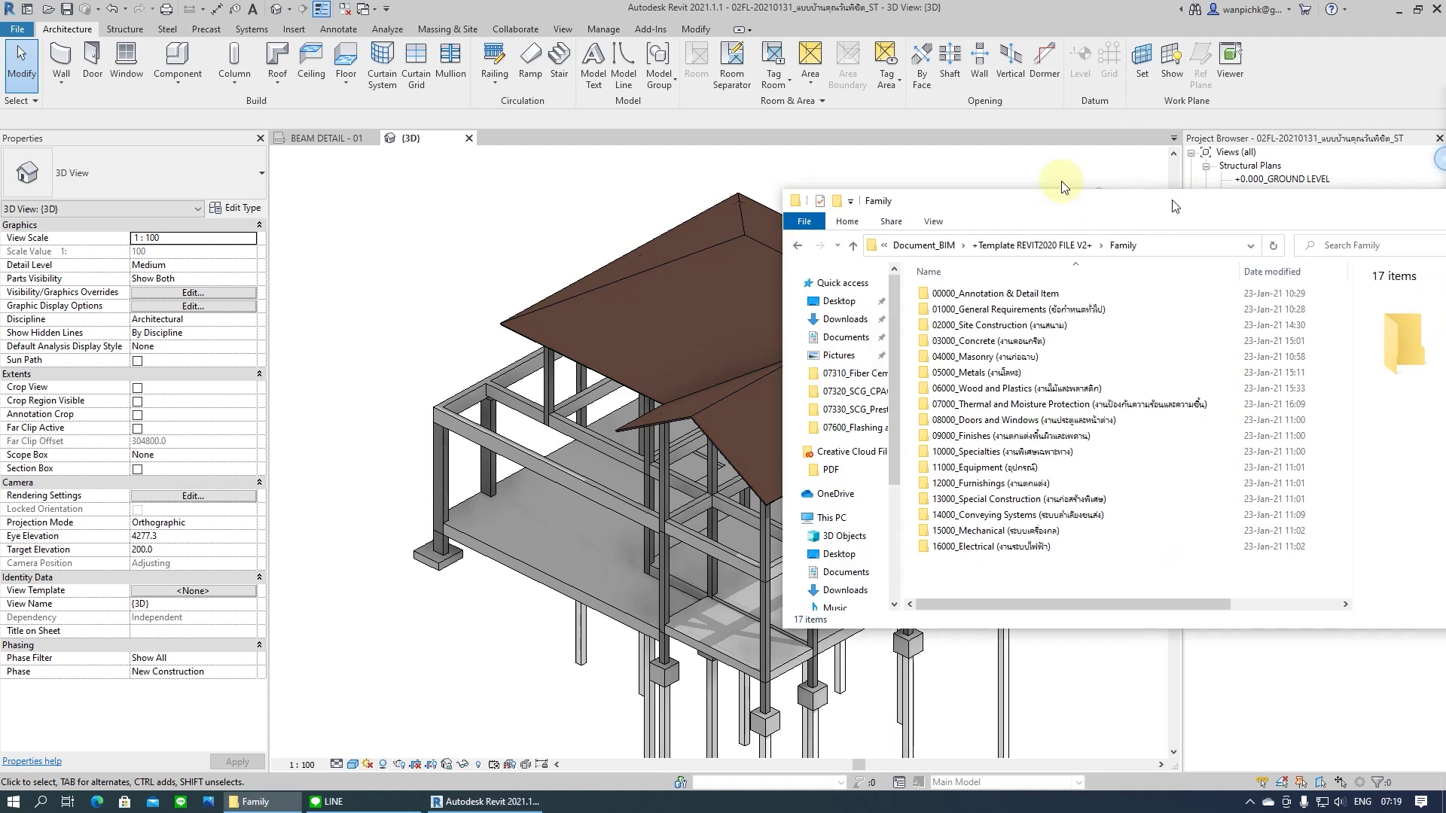
Open the SCG_CPAC Monier notes file from 07000_Thermal and Moisture Protection > 07320_SCG_CPAC Monier
double_click(851, 362)
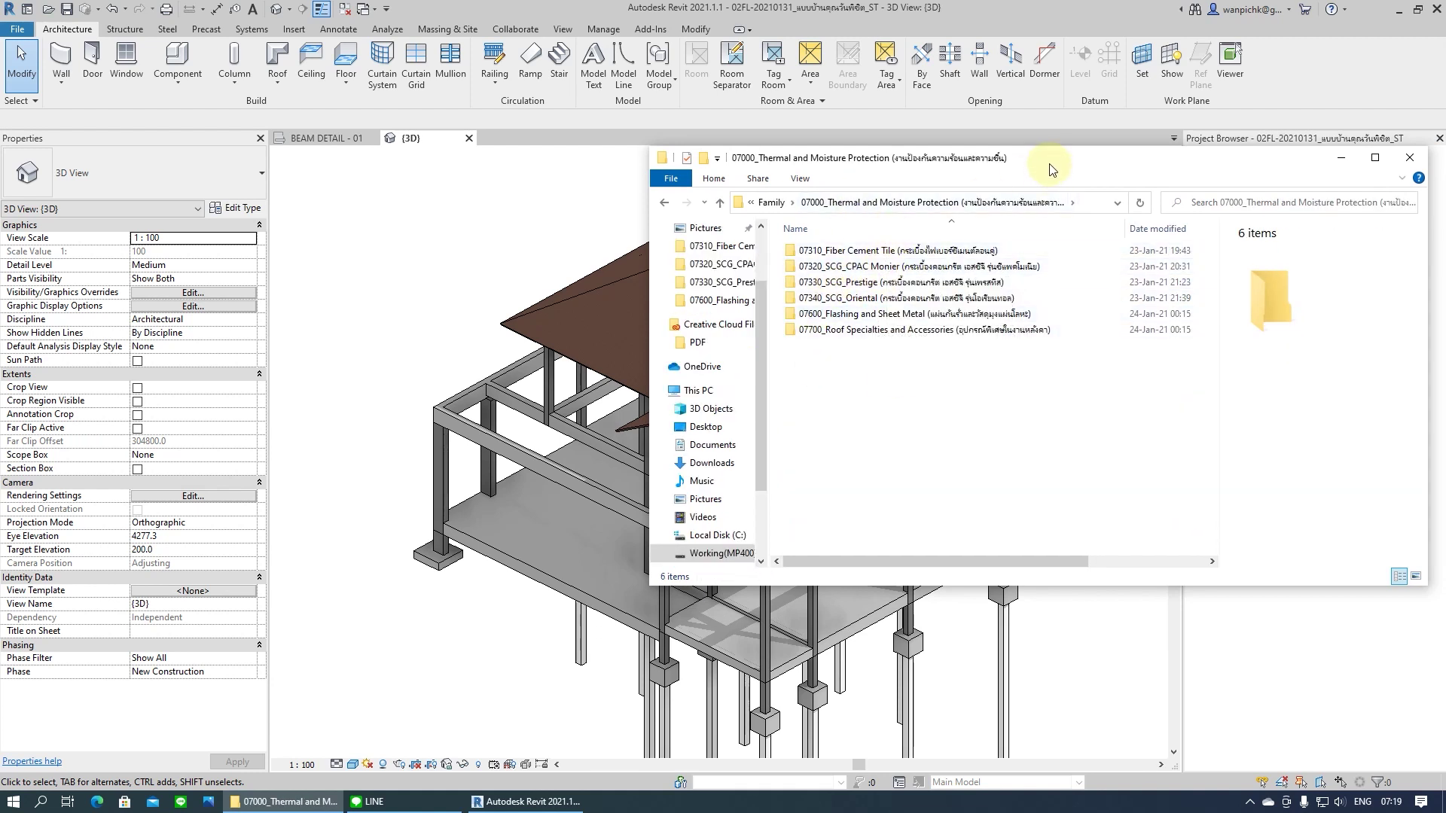
drag(1041, 173, 983, 146)
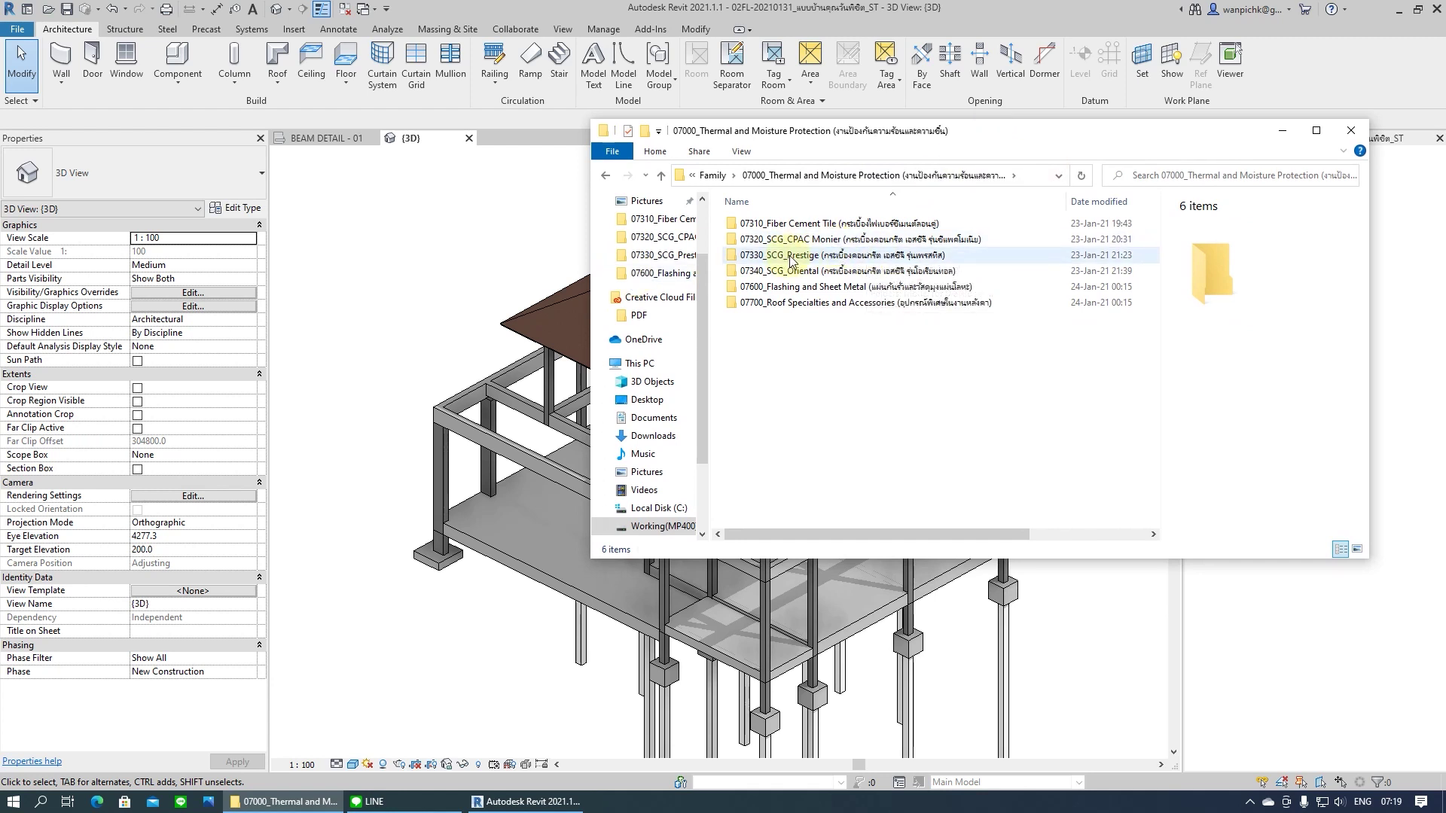
click(846, 241)
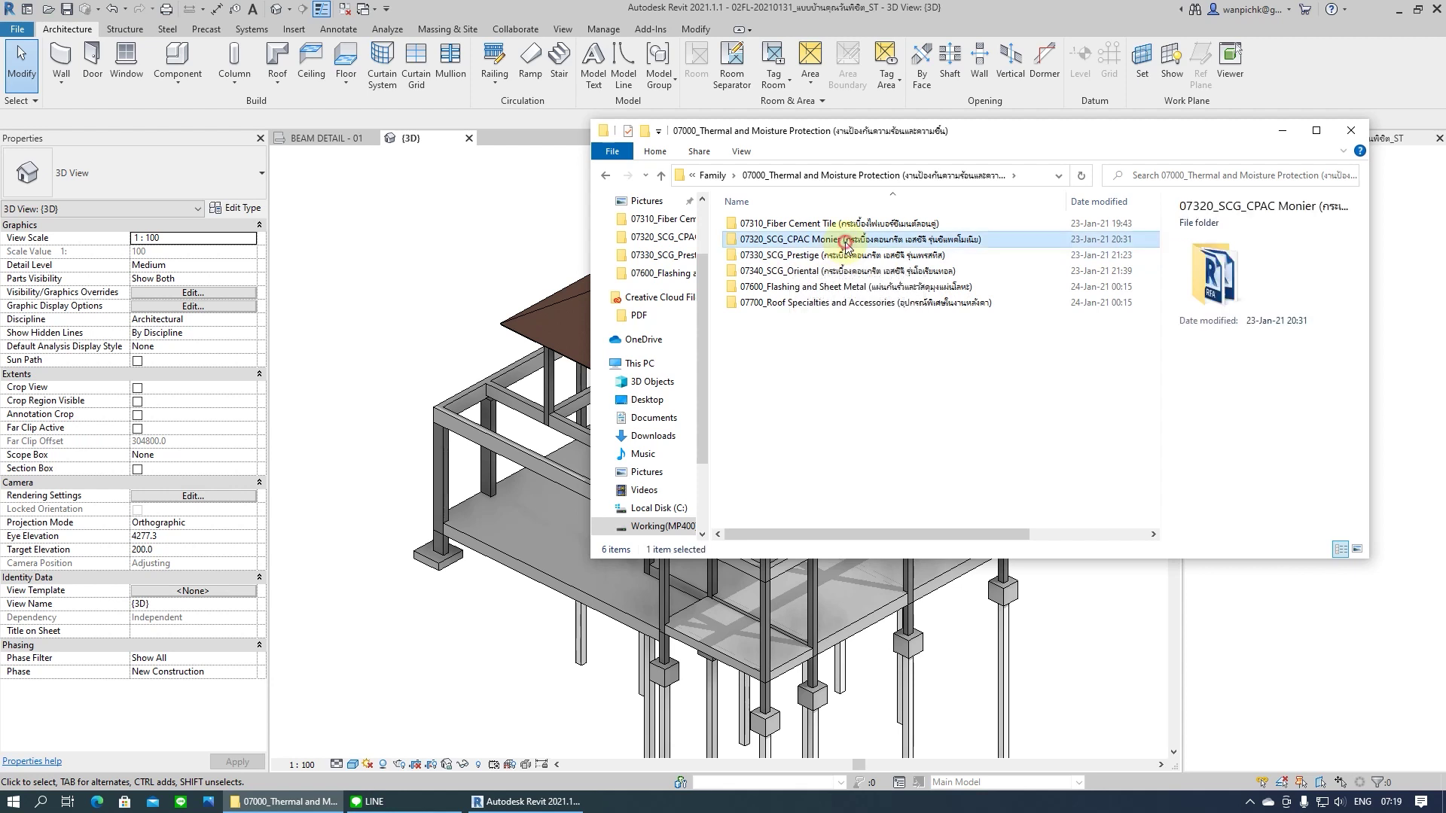
double_click(846, 241)
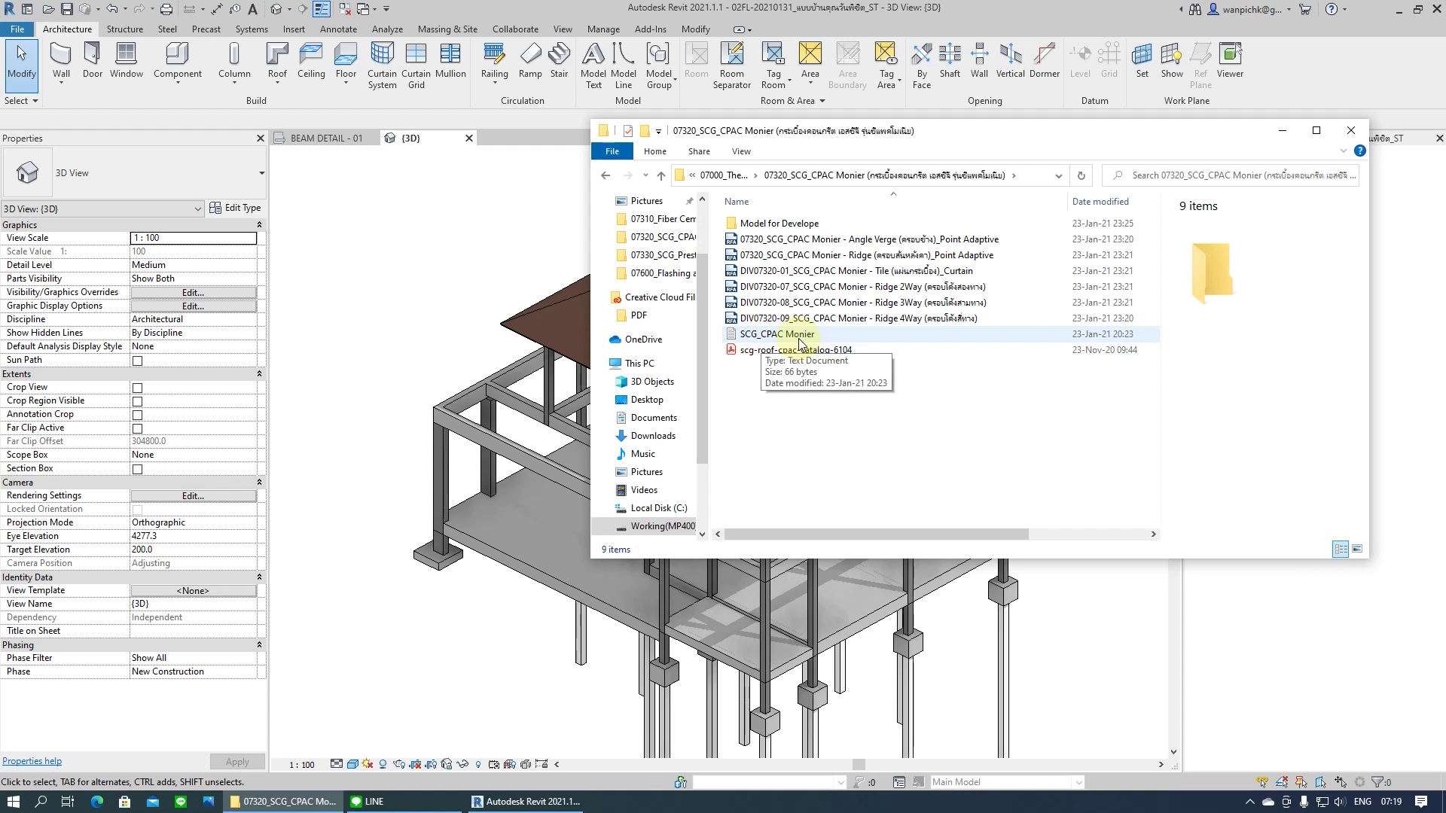
click(800, 337)
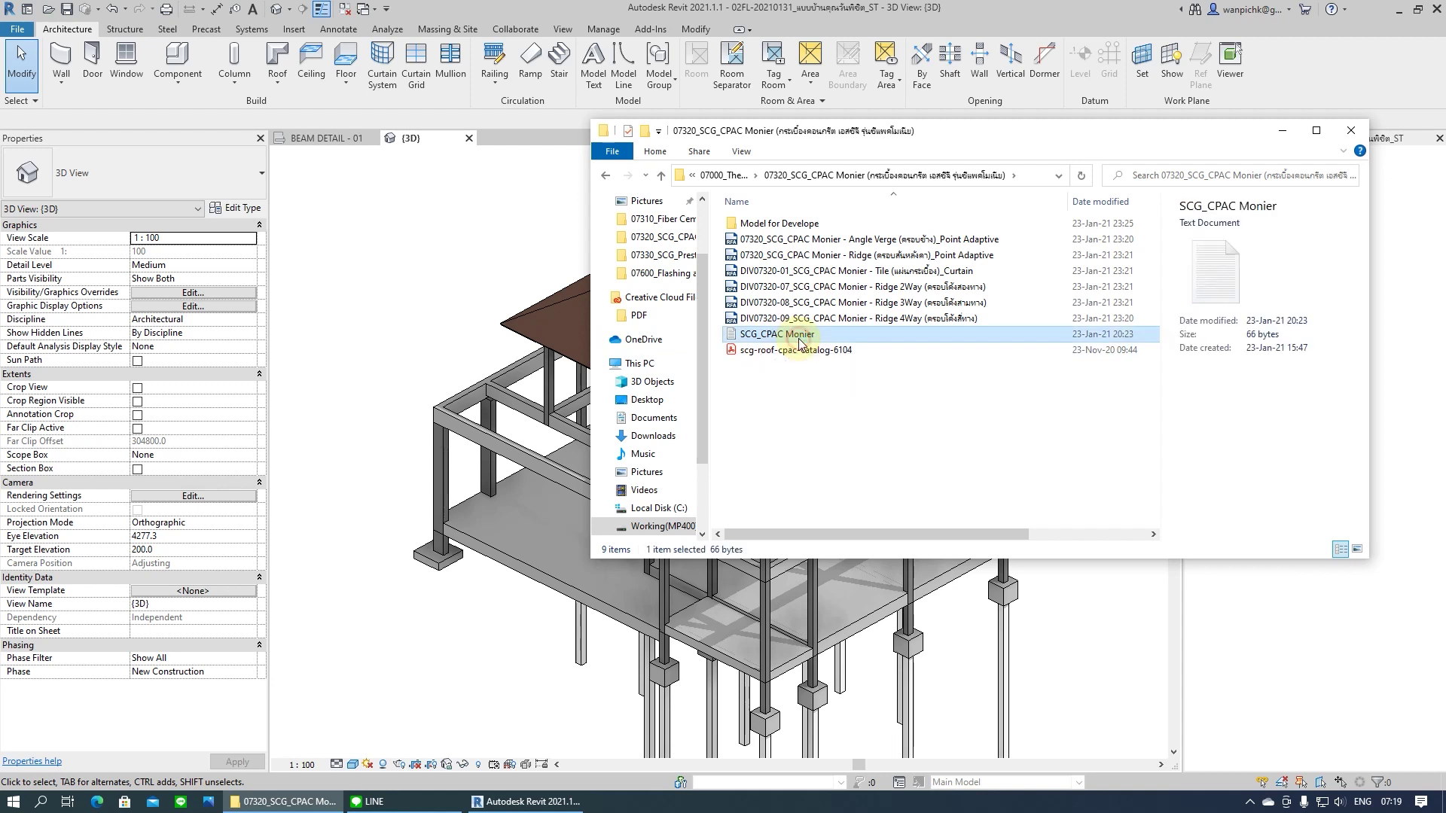
key(Return)
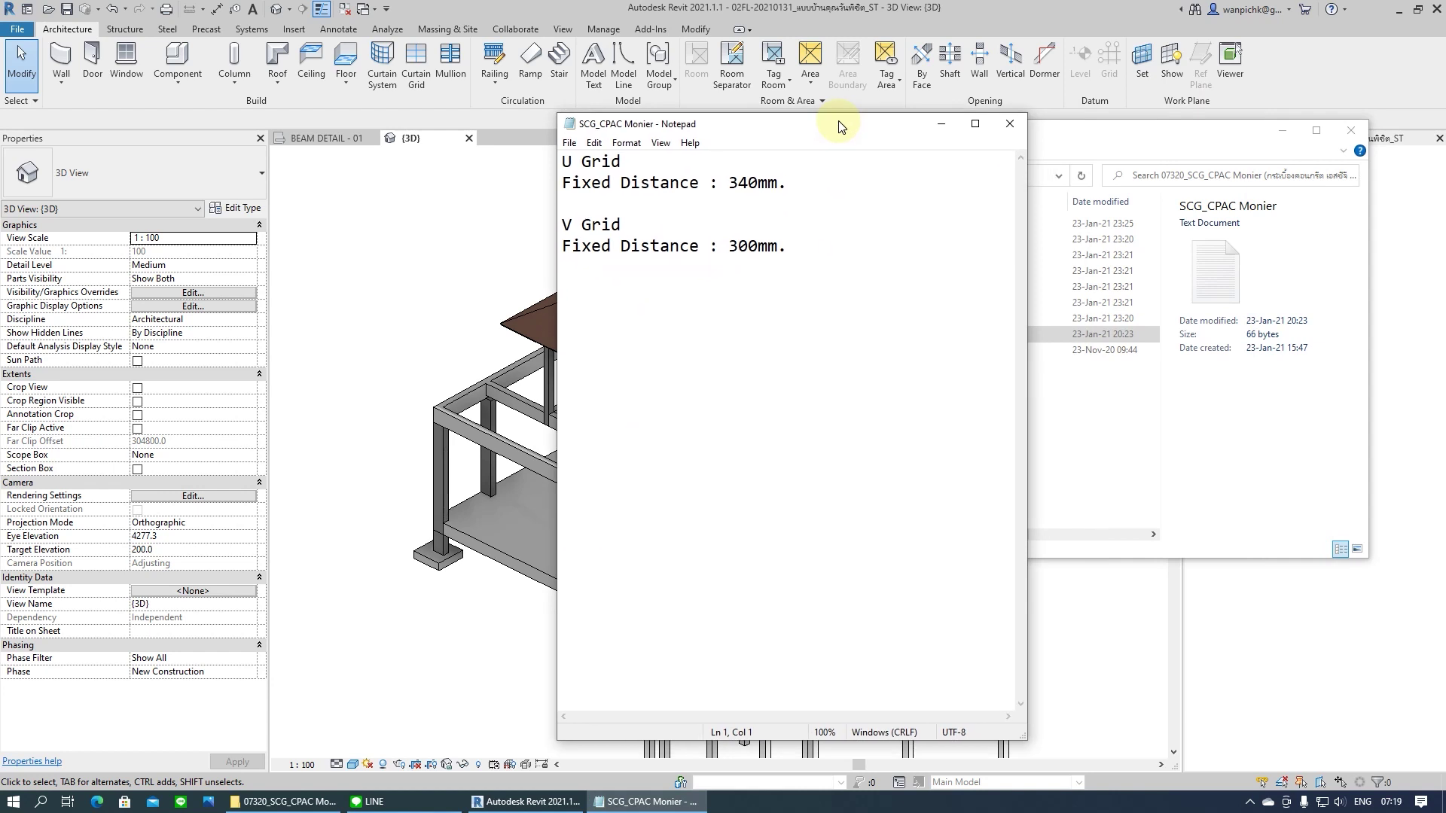
Read the 340 mm U grid and 300 mm V grid spacings, then close Notepad and Explorer
drag(846, 126, 764, 118)
drag(659, 101, 522, 80)
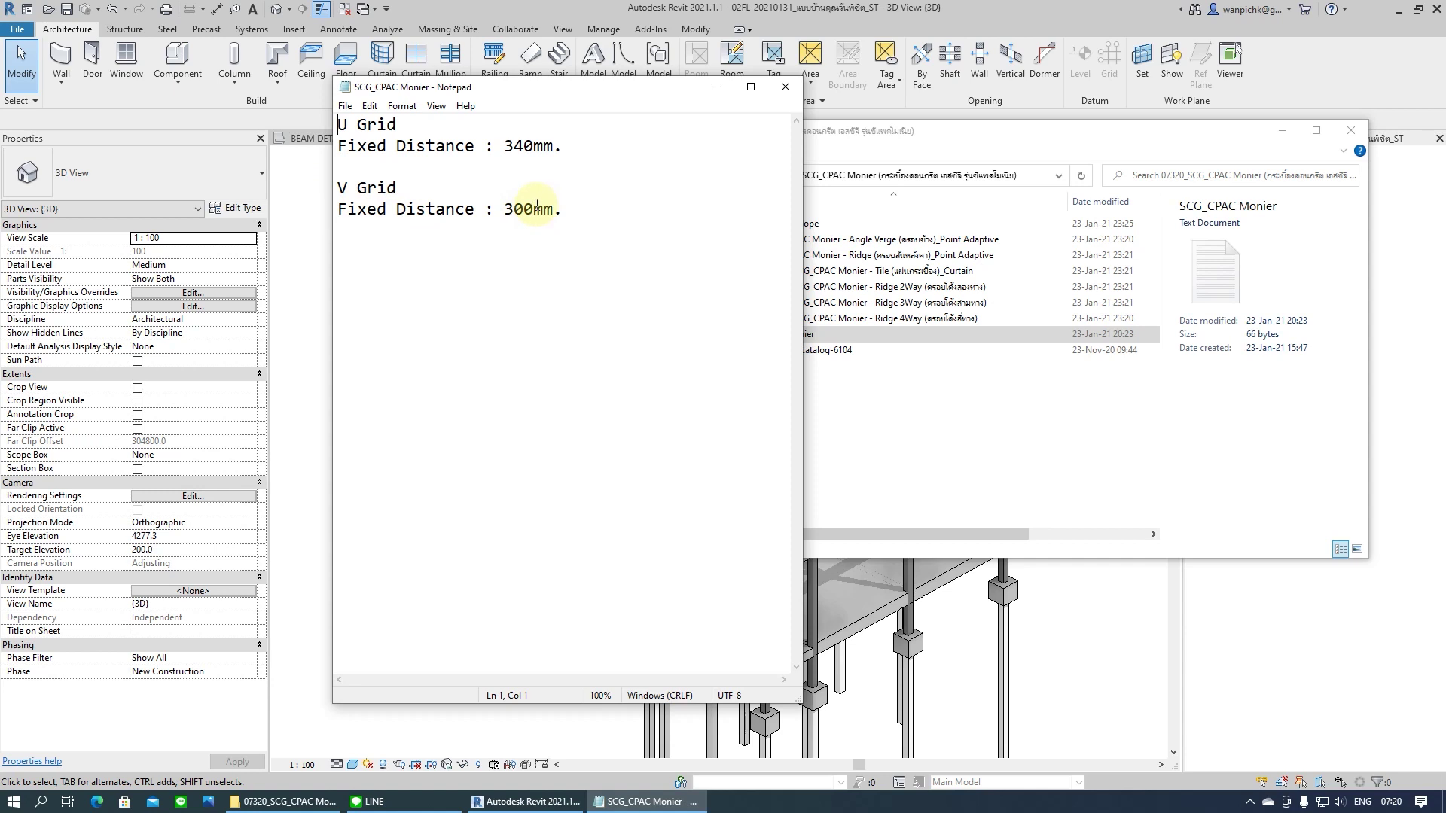
click(785, 89)
key(alt+F4)
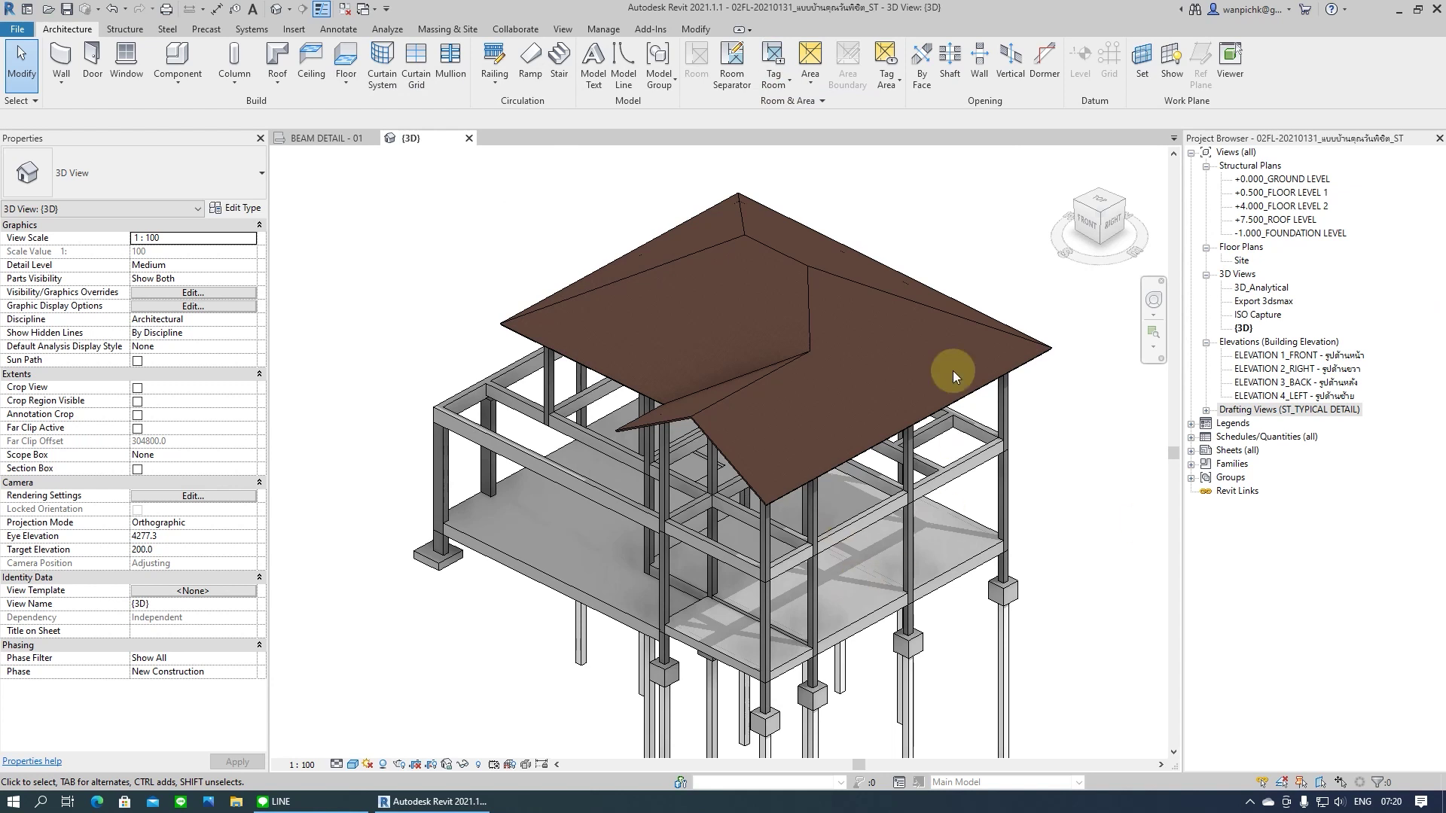
Start Load Family and browse to Family\07000\07320_SCG_CPAC Monier, enlarging the file picker
click(295, 34)
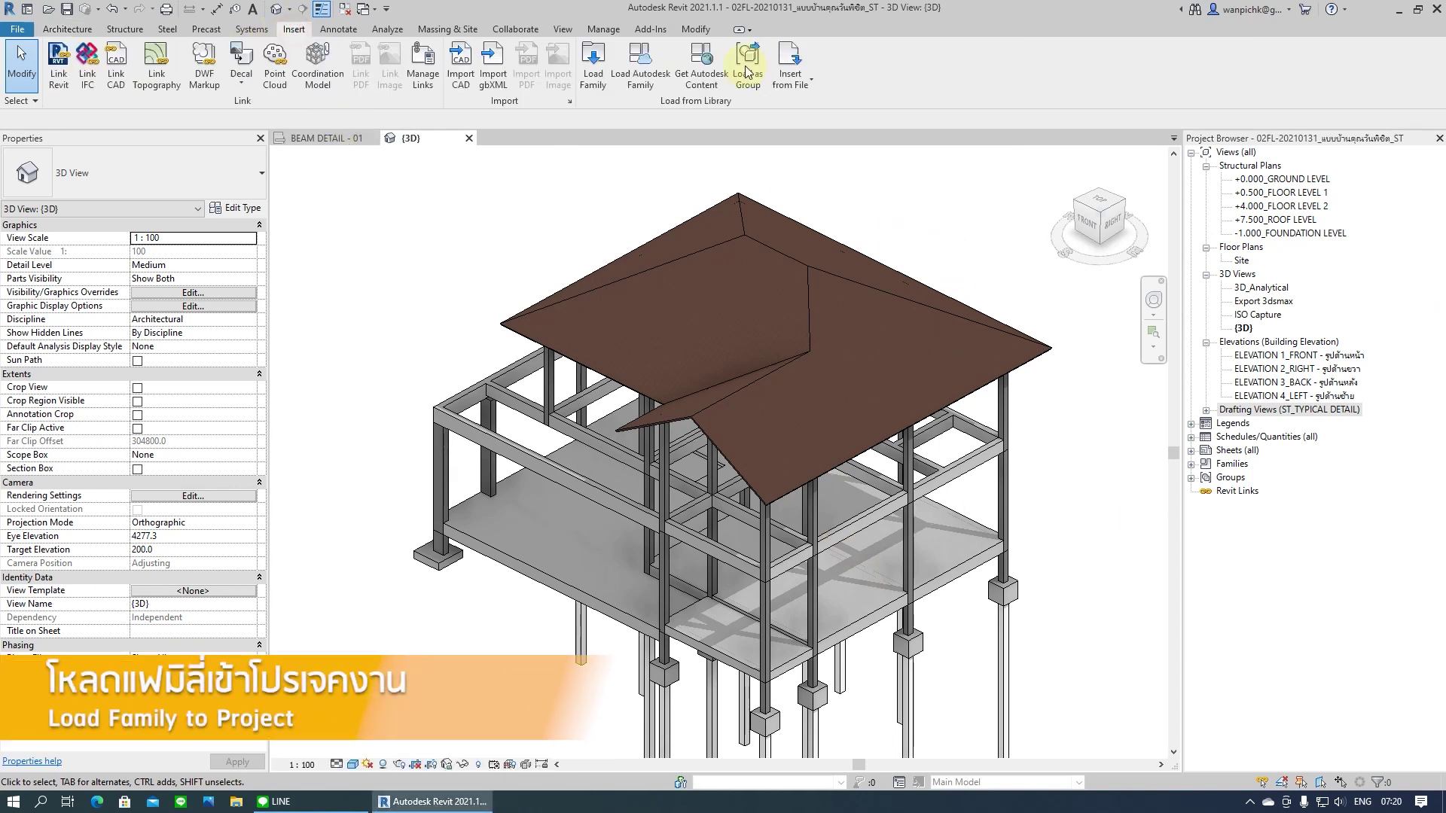
click(592, 83)
click(419, 202)
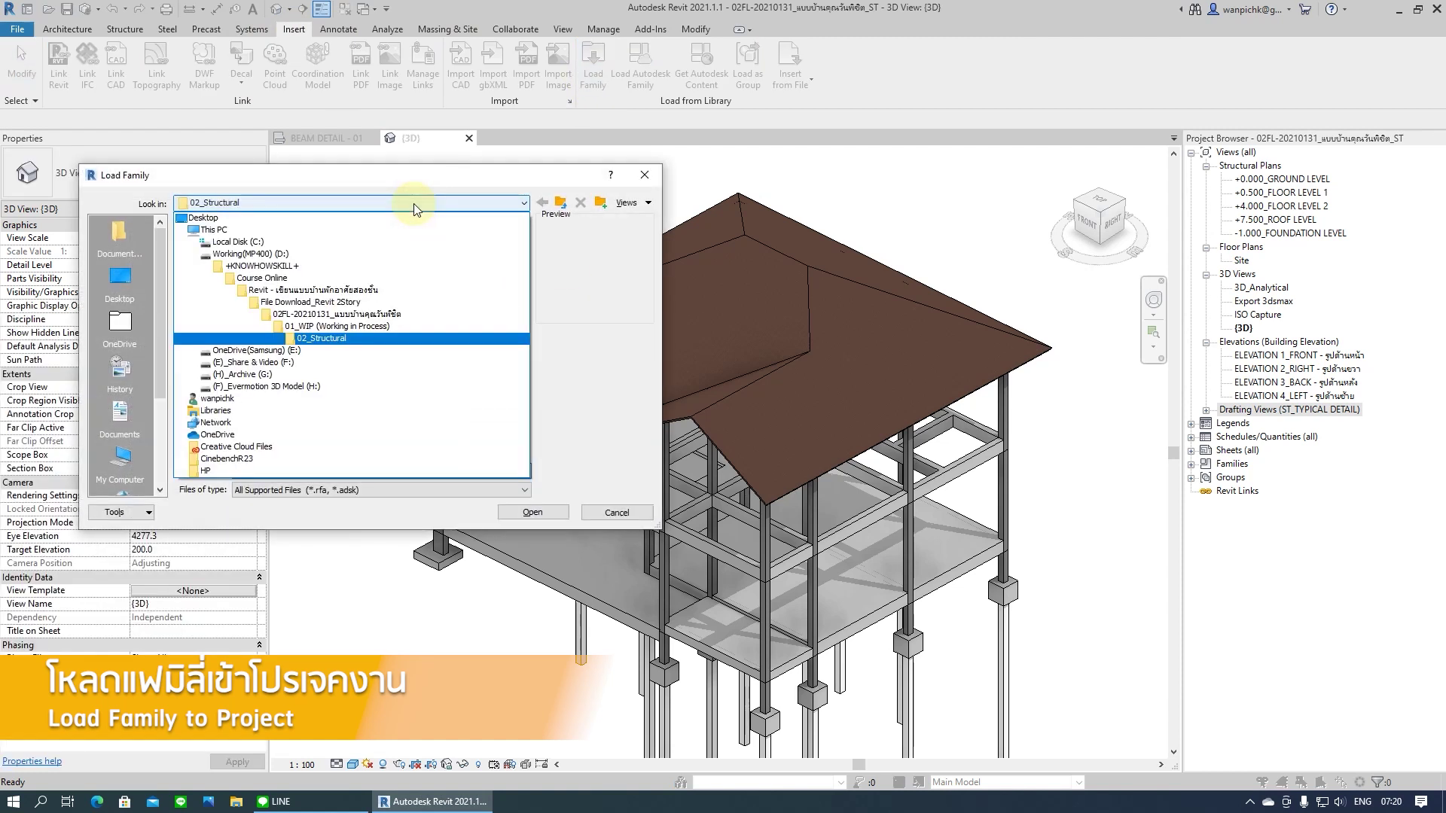
click(118, 243)
double_click(229, 295)
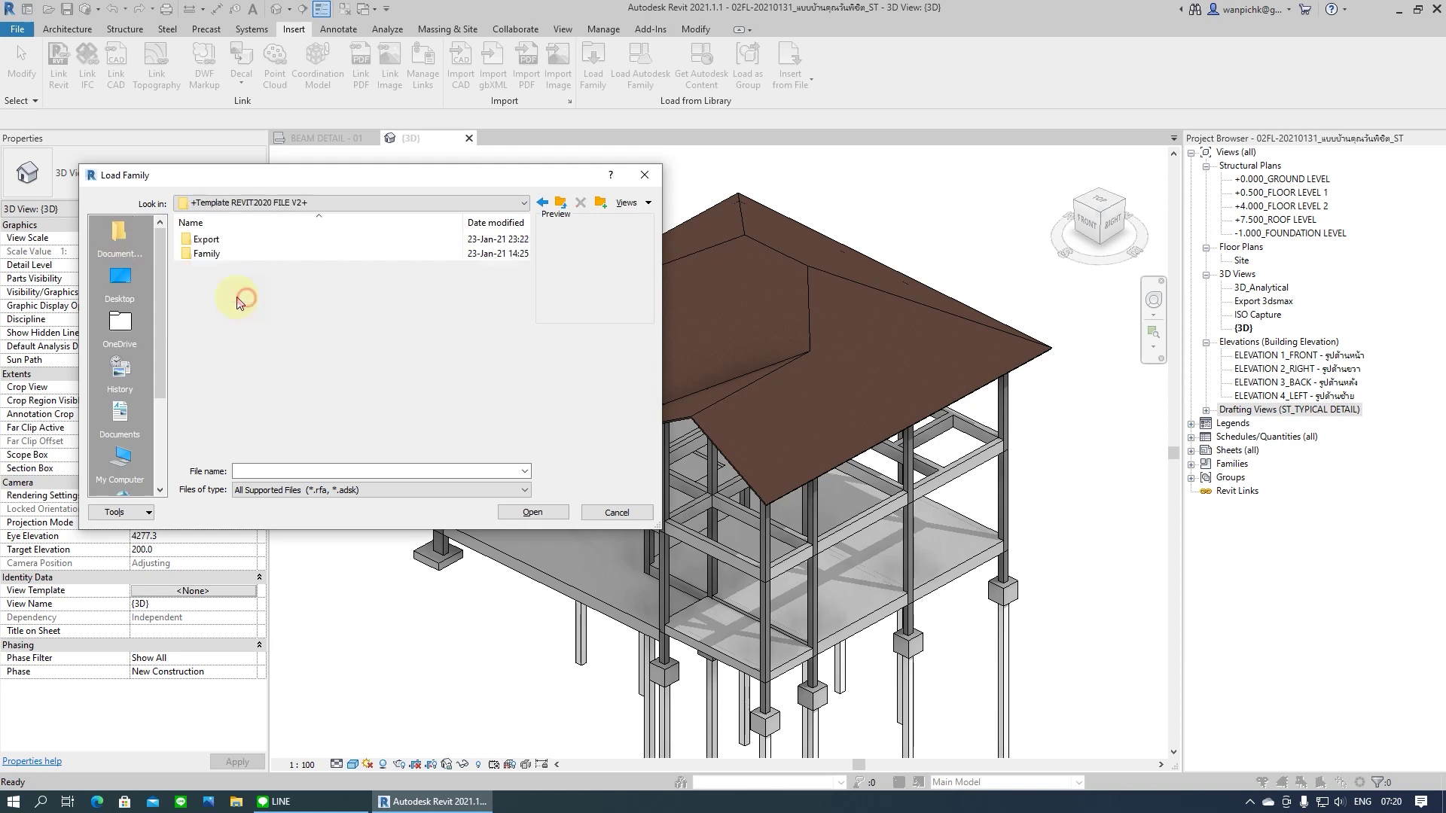
double_click(213, 256)
scroll(234, 301, down, 1)
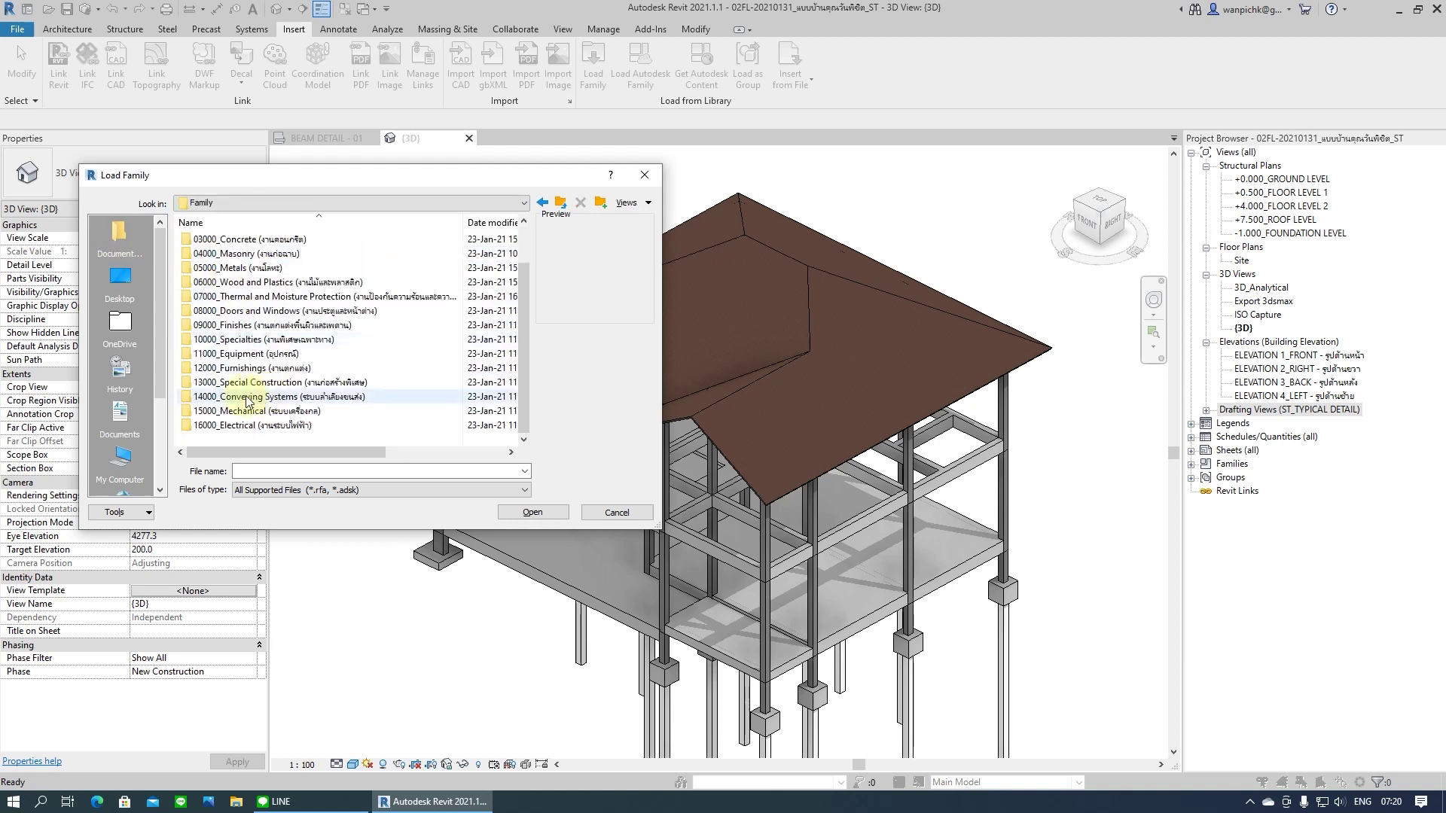
double_click(237, 297)
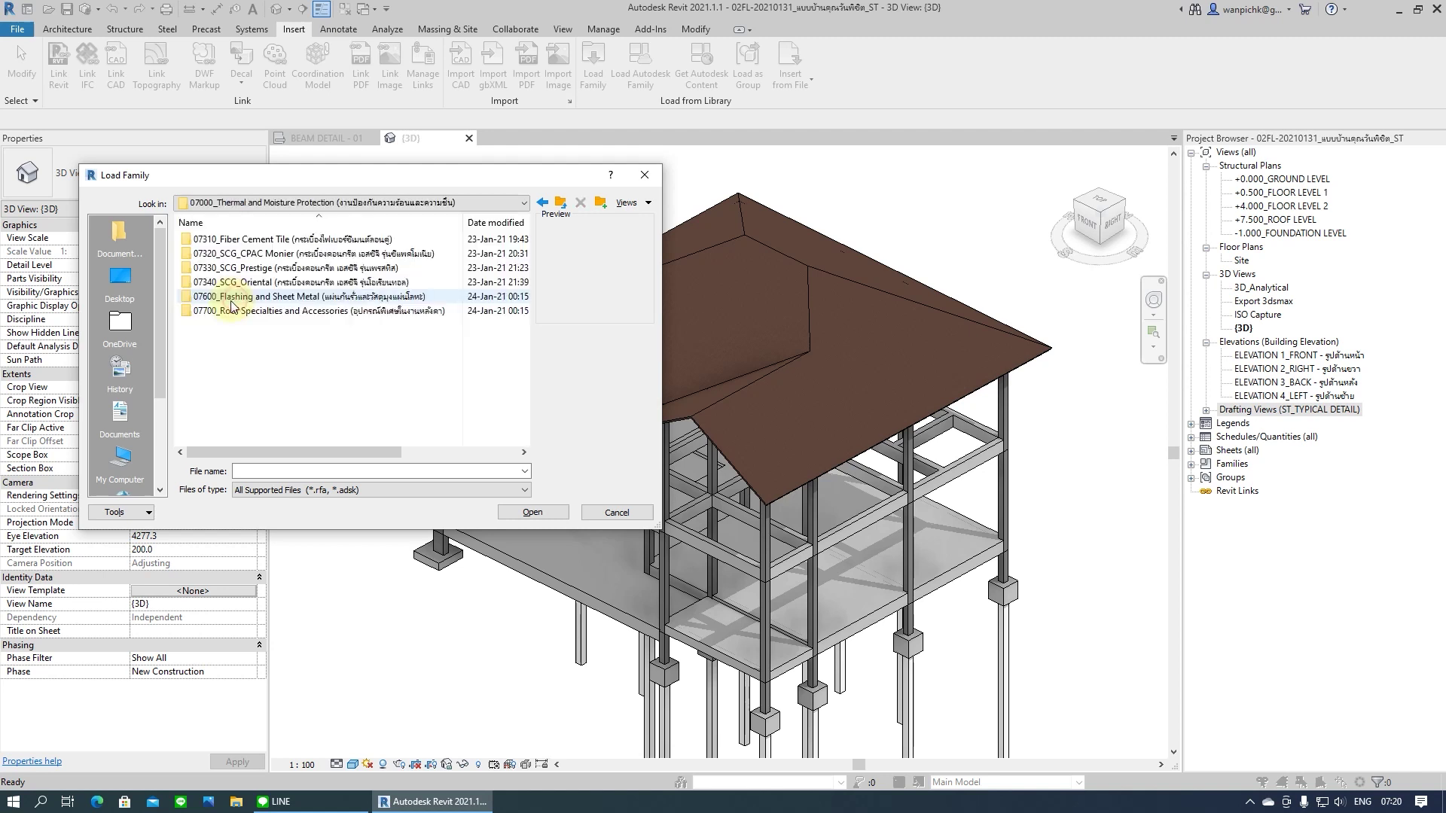
double_click(236, 258)
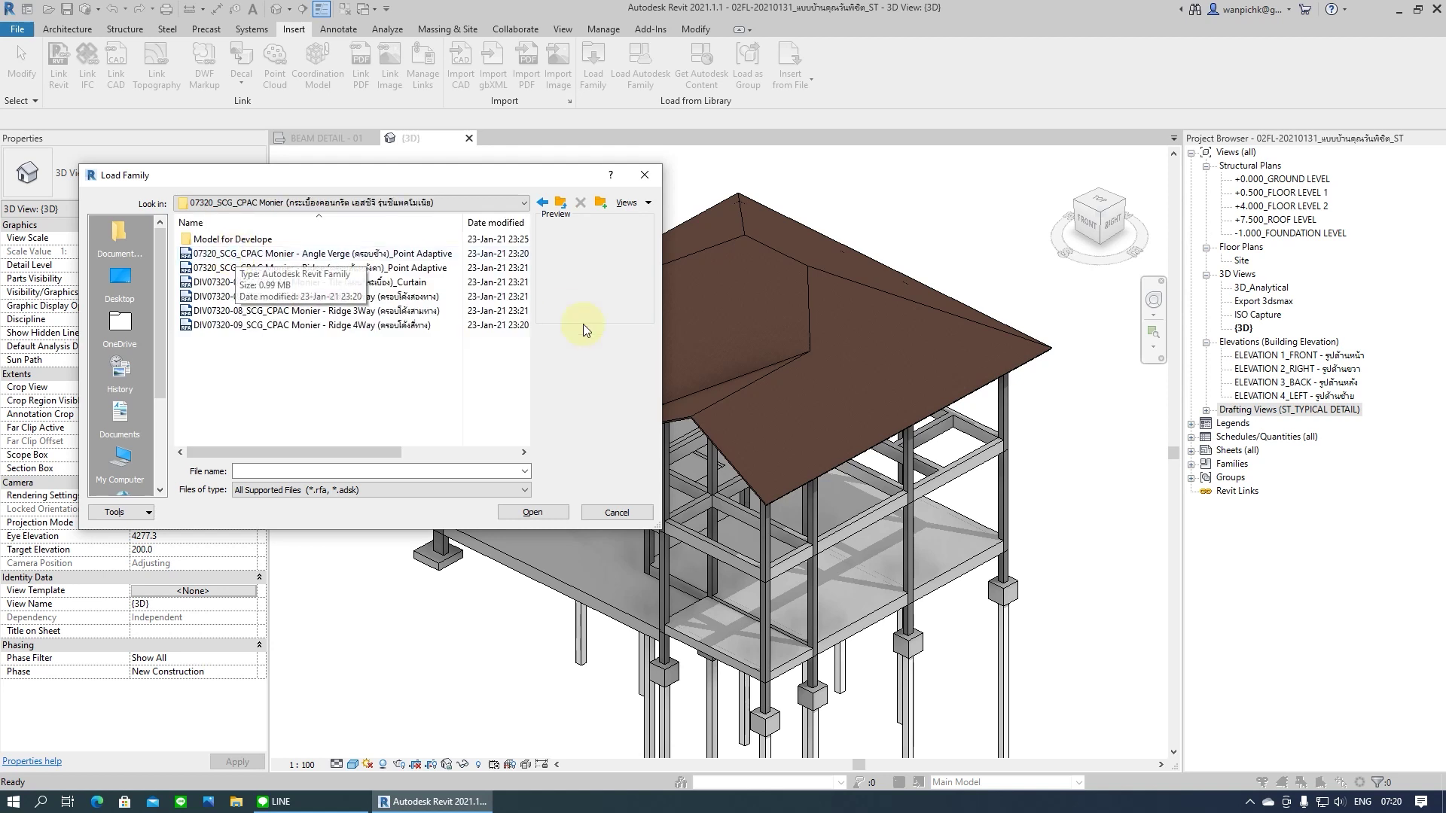
drag(653, 525, 1052, 649)
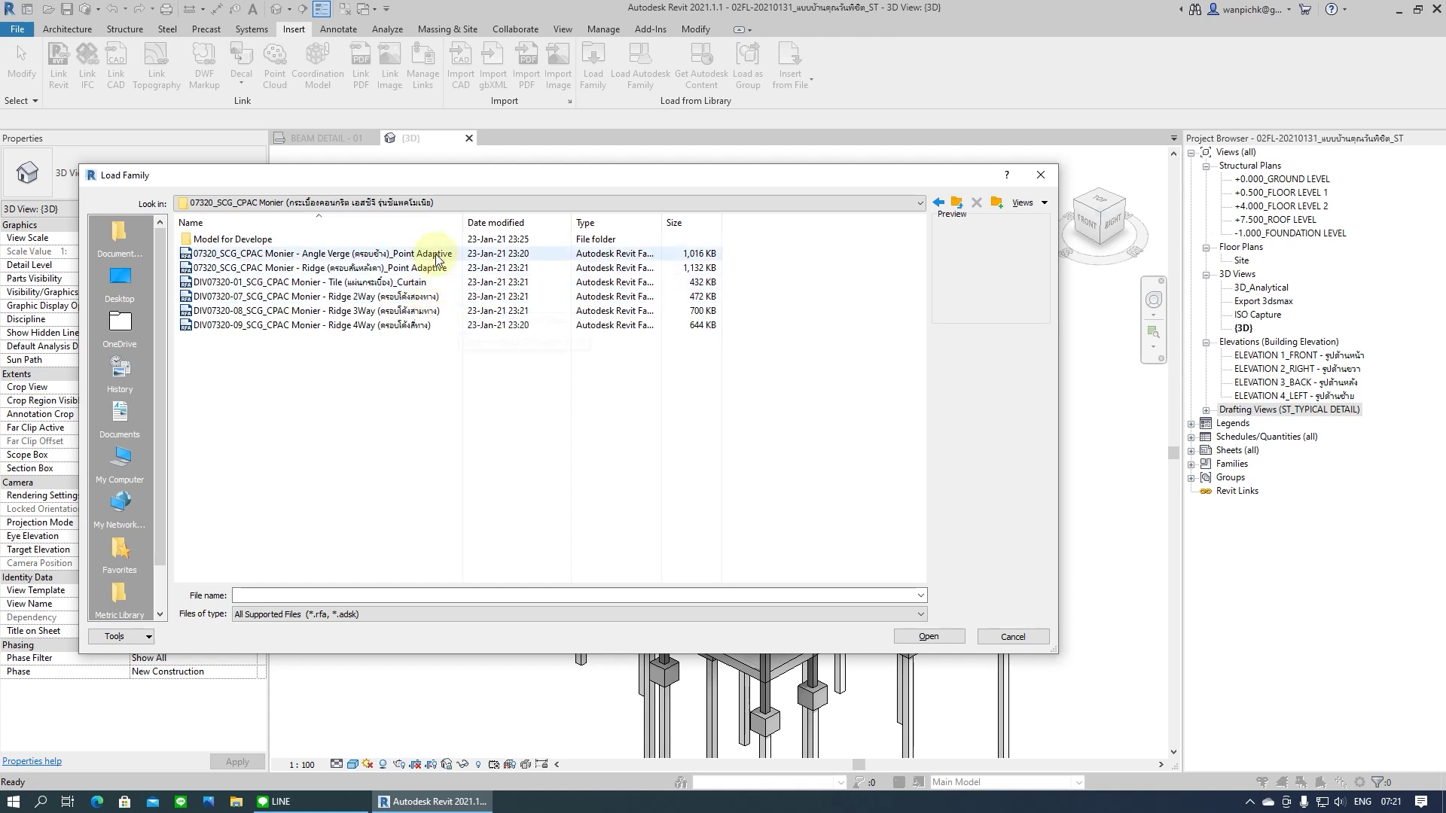
Select all six CPAC Monier .rfa files, Angle Verge through Ridge 4Way, and load them
click(358, 254)
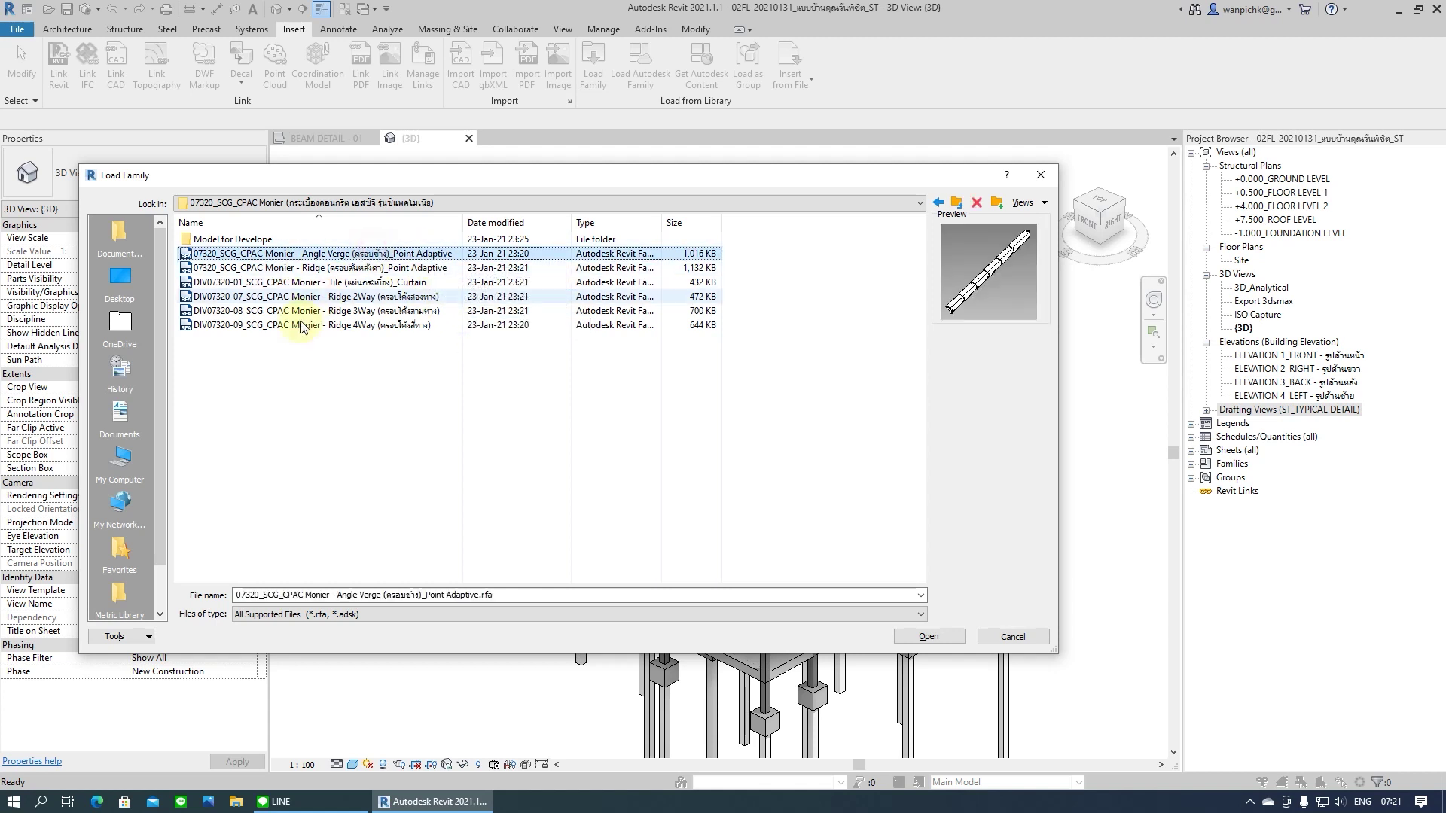
shift+click(299, 326)
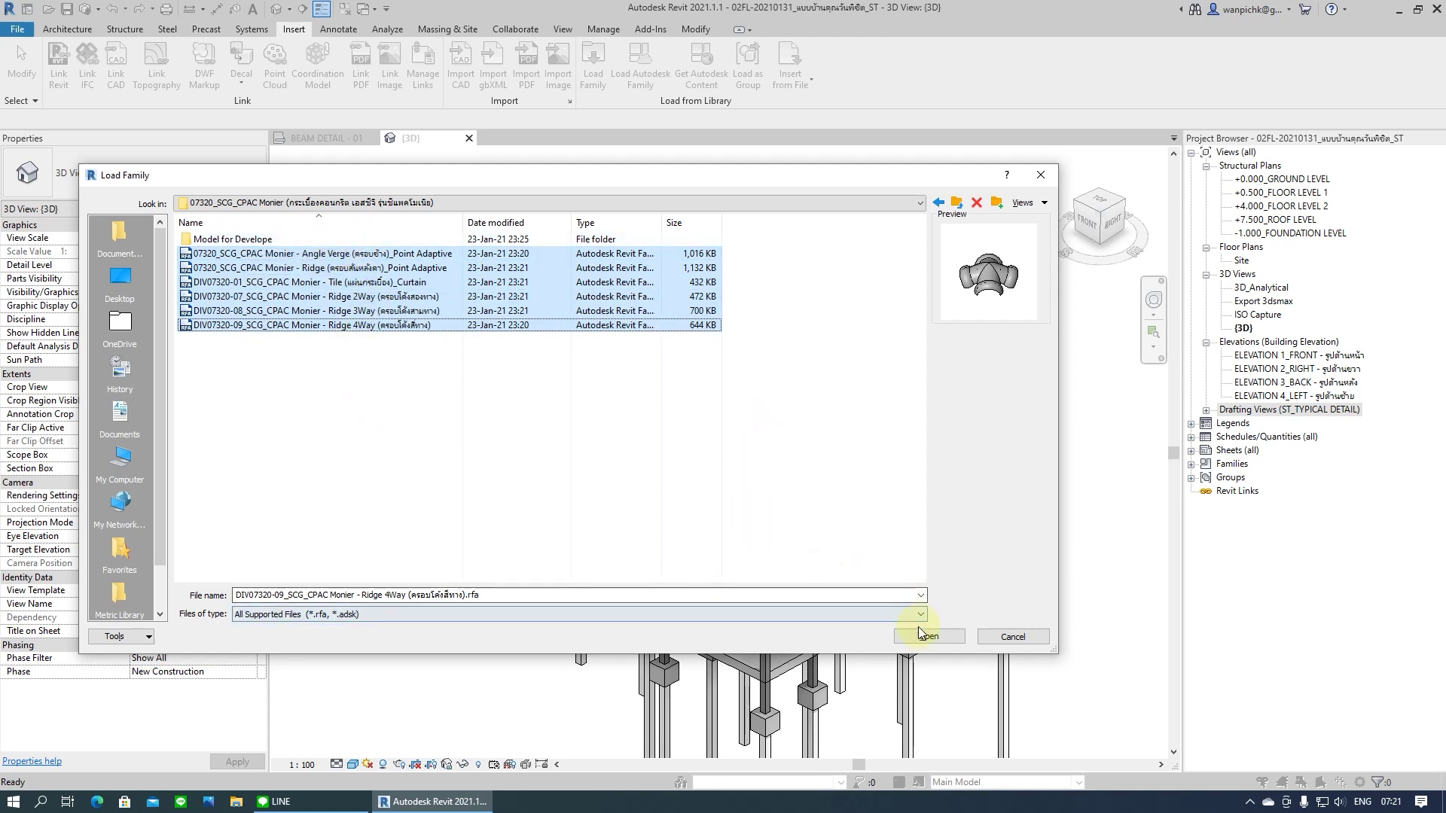
drag(761, 191, 873, 113)
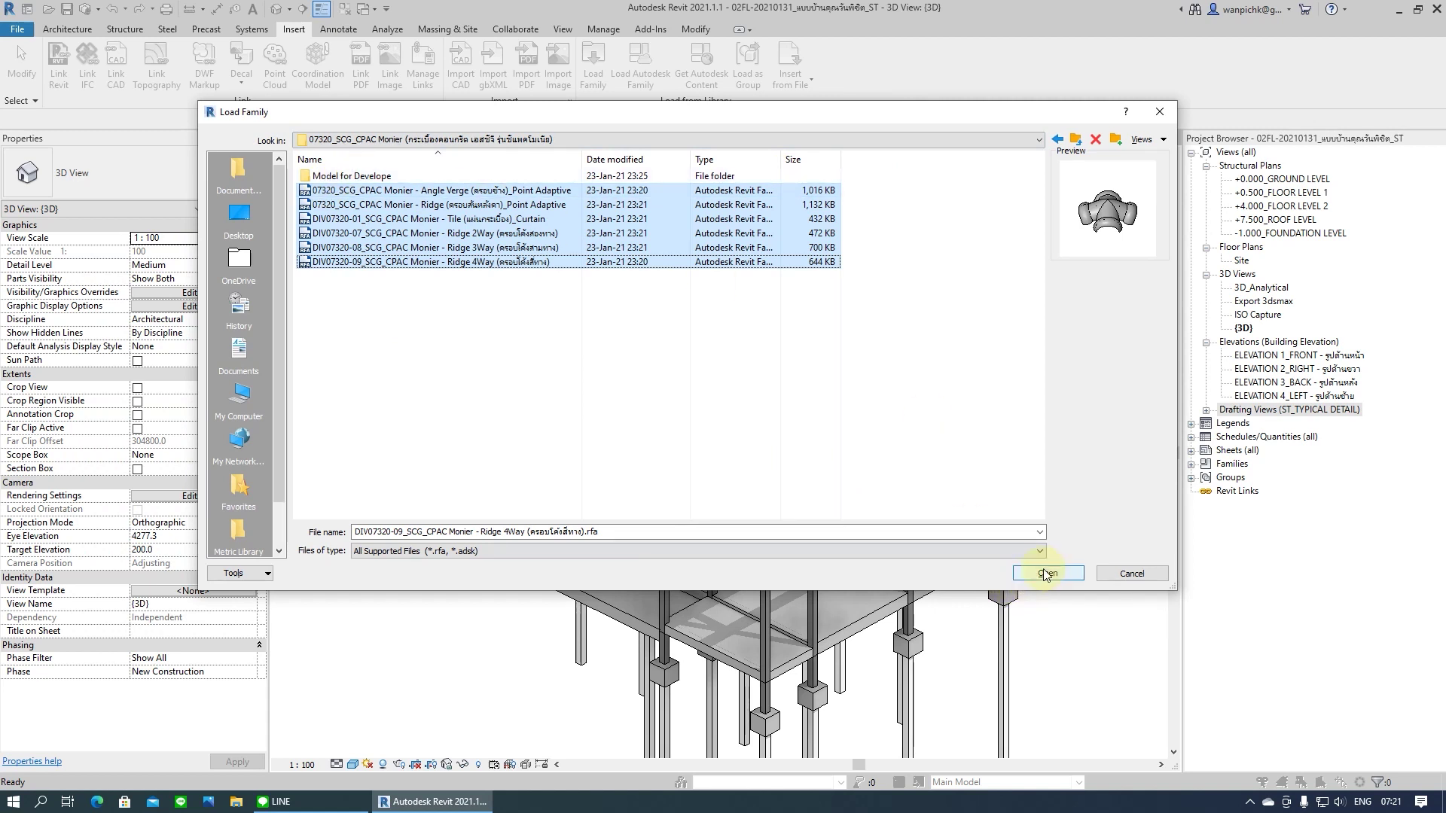
click(1073, 580)
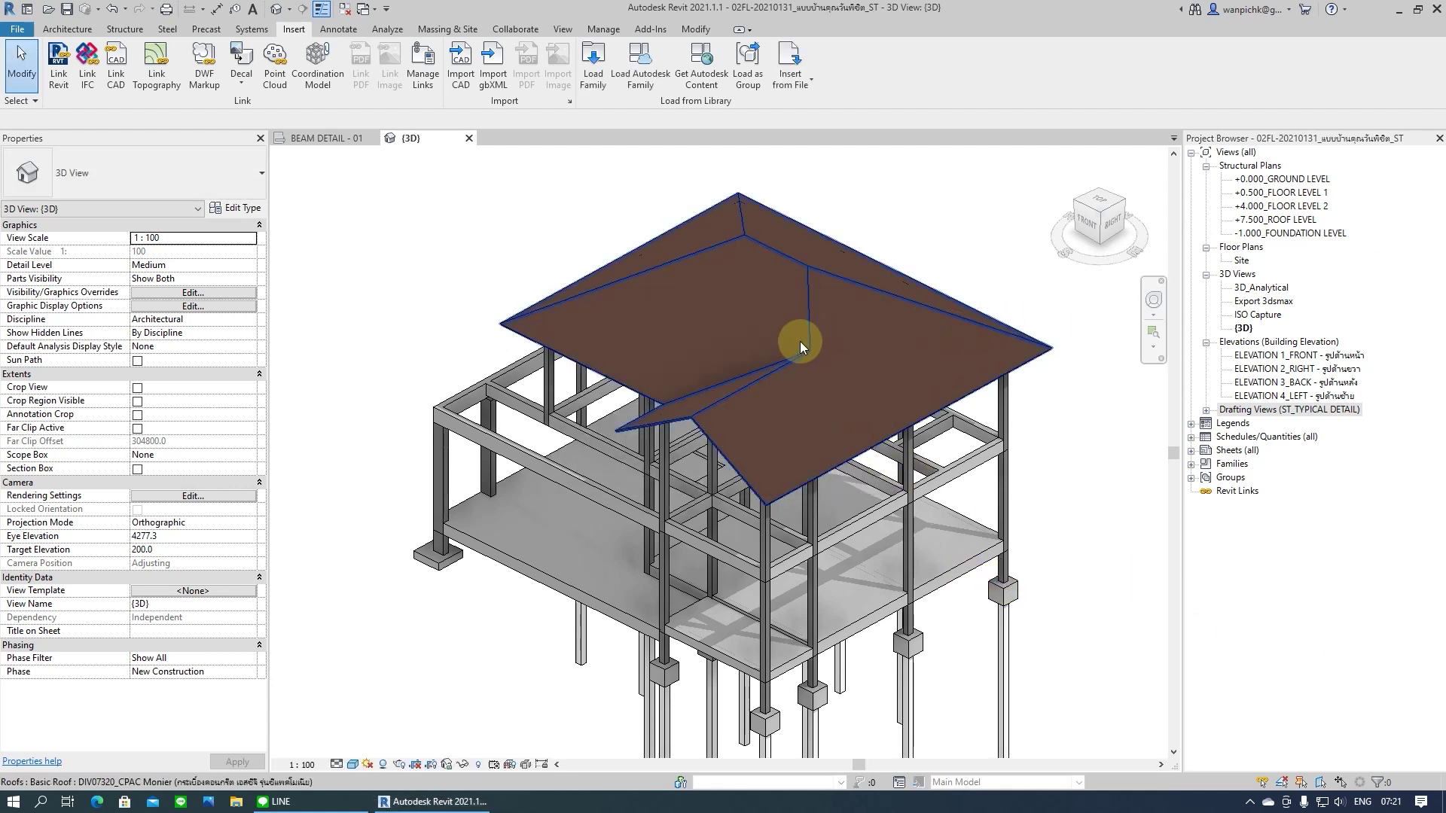
Zoom and orbit in on the tiled hip roof, then start the VV visibility/graphics shortcut
scroll(914, 203, up, 1)
scroll(894, 219, up, 1)
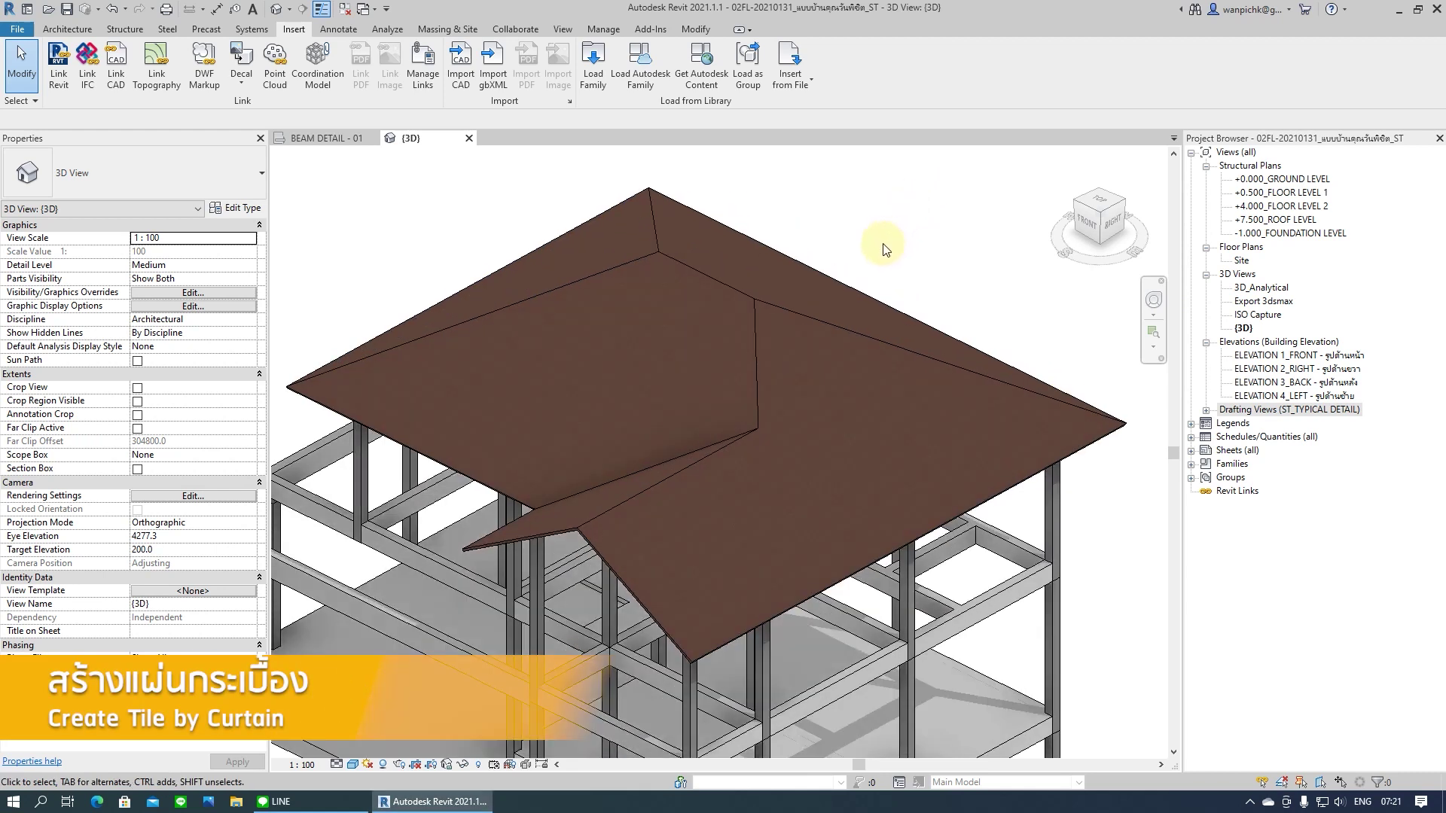
mouse_move(458, 574)
shift+middle_down()
mouse_move(463, 604)
mouse_move(458, 584)
shift+middle_up()
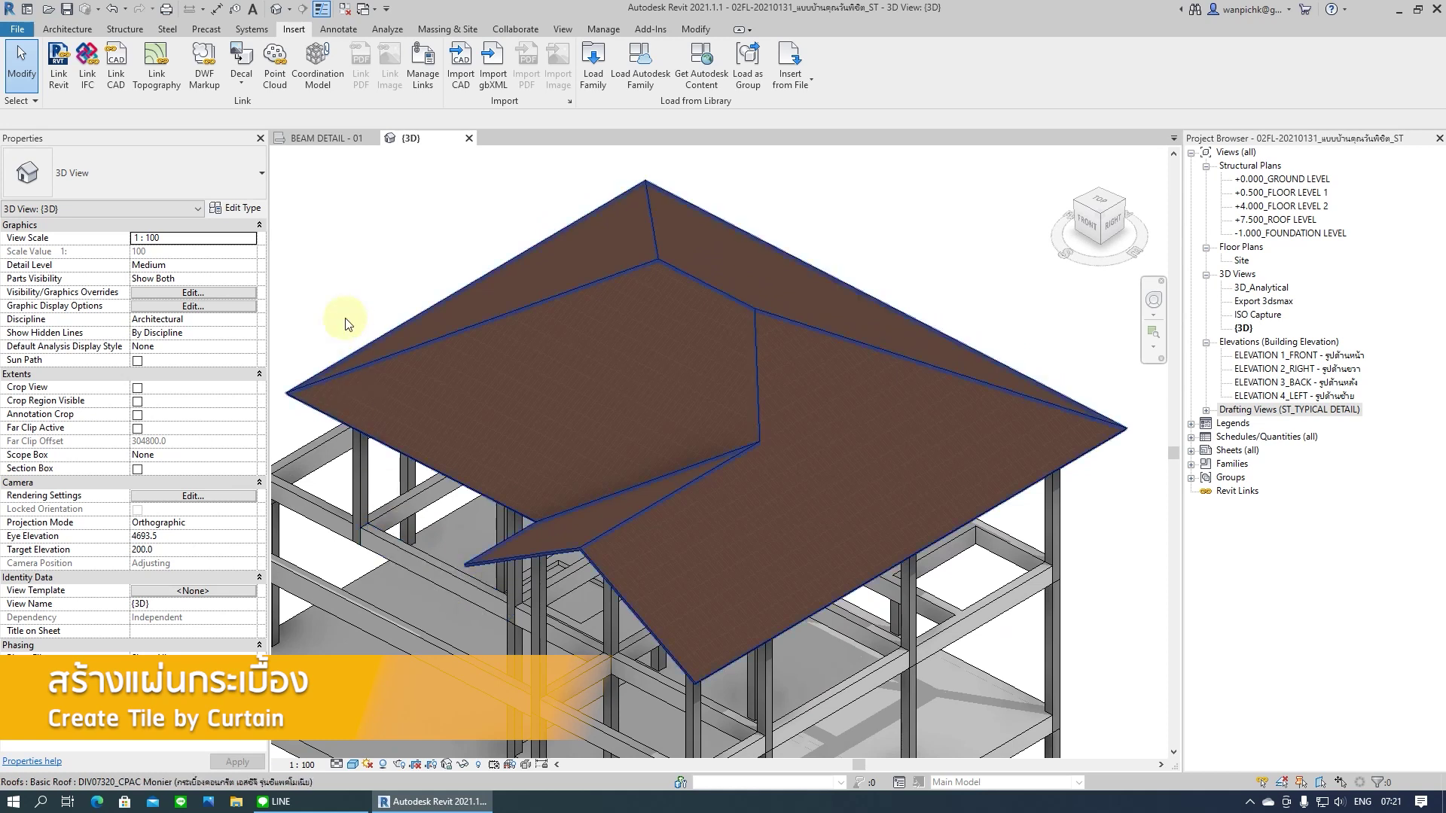
scroll(736, 698, up, 2)
scroll(716, 640, up, 1)
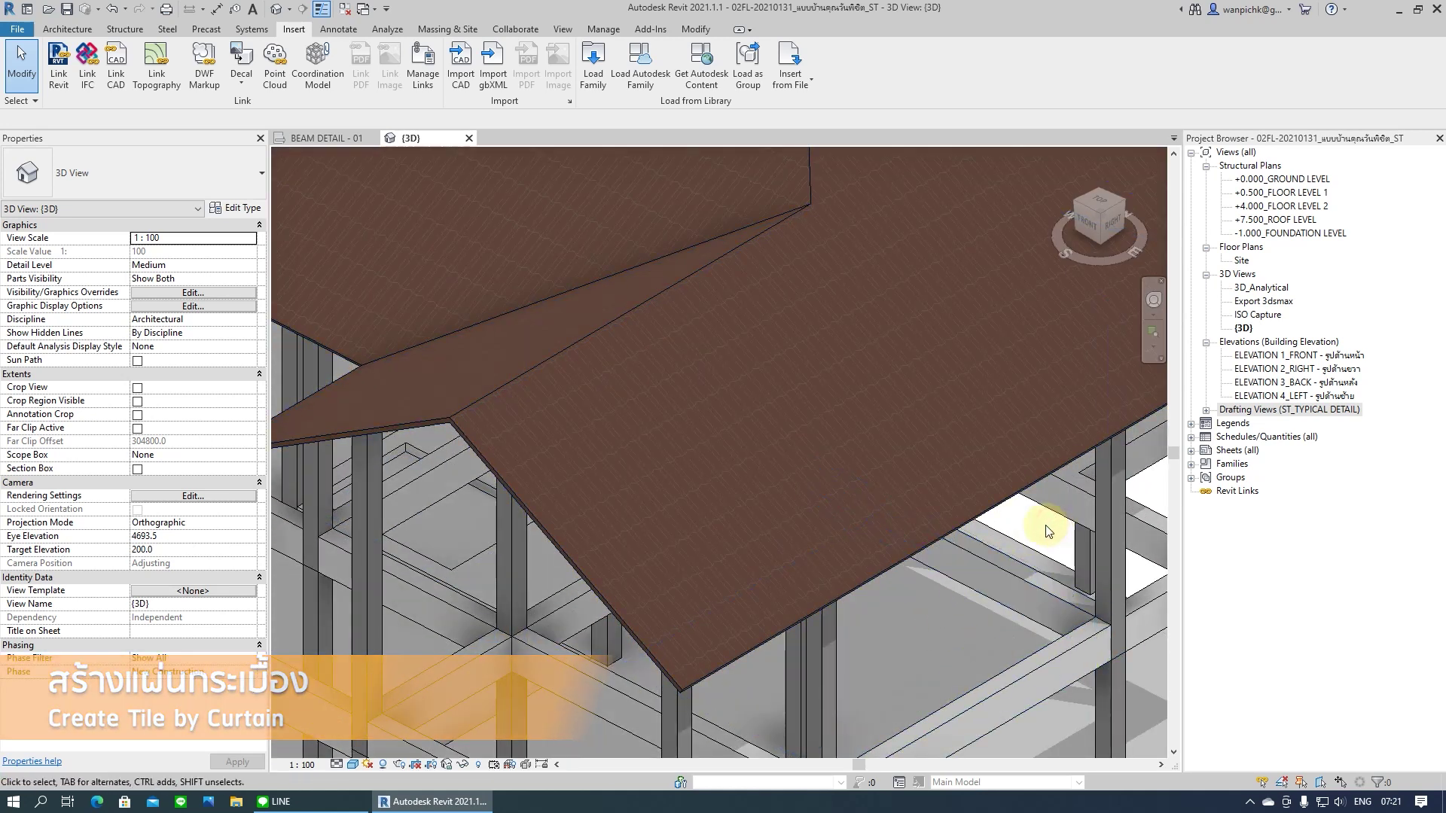
key(v)
key(v)
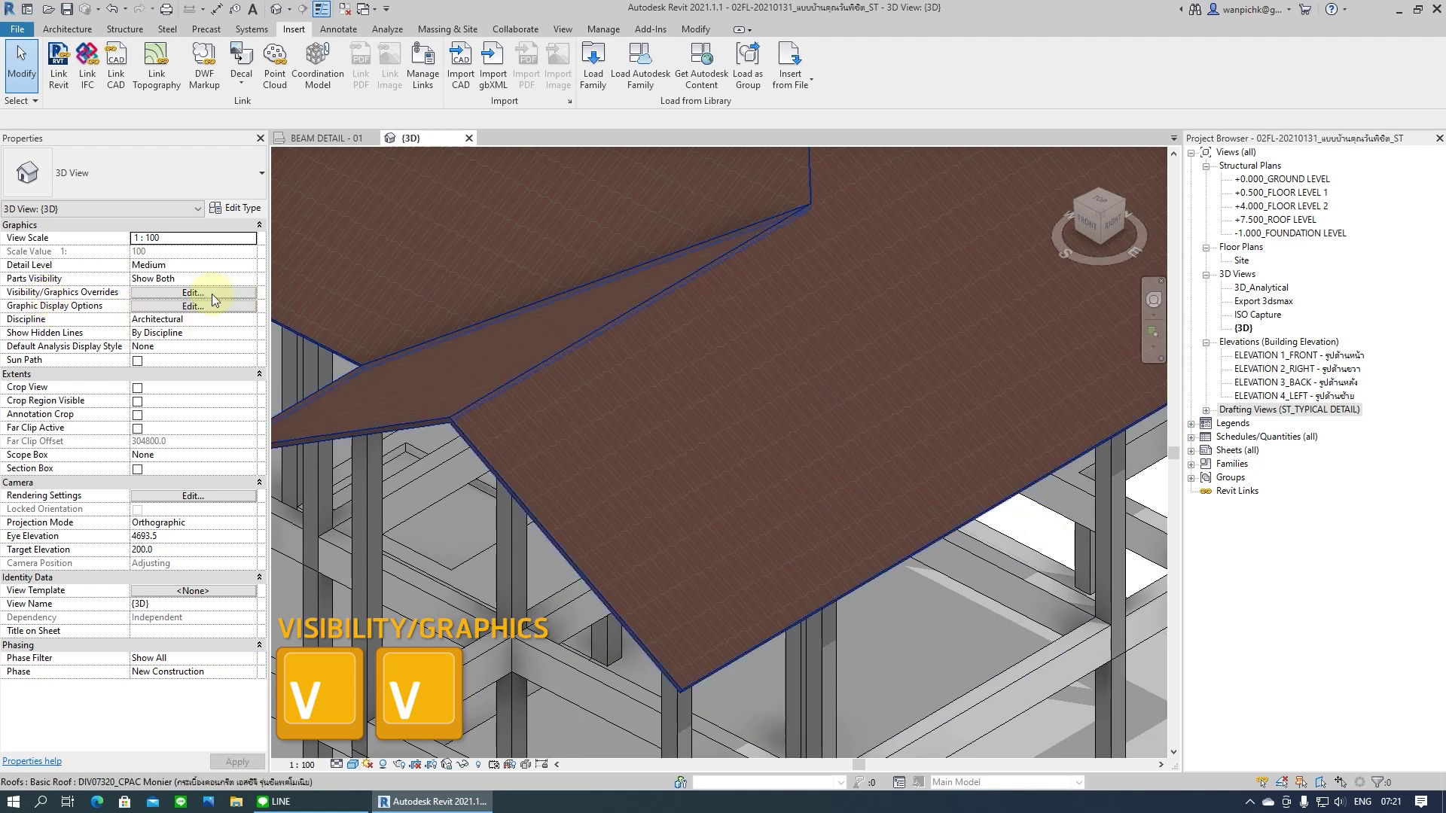
click(220, 296)
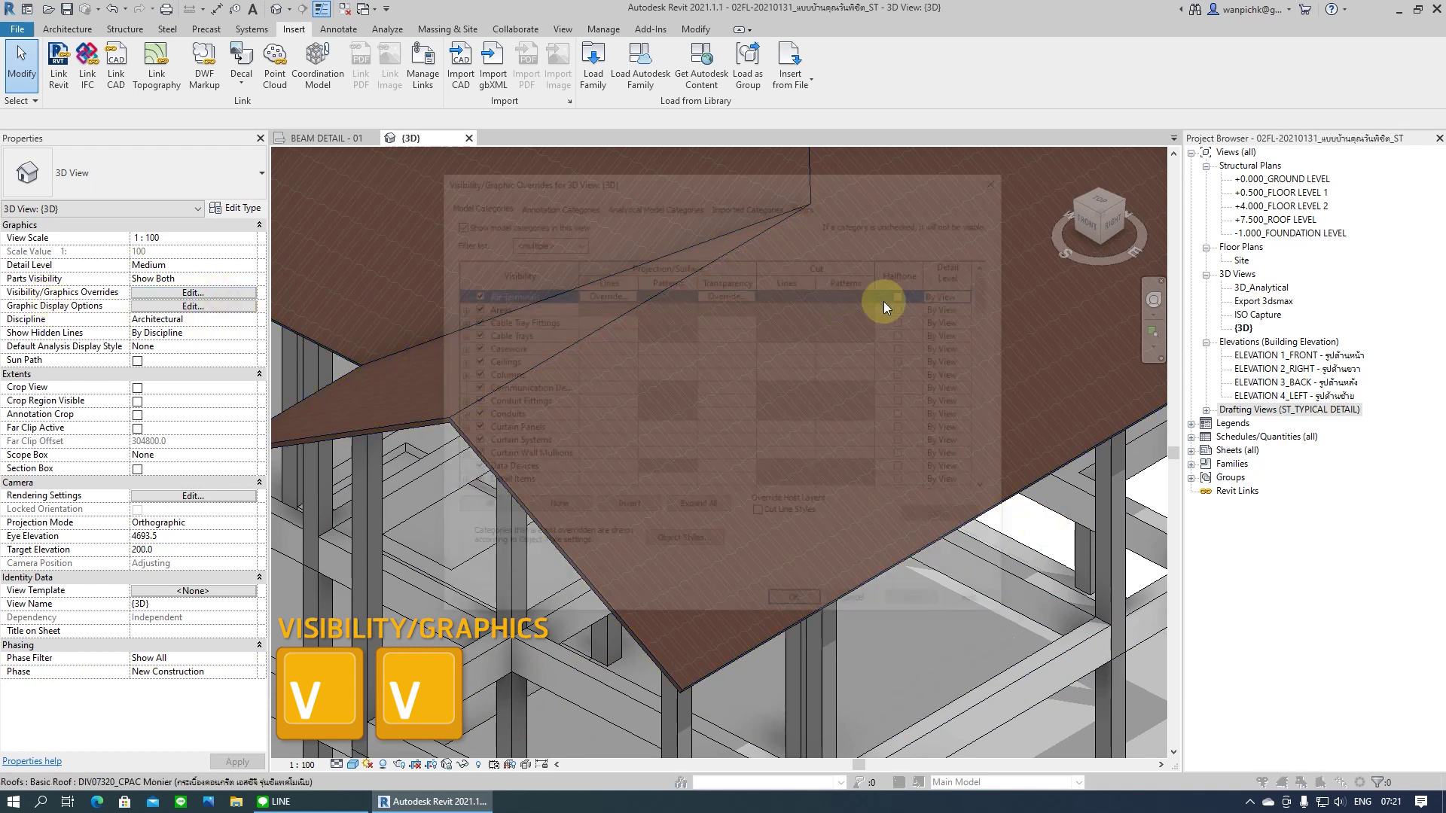
drag(991, 301, 991, 444)
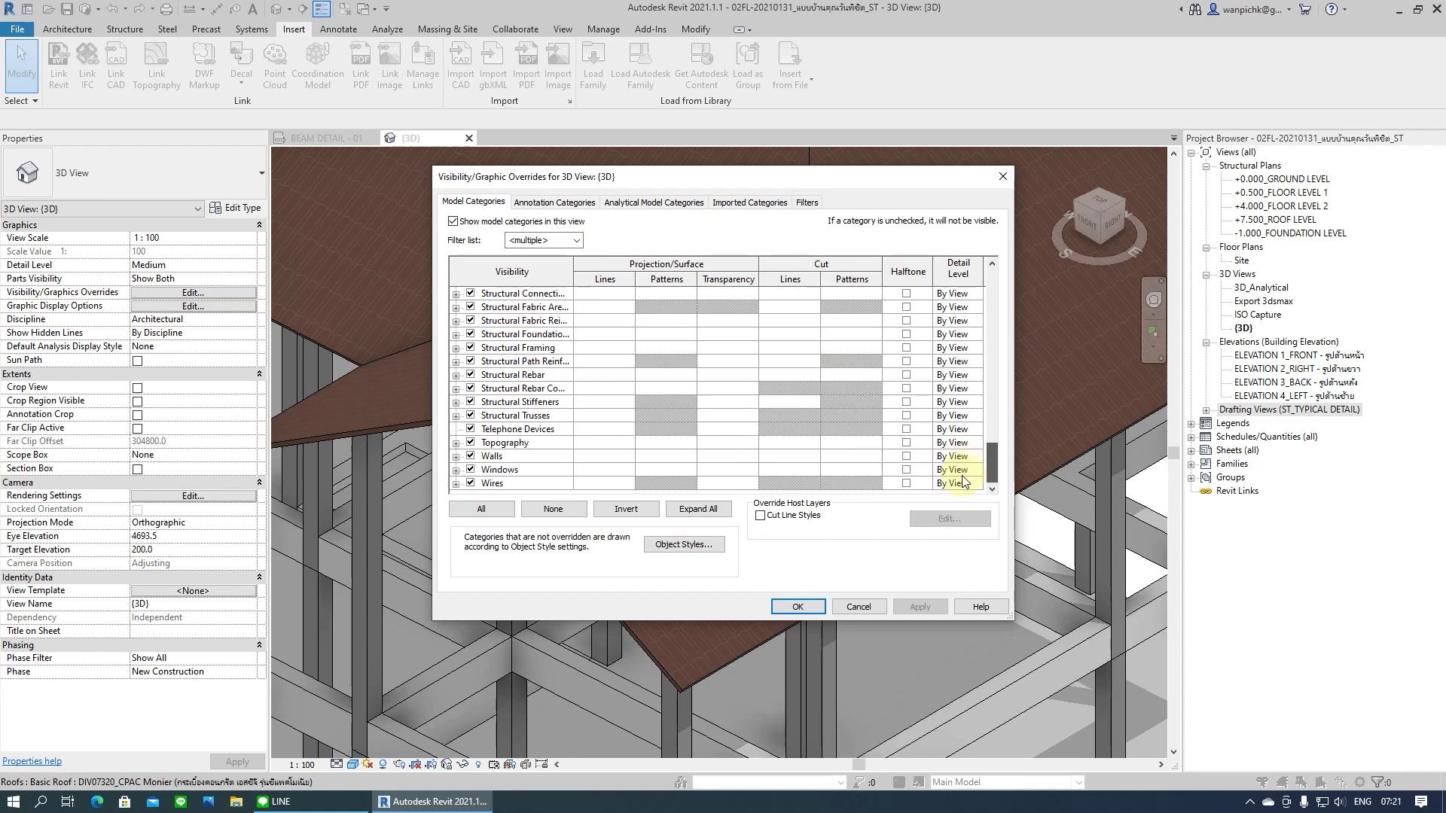
scroll(475, 461, up, 2)
scroll(474, 460, up, 1)
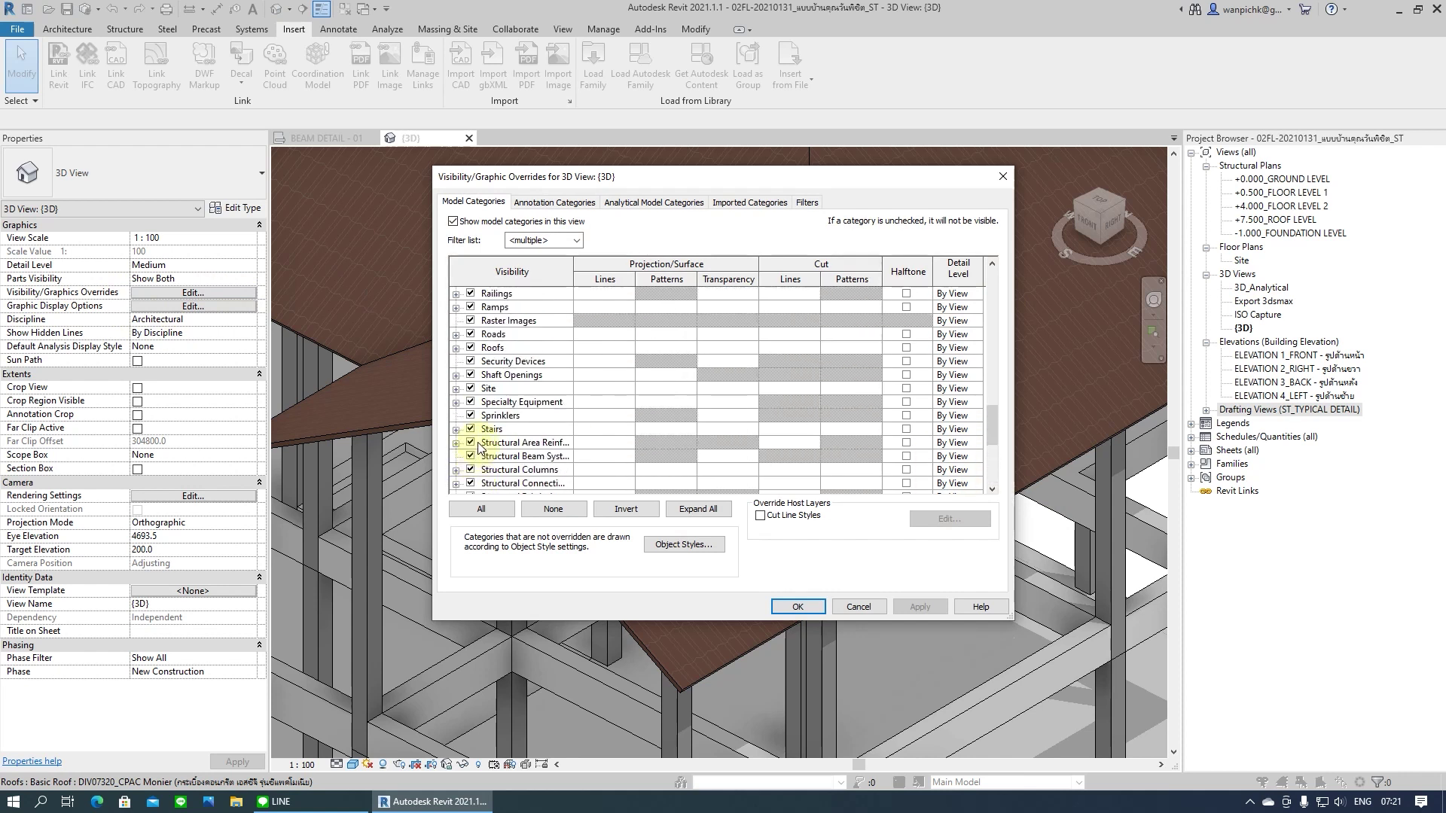
click(518, 348)
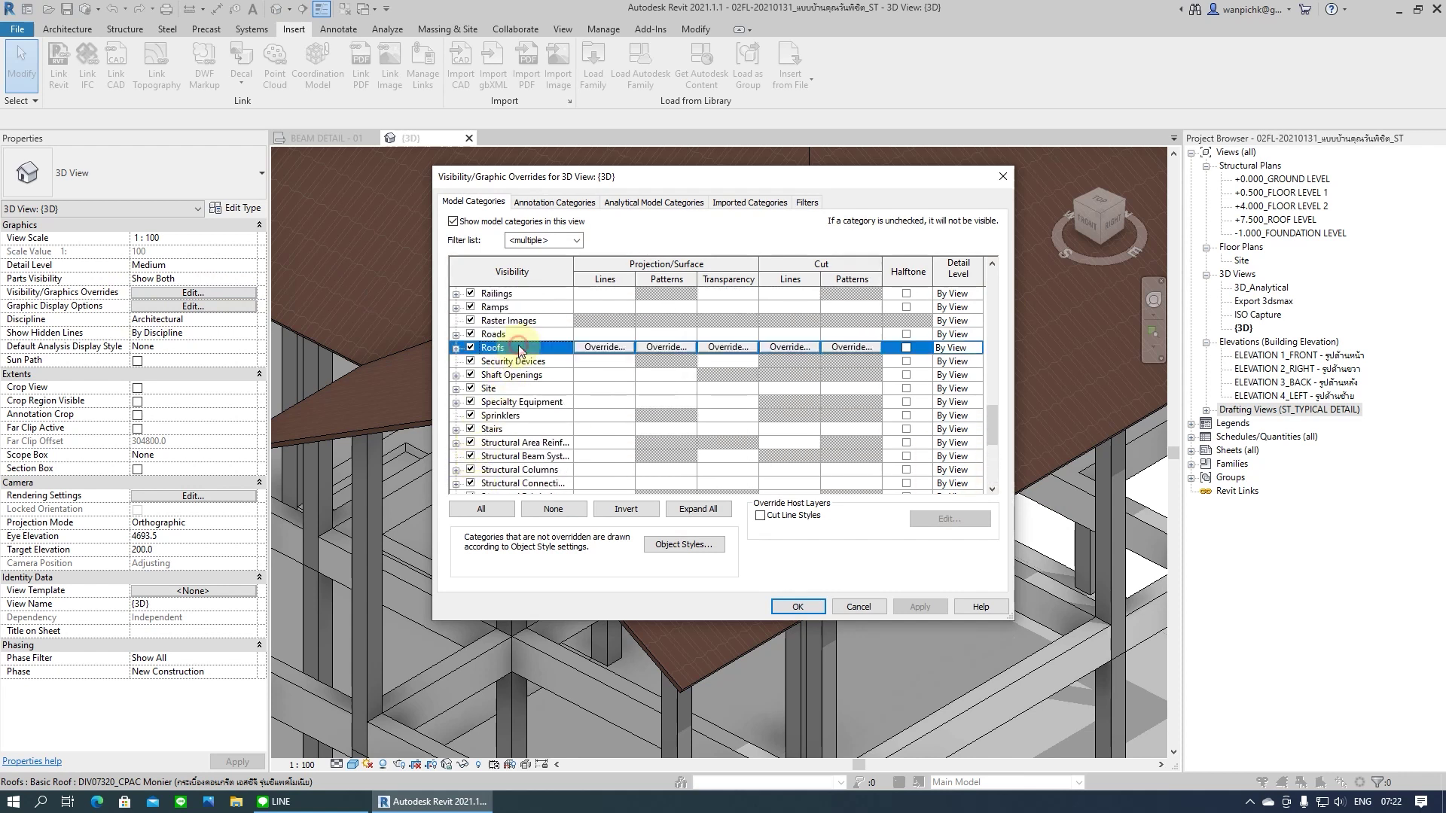
click(673, 348)
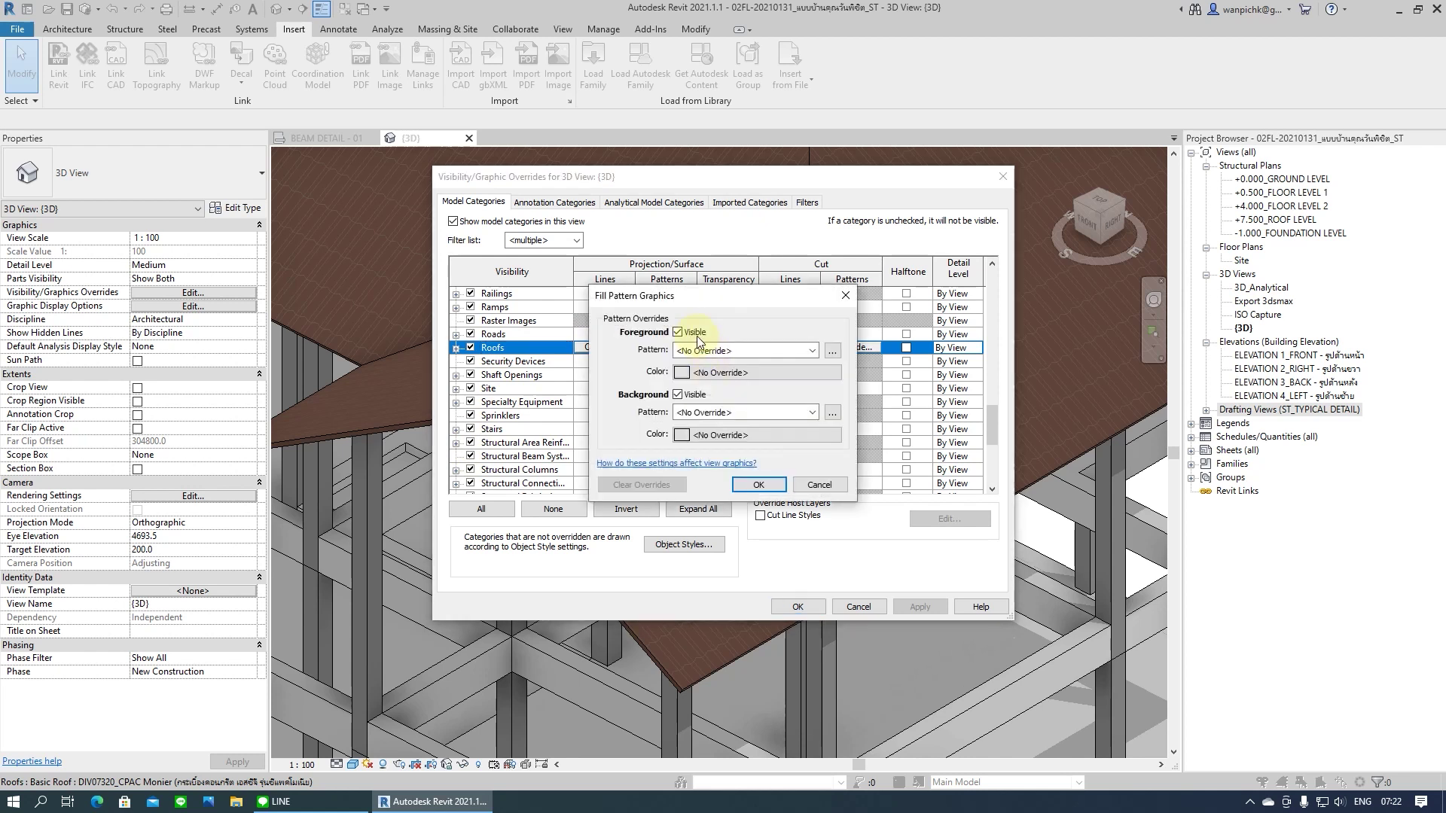
click(678, 332)
click(678, 394)
click(760, 485)
click(920, 607)
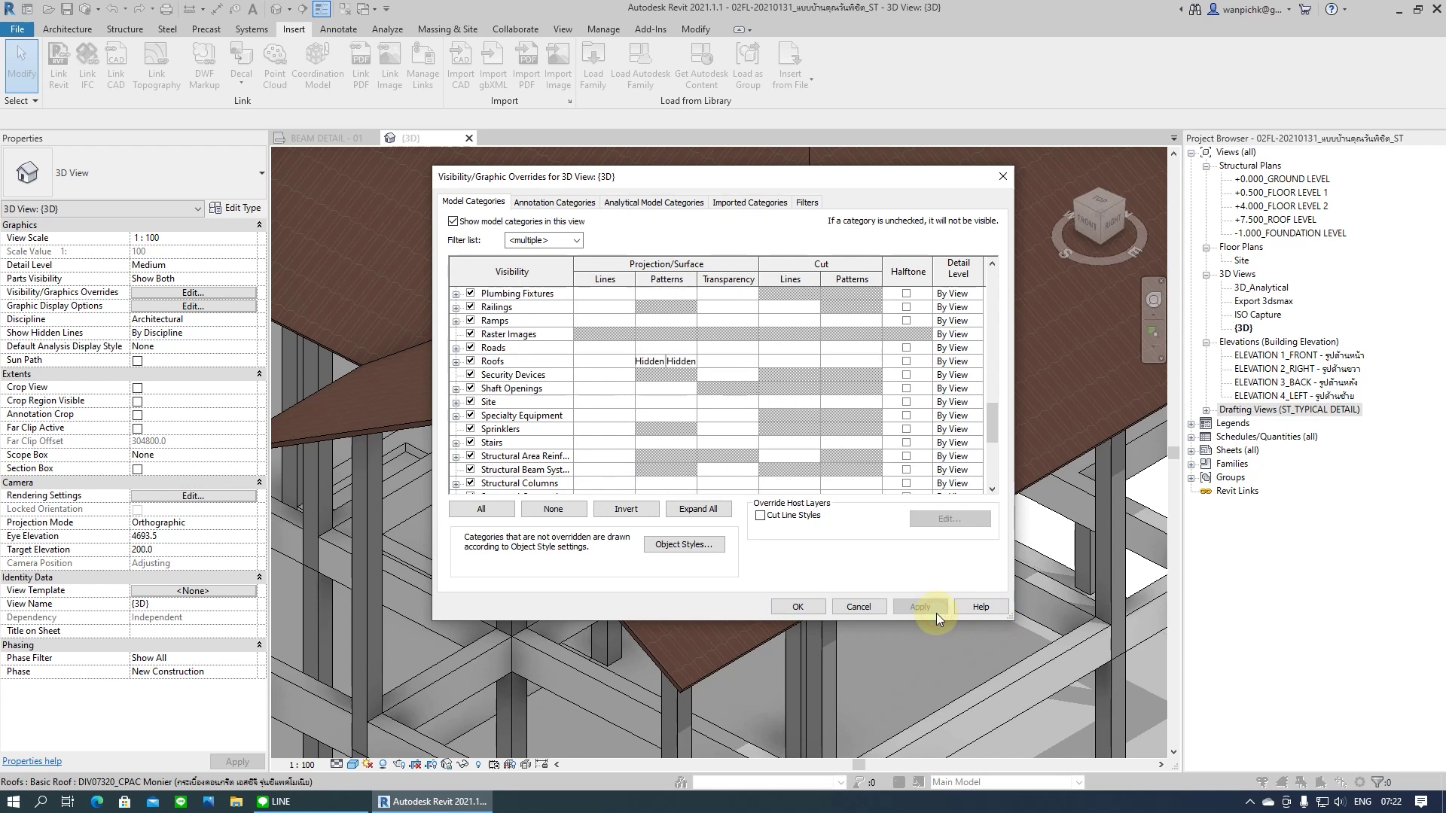
click(797, 607)
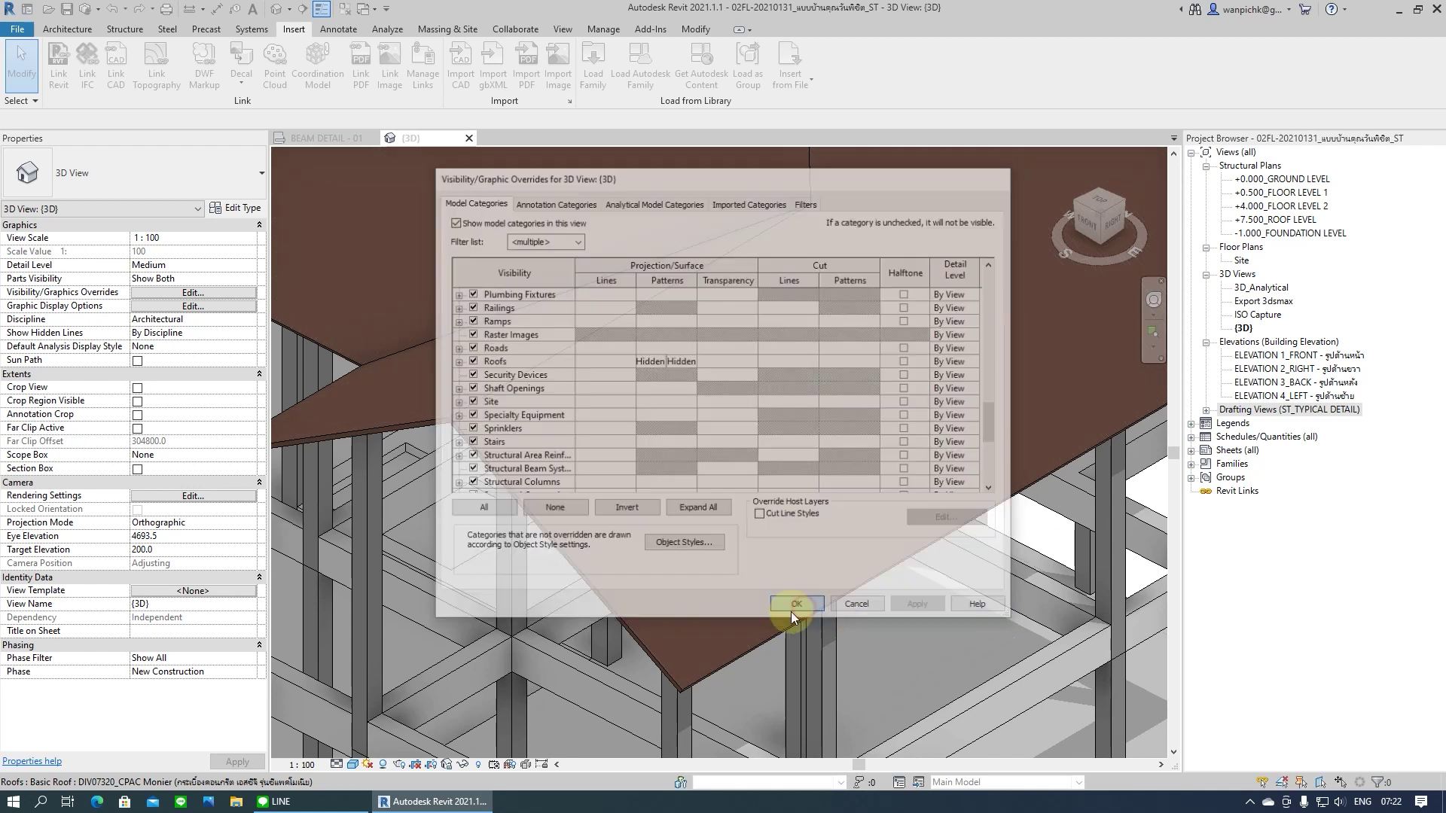
middle_drag(586, 576, 609, 640)
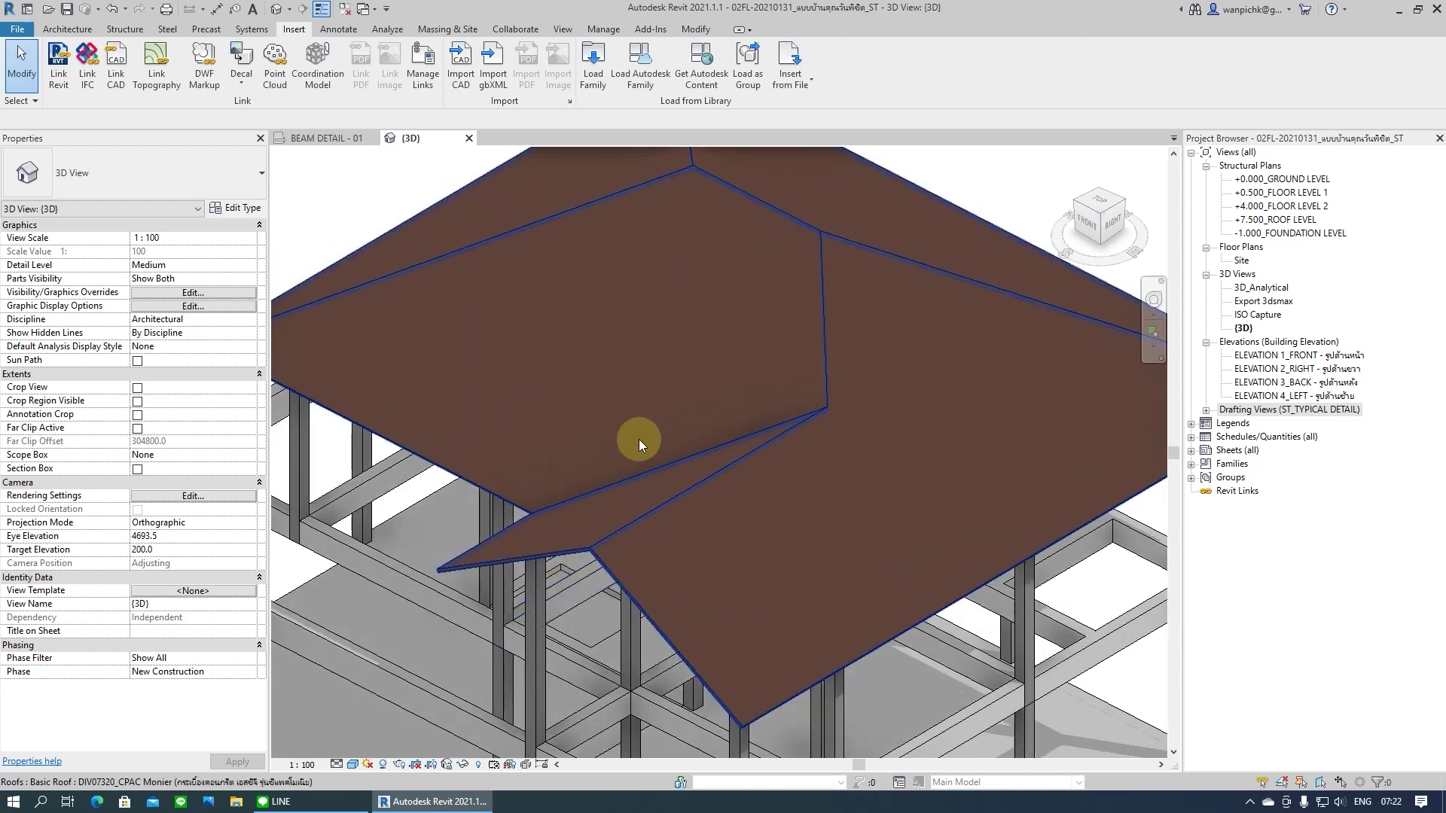
scroll(626, 468, down, 3)
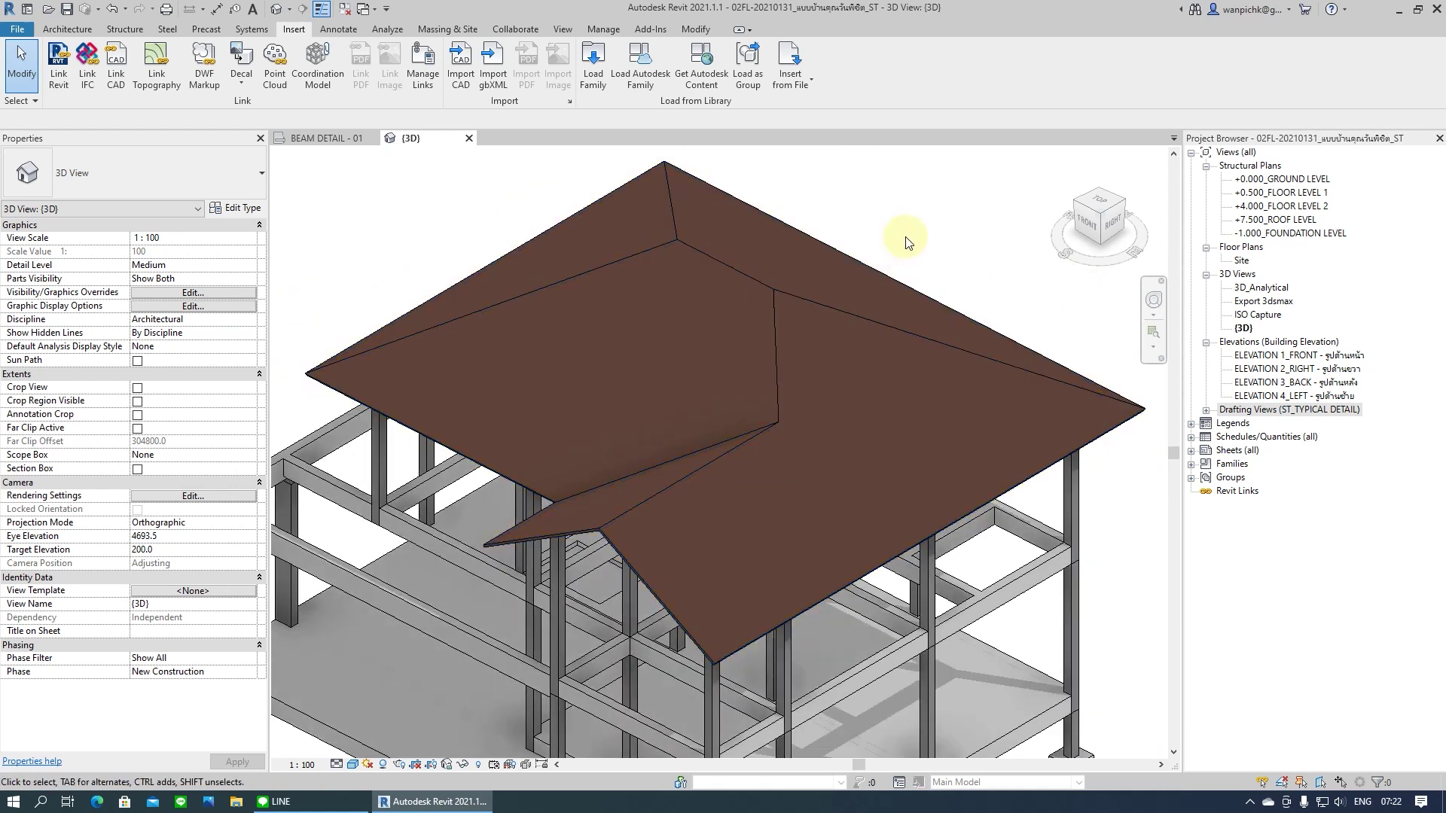
Create an In-Place Mass named Mass 1, dismissing the Show Mass notice
click(450, 30)
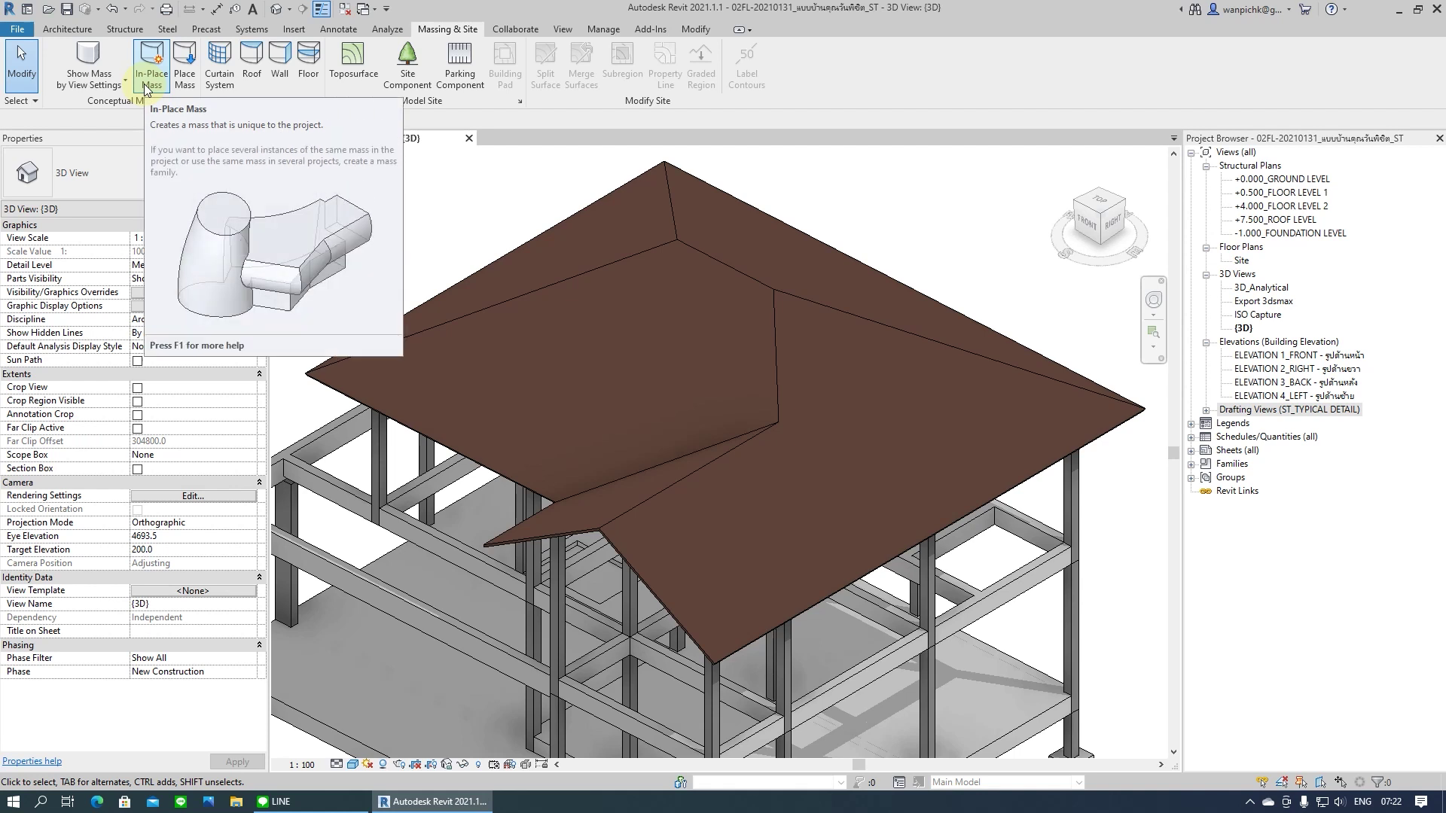
click(147, 89)
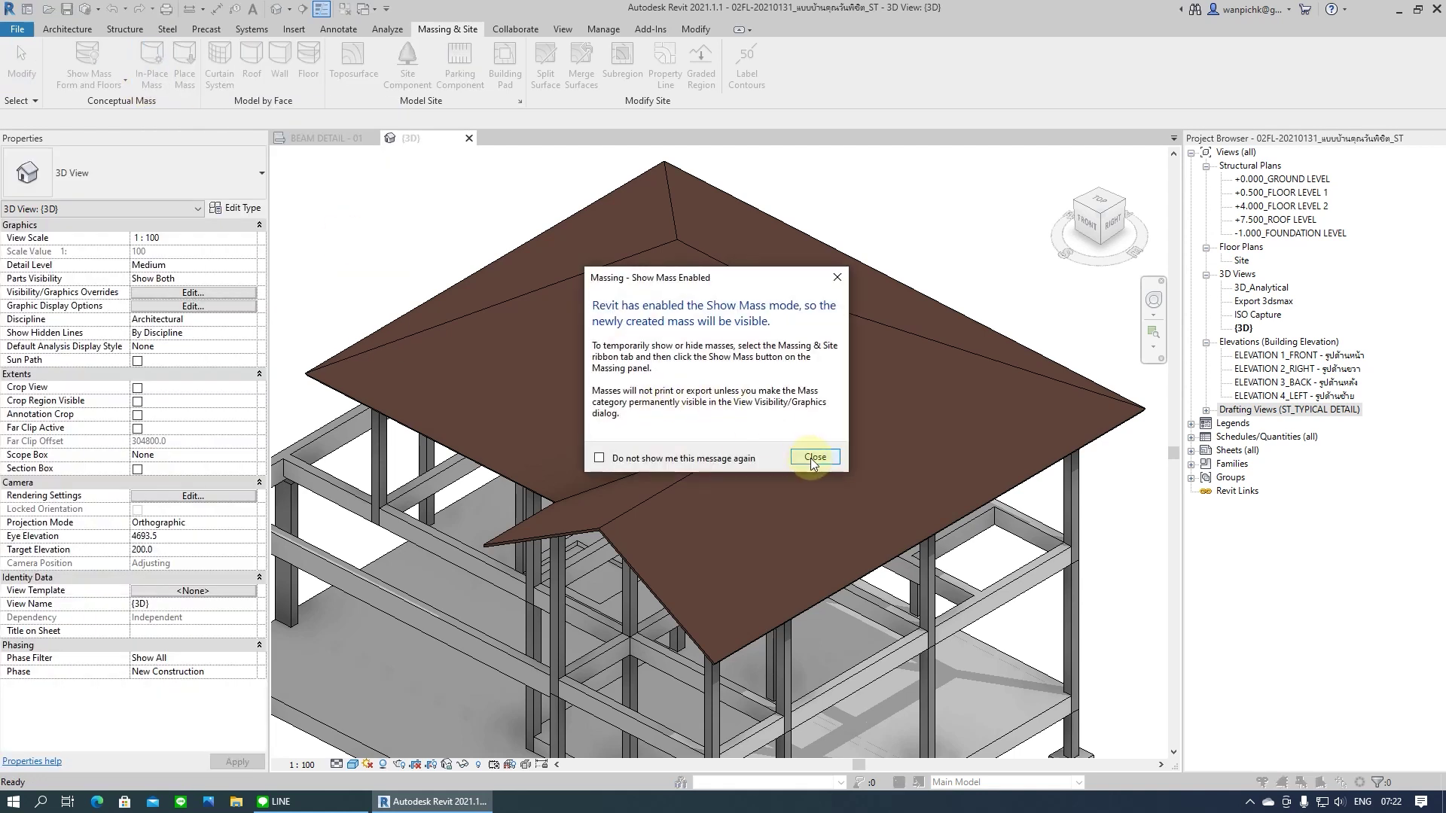
click(814, 457)
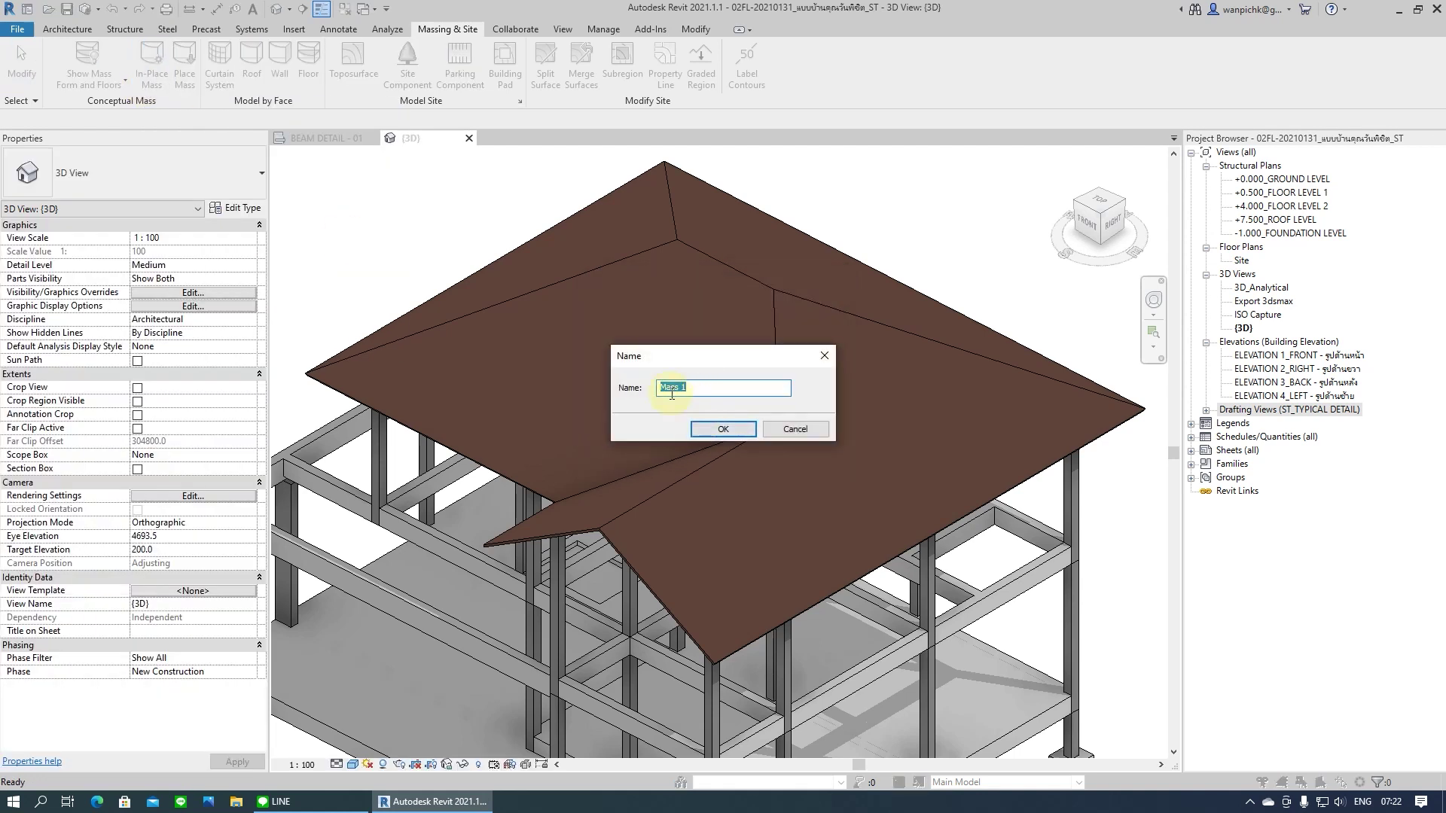
click(720, 429)
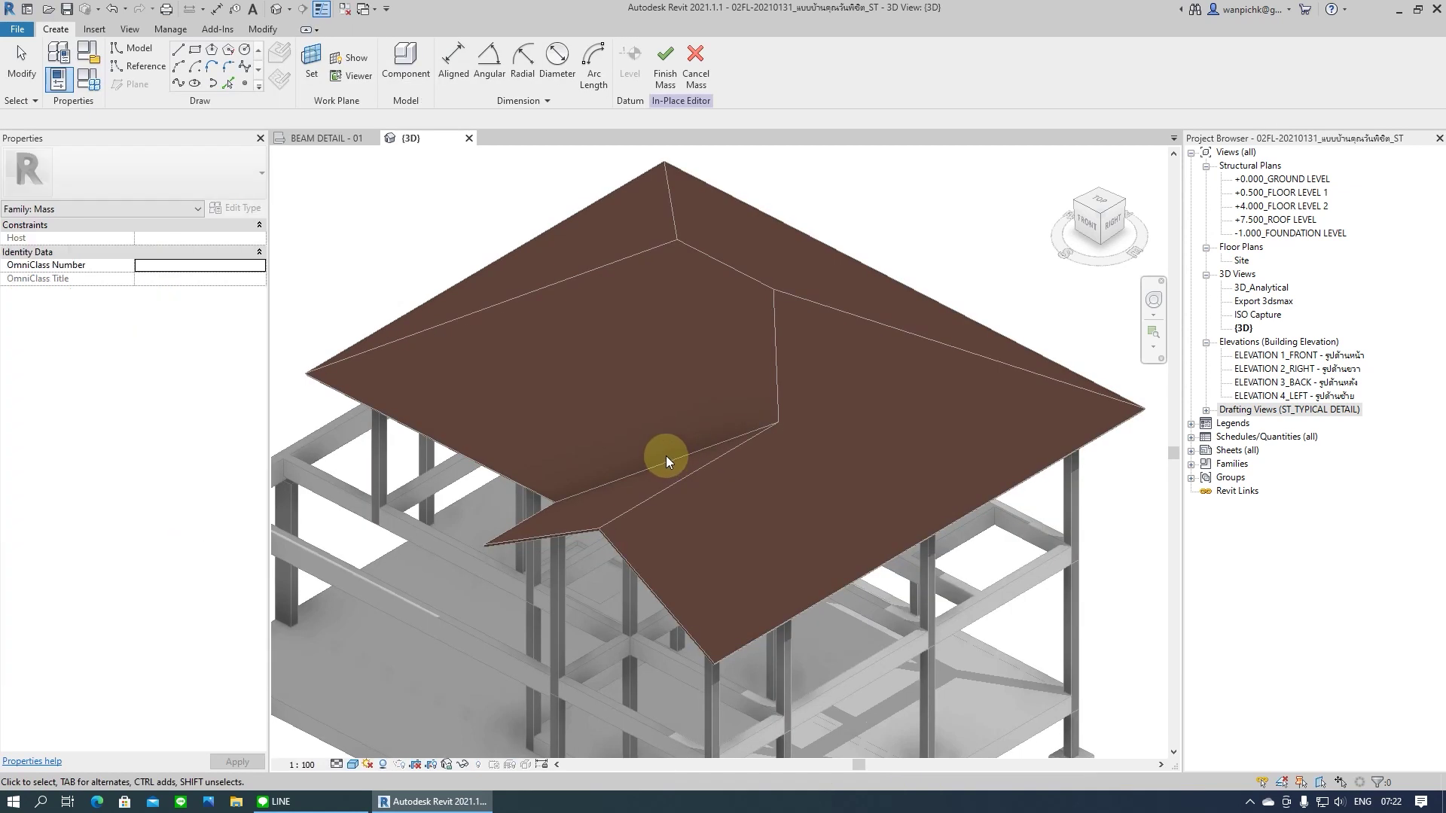
Start the Pick Lines model line tool and orbit onto the lower roof face
click(179, 54)
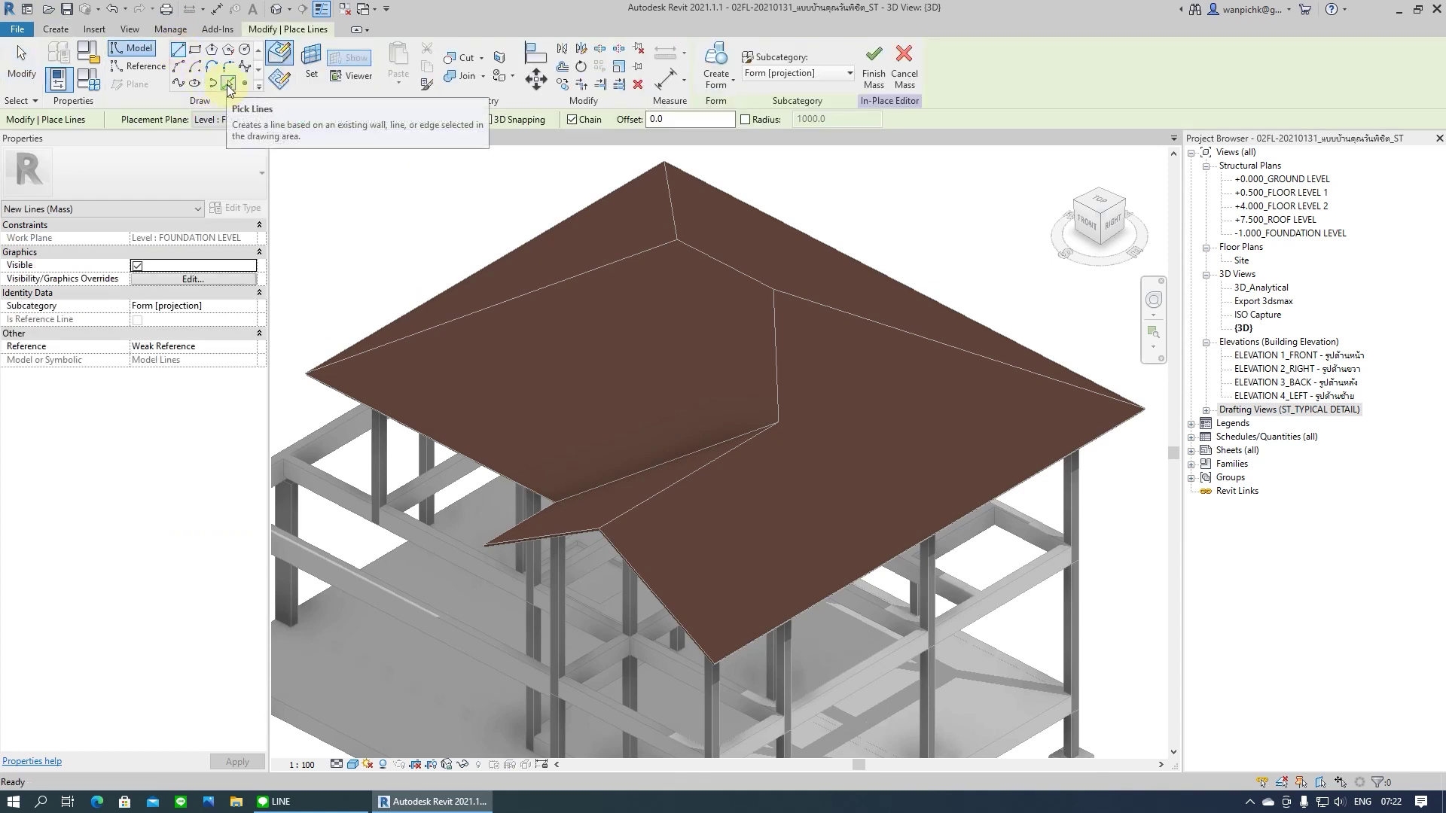
click(229, 85)
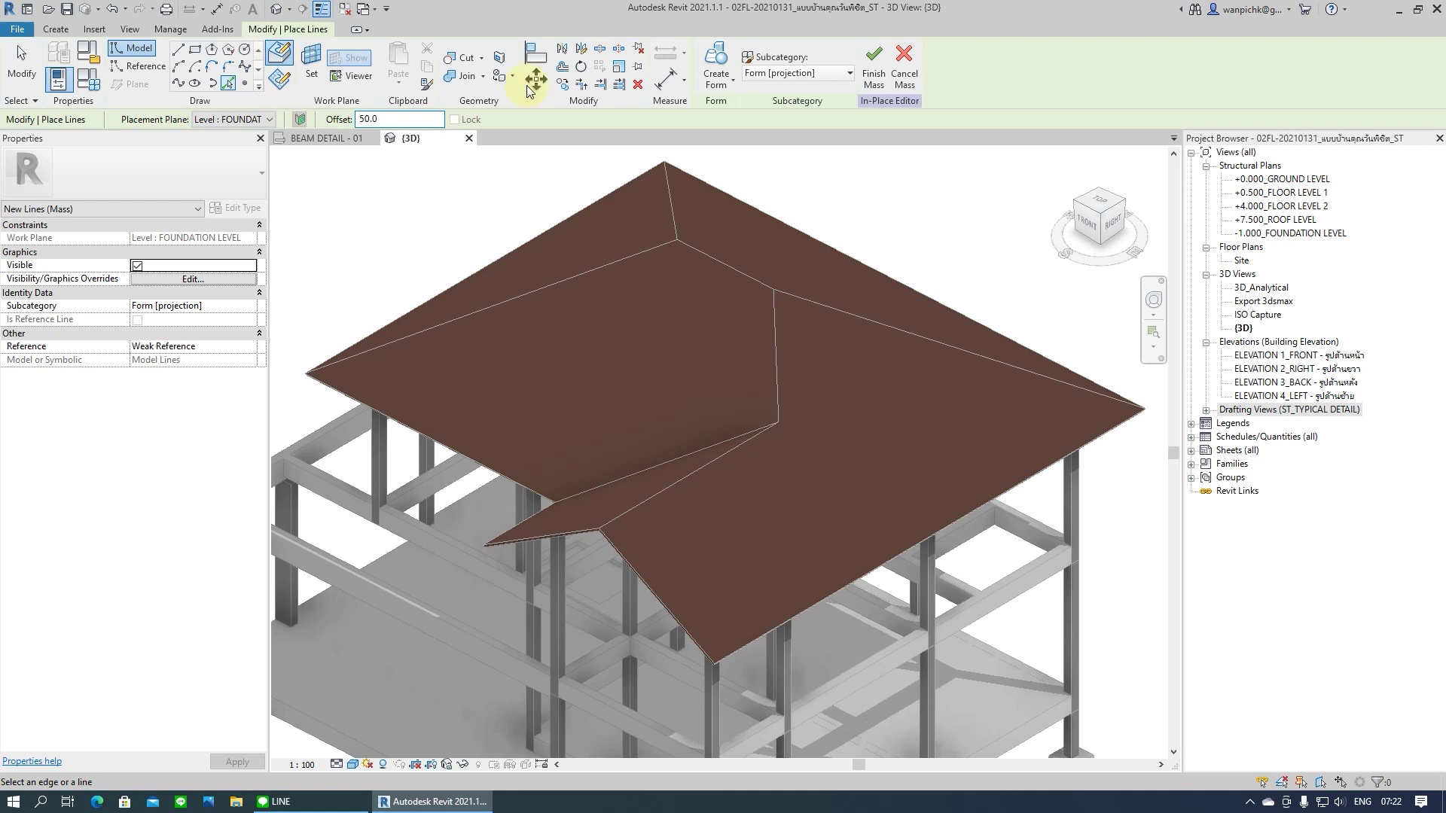
mouse_move(864, 168)
shift+middle_down()
mouse_move(897, 316)
mouse_move(623, 336)
mouse_move(768, 336)
shift+middle_up()
scroll(806, 419, up, 2)
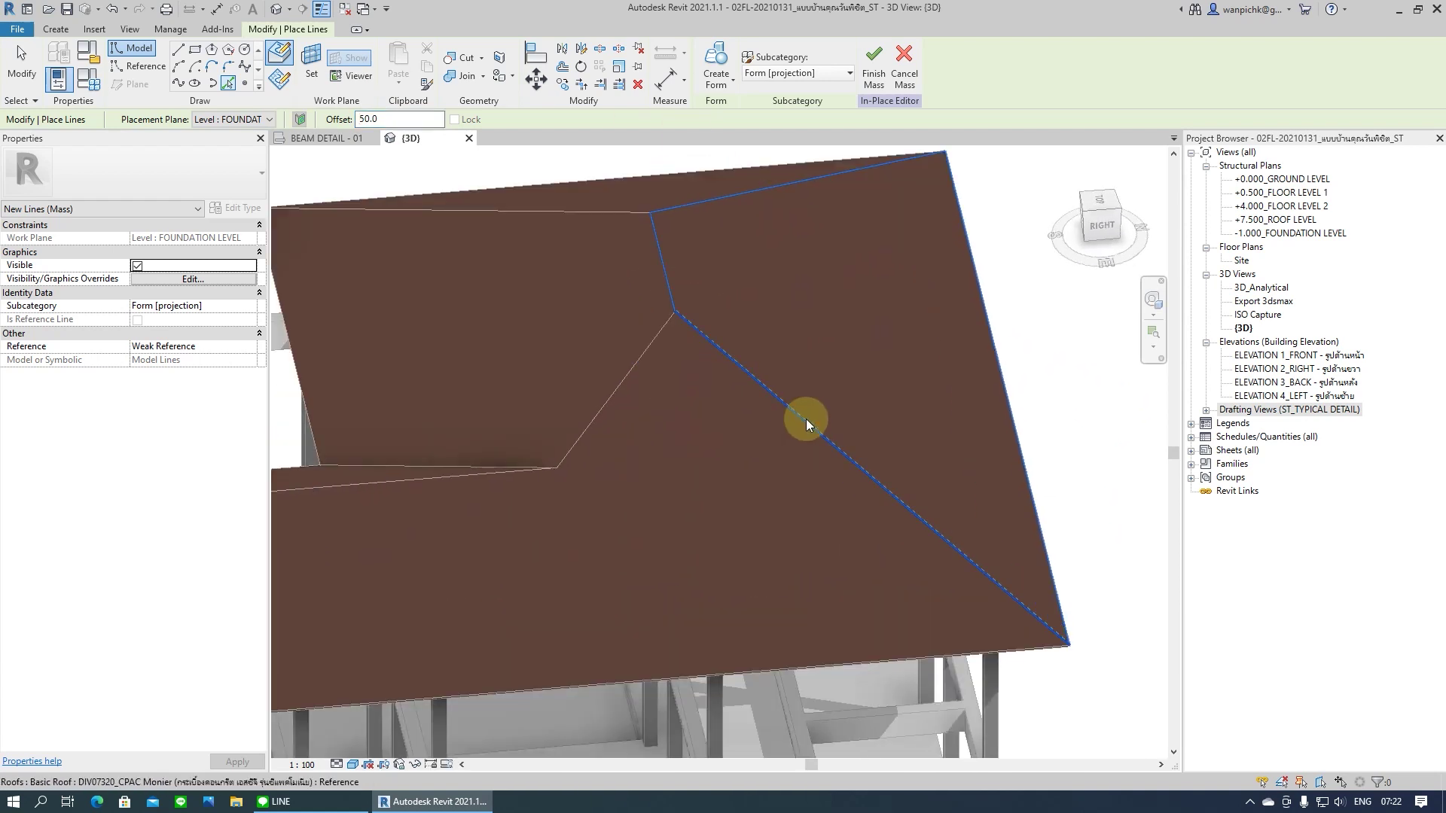
scroll(805, 419, down, 2)
mouse_move(753, 433)
shift+middle_down()
mouse_move(962, 413)
mouse_move(917, 368)
shift+middle_up()
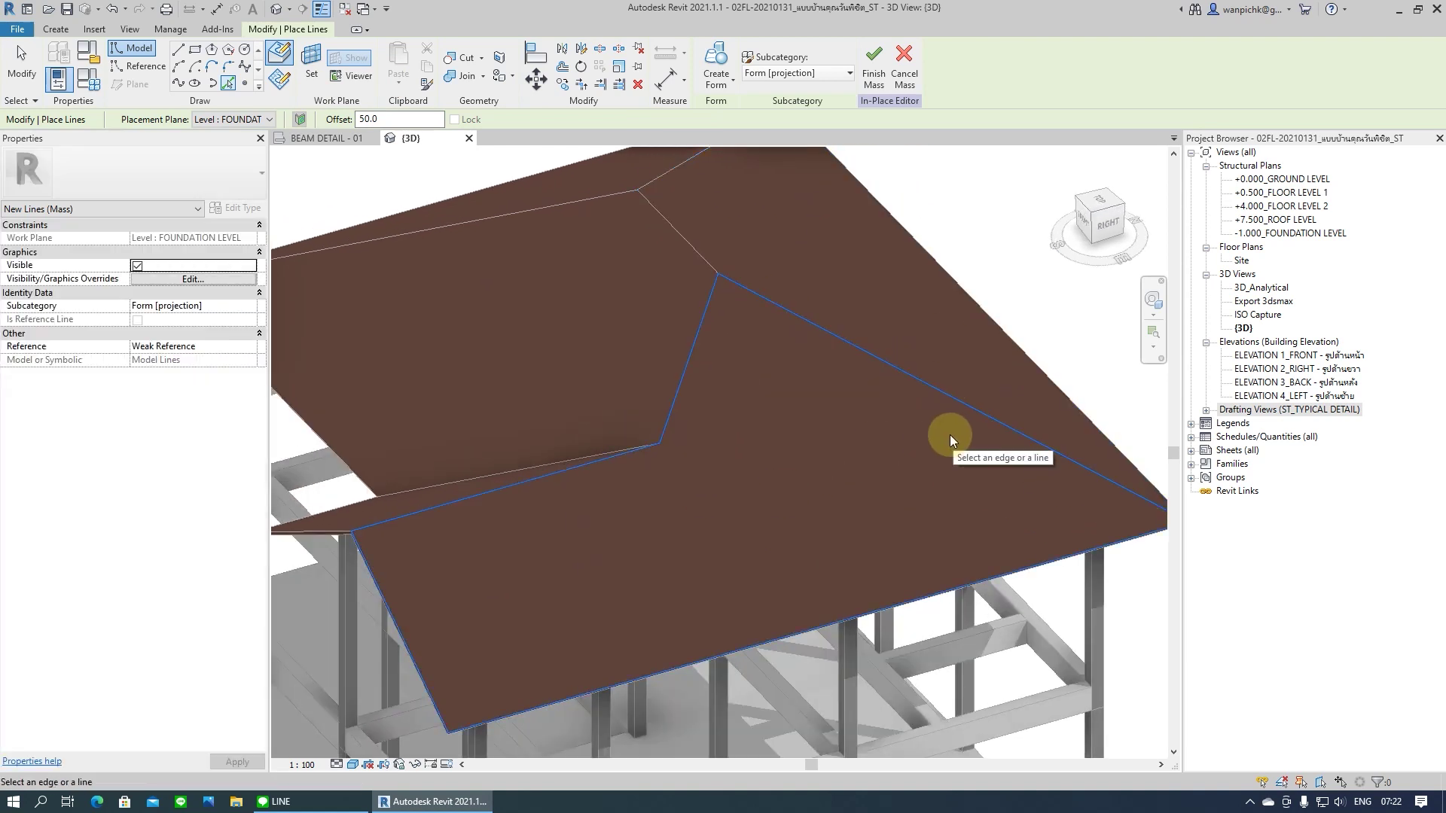
Tab-select the lower roof face's edge chain and trace it as model lines
click(741, 364)
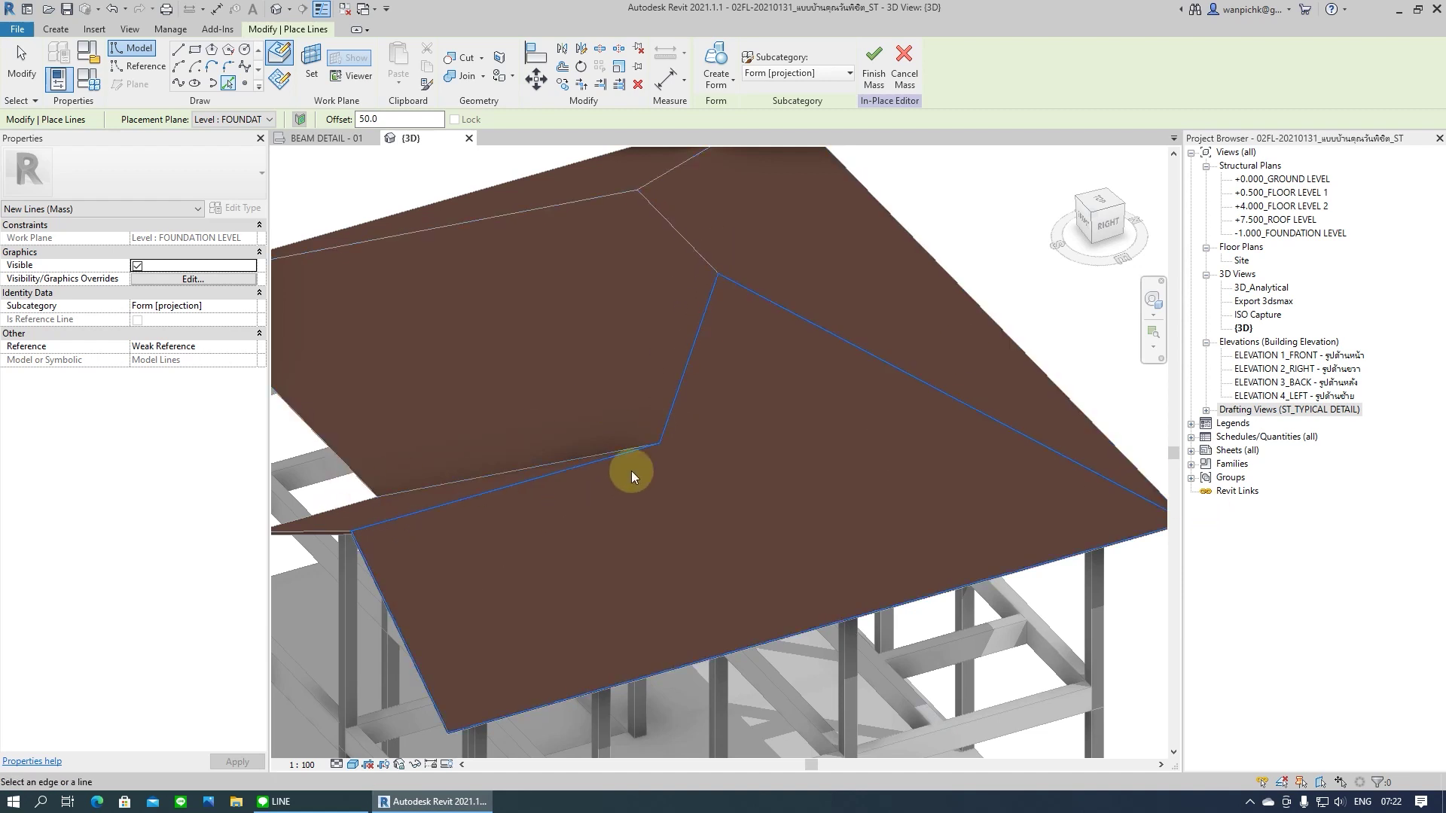
shift+middle_drag(810, 350, 707, 415)
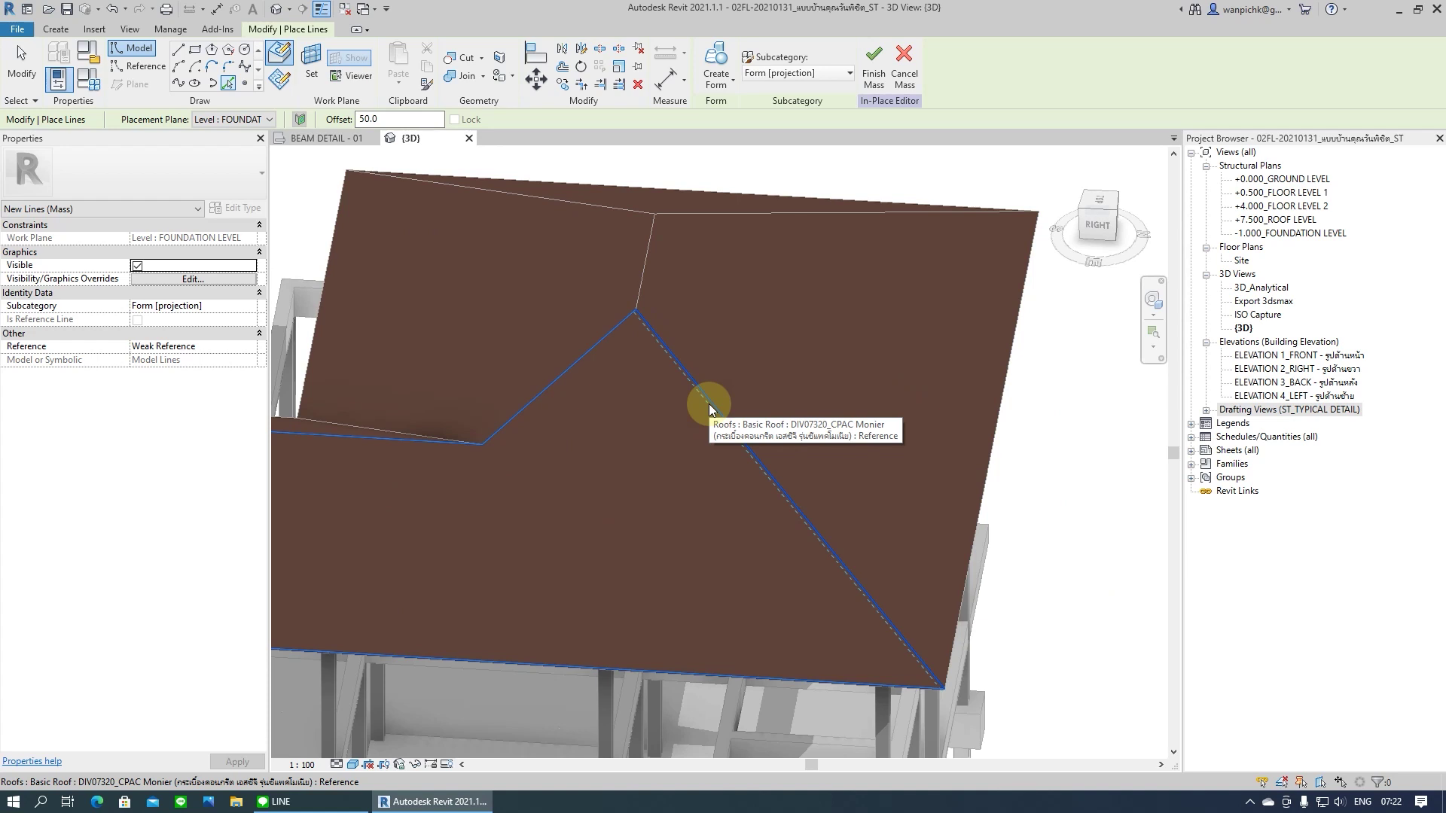
key(Tab)
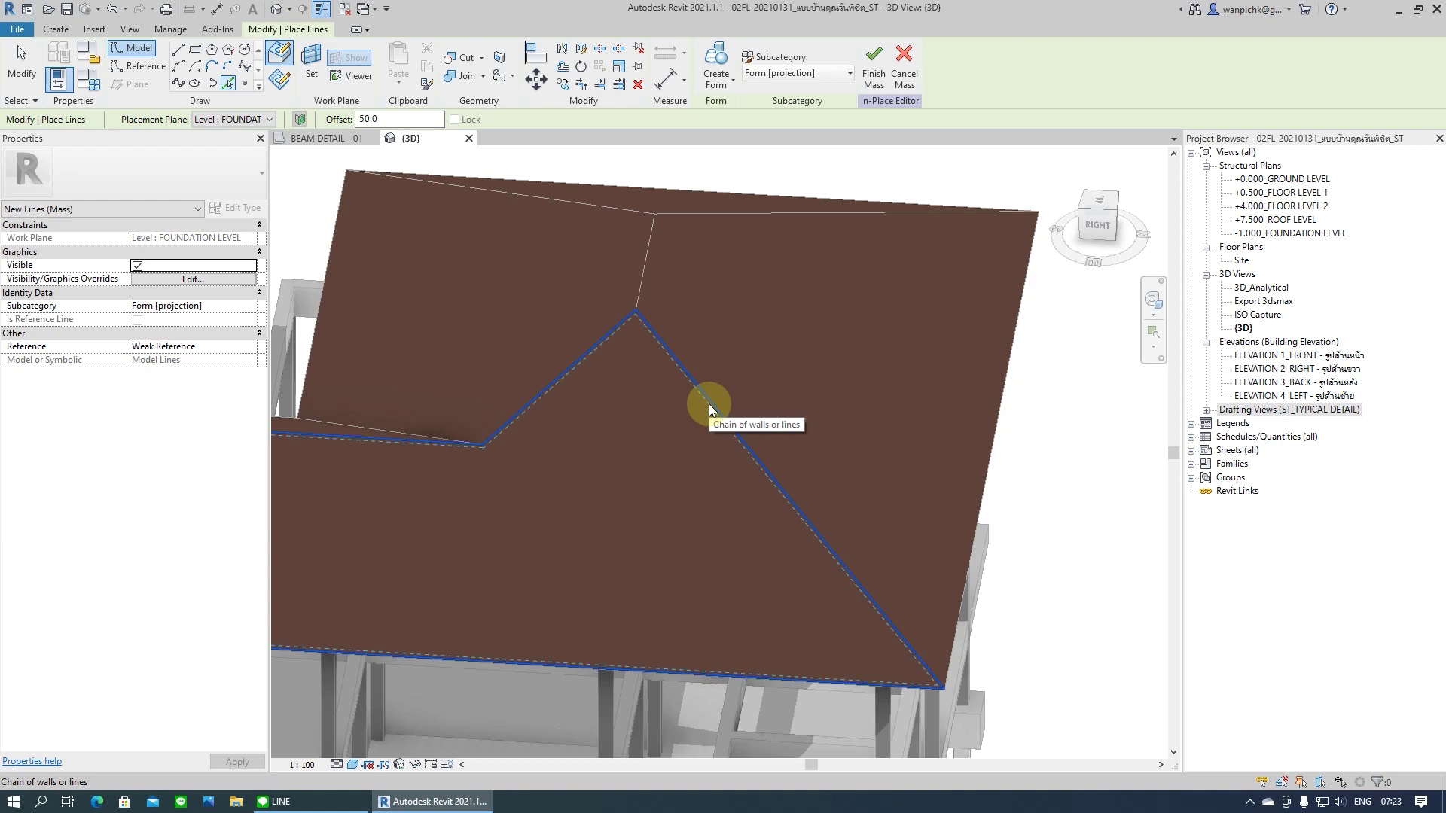
click(708, 404)
shift+middle_drag(739, 484, 690, 504)
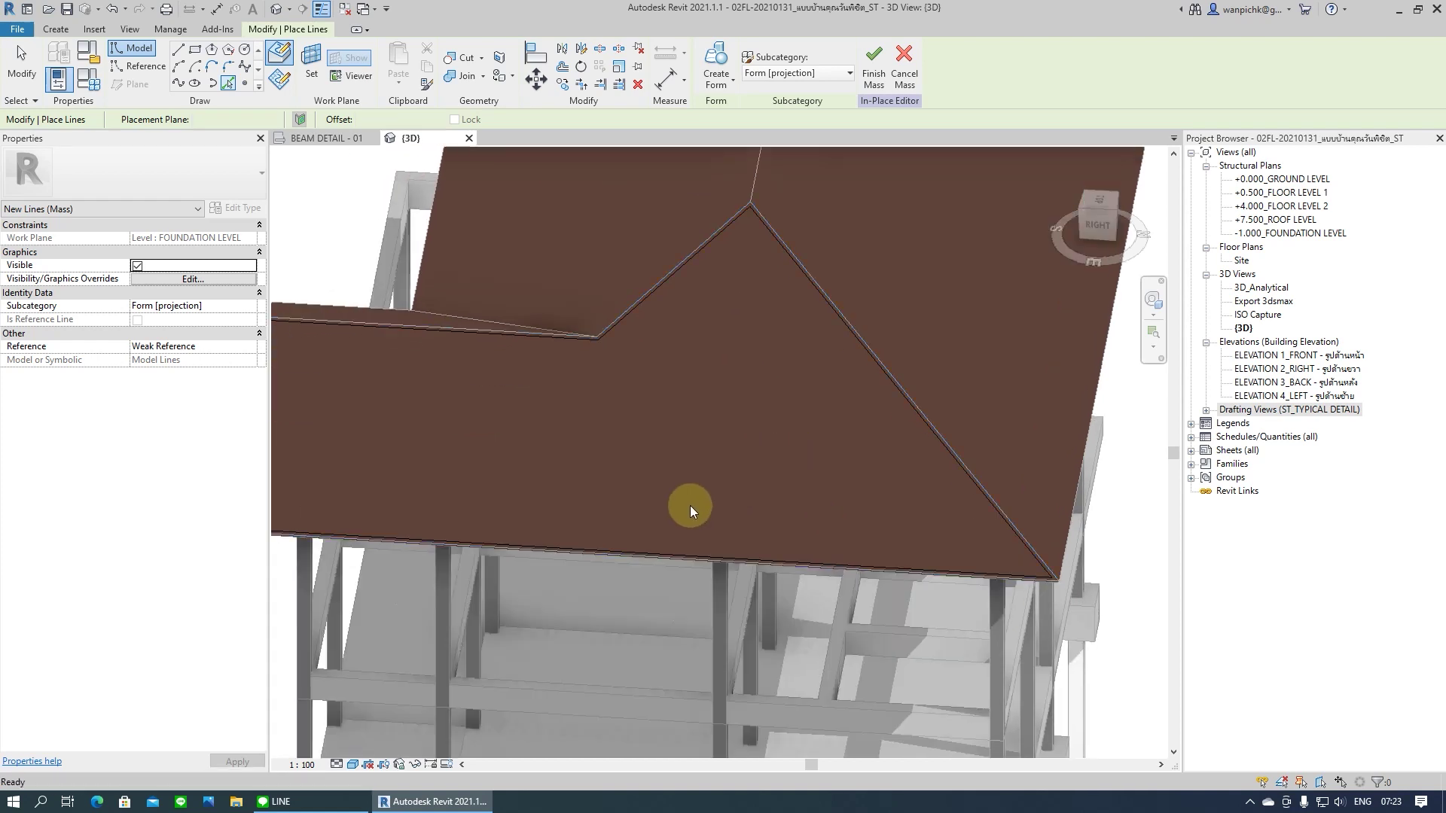
key(Escape)
key(Escape)
Orbit closer to the eave and Tab-highlight the whole chain of traced lines
scroll(690, 504, down, 3)
shift+middle_drag(865, 514, 662, 587)
scroll(839, 707, up, 5)
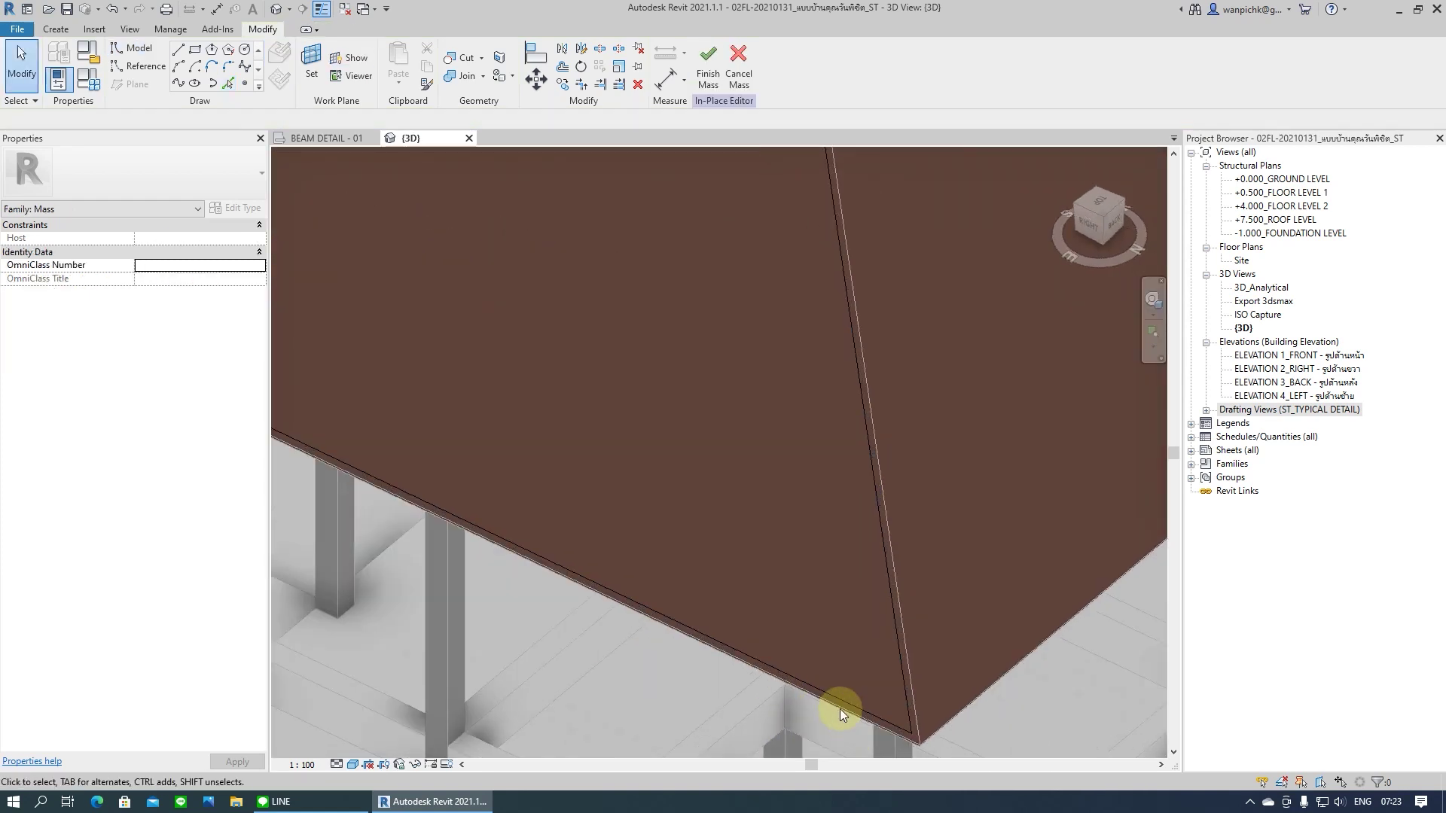
key(Tab)
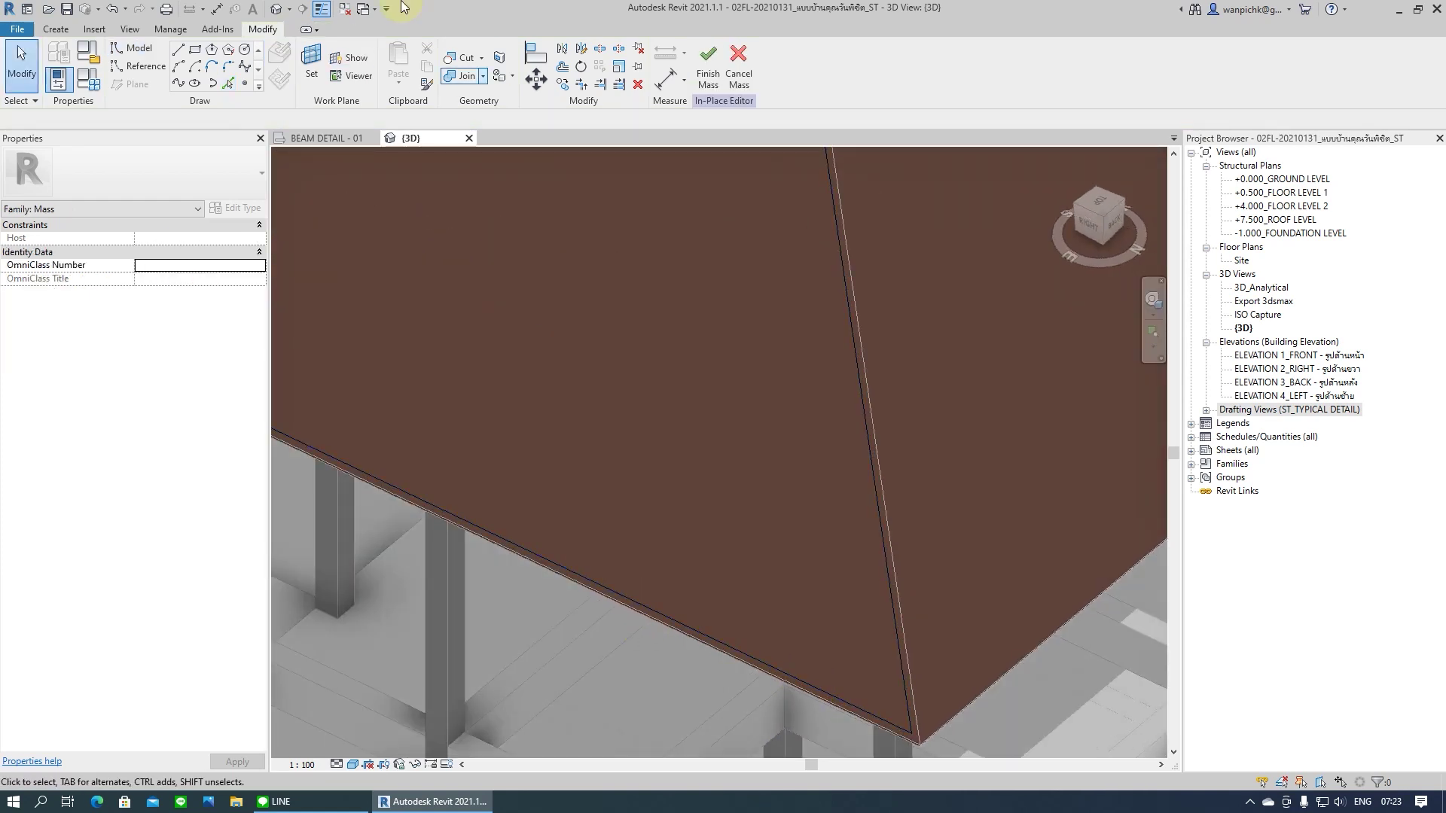
Offset the traced roof-edge lines by 50.0 with Copy off, then select the five-line chain
click(559, 66)
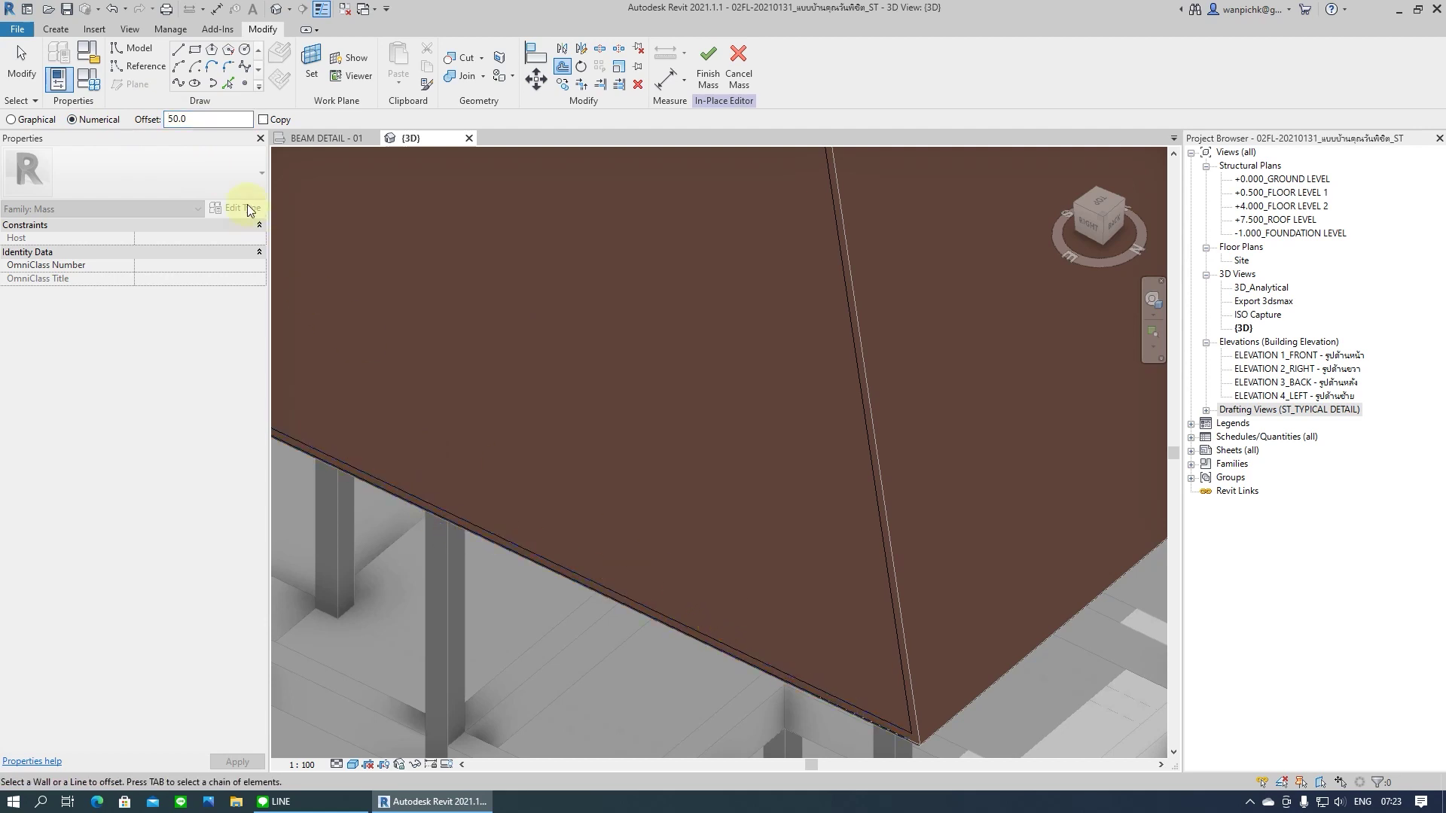
click(262, 120)
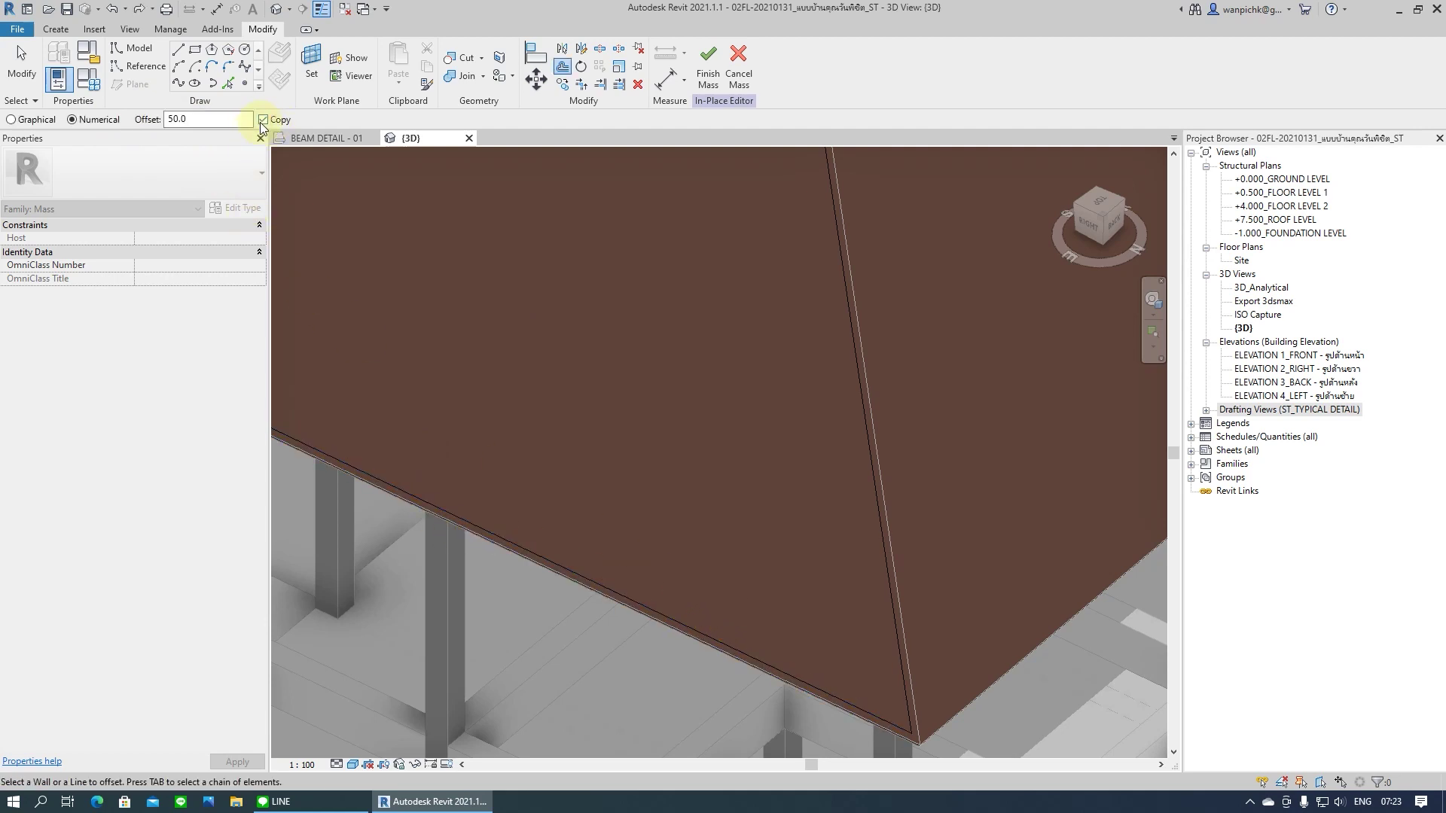
click(263, 120)
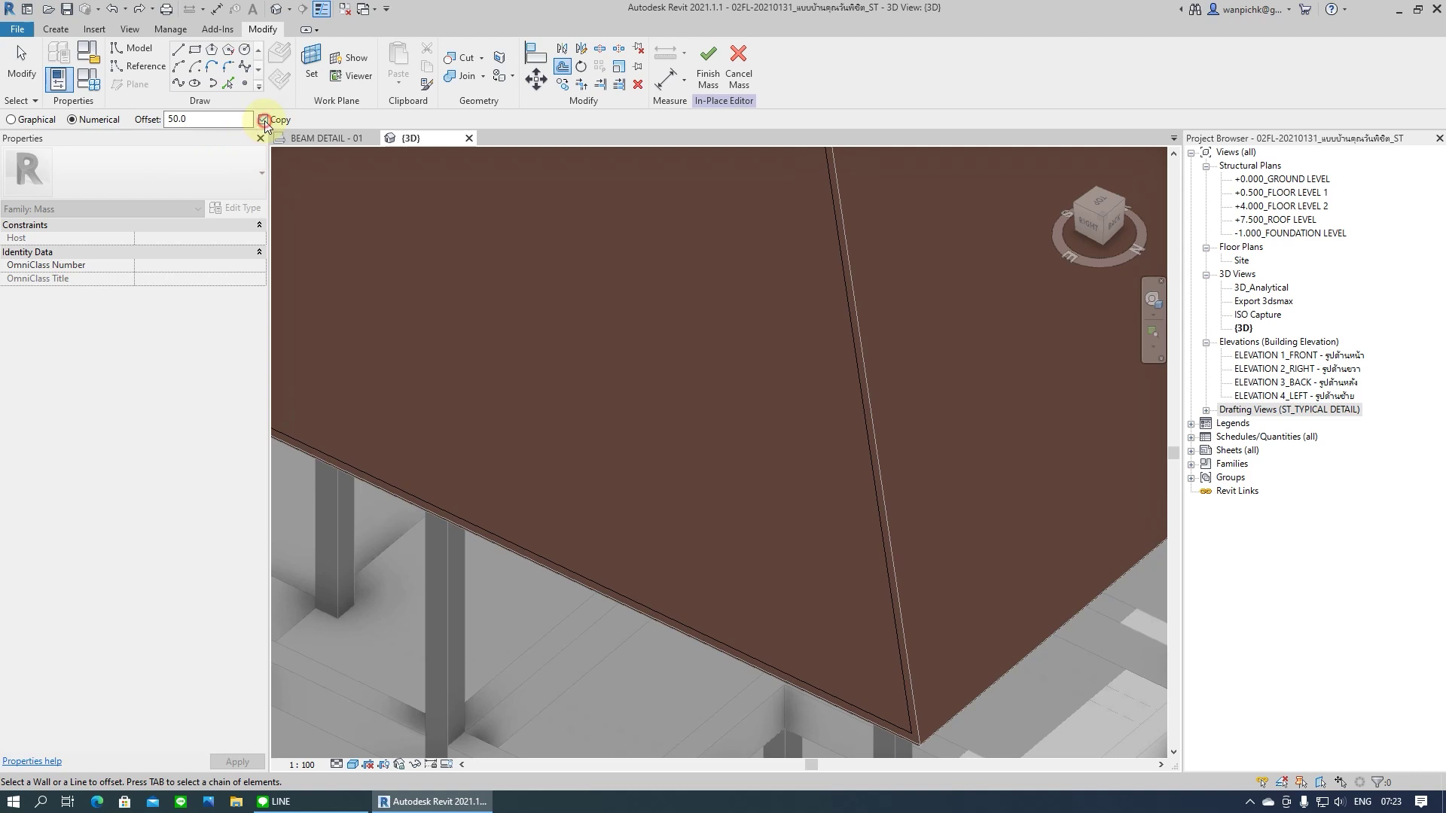
click(405, 497)
scroll(630, 572, down, 3)
mouse_move(769, 552)
shift+middle_down()
mouse_move(749, 581)
mouse_move(287, 669)
shift+middle_up()
scroll(749, 581, up, 4)
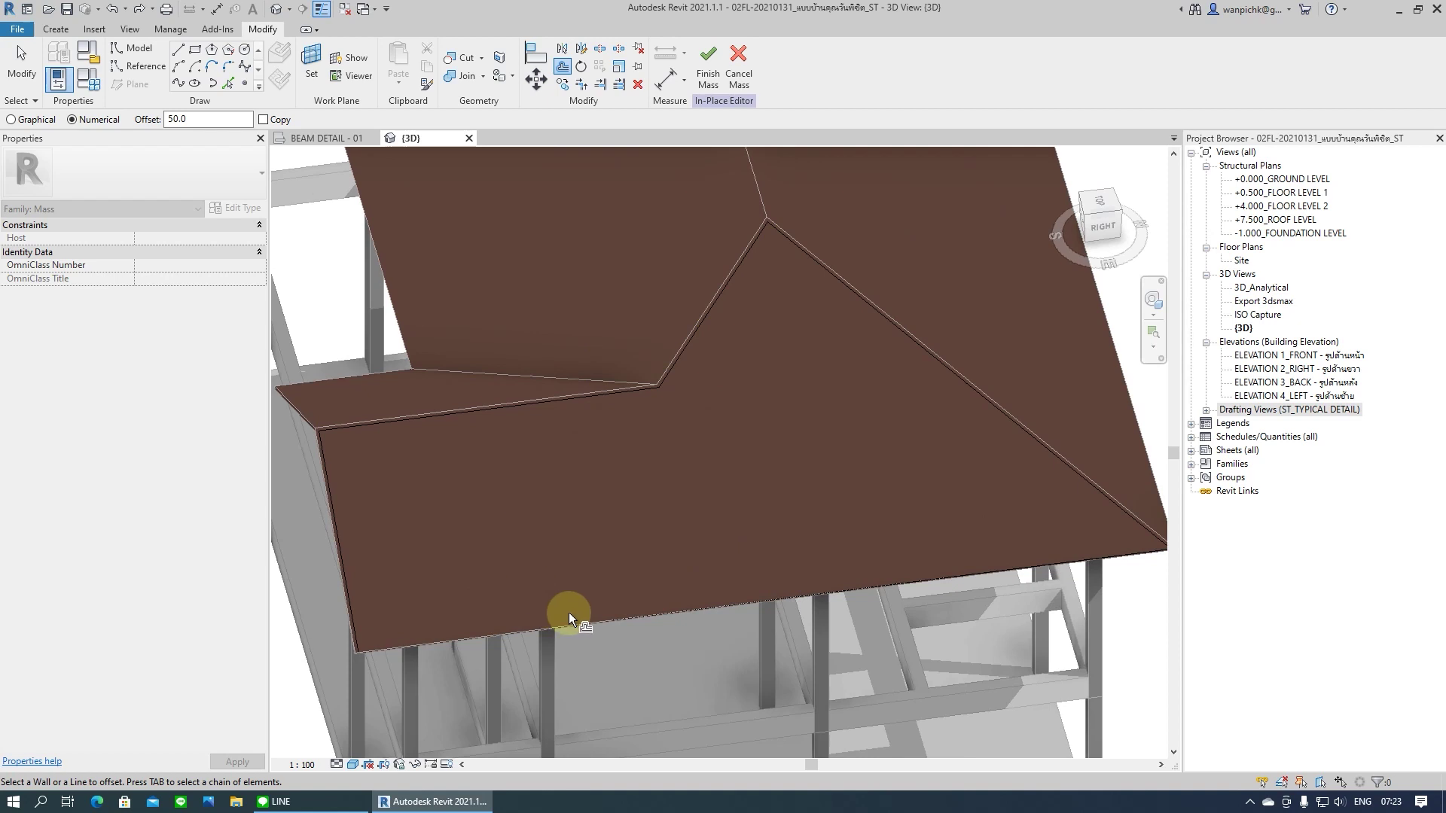
mouse_move(625, 571)
shift+middle_down()
mouse_move(743, 591)
mouse_move(612, 594)
shift+middle_up()
scroll(736, 591, up, 2)
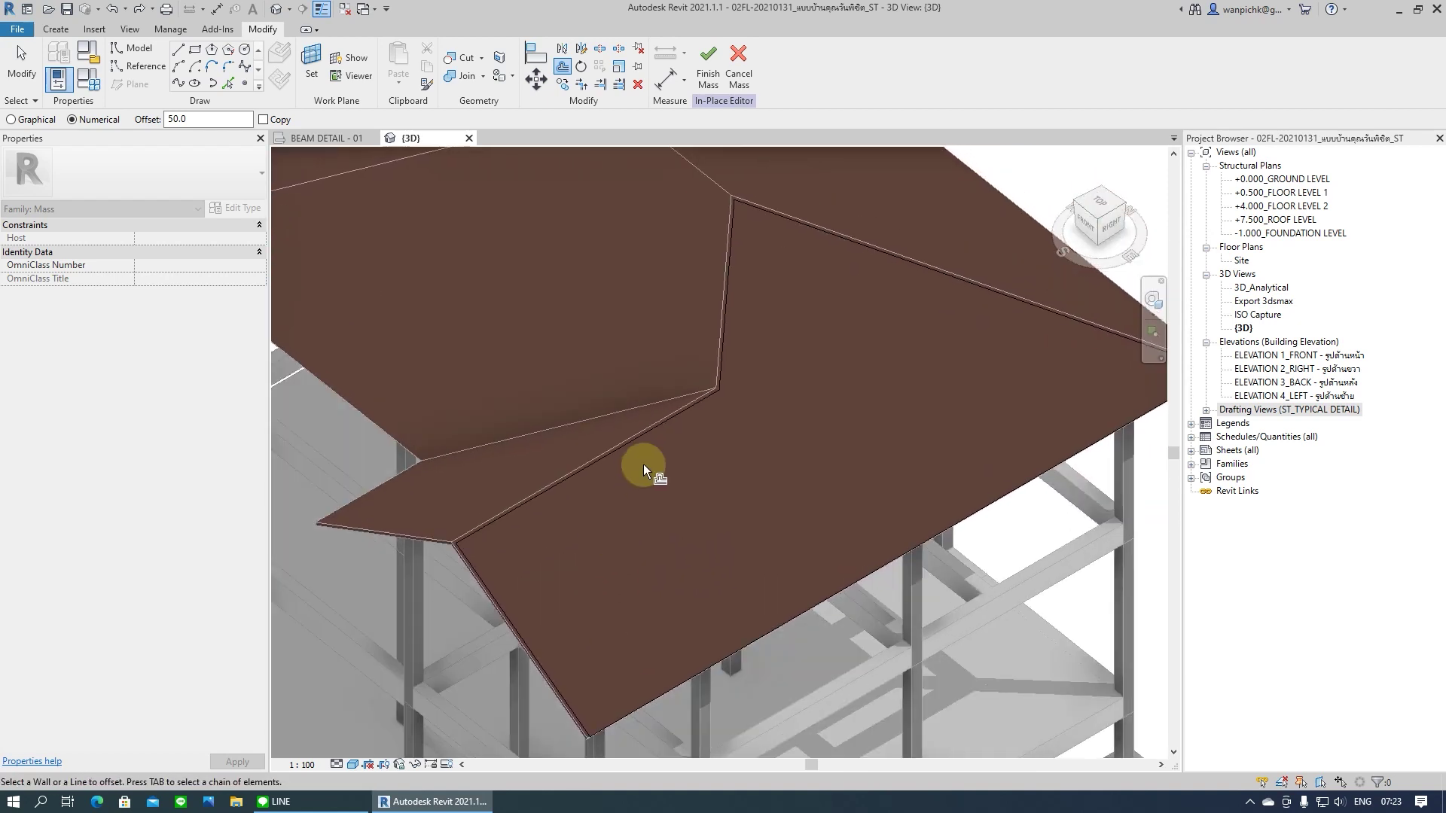
key(Escape)
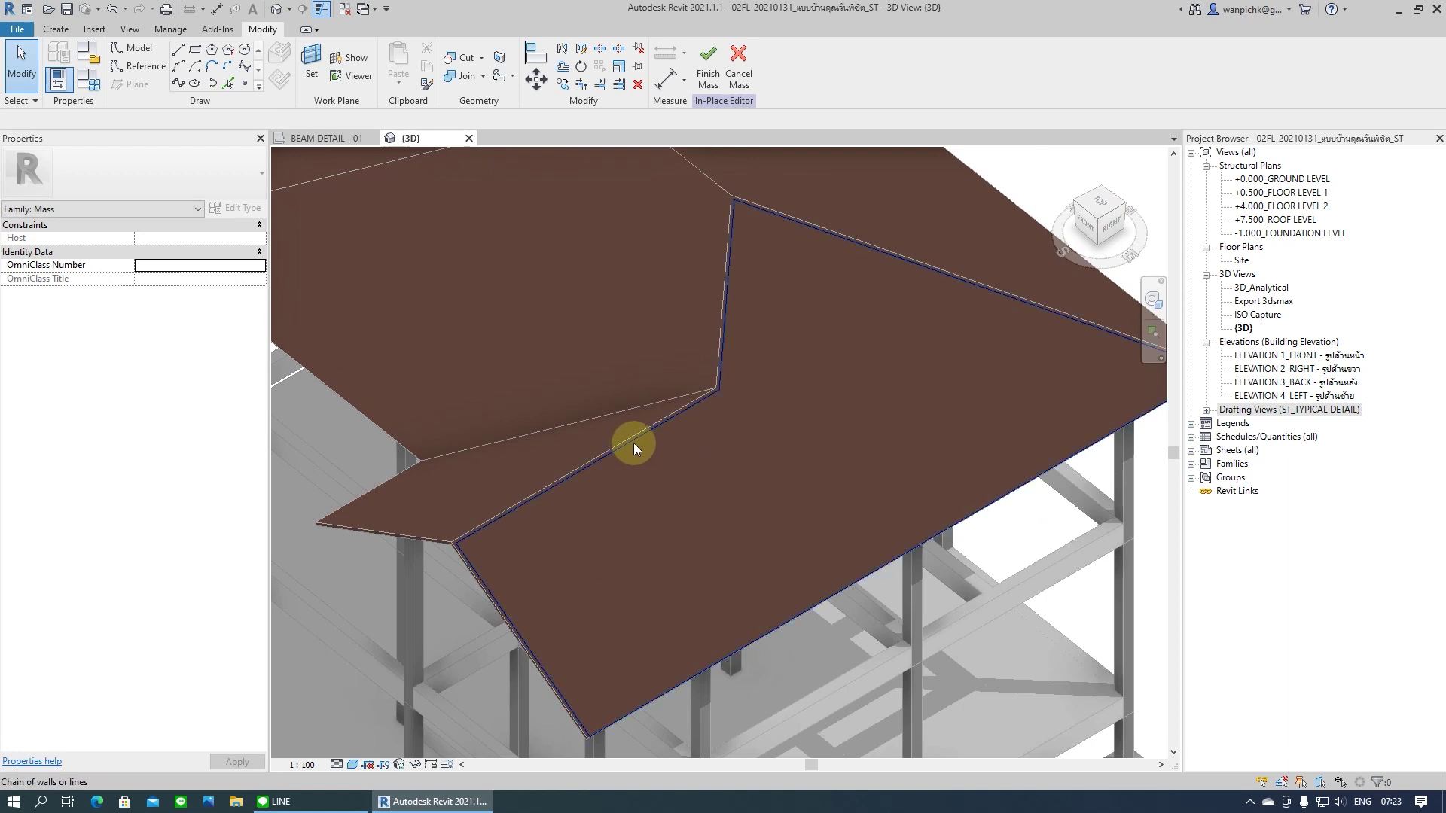
click(634, 442)
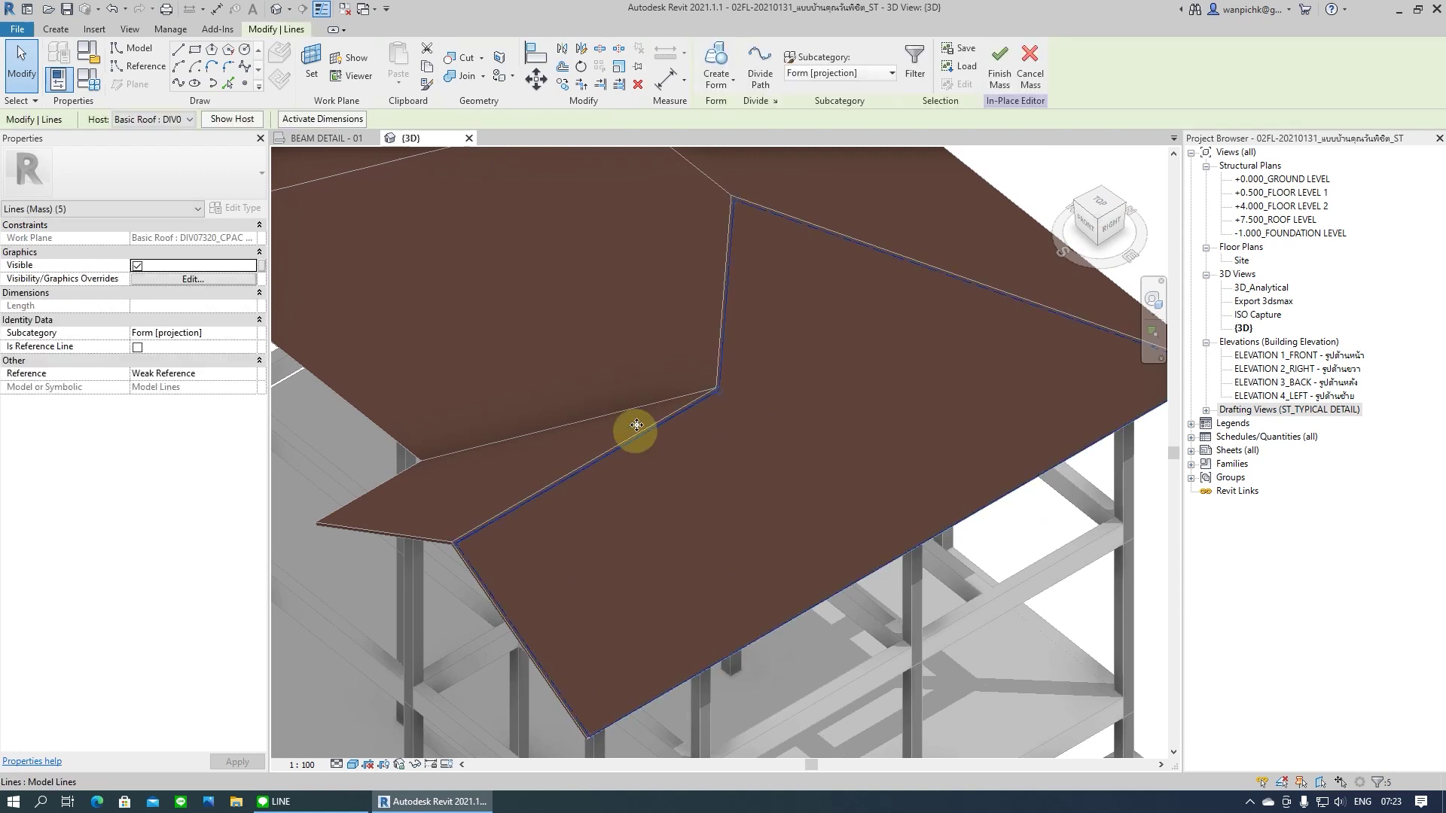
Create a flat surface form from the selected lines and select the resulting roof form
click(721, 59)
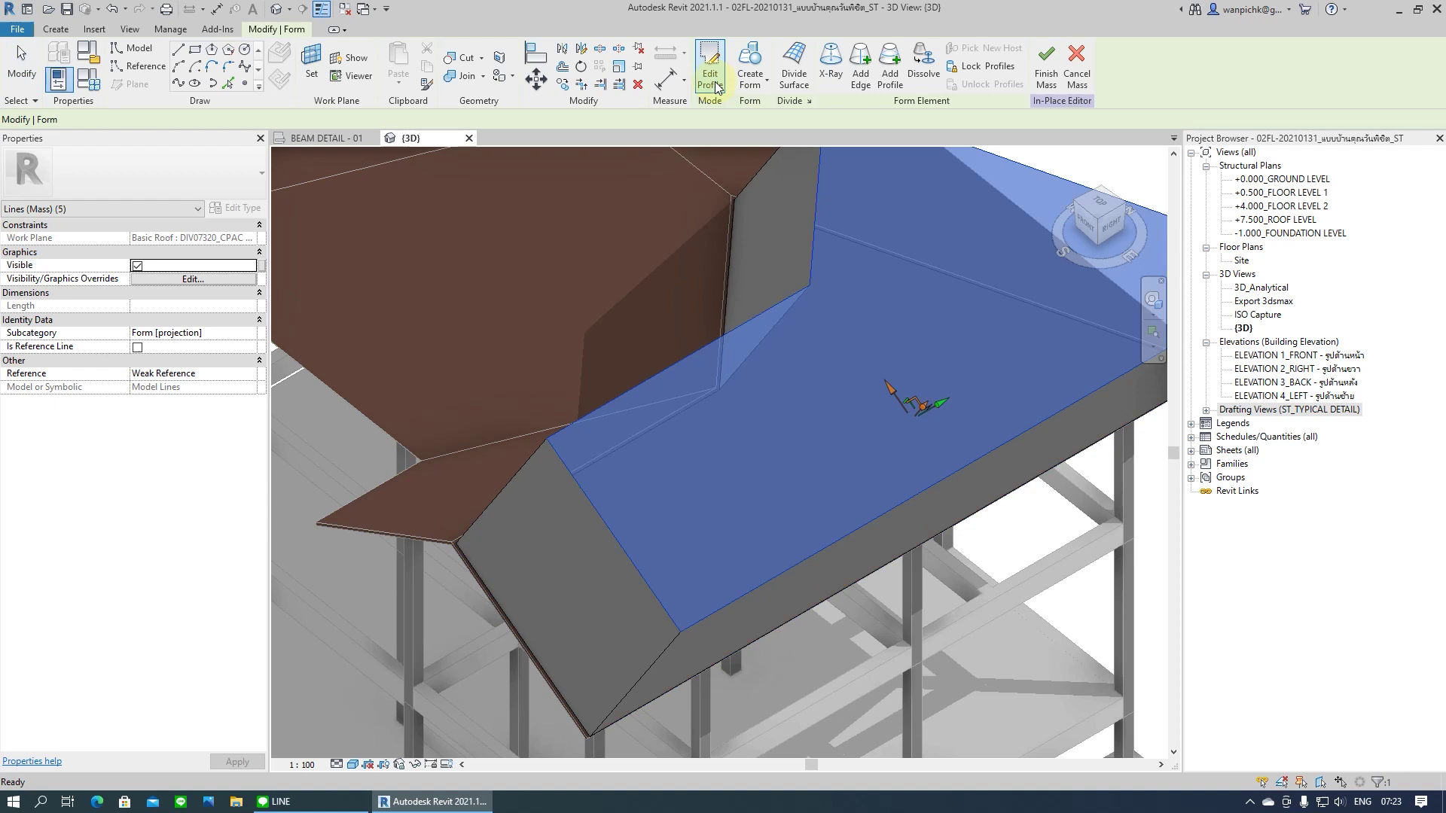
scroll(972, 213, up, 2)
scroll(970, 211, down, 2)
click(970, 211)
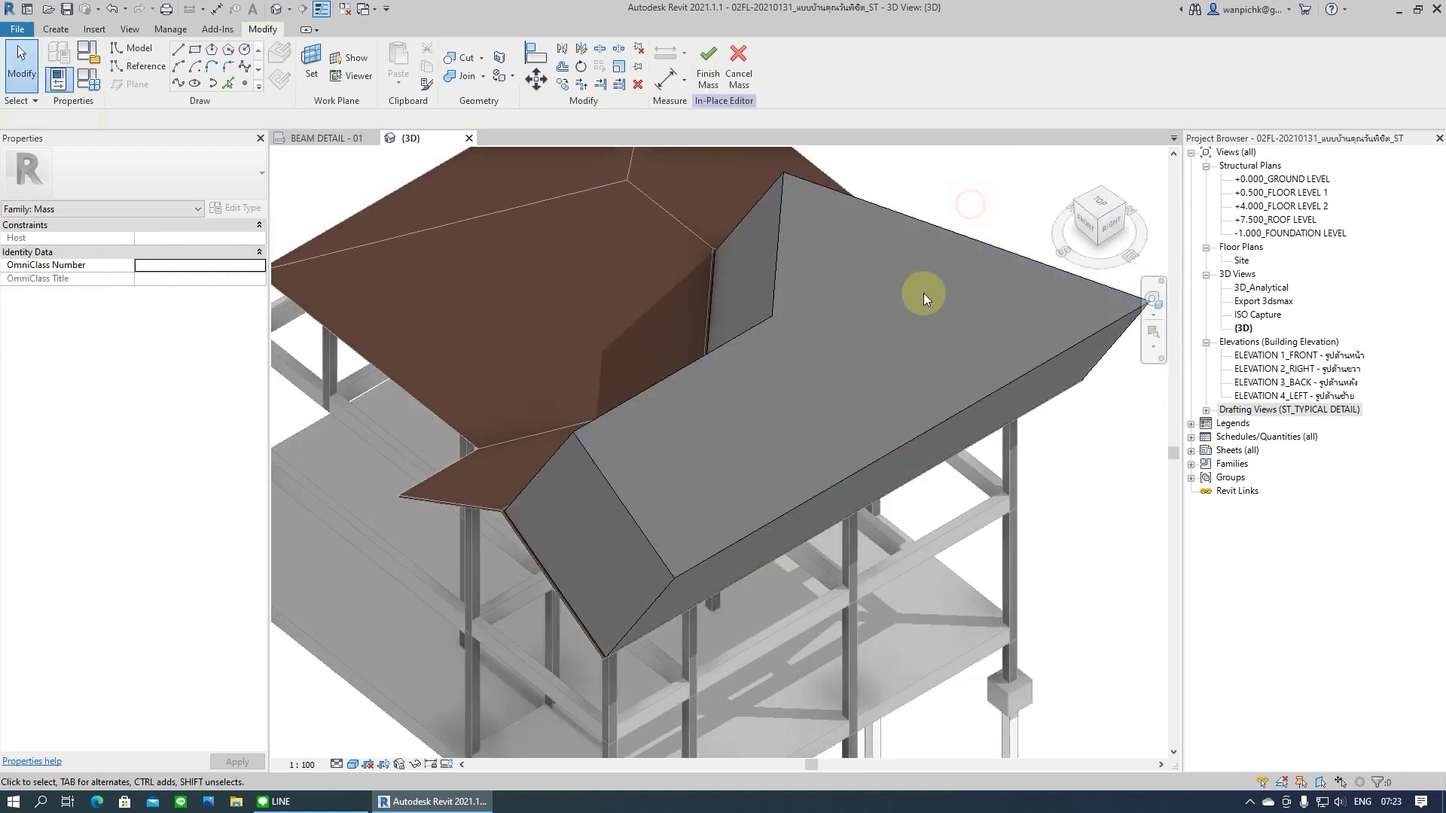
click(919, 306)
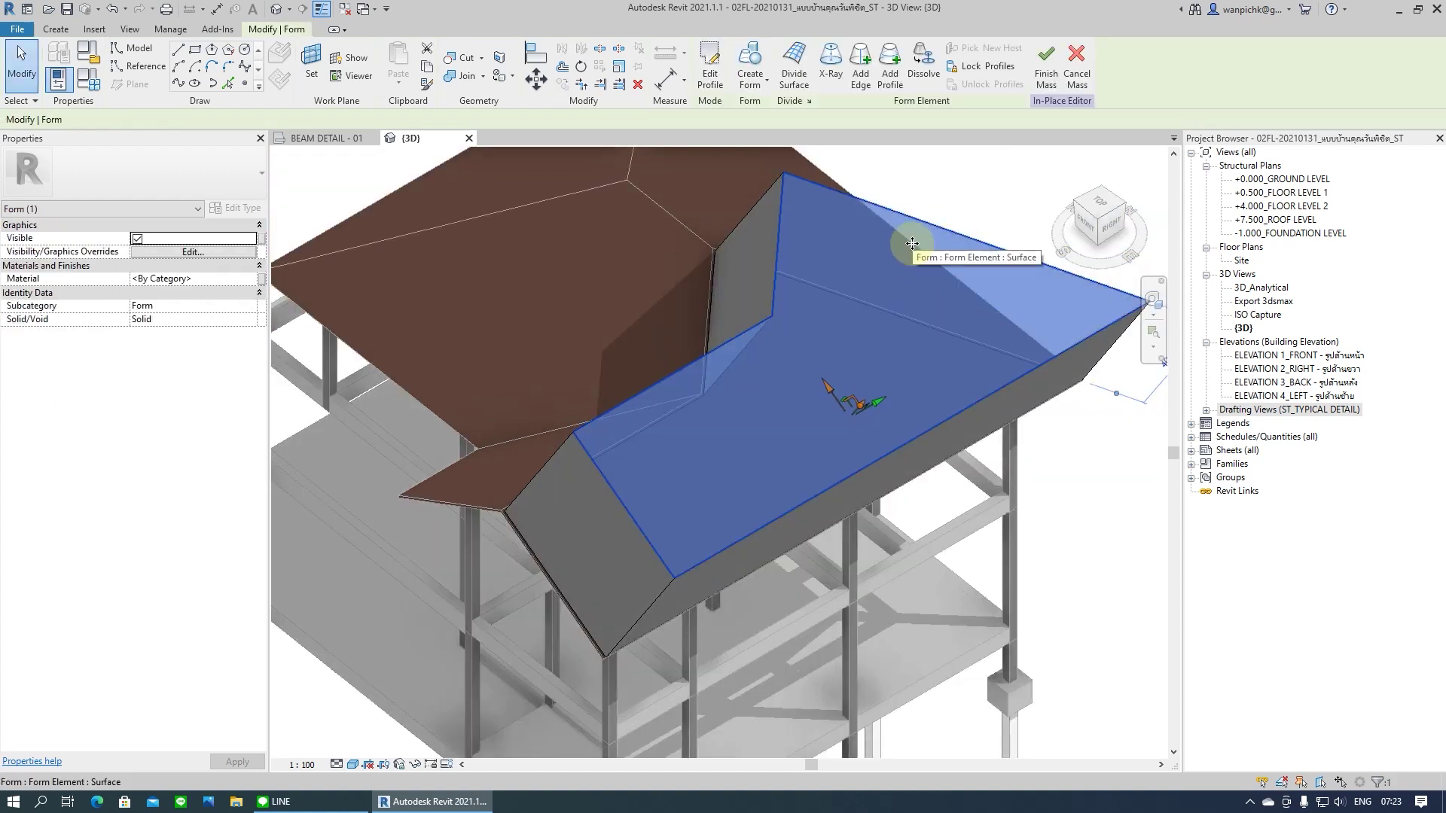
key(Escape)
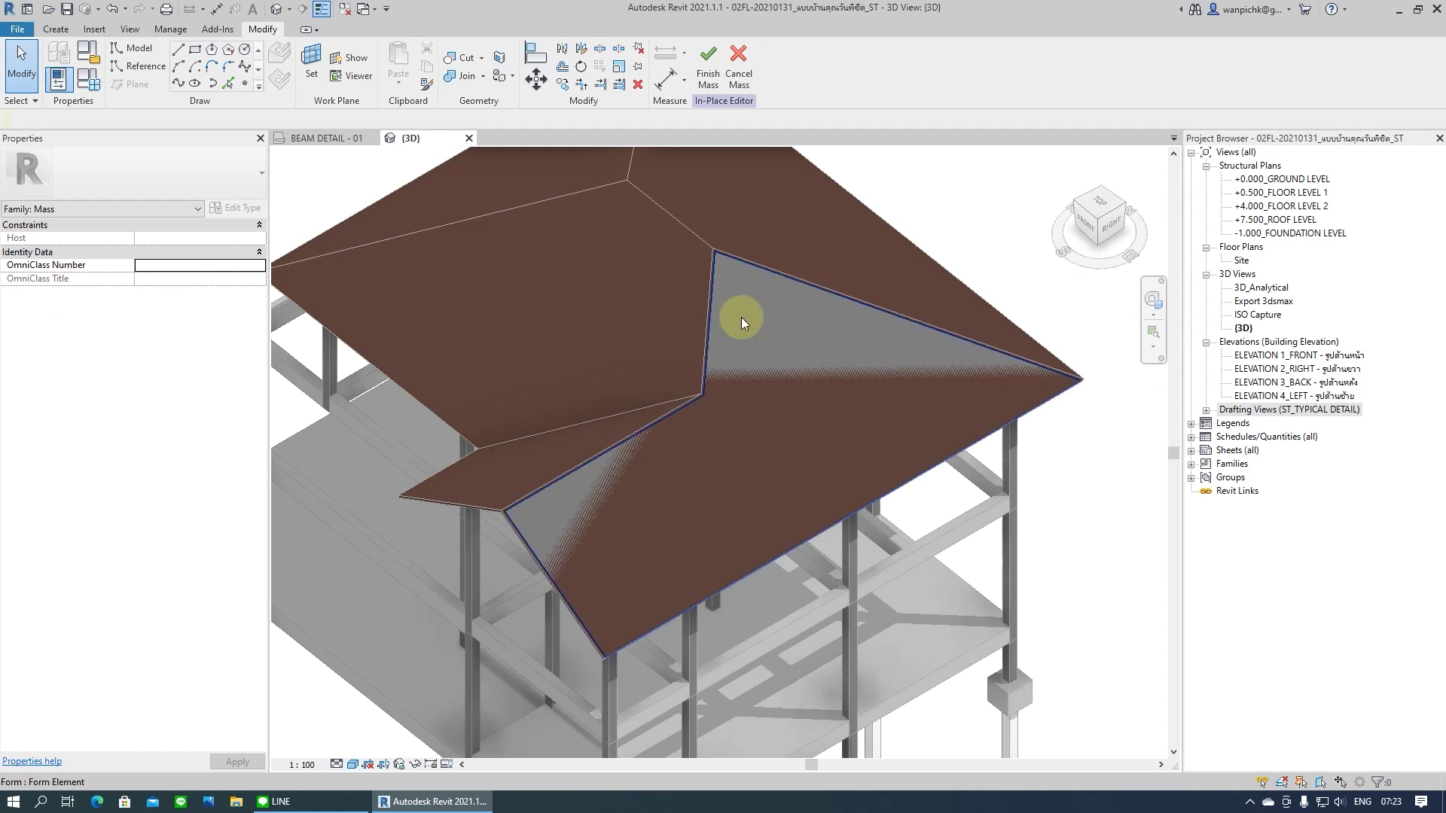
click(741, 318)
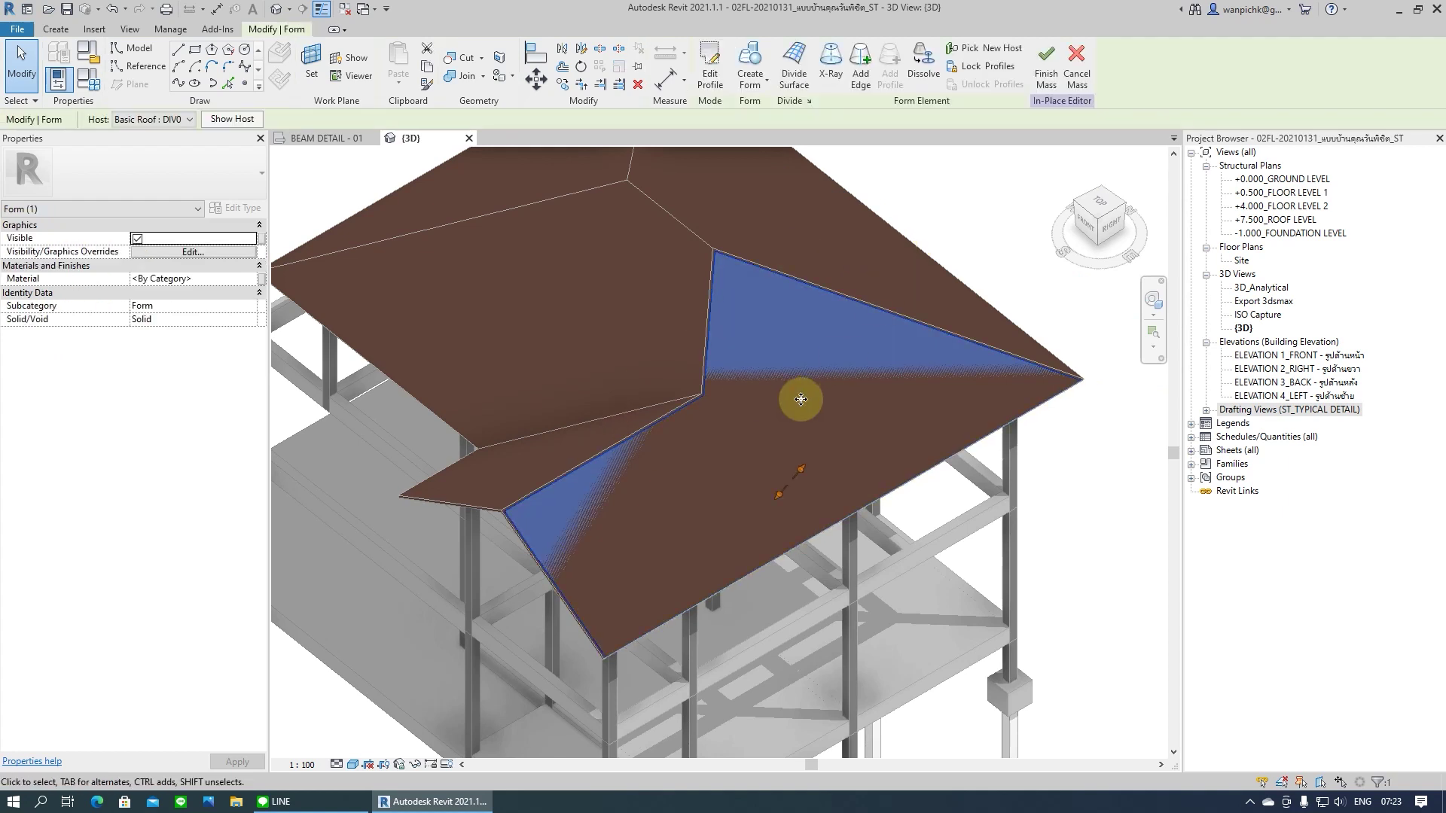
mouse_move(590, 500)
shift+middle_down()
mouse_move(597, 454)
mouse_move(739, 422)
shift+middle_up()
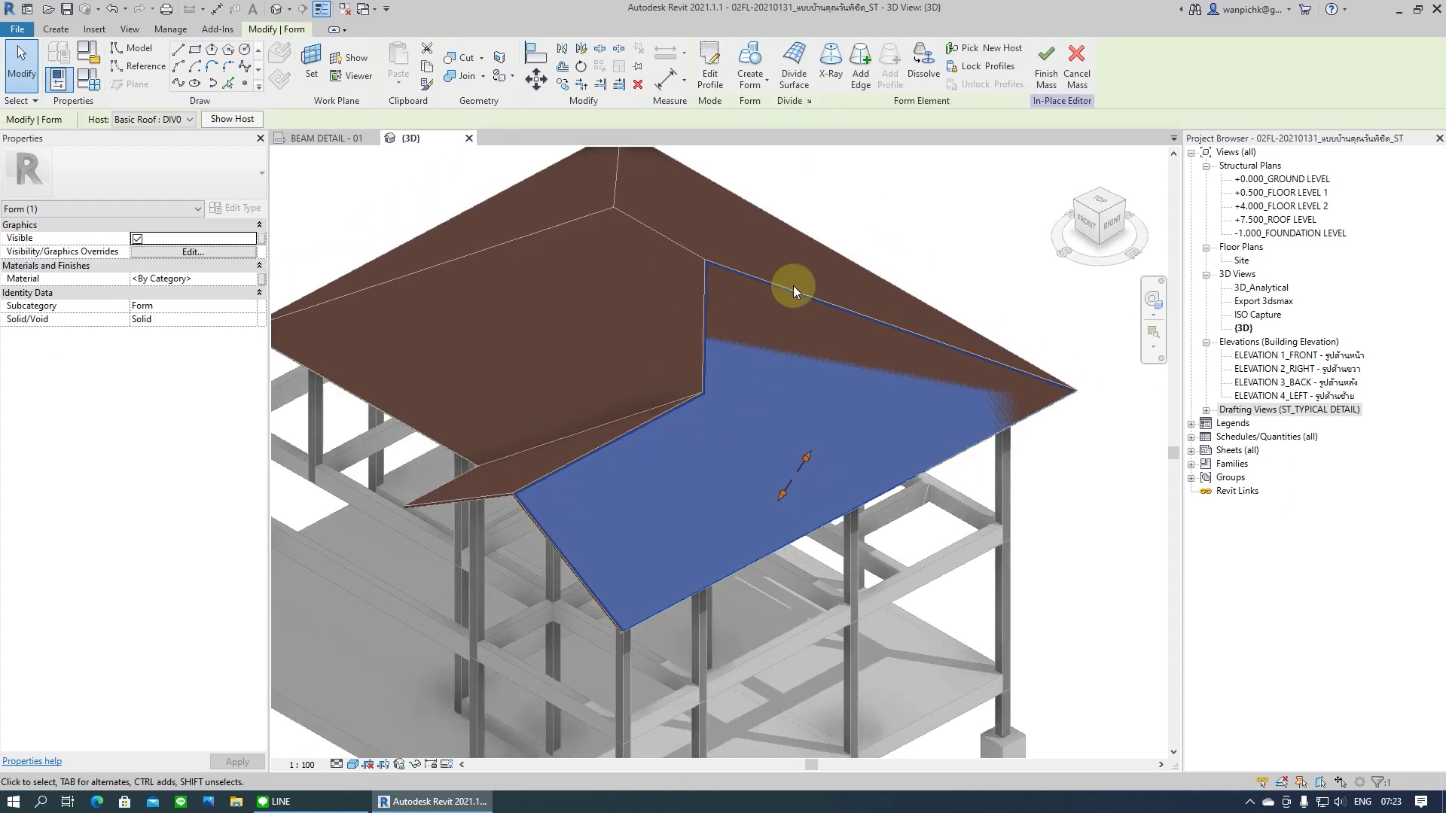
Divide the form's surface and set U Grid to Fixed Distance 340, justified at Beginning
click(790, 94)
scroll(734, 518, up, 3)
scroll(636, 512, down, 2)
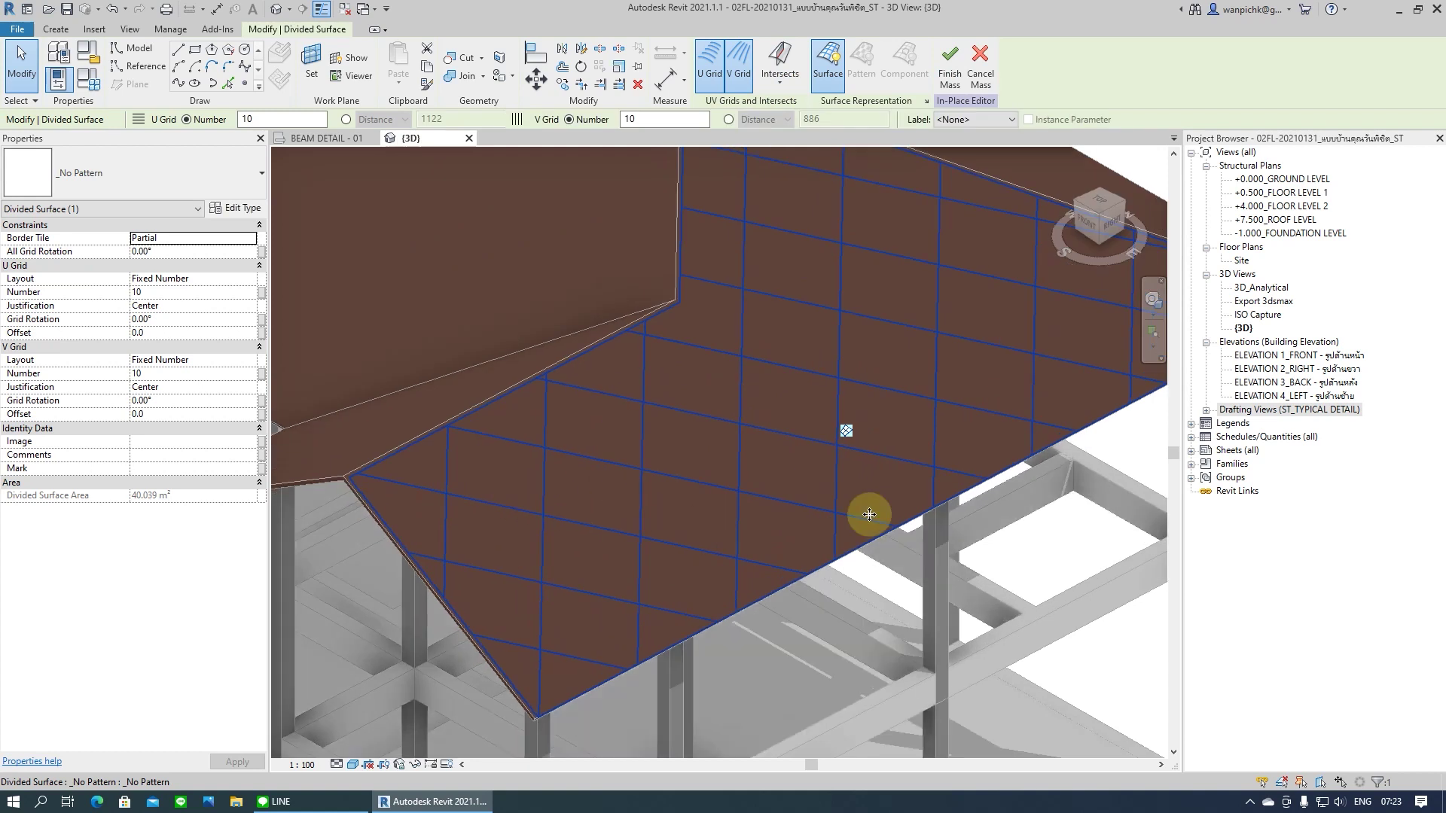
scroll(962, 693, down, 2)
scroll(617, 504, up, 4)
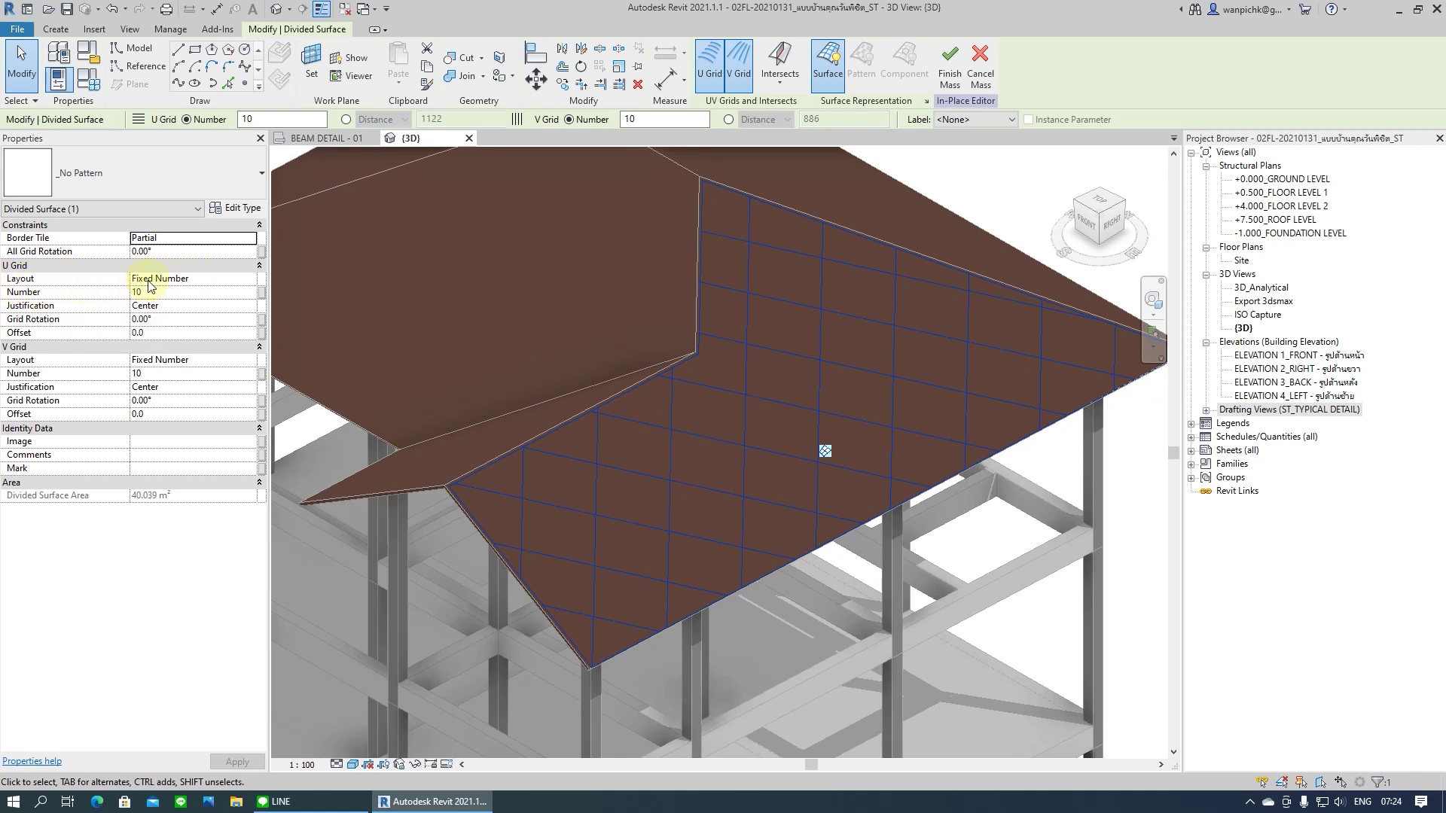
click(254, 284)
click(181, 305)
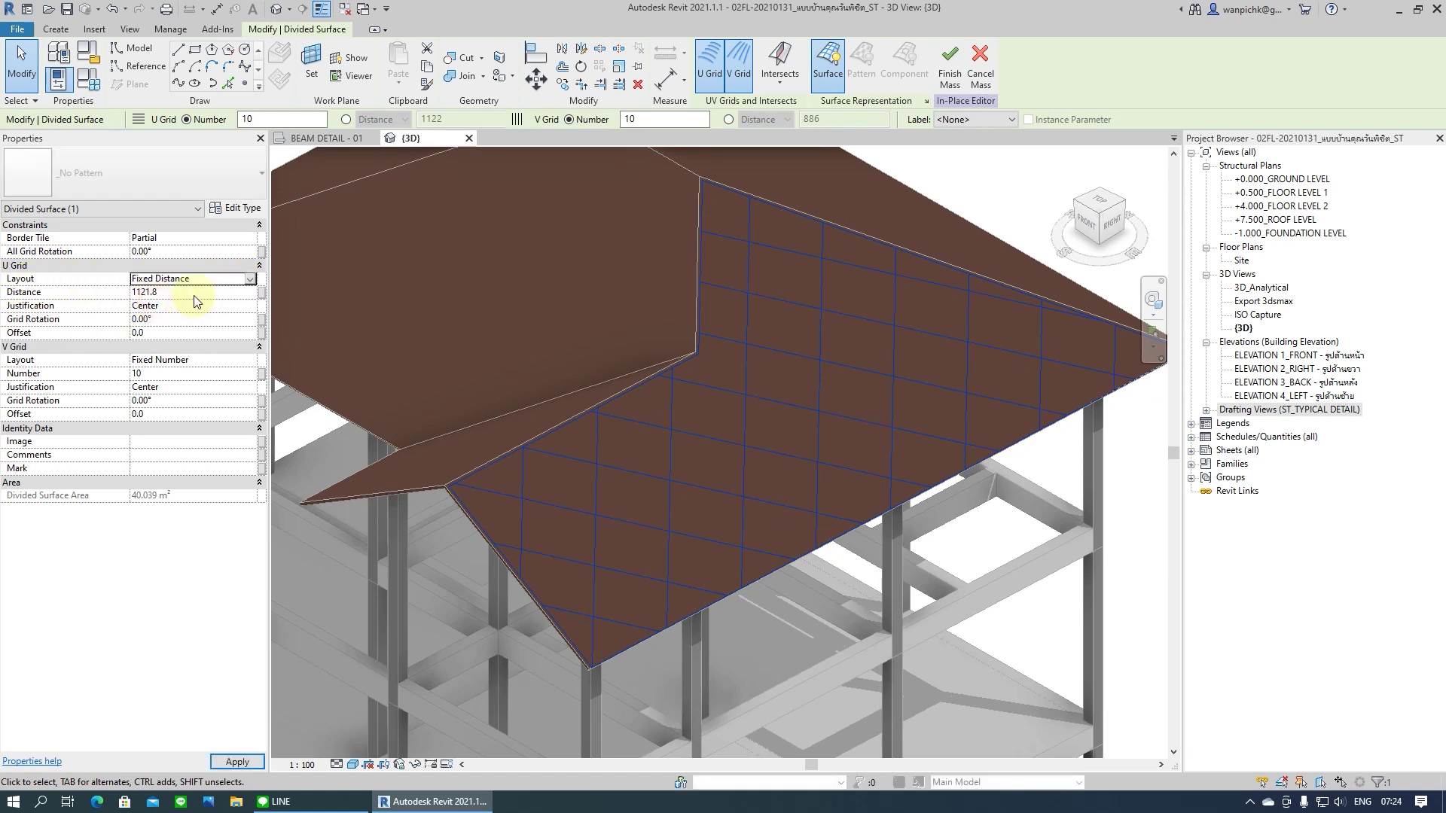
text(340)
key(Return)
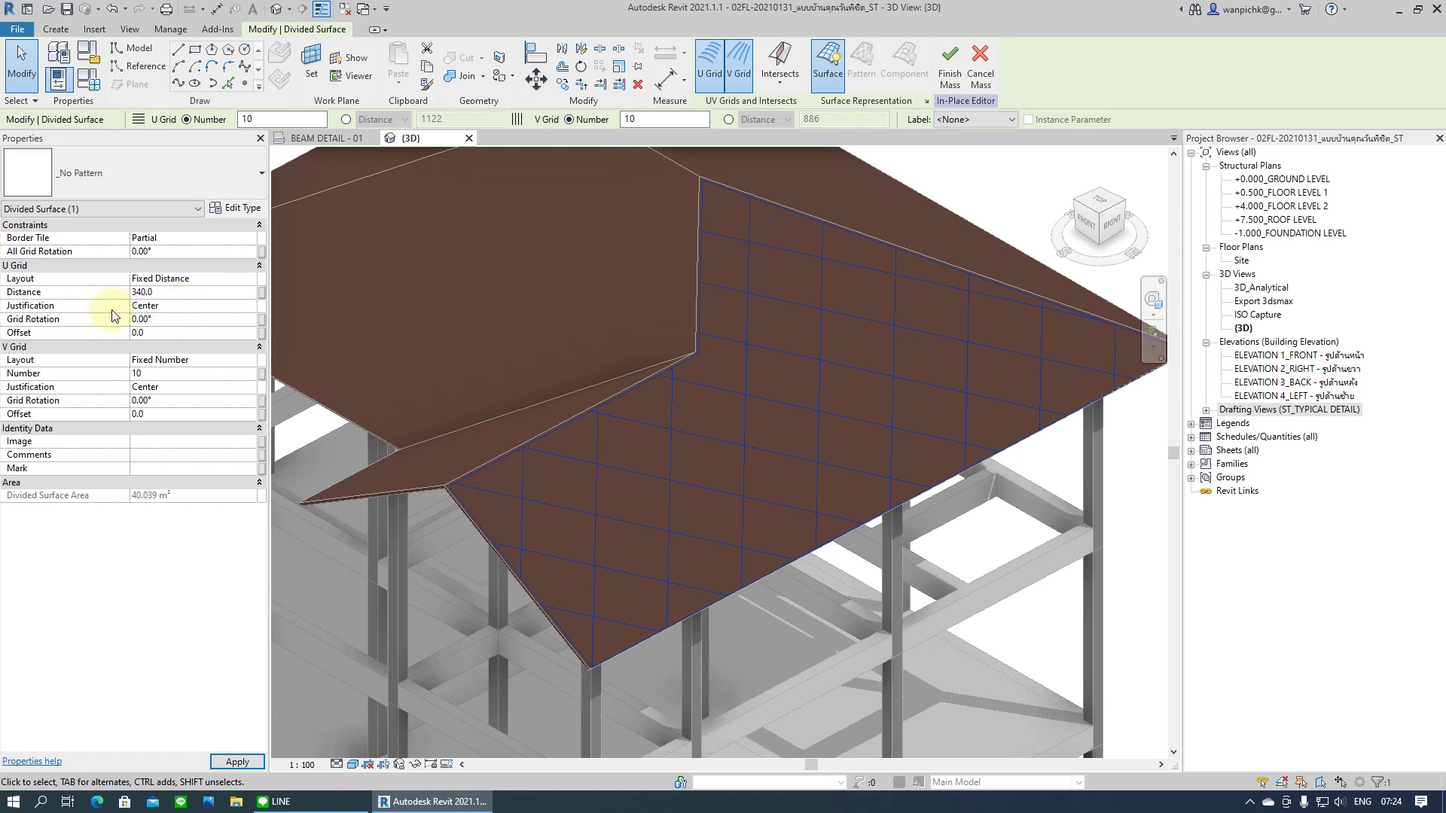
click(249, 306)
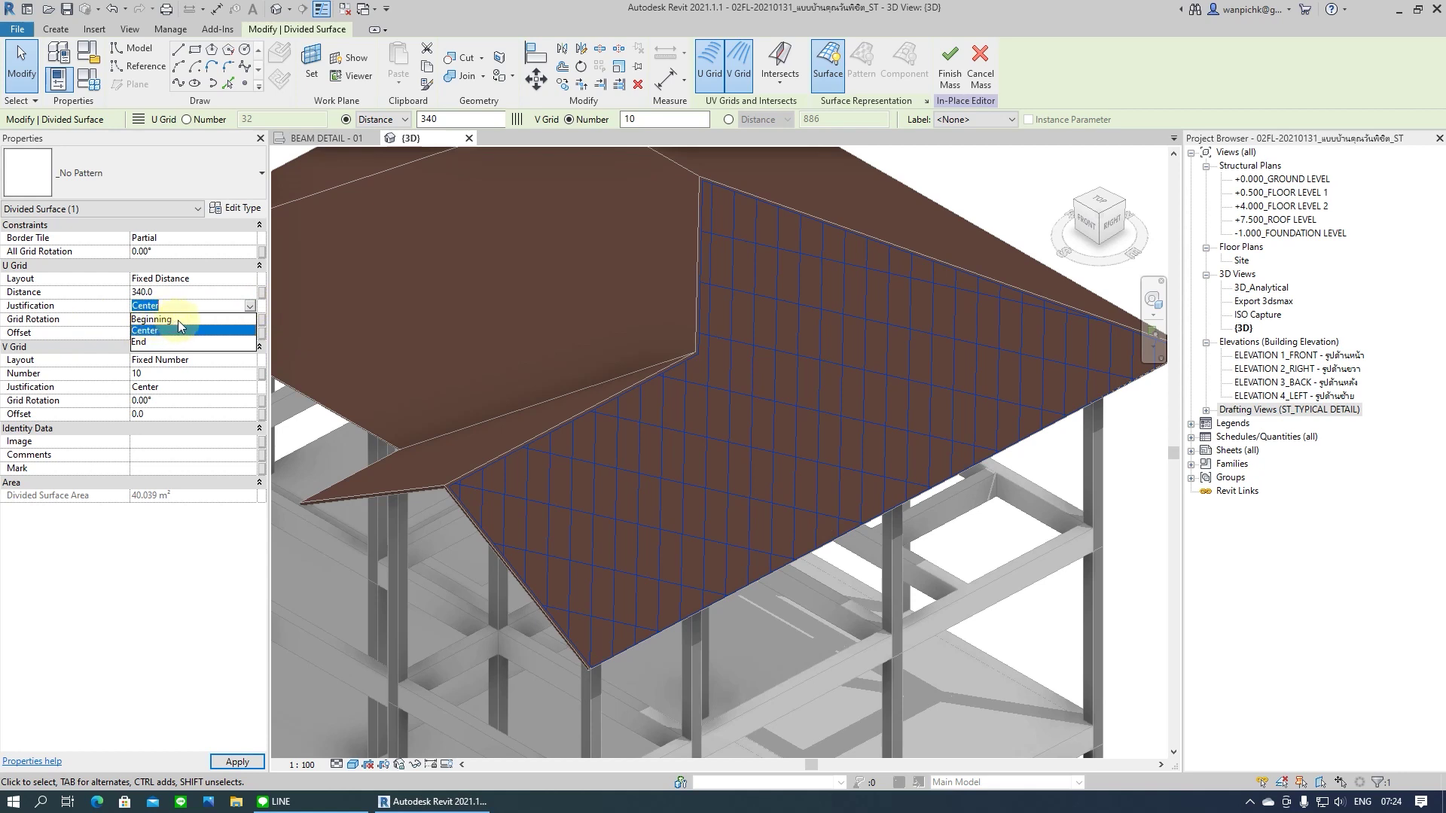
click(178, 320)
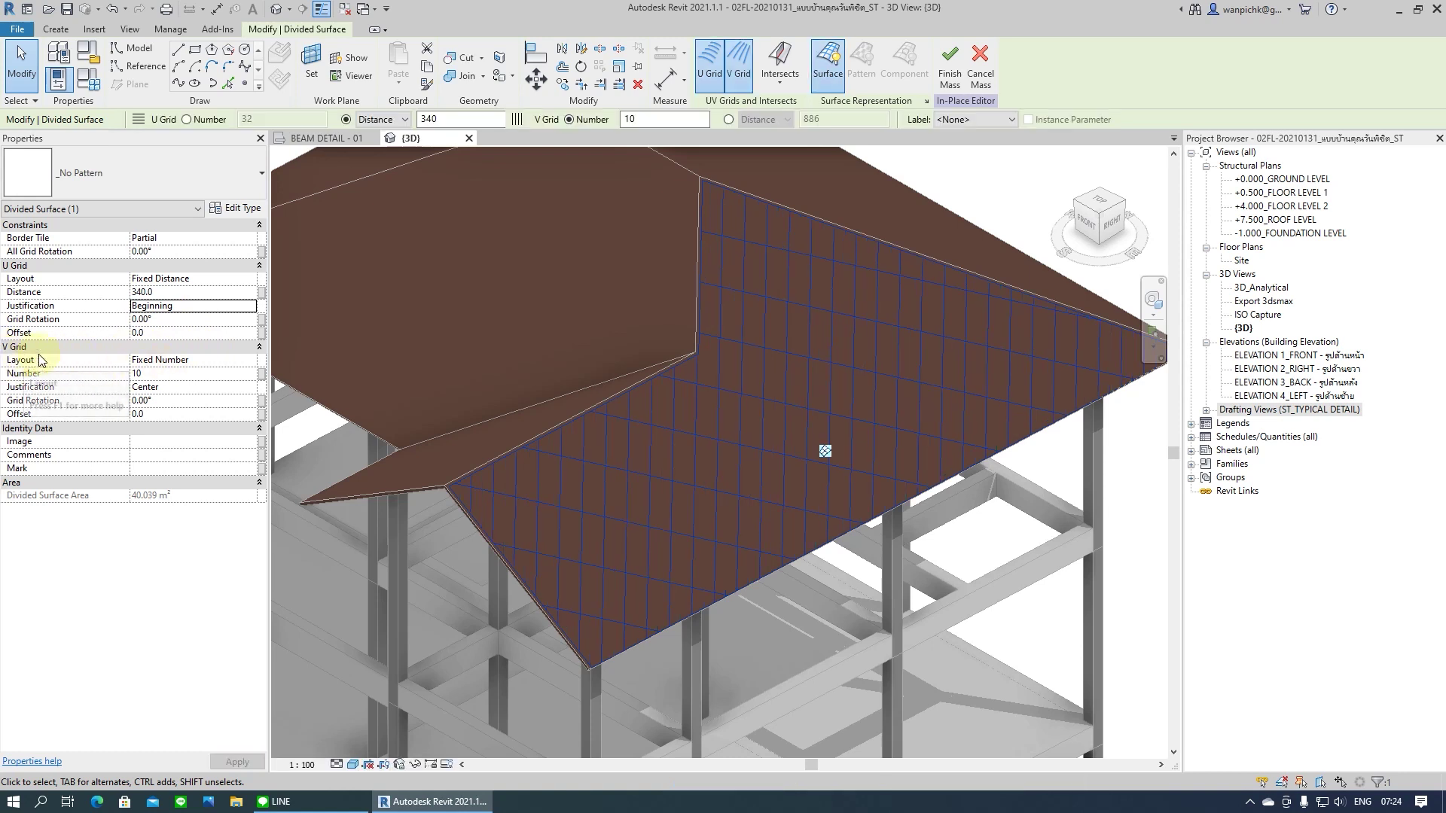
Set the V Grid layout to Fixed Distance 300
click(246, 362)
click(161, 386)
click(180, 376)
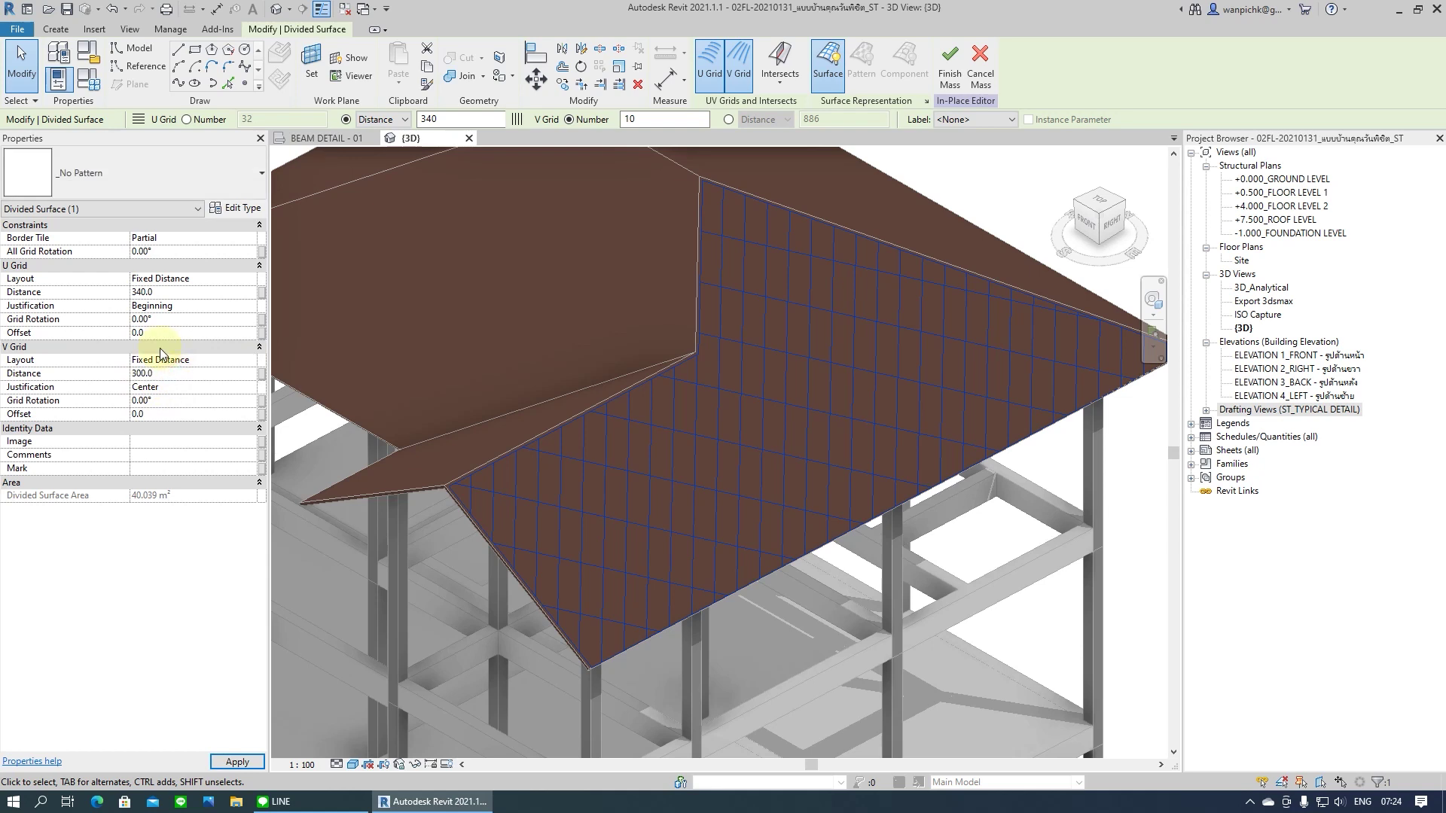
scroll(775, 520, up, 2)
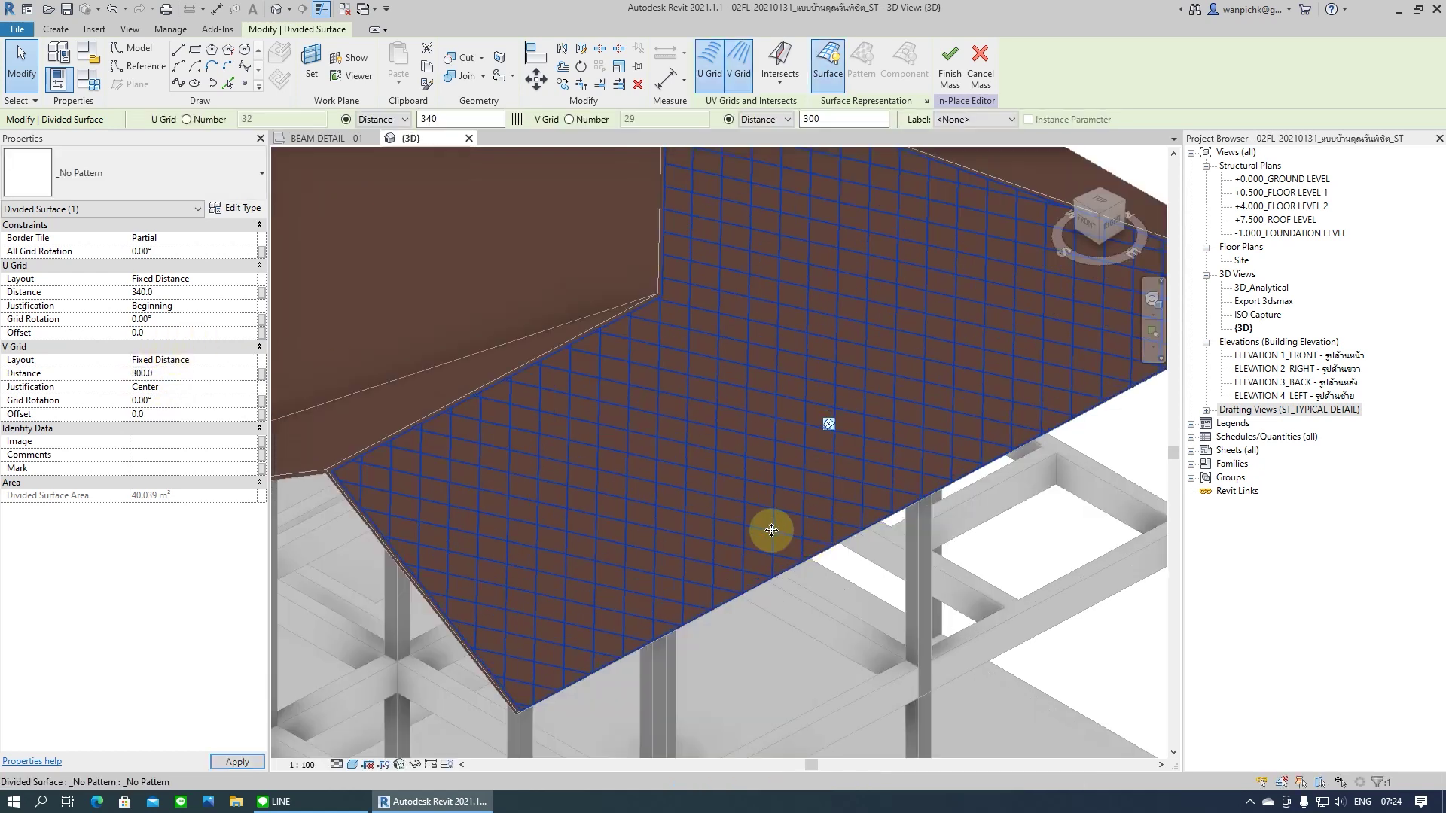
shift+middle_drag(694, 565, 804, 358)
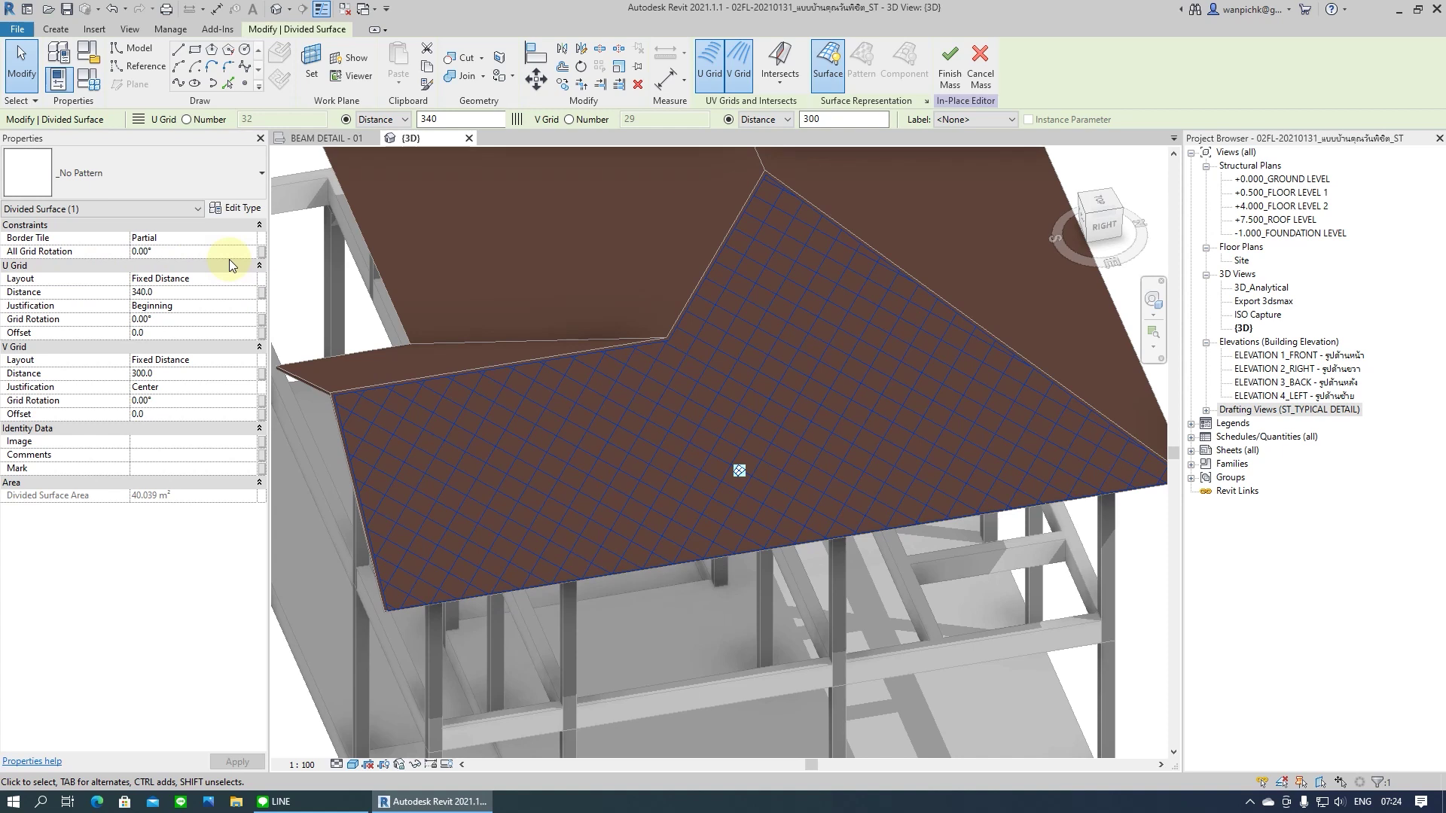
Set the divided surface's All Grid Rotation to 49.11° and inspect the rotated grid
click(205, 256)
text(130.89)
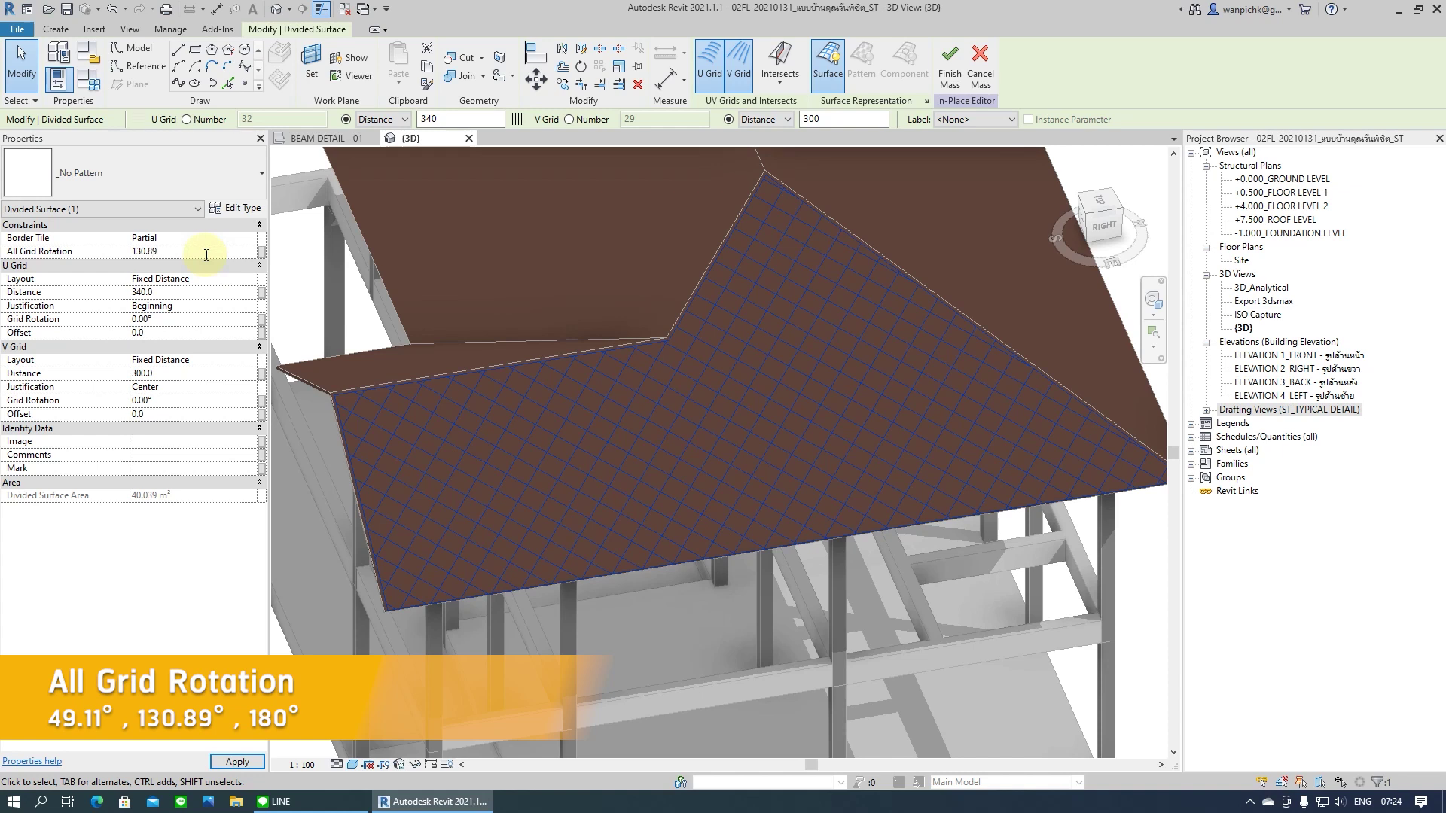
key(Return)
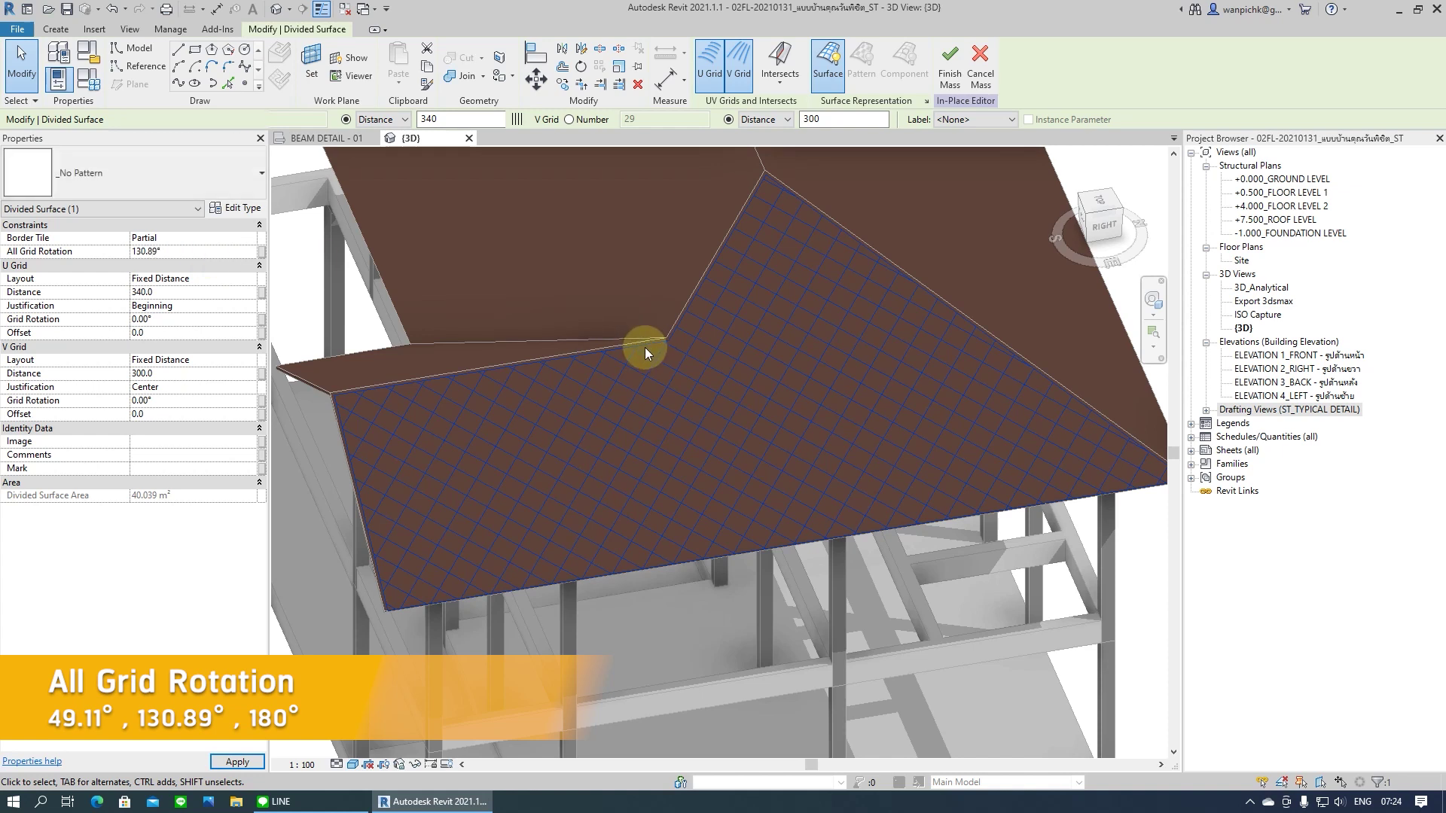
click(640, 352)
click(586, 385)
click(192, 241)
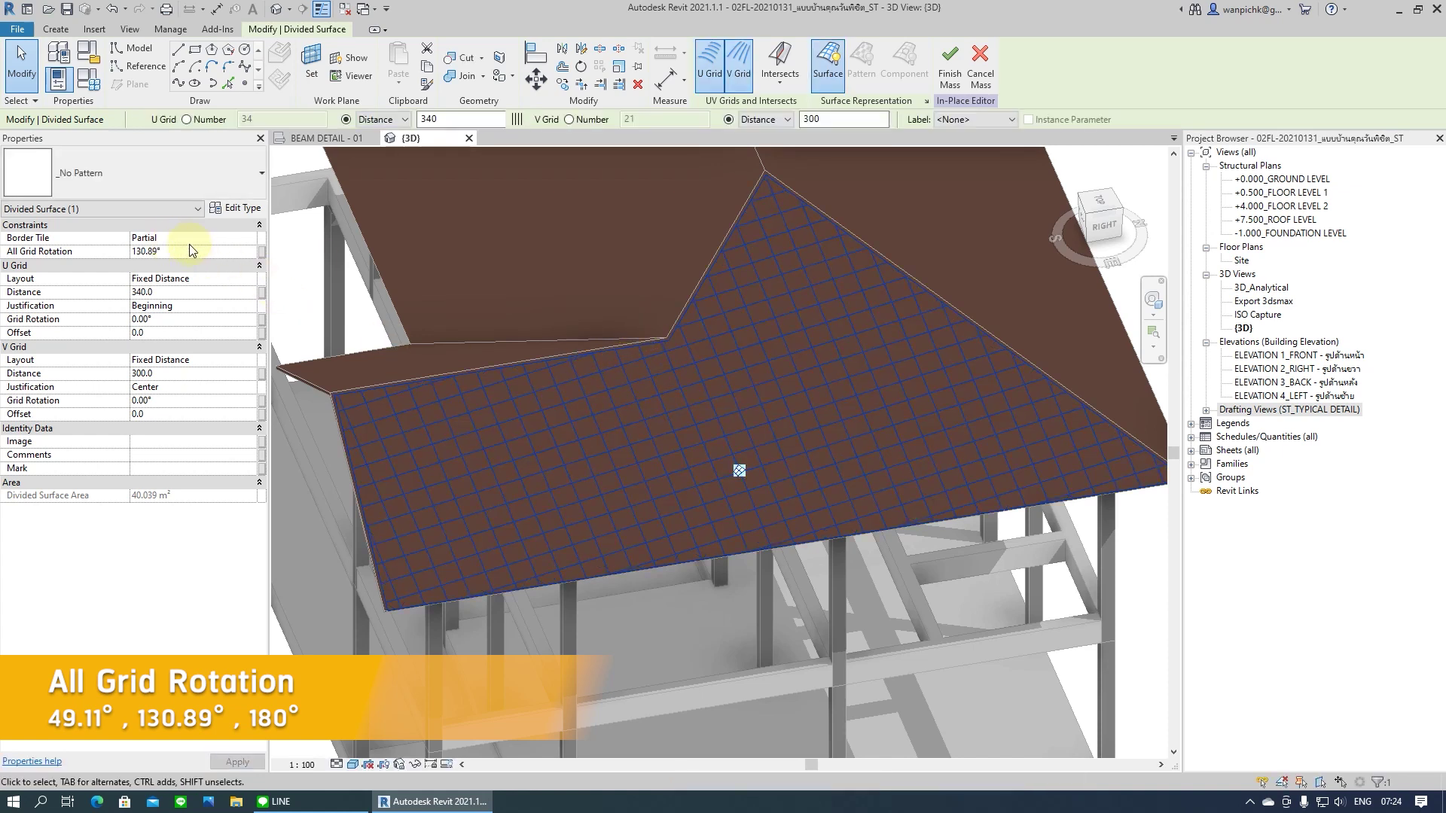
click(193, 253)
text(49.11)
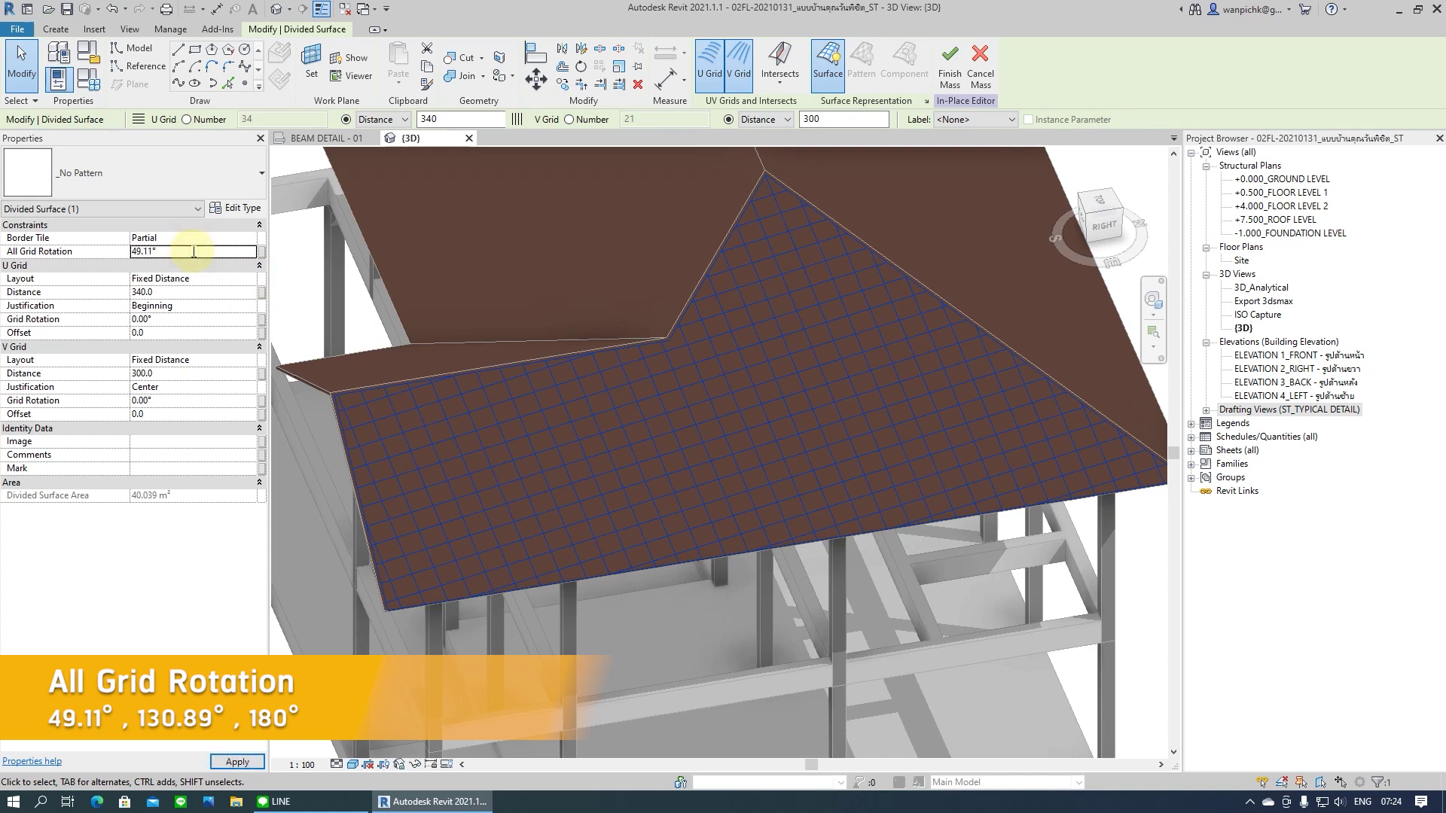
mouse_move(338, 453)
shift+middle_down()
mouse_move(413, 491)
mouse_move(420, 468)
mouse_move(556, 573)
mouse_move(551, 603)
mouse_move(452, 581)
mouse_move(377, 612)
shift+middle_up()
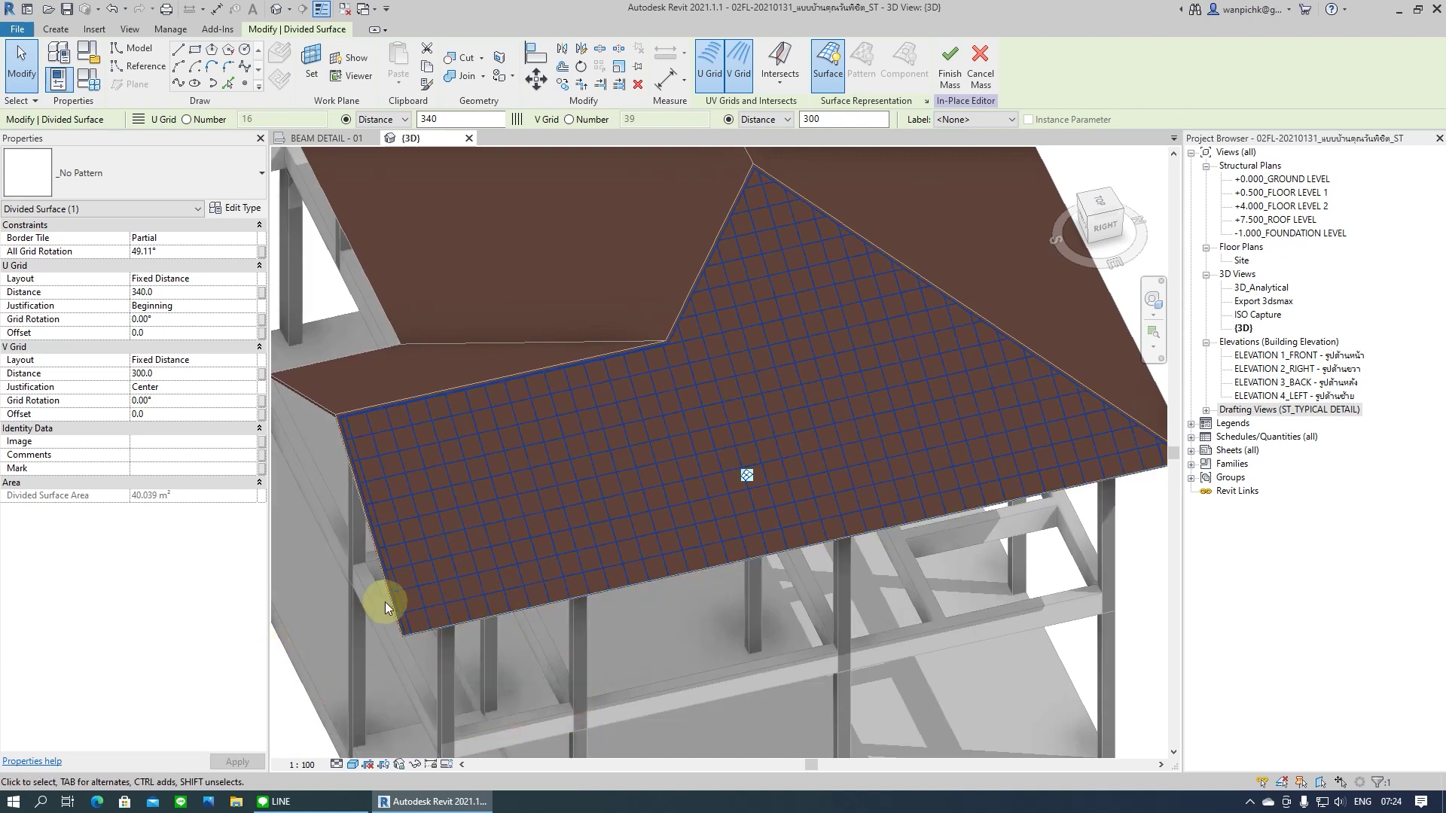
scroll(385, 599, up, 2)
scroll(385, 594, up, 2)
scroll(376, 591, up, 3)
mouse_move(360, 586)
middle_down()
mouse_move(400, 592)
mouse_move(392, 544)
middle_up()
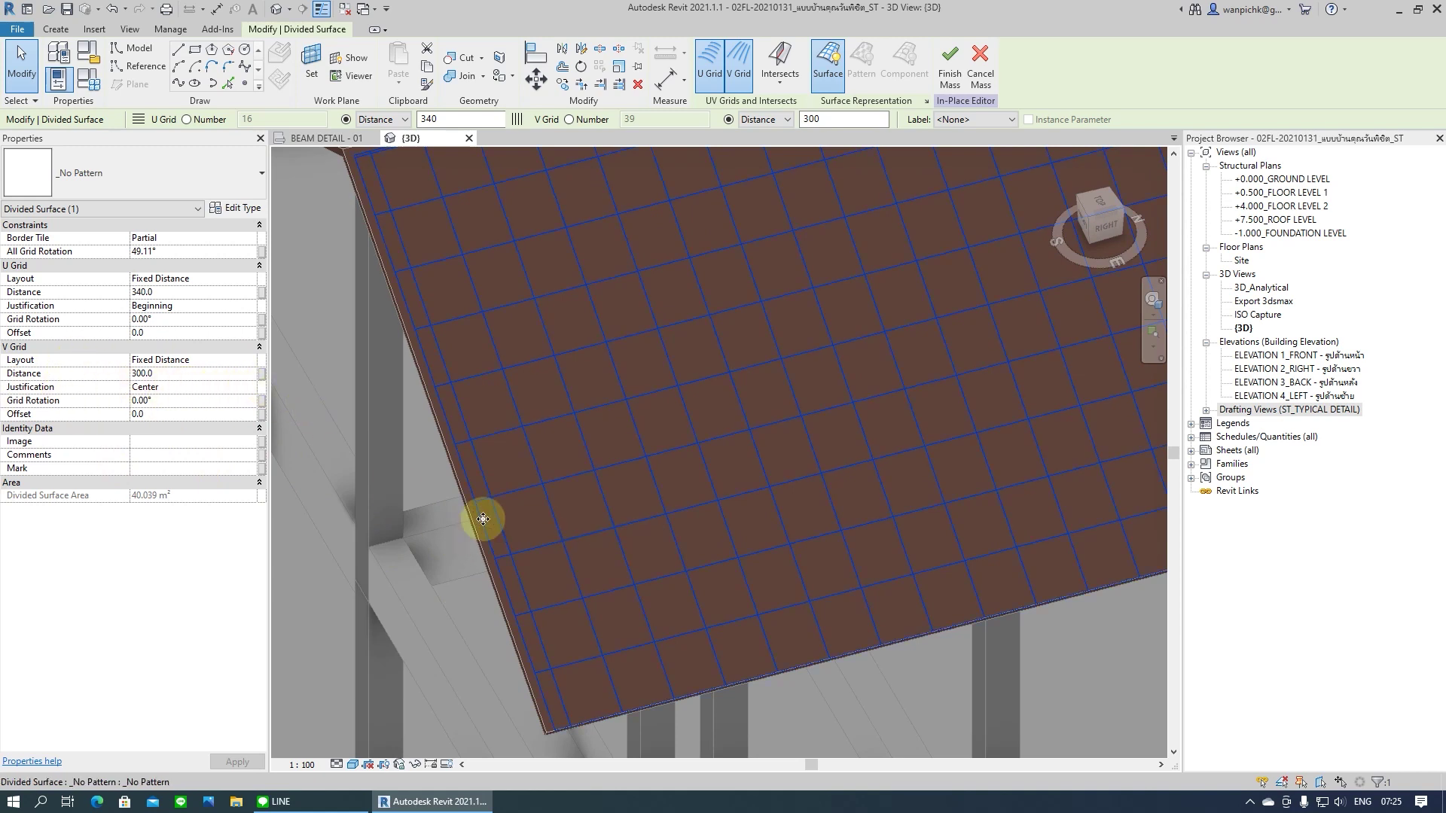
Change V Grid Justification from Center to End and view the whole roof face
click(250, 388)
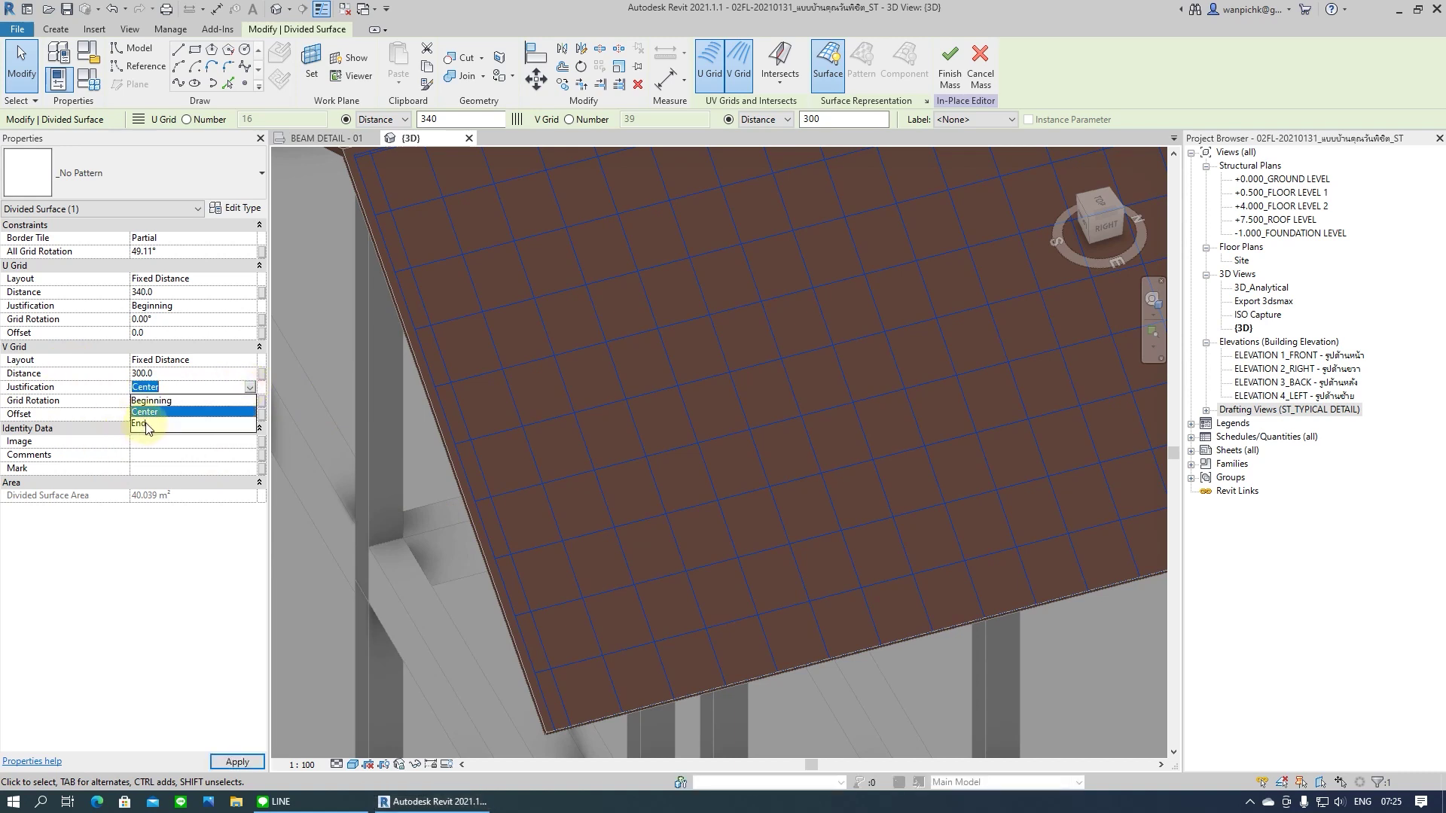
click(146, 423)
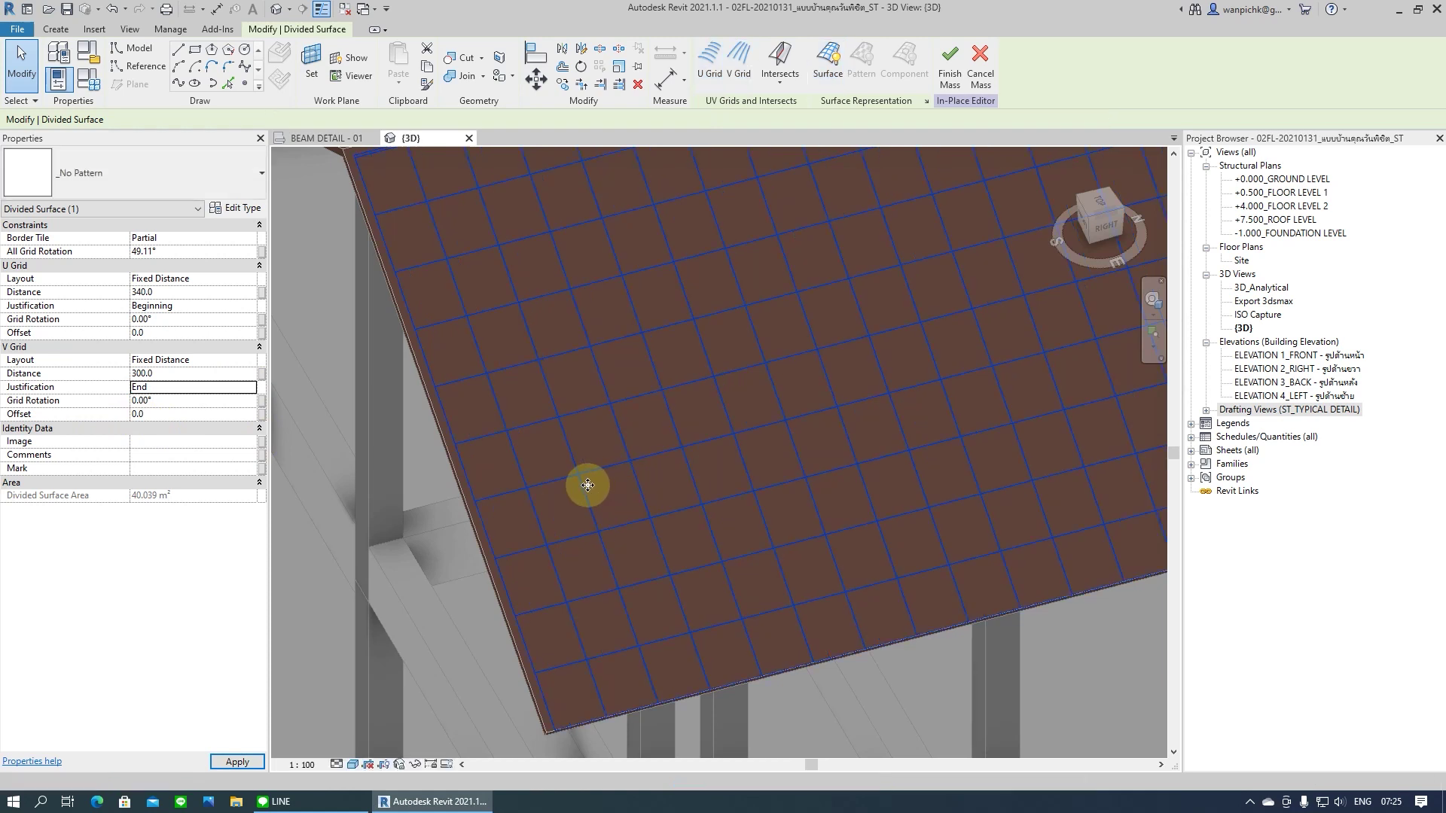
scroll(399, 608, down, 5)
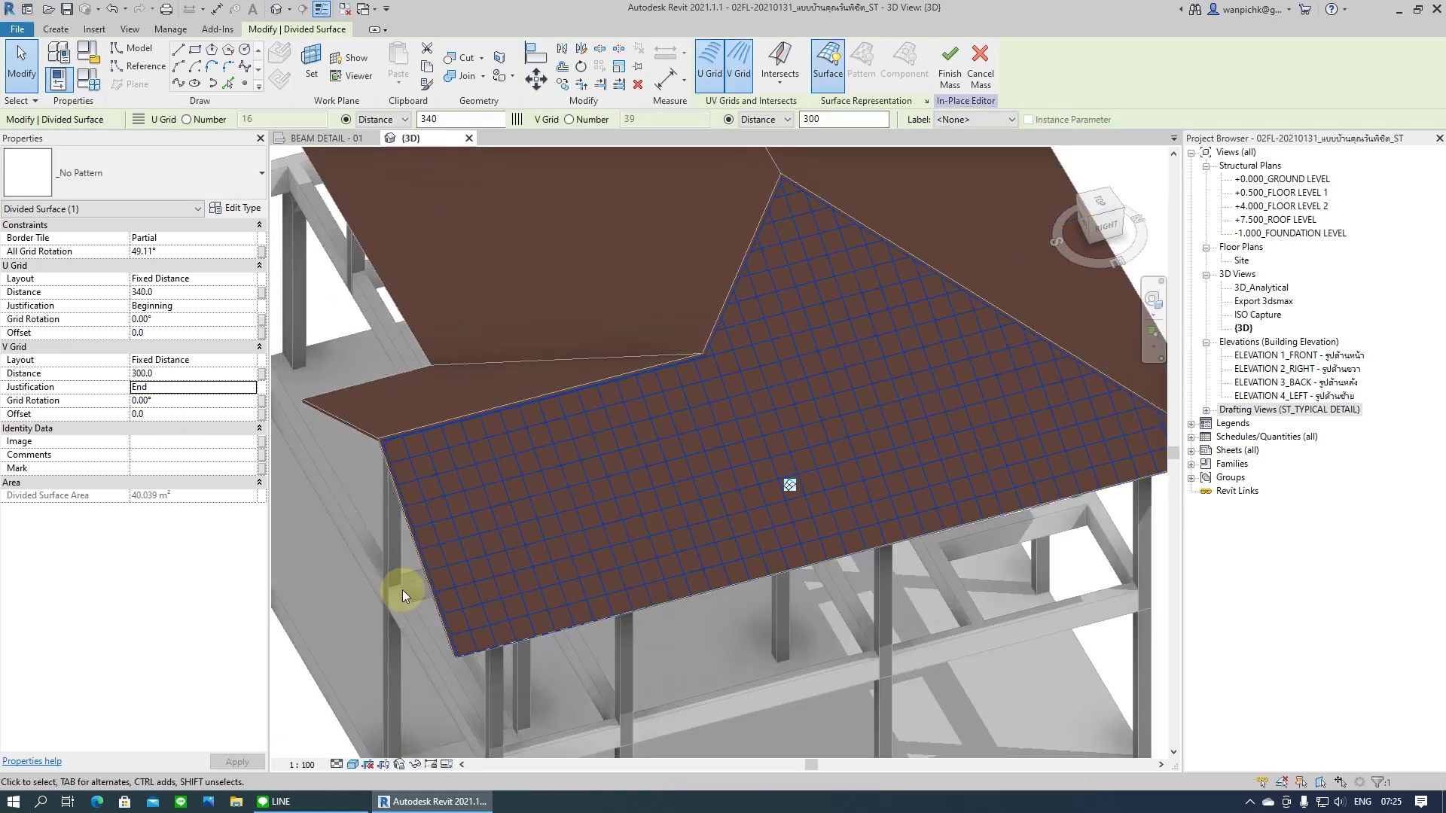
scroll(377, 551, up, 3)
shift+middle_drag(377, 551, 471, 600)
scroll(437, 572, down, 2)
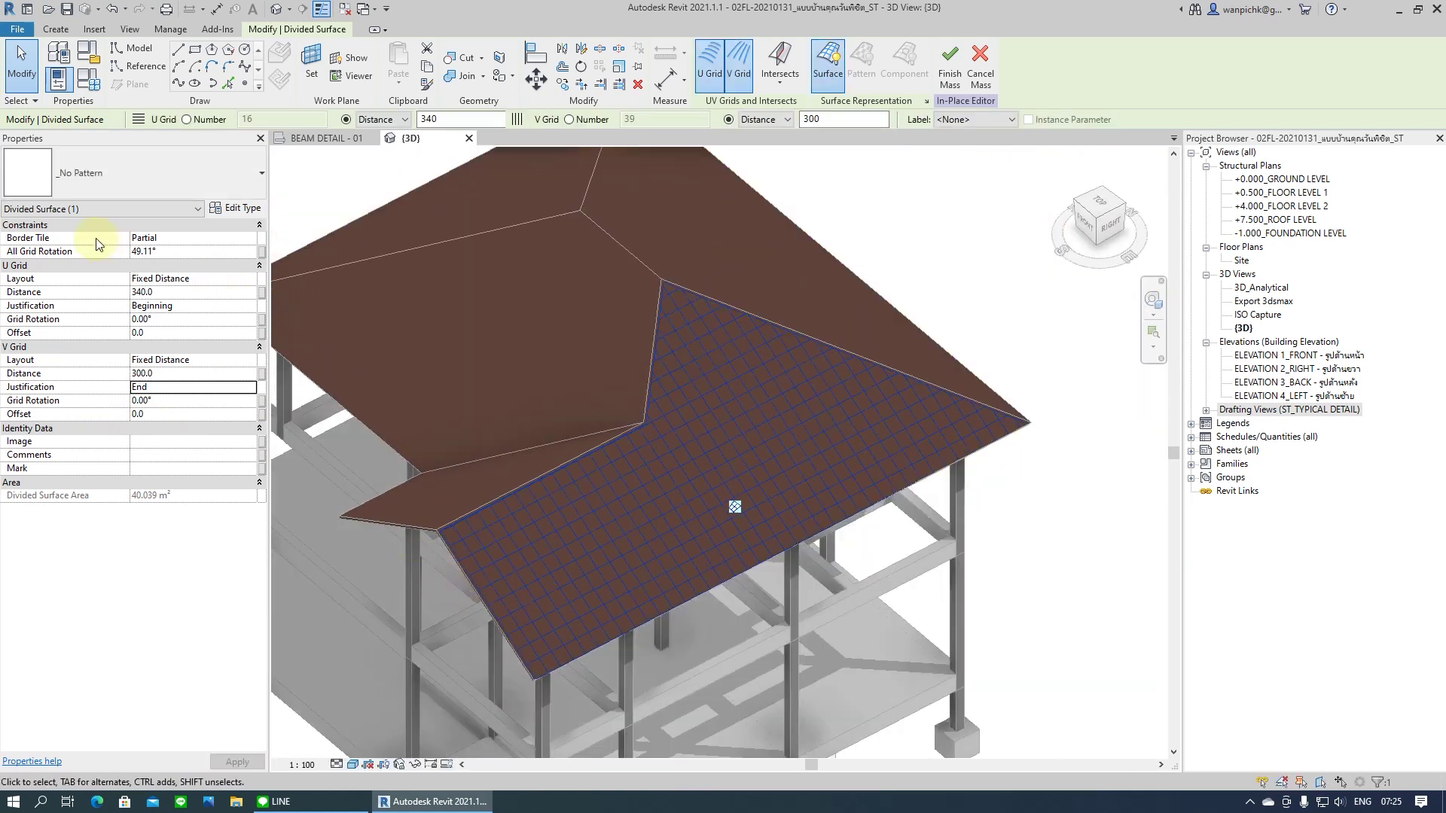
Apply the DIV07320 CPAC Monier Tile Curtain pattern to the divided roof face
click(120, 164)
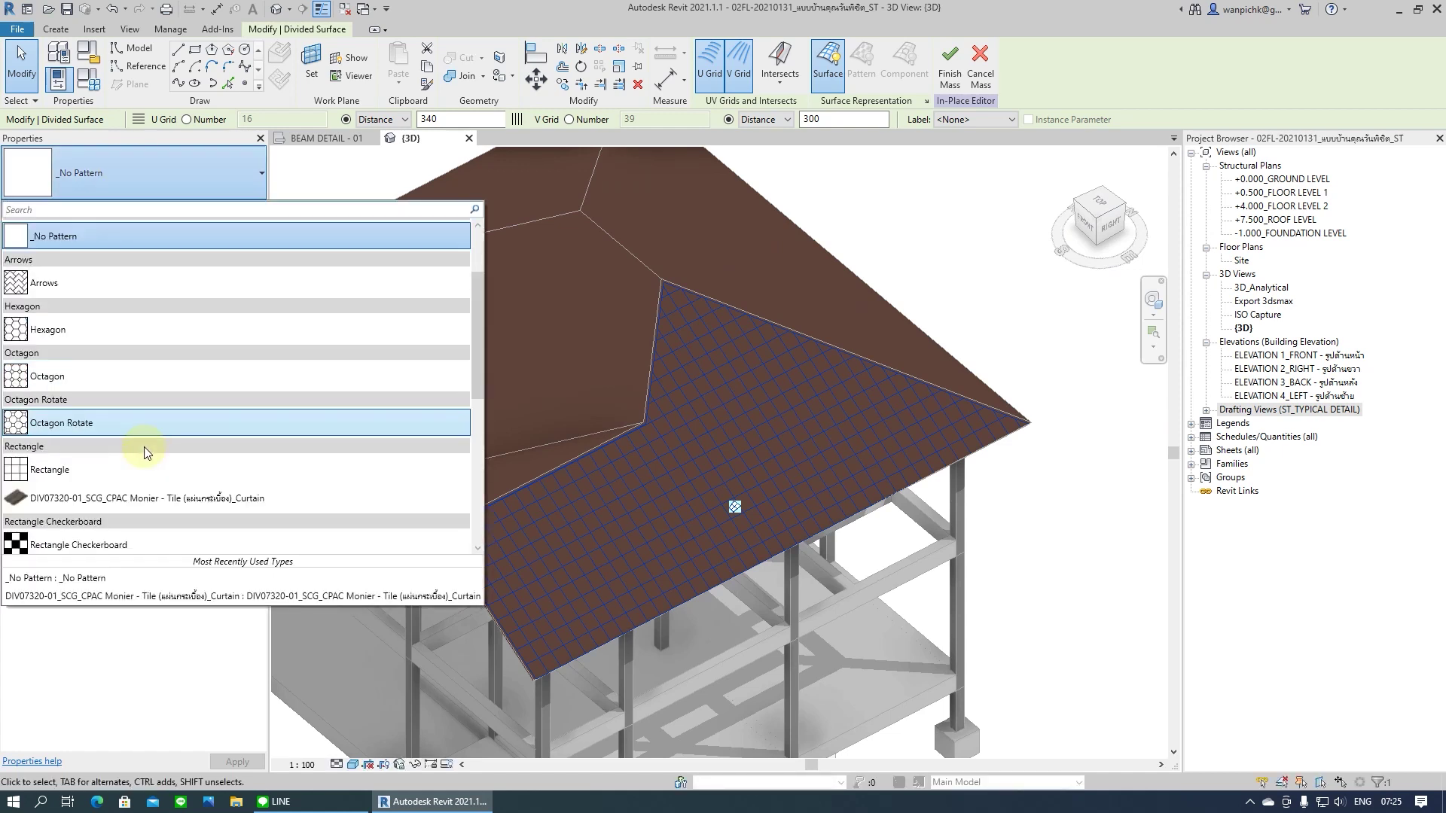
scroll(143, 446, down, 1)
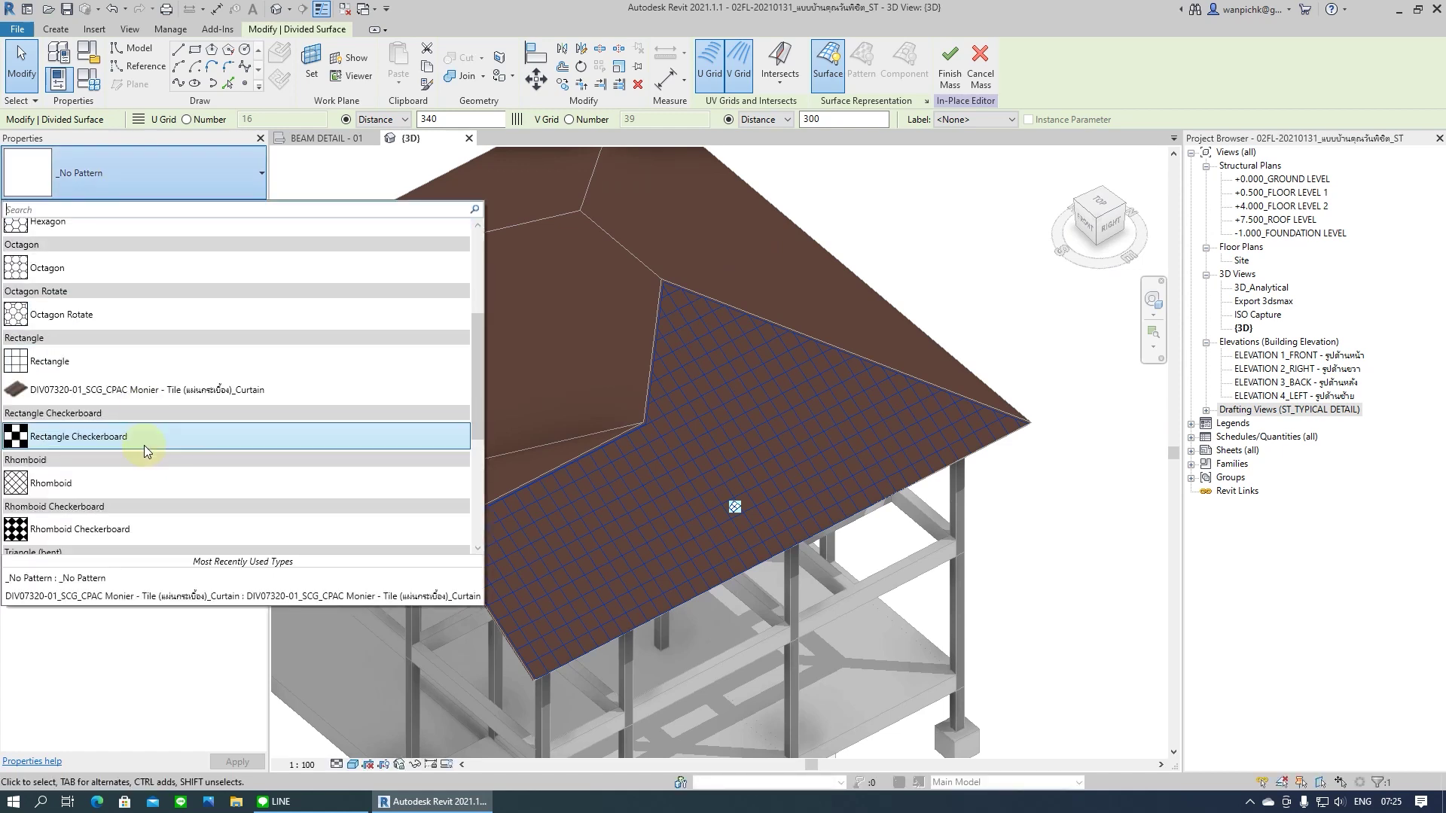
click(158, 392)
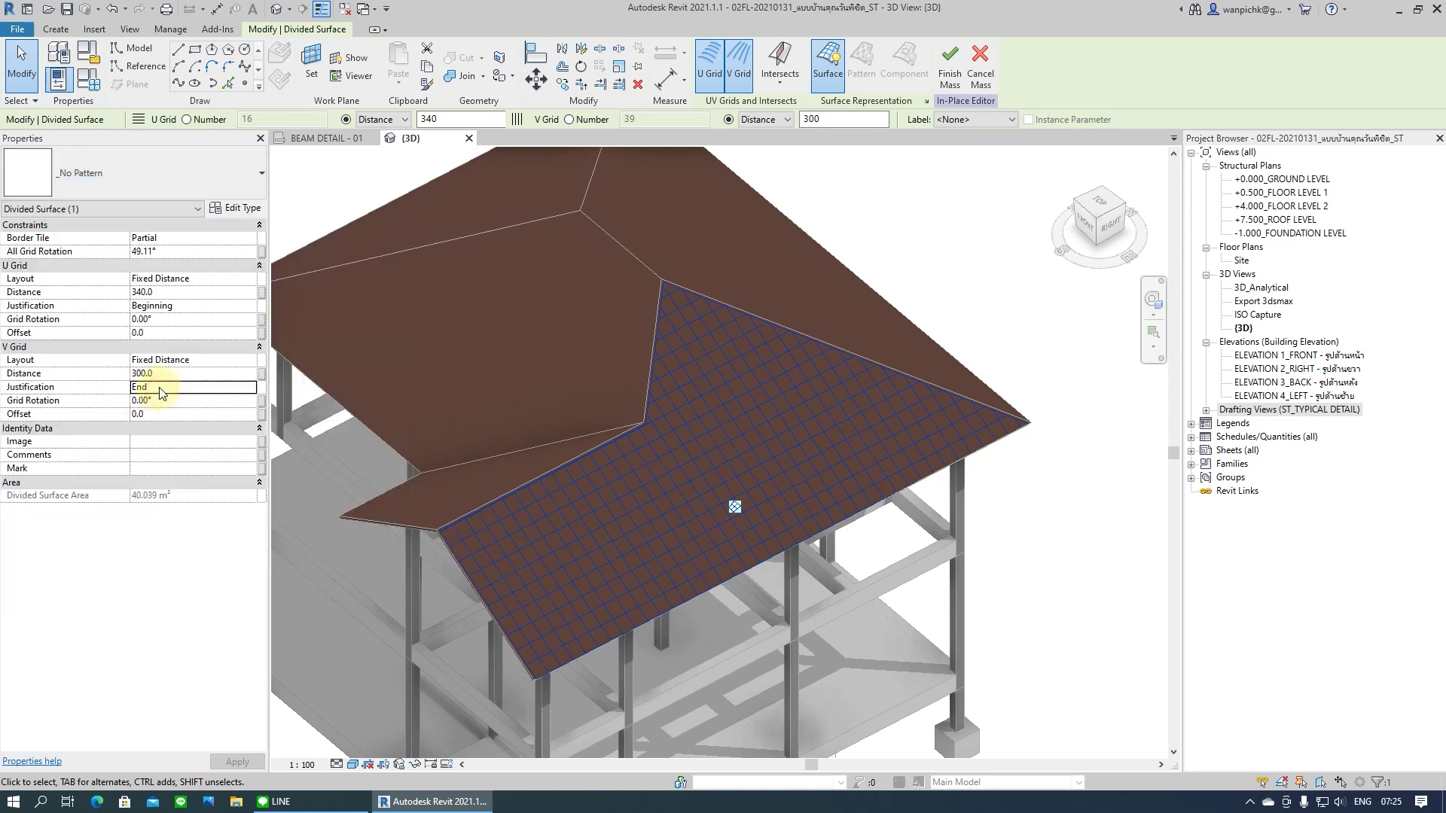
scroll(477, 600, up, 3)
scroll(506, 638, up, 2)
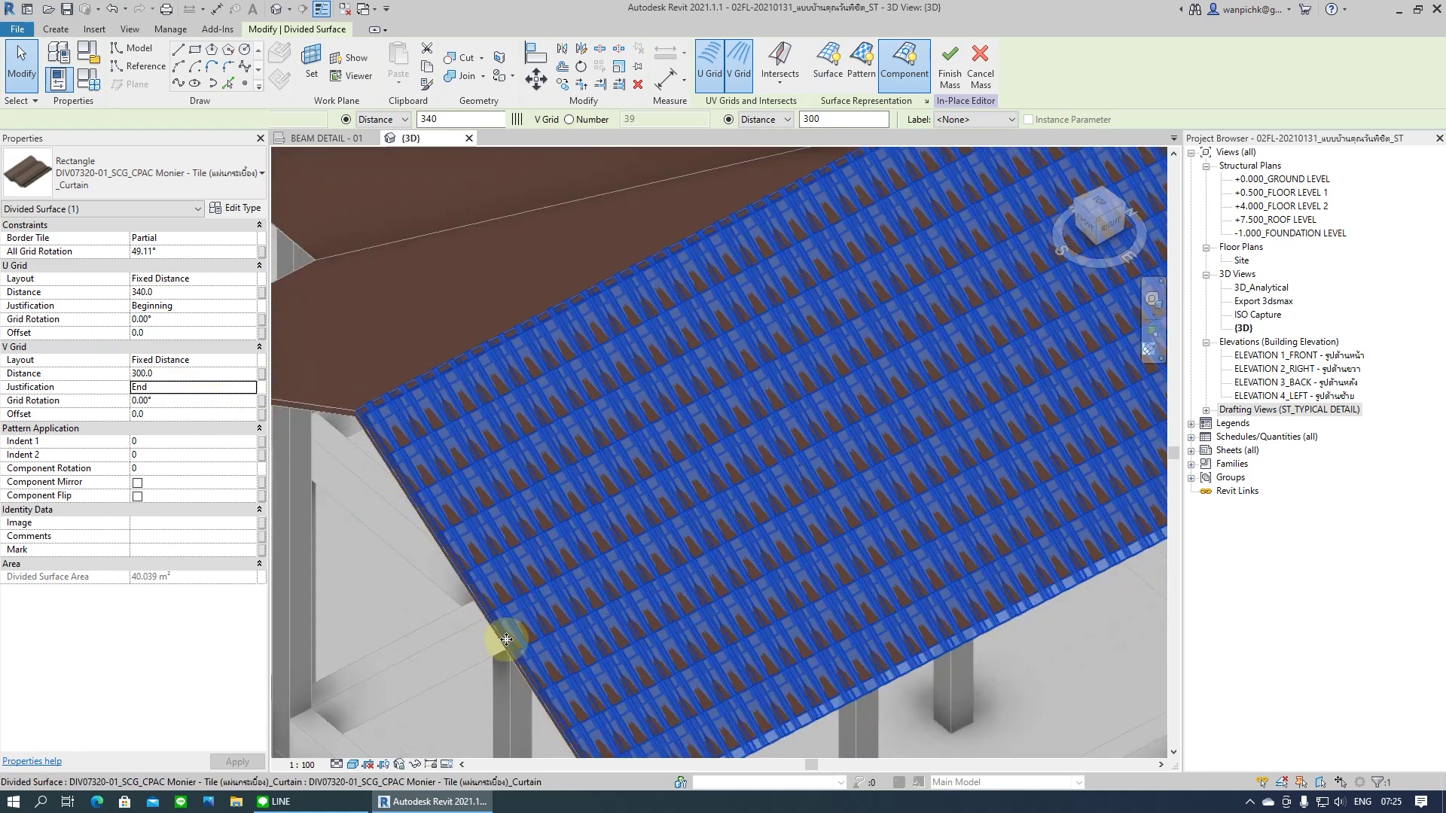
mouse_move(506, 639)
shift+middle_down()
mouse_move(503, 602)
mouse_move(532, 572)
mouse_move(494, 484)
mouse_move(591, 445)
mouse_move(707, 461)
shift+middle_up()
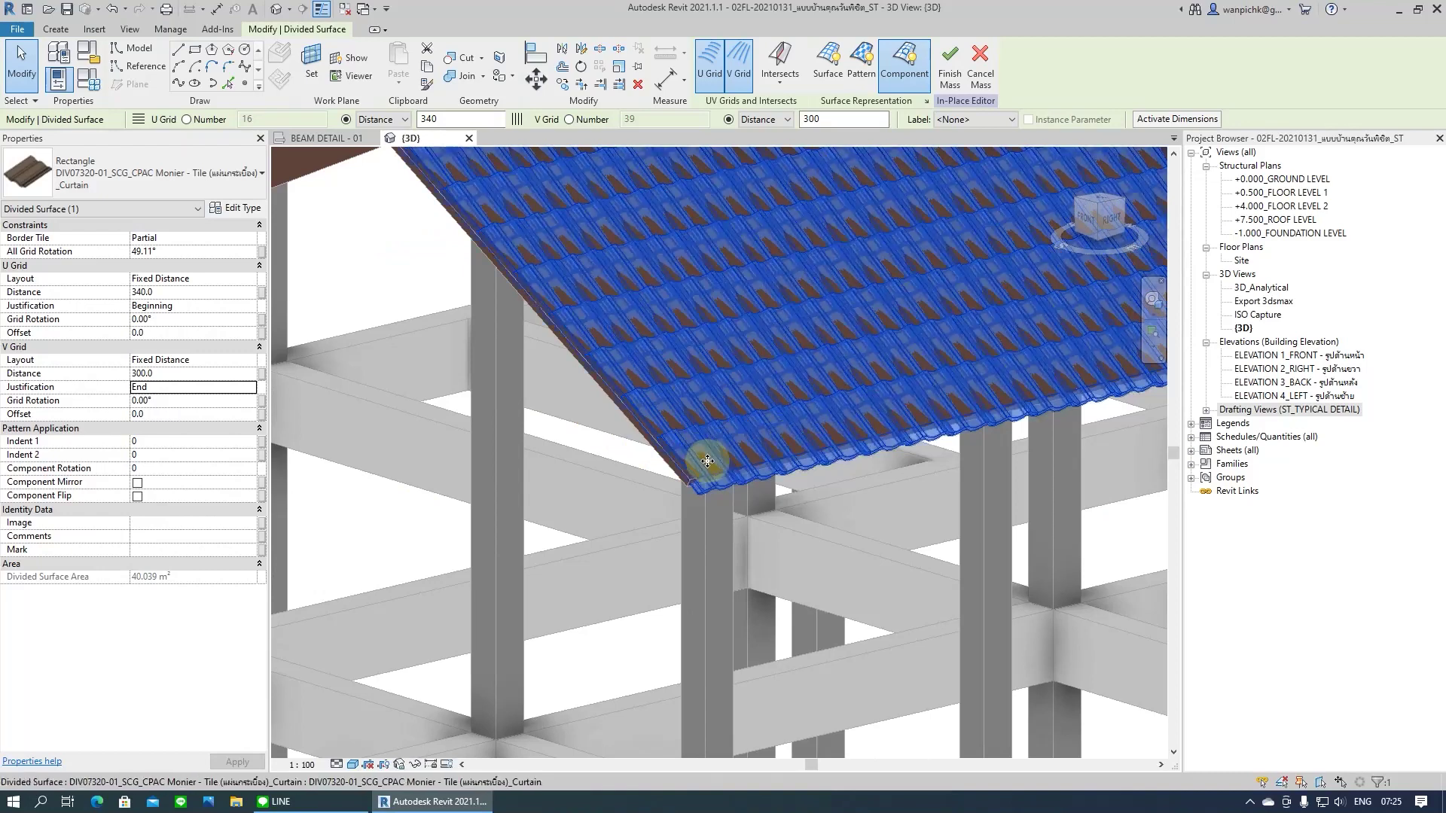
scroll(706, 461, up, 3)
scroll(706, 461, up, 2)
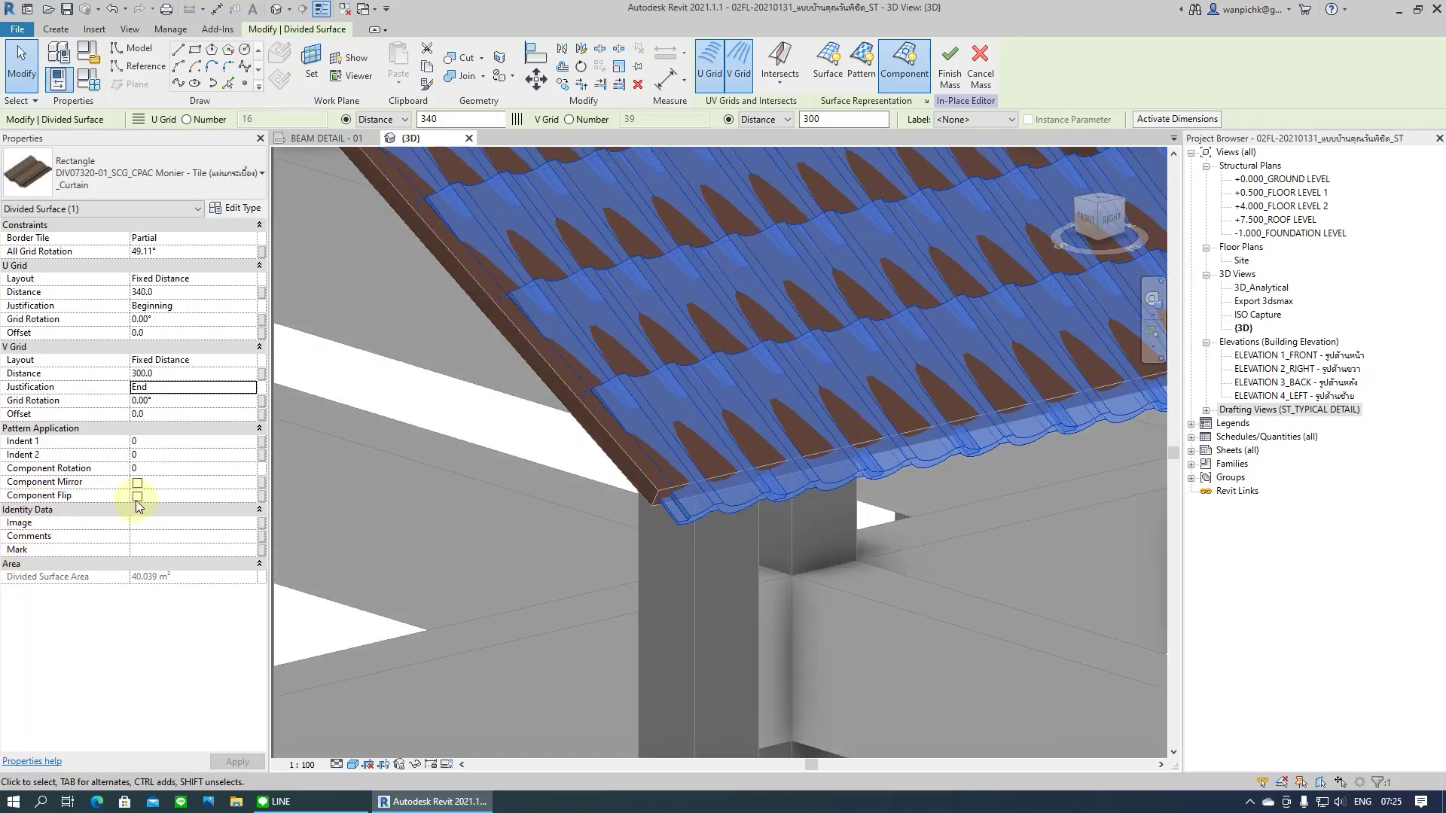
Turn on Component Flip for the tiles and orbit around to inspect the tiled roof
click(138, 497)
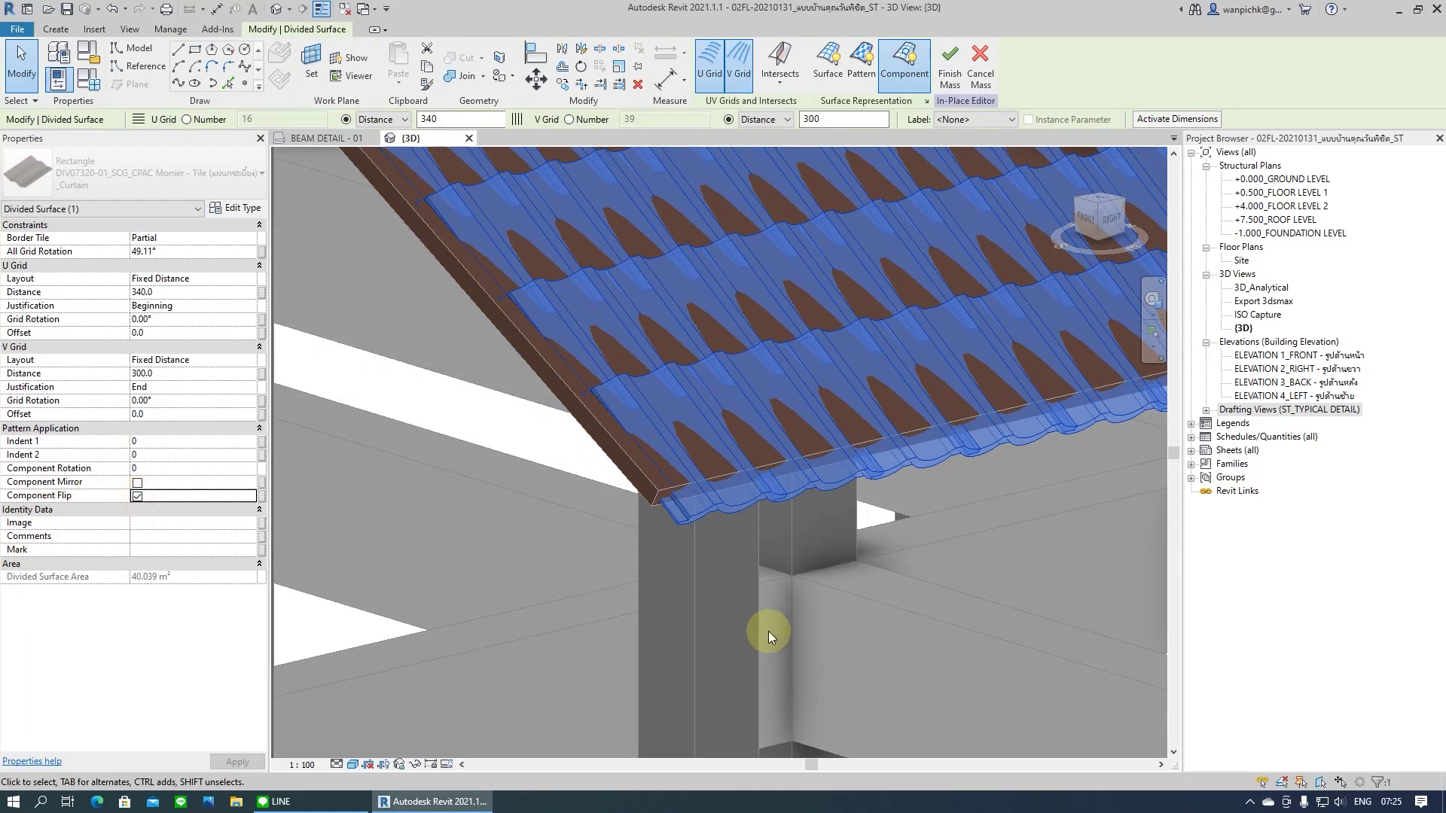
scroll(553, 658, down, 3)
mouse_move(553, 653)
shift+middle_down()
mouse_move(419, 587)
mouse_move(387, 697)
mouse_move(385, 656)
shift+middle_up()
scroll(730, 602, down, 5)
mouse_move(729, 602)
shift+middle_down()
mouse_move(526, 581)
mouse_move(761, 706)
shift+middle_up()
scroll(888, 607, up, 5)
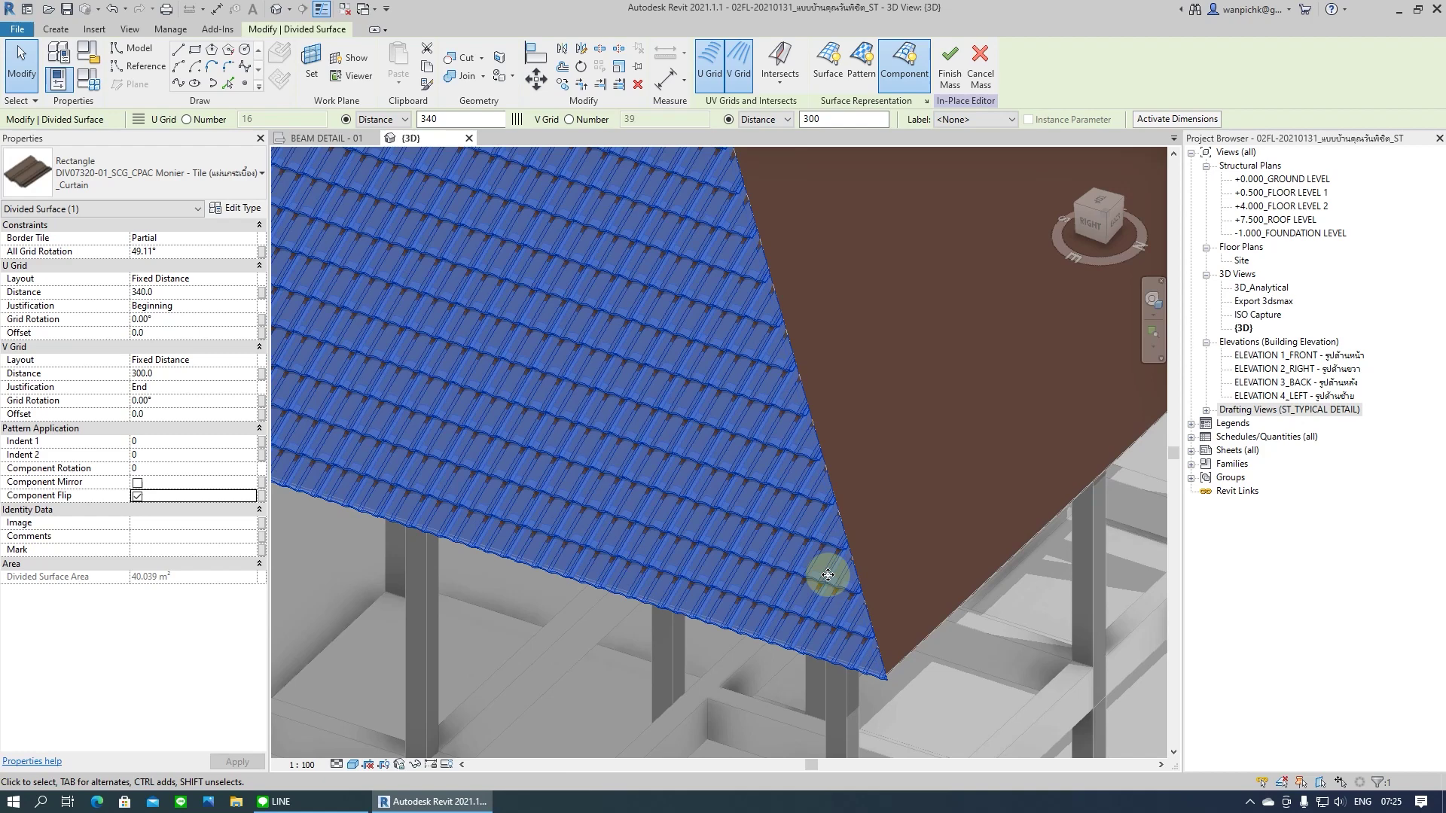
scroll(826, 575, up, 3)
middle_drag(855, 413, 933, 294)
scroll(933, 294, down, 3)
mouse_move(849, 349)
shift+middle_down()
mouse_move(968, 439)
mouse_move(1000, 494)
mouse_move(806, 668)
mouse_move(549, 671)
mouse_move(670, 661)
mouse_move(323, 646)
shift+middle_up()
Temporarily hide the tiled divided surface with HH, leaving the bare brown roof faces visible
click(757, 250)
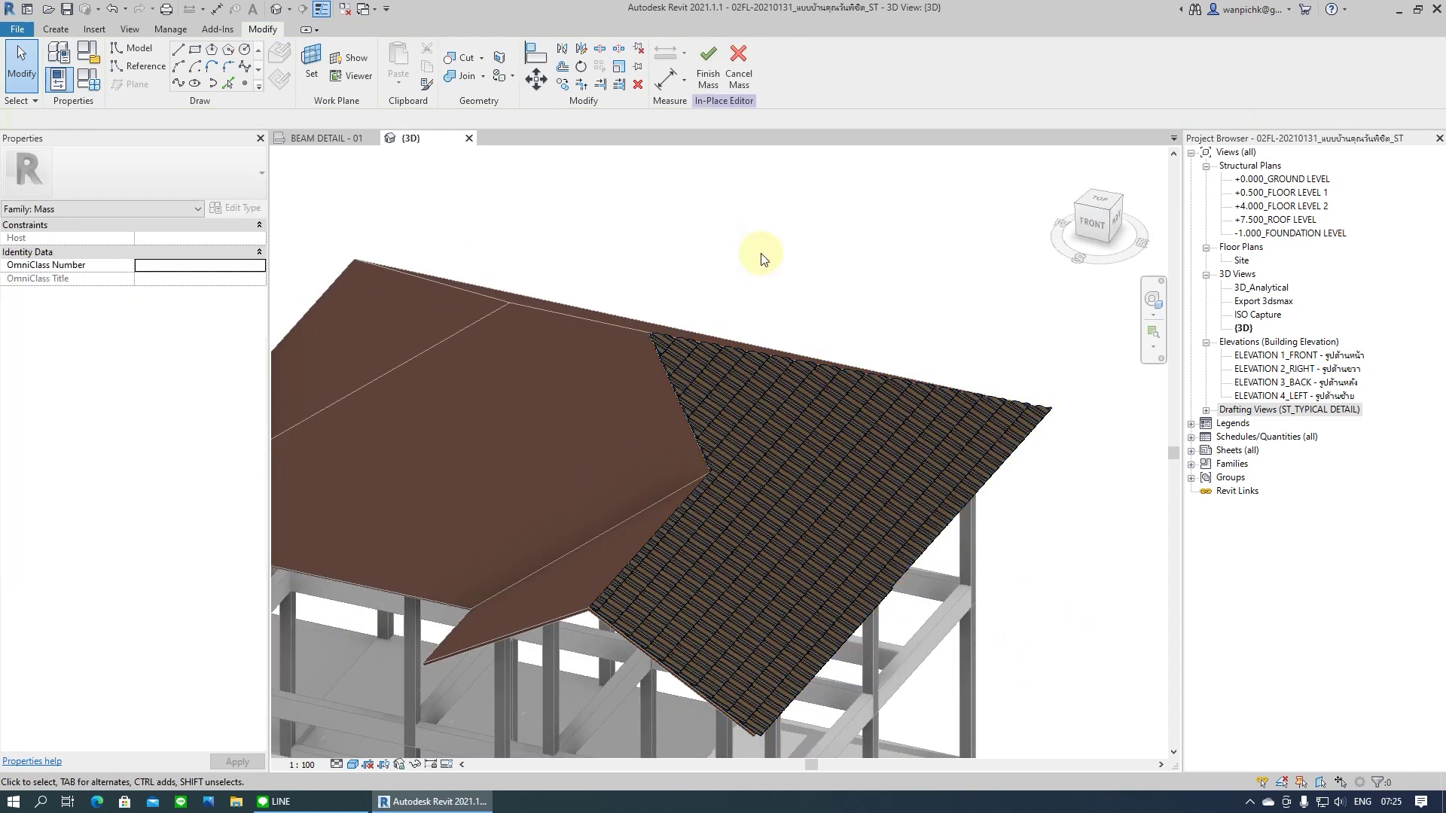
click(771, 418)
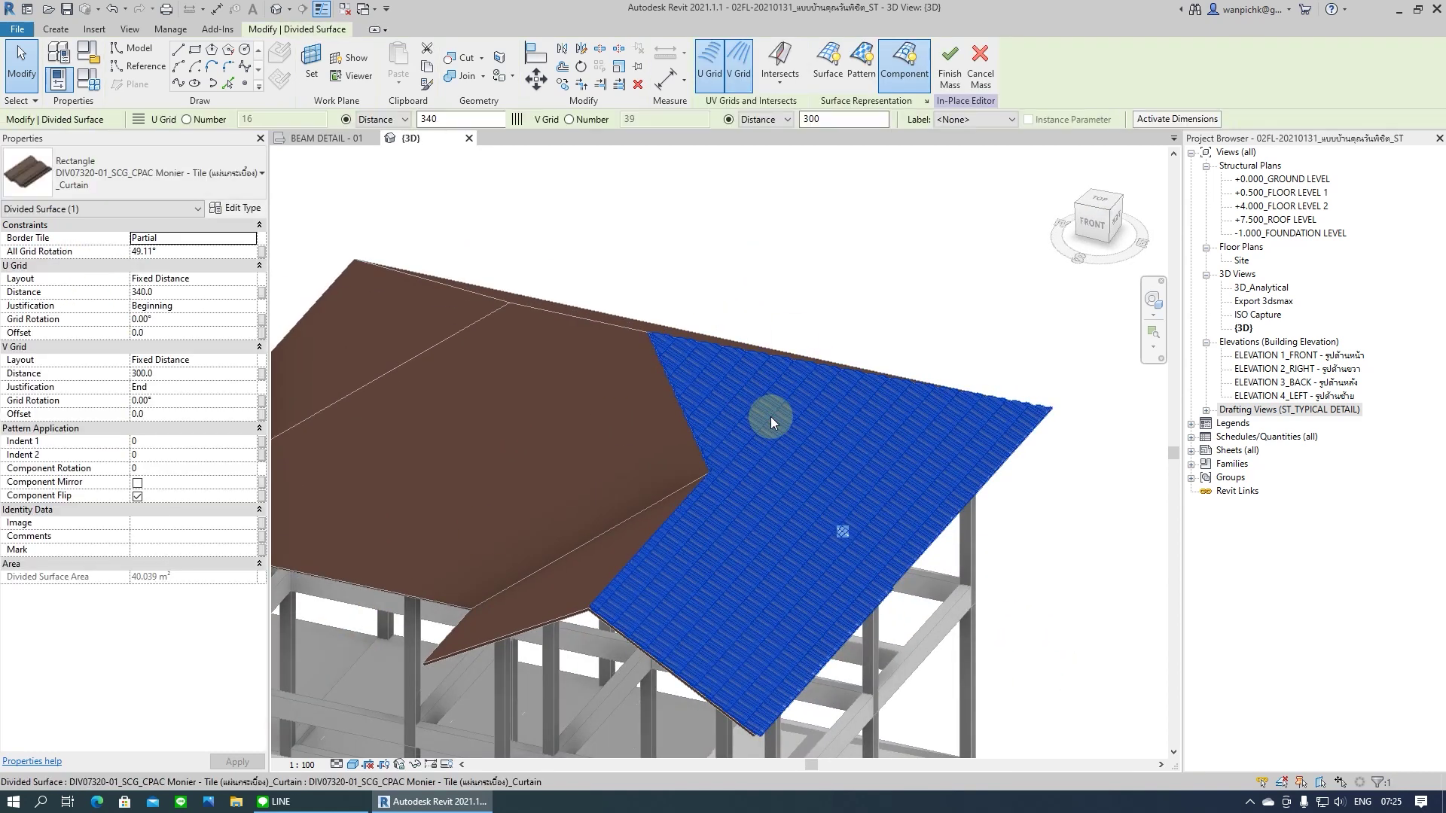
key(h)
key(h)
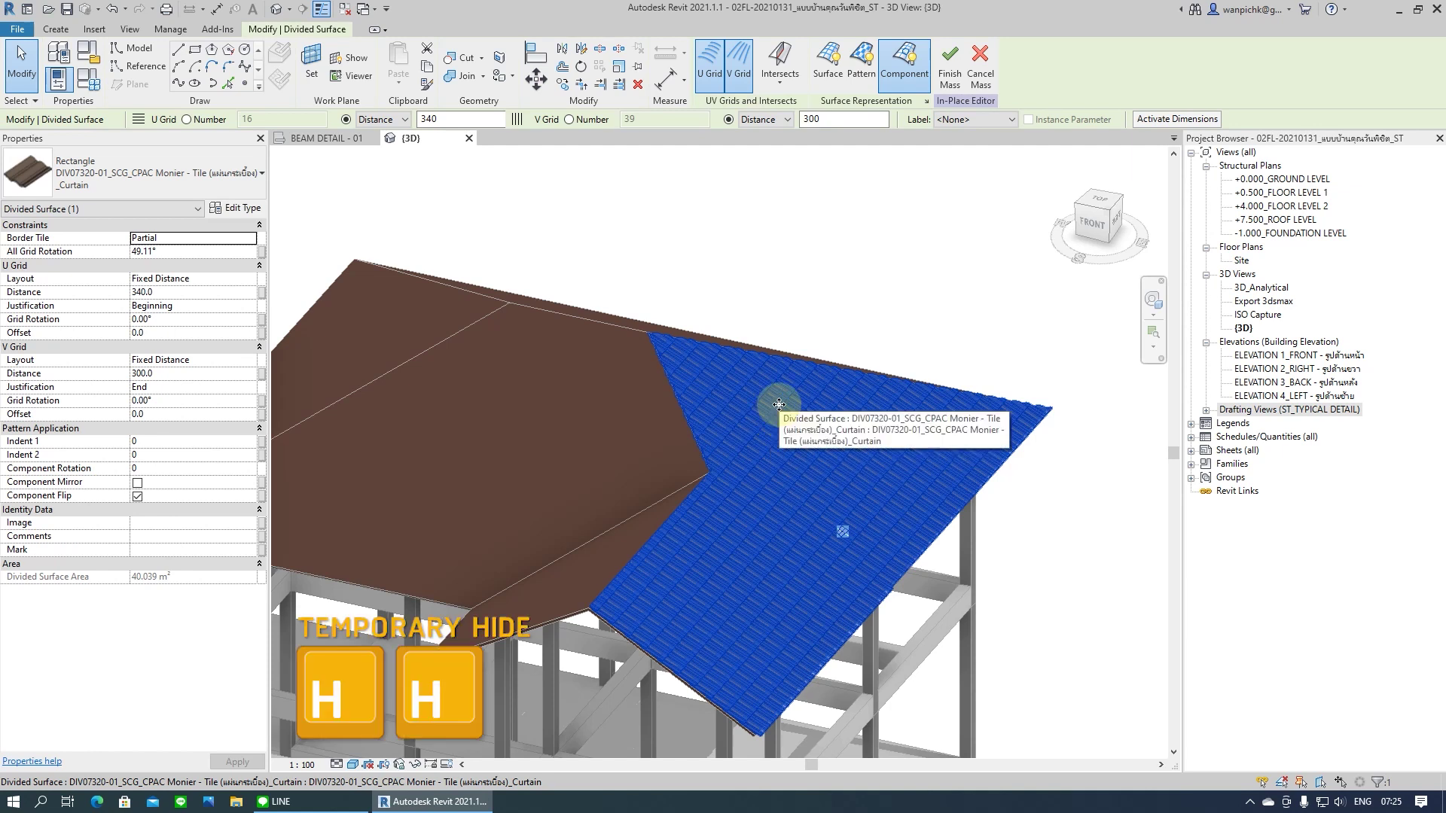
scroll(614, 601, up, 3)
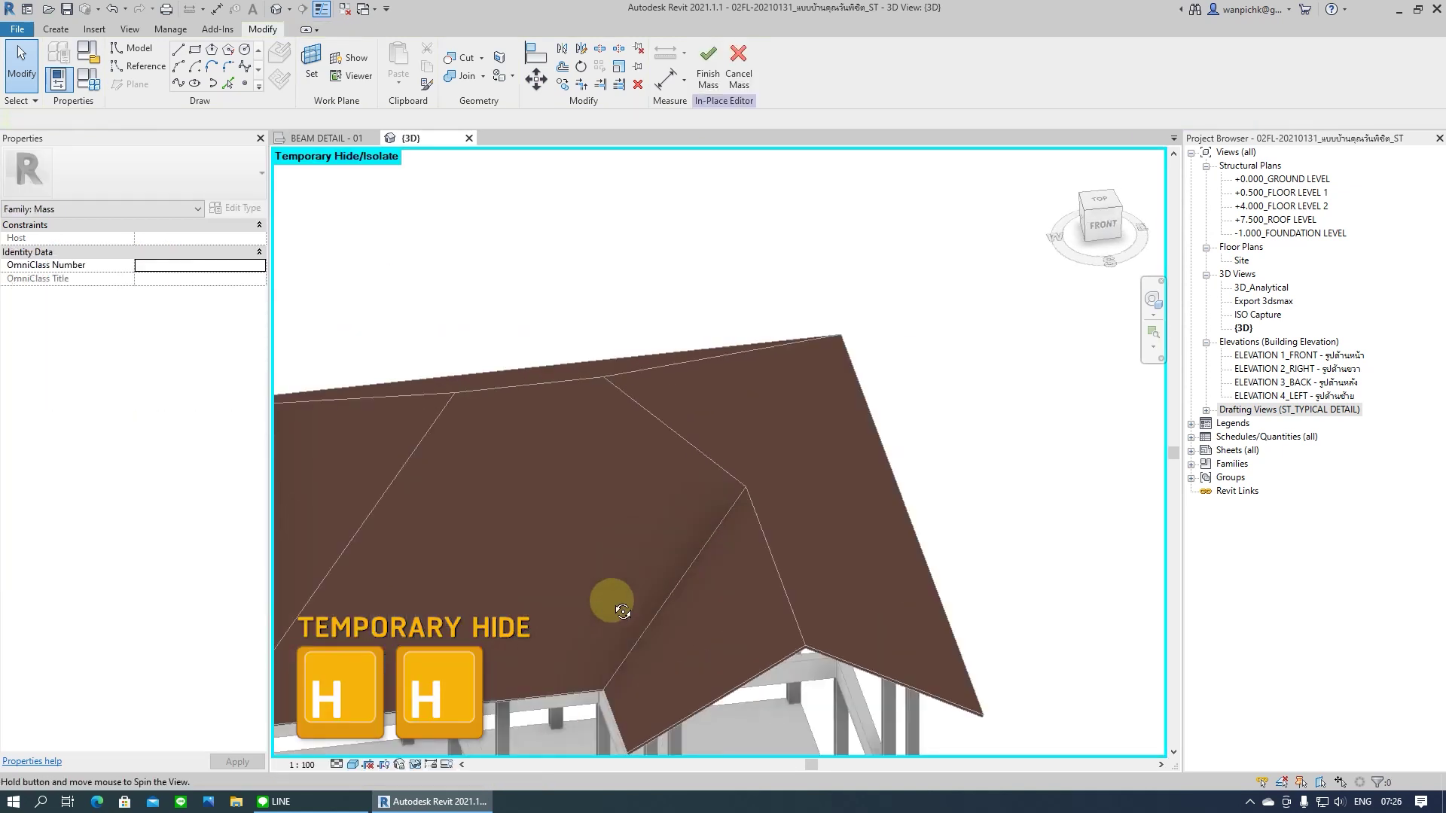
scroll(648, 599, up, 2)
middle_drag(547, 535, 546, 420)
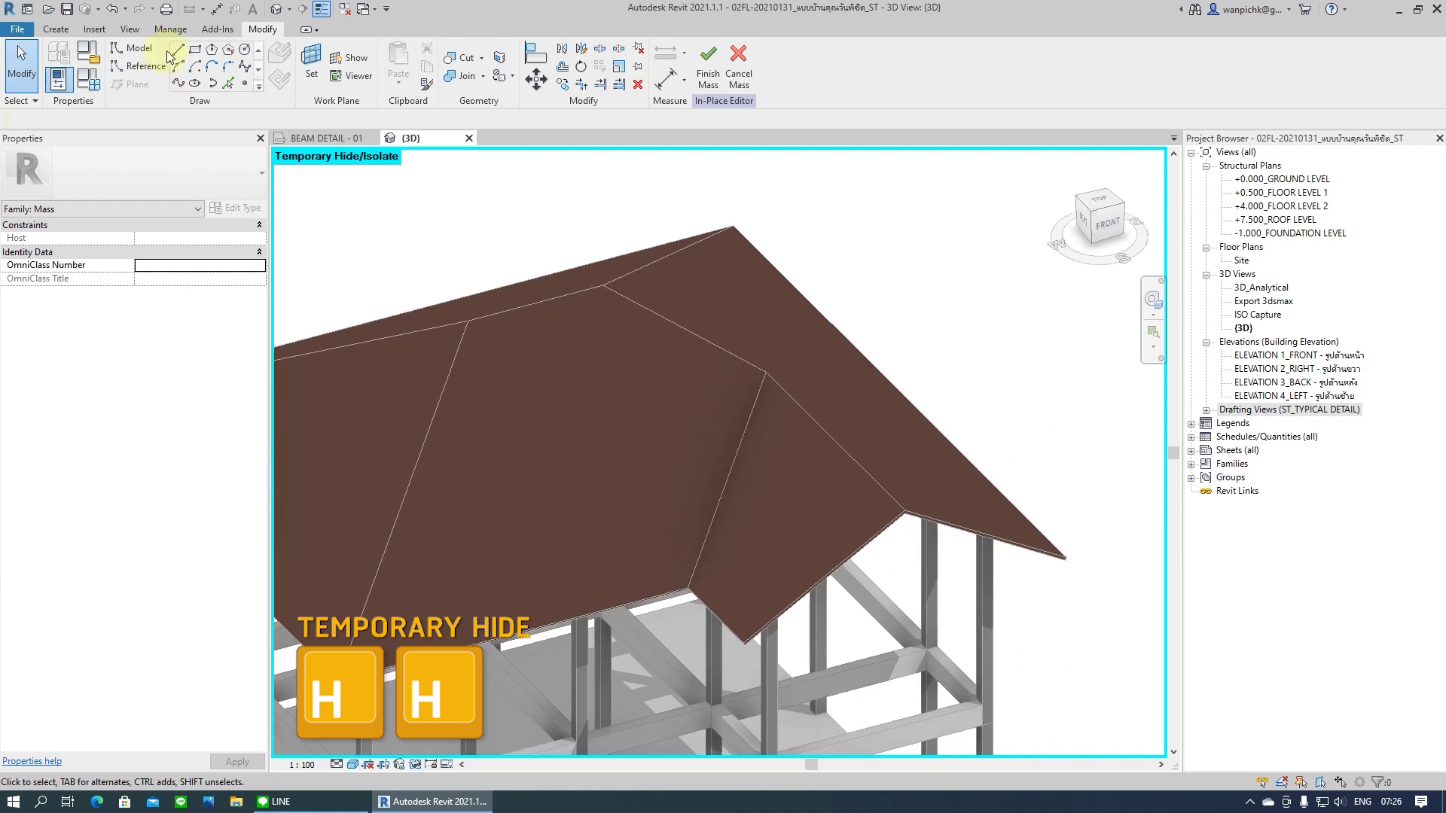
shift+middle_drag(554, 622, 588, 636)
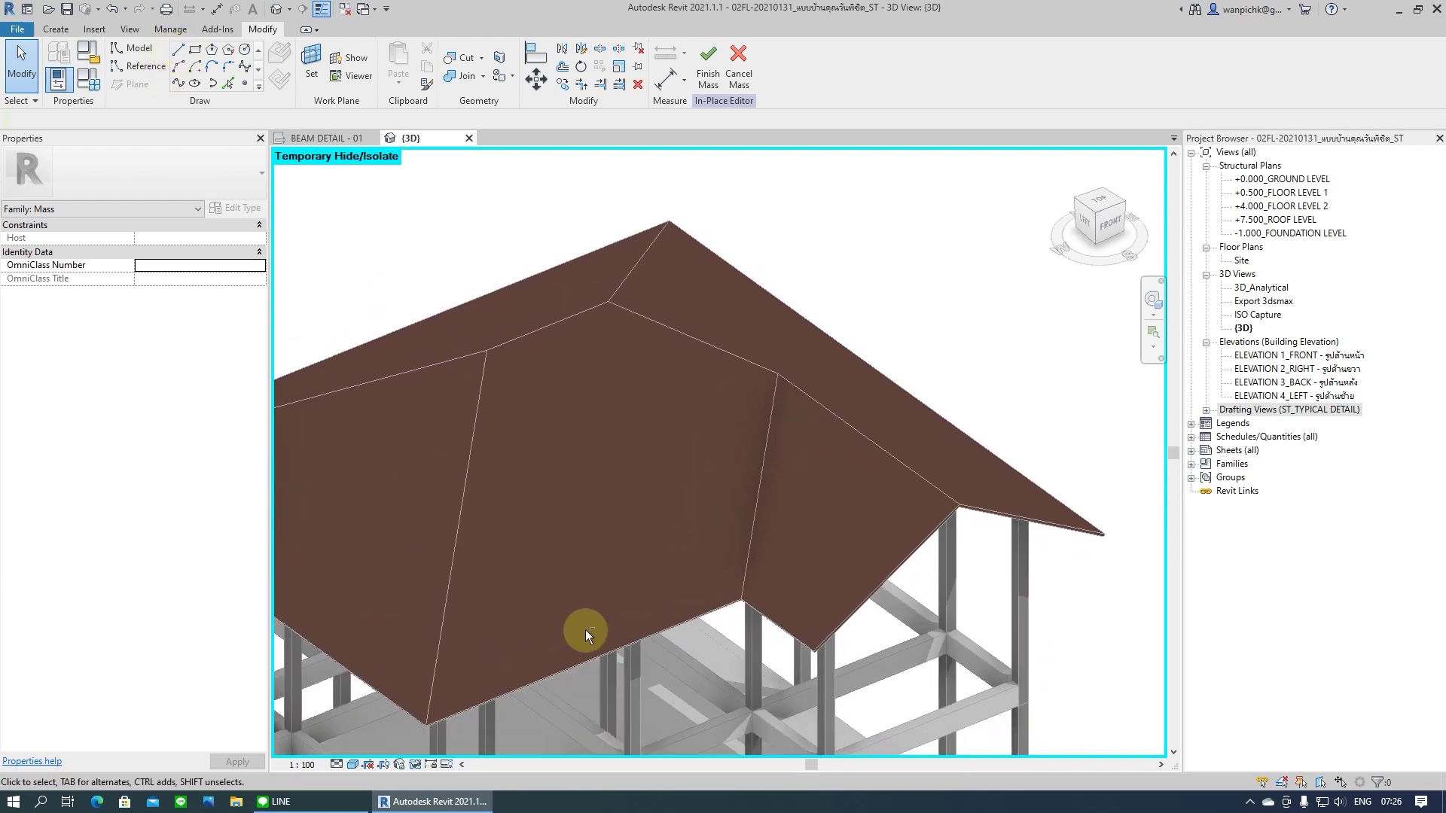
Trace model lines at offset 50 along the hip face's whole edge chain
click(178, 51)
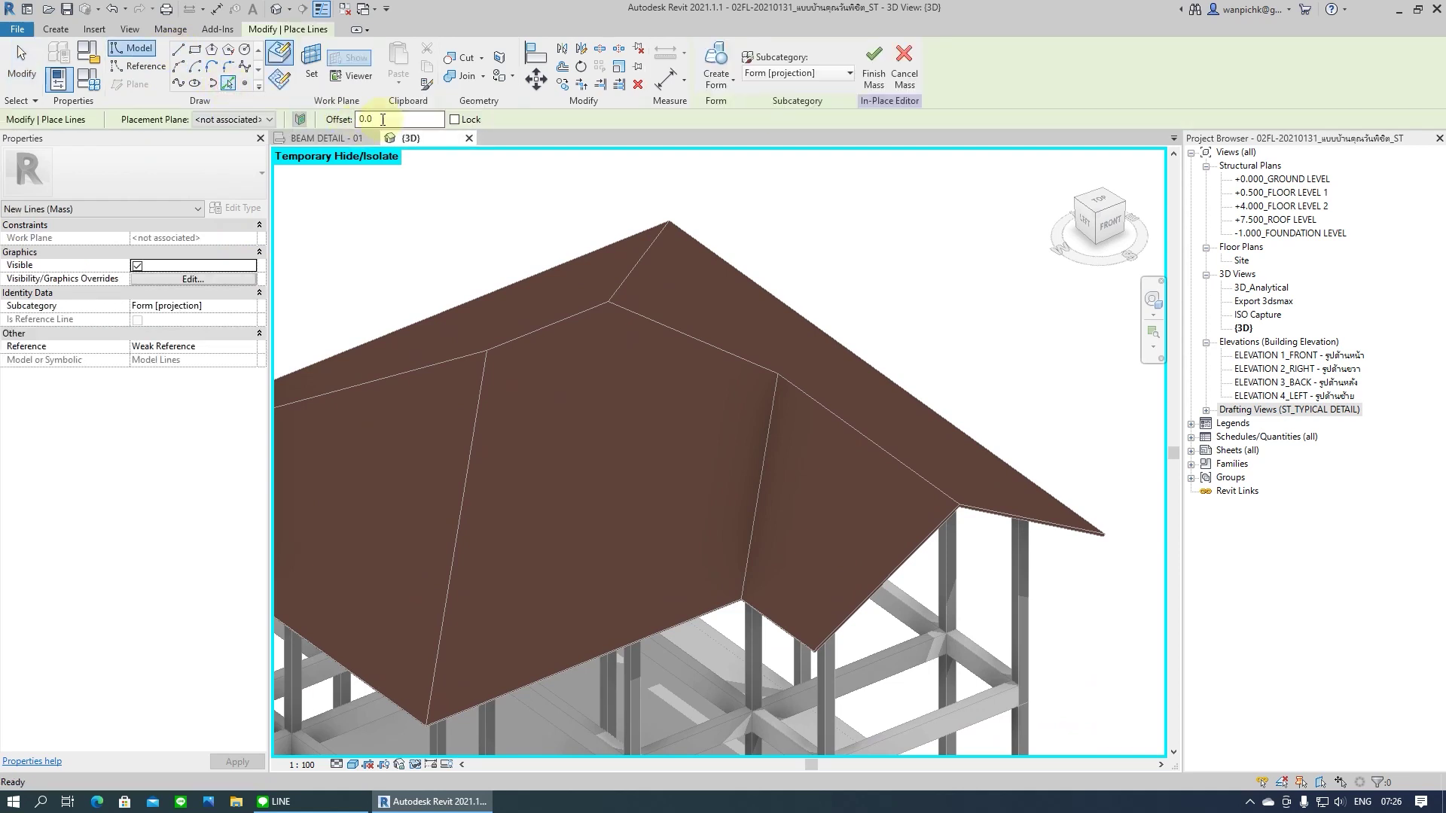
text(50)
key(Return)
scroll(873, 625, up, 2)
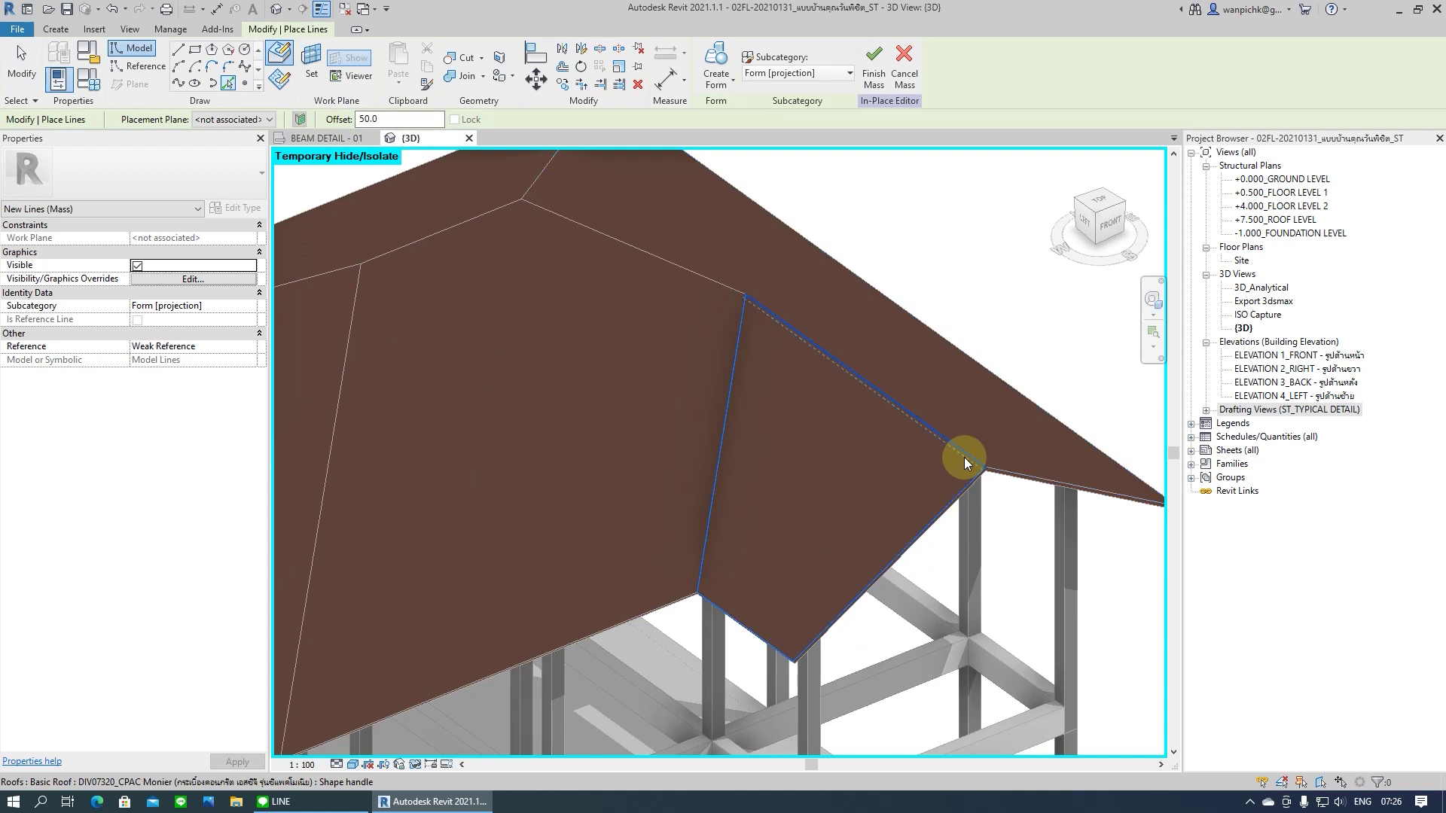
key(Tab)
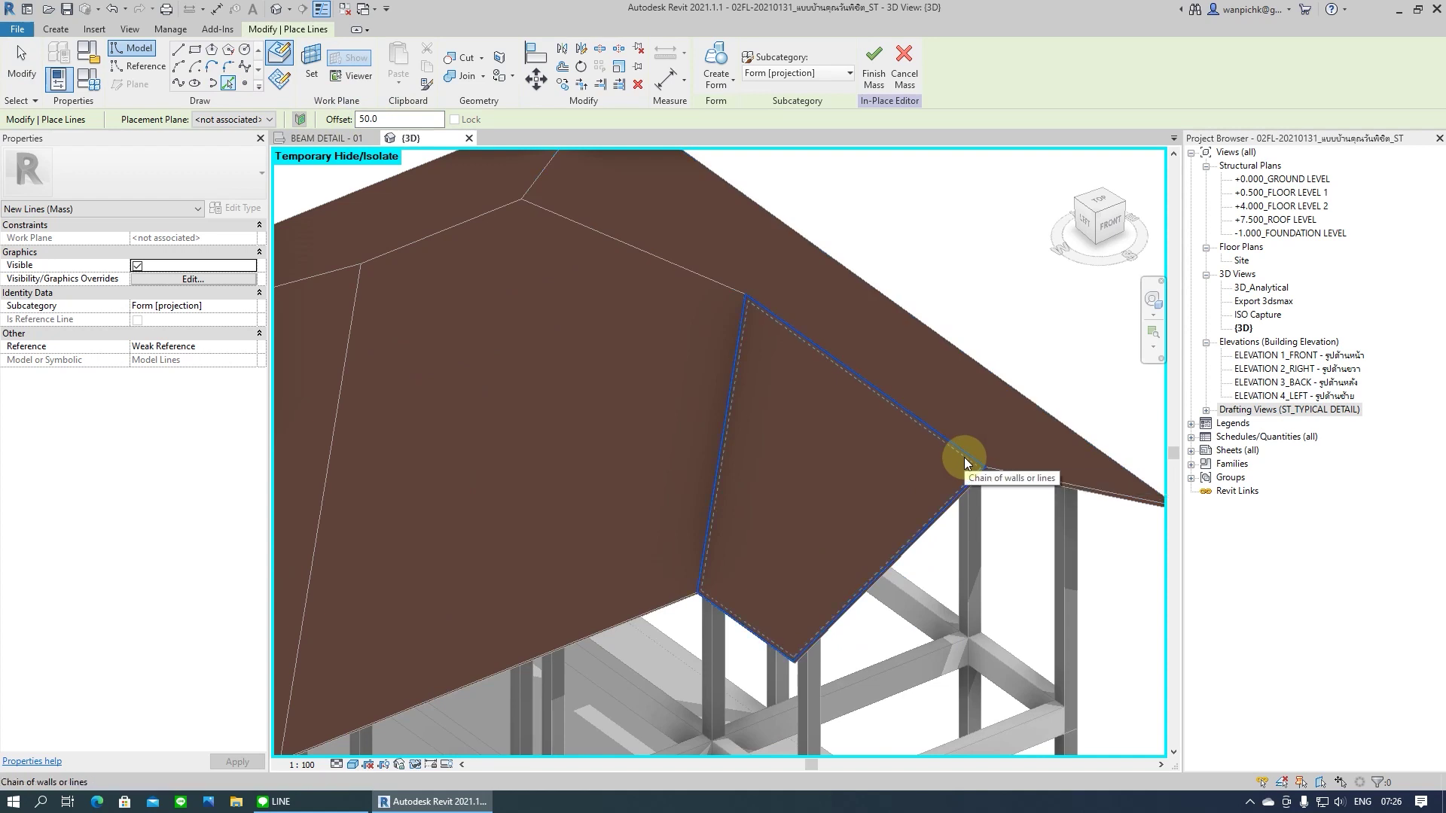
click(964, 457)
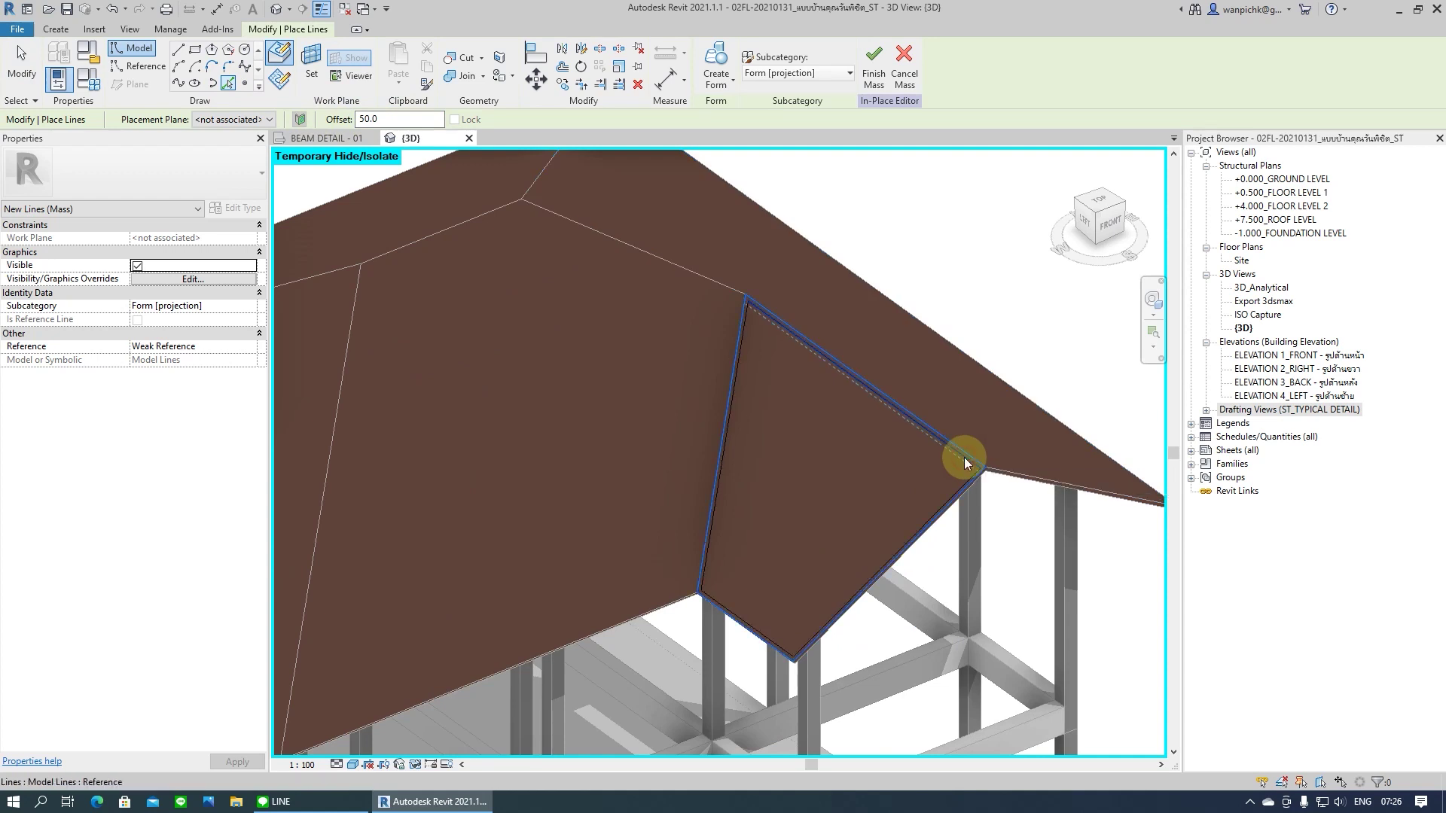
scroll(792, 616, up, 2)
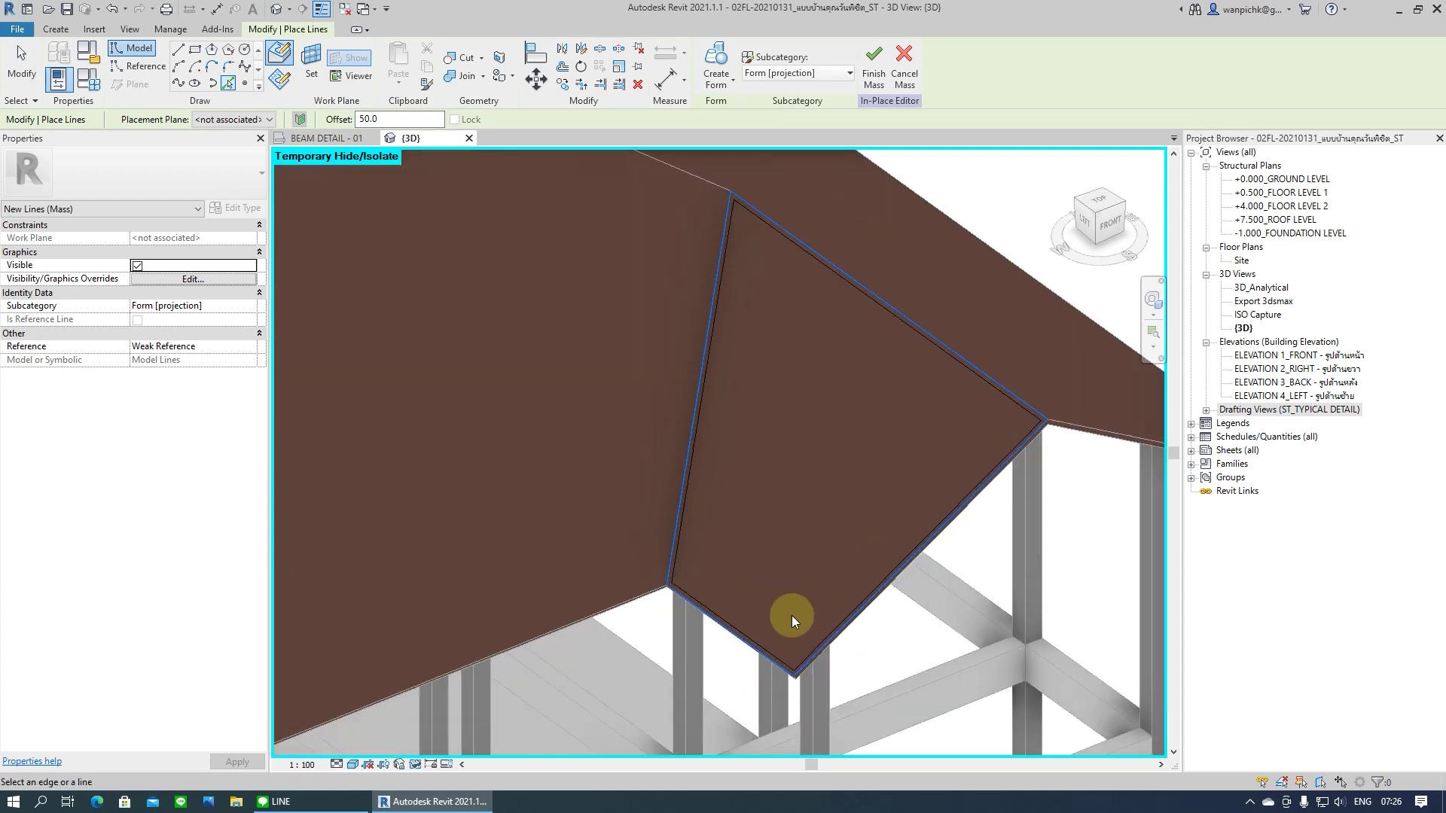
Offset the edge lines, then build a solid form from the four outlining lines
click(563, 68)
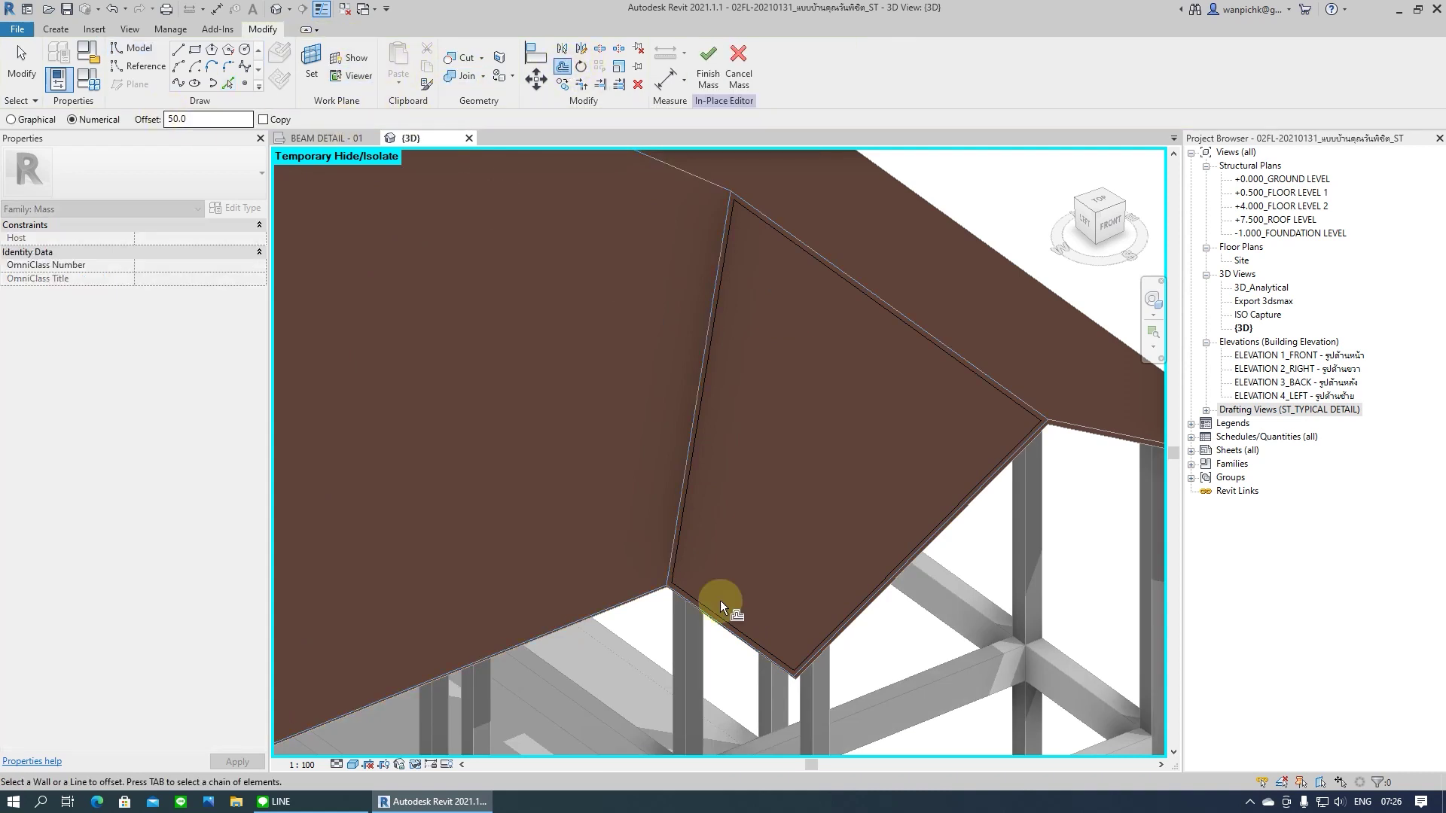
middle_drag(735, 617, 666, 609)
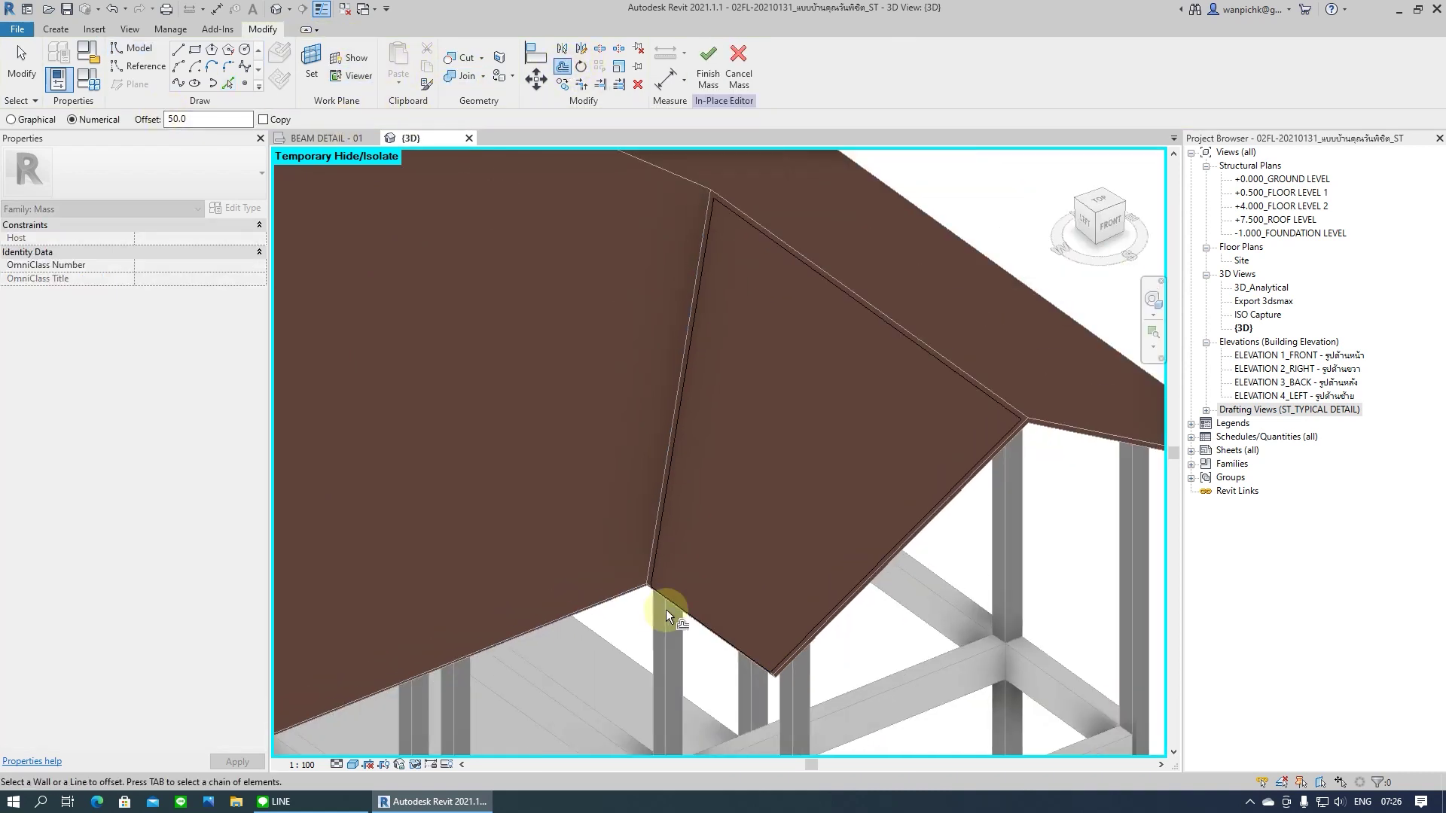
click(699, 303)
key(Escape)
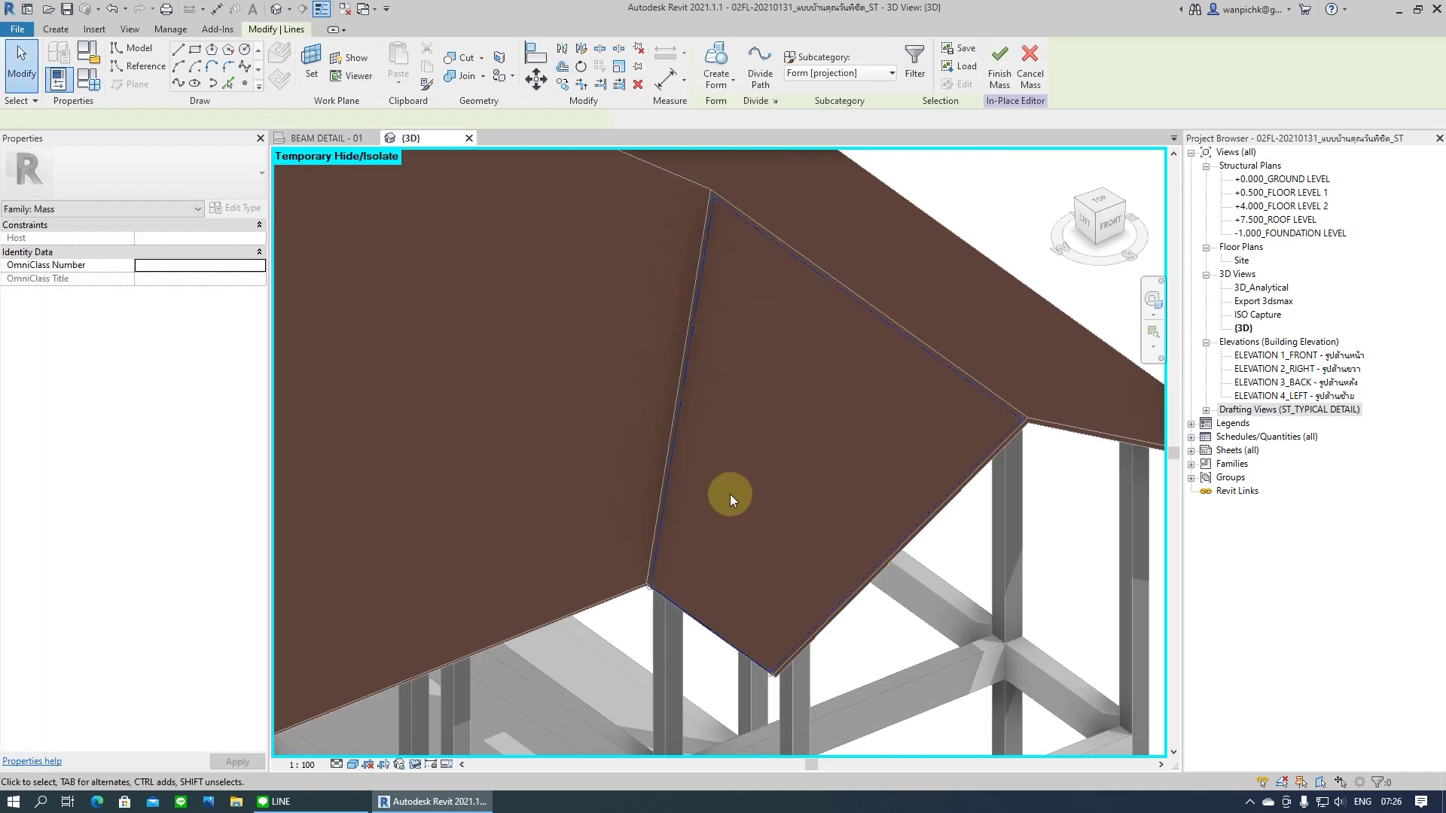
click(729, 494)
click(716, 58)
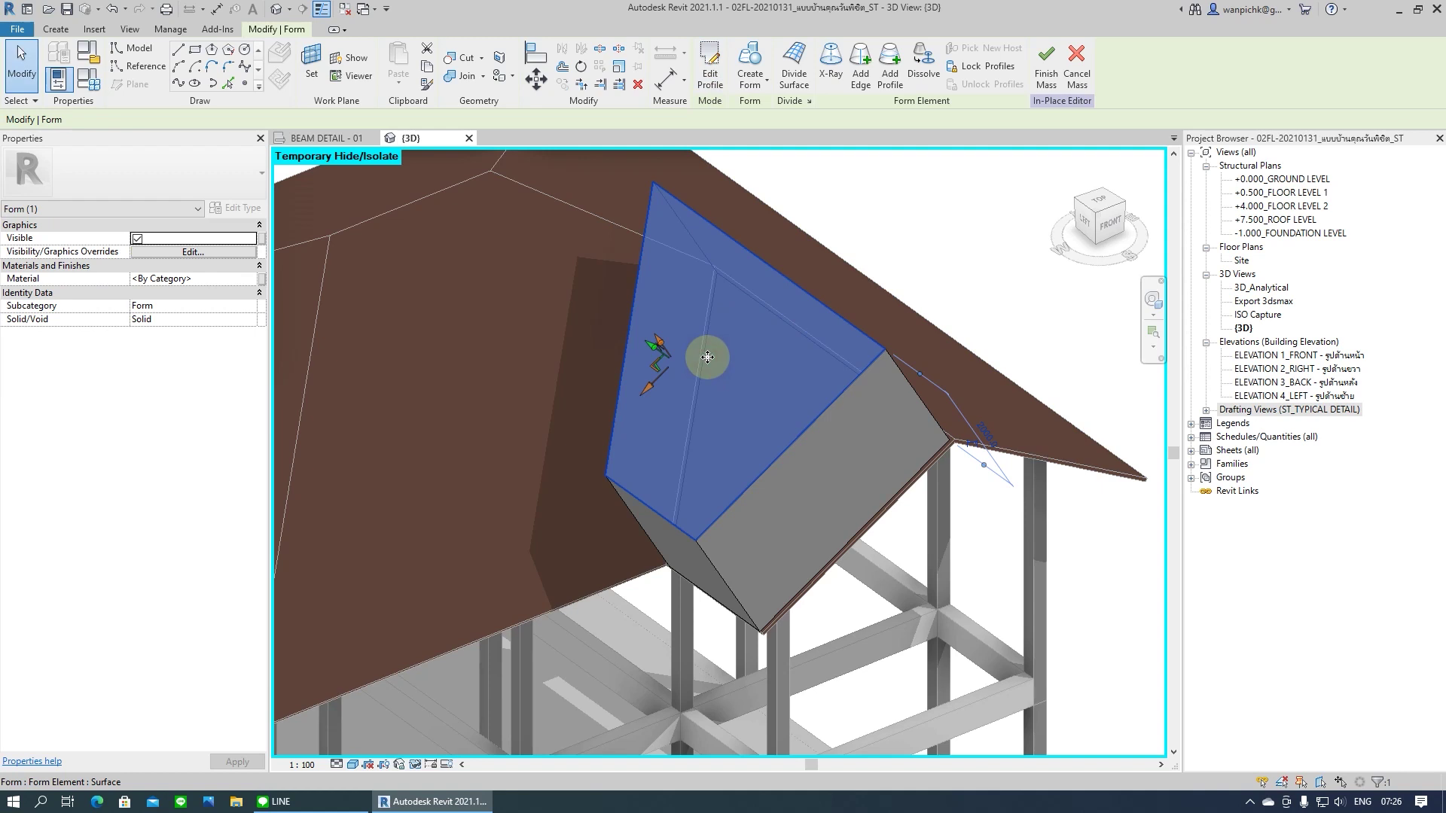
key(Escape)
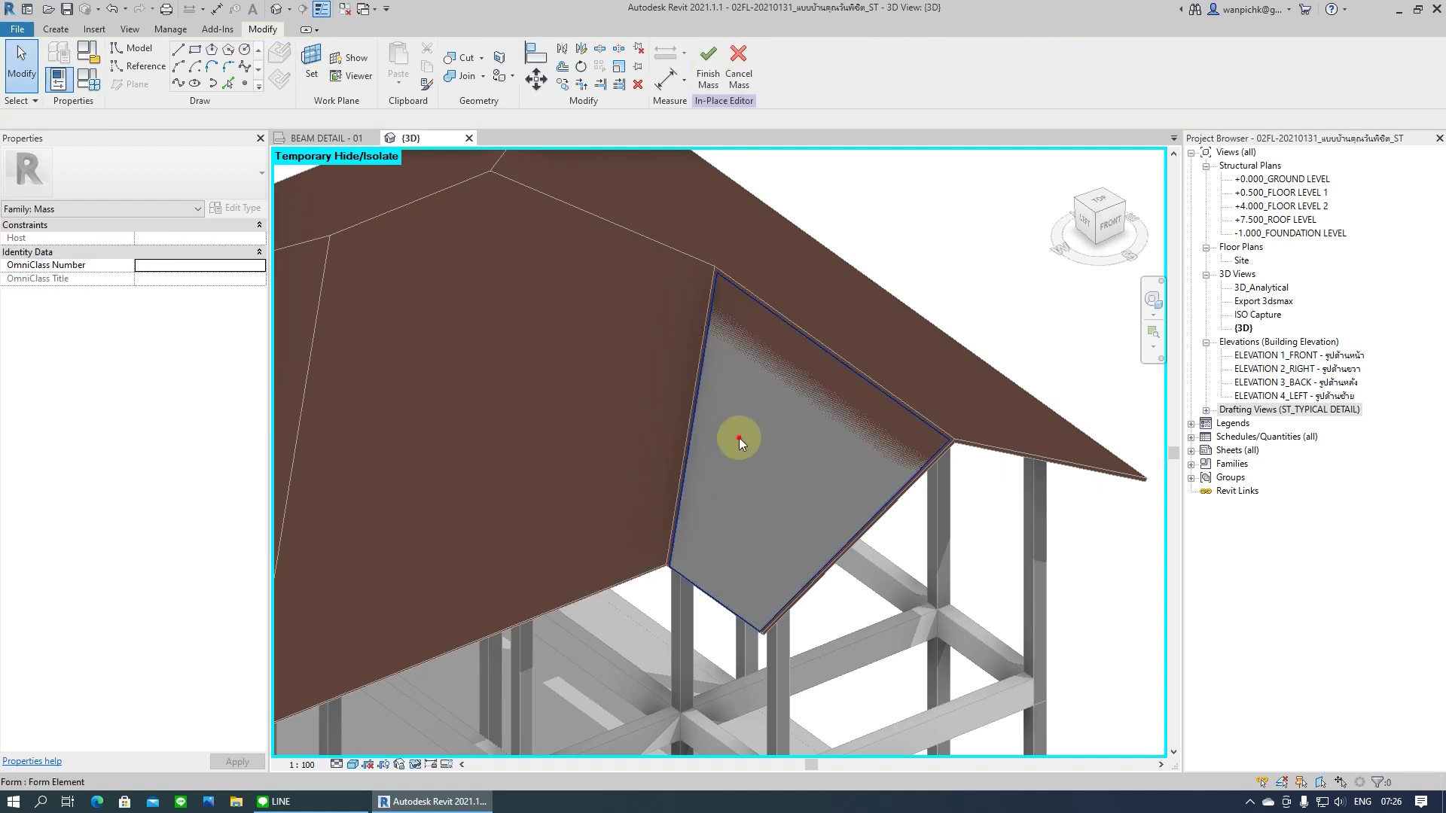
Divide the new form's top face with Fixed Distance U and V grids, U justified Beginning
click(738, 443)
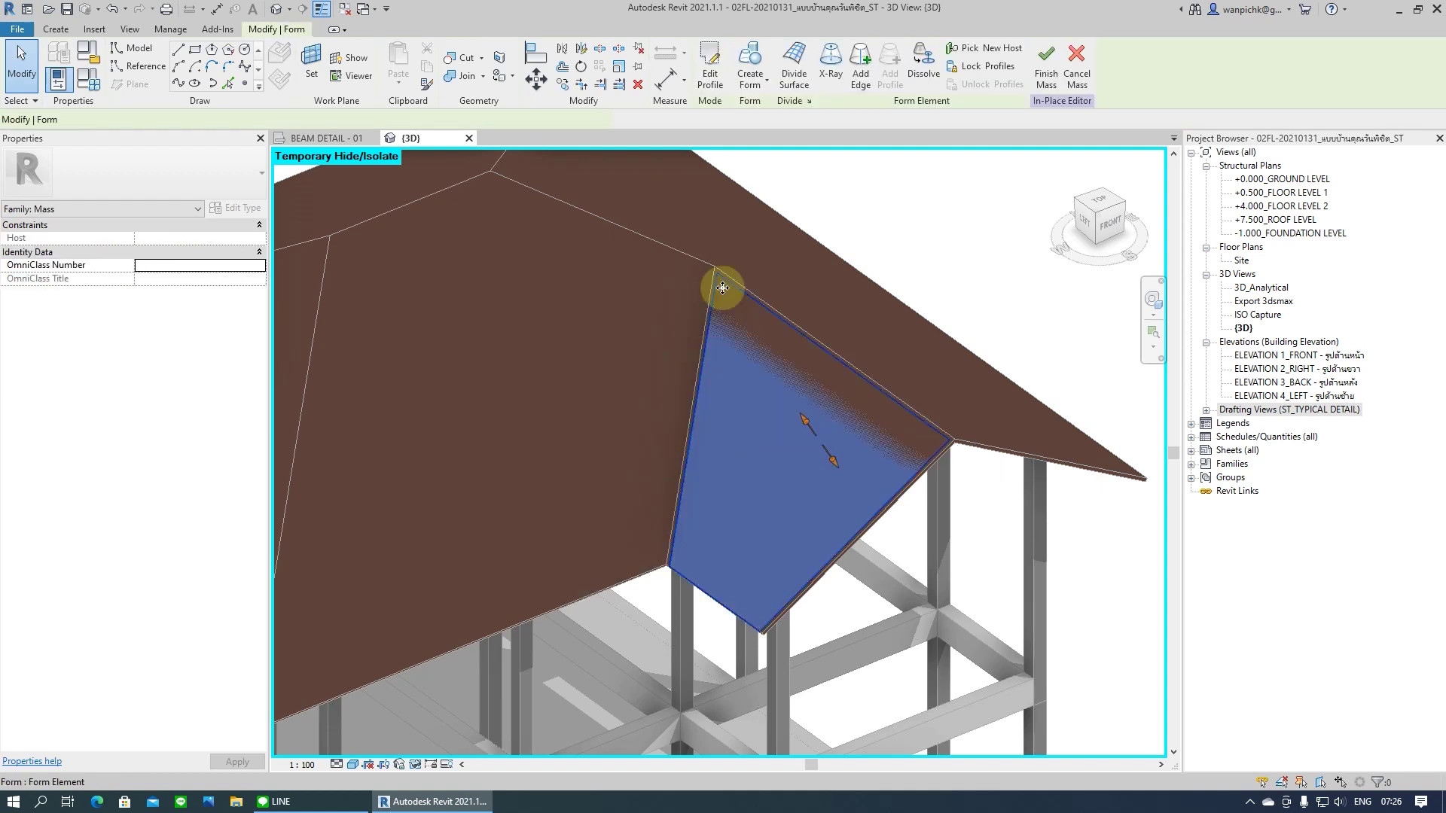
click(794, 84)
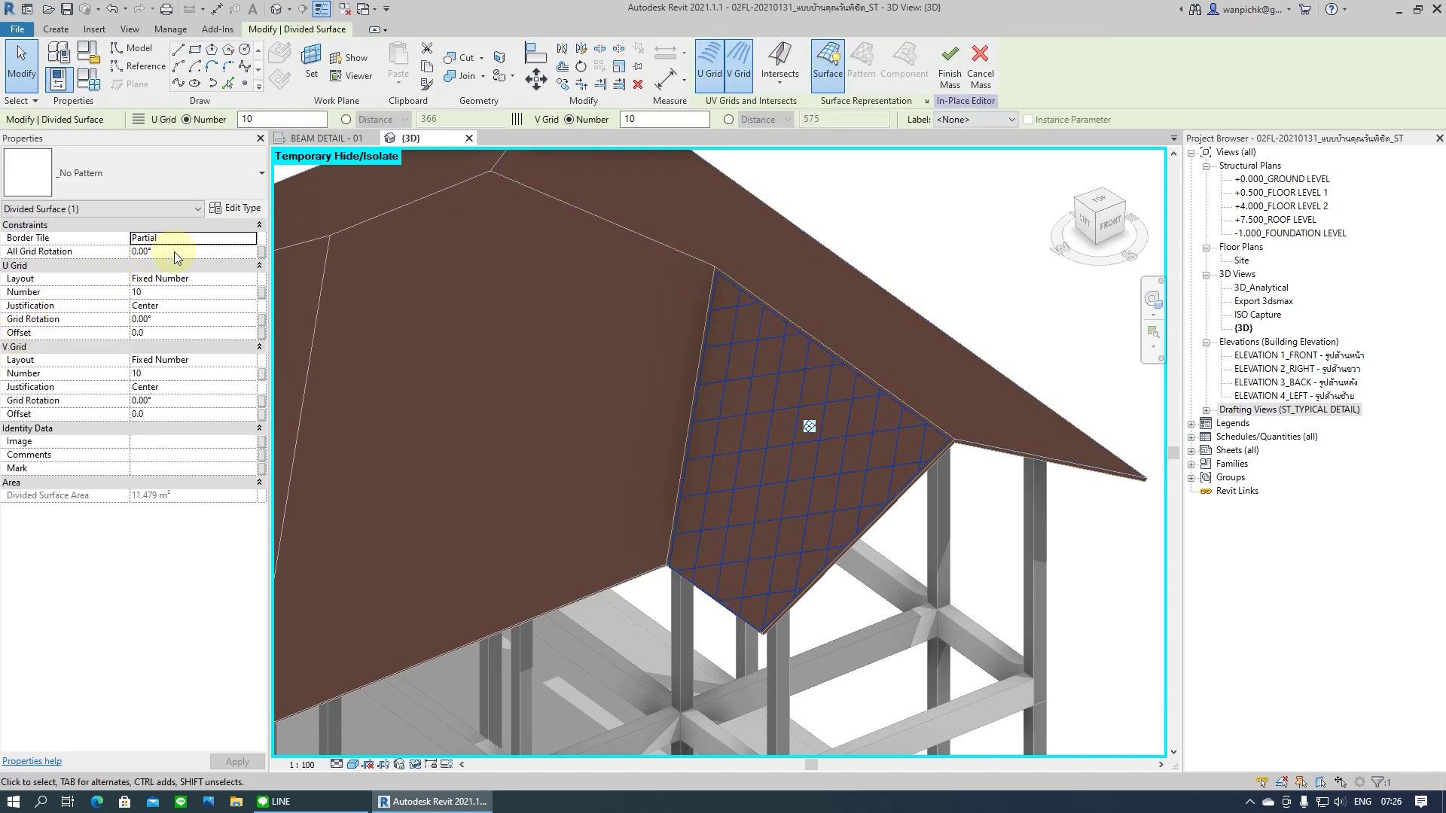
click(250, 283)
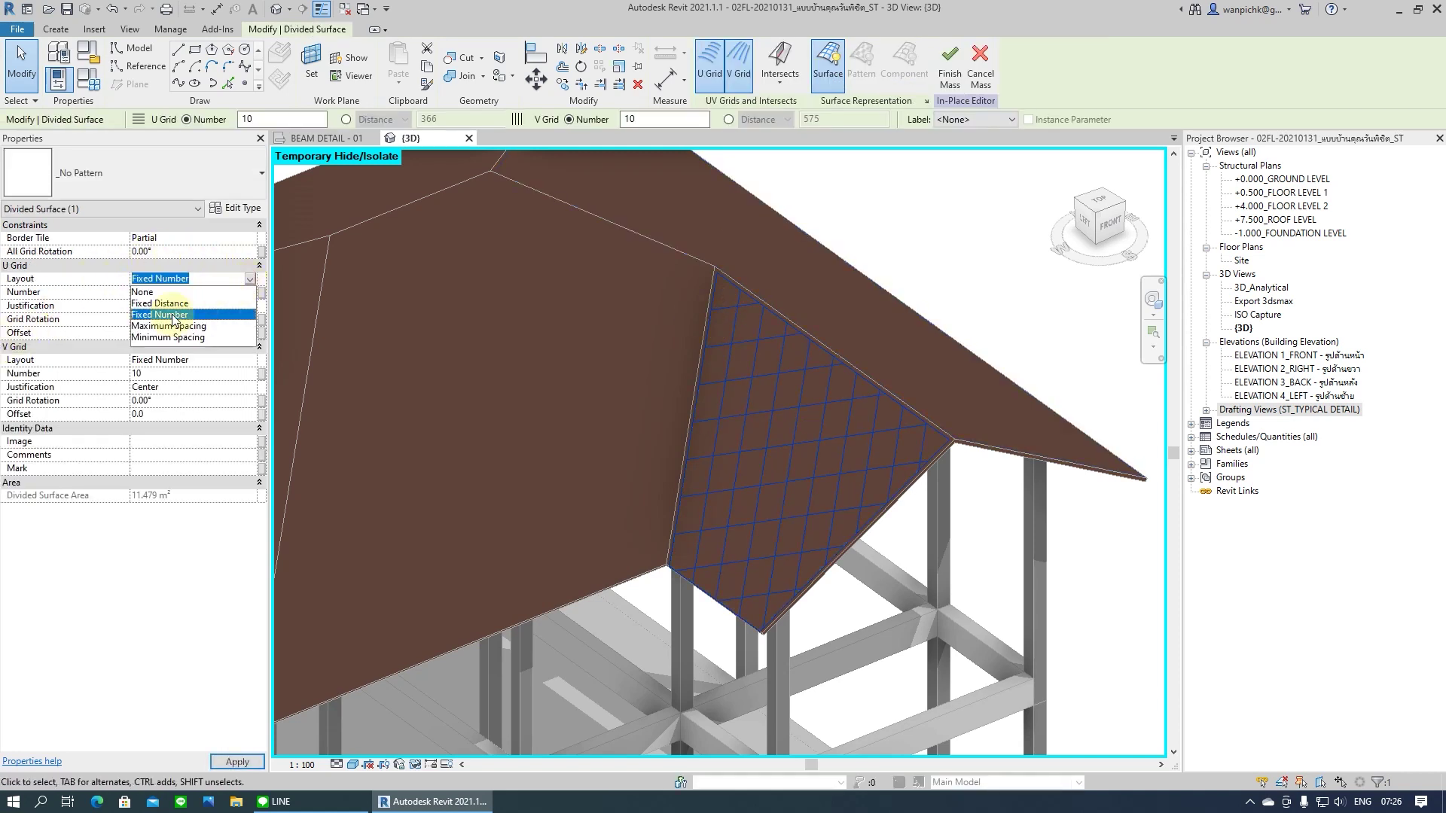
click(170, 303)
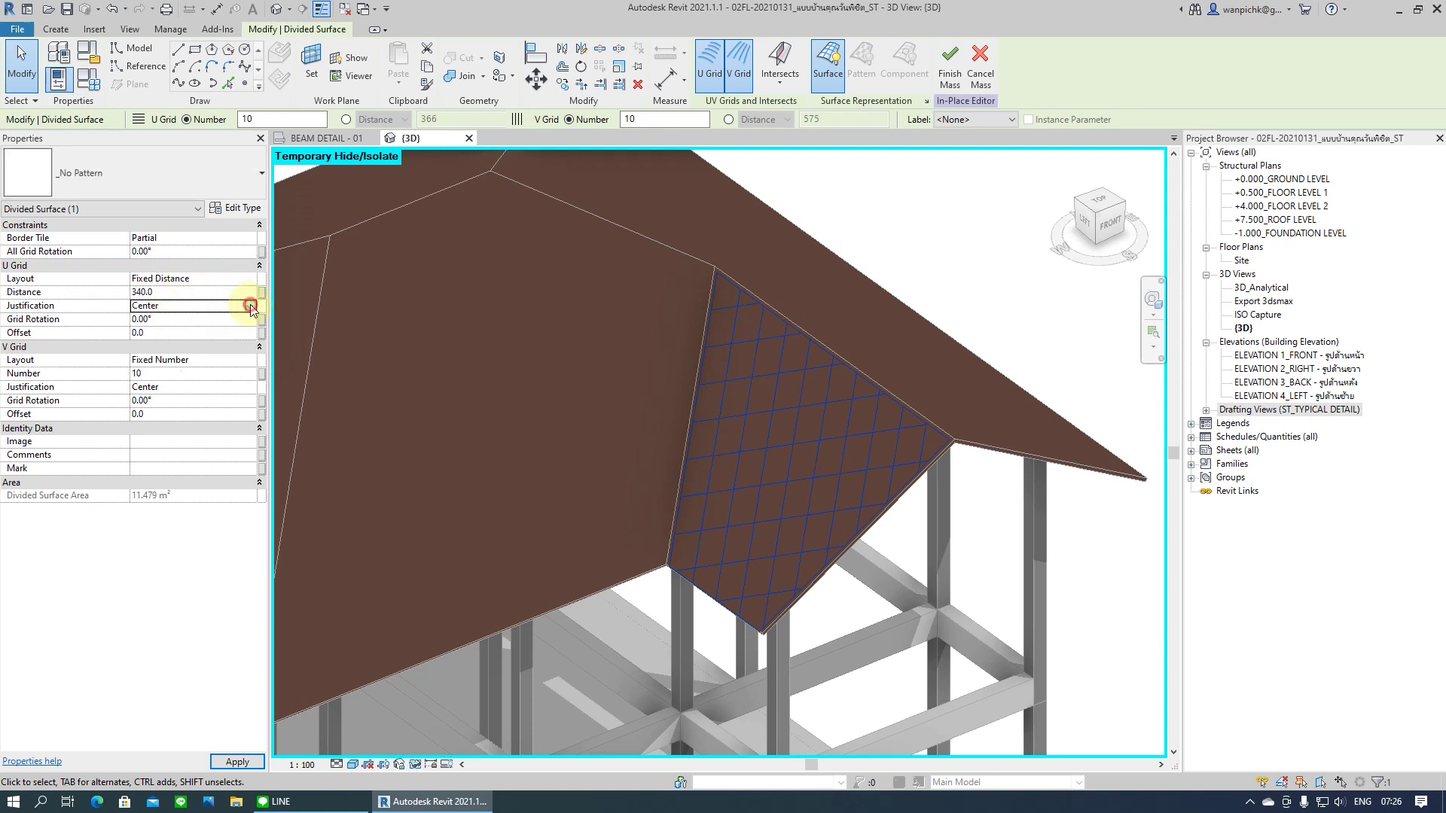
click(251, 307)
click(154, 318)
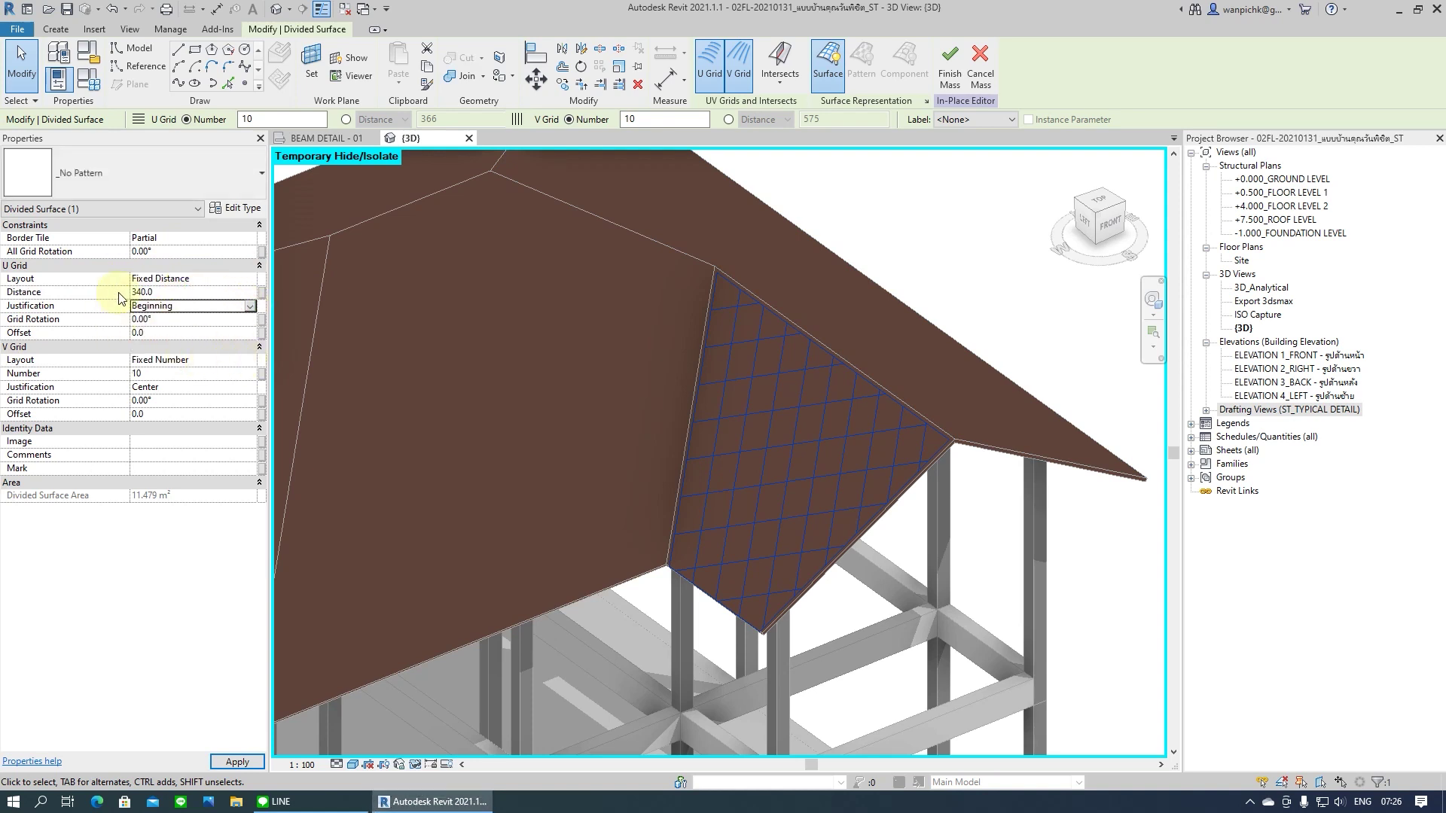
click(249, 361)
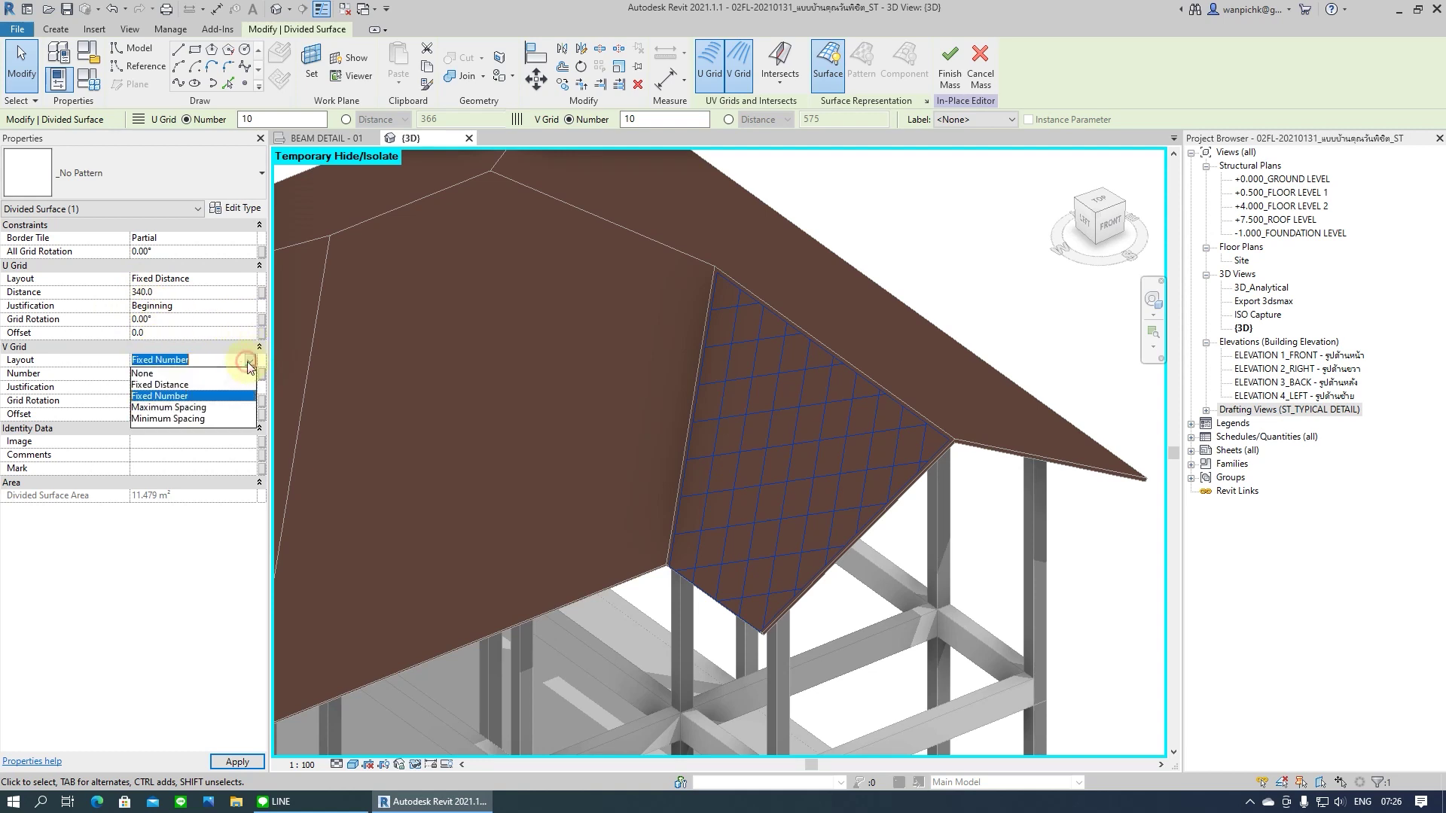
click(173, 386)
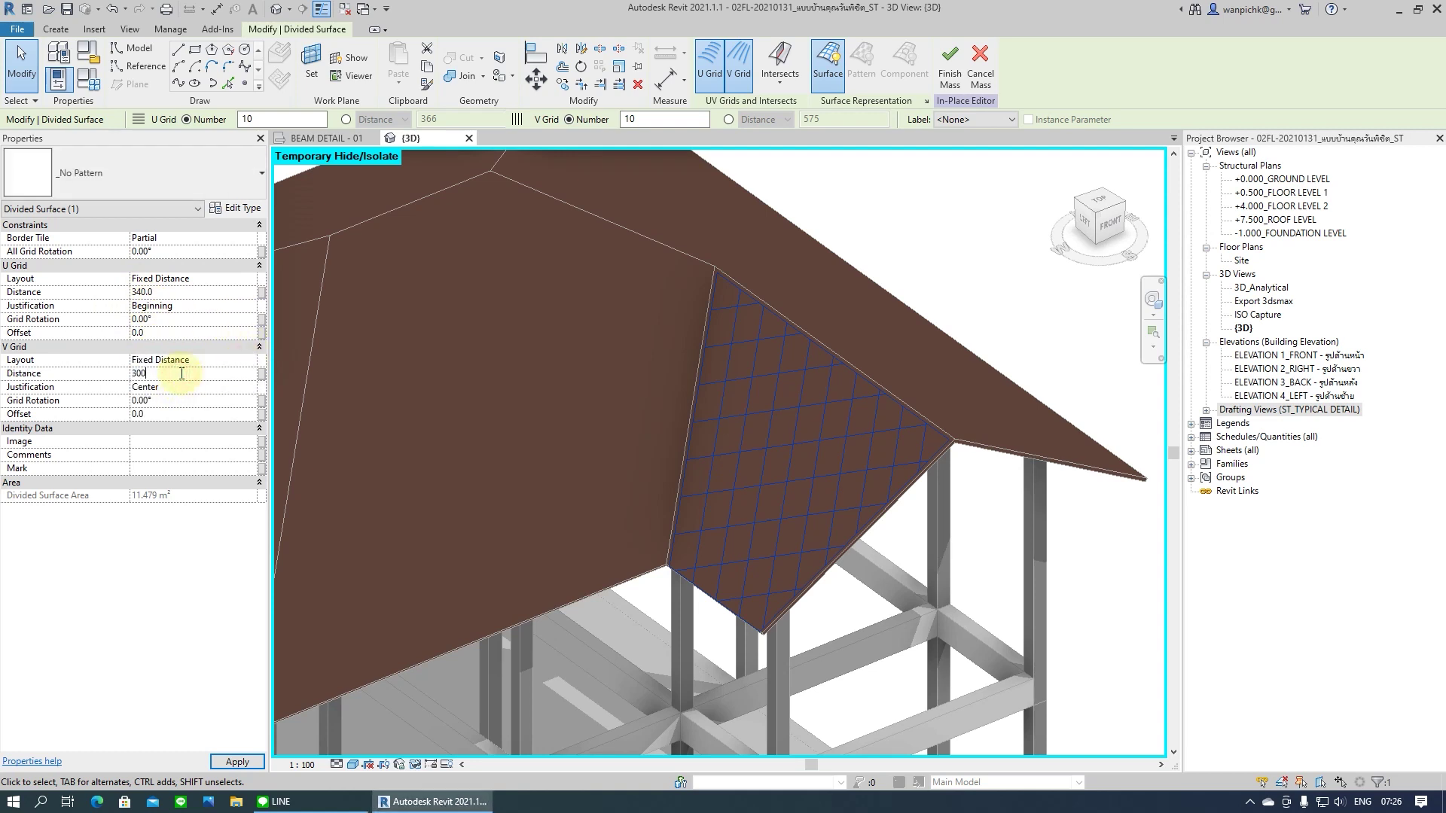
Set the grid rotation to 130.89° and justify the V grid from the End
scroll(843, 527, up, 2)
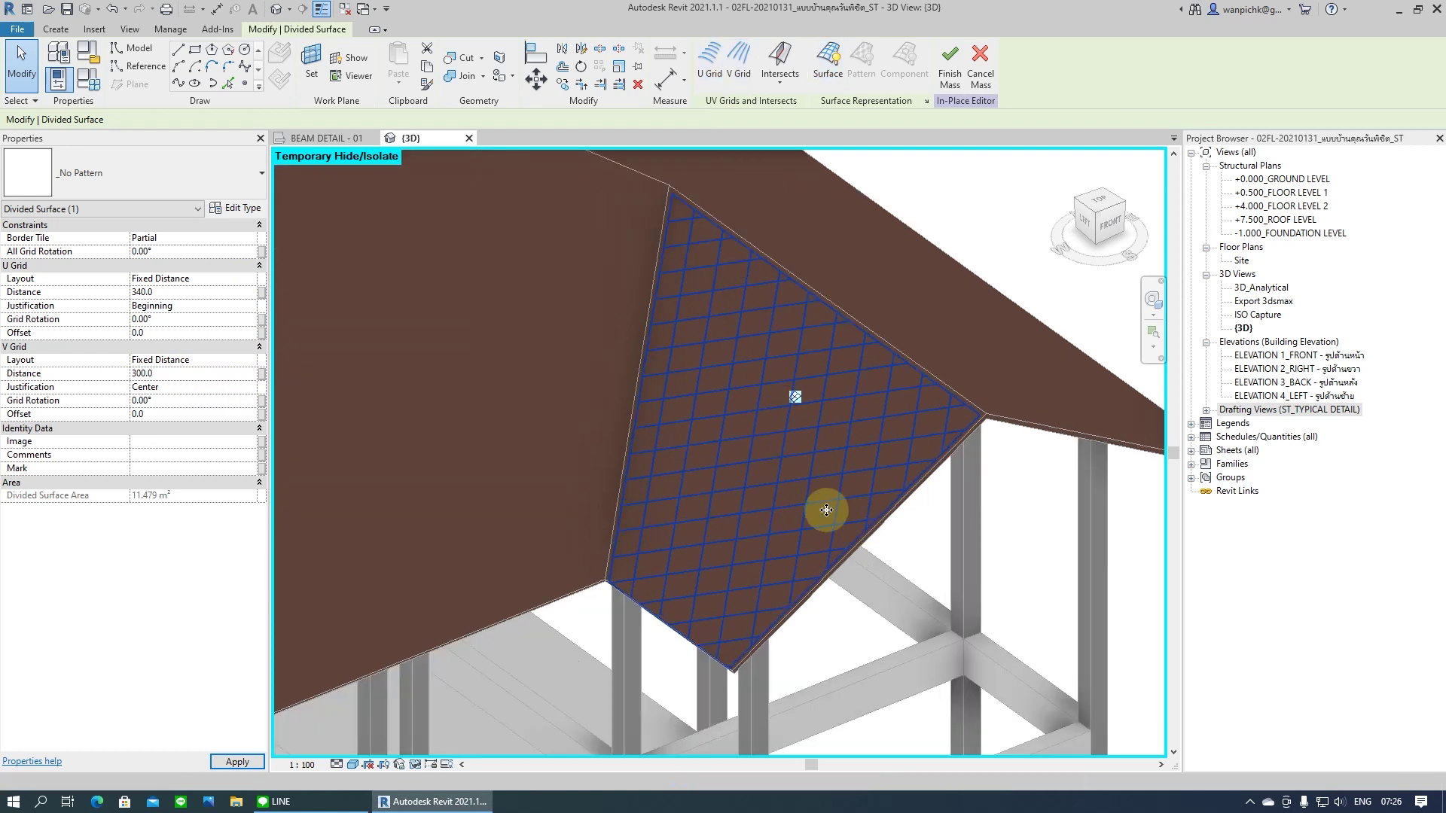
click(179, 252)
text(130.89)
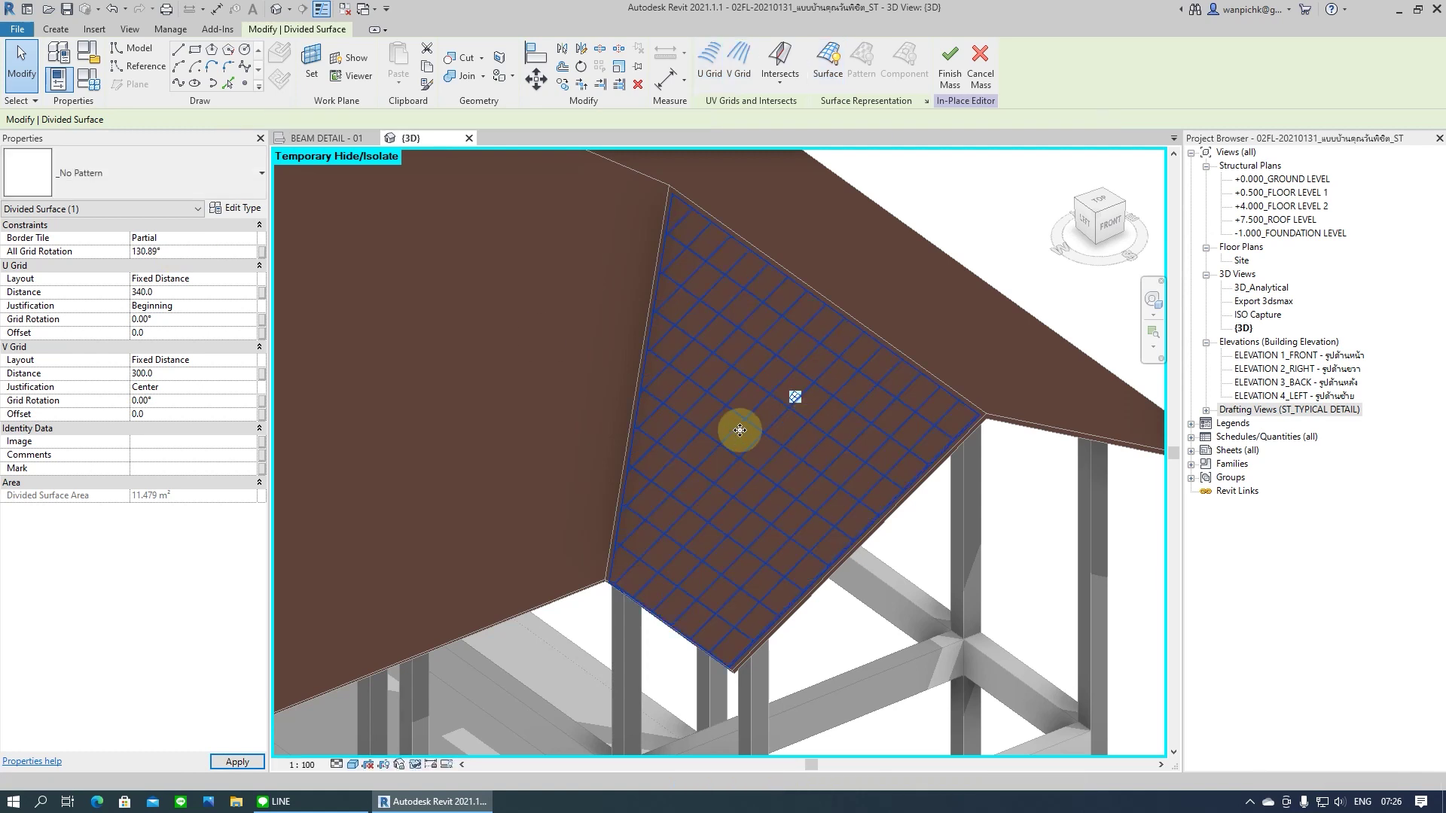
scroll(761, 563, up, 2)
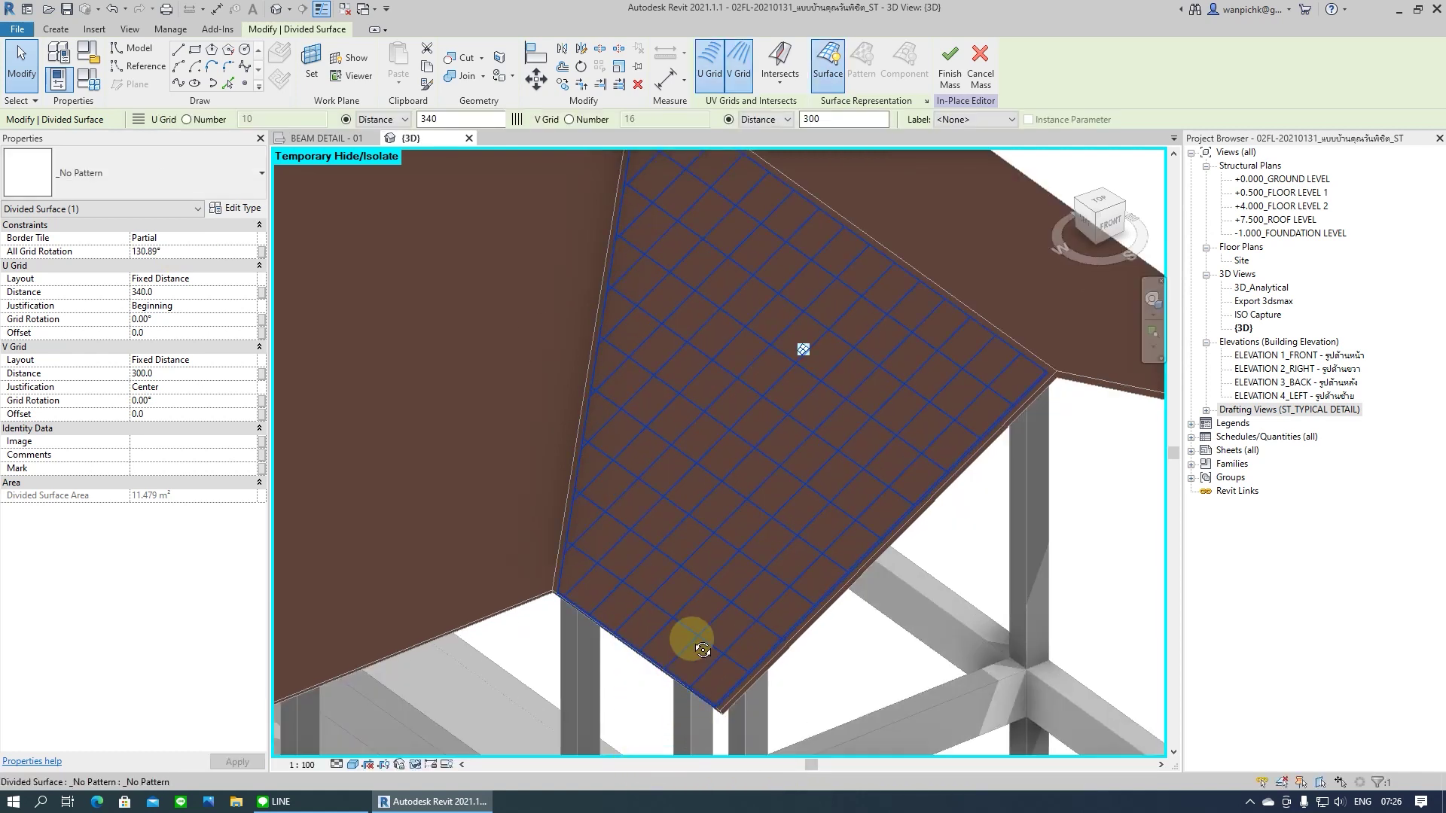
shift+middle_drag(703, 649, 871, 671)
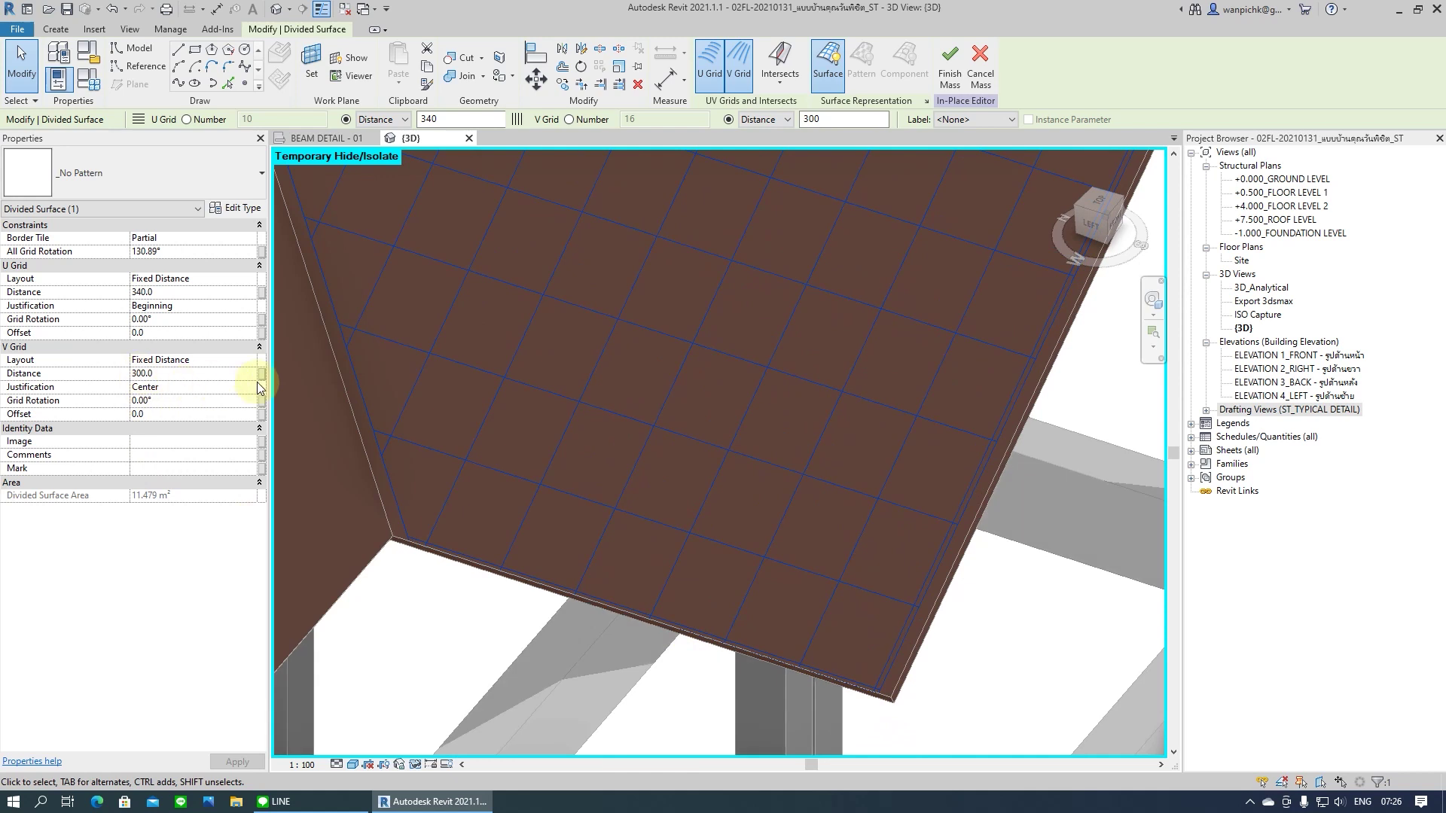
click(253, 387)
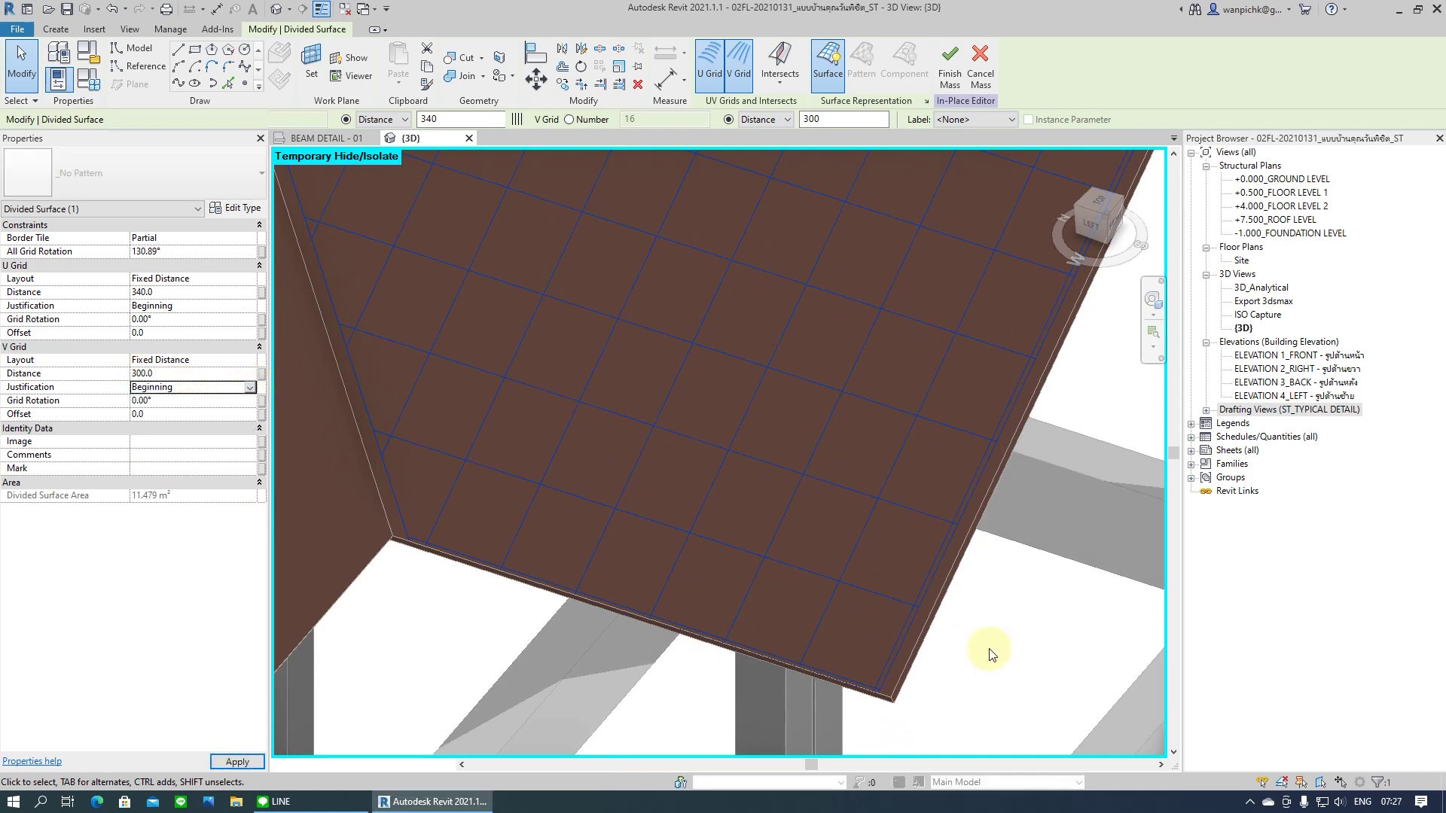
click(249, 387)
click(151, 423)
scroll(716, 555, down, 3)
scroll(703, 494, down, 2)
mouse_move(703, 494)
shift+middle_down()
mouse_move(984, 590)
mouse_move(646, 701)
mouse_move(574, 613)
mouse_move(752, 597)
shift+middle_up()
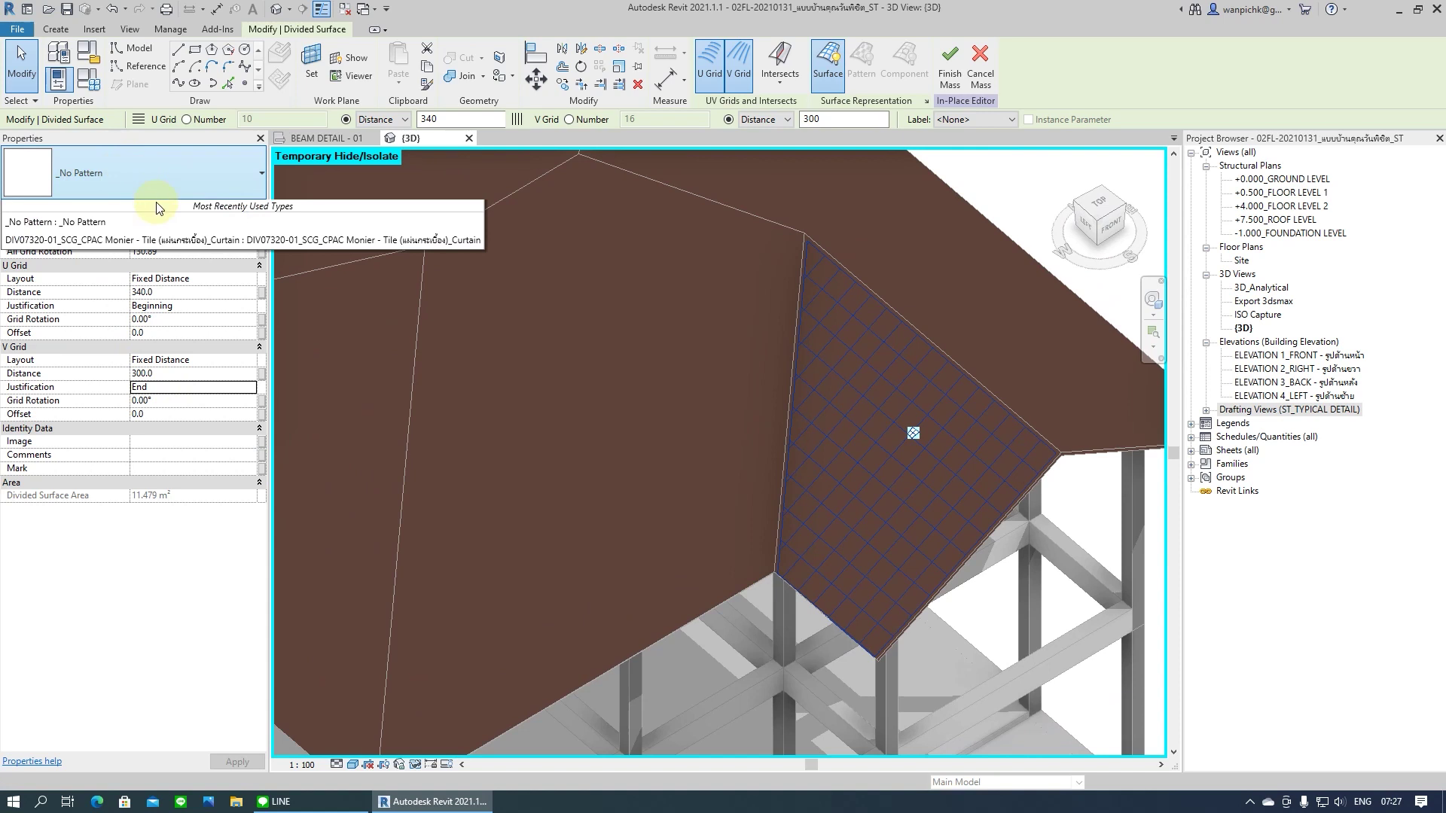
Apply the CPAC Monier tile pattern to the hip face with Component Flip on
click(181, 175)
click(102, 423)
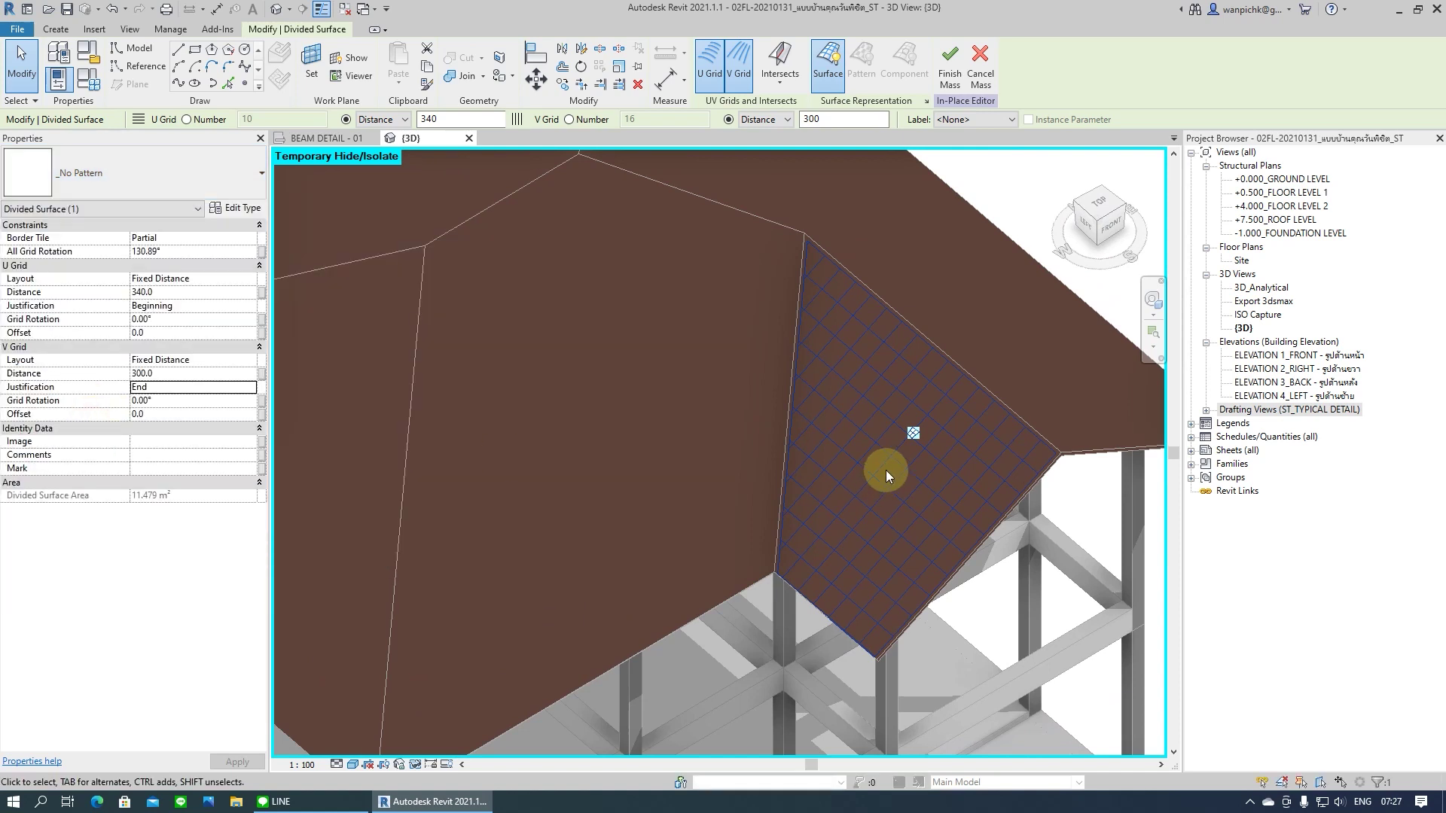
scroll(962, 529, up, 2)
mouse_move(962, 529)
shift+middle_down()
mouse_move(632, 455)
mouse_move(682, 314)
mouse_move(655, 452)
mouse_move(693, 476)
shift+middle_up()
click(137, 496)
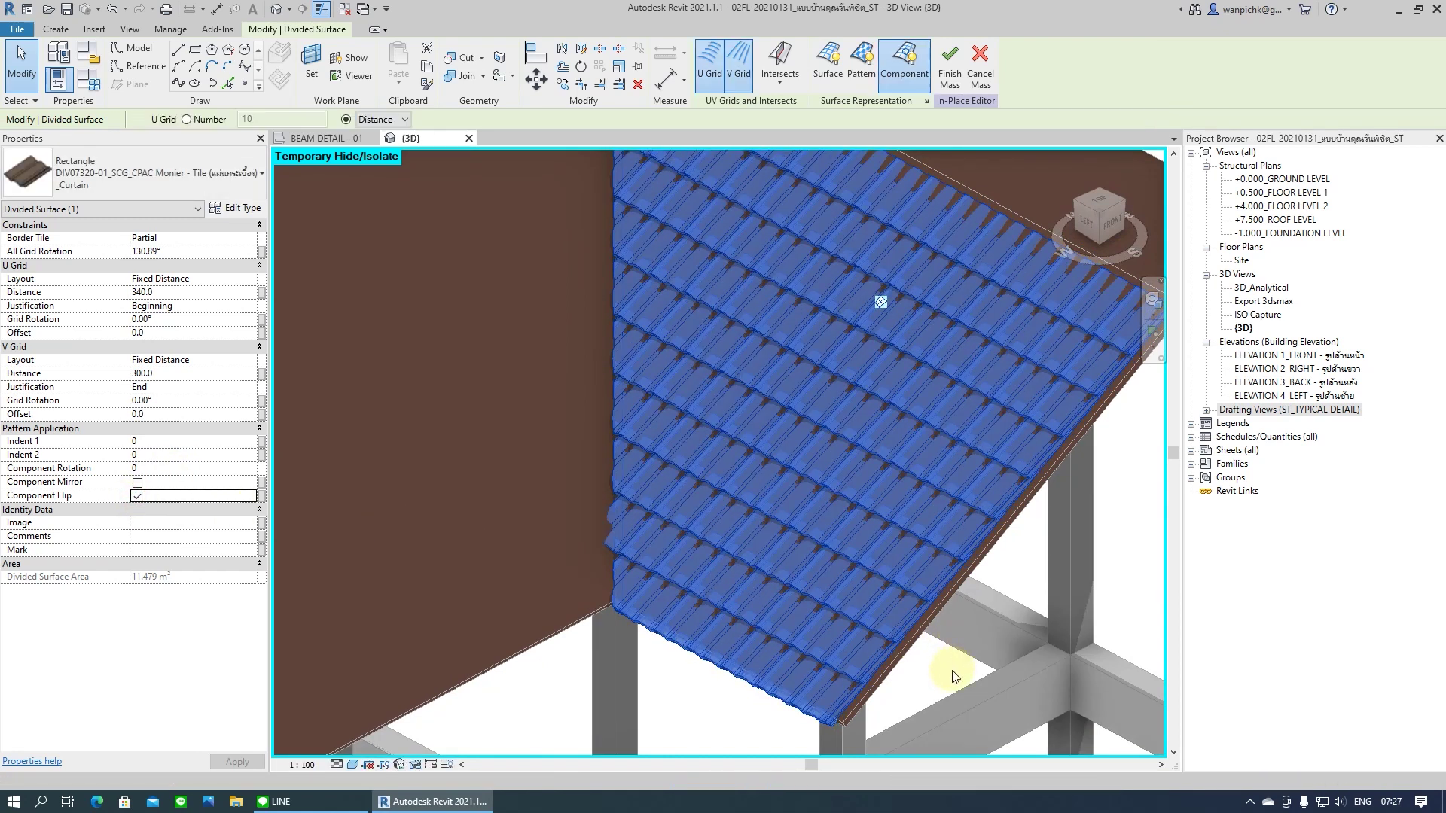
click(951, 667)
scroll(964, 602, down, 5)
shift+middle_drag(715, 566, 840, 507)
Set the tiled surface's V Grid Offset to 1.0
click(840, 508)
scroll(775, 595, up, 2)
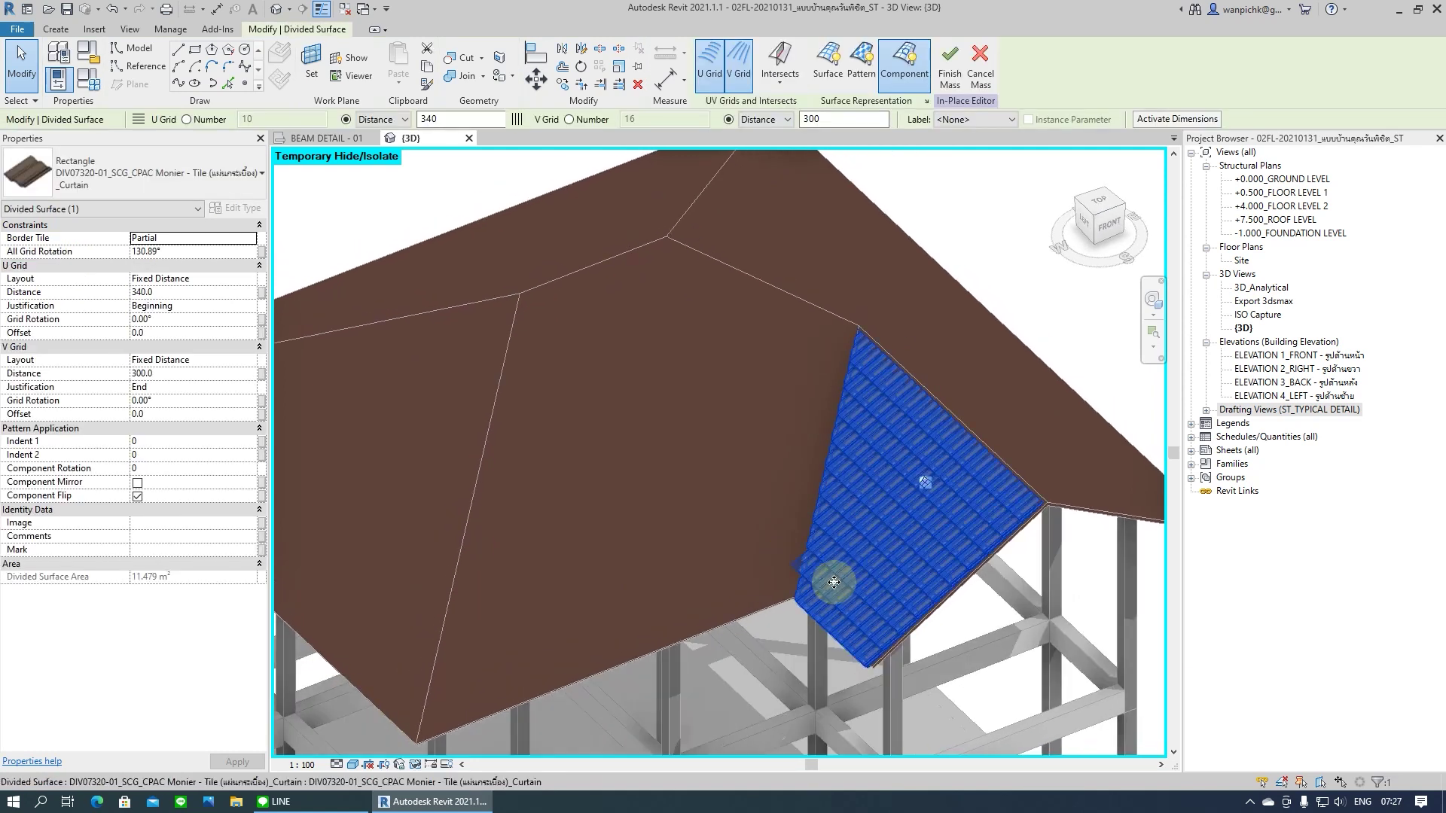
scroll(828, 579, up, 3)
scroll(783, 587, up, 2)
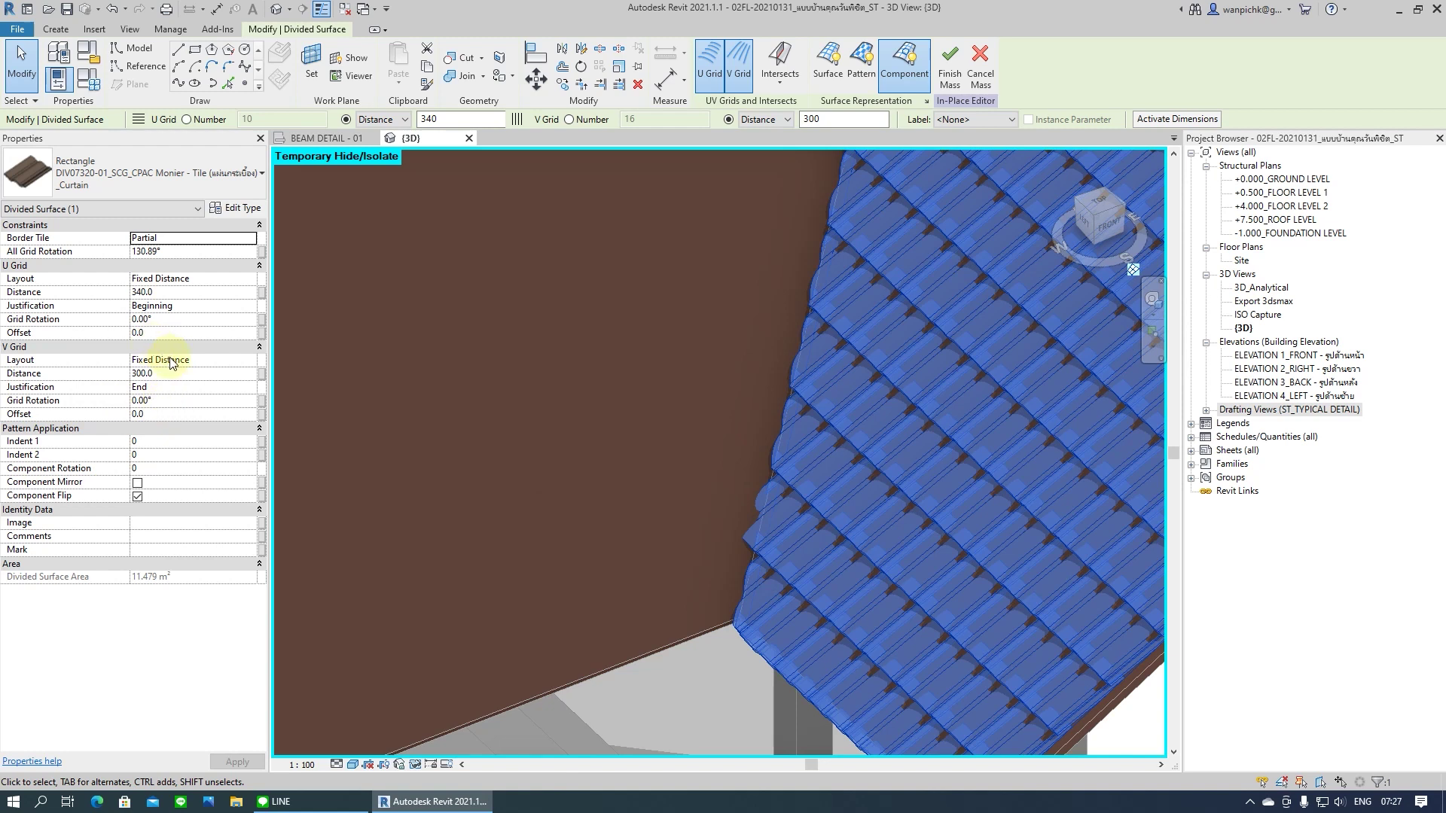
click(165, 414)
text(1)
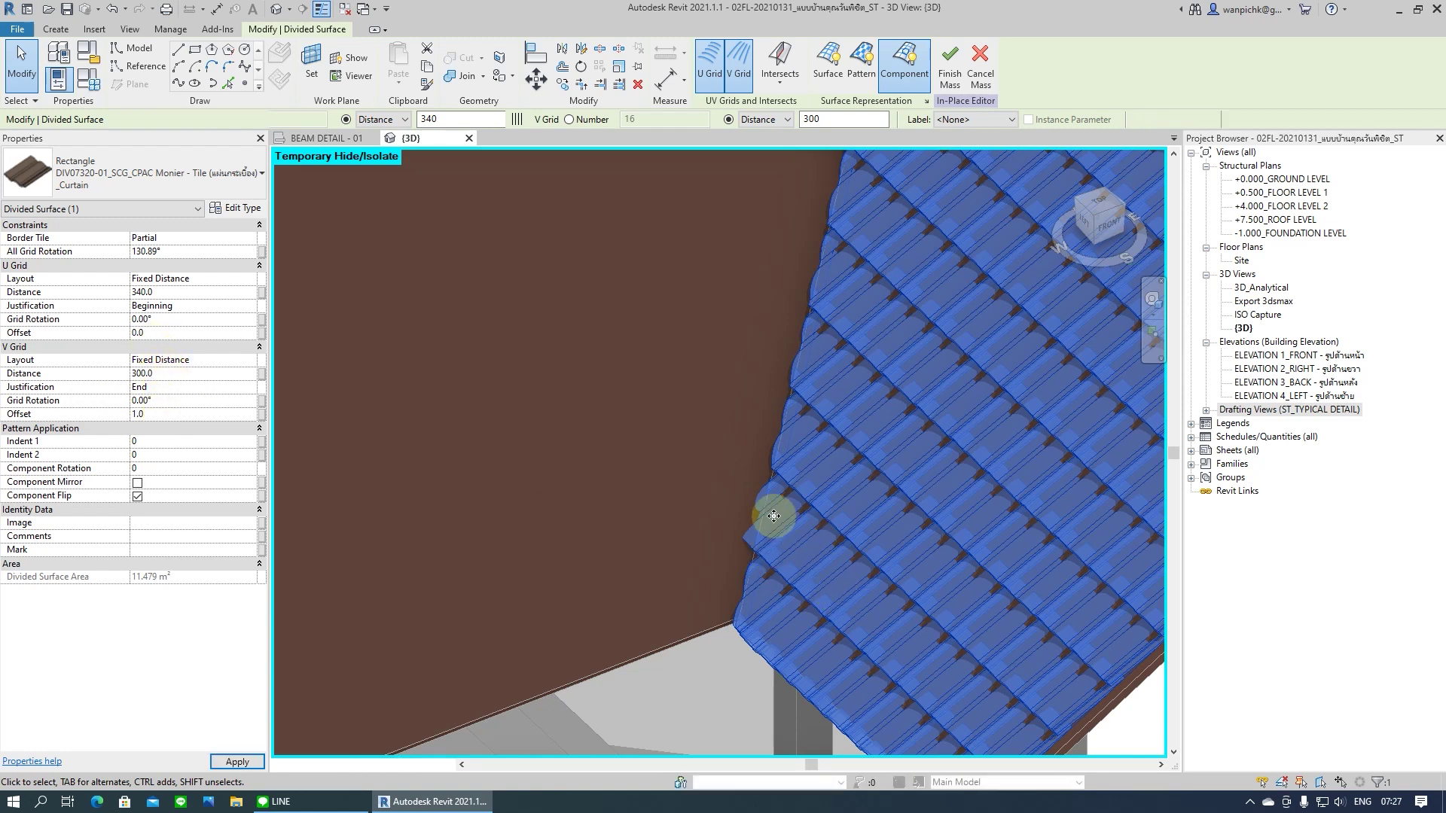
scroll(774, 575, down, 8)
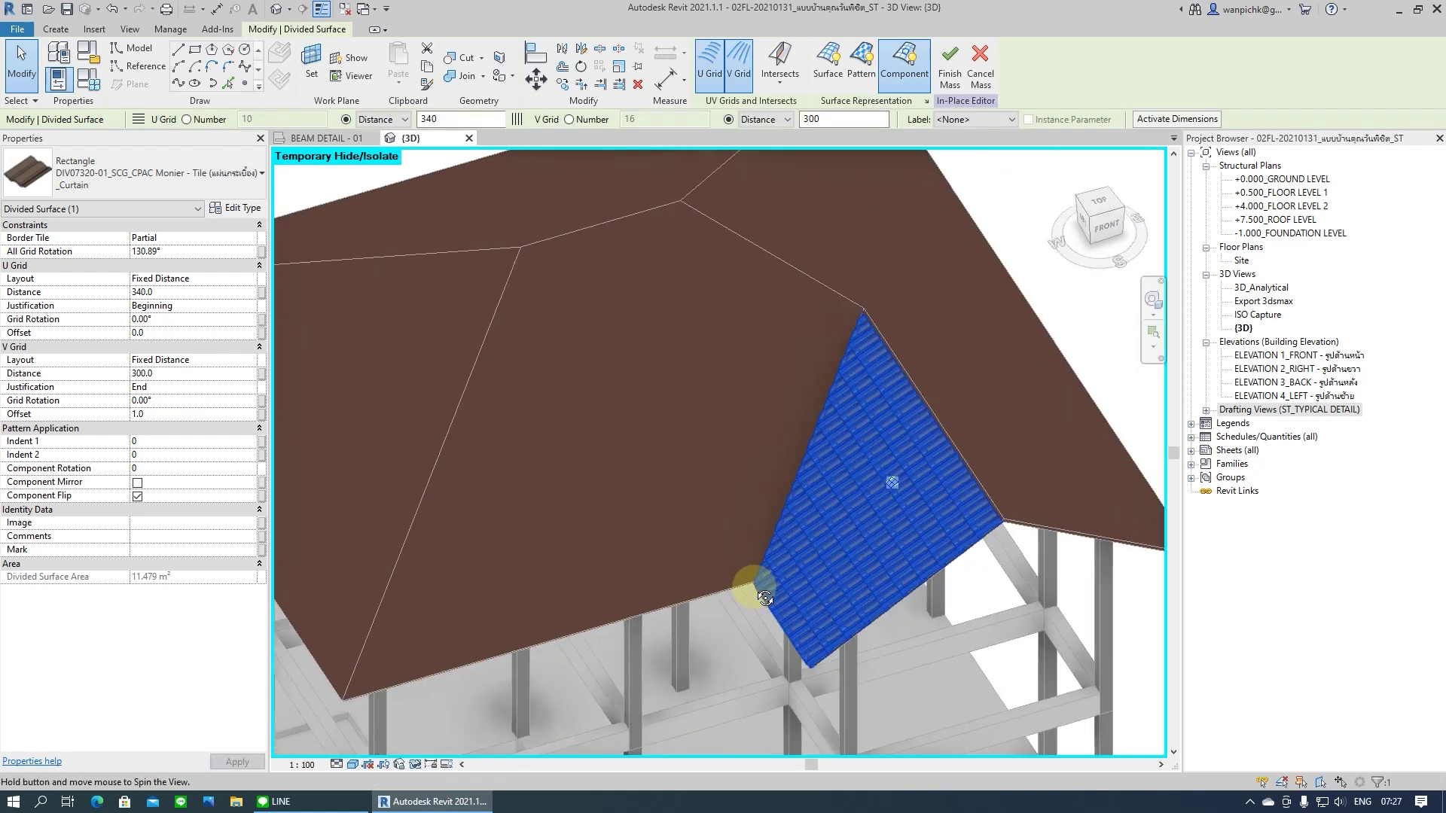
shift+middle_drag(765, 599, 768, 564)
Hide the tiled hip face and pick the next roof face's hip edge as a mass line
key(h)
key(h)
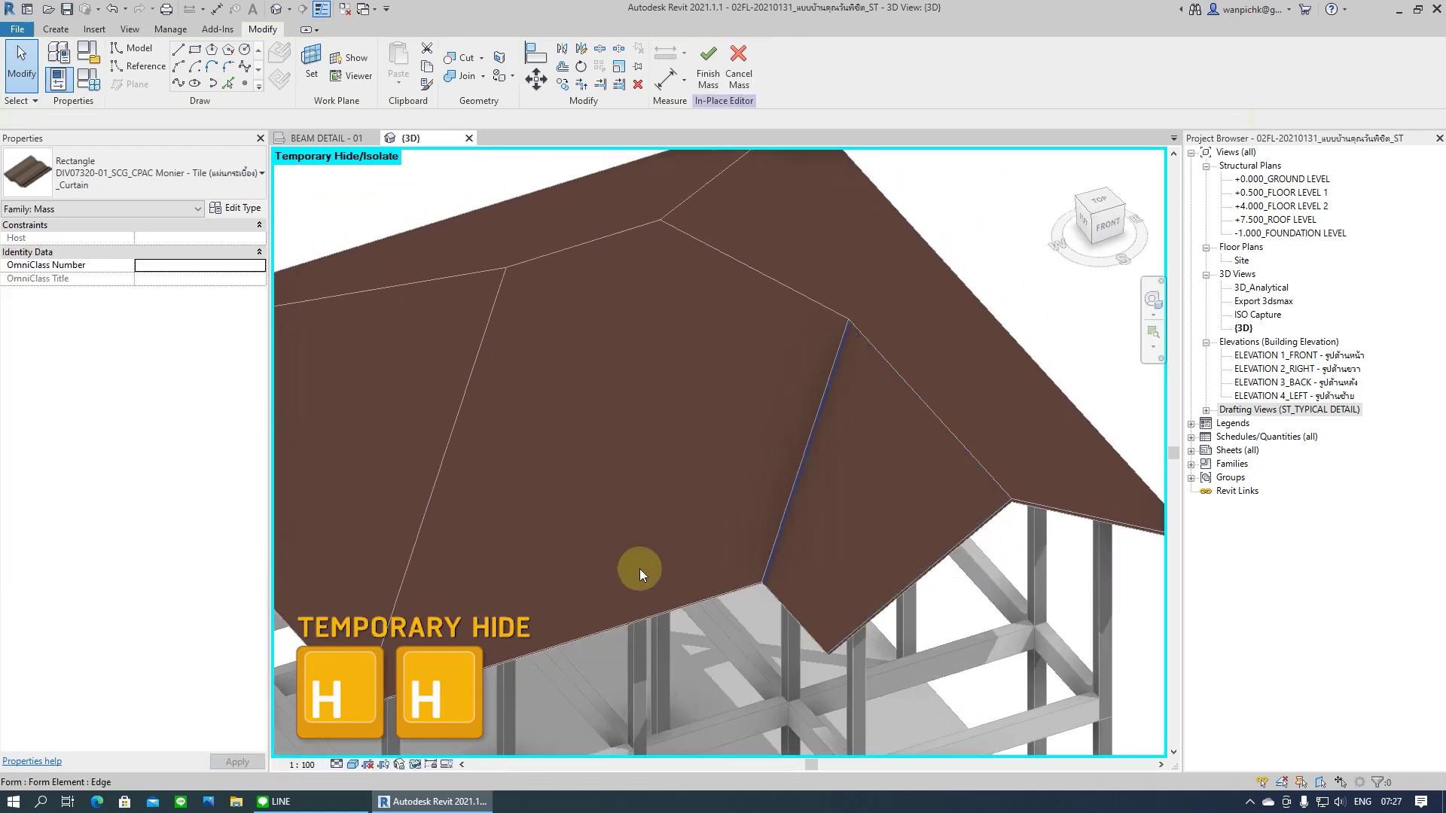
shift+middle_drag(645, 571, 816, 613)
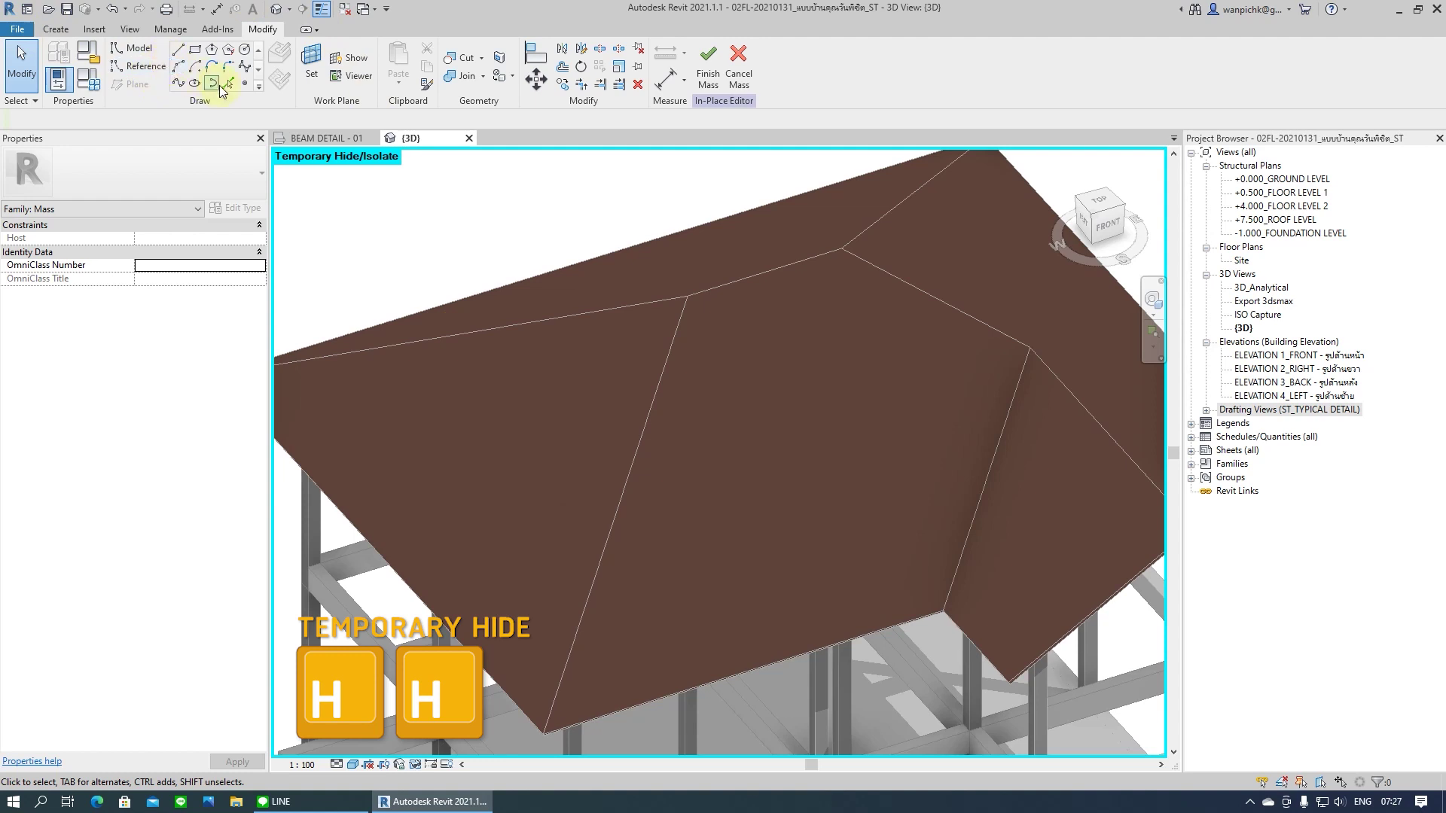
click(229, 84)
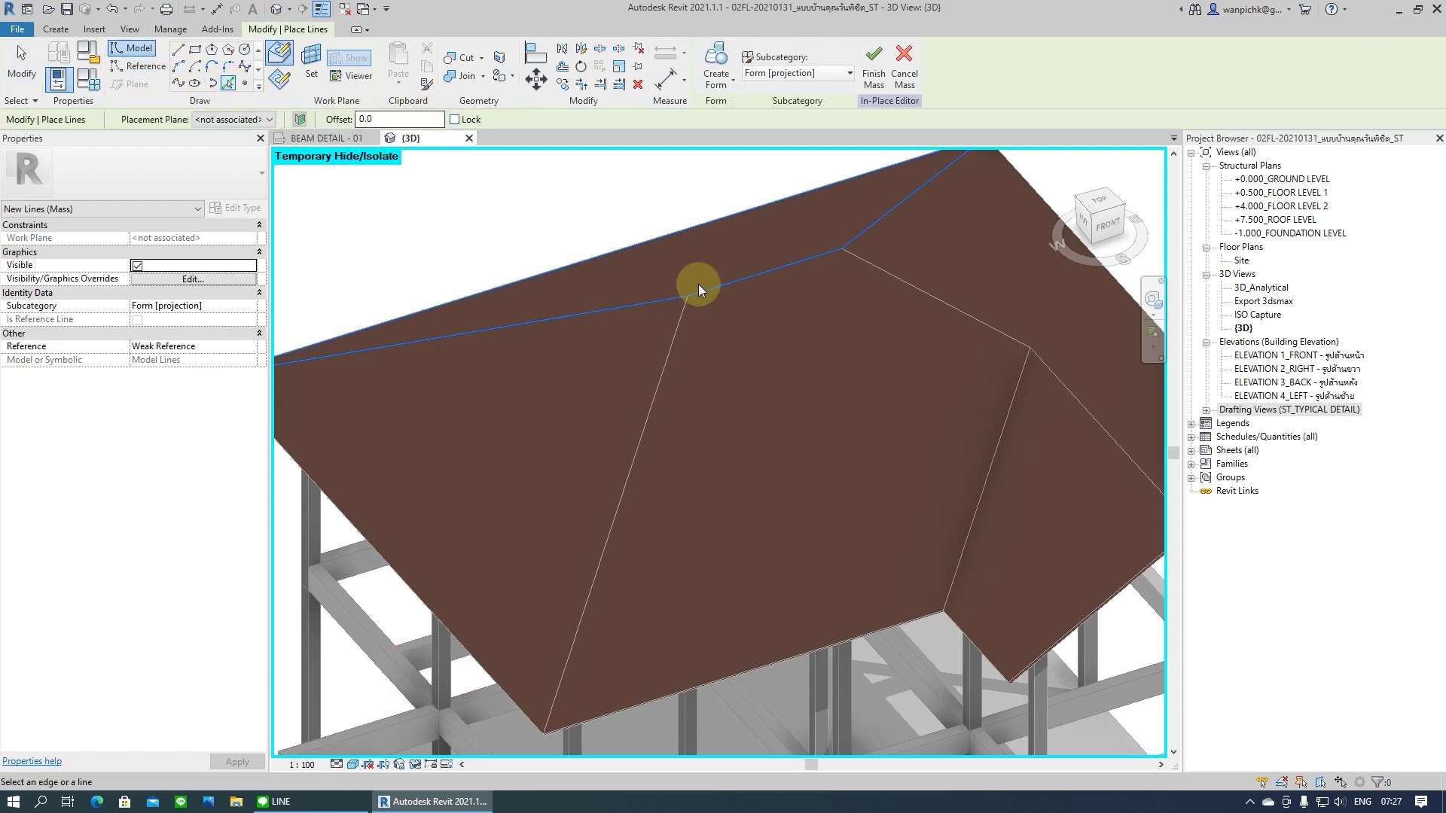
scroll(543, 672, up, 3)
click(543, 672)
scroll(652, 708, down, 5)
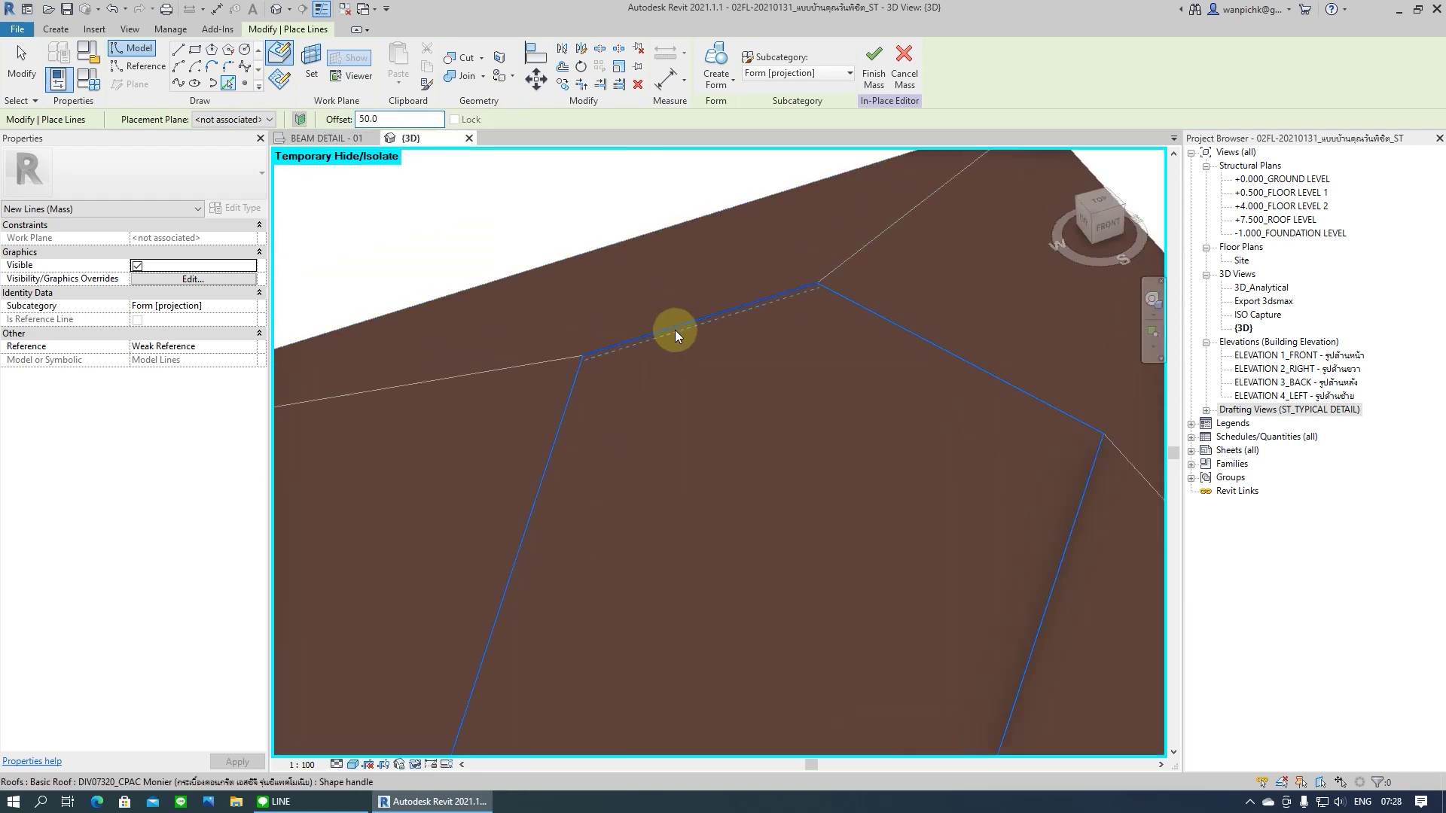
scroll(539, 229, down, 3)
scroll(774, 198, up, 5)
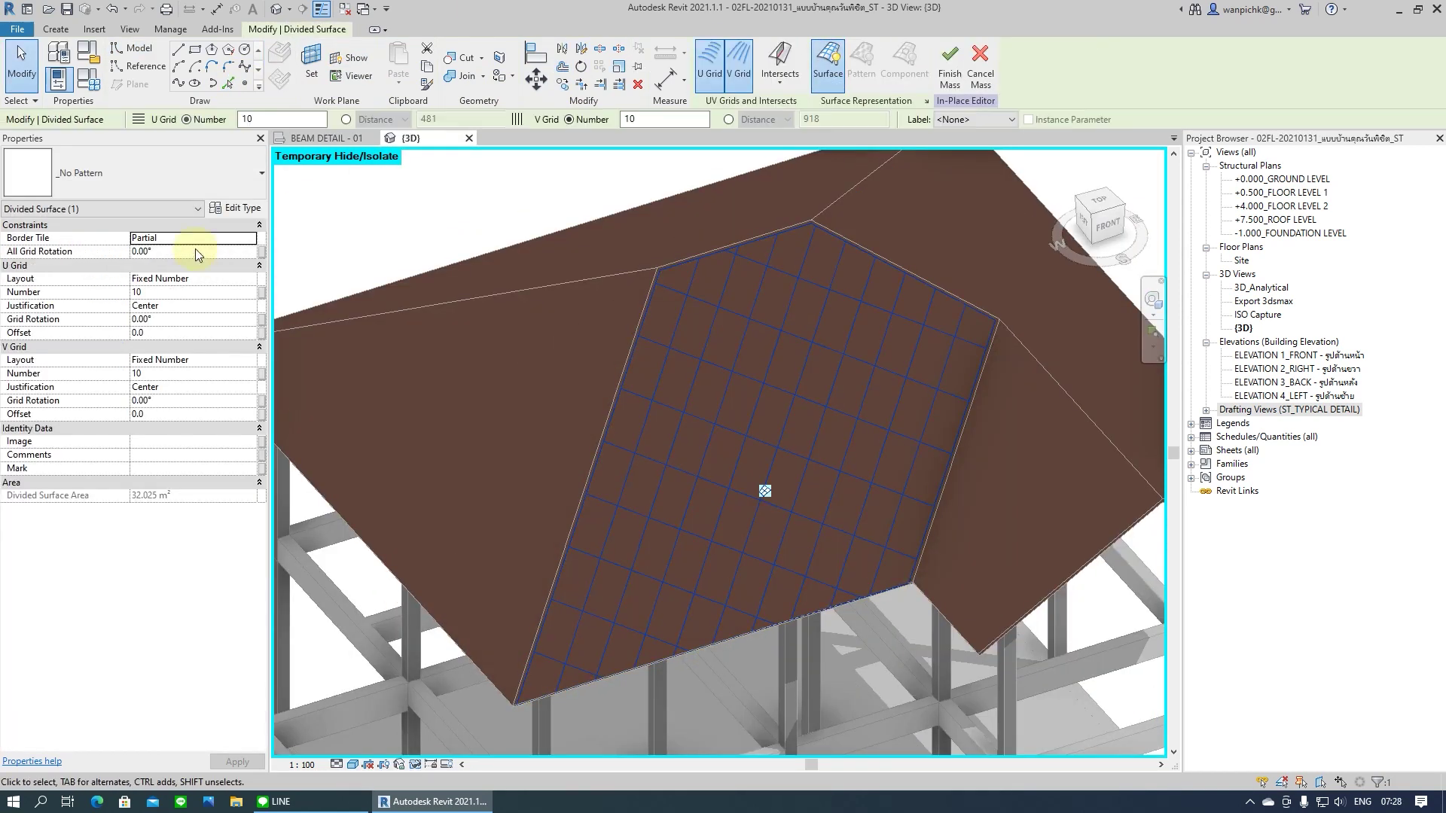
Set the third face's tile grid rotation to 49.11° and deselect the surface
click(177, 251)
text(13)
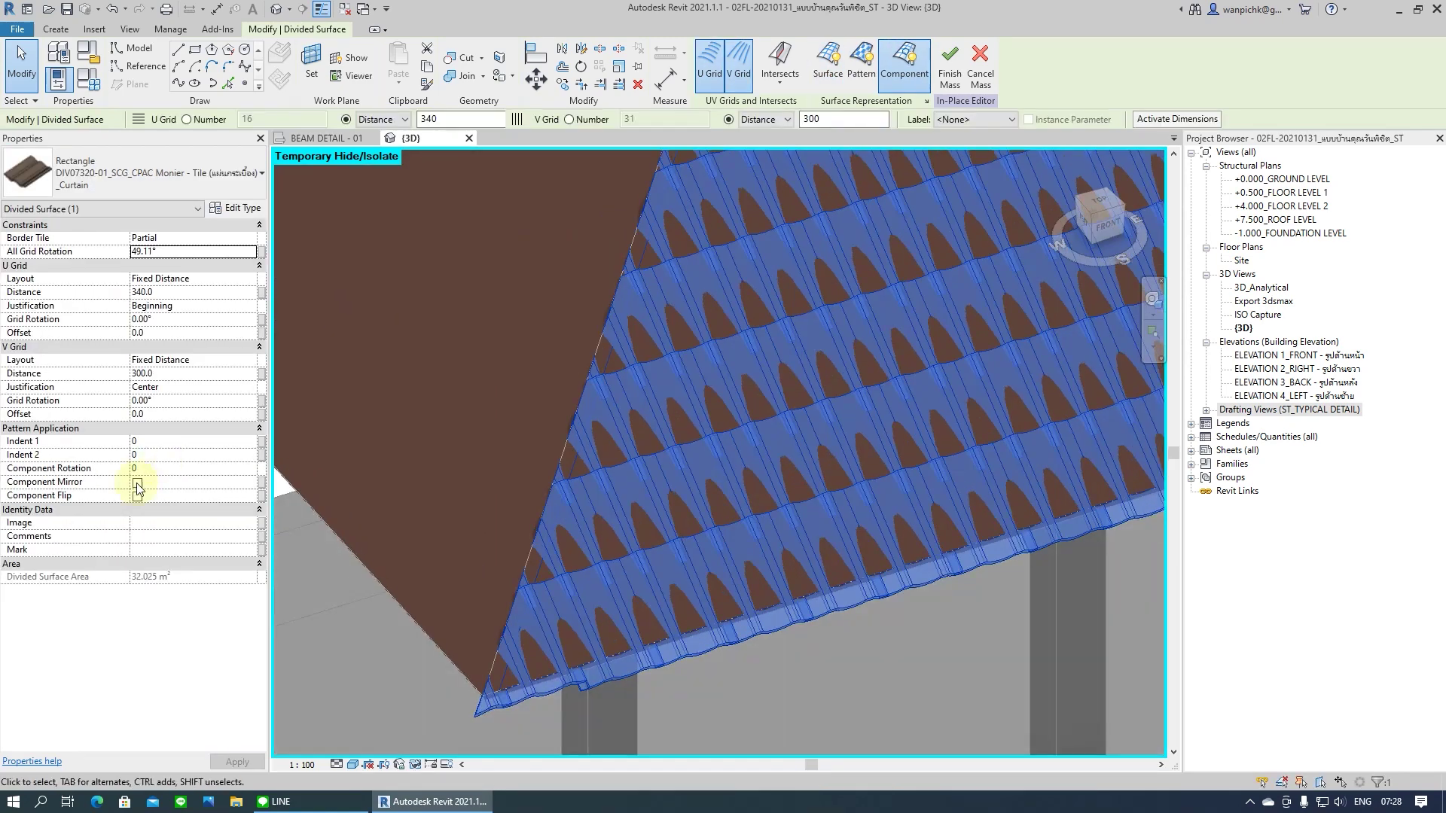
scroll(753, 630, down, 3)
scroll(823, 591, down, 3)
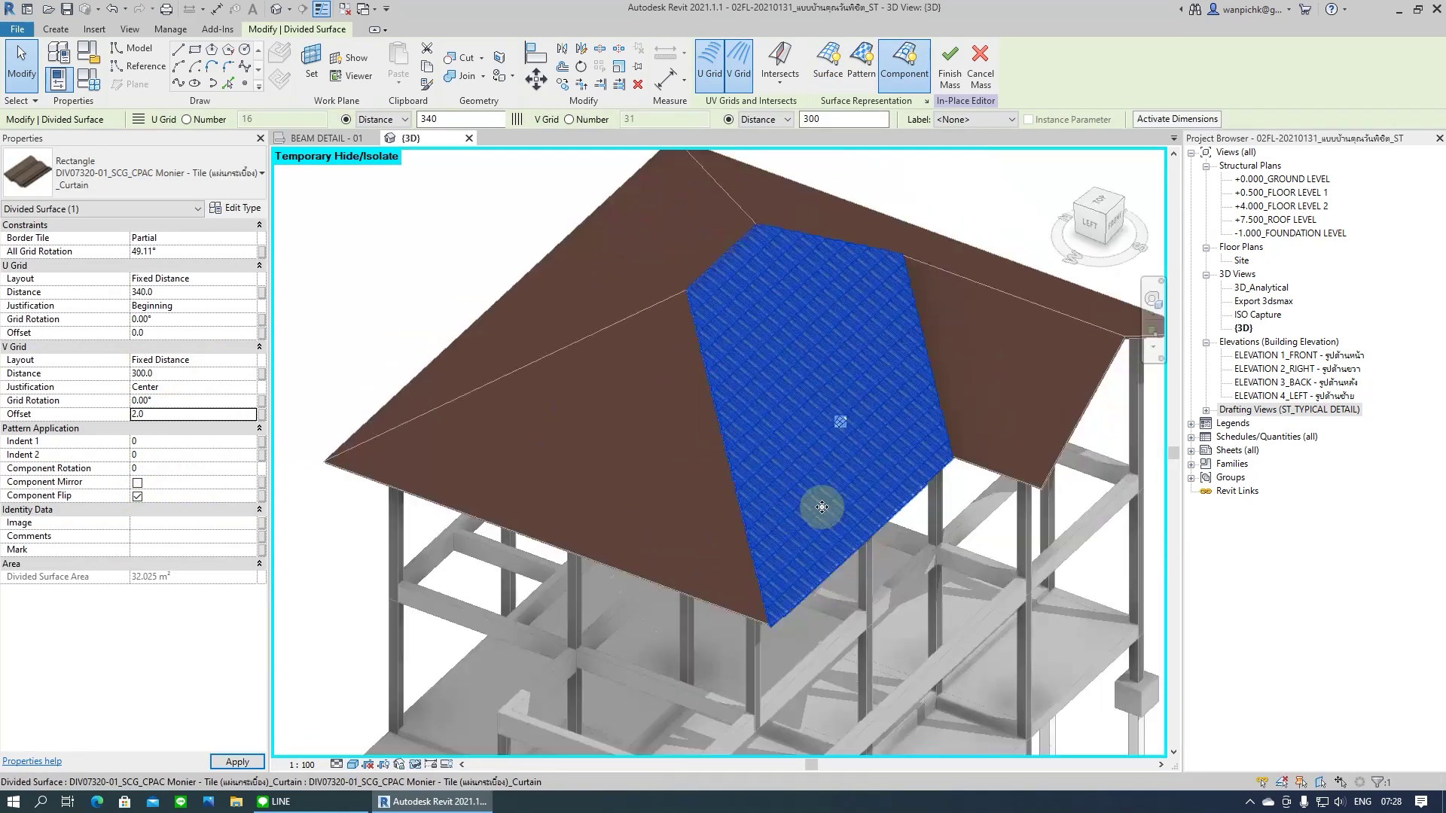
key(Escape)
click(241, 85)
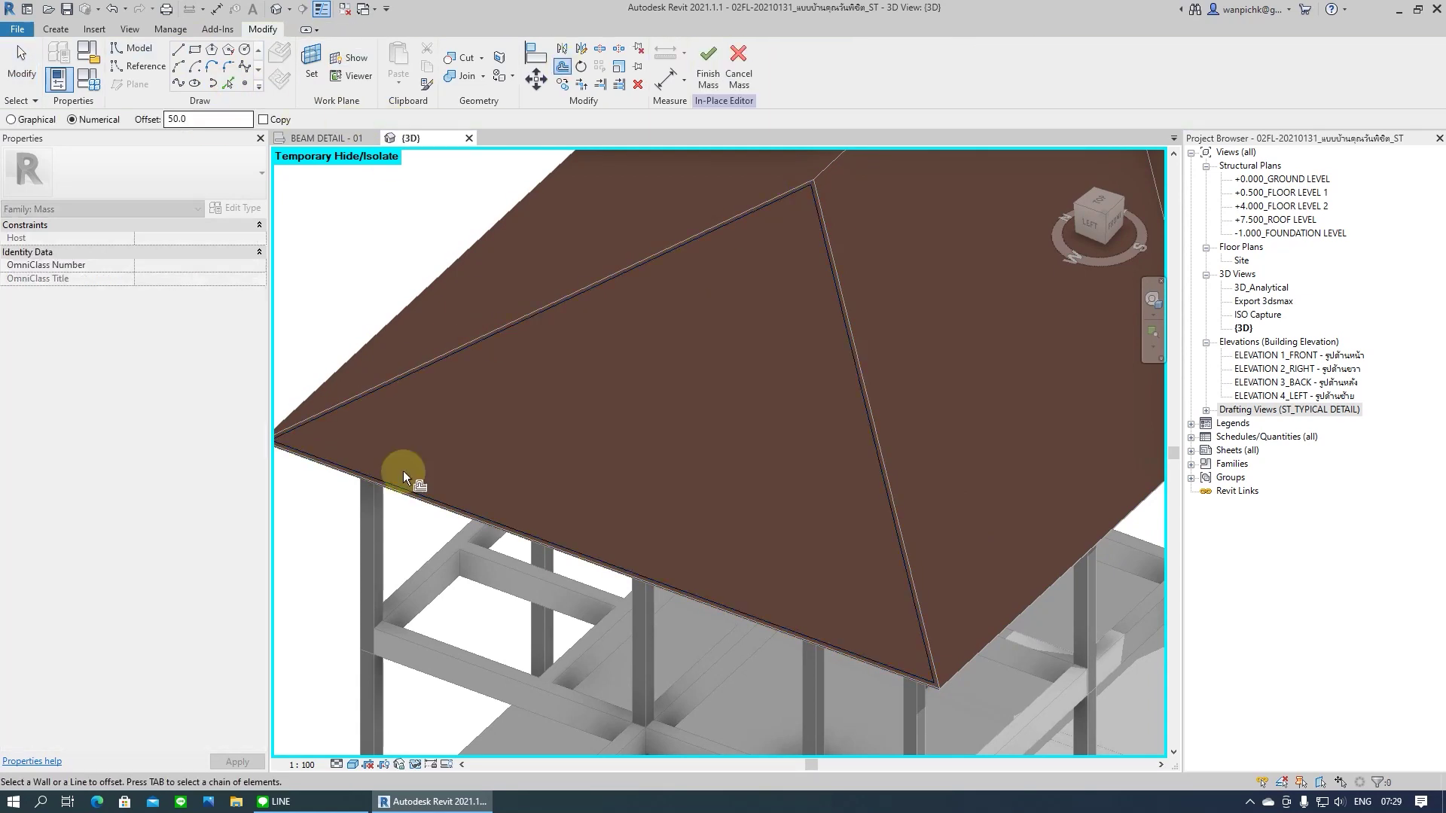
Divide the triangular hip face into a Fixed Distance grid, U justified End, with Monier tiles
click(403, 474)
key(Escape)
click(248, 360)
click(215, 382)
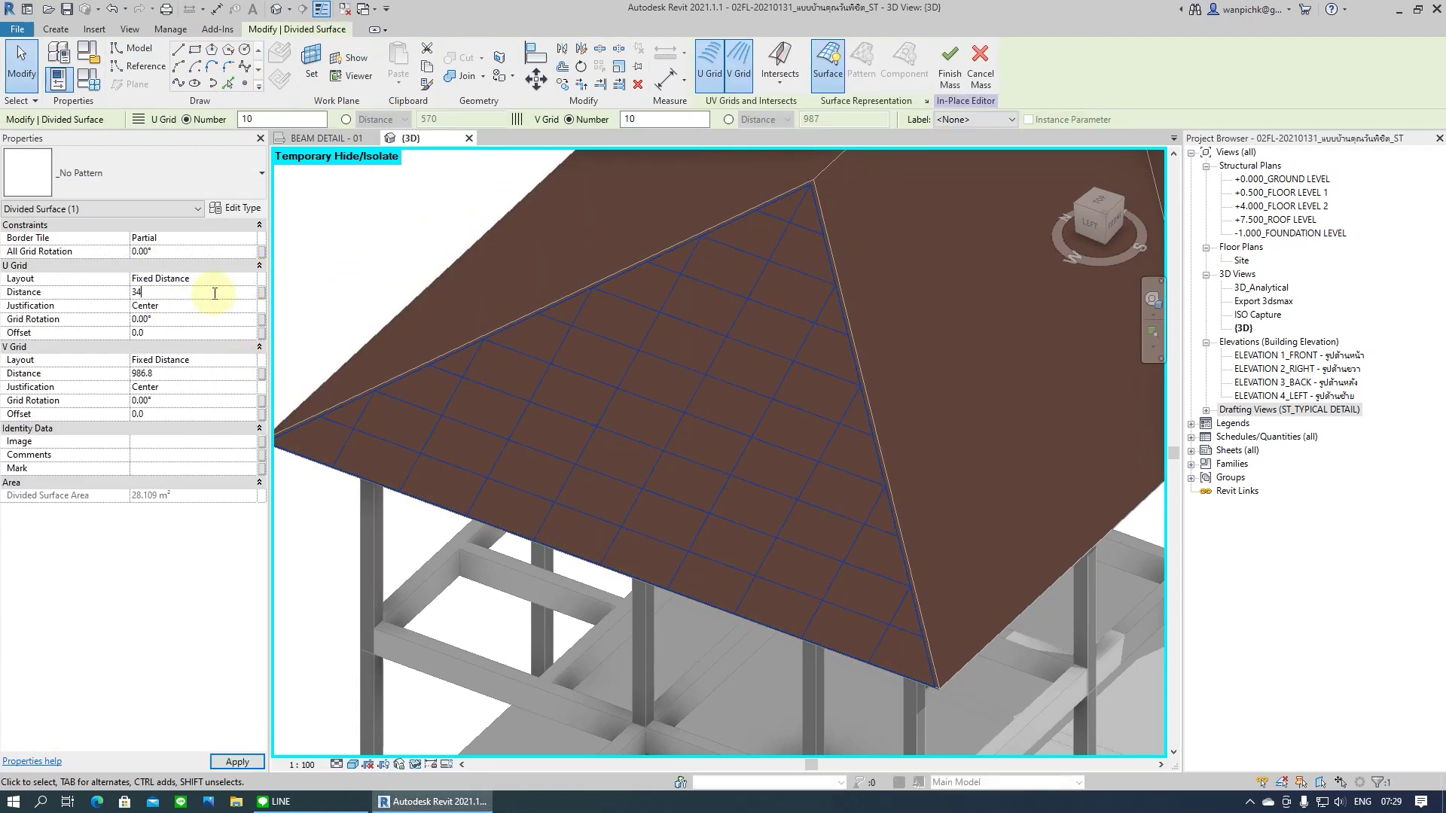
text(0.0)
click(249, 305)
click(179, 332)
click(622, 387)
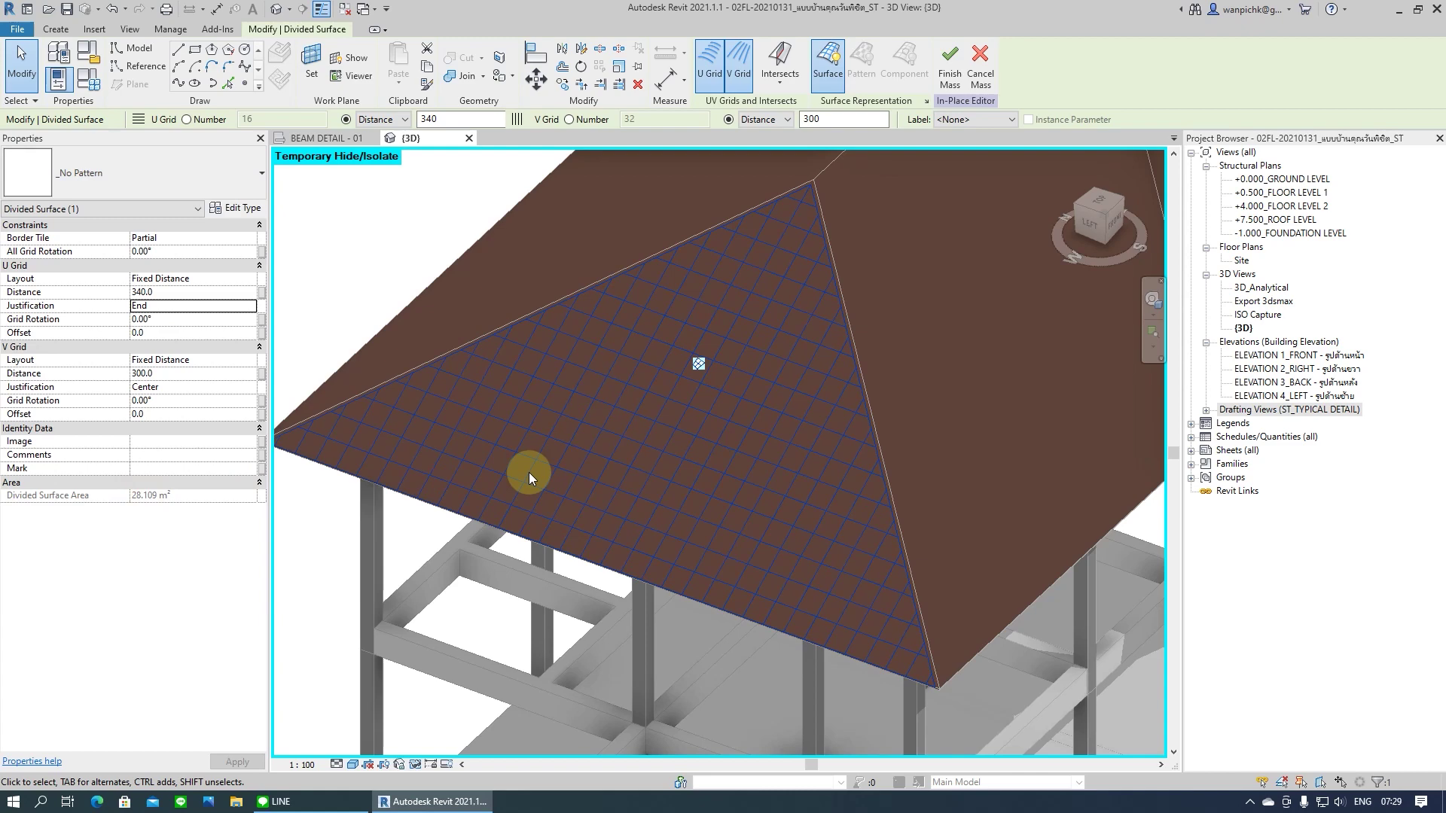
shift+middle_drag(735, 543, 572, 527)
Rotate the tile grid to 180°, then temporarily hide the finished face
click(193, 251)
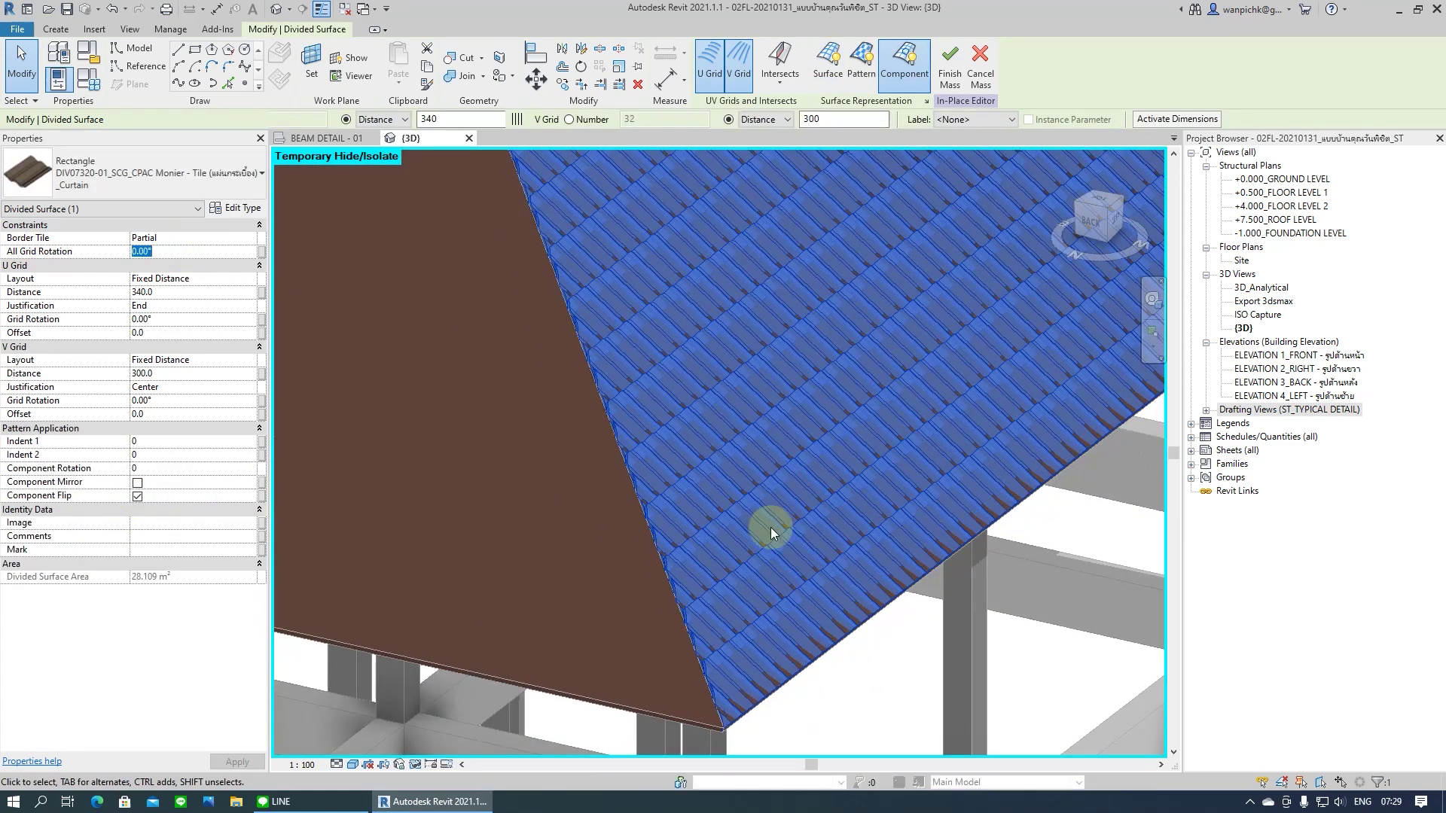
scroll(668, 645, down, 2)
mouse_move(865, 578)
shift+middle_down()
mouse_move(753, 568)
mouse_move(1000, 456)
mouse_move(614, 607)
mouse_move(734, 487)
shift+middle_up()
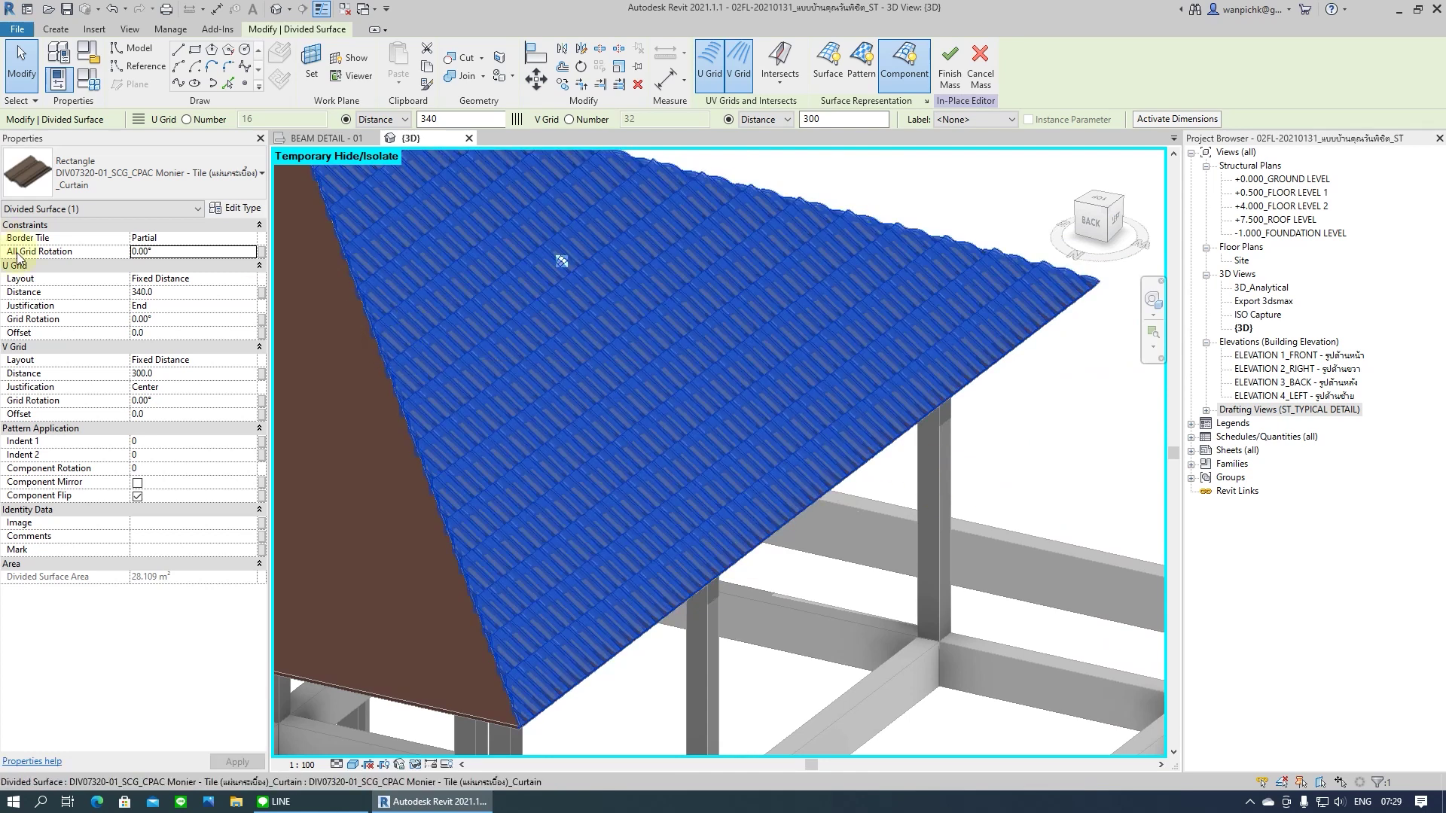
click(188, 252)
text(180)
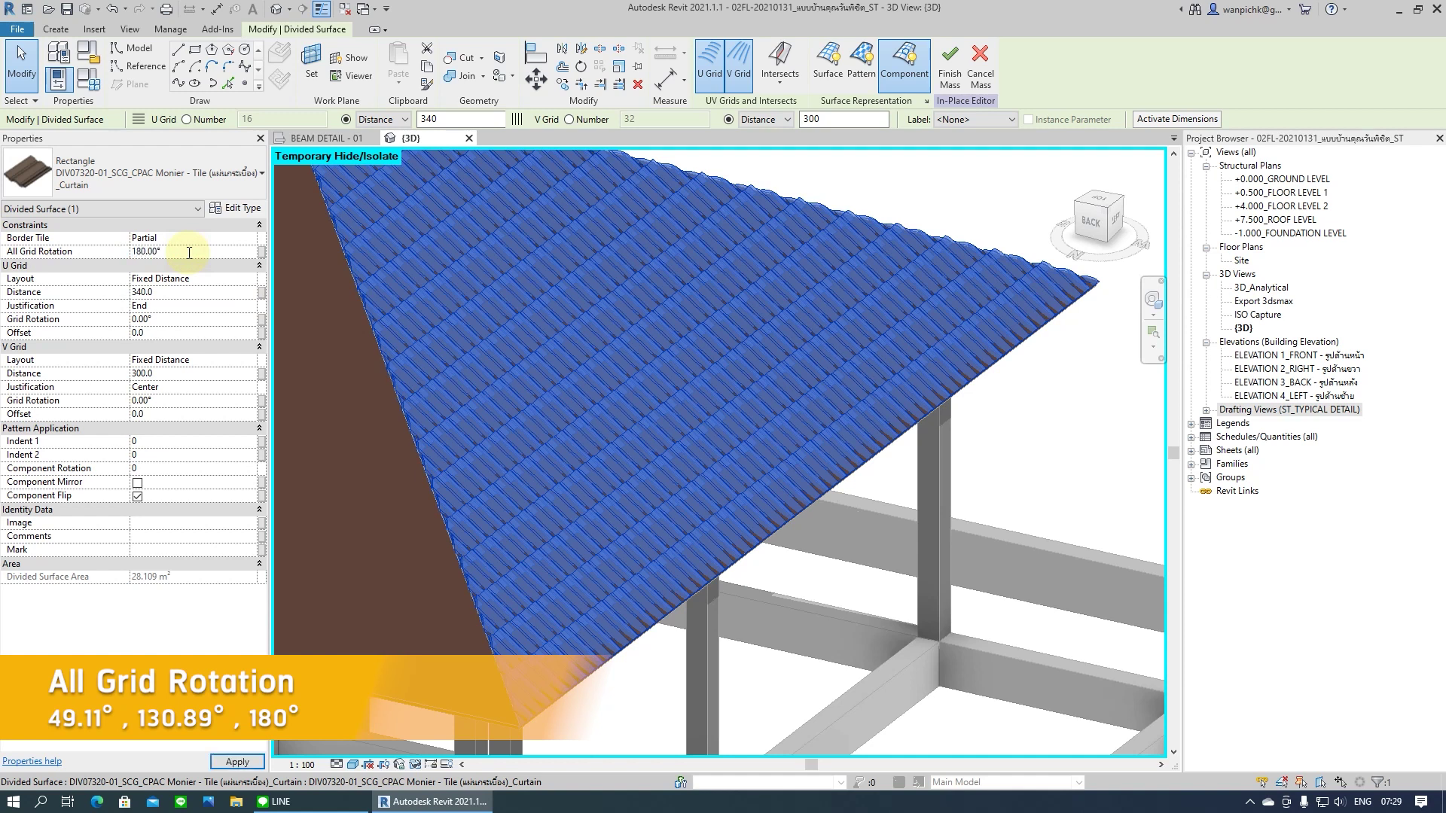
mouse_move(765, 371)
shift+middle_down()
mouse_move(757, 600)
mouse_move(672, 533)
shift+middle_up()
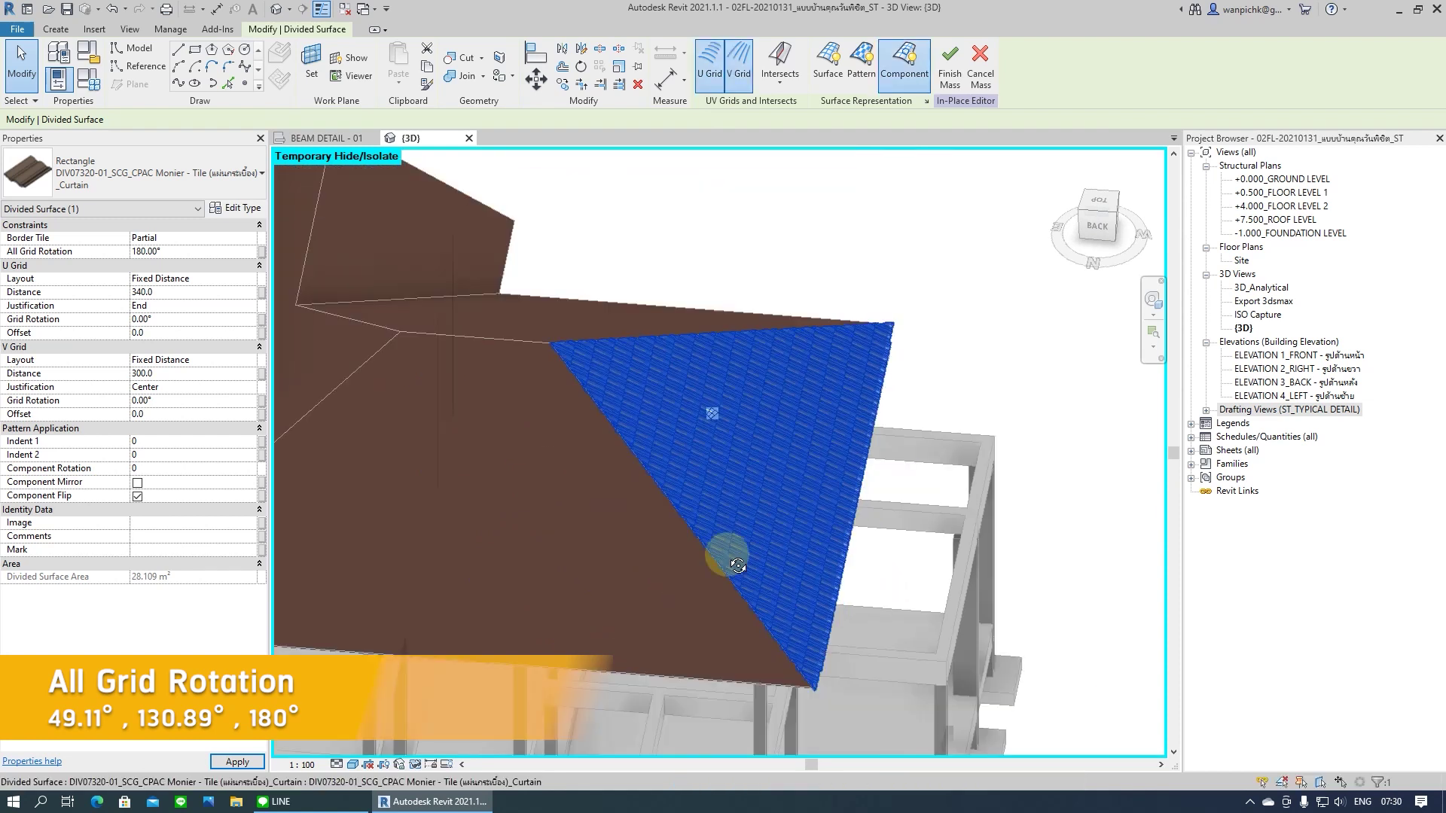
scroll(639, 519, up, 2)
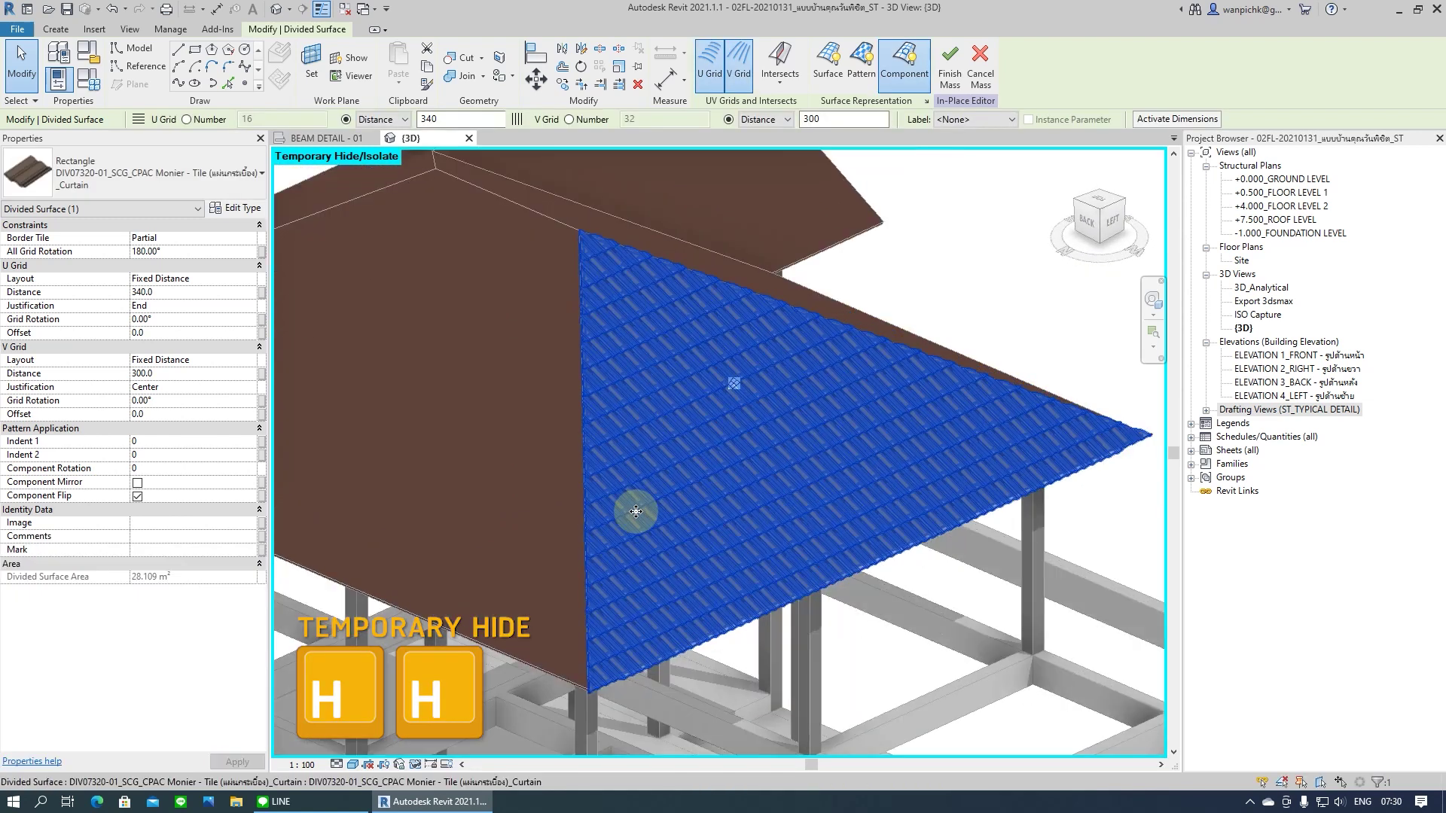
key(h)
key(h)
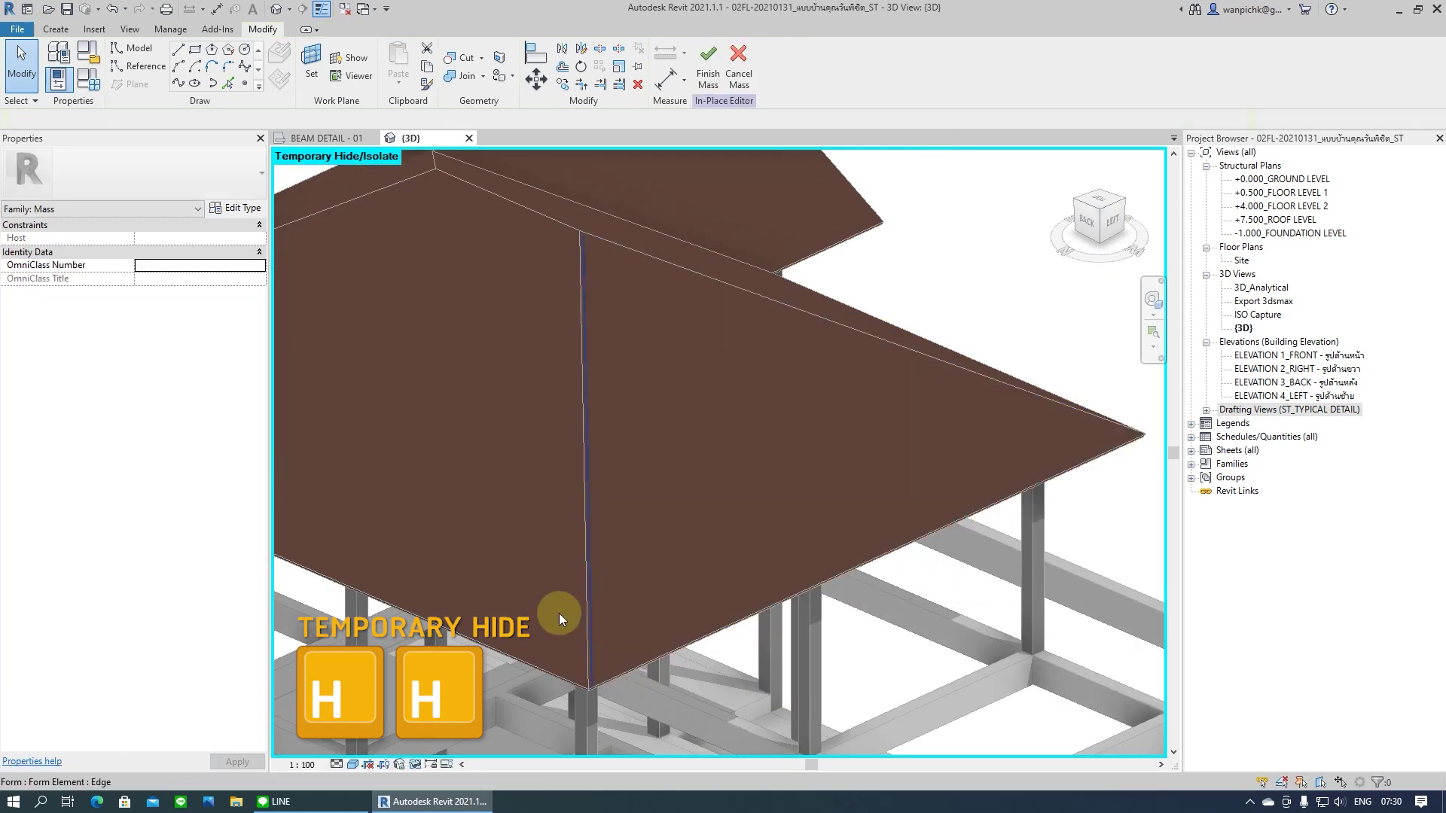
scroll(746, 617, down, 3)
middle_drag(610, 609, 623, 627)
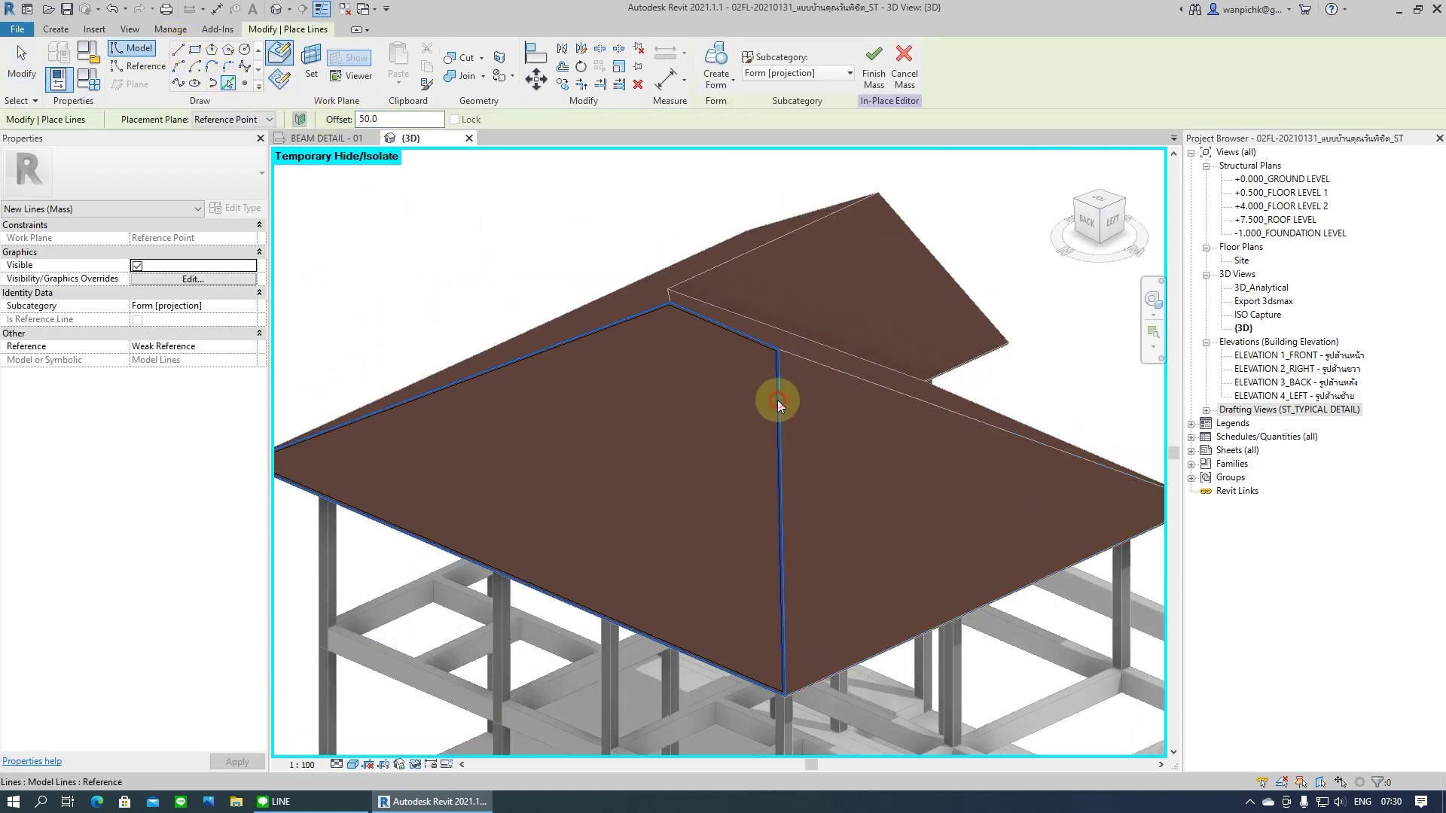
Create a surface form from the front face edges and divide it into a UV grid
scroll(286, 481, up, 3)
click(361, 413)
scroll(361, 413, down, 3)
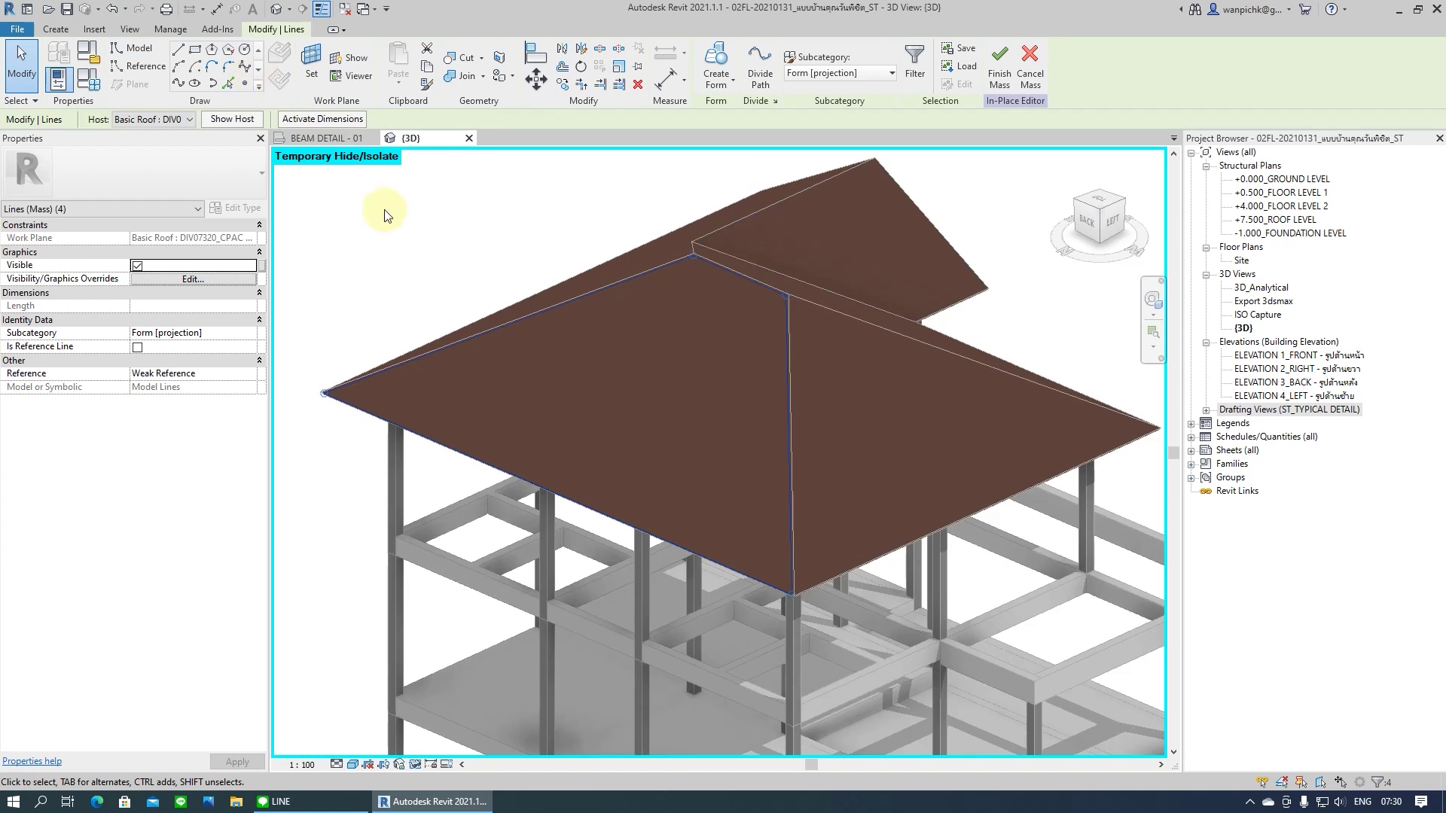
click(692, 52)
click(661, 313)
scroll(497, 416, up, 2)
Space the front grid at Fixed Distance, U justified Beginning, with flipped tile components
click(192, 278)
click(181, 305)
click(192, 359)
click(181, 386)
scroll(774, 591, up, 3)
click(137, 495)
scroll(817, 548, down, 5)
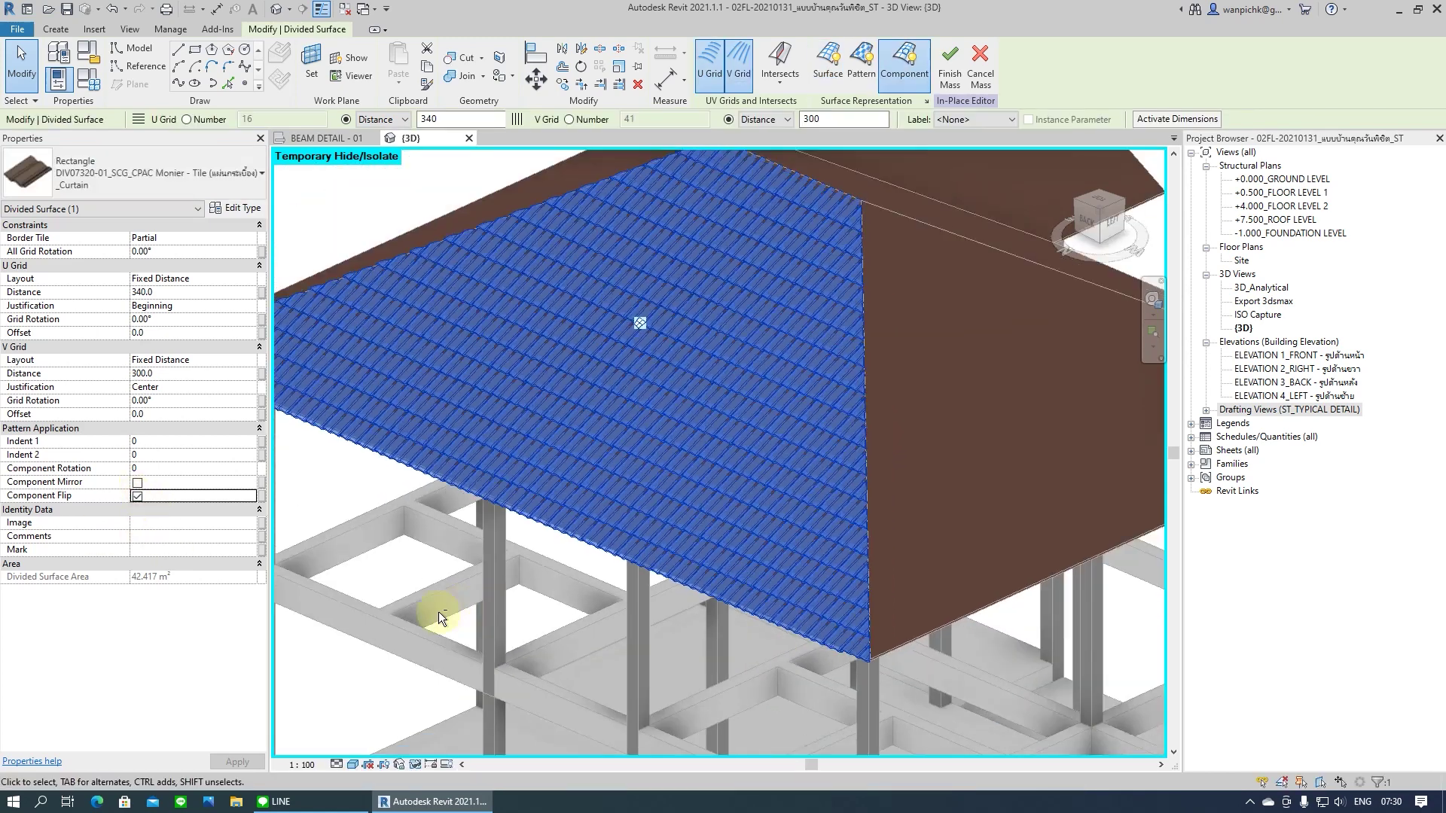
key(Escape)
Reset temporary hide with HR so every tiled roof face shows again
middle_drag(575, 468, 681, 407)
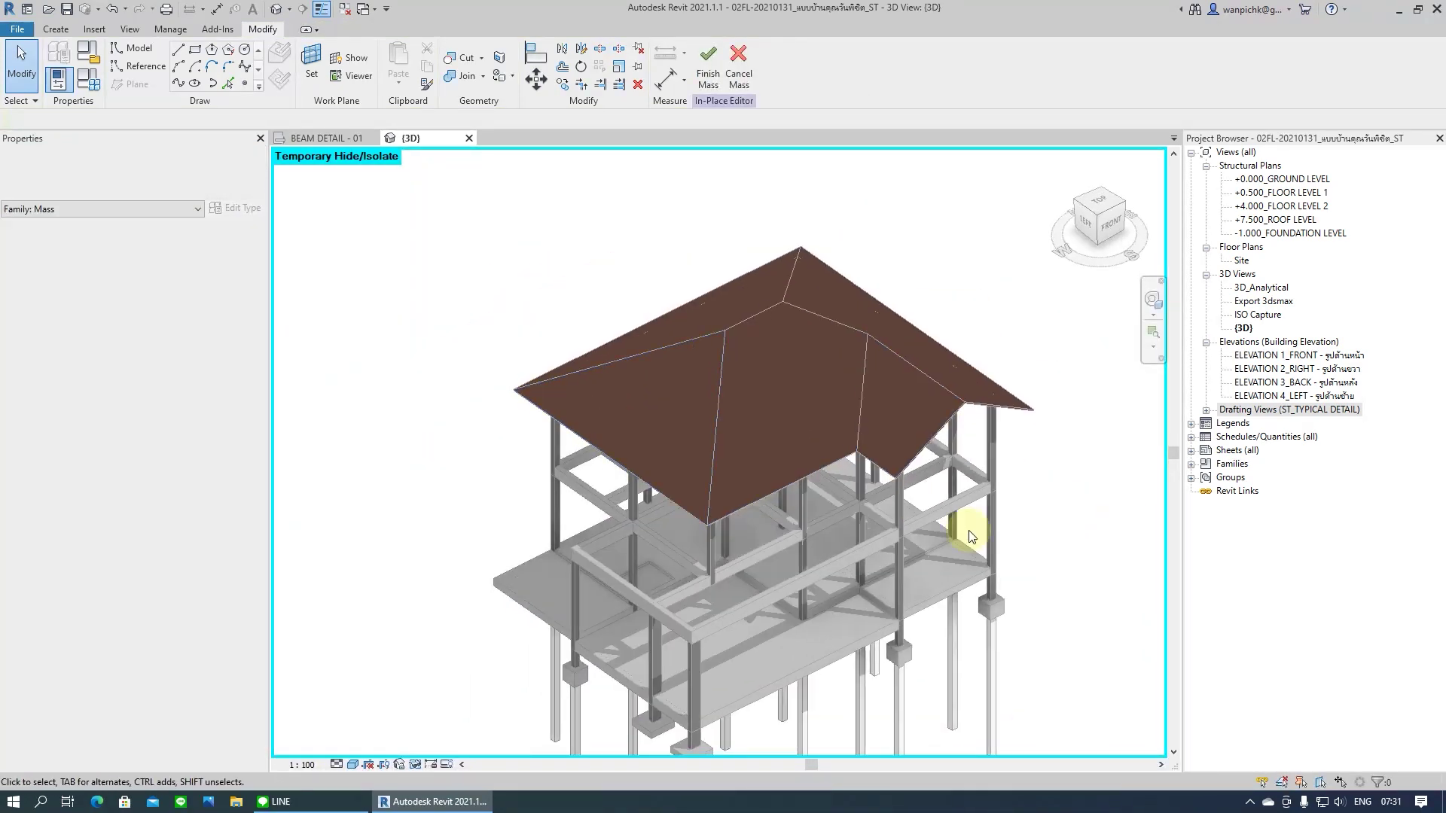
scroll(968, 530, up, 1)
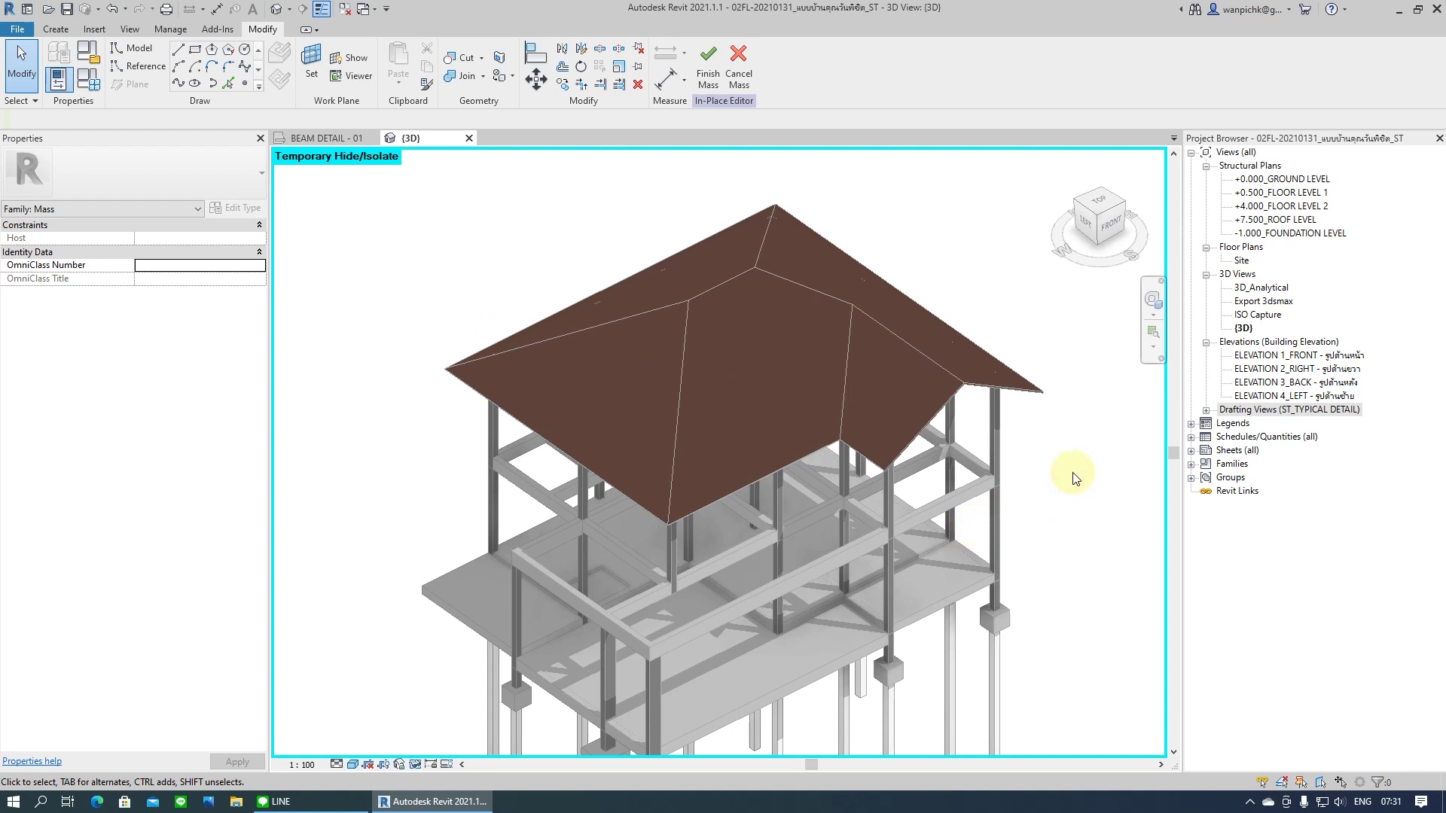
key(h)
key(r)
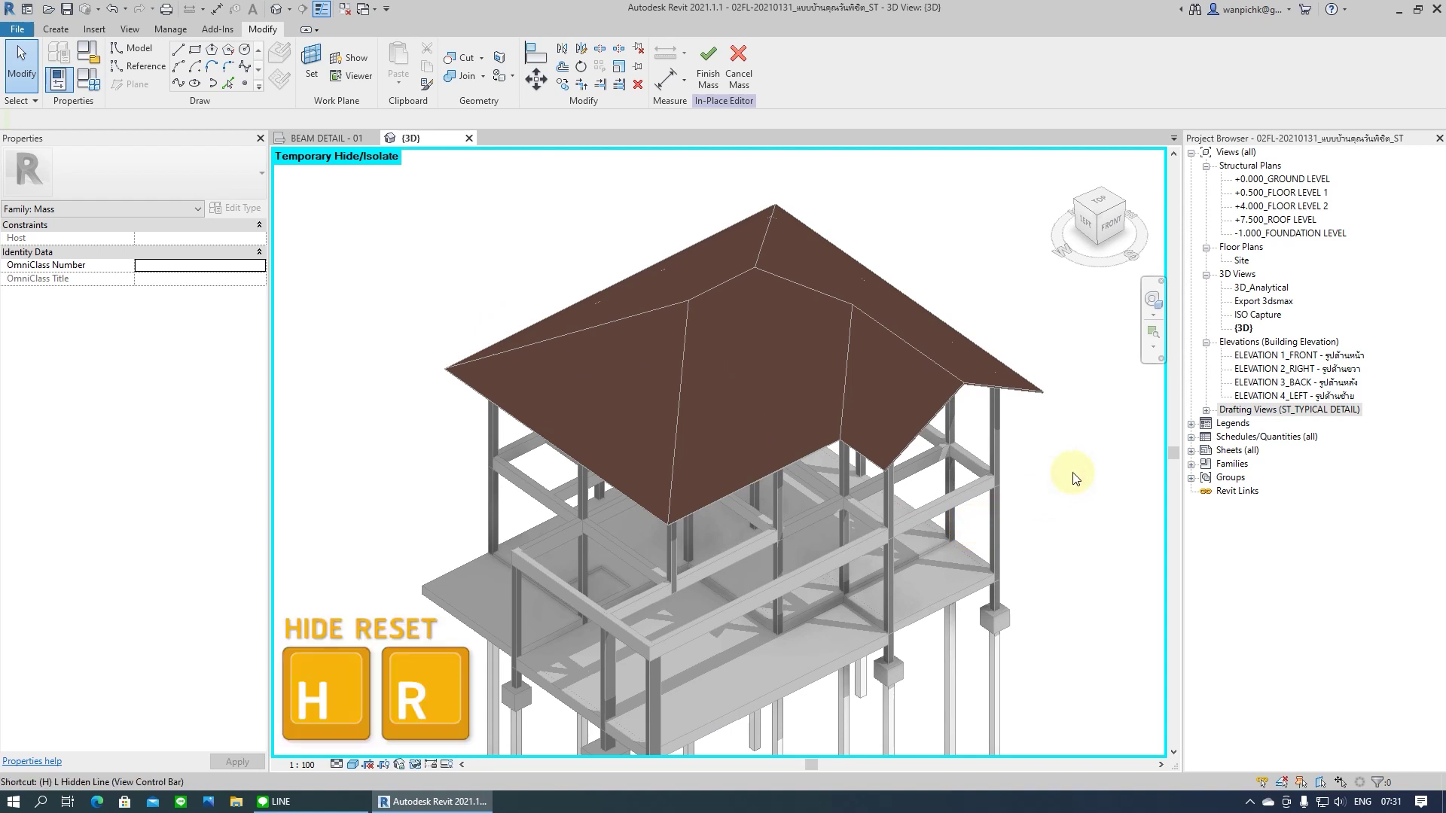
key(r)
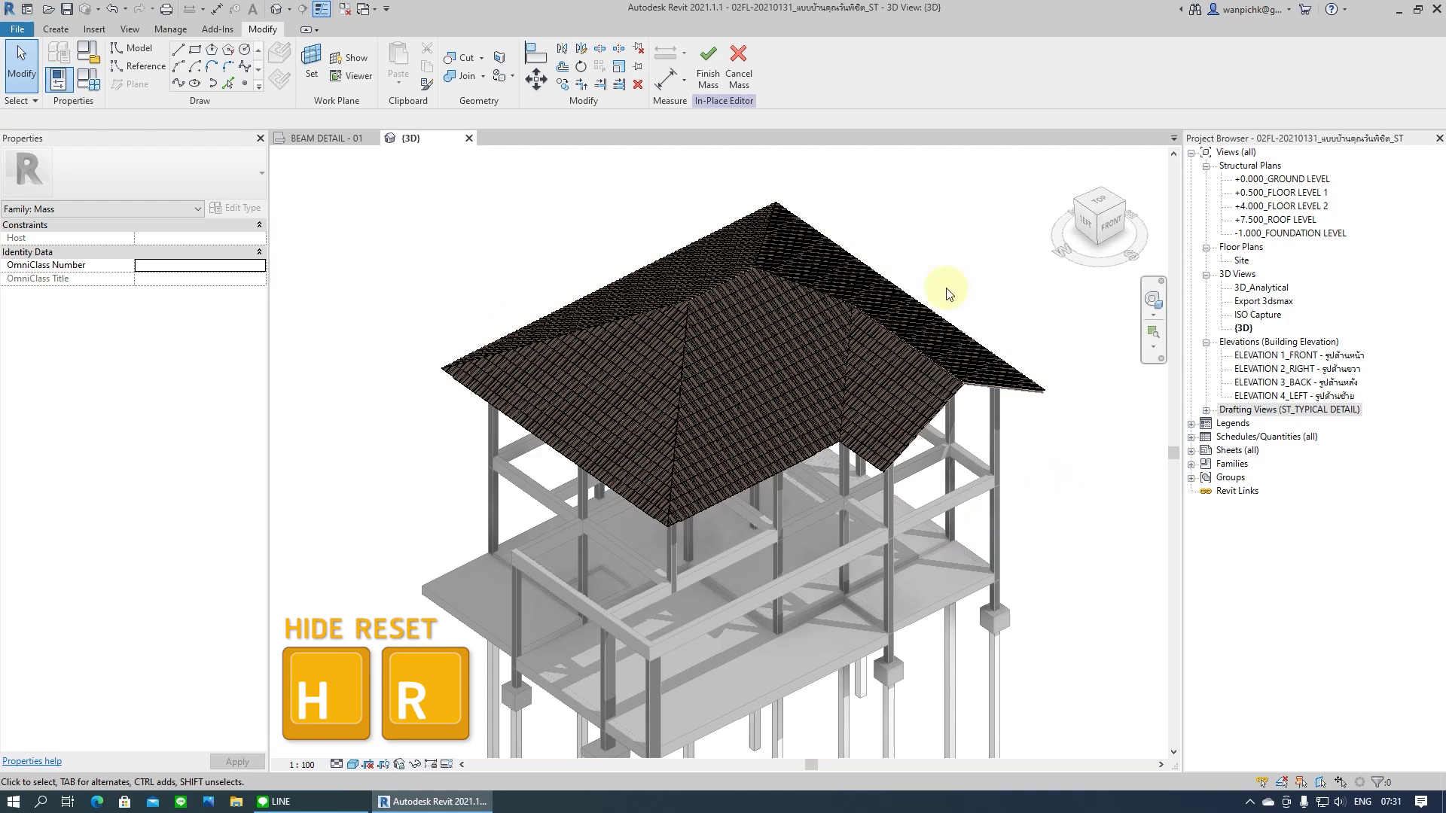
scroll(911, 309, up, 3)
Orbit around the roof to check the Monier tiles at the eaves and over the frame
click(927, 536)
mouse_move(928, 536)
shift+middle_down()
mouse_move(559, 598)
mouse_move(629, 555)
shift+middle_up()
scroll(736, 613, up, 2)
scroll(733, 576, up, 2)
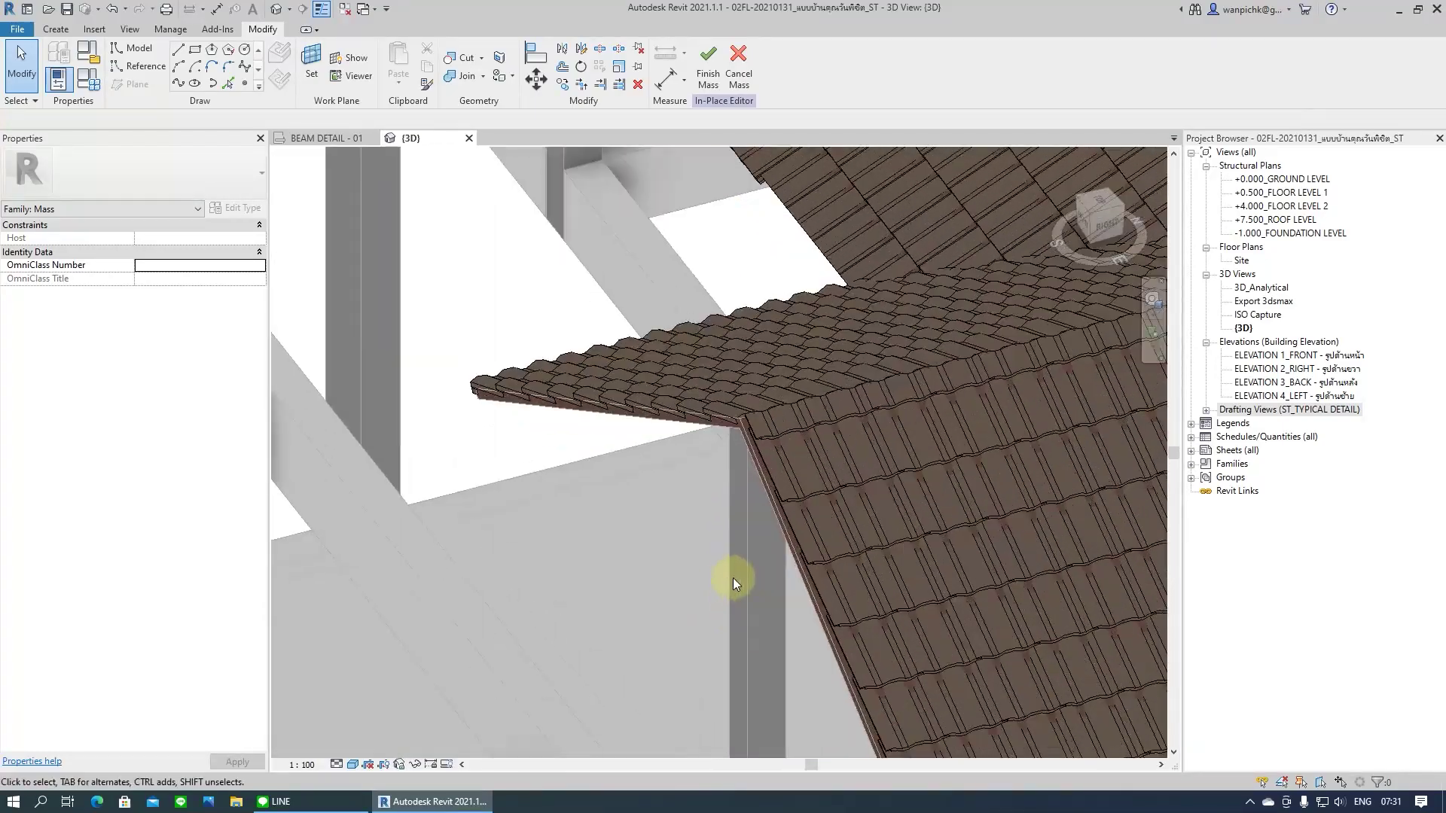
scroll(717, 584, down, 2)
scroll(559, 518, down, 3)
mouse_move(559, 518)
shift+middle_down()
mouse_move(526, 580)
mouse_move(904, 555)
mouse_move(484, 639)
mouse_move(636, 607)
shift+middle_up()
scroll(612, 548, down, 2)
shift+middle_drag(878, 233, 829, 274)
scroll(830, 274, up, 2)
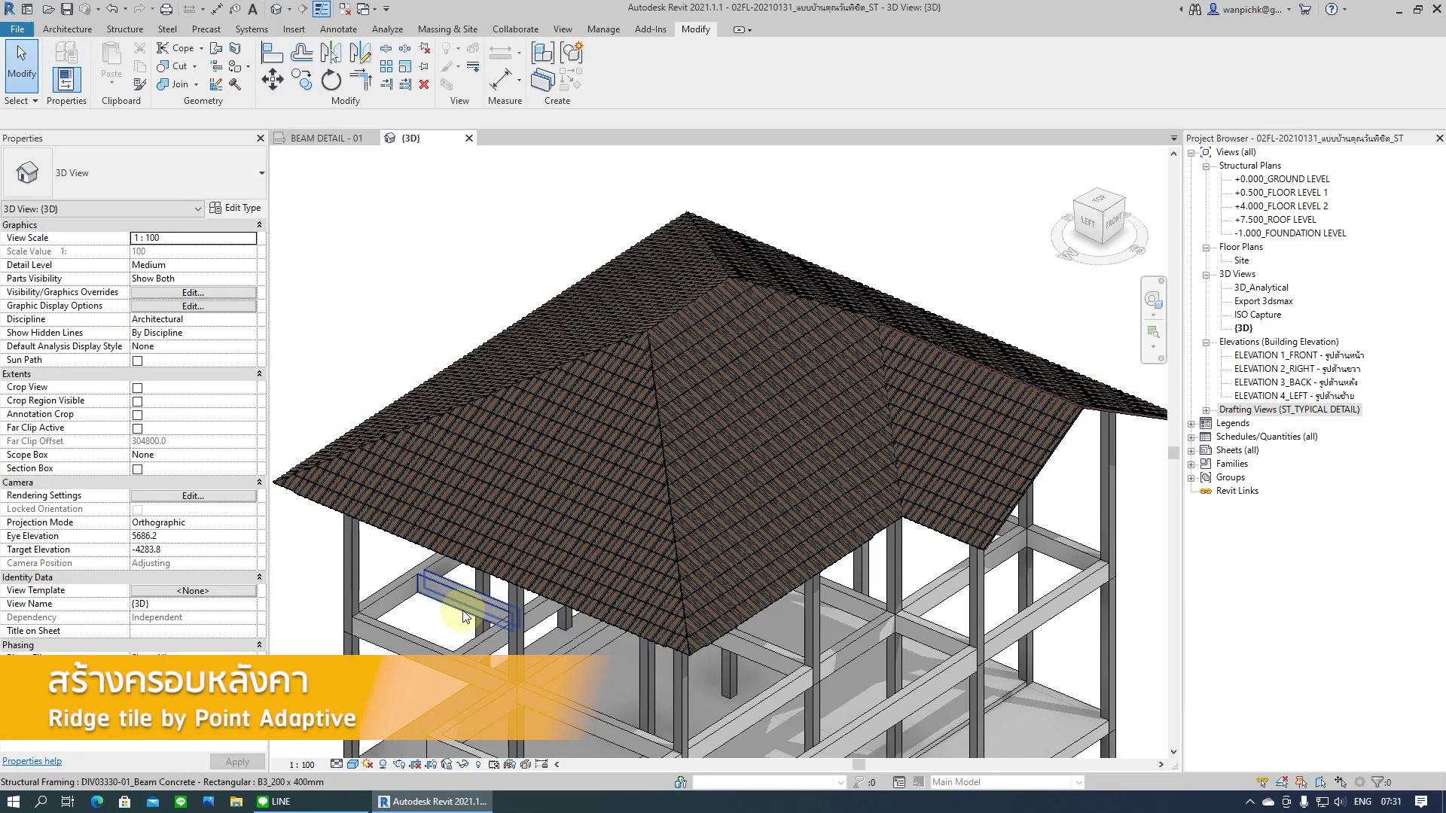
Hide the tiled roof mass with HH and orbit toward the front of the bare roof
click(717, 431)
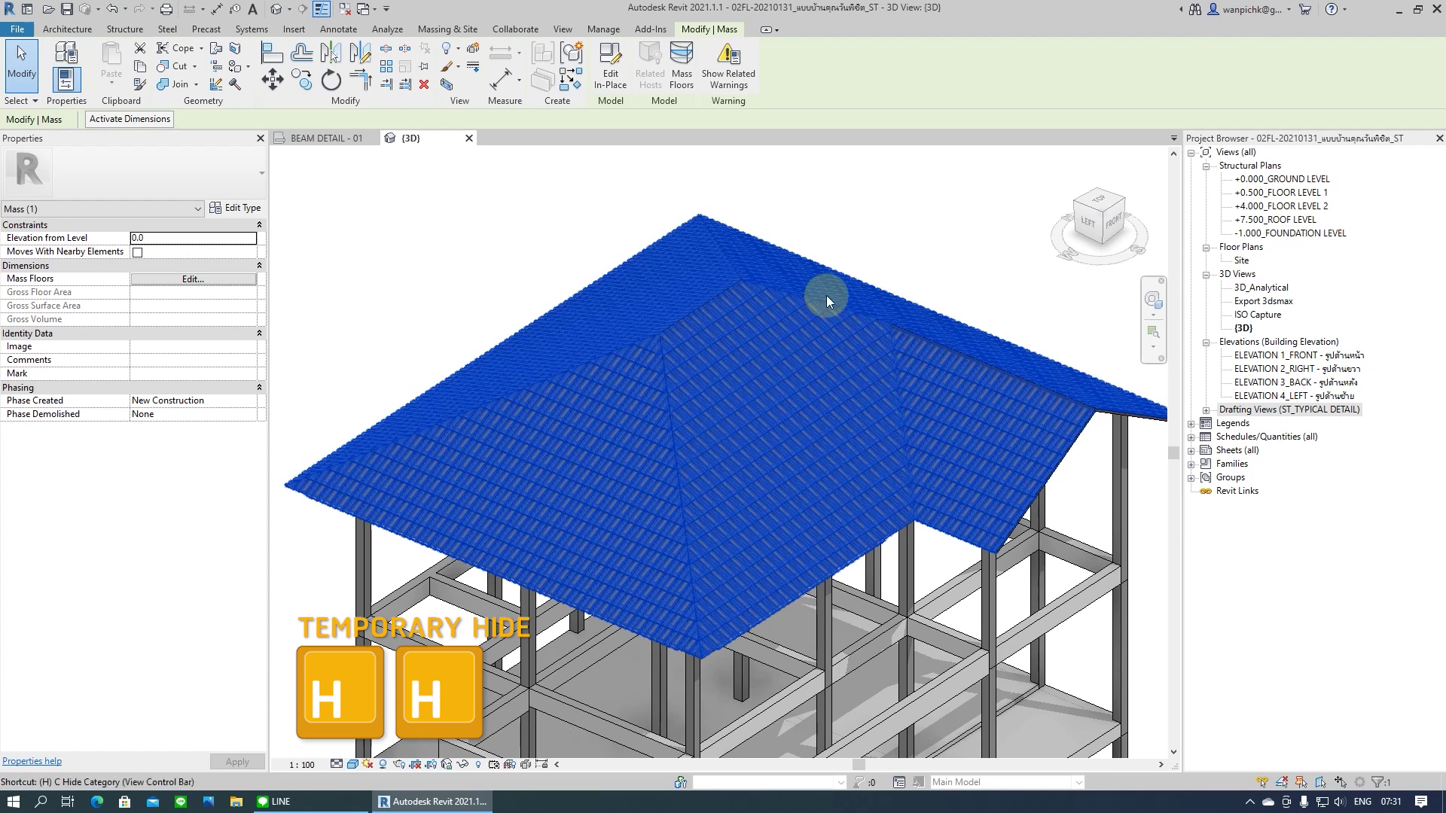
key(h)
key(h)
shift+middle_drag(549, 595, 558, 591)
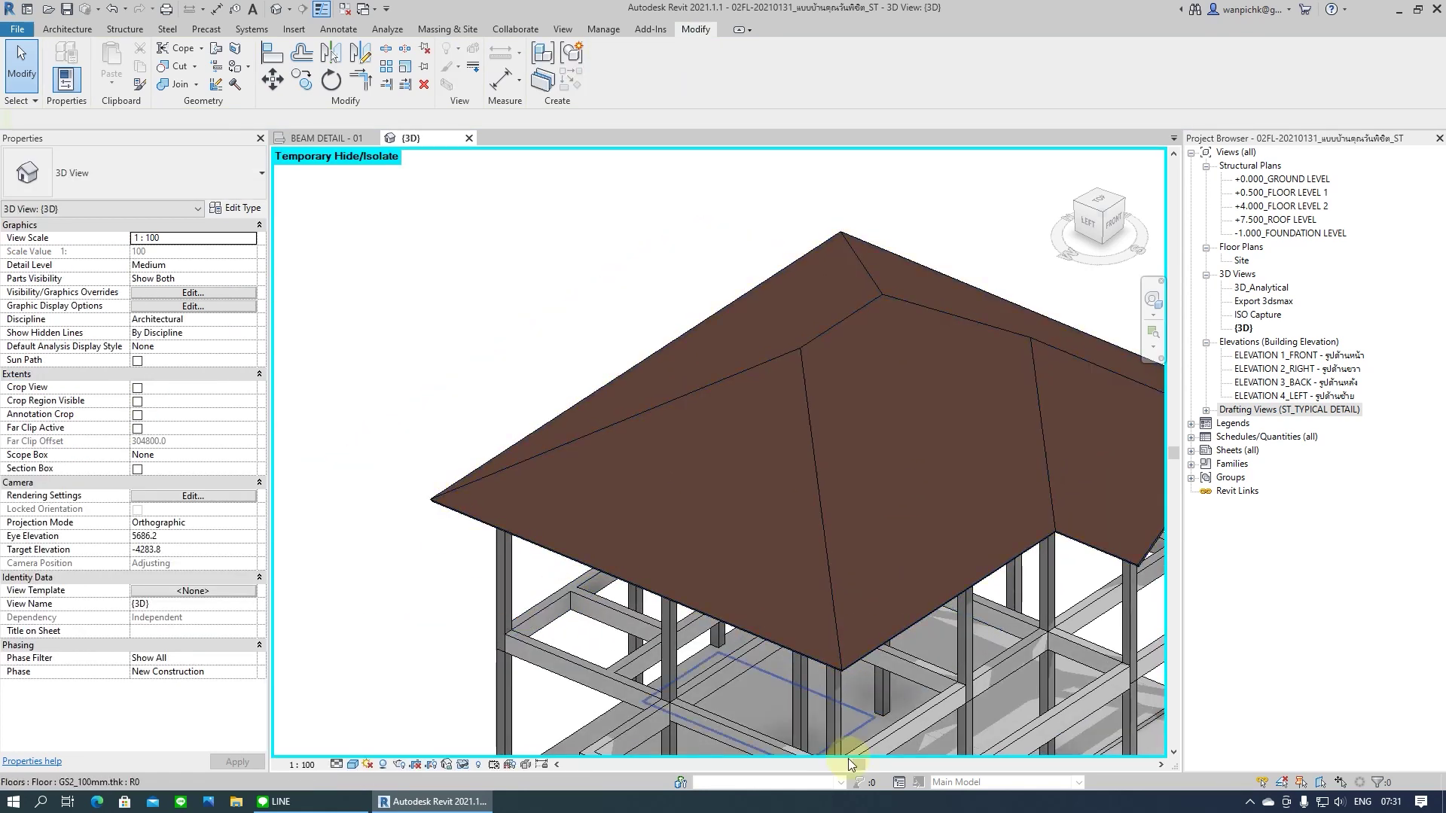
shift+middle_drag(845, 670, 625, 518)
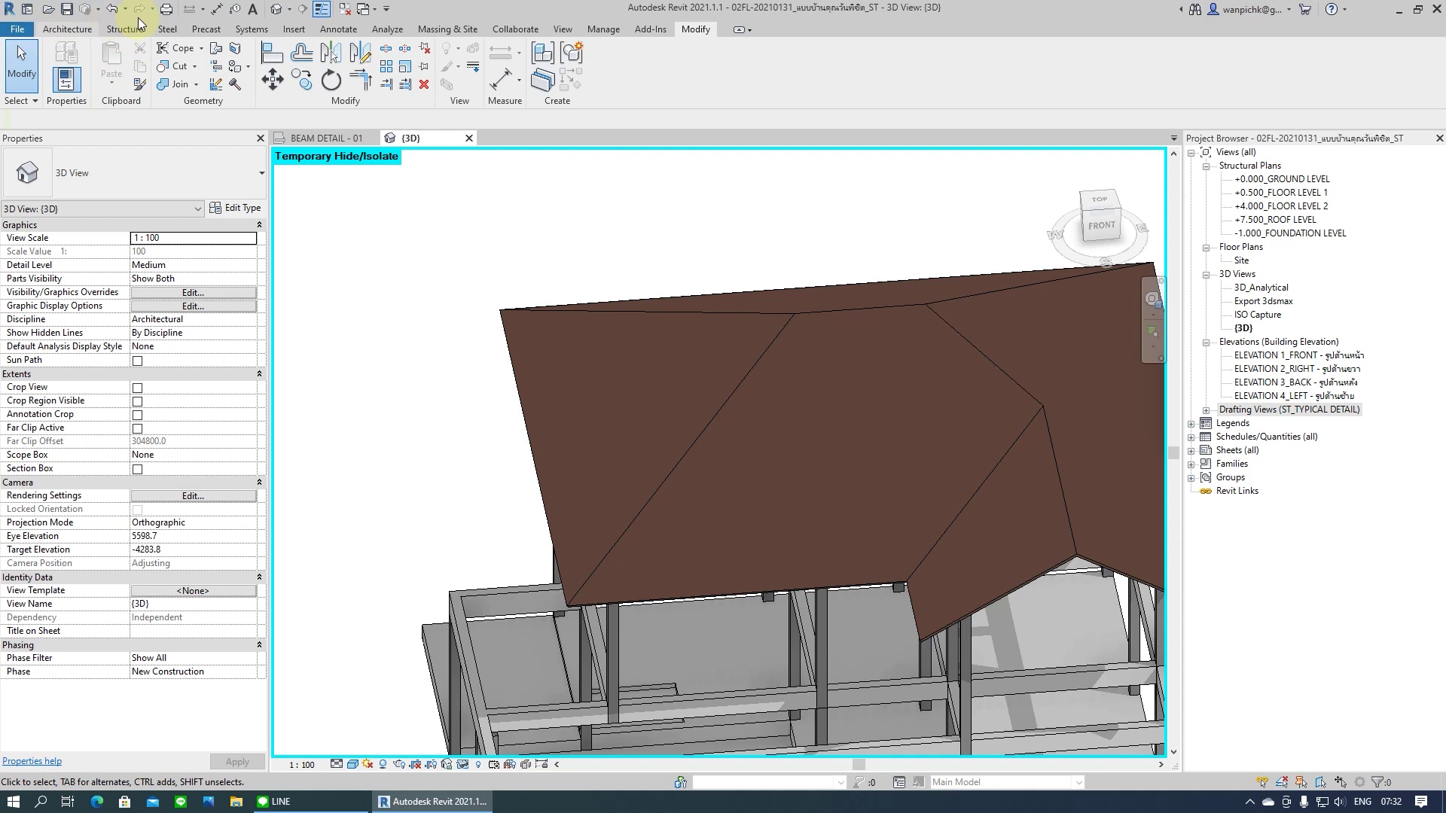
Start an Architecture Component and choose the point-adaptive CPAC Monier Ridge tile type
click(61, 31)
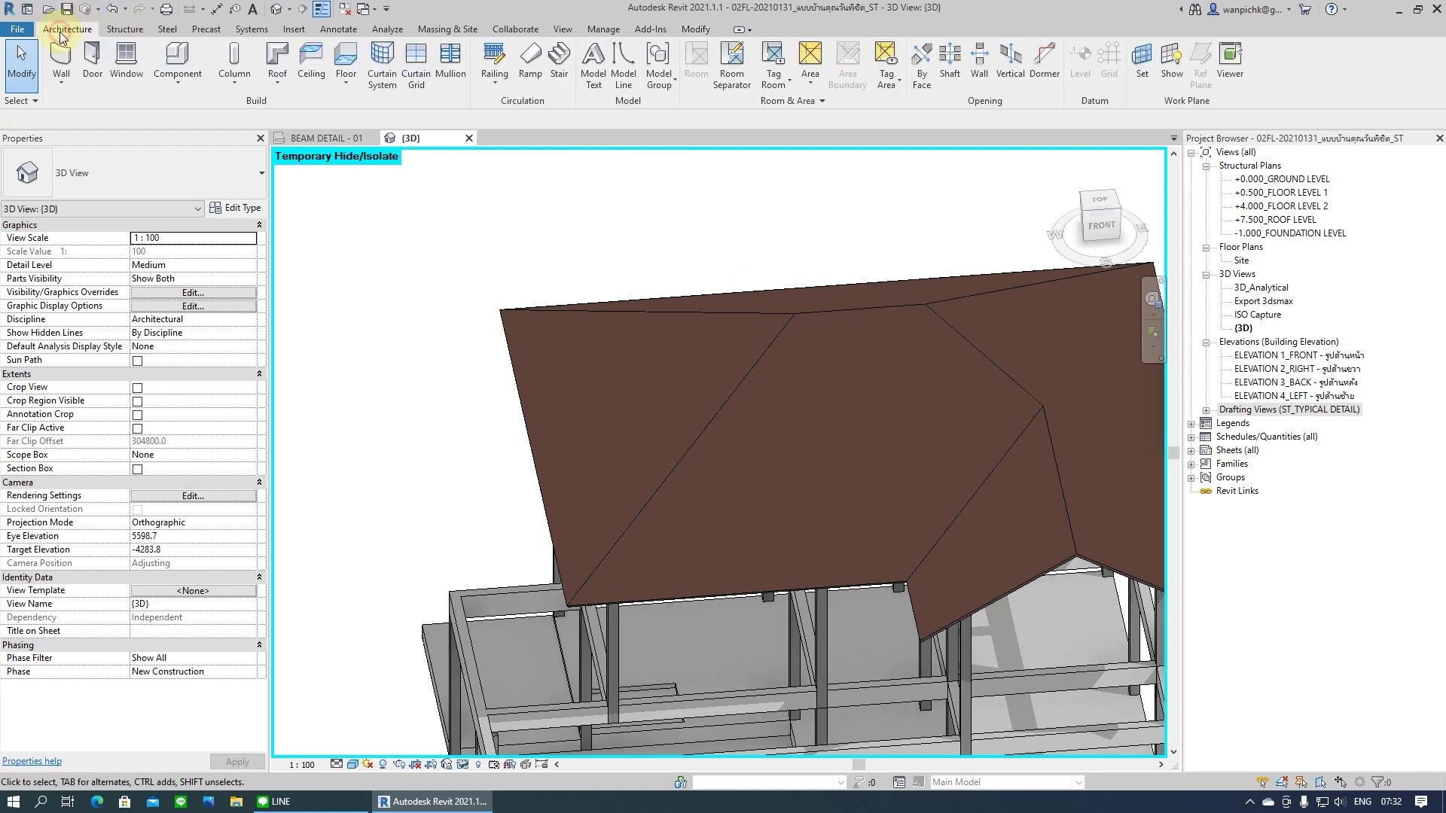
click(187, 59)
click(180, 167)
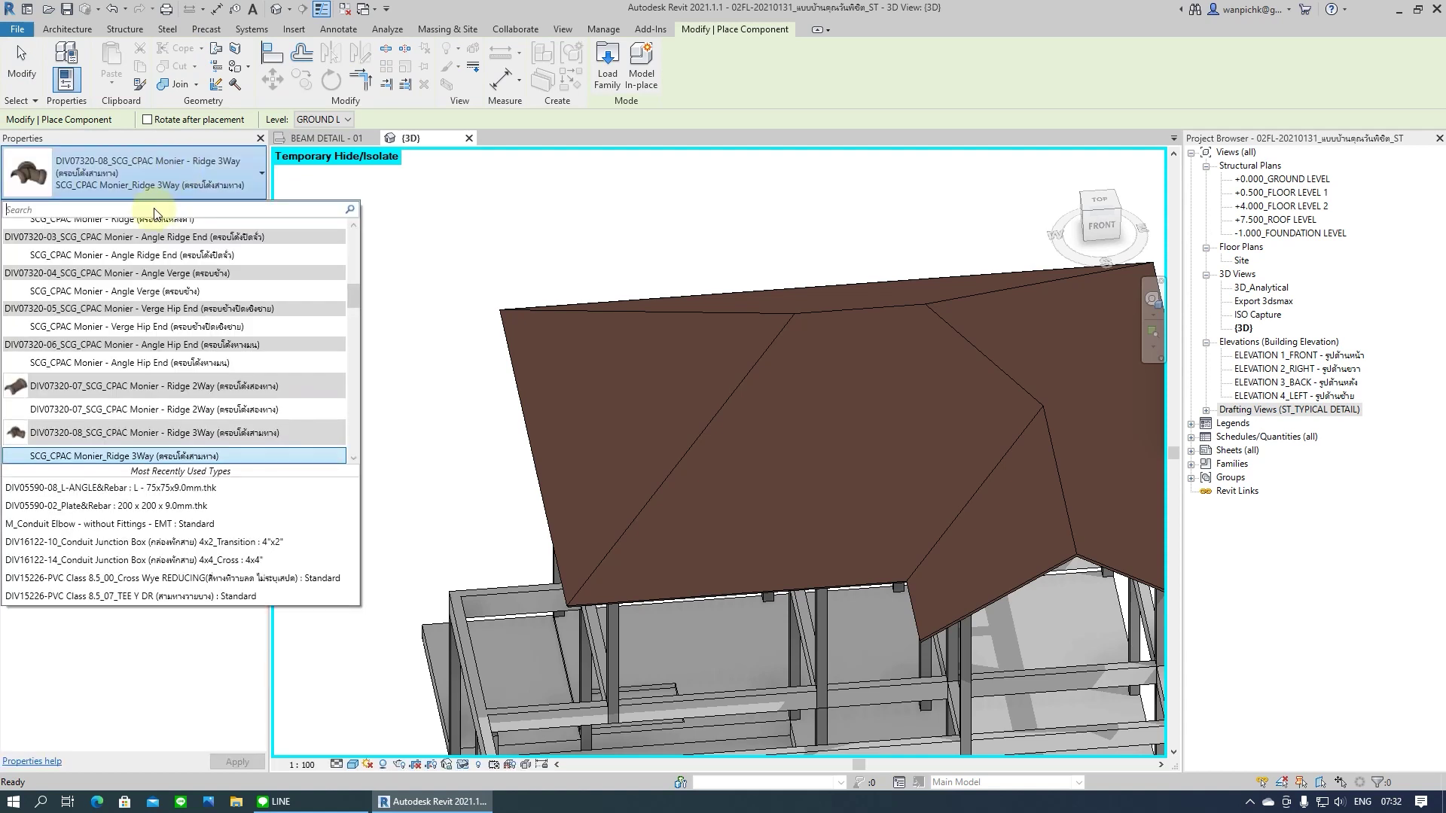
text(07320)
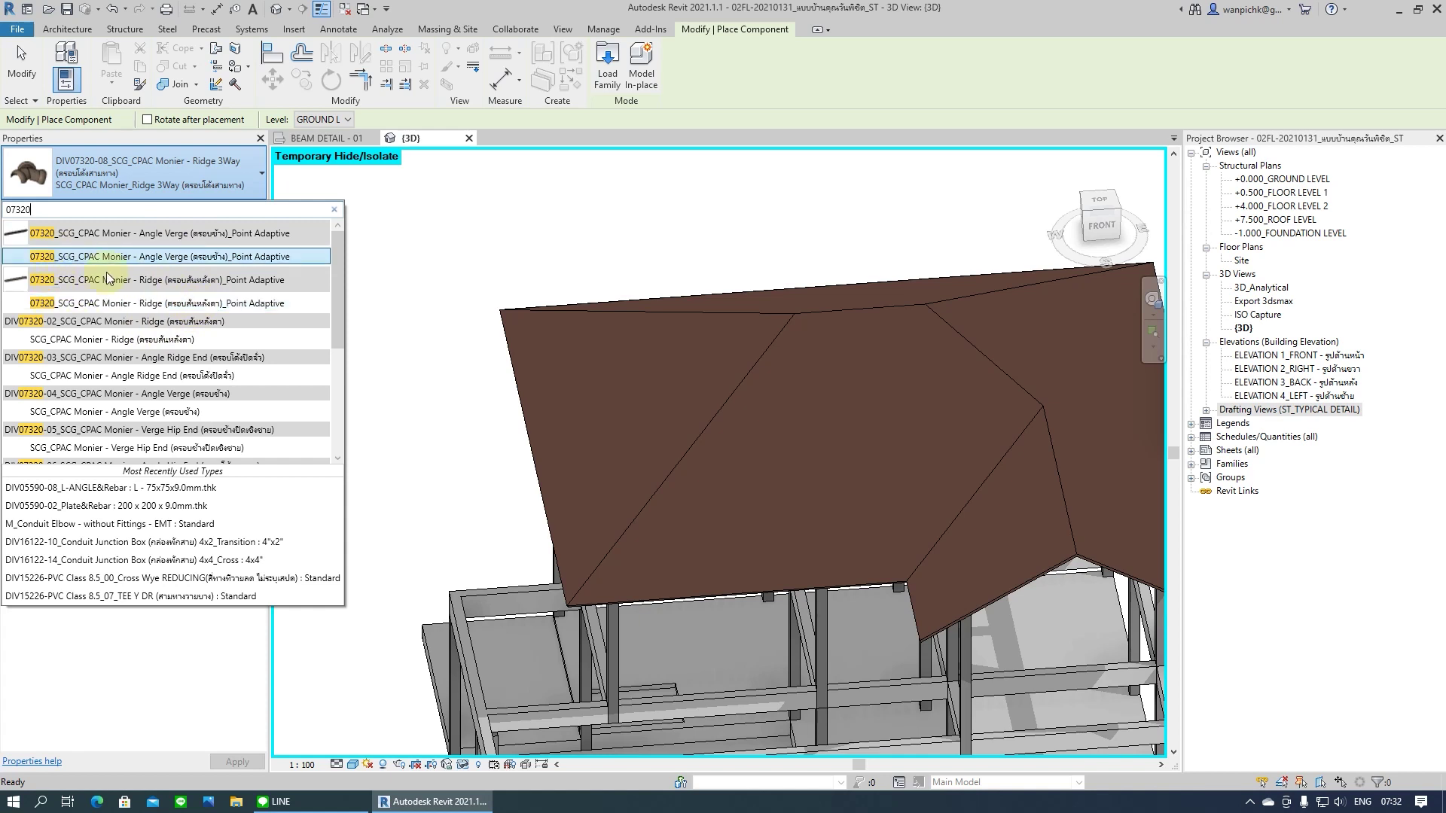
mouse_move(157, 303)
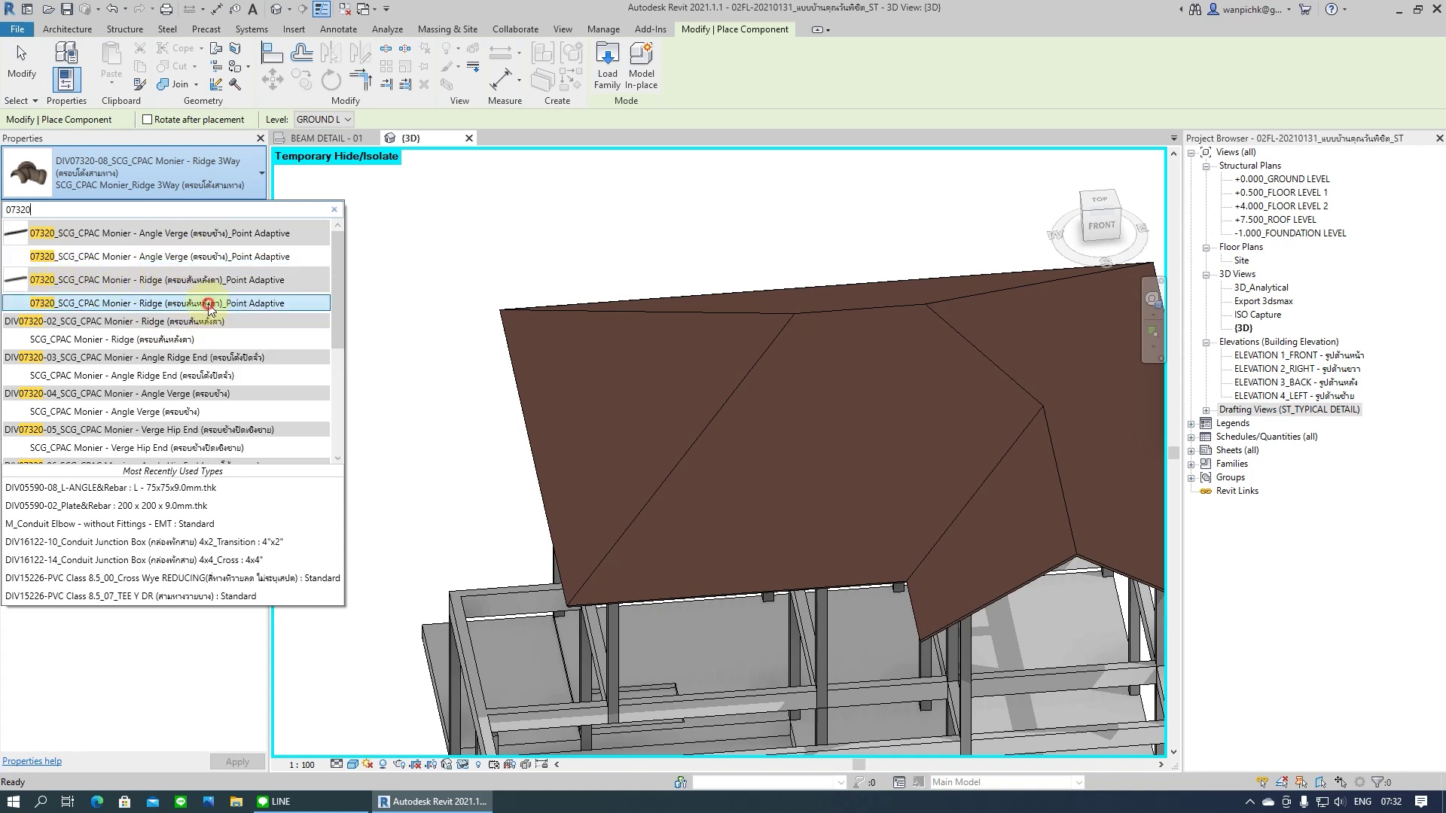
click(209, 305)
Place the ridge tile run from the roof corner up to the hip–ridge junction
scroll(595, 556, up, 2)
scroll(597, 562, up, 3)
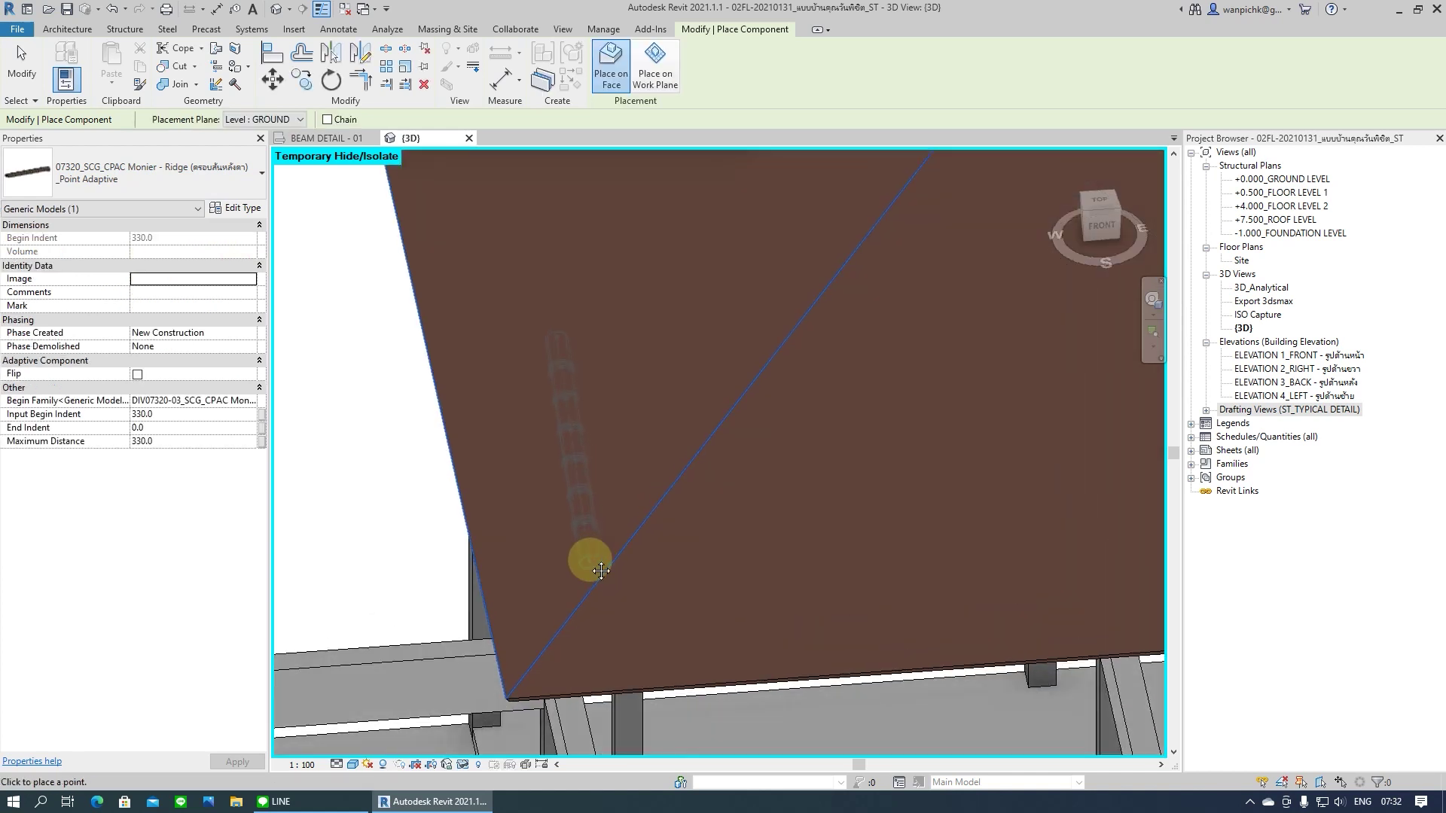
middle_drag(597, 561, 599, 528)
scroll(576, 540, down, 2)
scroll(534, 618, up, 2)
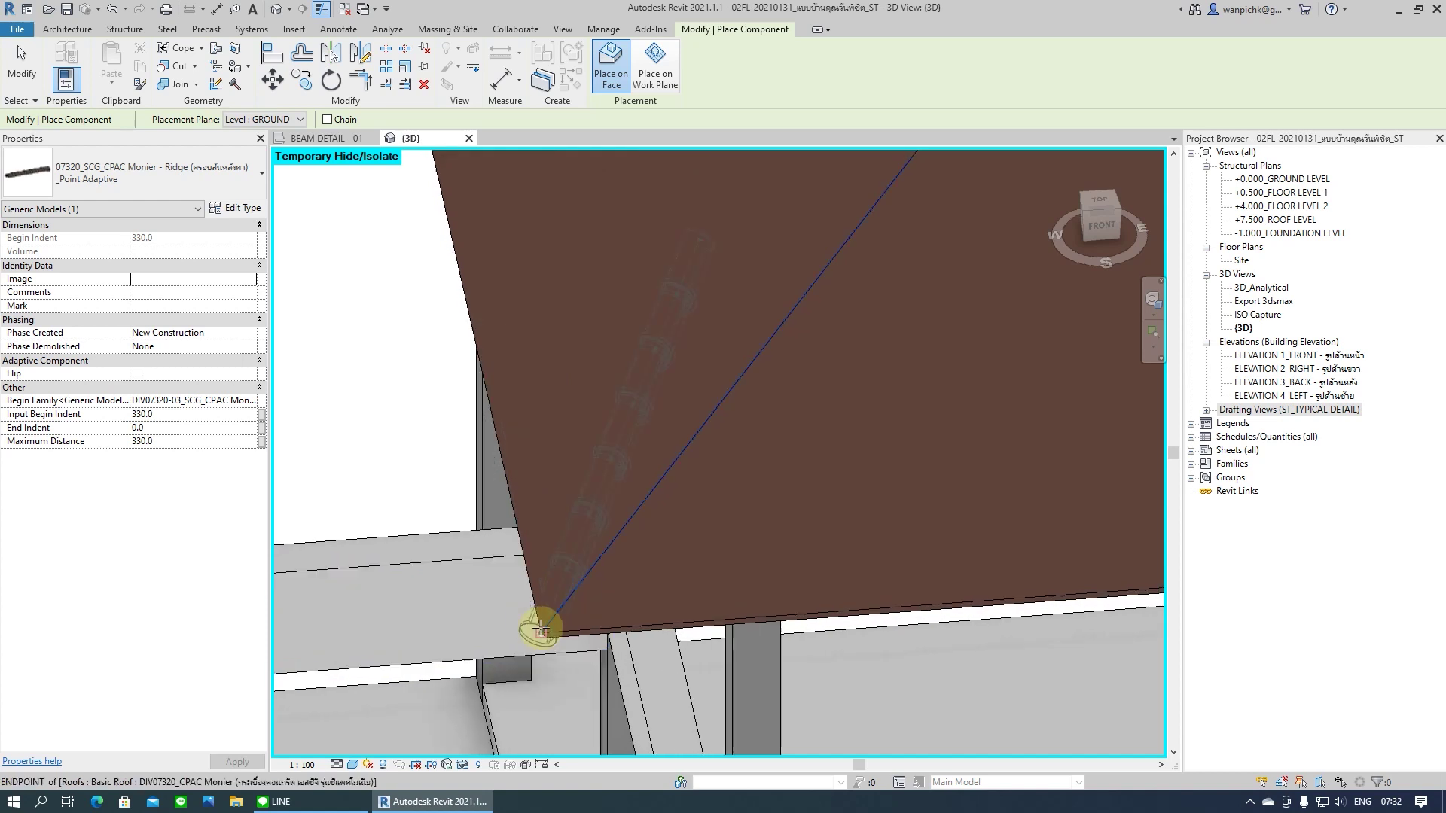
scroll(540, 628, up, 2)
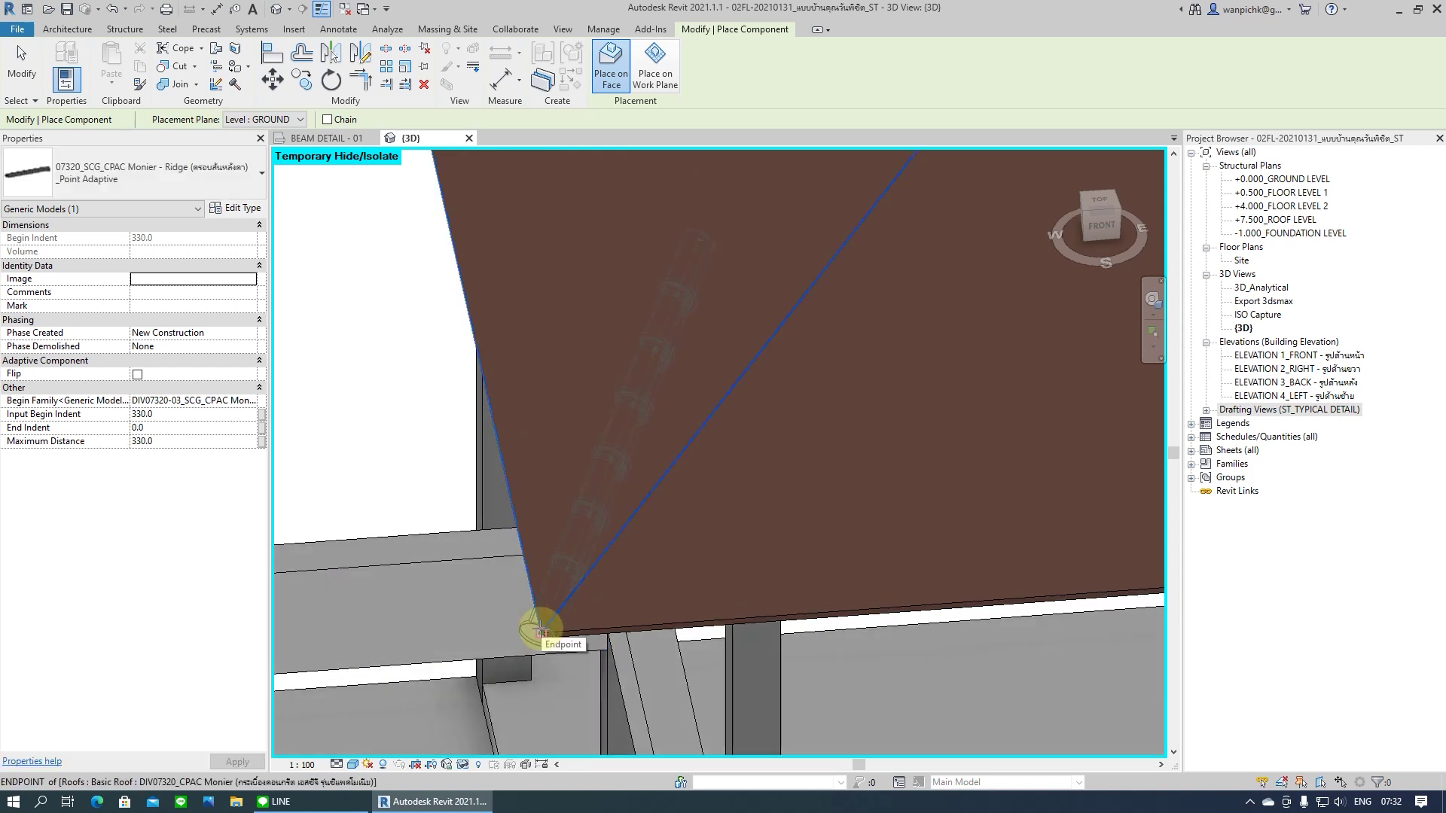
click(541, 629)
scroll(555, 581, down, 2)
middle_drag(555, 580, 687, 613)
scroll(786, 315, up, 3)
scroll(786, 315, up, 1)
scroll(788, 305, up, 2)
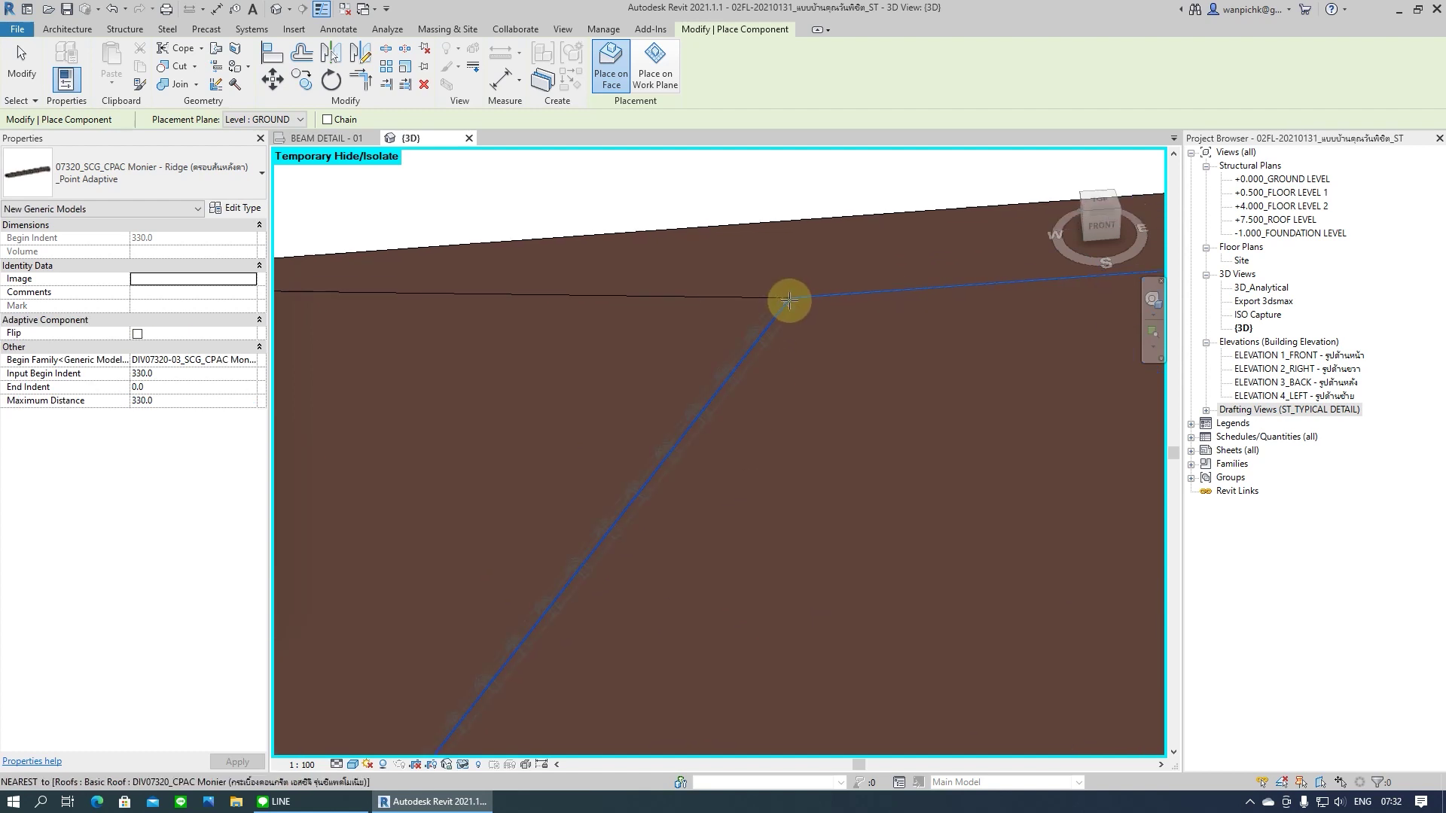
click(789, 299)
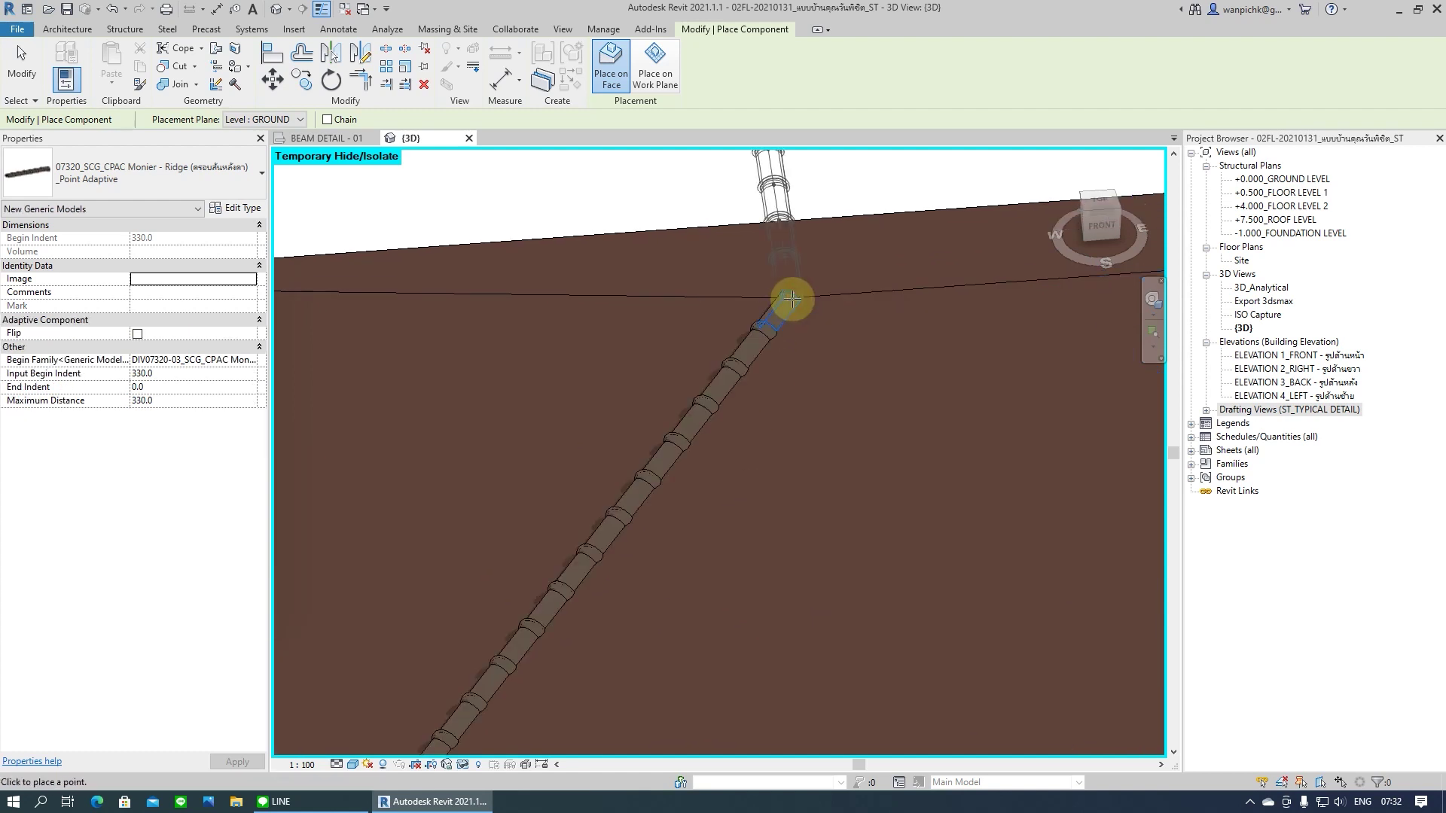
scroll(791, 300, down, 2)
scroll(795, 303, down, 1)
scroll(793, 298, up, 2)
Finish the hip ridge run, then orbit to inspect it from the roof's end
key(Escape)
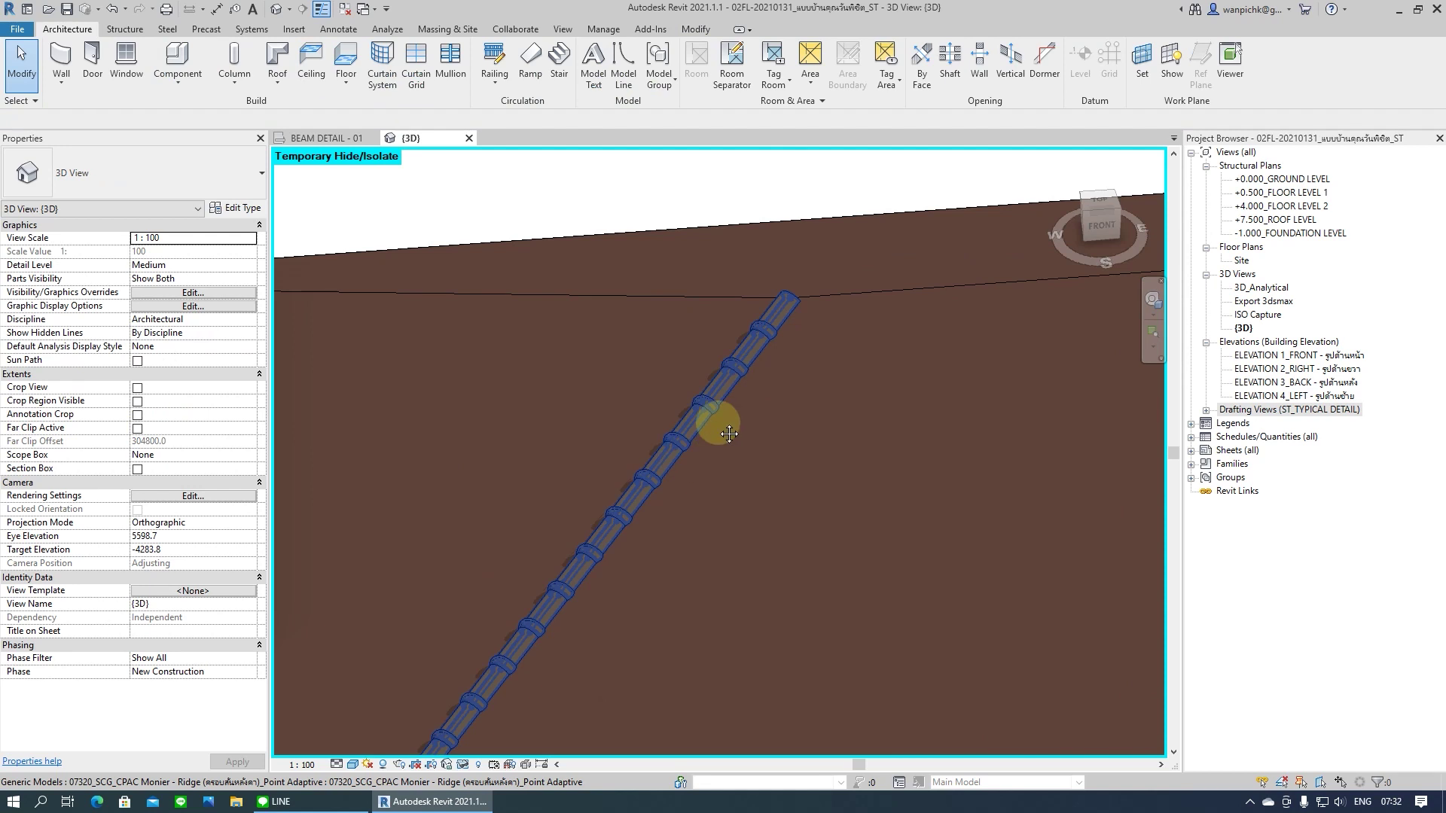
scroll(839, 315, down, 1)
scroll(839, 315, down, 1)
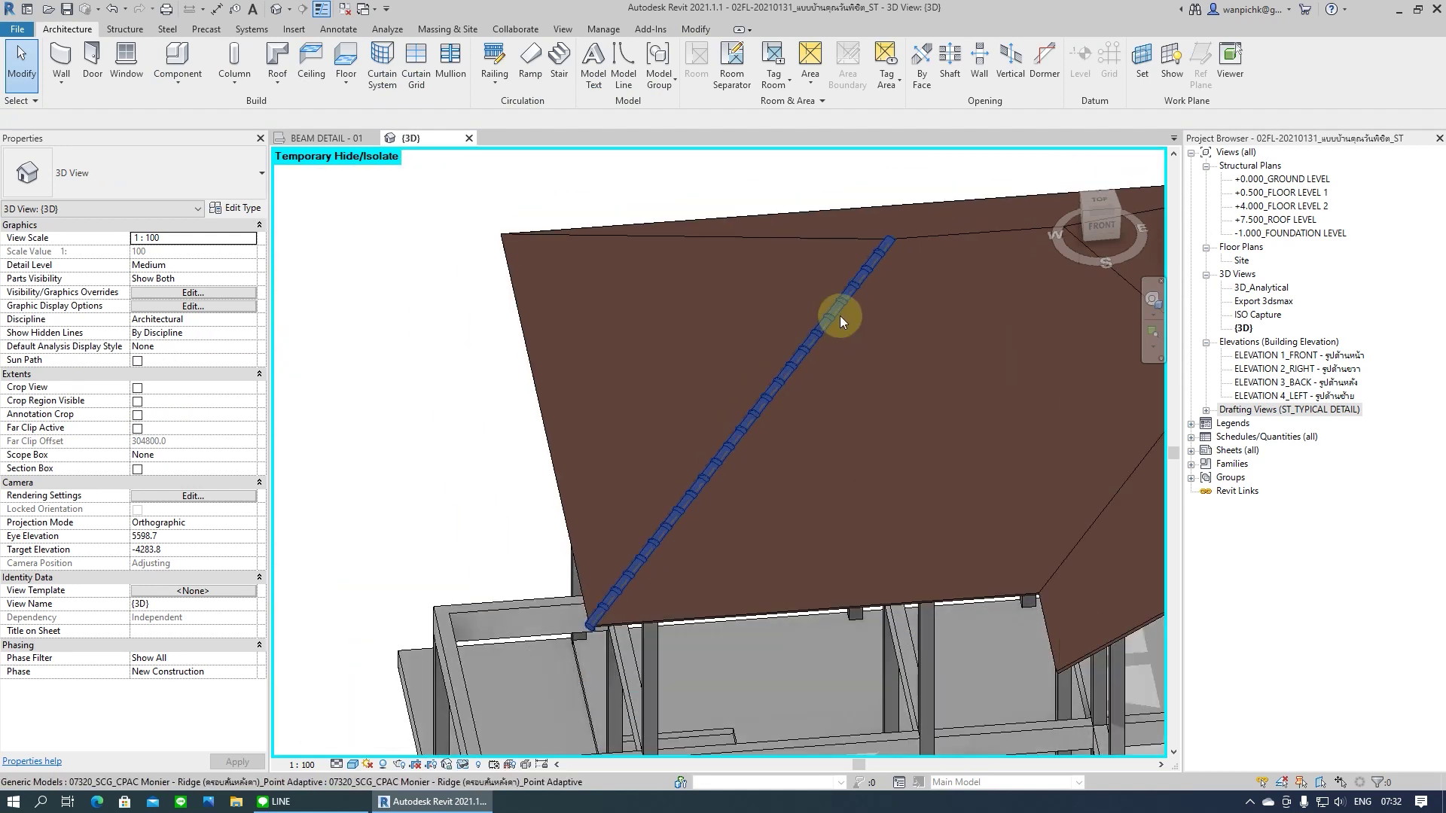
click(803, 352)
shift+middle_drag(677, 575, 823, 333)
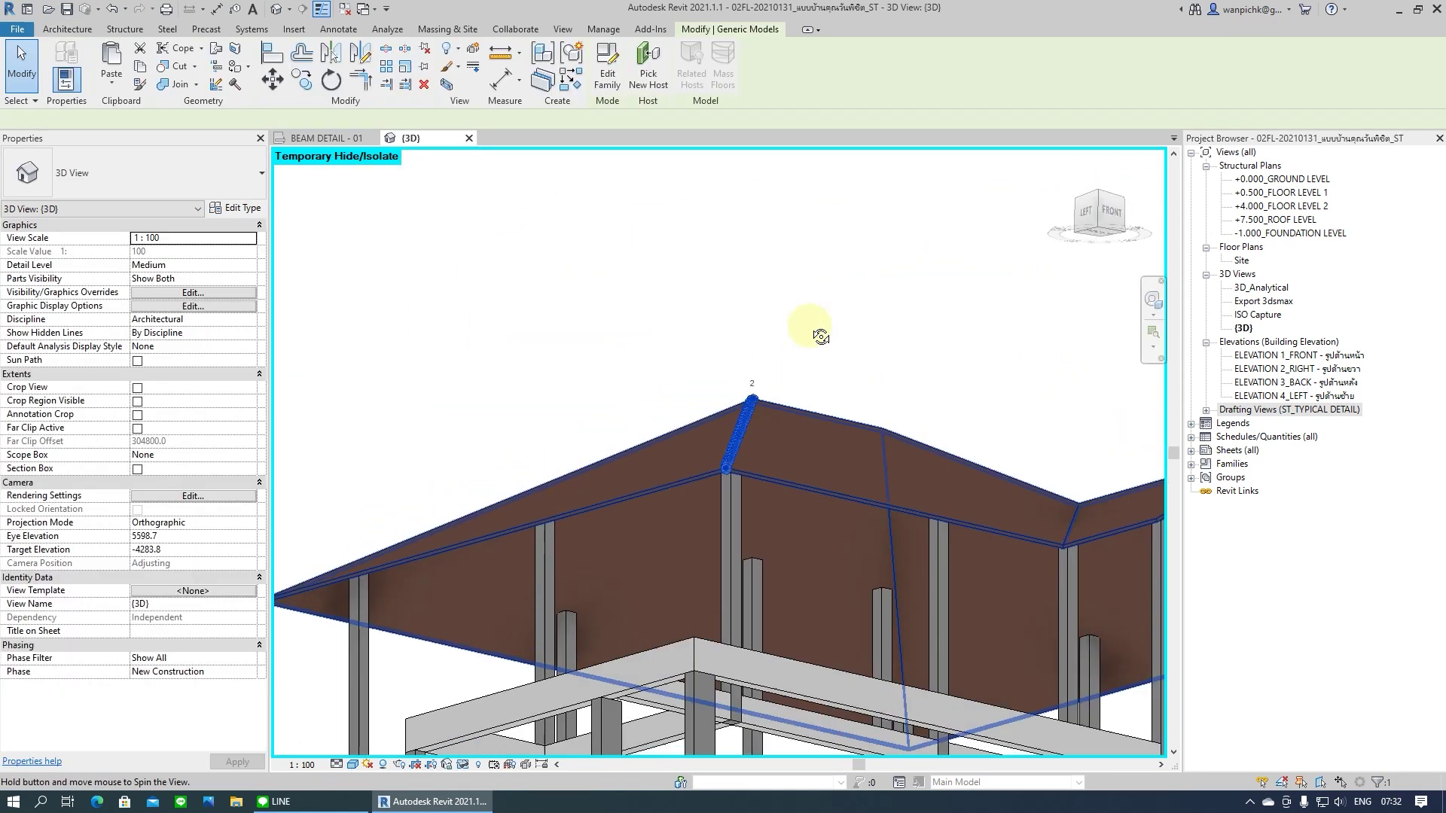
scroll(742, 413, up, 2)
scroll(719, 454, up, 2)
mouse_move(719, 455)
shift+middle_down()
mouse_move(642, 531)
mouse_move(558, 468)
mouse_move(606, 490)
shift+middle_up()
scroll(606, 489, up, 2)
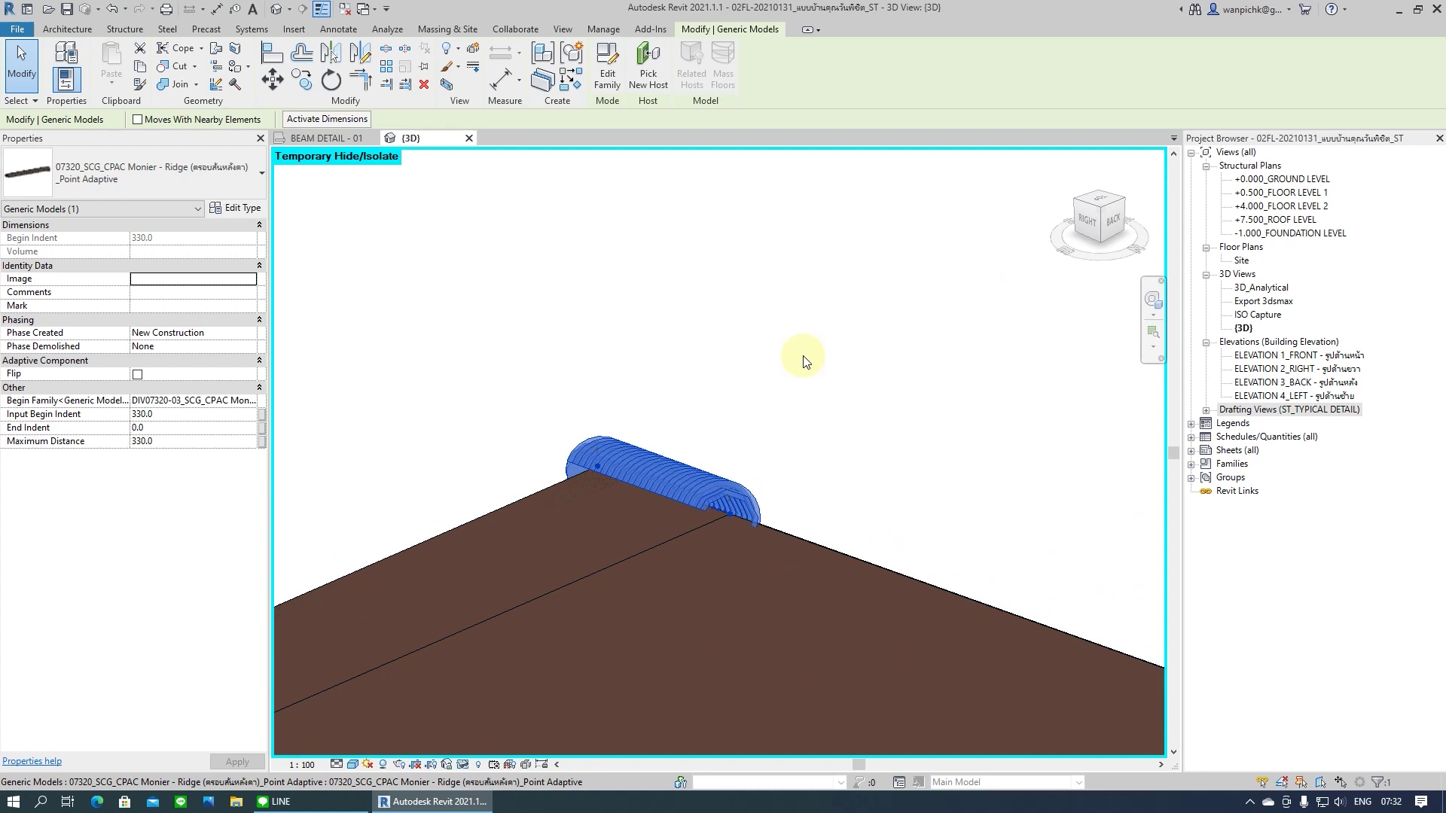
click(716, 359)
scroll(552, 422, up, 2)
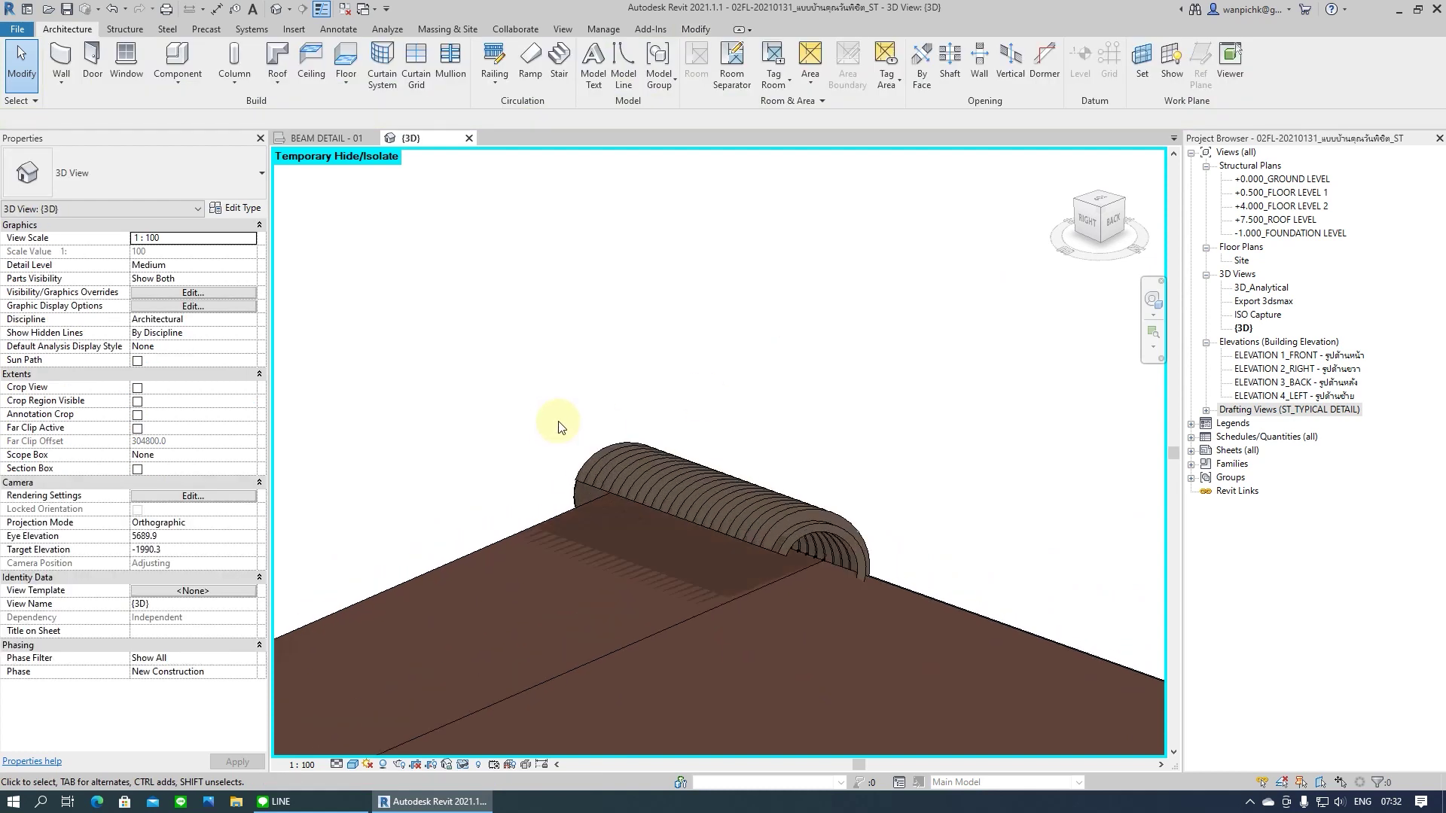
Select the ridge tiles' adaptive point and change its host to Level : ROOF LEVEL
click(825, 558)
mouse_move(677, 575)
shift+middle_down()
mouse_move(565, 623)
mouse_move(997, 424)
shift+middle_up()
scroll(521, 568, up, 3)
mouse_move(521, 568)
middle_down()
mouse_move(655, 576)
mouse_move(718, 536)
middle_up()
scroll(572, 523, down, 3)
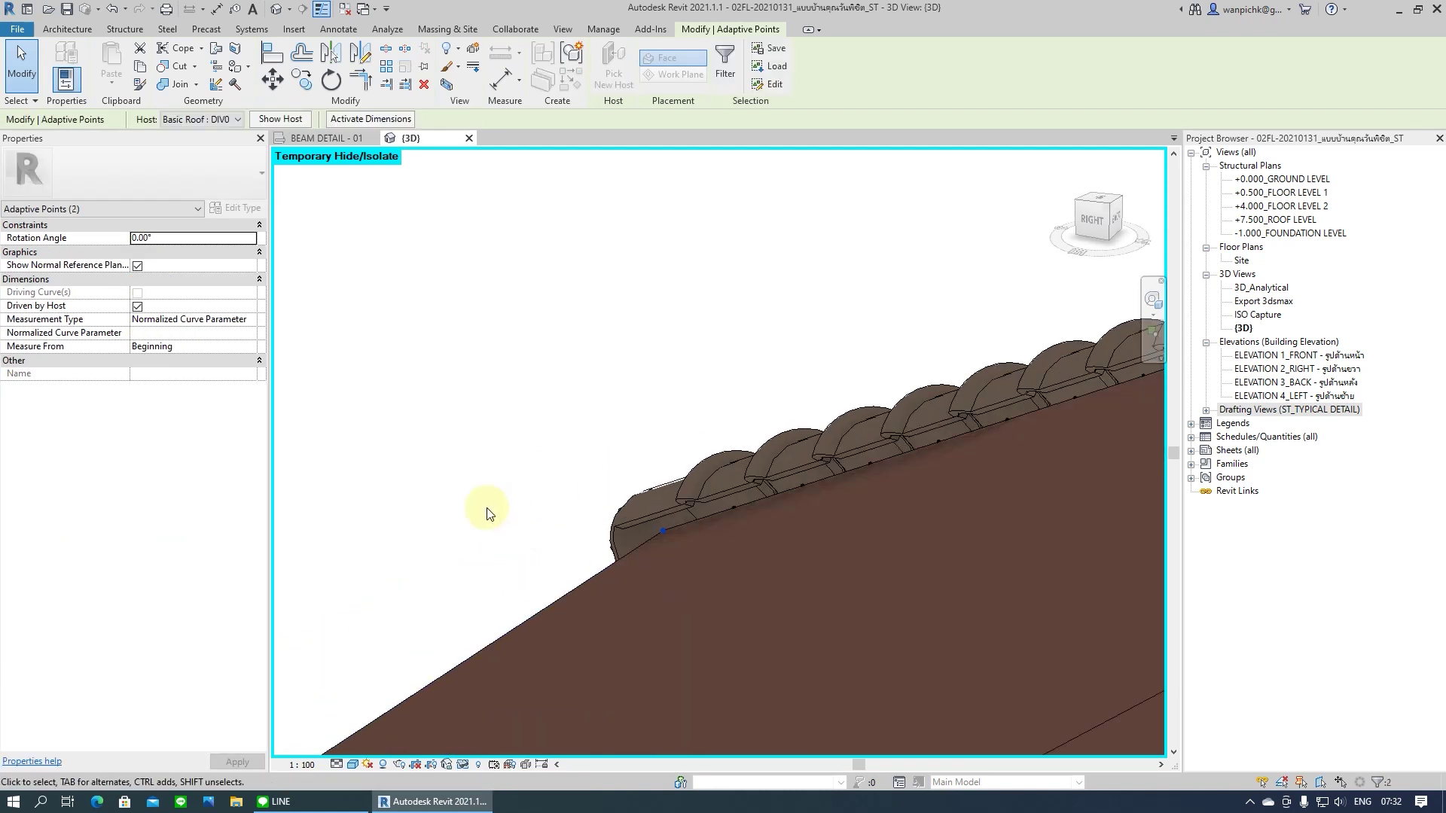
scroll(482, 509, down, 2)
mouse_move(499, 494)
middle_down()
mouse_move(555, 569)
mouse_move(495, 636)
middle_up()
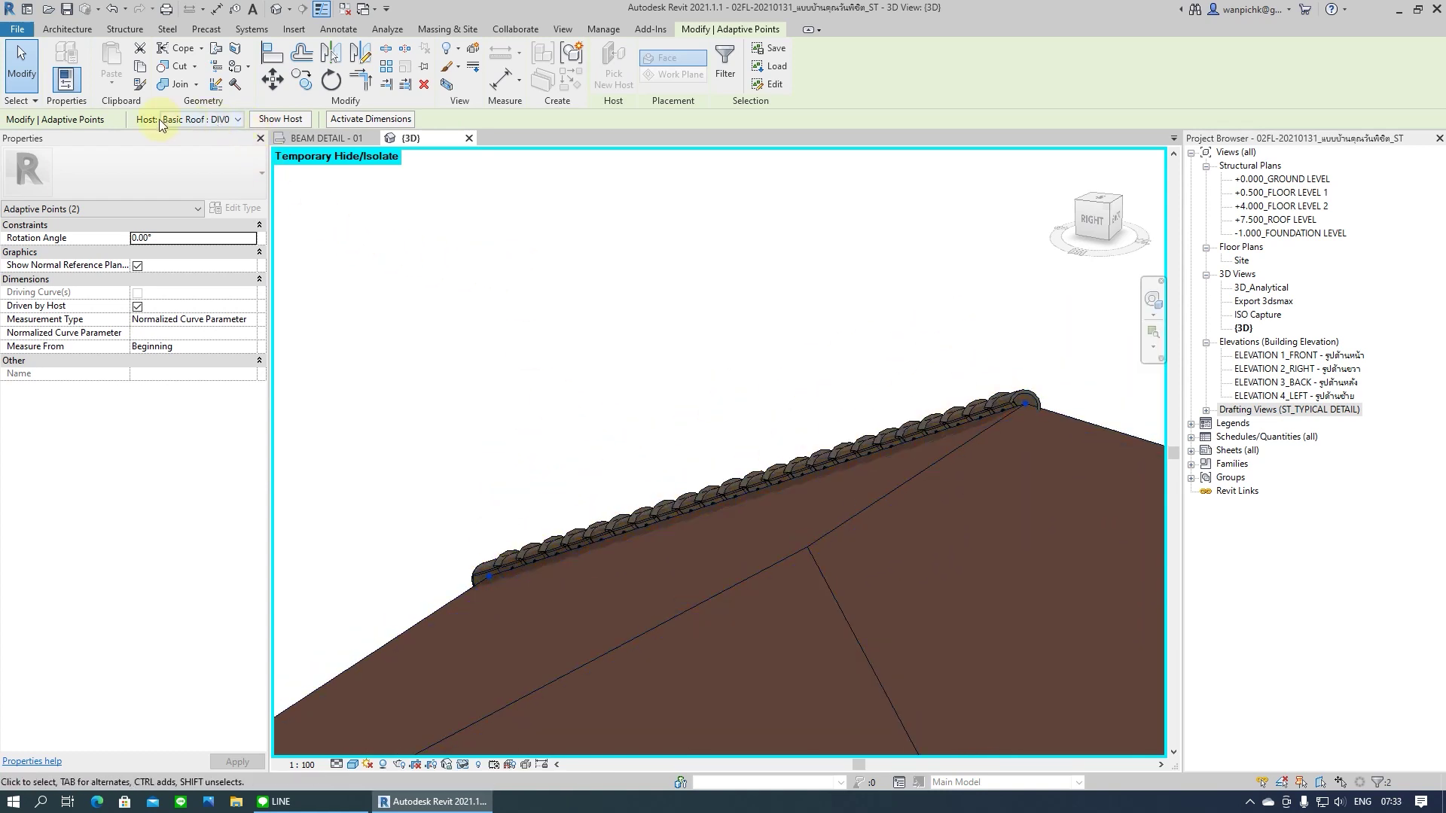
click(179, 119)
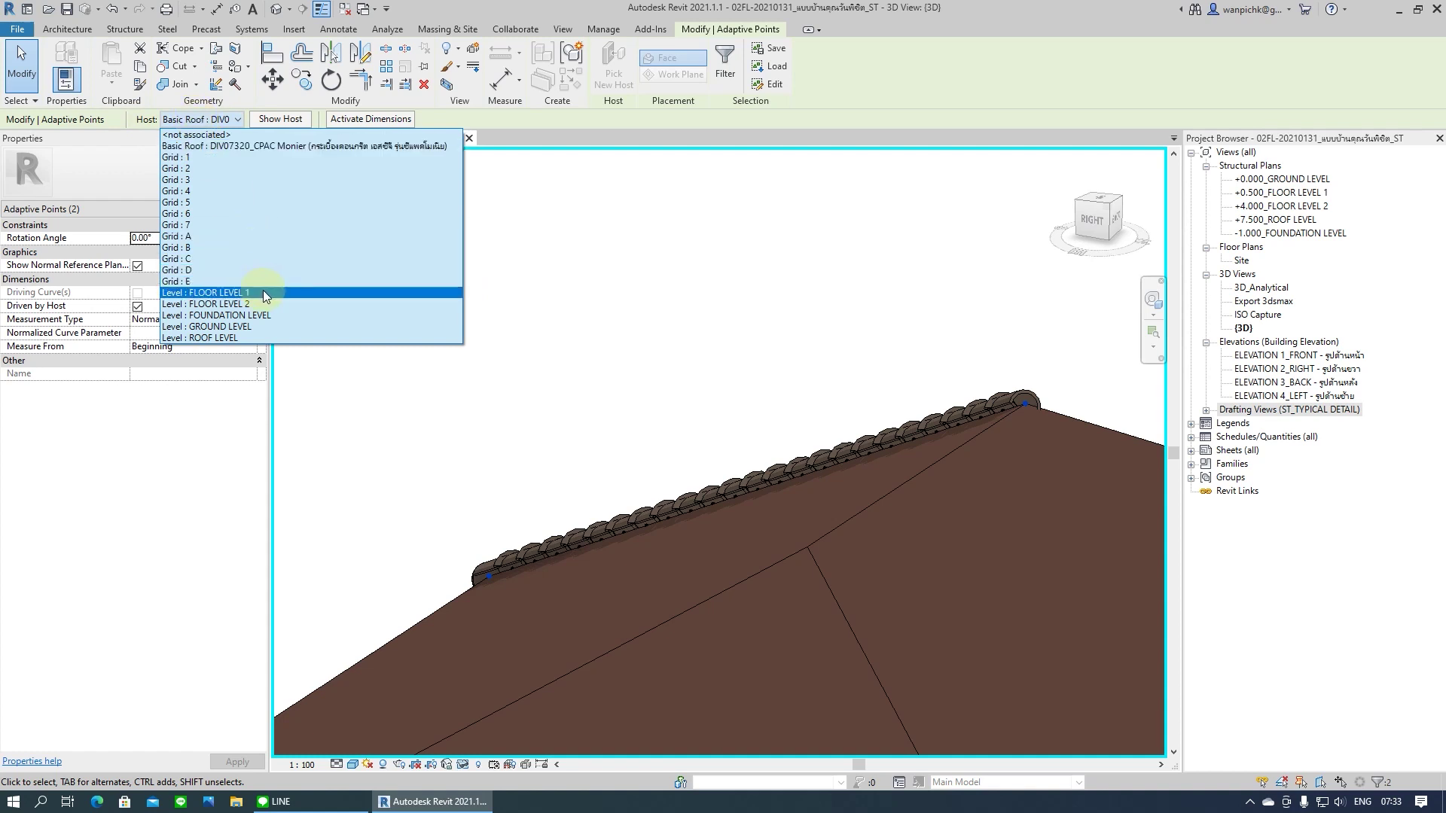
click(193, 337)
mouse_move(718, 409)
shift+middle_down()
mouse_move(580, 484)
mouse_move(636, 462)
mouse_move(639, 472)
mouse_move(635, 461)
mouse_move(716, 484)
mouse_move(772, 477)
mouse_move(738, 462)
mouse_move(674, 539)
mouse_move(652, 369)
shift+middle_up()
Orbit around the hip junction to bring the ridge end into view
click(653, 369)
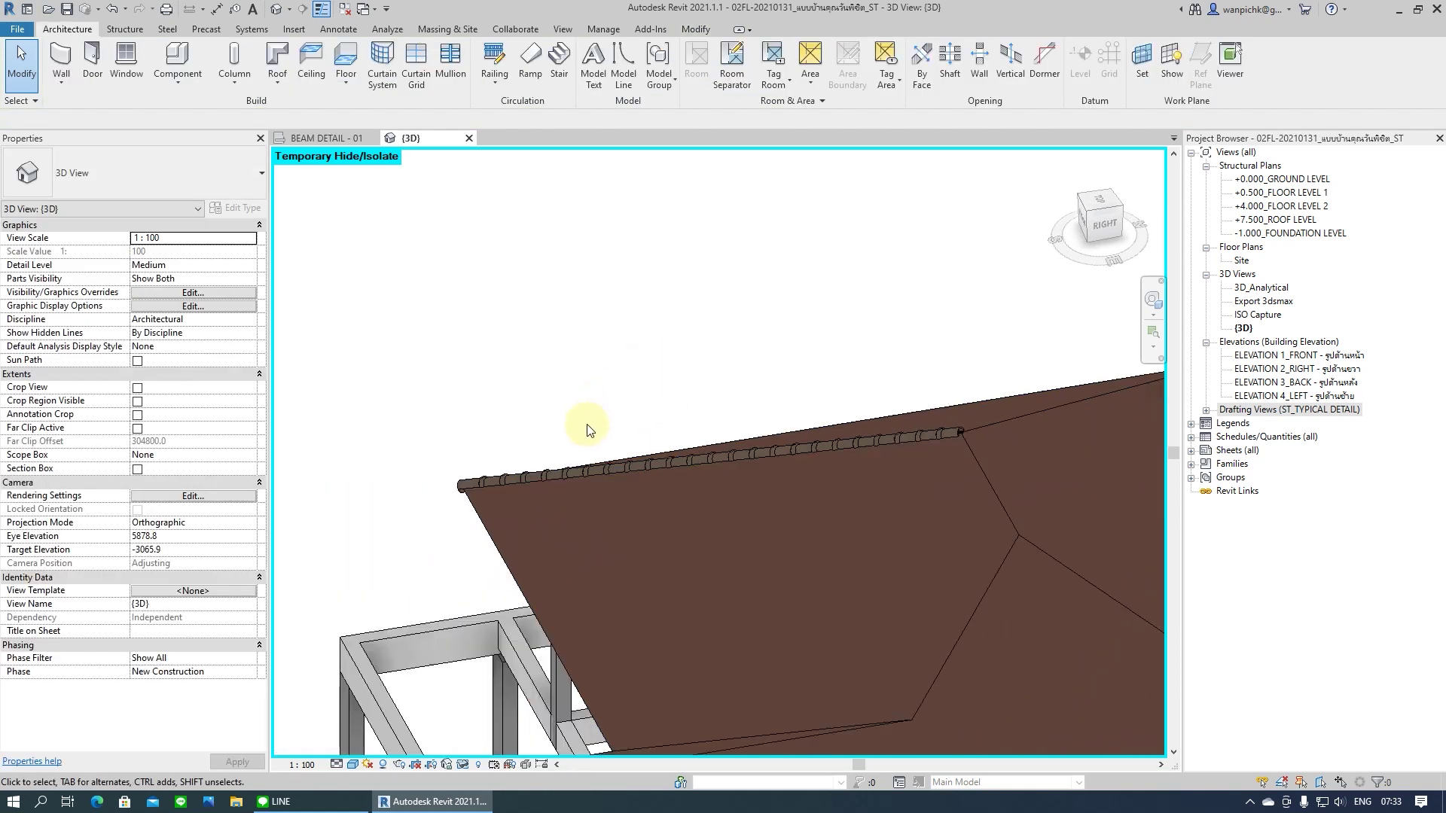
scroll(603, 444, up, 2)
scroll(866, 504, up, 3)
shift+middle_drag(957, 497, 861, 389)
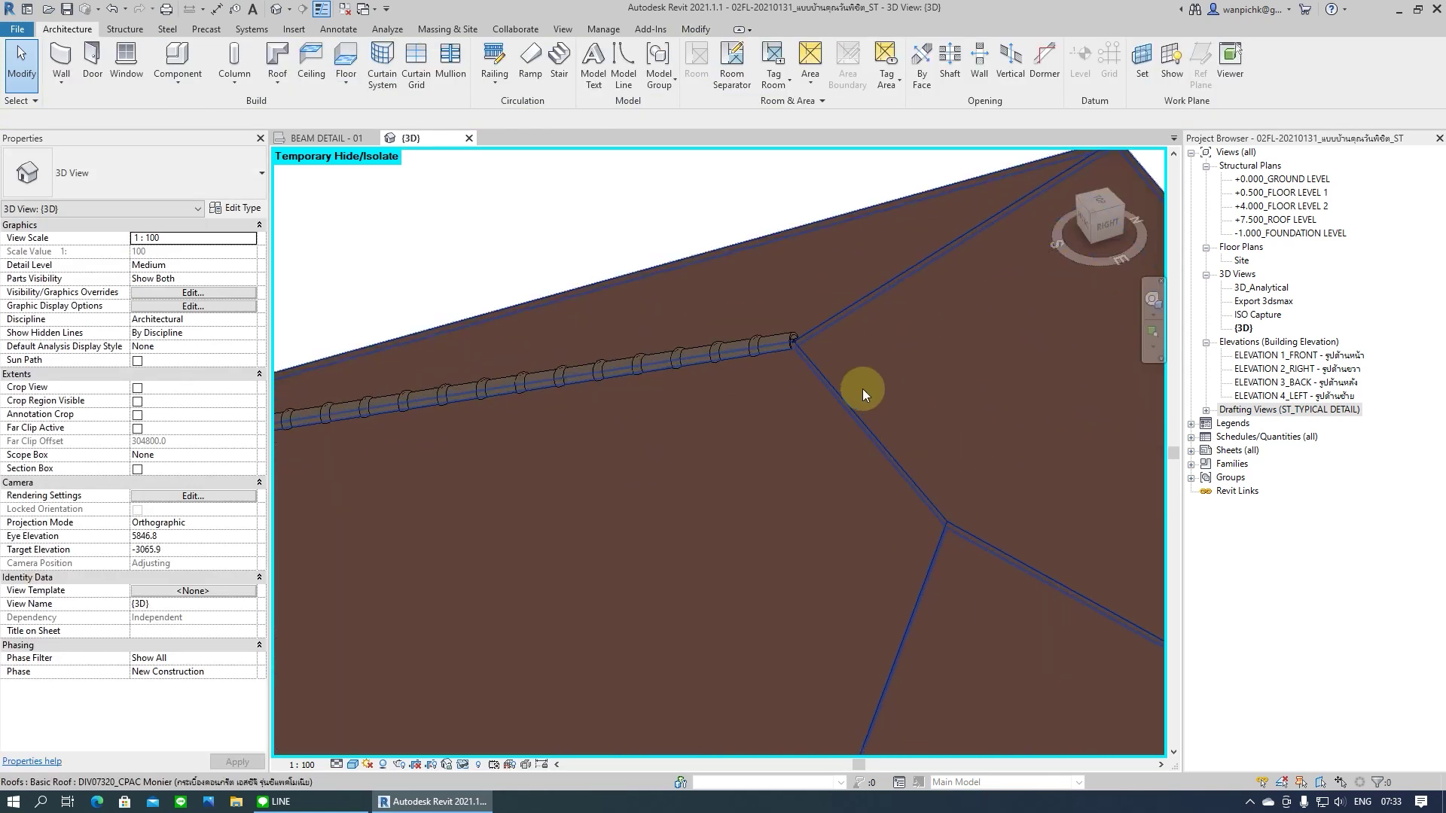
middle_drag(791, 437, 767, 493)
click(591, 270)
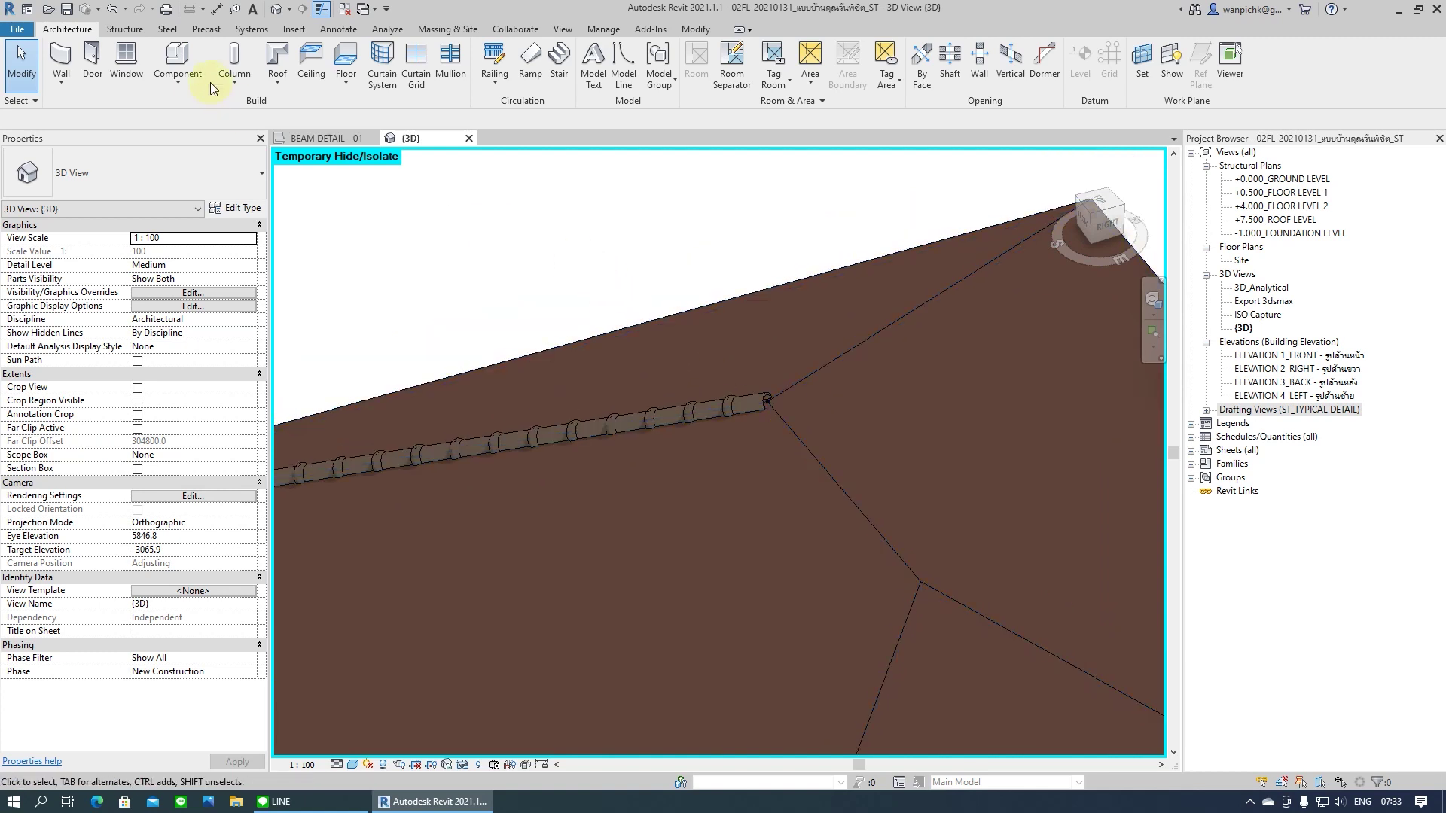
Place a second Ridge tile run from the ridge end down the adjacent hip line
click(173, 79)
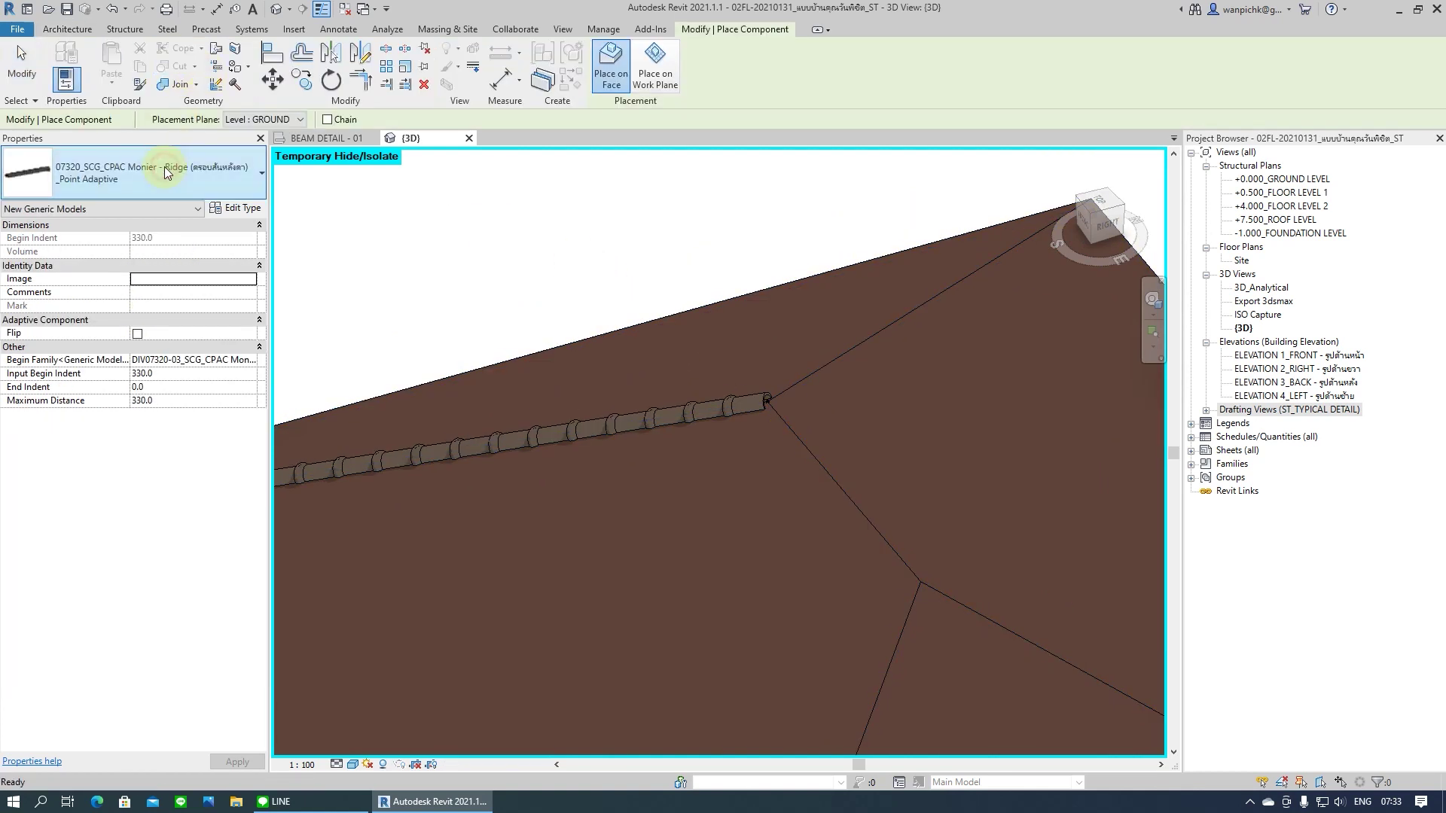
click(165, 165)
click(192, 303)
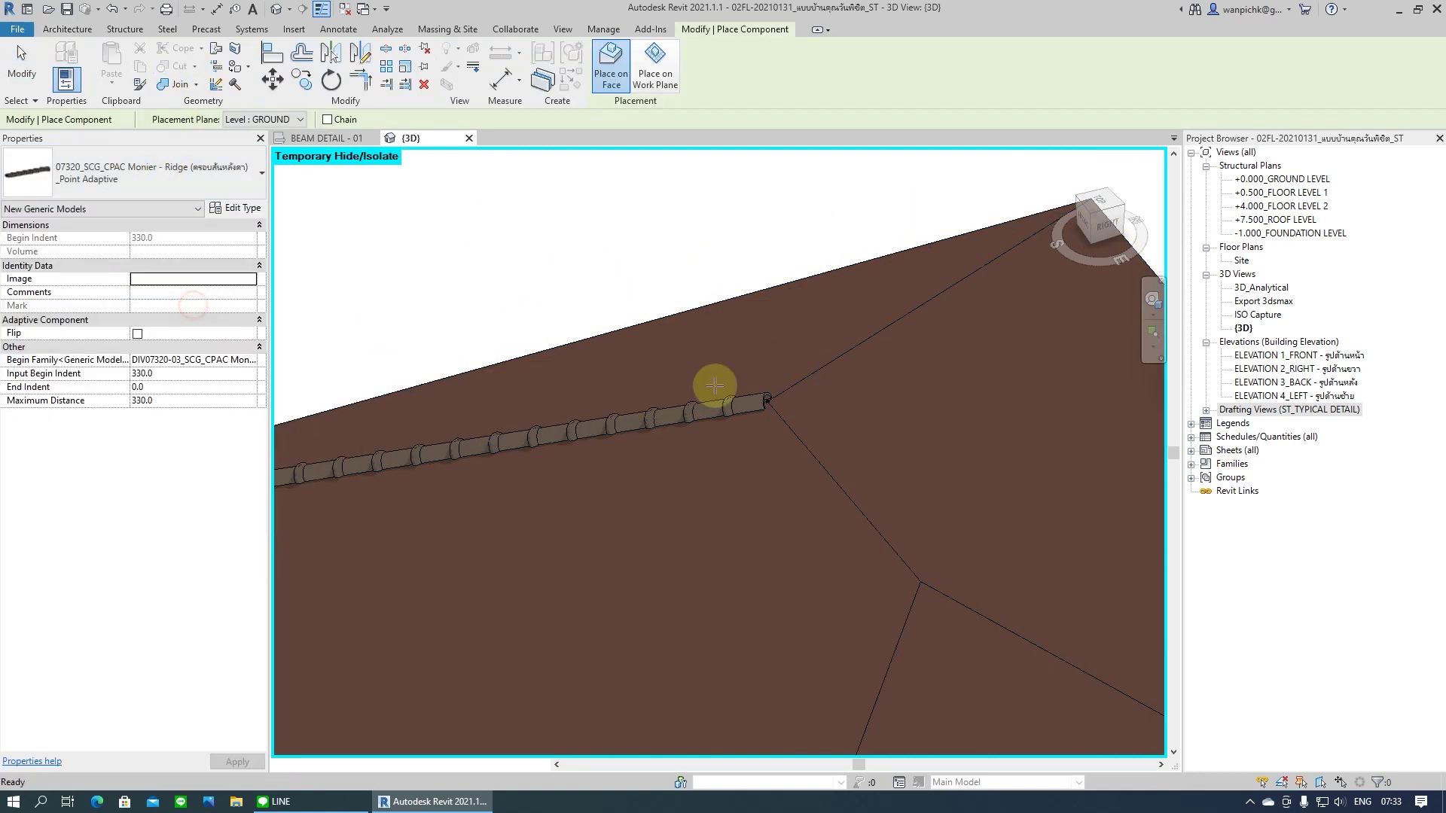
scroll(774, 392, up, 3)
click(774, 392)
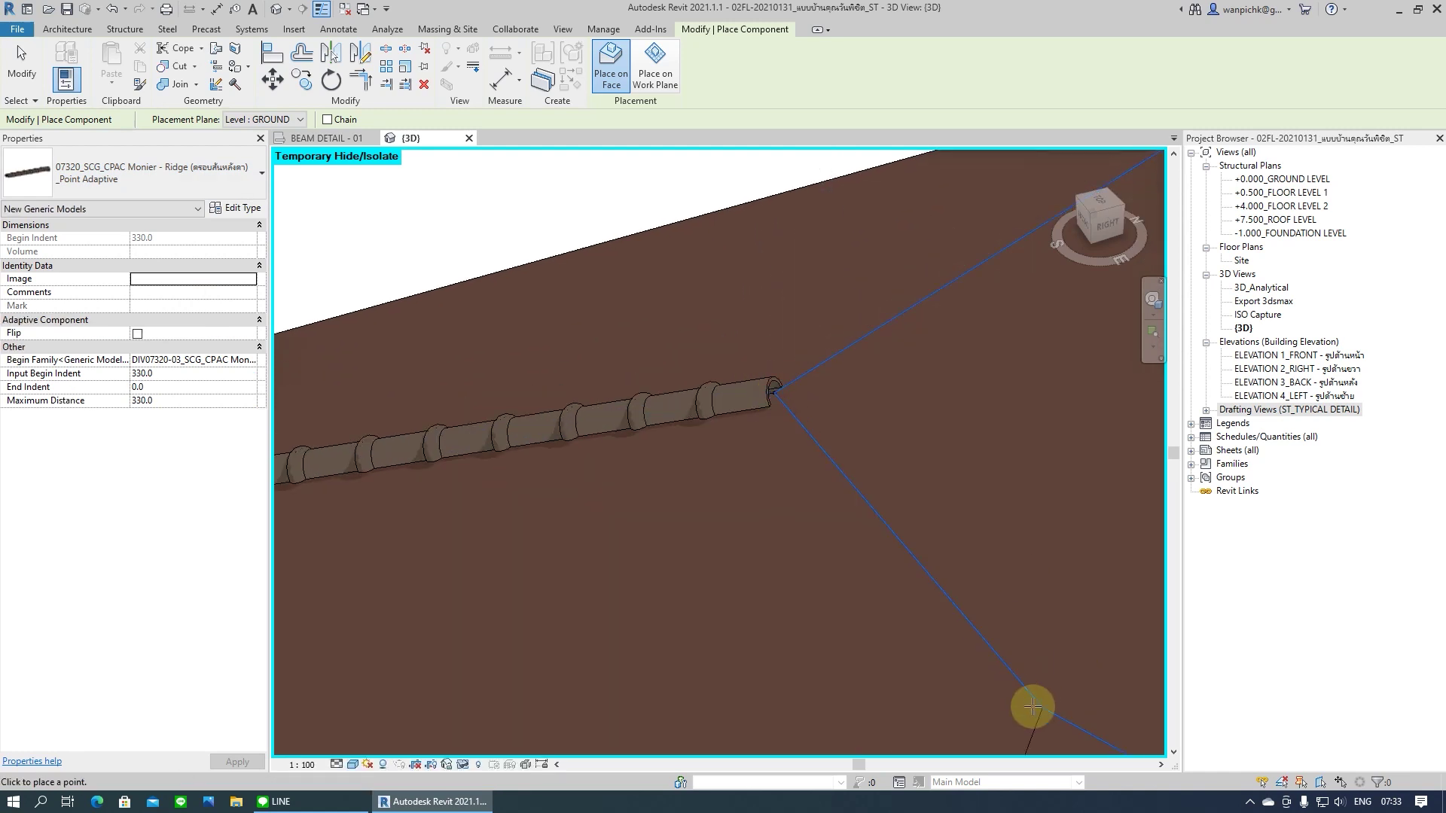
click(1042, 709)
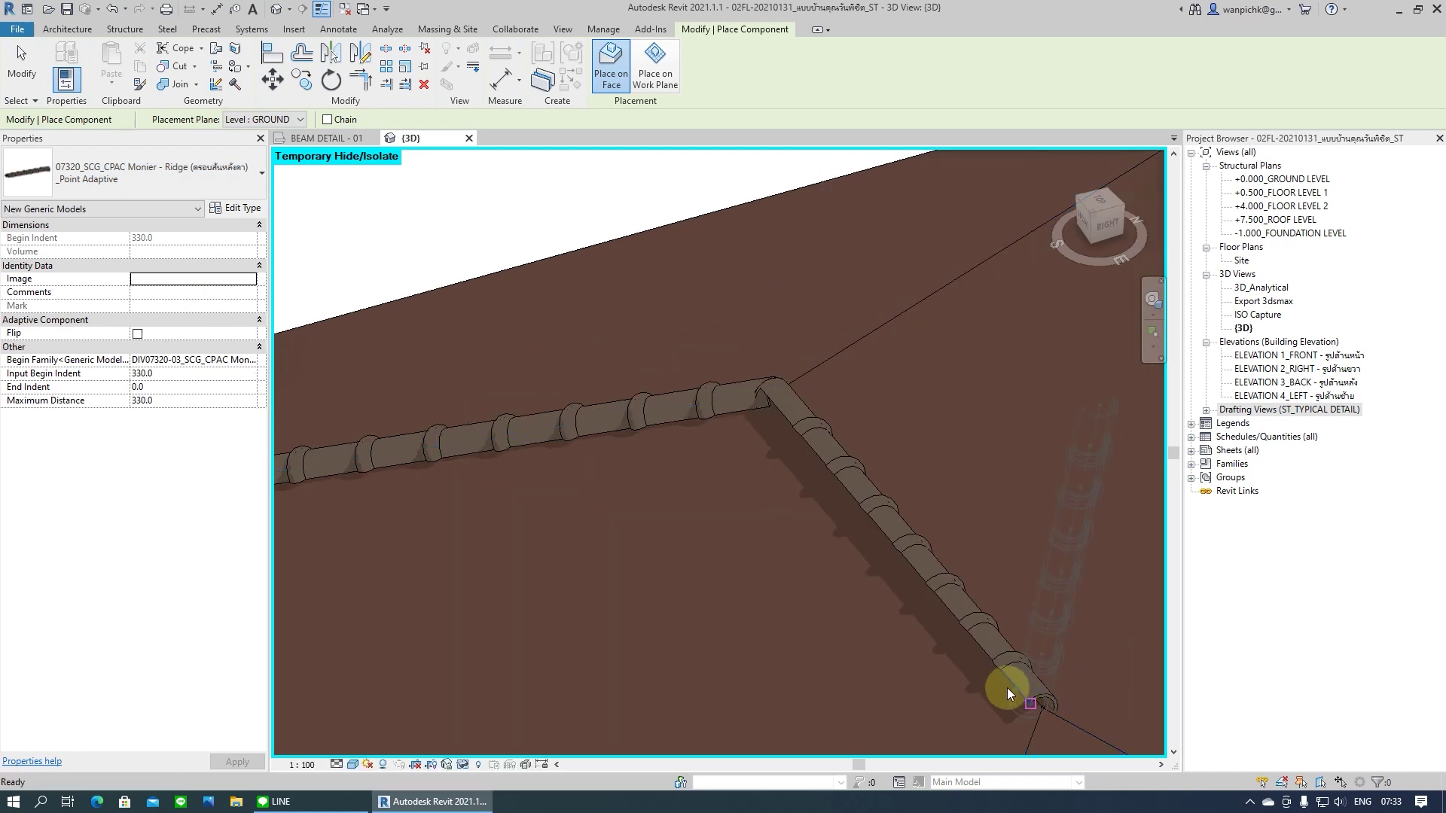
key(Escape)
key(Escape)
scroll(1008, 692, down, 2)
mouse_move(940, 663)
shift+middle_down()
mouse_move(999, 600)
mouse_move(523, 765)
mouse_move(578, 653)
mouse_move(806, 733)
shift+middle_up()
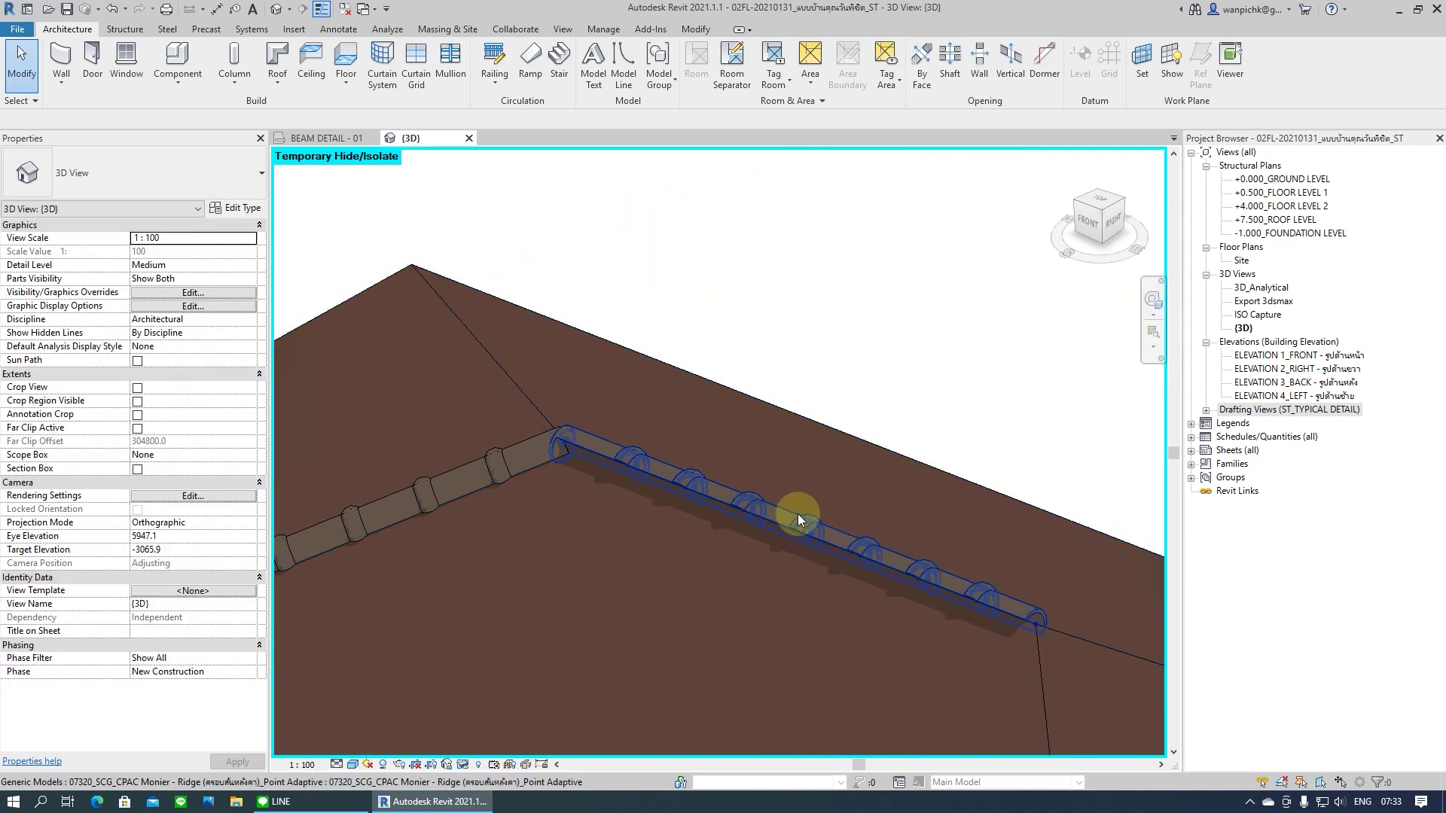
shift+middle_drag(792, 559, 765, 552)
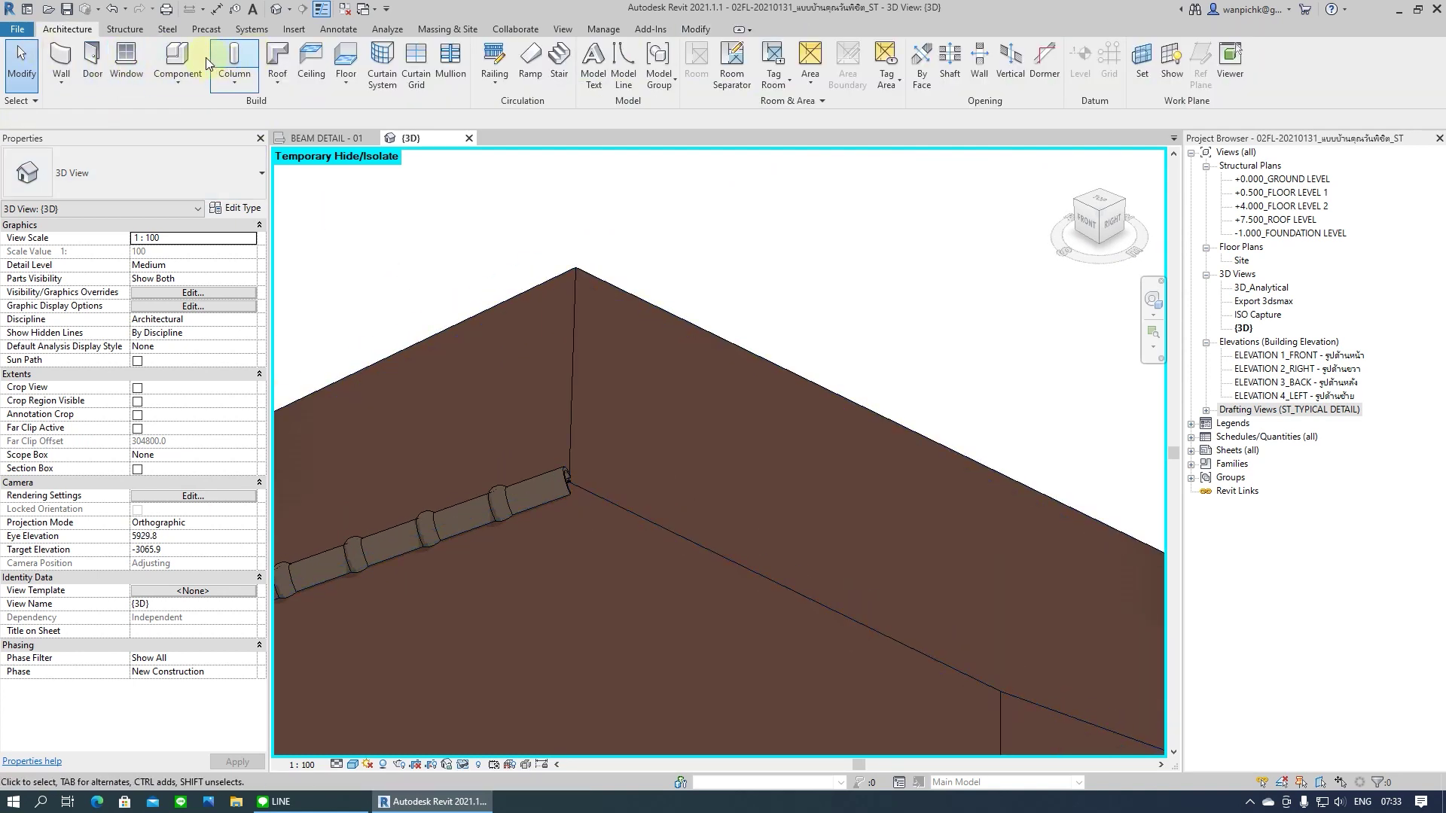
Place a short Ridge run from the ridge corner to the roof edge midpoint
click(179, 59)
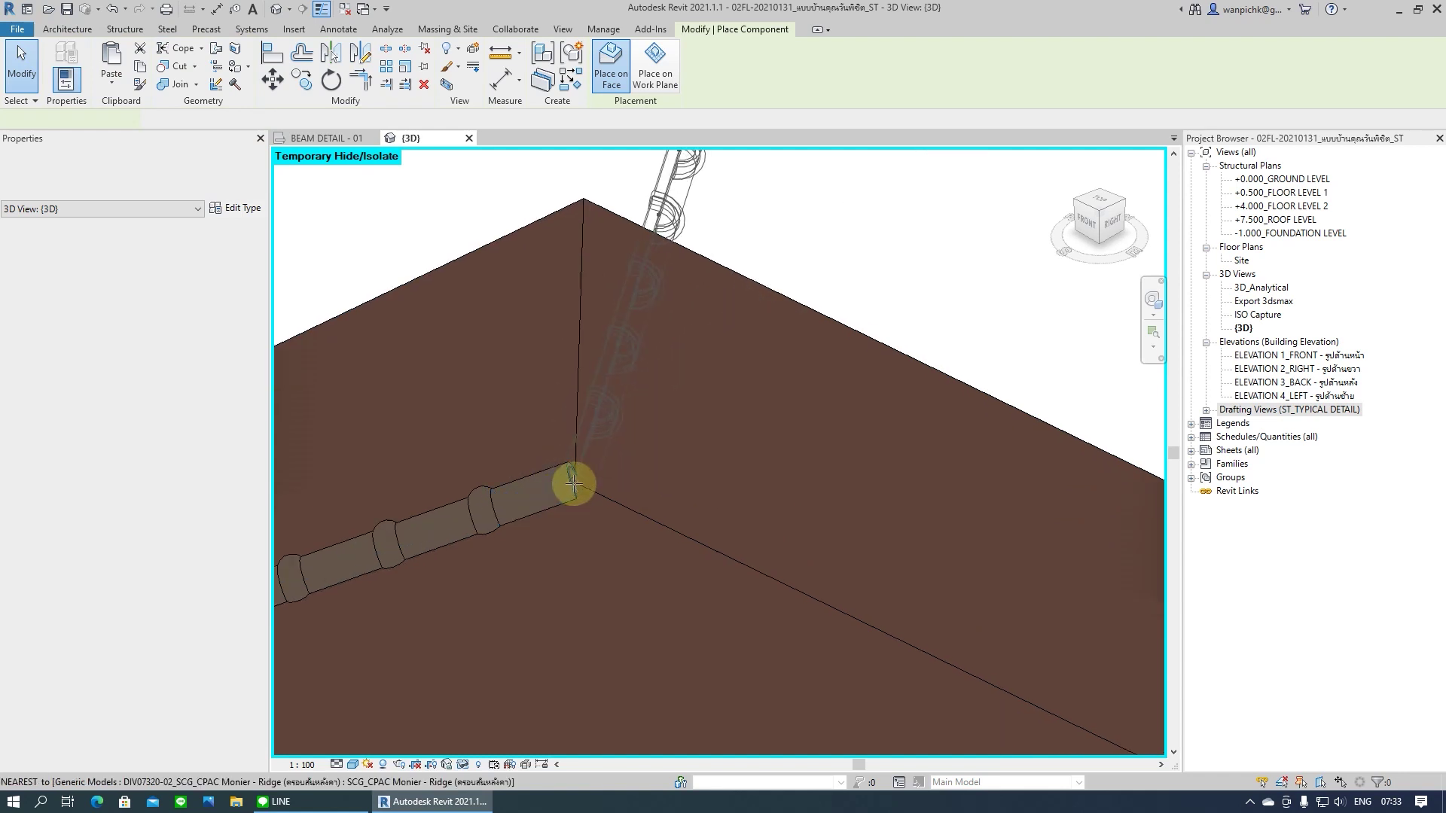
click(574, 481)
scroll(828, 603, down, 1)
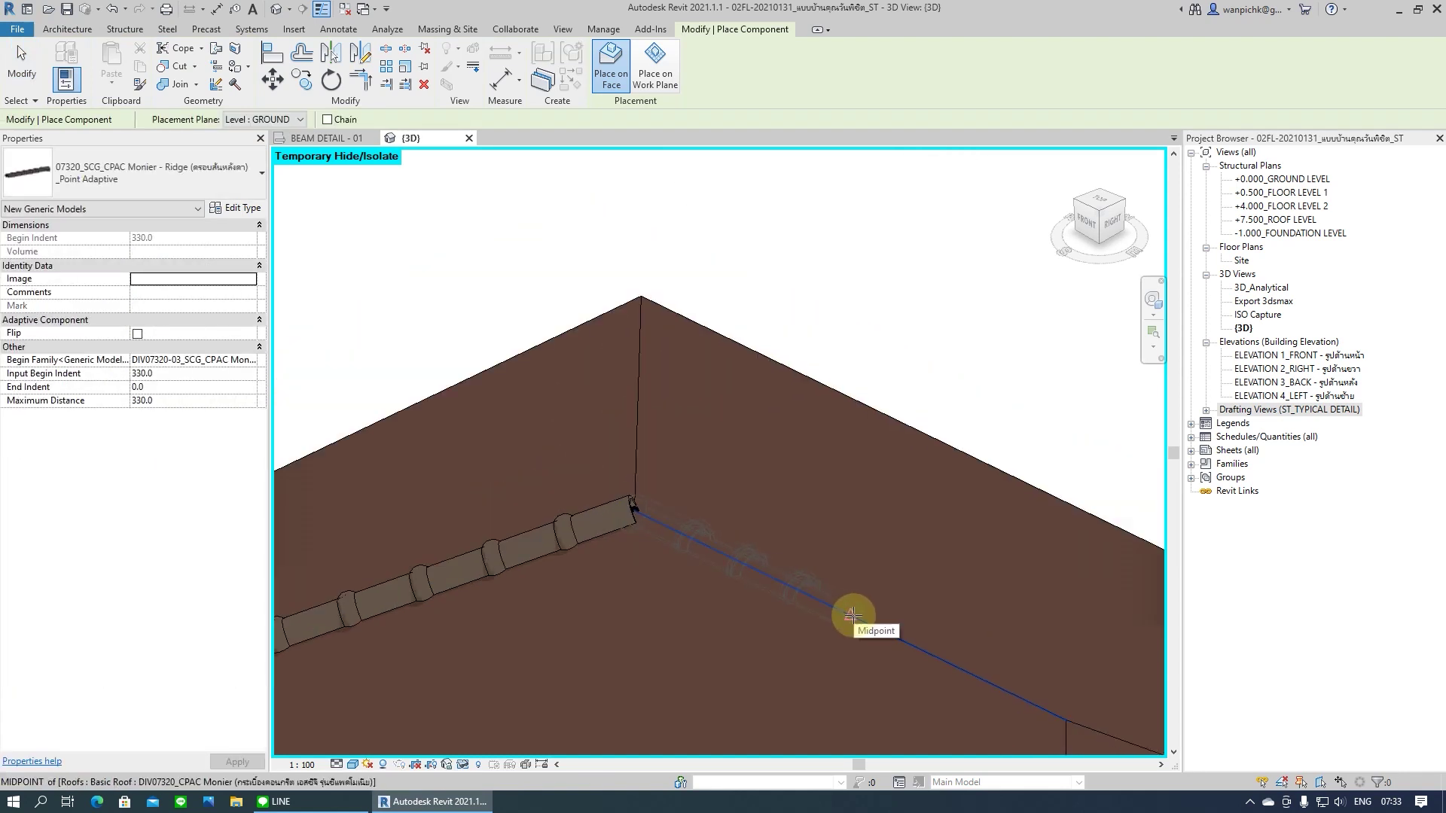
click(851, 615)
key(Escape)
scroll(843, 627, up, 2)
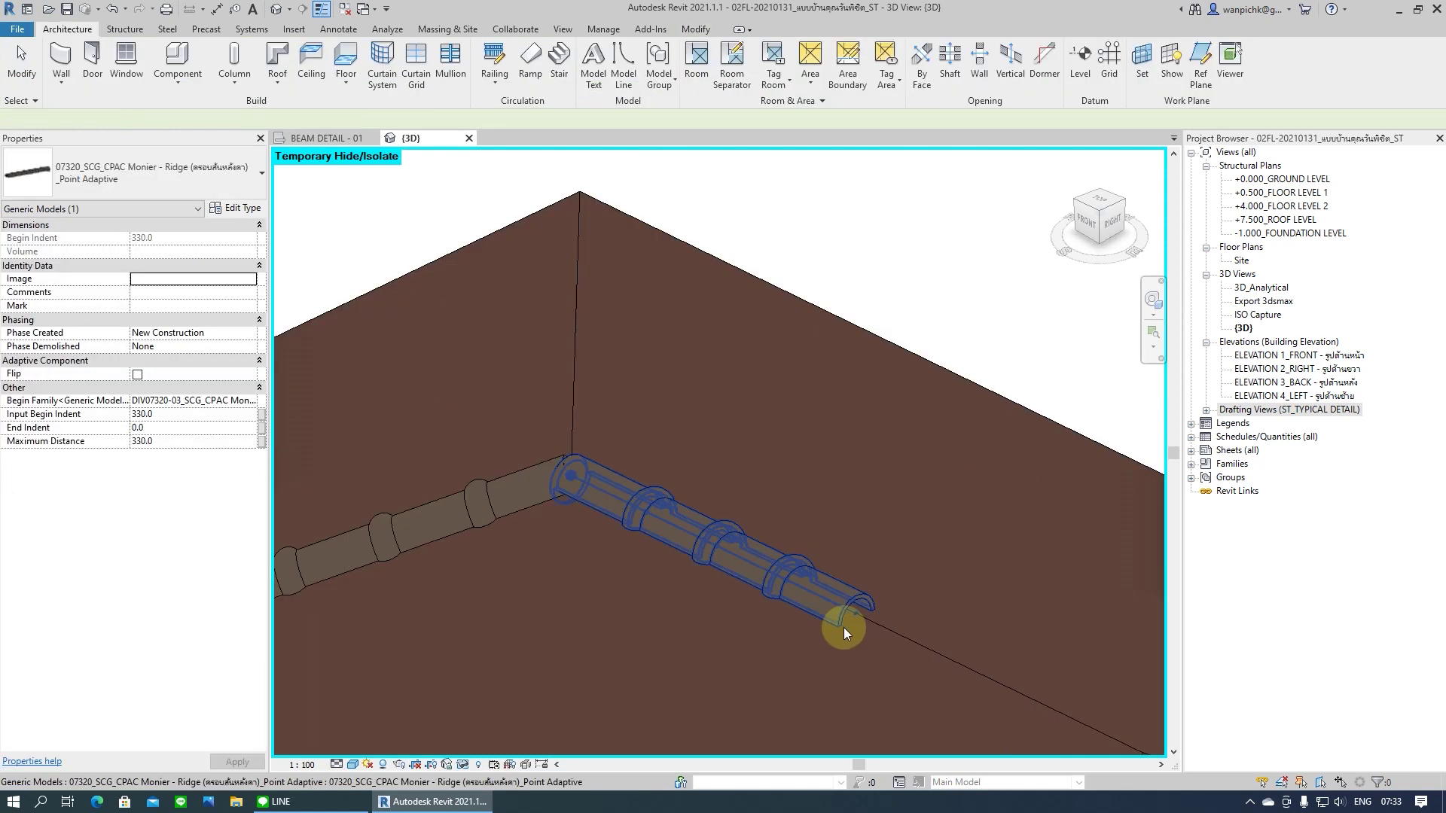
scroll(860, 608, up, 2)
Select the new short ridge piece and one of its adaptive points, orbiting around it
click(809, 580)
mouse_move(809, 580)
shift+middle_down()
mouse_move(675, 491)
mouse_move(686, 556)
mouse_move(729, 480)
shift+middle_up()
click(639, 572)
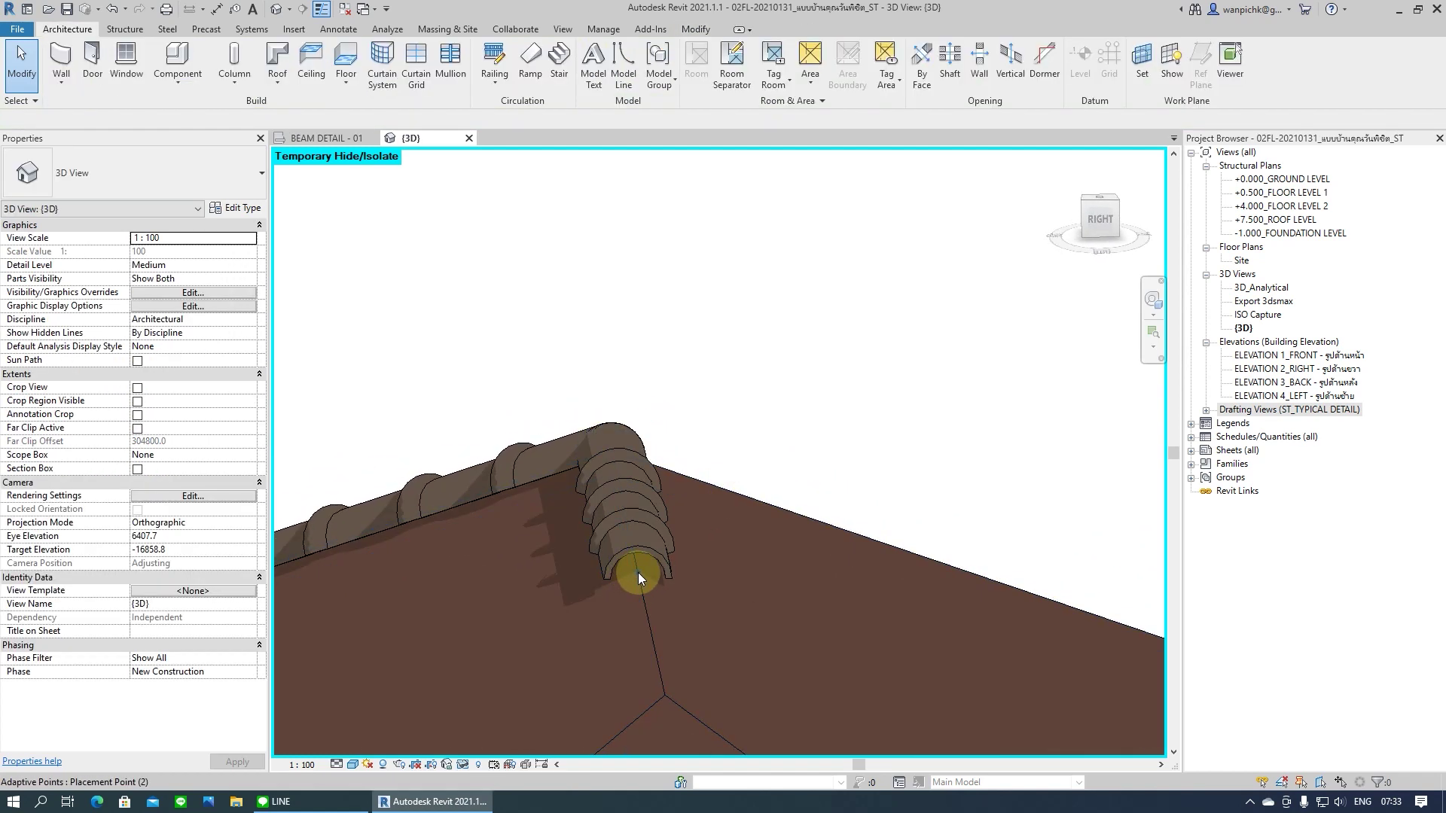
mouse_move(574, 581)
shift+middle_down()
mouse_move(383, 570)
mouse_move(815, 587)
shift+middle_up()
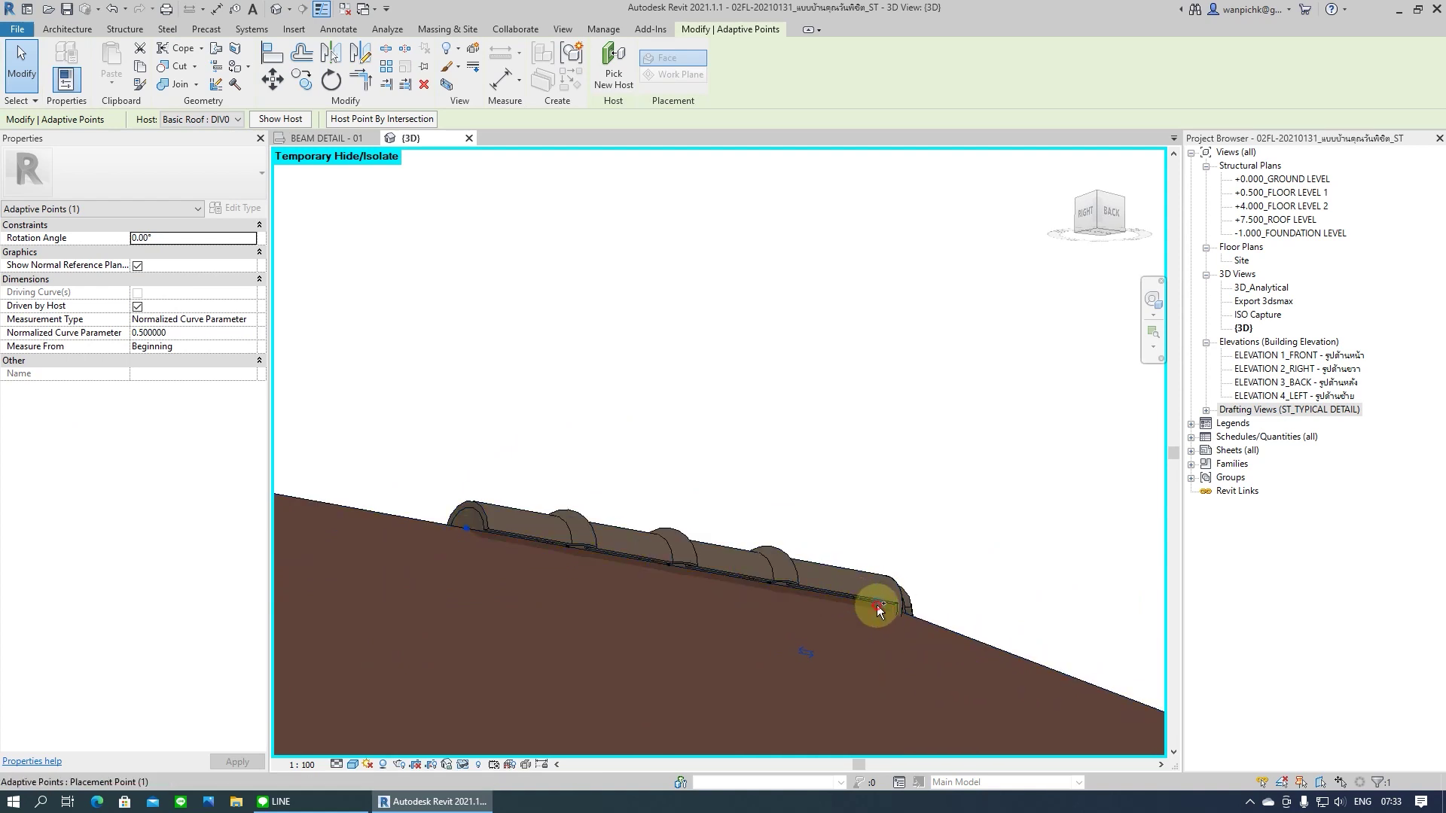
Select both adaptive points and host them on Level : ROOF LEVEL
ctrl+click(878, 610)
shift+middle_drag(575, 544, 561, 590)
click(215, 121)
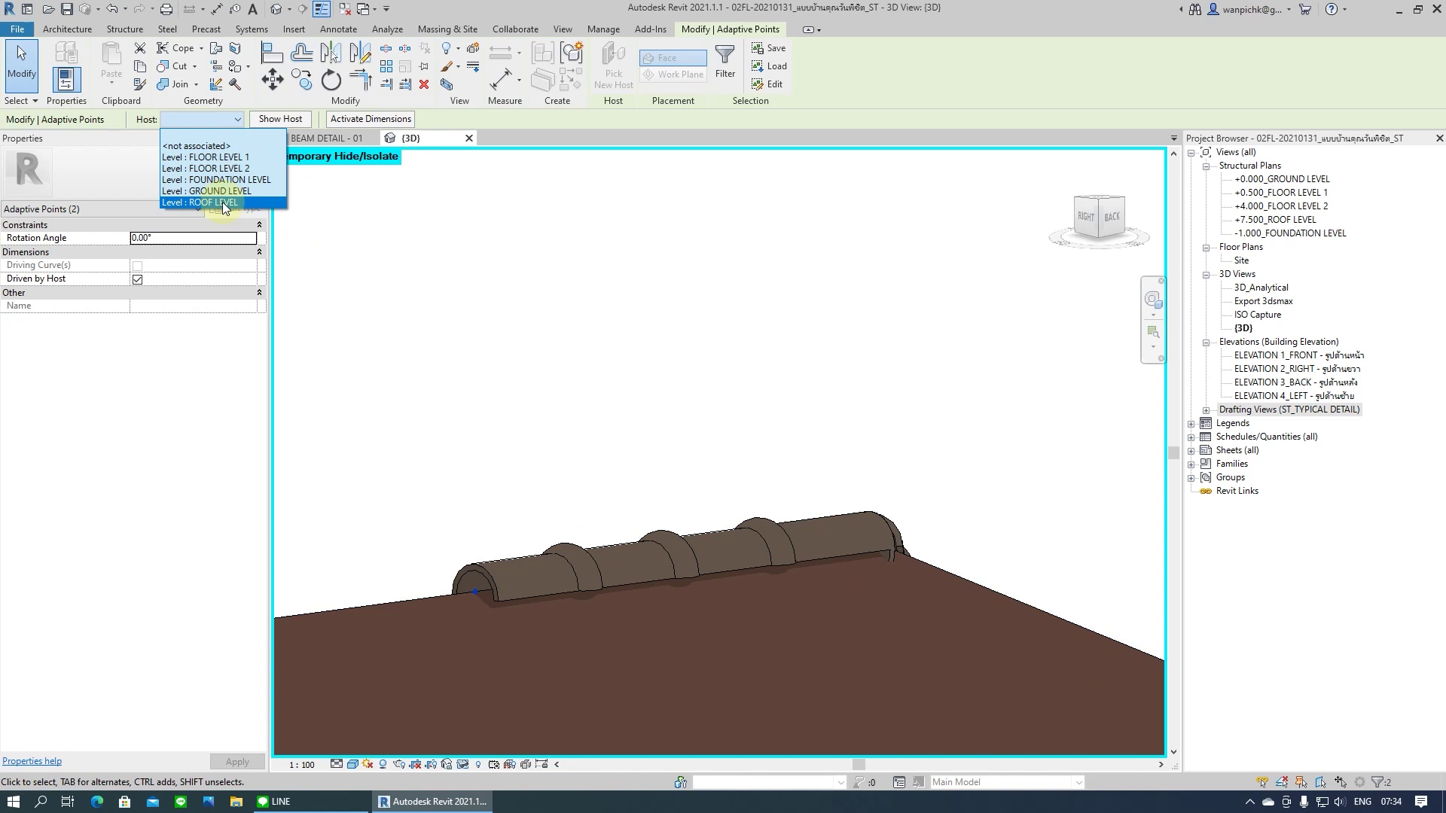
click(224, 202)
shift+middle_drag(542, 597, 931, 647)
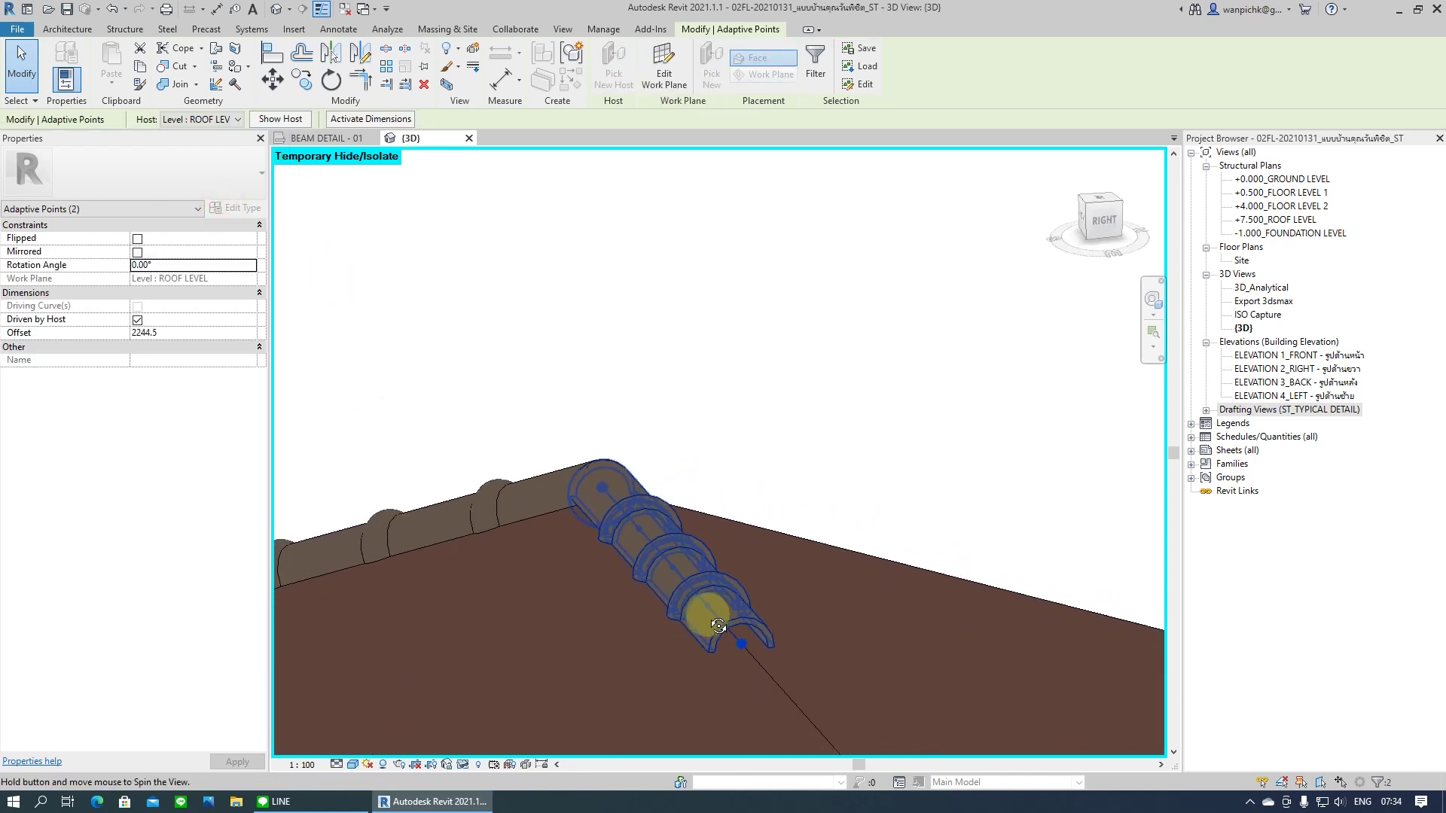
Select the short ridge piece and open its Begin Family options
click(622, 364)
mouse_move(622, 365)
shift+middle_down()
mouse_move(549, 590)
mouse_move(589, 605)
mouse_move(633, 575)
mouse_move(551, 572)
shift+middle_up()
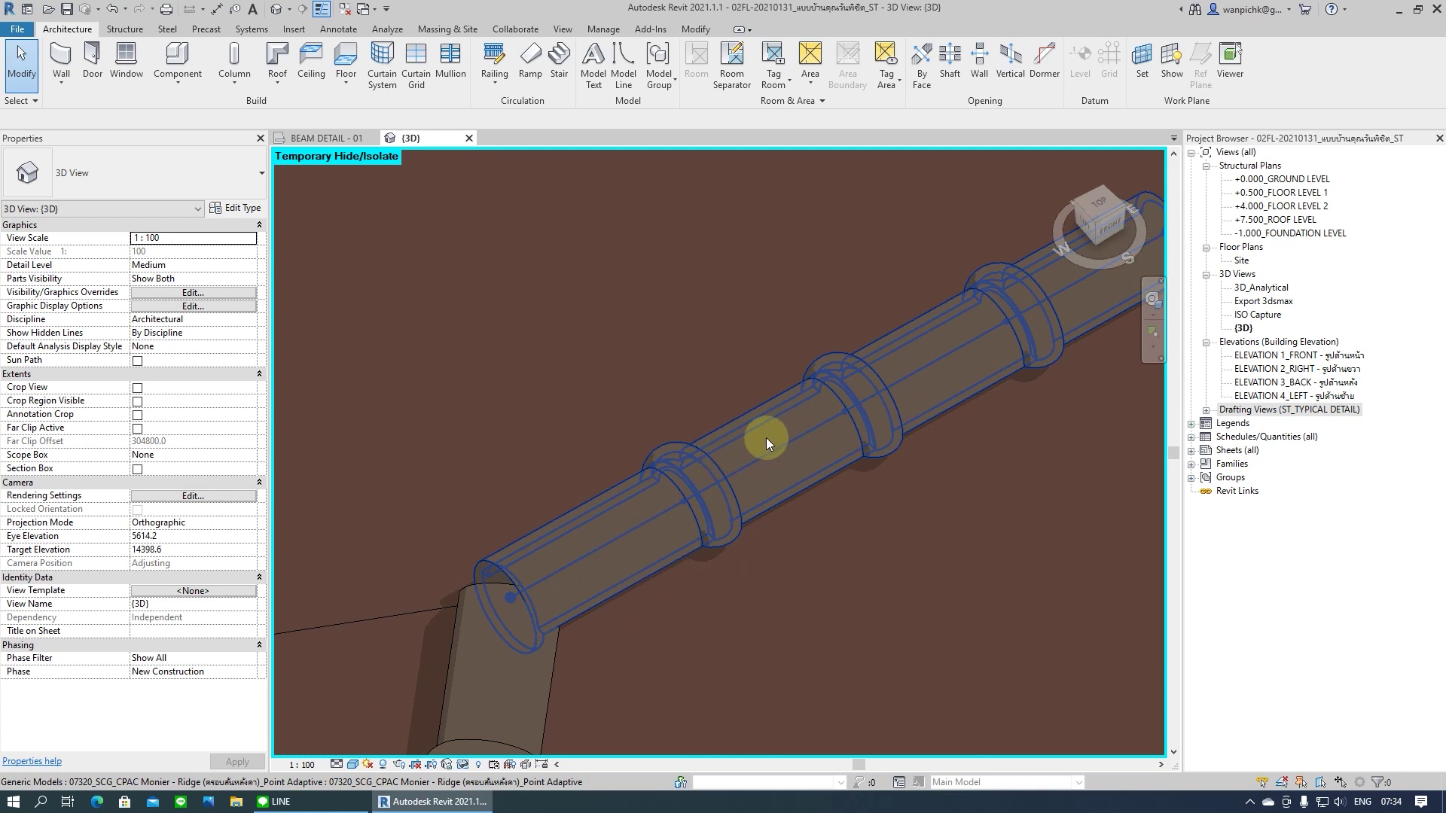
click(748, 453)
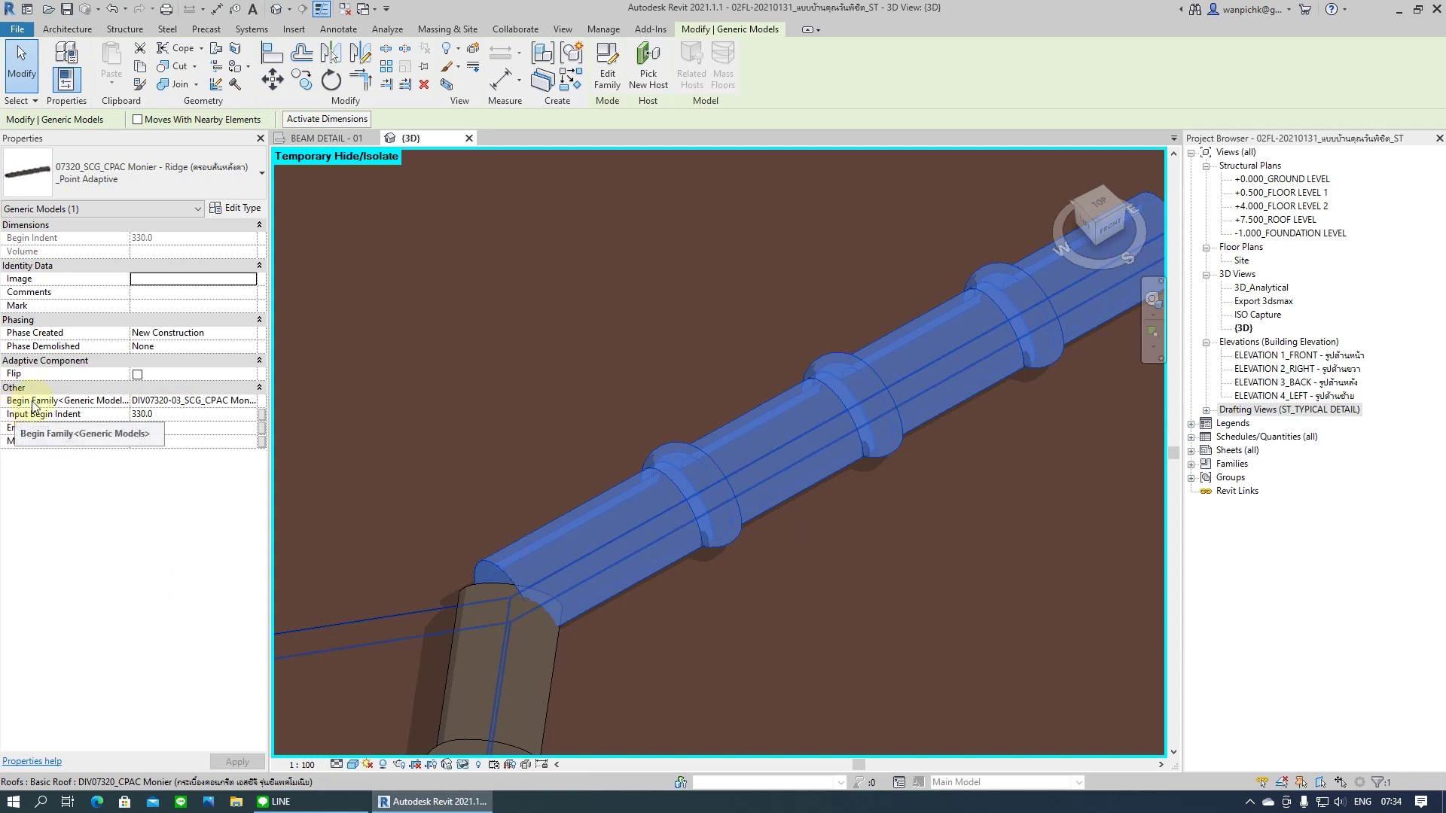
click(253, 402)
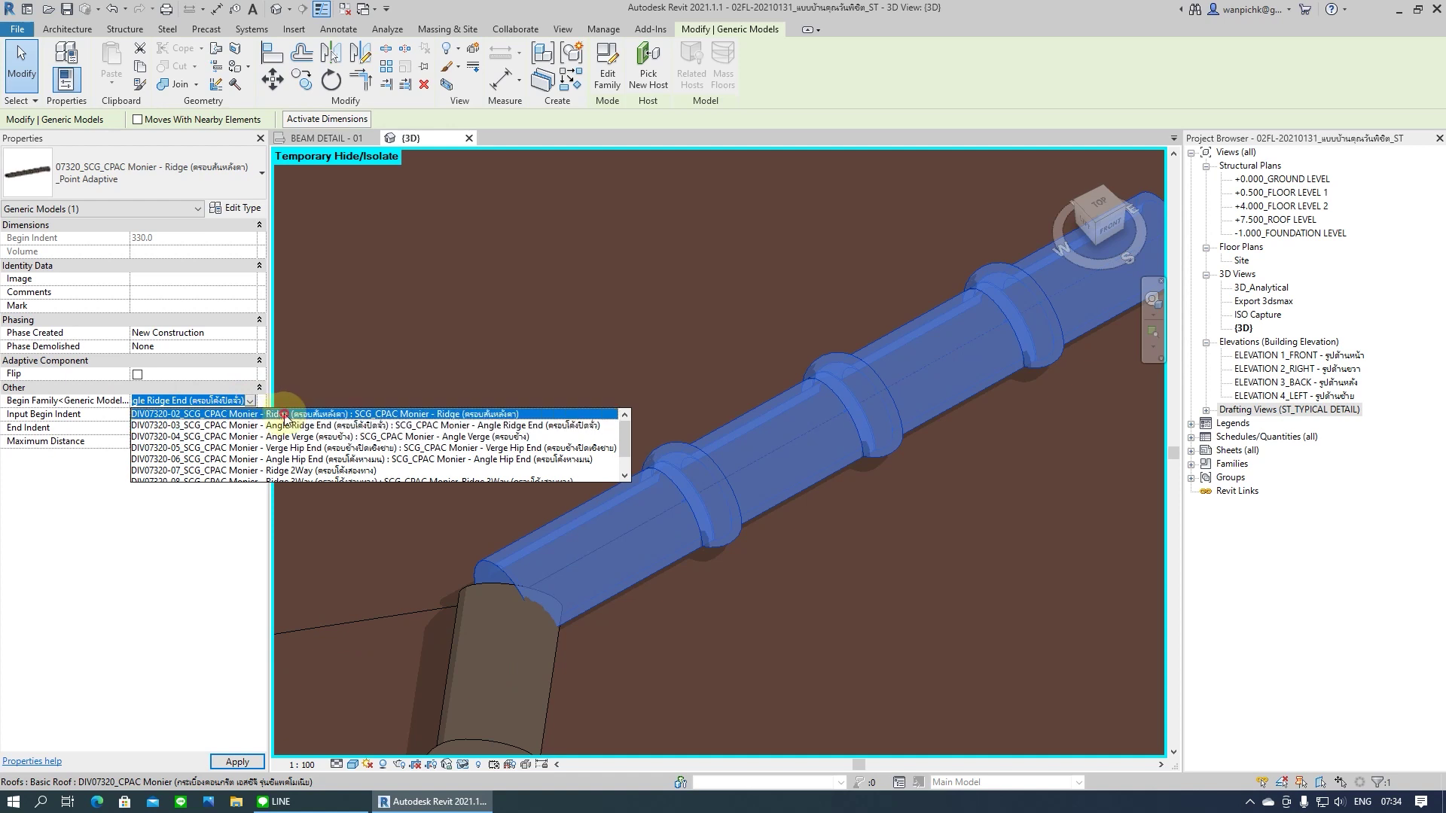
Switch the begin family from Angle Ridge End to the plain CPAC Monier Ridge piece
click(284, 414)
shift+middle_drag(683, 585, 455, 552)
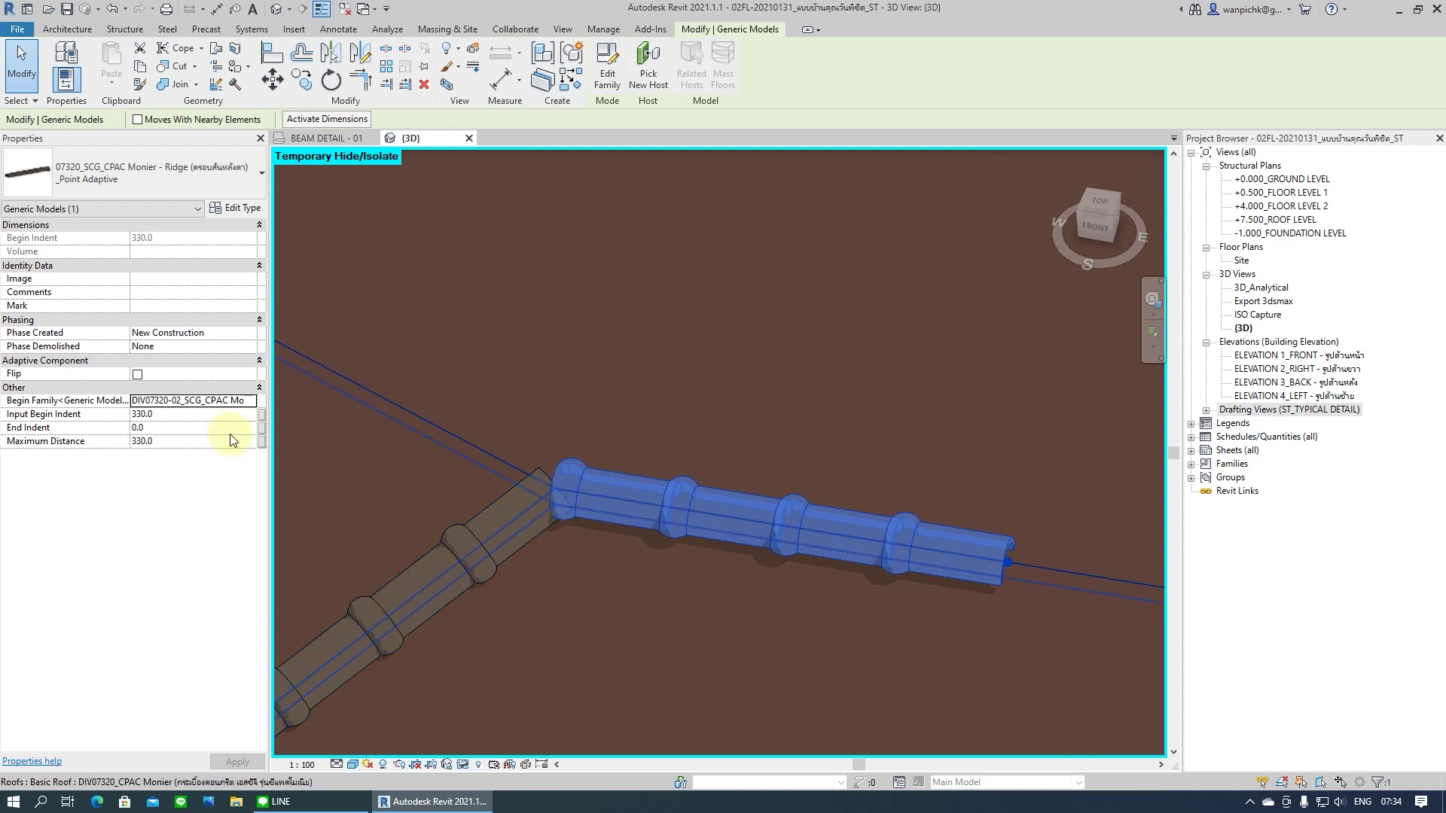
scroll(559, 493, up, 2)
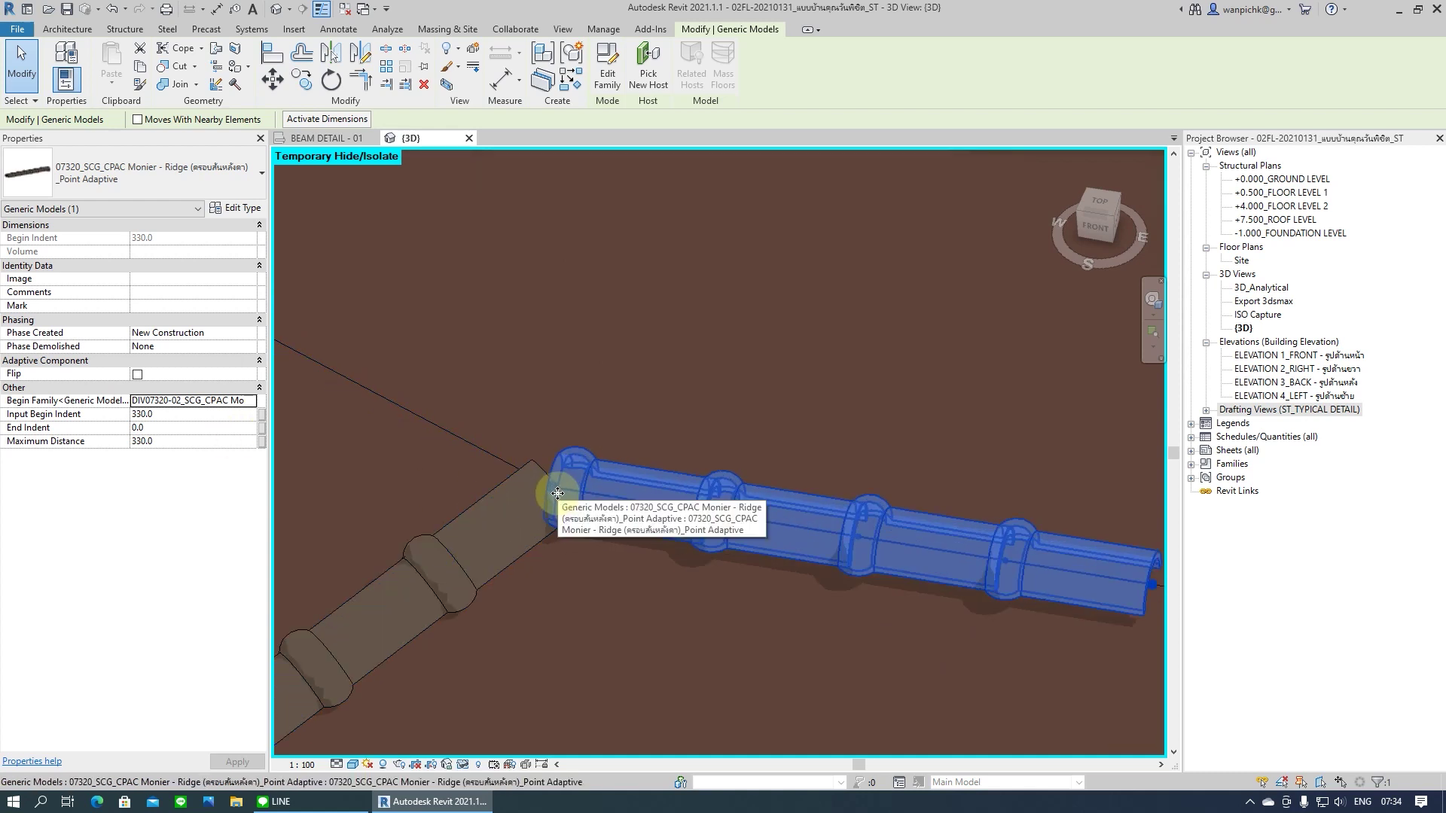
Set the ridge's Input Begin Indent to 500
click(182, 416)
text(500)
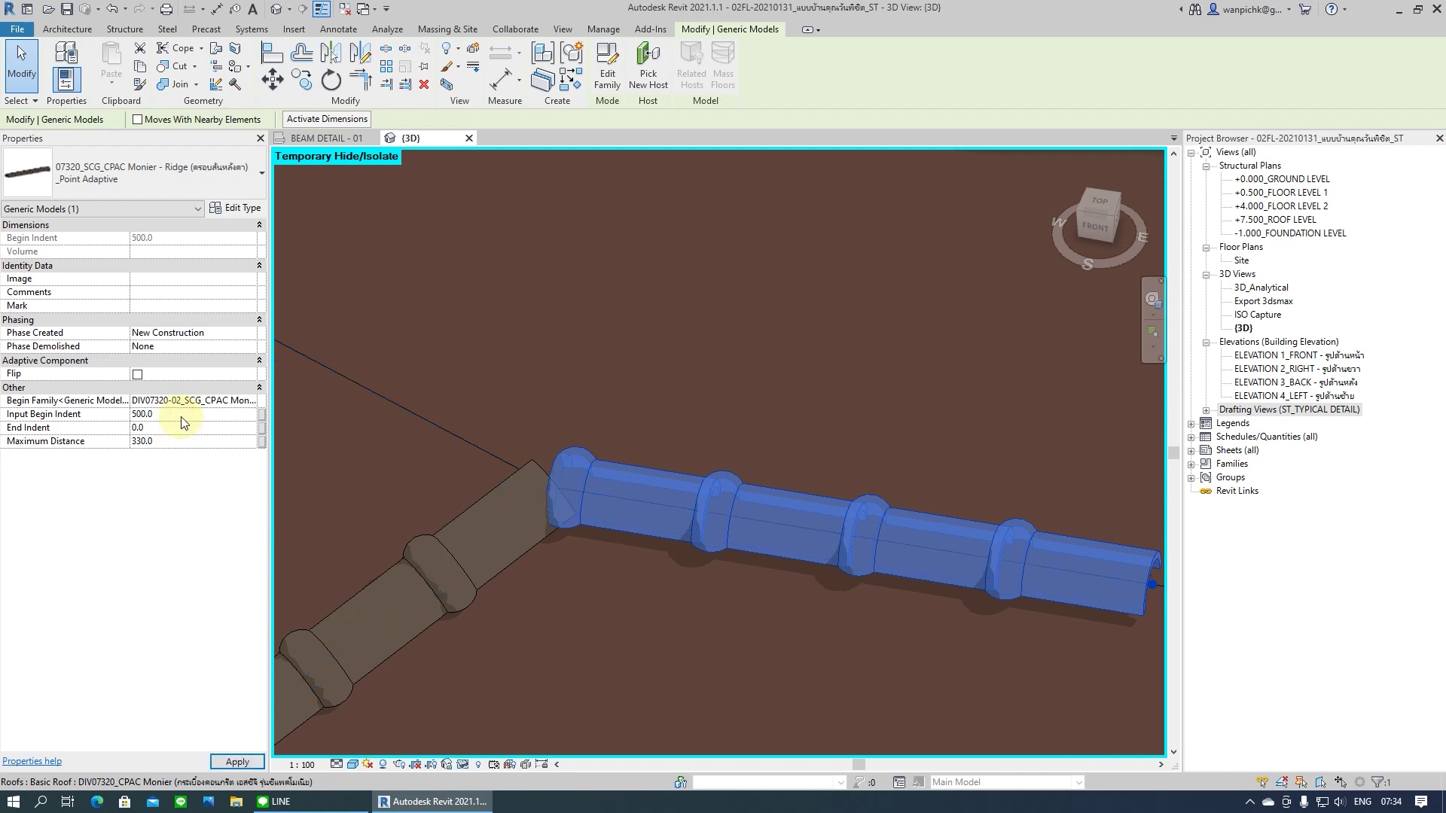
scroll(557, 653, down, 2)
scroll(806, 609, up, 2)
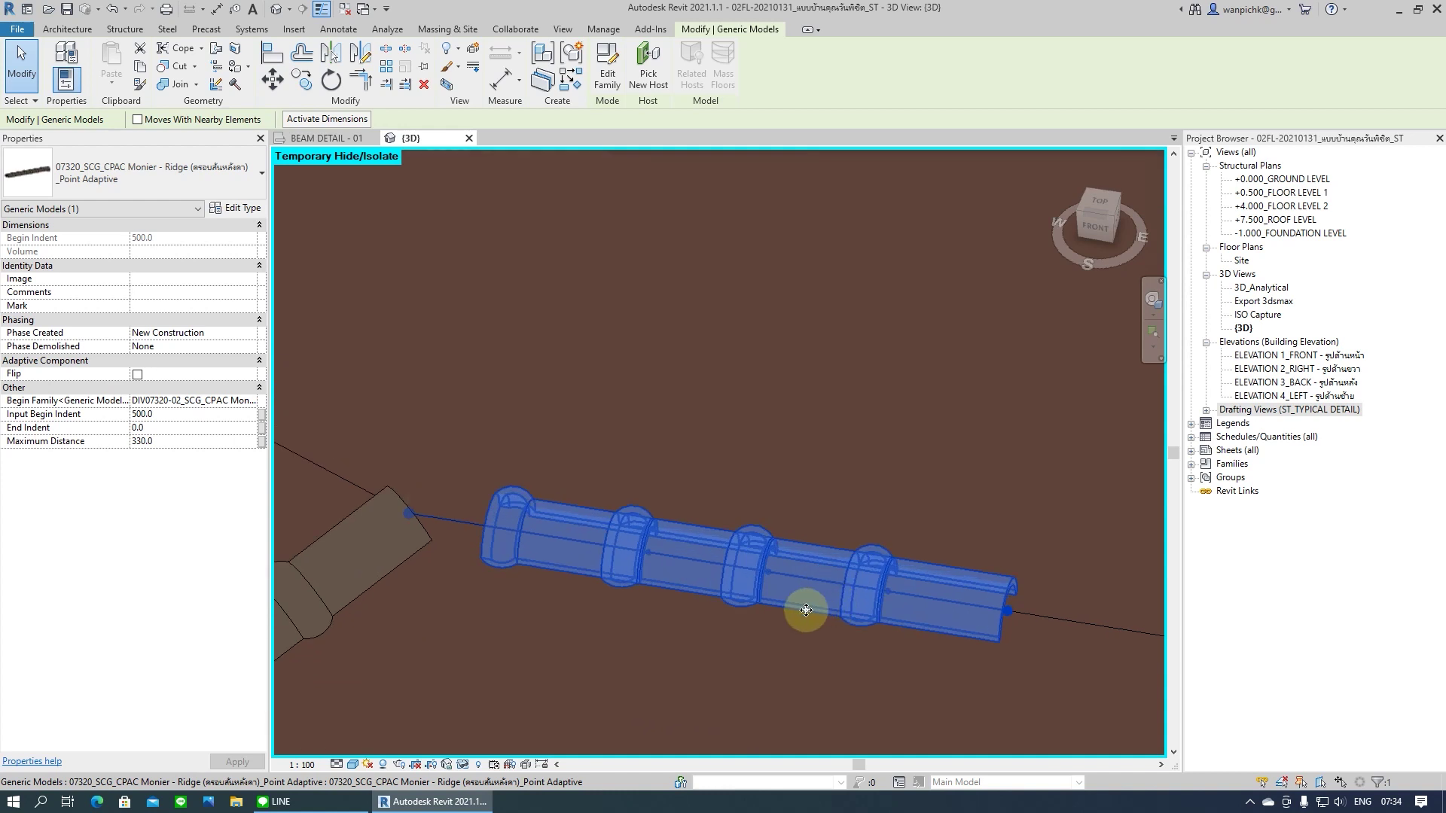
click(171, 413)
key(Return)
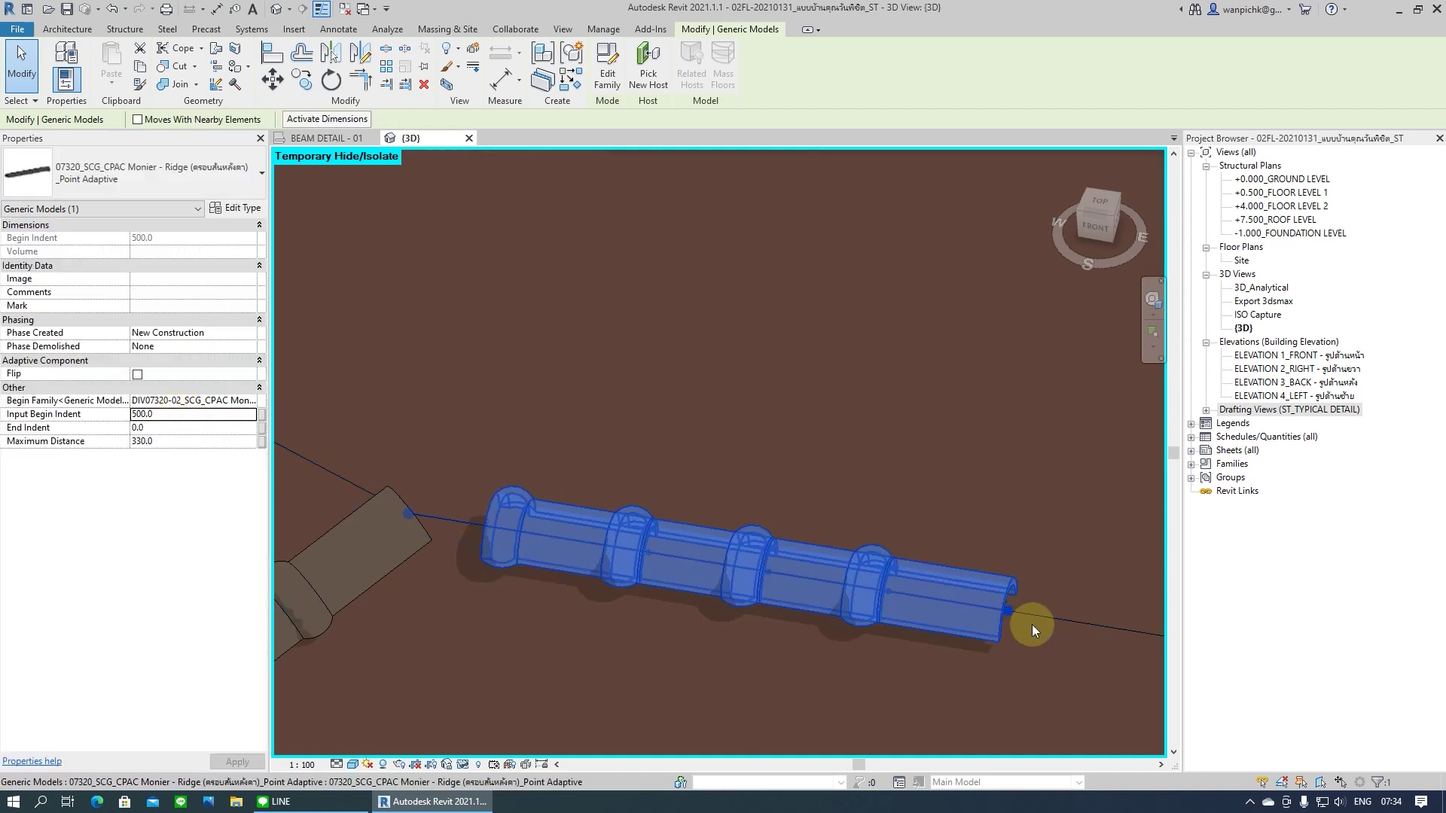
Set Input Begin Indent back to 330 and reselect the ridge to check the junction
click(188, 429)
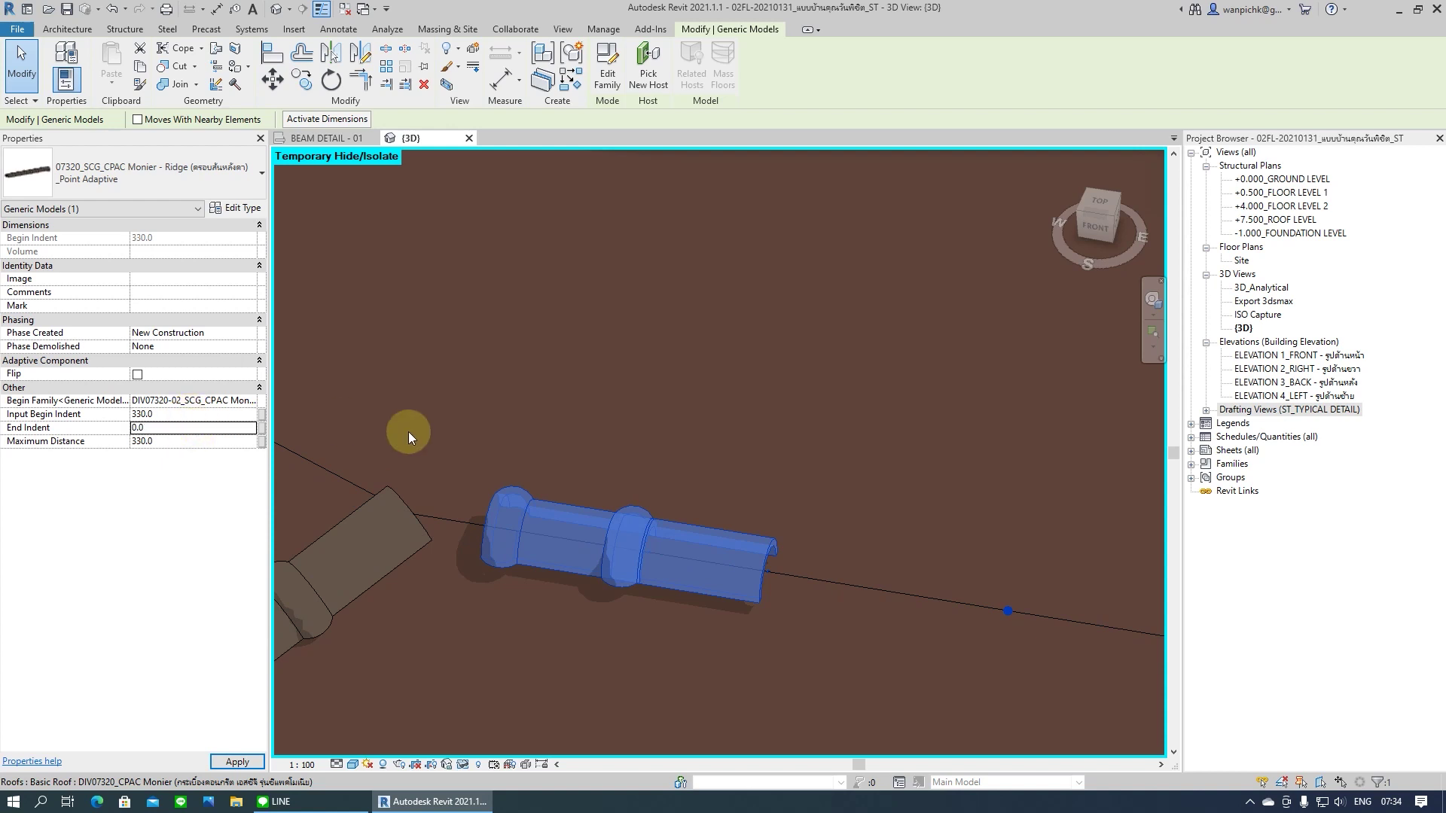
scroll(580, 486, down, 3)
scroll(602, 482, down, 2)
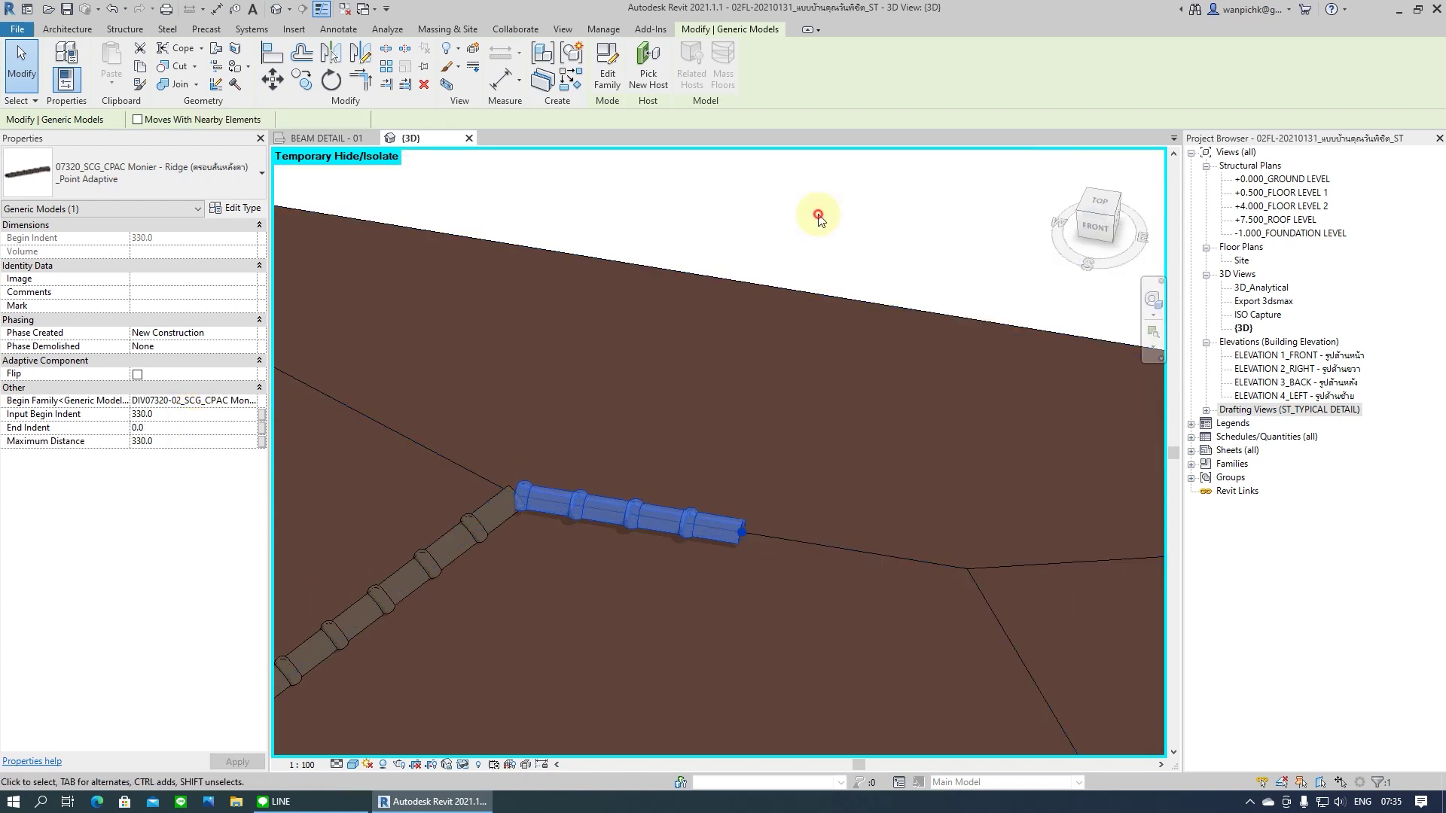
key(Escape)
mouse_move(601, 587)
shift+middle_down()
mouse_move(616, 598)
mouse_move(574, 574)
mouse_move(685, 500)
shift+middle_up()
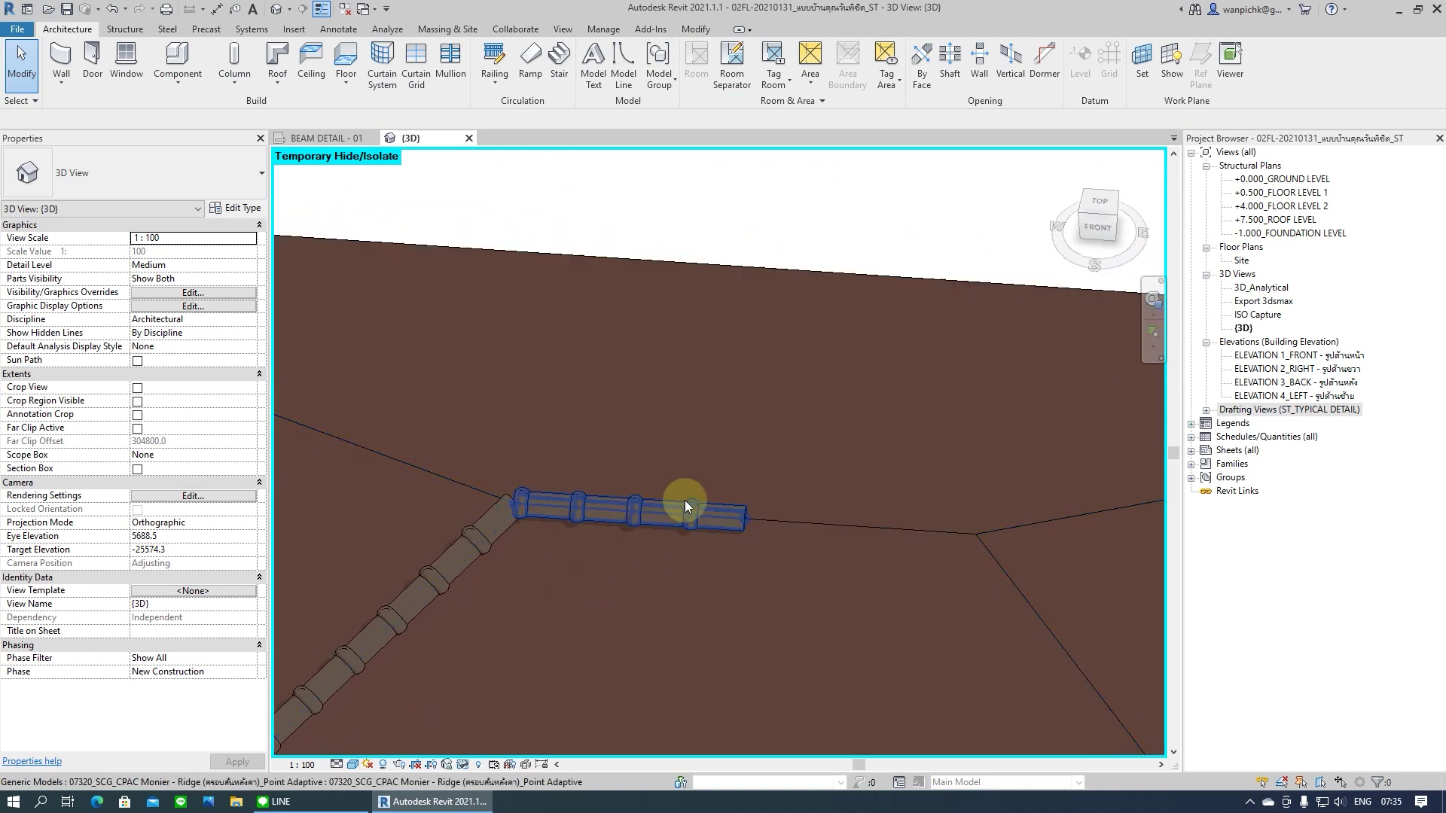
middle_drag(546, 539, 515, 519)
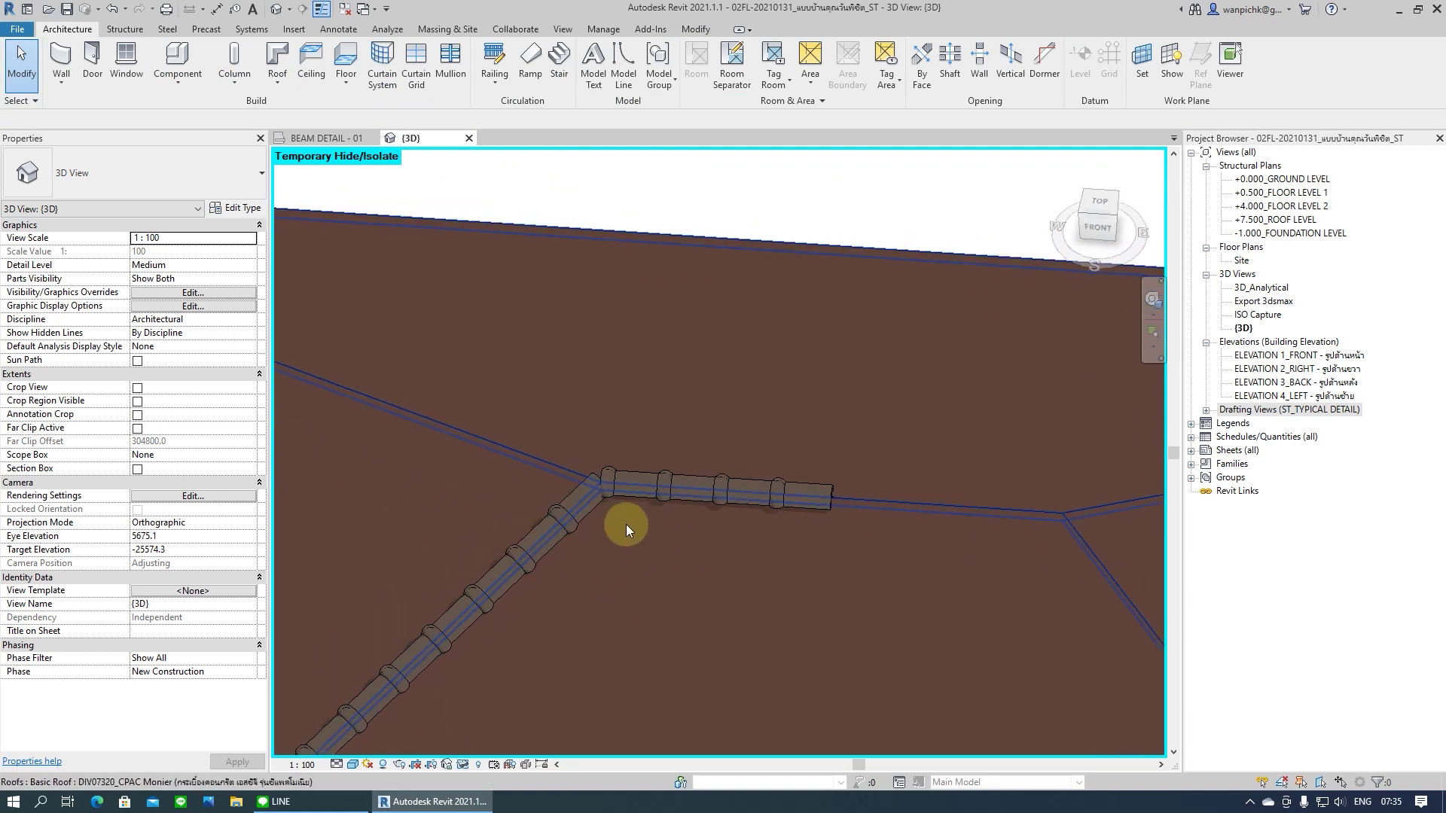
click(795, 494)
shift+middle_drag(795, 493, 796, 487)
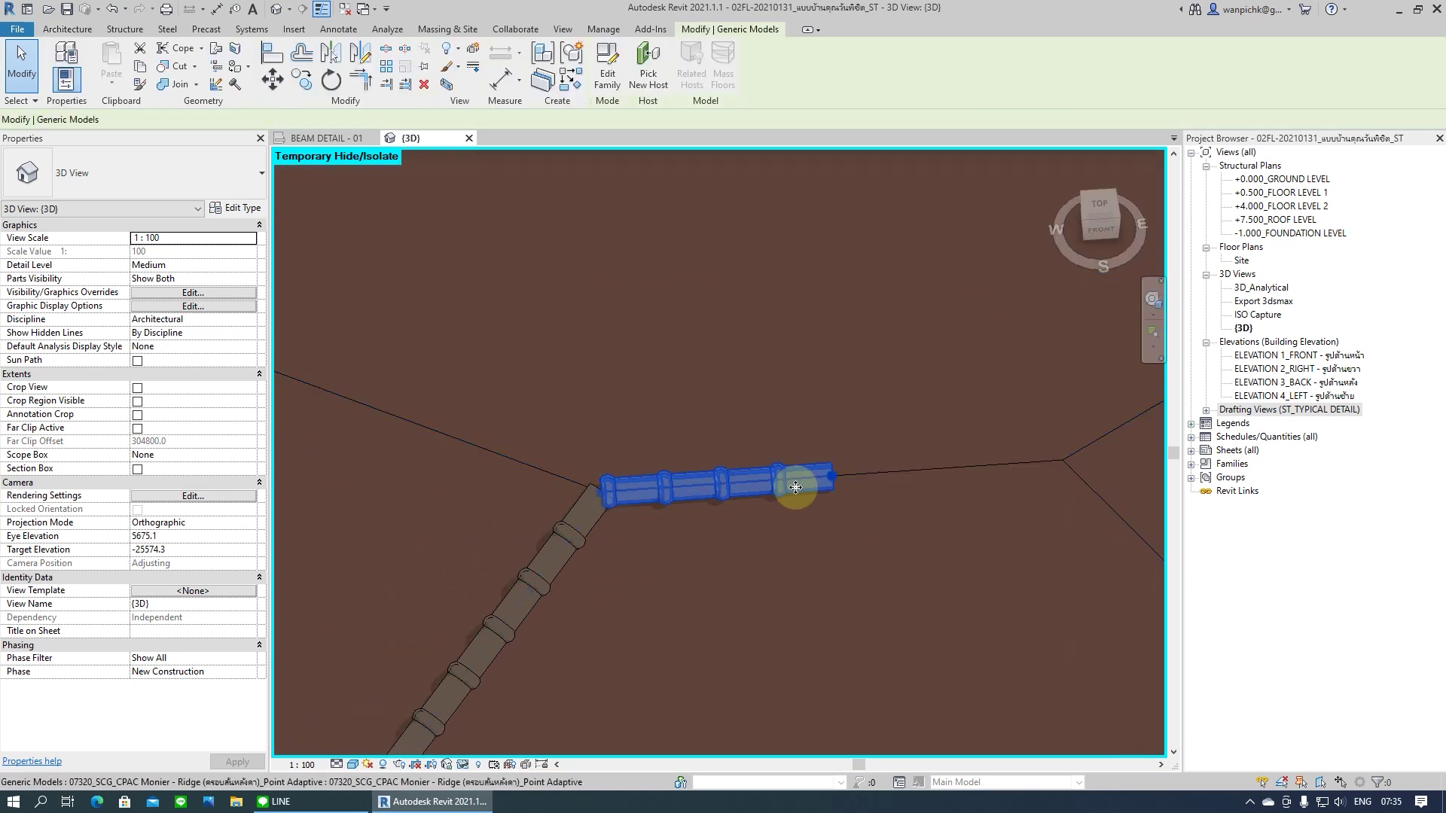
scroll(829, 461, down, 2)
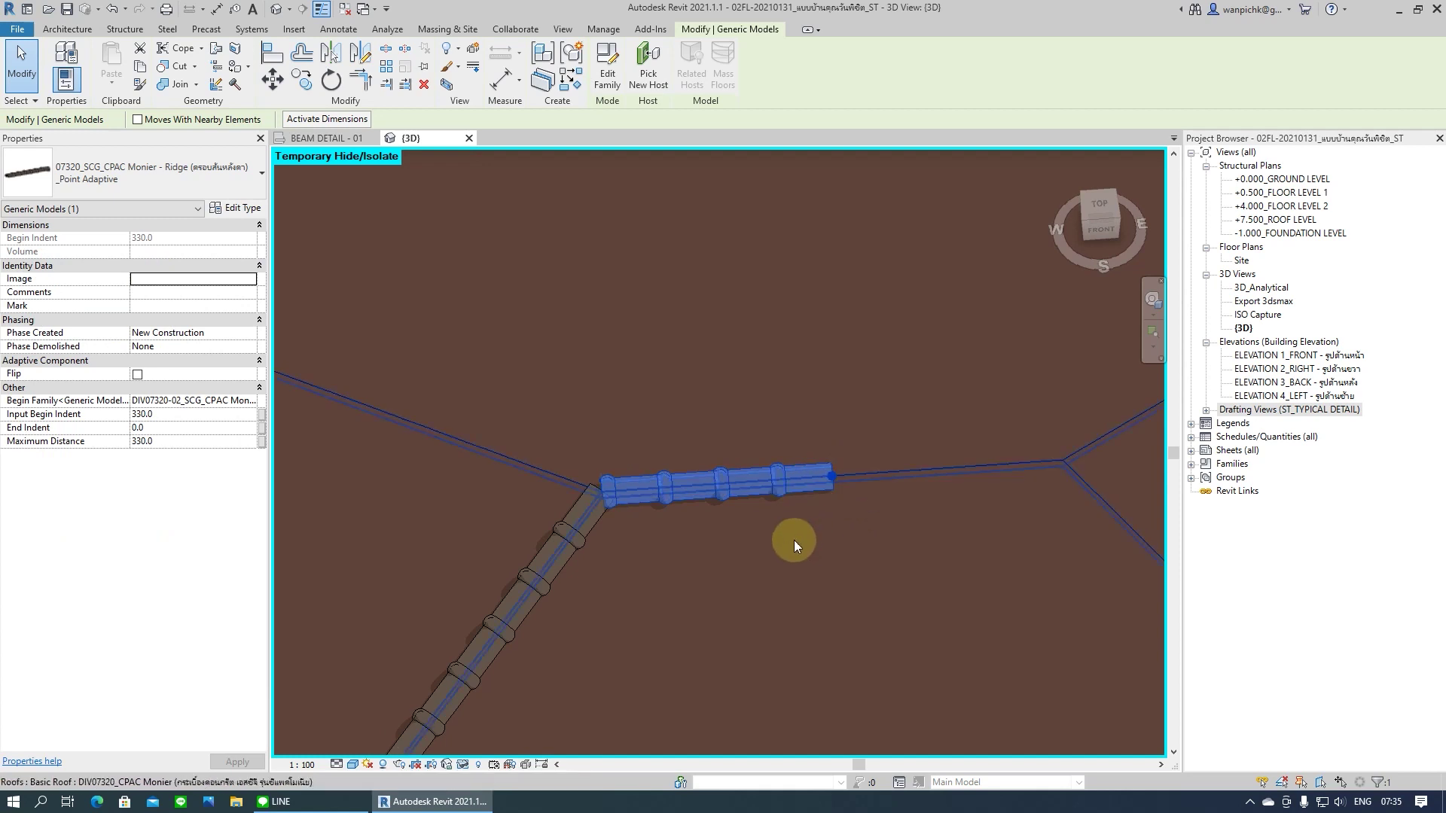
Open the +7.500_ROOF LEVEL plan and centre the roof in the view
double_click(1278, 220)
click(646, 426)
scroll(319, 458, up, 3)
middle_drag(620, 536, 753, 561)
scroll(775, 565, up, 2)
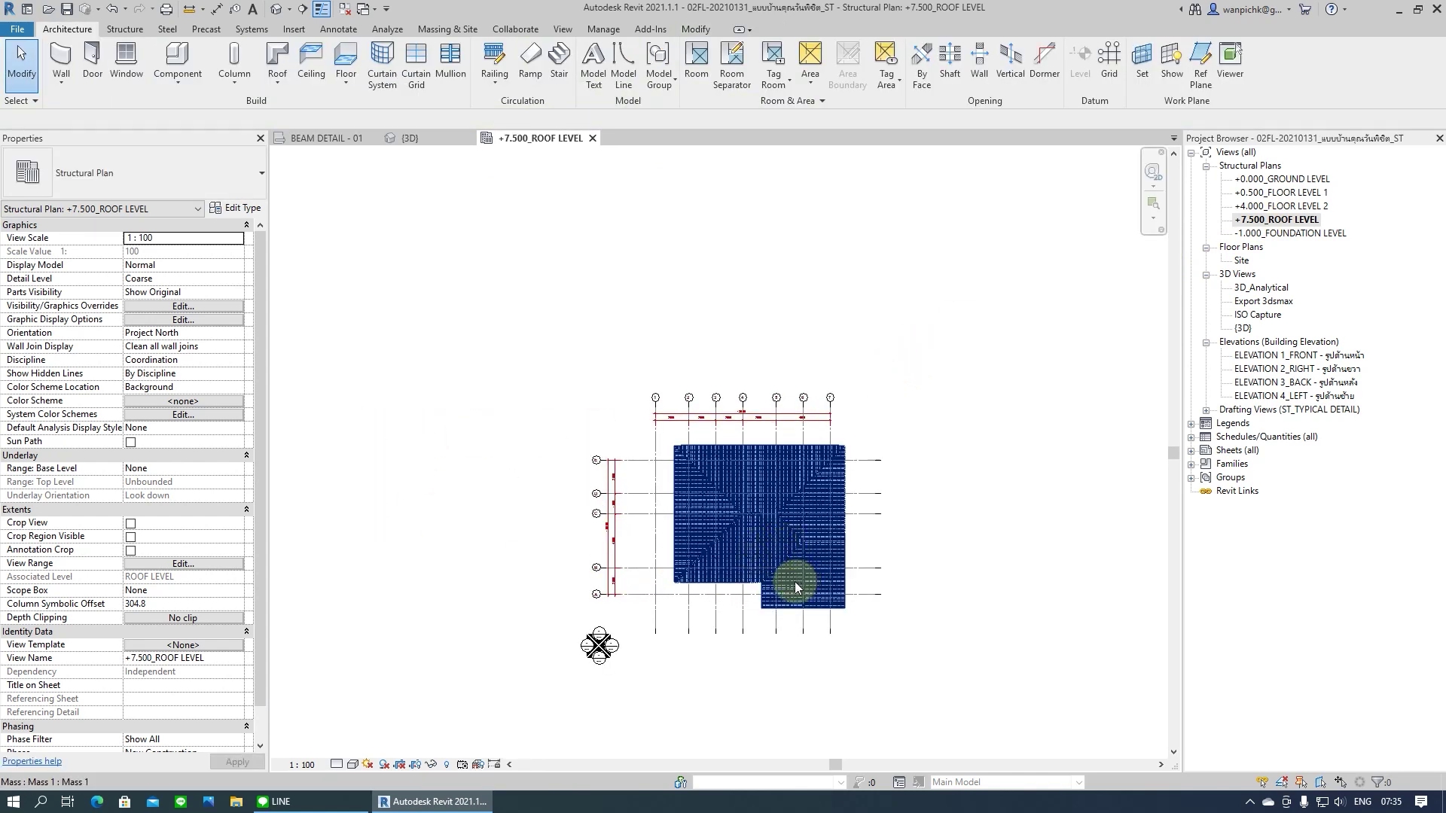
scroll(793, 581, up, 4)
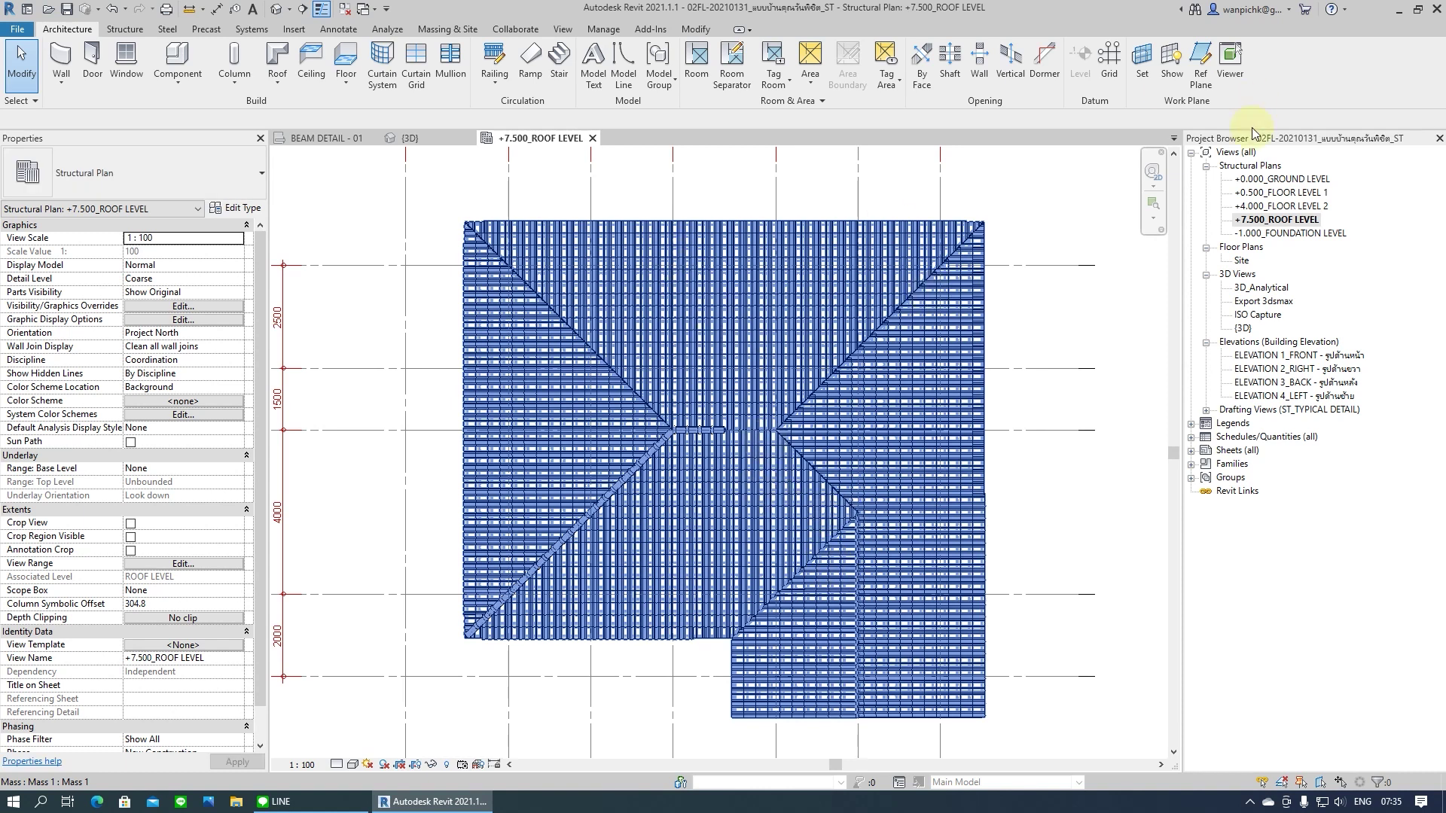
Temporarily hide the roof mass with HH and select the ridge tile run
click(782, 334)
key(h)
key(h)
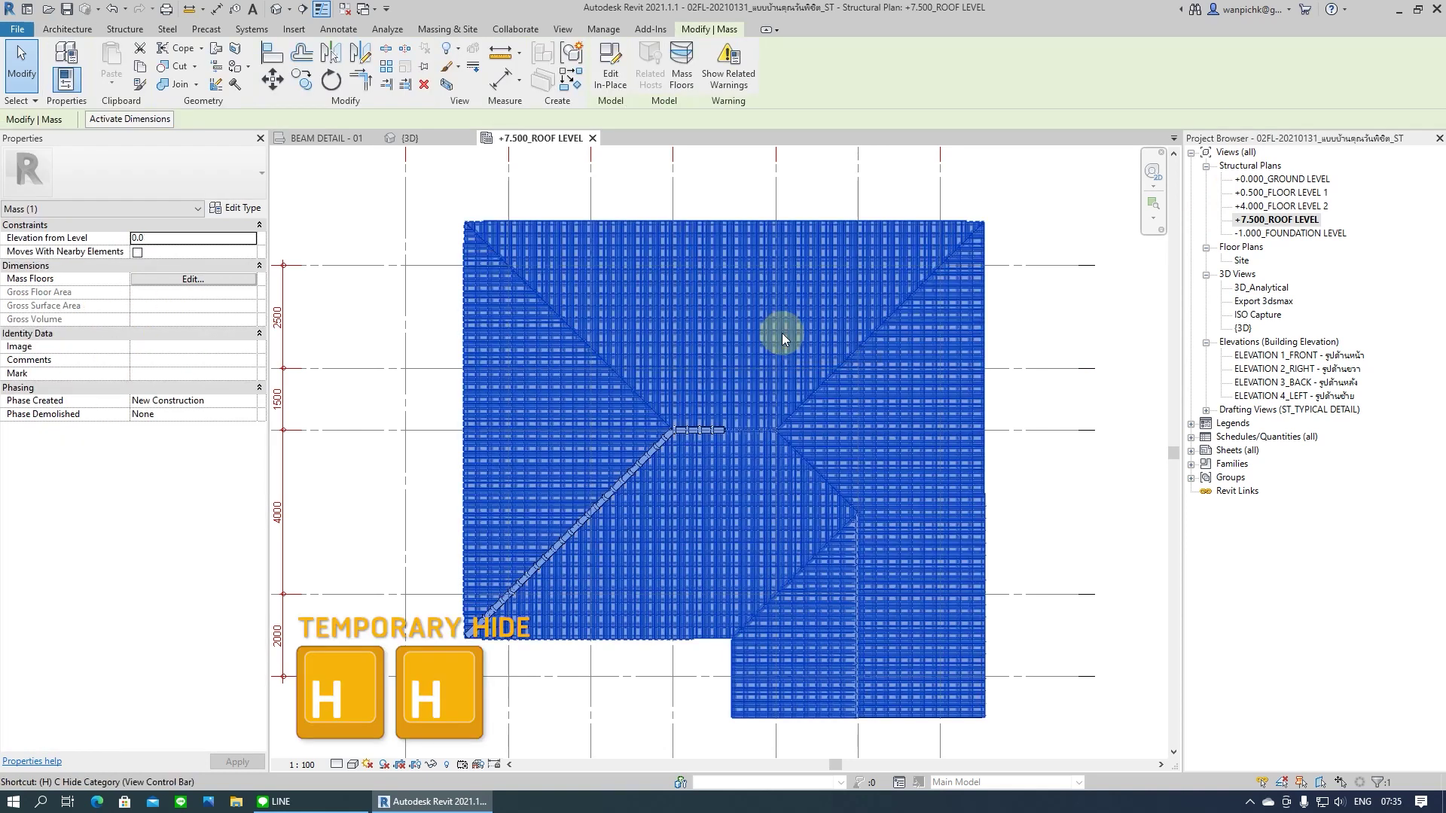
scroll(595, 429, up, 2)
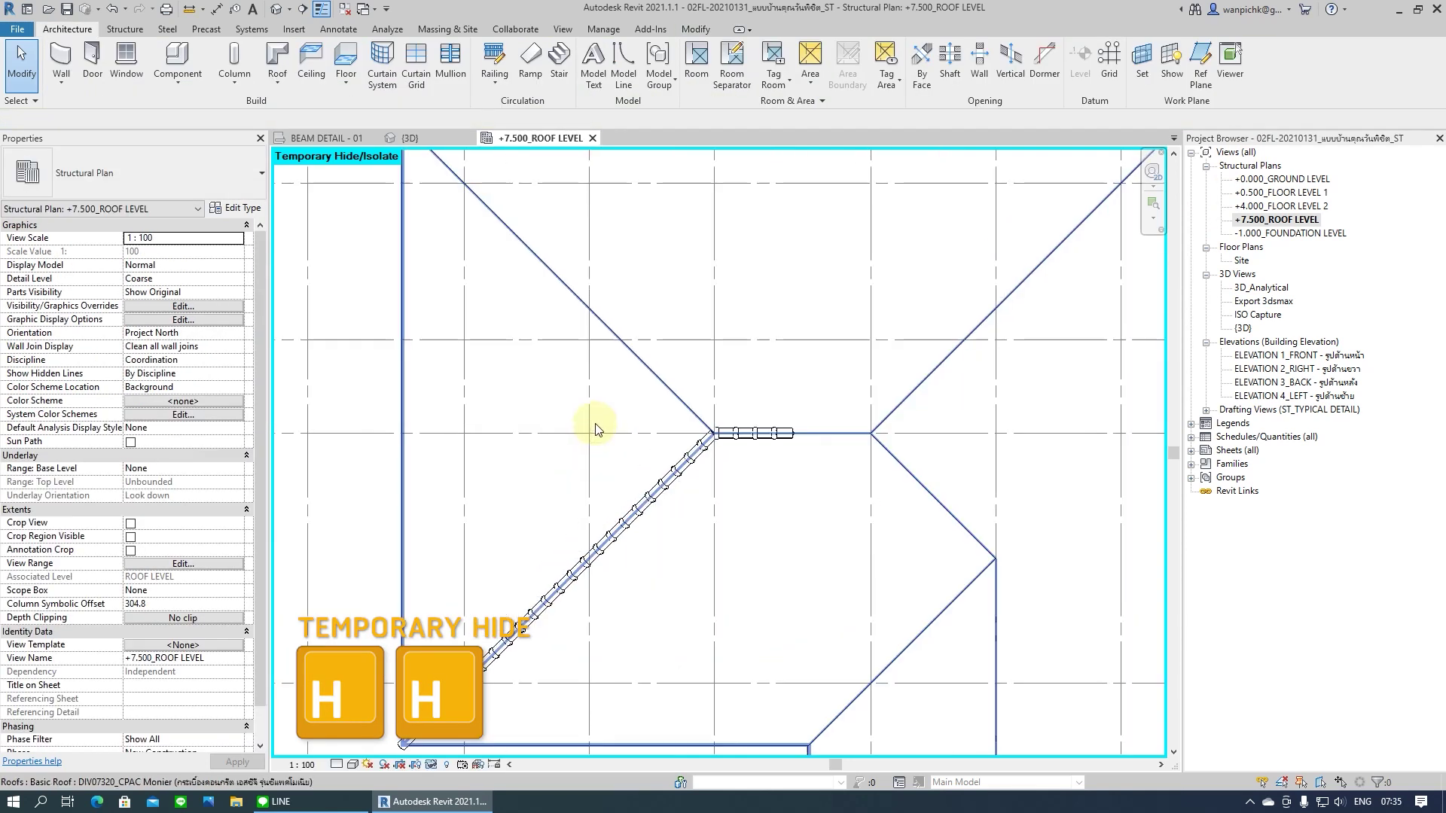
click(755, 423)
middle_drag(755, 423, 729, 505)
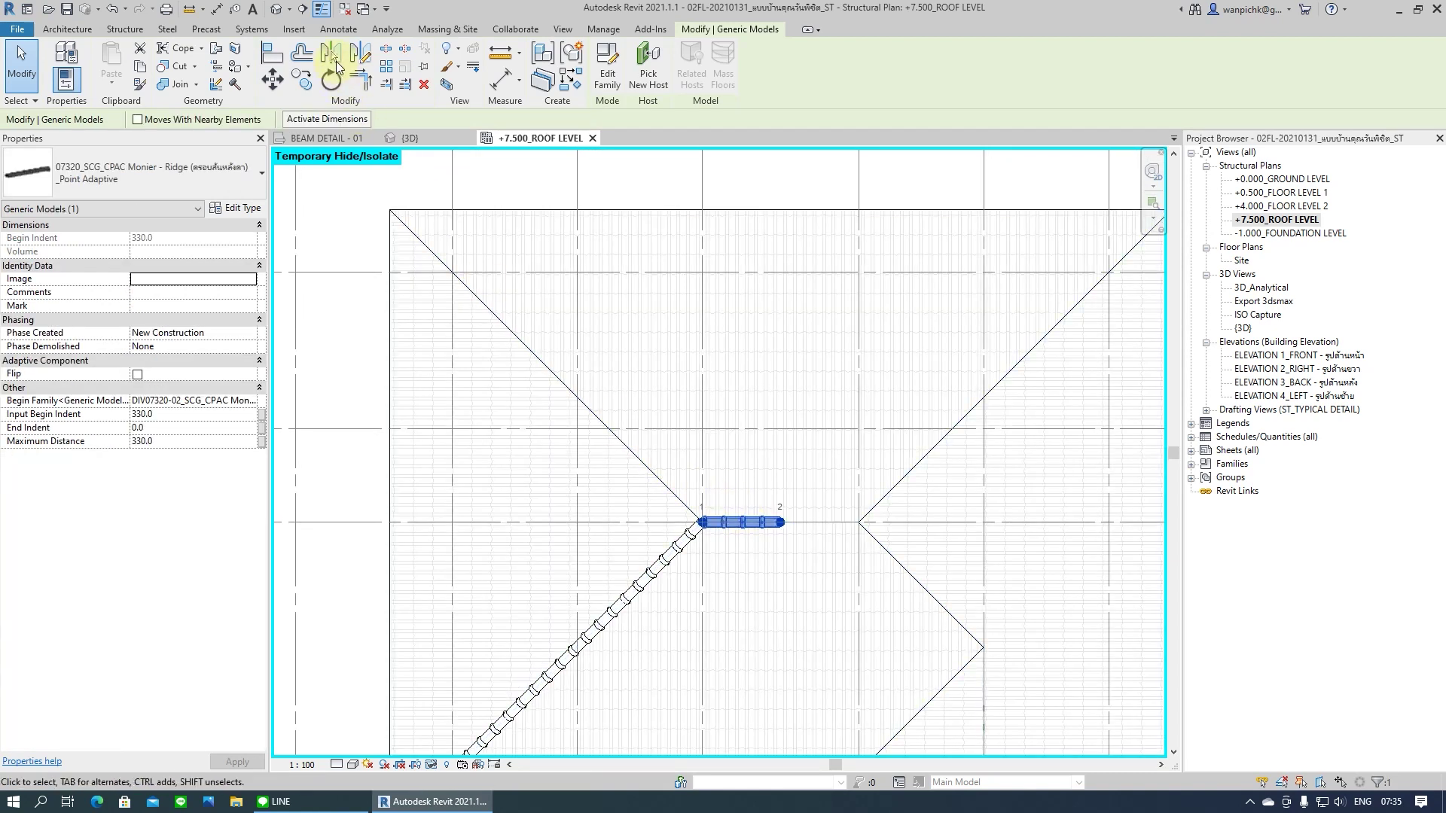
Mirror a copy of the ridge run about a vertical axis through the roof edge midpoint
click(360, 54)
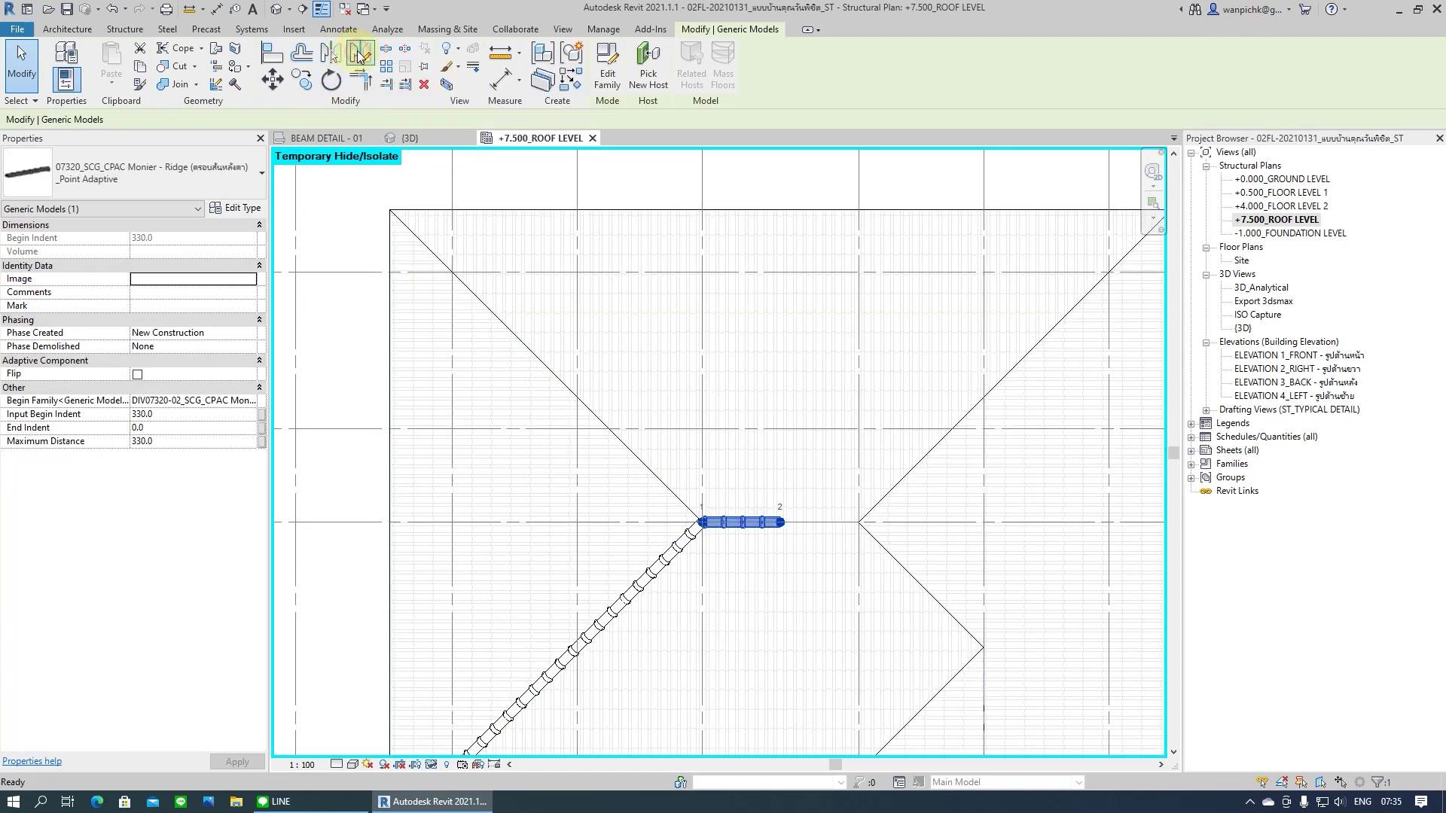
click(780, 209)
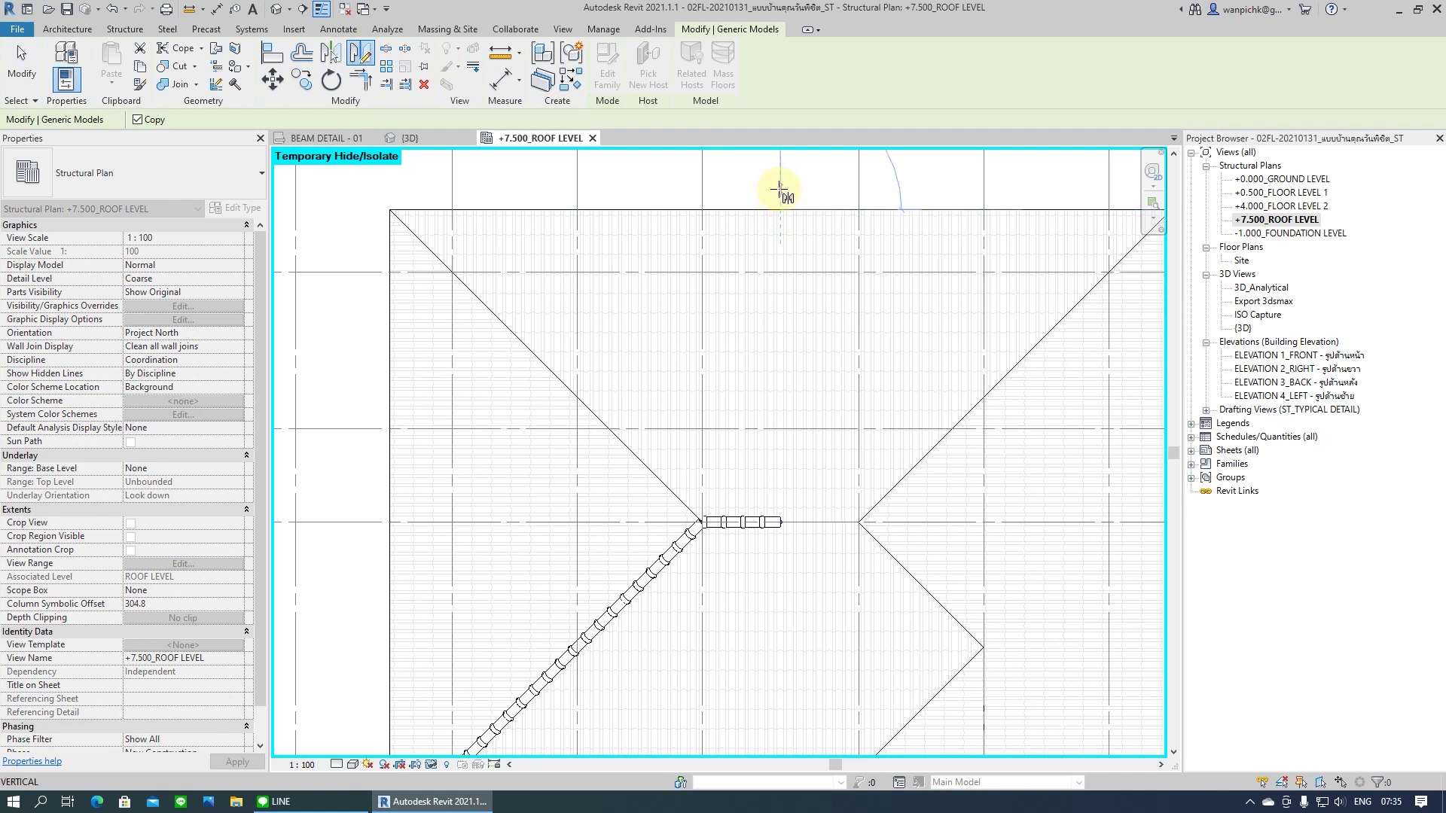
click(779, 179)
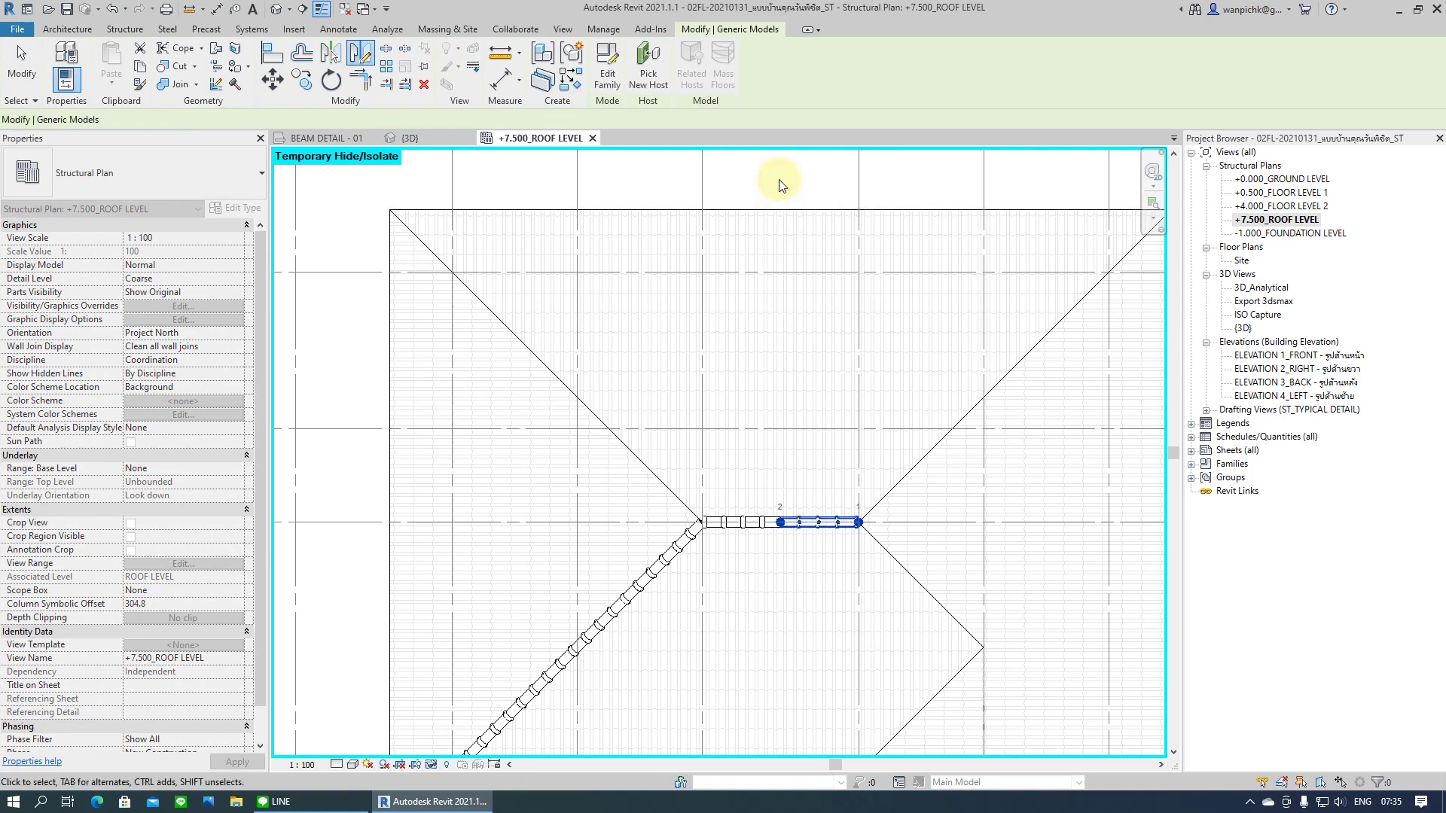
key(Escape)
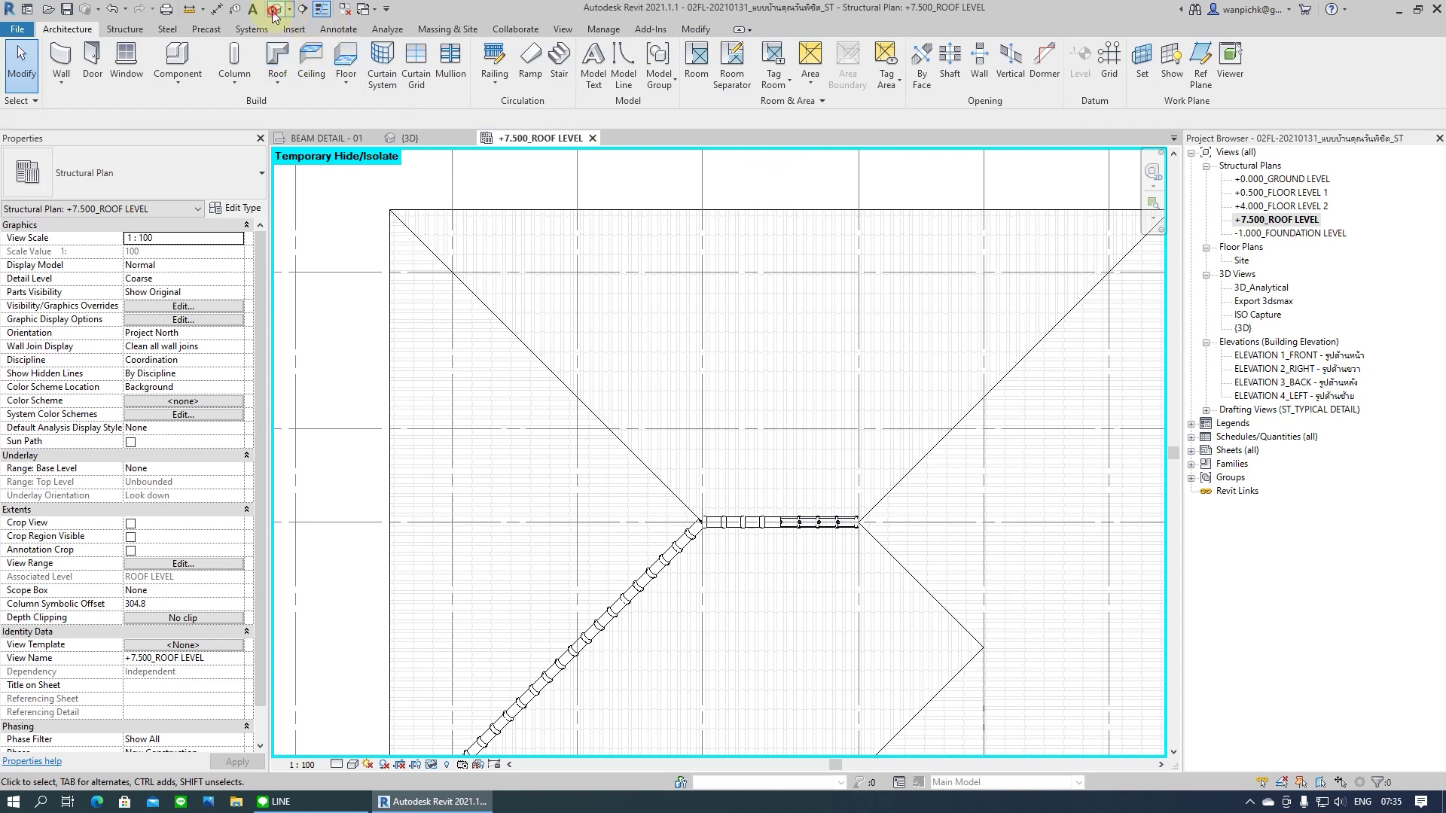
In the {3D} view, uncheck Flip on the mirrored ridge run so it sits along the ridge
click(273, 15)
shift+middle_drag(806, 575, 941, 457)
scroll(942, 457, up, 2)
middle_drag(824, 501, 808, 530)
click(882, 509)
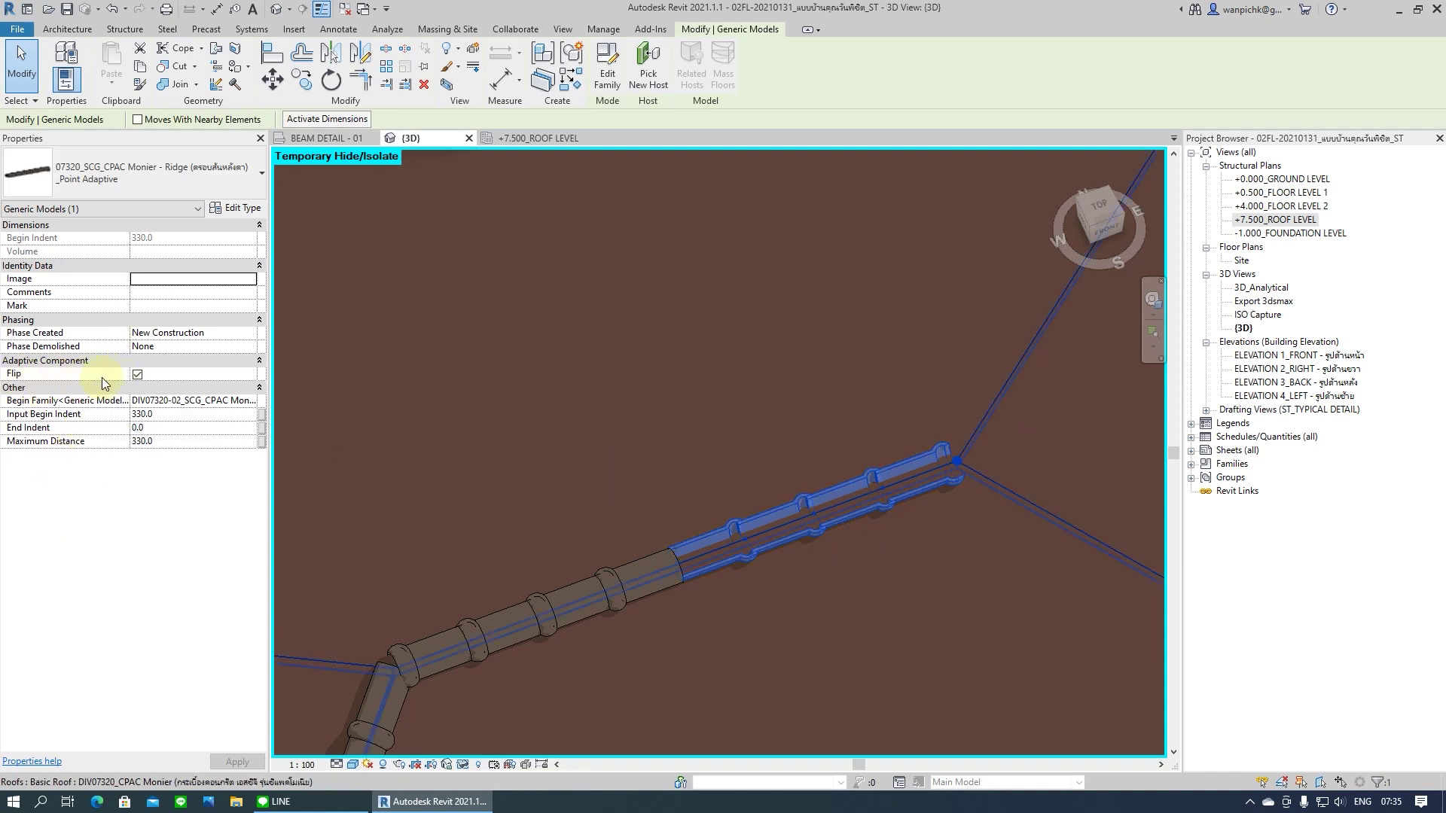
click(137, 374)
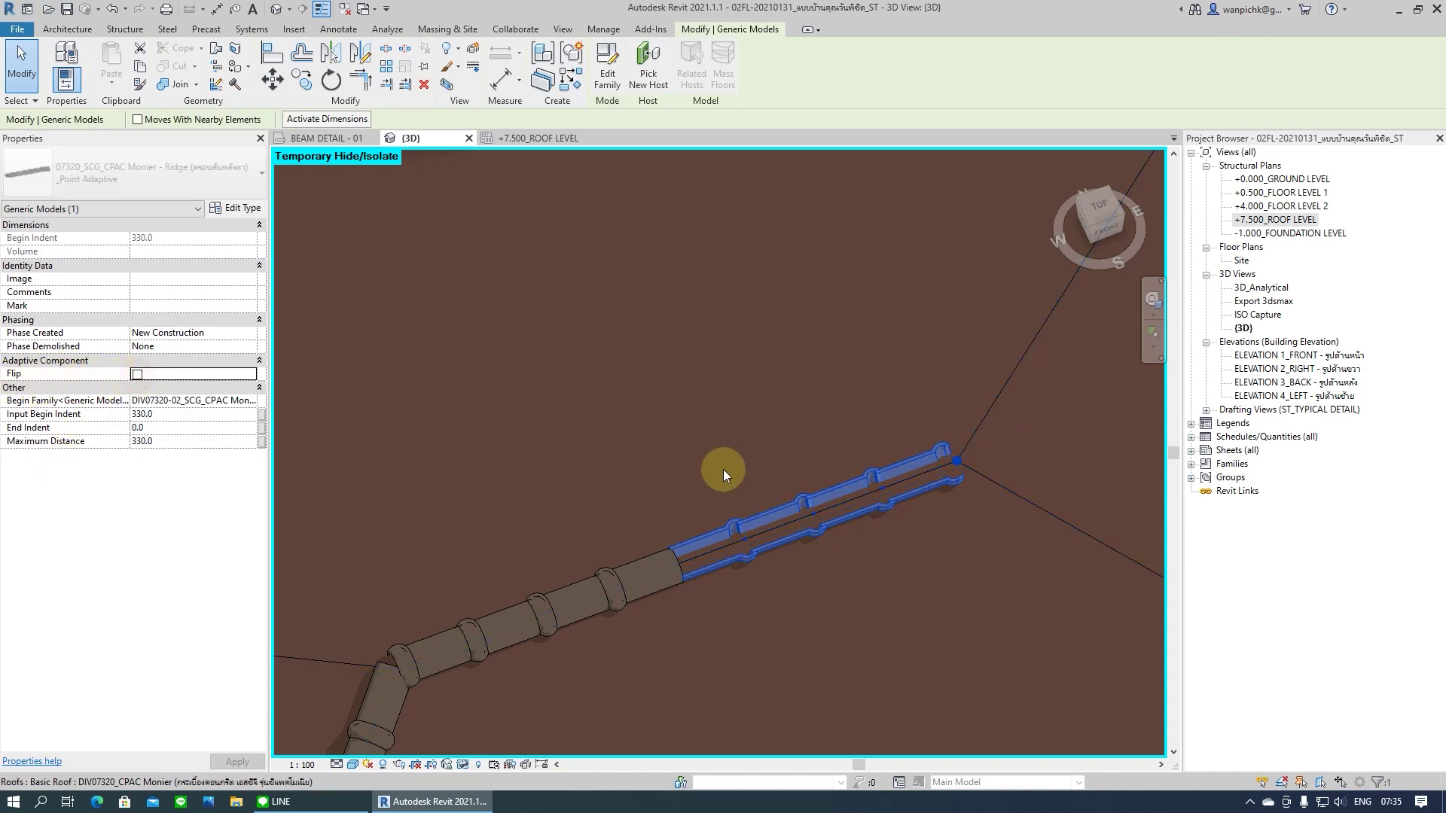
mouse_move(860, 603)
shift+middle_down()
mouse_move(683, 603)
mouse_move(435, 510)
mouse_move(623, 493)
mouse_move(768, 535)
shift+middle_up()
key(Escape)
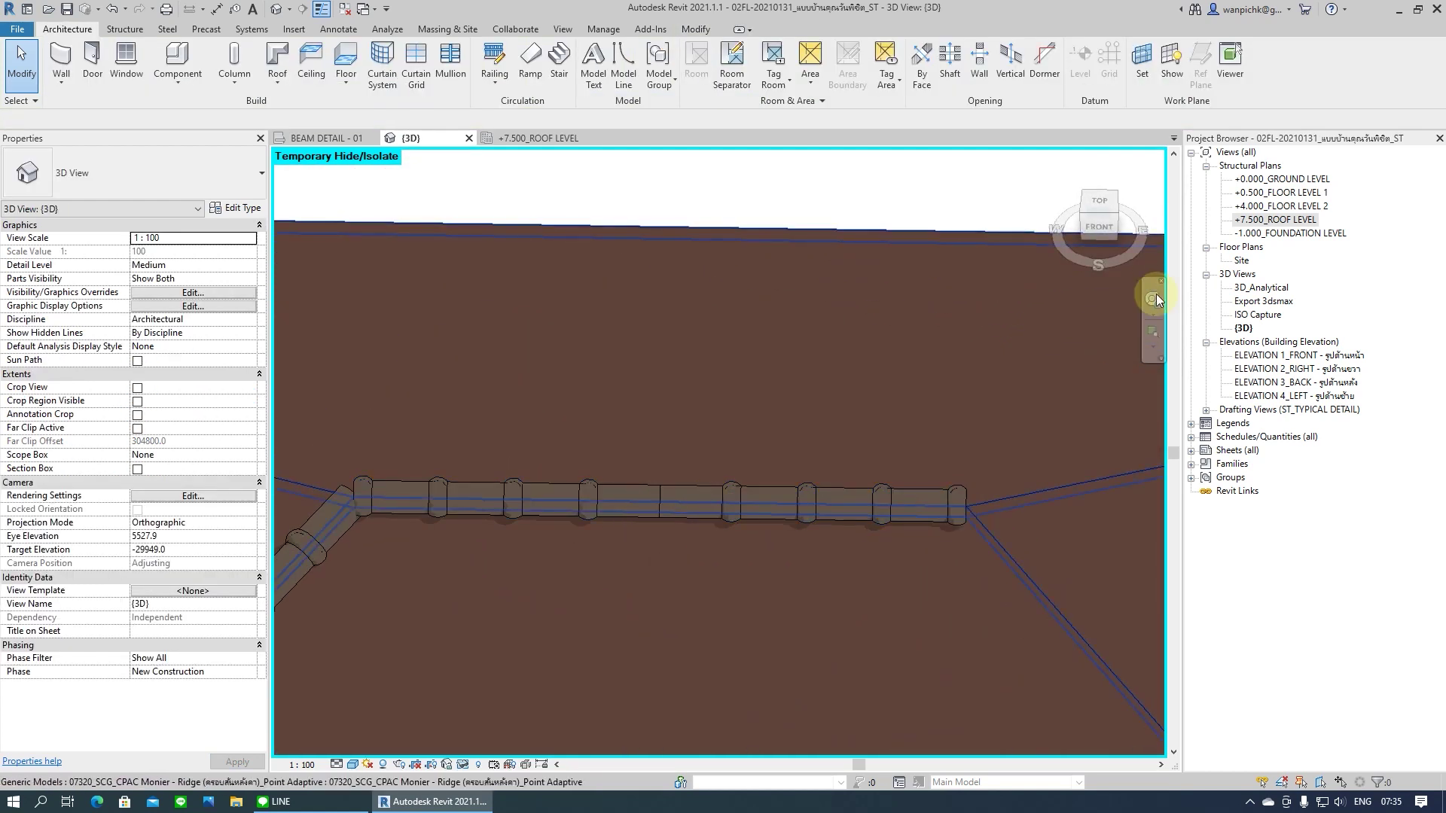
Reopen the +7.500_ROOF LEVEL plan, start Component and open the Type Selector list
double_click(1274, 220)
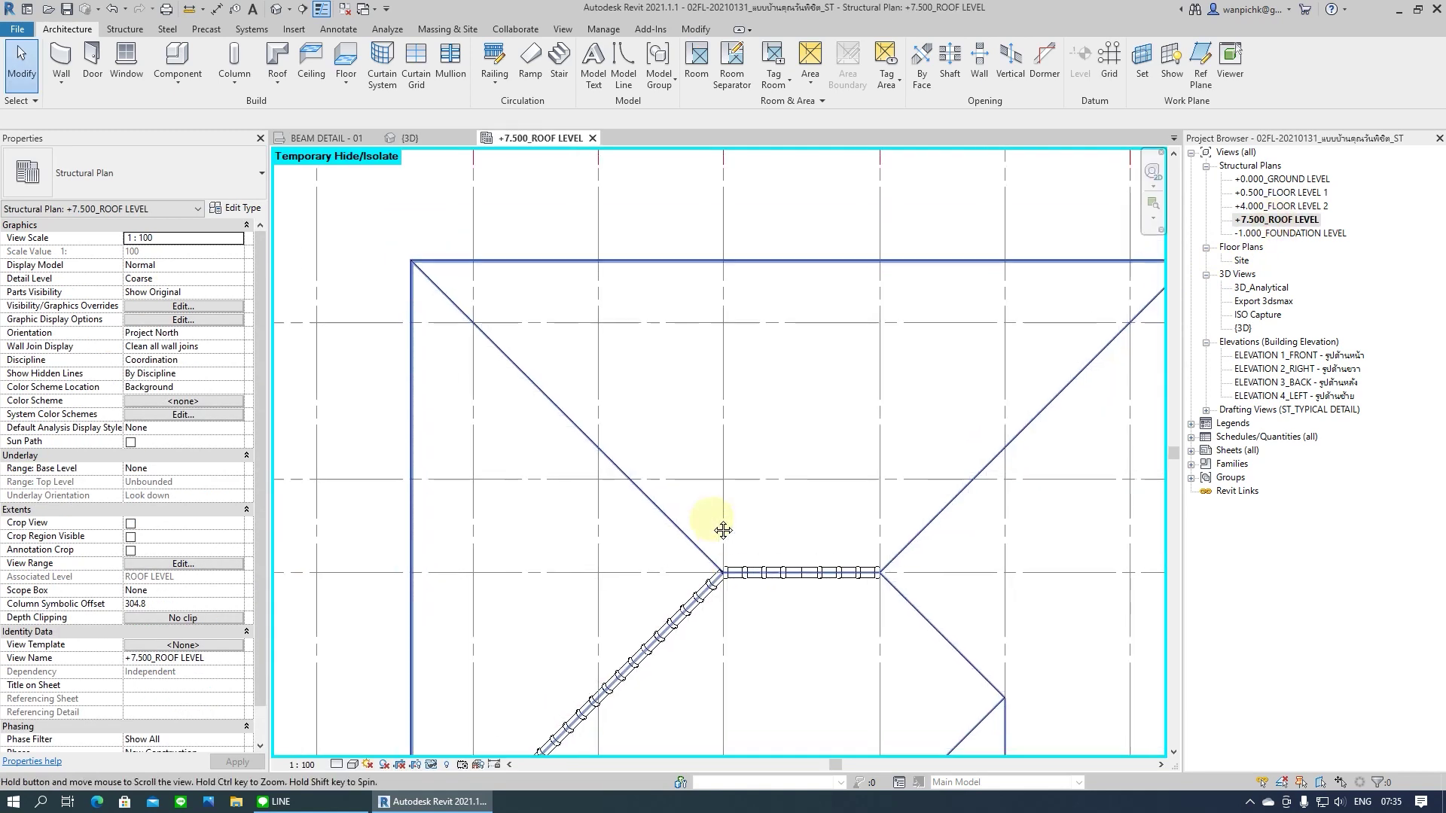
scroll(715, 517, down, 2)
scroll(750, 329, up, 1)
click(792, 294)
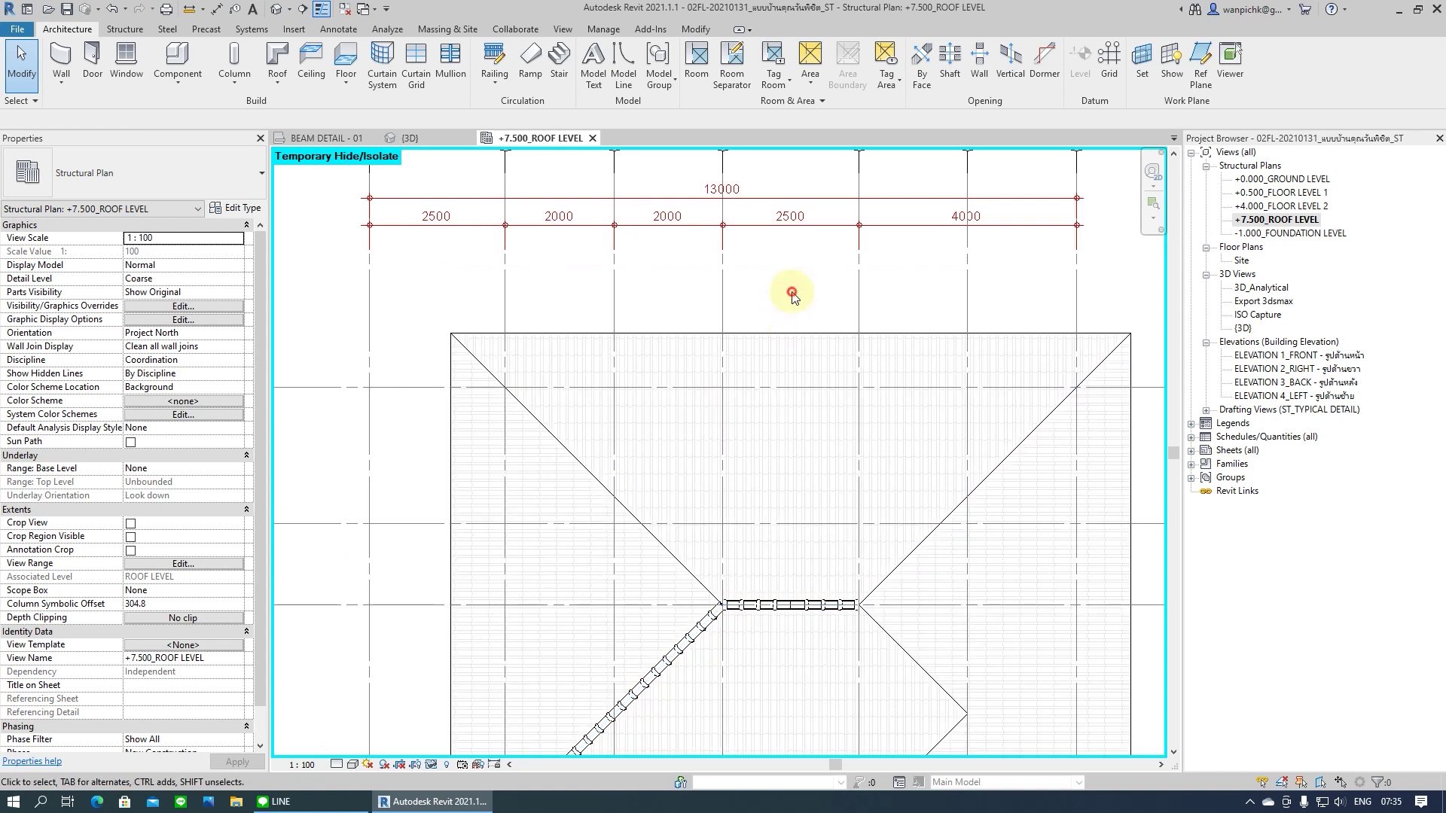
click(177, 60)
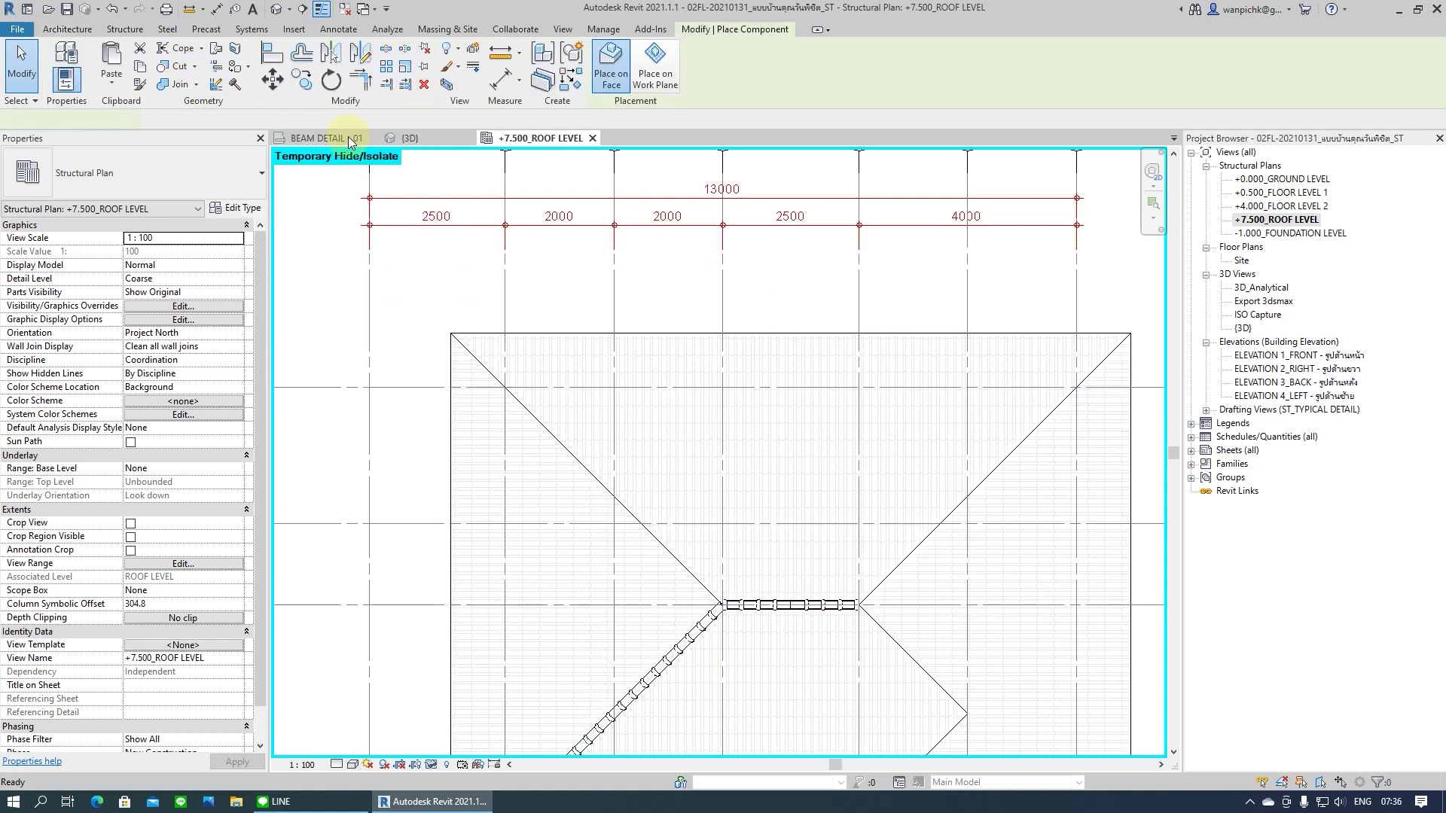
click(58, 180)
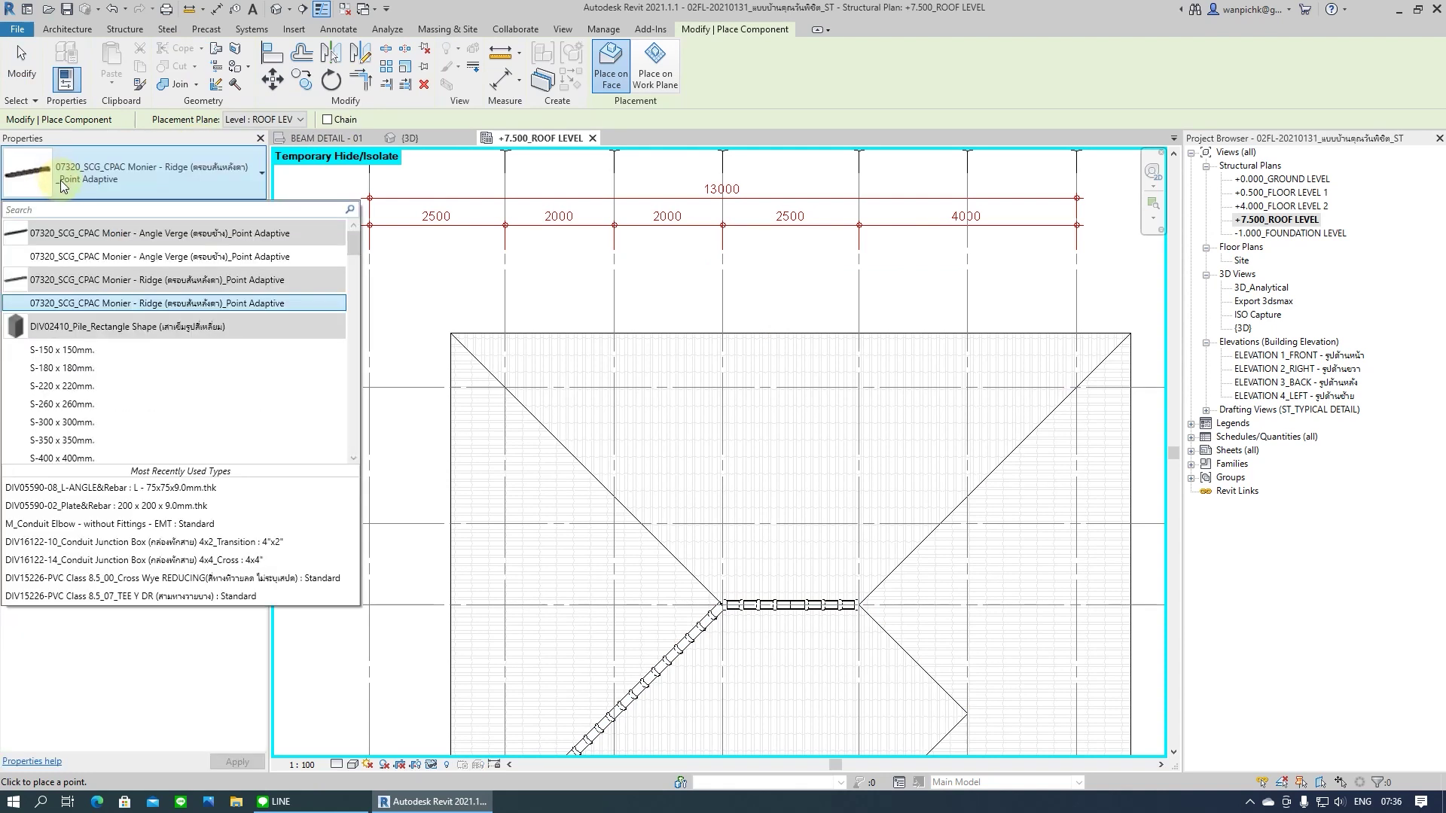
click(71, 179)
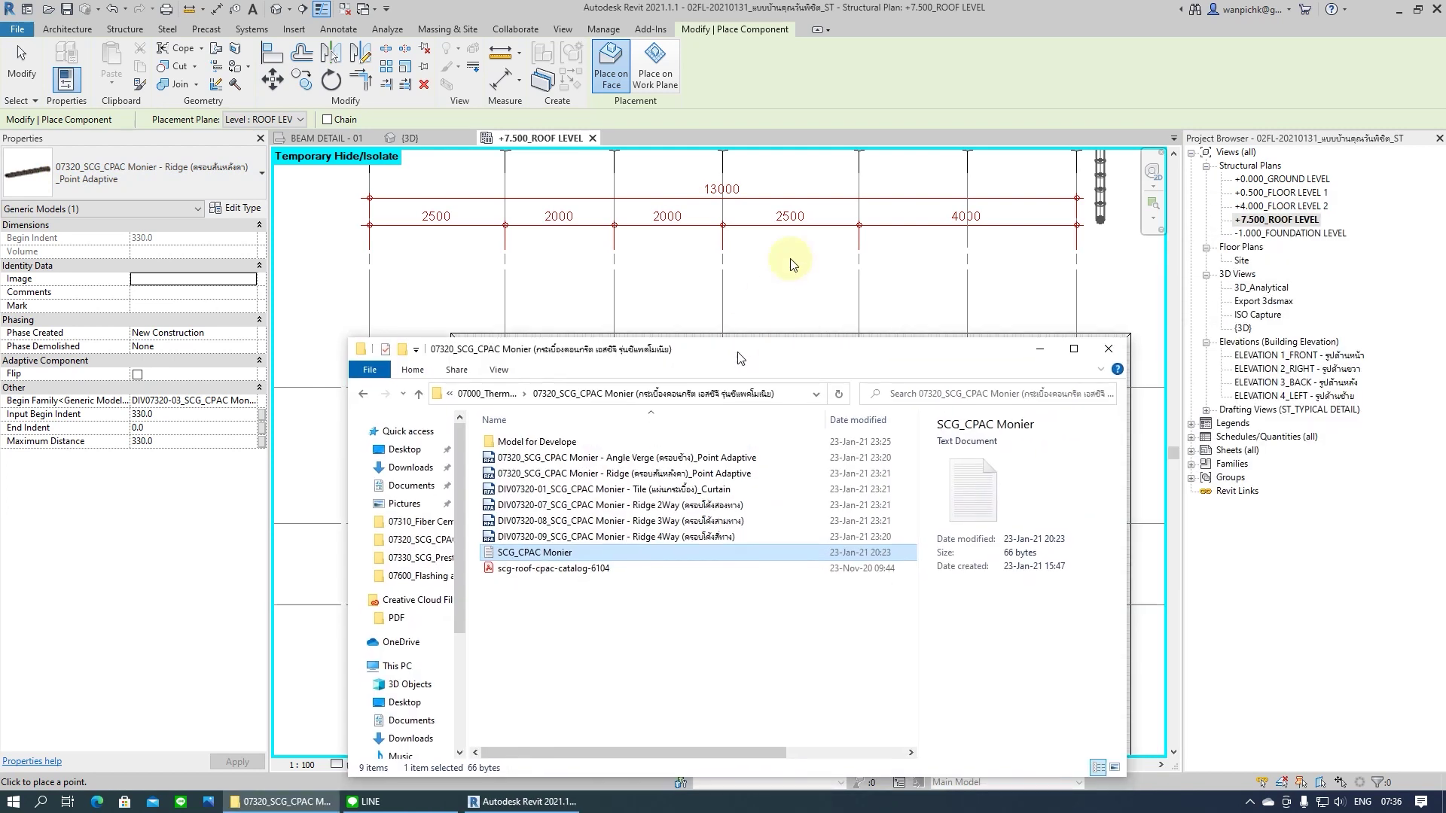
mouse_move(610, 386)
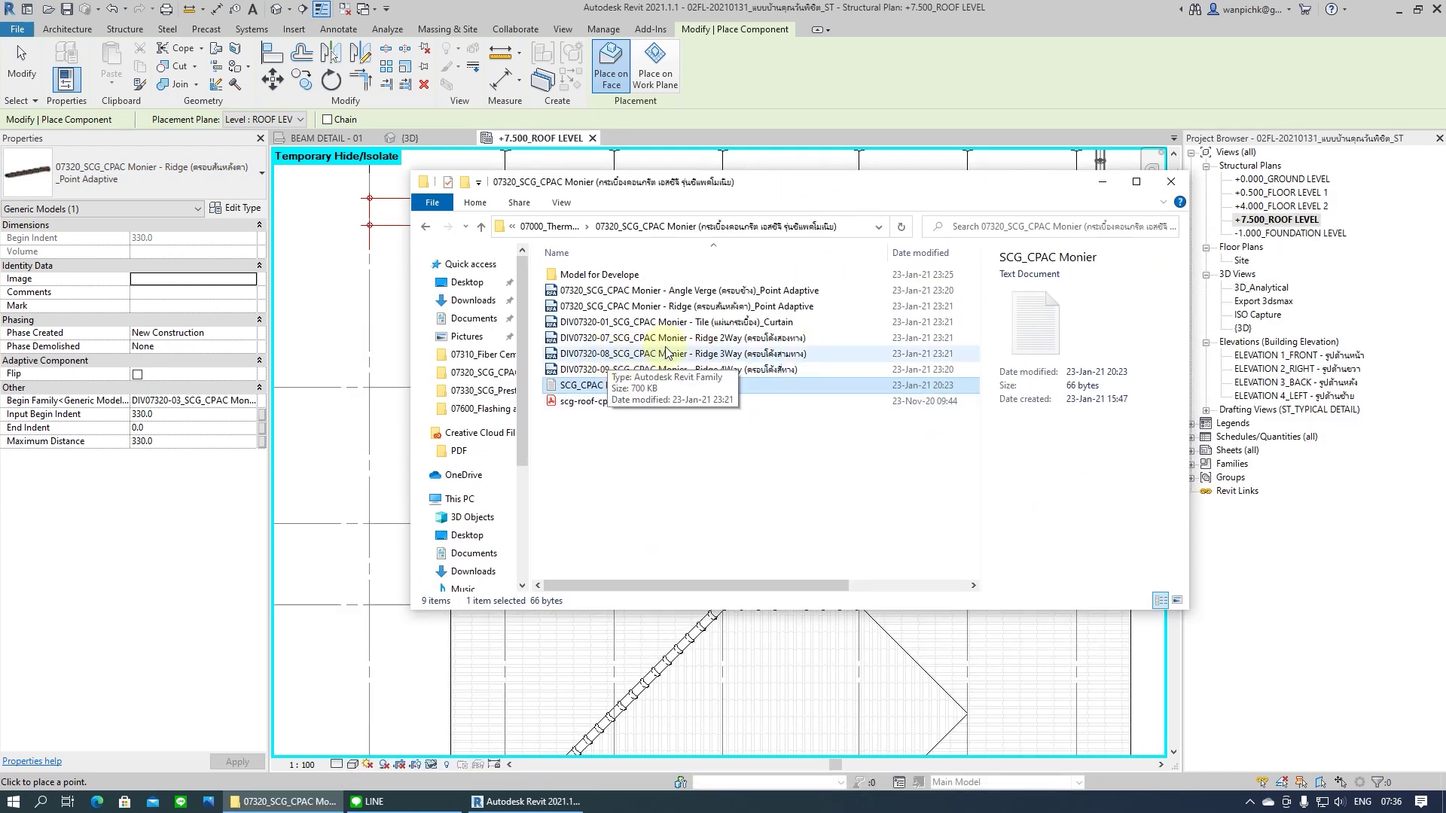
click(604, 343)
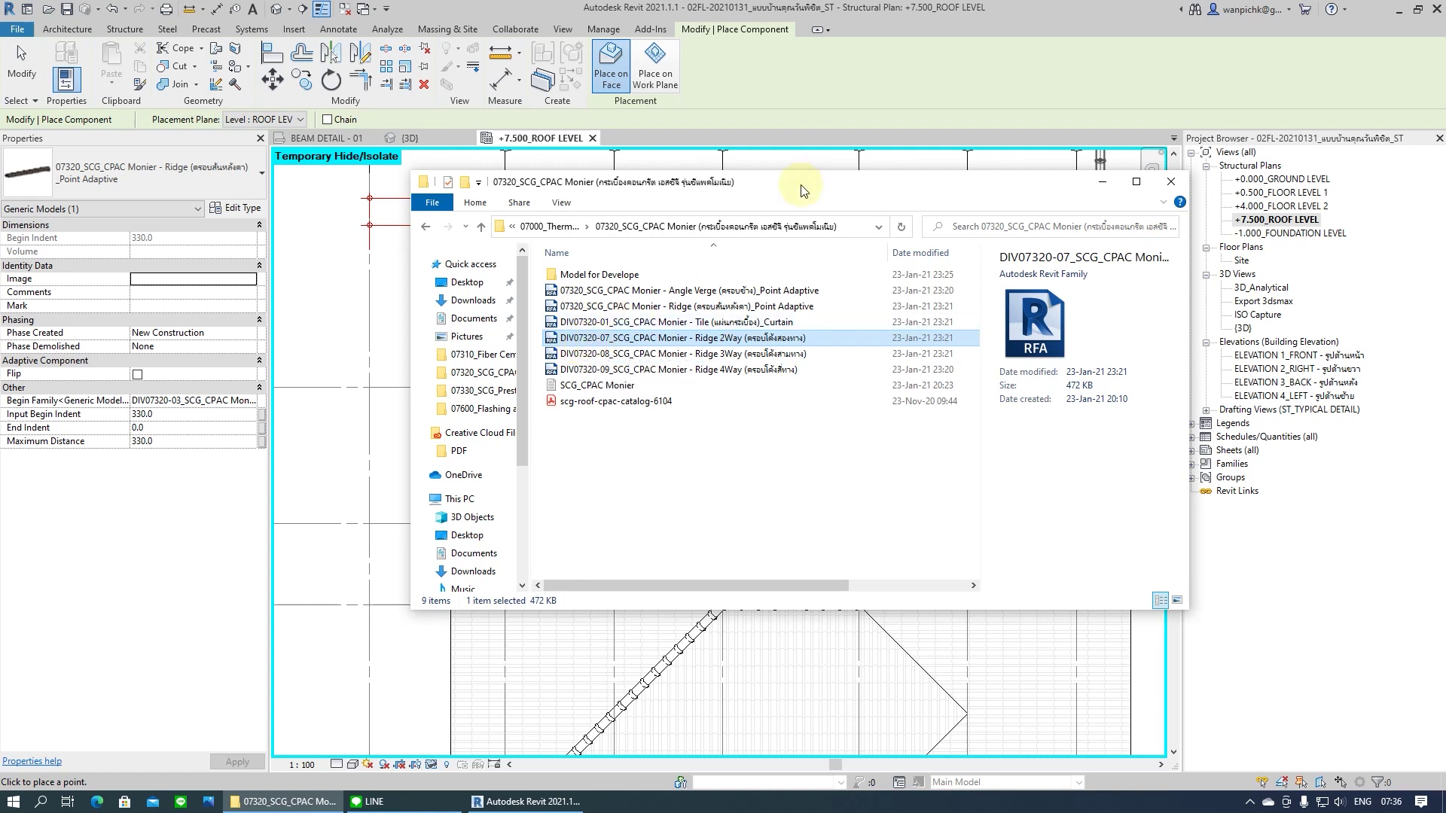
drag(801, 184, 1445, 188)
click(132, 177)
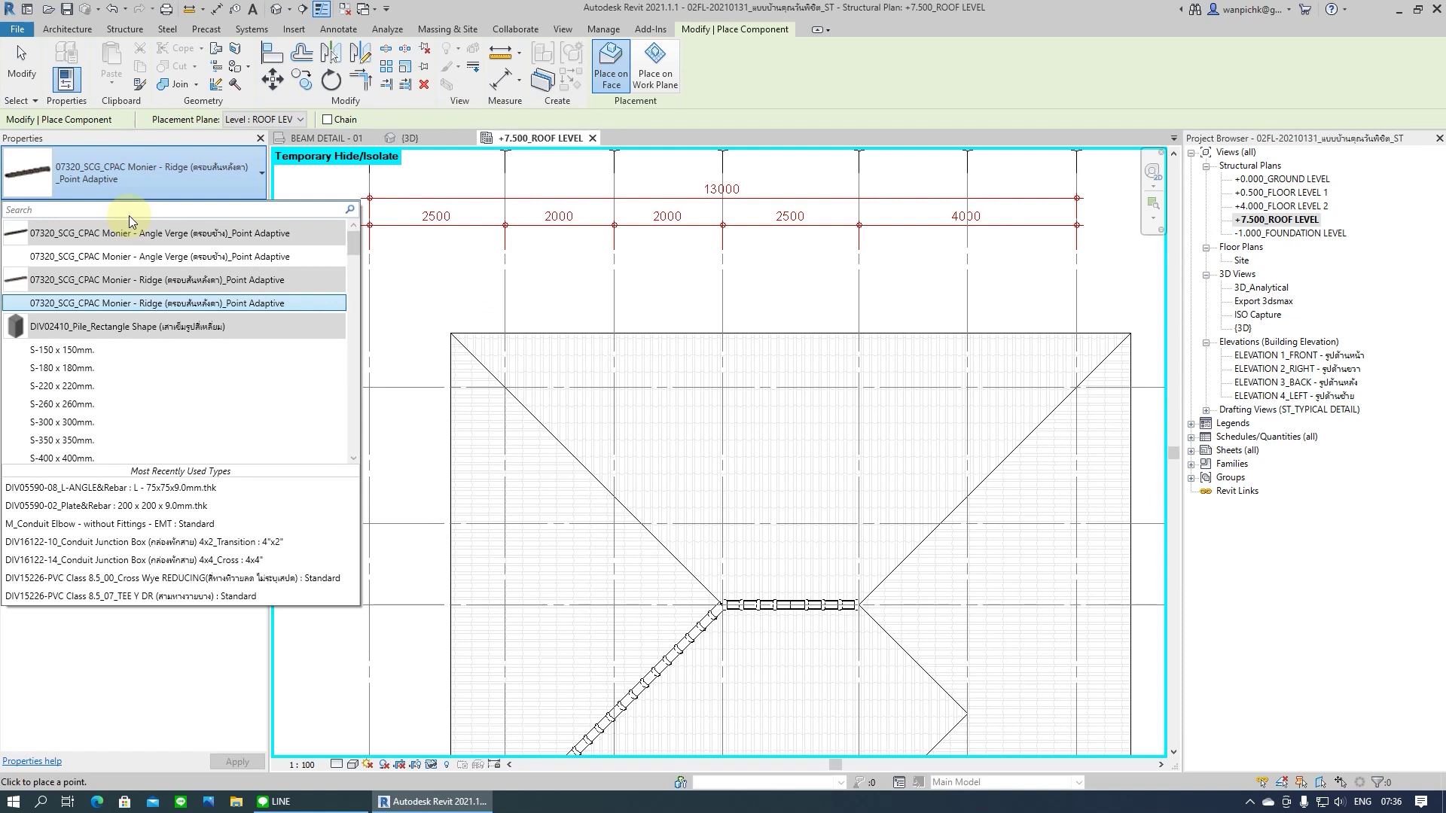
Place a Ridge 2Way piece on the ridge with Elevation from Level set to 10000
text(div0)
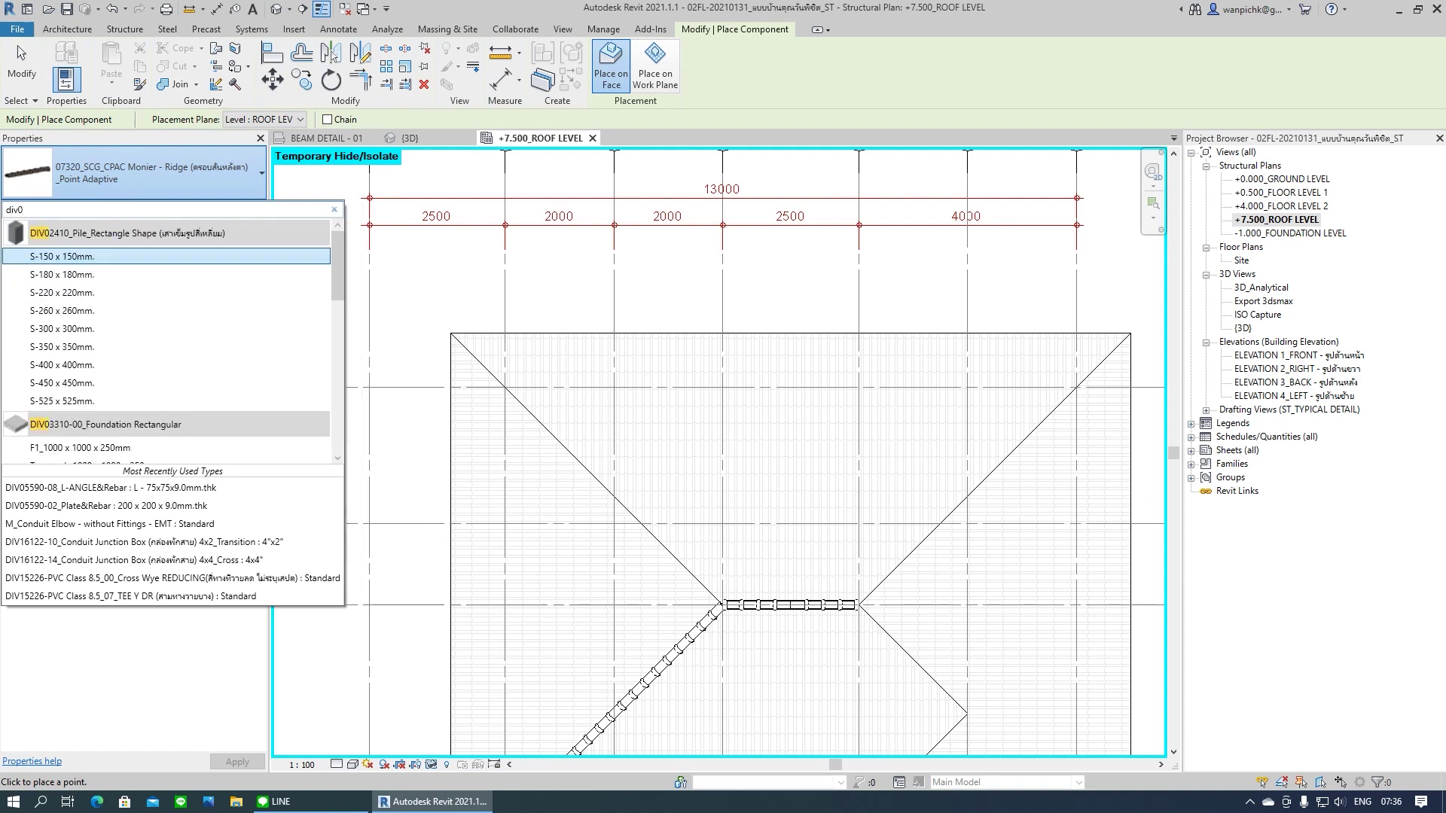
text(7320-0)
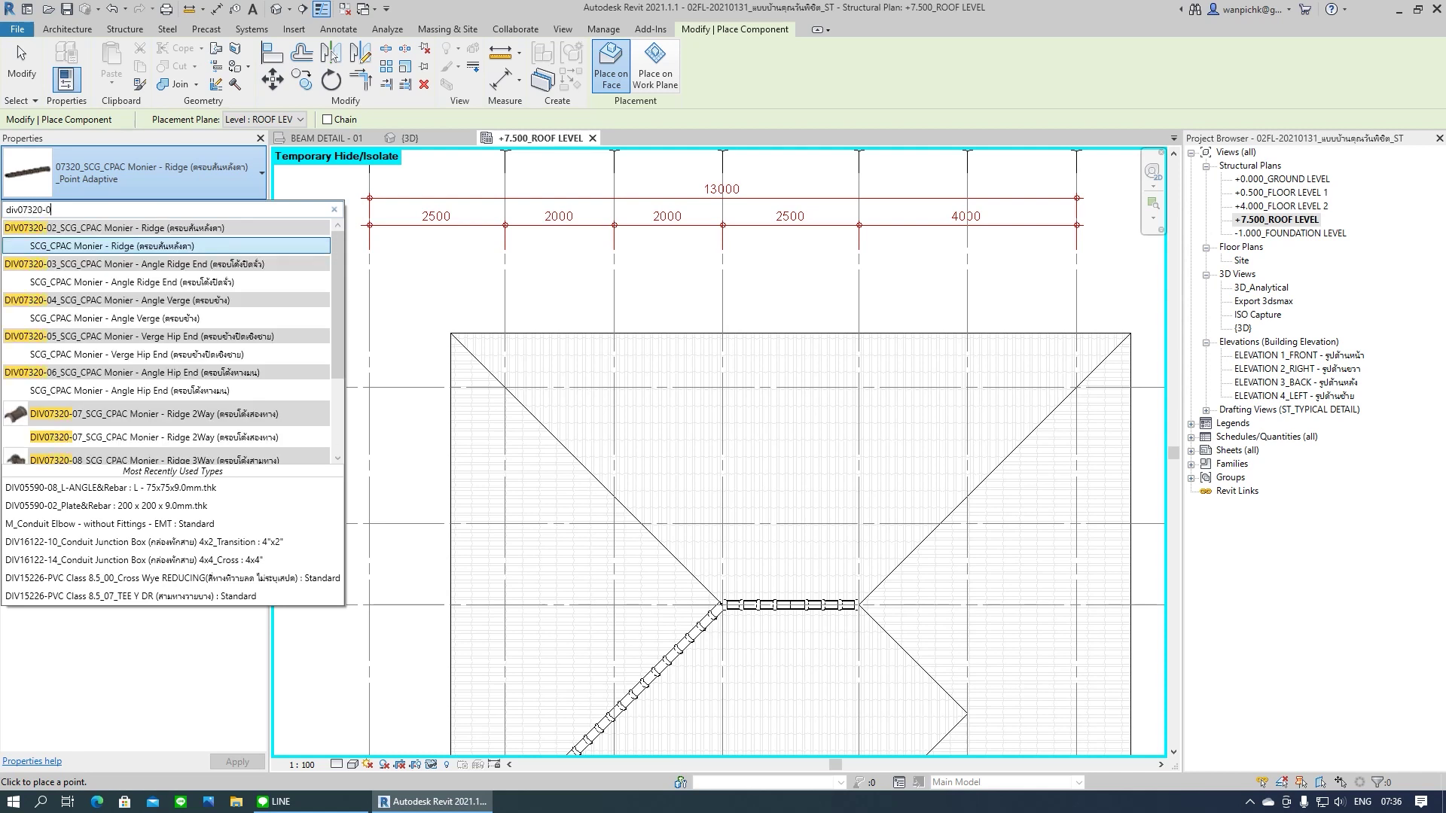
text(7)
click(147, 257)
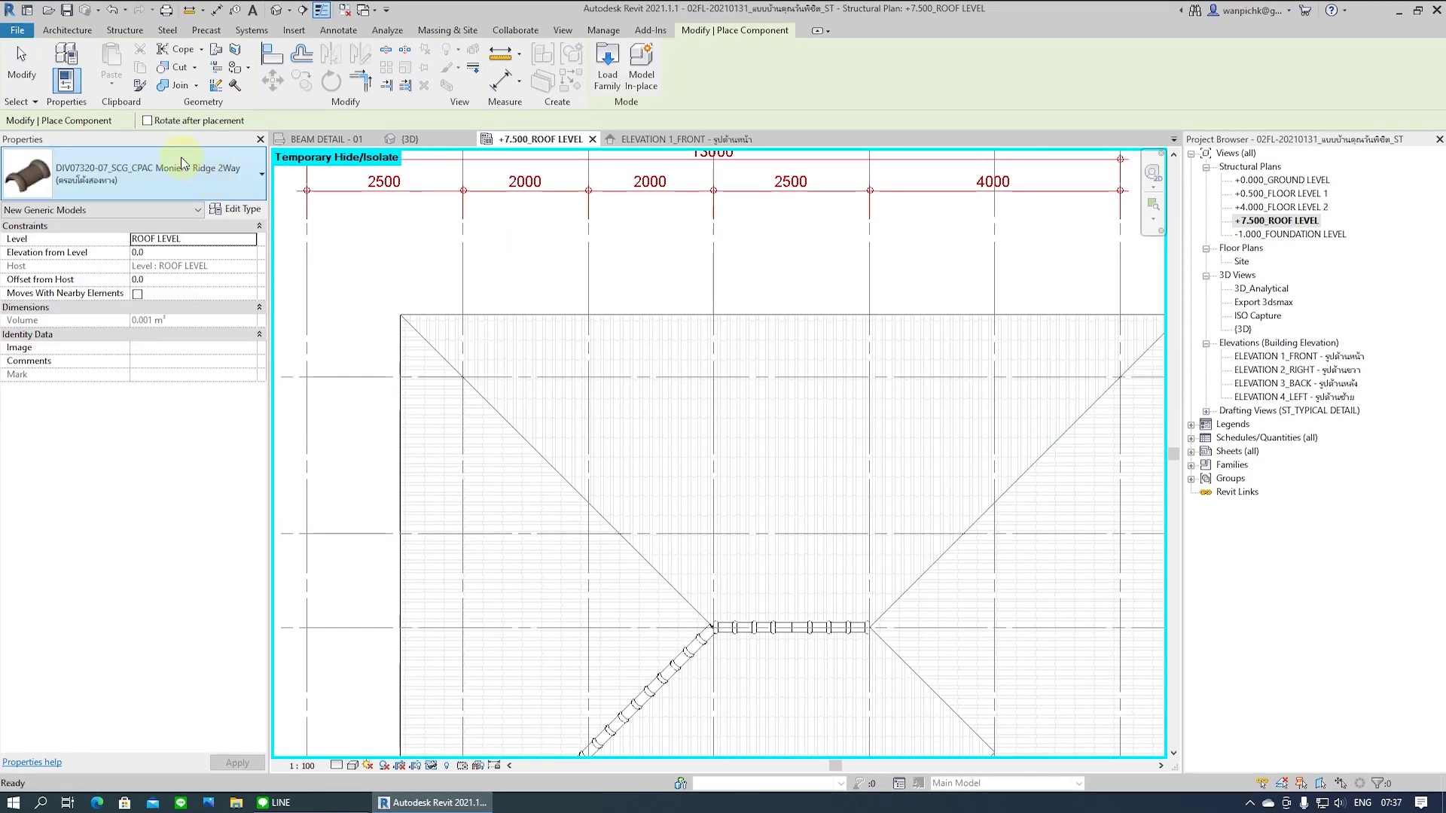
click(188, 252)
text(1000)
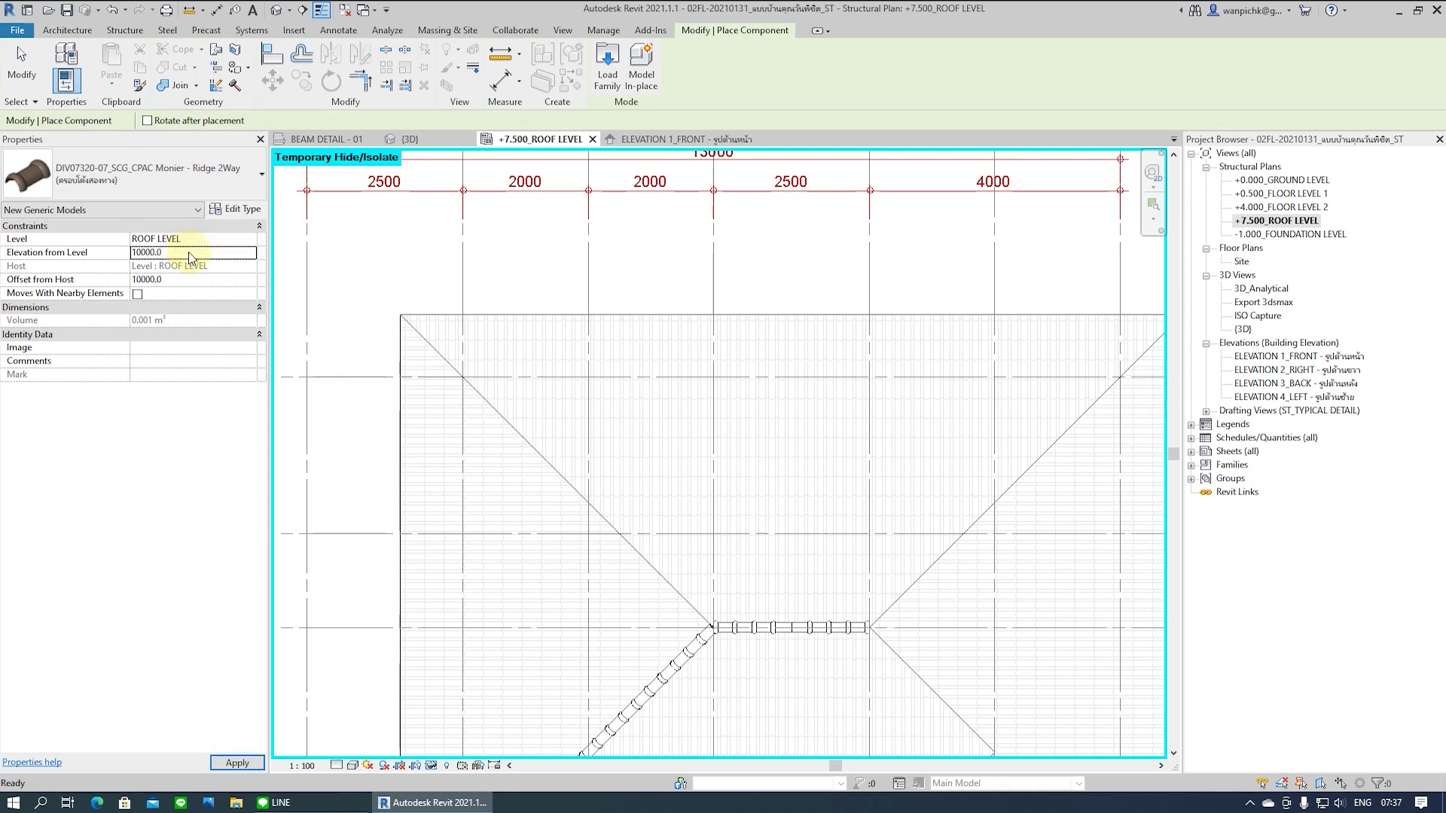
scroll(798, 626, up, 4)
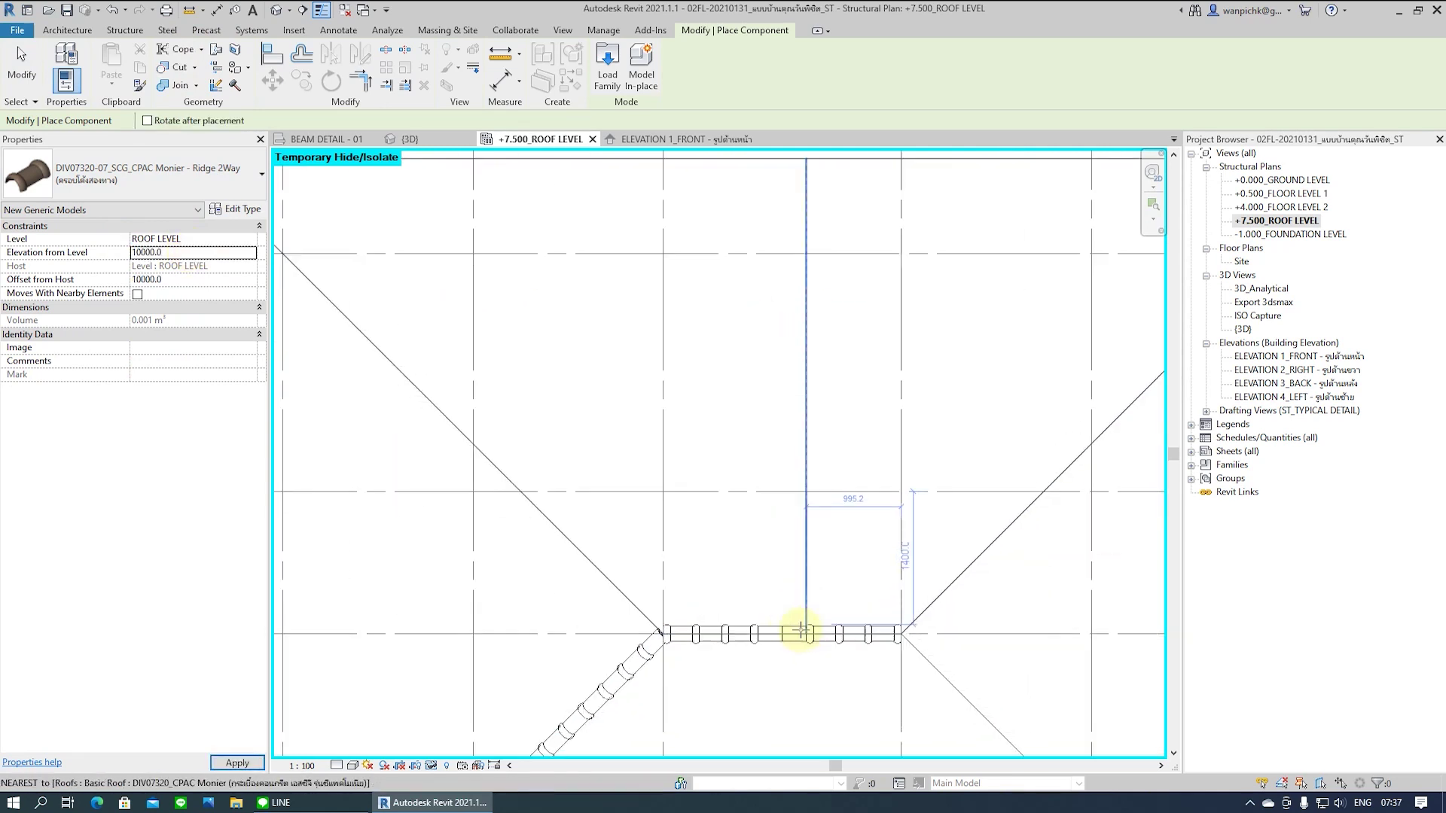
scroll(780, 632, up, 2)
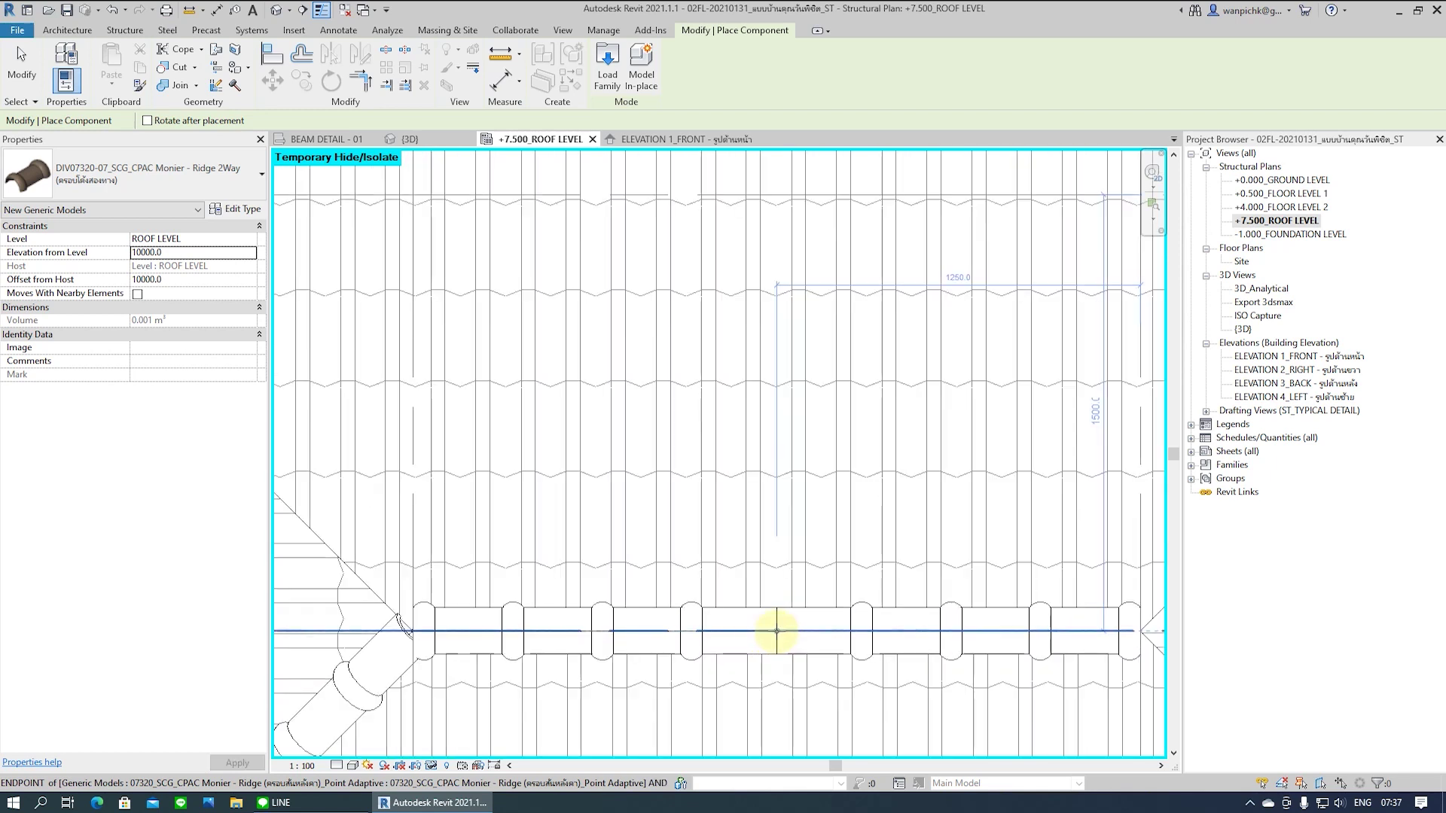
click(804, 616)
key(Escape)
key(Escape)
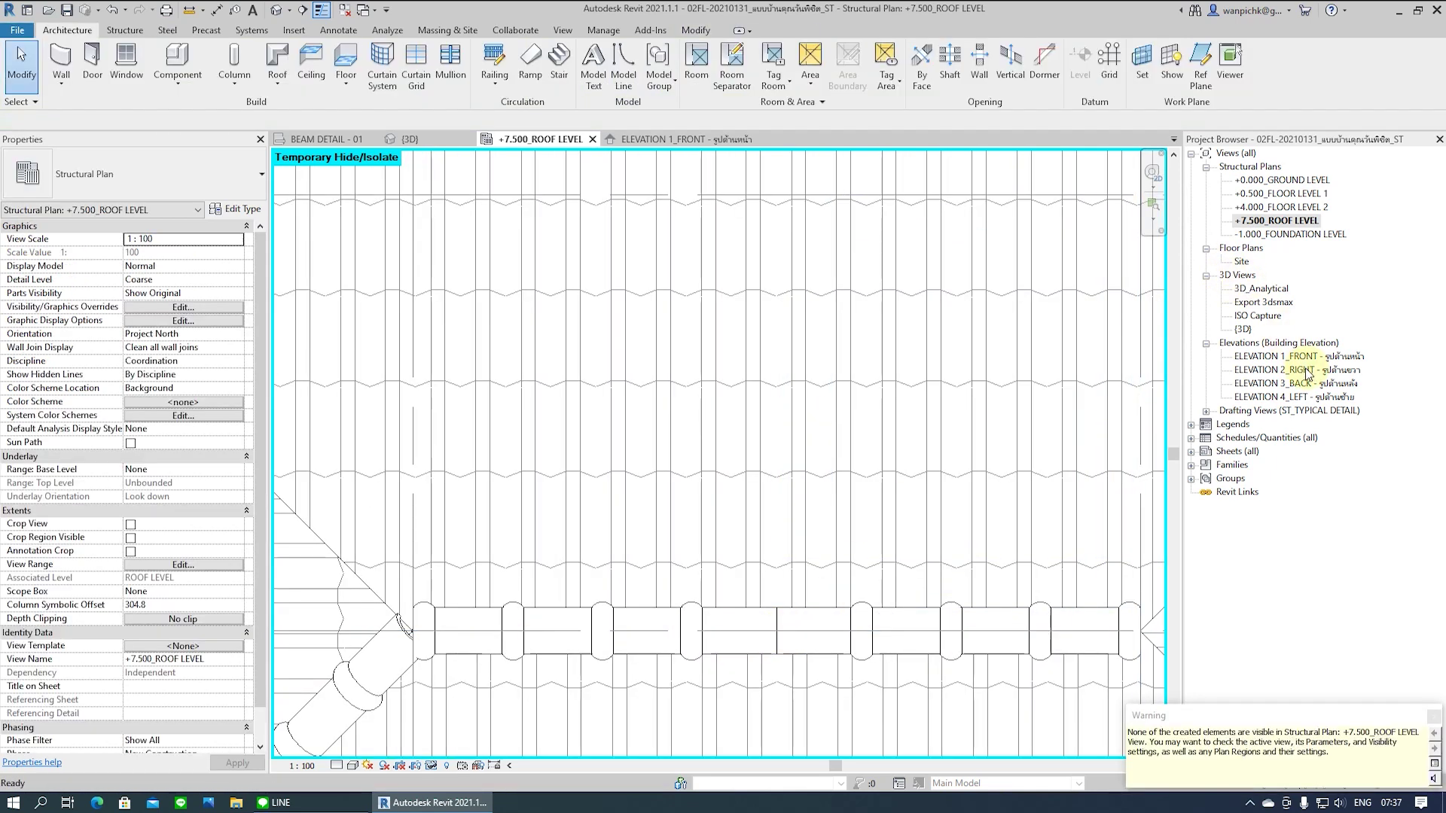
Open the ELEVATION 1_FRONT view to check the placed piece
double_click(1298, 358)
scroll(833, 530, down, 2)
scroll(844, 521, down, 2)
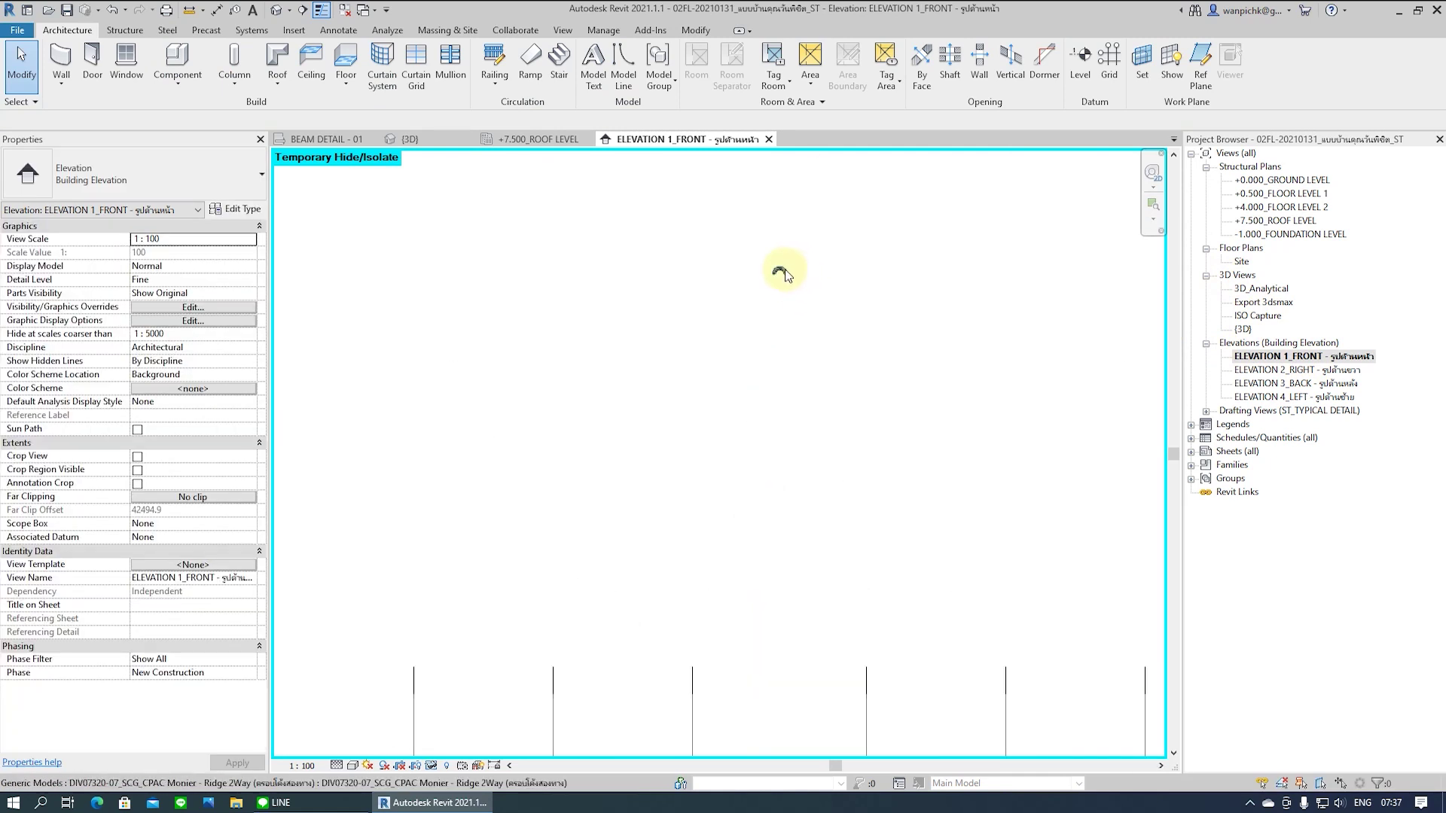
Move the Ridge 2Way piece down onto the ridge tiles in the front elevation
click(783, 269)
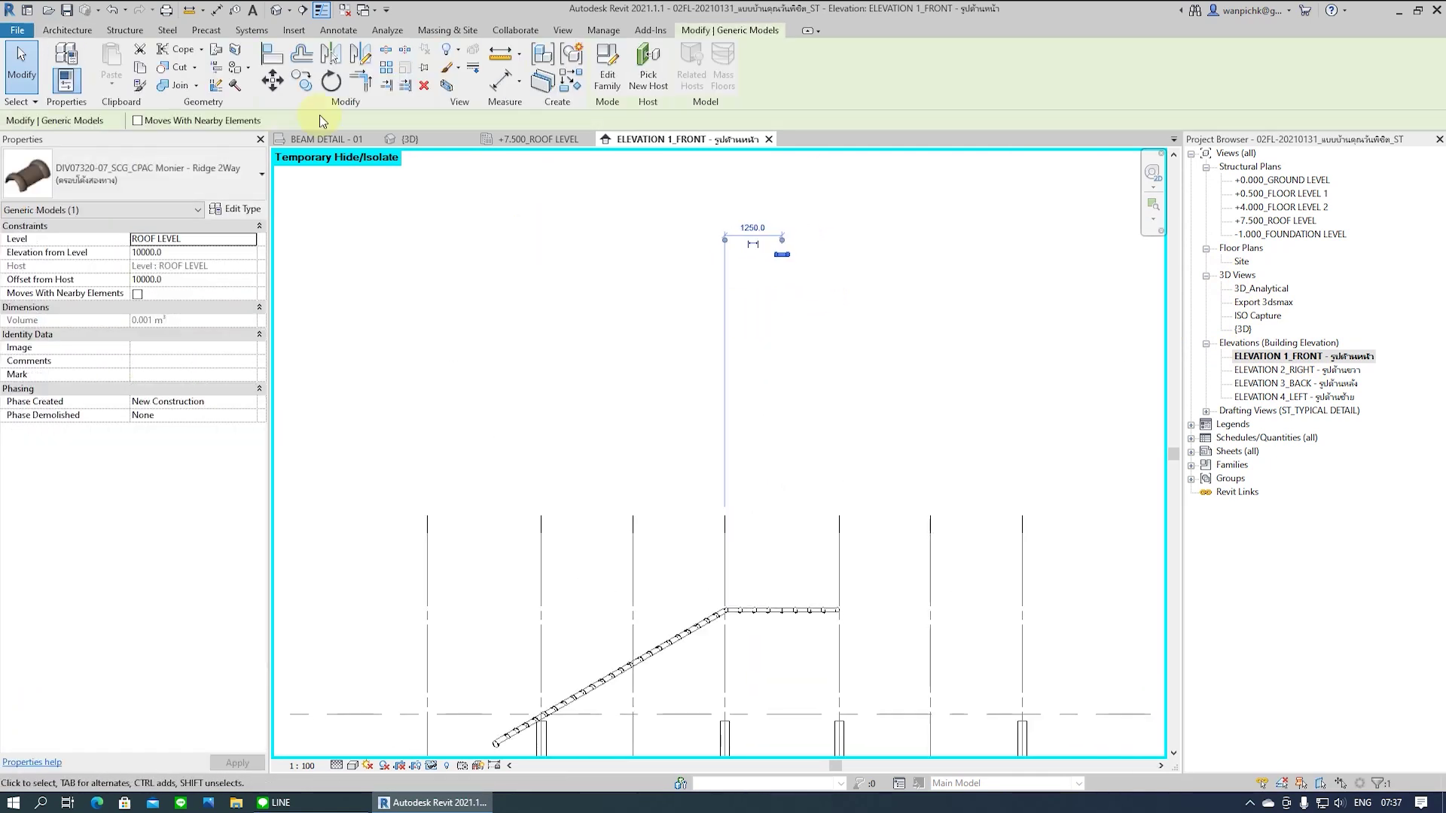
click(273, 82)
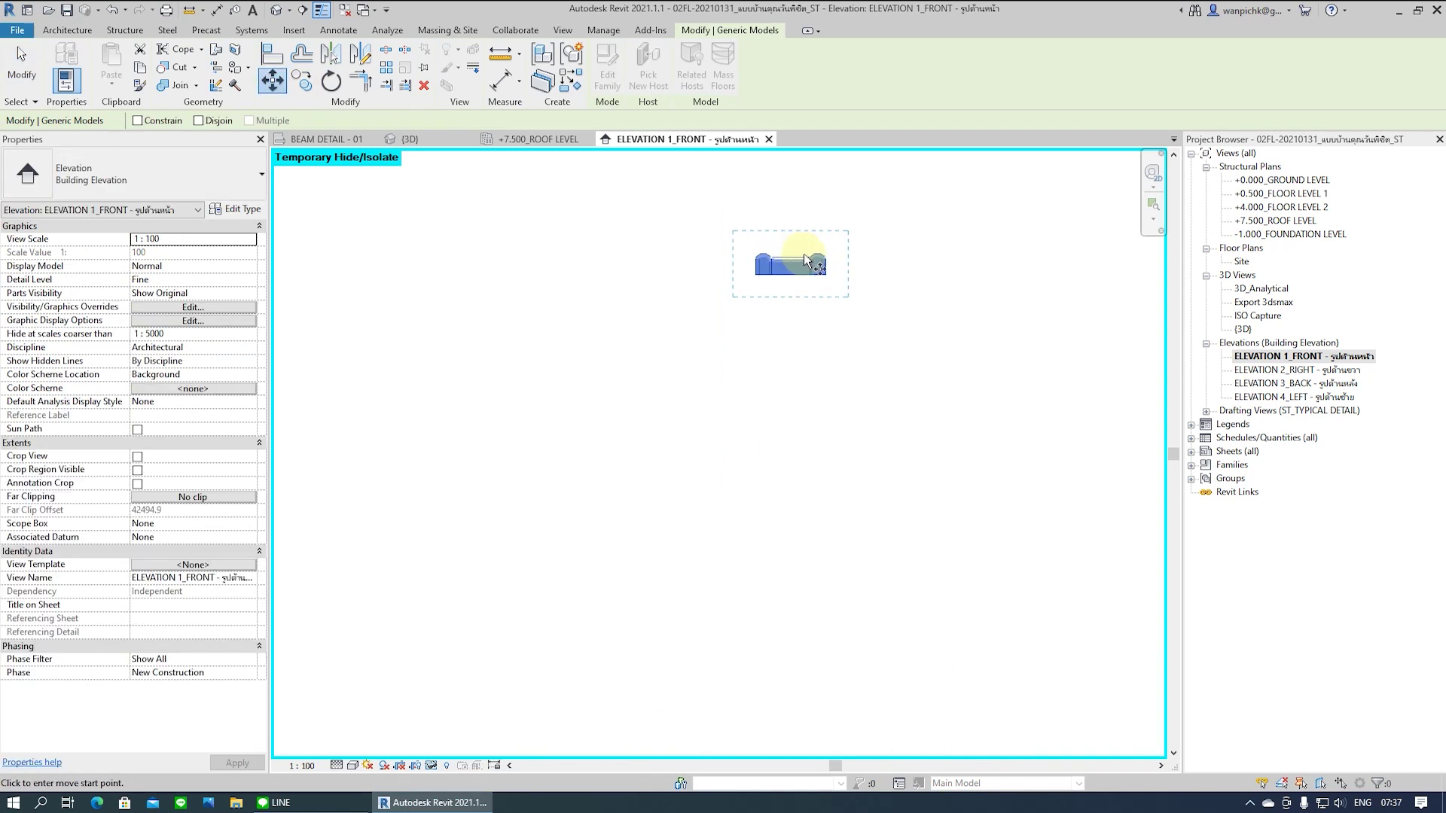
click(806, 256)
middle_drag(806, 233, 821, 295)
scroll(781, 581, up, 2)
scroll(801, 597, up, 2)
scroll(804, 605, up, 2)
scroll(805, 609, up, 2)
scroll(806, 607, up, 1)
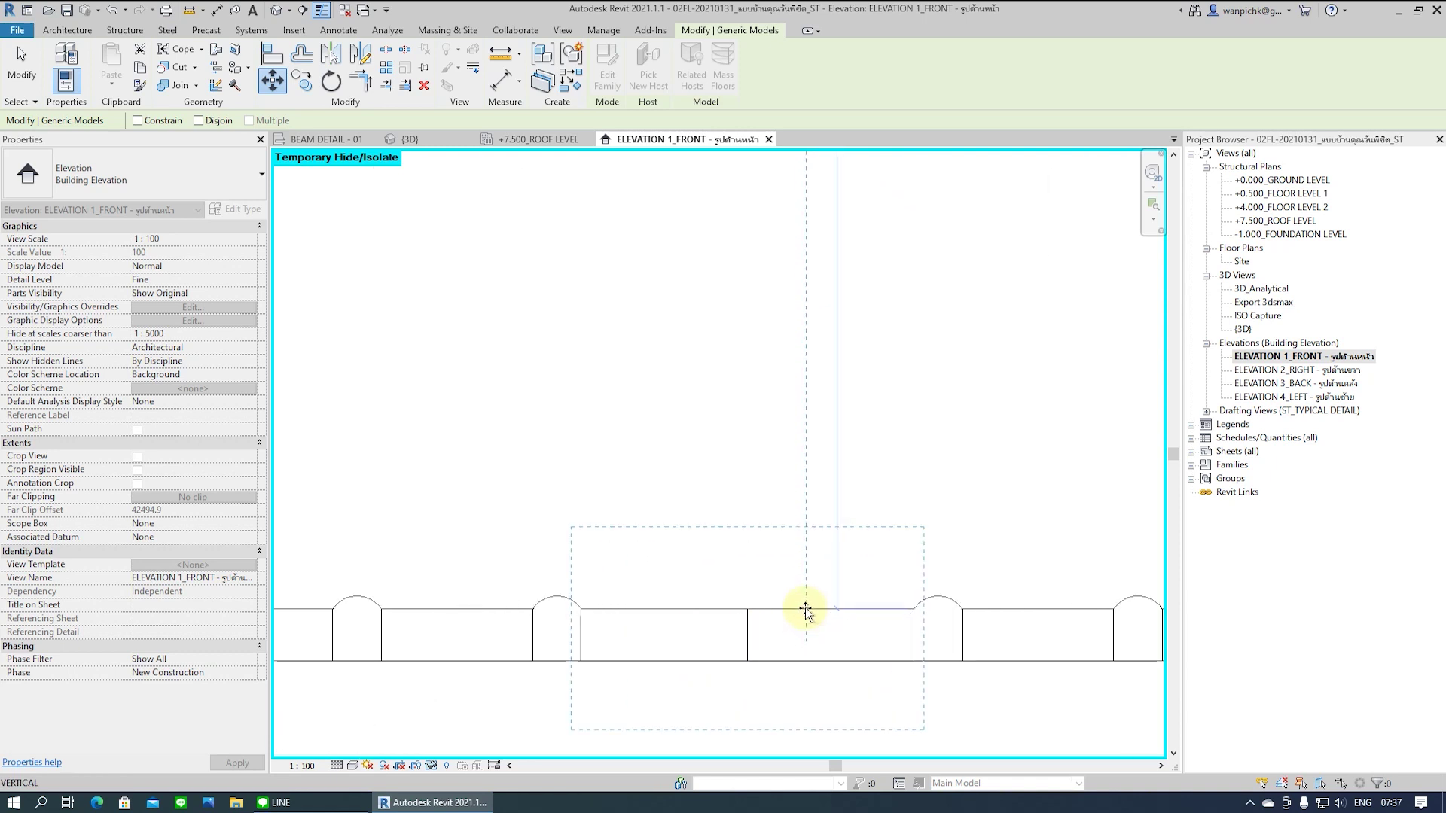
click(806, 606)
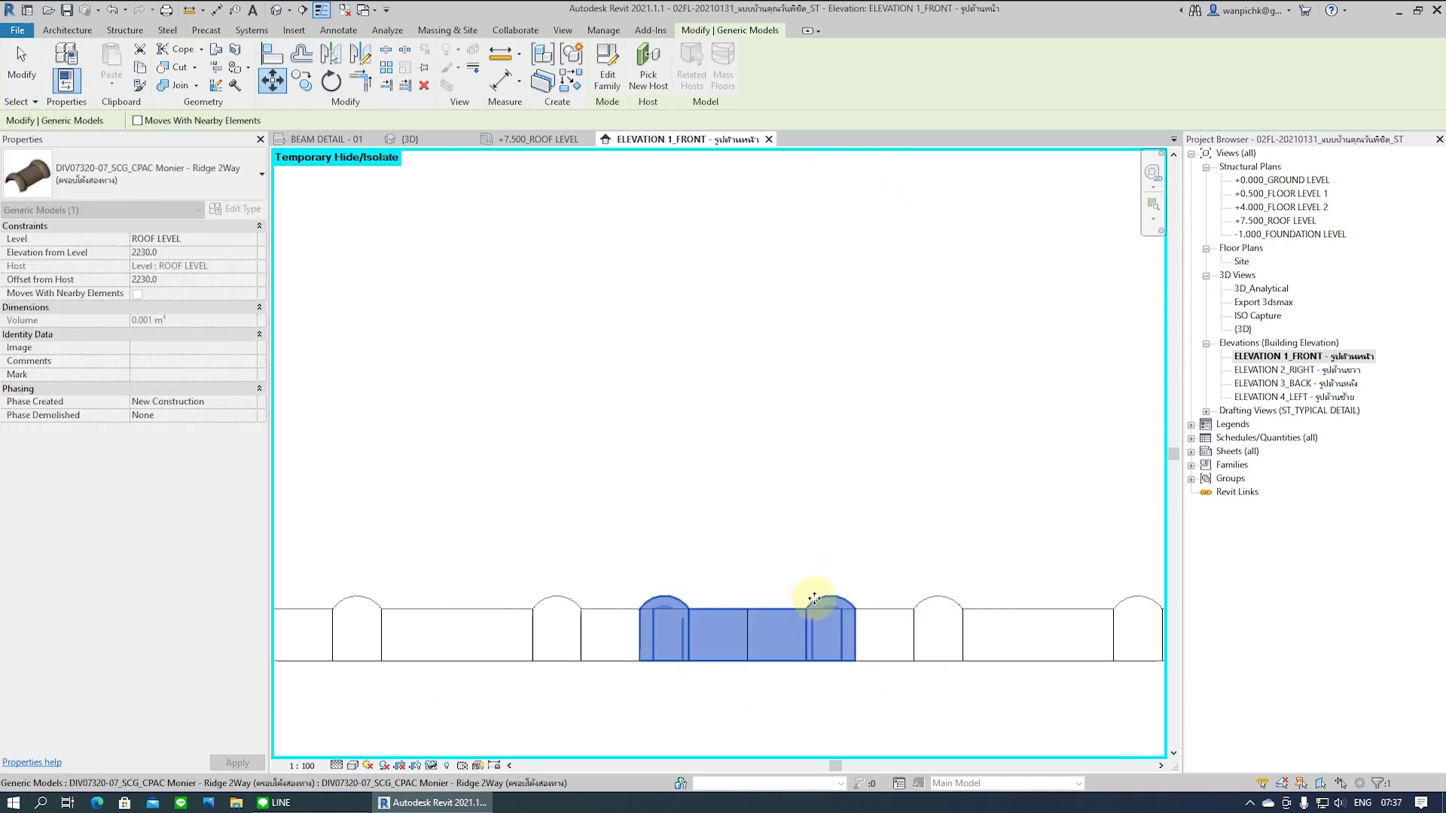
Inspect the overlapping ridge tile run beneath the 2Way piece, then deselect it
click(942, 485)
middle_drag(633, 674, 697, 545)
click(698, 531)
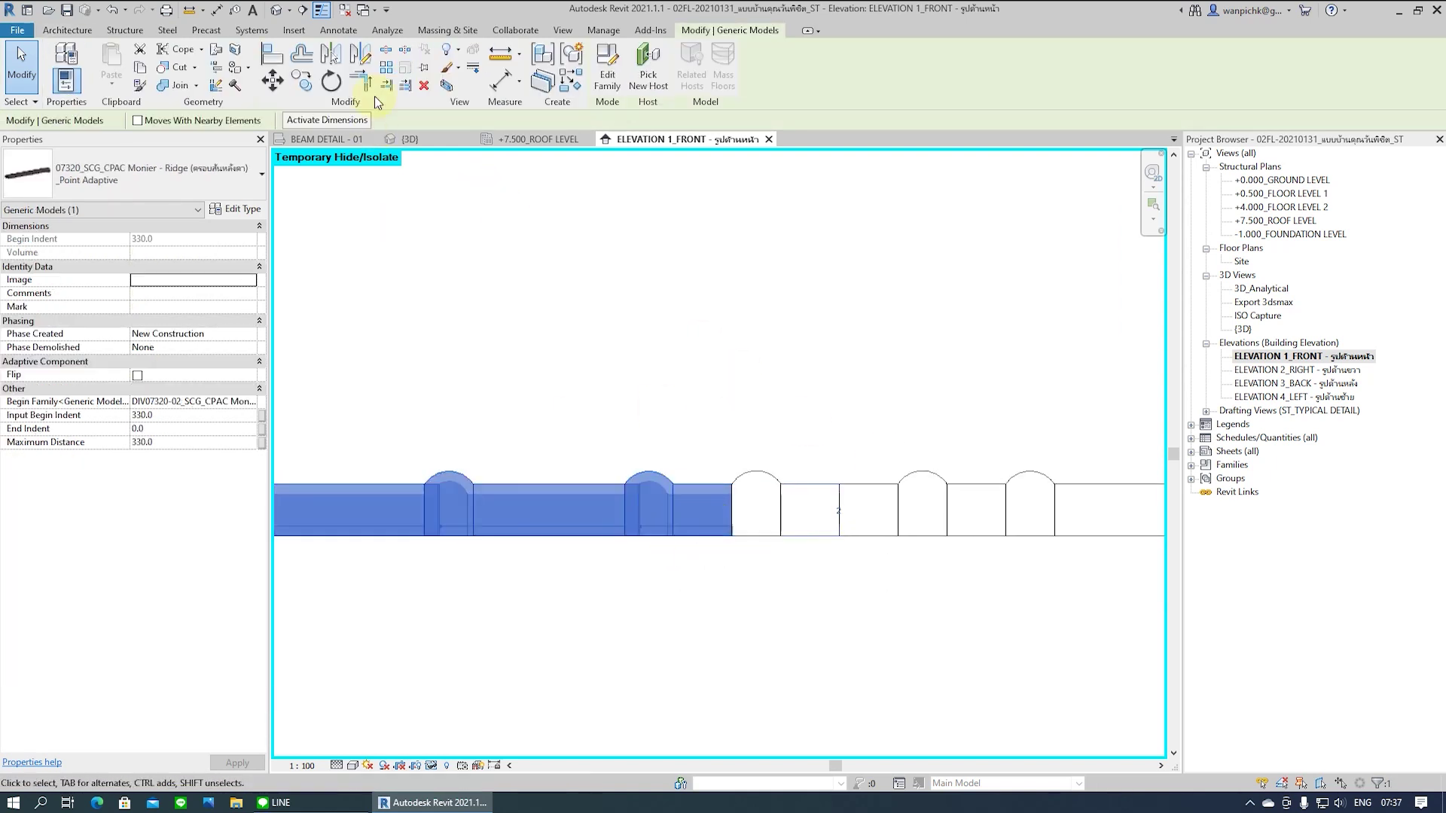
key(Tab)
key(Tab)
key(Tab)
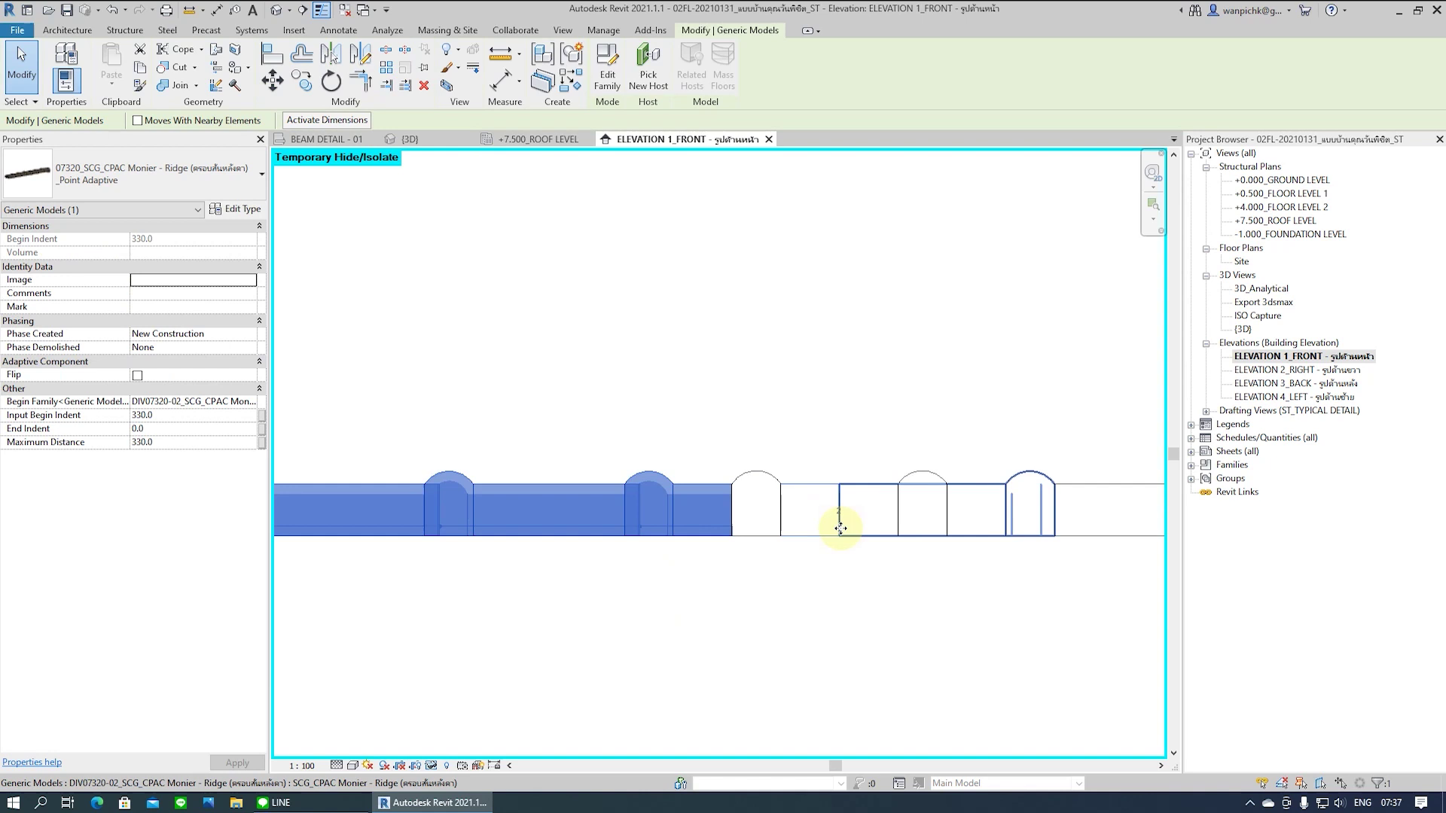
click(845, 467)
Open the default 3D view and zoom in on the seated ridge piece
click(276, 11)
scroll(678, 422, up, 3)
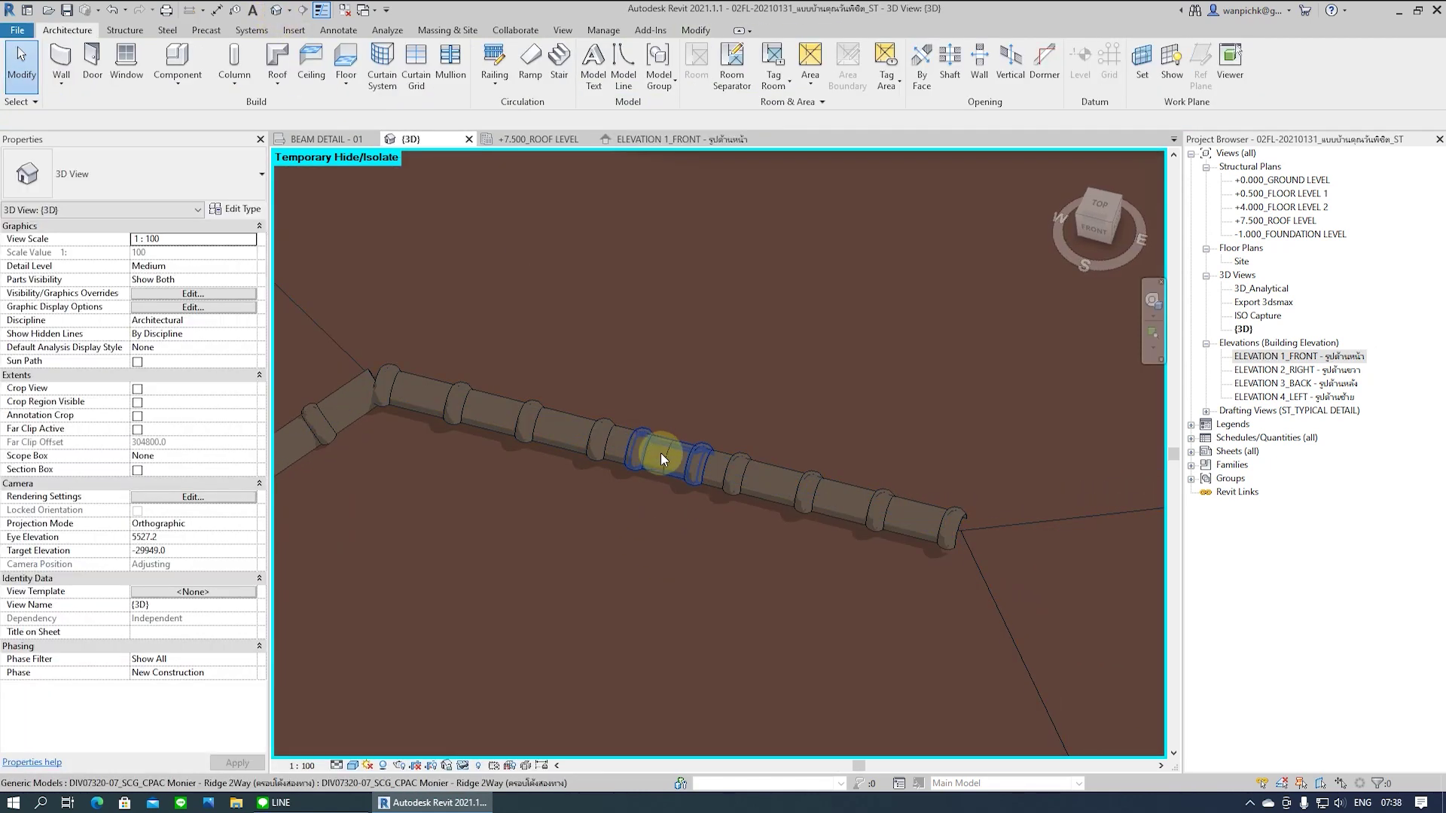
scroll(661, 453, up, 2)
scroll(688, 466, up, 1)
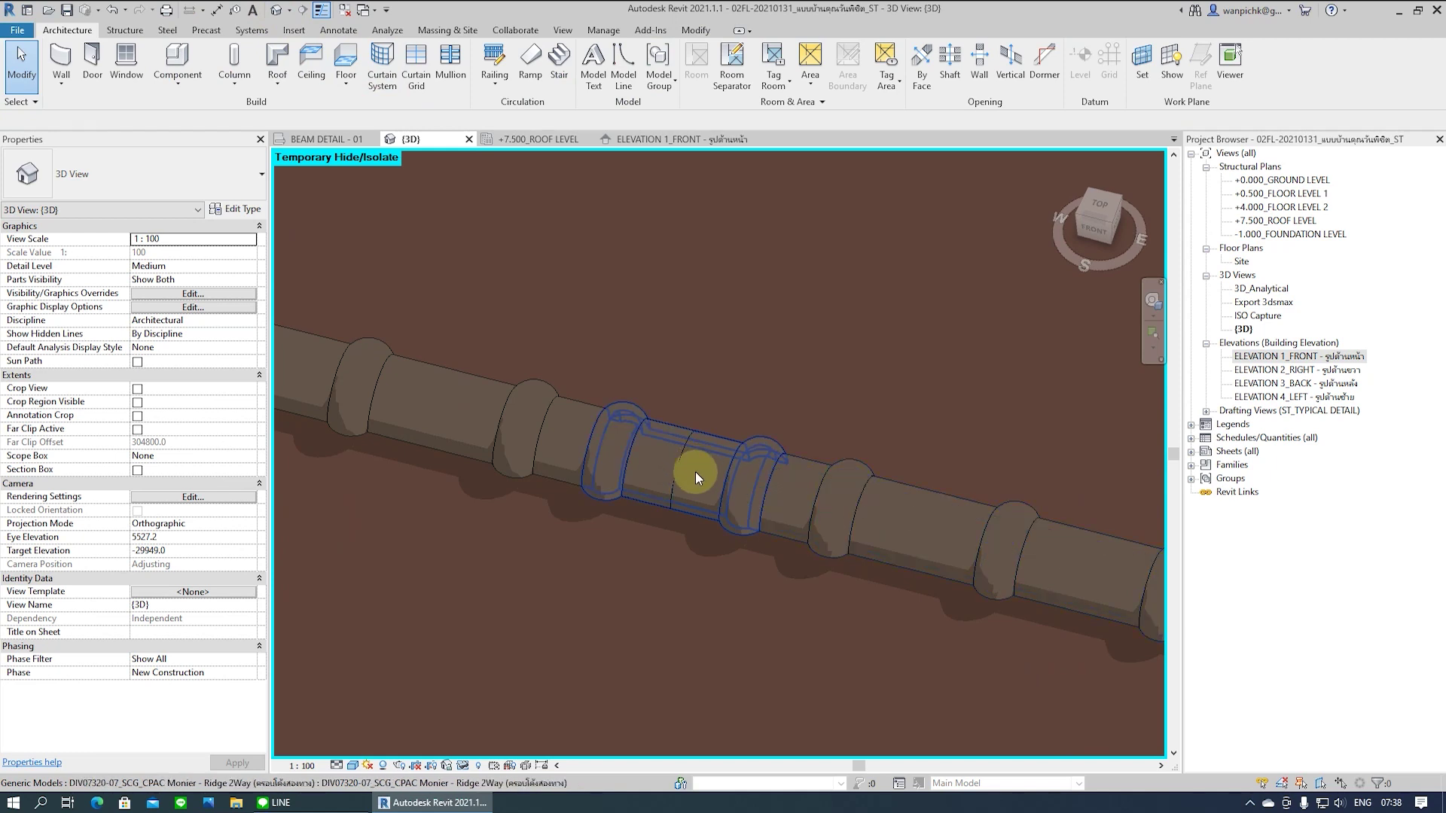
Drag the ridge tile run's adaptive placement point to a new spot along the ridge
mouse_move(803, 513)
shift+middle_down()
mouse_move(883, 558)
mouse_move(703, 551)
shift+middle_up()
click(743, 419)
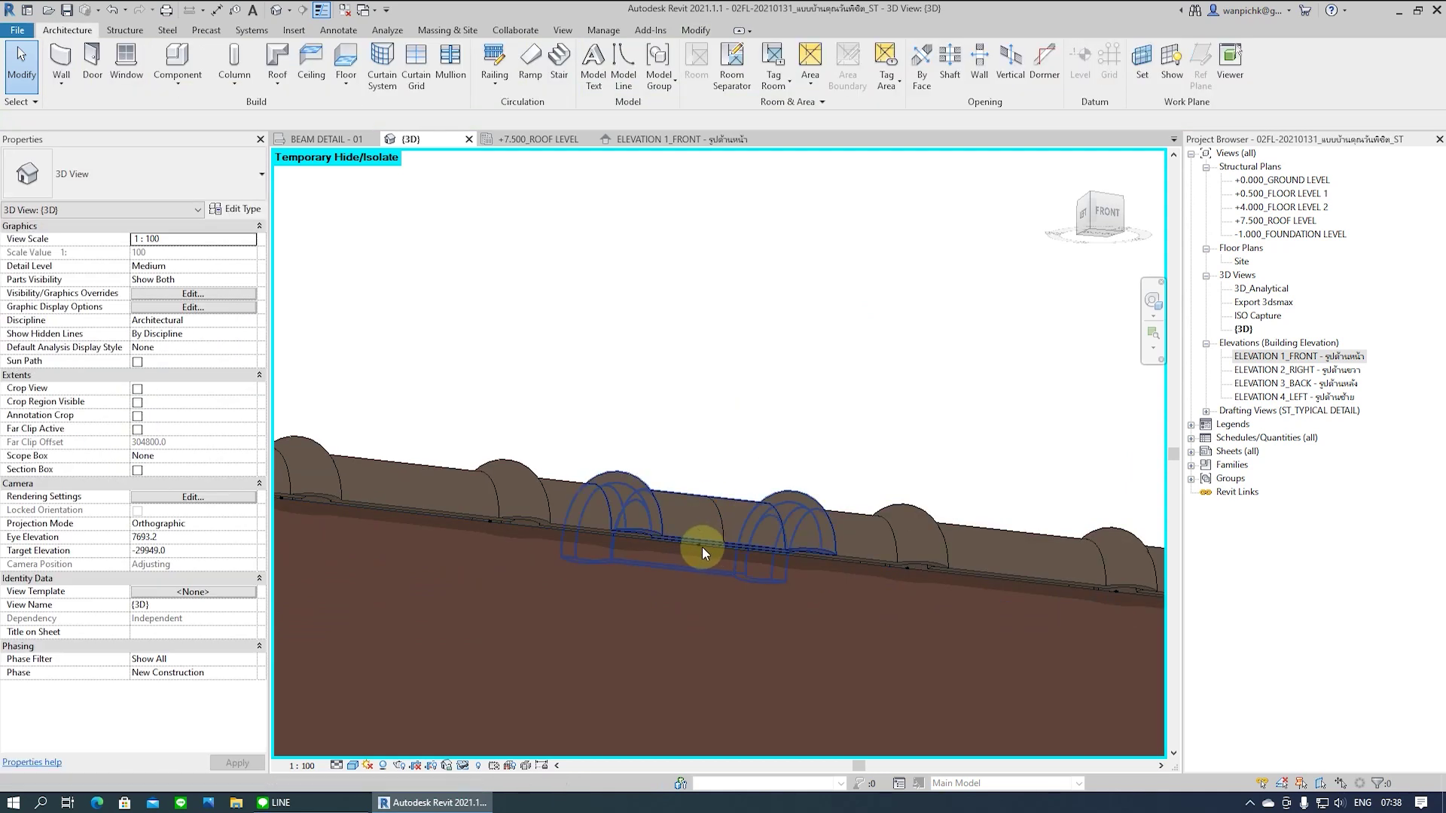
key(Tab)
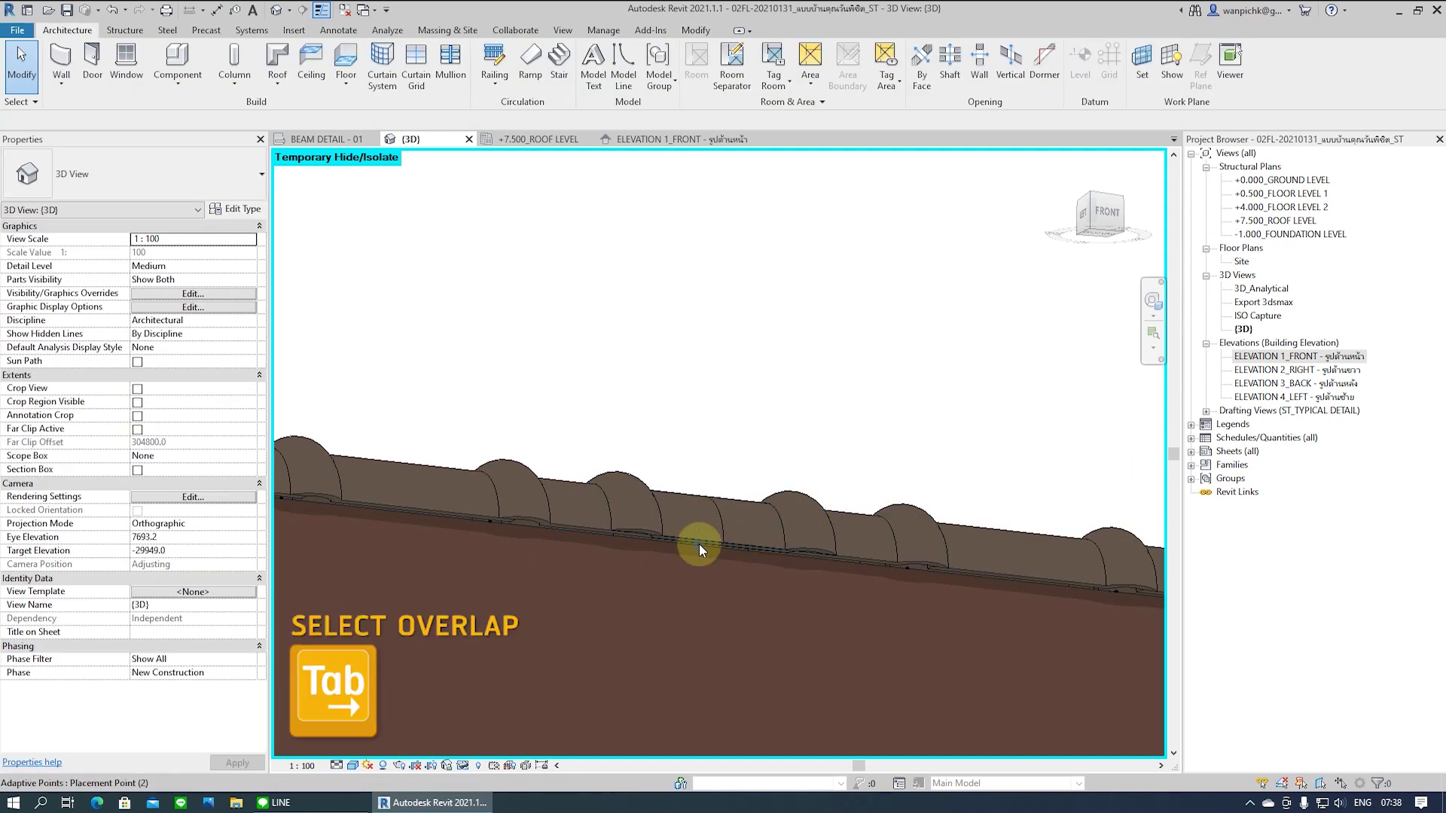
click(698, 543)
shift+middle_drag(733, 475, 621, 625)
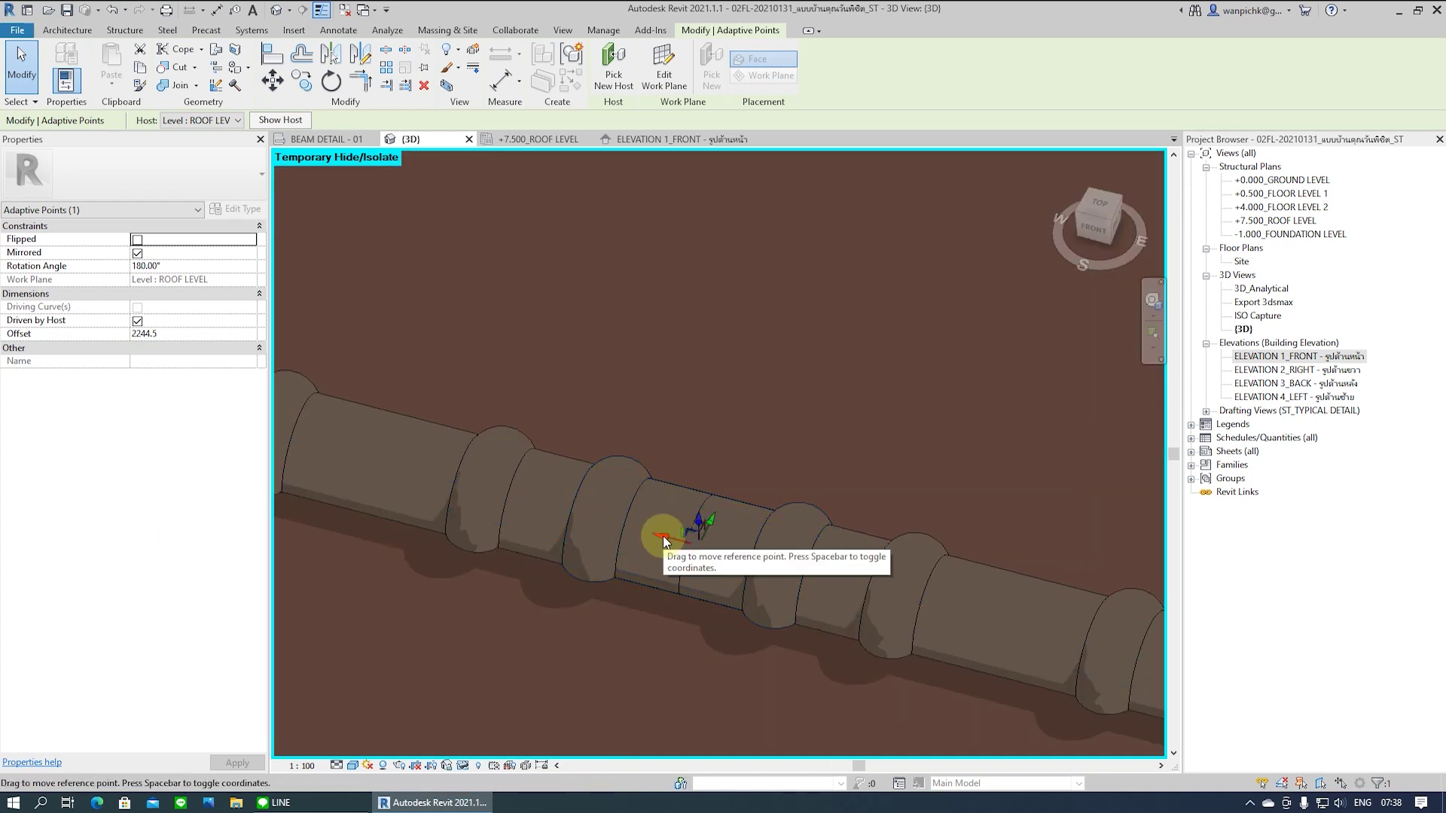
drag(664, 541, 685, 544)
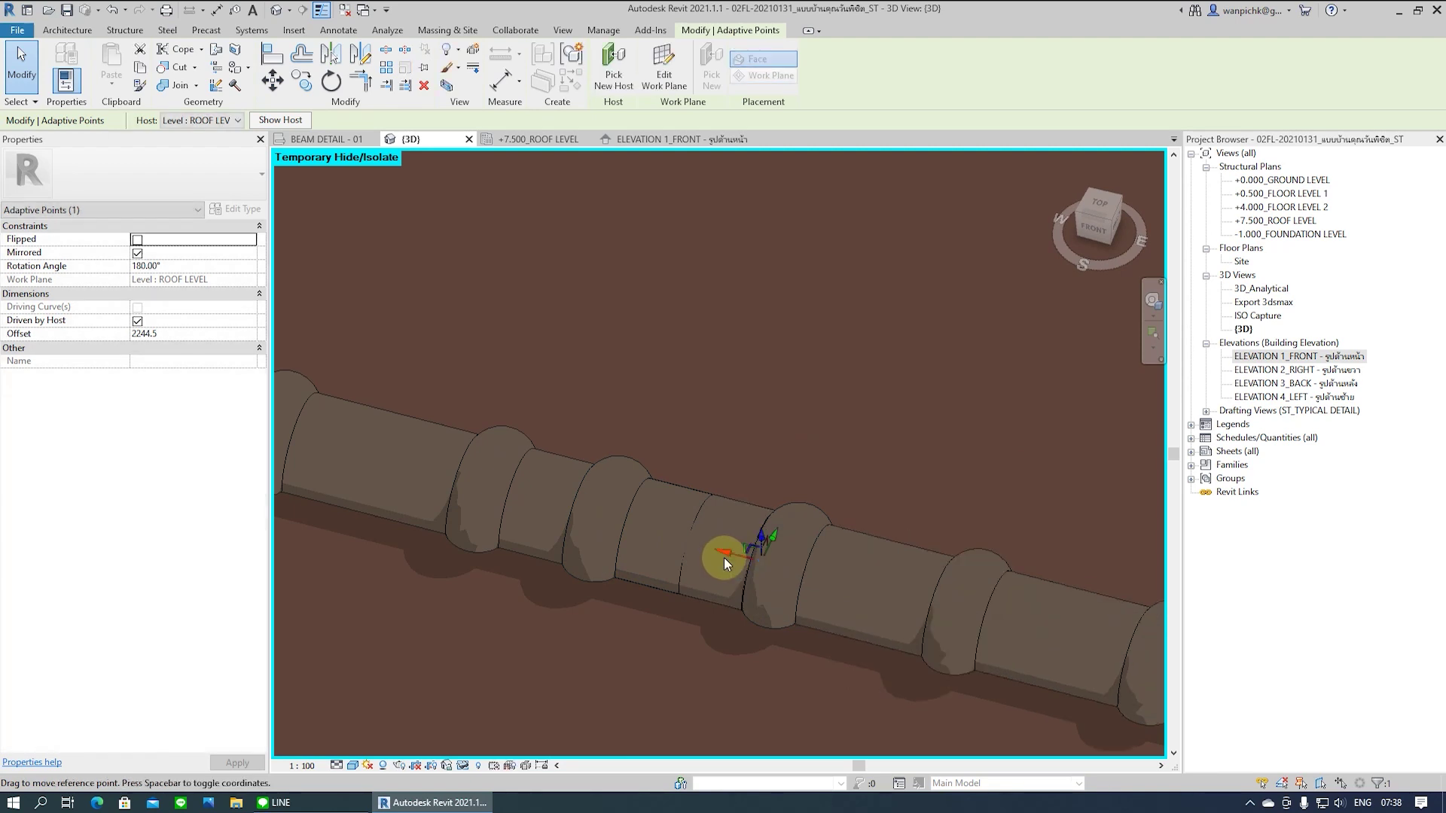
drag(729, 558, 724, 557)
scroll(697, 526, down, 3)
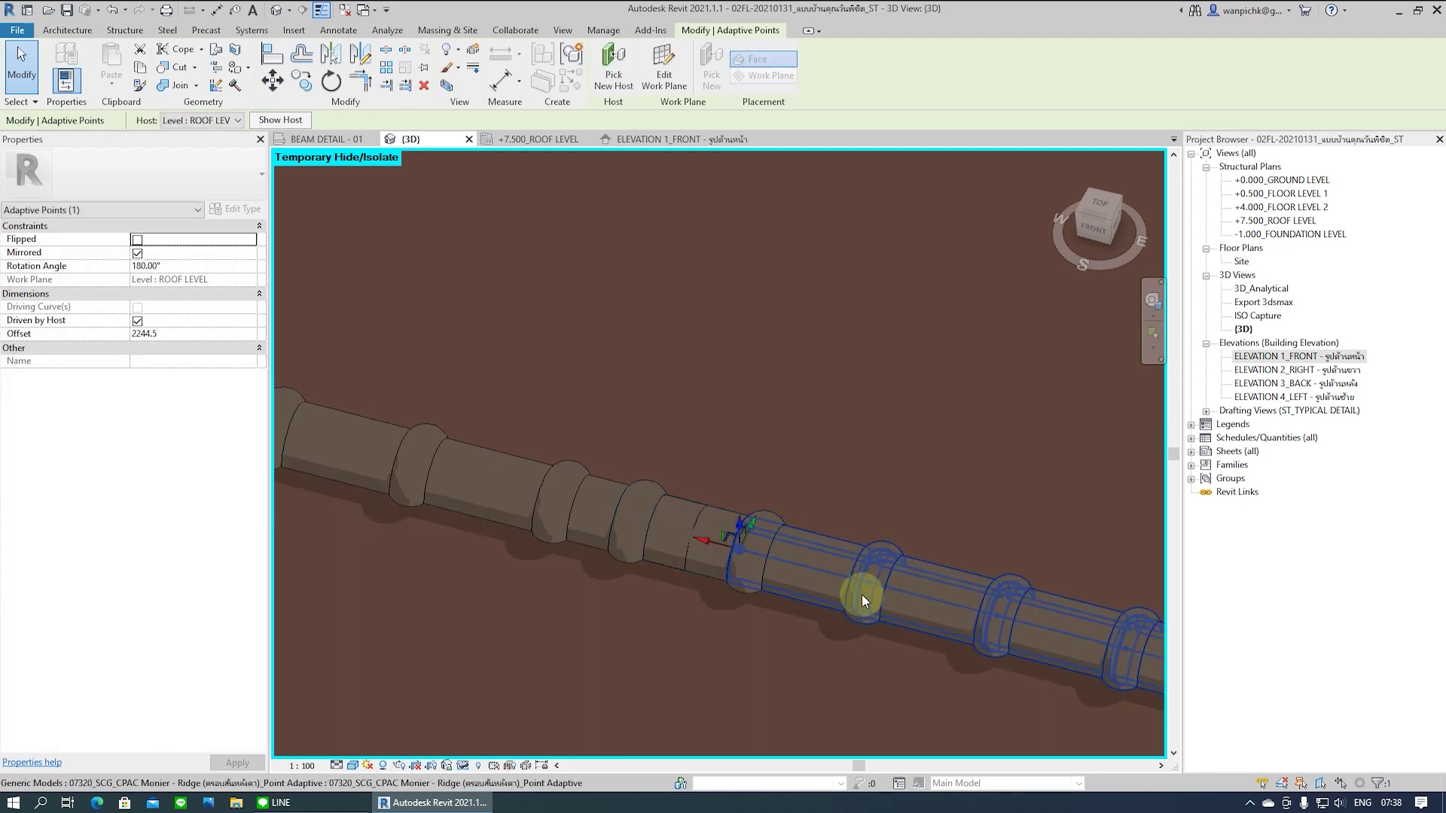
Delete the point-adaptive Monier Ridge tile run
click(644, 513)
mouse_move(640, 517)
shift+middle_down()
mouse_move(682, 558)
mouse_move(737, 568)
shift+middle_up()
key(Delete)
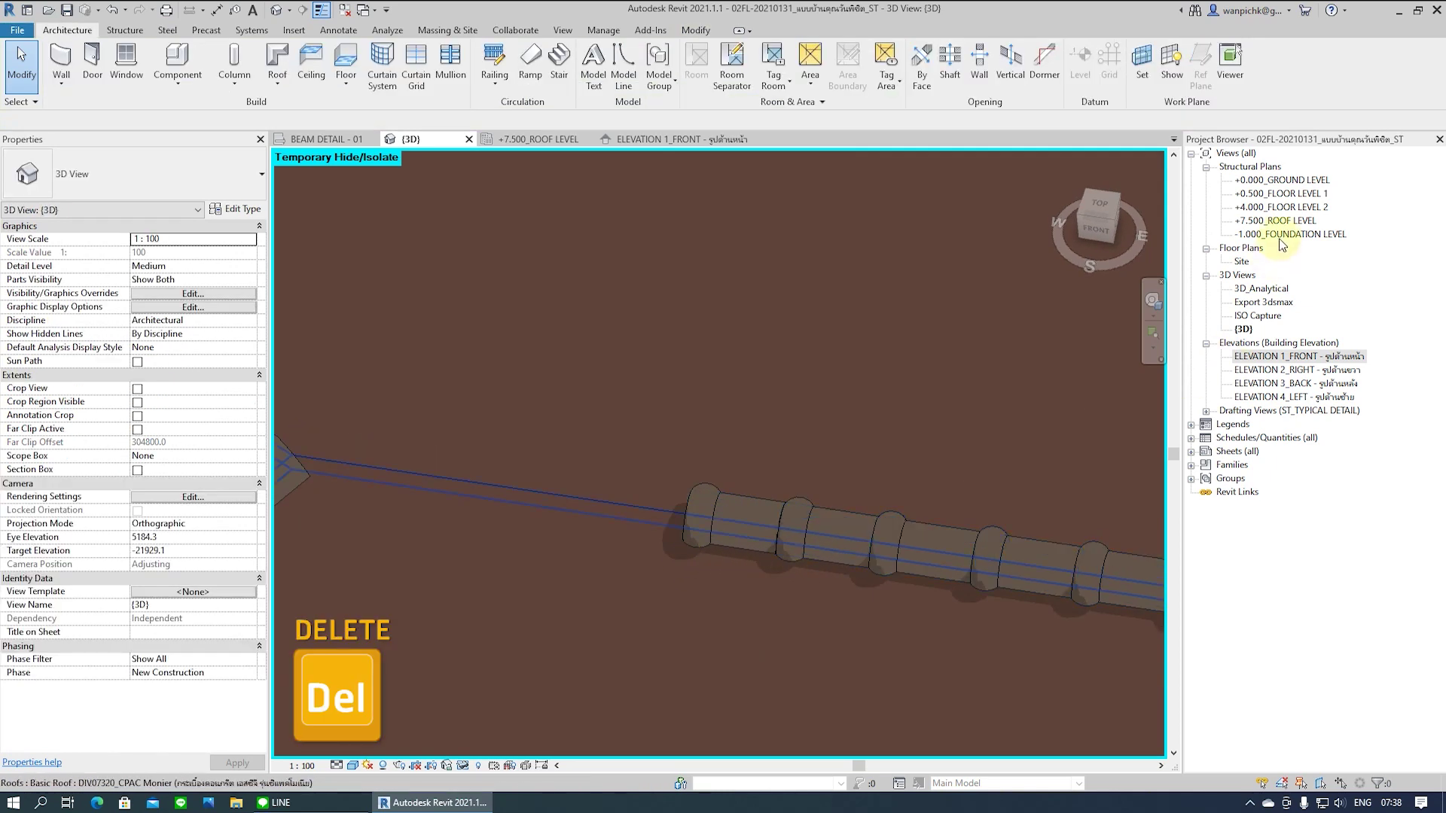
In the +7.500_ROOF LEVEL plan, mirror a copy of the ridge run about an axis at its end
double_click(1278, 222)
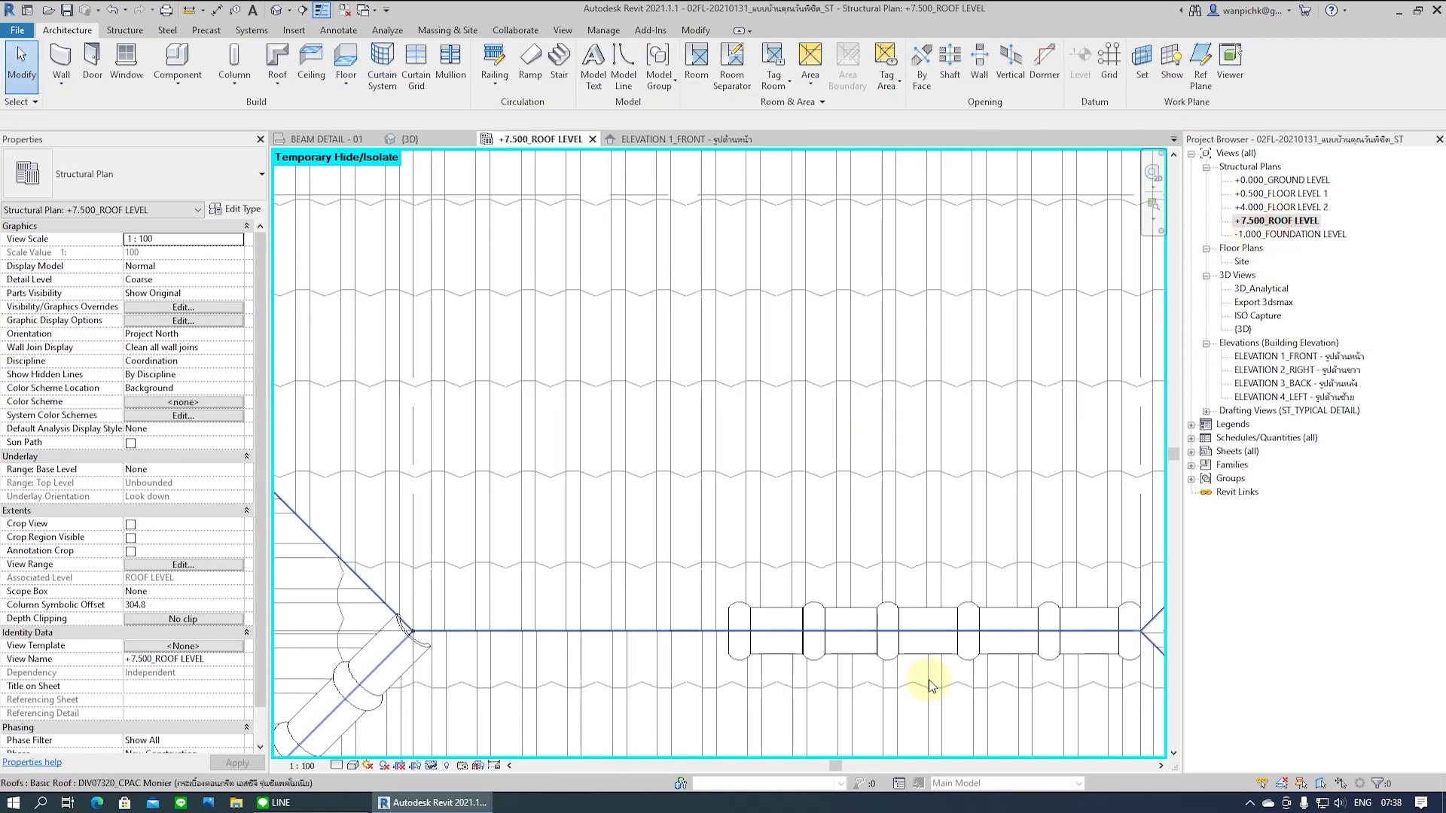
click(958, 661)
scroll(958, 661, down, 1)
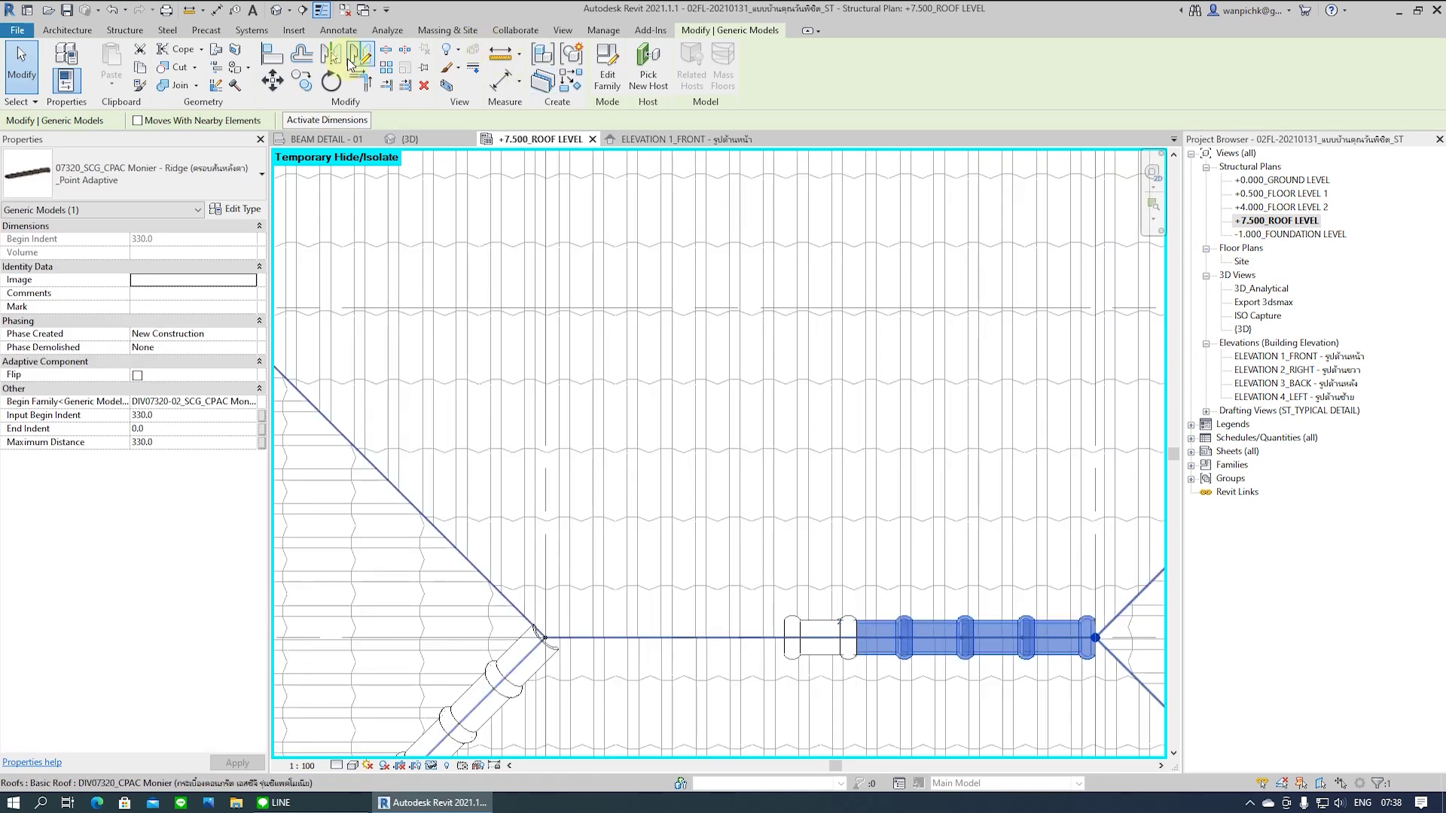
click(360, 55)
scroll(833, 549, down, 1)
click(825, 607)
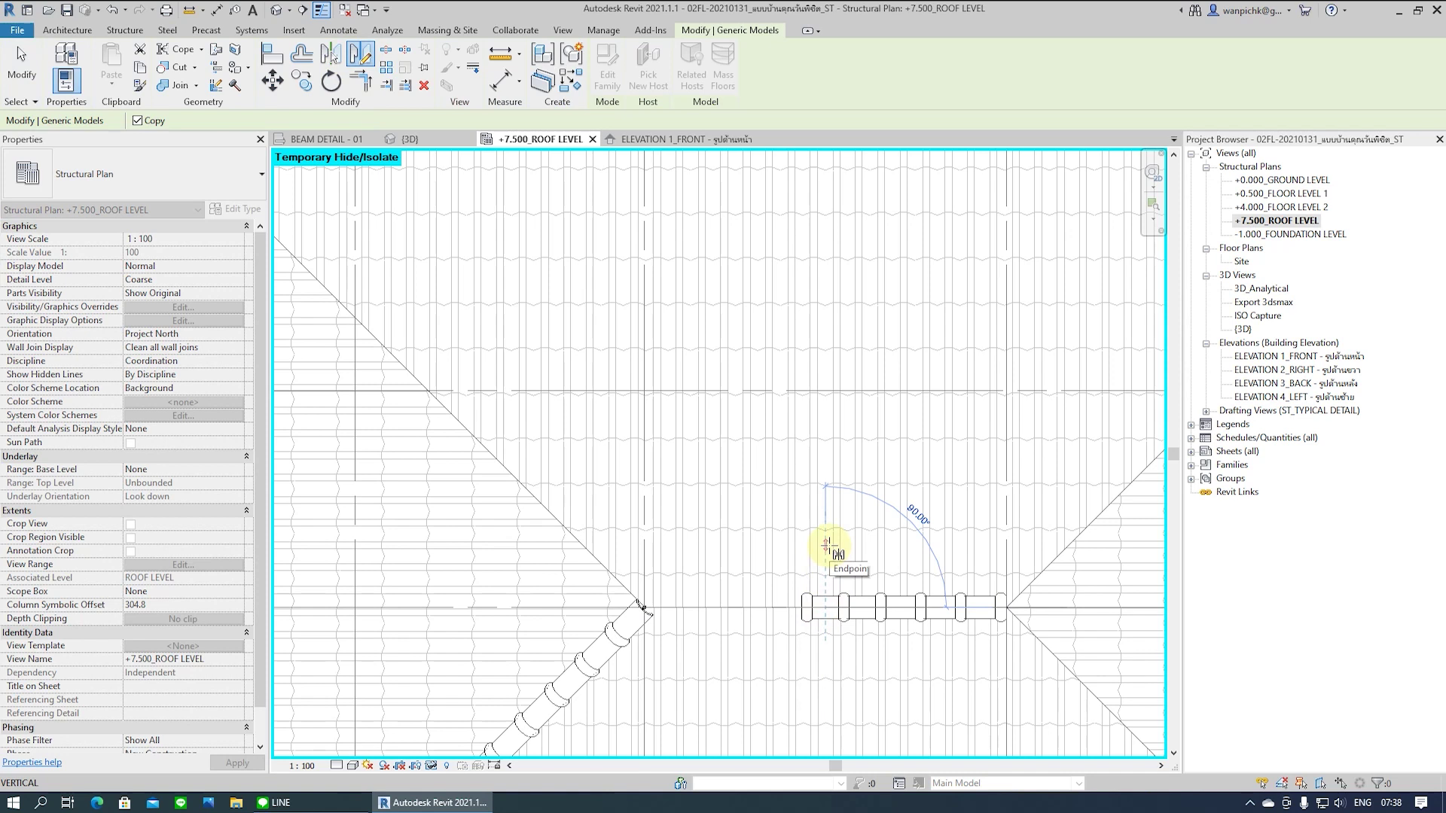
click(829, 545)
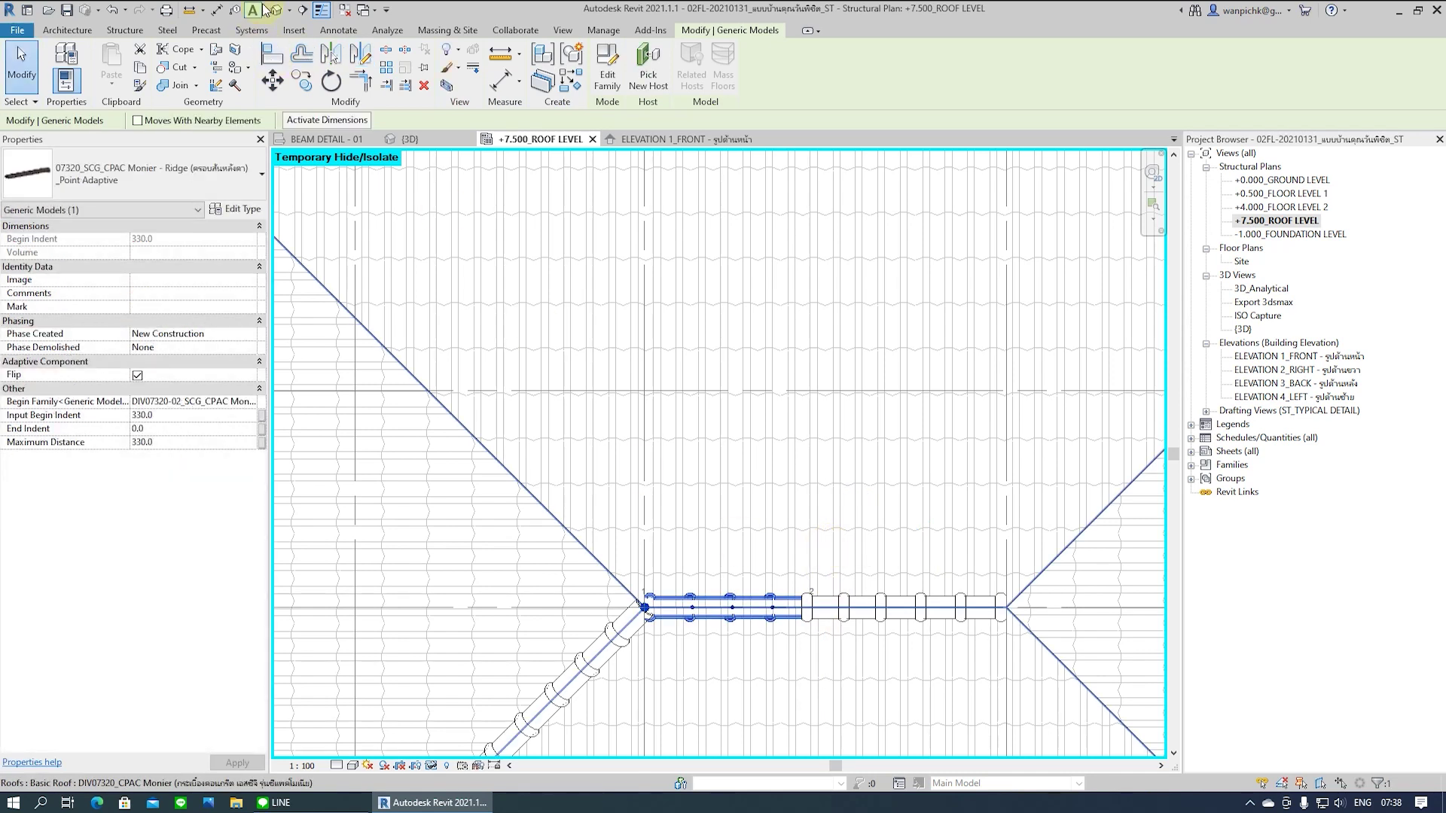
Toggle Flip on the mirrored ridge run, check it in 3D, then return to the roof plan
click(274, 9)
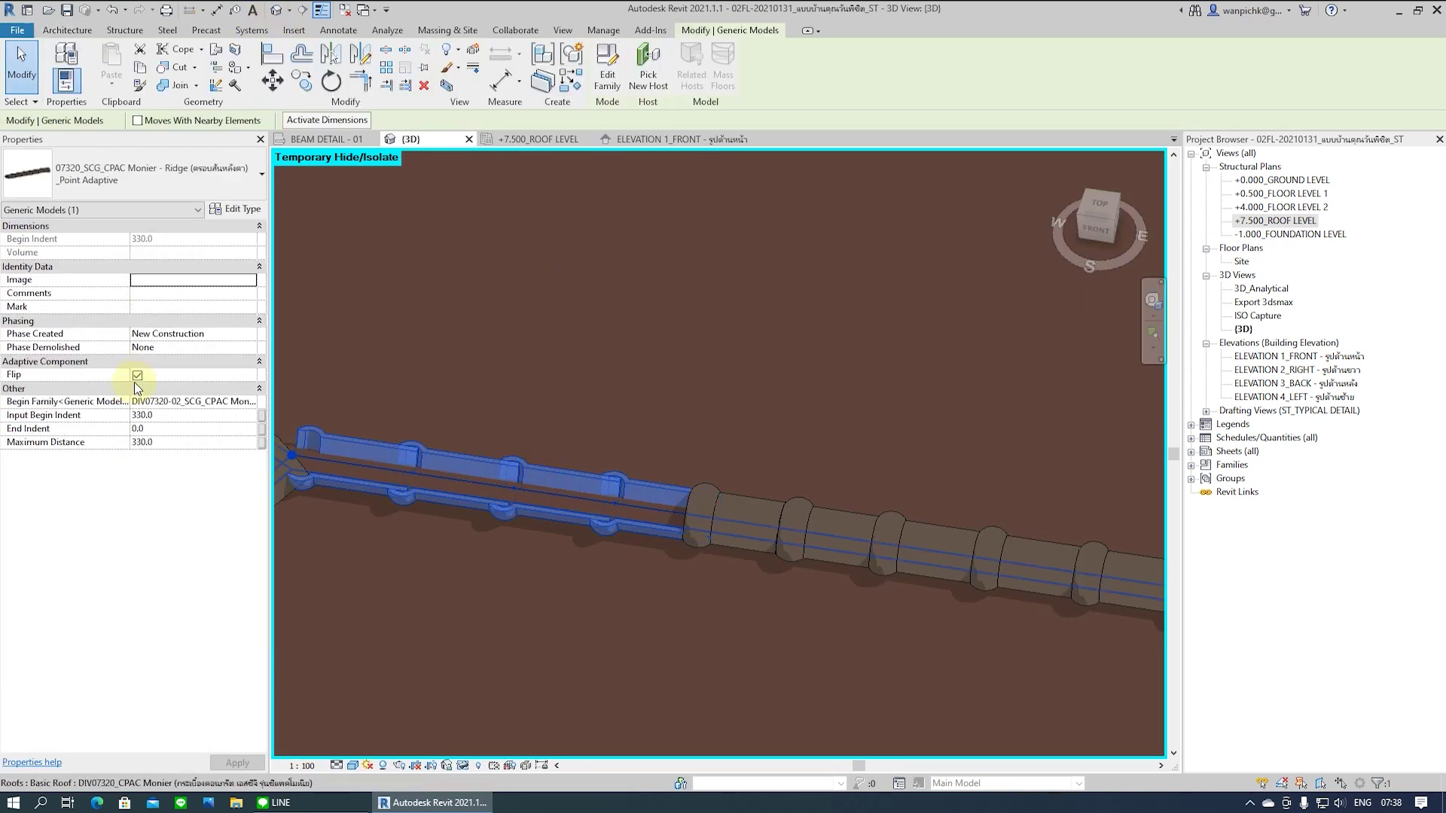
click(938, 468)
scroll(943, 464, down, 2)
mouse_move(943, 464)
shift+middle_down()
mouse_move(841, 581)
mouse_move(678, 564)
mouse_move(591, 575)
mouse_move(791, 493)
shift+middle_up()
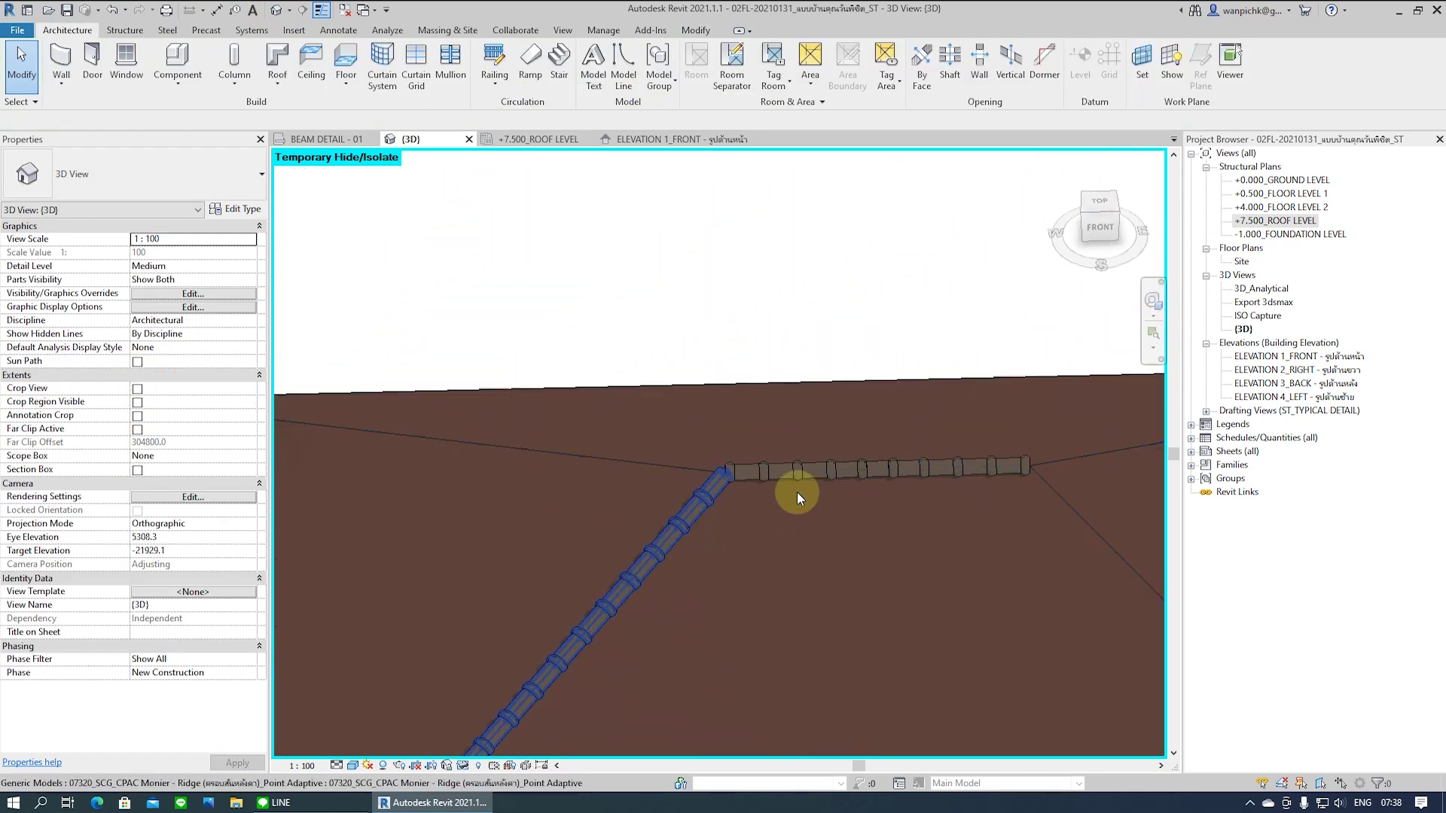
double_click(1287, 221)
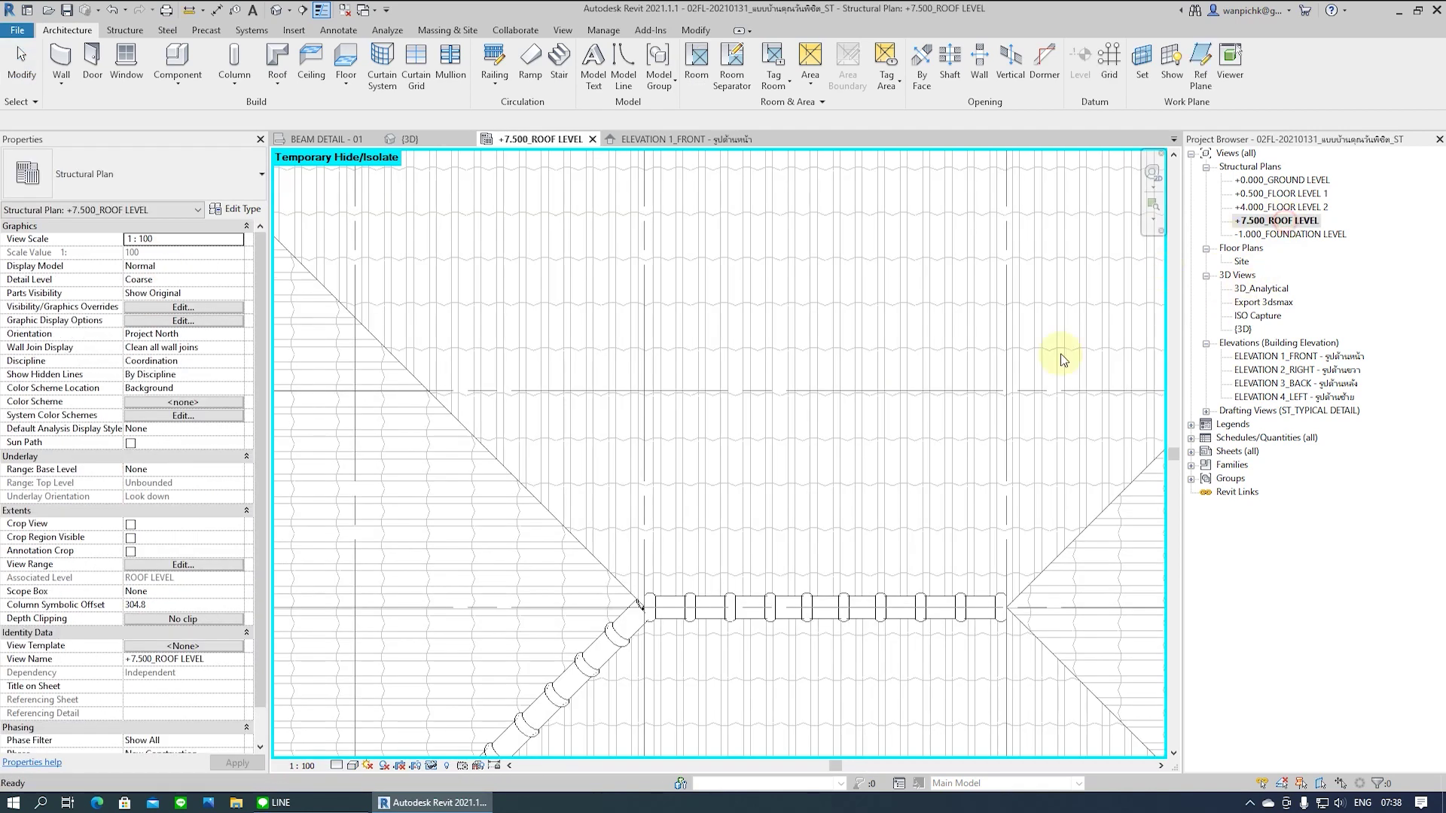
Start placing a component and choose the Monier Ridge 3Way junction type
click(204, 76)
click(241, 98)
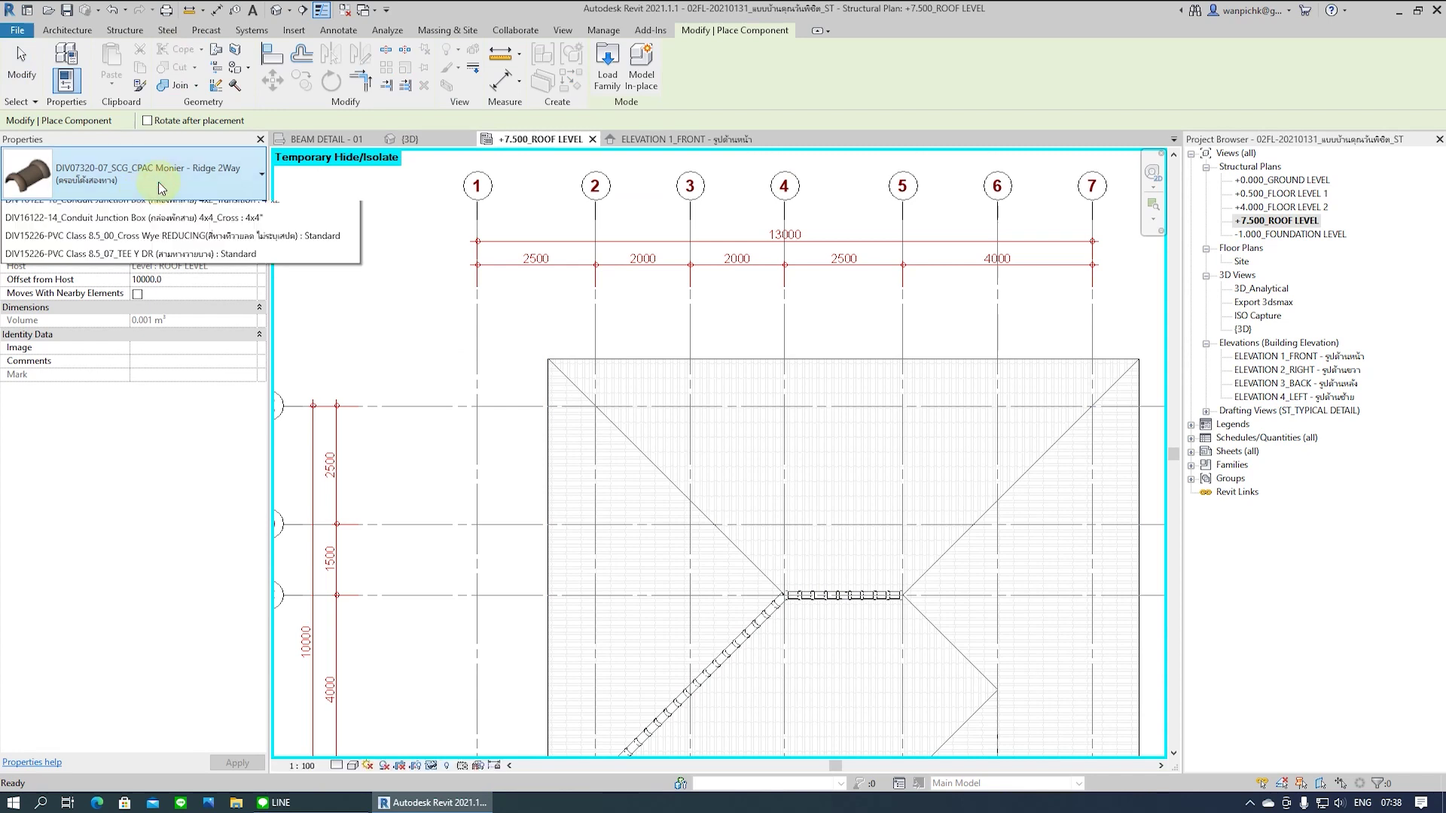
click(158, 183)
scroll(139, 381, down, 1)
mouse_move(124, 419)
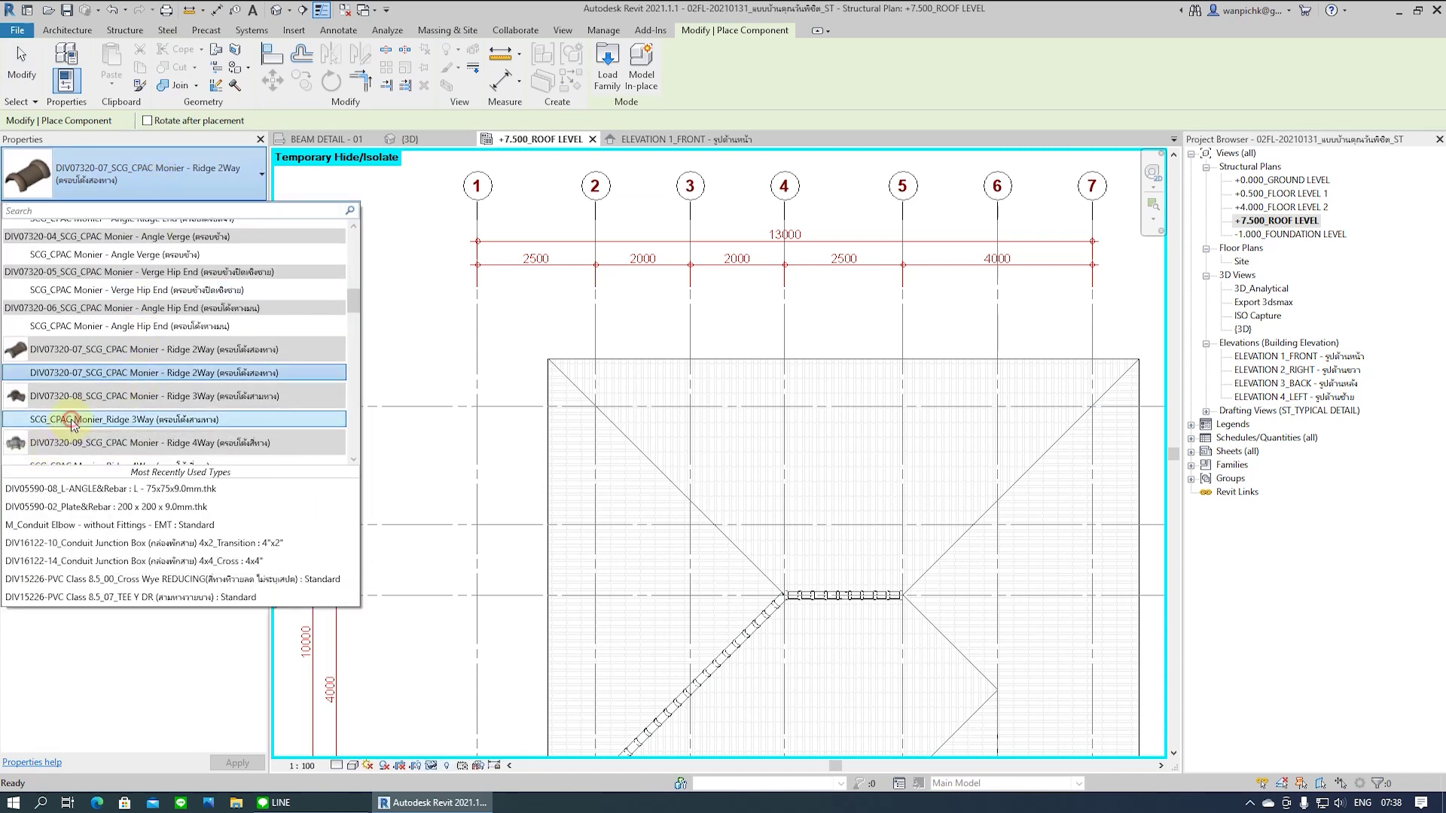
click(73, 419)
Place the Ridge 3Way piece at 5000.0 elevation on the hip–ridge meeting point
click(170, 253)
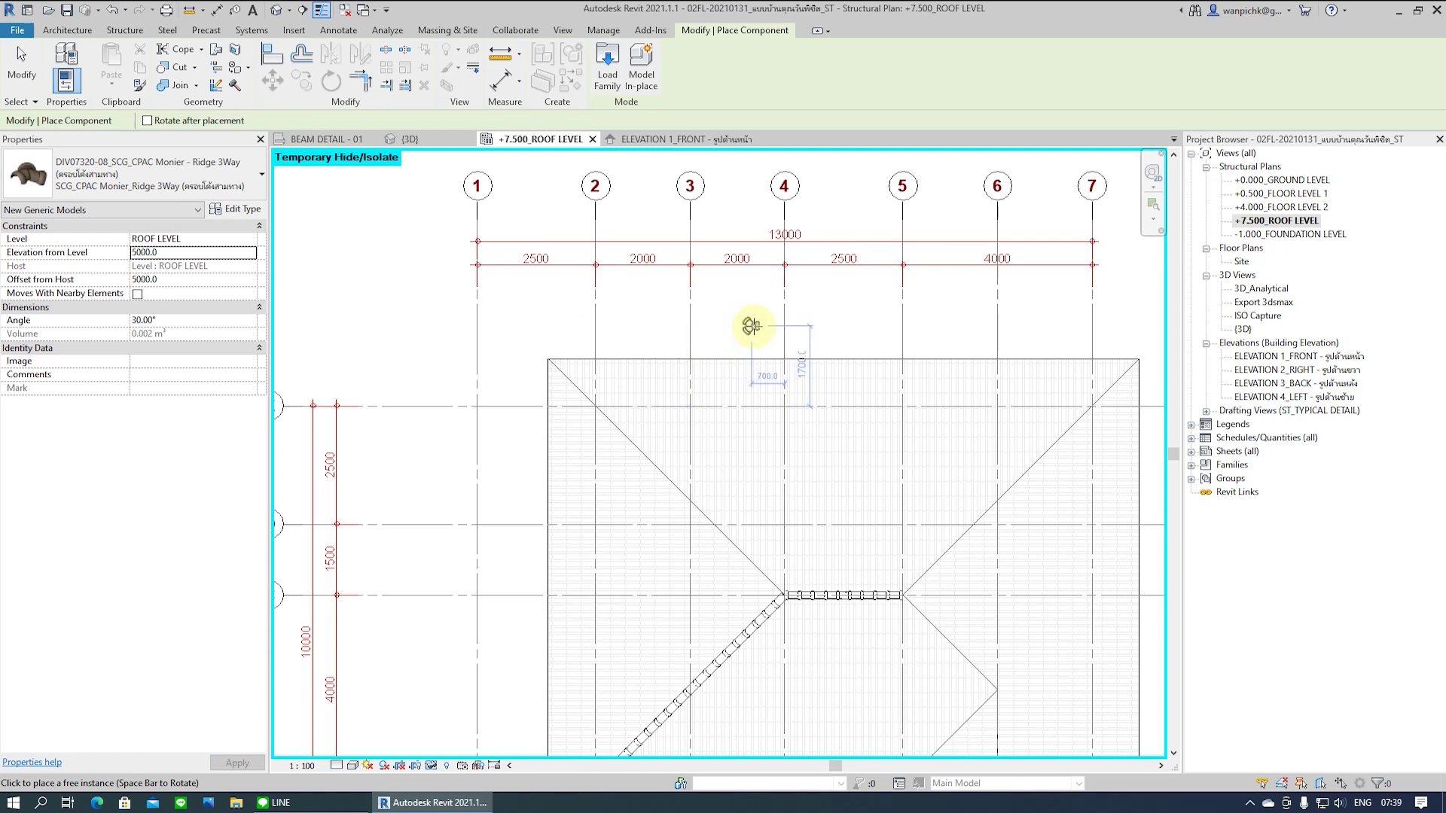
scroll(783, 597, up, 1)
scroll(797, 603, up, 1)
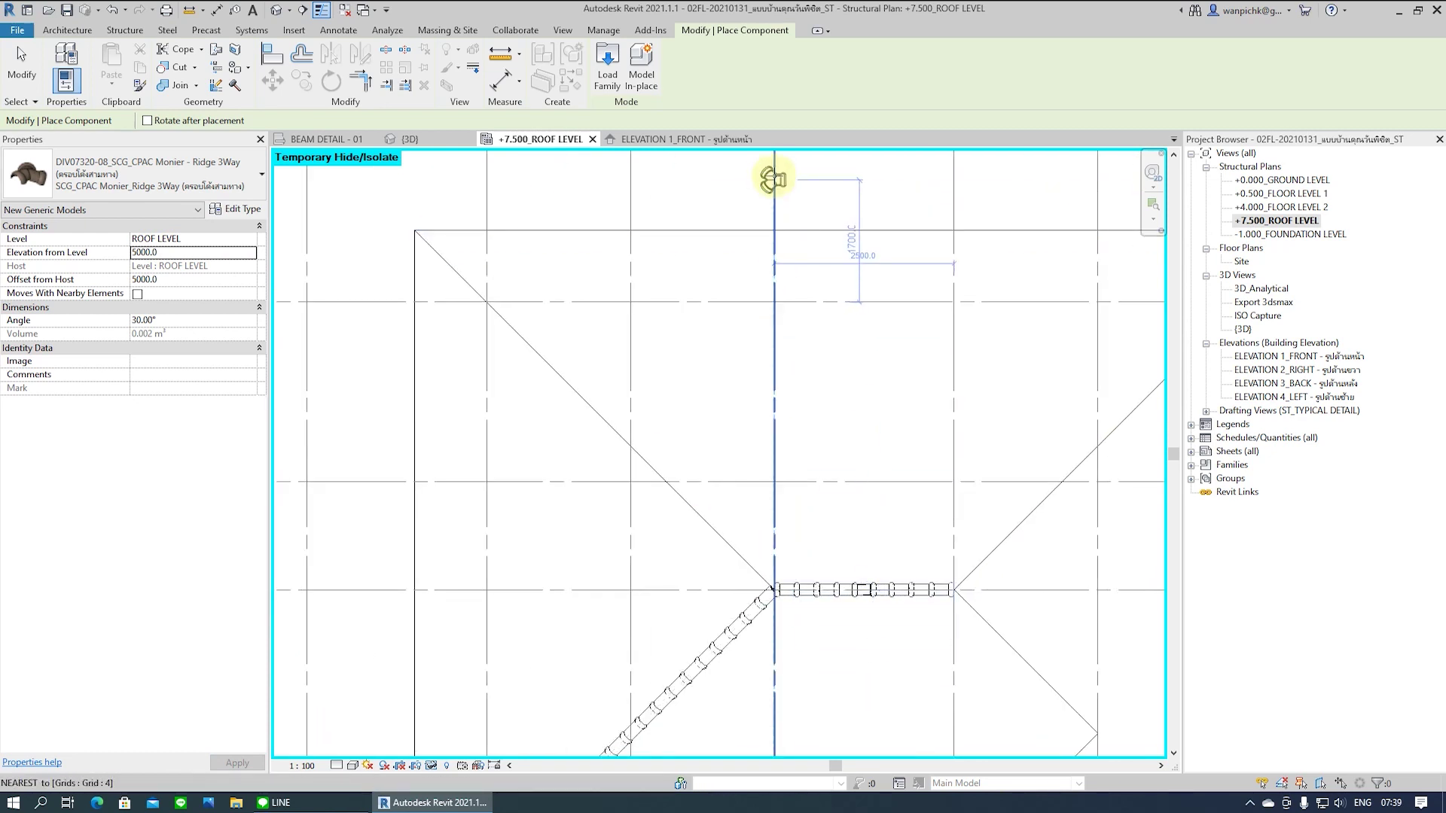
scroll(775, 591, up, 2)
scroll(774, 584, up, 2)
scroll(773, 582, up, 2)
scroll(773, 582, up, 2)
scroll(777, 575, up, 2)
scroll(784, 504, up, 2)
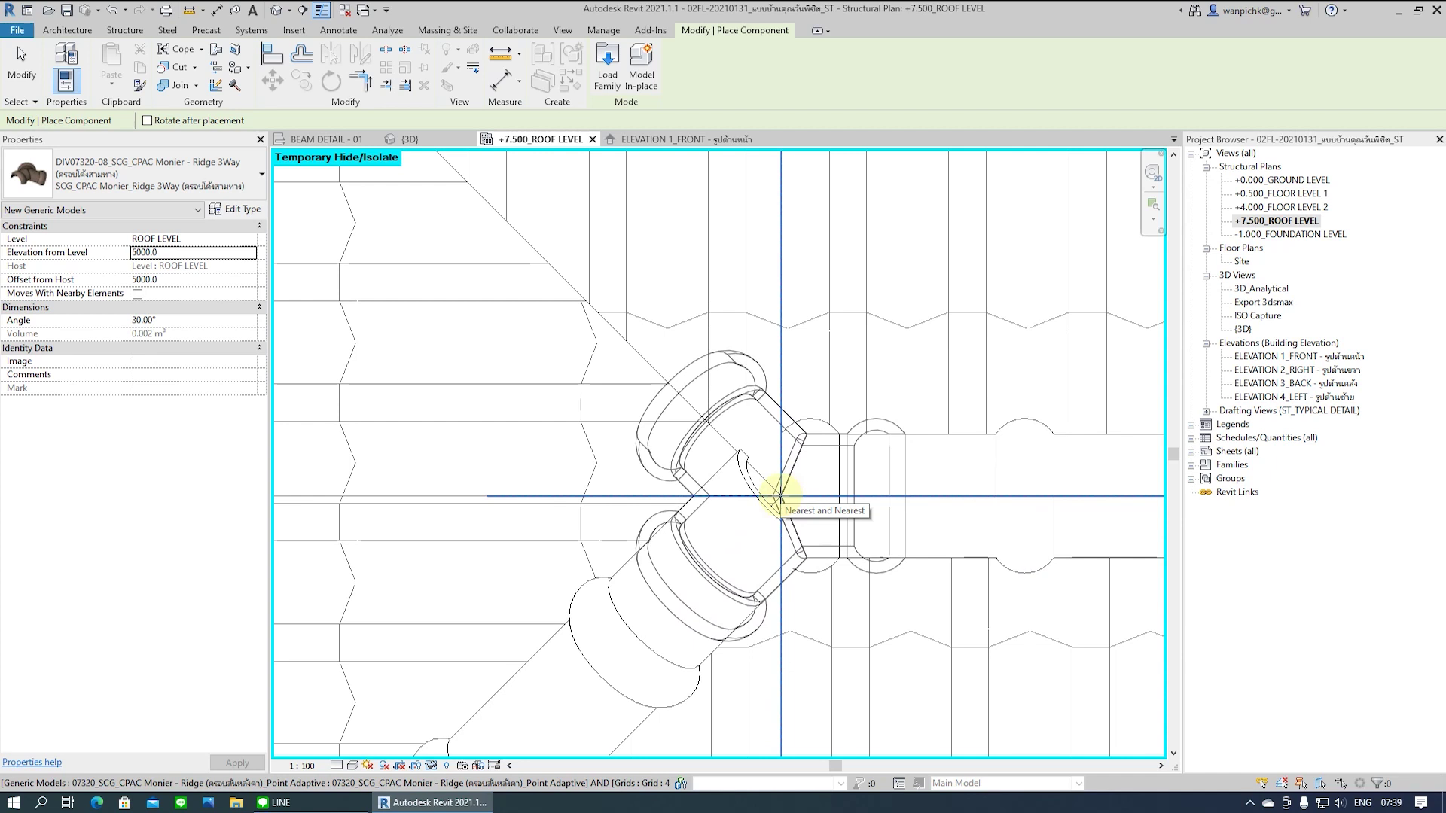
click(779, 495)
key(Escape)
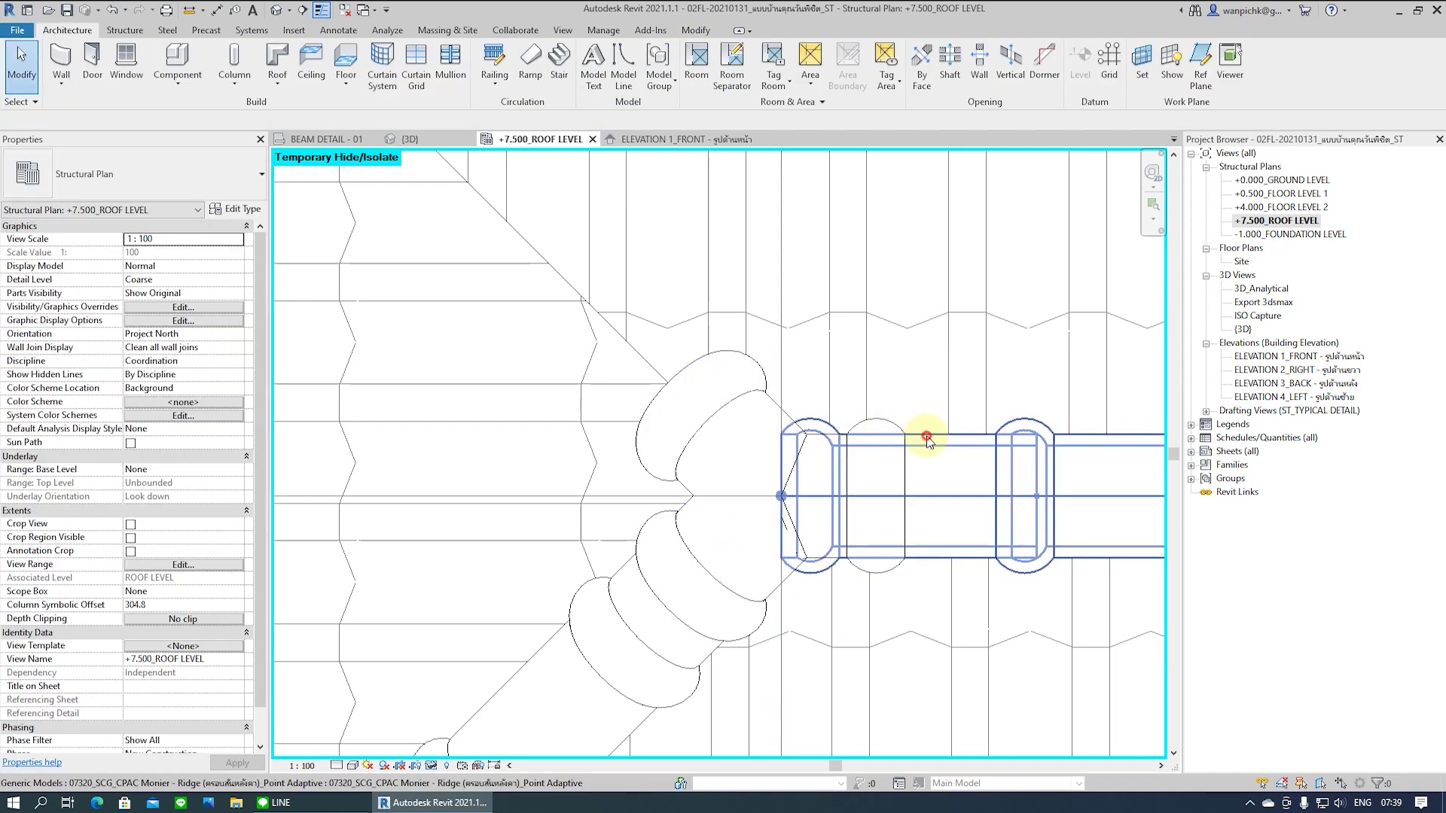
Check the adjacent ridge run and frame the junction in the roof plan
click(844, 474)
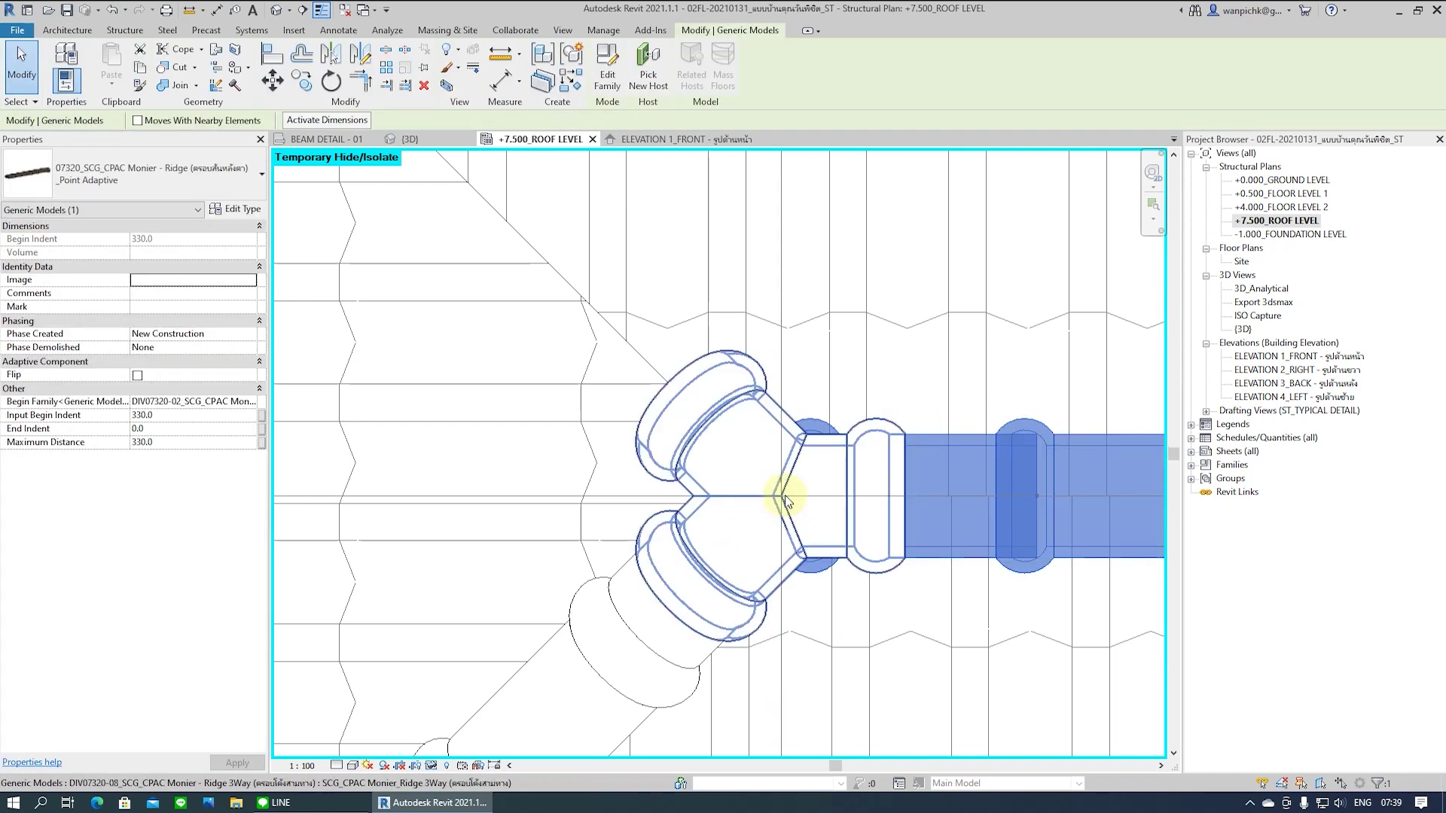
key(Escape)
middle_drag(659, 615, 535, 531)
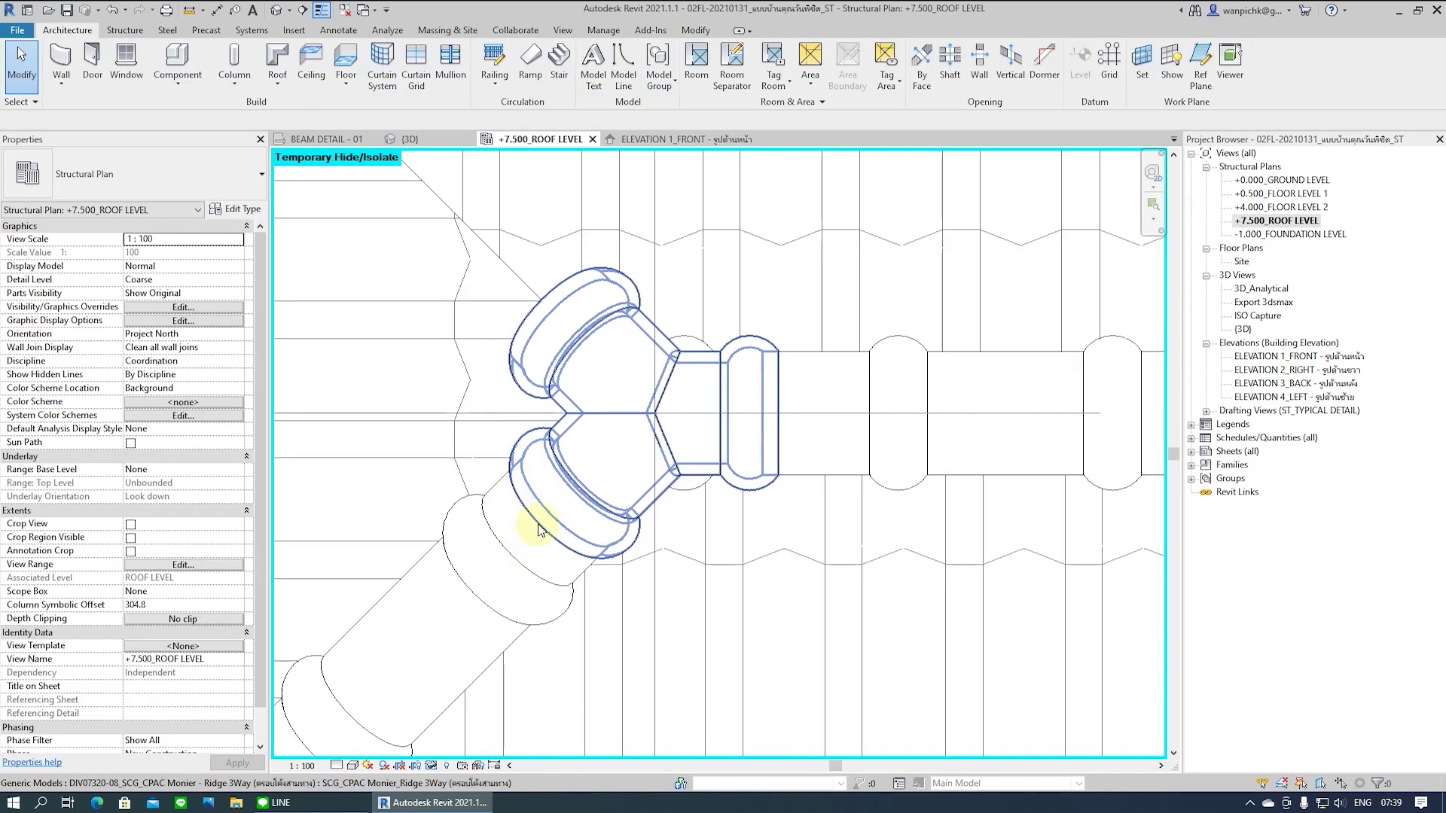
scroll(538, 530, down, 3)
scroll(569, 553, up, 3)
scroll(726, 542, down, 4)
scroll(786, 515, up, 1)
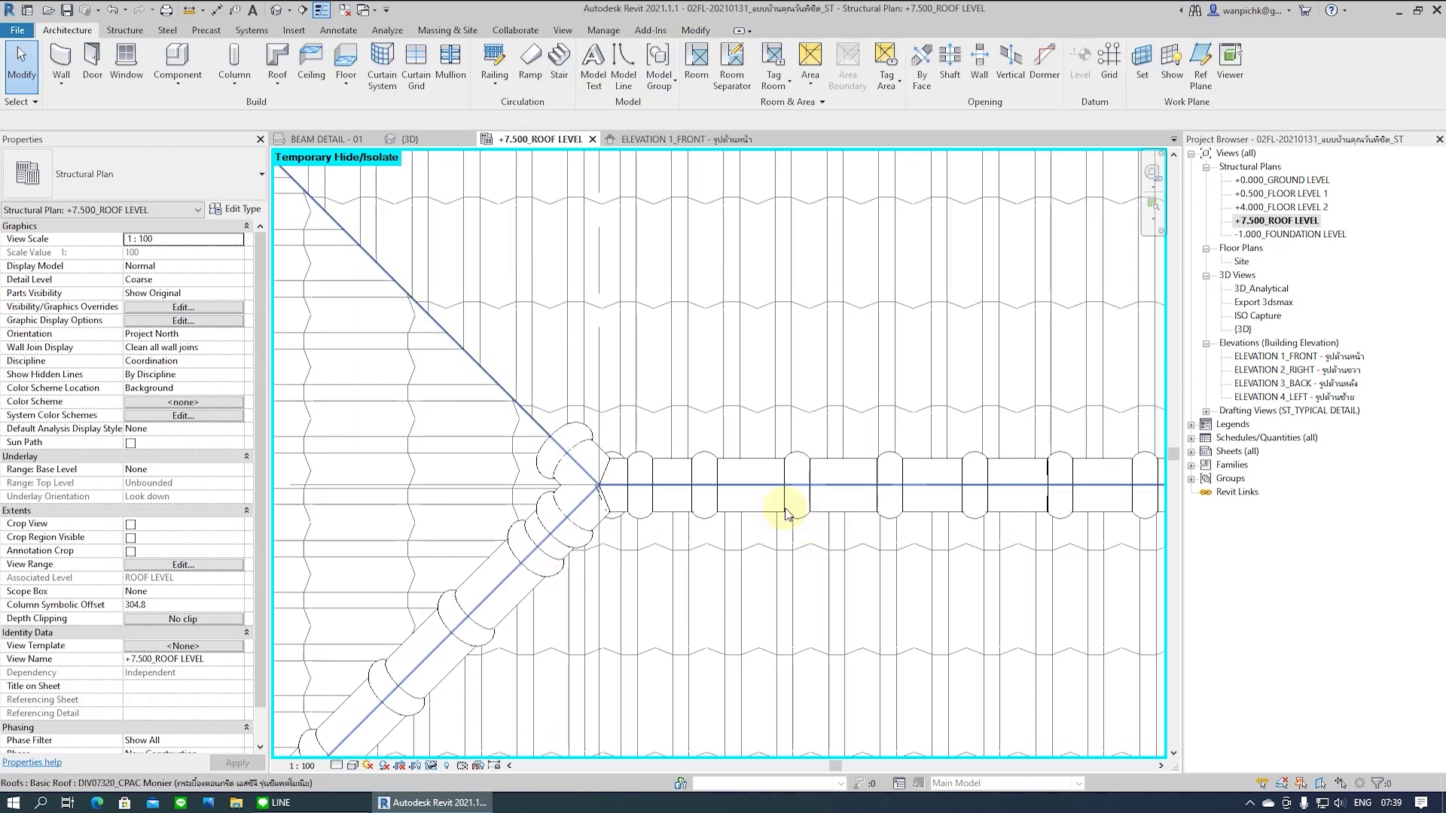
scroll(745, 497, up, 2)
scroll(704, 479, down, 3)
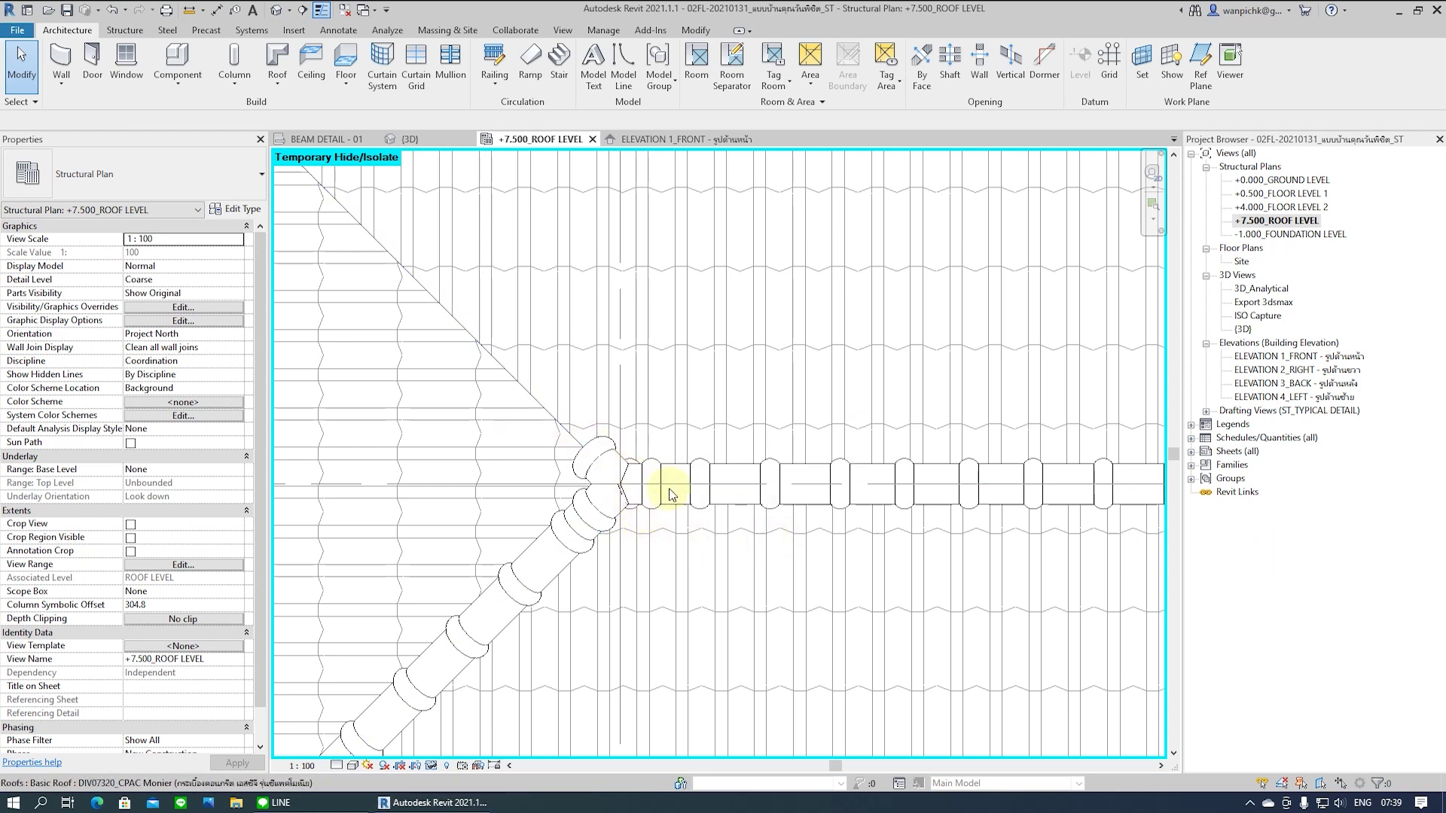
Open ELEVATION 1_FRONT and select the Ridge 3Way piece floating above the roof
double_click(1310, 356)
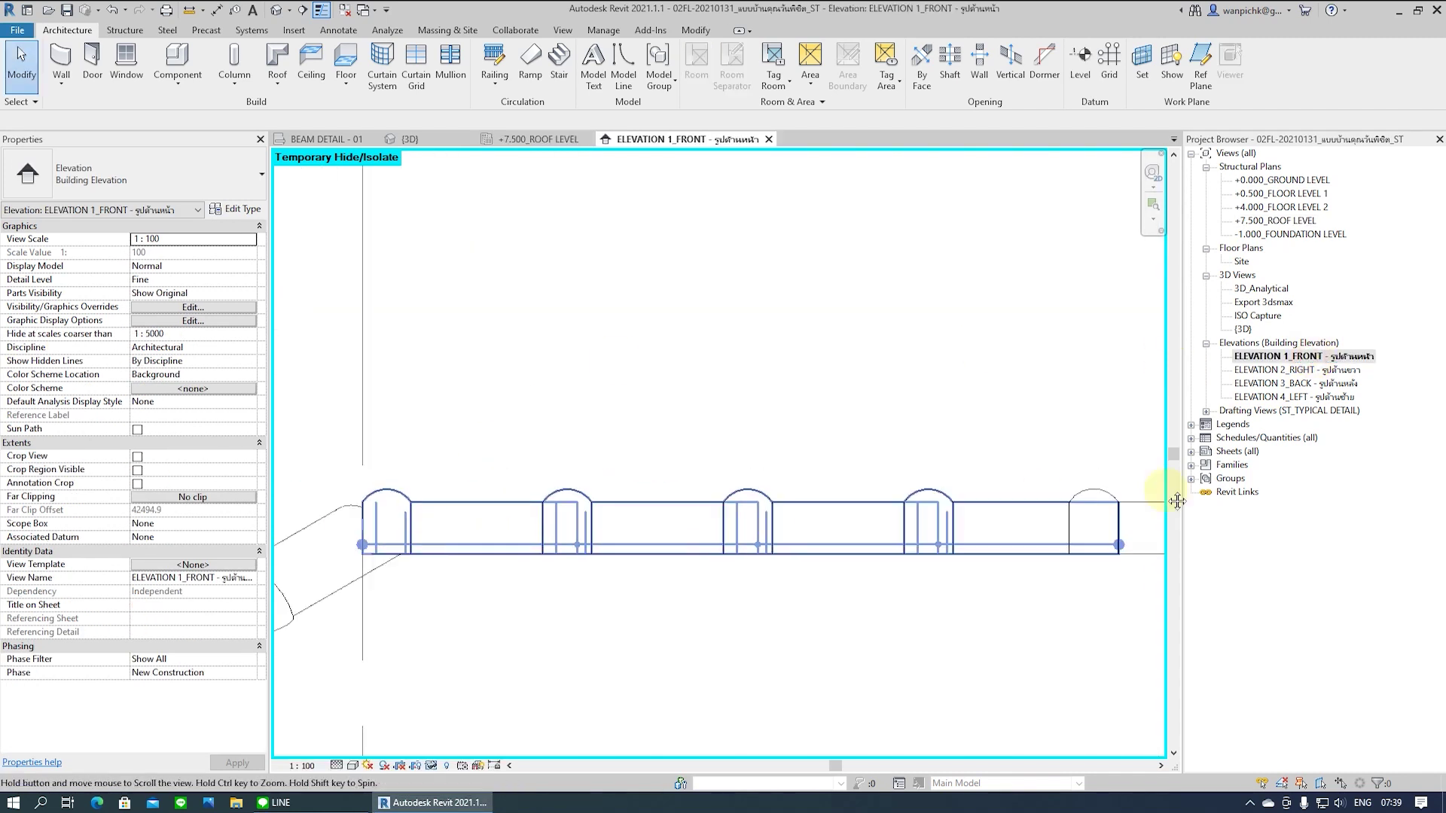
scroll(716, 511, down, 3)
click(742, 252)
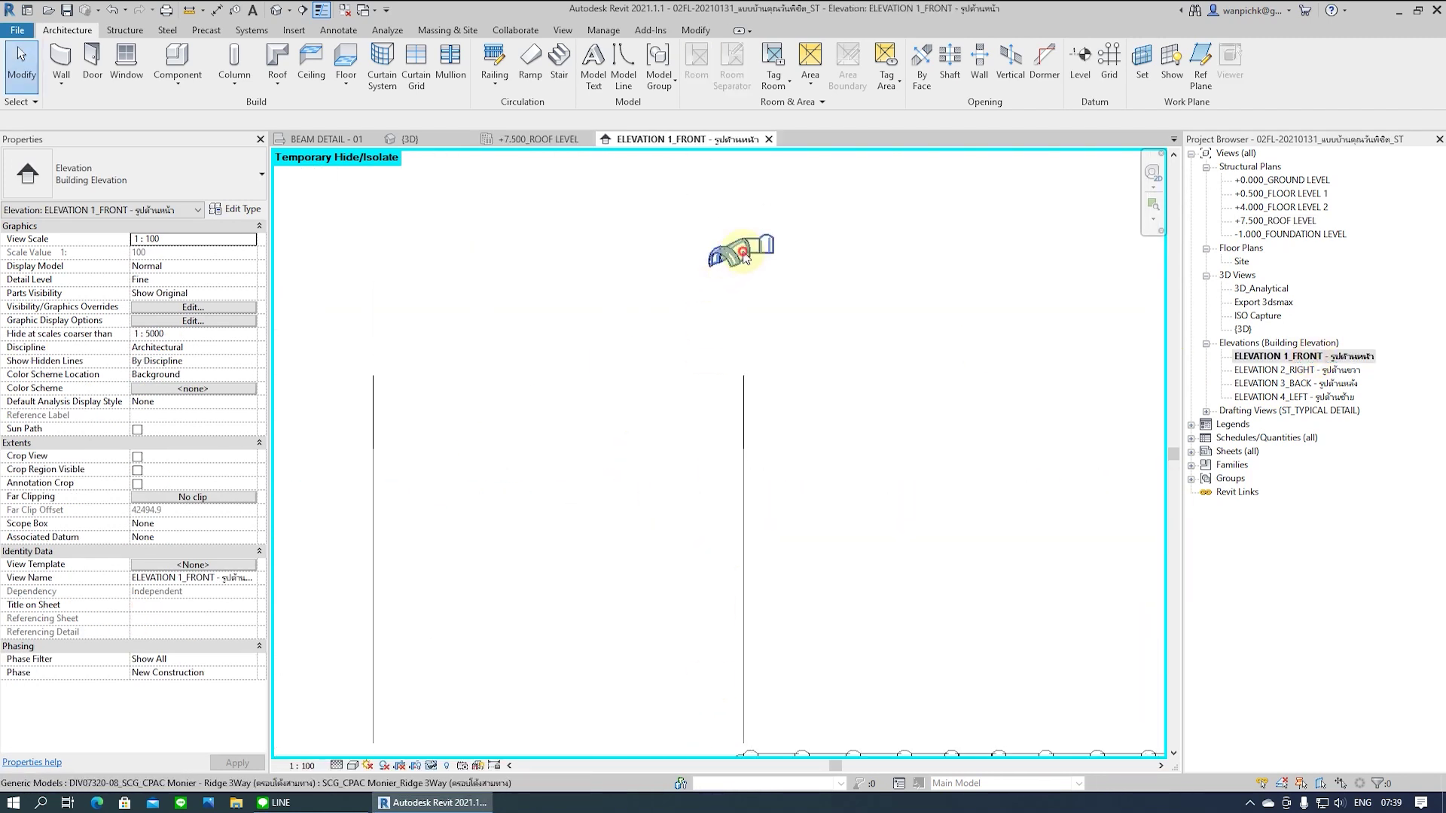
Move the Ridge 3Way piece from its corner down onto the ridge
click(273, 80)
scroll(758, 236, up, 2)
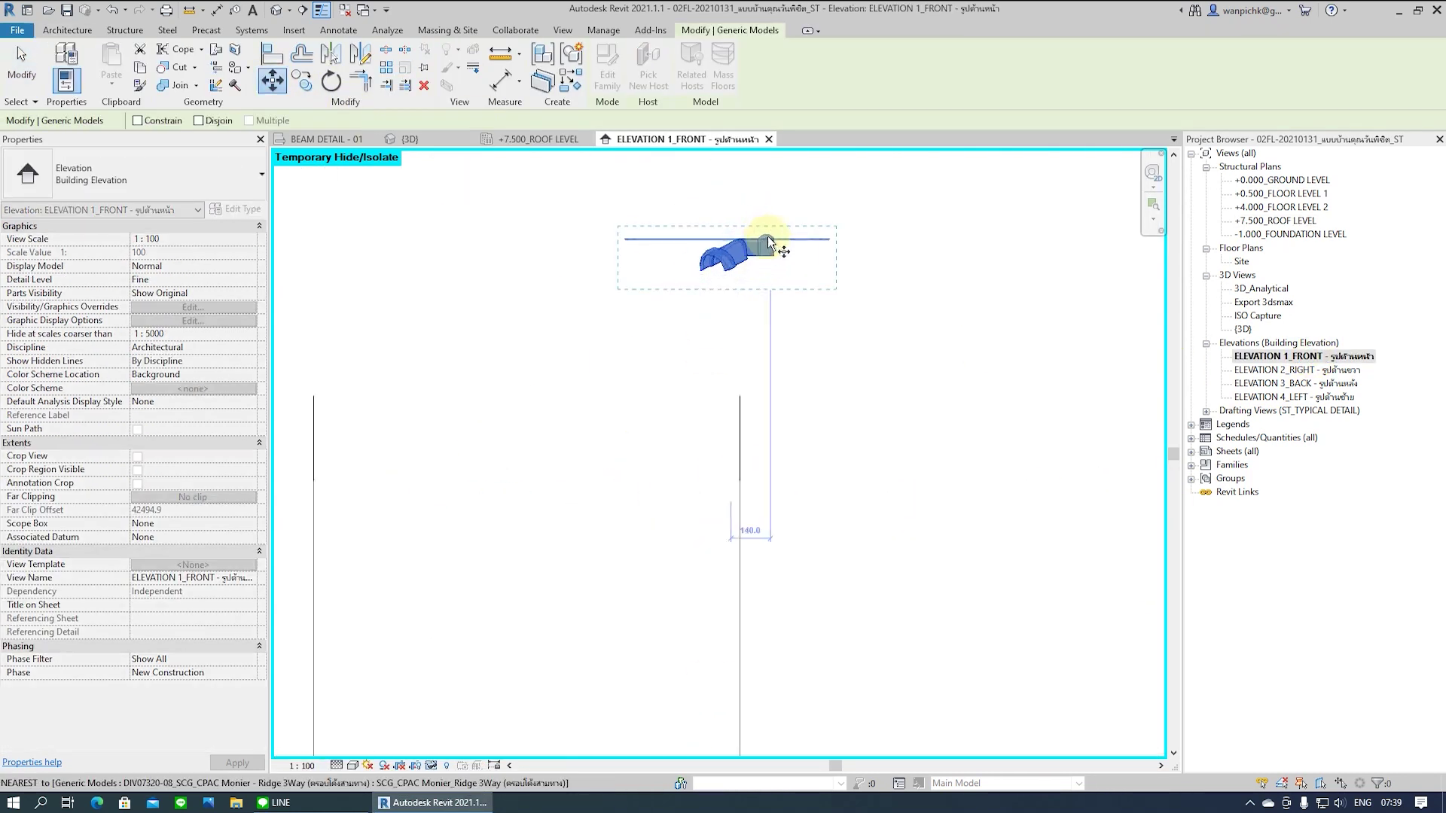
scroll(758, 237, up, 2)
click(749, 238)
scroll(739, 610, down, 3)
scroll(753, 452, up, 3)
scroll(768, 561, up, 1)
scroll(766, 559, up, 2)
scroll(764, 557, up, 2)
scroll(762, 554, up, 2)
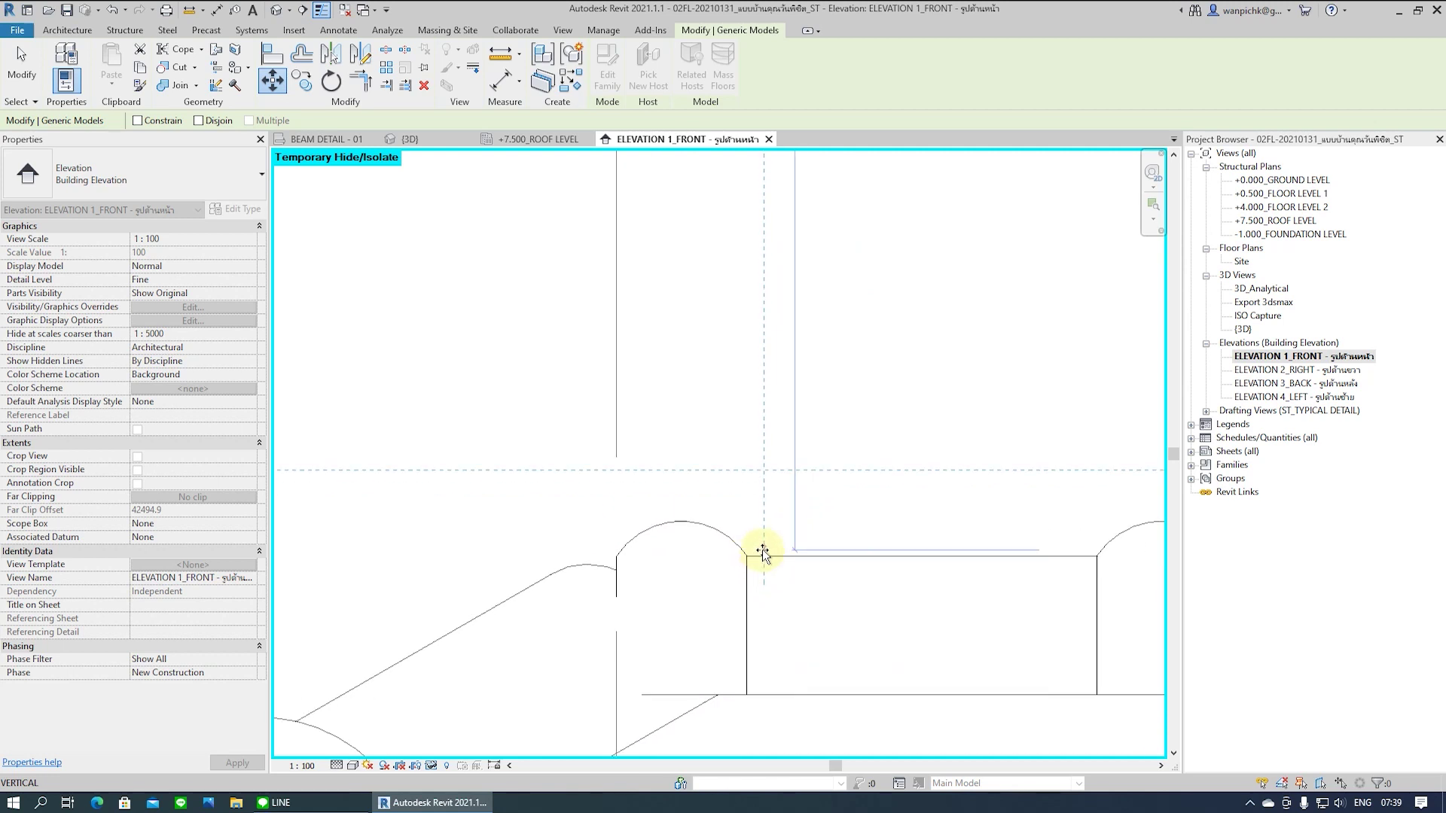
click(763, 536)
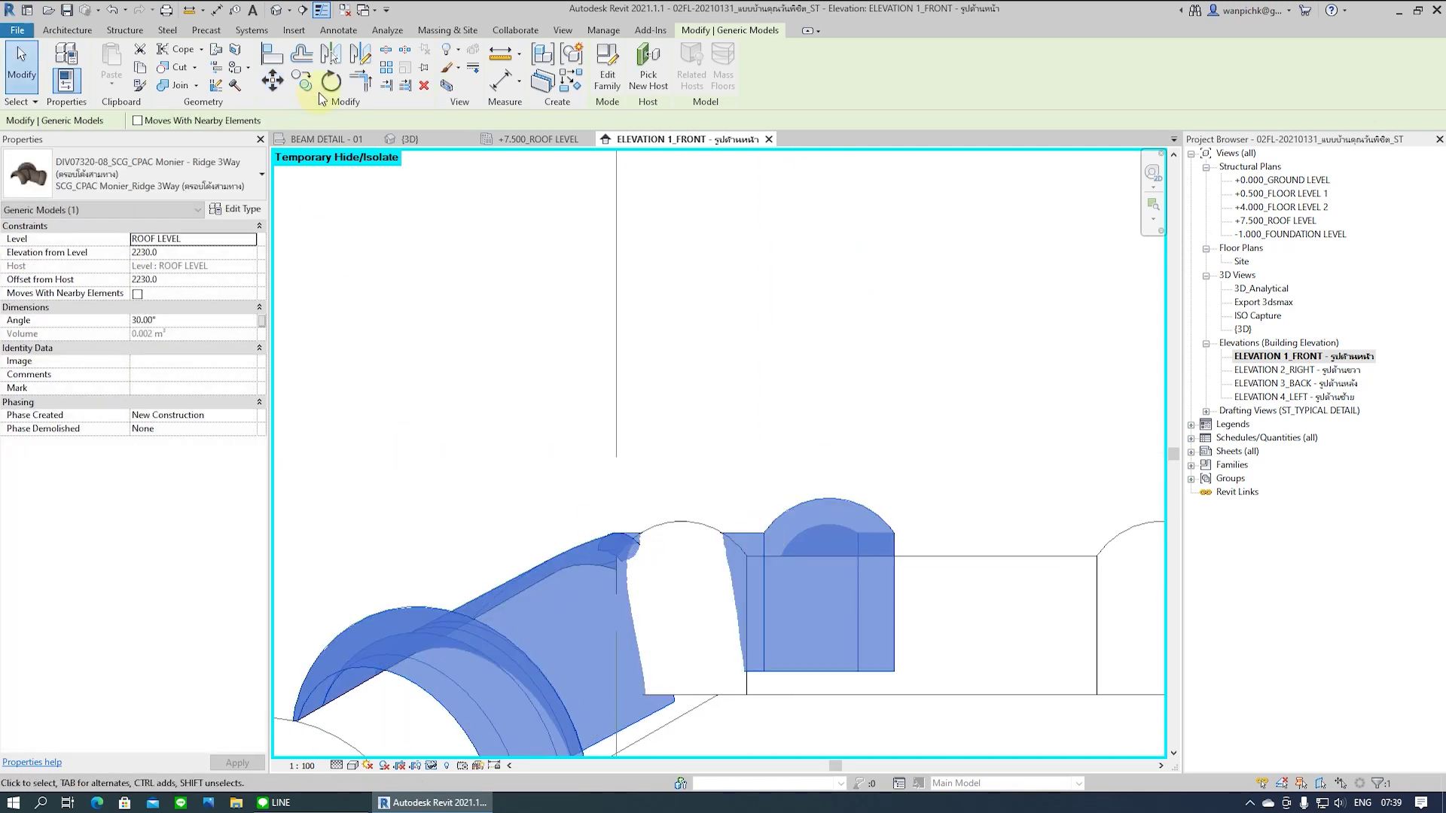
Move the piece against the ridge cap edge and measure the remaining height gap
scroll(886, 563, up, 1)
click(902, 511)
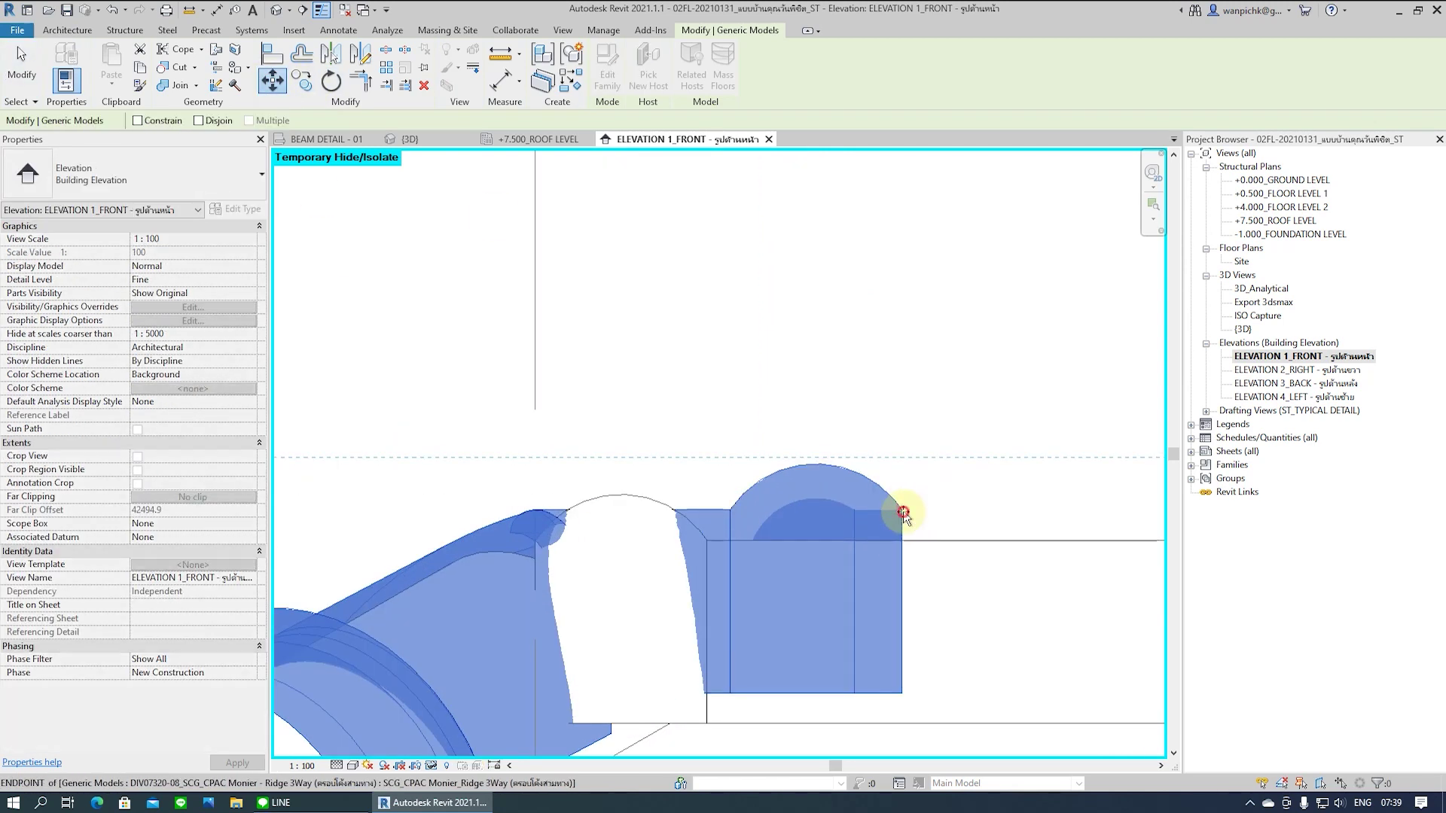
scroll(902, 539, up, 2)
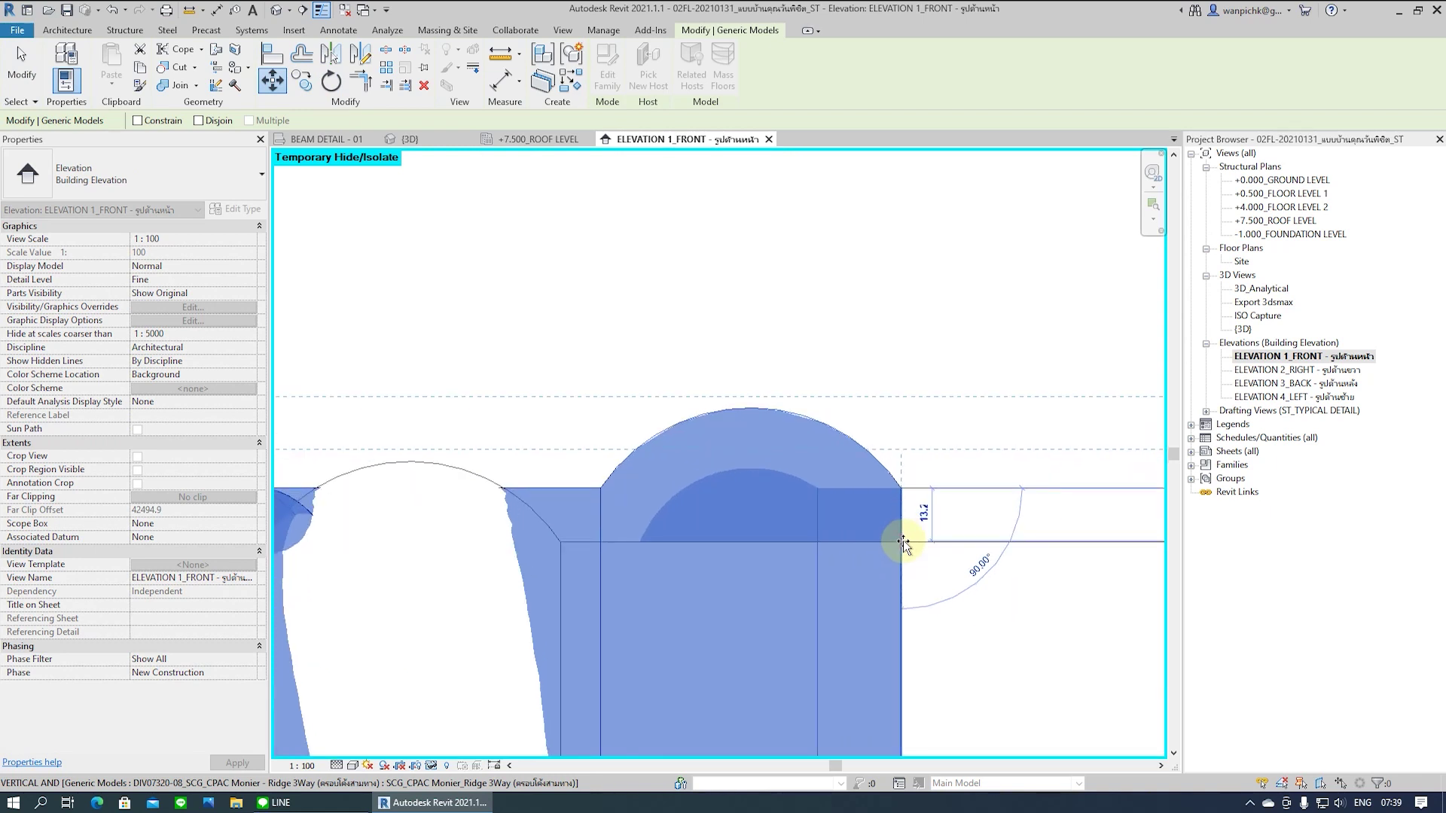
click(902, 542)
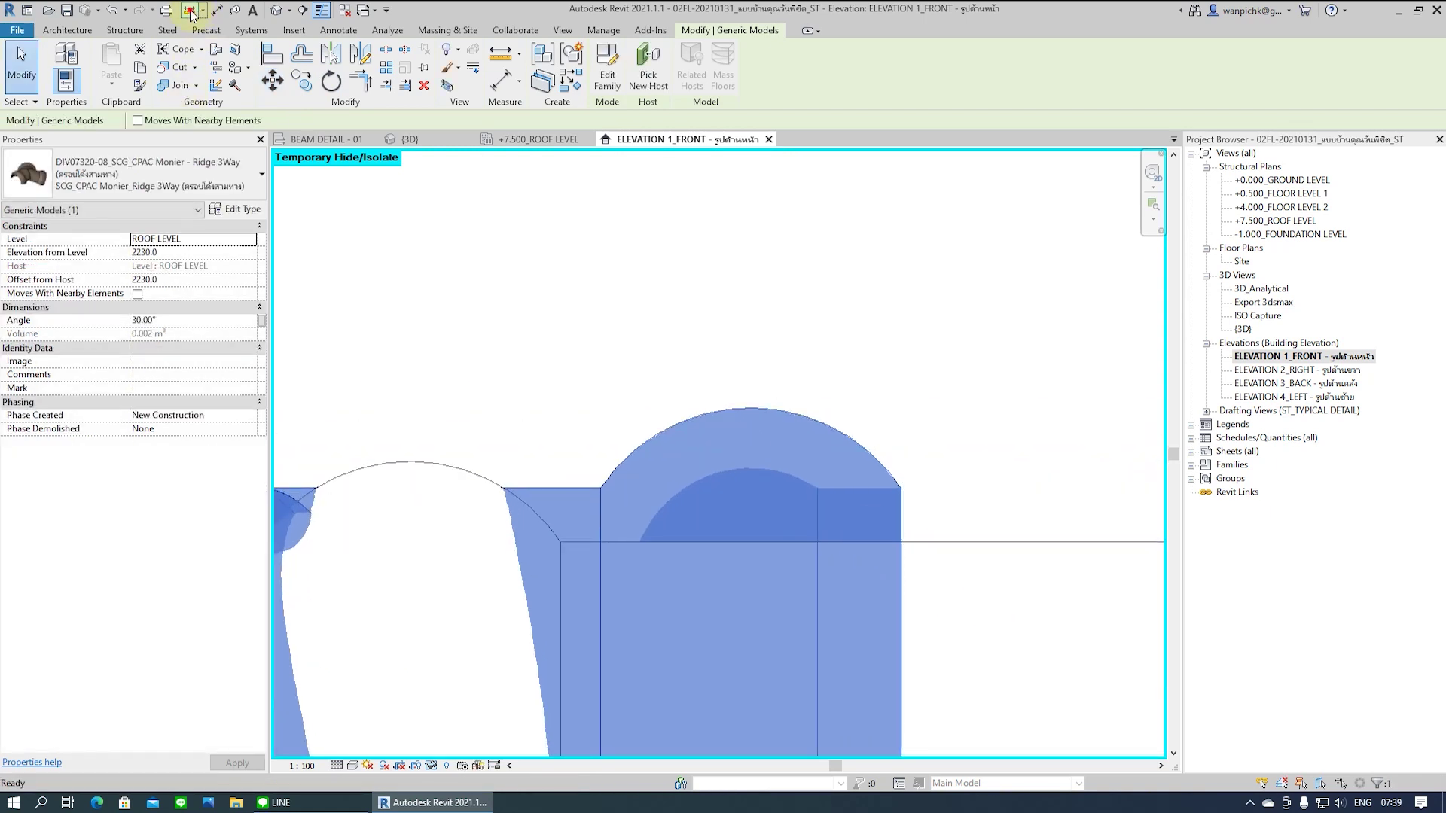
key(Escape)
click(903, 479)
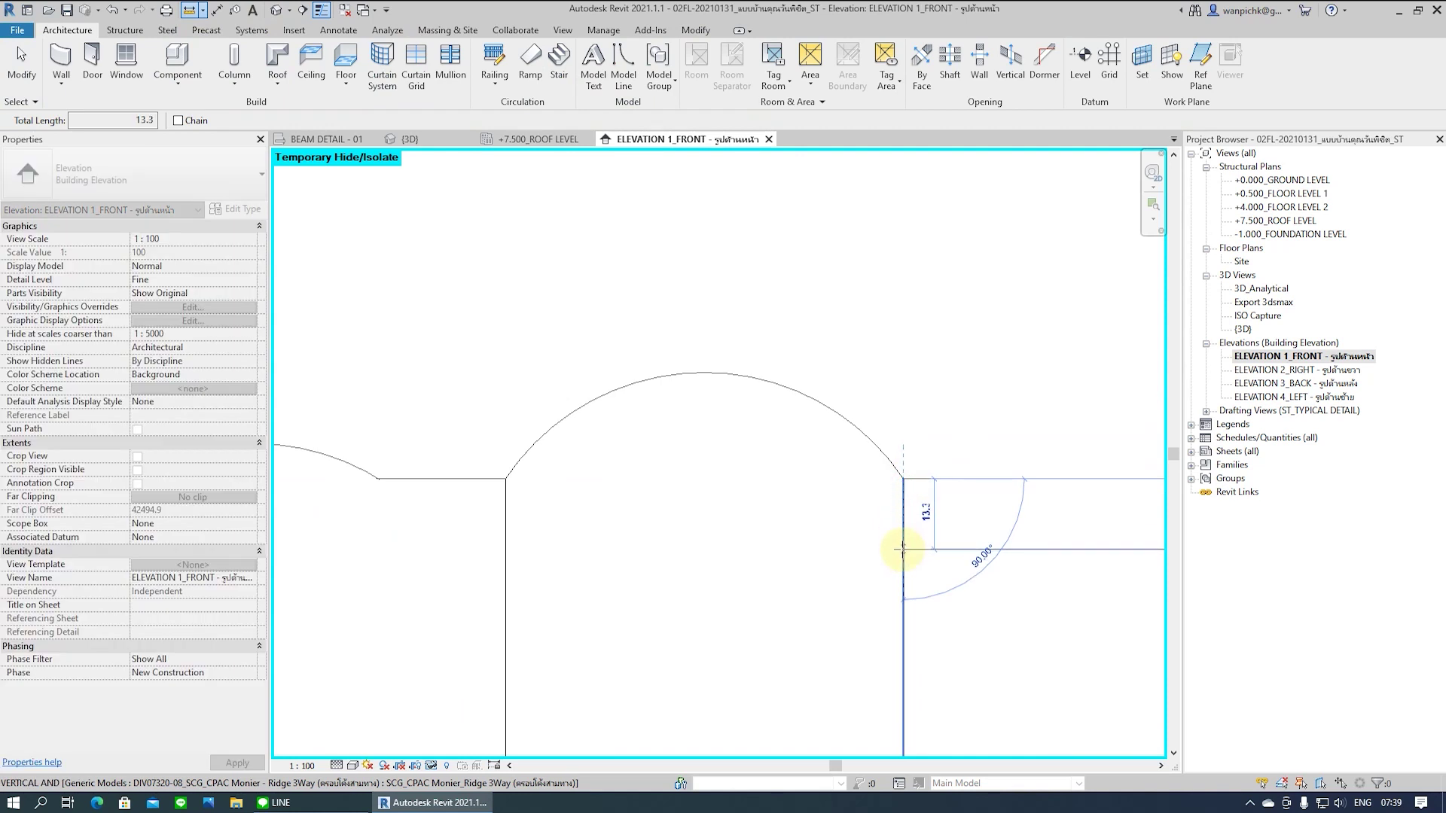
key(Escape)
key(Escape)
Move the 3Way piece again so it sits level with the ridge tiles at 2216.7
click(882, 452)
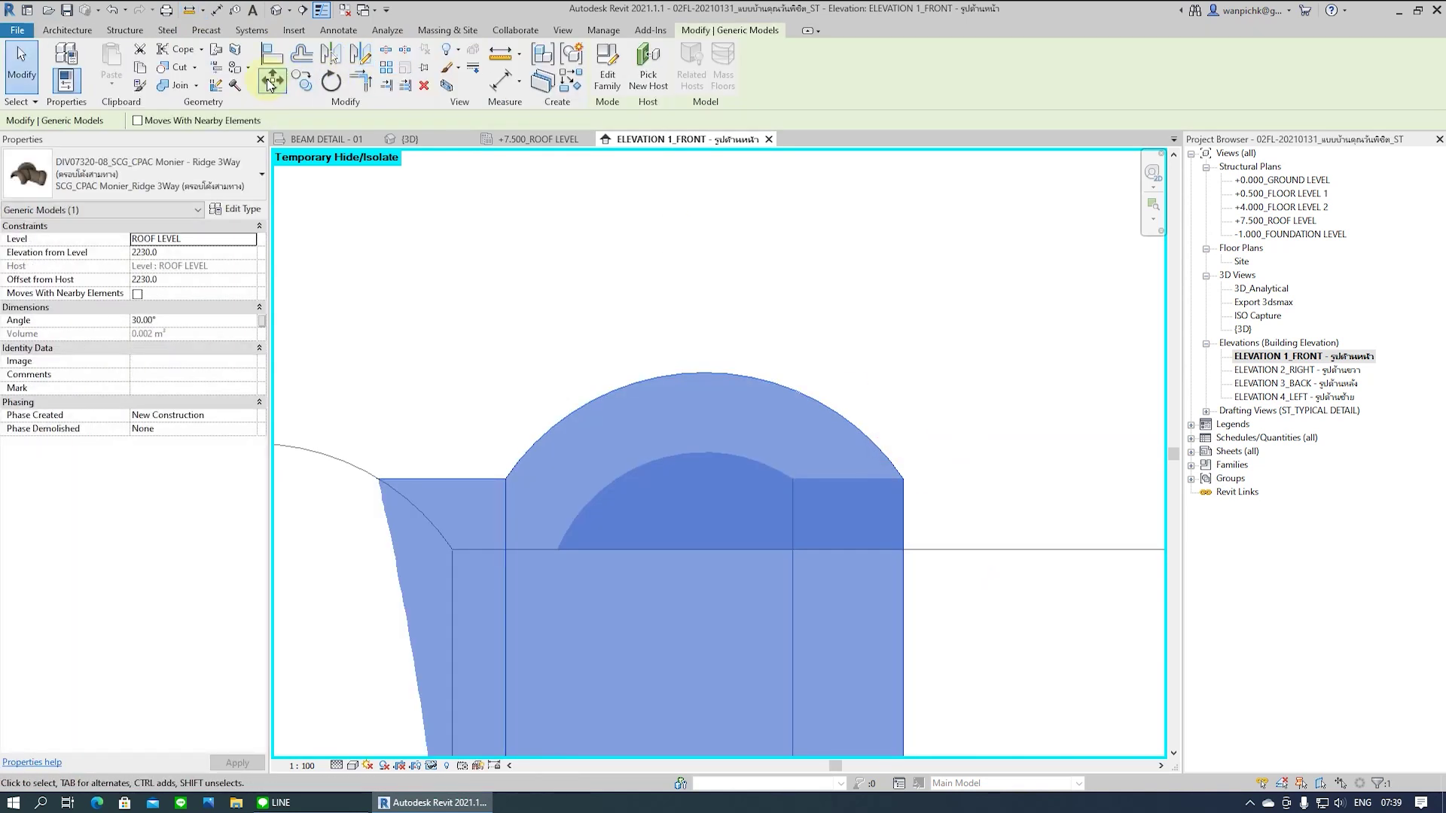
click(506, 479)
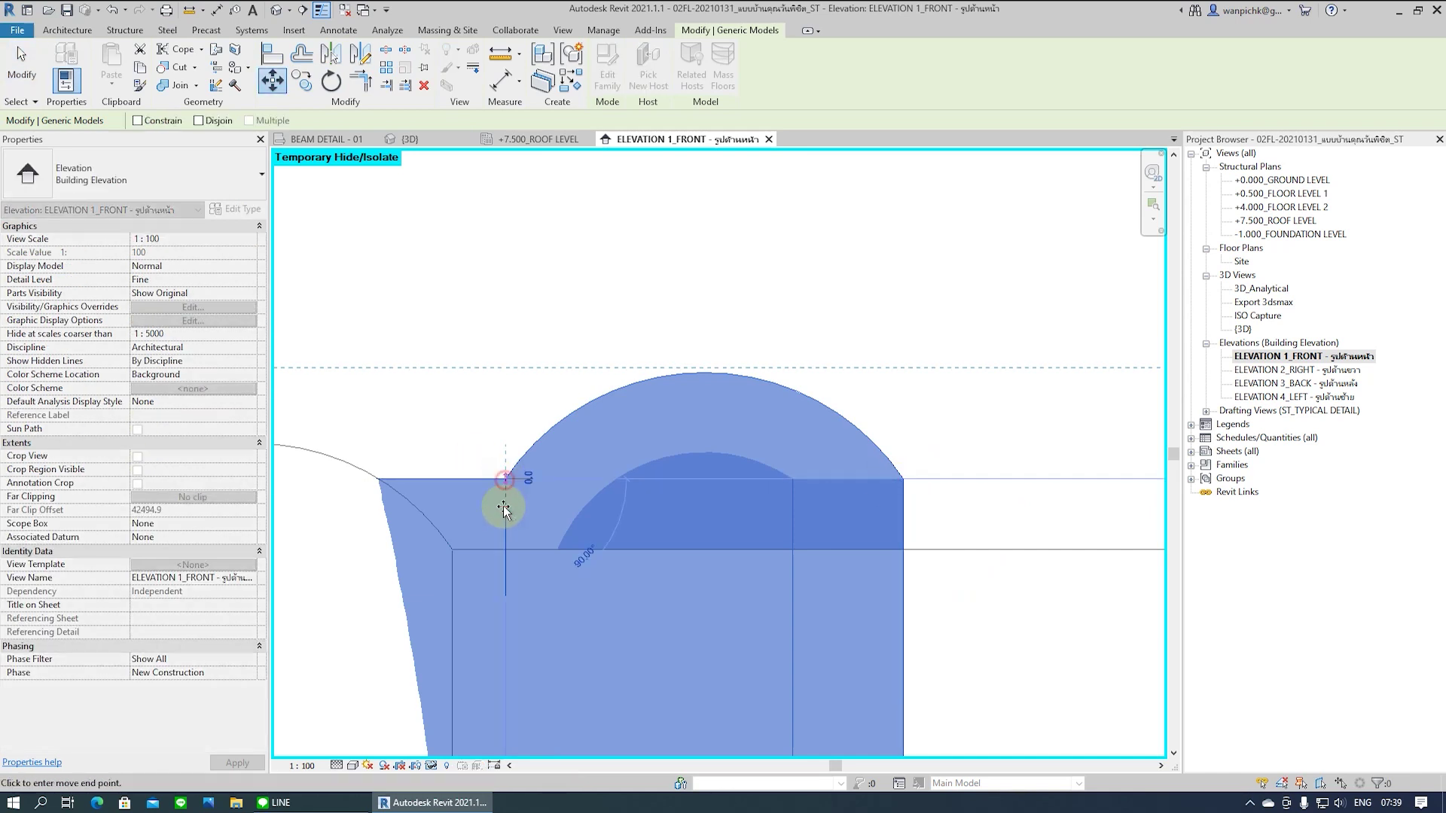
click(504, 548)
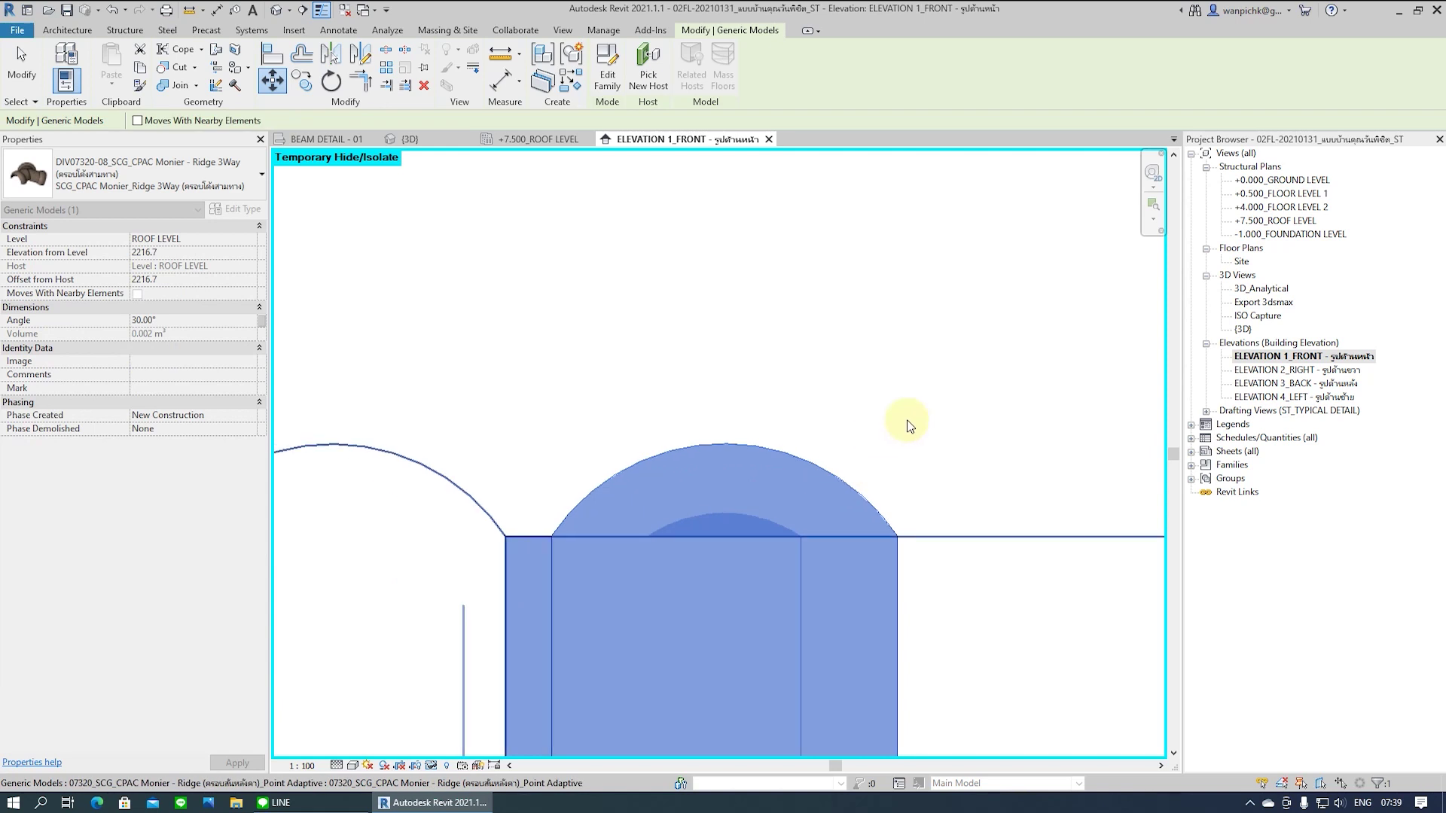
click(910, 417)
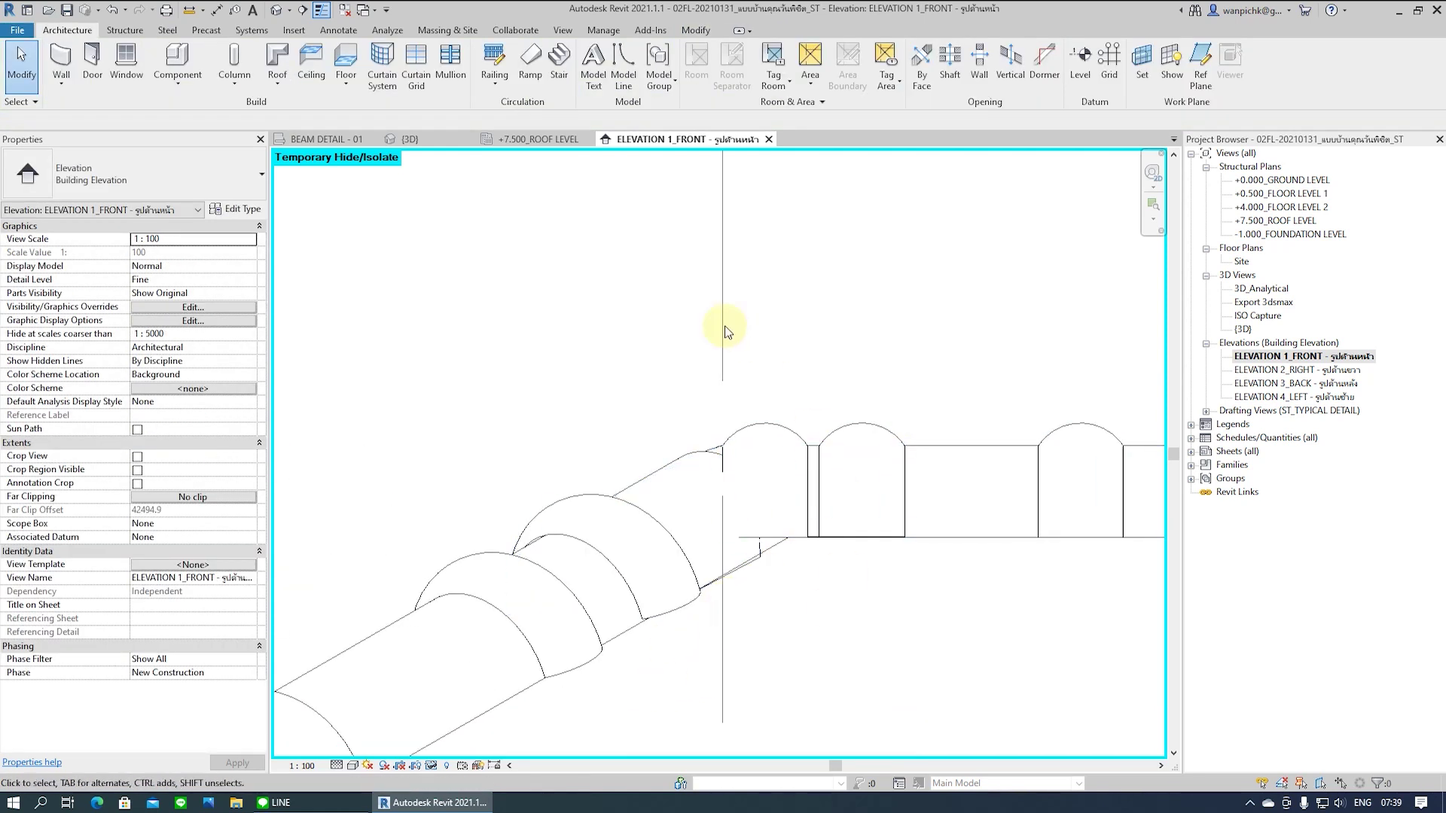
click(279, 10)
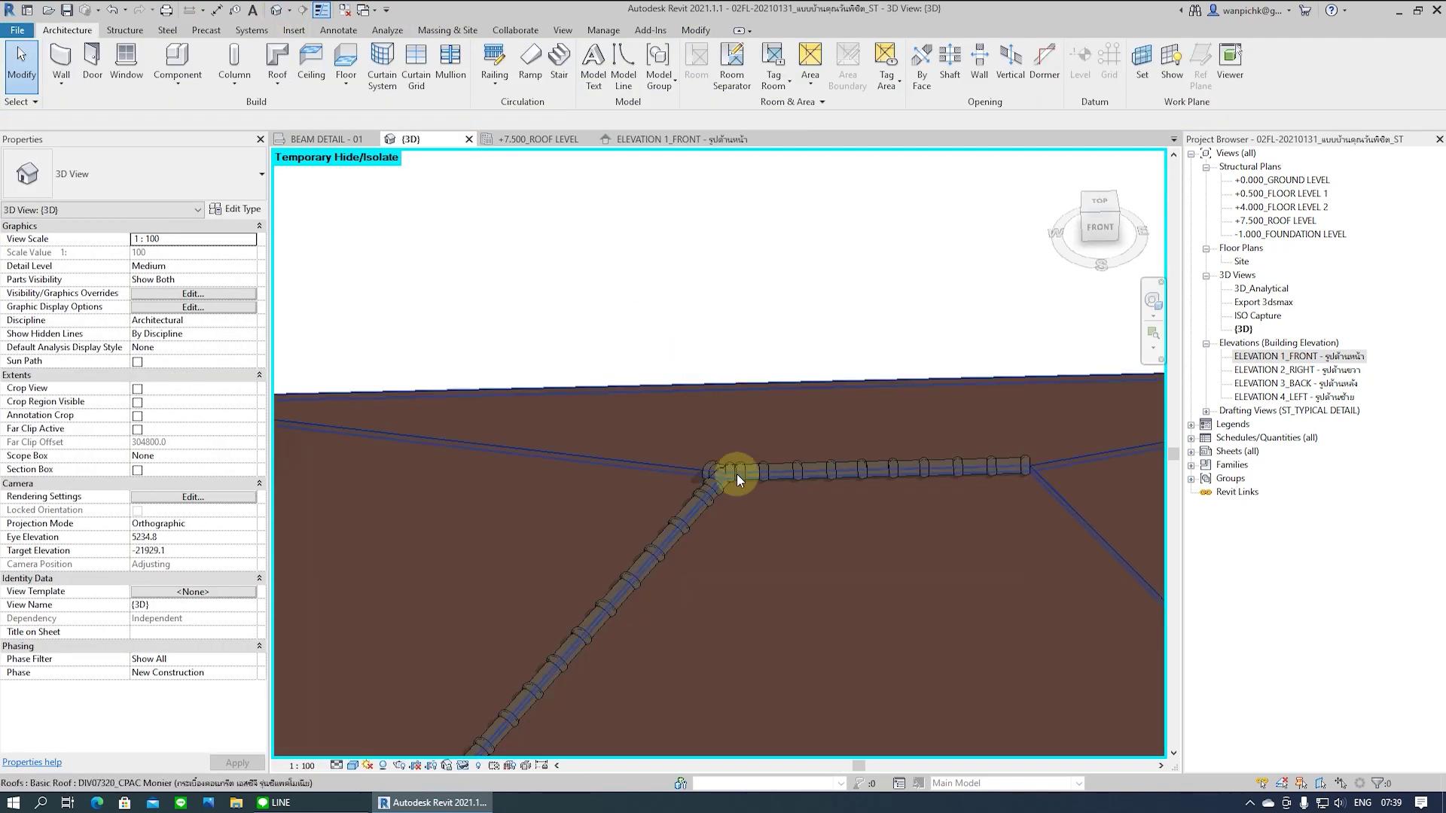
scroll(736, 473, up, 3)
scroll(751, 440, up, 2)
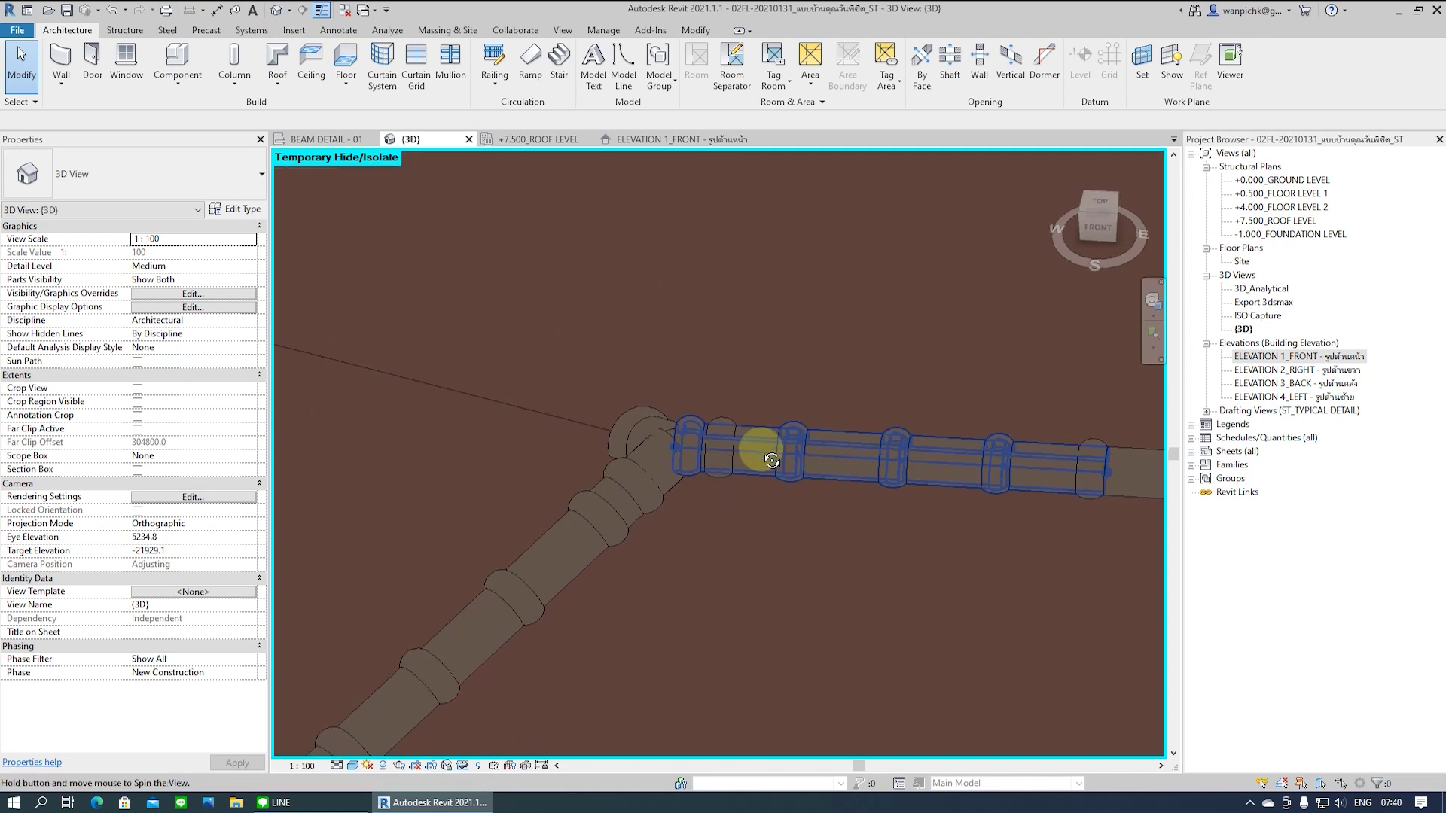
scroll(774, 435, up, 2)
click(774, 435)
scroll(506, 455, down, 1)
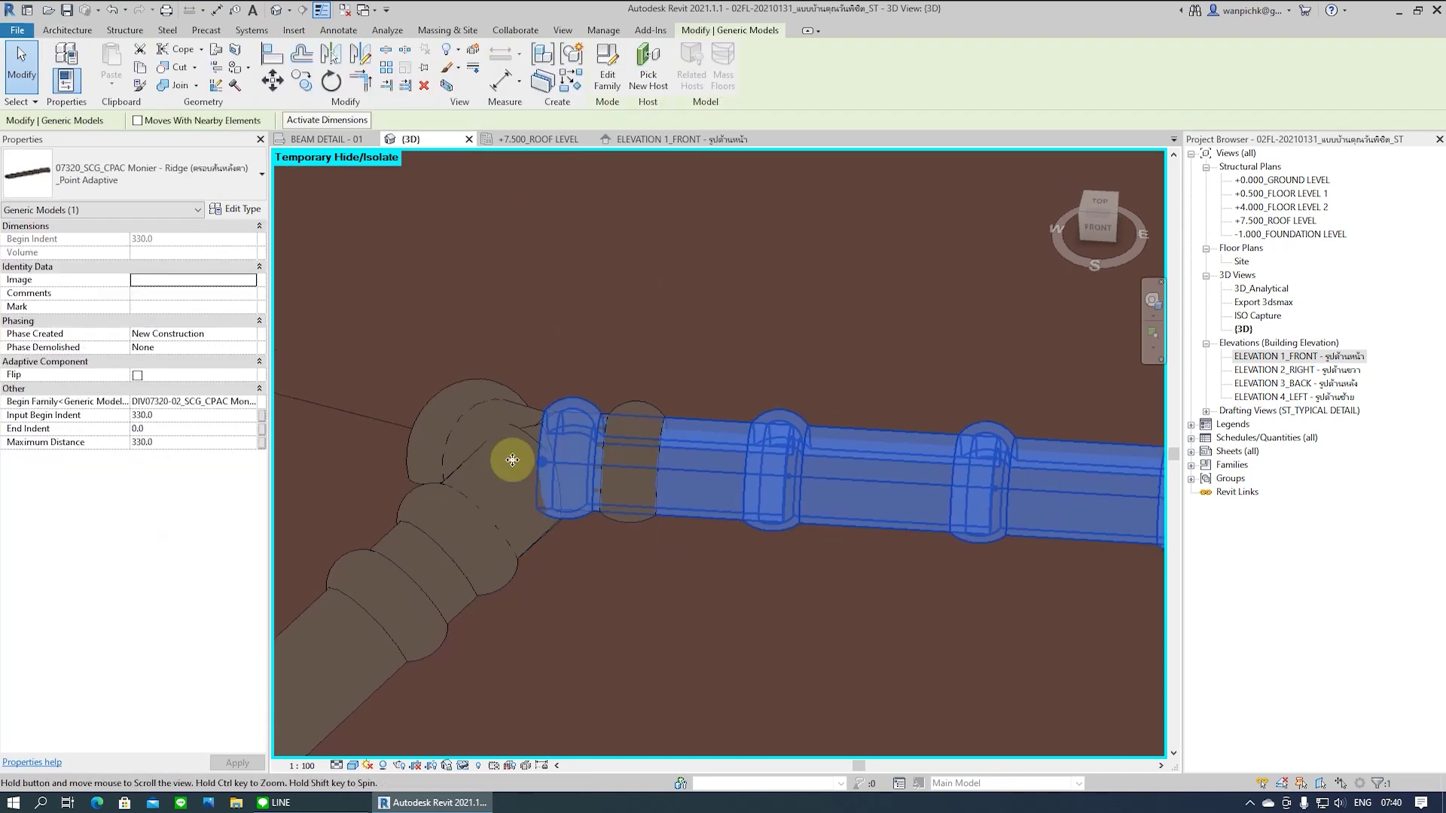
scroll(408, 478, down, 1)
scroll(517, 471, up, 1)
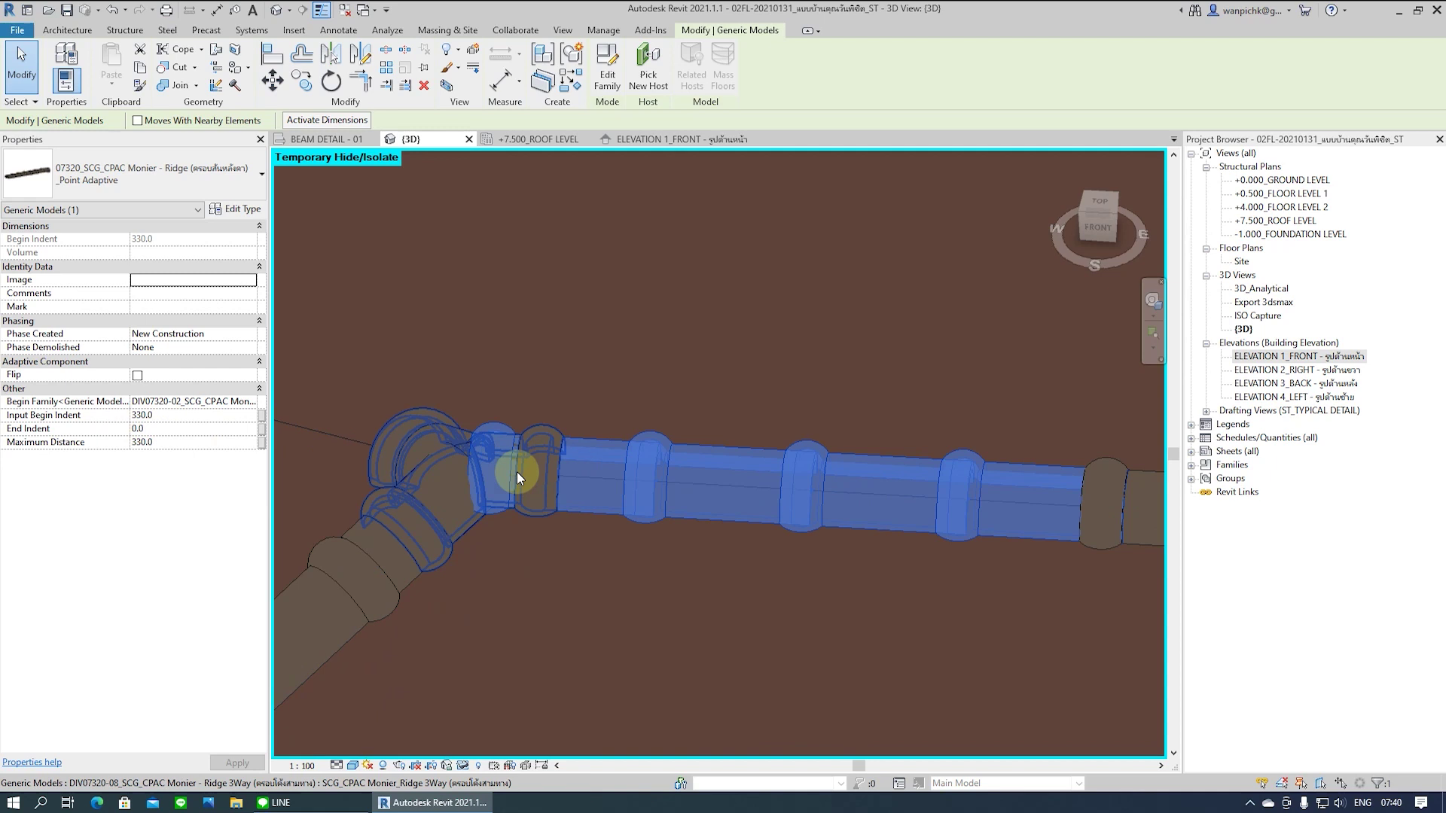
scroll(390, 477, up, 2)
scroll(464, 470, up, 2)
scroll(464, 471, down, 2)
double_click(1298, 357)
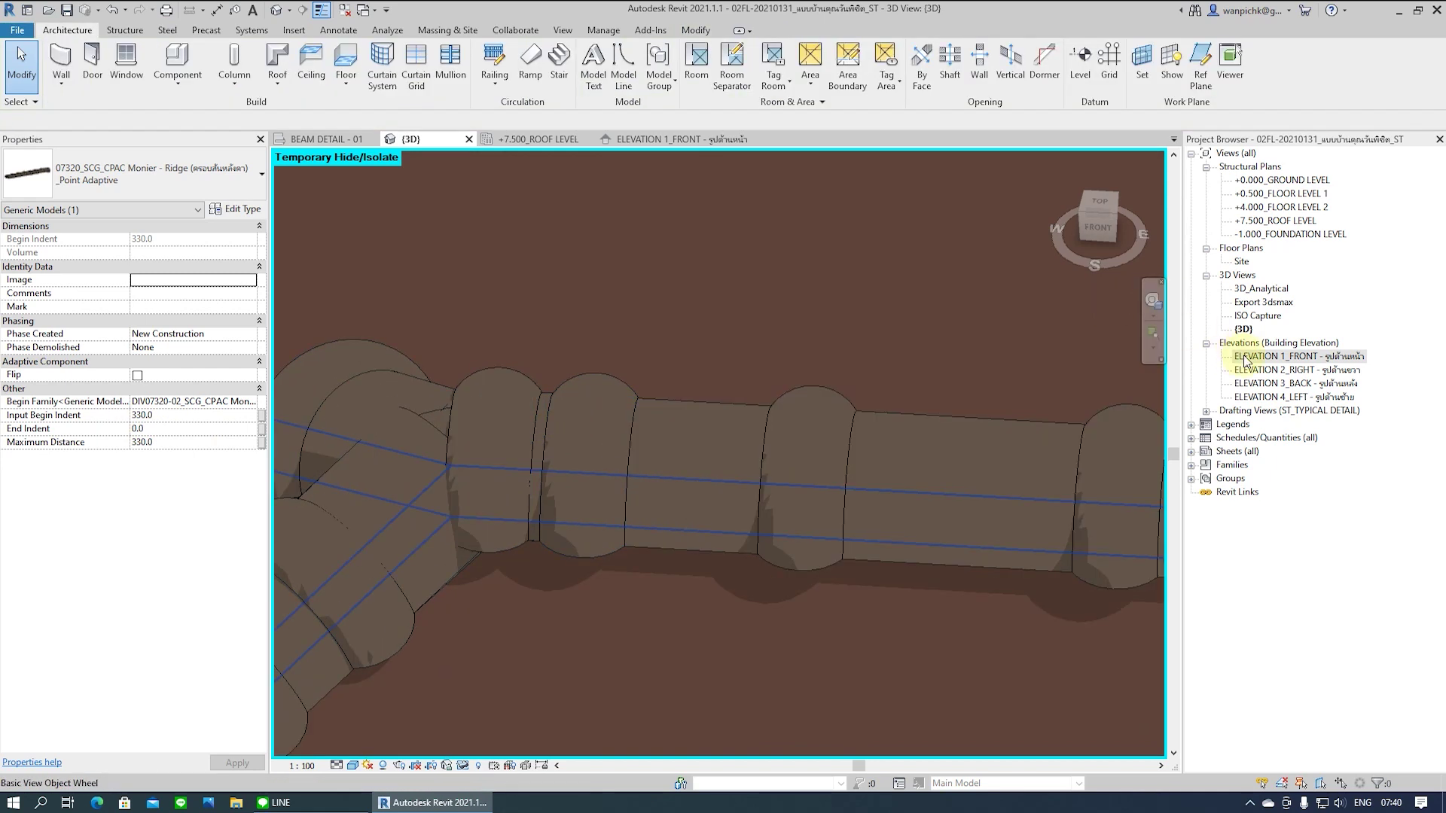
scroll(899, 468, up, 2)
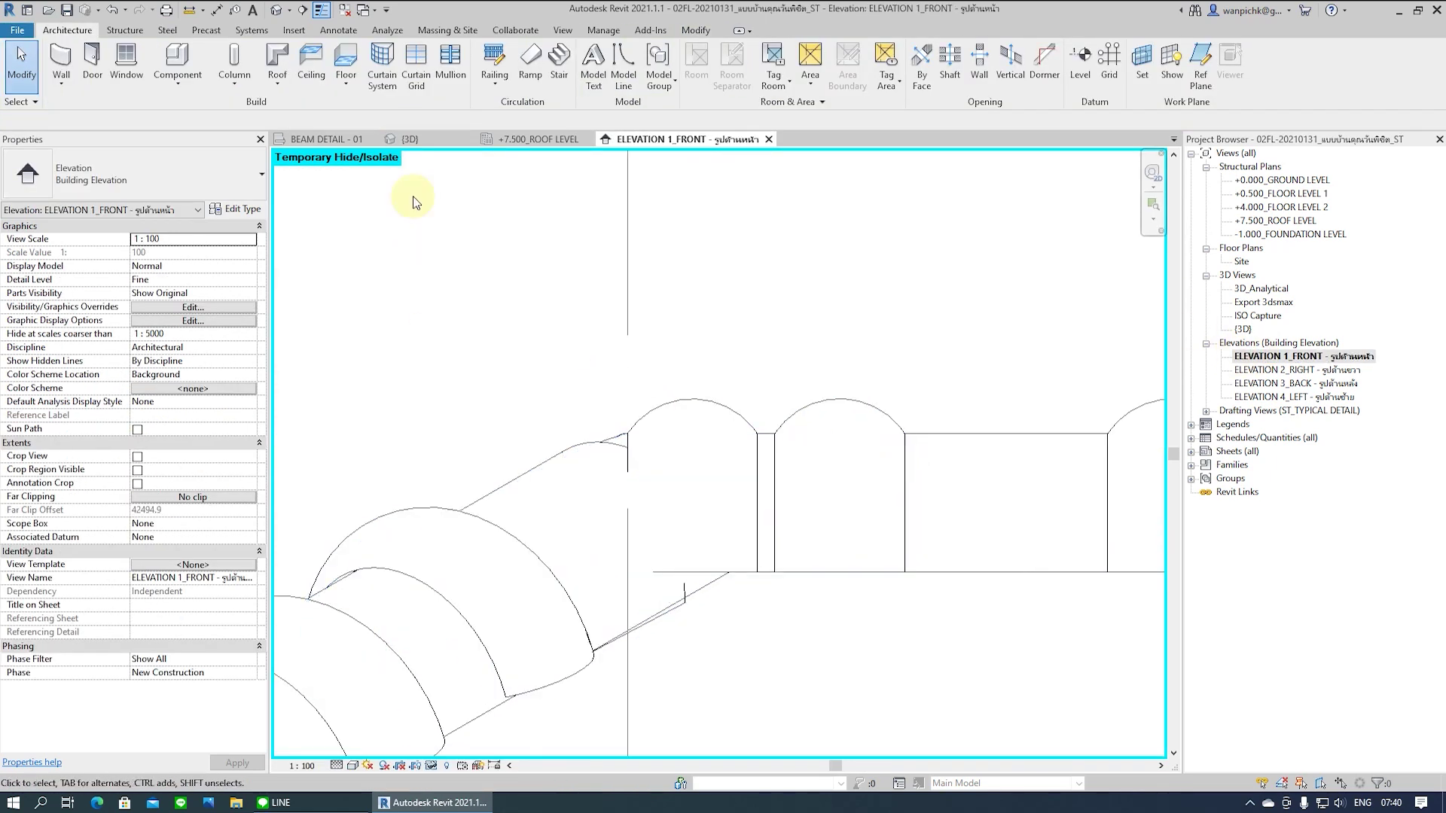
click(199, 11)
click(756, 433)
click(904, 434)
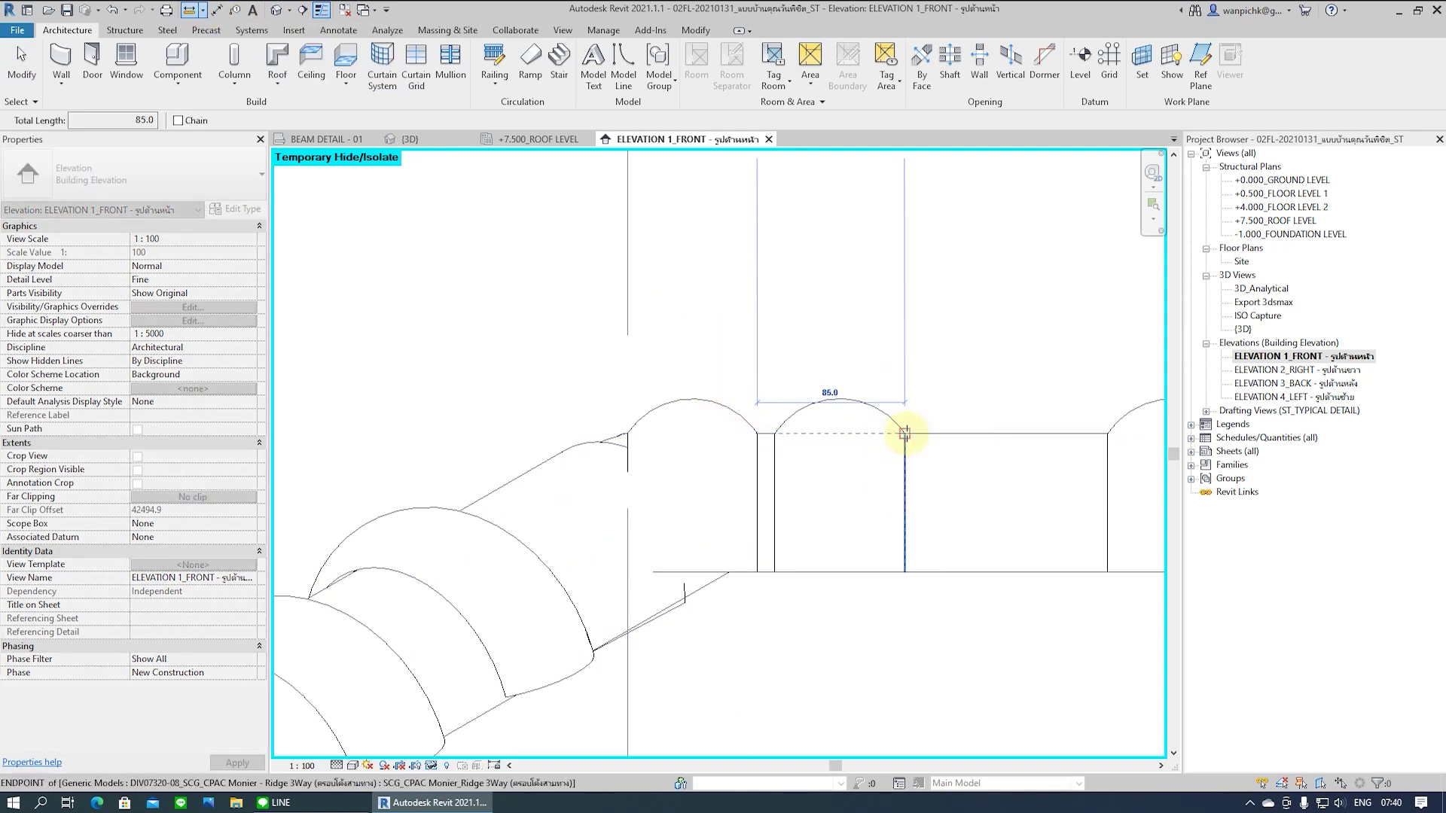
key(Escape)
key(Escape)
click(981, 449)
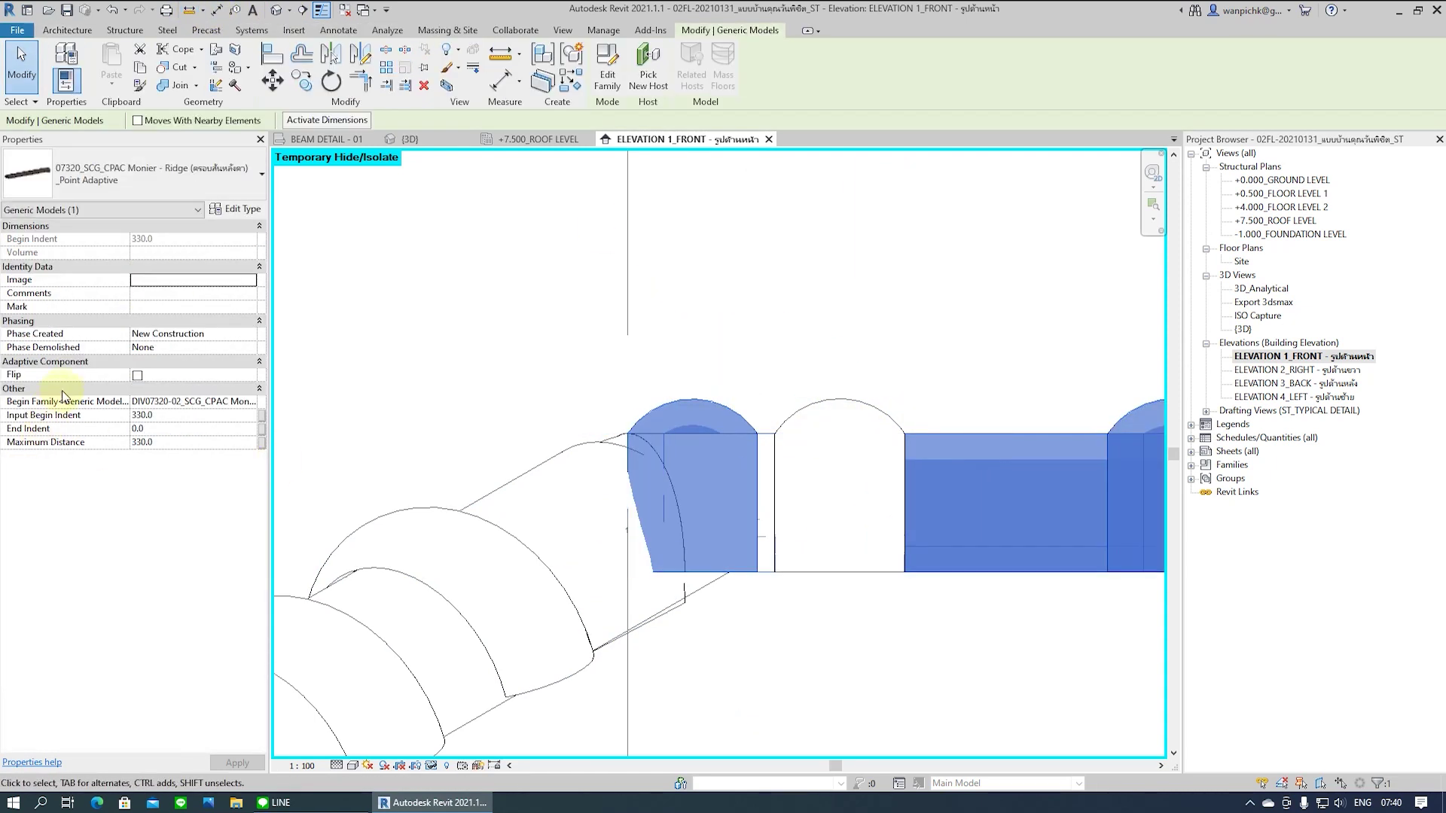
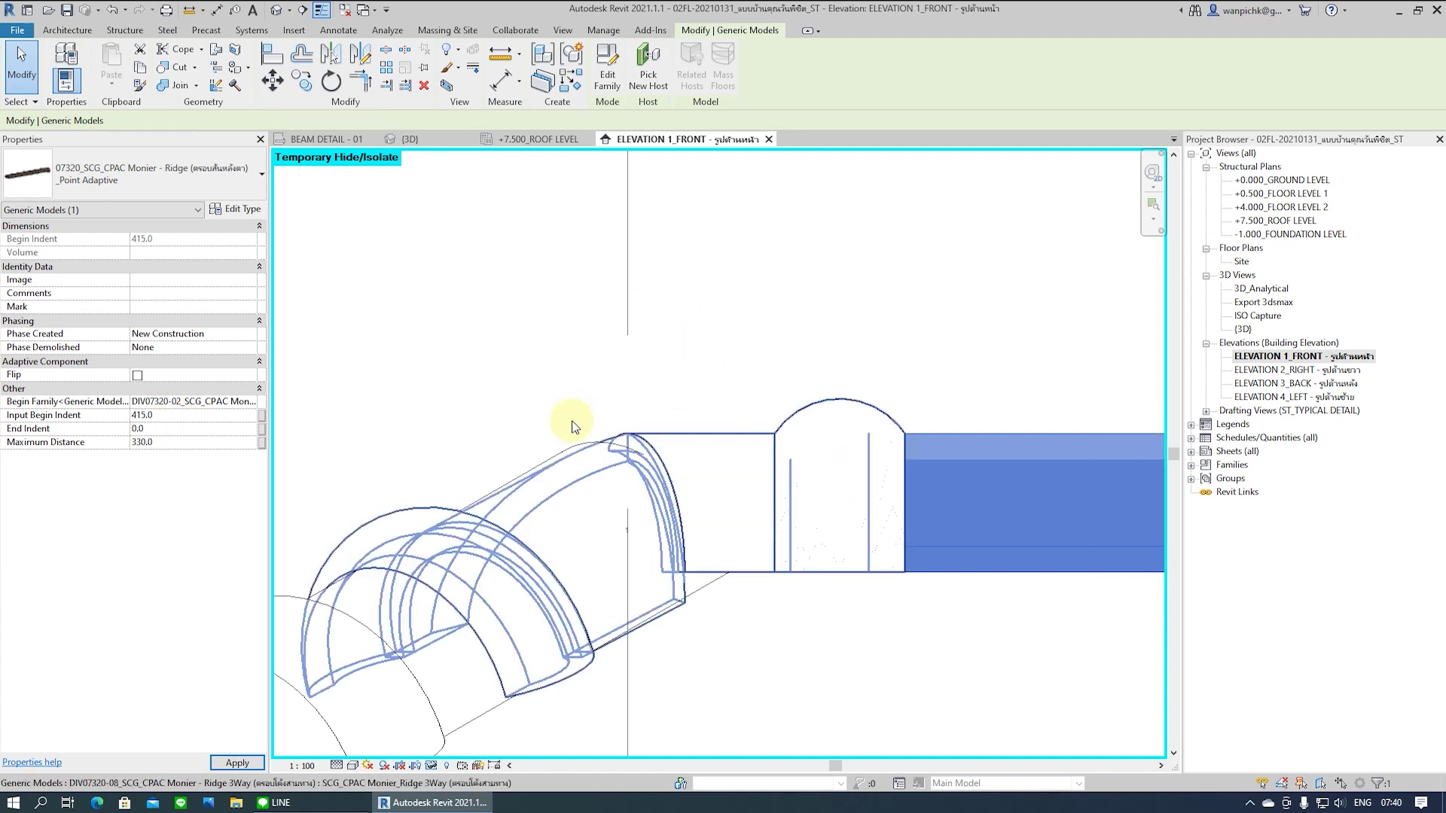
Pan the front elevation to show the whole ridge run and check the horizontal ridge
scroll(572, 425, down, 2)
scroll(663, 372, down, 2)
middle_drag(662, 372, 500, 432)
click(800, 437)
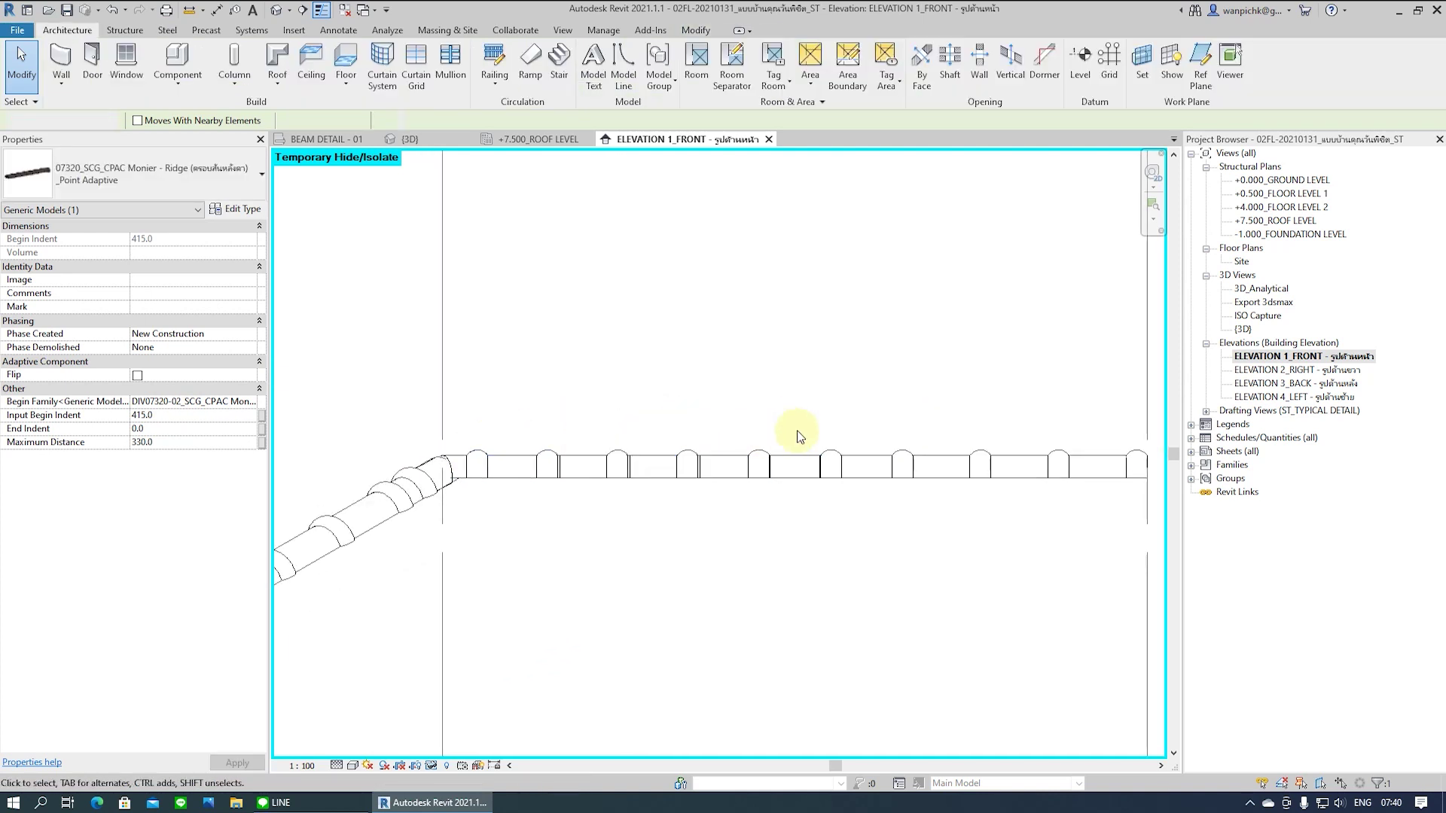
scroll(806, 461, down, 1)
click(1054, 470)
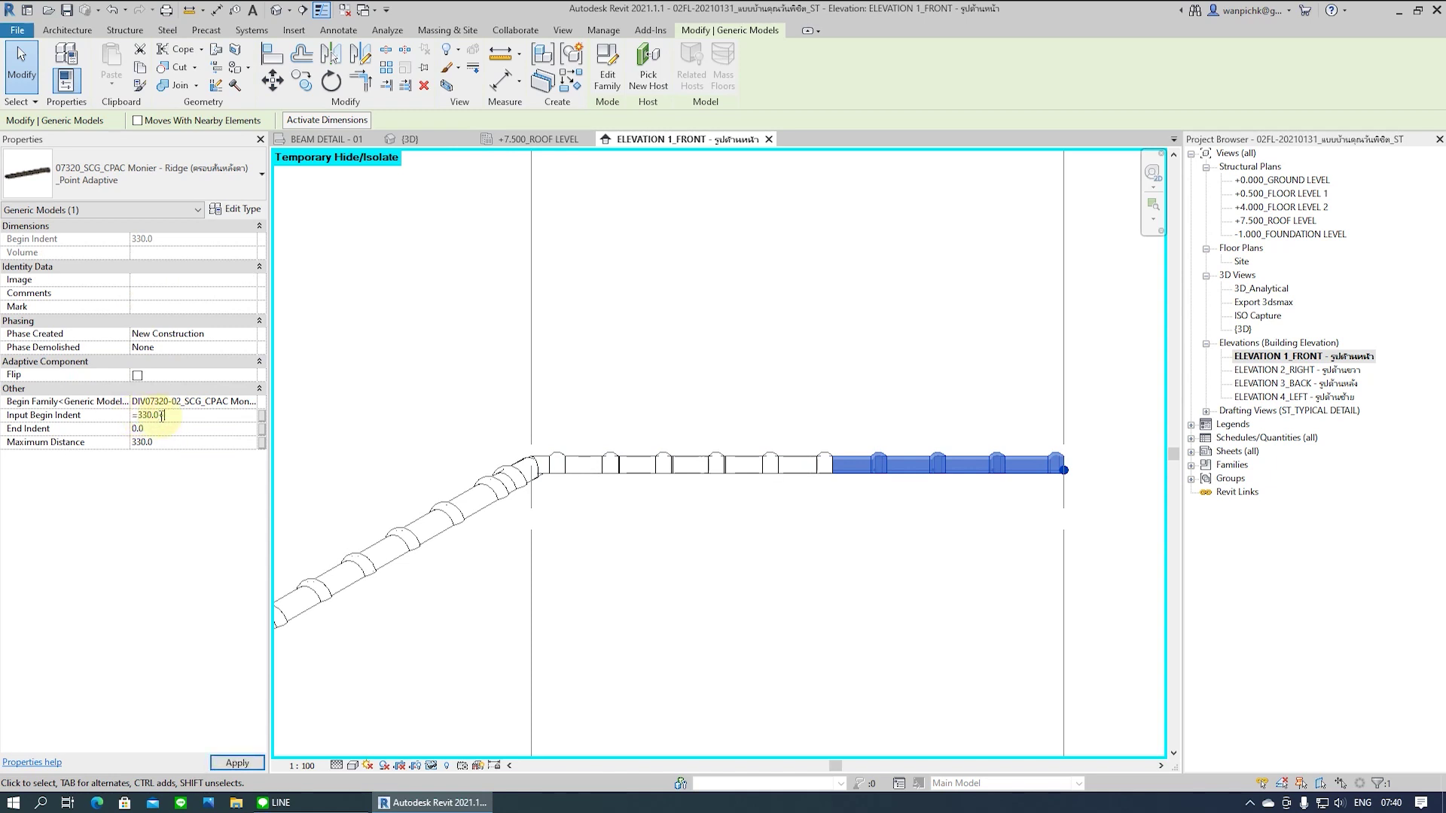
Select the sloped hip ridge and view it in the {3D} view
click(865, 349)
scroll(482, 505, up, 1)
click(482, 503)
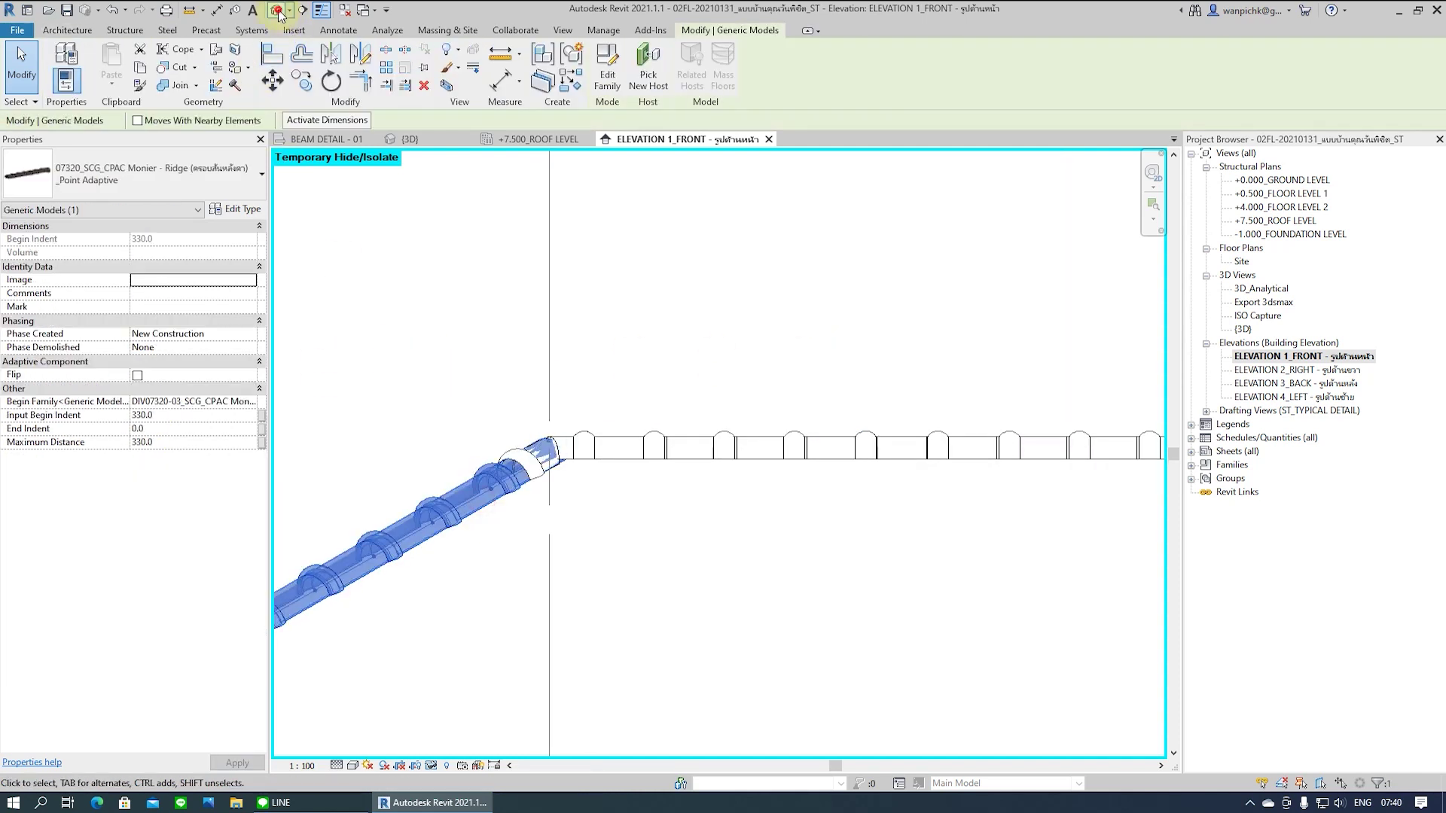
click(279, 14)
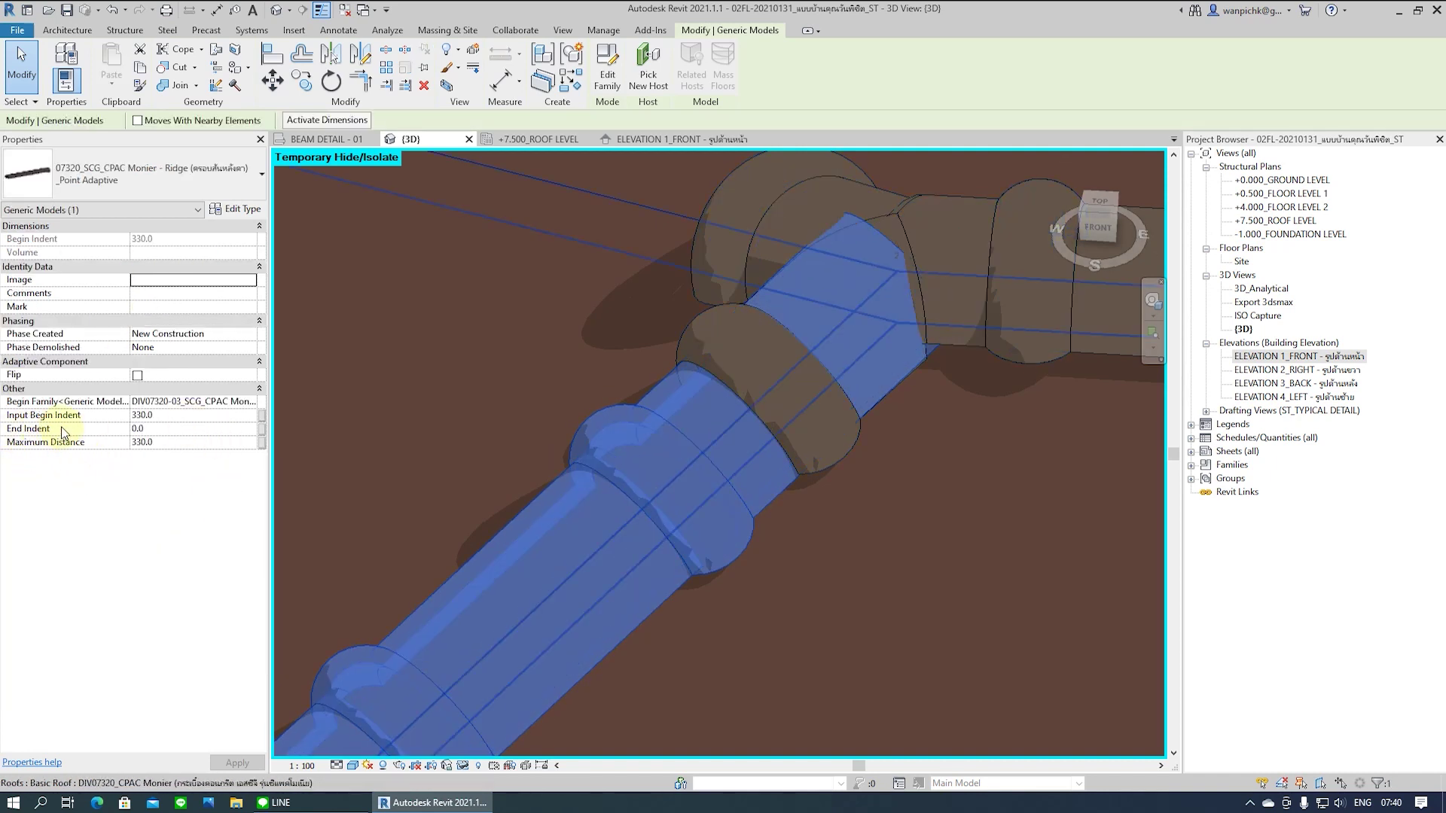
Change the sloped hip ridge's End Indent to 125 and apply it
double_click(175, 428)
text(100)
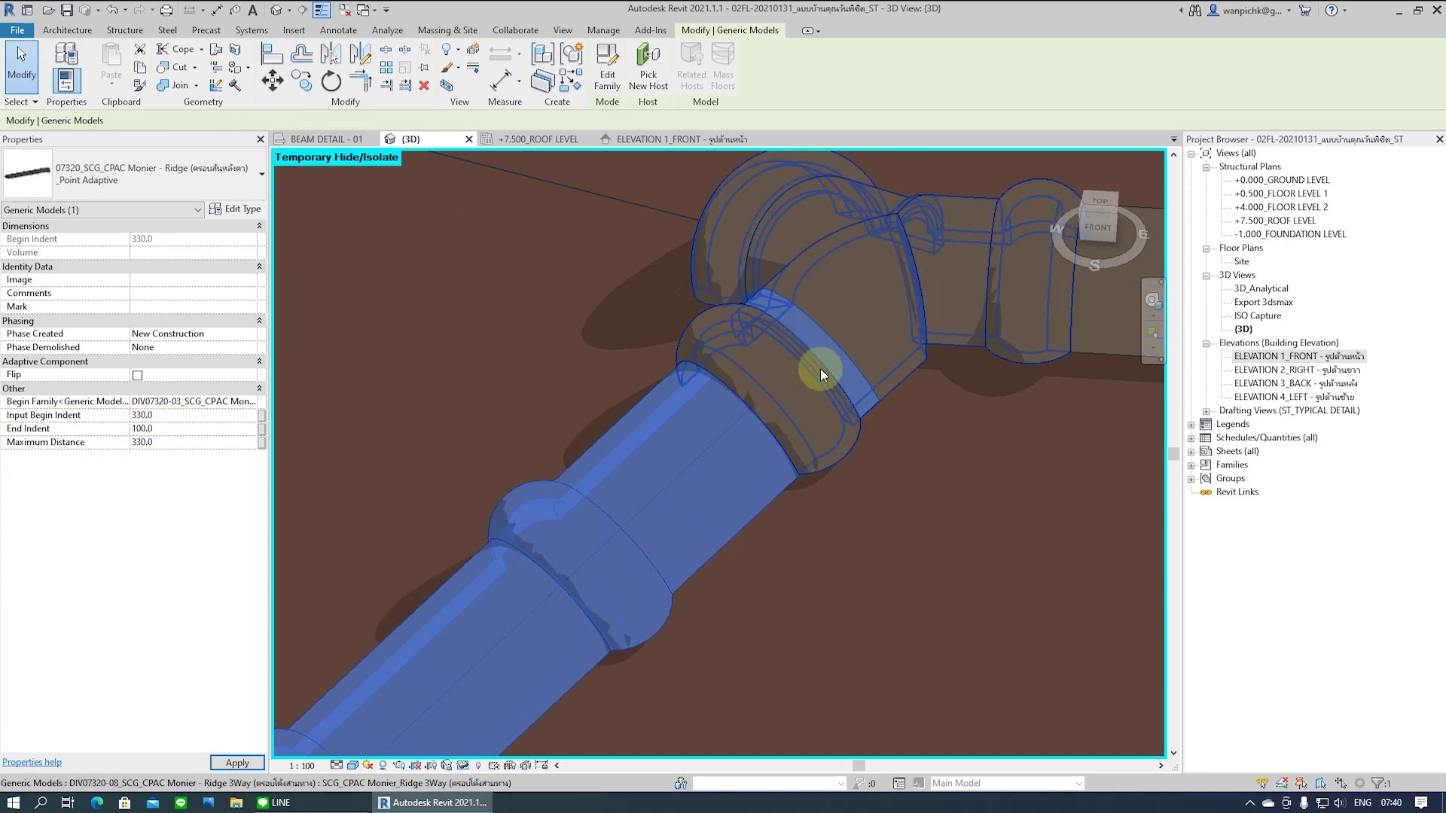
click(172, 426)
text(125)
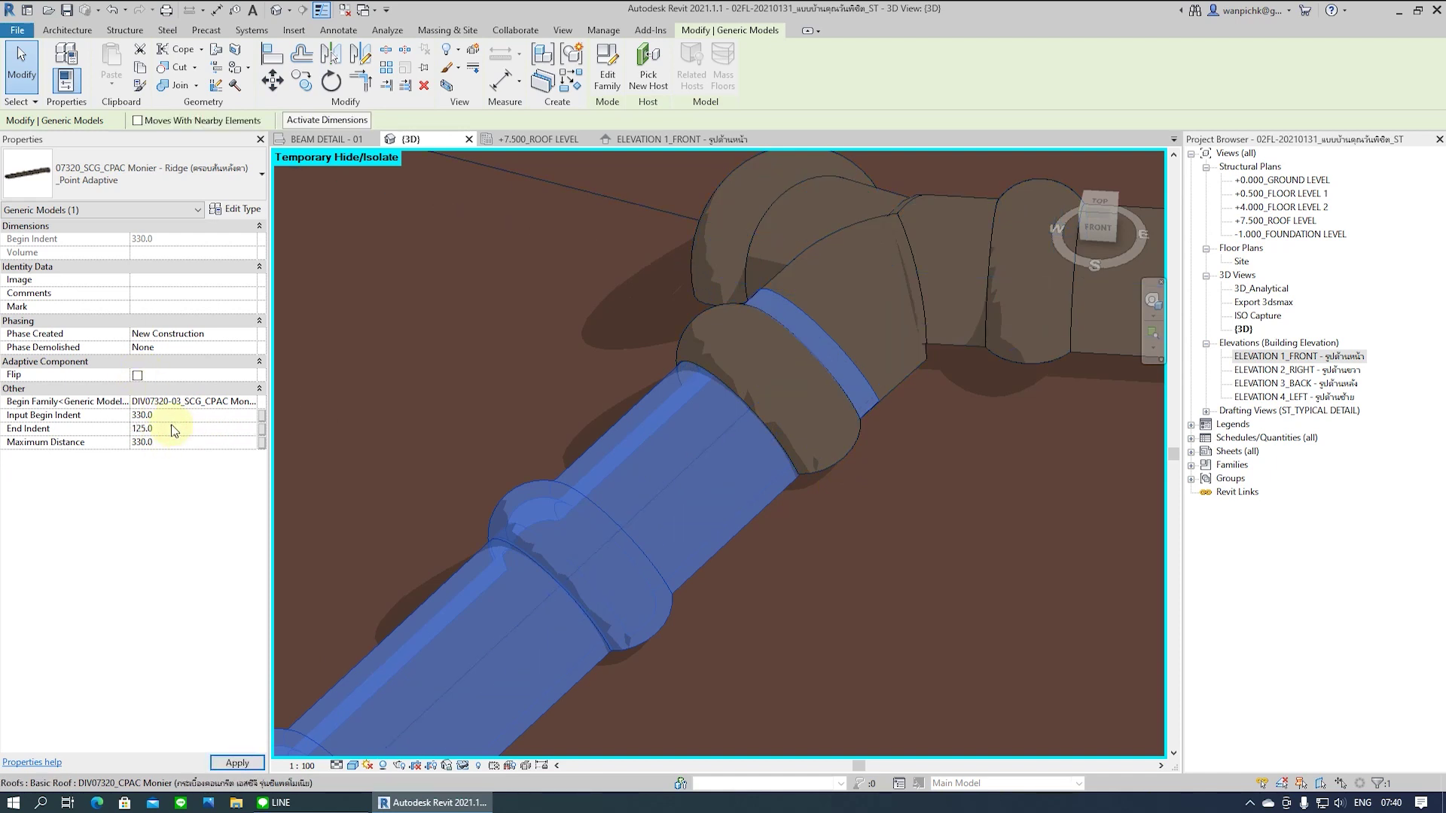
scroll(565, 314, down, 1)
scroll(742, 361, down, 1)
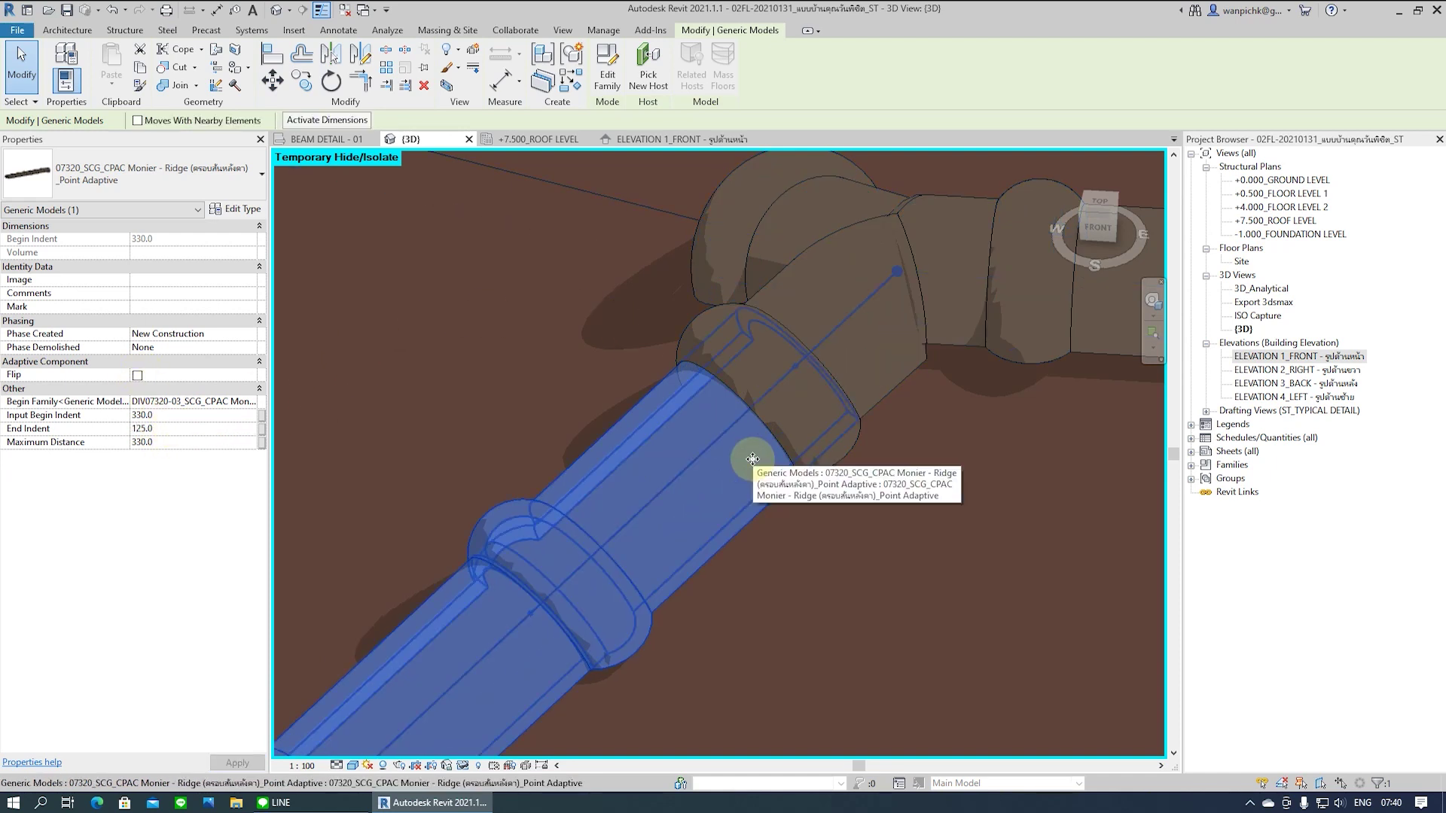
scroll(770, 441, down, 2)
scroll(771, 431, down, 2)
scroll(601, 521, down, 2)
Orbit to check the ridge against the fitting, then open the +7.500_ROOF LEVEL plan
mouse_move(601, 521)
shift+middle_down()
mouse_move(719, 579)
mouse_move(759, 524)
mouse_move(827, 585)
mouse_move(627, 592)
mouse_move(758, 467)
mouse_move(1060, 295)
shift+middle_up()
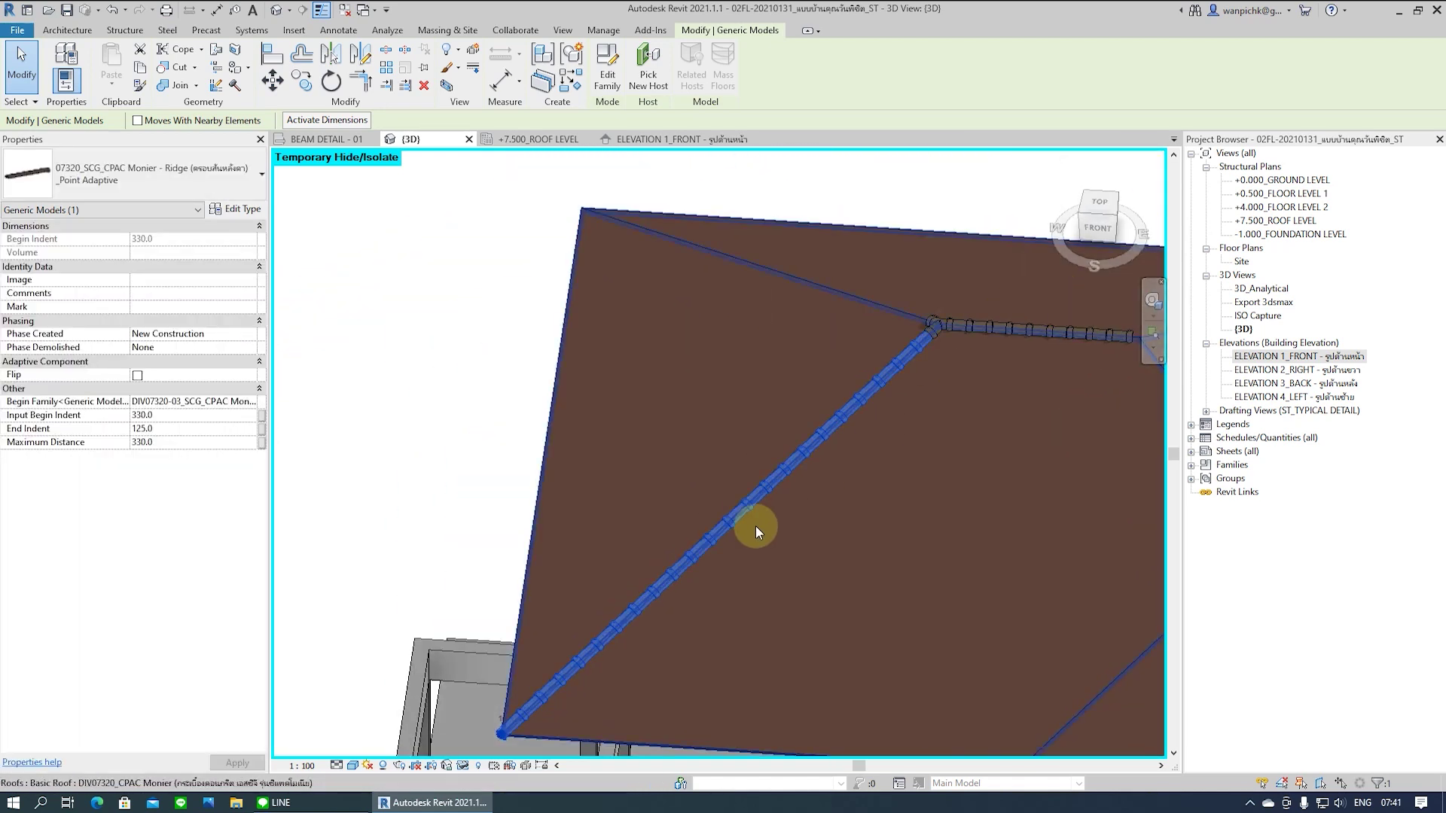
shift+middle_drag(802, 493, 866, 476)
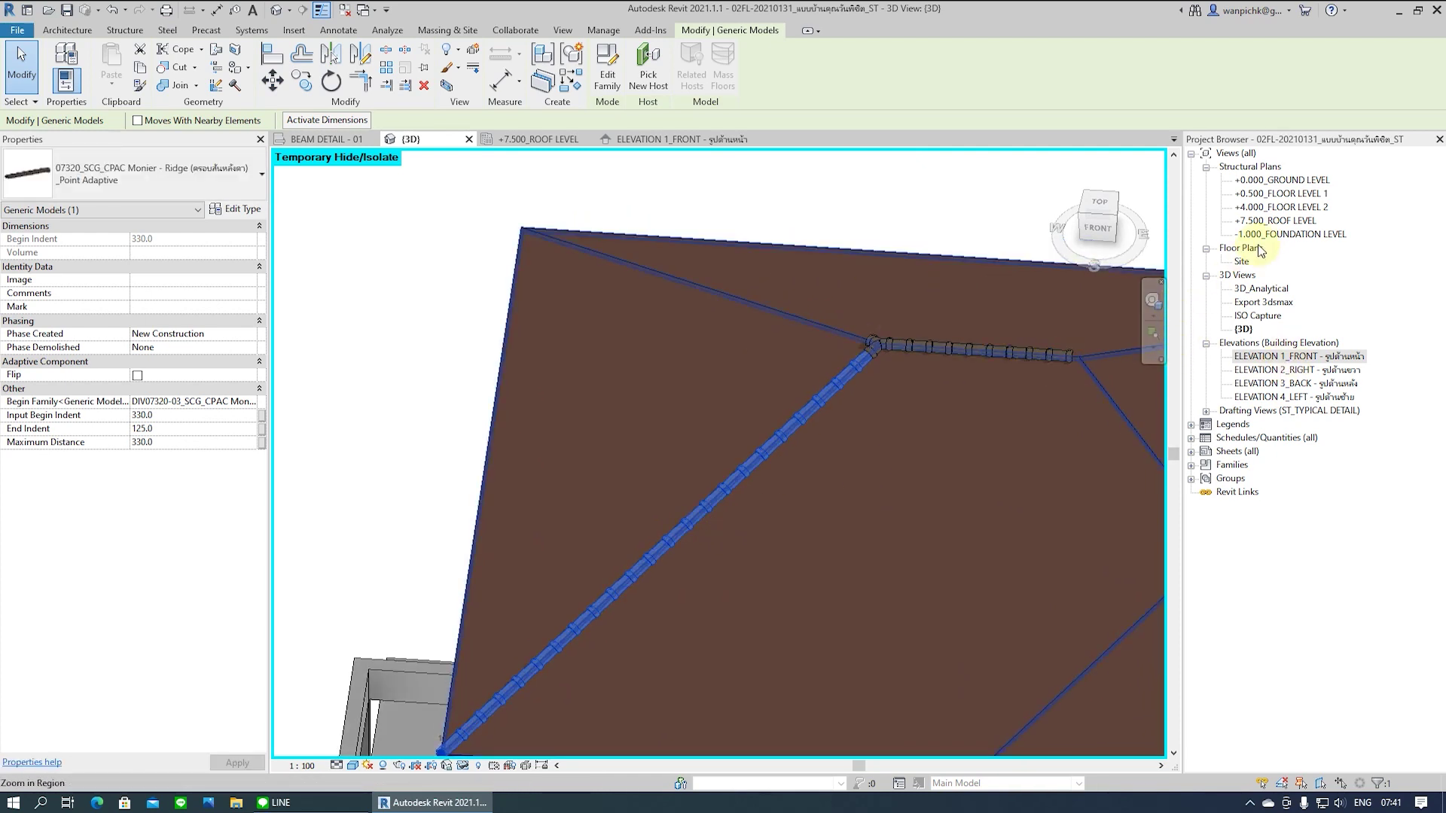
double_click(1270, 220)
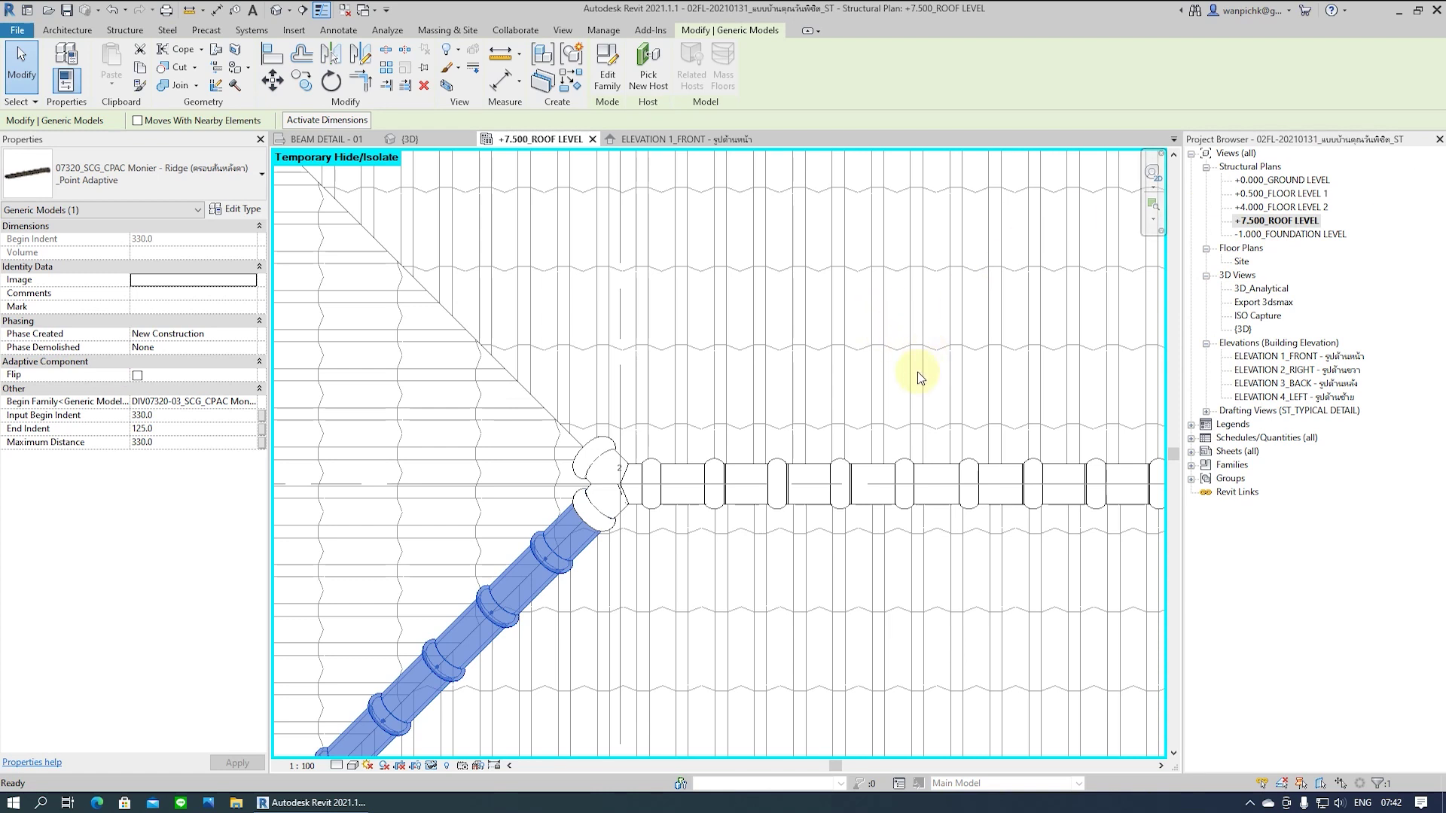
Mirror-copy the hip ridge across the horizontal ridge using Pick Axis
scroll(803, 387, down, 3)
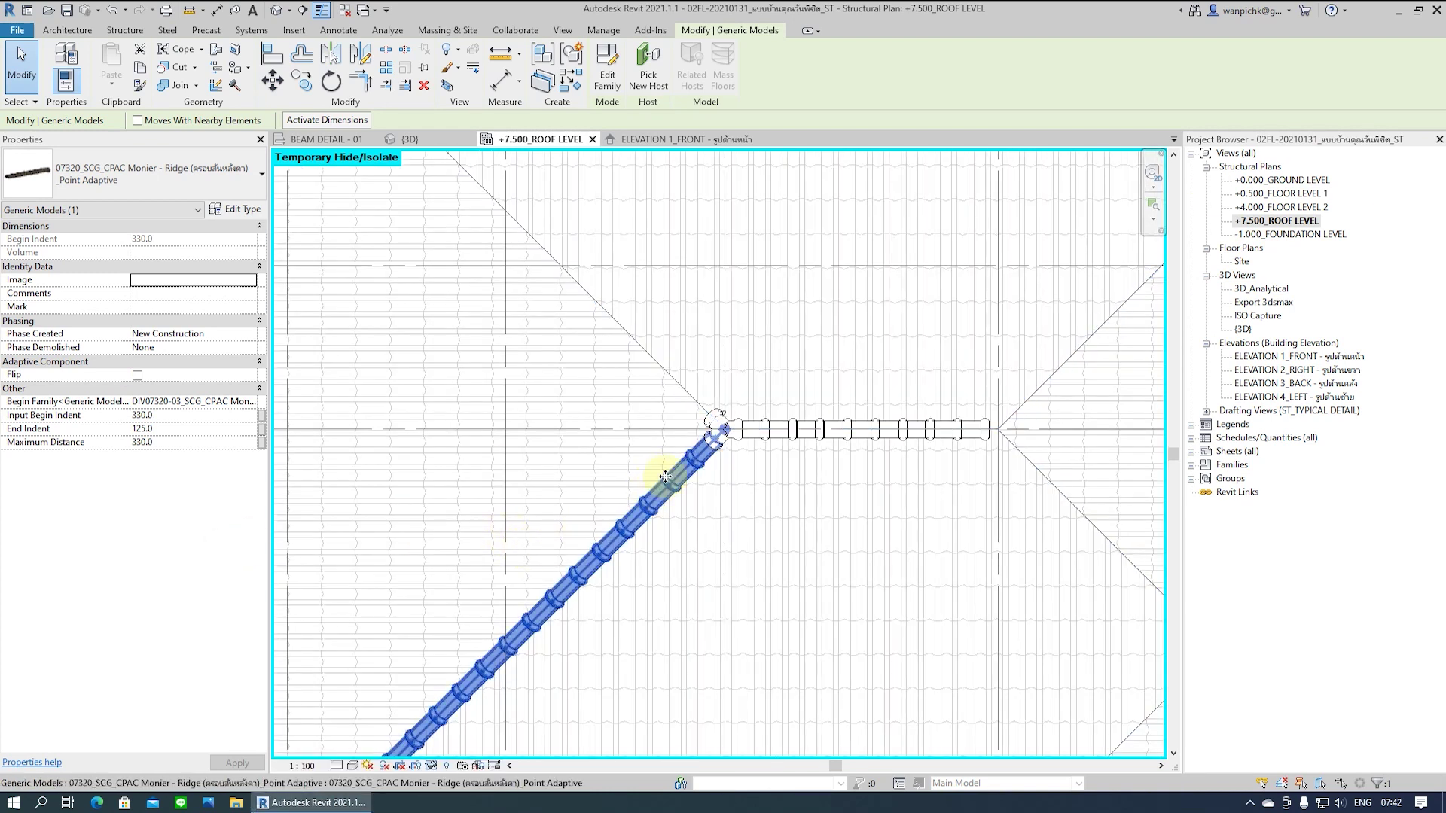
scroll(665, 477, down, 1)
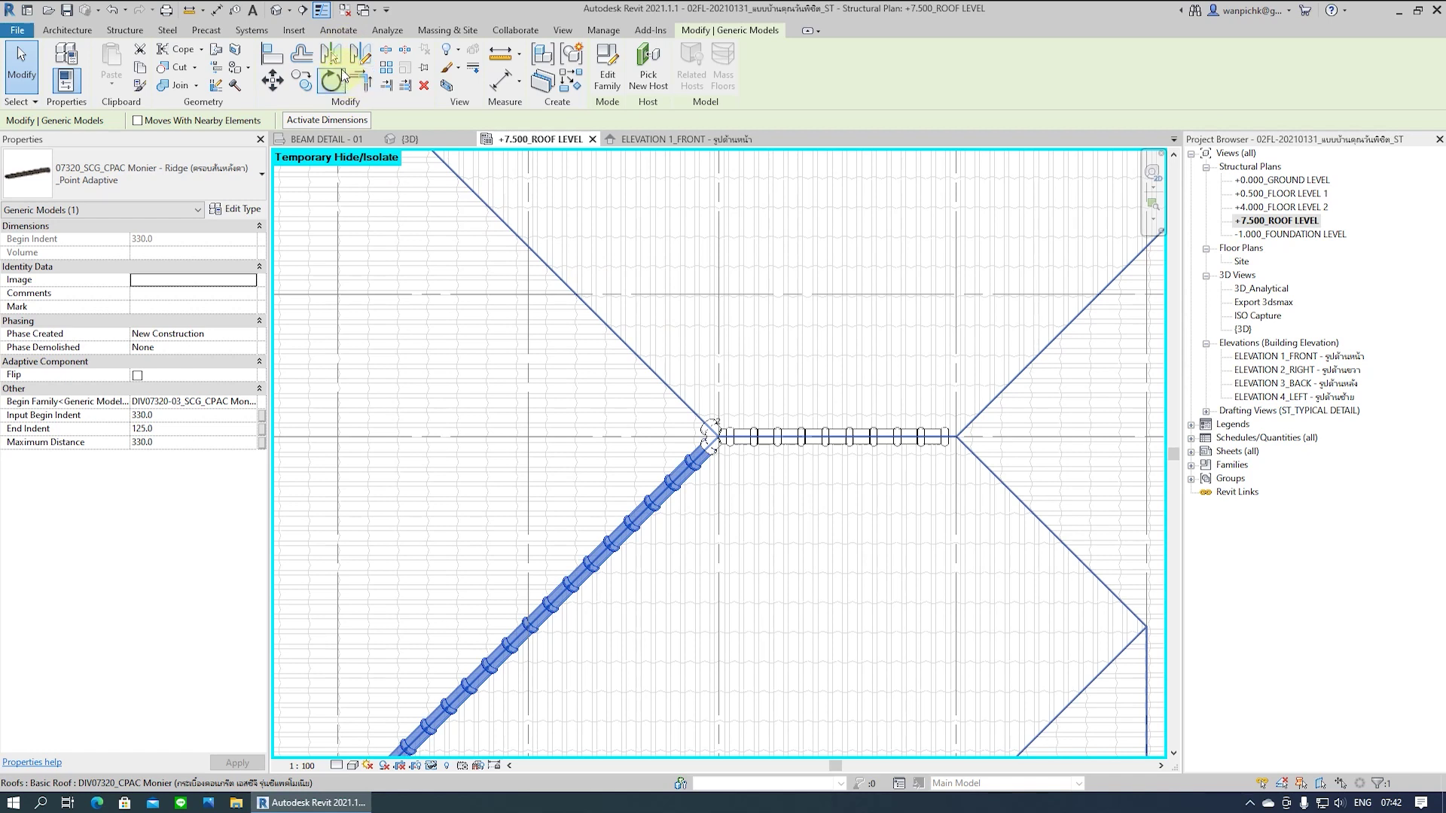
click(335, 60)
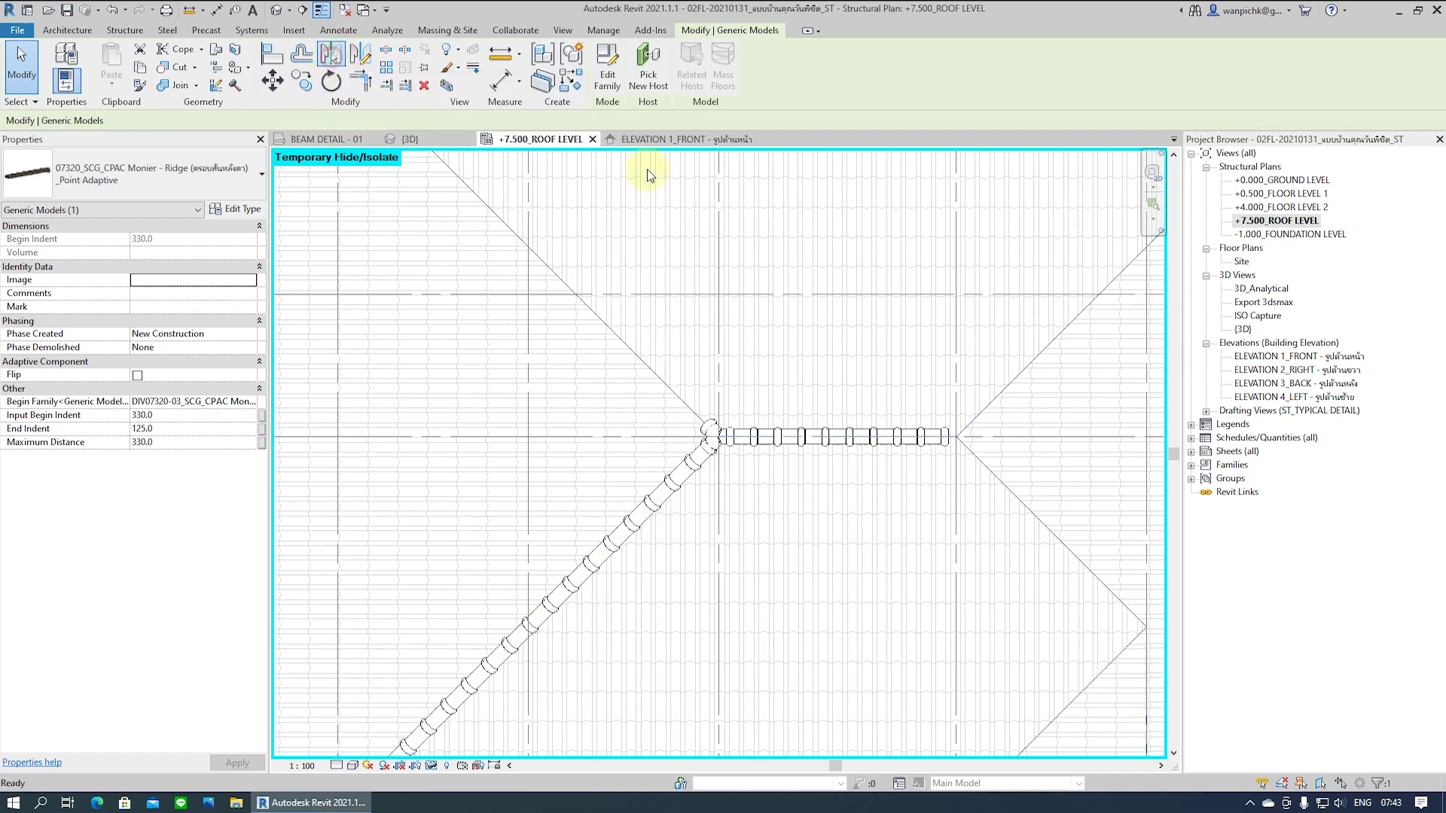
click(734, 443)
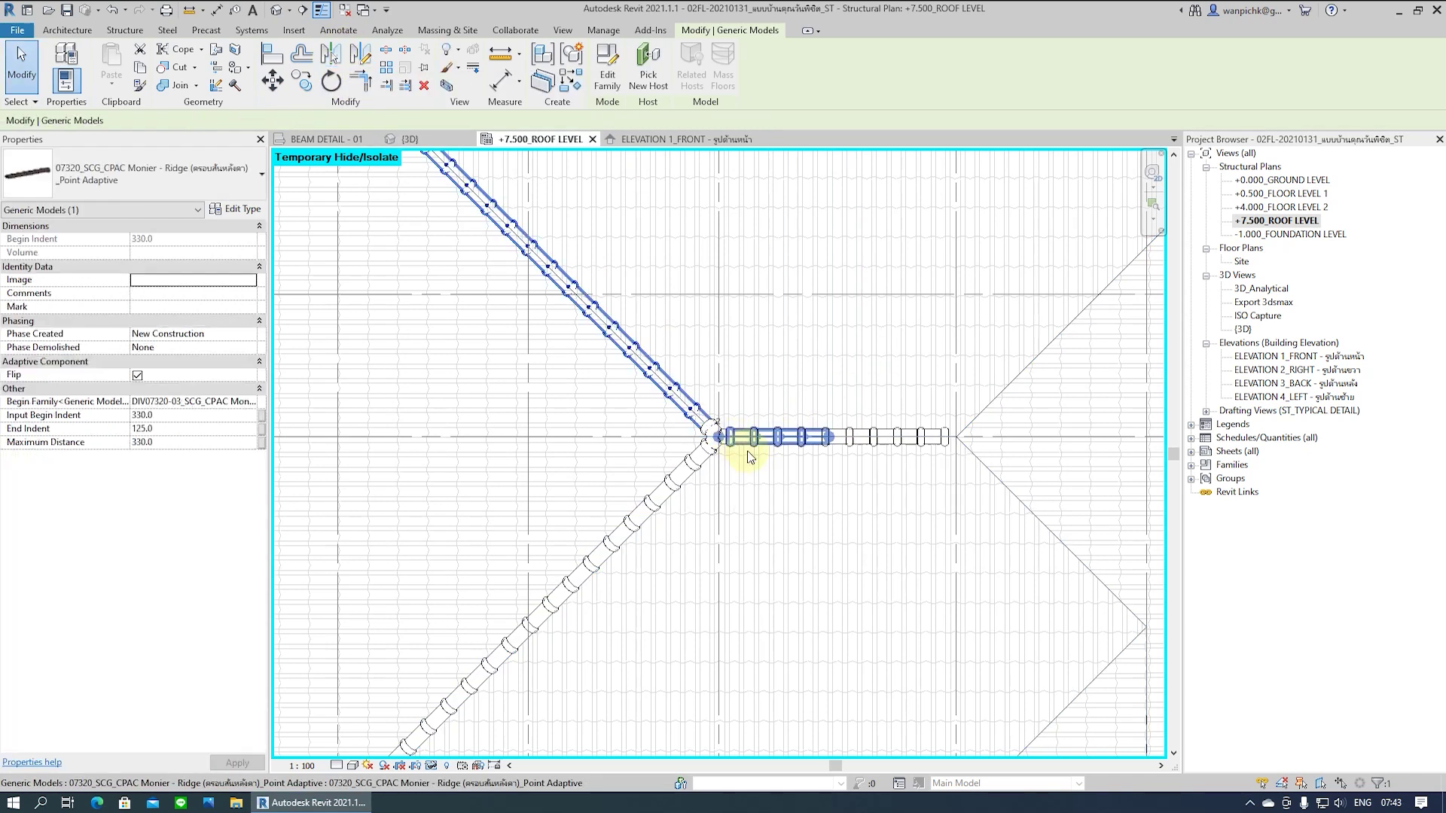
scroll(747, 450, down, 2)
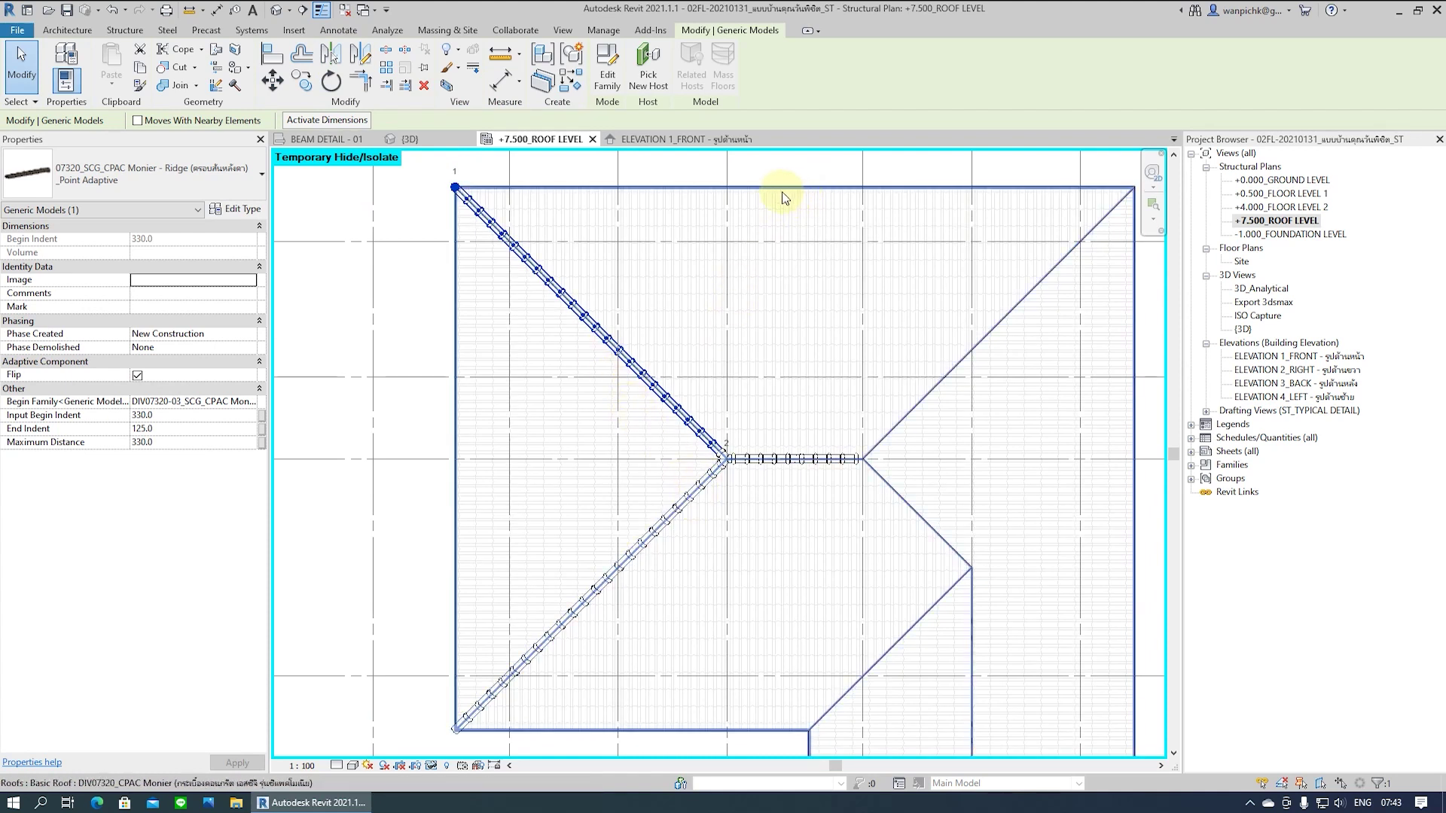
Mirror-copy the up-left hip ridge to the right about a drawn vertical axis
click(415, 206)
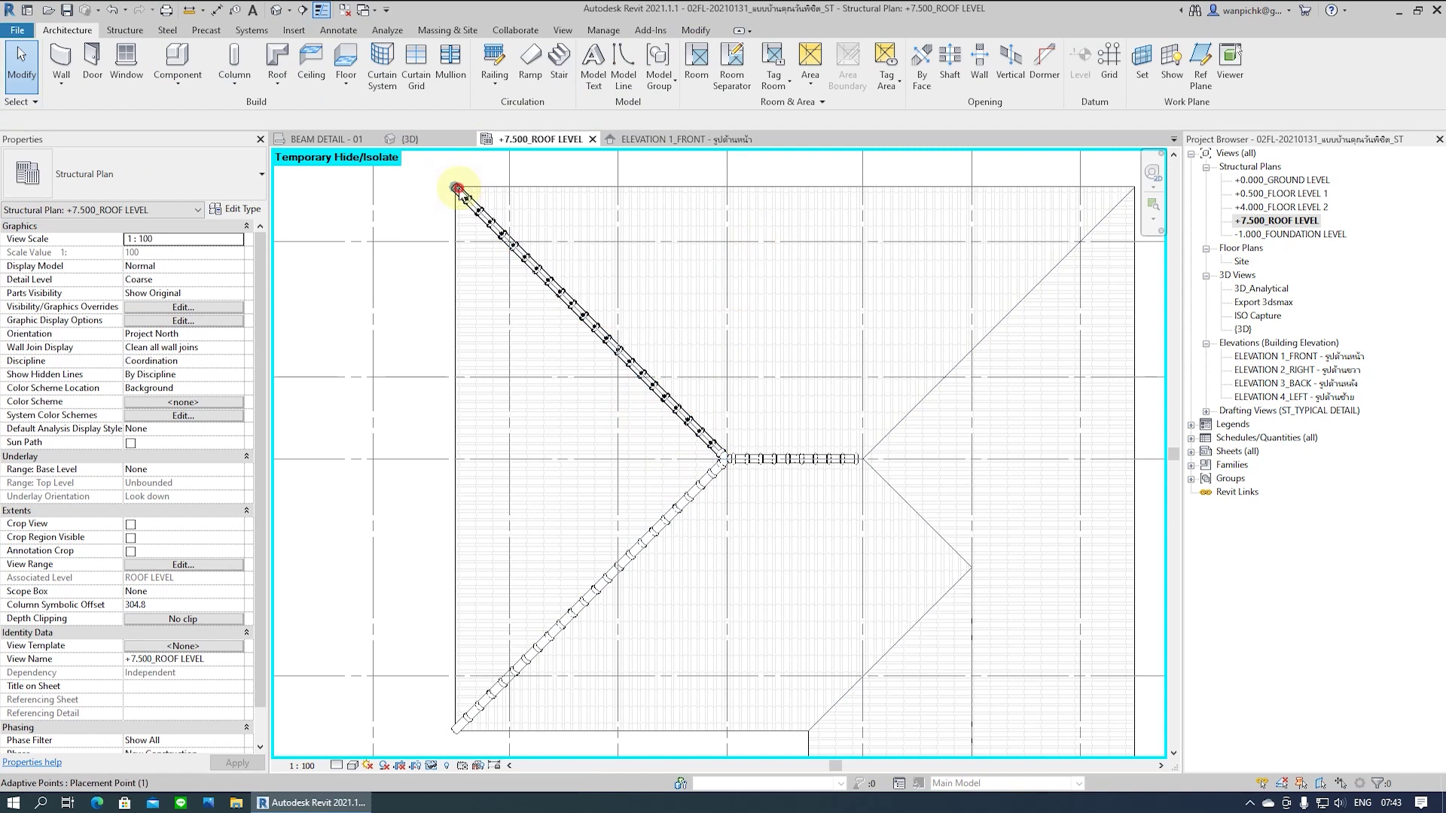
click(473, 199)
click(412, 185)
click(490, 225)
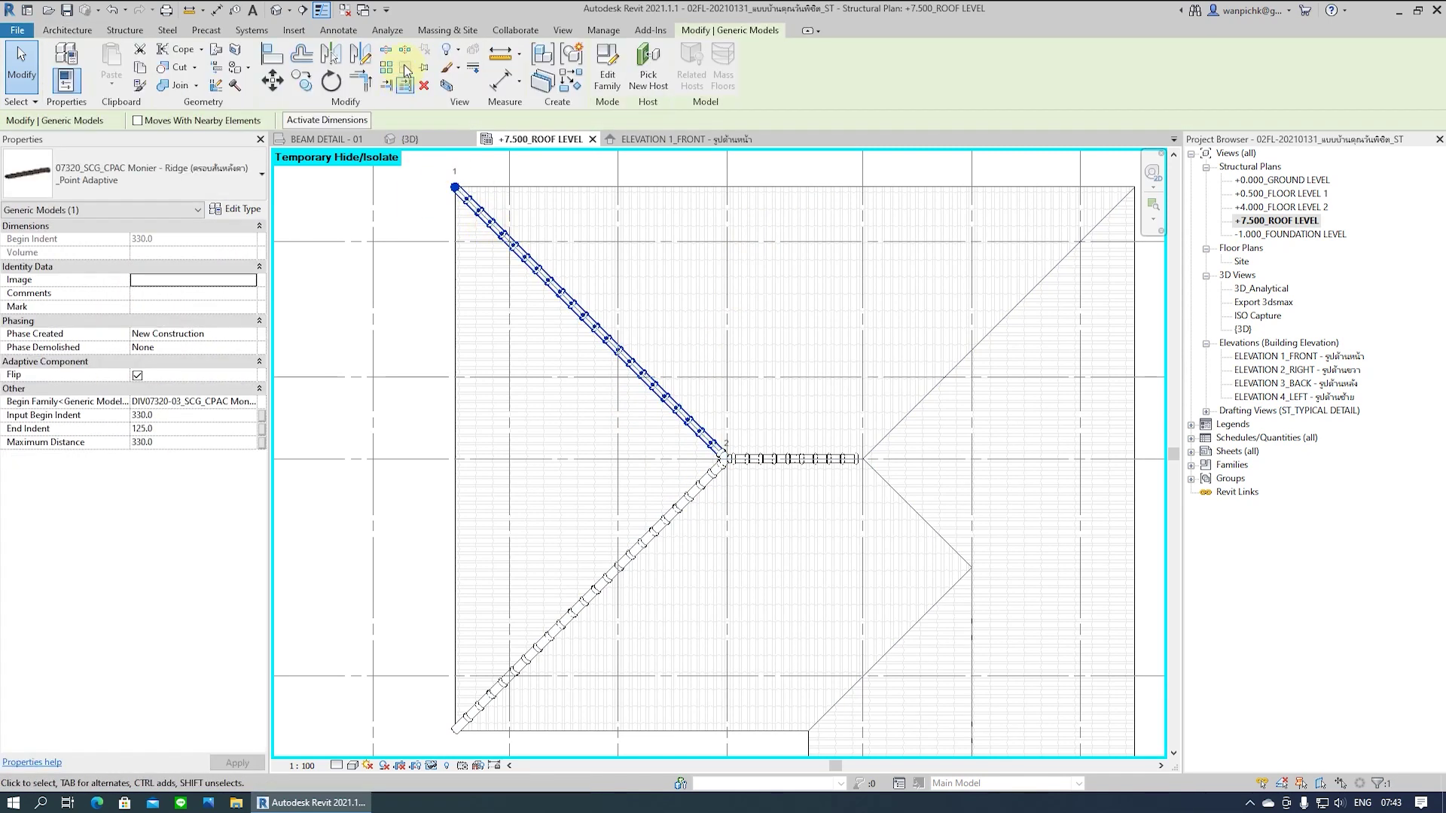
click(361, 56)
click(796, 186)
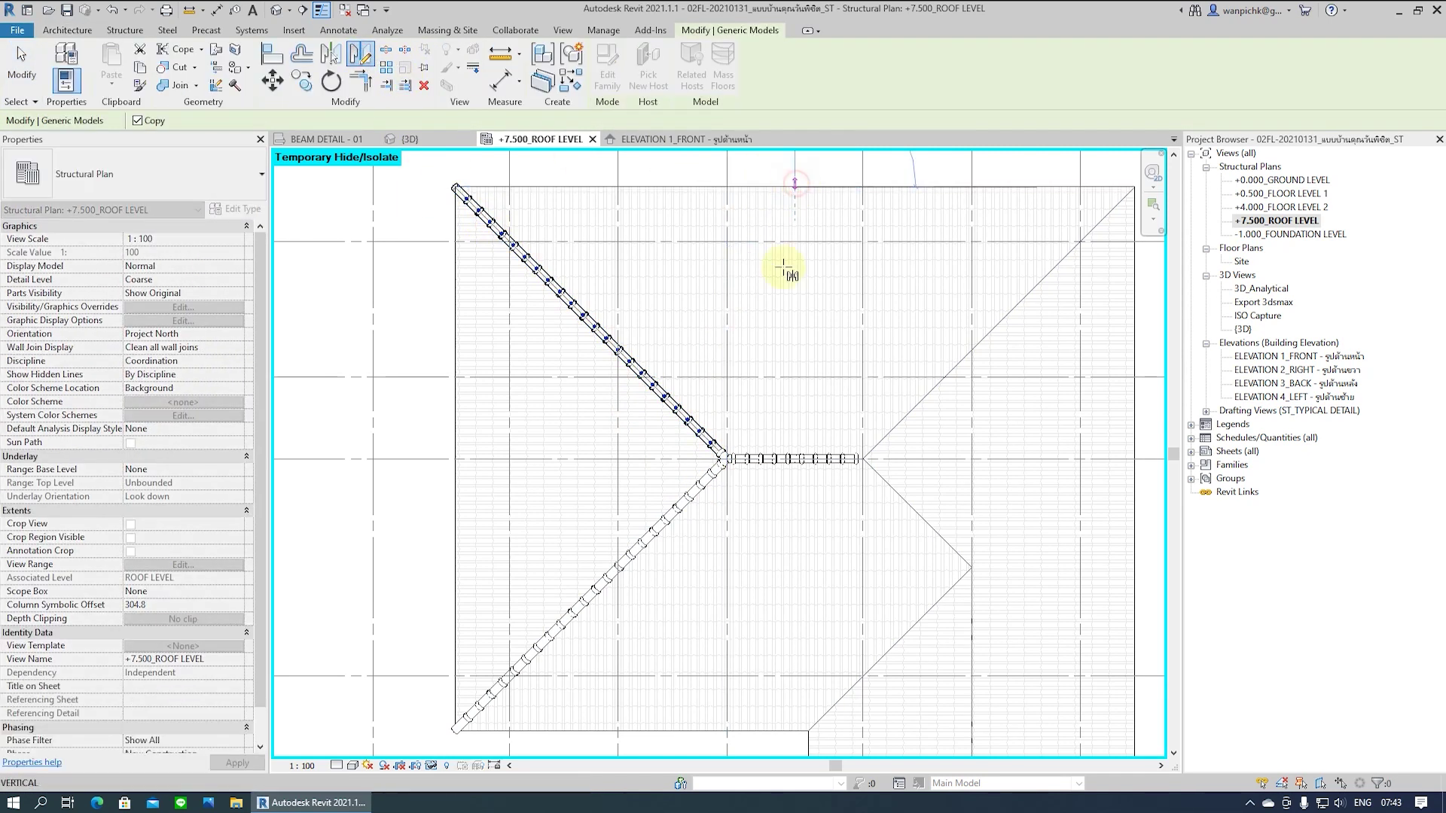
click(794, 346)
click(587, 444)
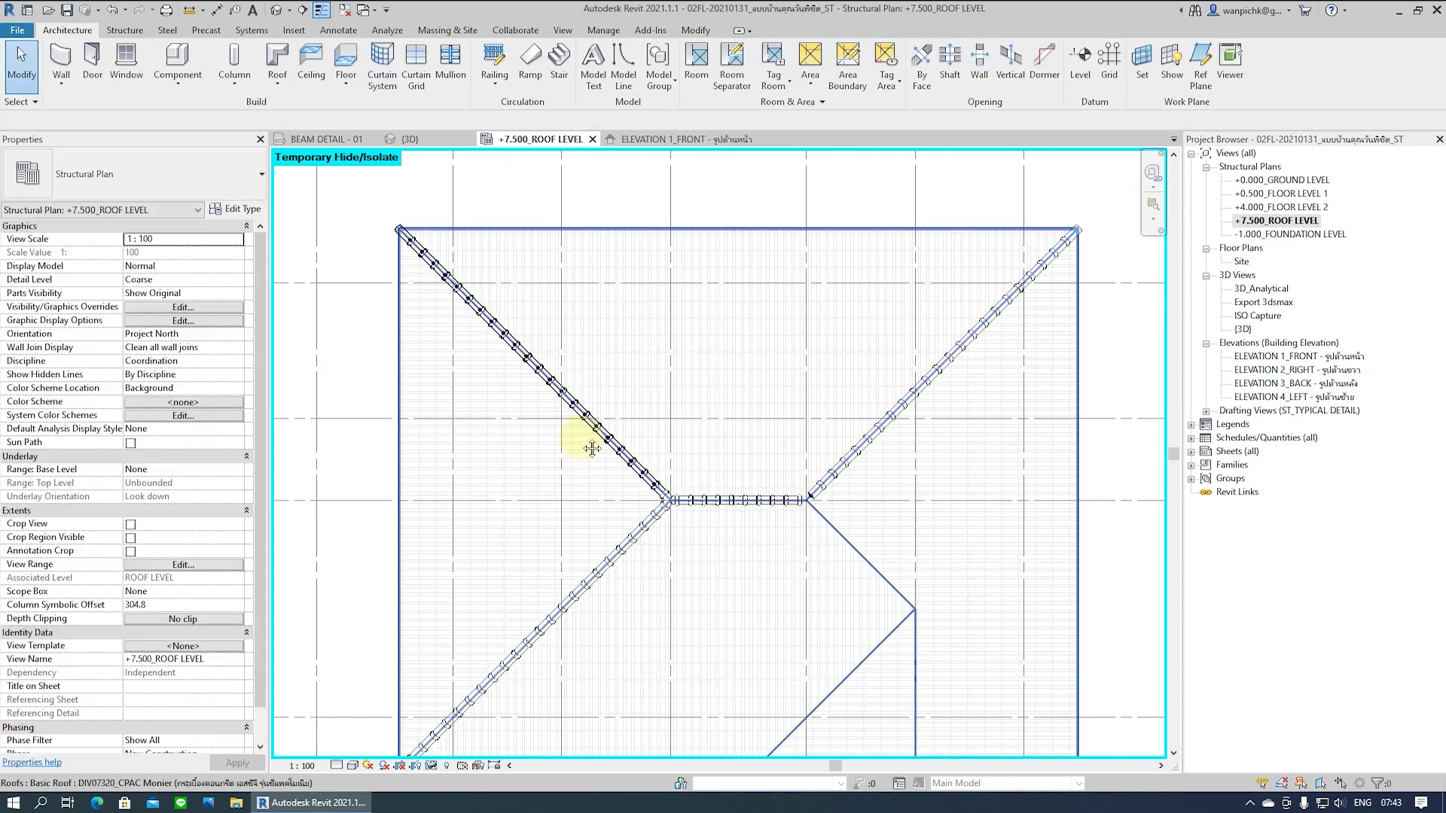
Mirror-copy the 3-way ridge fitting to the ridge's right end and view it in 3D
scroll(734, 465, up, 1)
scroll(735, 466, up, 1)
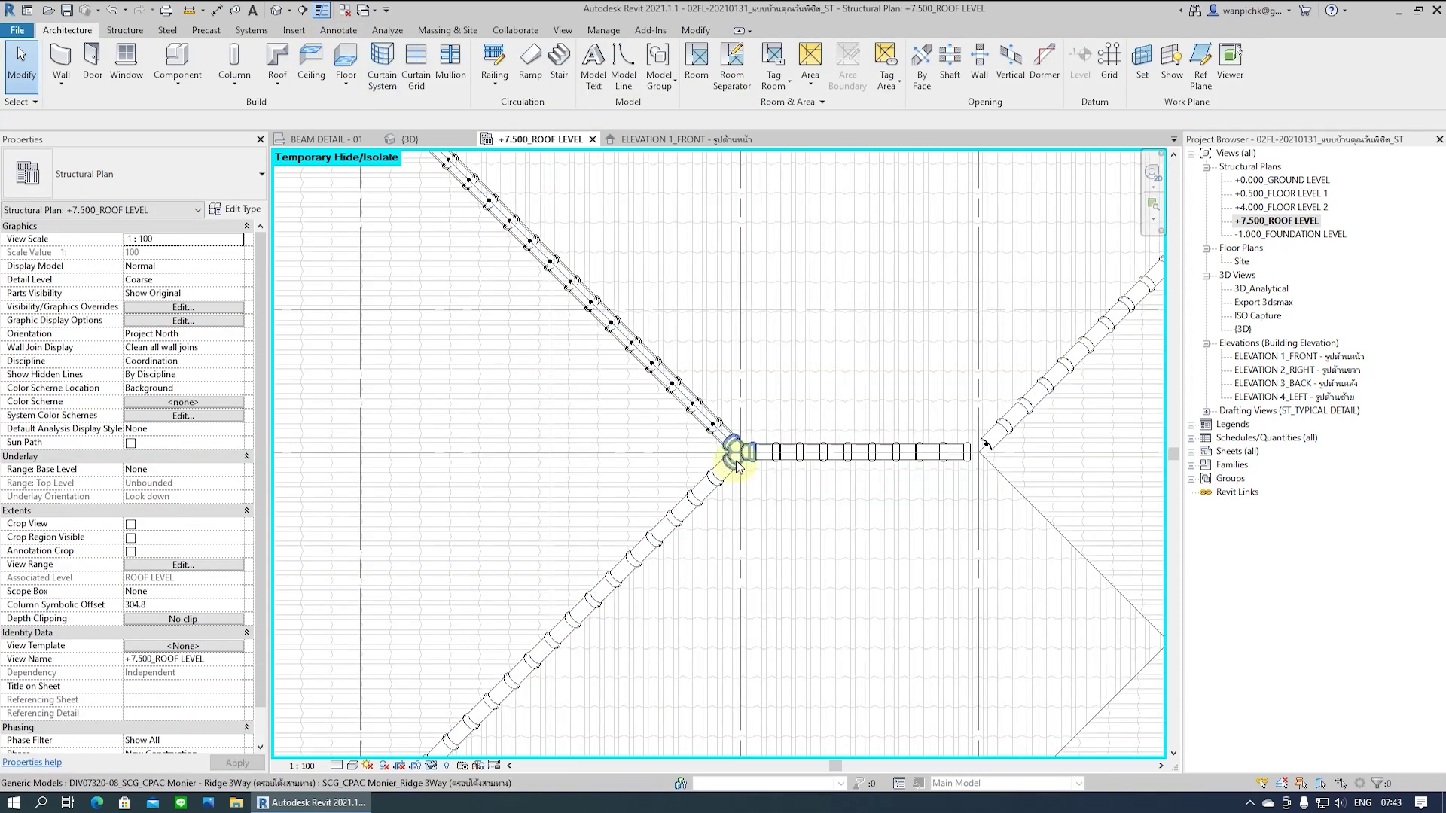
click(736, 466)
scroll(738, 467, down, 2)
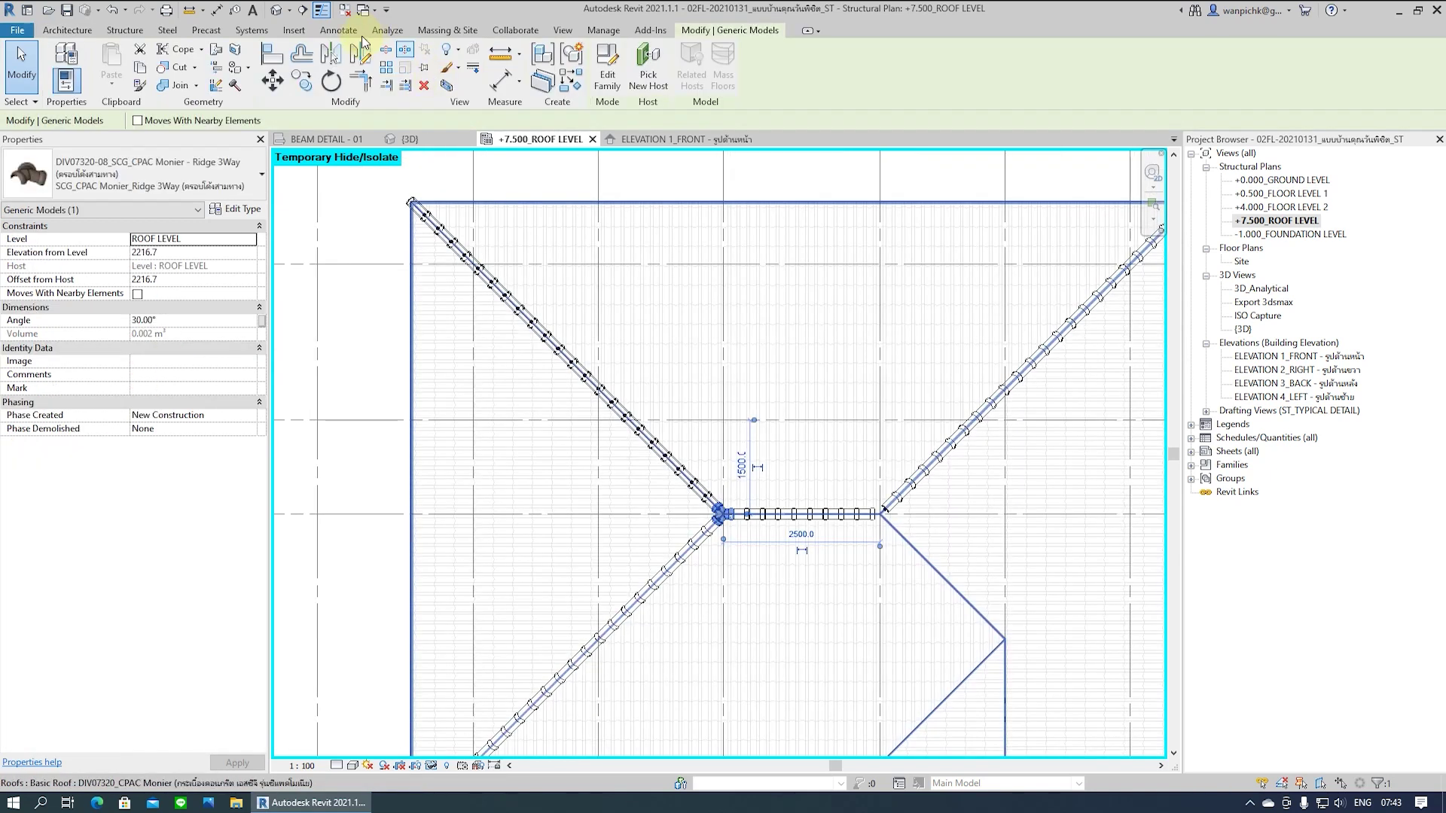
click(412, 92)
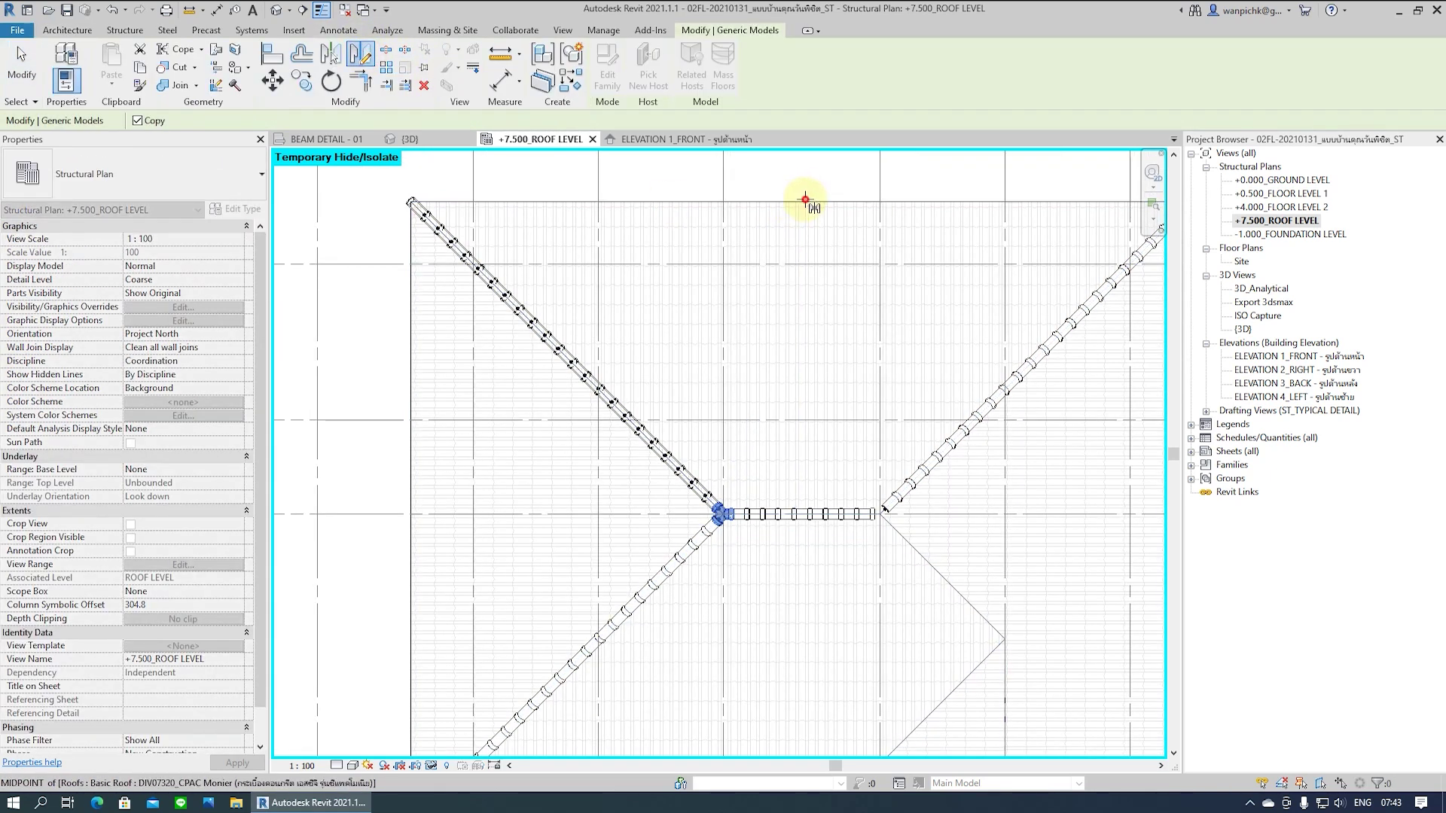
click(801, 181)
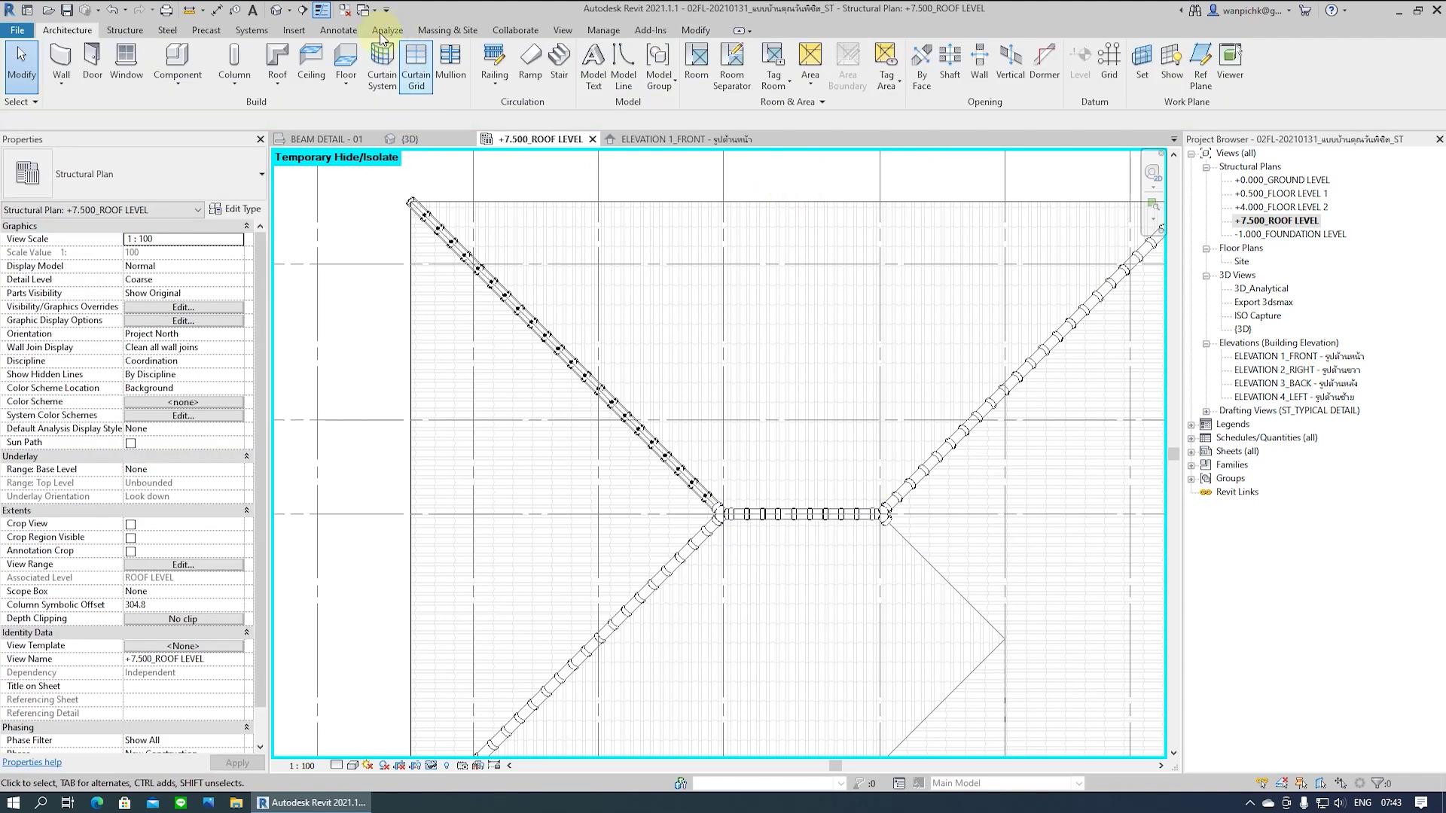
click(272, 11)
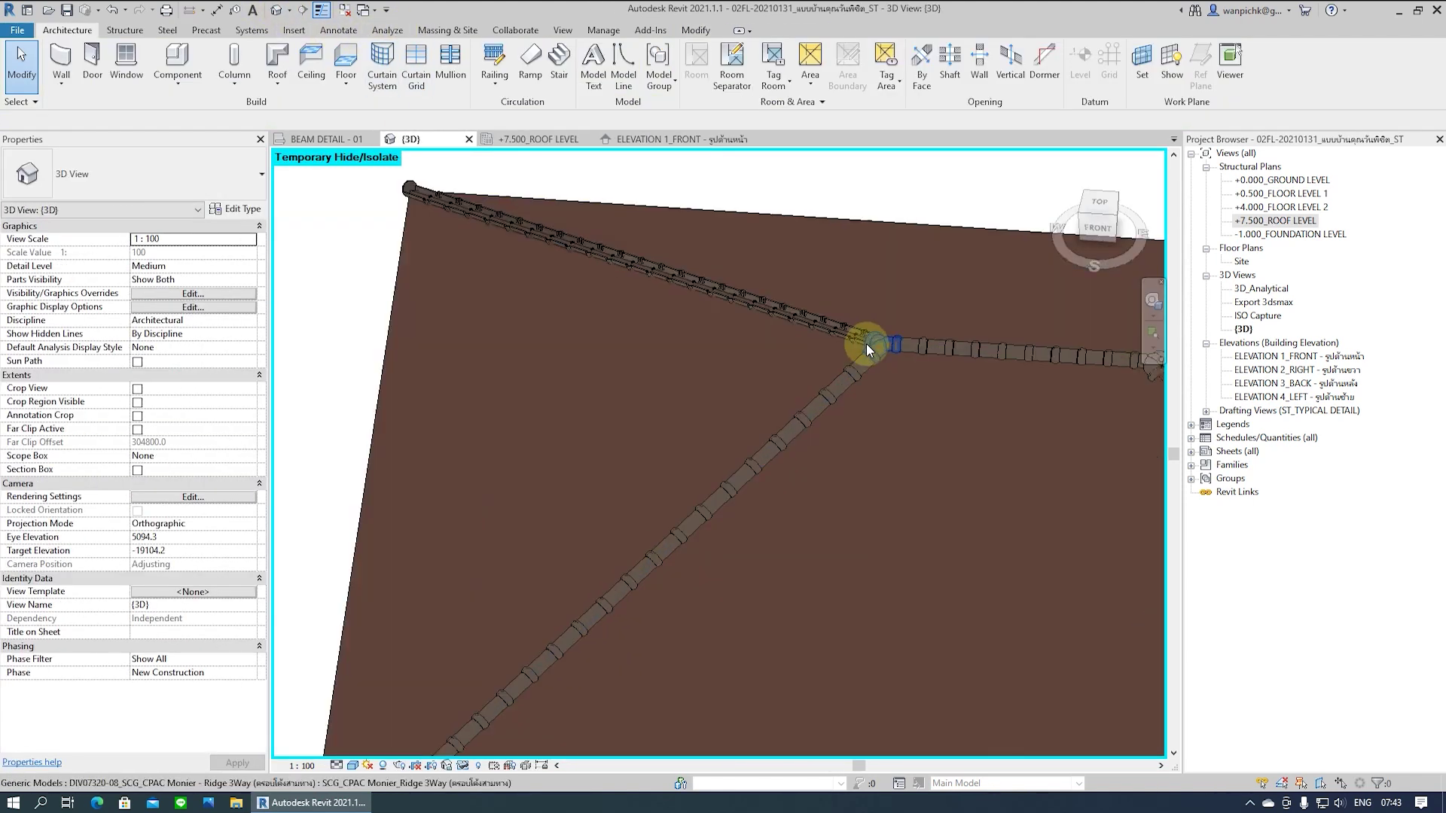
Check the up-left hip ridge and orbit to view the ridge junction
click(845, 333)
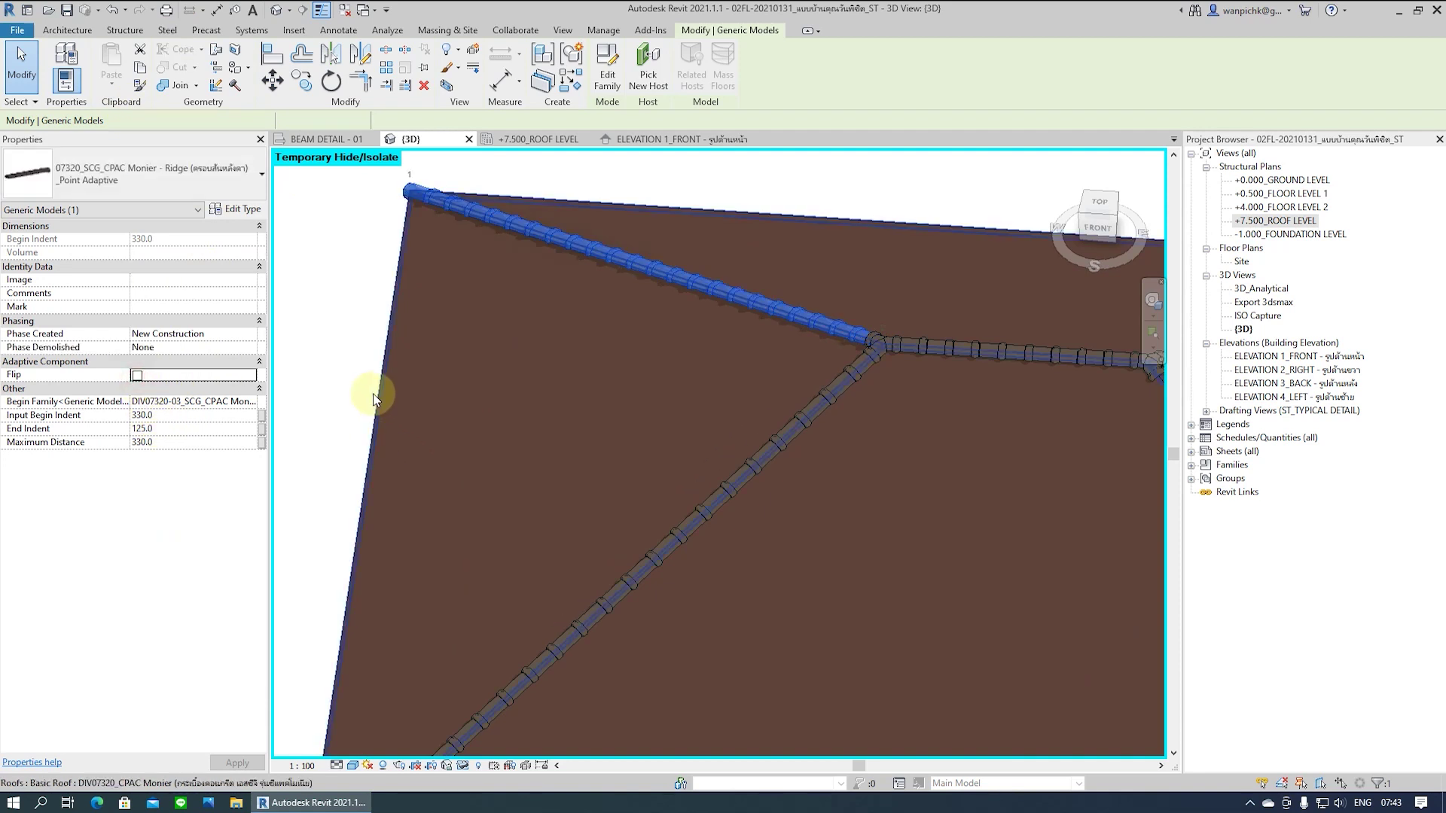
key(Escape)
scroll(369, 392, down, 2)
mouse_move(545, 433)
shift+middle_down()
mouse_move(900, 597)
mouse_move(906, 526)
mouse_move(958, 513)
mouse_move(767, 304)
mouse_move(909, 513)
shift+middle_up()
scroll(954, 539, up, 3)
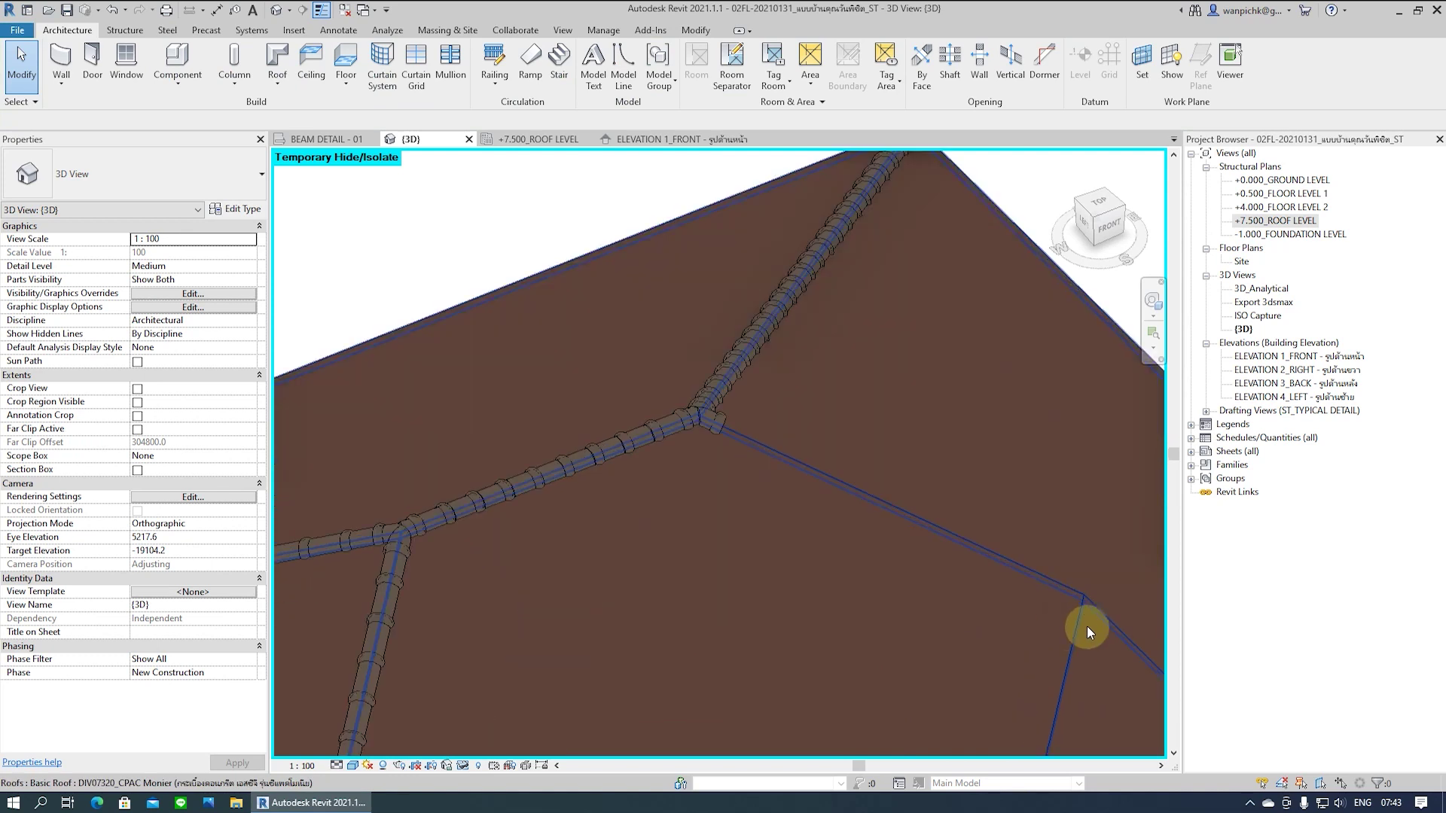
scroll(990, 630, up, 2)
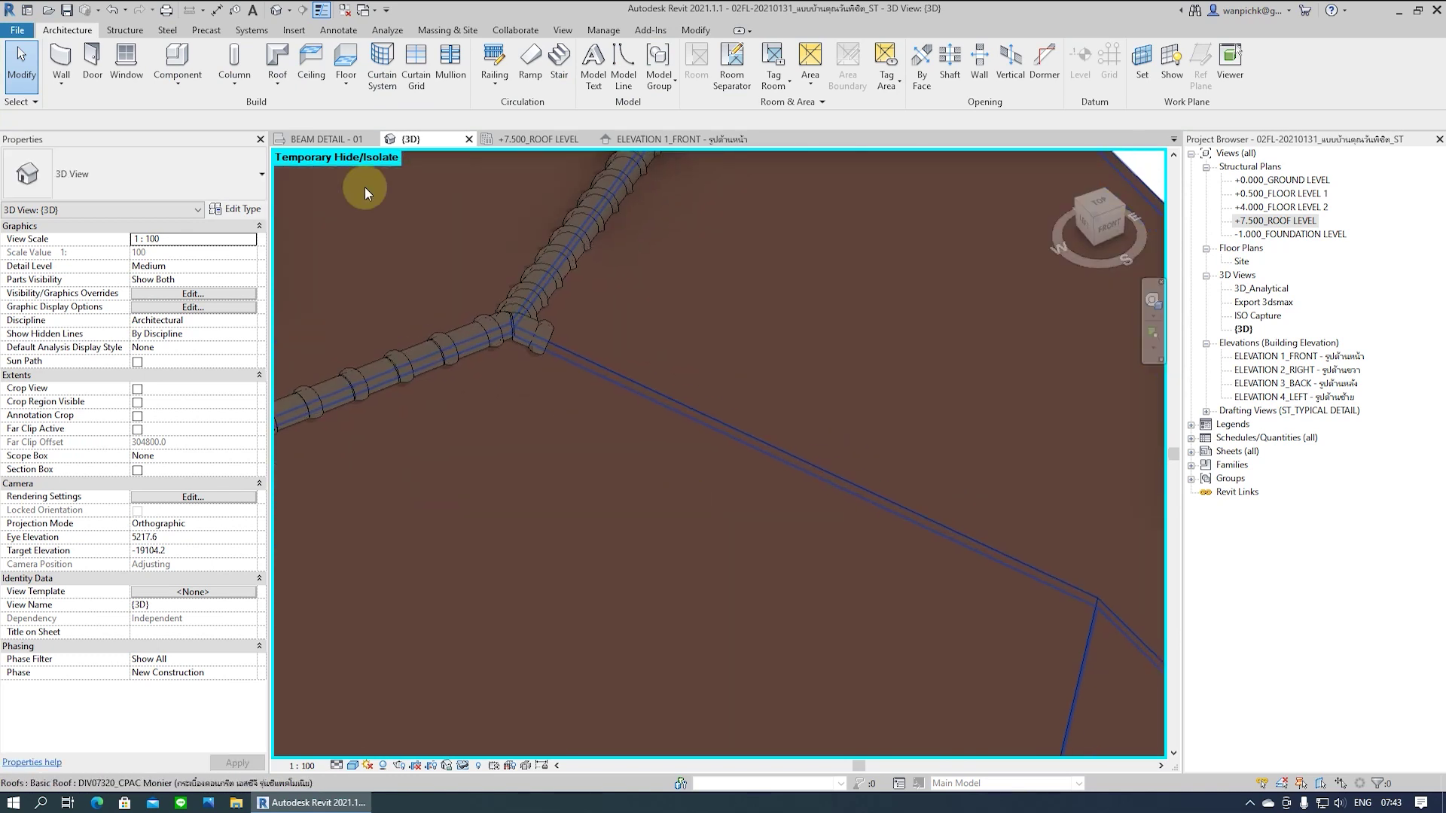
Temporarily hide the 3-way fitting and the two ridge pieces at the junction
click(513, 344)
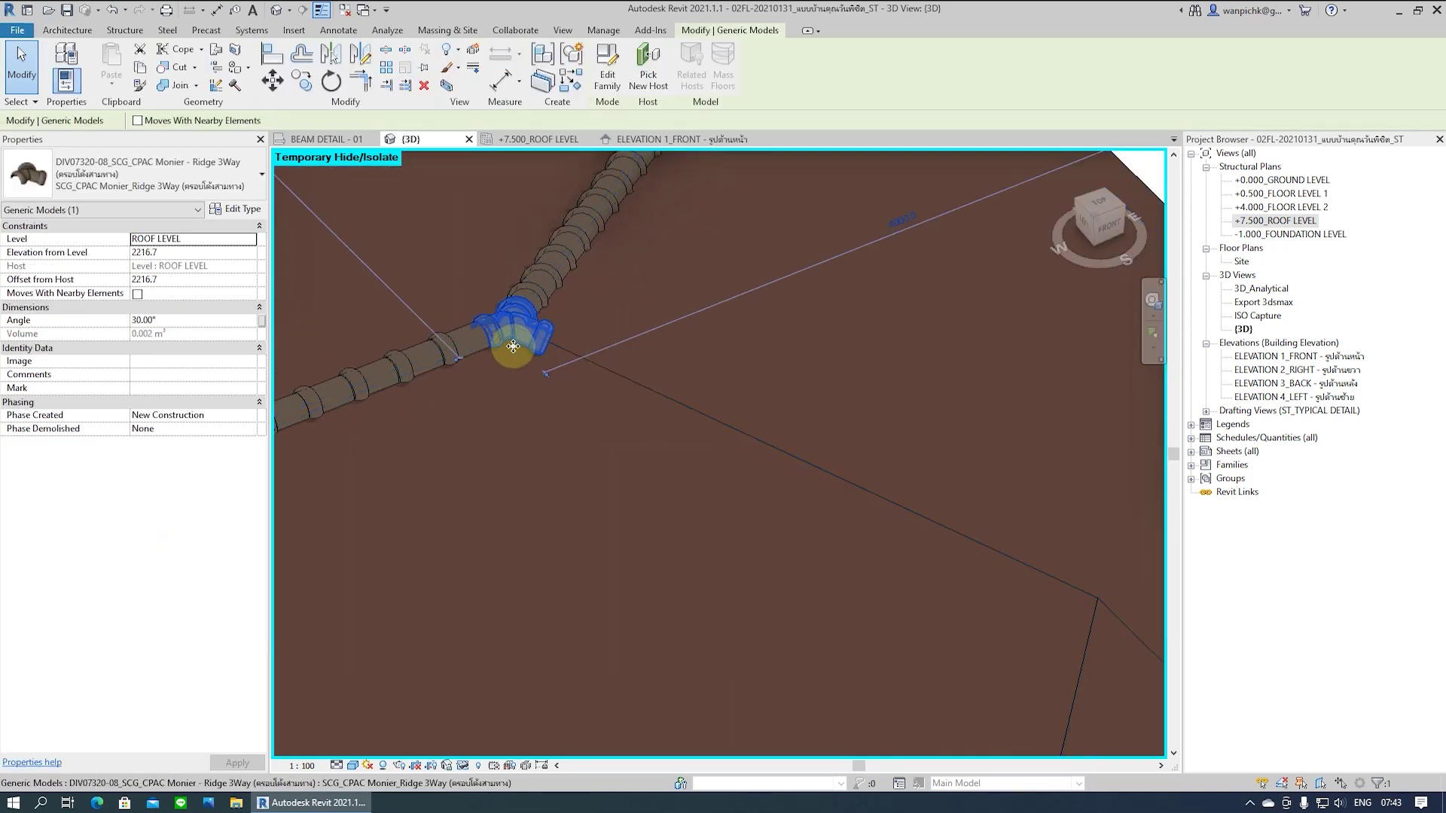
key(h)
key(h)
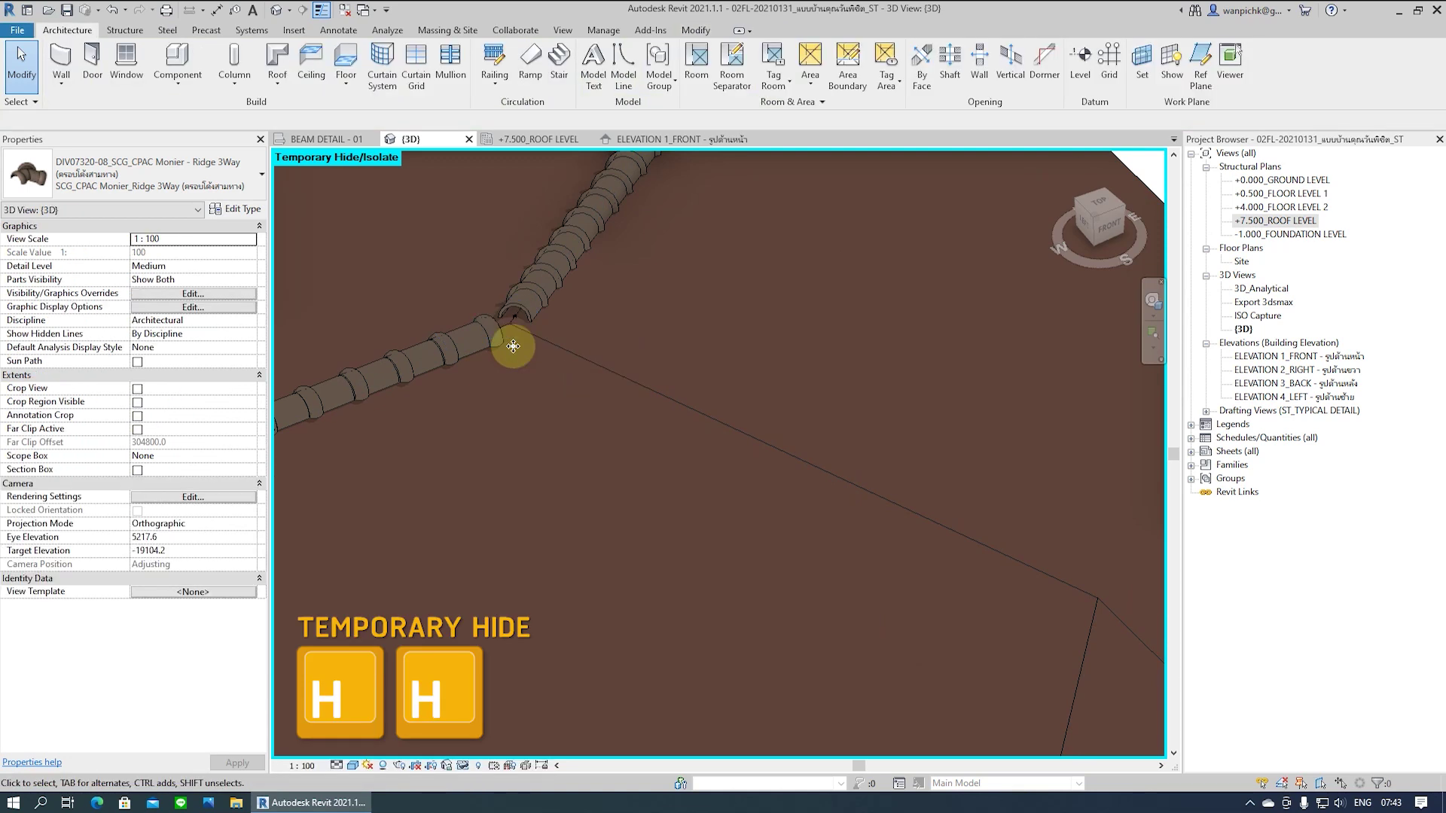
click(532, 287)
ctrl+click(461, 331)
key(h)
key(h)
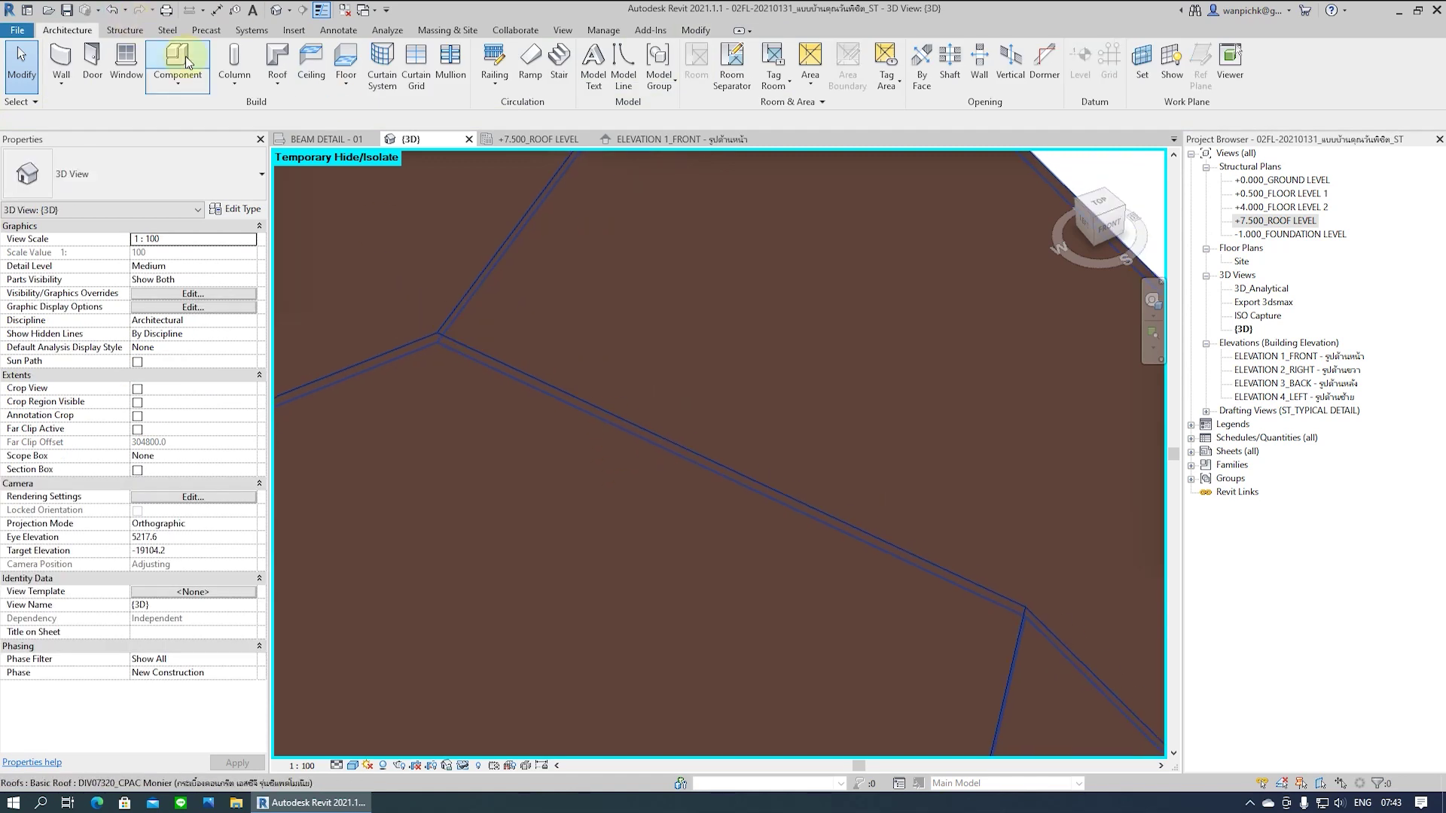
scroll(757, 433, down, 3)
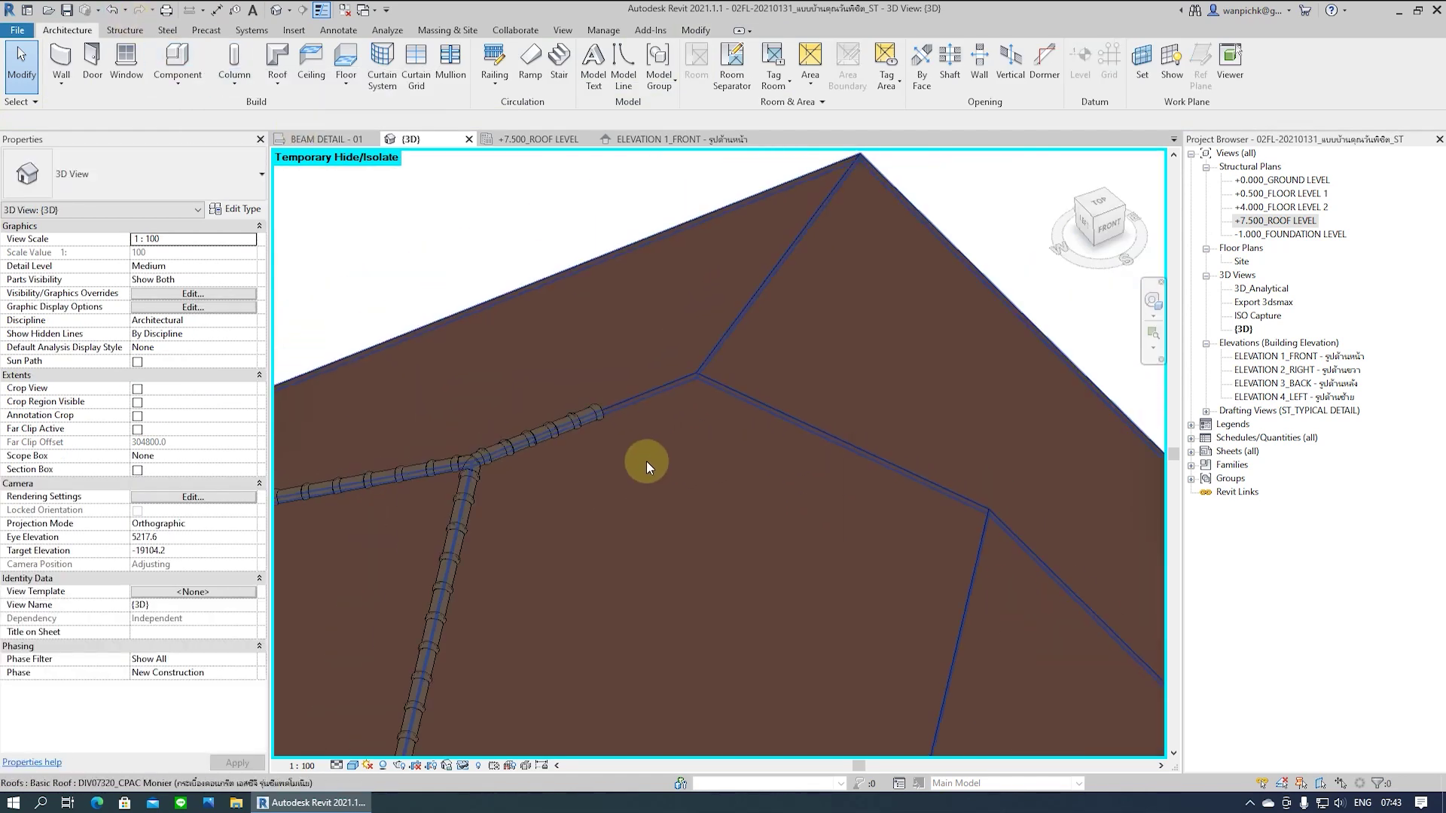
click(476, 519)
mouse_move(584, 413)
middle_down()
mouse_move(456, 521)
mouse_move(381, 634)
middle_up()
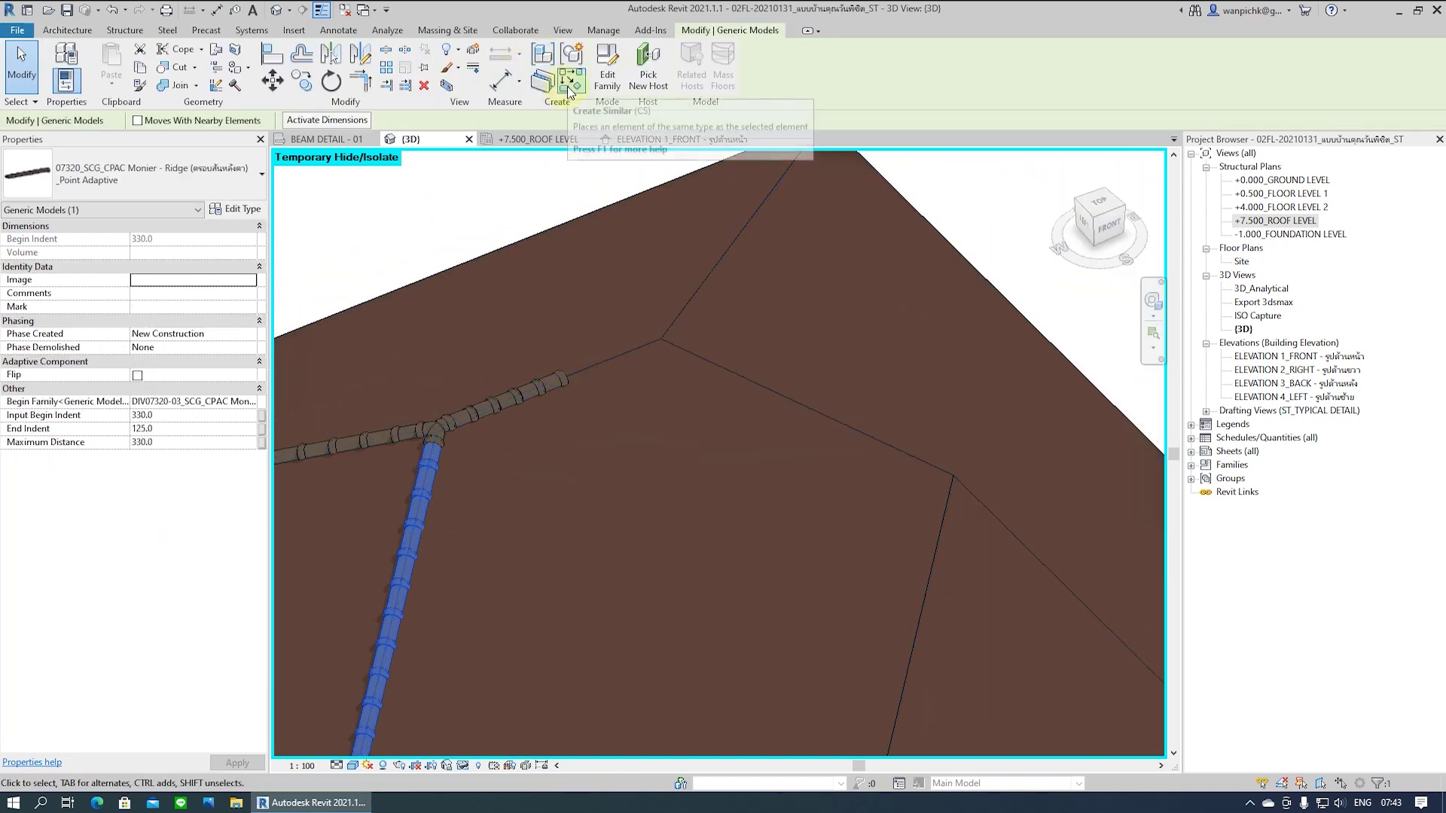
Place another ridge of the same type with Create Similar at the hip end
click(570, 83)
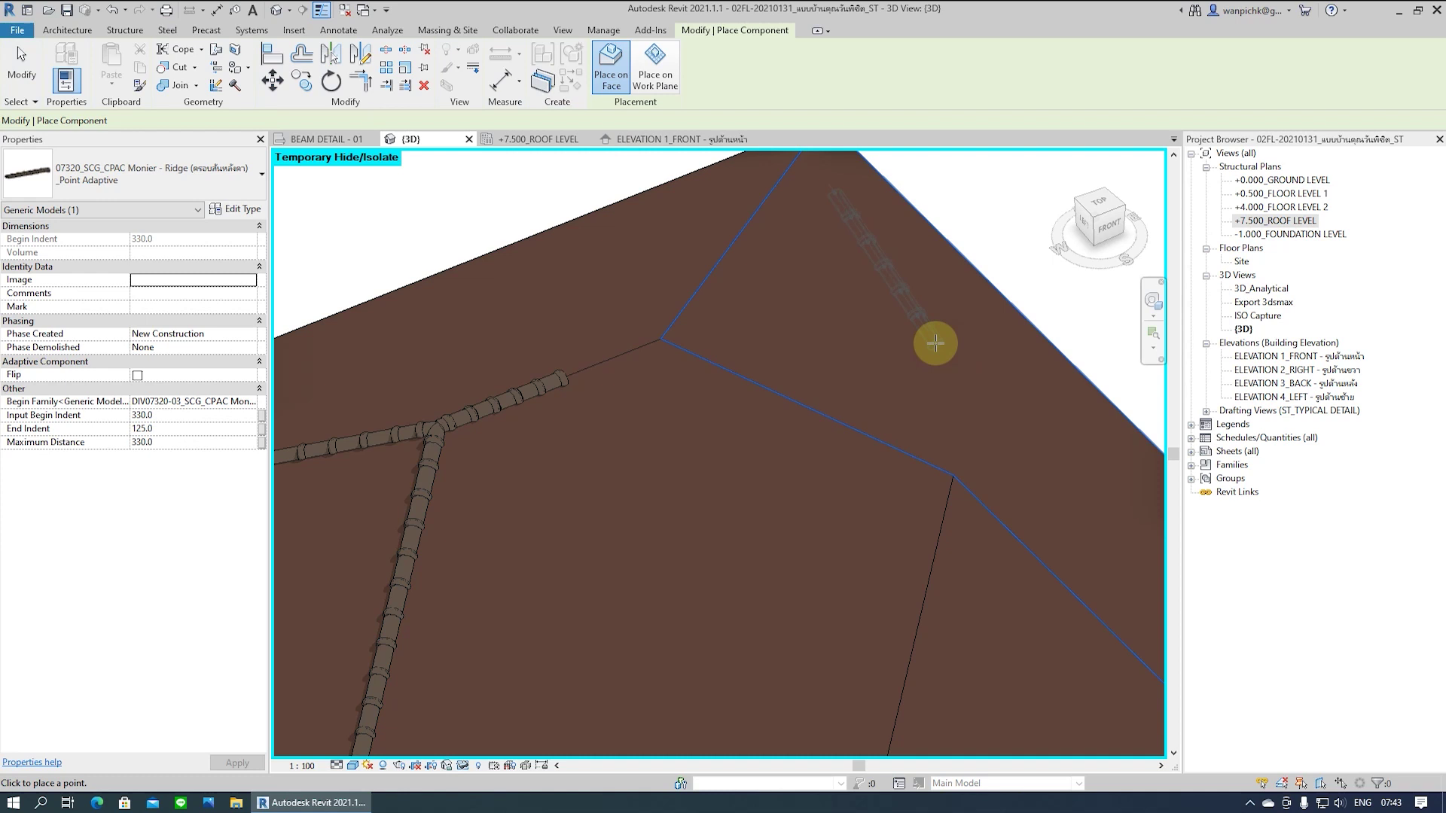
scroll(935, 343, up, 2)
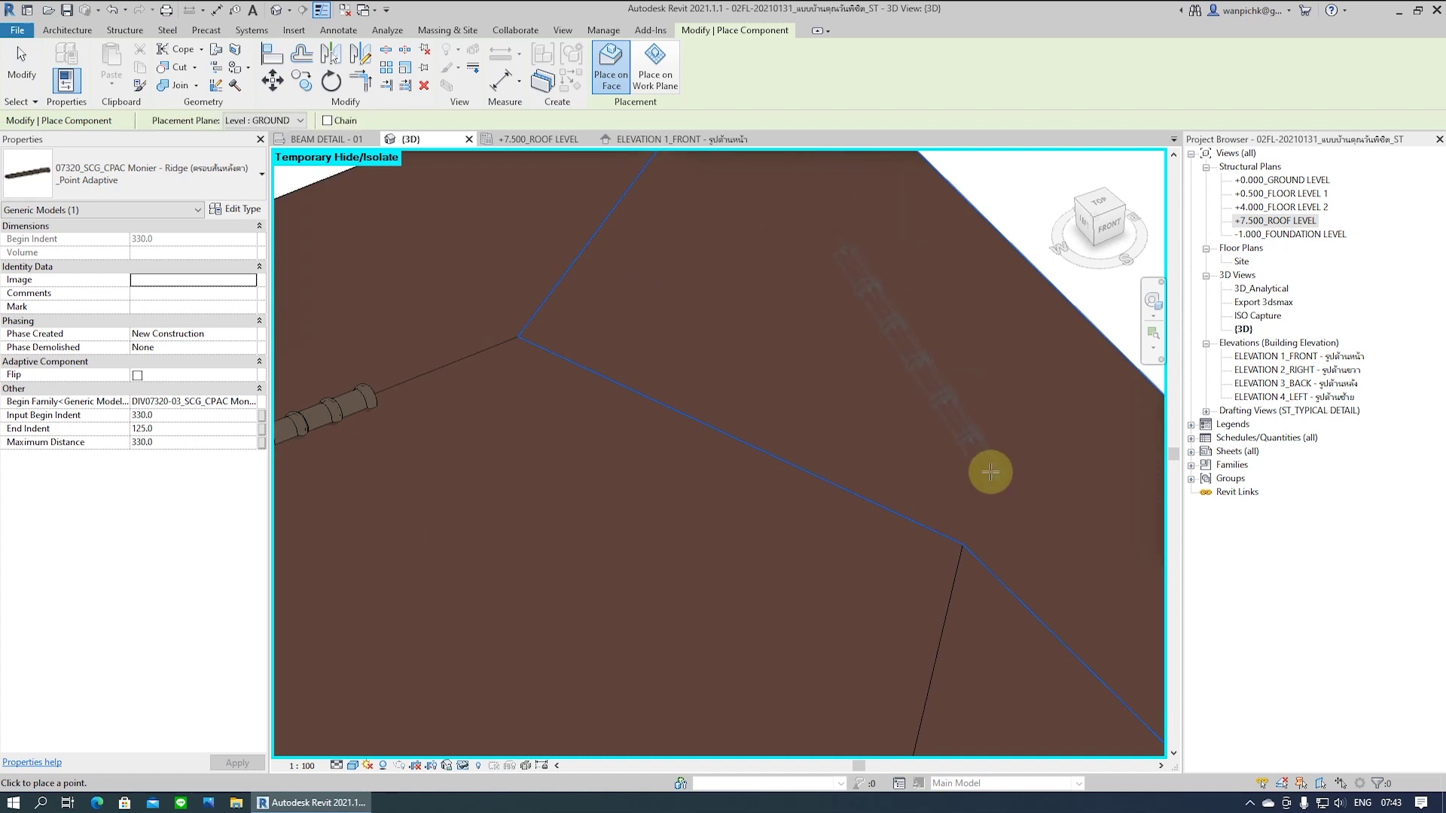
scroll(843, 474, up, 1)
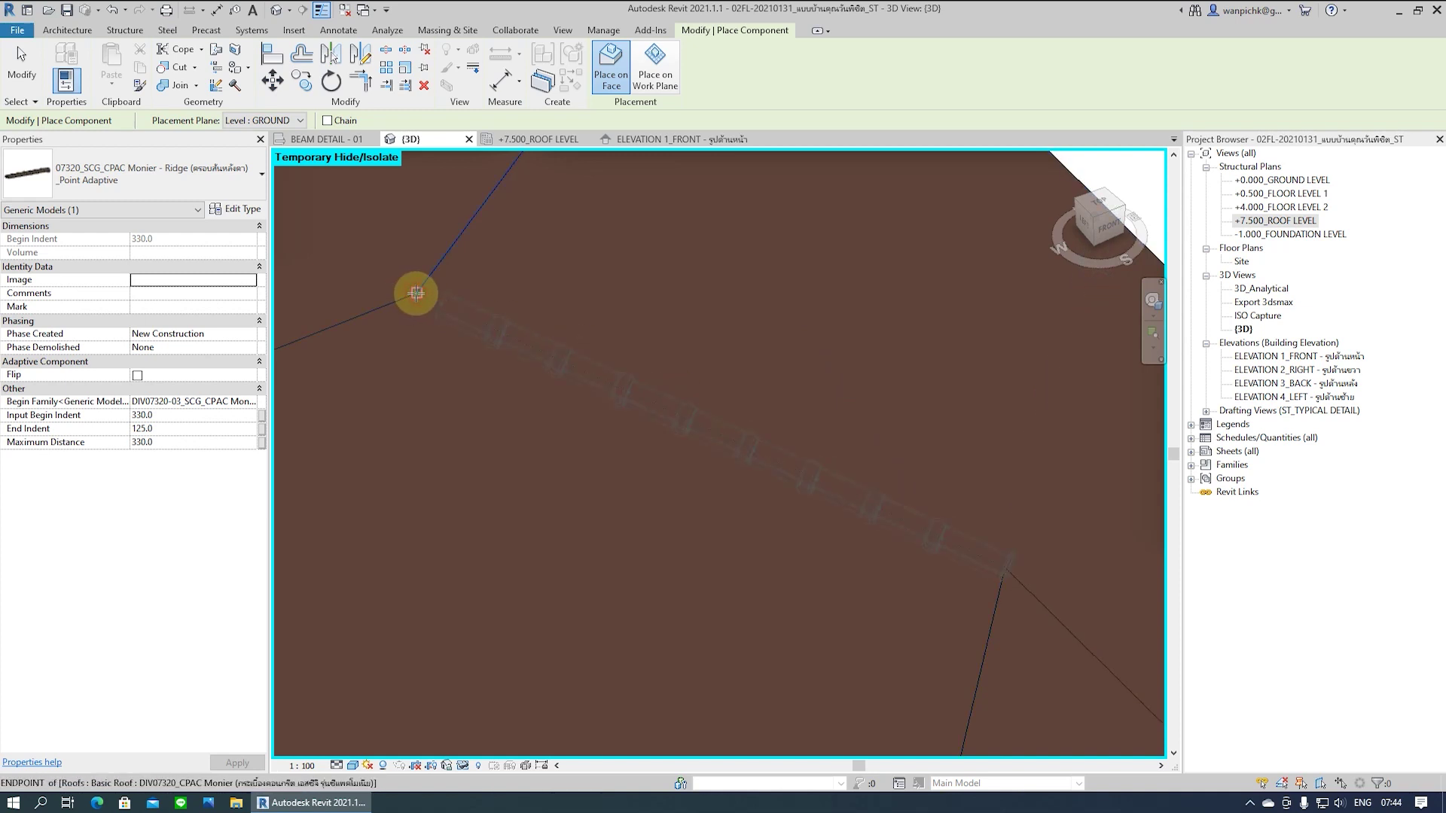
click(416, 292)
key(Escape)
key(Escape)
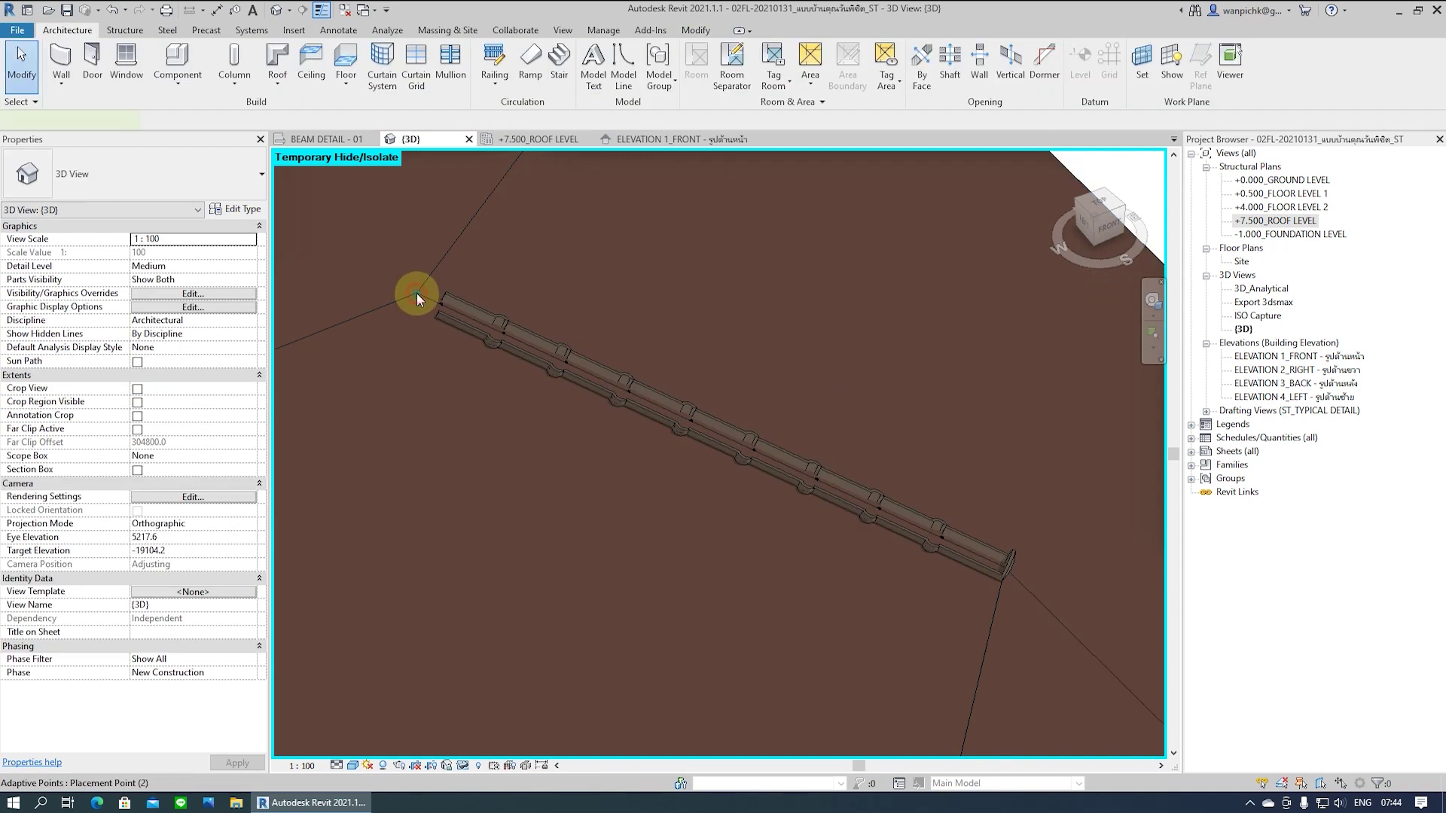
click(417, 292)
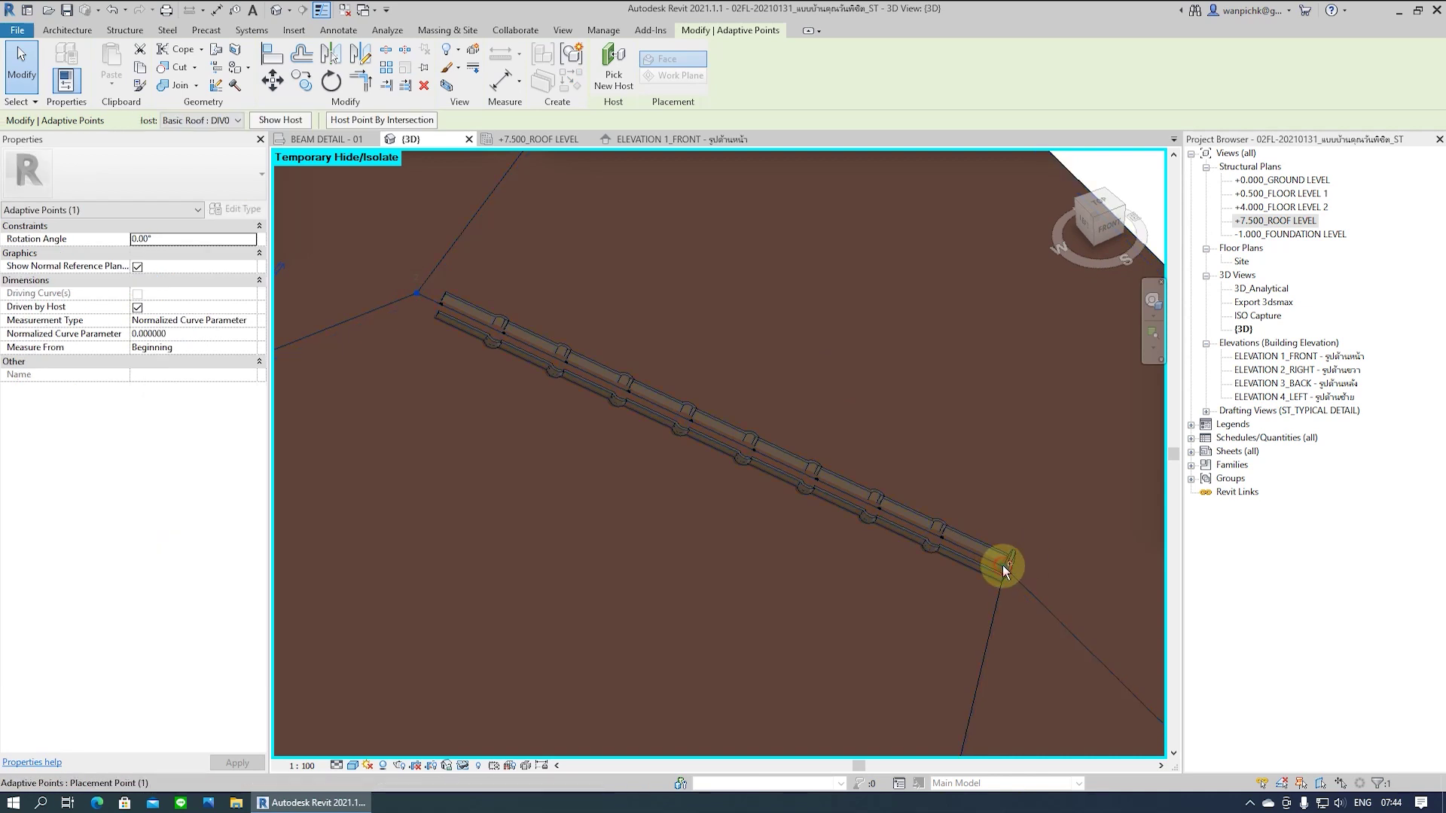
key(Escape)
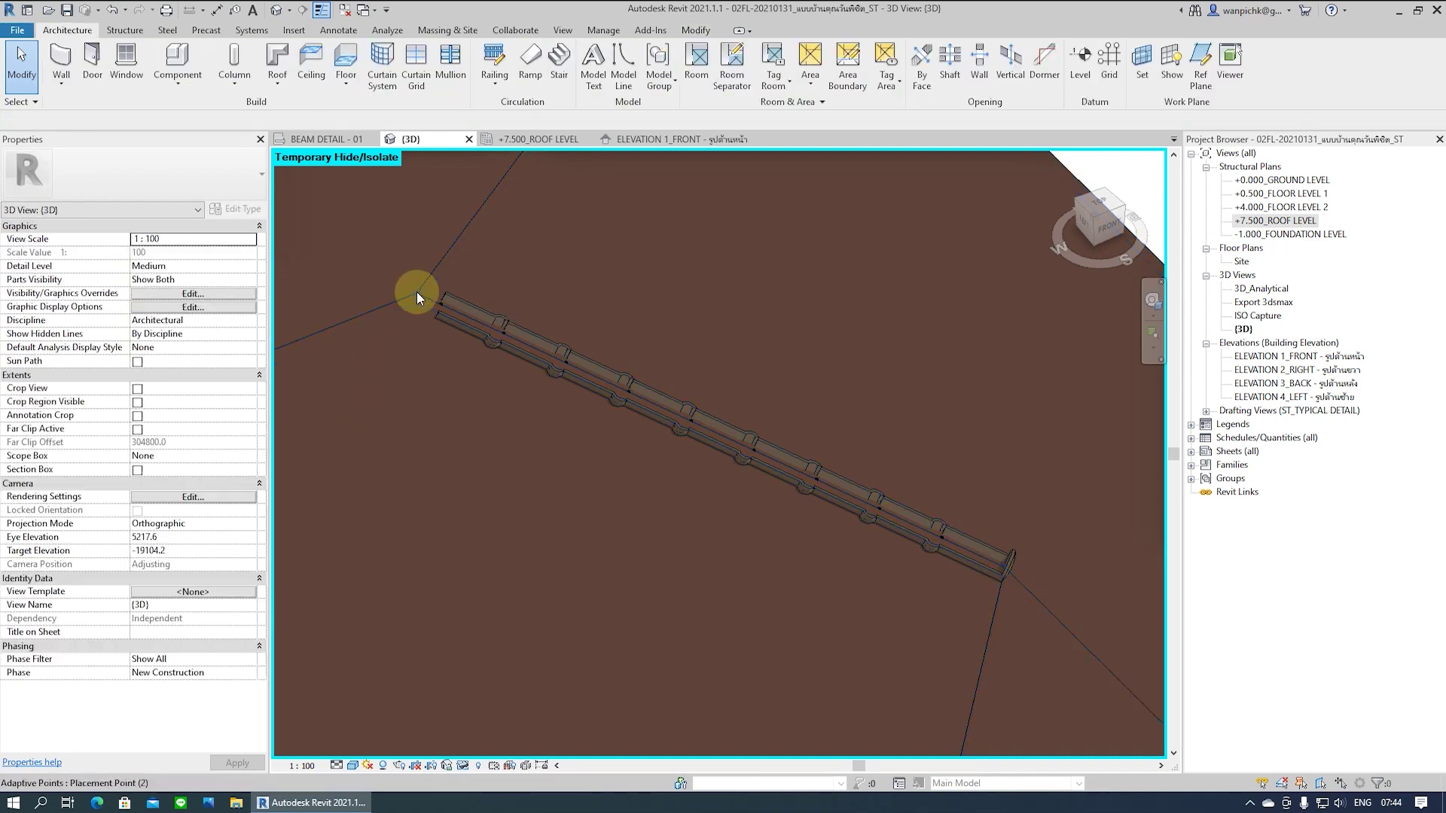
Drag the ridge's adaptive end point onto the hip end and select both end points for hosting
click(417, 293)
shift+middle_drag(417, 292, 977, 319)
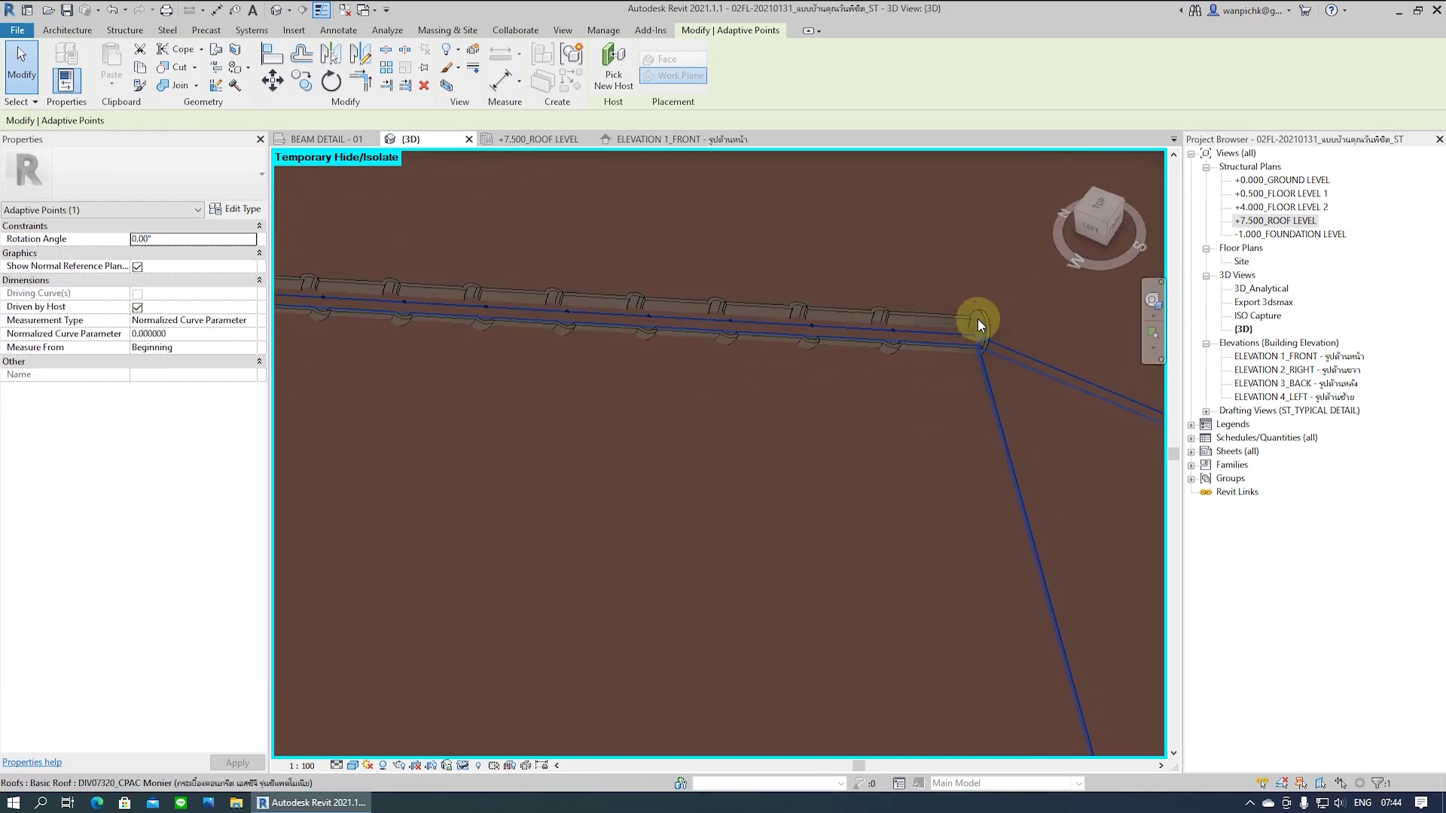
drag(978, 319, 982, 337)
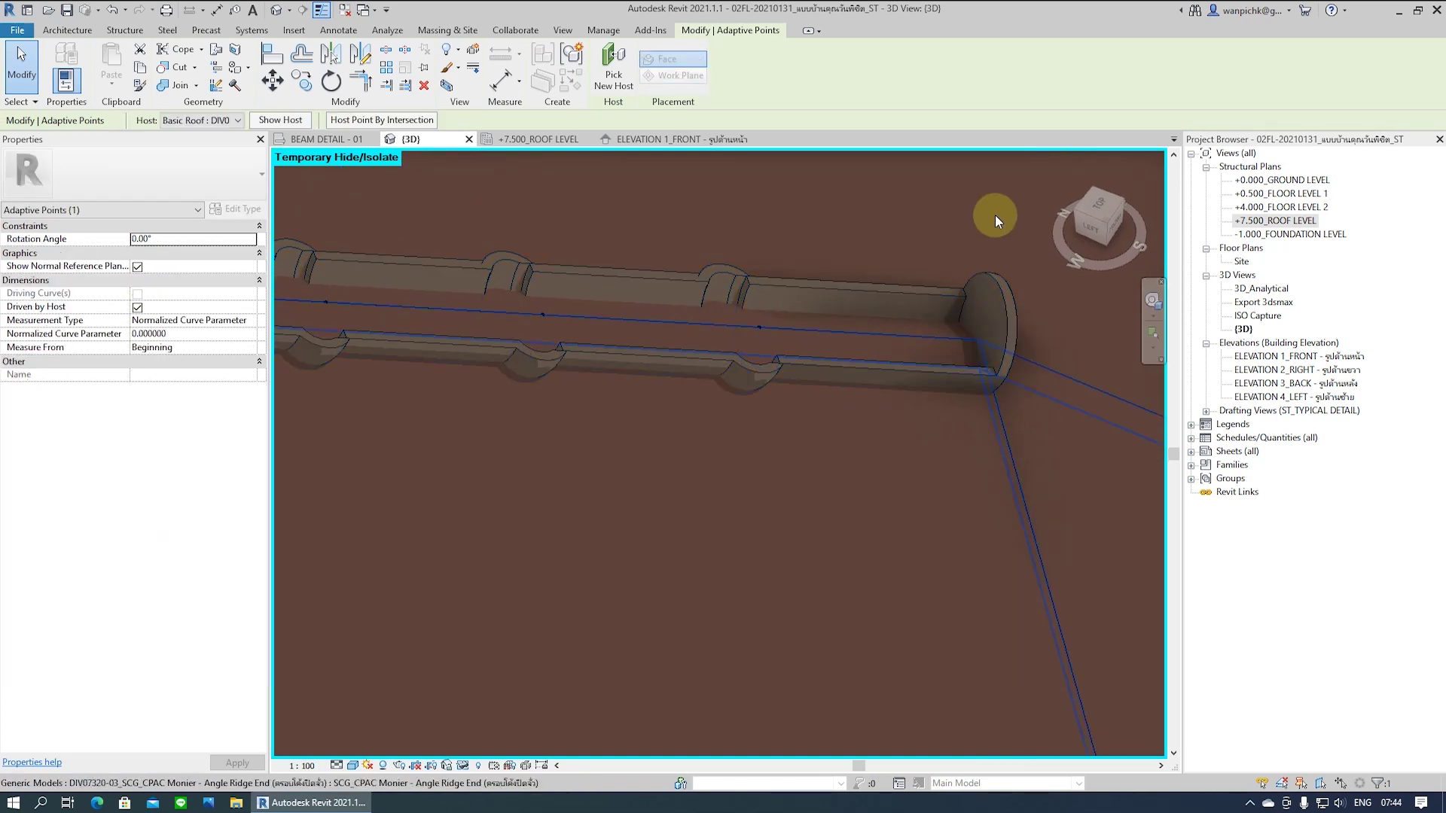
key(Escape)
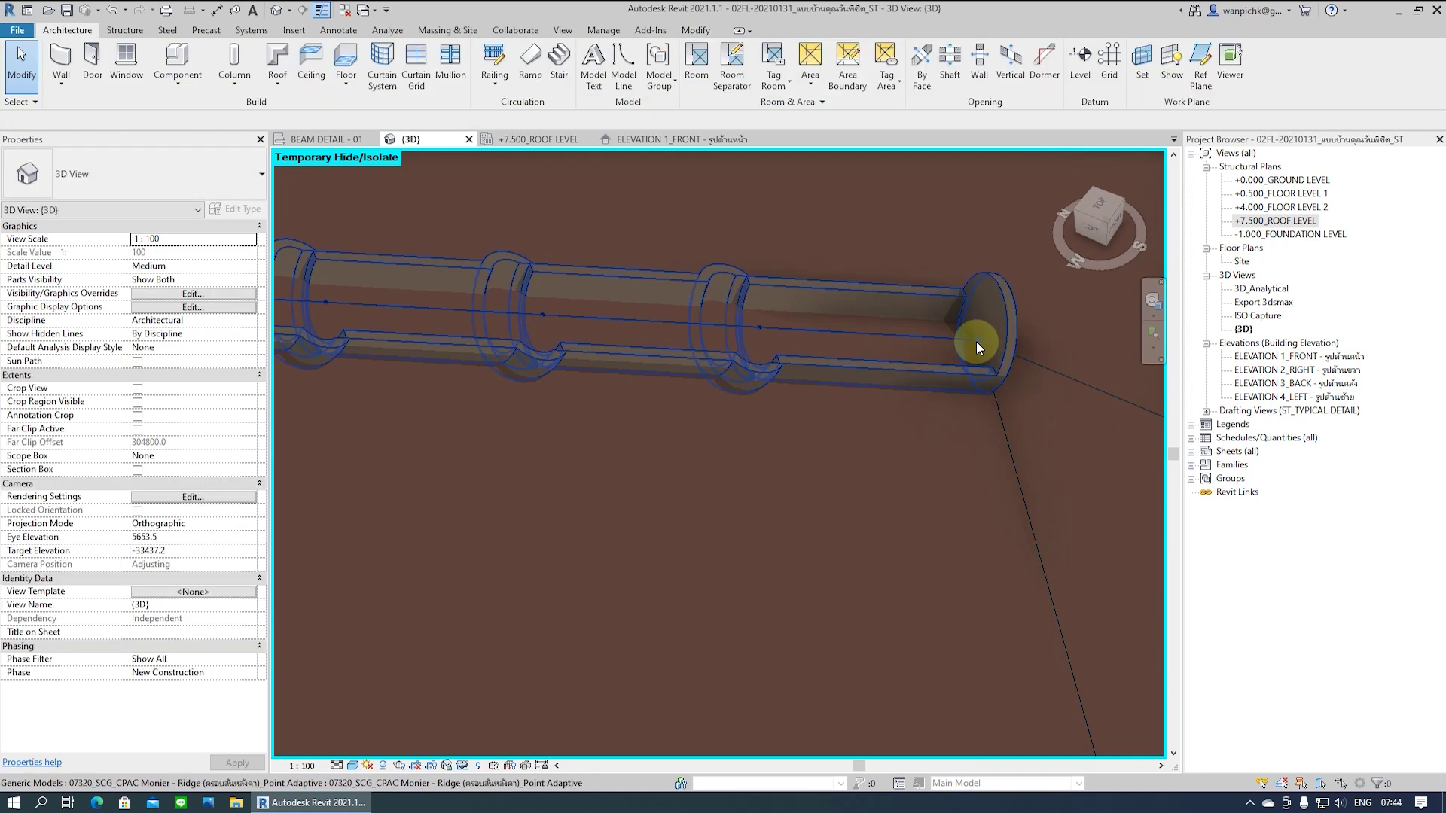
click(613, 339)
middle_drag(613, 338, 1064, 410)
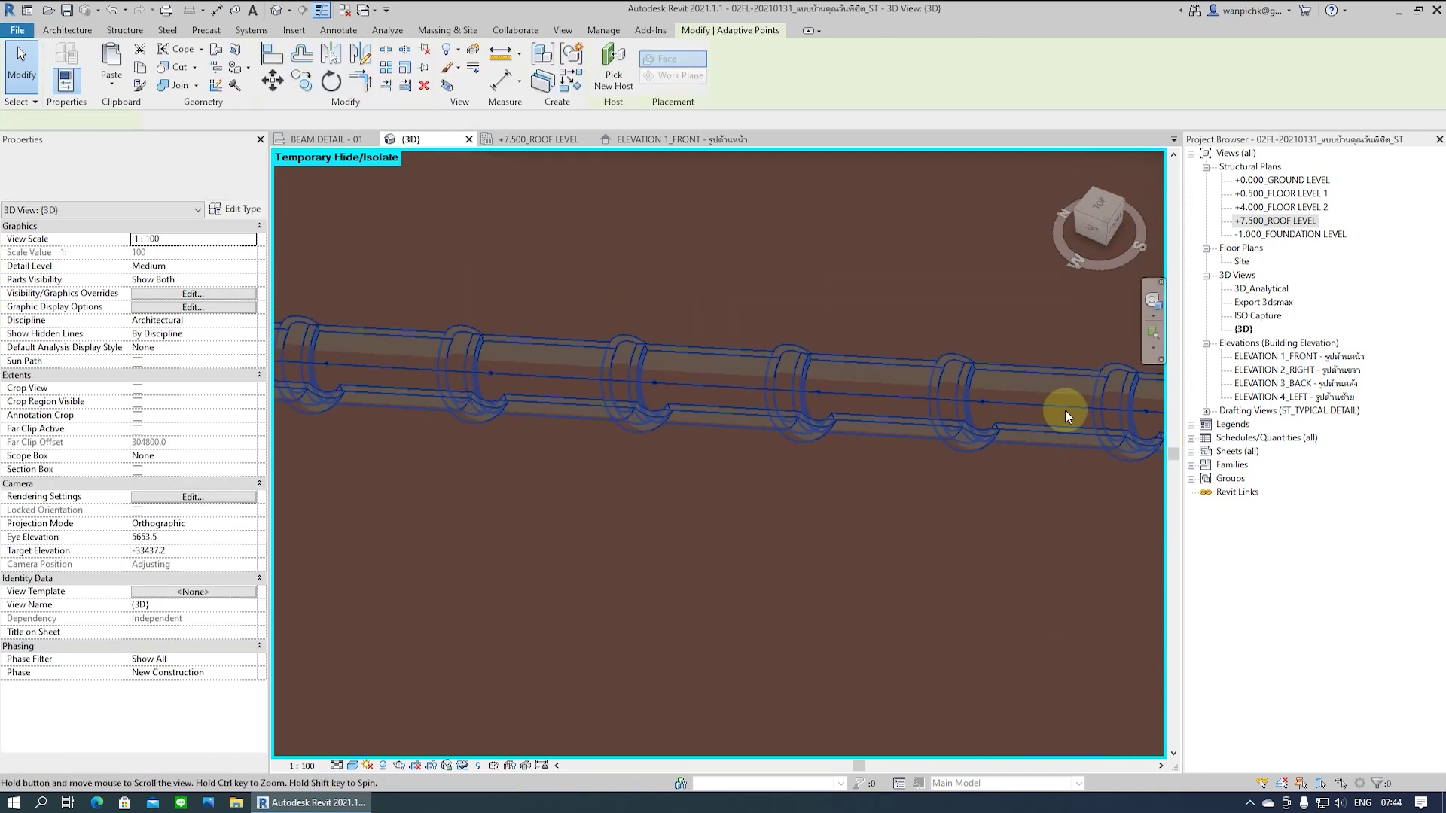
scroll(959, 318, down, 3)
click(775, 350)
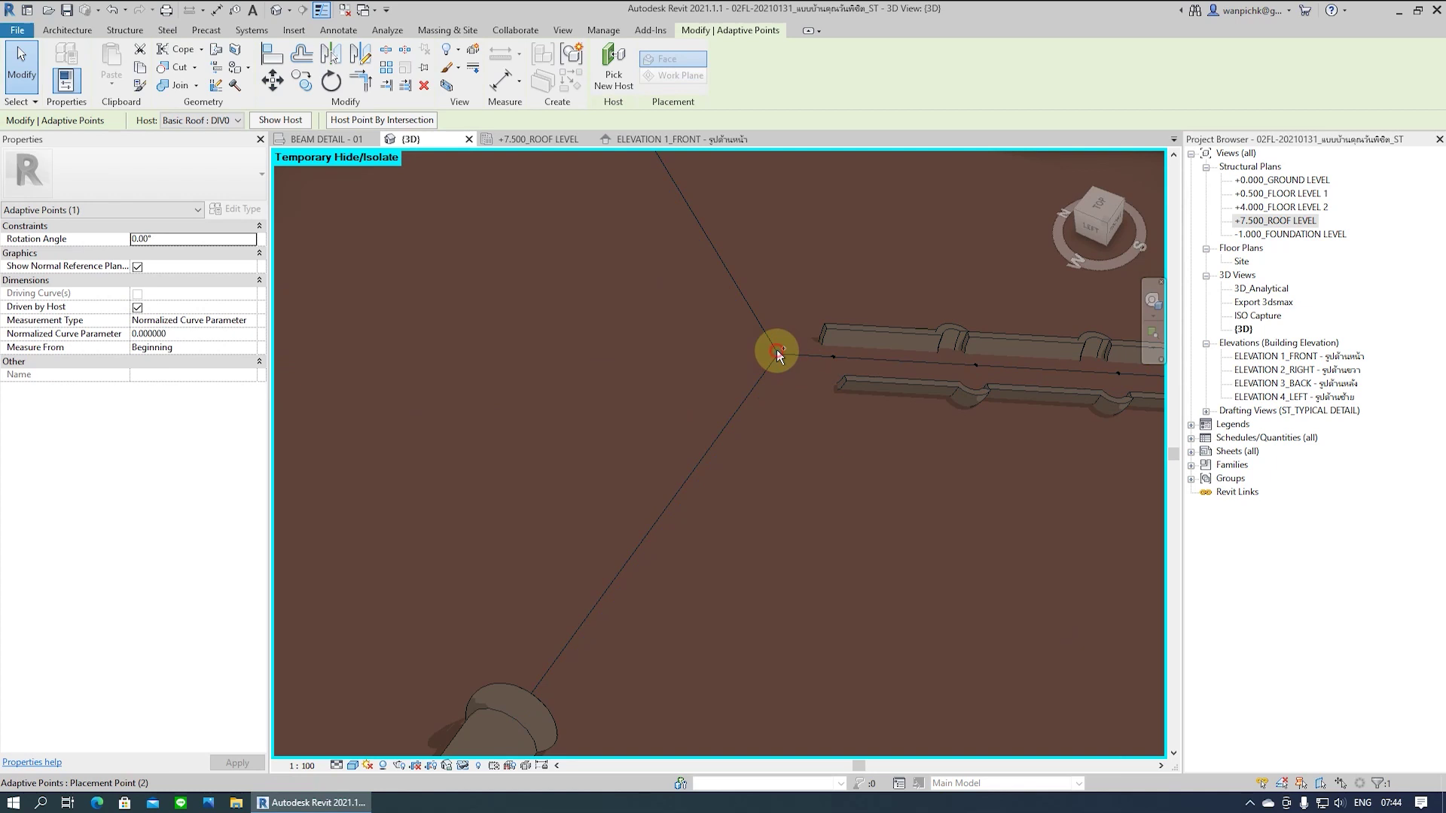
ctrl+click(776, 352)
scroll(527, 402, down, 2)
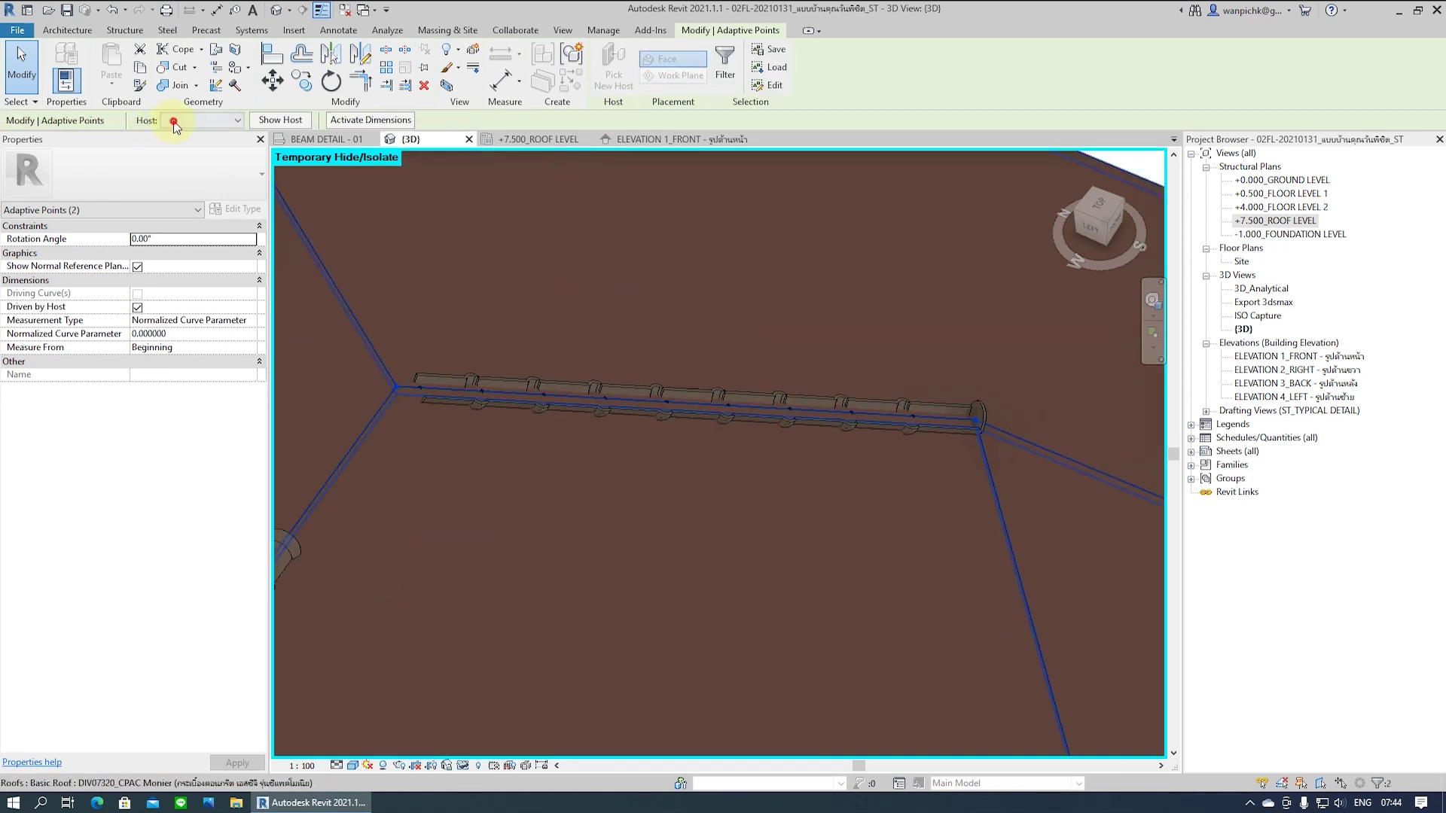
click(174, 122)
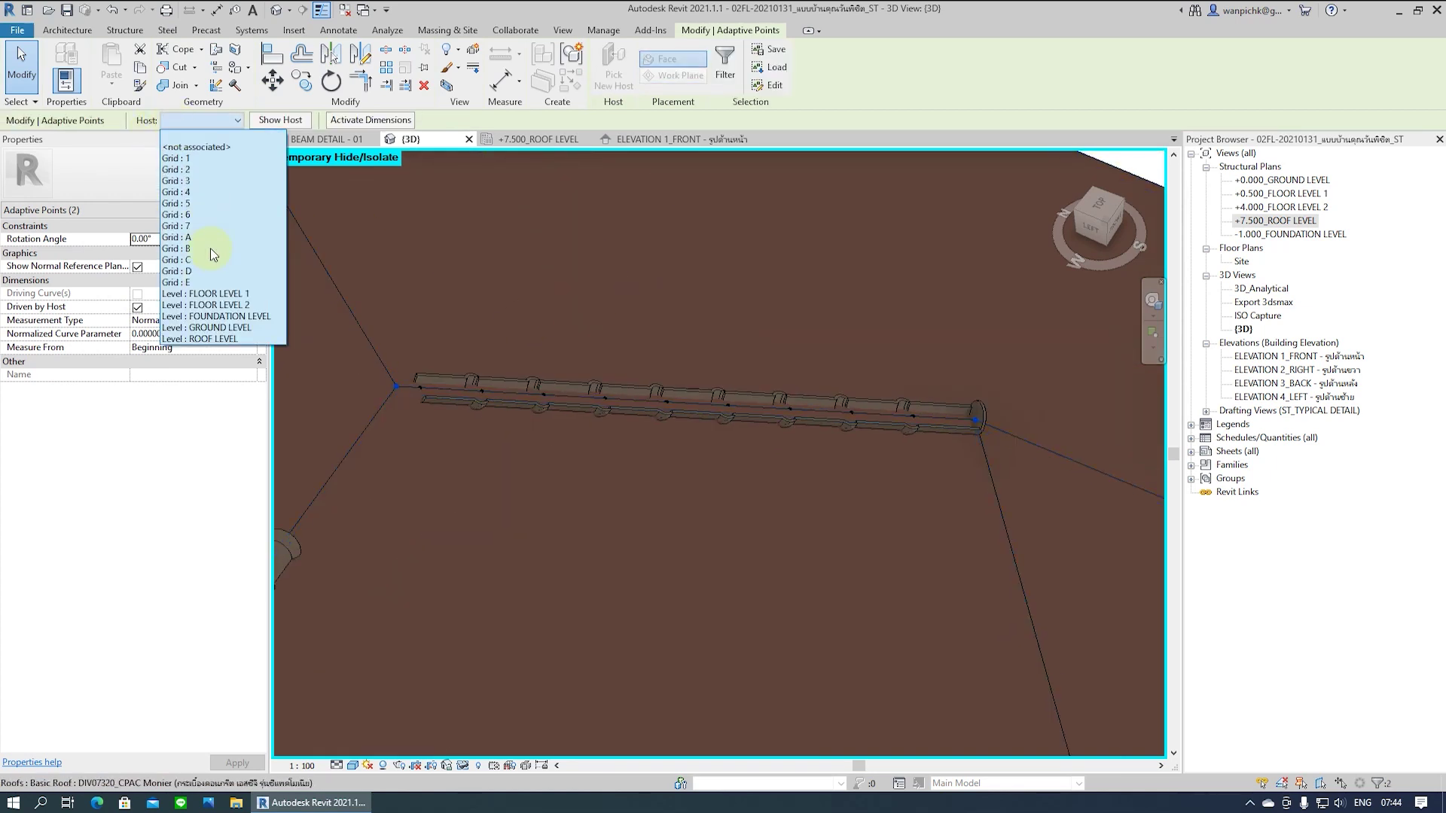
Host the ridge's end points on ROOF LEVEL and set its Begin Family to Angle Ridge End
click(218, 339)
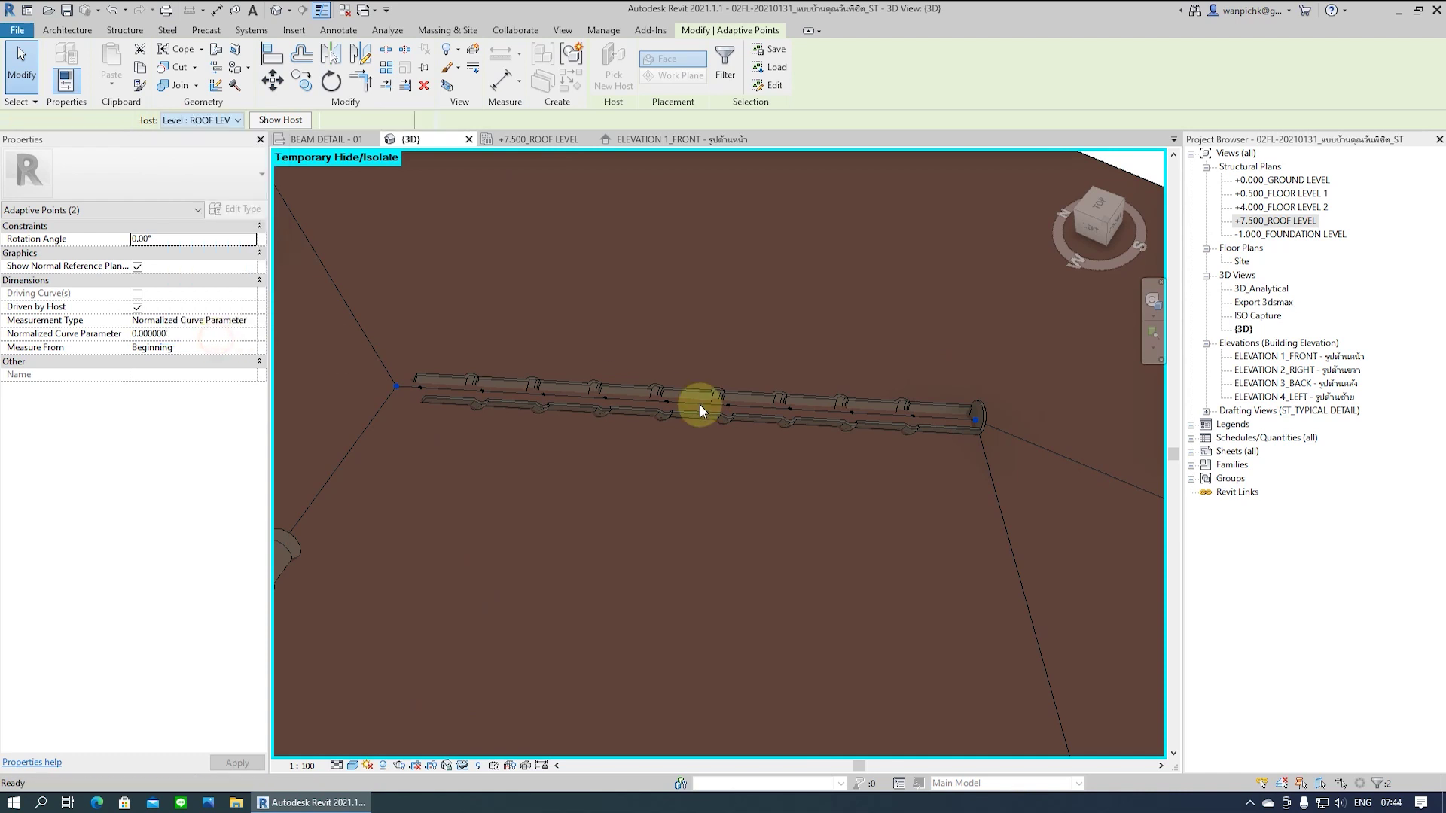
mouse_move(656, 430)
shift+middle_down()
mouse_move(556, 426)
mouse_move(722, 388)
shift+middle_up()
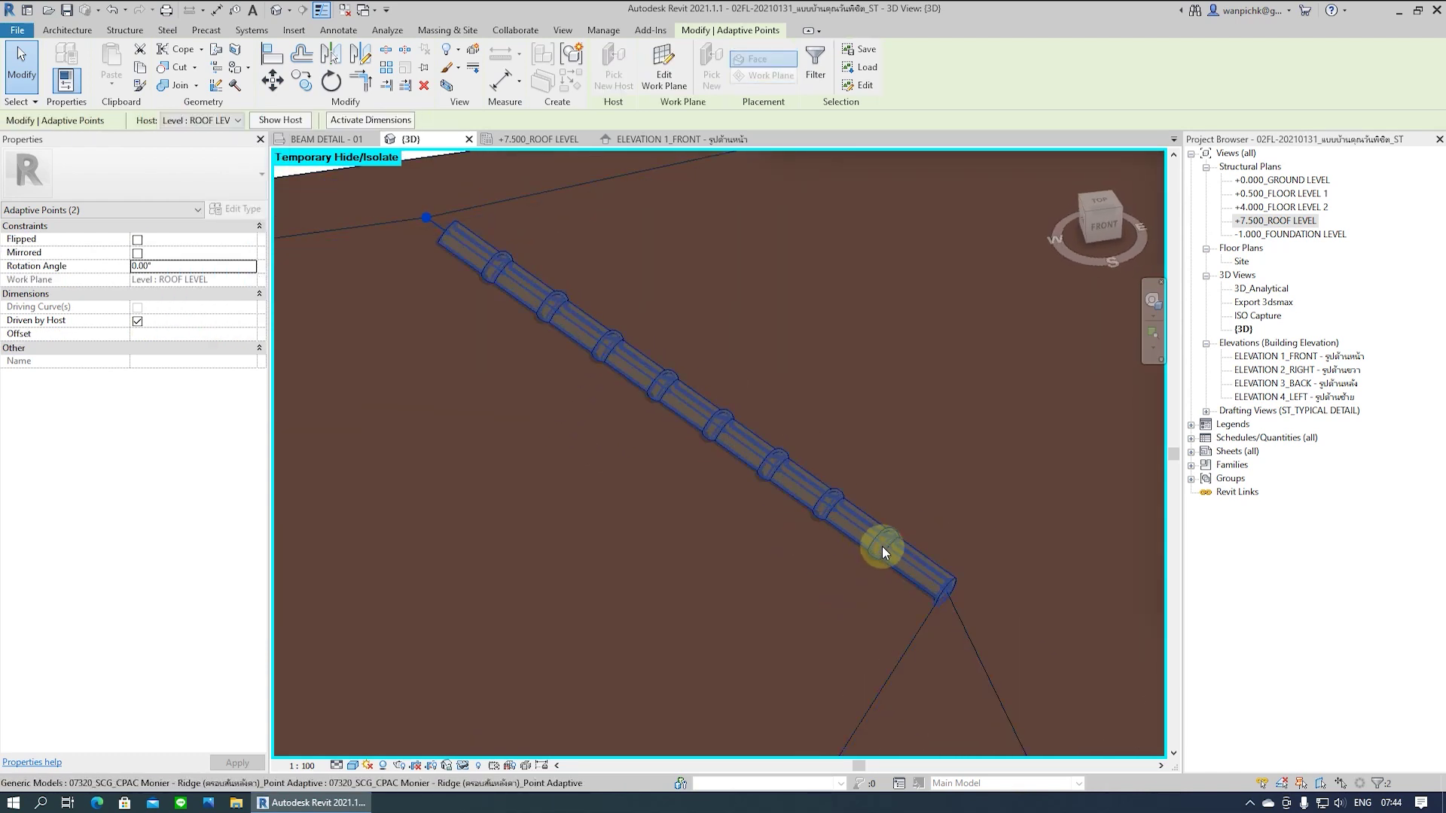
click(901, 555)
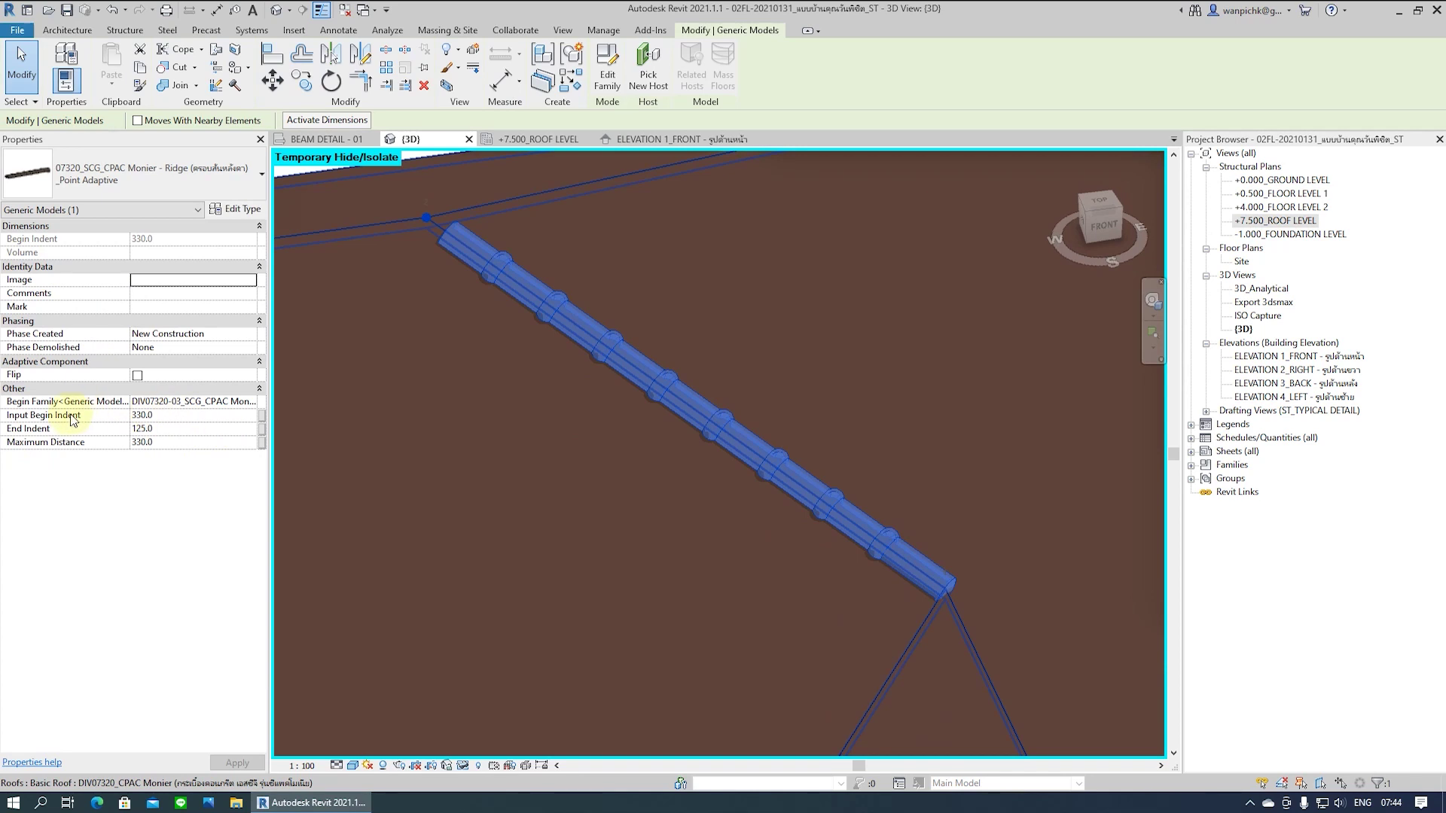
click(251, 401)
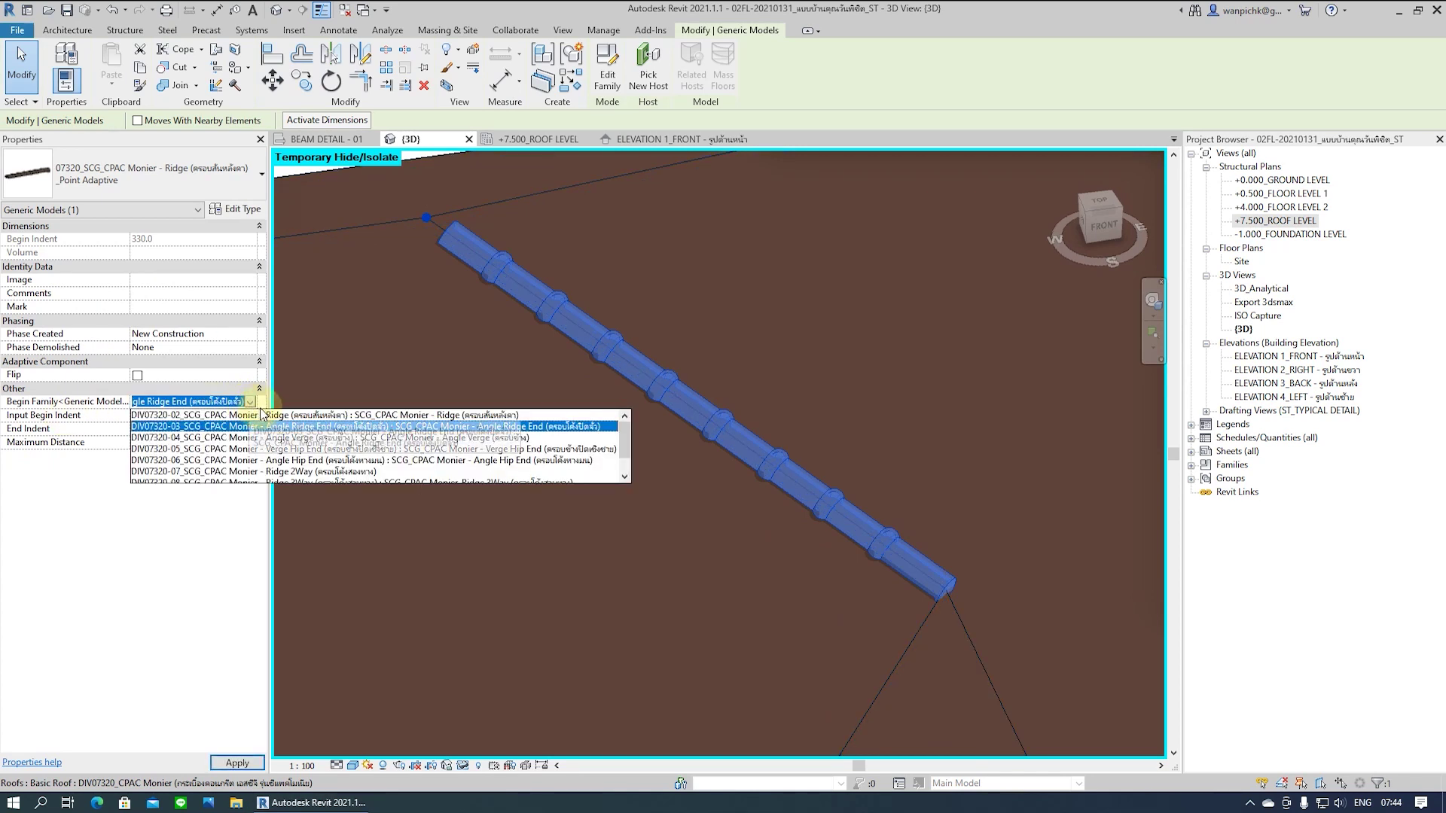
click(482, 423)
Reveal hidden elements, orbit the roof, then temporarily hide the tiled roof mass
key(h)
key(r)
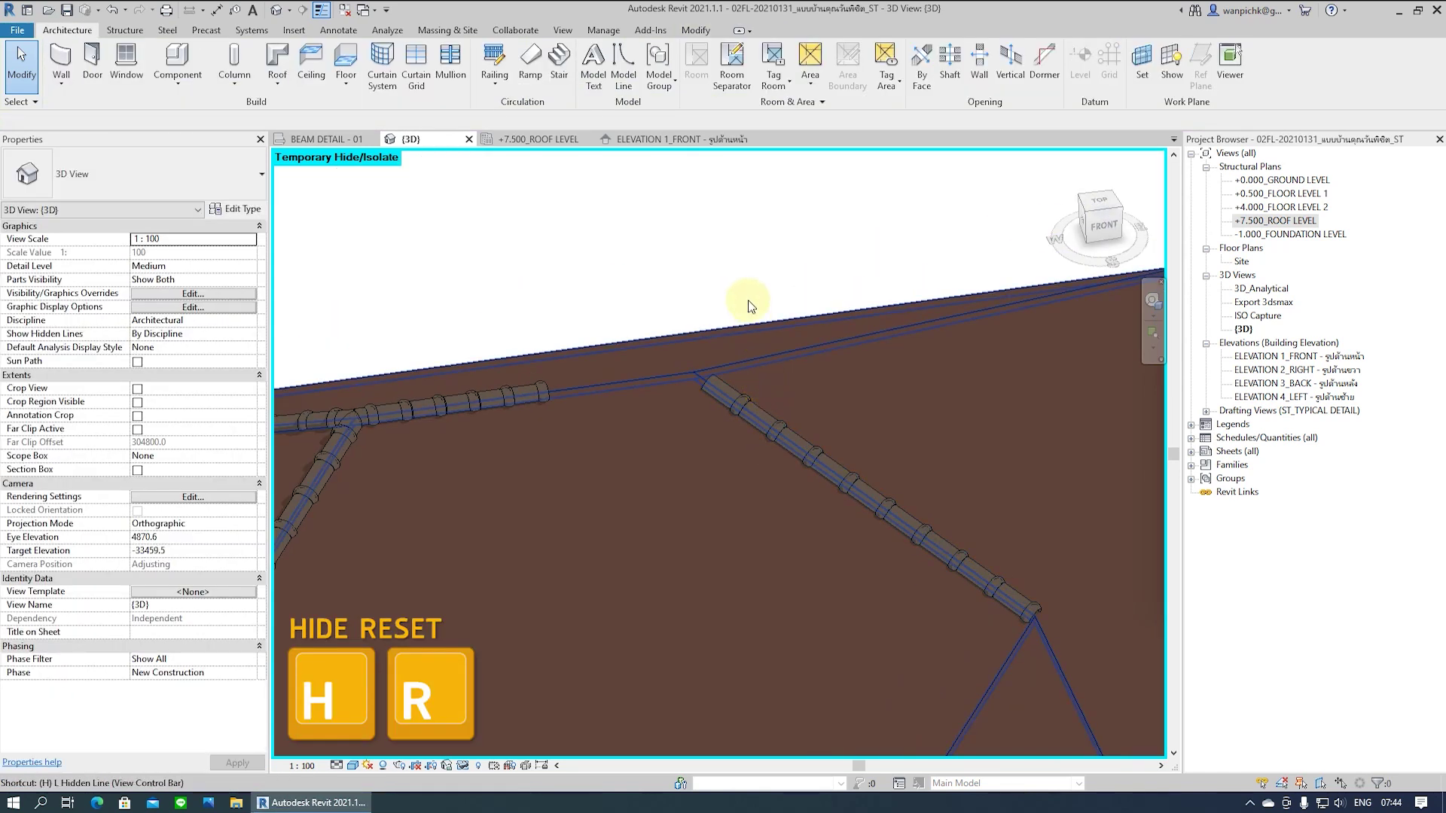
mouse_move(671, 446)
shift+middle_down()
mouse_move(914, 477)
mouse_move(816, 485)
shift+middle_up()
shift+middle_drag(659, 479, 486, 461)
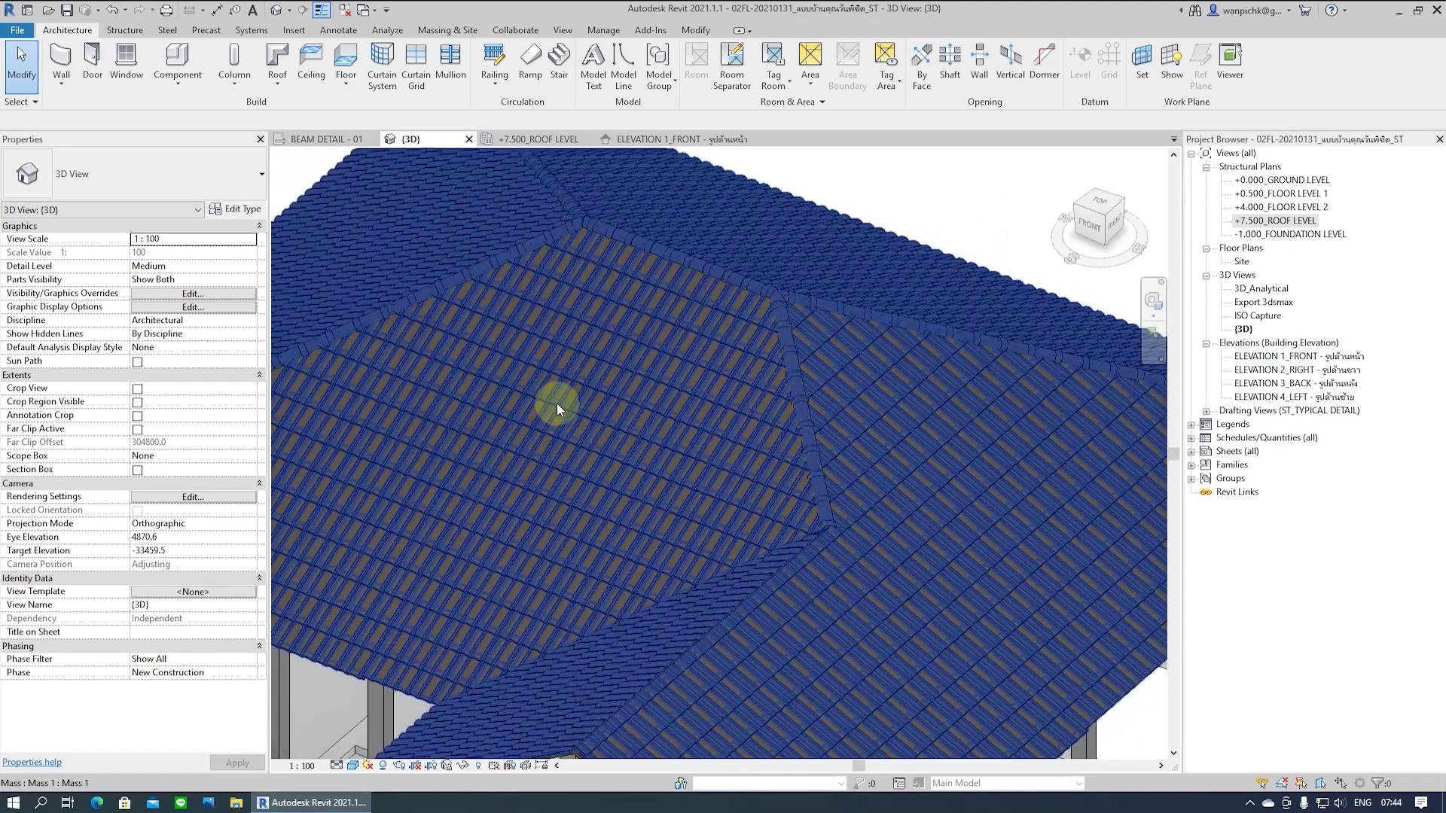
click(607, 441)
key(h)
key(h)
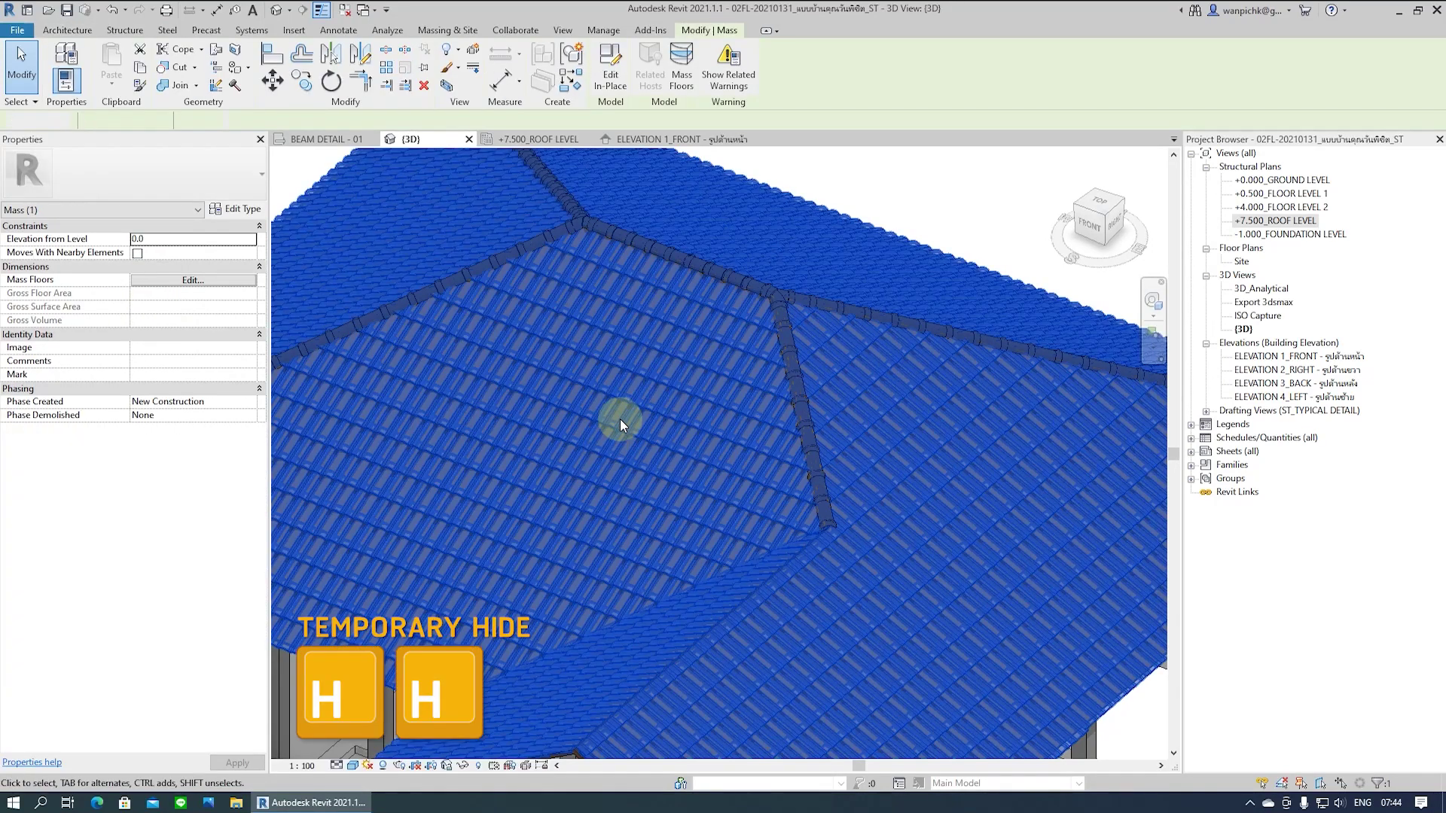
key(h)
key(h)
mouse_move(716, 487)
shift+middle_down()
mouse_move(752, 506)
mouse_move(635, 488)
mouse_move(680, 491)
shift+middle_up()
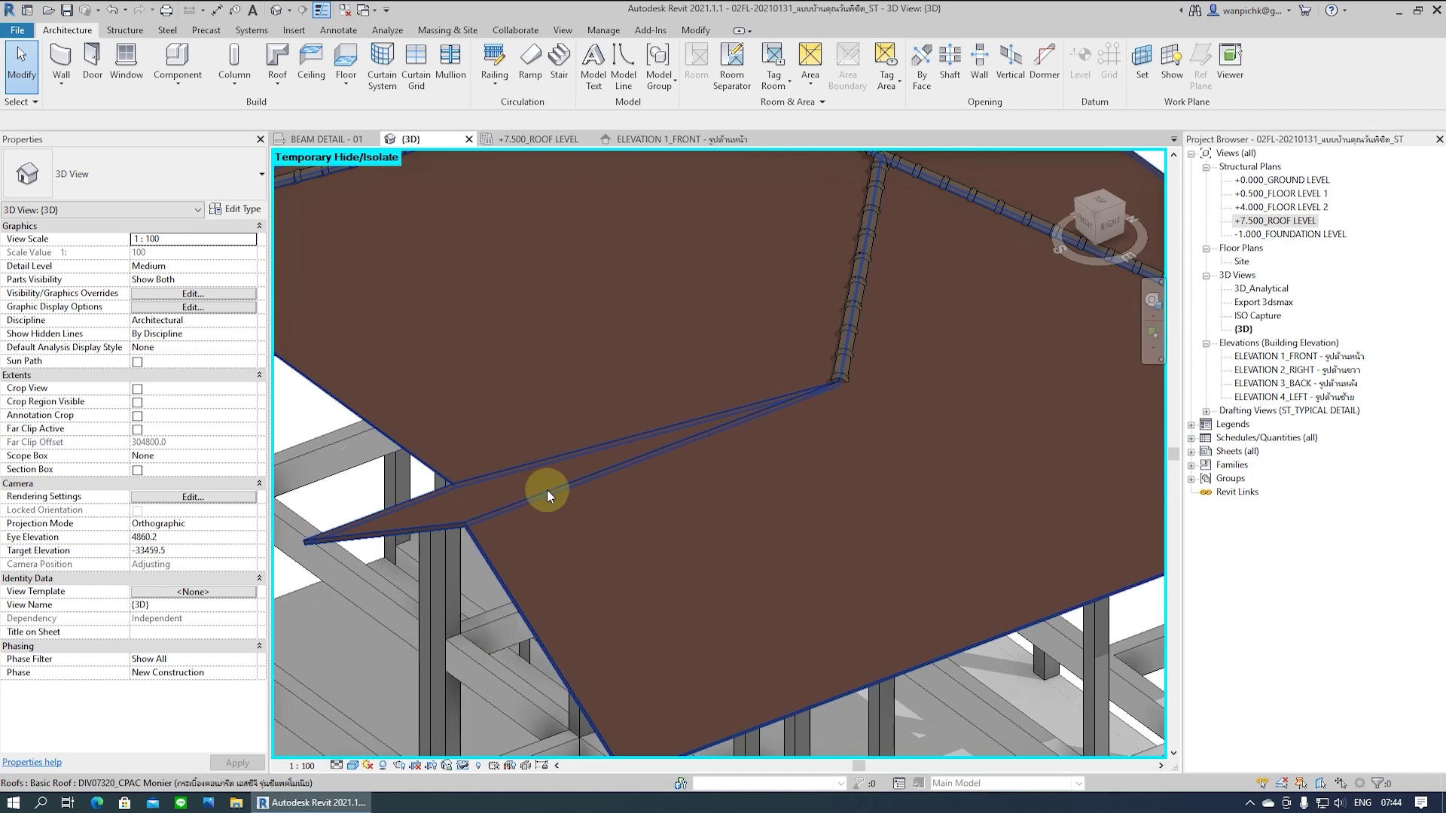
scroll(547, 489, up, 2)
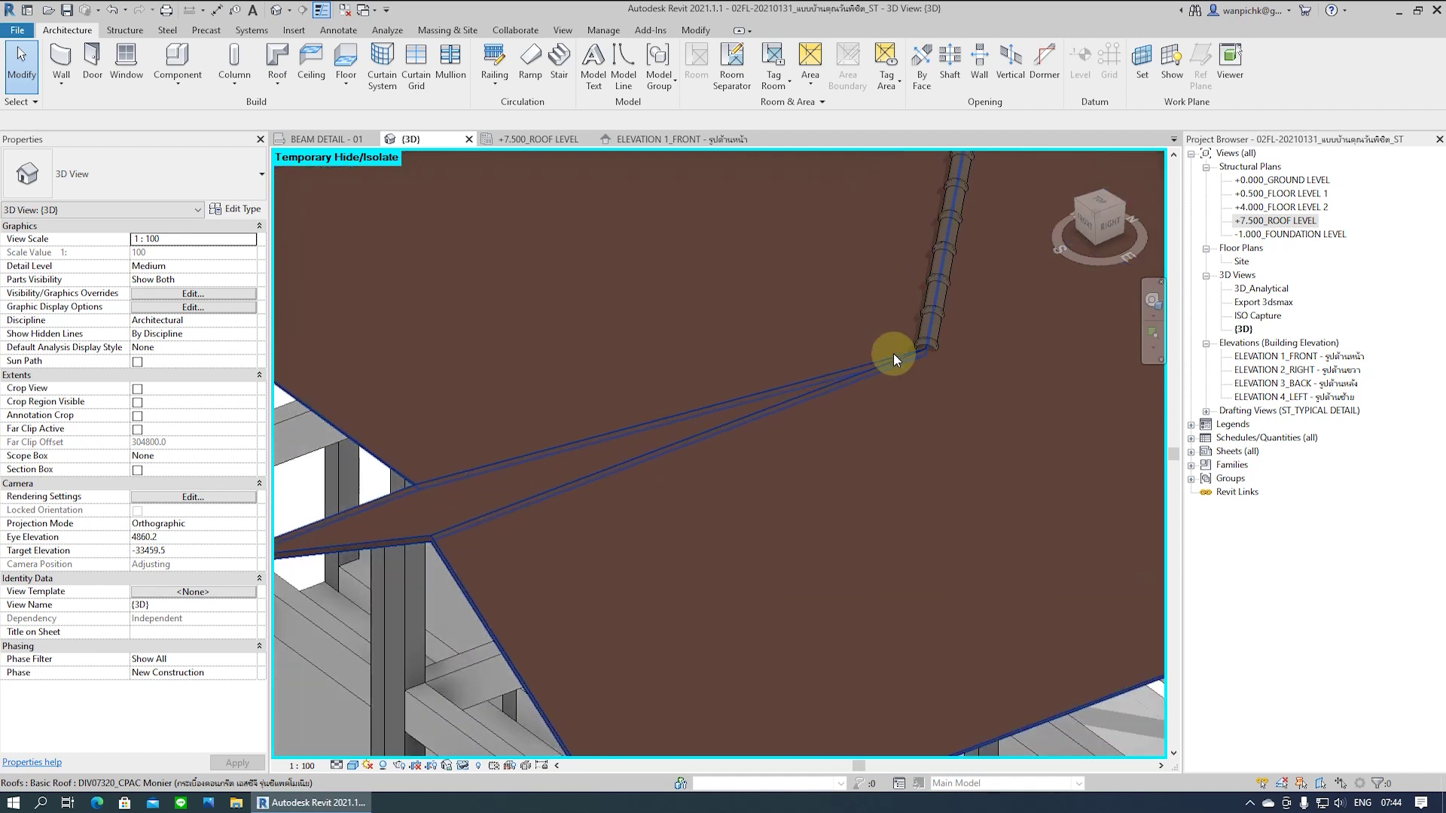
Place a similar ridge run along the roof edge
click(925, 322)
middle_drag(645, 509, 692, 658)
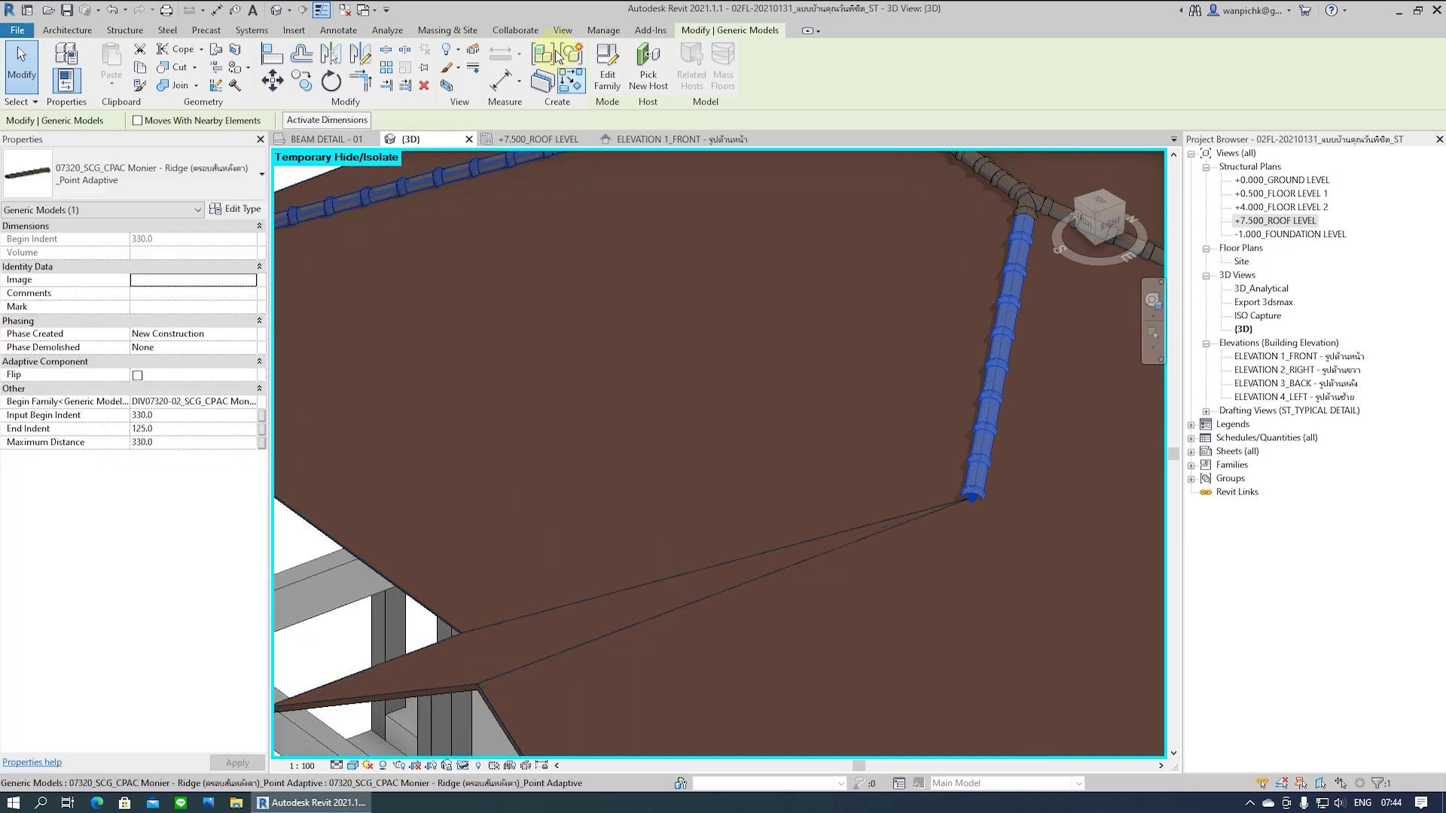
click(563, 85)
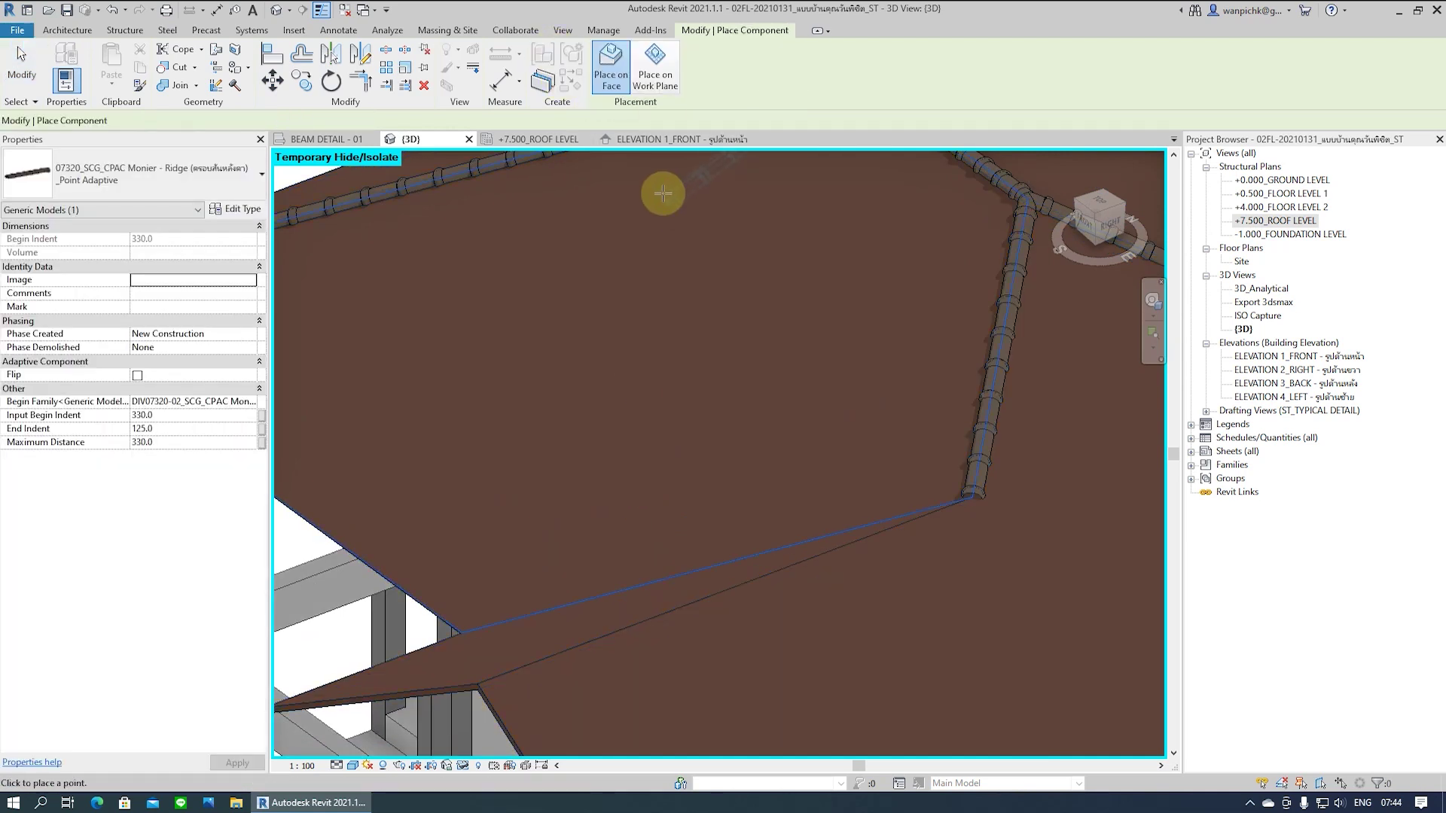
scroll(497, 700, up, 1)
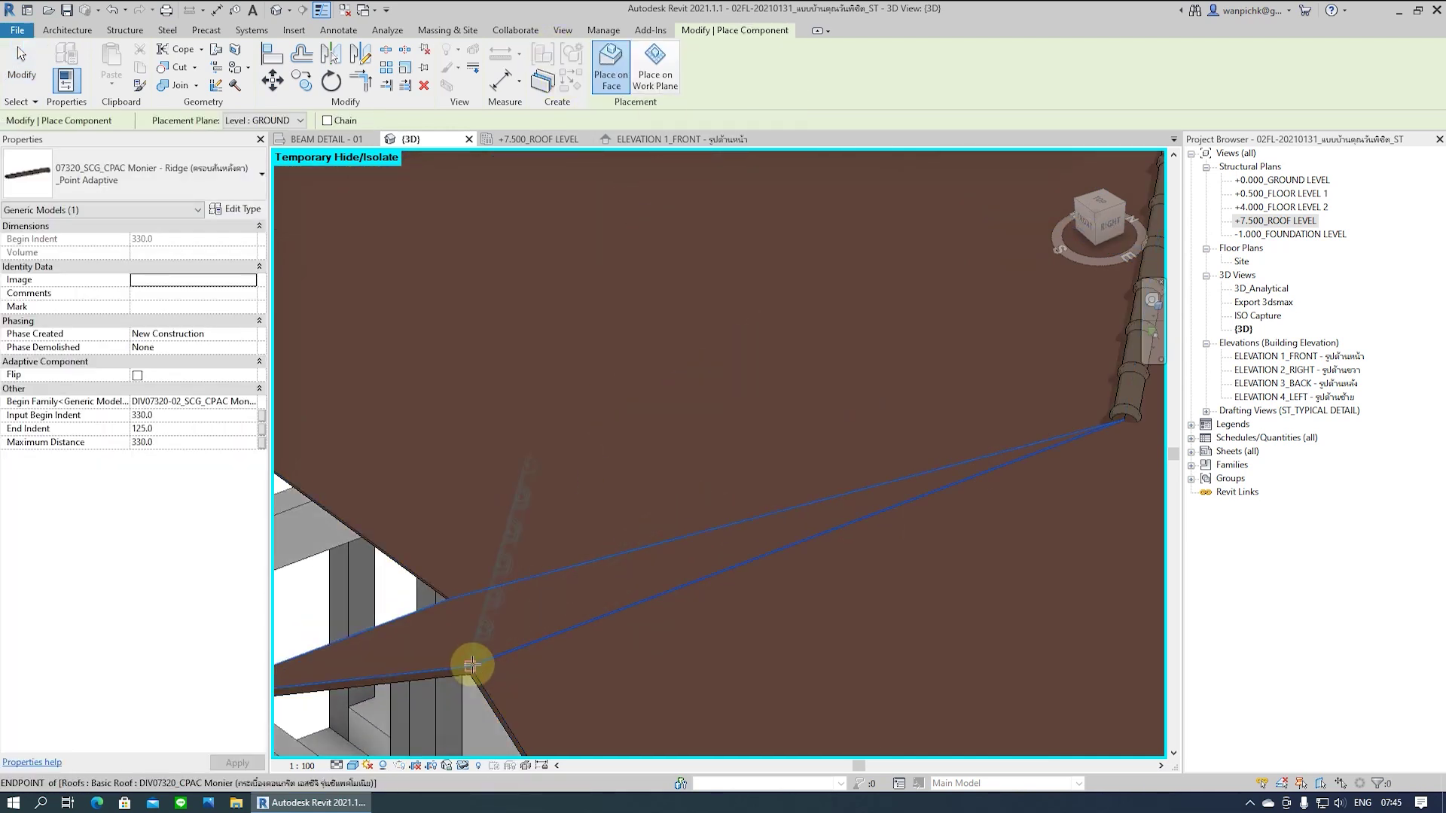
scroll(539, 636, down, 2)
scroll(835, 499, up, 2)
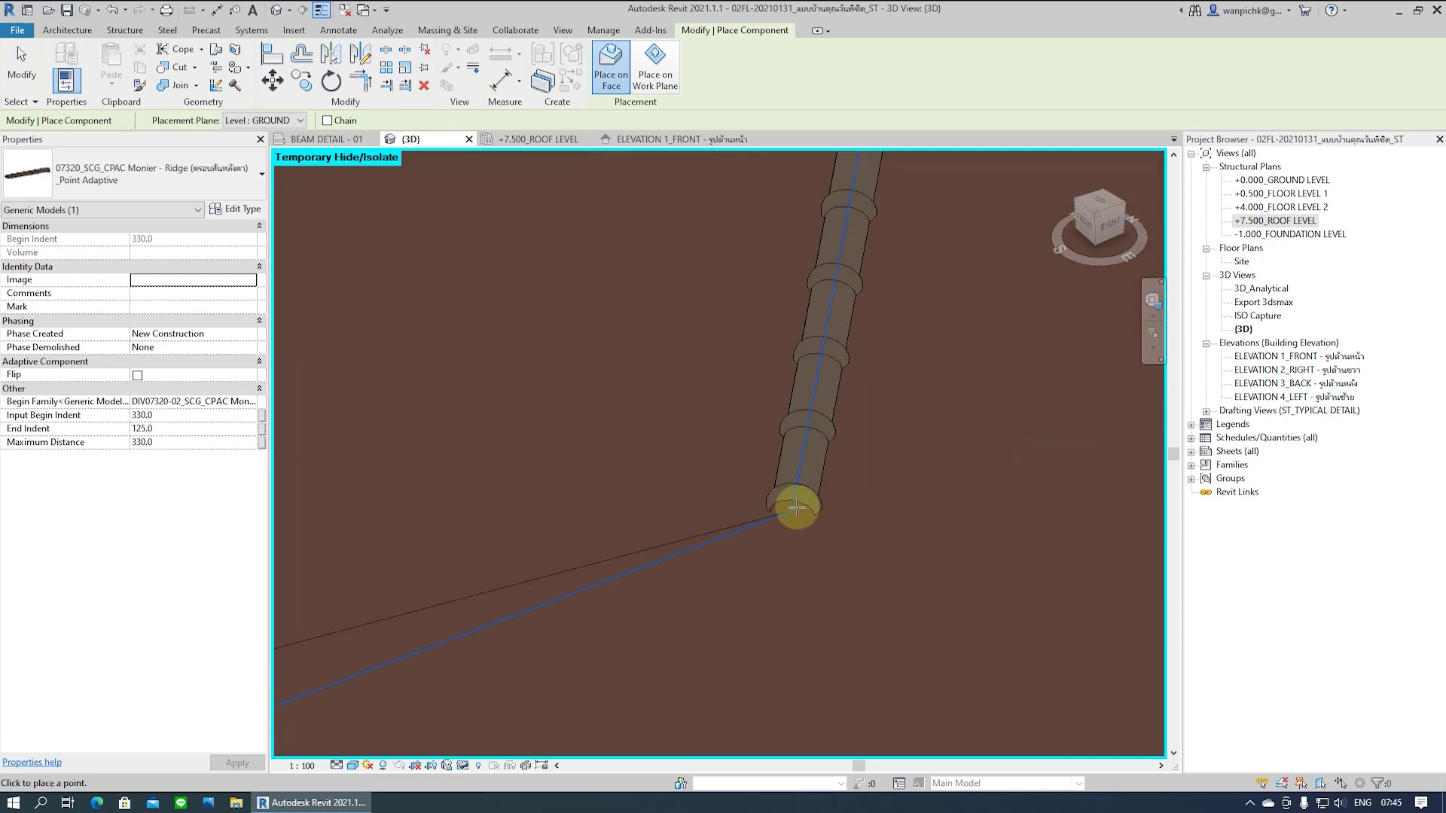
click(793, 509)
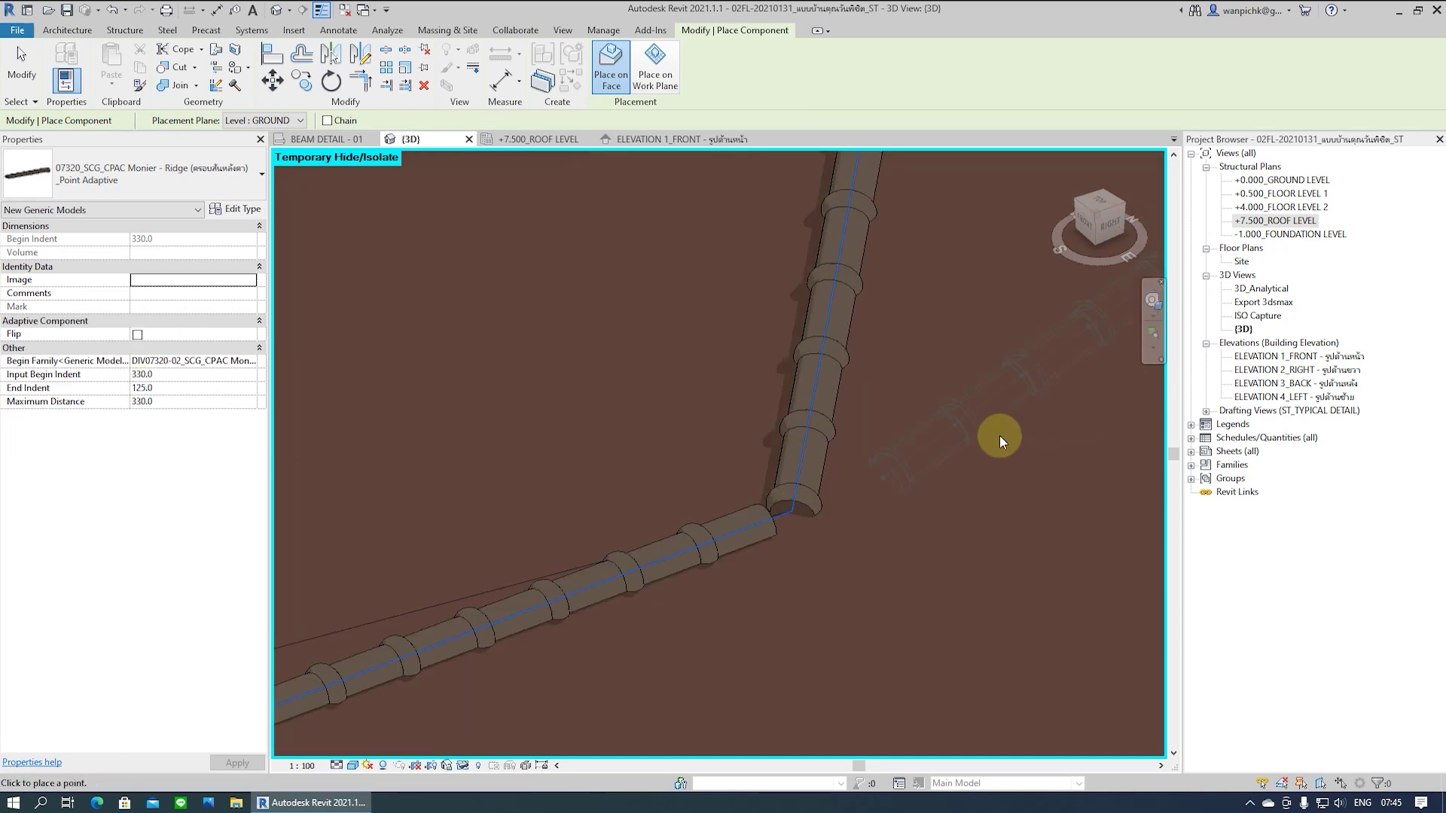
scroll(1000, 435, down, 2)
key(Escape)
key(Escape)
shift+middle_drag(690, 602, 858, 609)
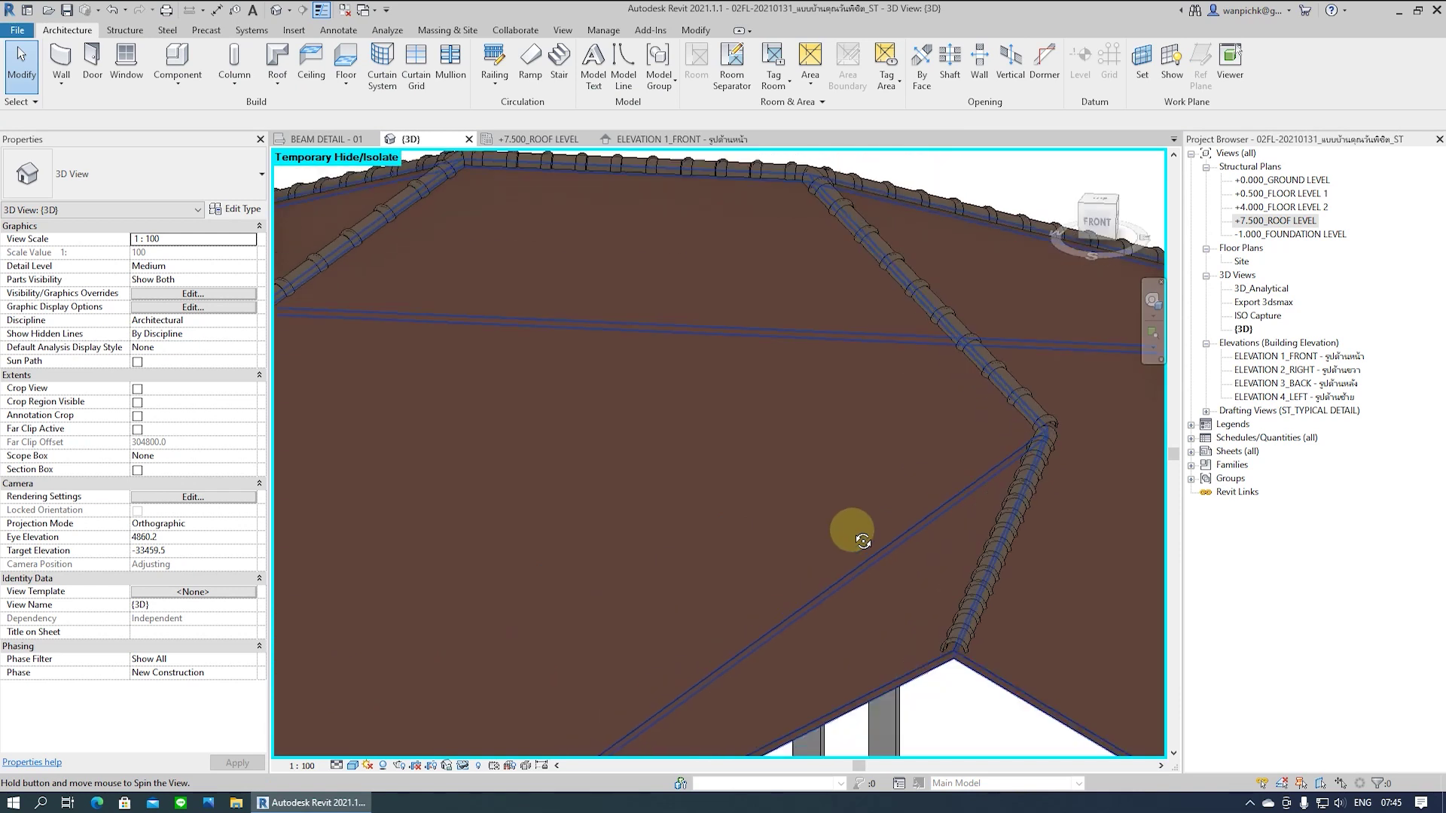
Move the ridge run's end point onto the adjoining ridge and host its points on ROOF LEVEL
click(878, 605)
mouse_move(490, 562)
shift+middle_down()
mouse_move(545, 626)
mouse_move(372, 534)
shift+middle_up()
click(897, 582)
mouse_move(898, 582)
shift+middle_down()
mouse_move(787, 614)
mouse_move(824, 638)
shift+middle_up()
scroll(823, 639, up, 3)
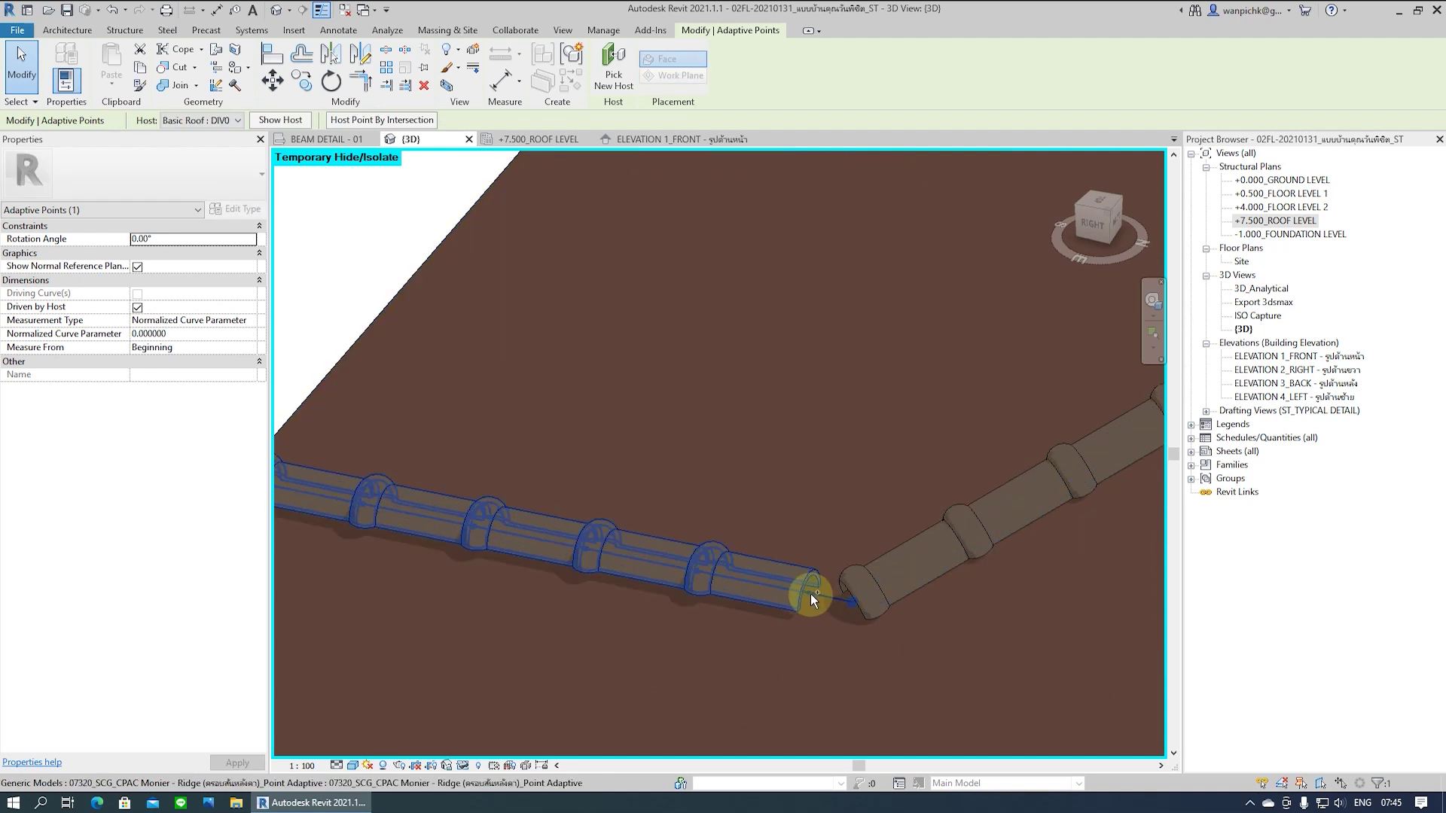
scroll(812, 594, up, 2)
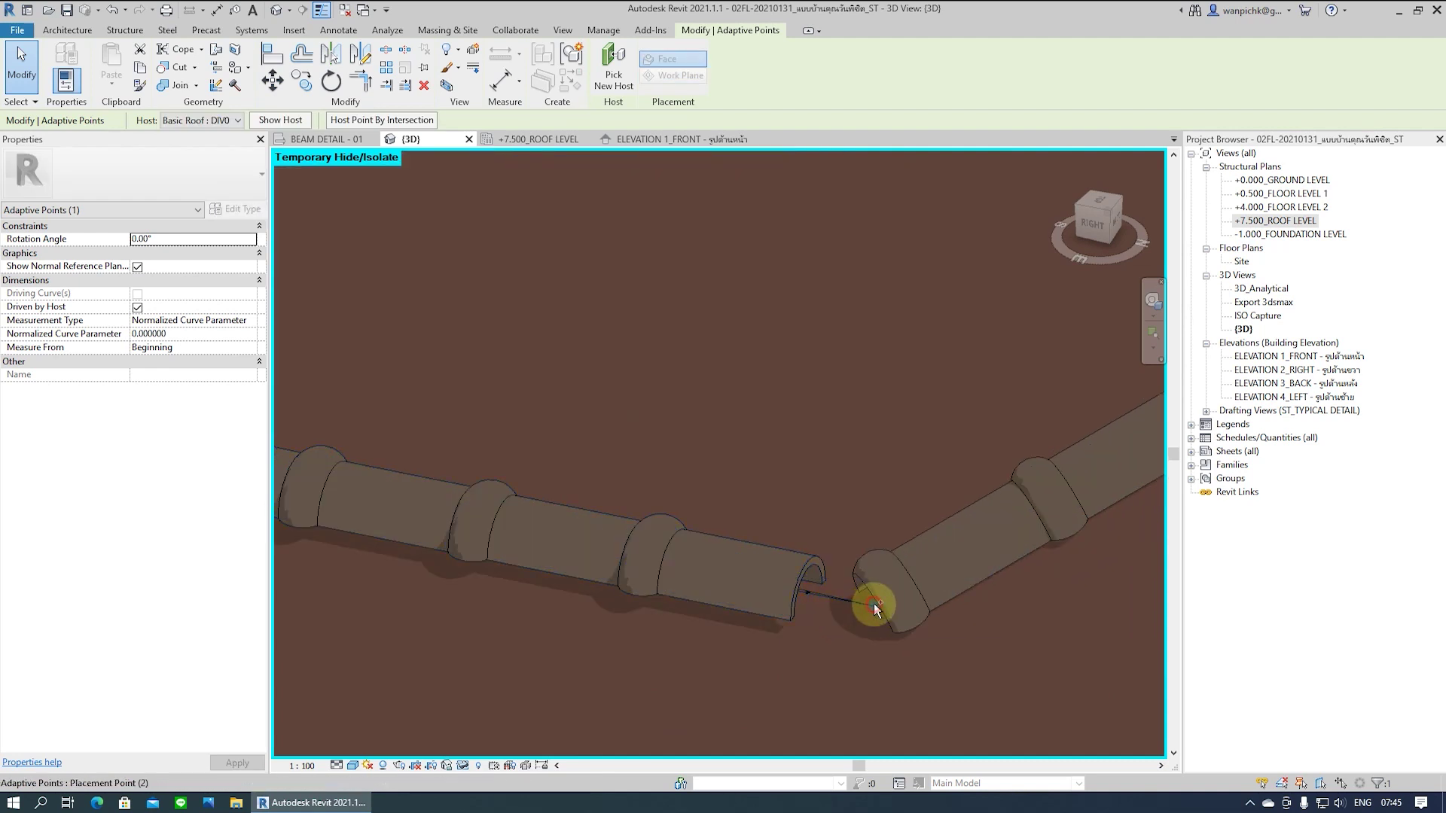
drag(871, 604, 873, 603)
click(207, 120)
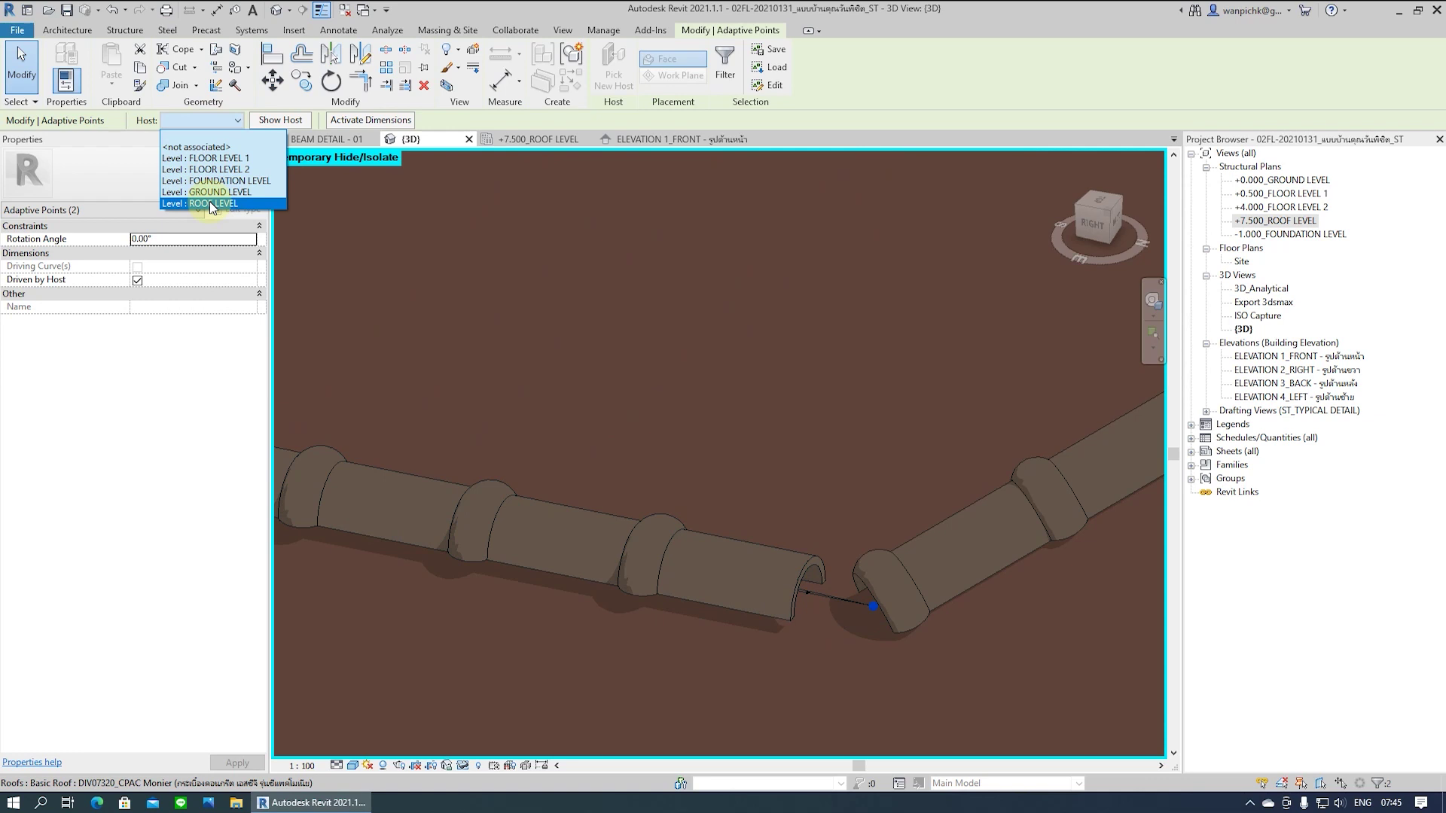
click(212, 203)
Select the new ridge tile run and edit its End Indent value
mouse_move(948, 504)
shift+middle_down()
mouse_move(736, 542)
mouse_move(934, 539)
mouse_move(910, 509)
mouse_move(991, 446)
shift+middle_up()
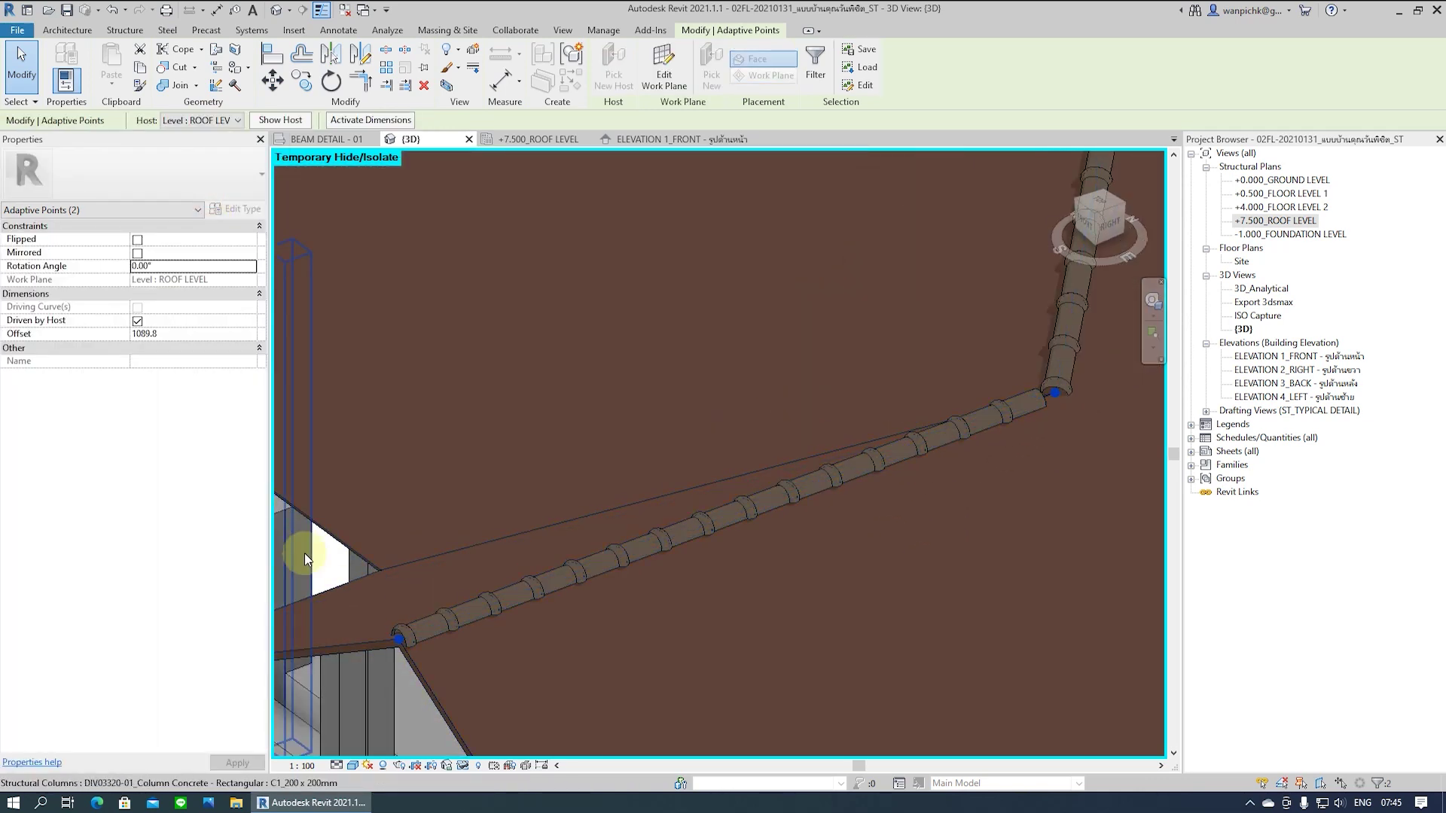
key(Escape)
click(535, 570)
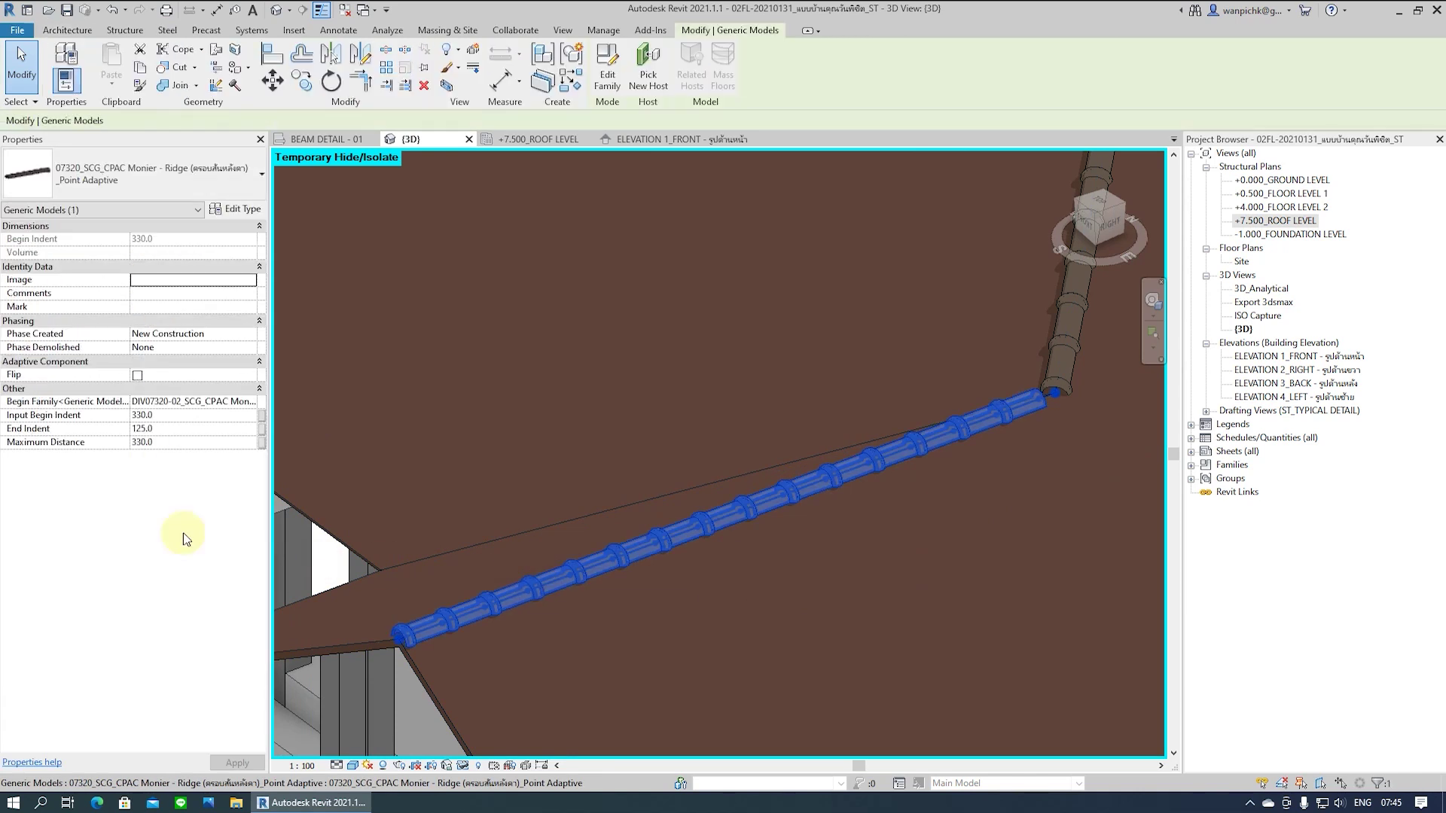
click(167, 429)
Set End Indent to 0 and move the ridge run's start point to the roof corner
text(0)
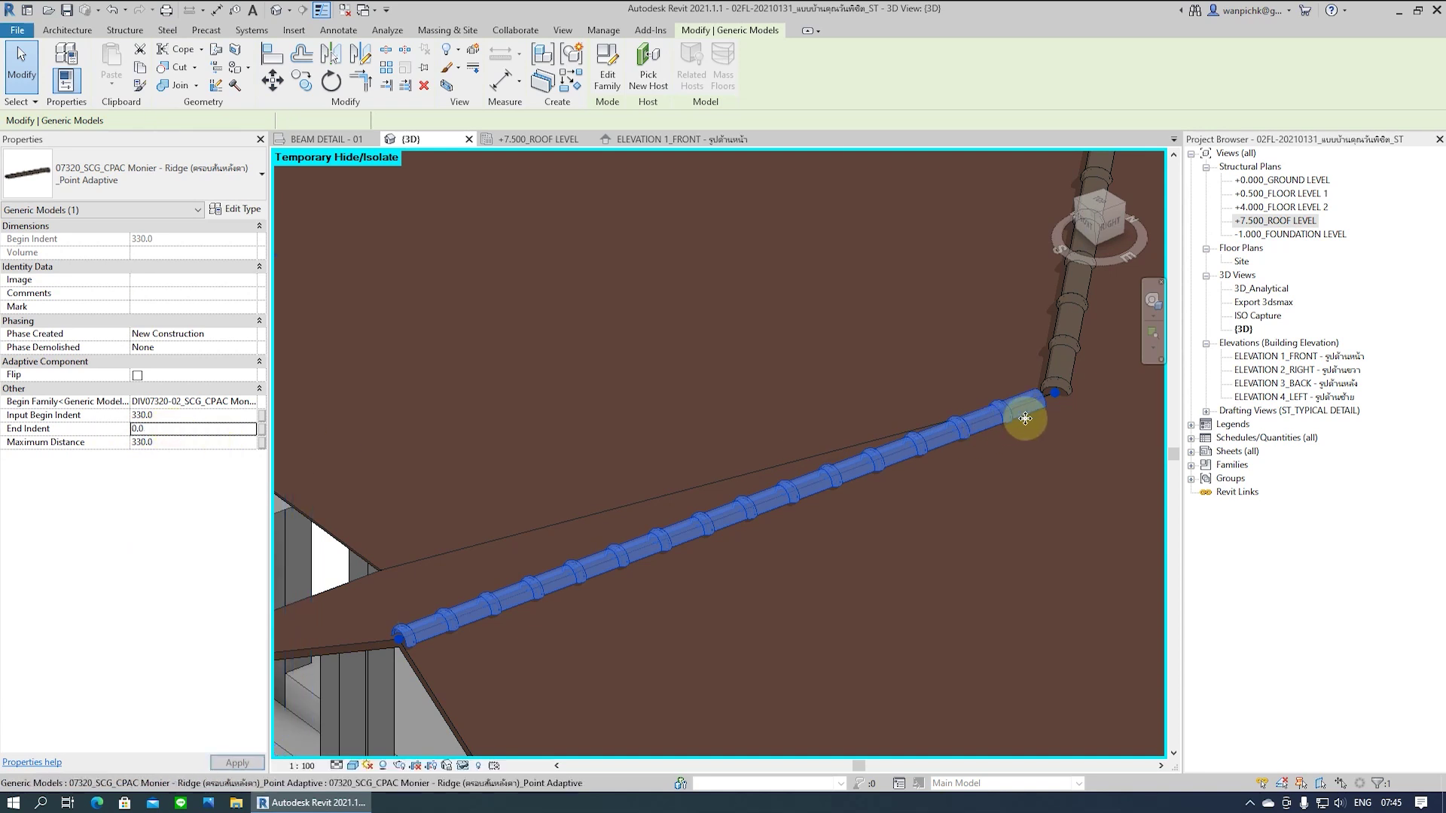
mouse_move(820, 523)
shift+middle_down()
mouse_move(804, 594)
mouse_move(675, 594)
mouse_move(326, 646)
mouse_move(604, 641)
shift+middle_up()
scroll(598, 602, up, 3)
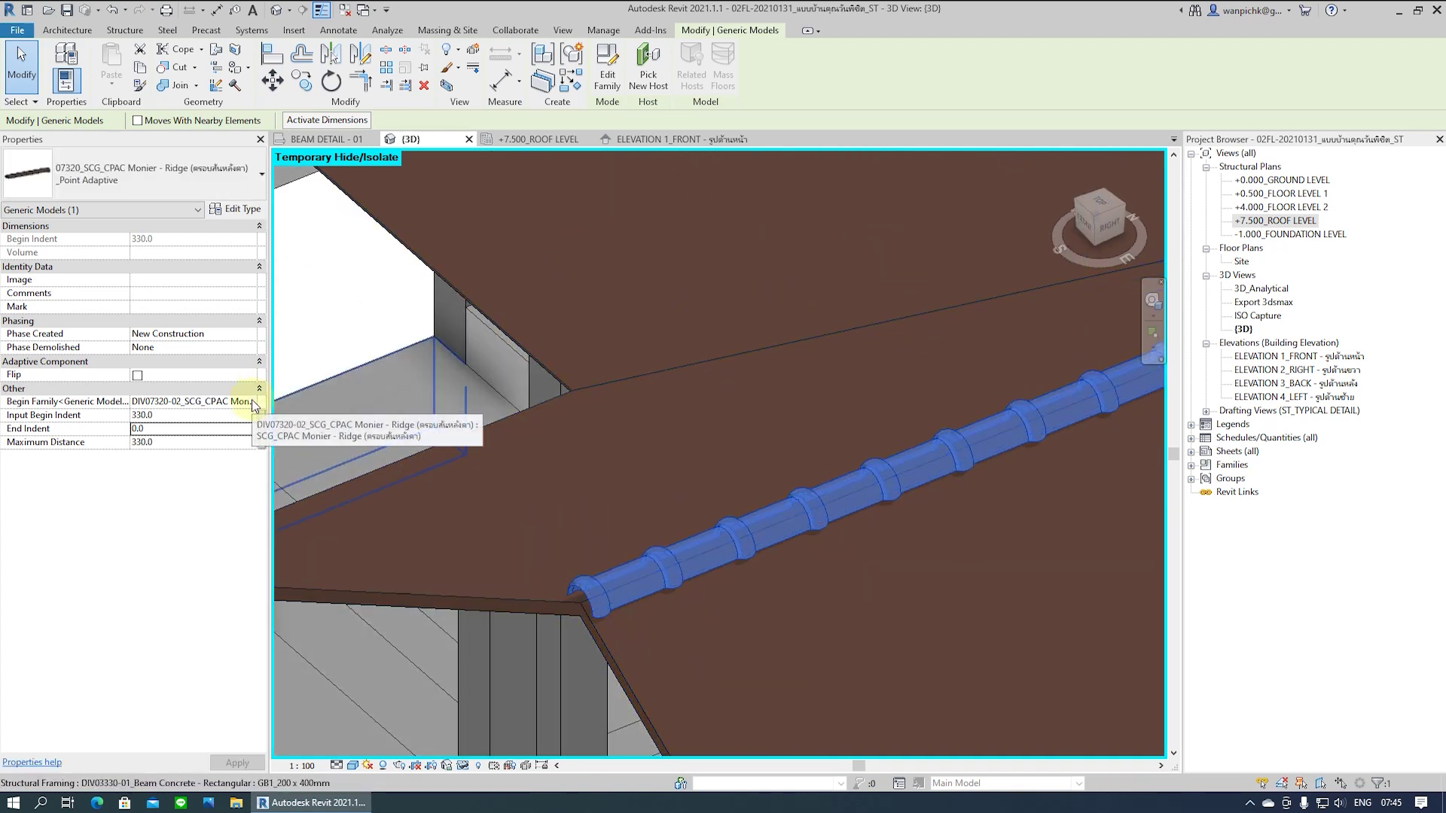
scroll(536, 594, up, 2)
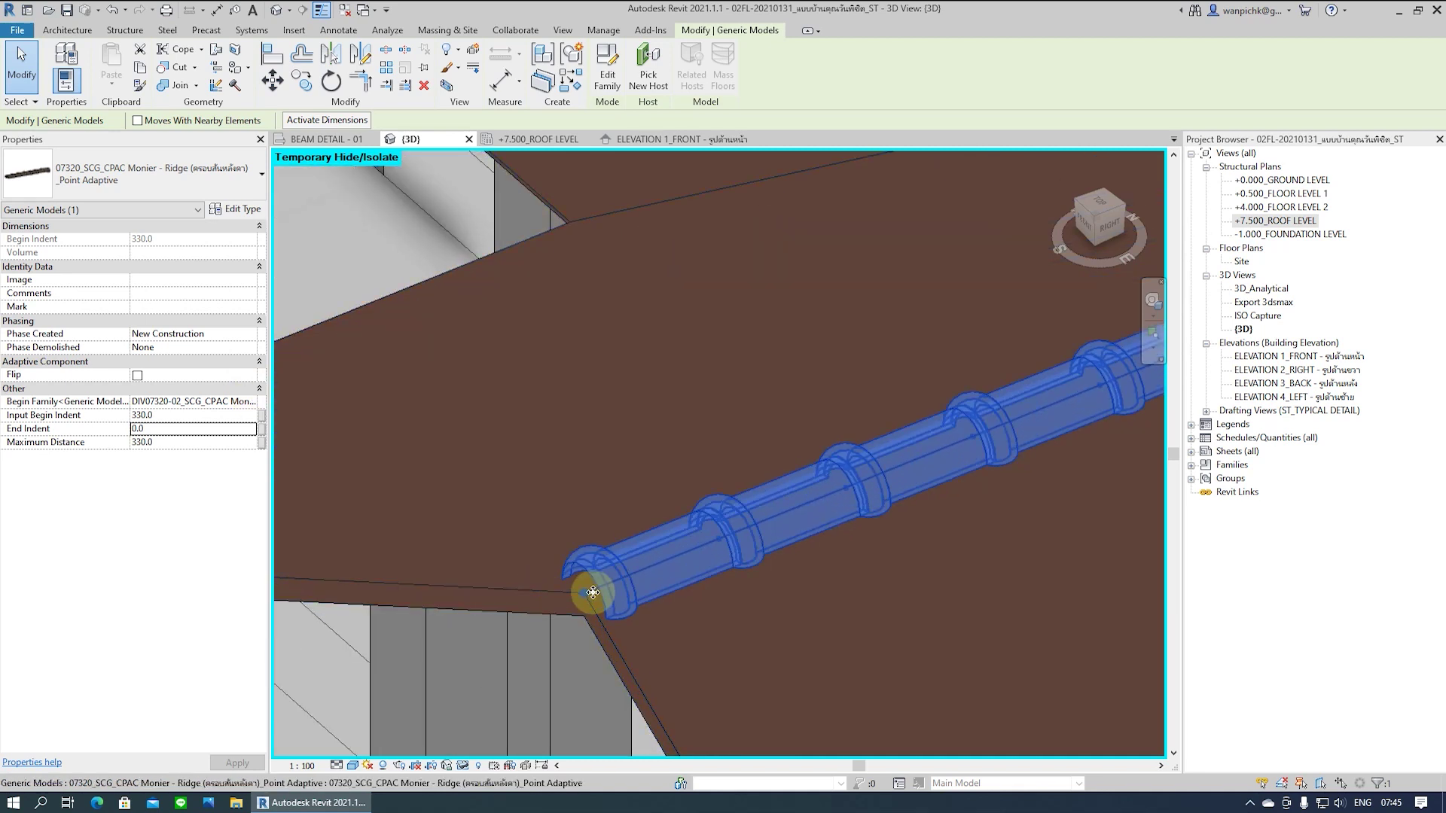
scroll(588, 591, up, 1)
click(583, 594)
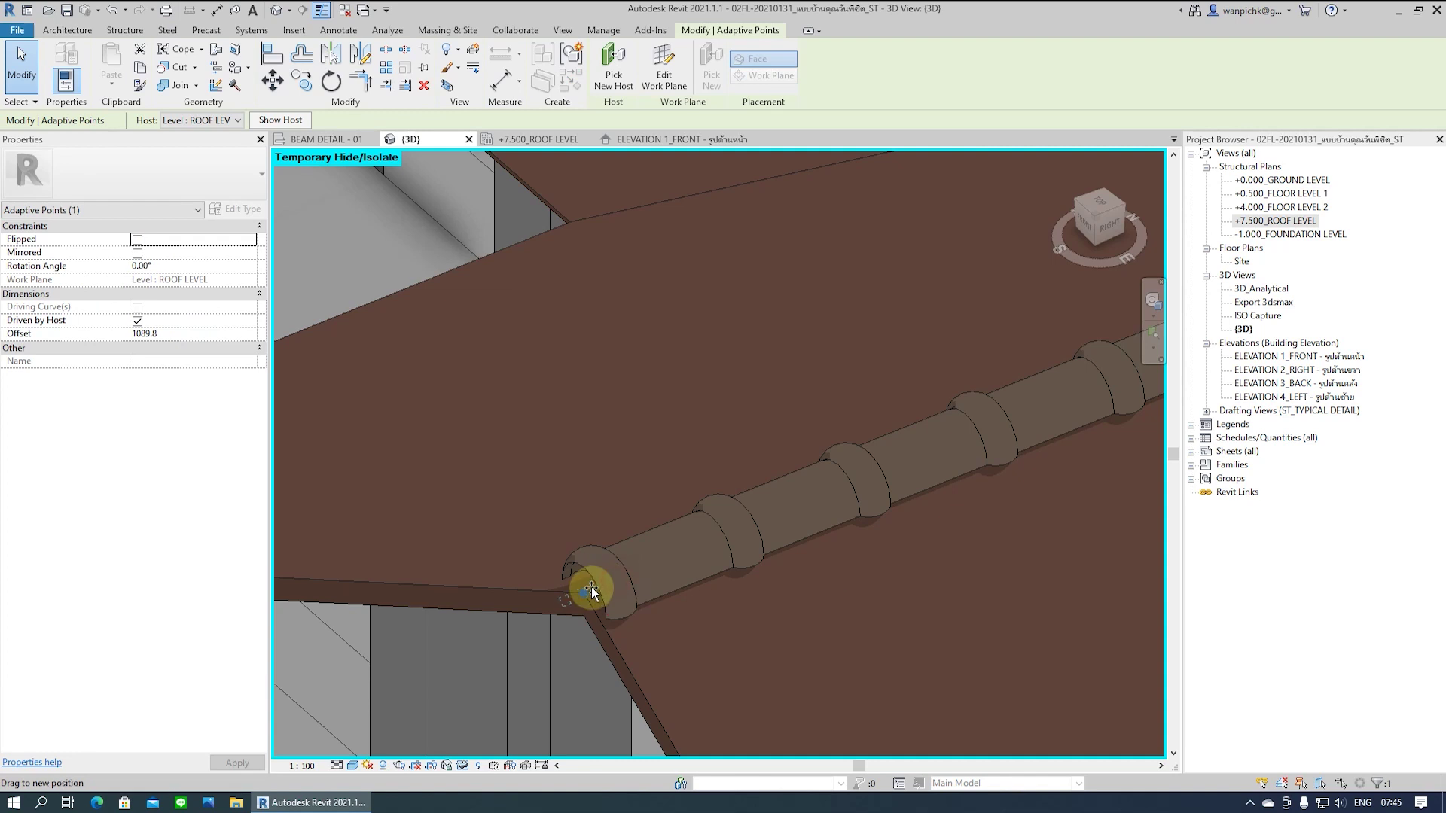
drag(585, 594, 592, 589)
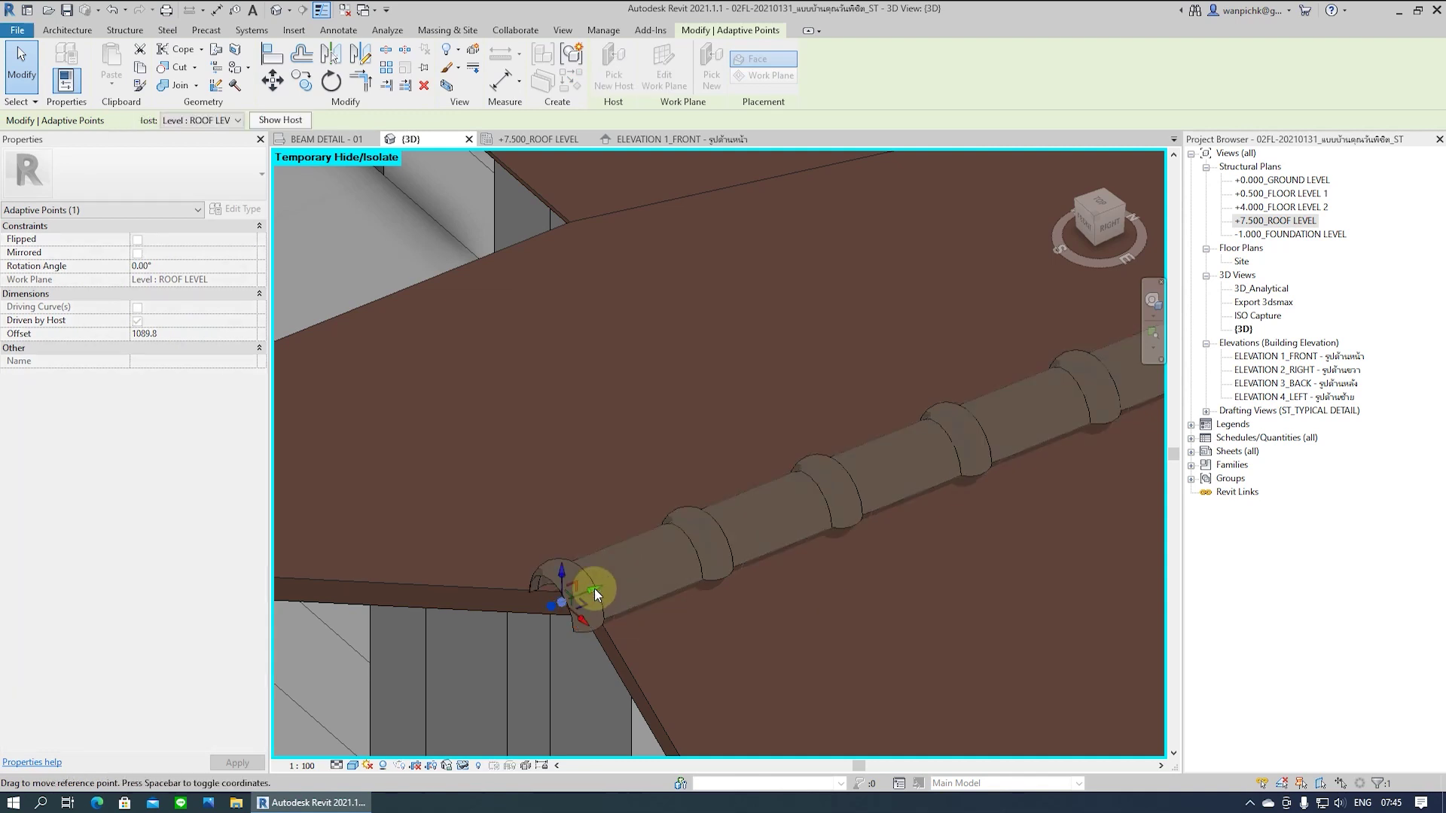
Set the ridge run's Begin Family to Angle Ridge End
click(624, 542)
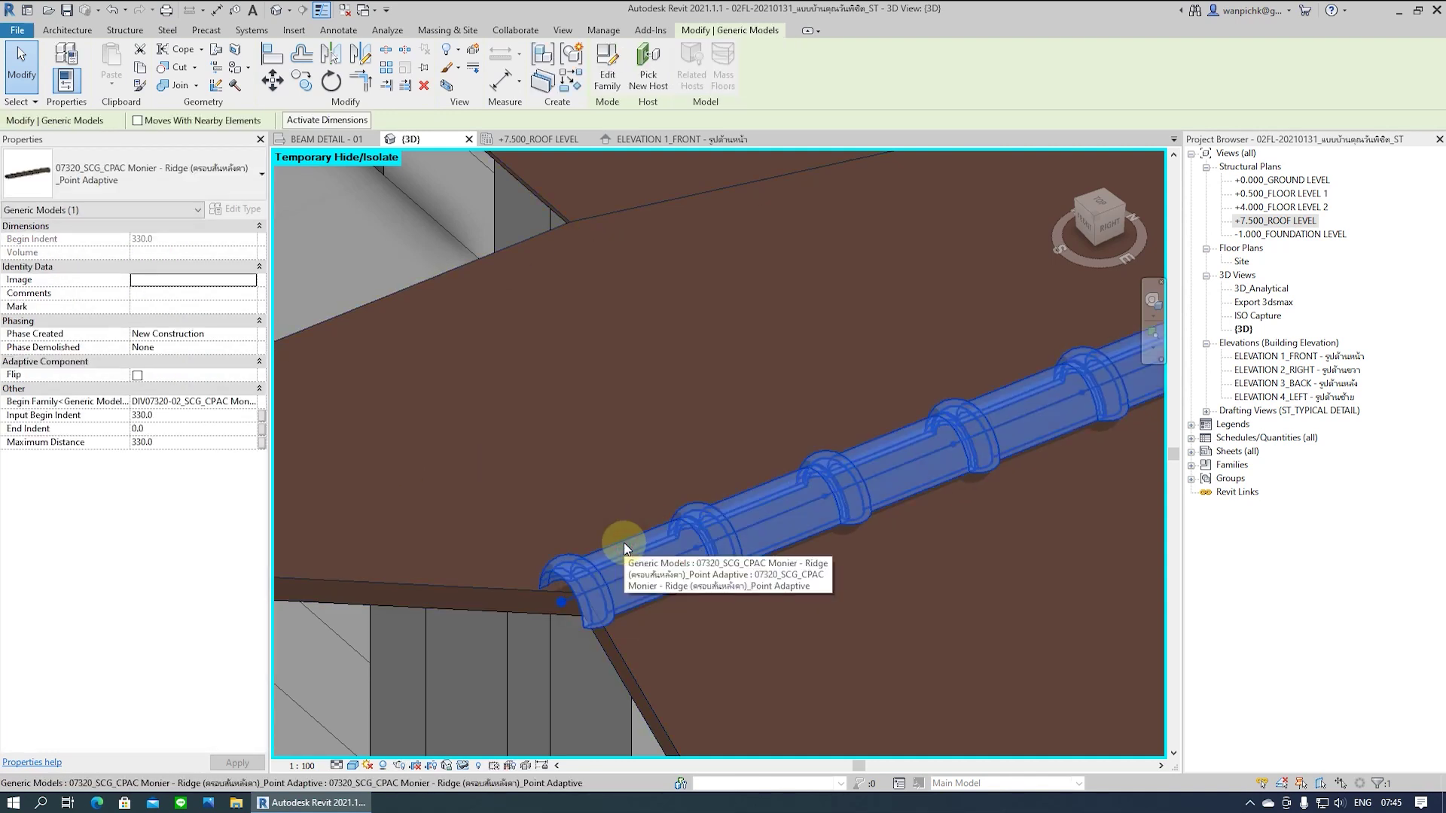
click(253, 403)
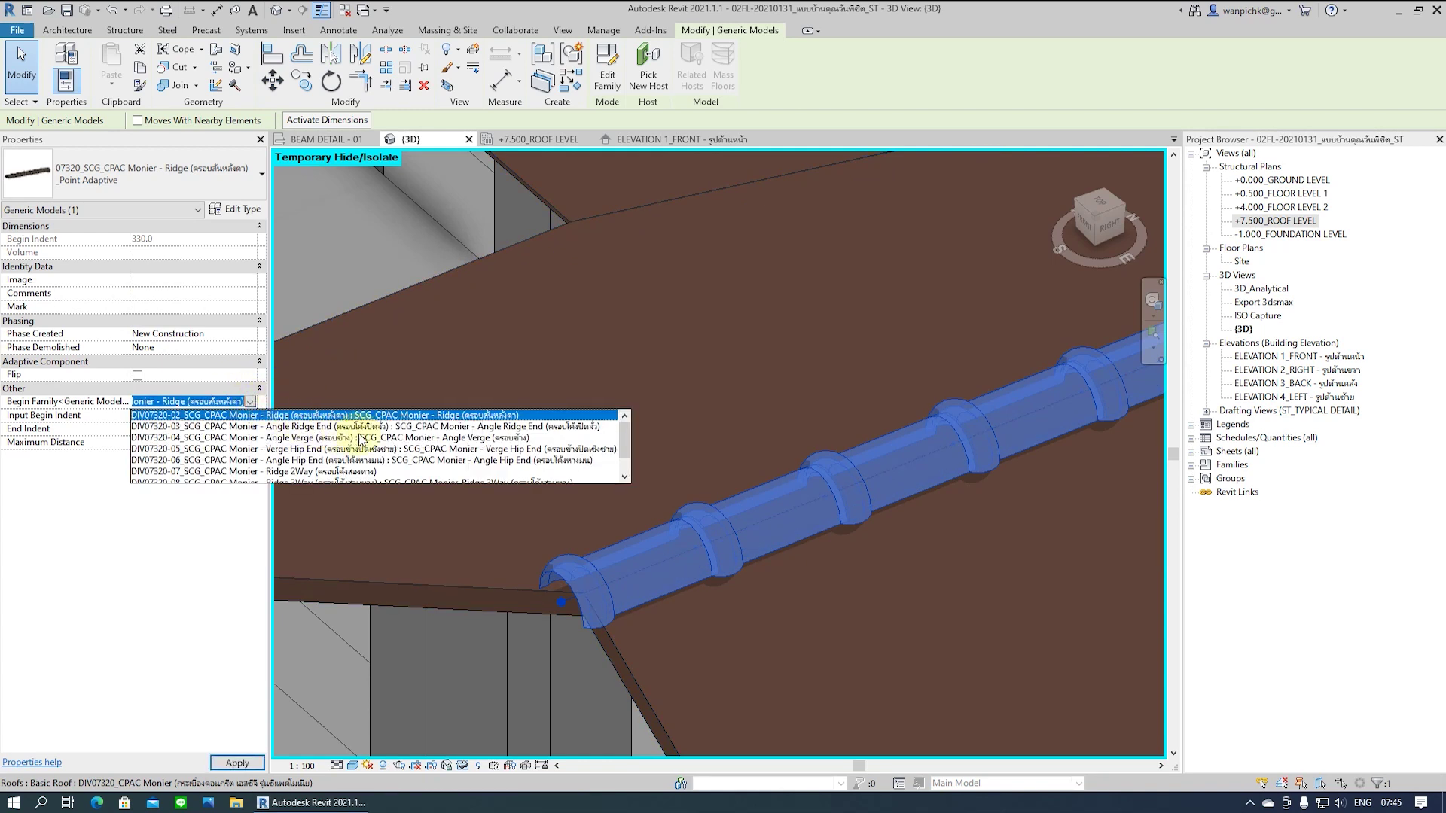
key(Escape)
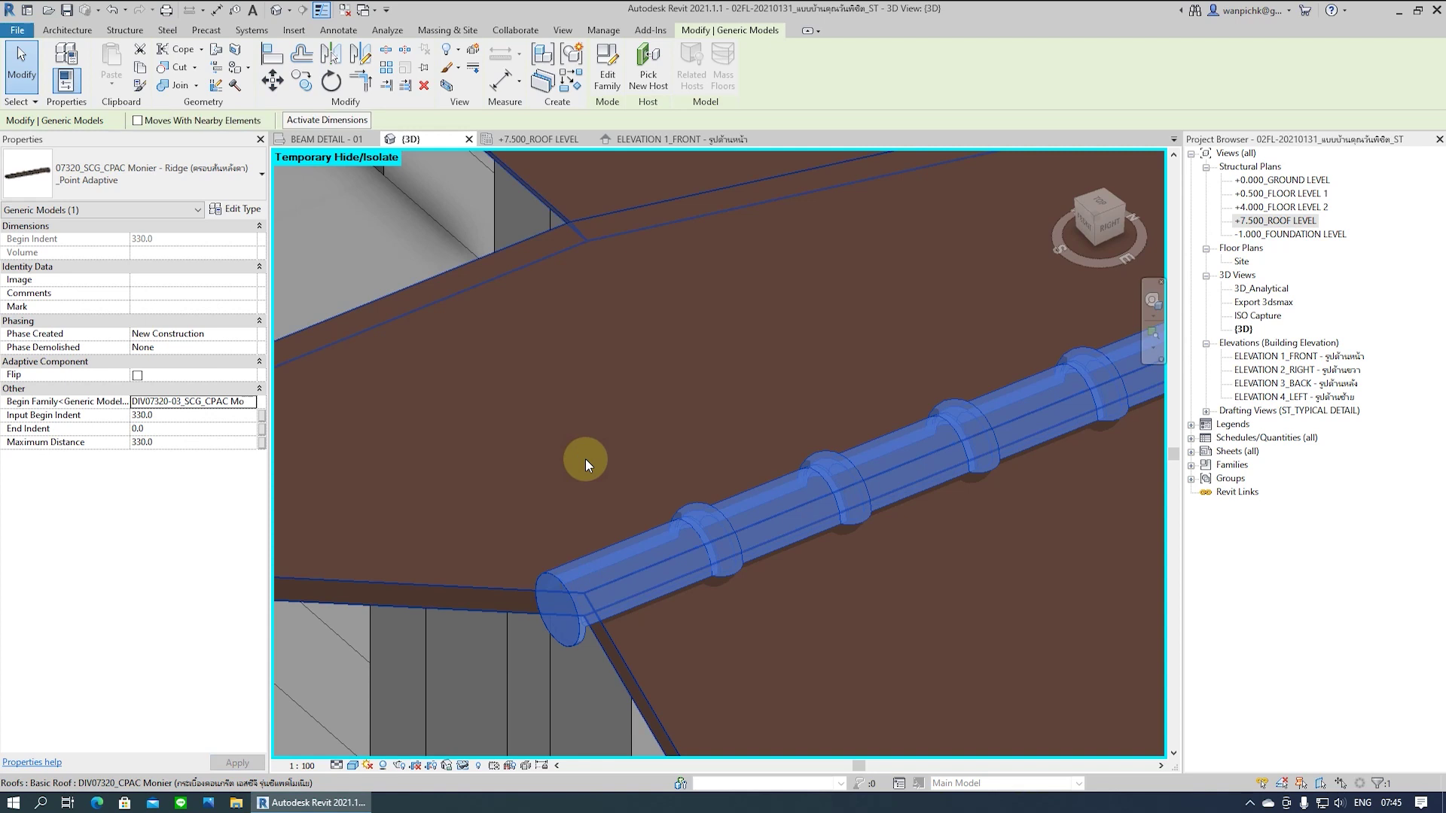
key(Escape)
mouse_move(585, 457)
shift+middle_down()
mouse_move(500, 589)
mouse_move(833, 569)
mouse_move(968, 490)
mouse_move(704, 452)
mouse_move(507, 397)
mouse_move(825, 576)
mouse_move(735, 577)
mouse_move(549, 439)
mouse_move(669, 561)
mouse_move(671, 581)
shift+middle_up()
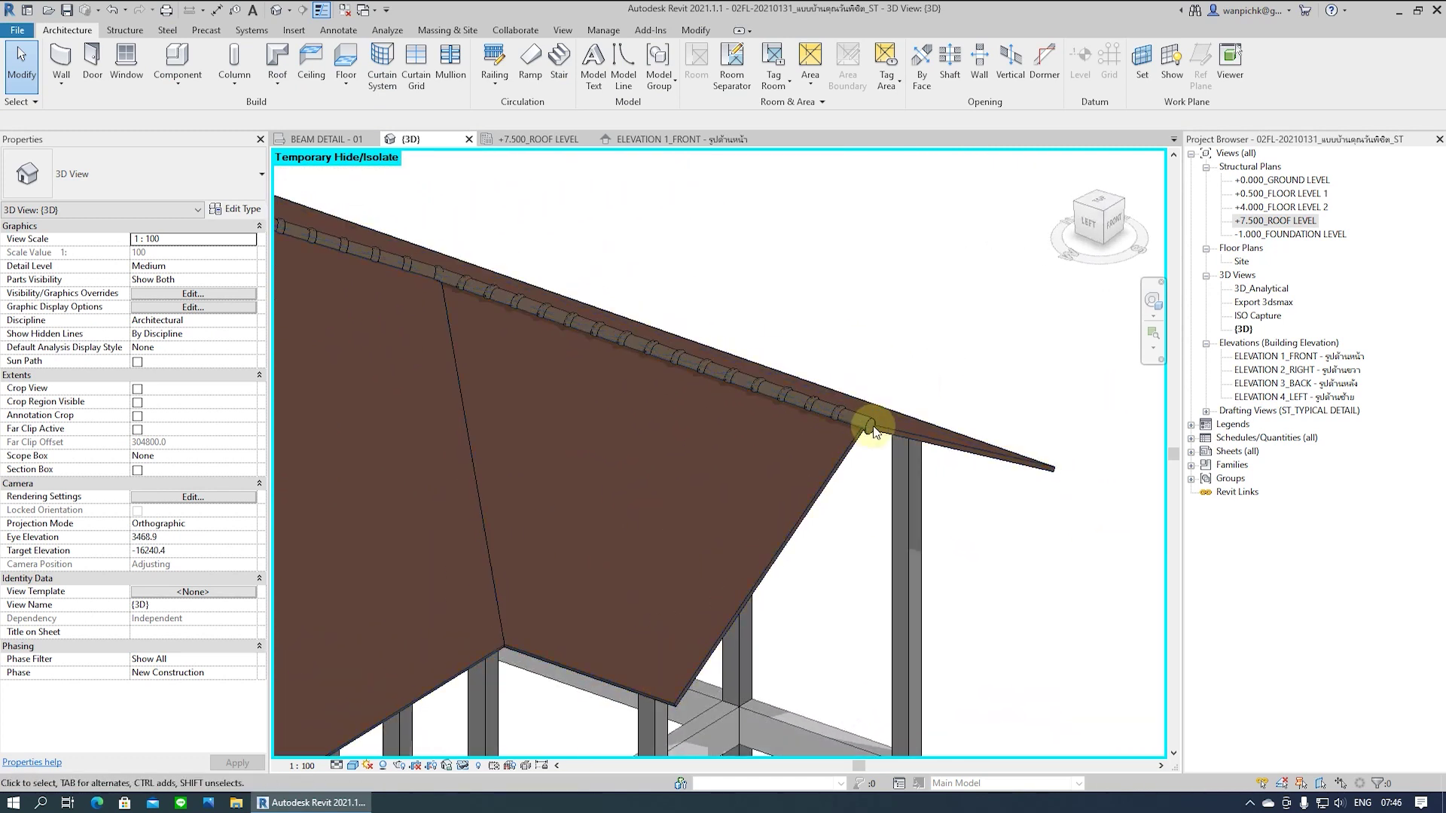
Temporarily hide the ridge run overlapping the hip
click(786, 386)
key(h)
key(h)
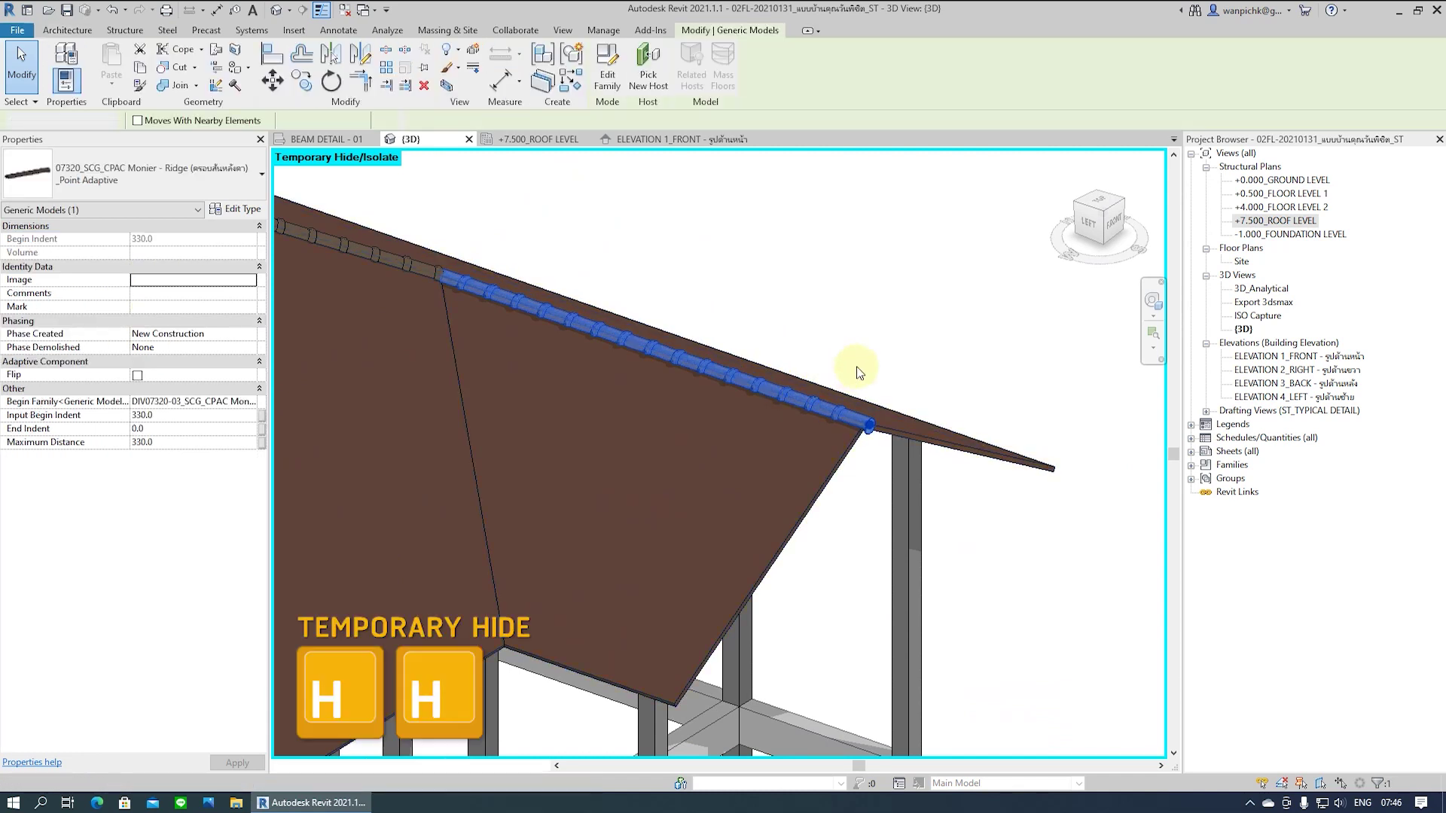
middle_drag(866, 533, 916, 337)
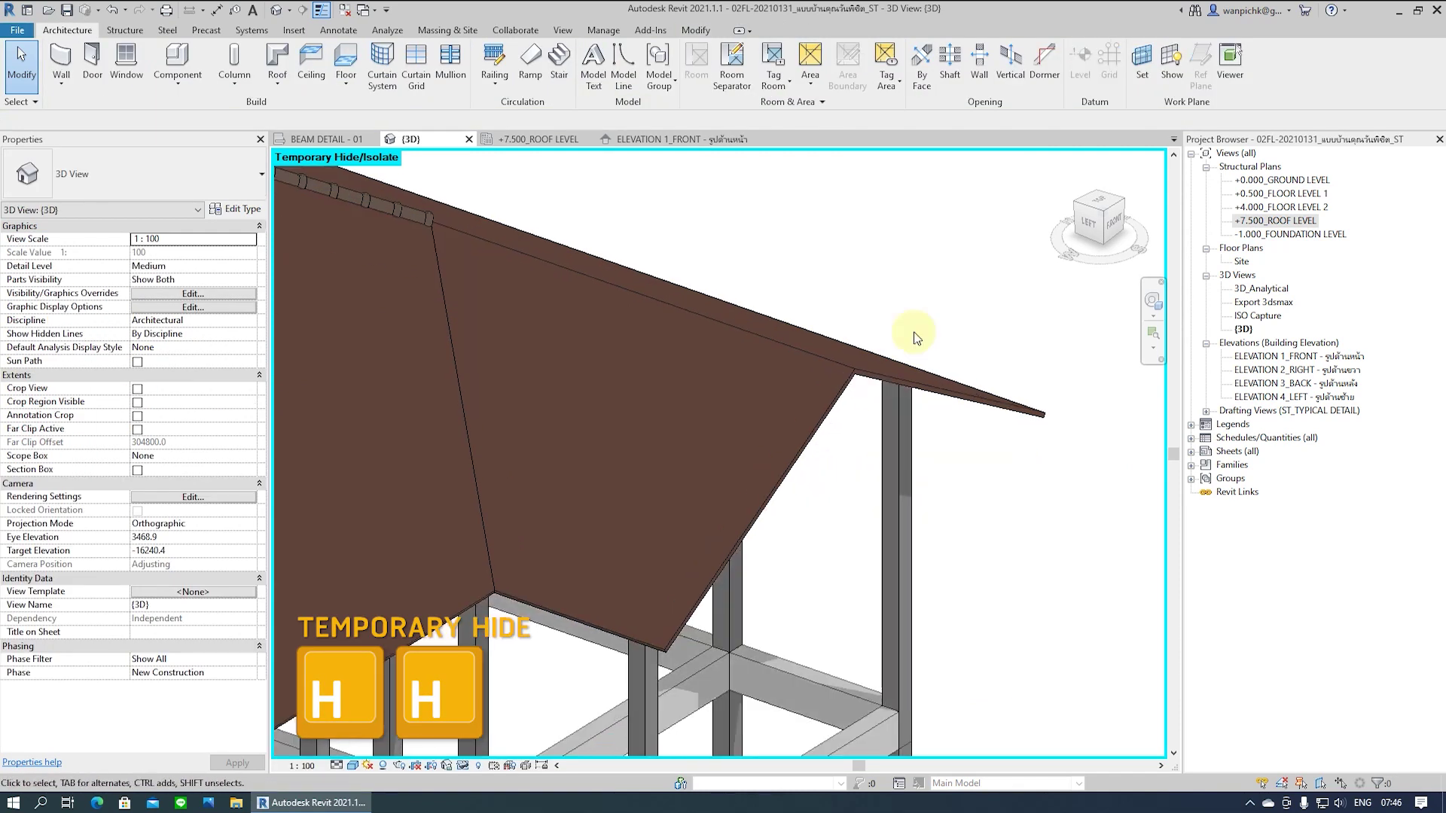
Place a Monier Angle Verge tile run from the eave corner to the ridge corner
click(178, 64)
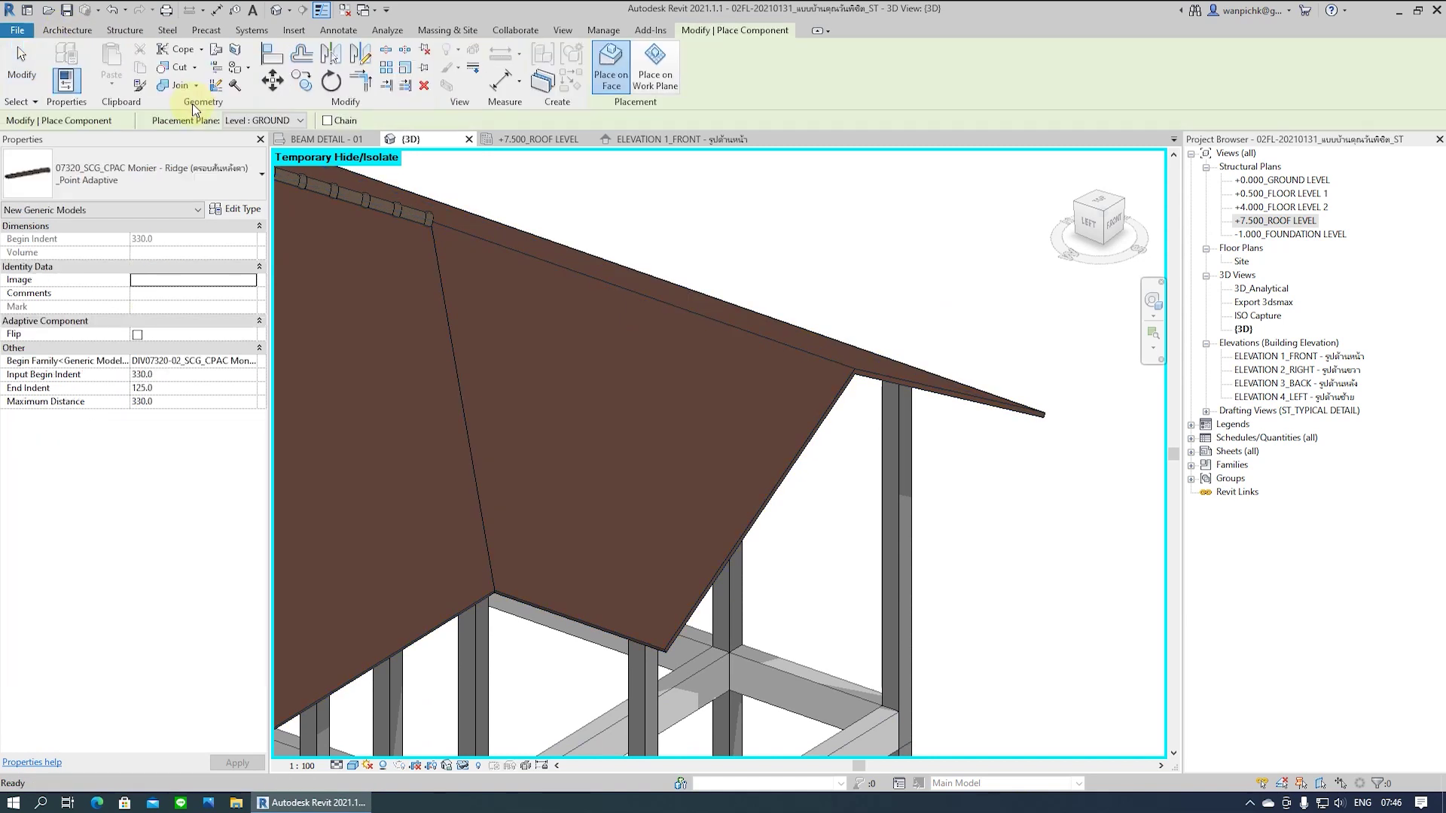
click(178, 156)
scroll(165, 300, up, 1)
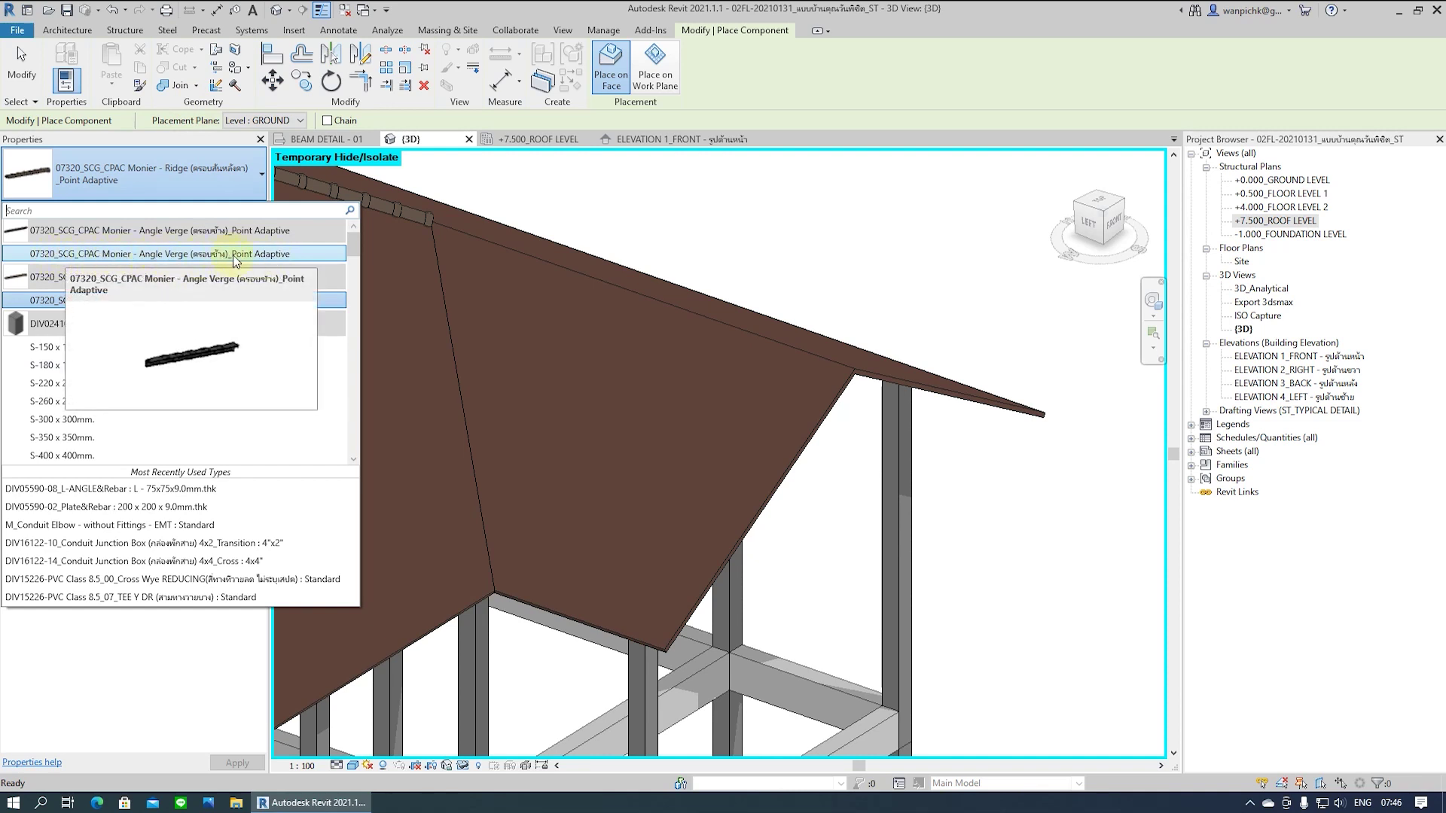
click(290, 254)
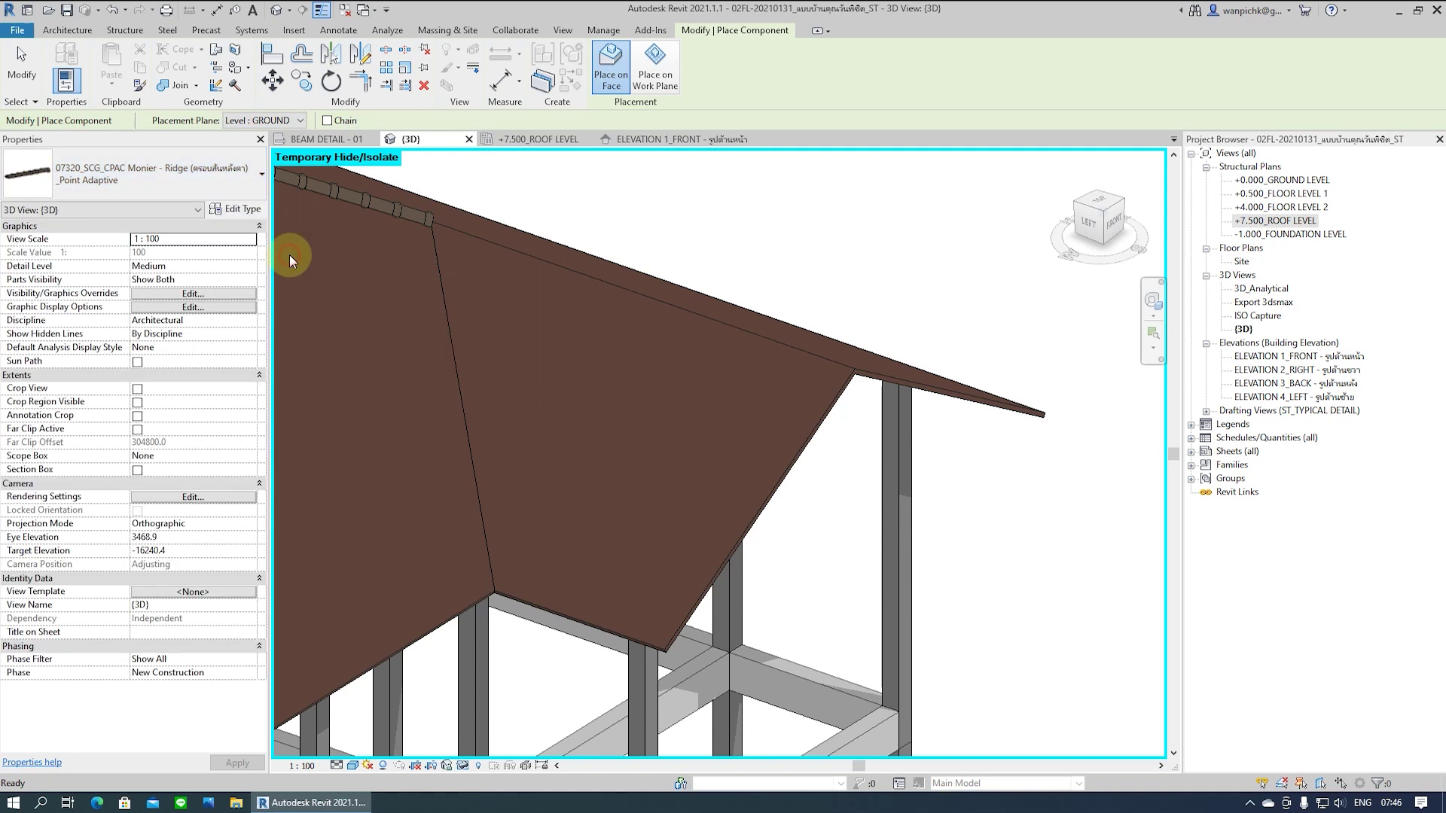
scroll(821, 570, up, 2)
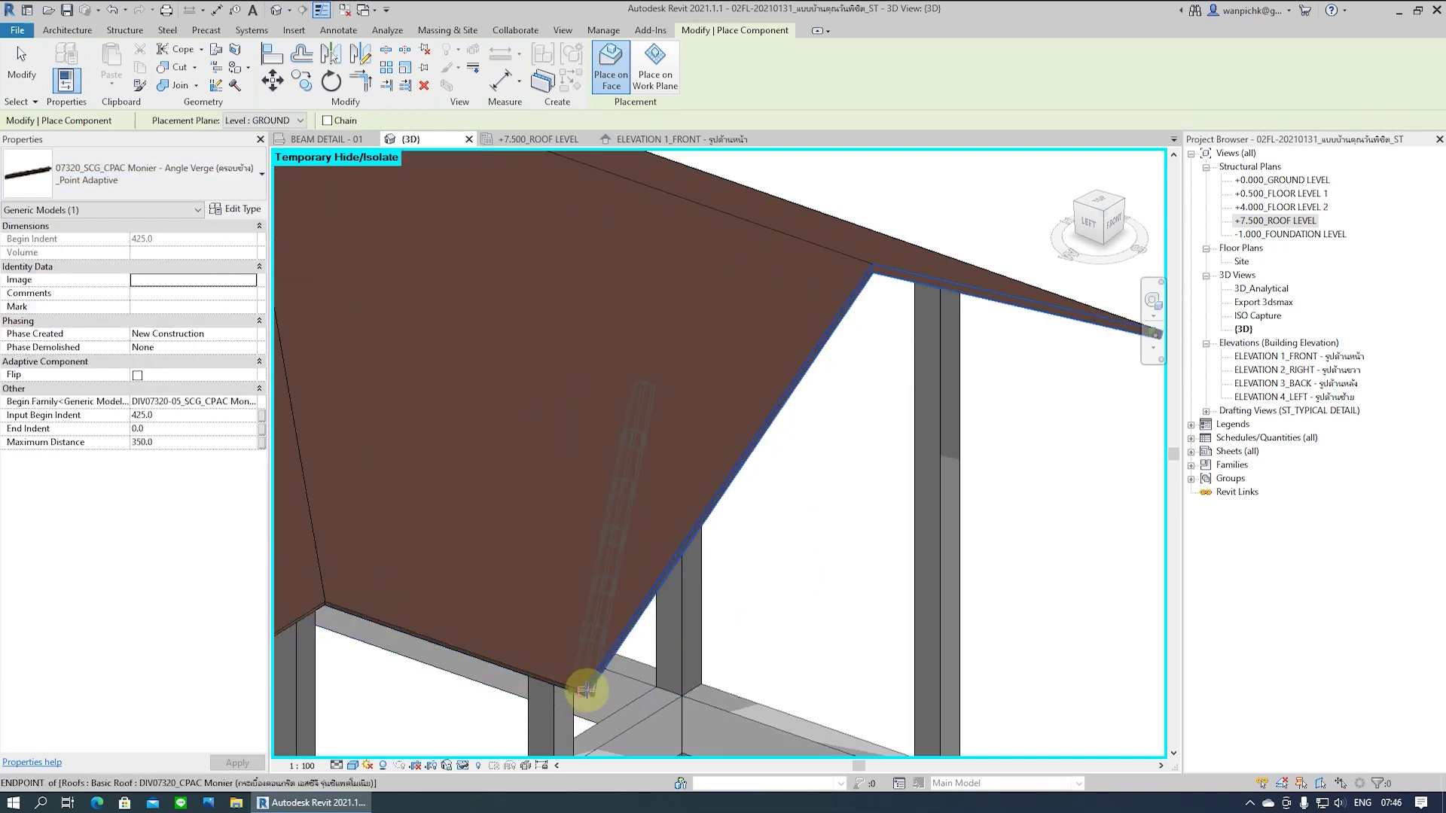
click(586, 690)
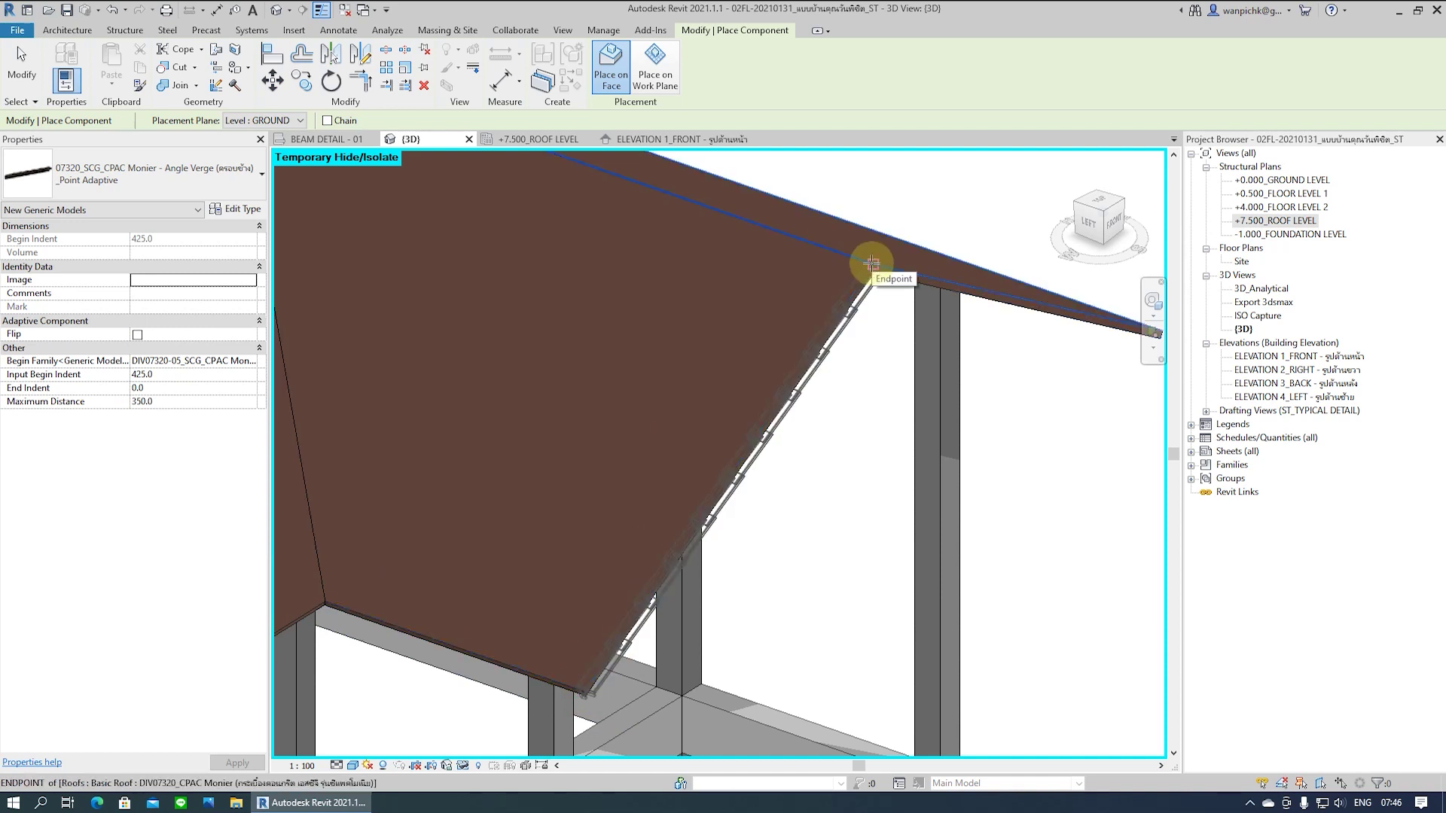
click(871, 263)
key(Escape)
key(Escape)
Select both adaptive points of the new verge run
mouse_move(866, 280)
shift+middle_down()
mouse_move(1023, 498)
mouse_move(828, 358)
shift+middle_up()
click(865, 368)
mouse_move(426, 532)
shift+middle_down()
mouse_move(506, 404)
mouse_move(858, 313)
mouse_move(717, 445)
shift+middle_up()
scroll(718, 458, up, 2)
ctrl+click(597, 467)
scroll(647, 467, down, 2)
Host the angle verge points on ROOF LEVEL and orbit to view the verge
click(199, 119)
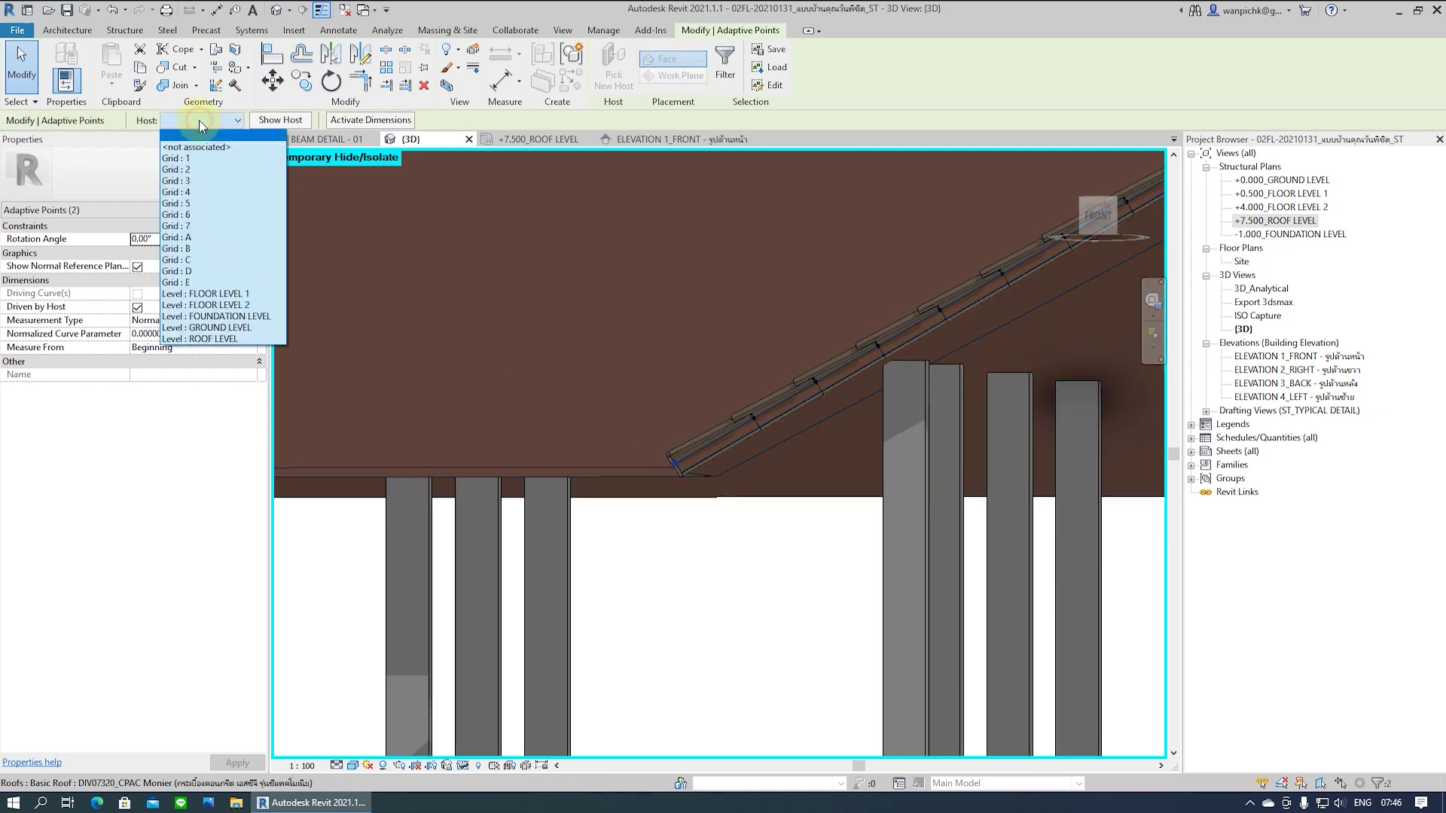
click(205, 336)
mouse_move(521, 391)
shift+middle_down()
mouse_move(565, 499)
mouse_move(871, 507)
mouse_move(1002, 448)
mouse_move(646, 456)
mouse_move(581, 442)
mouse_move(598, 565)
mouse_move(640, 519)
mouse_move(606, 548)
mouse_move(1235, 230)
shift+middle_up()
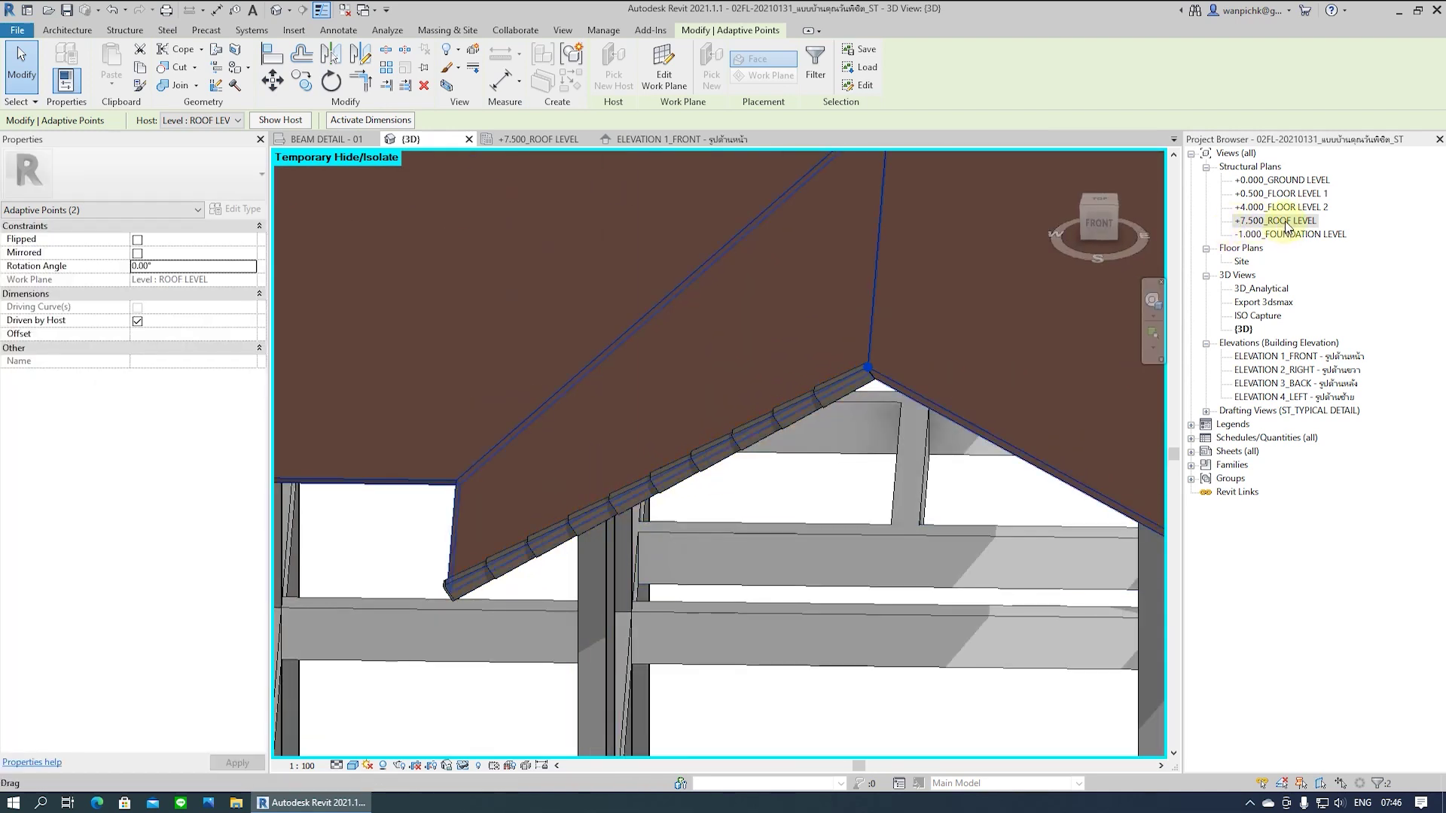
In the +7.500_ROOF LEVEL plan, mirror a copy of the verge across the ridge
double_click(1285, 222)
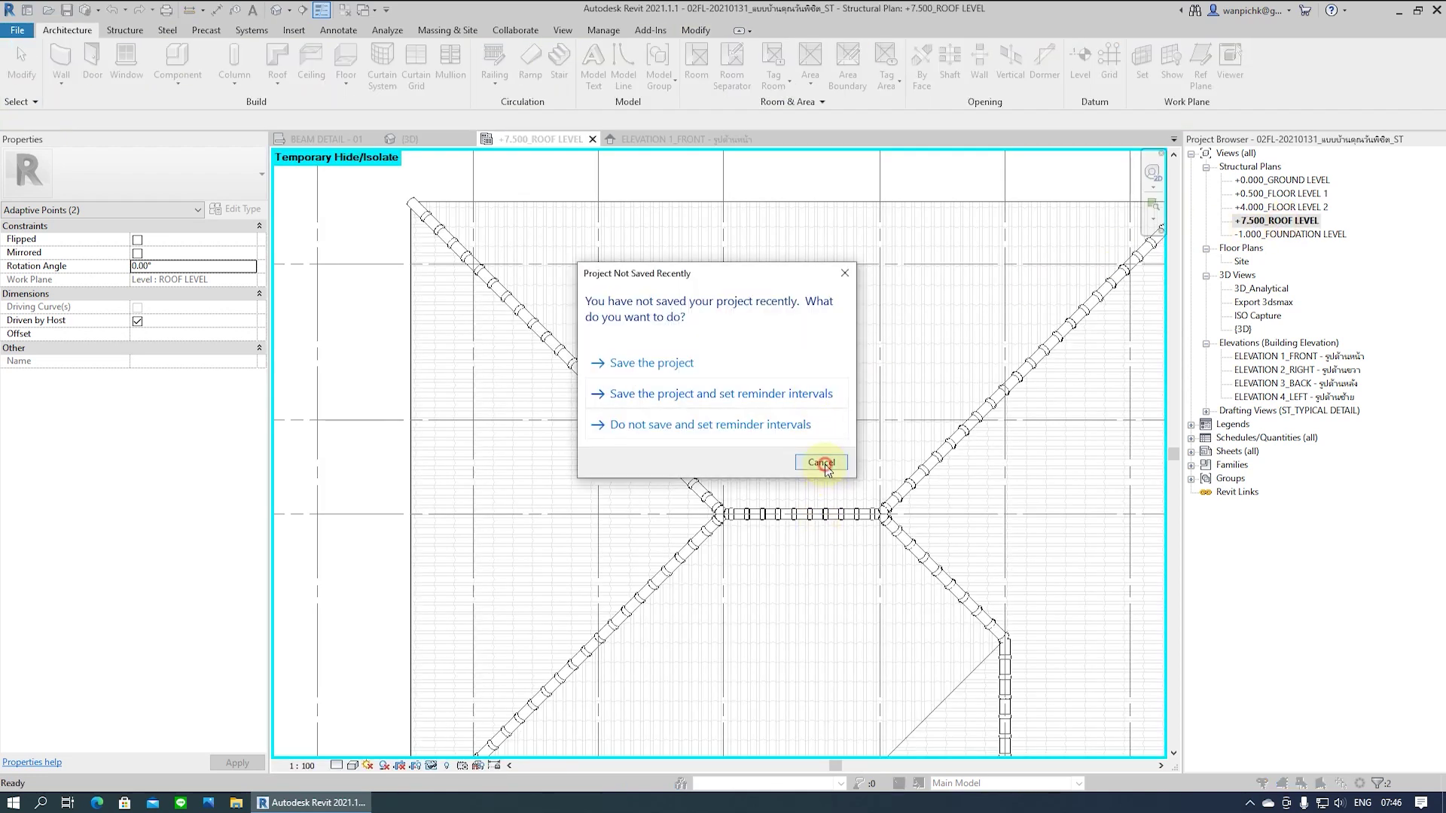
click(824, 464)
ctrl+scroll(914, 478, down, 5)
scroll(877, 520, up, 2)
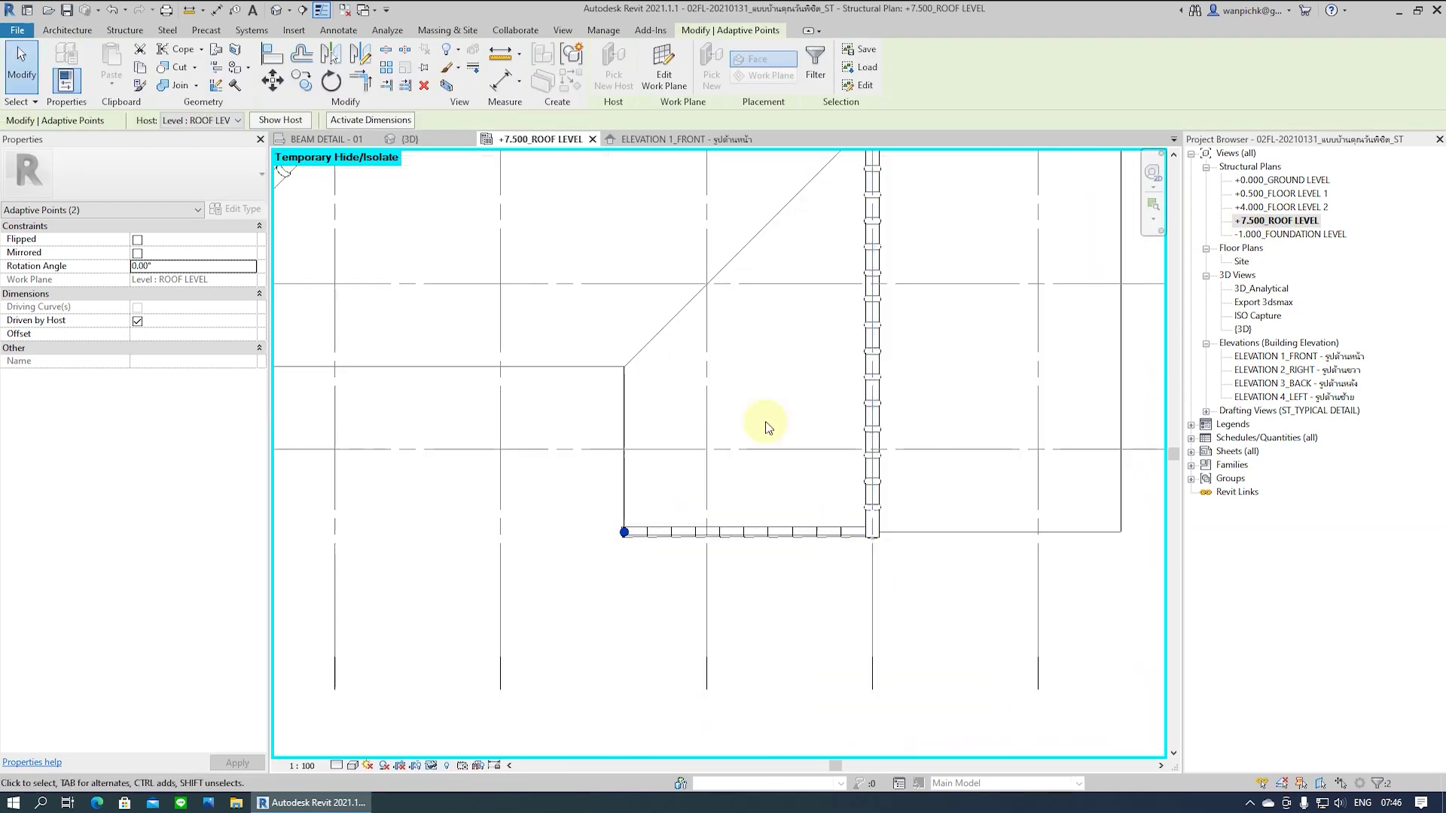
click(342, 57)
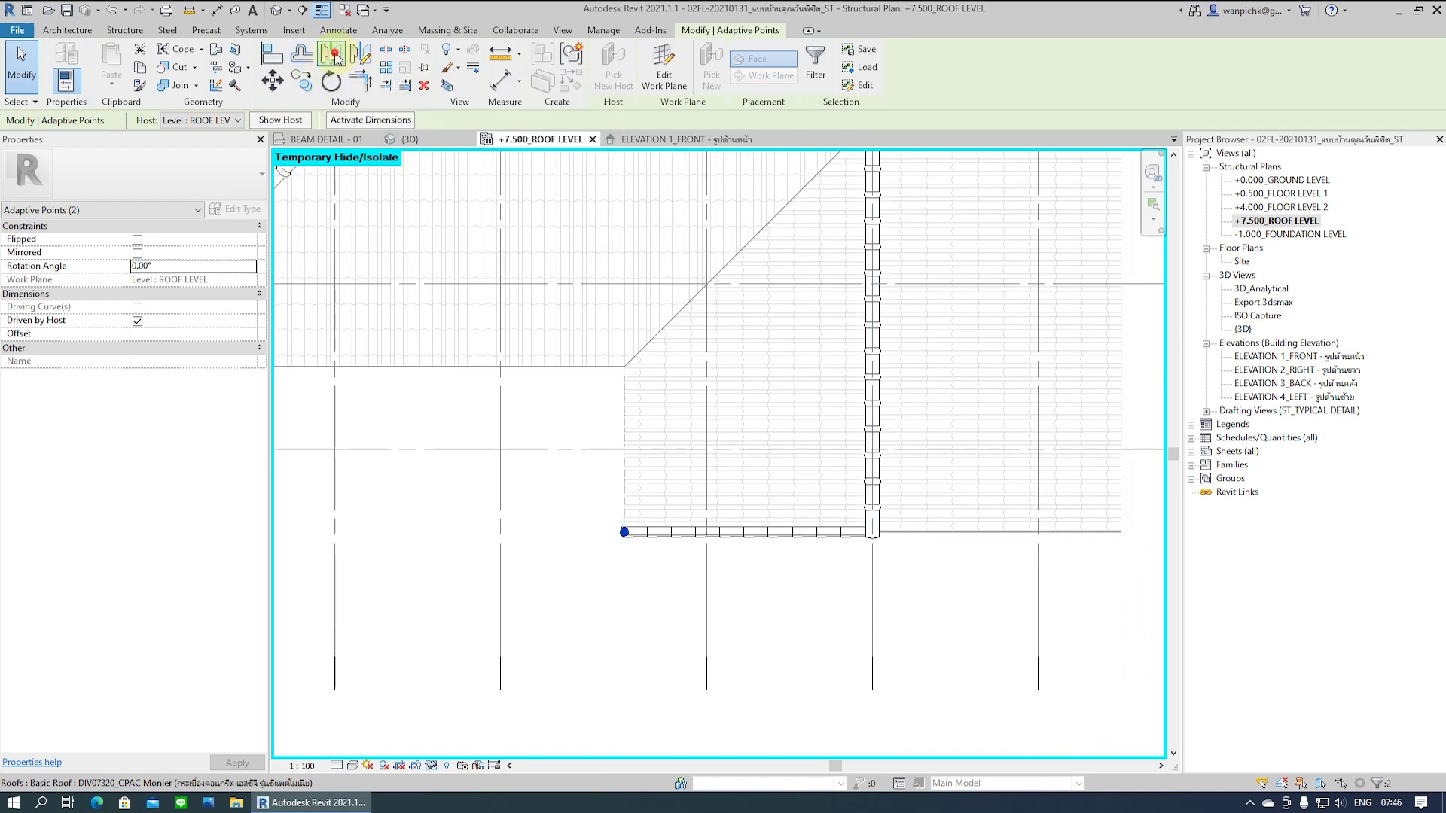
scroll(887, 360, up, 1)
click(870, 375)
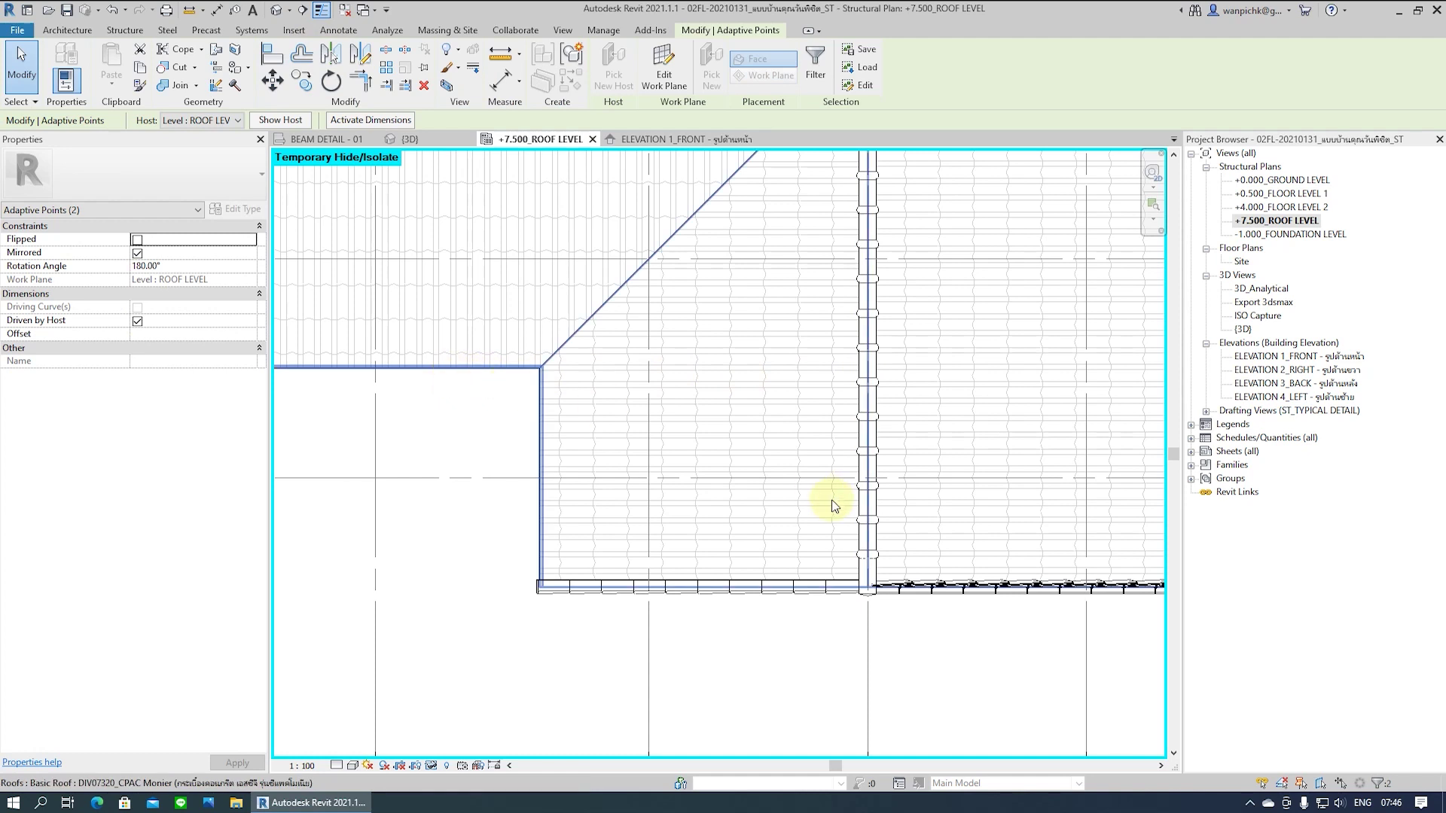
middle_drag(832, 500, 617, 480)
In the 3D view, flip the verge tile run along the roof edge
click(279, 11)
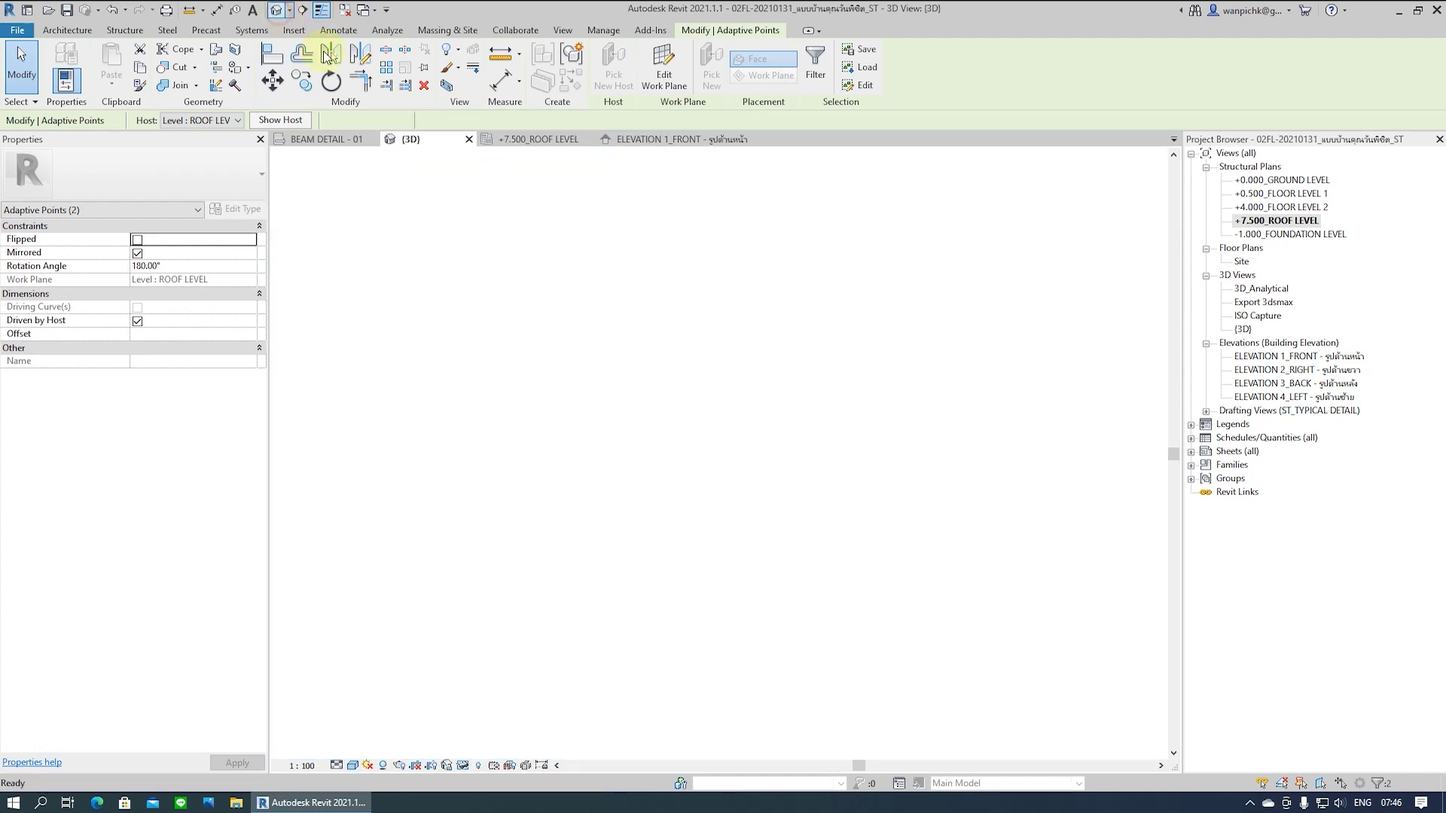
shift+middle_drag(655, 493, 765, 397)
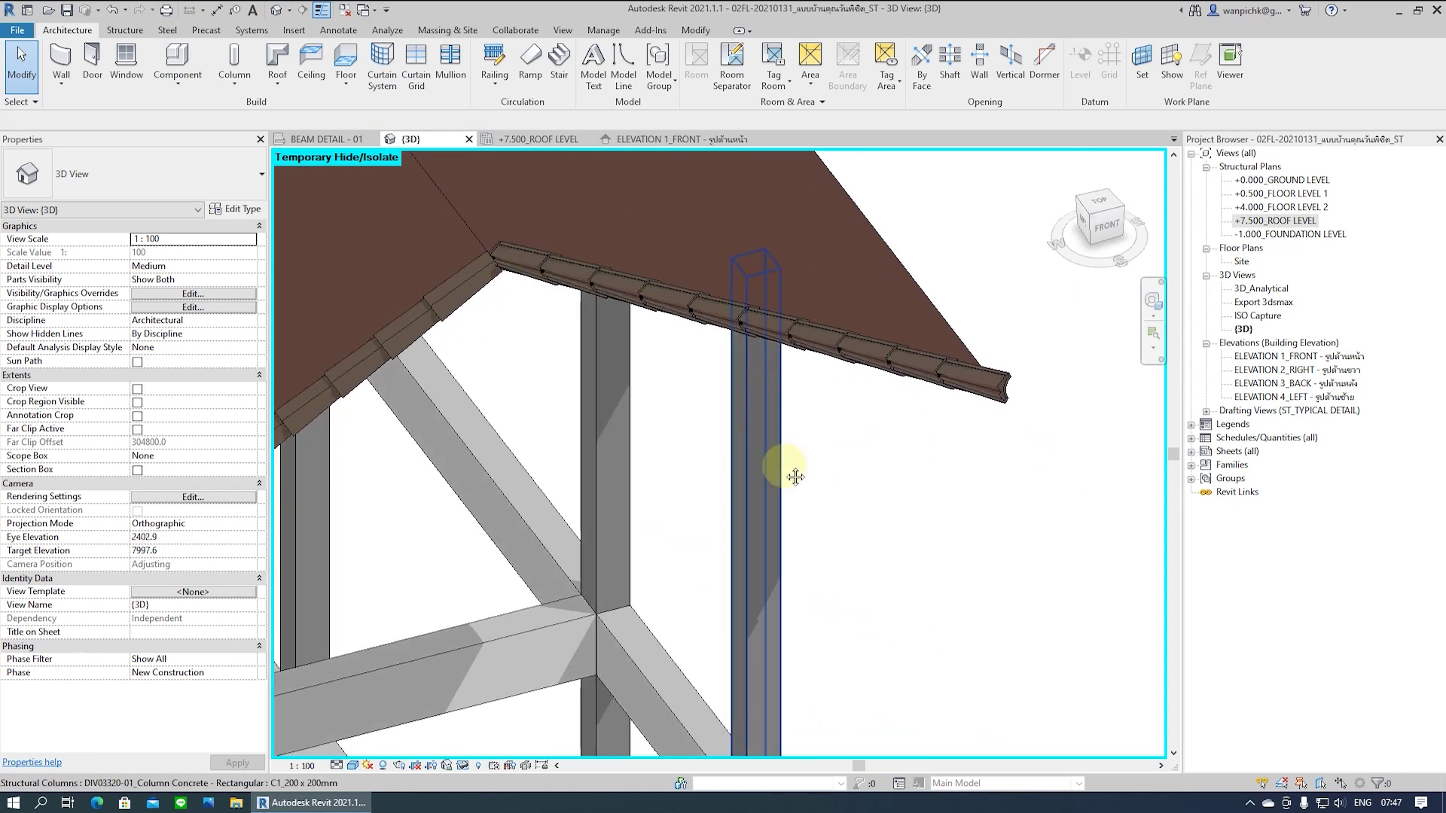
scroll(790, 467, up, 2)
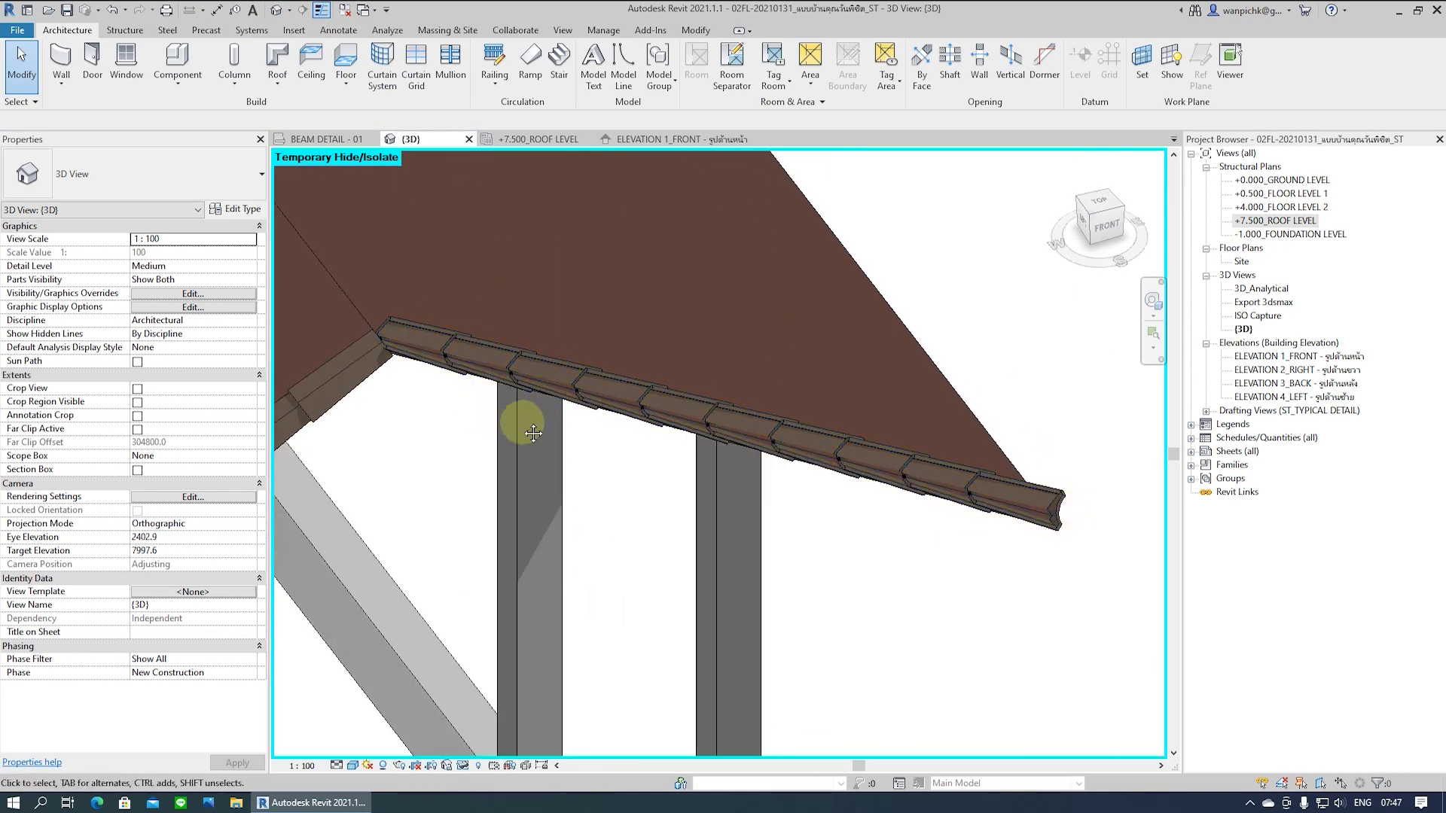
middle_drag(533, 433, 563, 455)
click(634, 395)
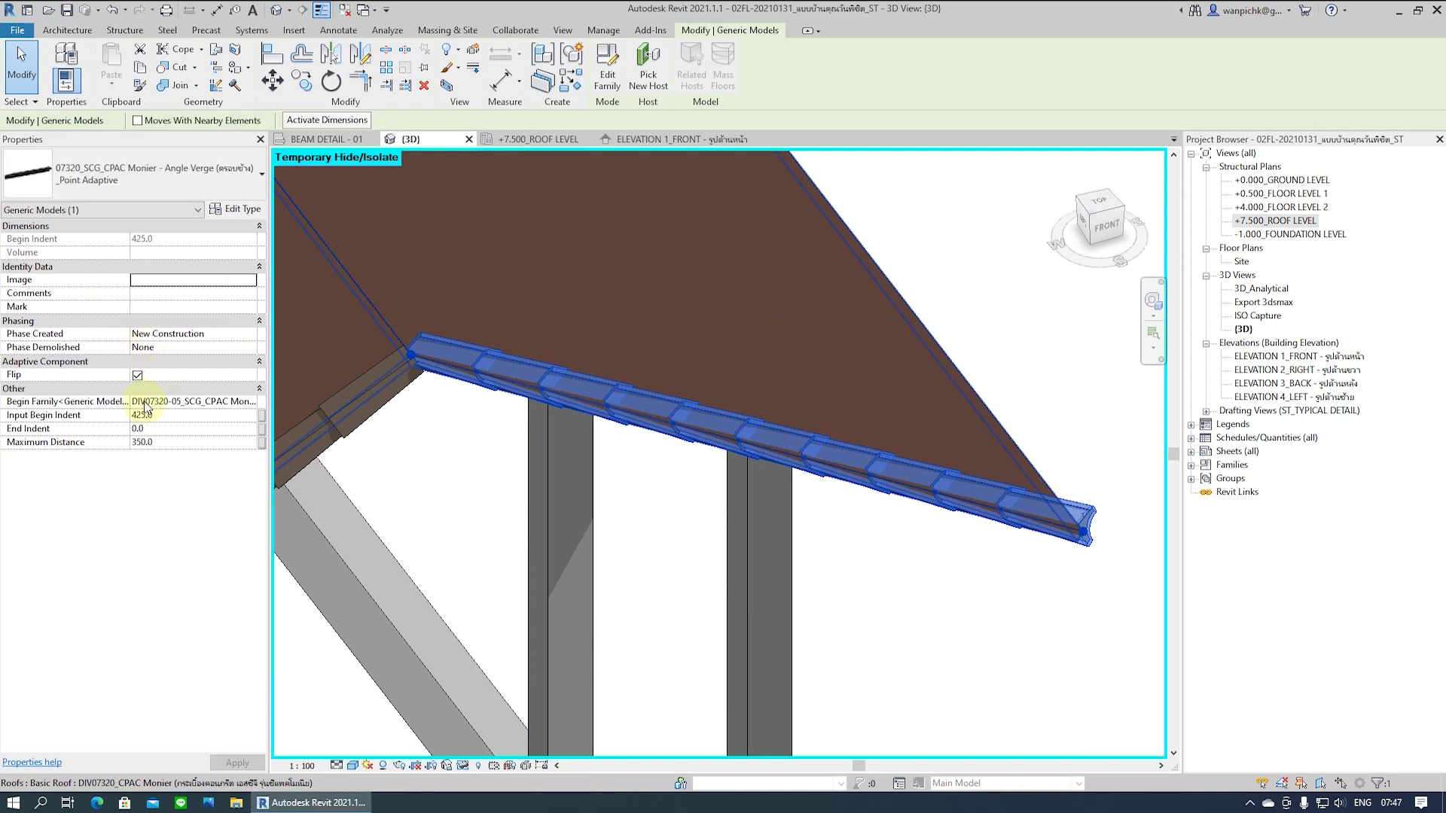
click(143, 376)
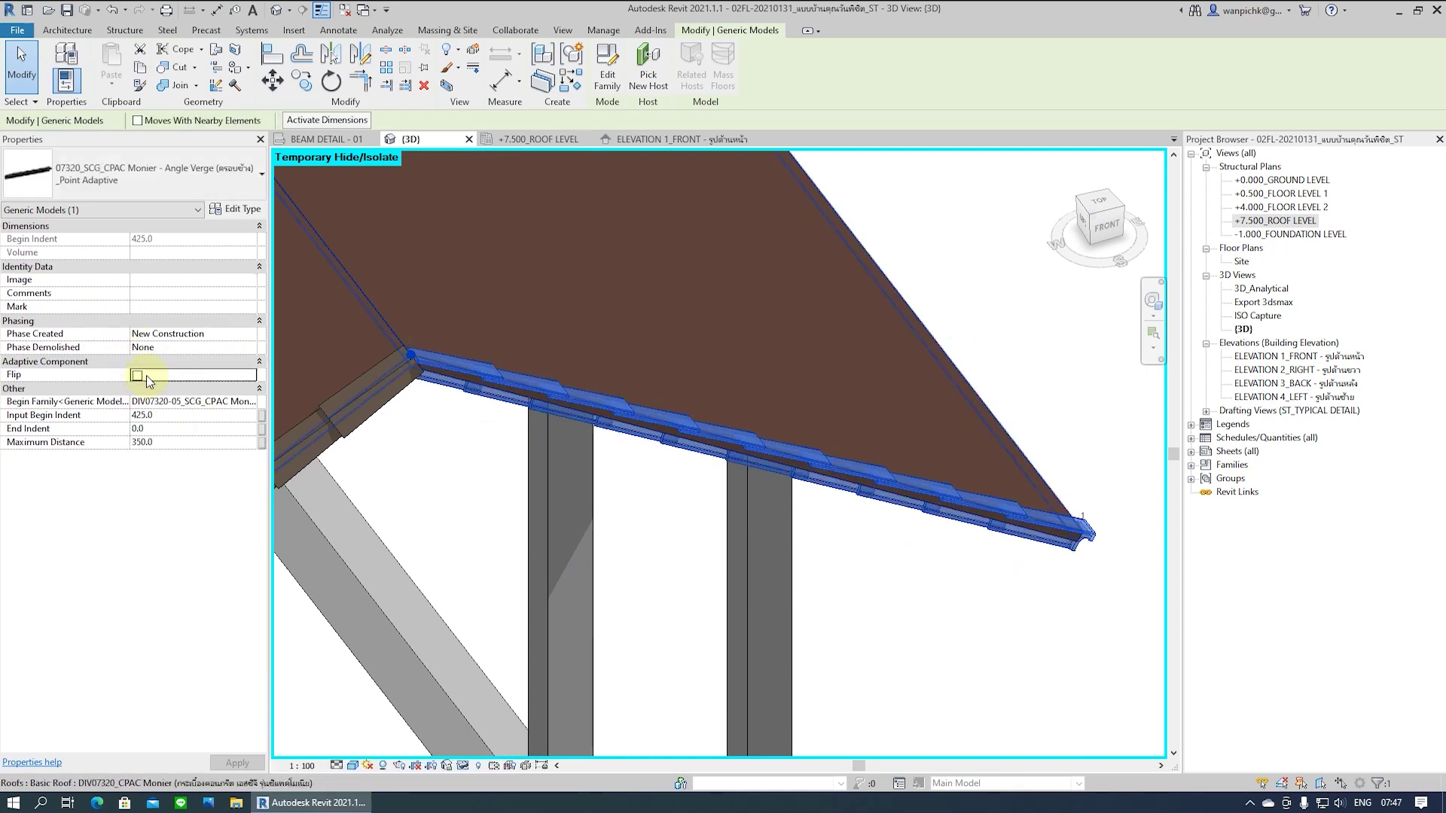
click(979, 324)
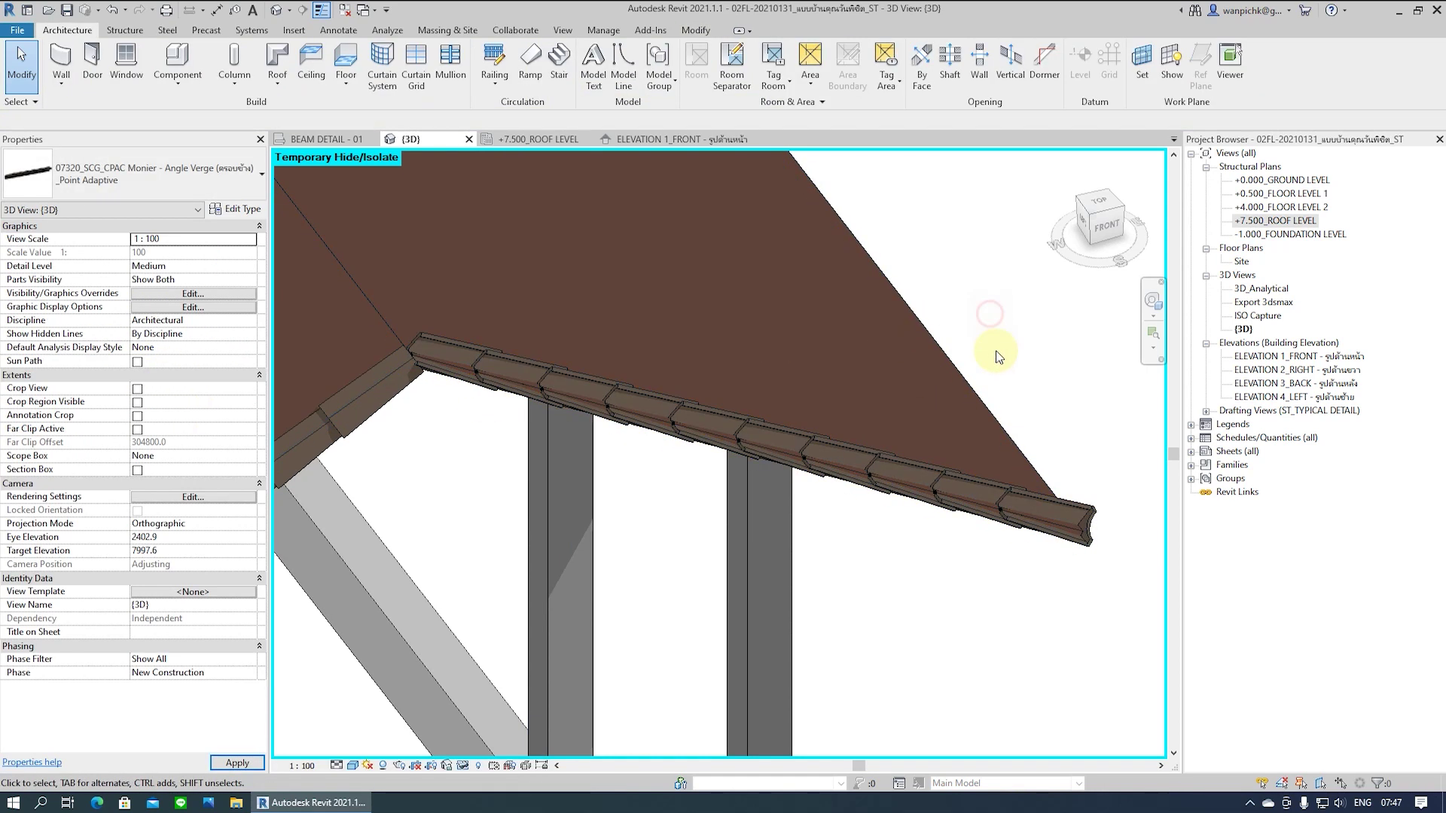
Inspect the verge's adaptive points at the gutter end and gable corner from several angles
scroll(1082, 523, up, 2)
click(1101, 542)
mouse_move(961, 487)
shift+middle_down()
mouse_move(506, 394)
mouse_move(583, 380)
shift+middle_up()
click(584, 378)
mouse_move(360, 473)
shift+middle_down()
mouse_move(507, 462)
mouse_move(85, 256)
shift+middle_up()
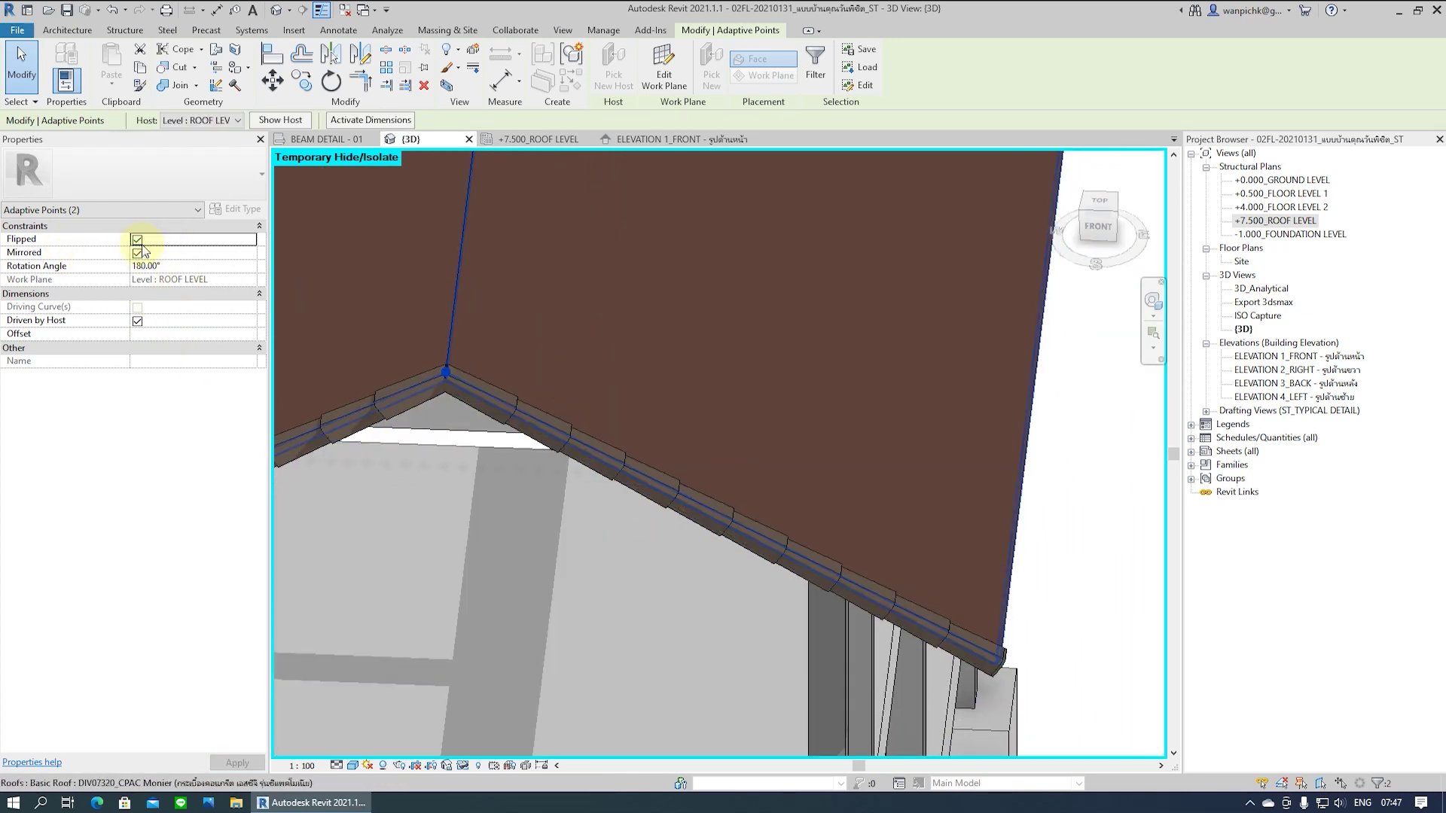
mouse_move(919, 565)
shift+middle_down()
mouse_move(958, 661)
mouse_move(1019, 612)
mouse_move(1001, 625)
mouse_move(951, 606)
mouse_move(574, 612)
mouse_move(765, 623)
mouse_move(875, 652)
mouse_move(903, 584)
mouse_move(749, 590)
mouse_move(726, 623)
shift+middle_up()
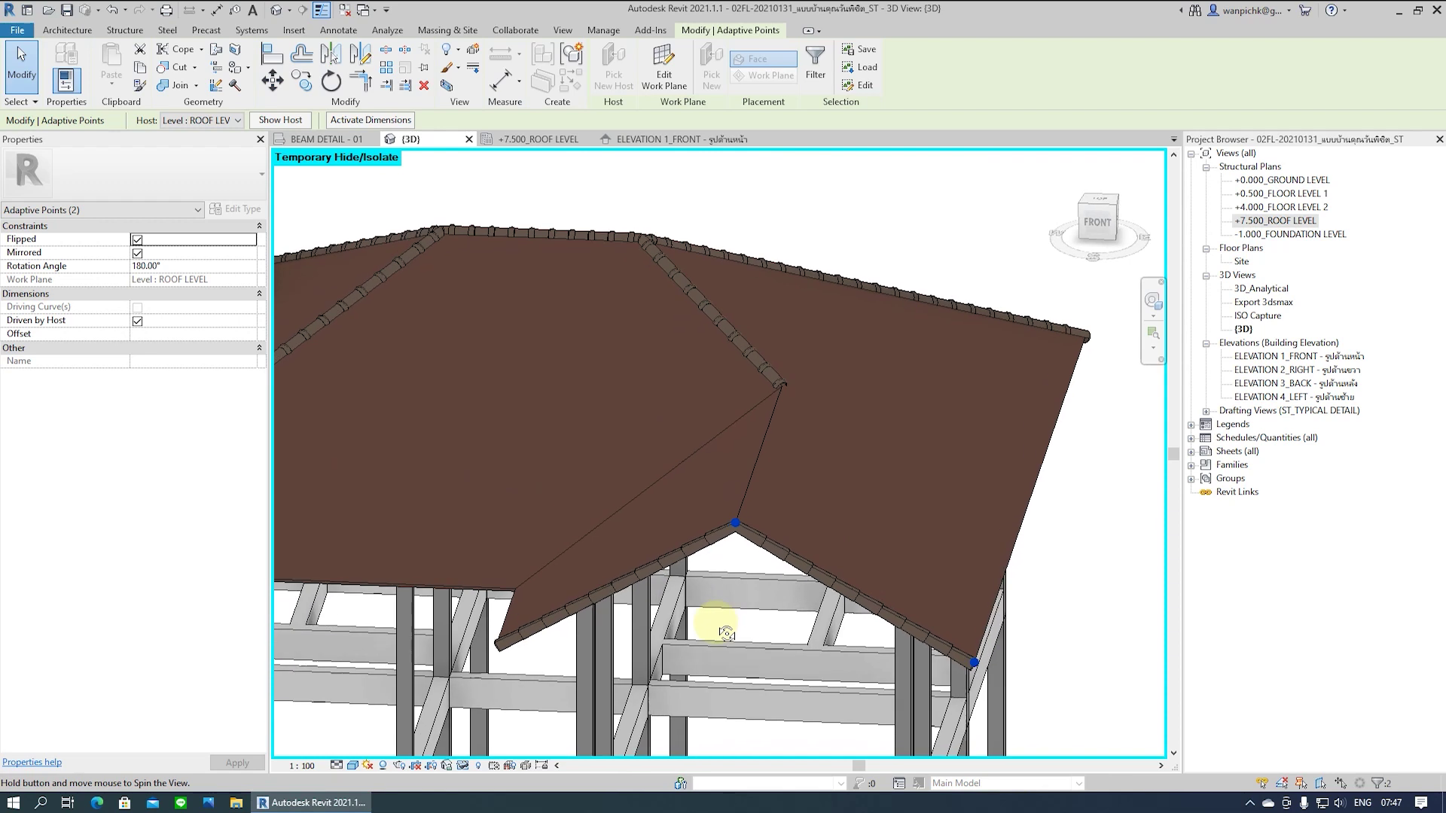
click(1097, 532)
mouse_move(1097, 532)
shift+middle_down()
mouse_move(793, 576)
mouse_move(622, 581)
mouse_move(439, 234)
shift+middle_up()
Reset temporary hide (HR) to restore the roof tiles and zoom in on the left side
key(h)
key(r)
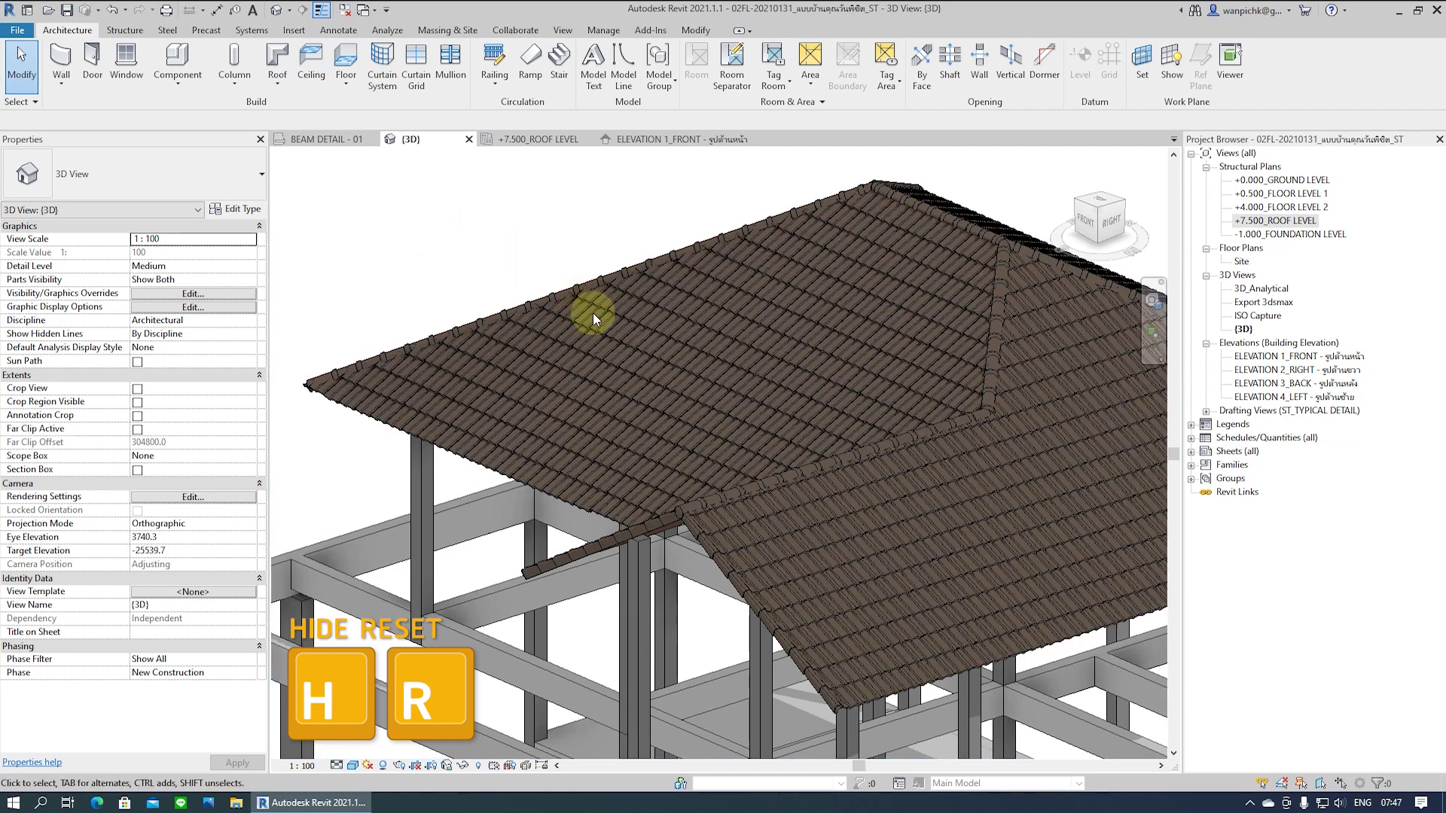
mouse_move(672, 641)
shift+middle_down()
mouse_move(767, 610)
mouse_move(533, 597)
mouse_move(565, 668)
mouse_move(762, 454)
shift+middle_up()
scroll(759, 448, up, 3)
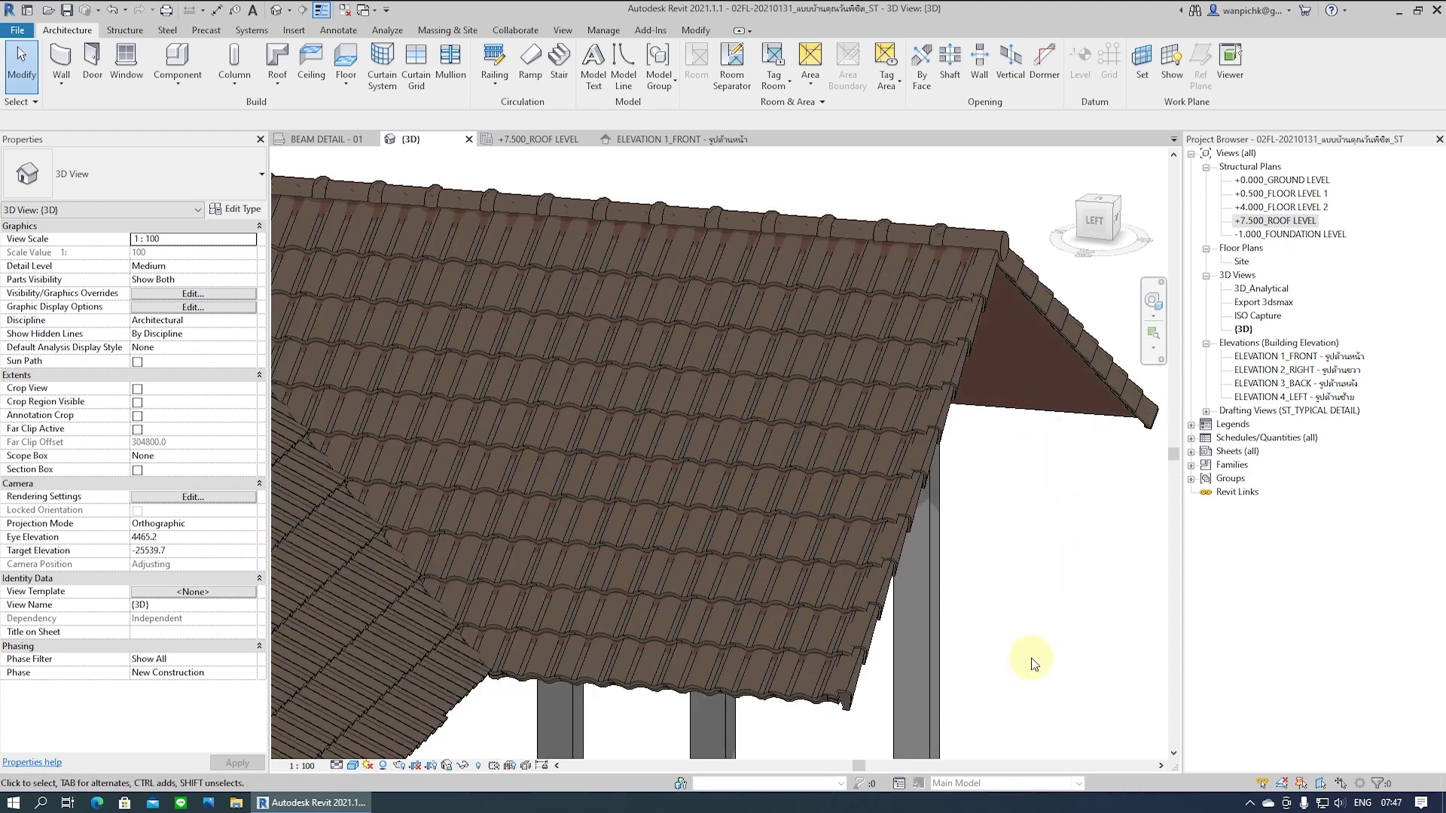
scroll(1057, 622, up, 1)
scroll(1054, 663, up, 1)
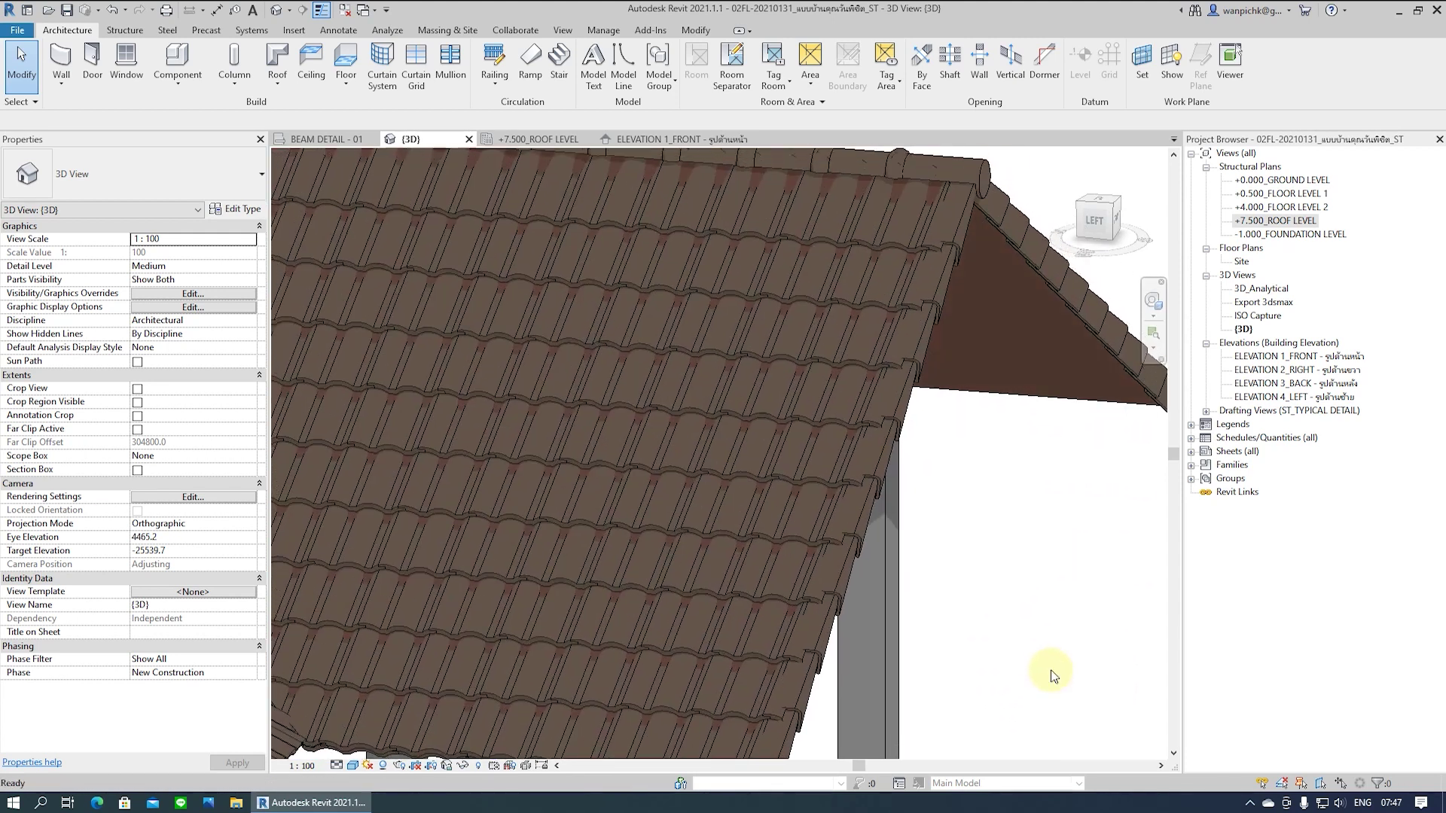
Set the tile mass's Elevation from Level to -50, then to -25
click(804, 354)
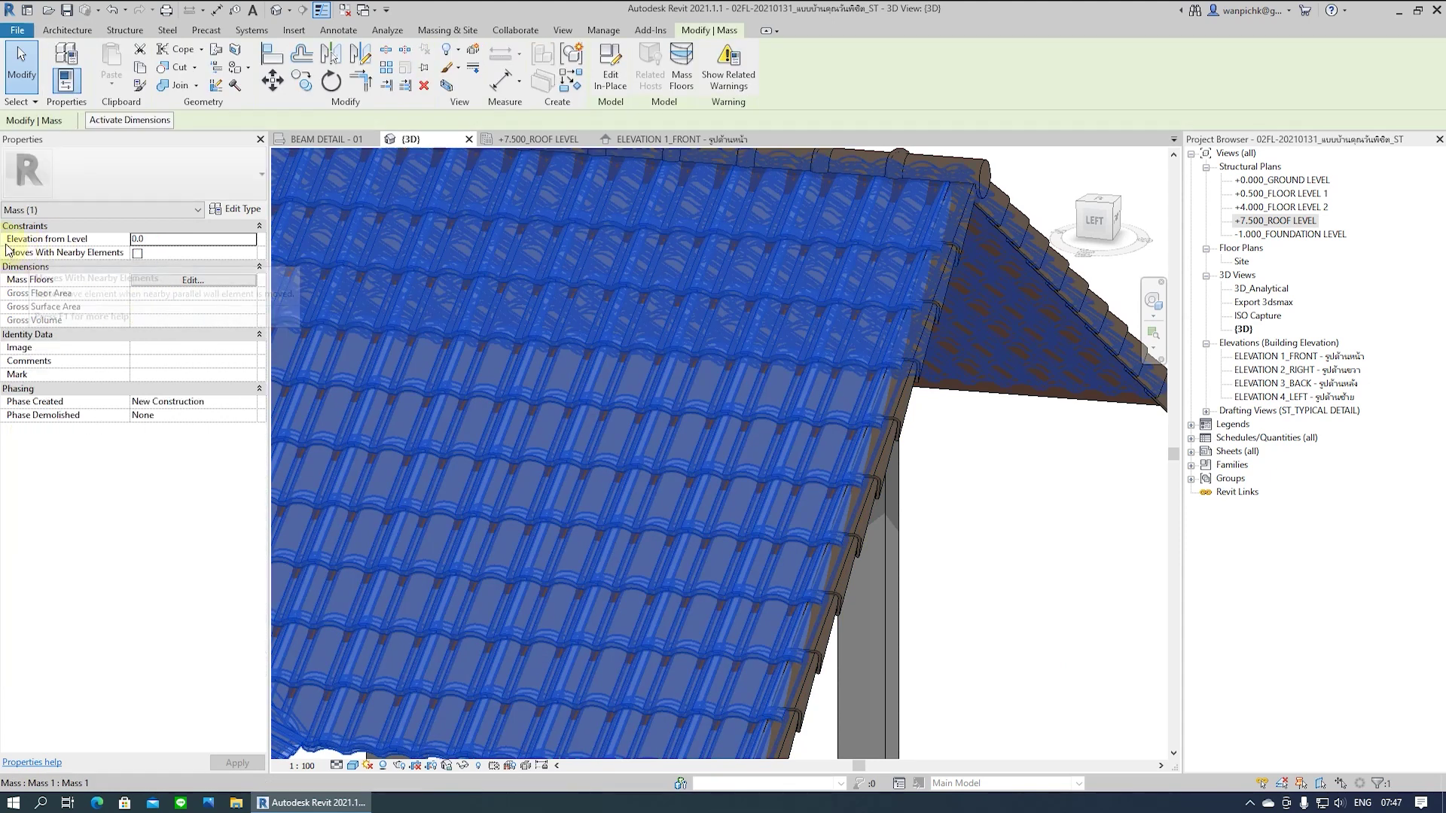
click(164, 241)
text(-50)
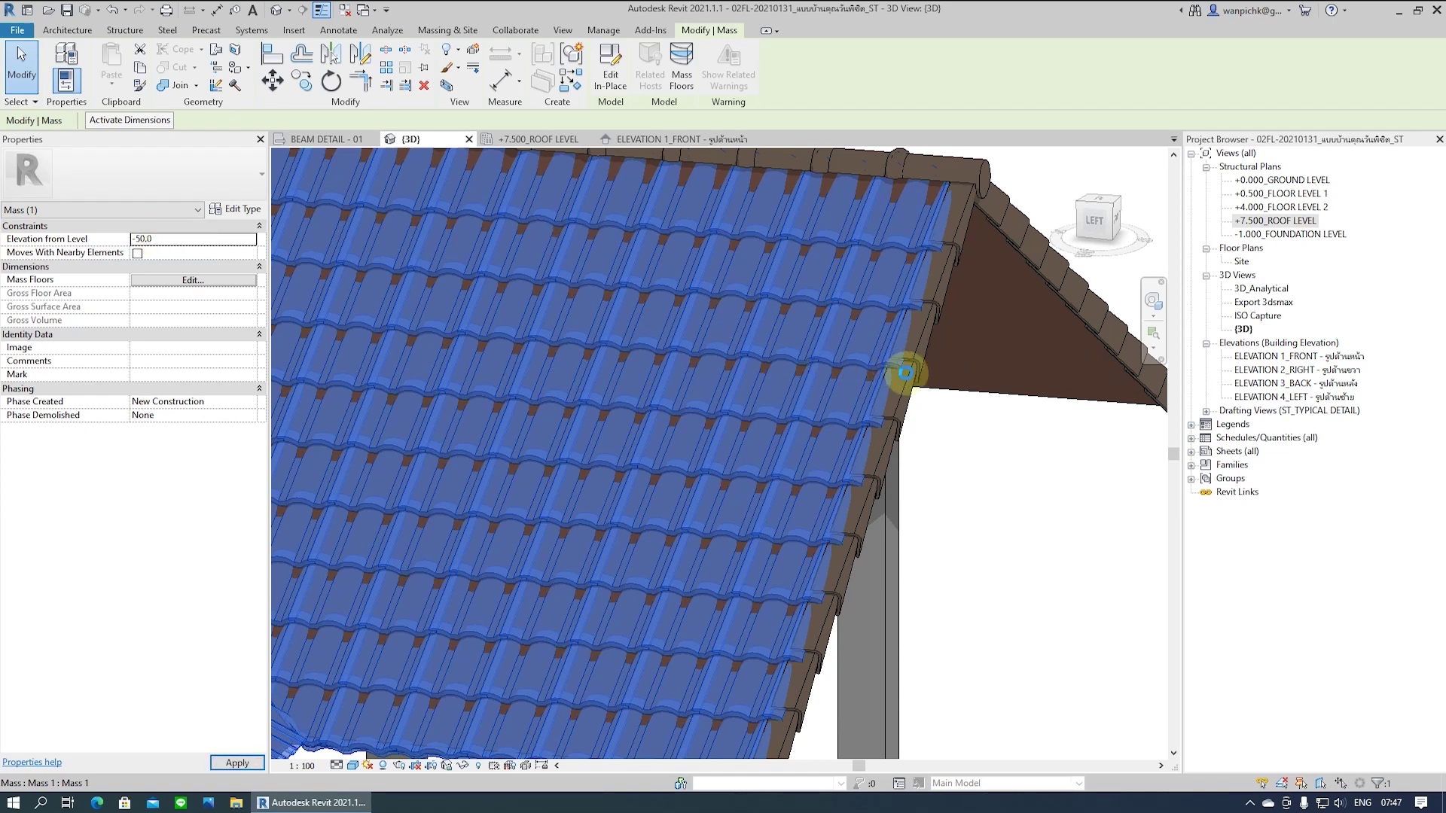
click(904, 372)
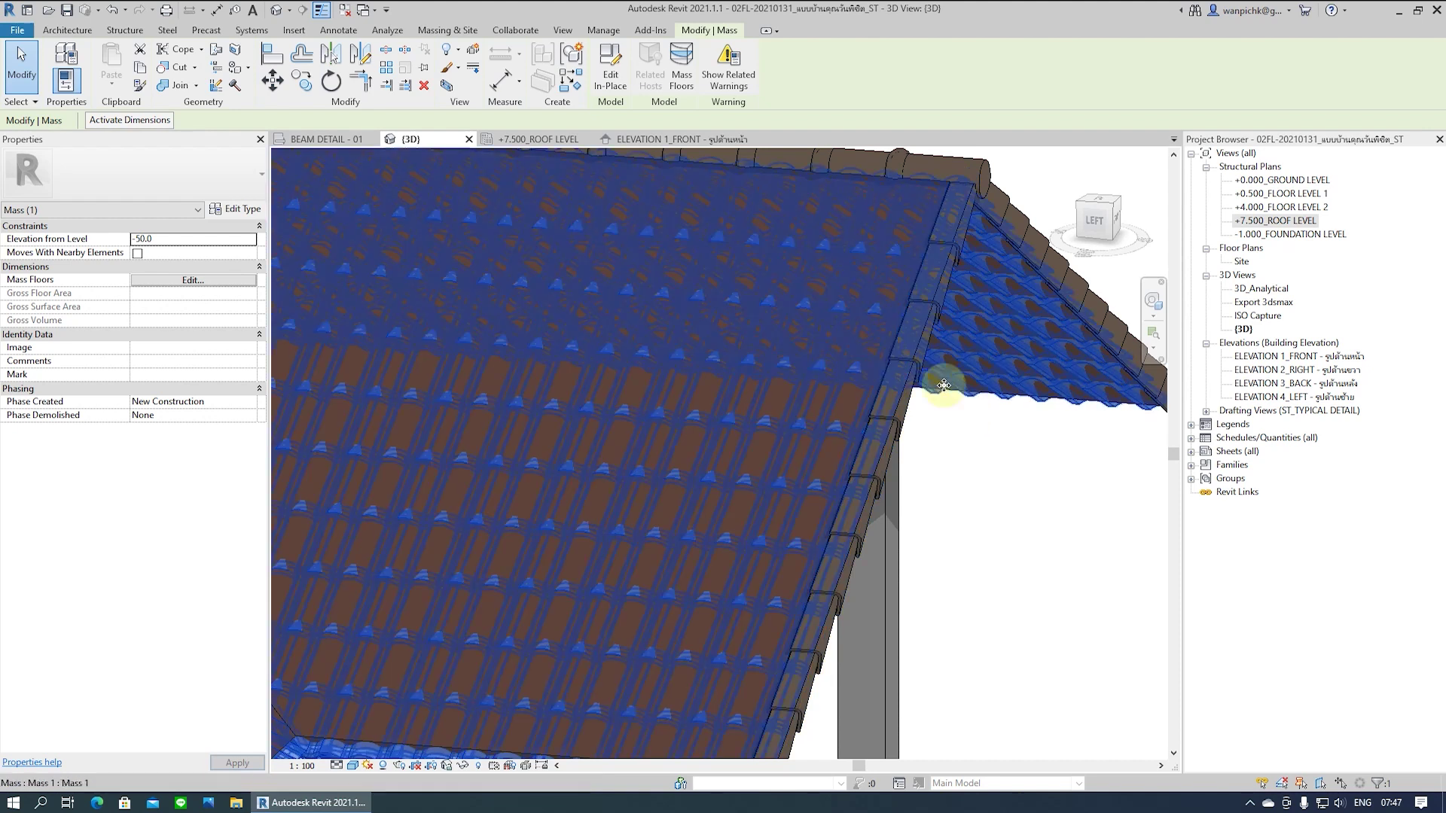
click(211, 241)
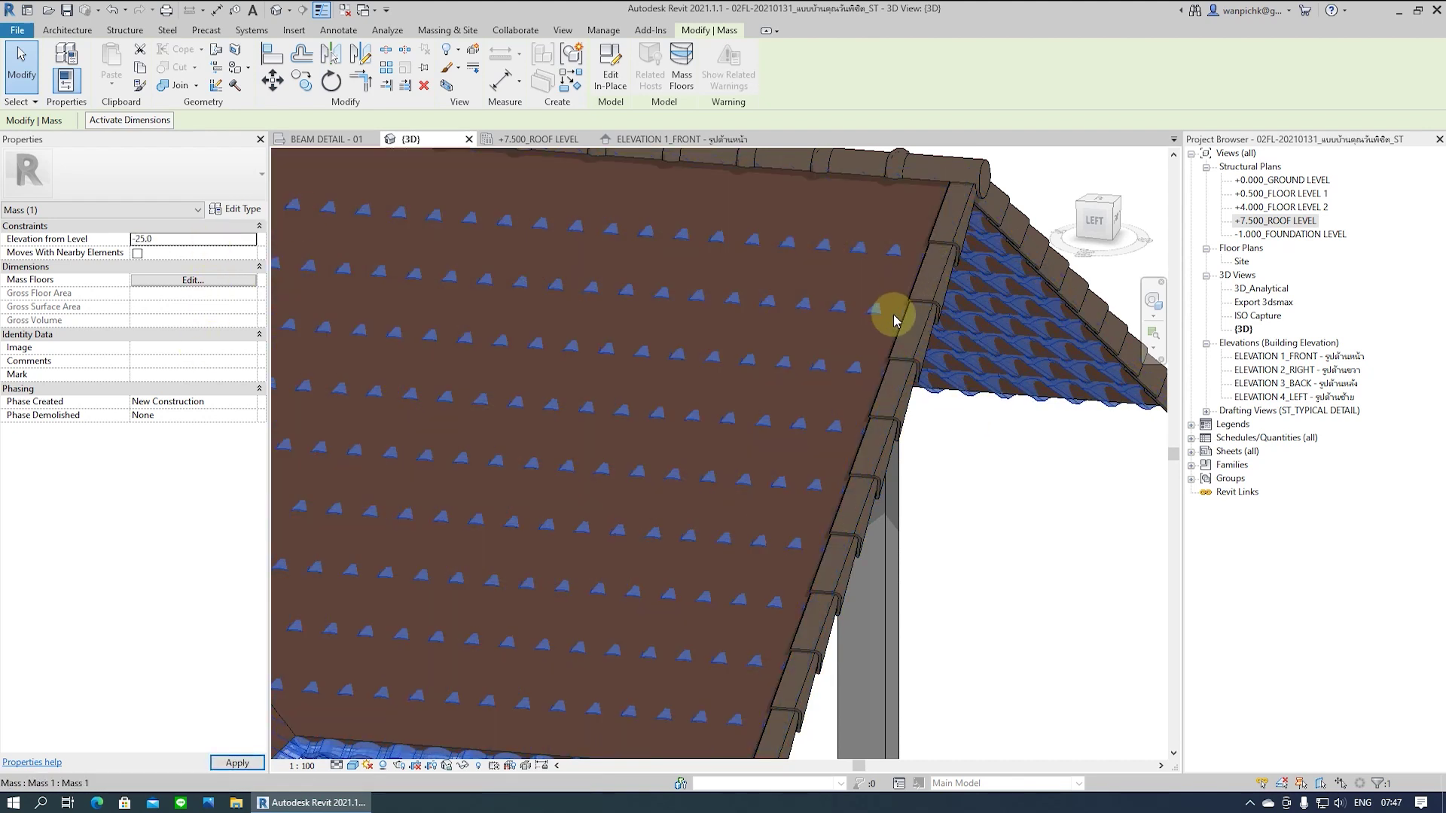
shift+middle_drag(885, 335, 910, 346)
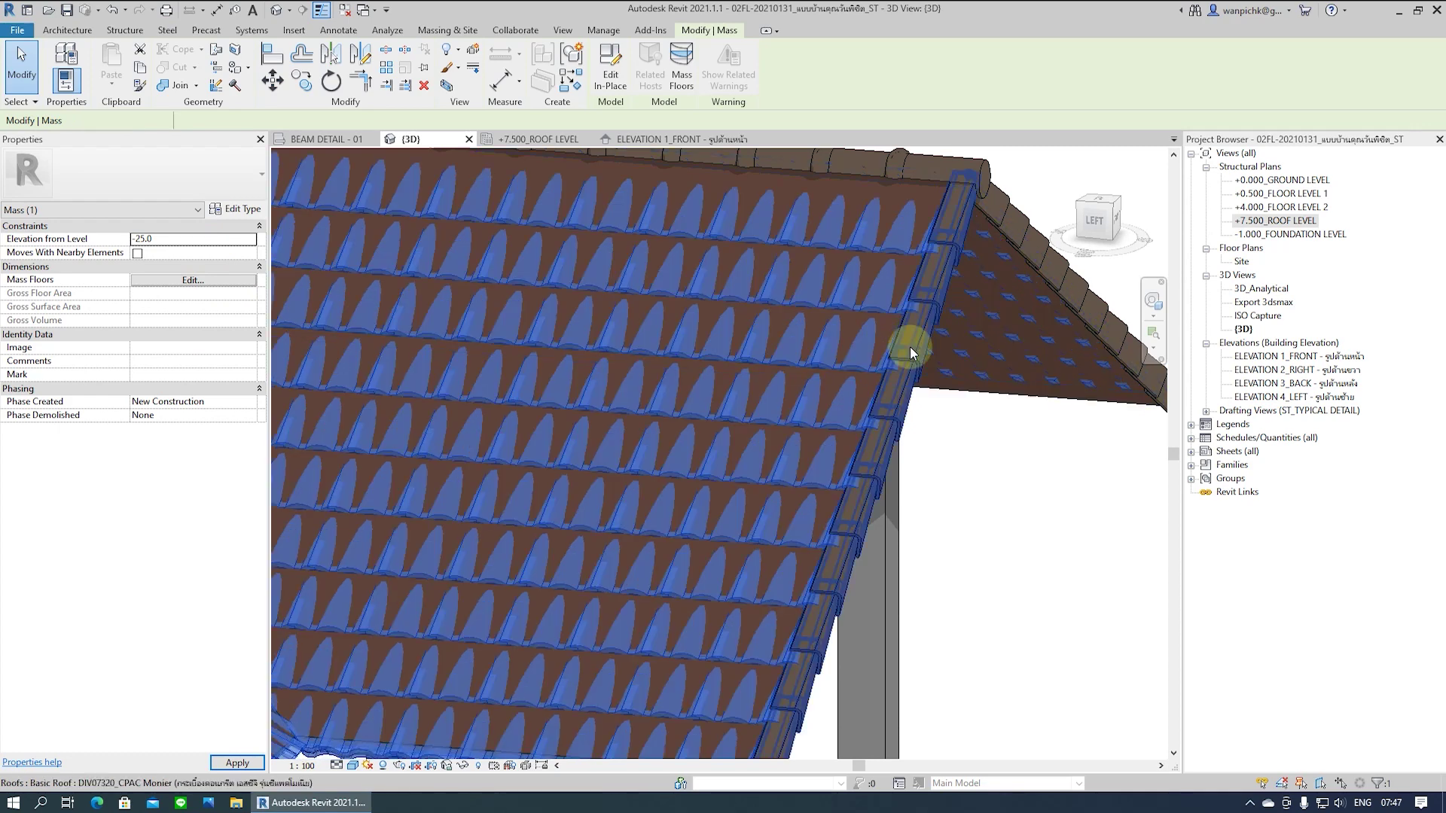
click(1058, 500)
mouse_move(1052, 534)
shift+middle_down()
mouse_move(1184, 516)
mouse_move(926, 555)
mouse_move(961, 542)
mouse_move(796, 364)
shift+middle_up()
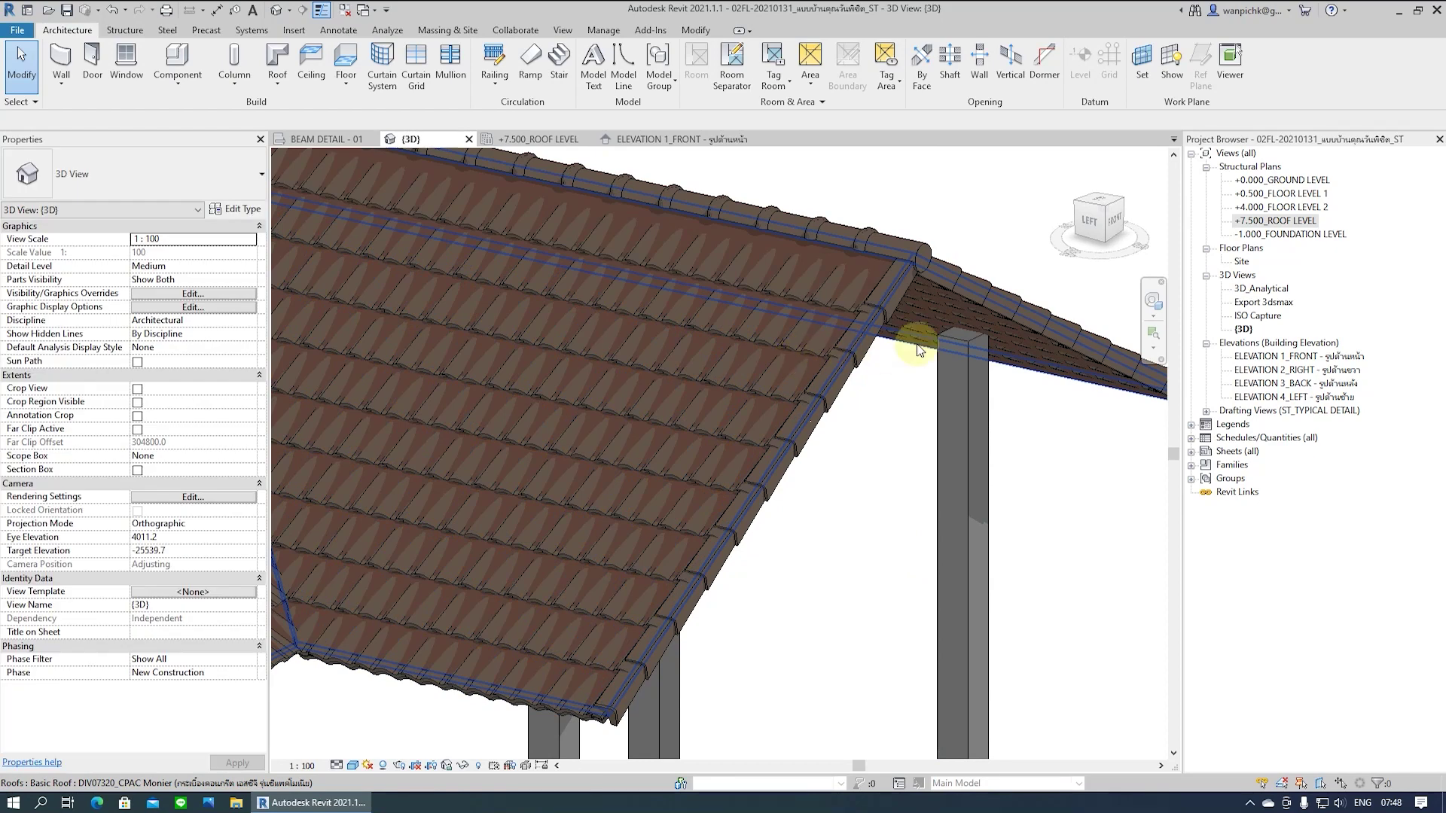
shift+middle_drag(917, 356, 930, 345)
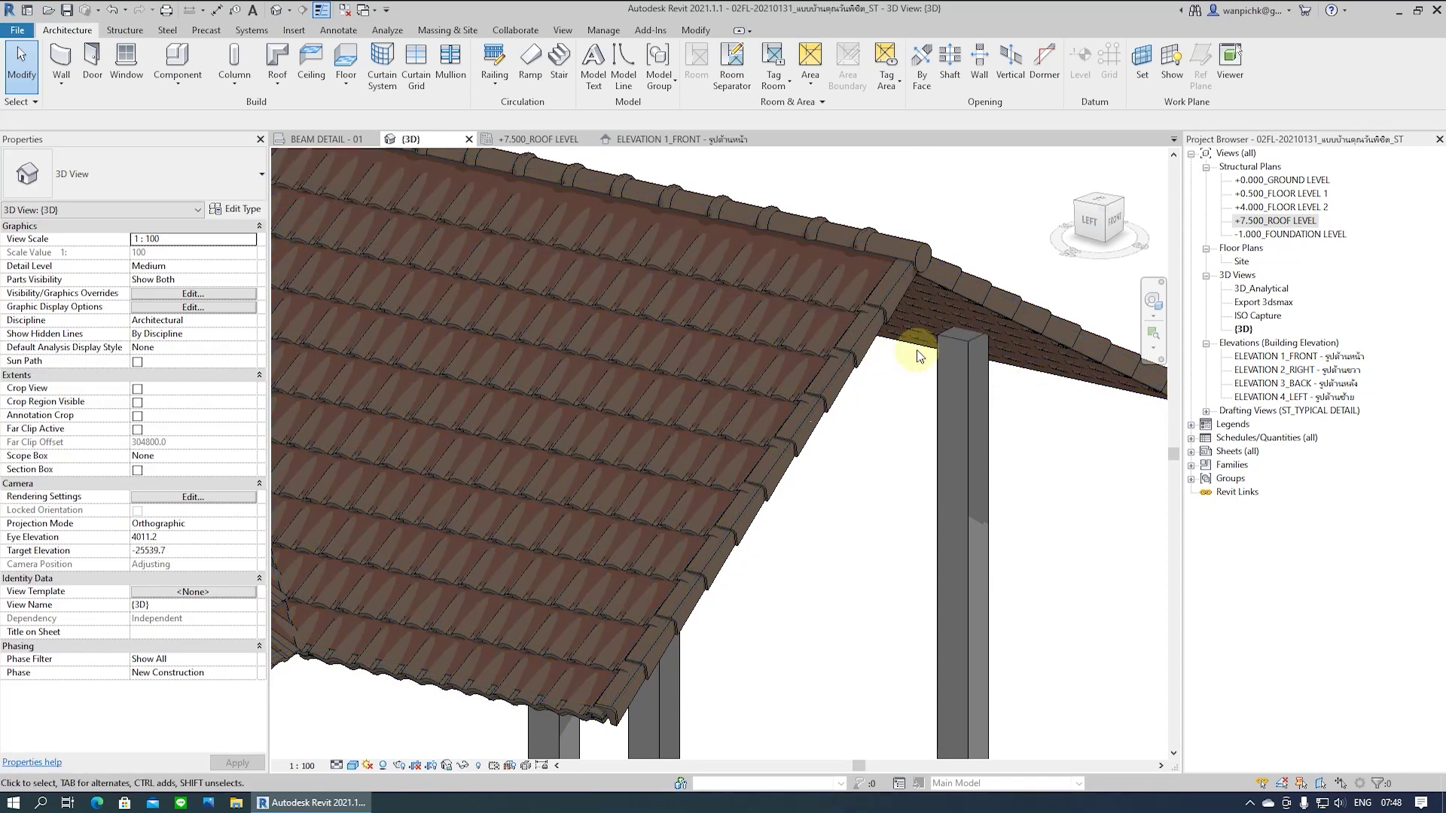
click(933, 345)
mouse_move(978, 396)
shift+middle_down()
mouse_move(858, 445)
mouse_move(823, 419)
mouse_move(645, 494)
mouse_move(1000, 447)
shift+middle_up()
scroll(994, 440, down, 5)
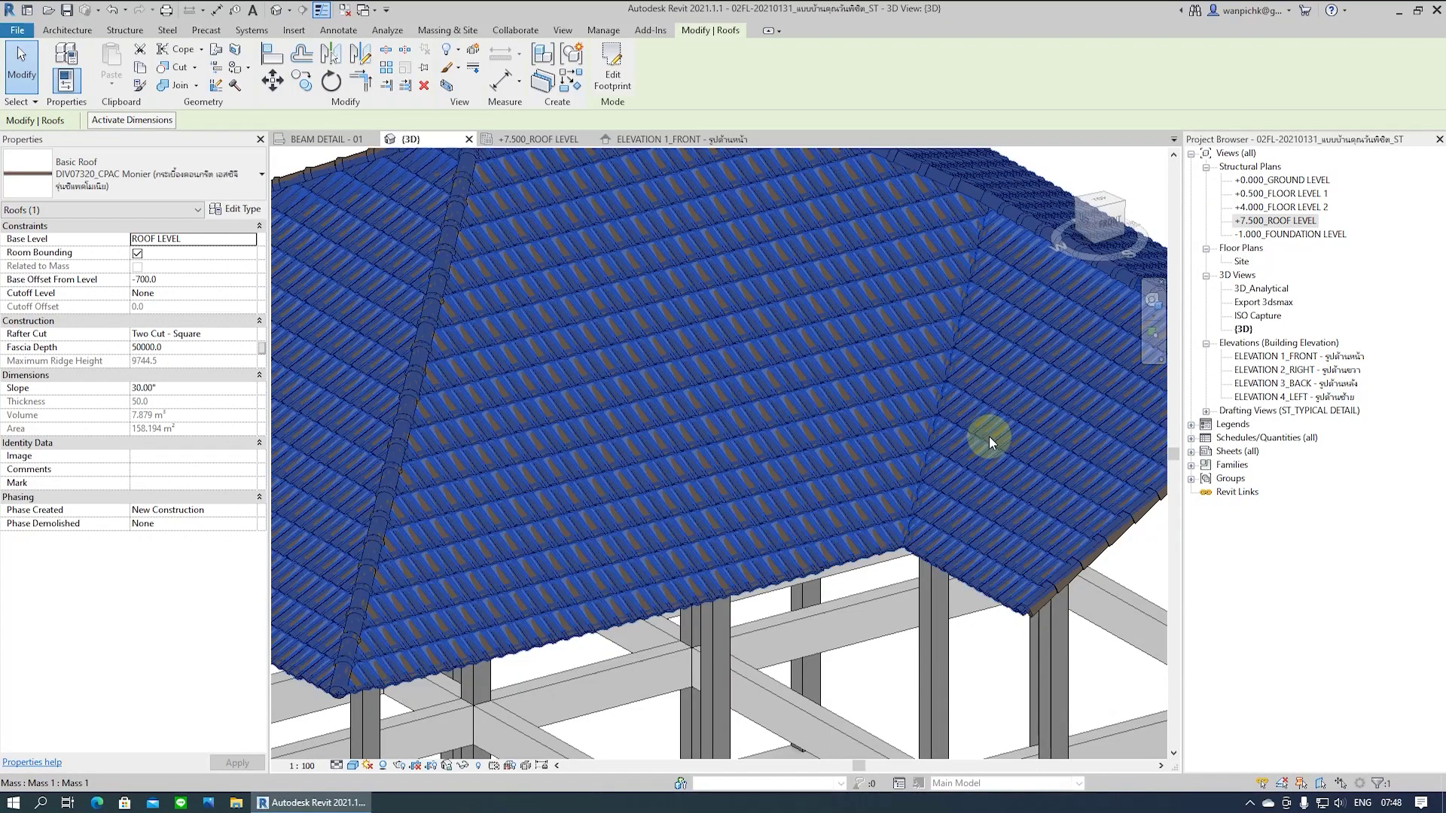
scroll(823, 438, up, 5)
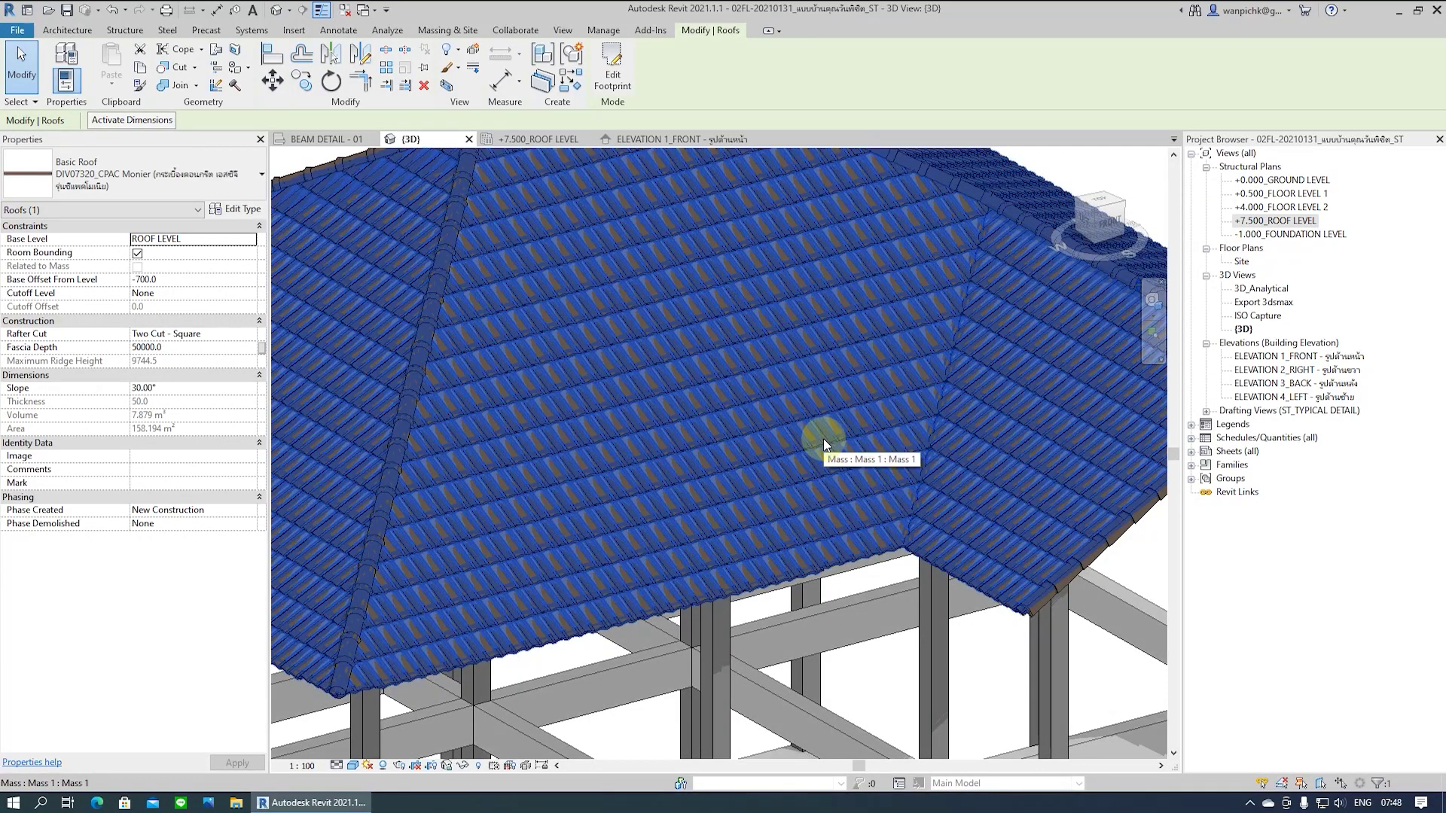
scroll(735, 433, down, 2)
middle_drag(735, 440, 757, 477)
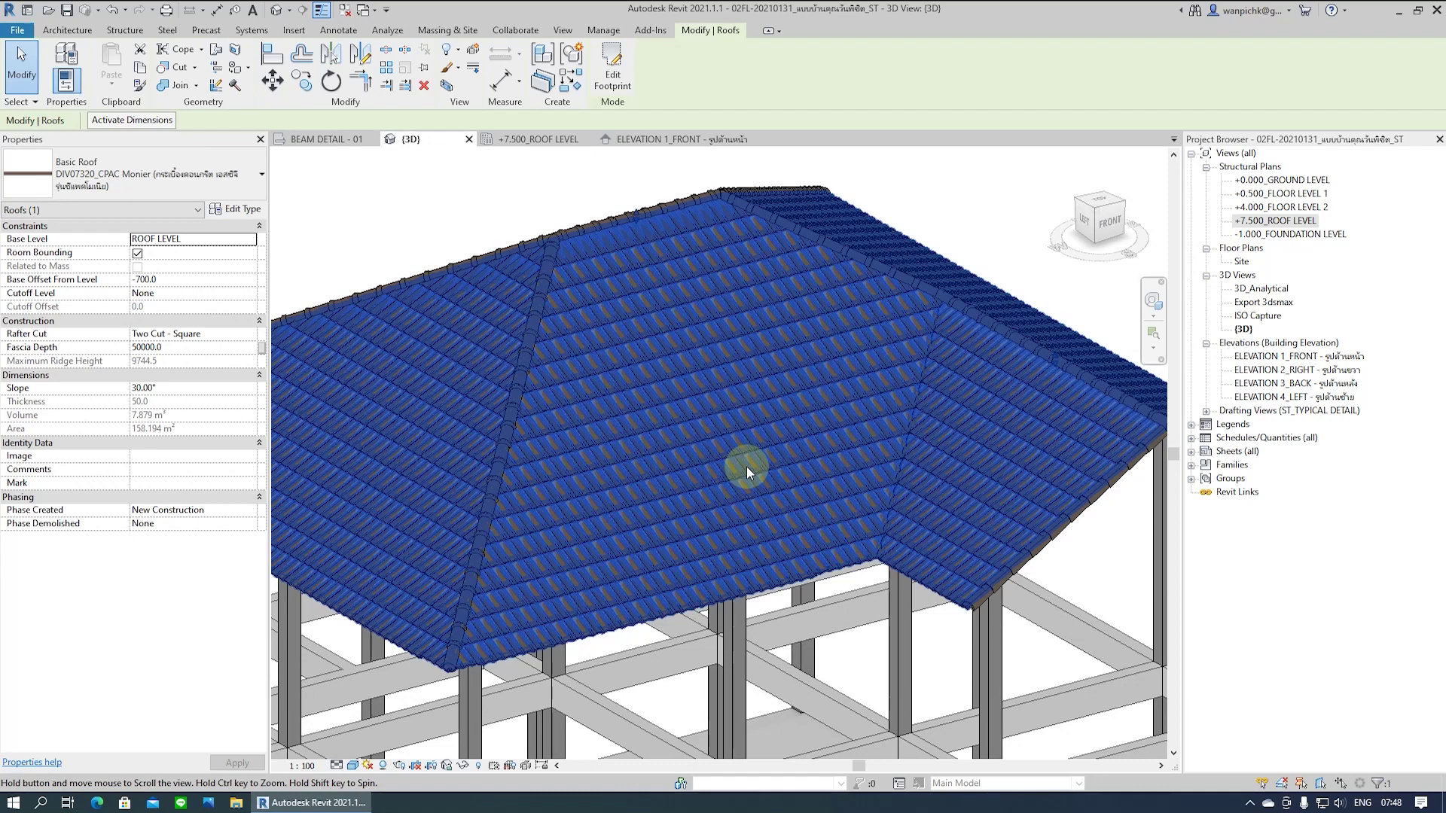
scroll(747, 465, down, 2)
mouse_move(747, 464)
shift+middle_down()
mouse_move(765, 420)
mouse_move(1010, 451)
mouse_move(909, 538)
mouse_move(932, 493)
mouse_move(960, 493)
mouse_move(891, 503)
mouse_move(1010, 475)
mouse_move(872, 588)
mouse_move(794, 607)
shift+middle_up()
key(Escape)
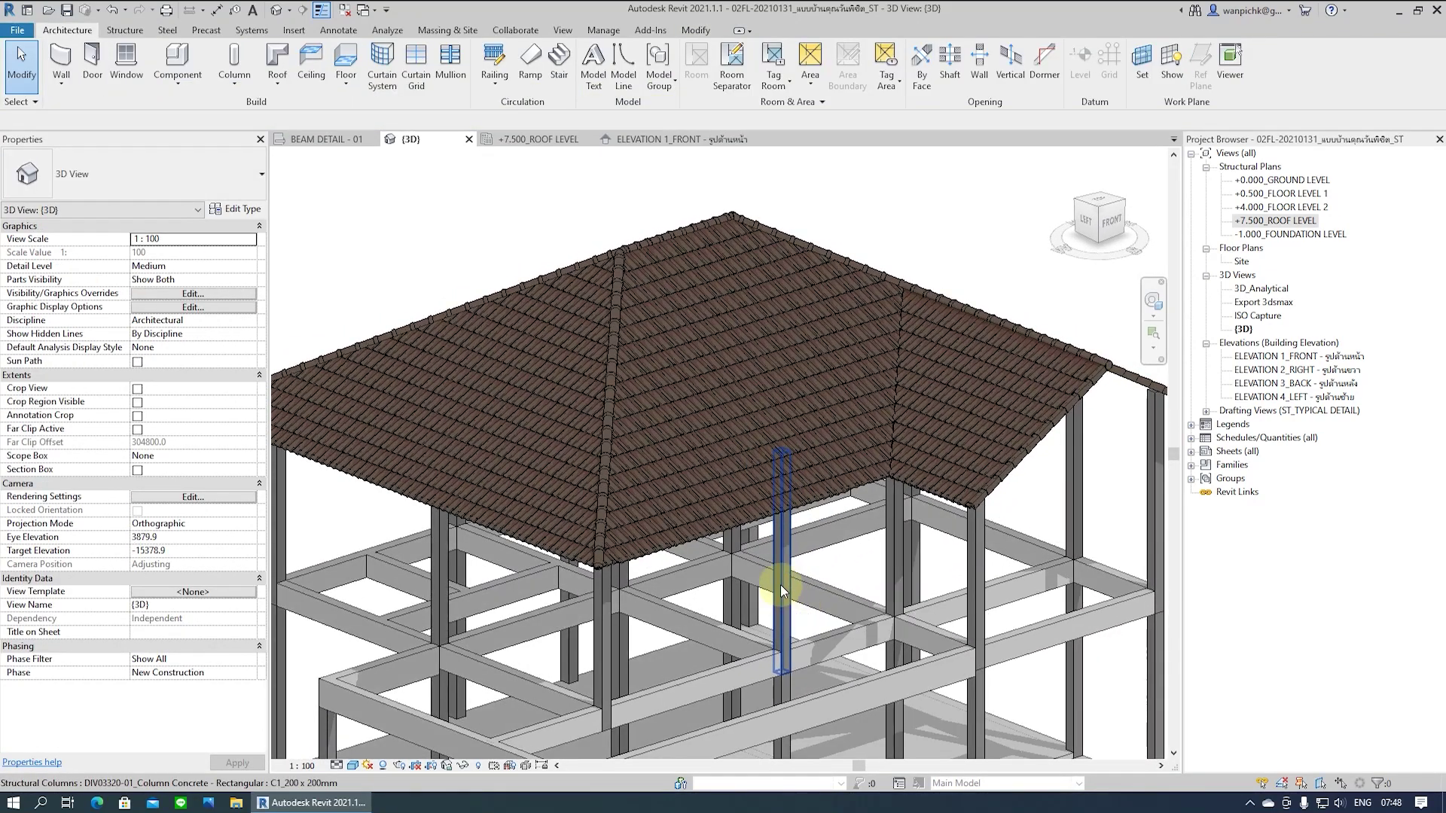
click(747, 430)
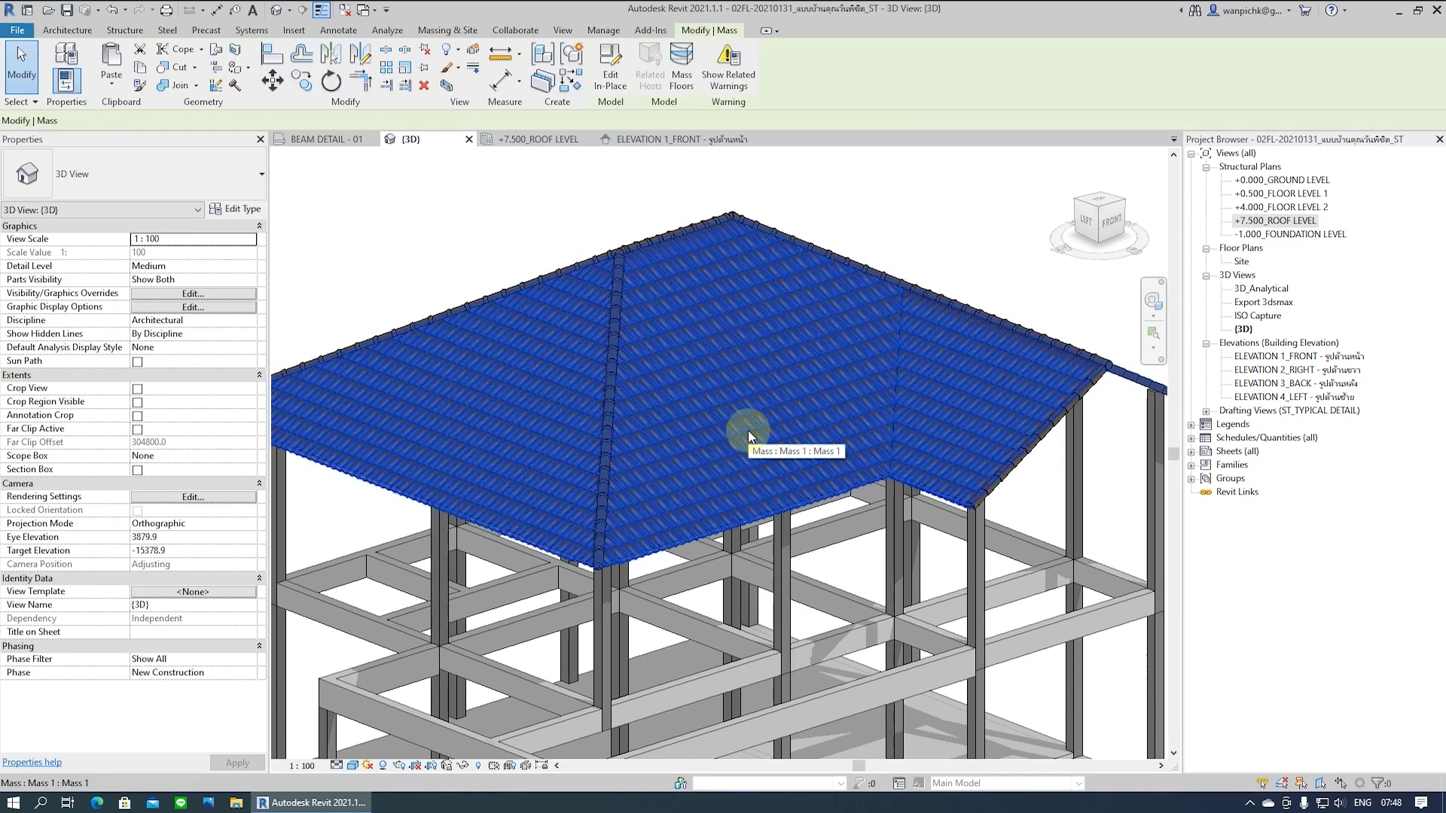
key(Escape)
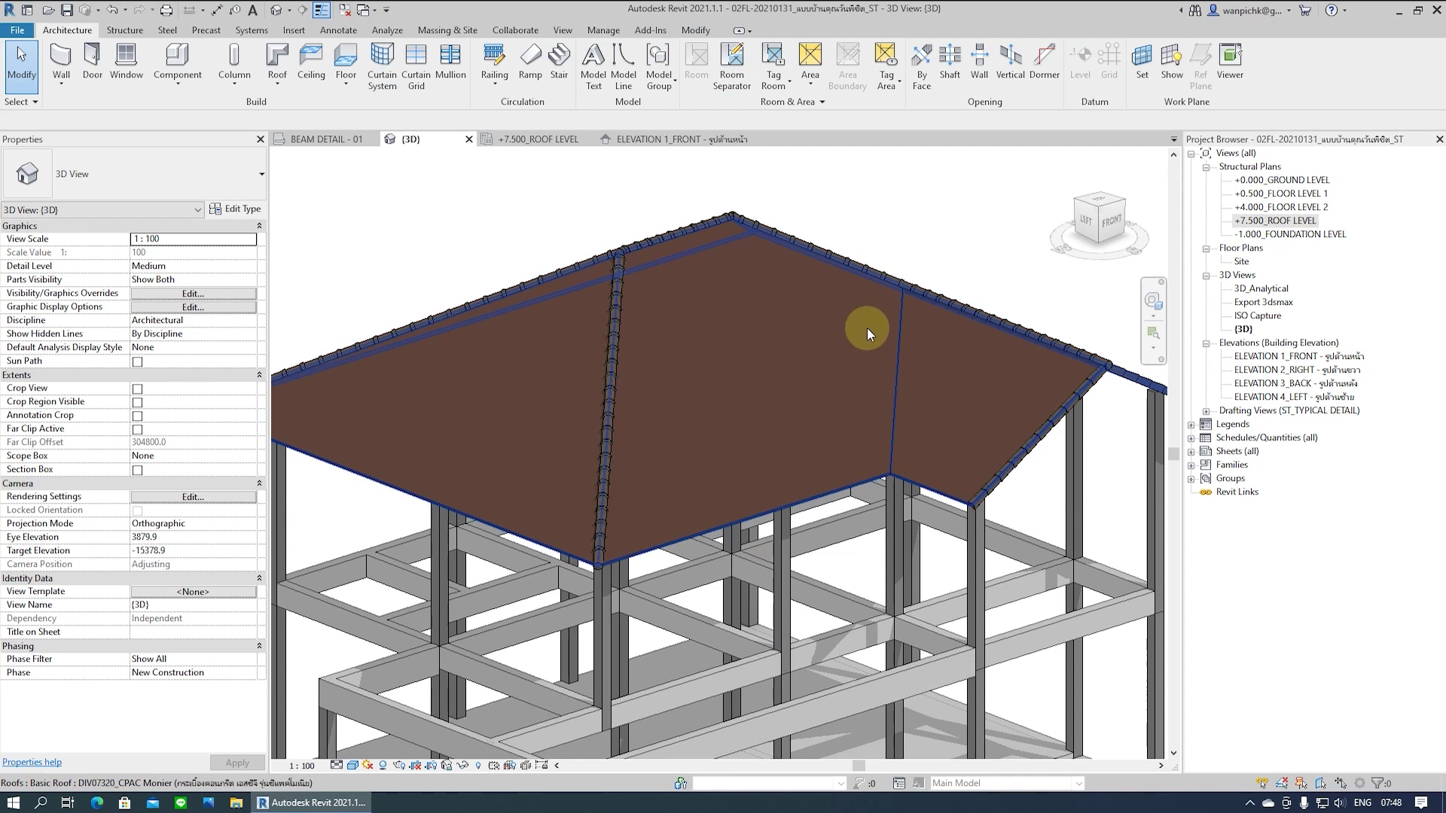
click(730, 293)
key(Escape)
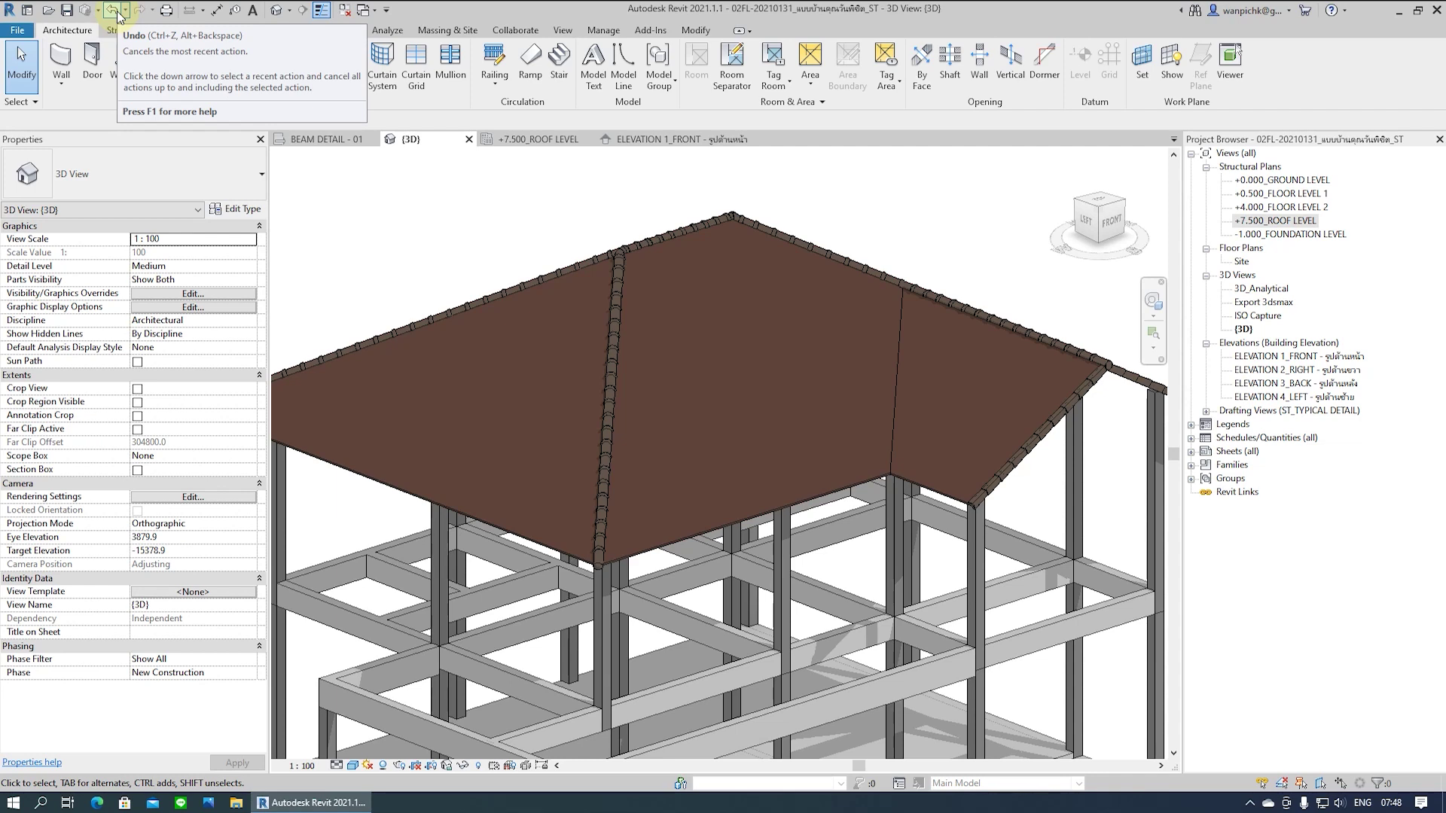
click(117, 12)
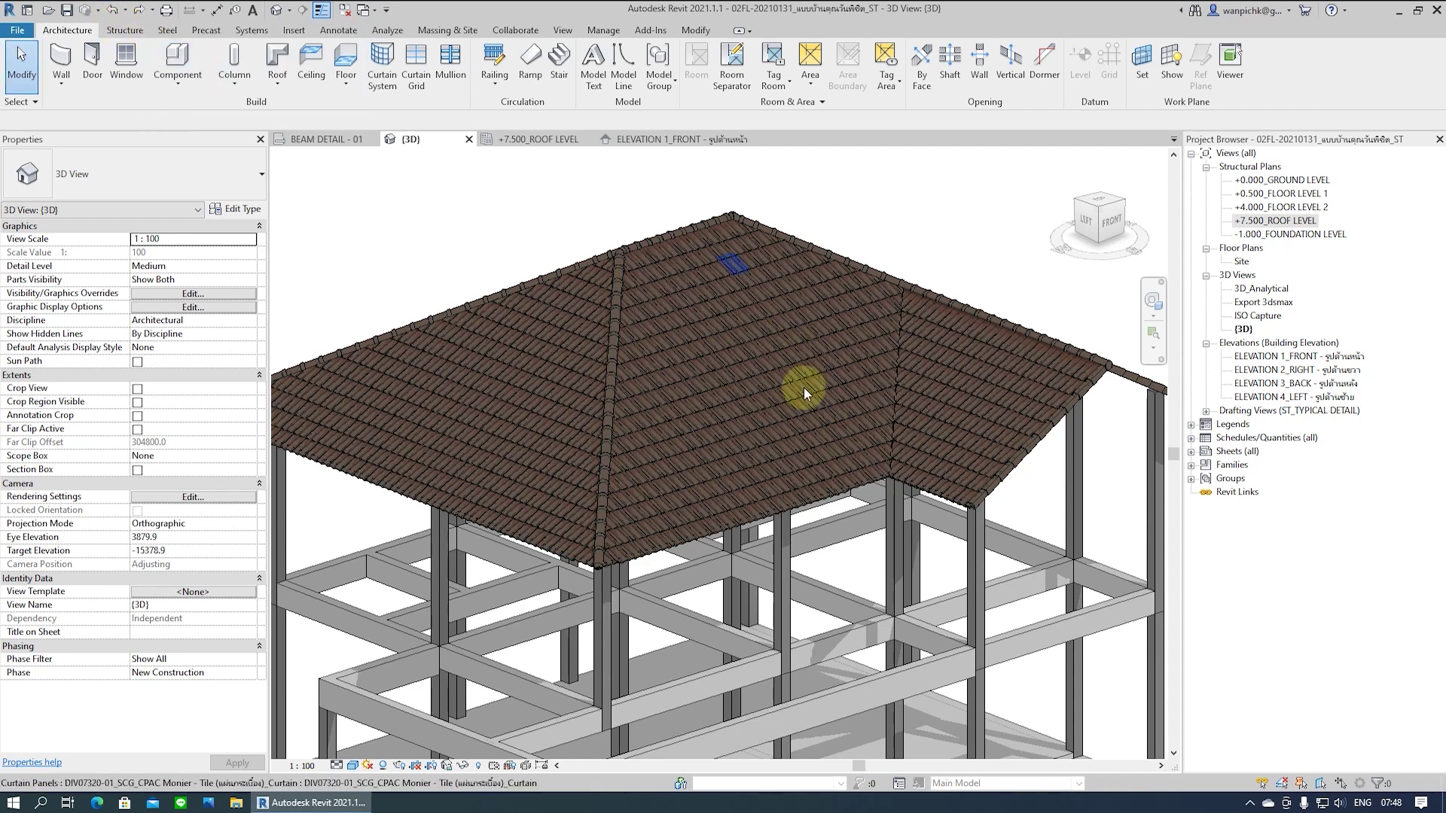
shift+middle_drag(993, 535, 1046, 431)
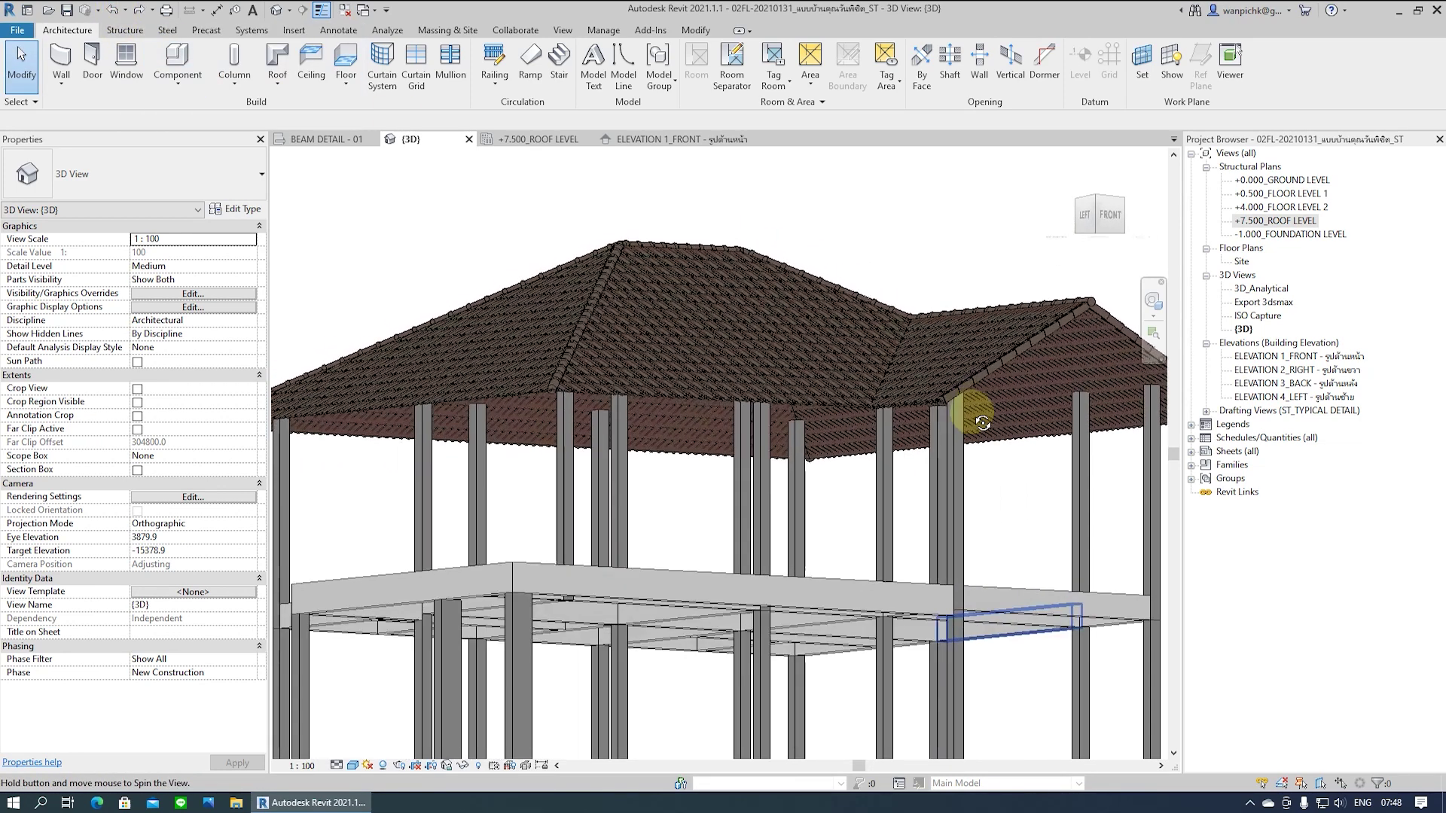
click(1046, 432)
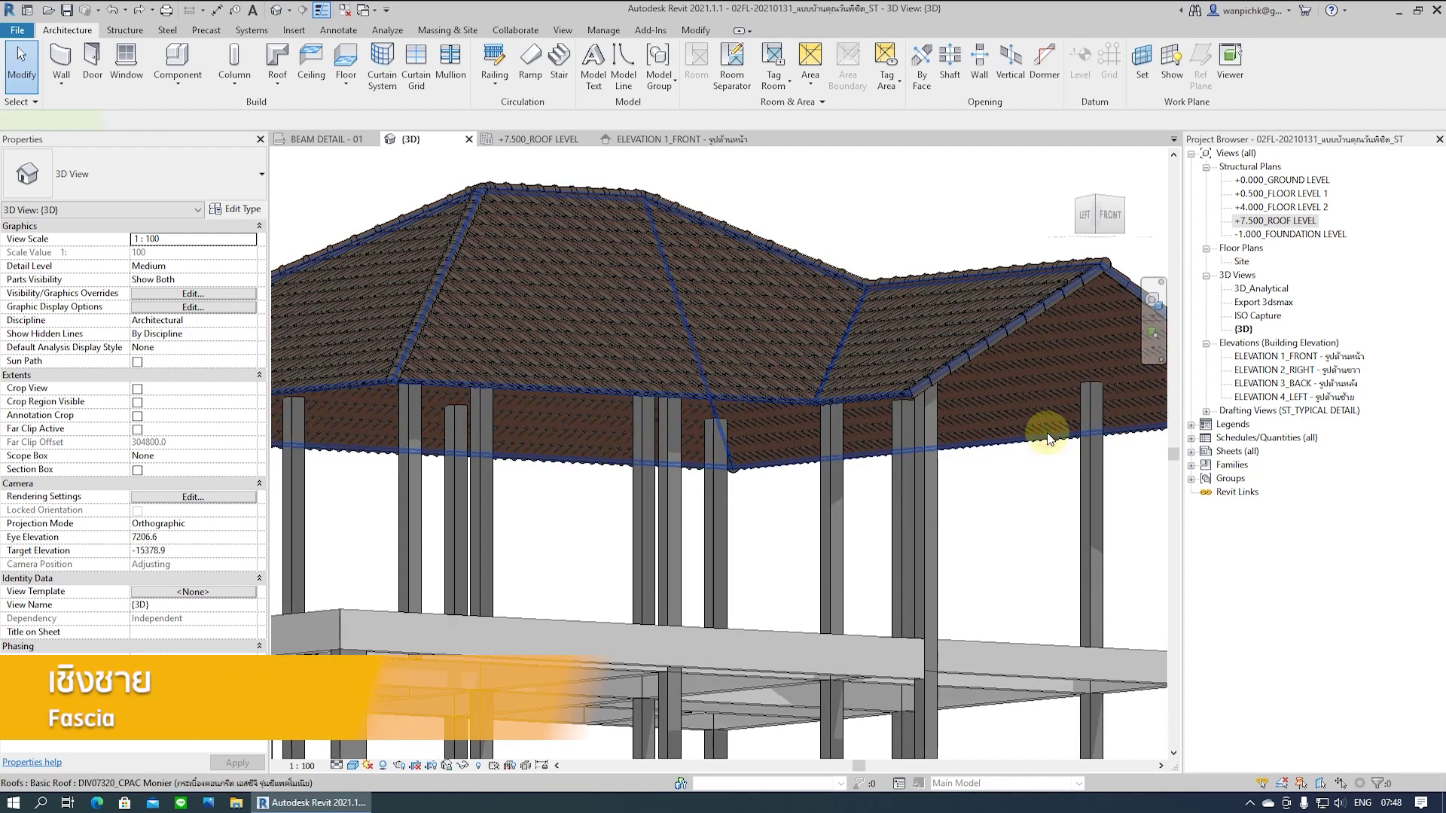
Isolate the roof with HI, hiding the columns and beams
scroll(1047, 432, up, 2)
mouse_move(510, 491)
shift+middle_down()
mouse_move(409, 592)
mouse_move(775, 708)
mouse_move(700, 574)
shift+middle_up()
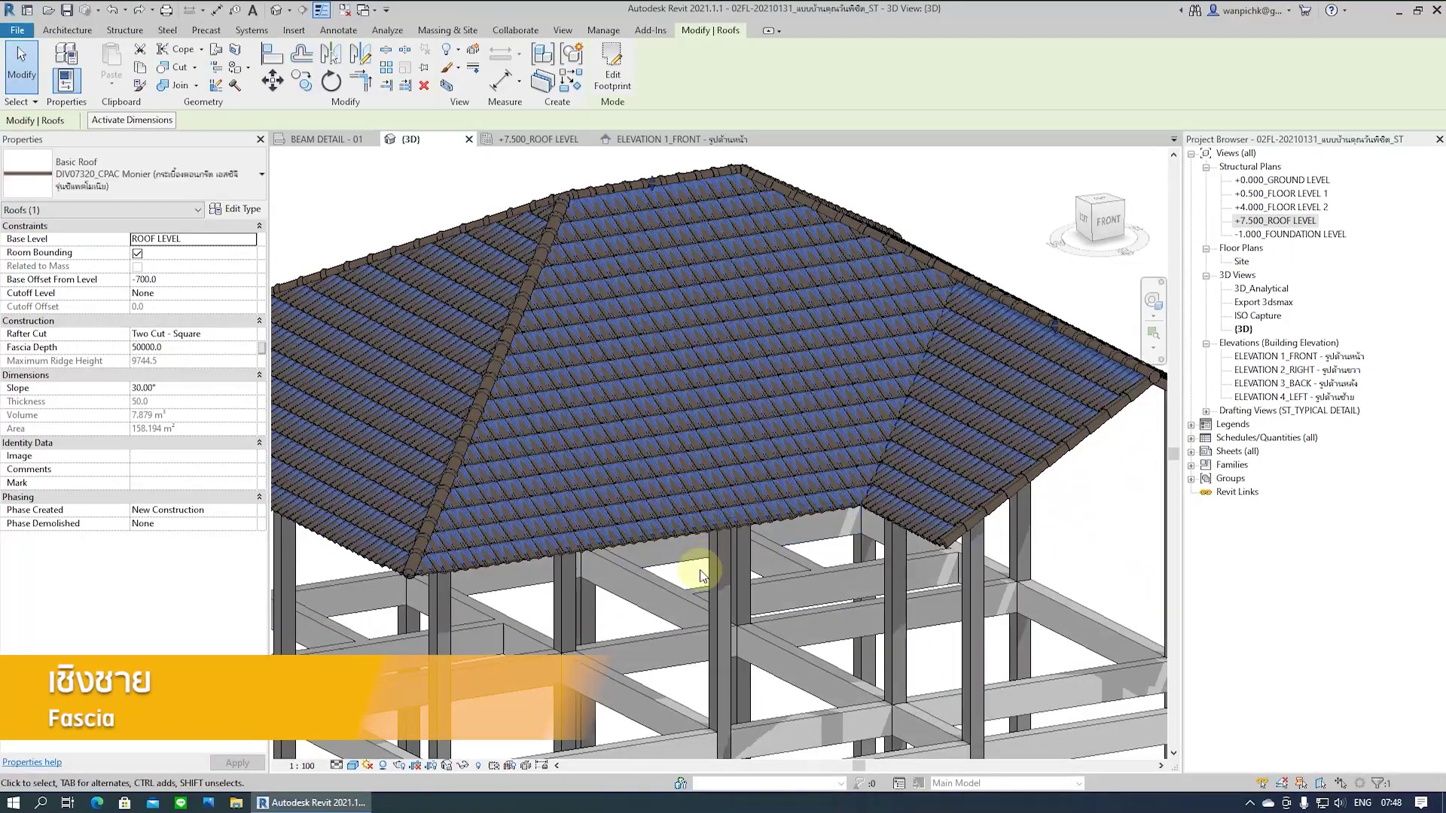
mouse_move(704, 581)
shift+middle_down()
mouse_move(714, 591)
mouse_move(716, 467)
shift+middle_up()
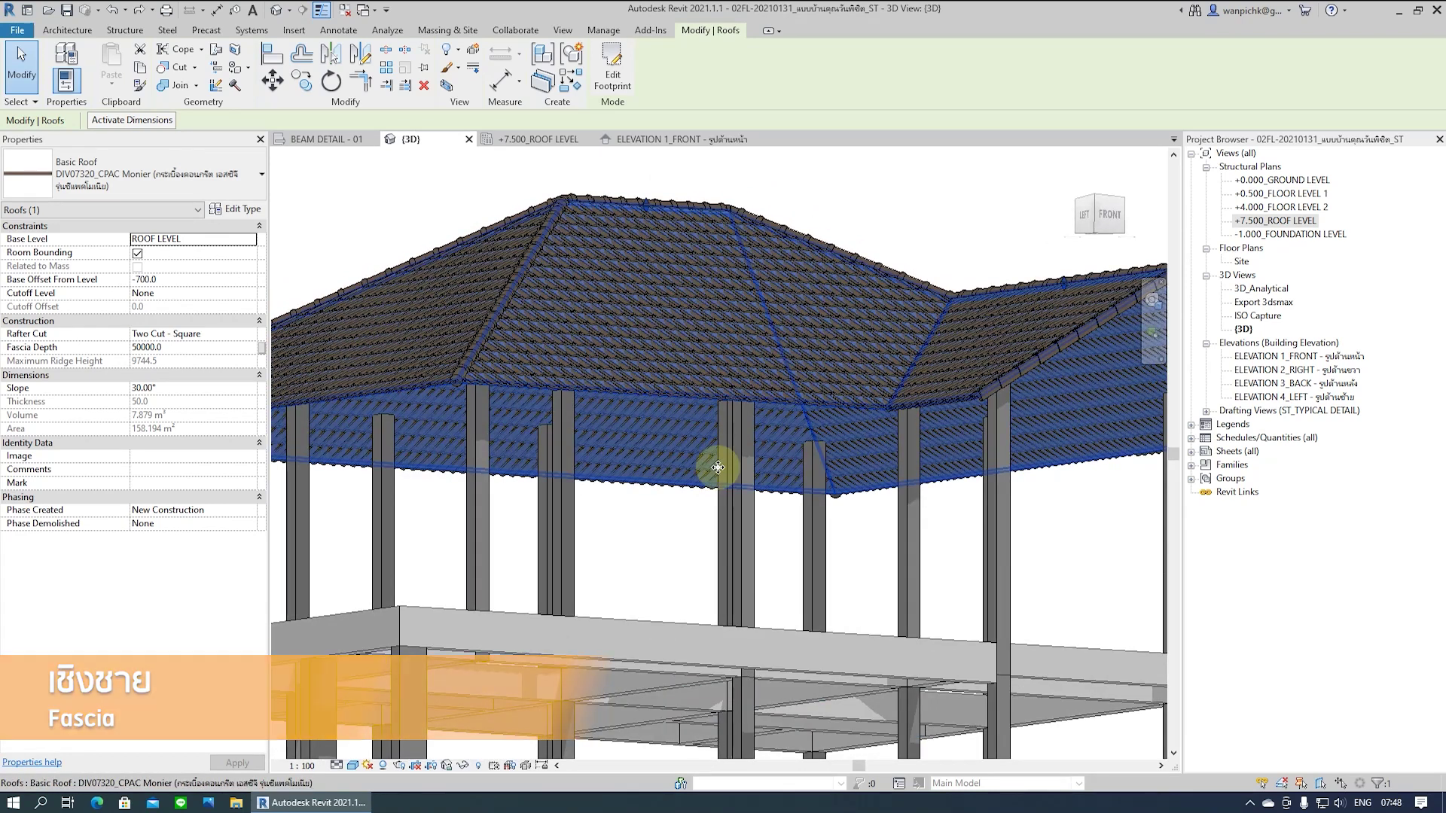
key(h)
key(i)
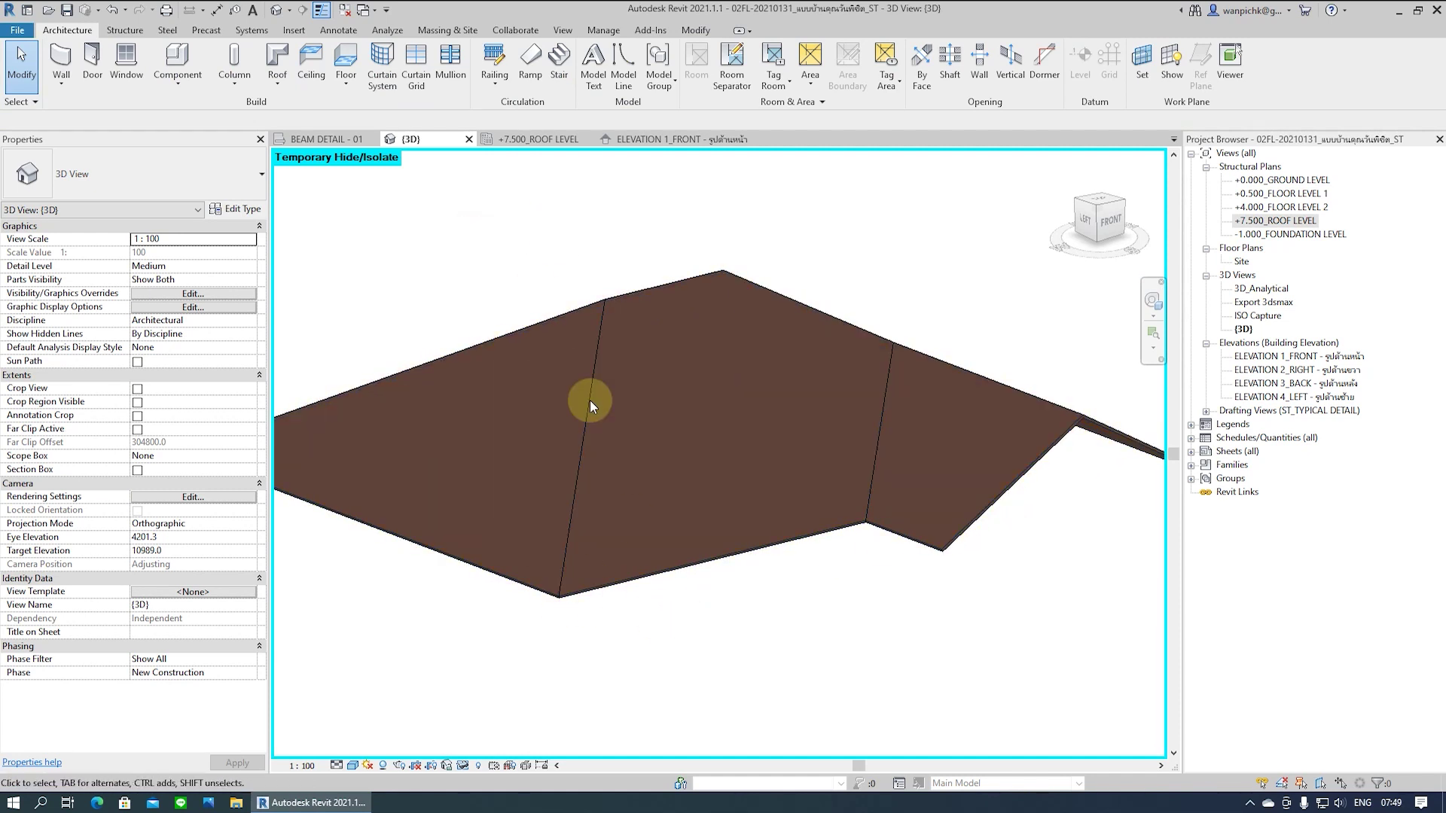
middle_drag(355, 235, 384, 265)
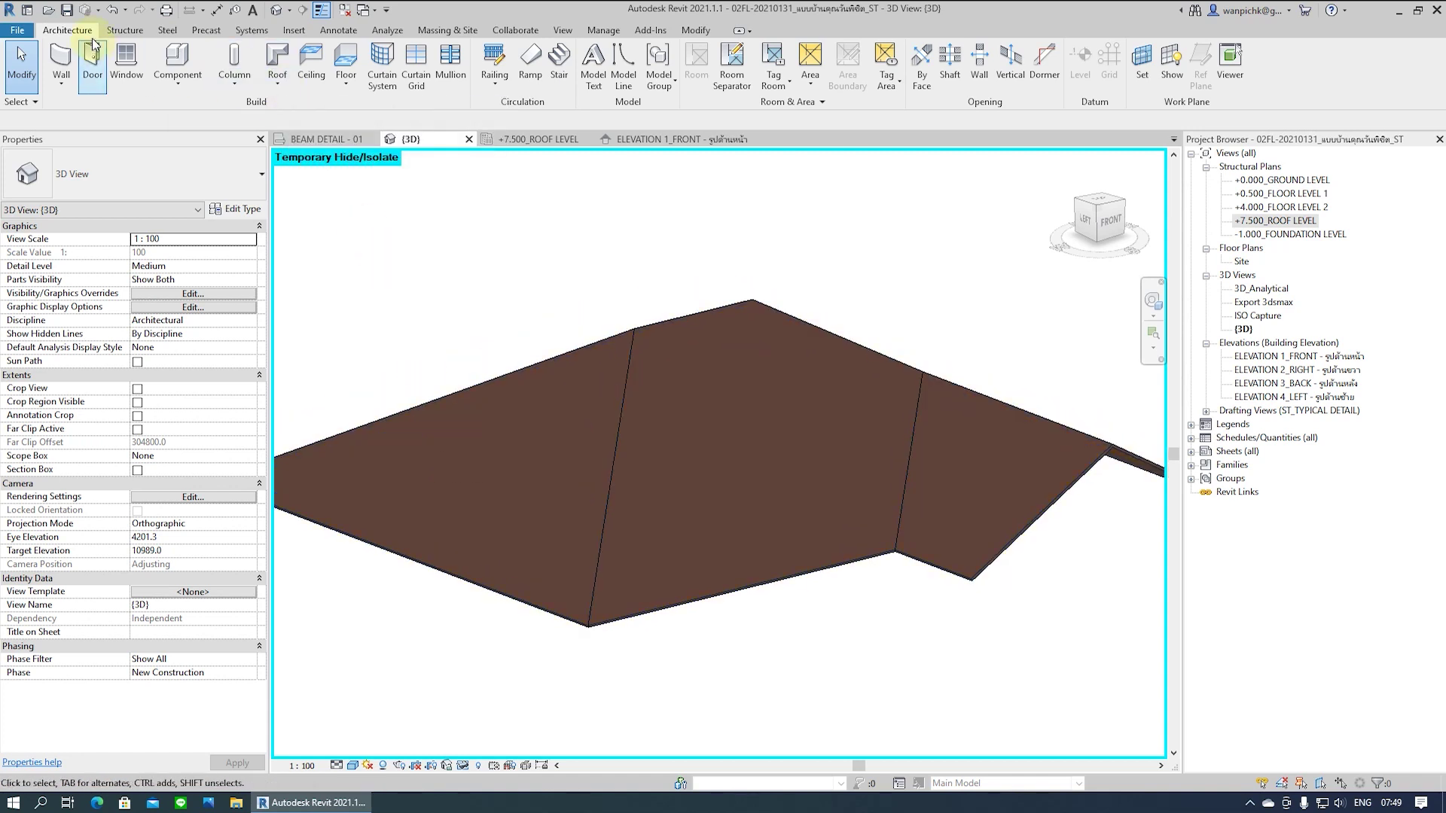
Place Roof: Fascia along the right and left roof edges
click(287, 91)
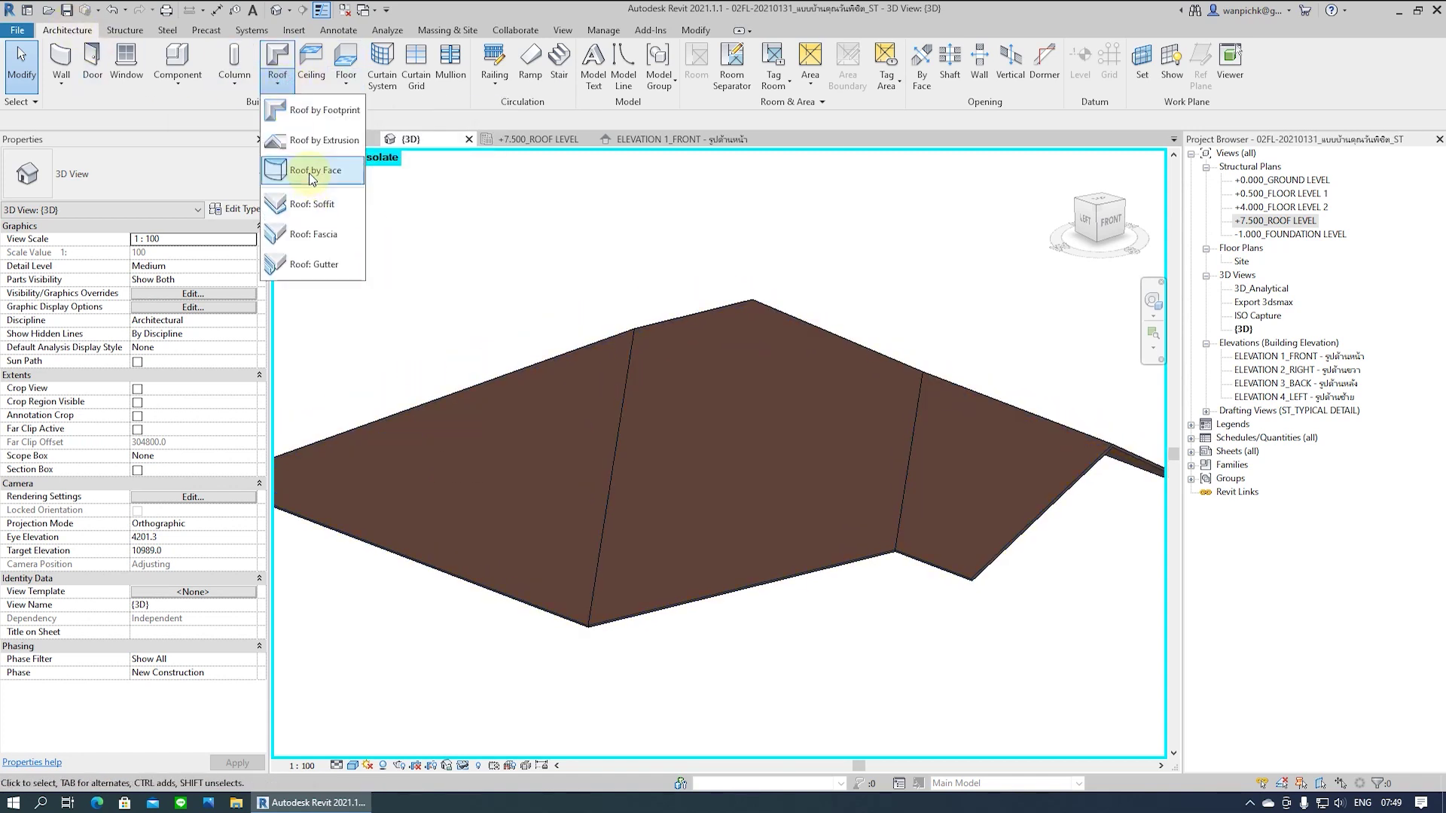
click(316, 226)
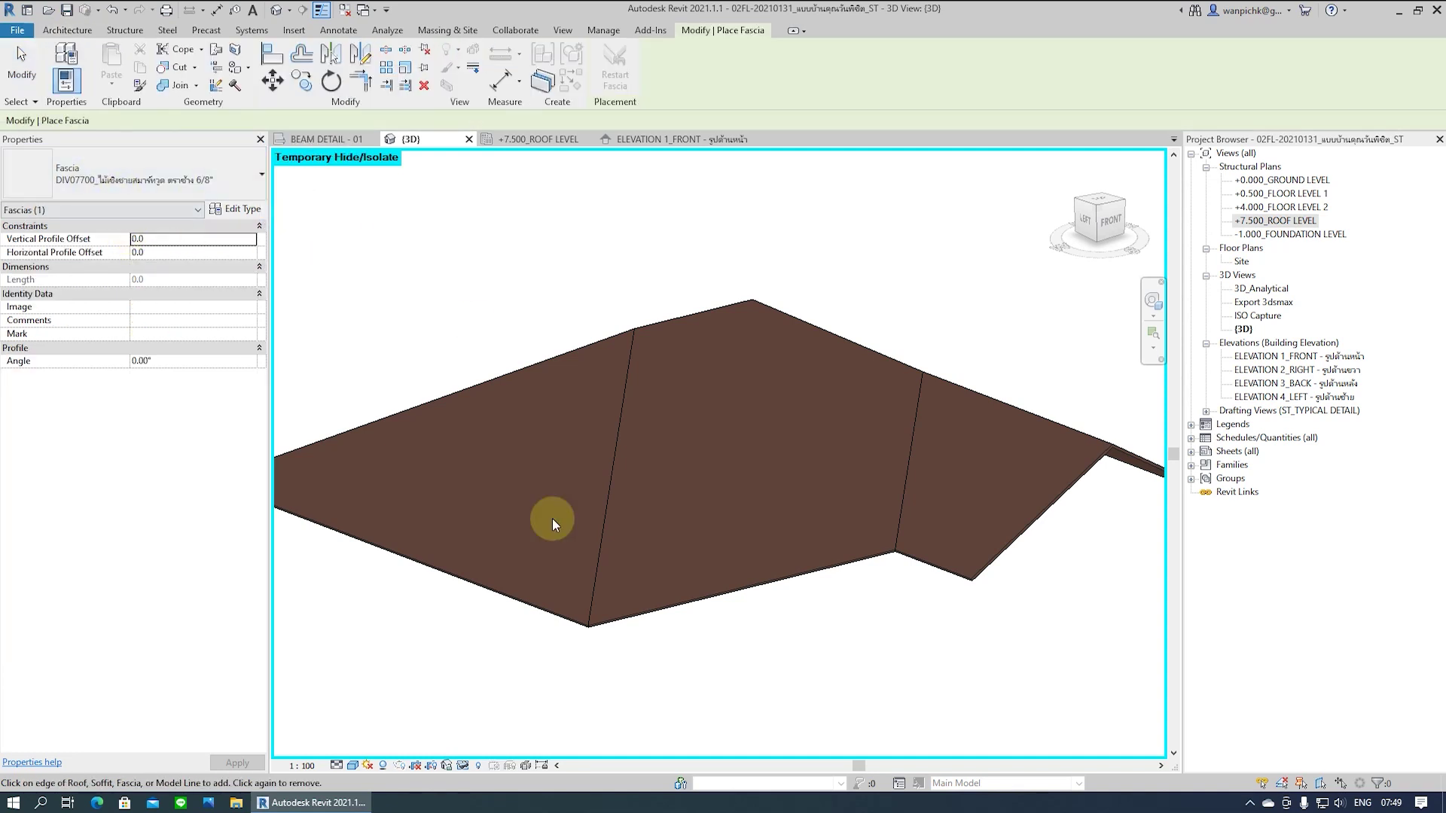
scroll(595, 655, up, 5)
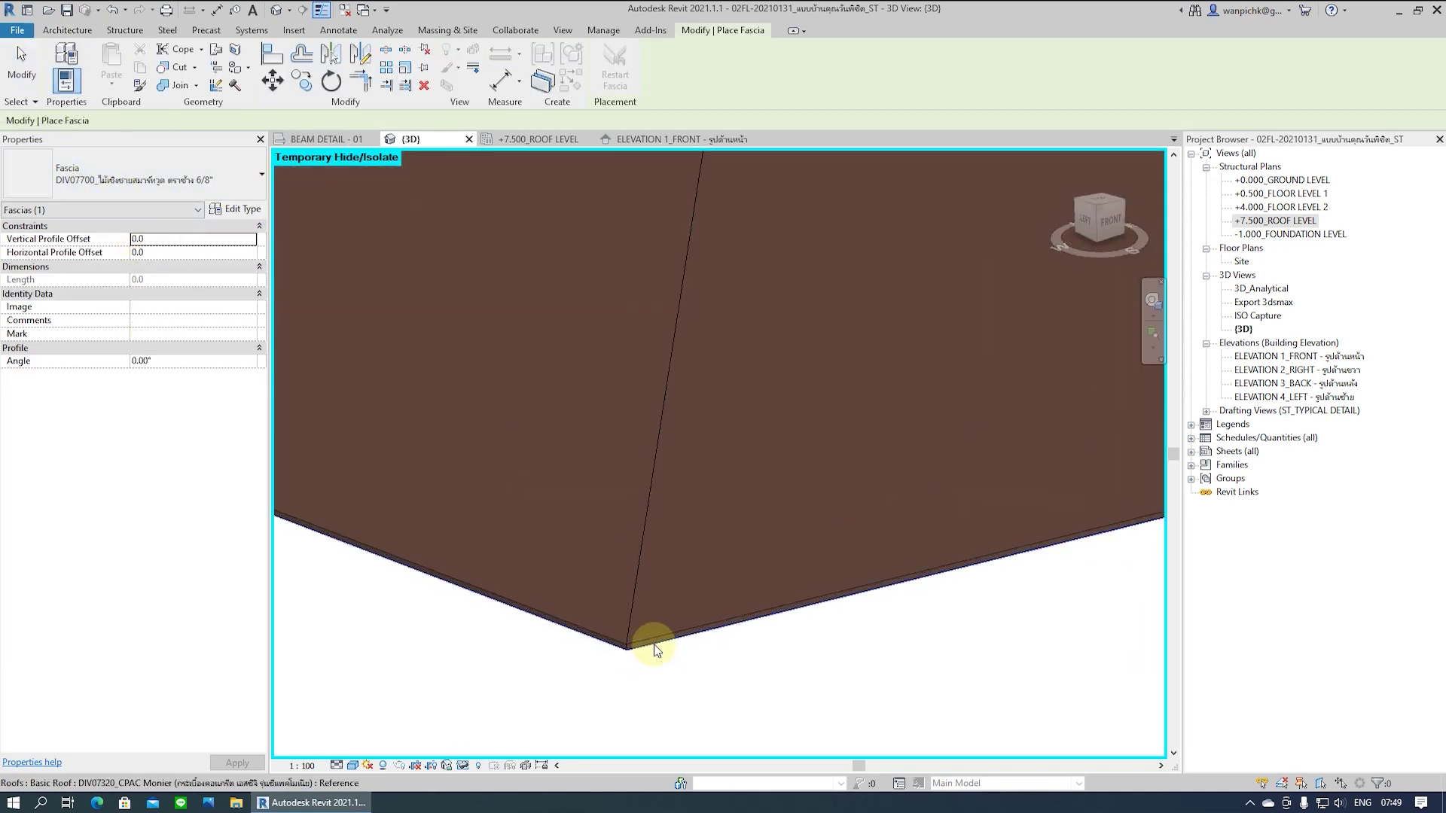
scroll(539, 671, down, 3)
scroll(1010, 613, up, 3)
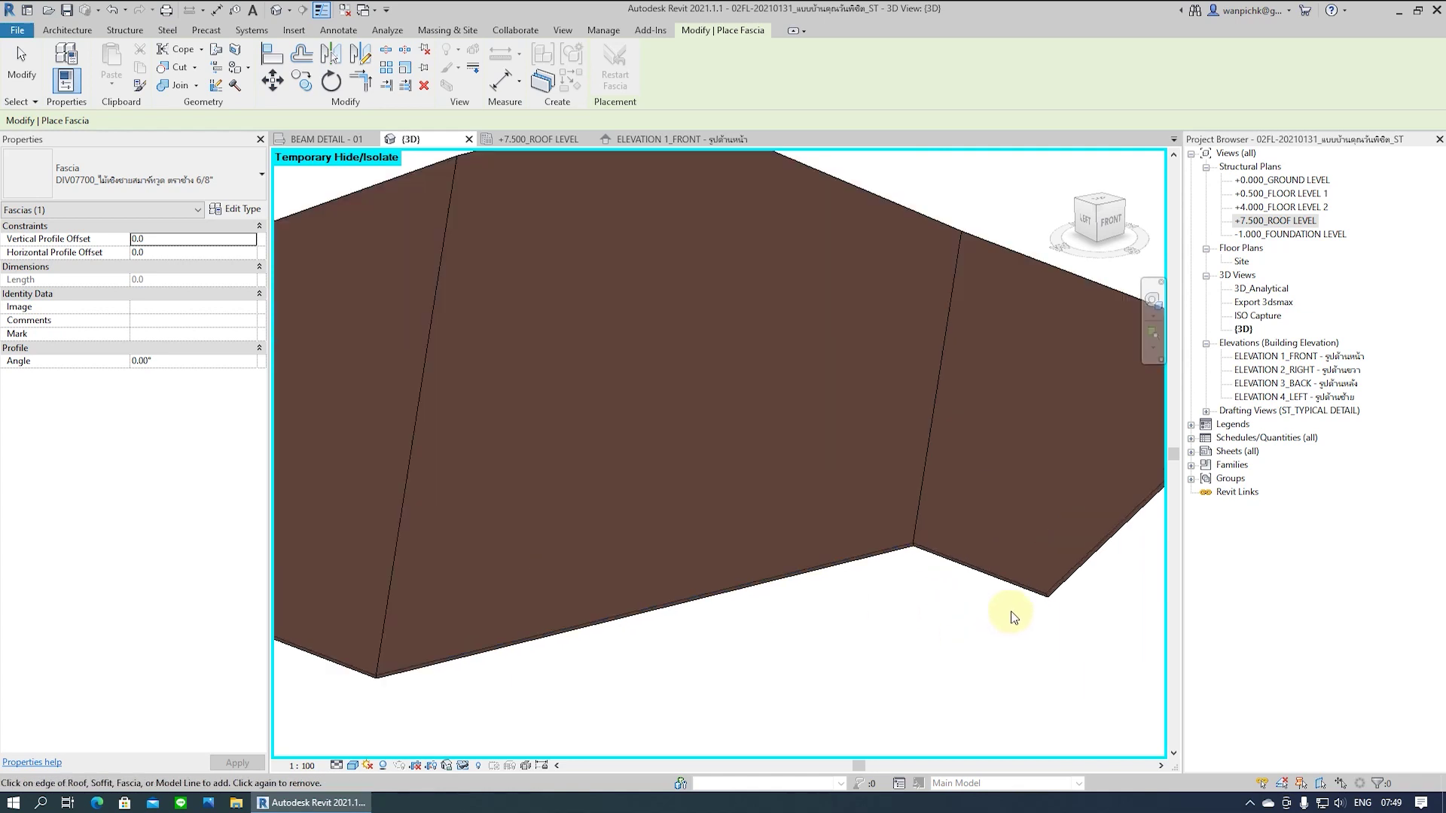
click(1029, 589)
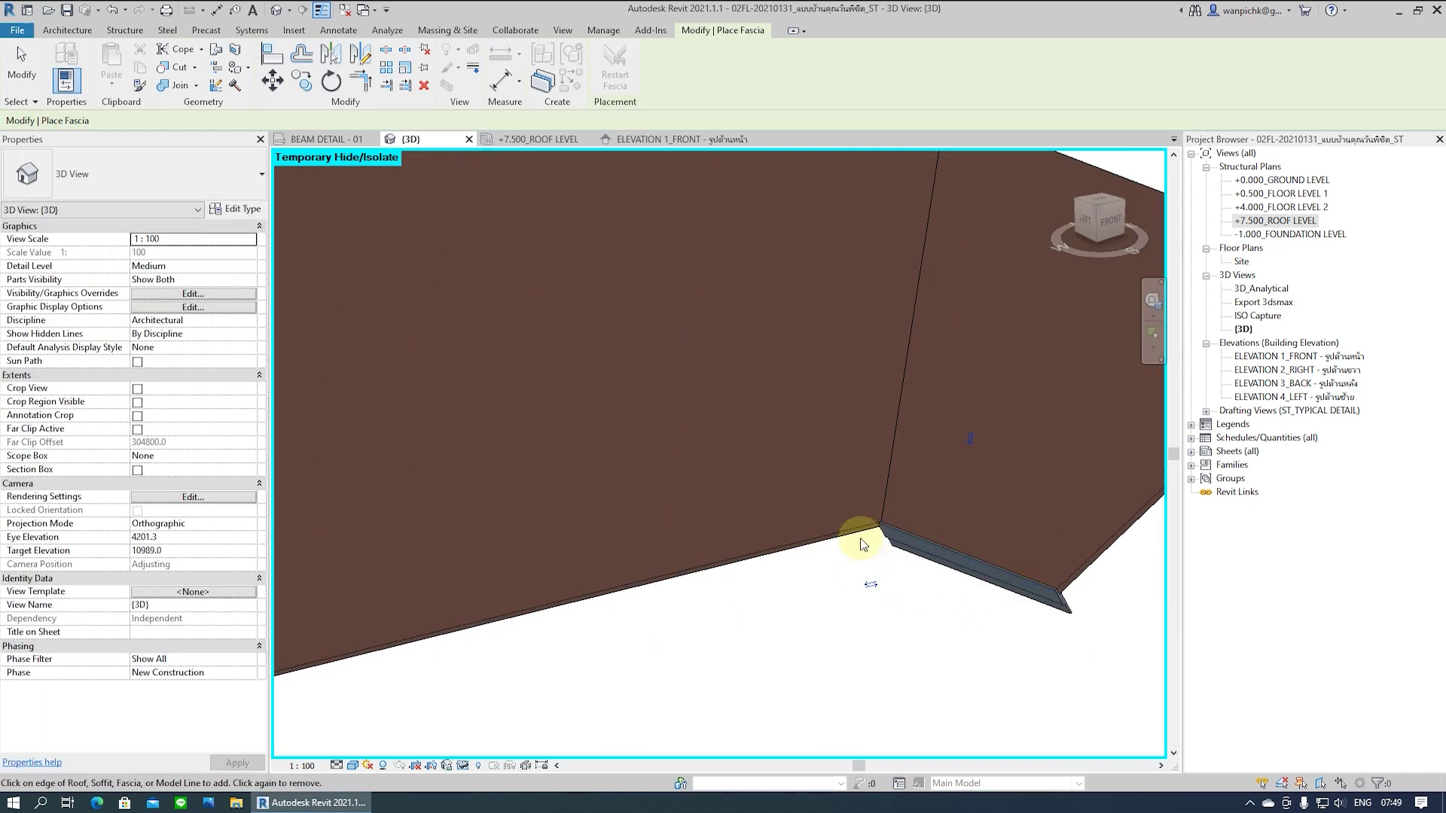
click(855, 556)
Continue the fascia along the remaining eave edges and finish placement
mouse_move(665, 607)
shift+middle_down()
mouse_move(762, 613)
mouse_move(661, 644)
mouse_move(910, 575)
mouse_move(1064, 635)
mouse_move(966, 642)
shift+middle_up()
click(776, 577)
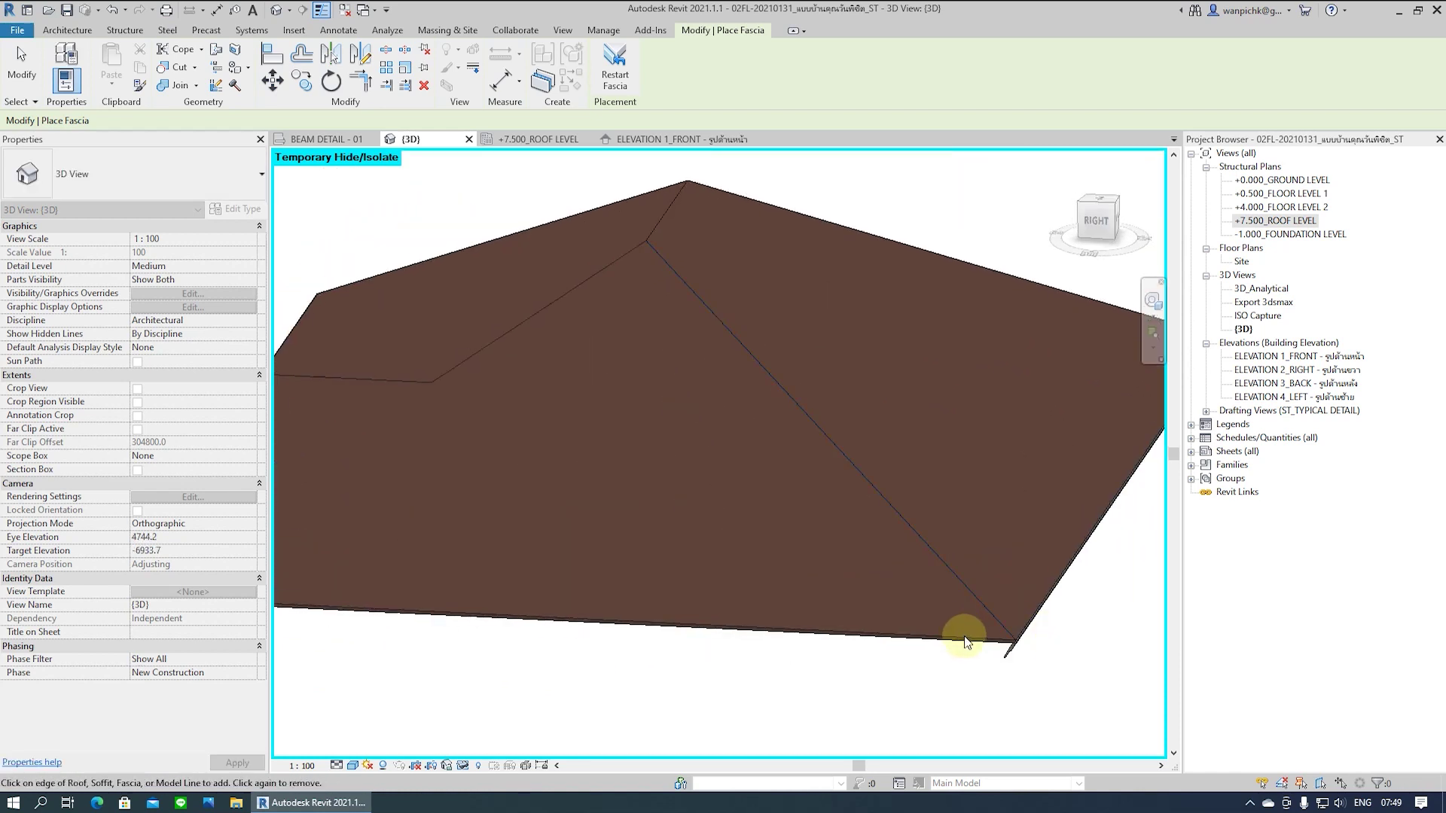
click(967, 646)
shift+middle_drag(790, 655, 1018, 570)
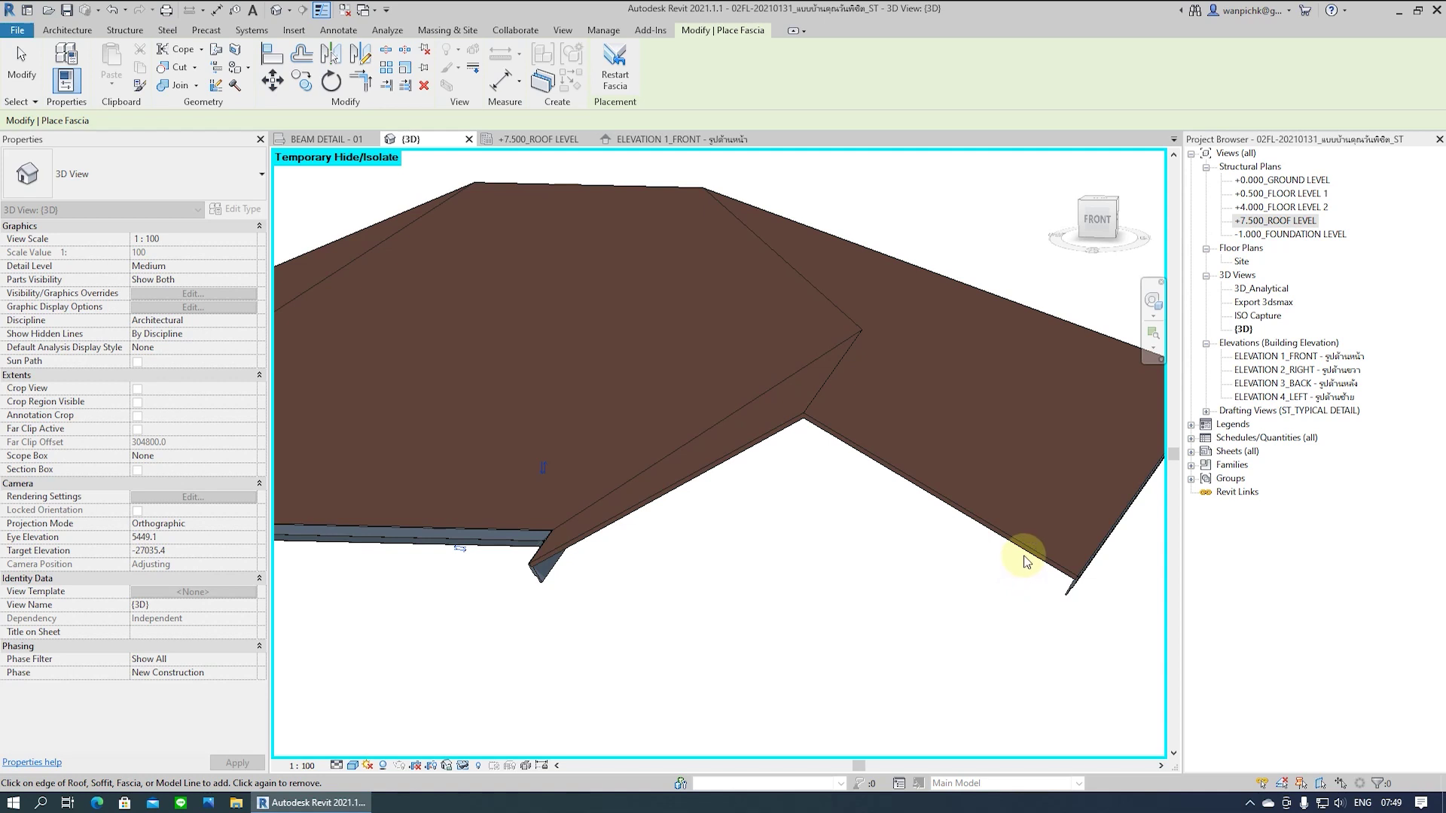
click(1023, 561)
click(694, 482)
shift+middle_drag(694, 484, 877, 591)
key(Escape)
key(Escape)
shift+middle_drag(1012, 593, 879, 576)
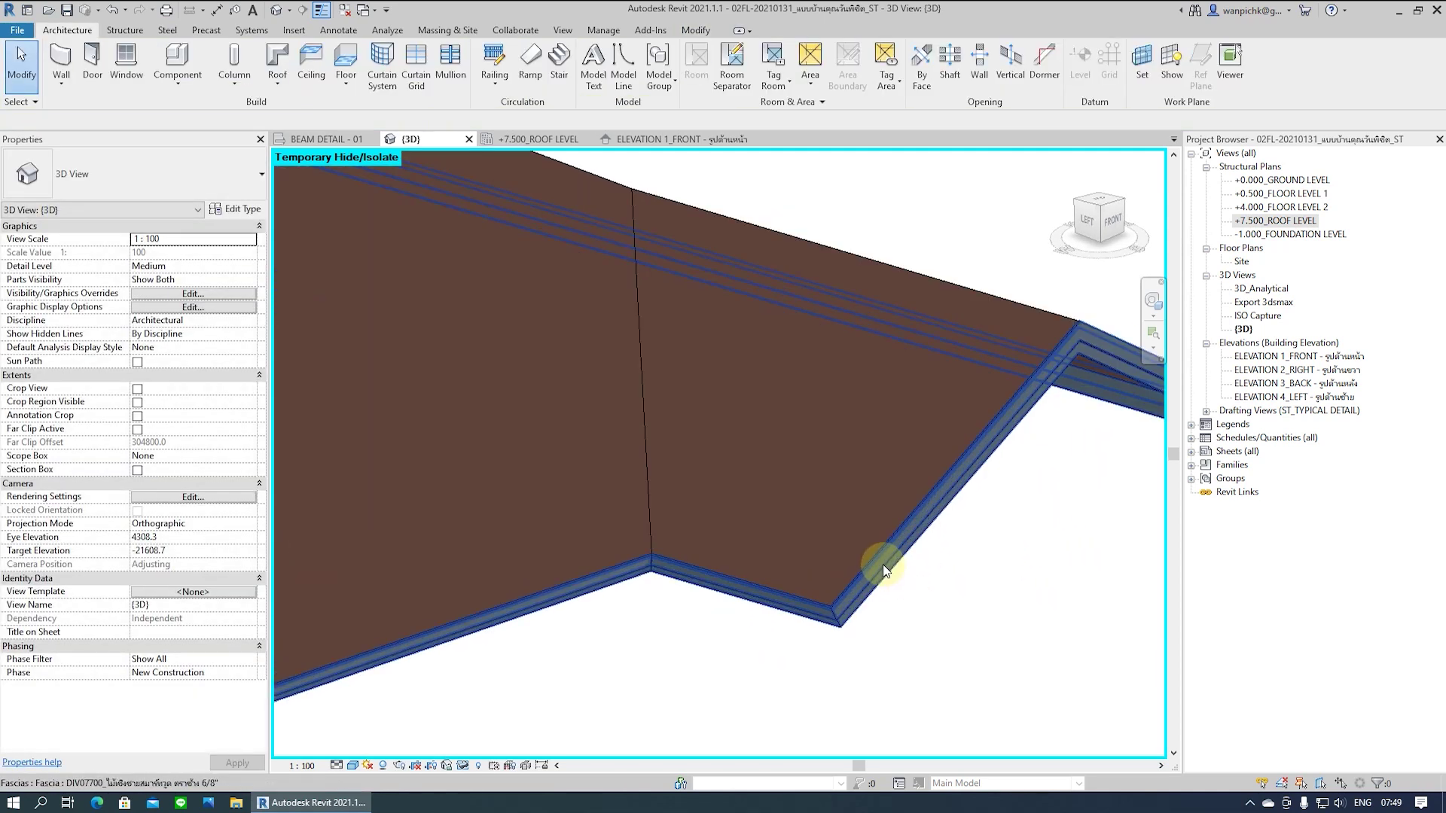
Try a 30° fascia profile angle, then set it back to 0°
click(882, 563)
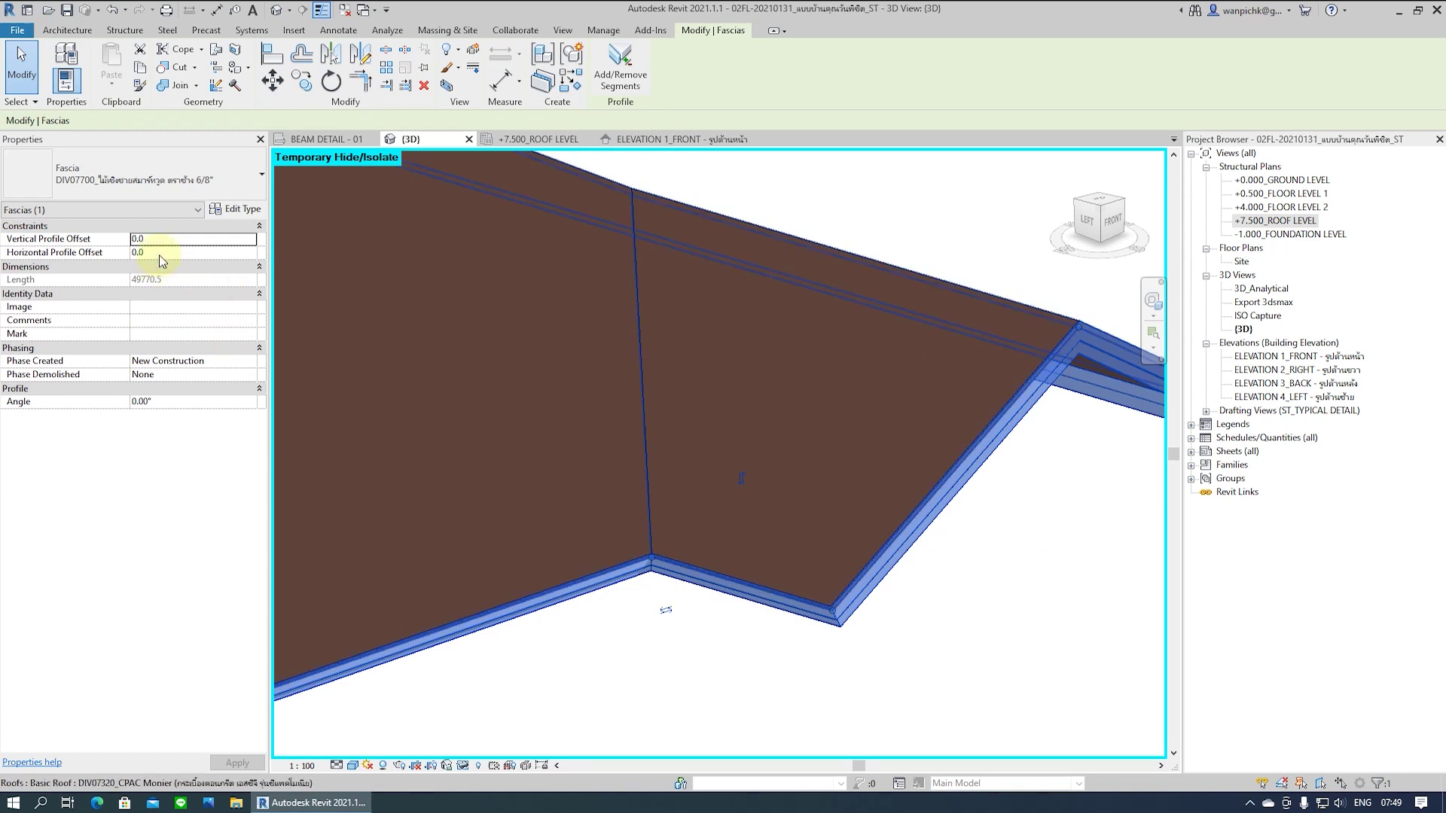
click(218, 402)
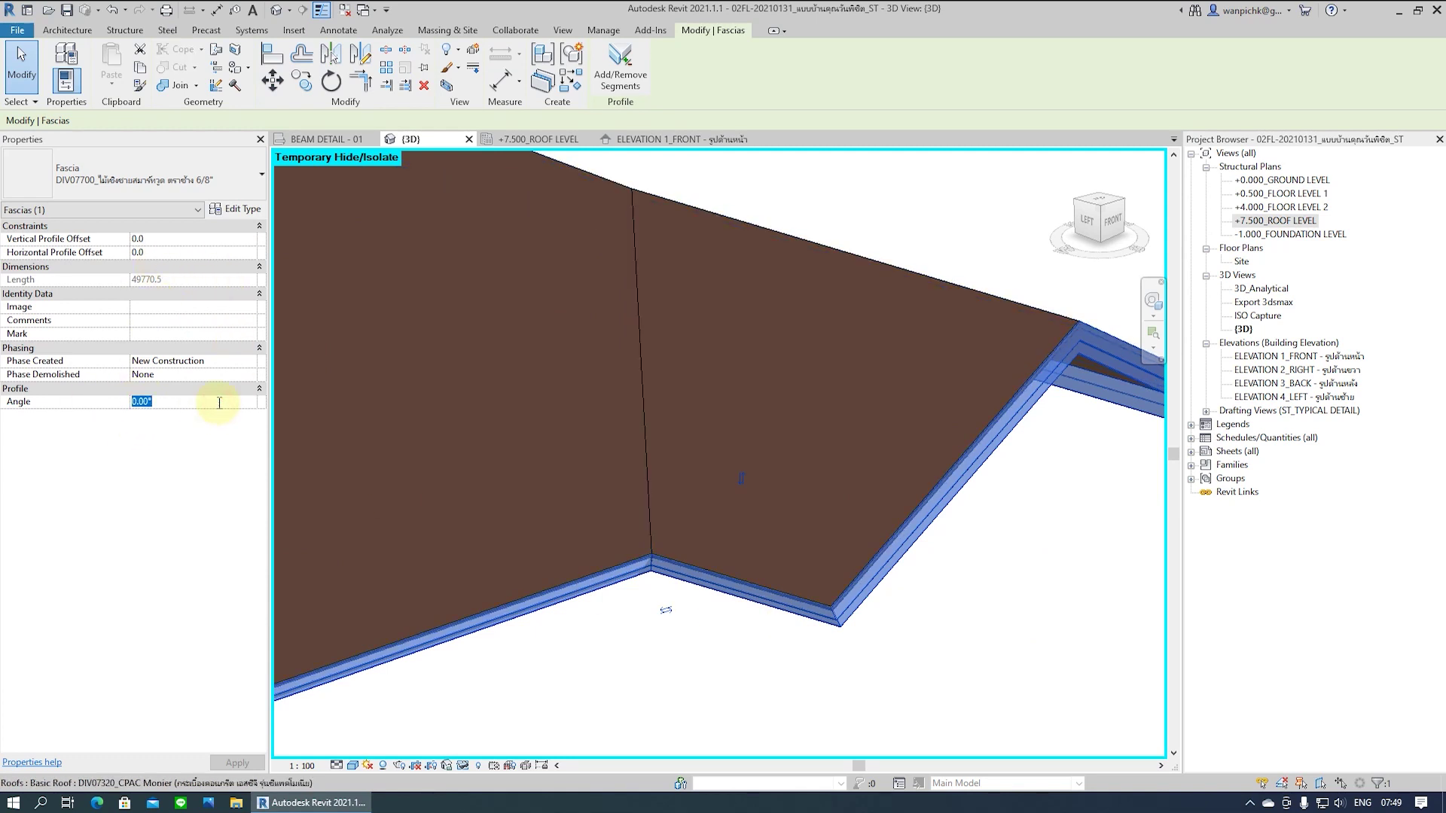
text(30)
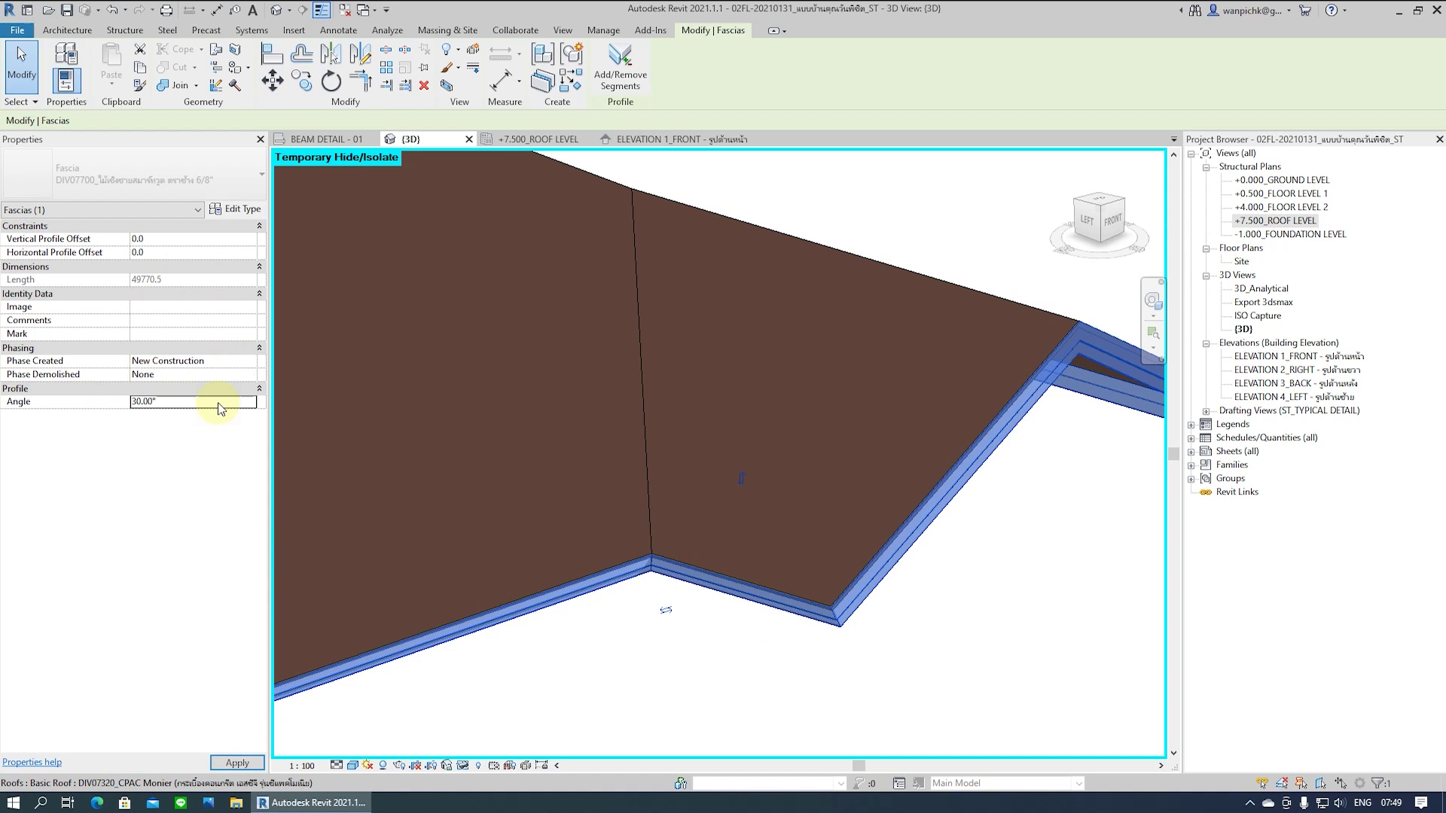
mouse_move(802, 536)
shift+middle_down()
mouse_move(805, 642)
mouse_move(936, 522)
mouse_move(968, 542)
mouse_move(678, 632)
mouse_move(757, 627)
mouse_move(740, 637)
mouse_move(914, 590)
mouse_move(1001, 403)
shift+middle_up()
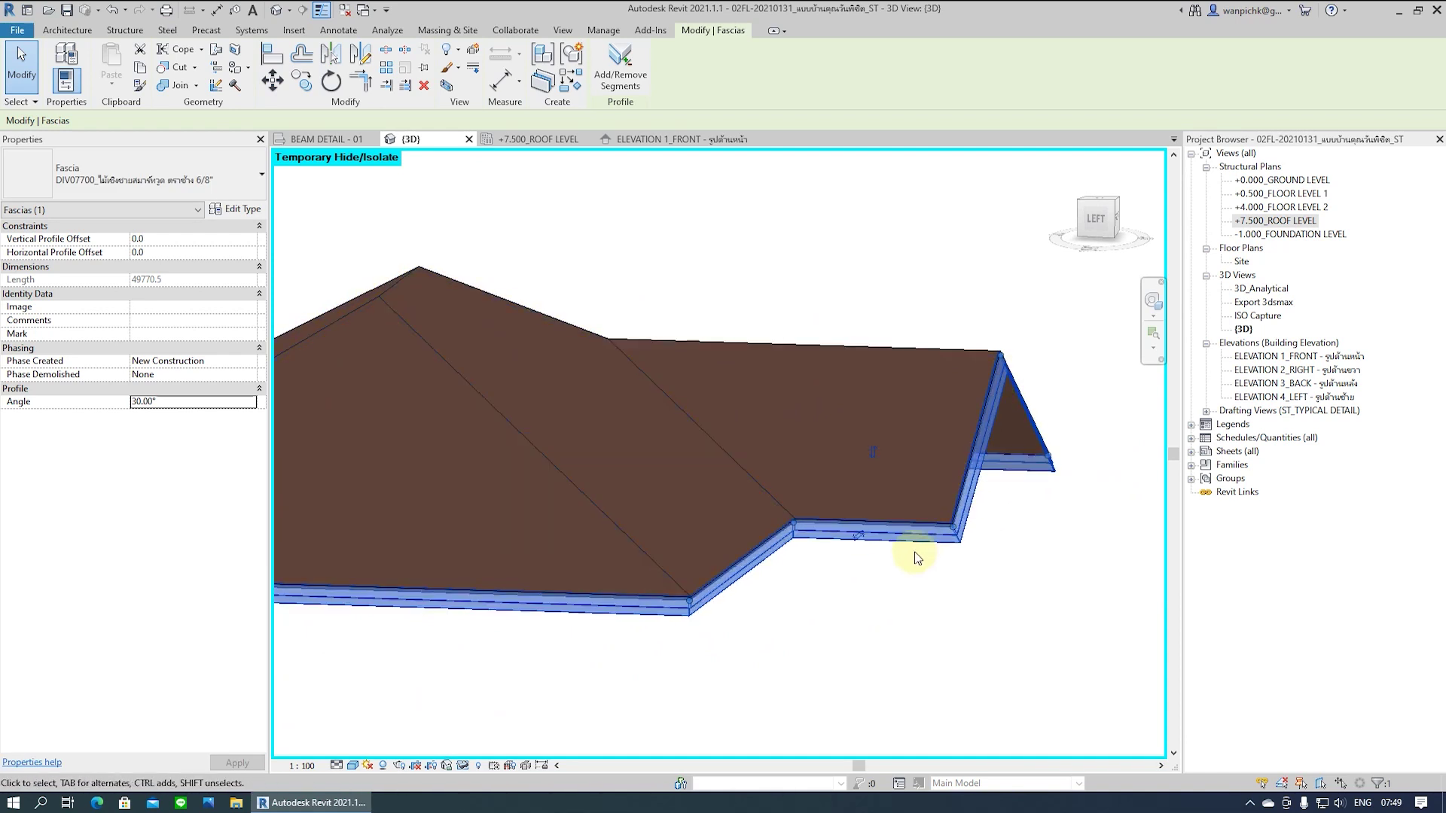
shift+middle_drag(914, 552, 681, 657)
text(0)
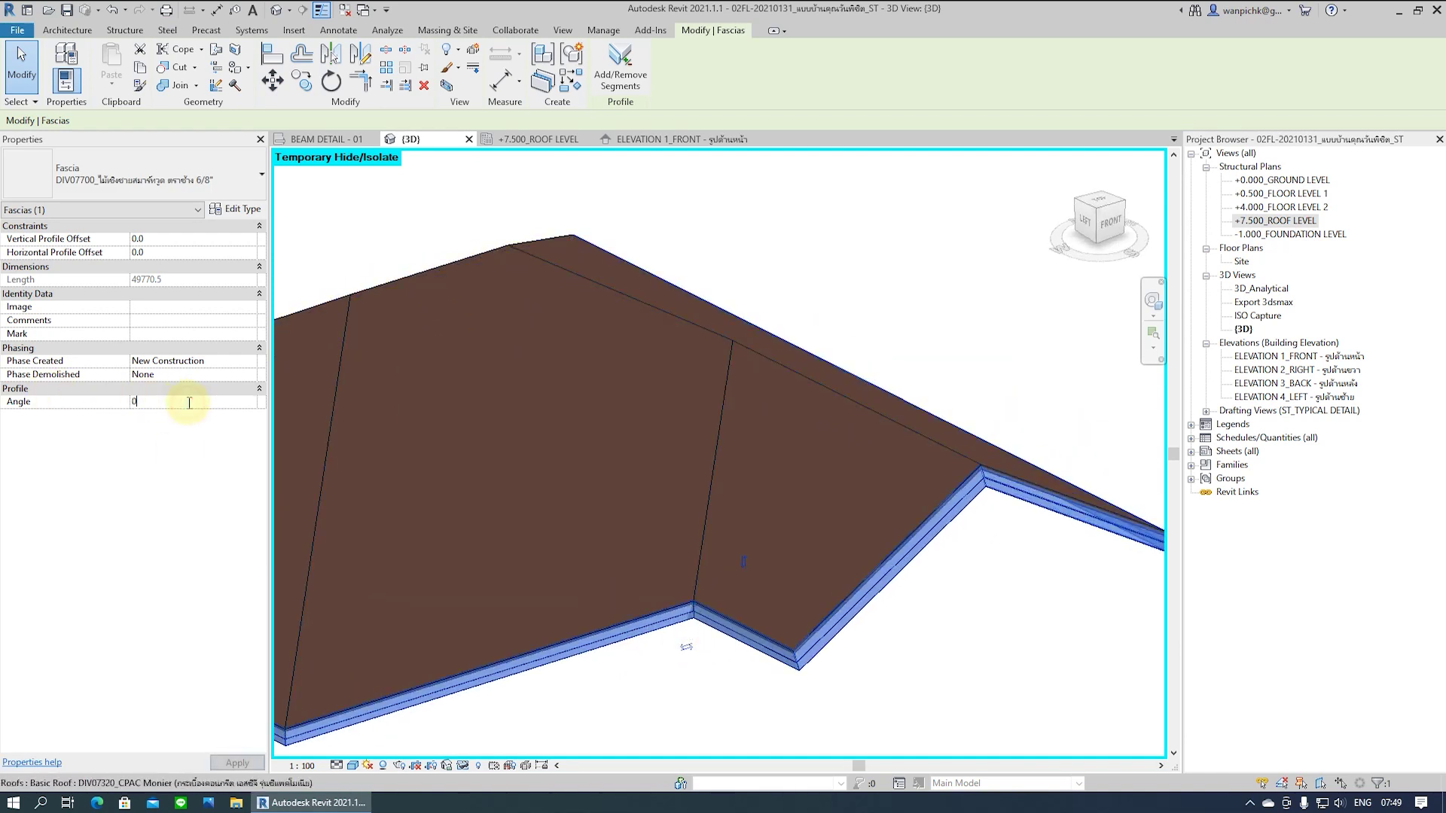
mouse_move(693, 510)
middle_down()
mouse_move(796, 597)
mouse_move(879, 621)
middle_up()
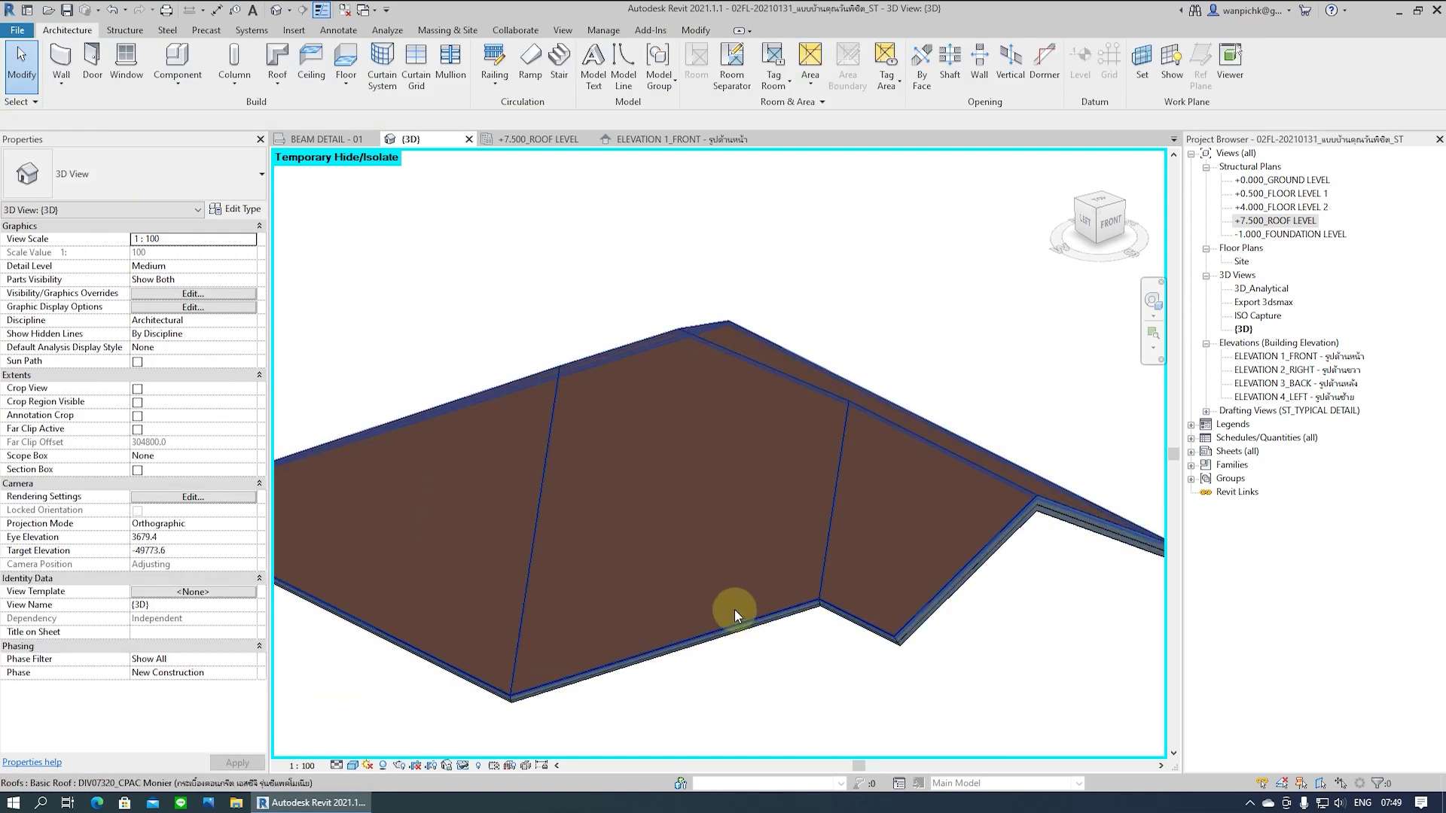
Reset isolation with HR to bring back the columns and beams
key(h)
key(r)
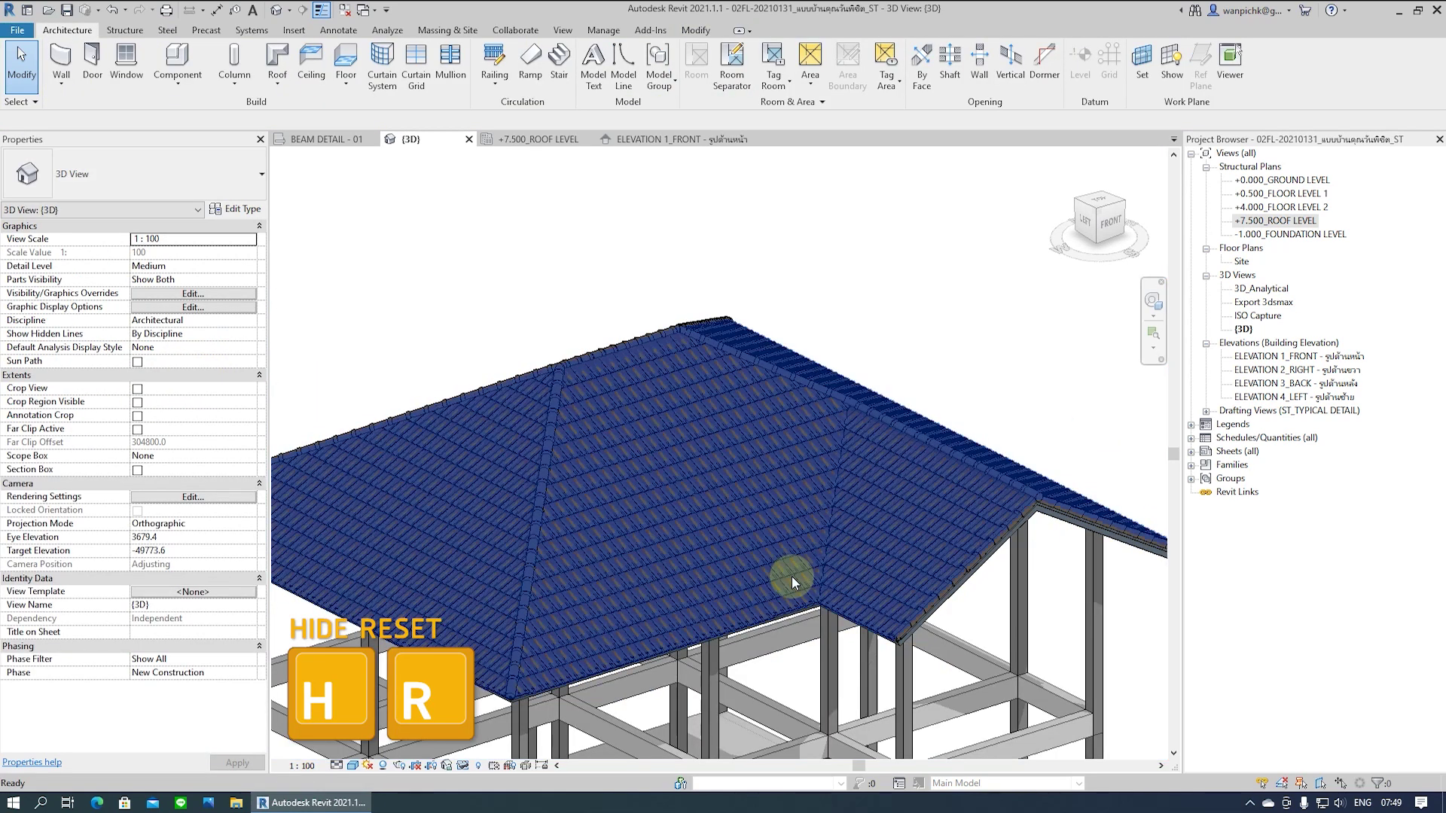
middle_drag(1082, 653, 888, 684)
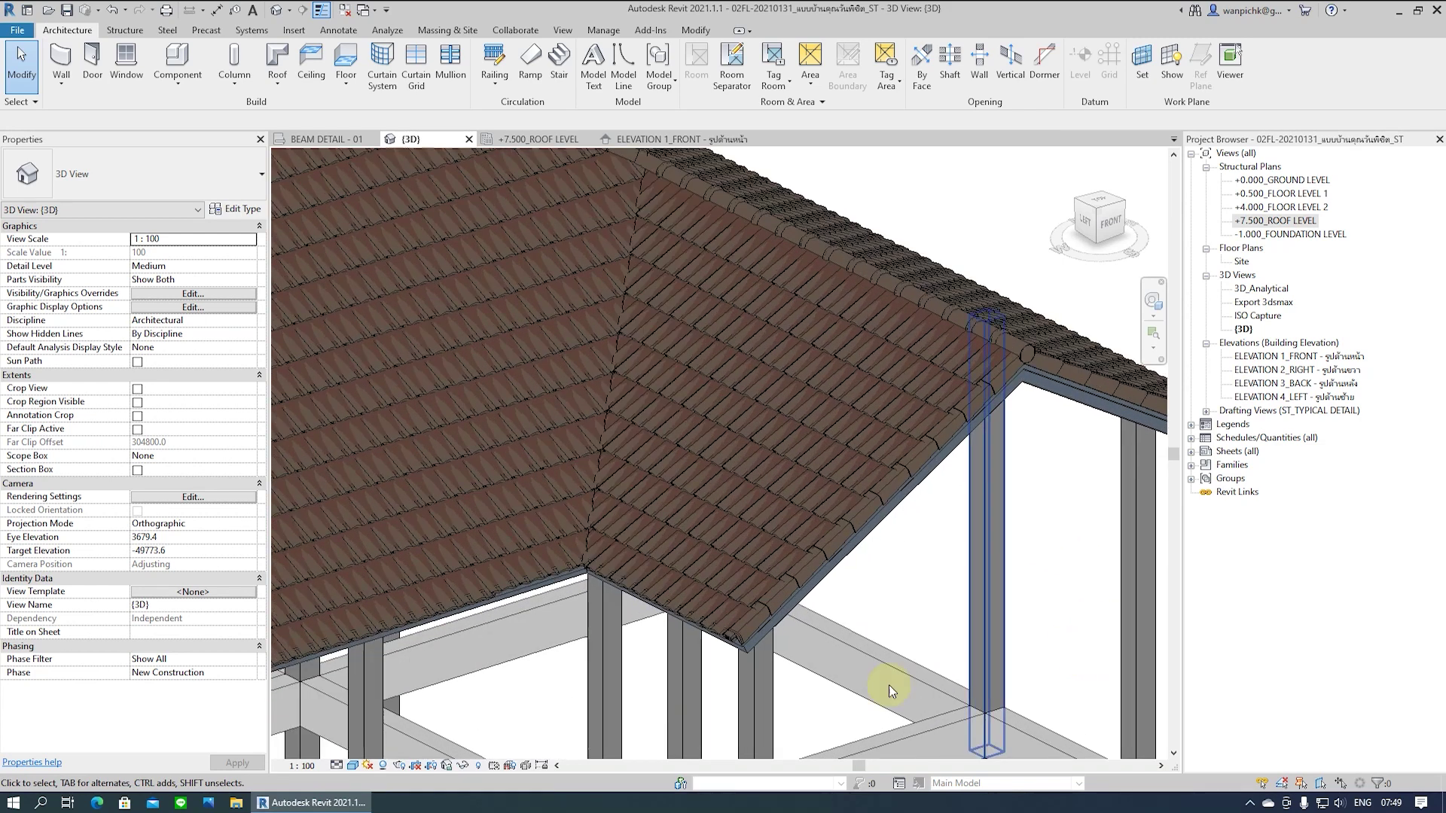
scroll(820, 387, up, 3)
Change the eave fascia's Vertical Profile Offset from -50.0 to -25.0
click(752, 391)
mouse_move(752, 391)
shift+middle_down()
mouse_move(730, 475)
mouse_move(693, 391)
shift+middle_up()
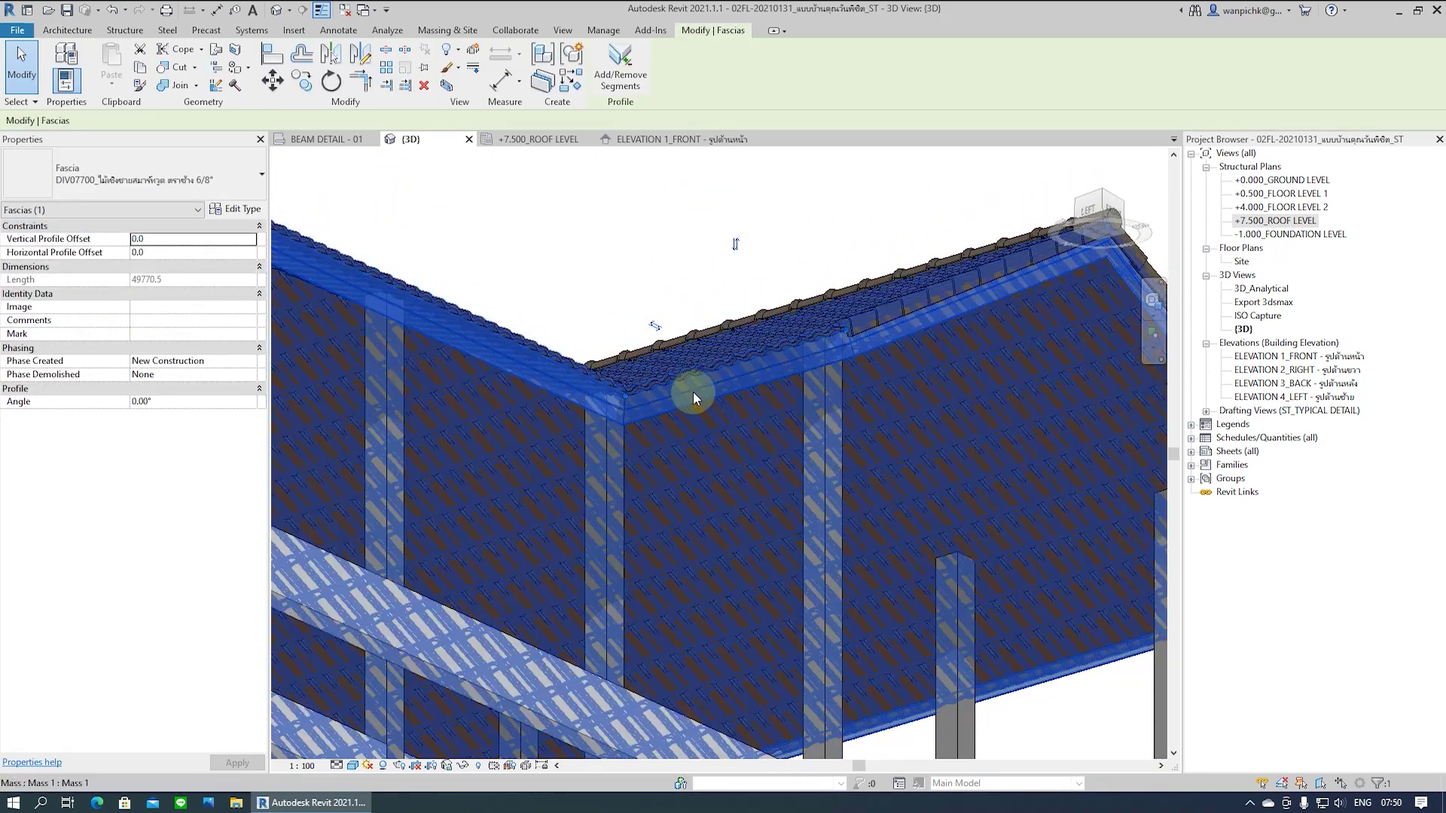
scroll(678, 403, up, 2)
scroll(684, 436, up, 2)
scroll(767, 586, up, 2)
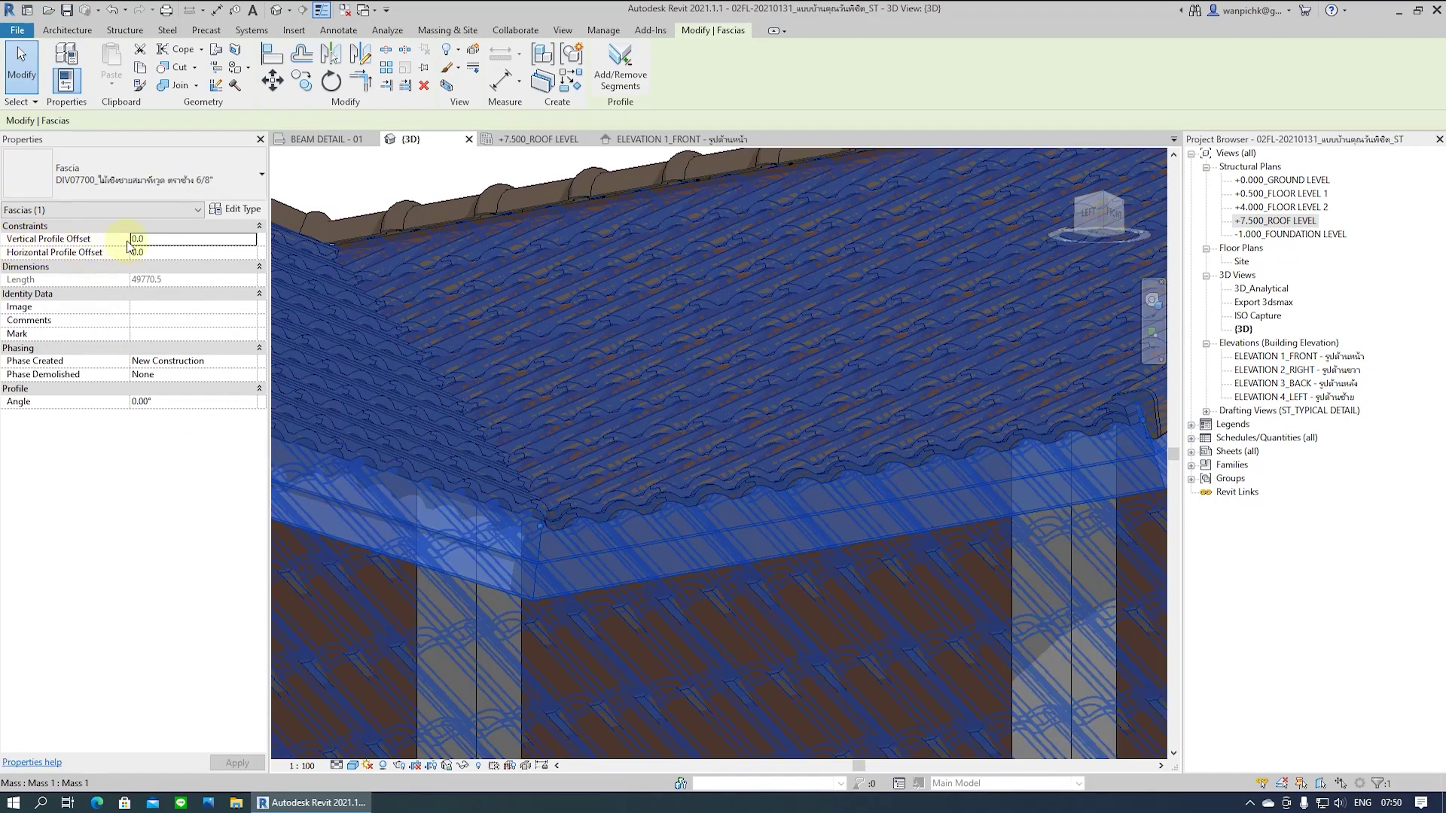
click(177, 238)
text(-50)
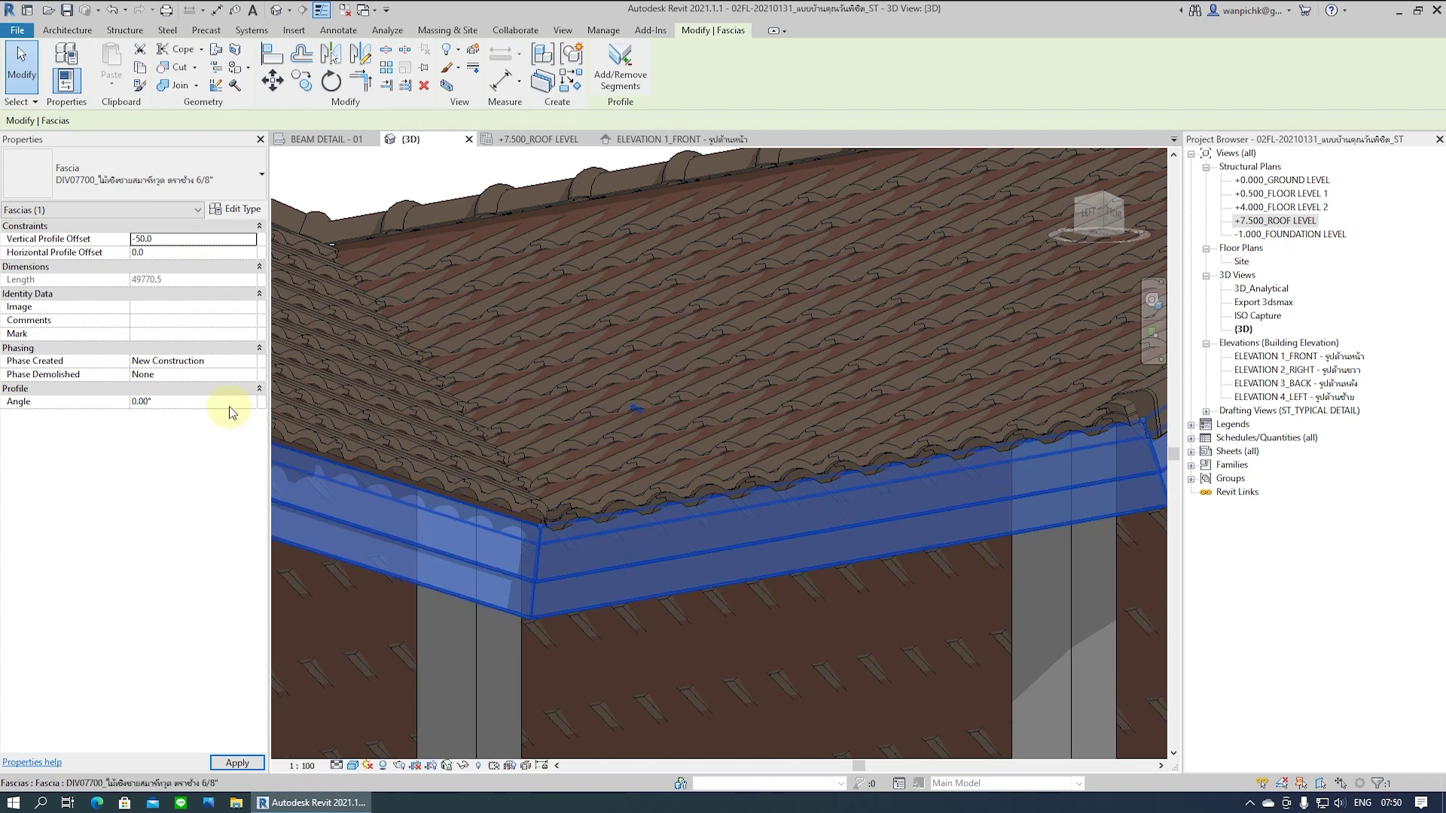
click(172, 238)
text(-25)
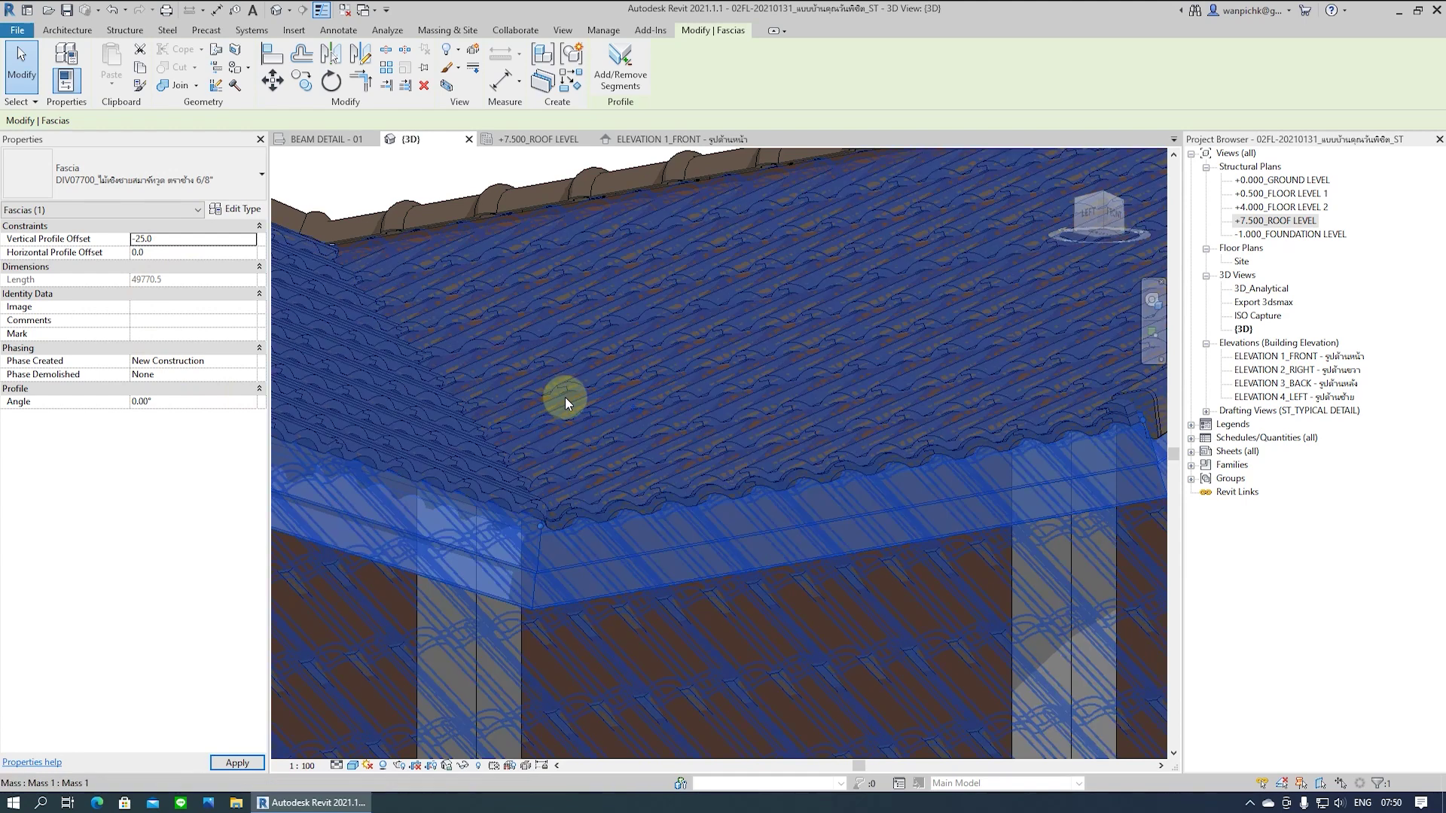
scroll(641, 399, down, 4)
Open the view's Visibility/Graphic Overrides and expand the Roofs category
key(Escape)
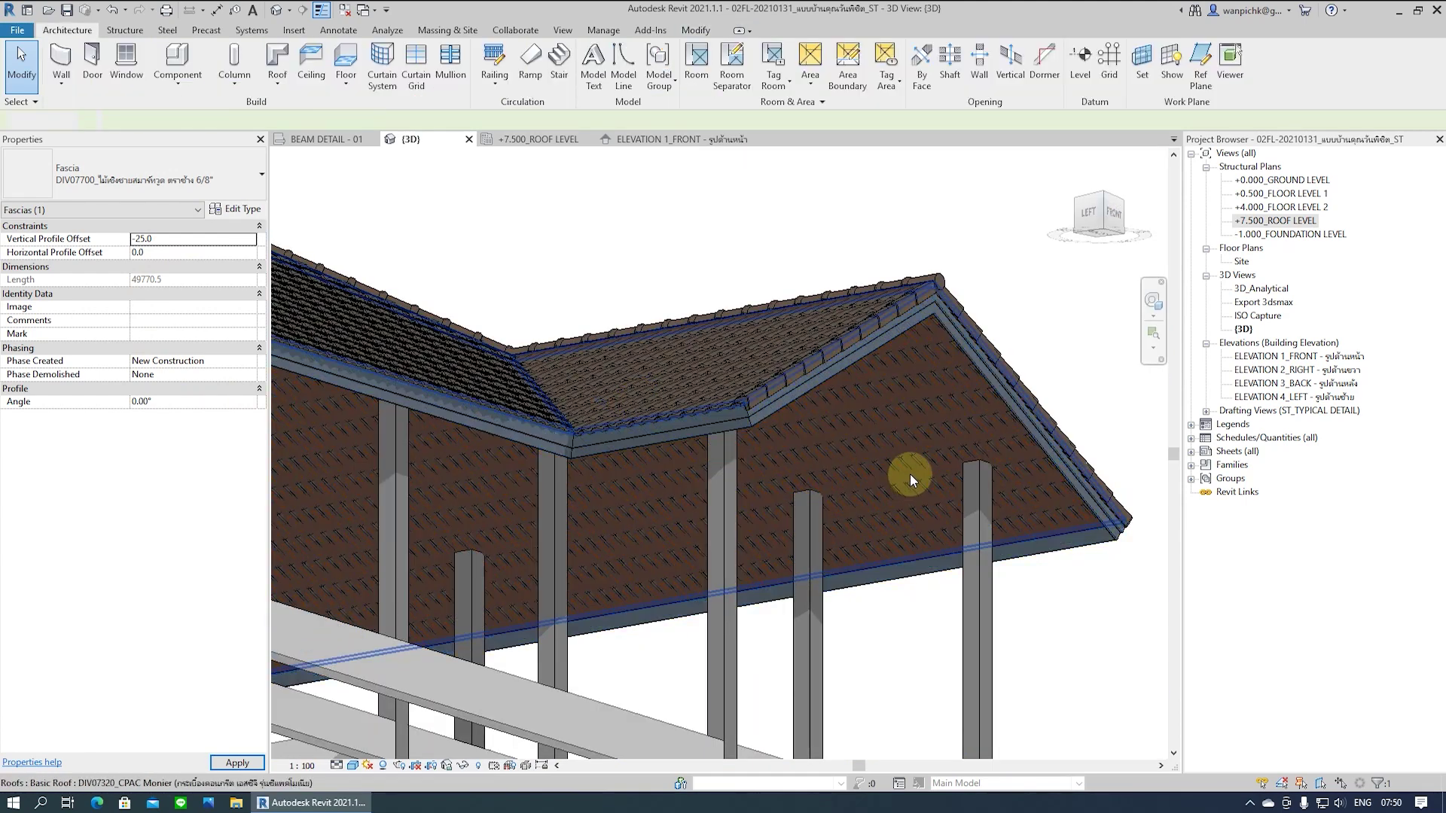
mouse_move(1020, 525)
shift+middle_down()
mouse_move(1026, 612)
mouse_move(887, 542)
mouse_move(846, 561)
mouse_move(968, 574)
mouse_move(916, 584)
shift+middle_up()
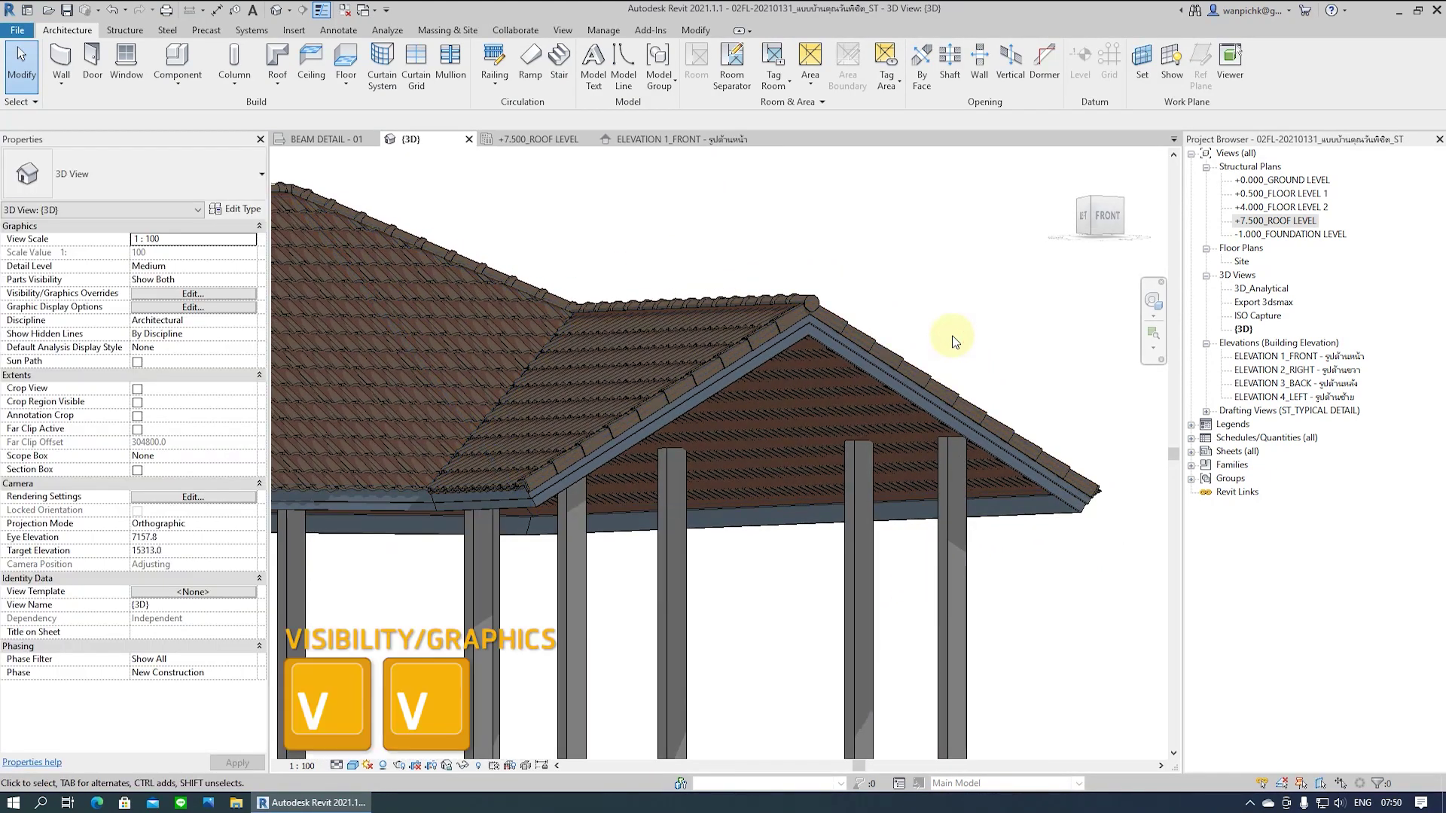
click(218, 294)
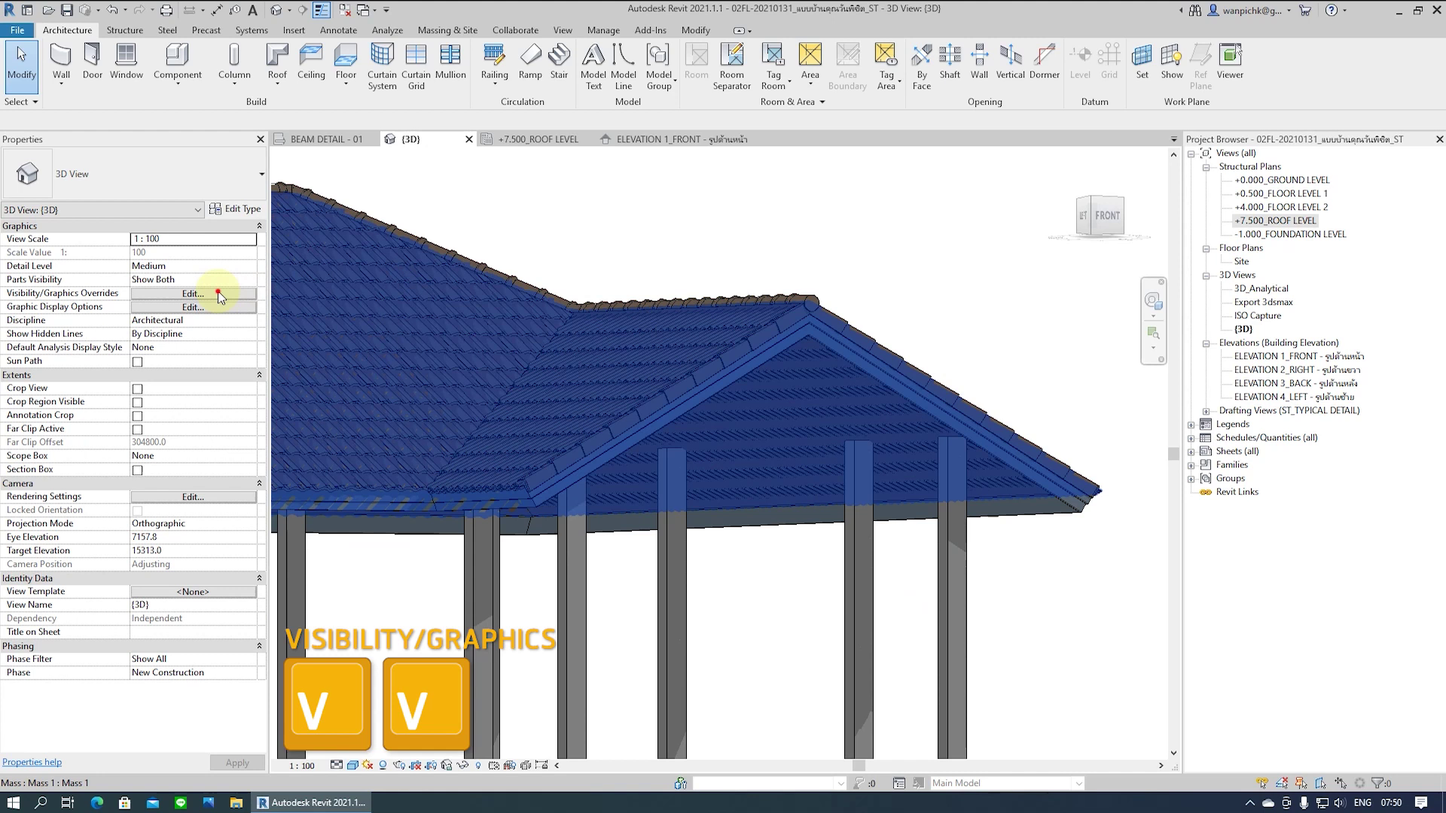
scroll(976, 418, down, 5)
scroll(976, 419, down, 5)
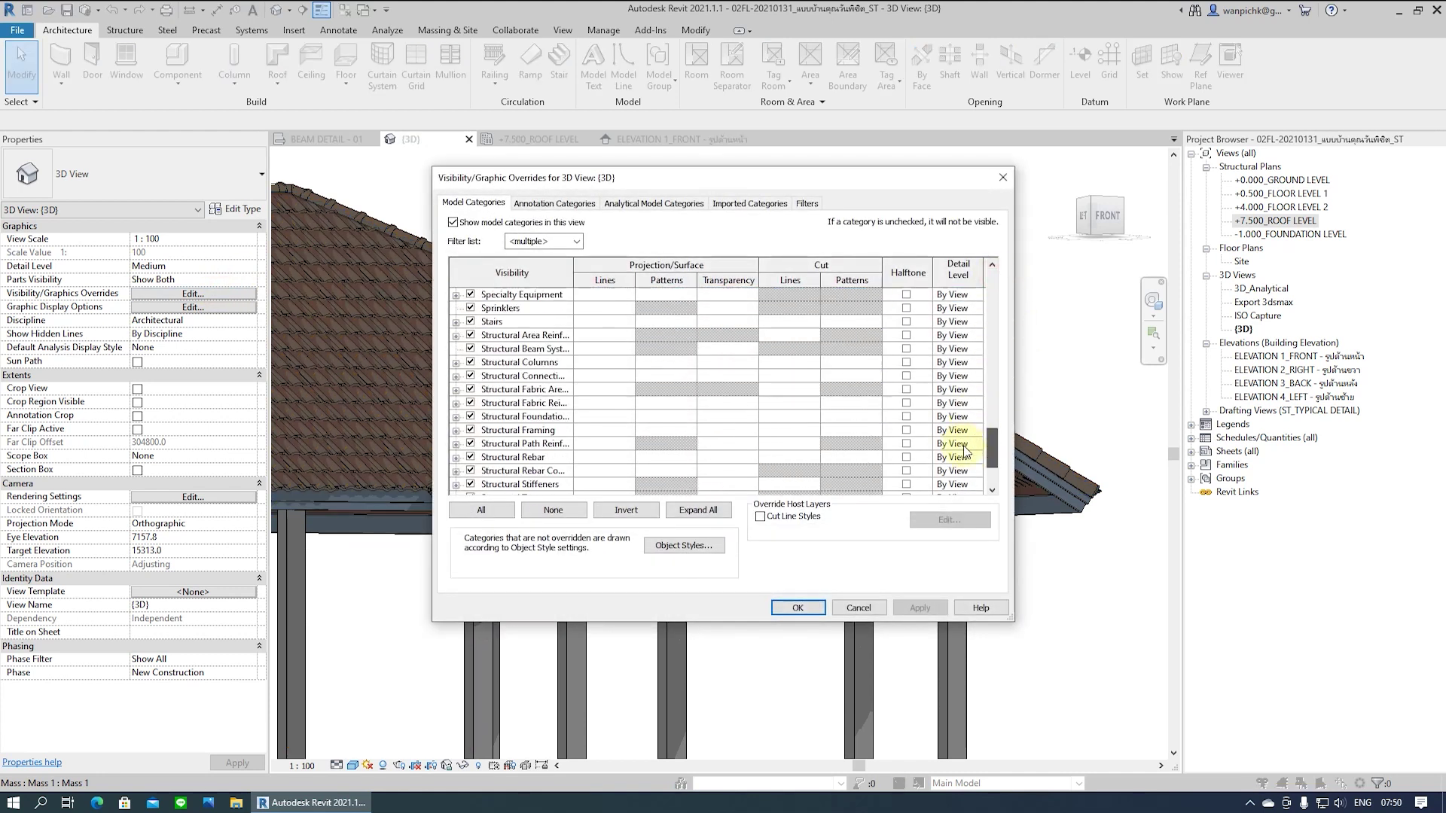
scroll(977, 418, down, 5)
scroll(976, 419, up, 3)
scroll(976, 418, up, 2)
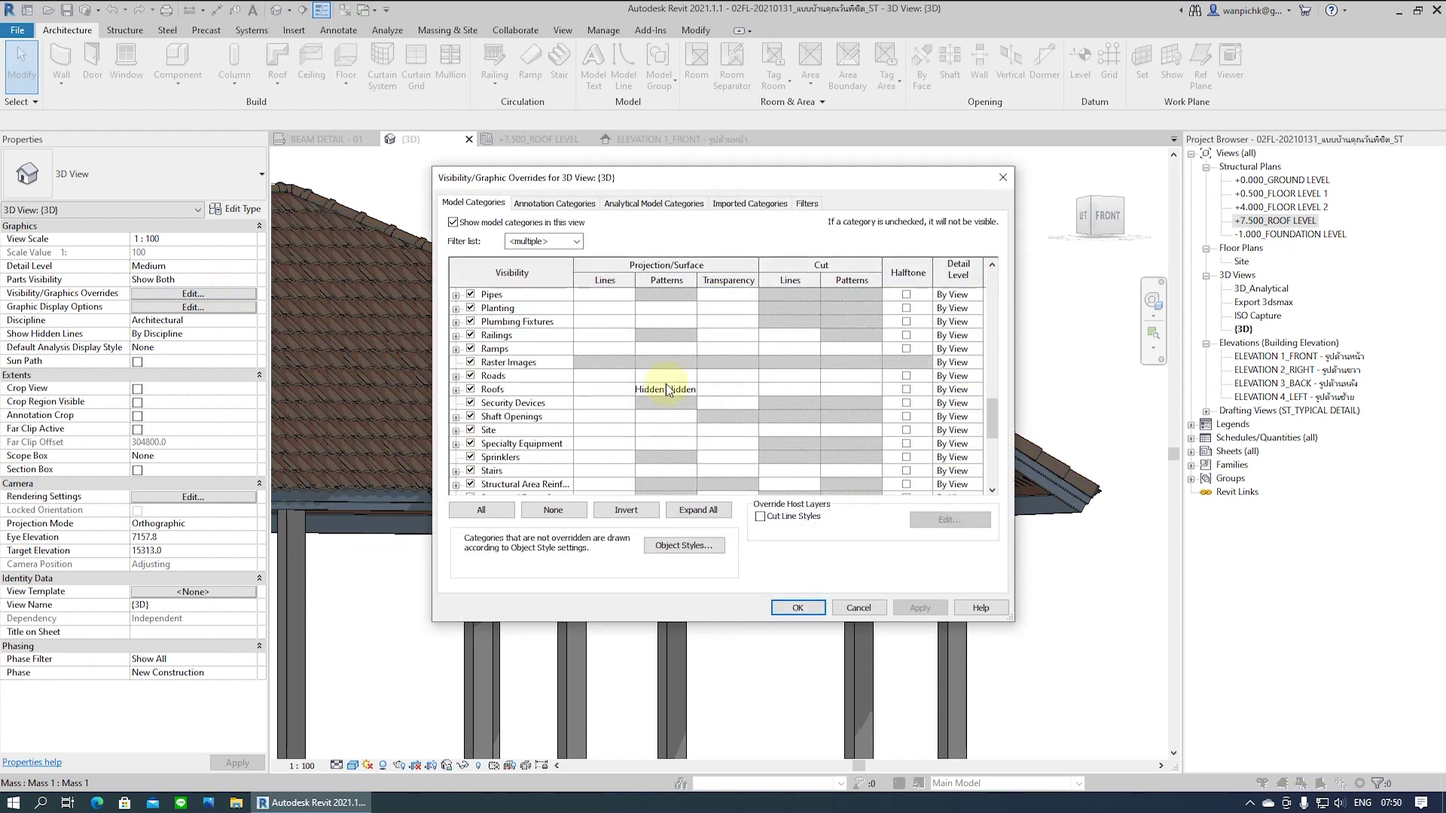
click(456, 390)
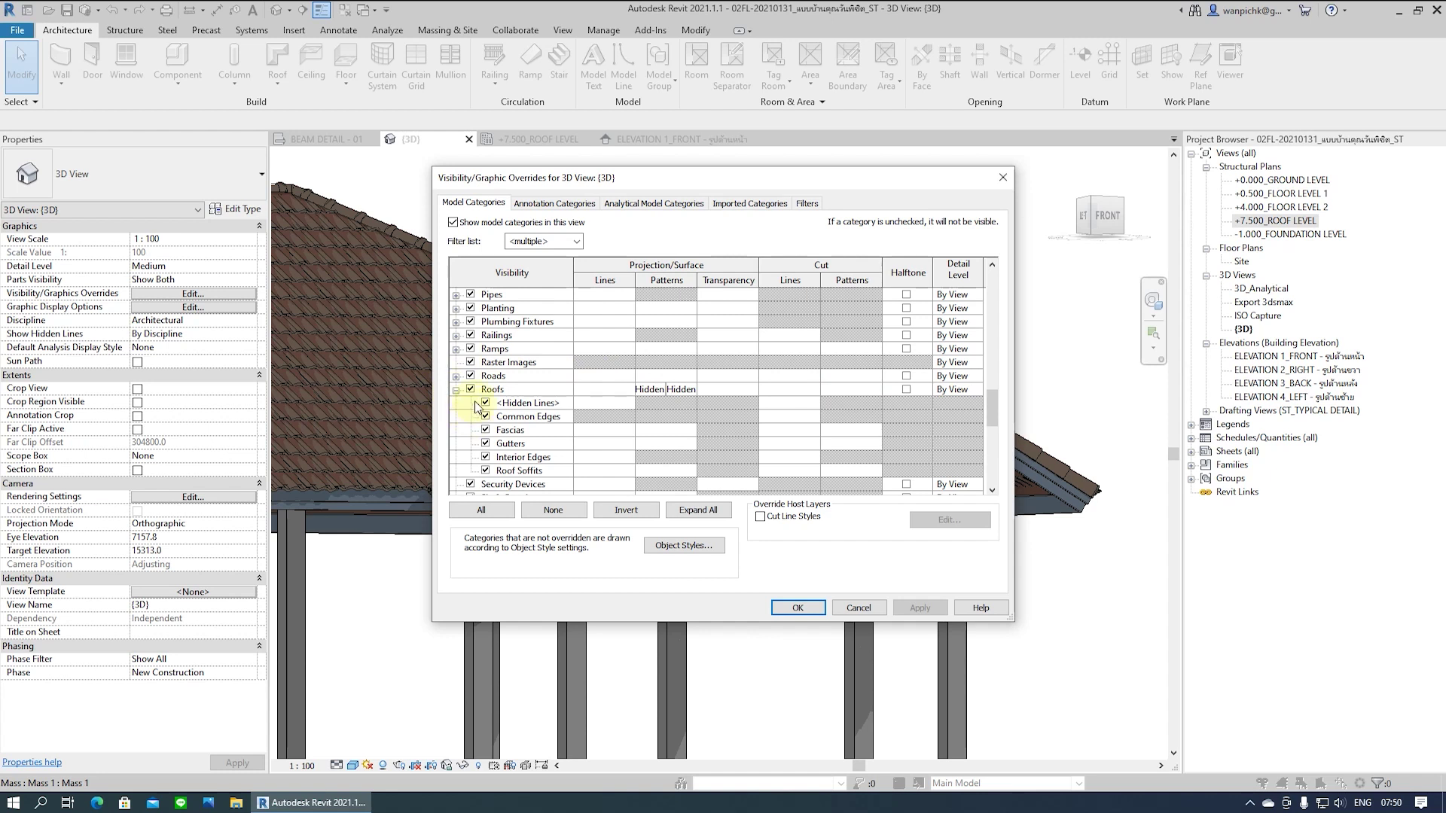
Turn off roof Common Edges, Fascias, Interior Edges and Gutters, and apply
drag(743, 168, 1117, 137)
click(859, 373)
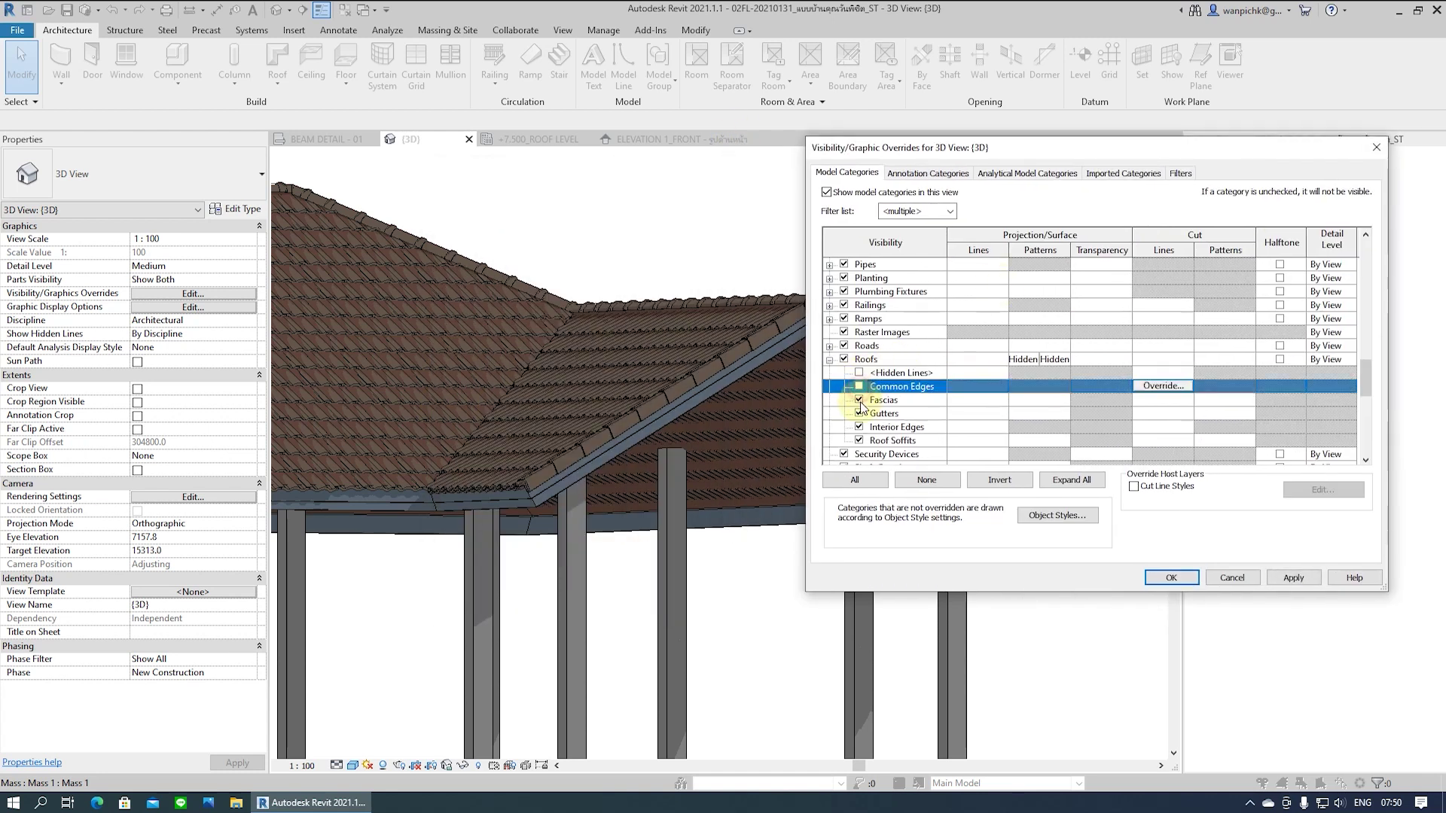
click(859, 400)
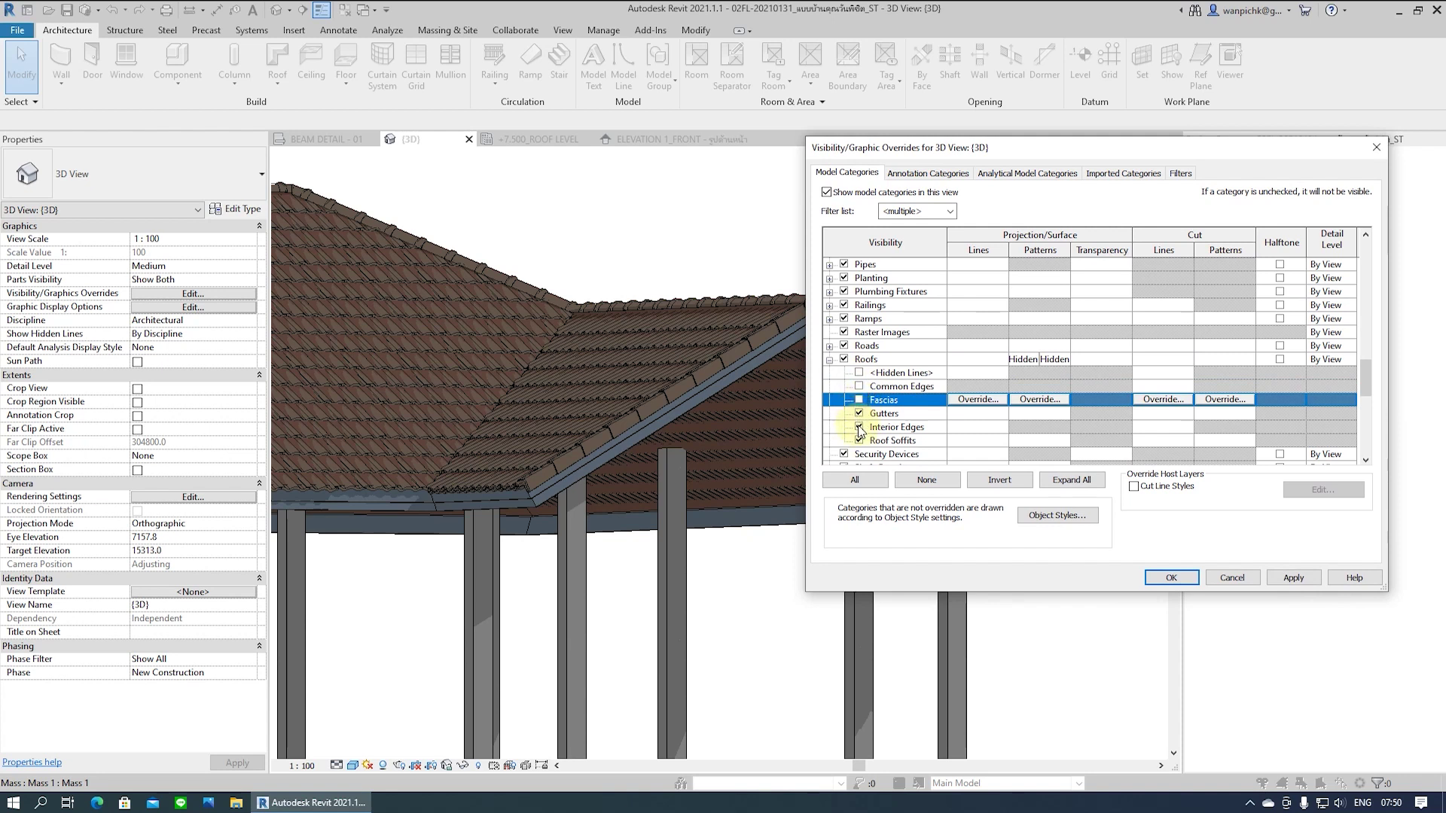
click(859, 427)
click(859, 413)
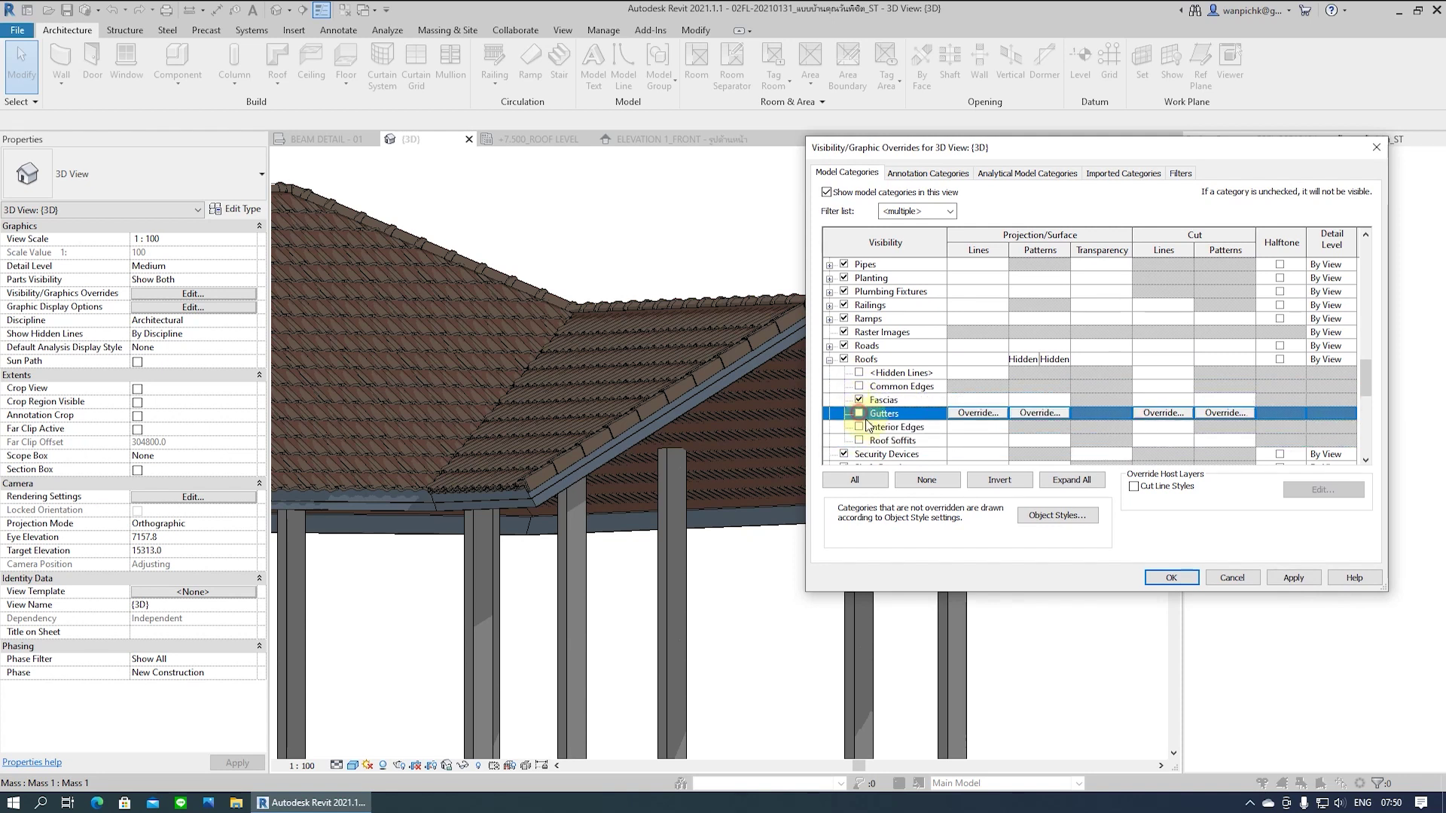
click(1302, 584)
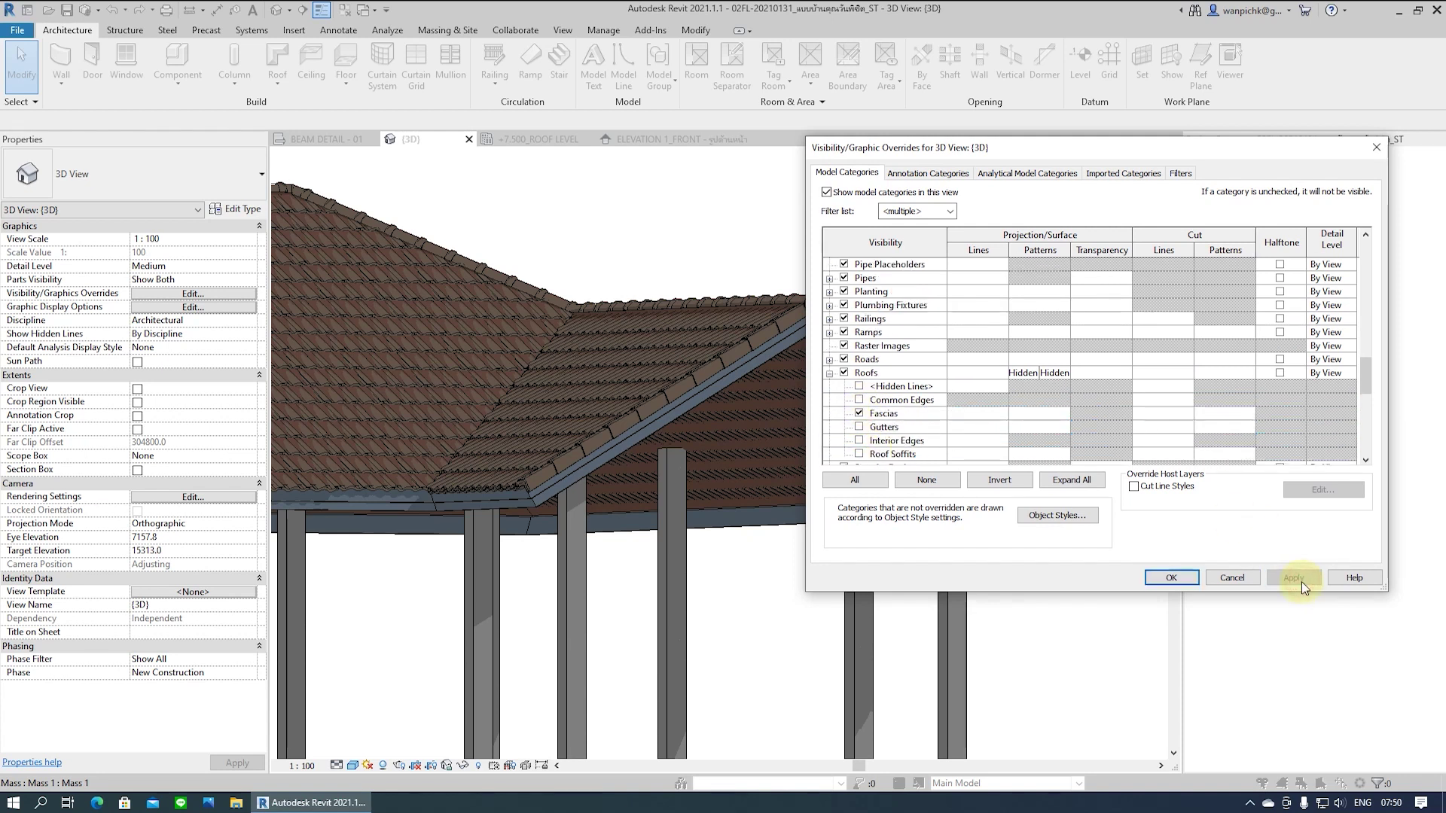
Turn all Roofs subcategories back on, including Gutters and Roof Soffits, and confirm
click(842, 373)
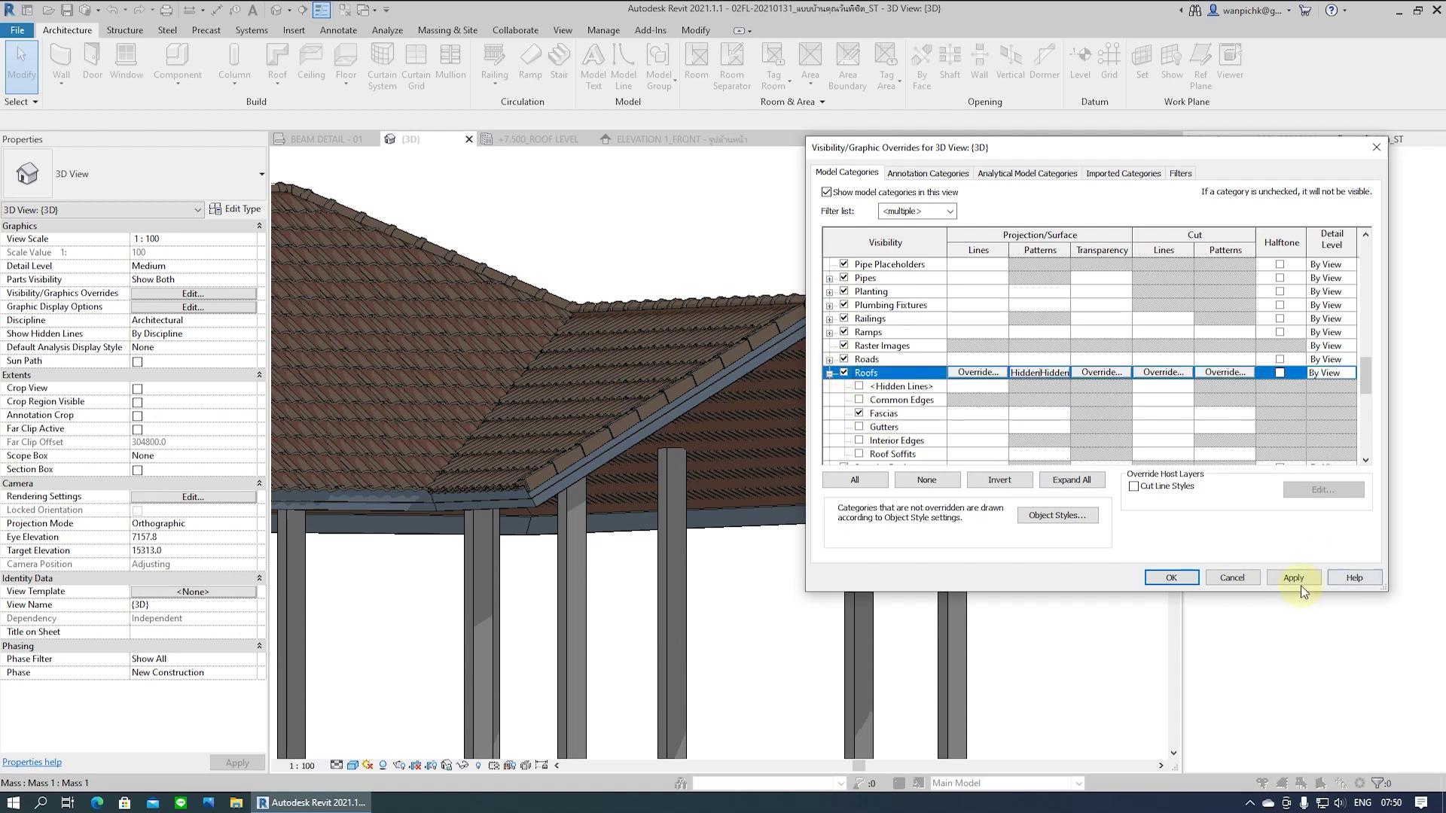
click(859, 386)
click(859, 427)
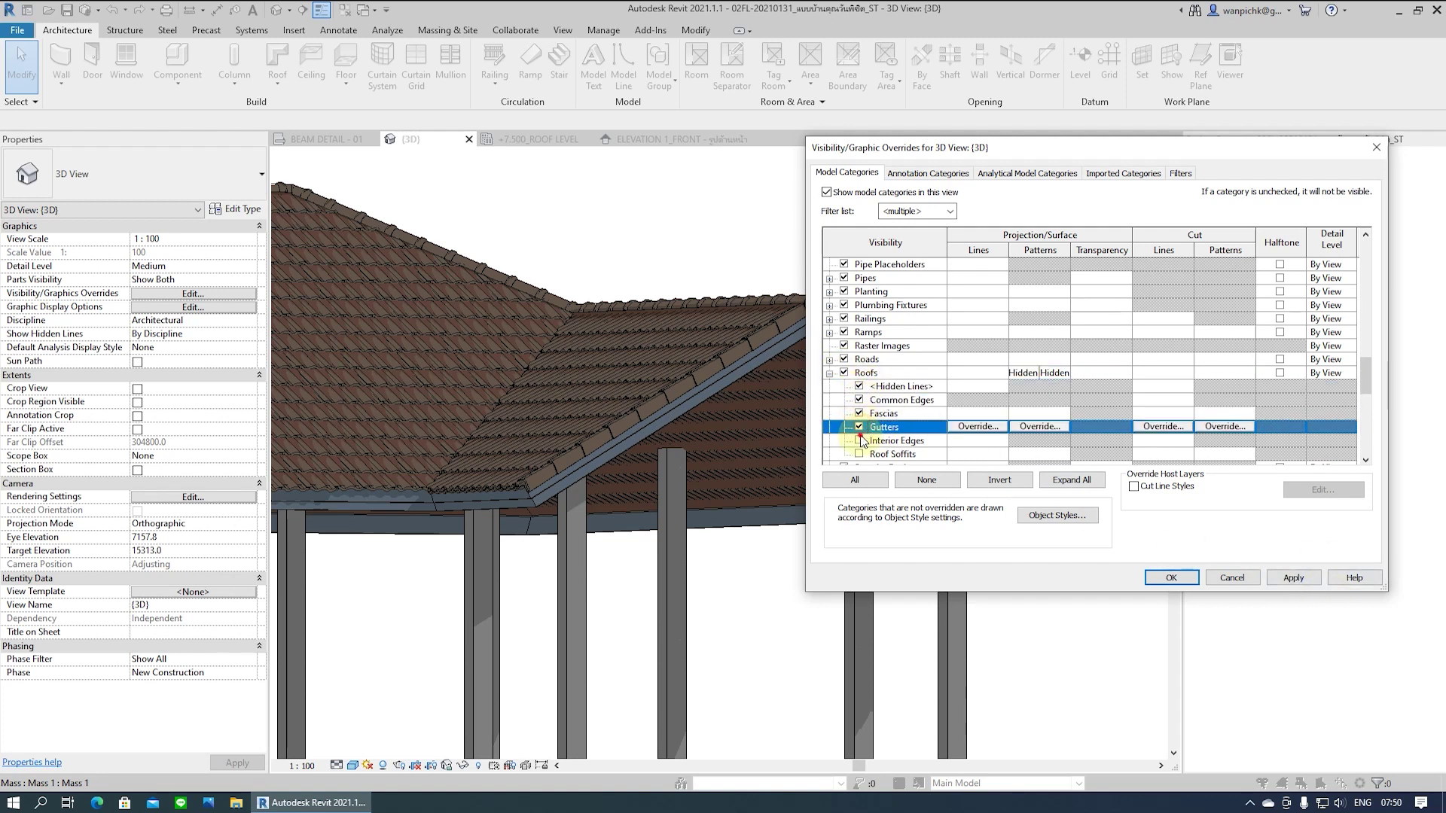
click(859, 454)
click(1293, 578)
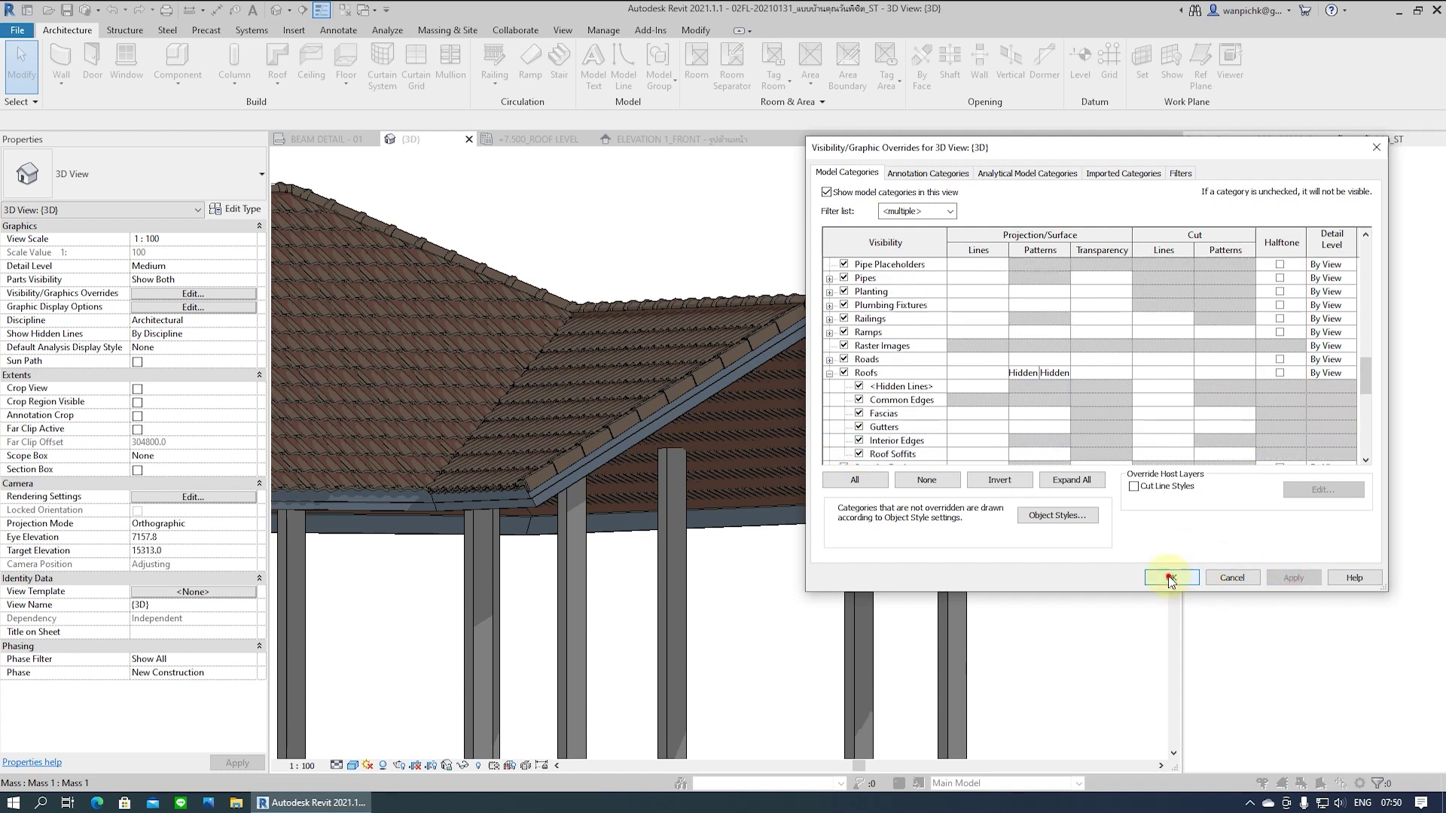
click(1171, 578)
click(997, 494)
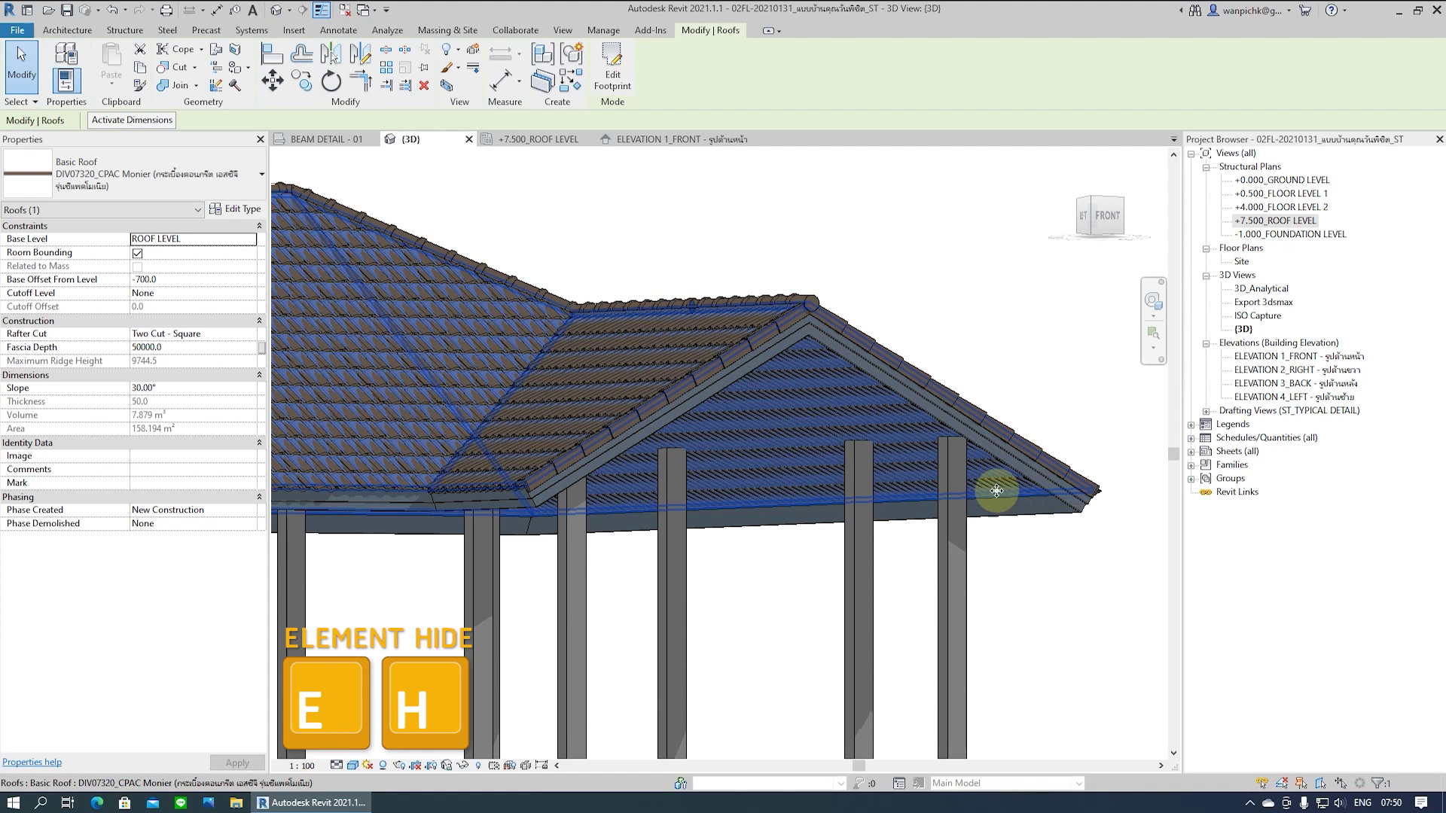
Hide the basic roof in view, then unhide it via Reveal Hidden Elements
right_click(996, 490)
mouse_move(1048, 188)
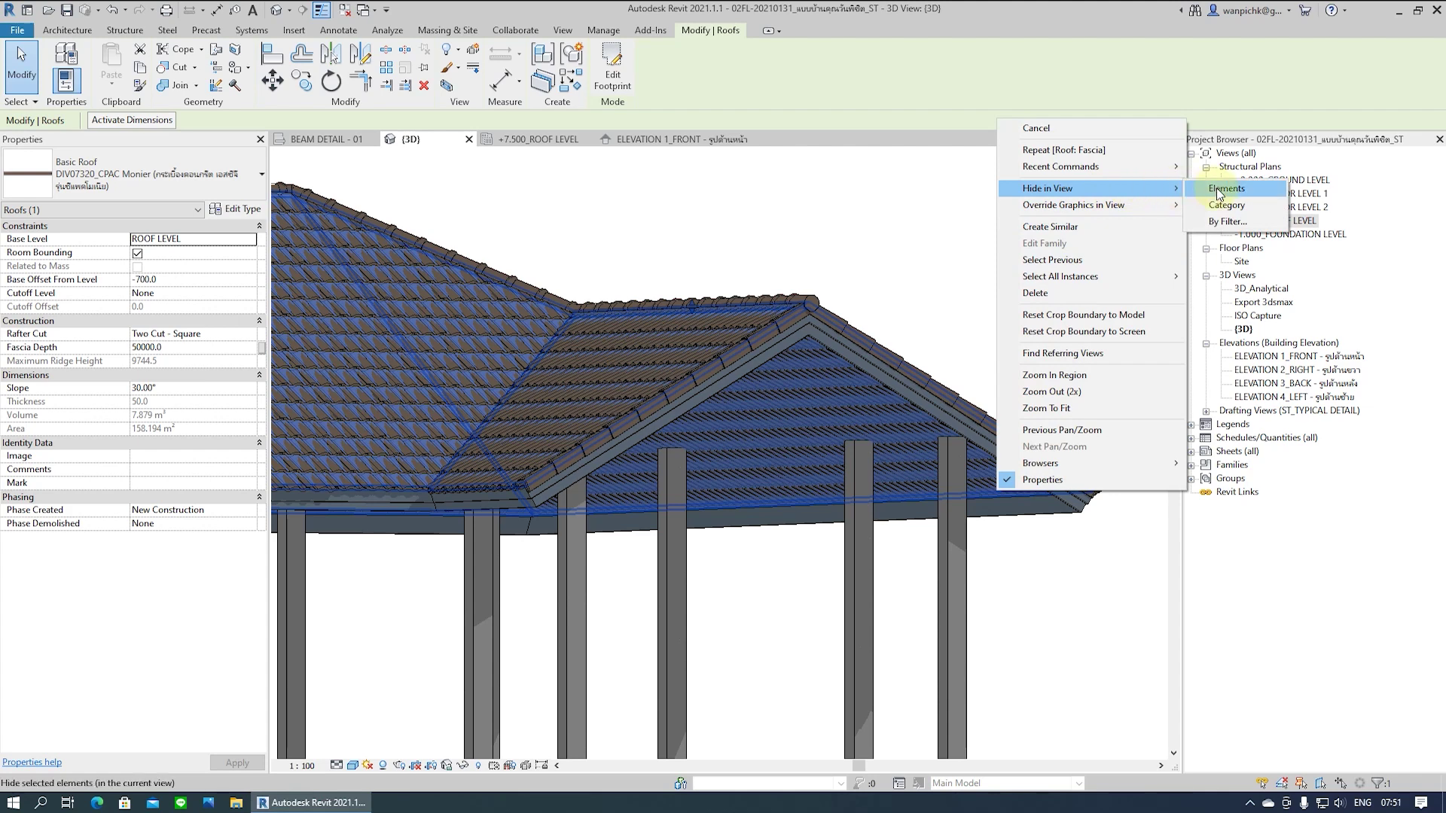
click(1221, 193)
mouse_move(738, 536)
shift+middle_down()
mouse_move(738, 652)
mouse_move(819, 714)
mouse_move(703, 687)
mouse_move(730, 549)
mouse_move(735, 606)
shift+middle_up()
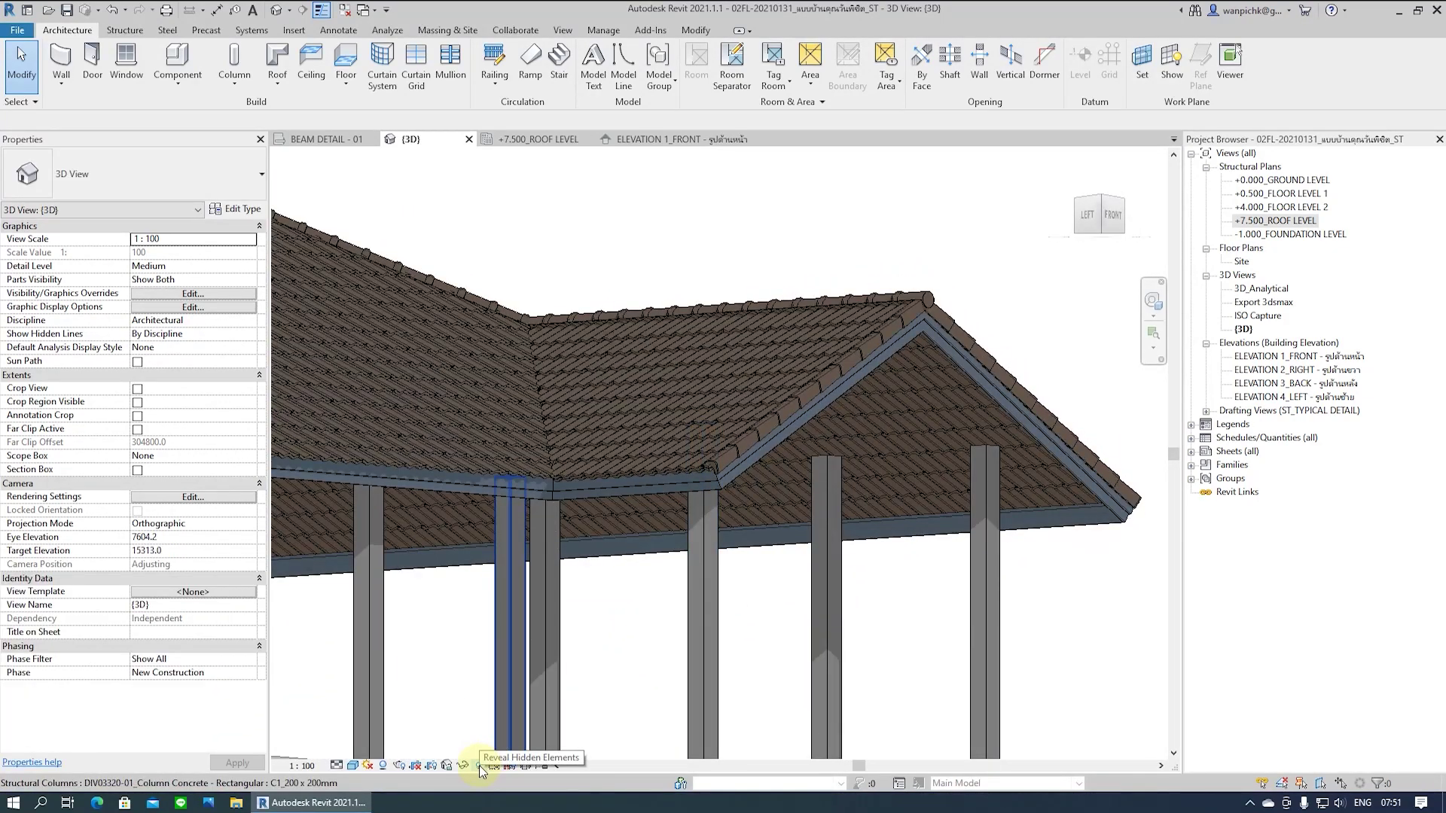
click(479, 765)
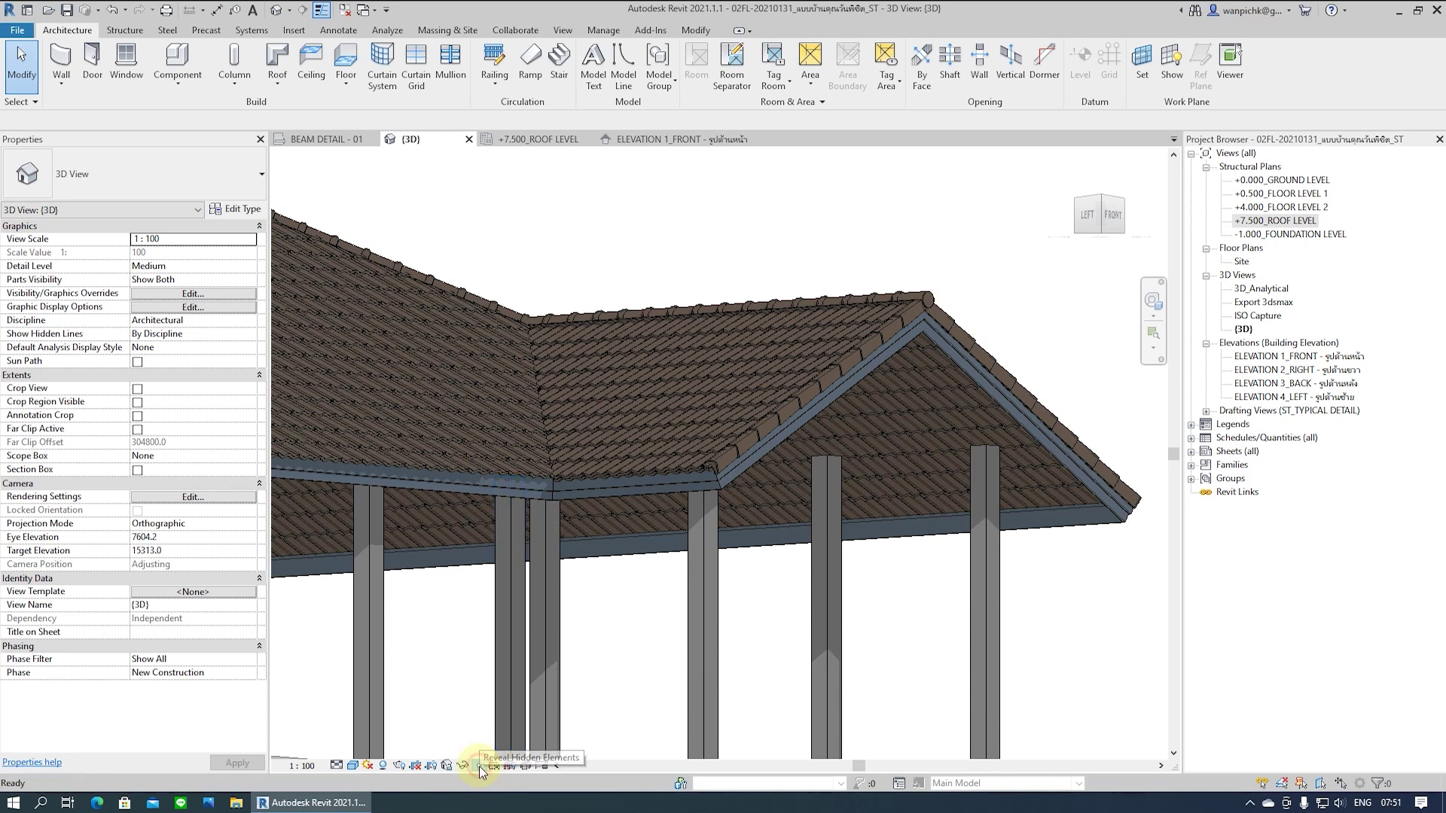
click(922, 518)
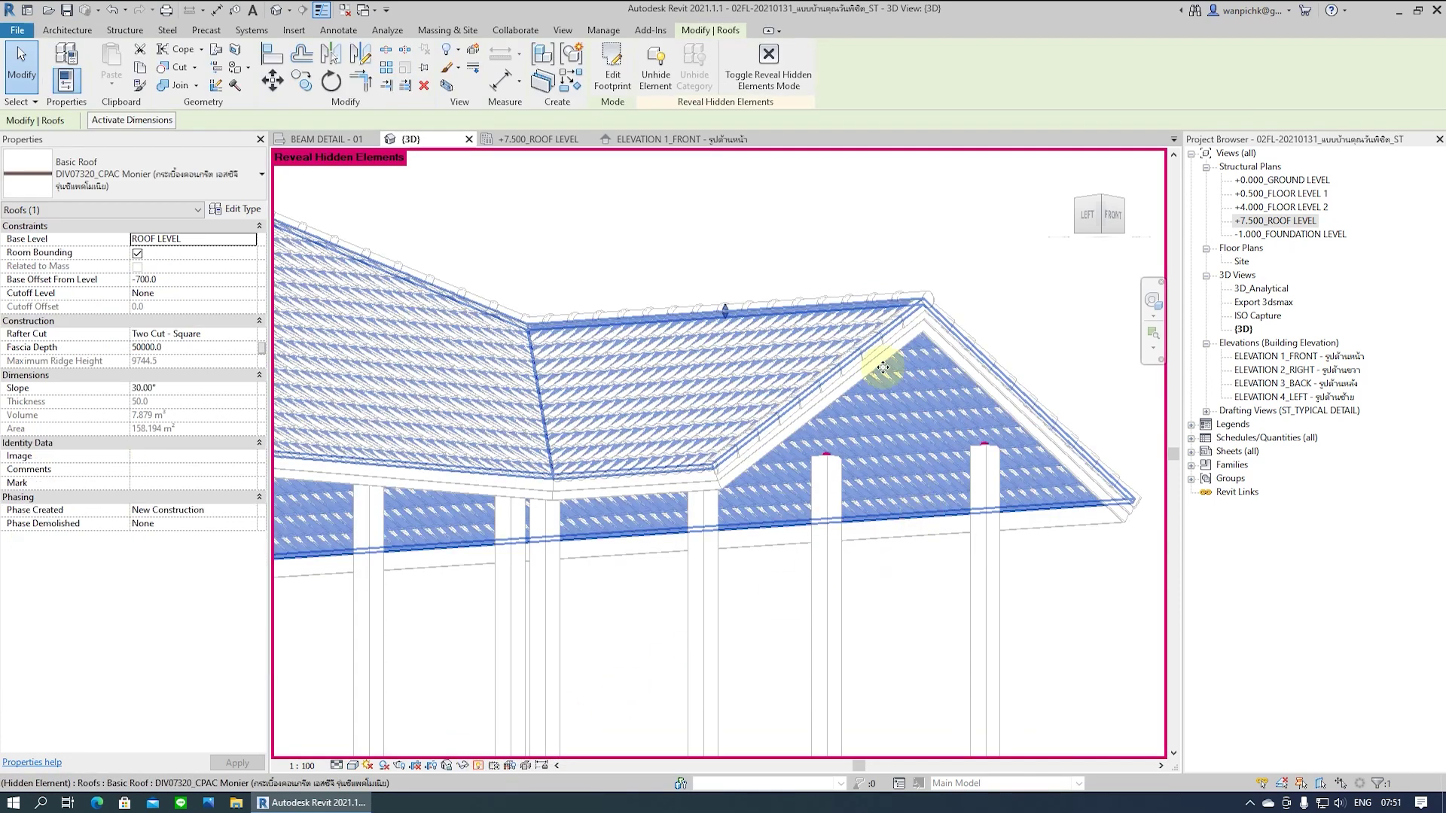
click(655, 77)
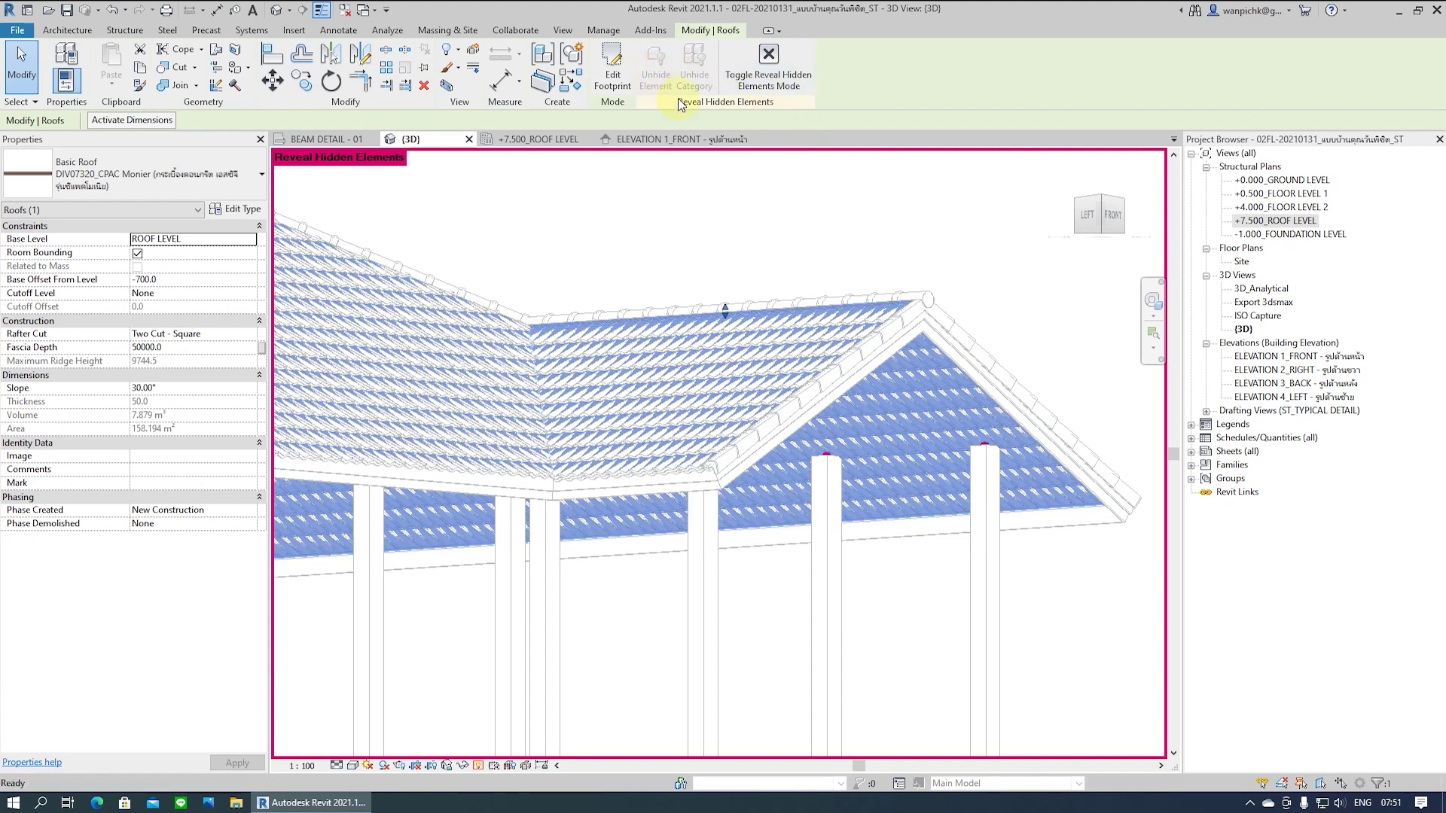
click(776, 82)
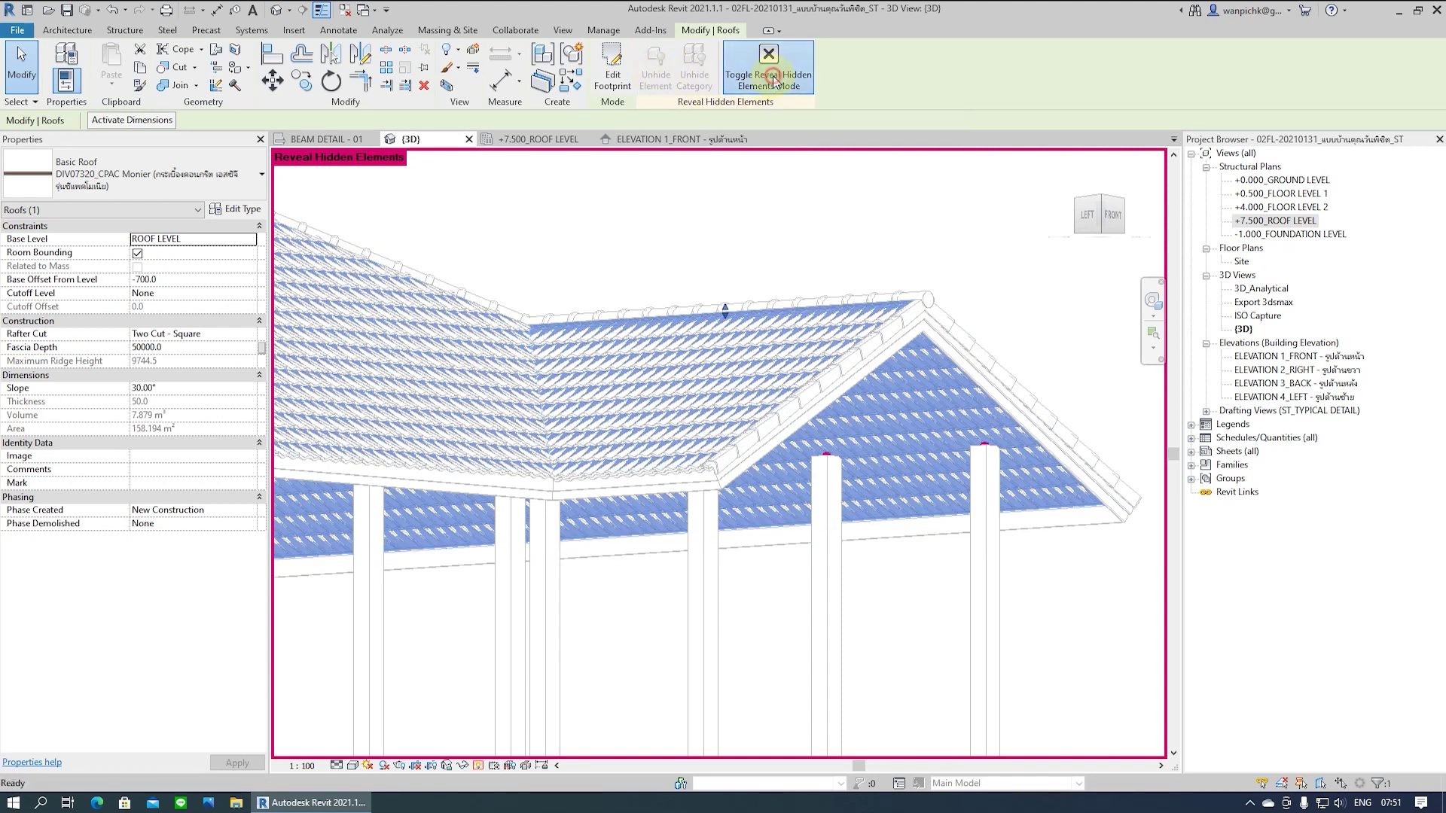
click(864, 211)
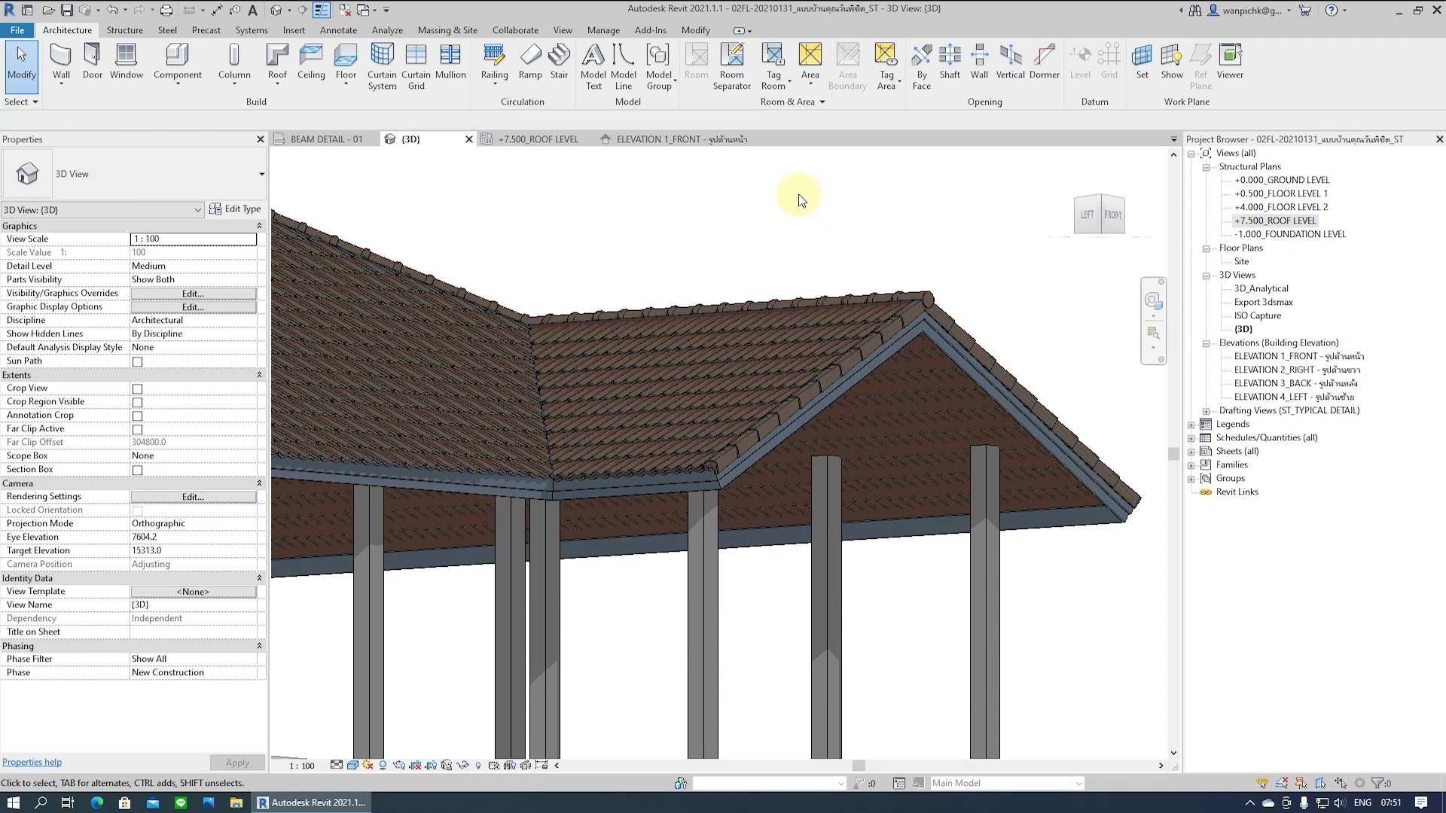
Hide the basic roof again and zoom in on the tiled ridge
click(894, 513)
right_click(895, 512)
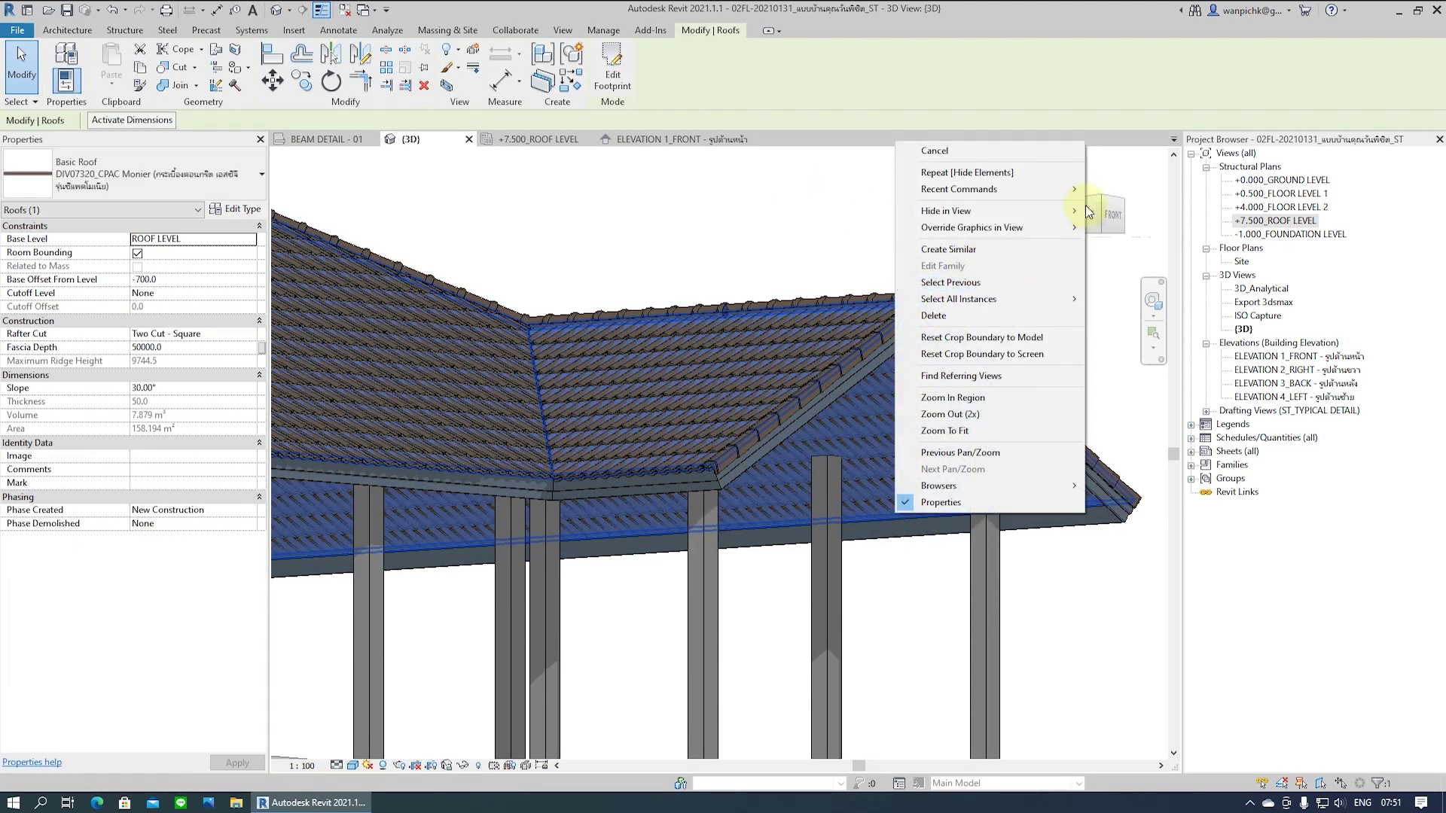
mouse_move(945, 210)
click(1122, 213)
mouse_move(1053, 331)
shift+middle_down()
mouse_move(724, 602)
mouse_move(404, 580)
mouse_move(481, 472)
mouse_move(623, 558)
mouse_move(728, 577)
mouse_move(678, 590)
mouse_move(662, 581)
mouse_move(750, 586)
shift+middle_up()
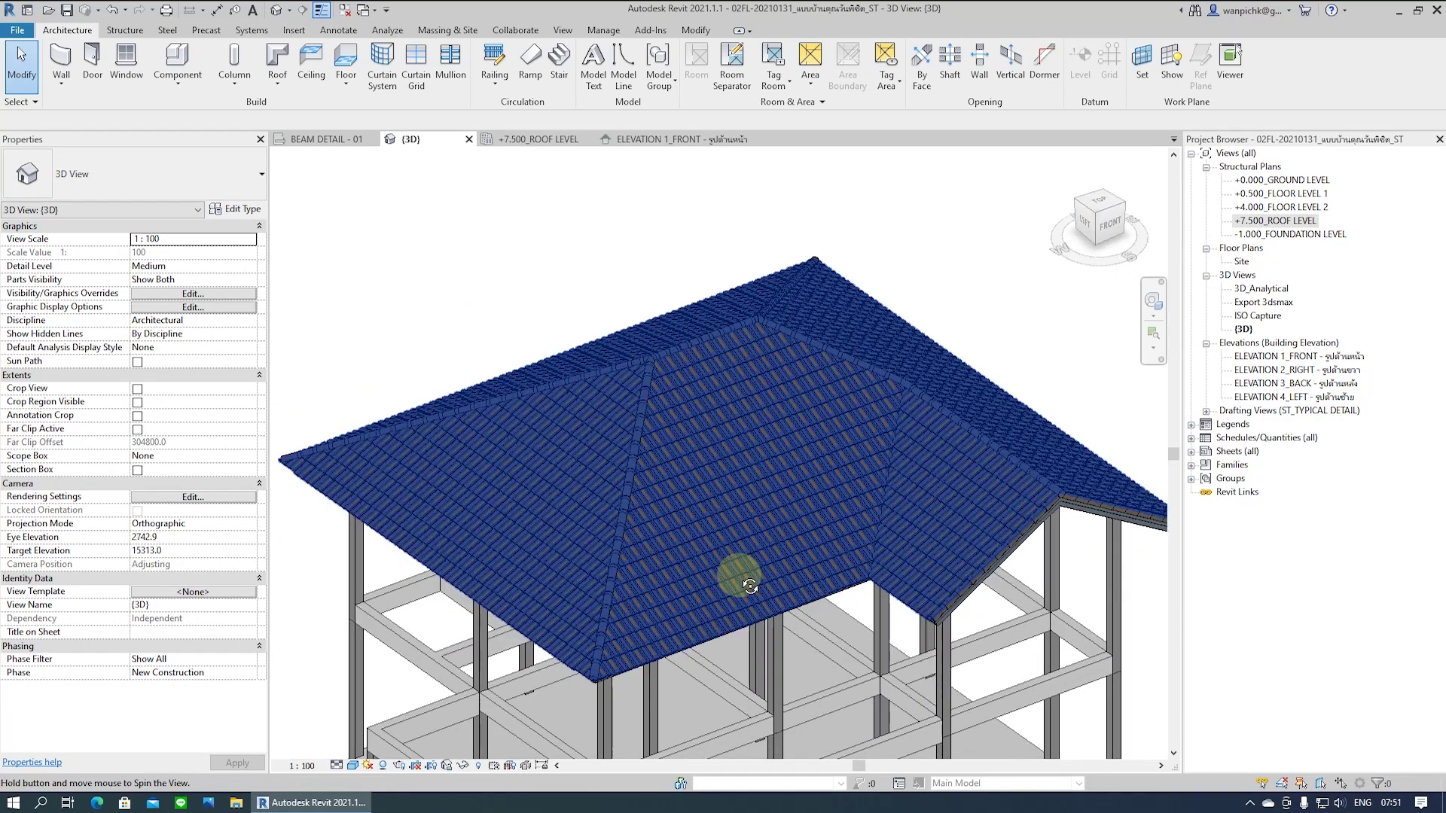
scroll(833, 226, down, 1)
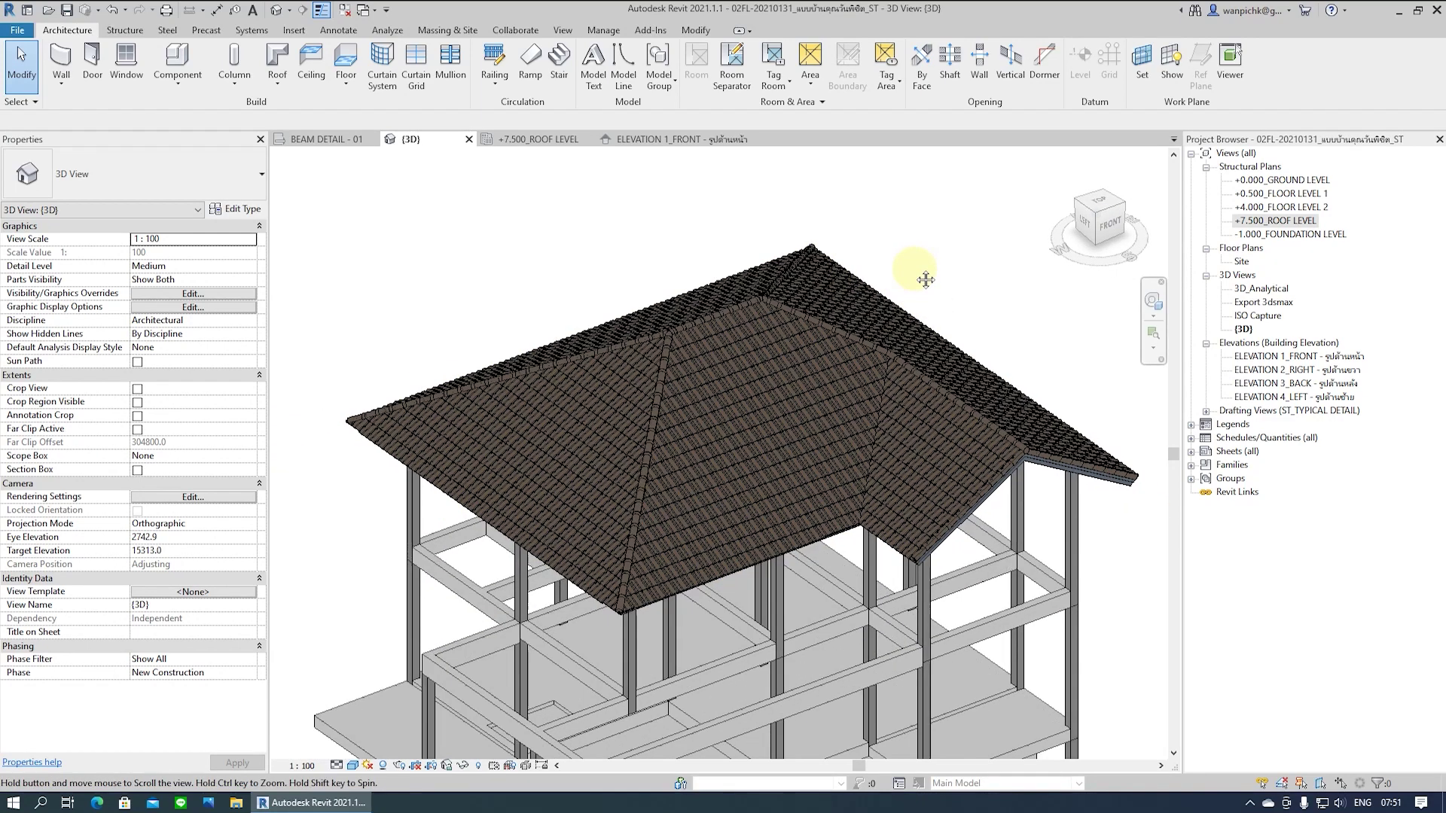
middle_drag(926, 279, 923, 247)
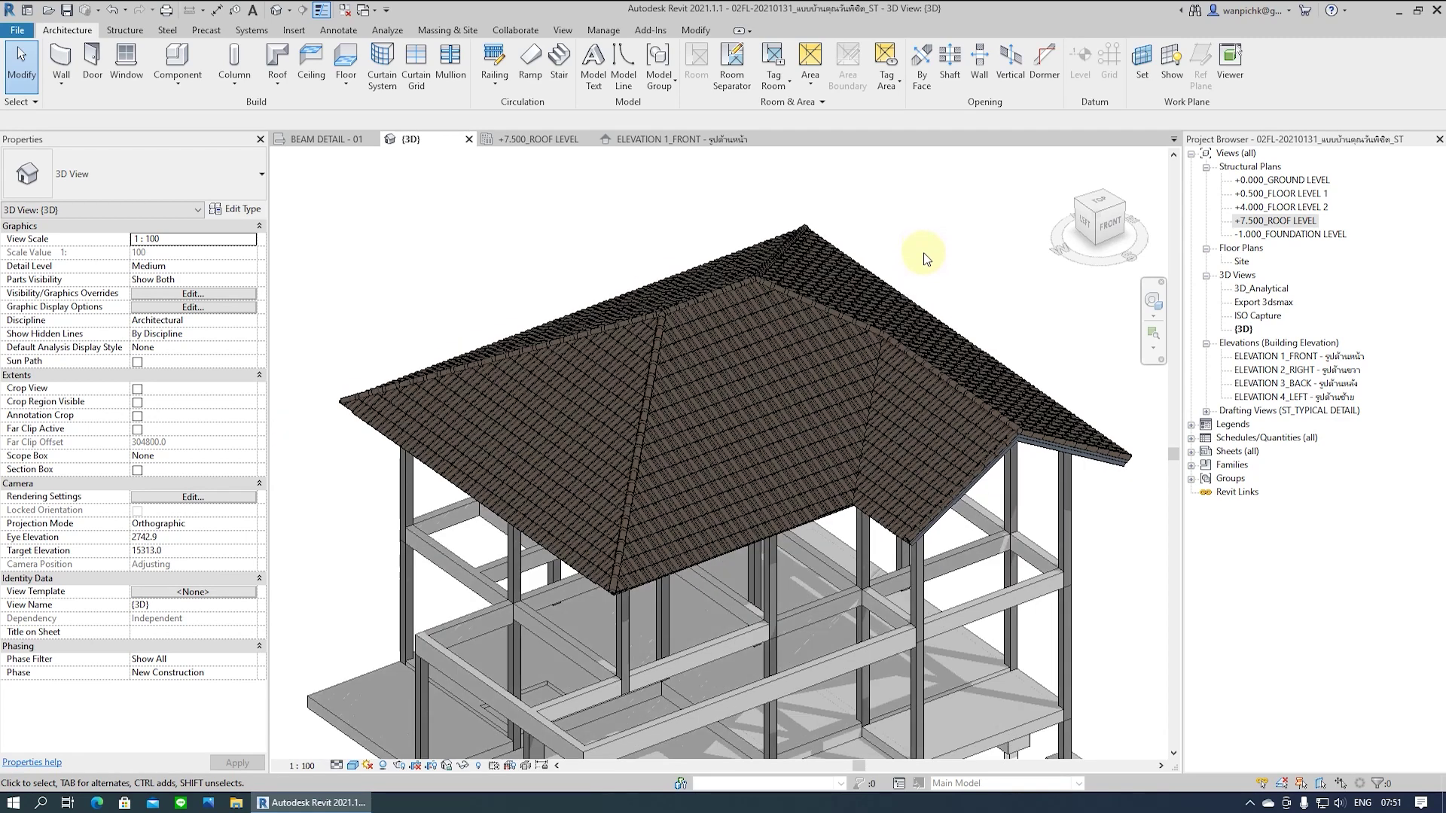
scroll(923, 256, up, 5)
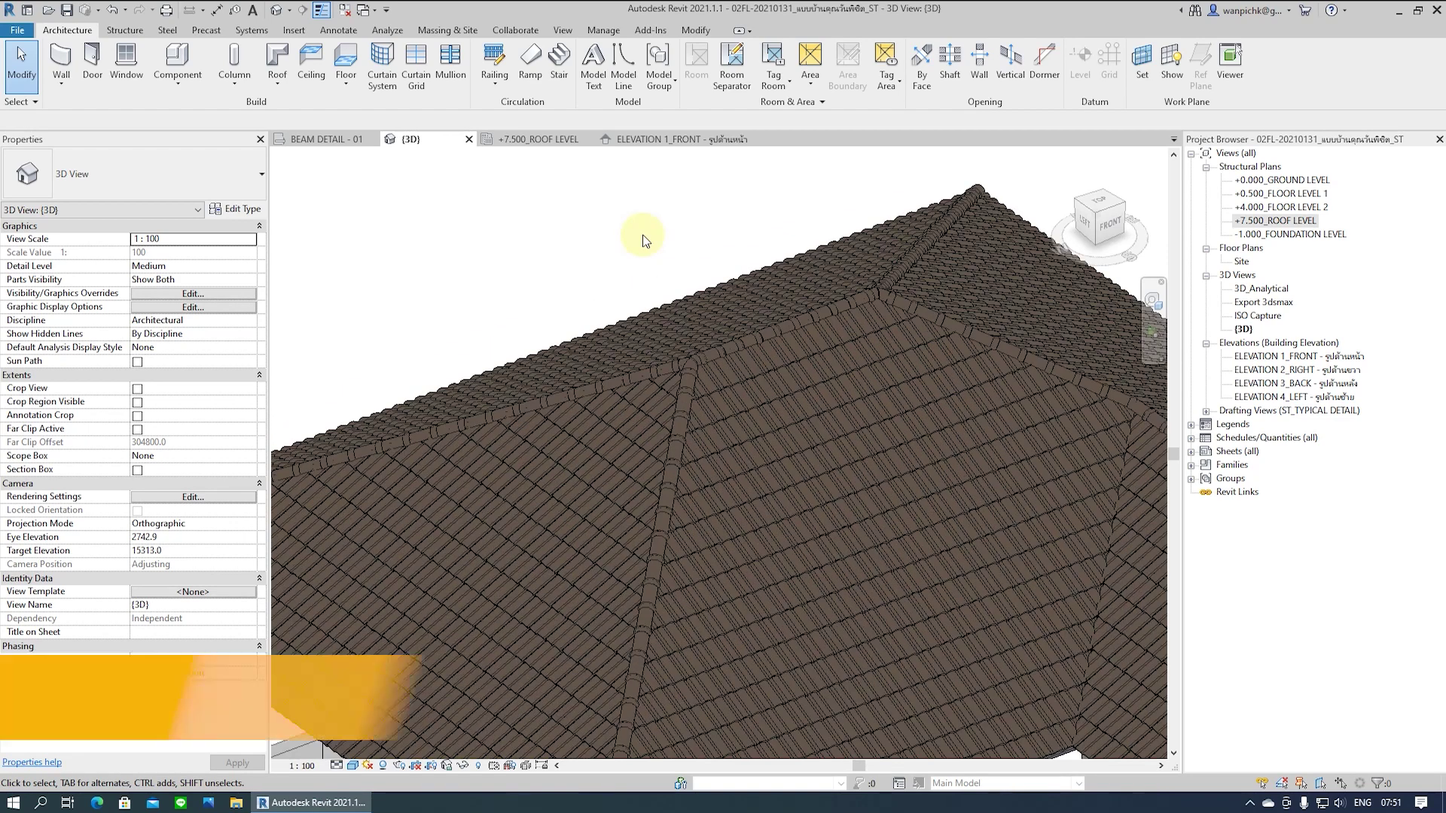
middle_drag(642, 242, 735, 464)
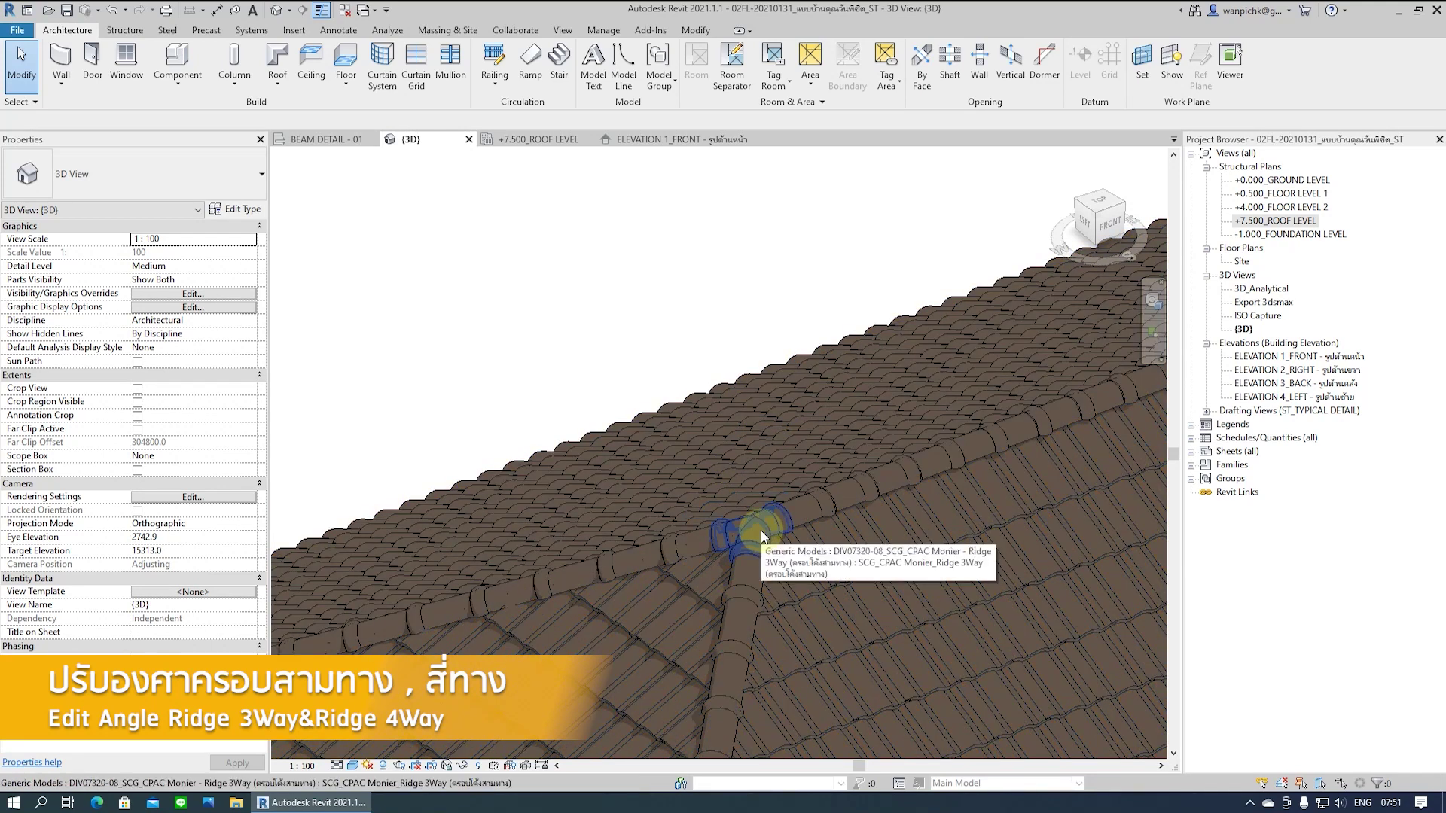
Set the 3-way ridge fitting's Angle to 30°, after trying 20 and 5
click(760, 530)
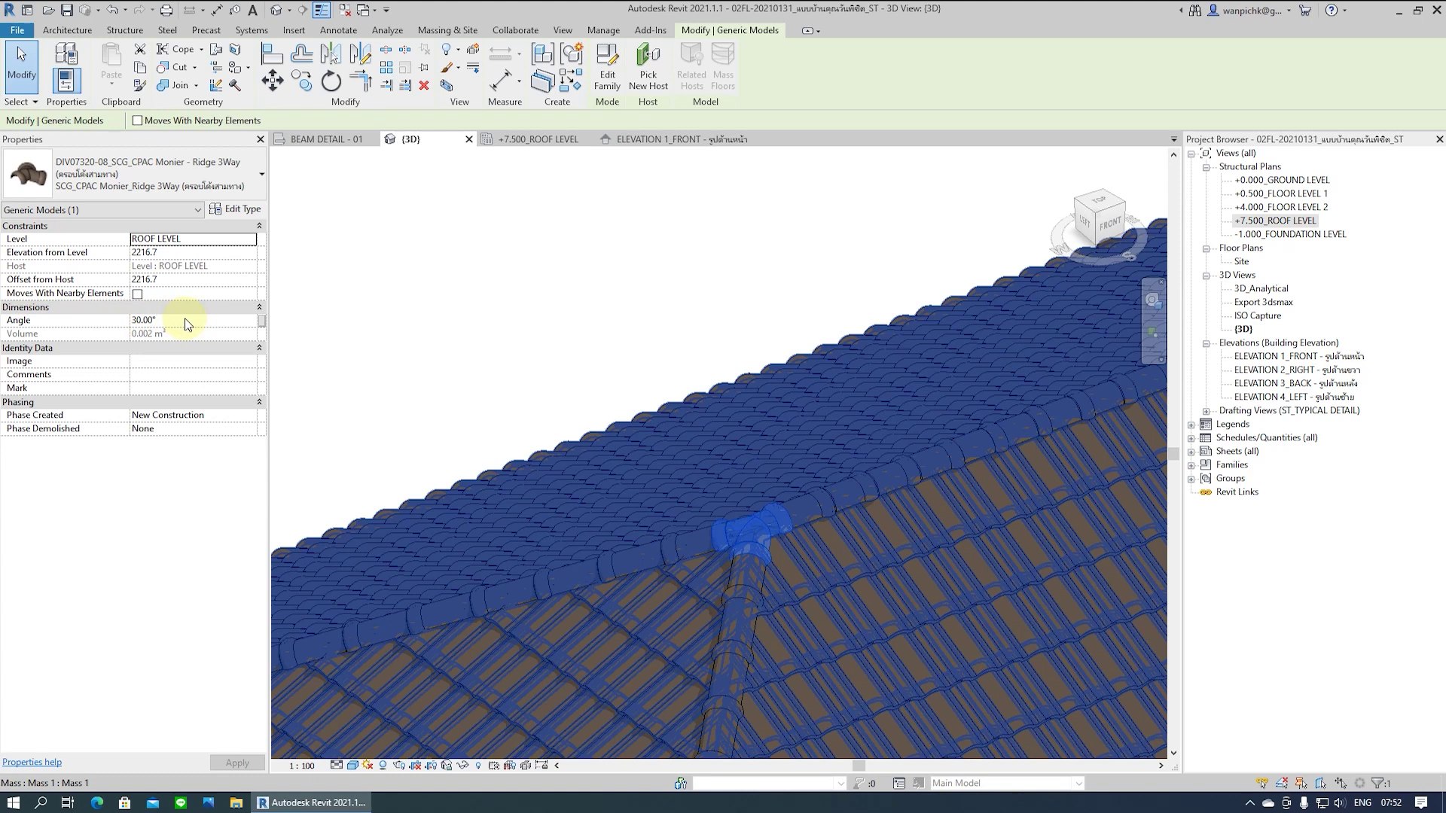
click(186, 320)
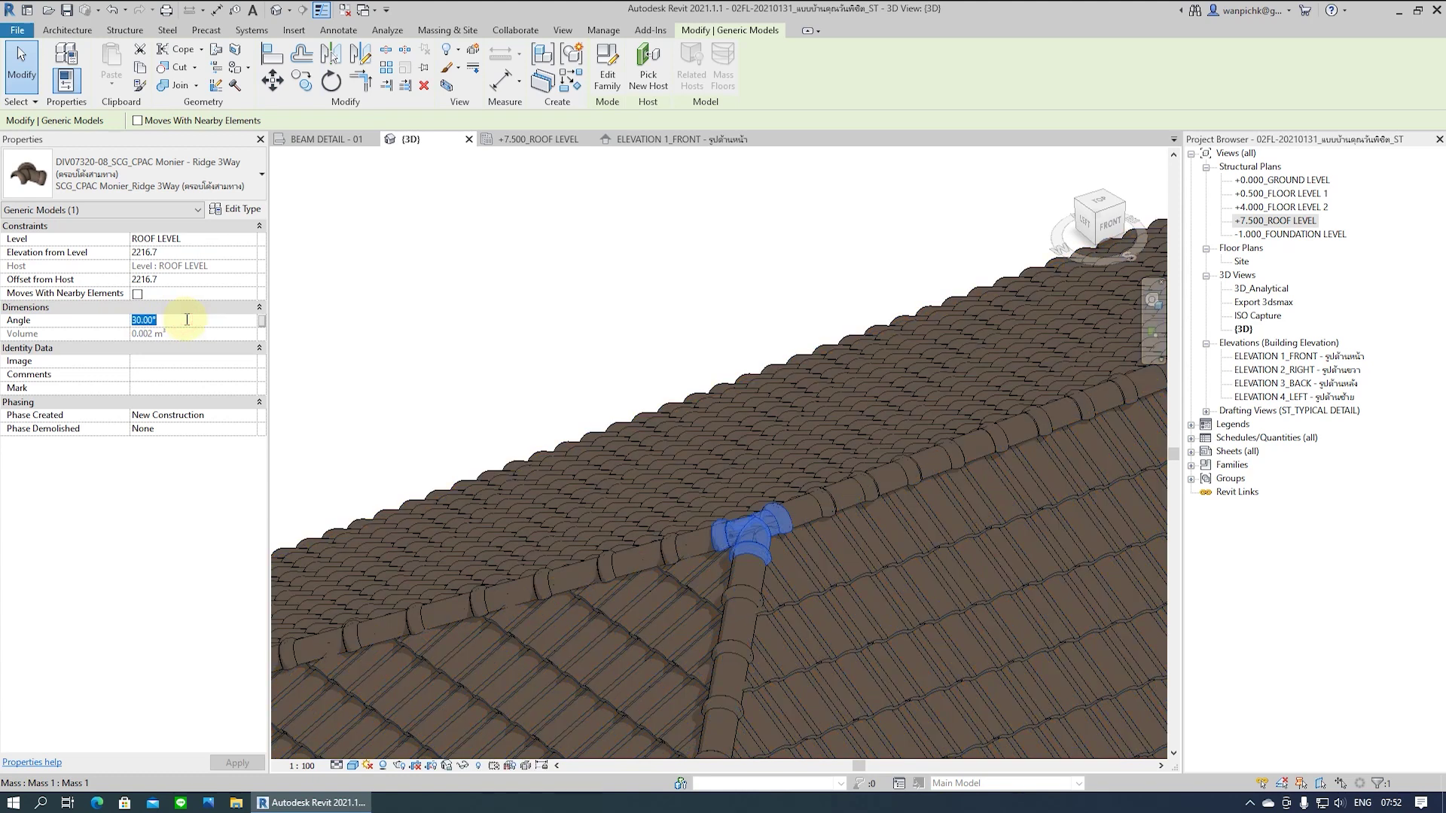
text(20)
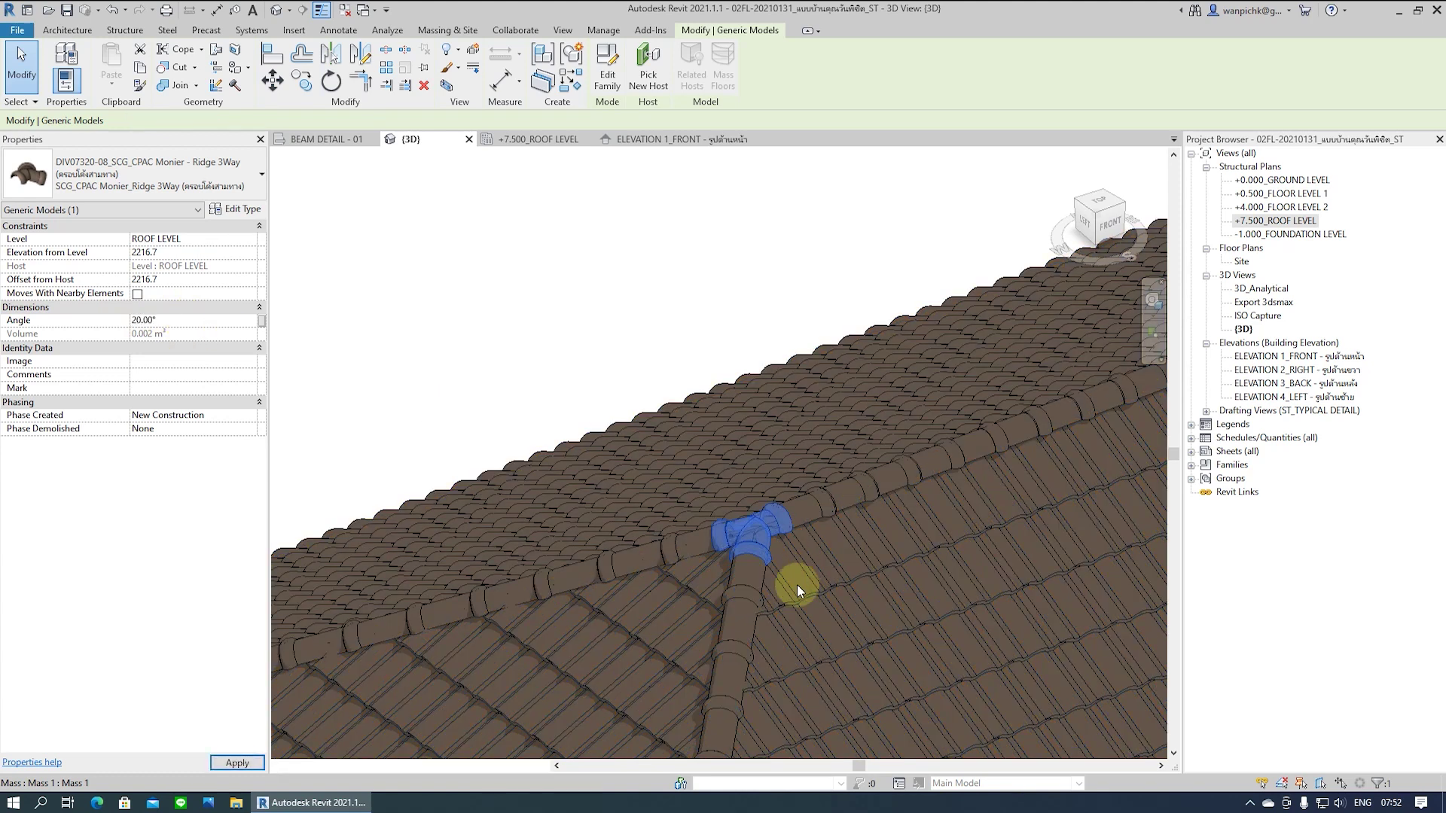
scroll(753, 568, up, 3)
scroll(742, 387, up, 2)
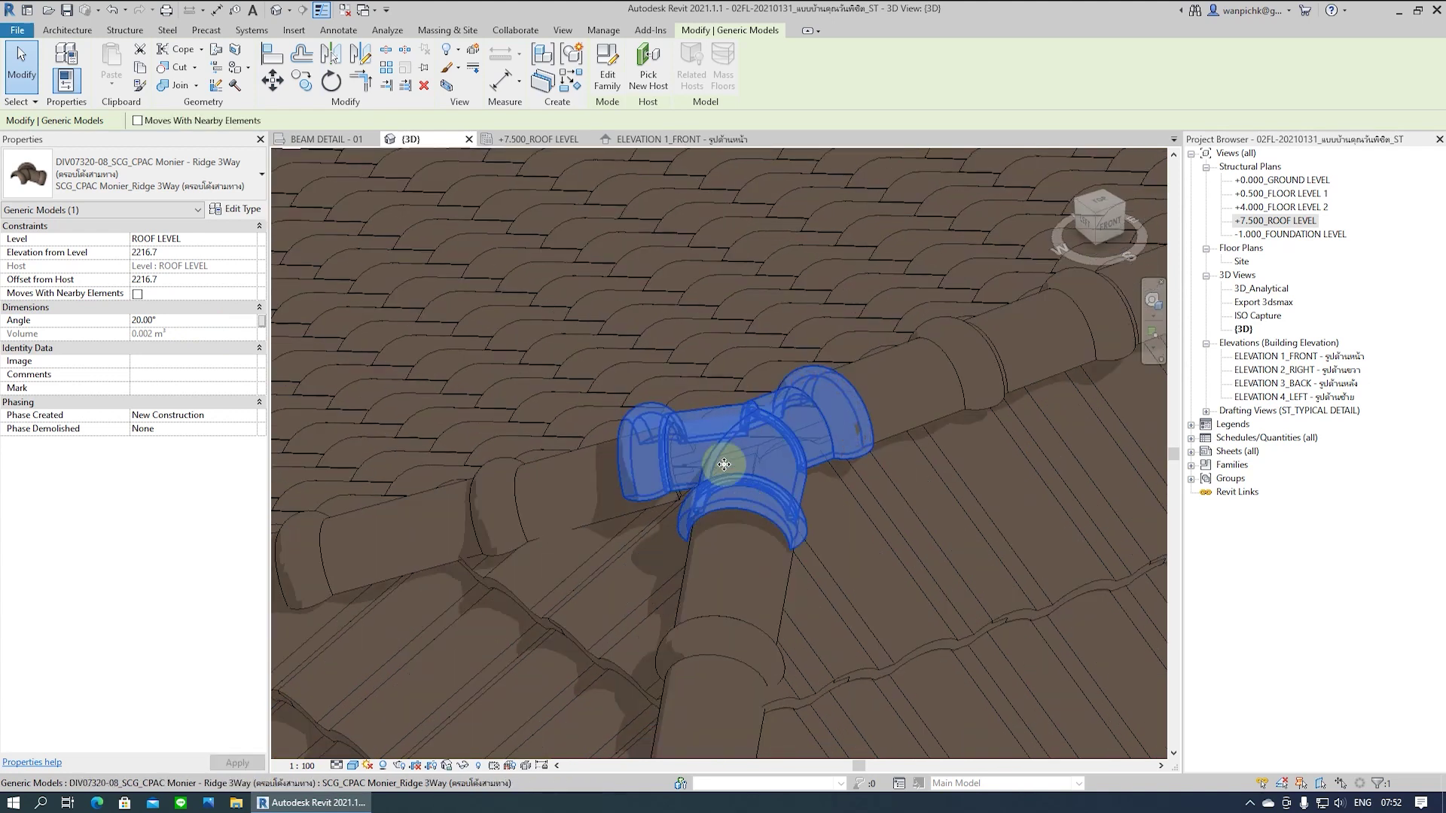
click(185, 320)
text(5)
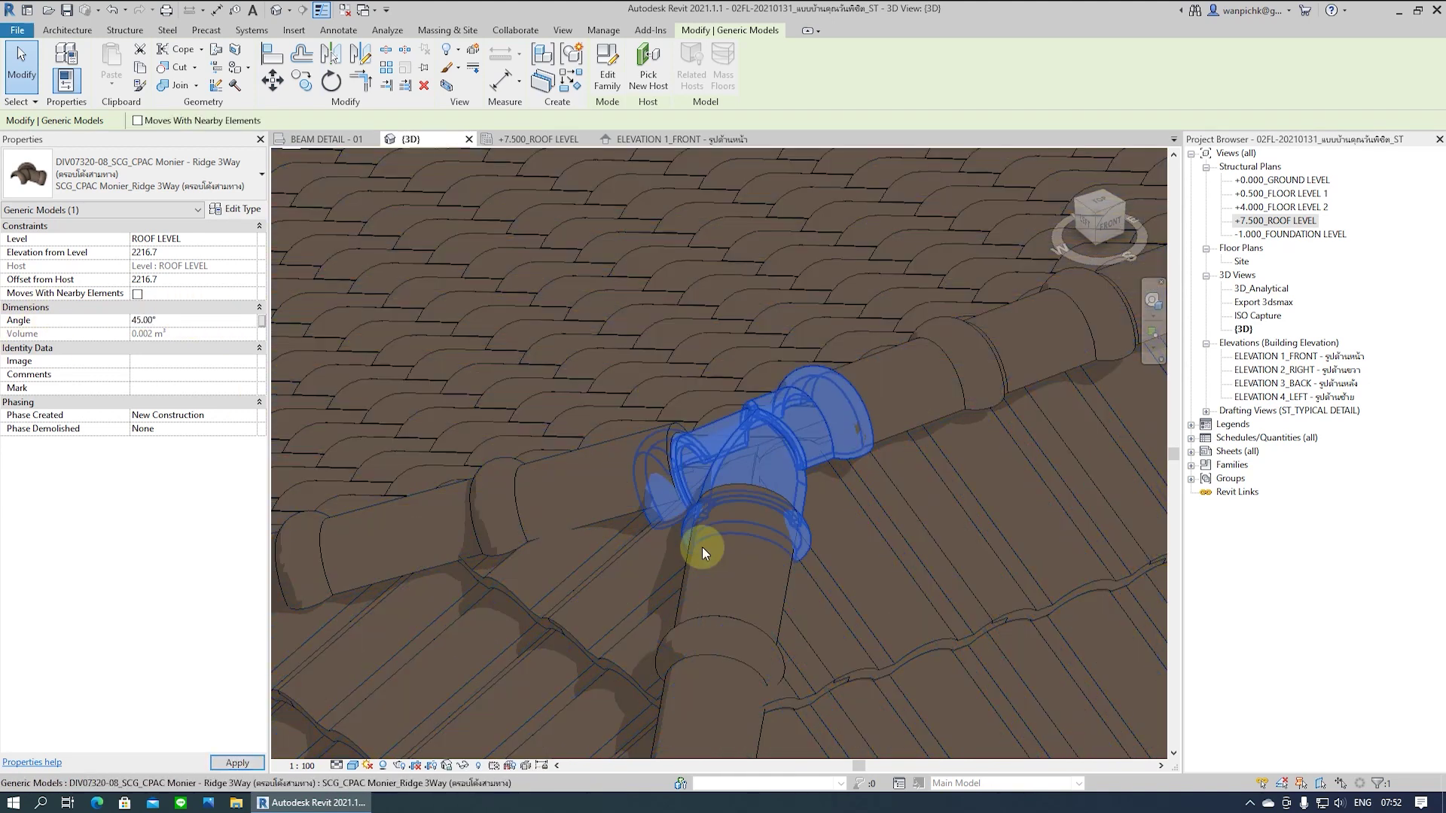
click(219, 318)
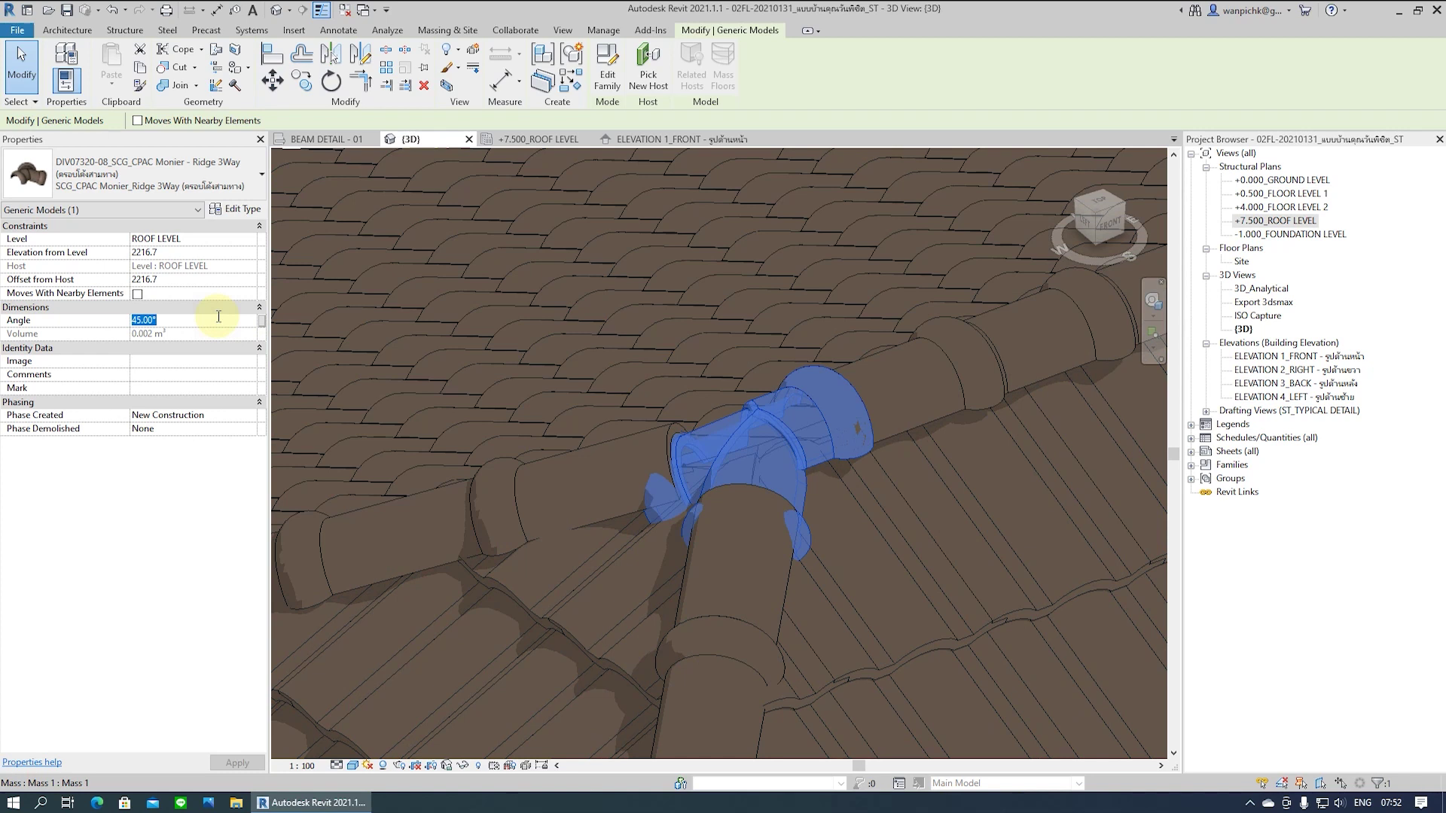
text(30)
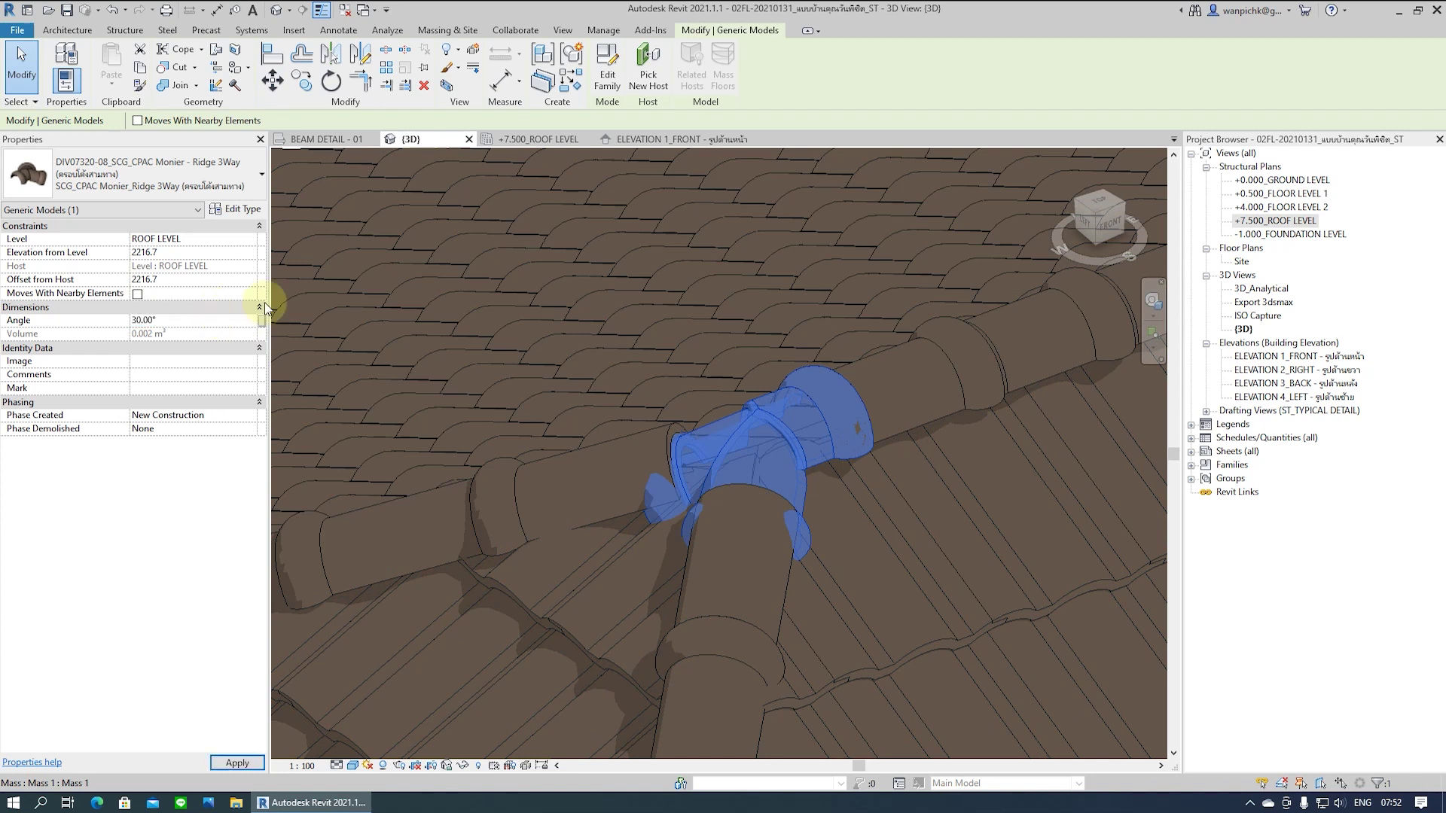
Deselect the ridge tile and zoom out to the full tiled hip roof
scroll(571, 288, down, 5)
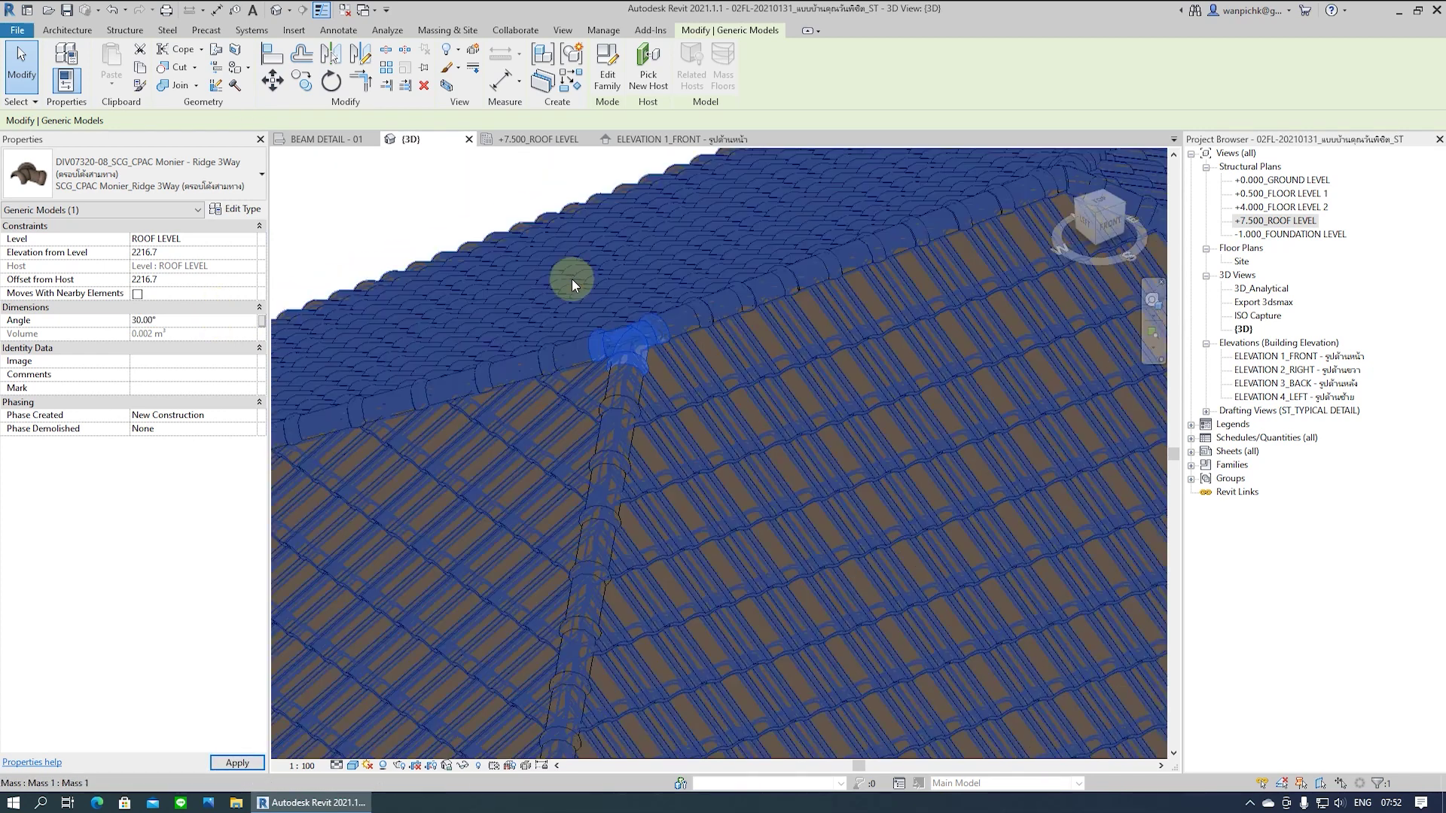
key(Escape)
scroll(548, 273, down, 2)
scroll(548, 269, down, 5)
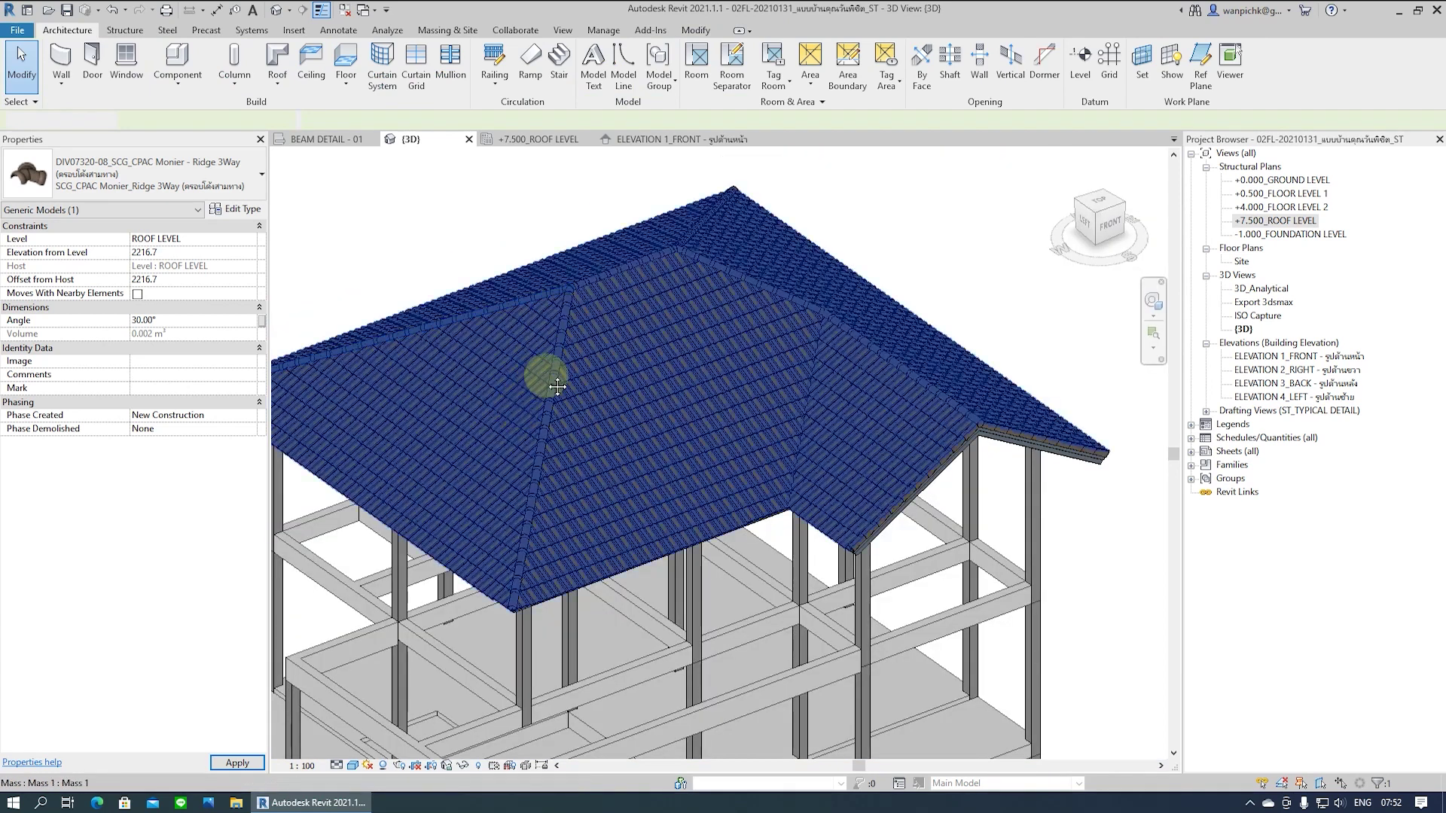
Select a single Monier tile panel and open its type material in the Material Browser
key(Escape)
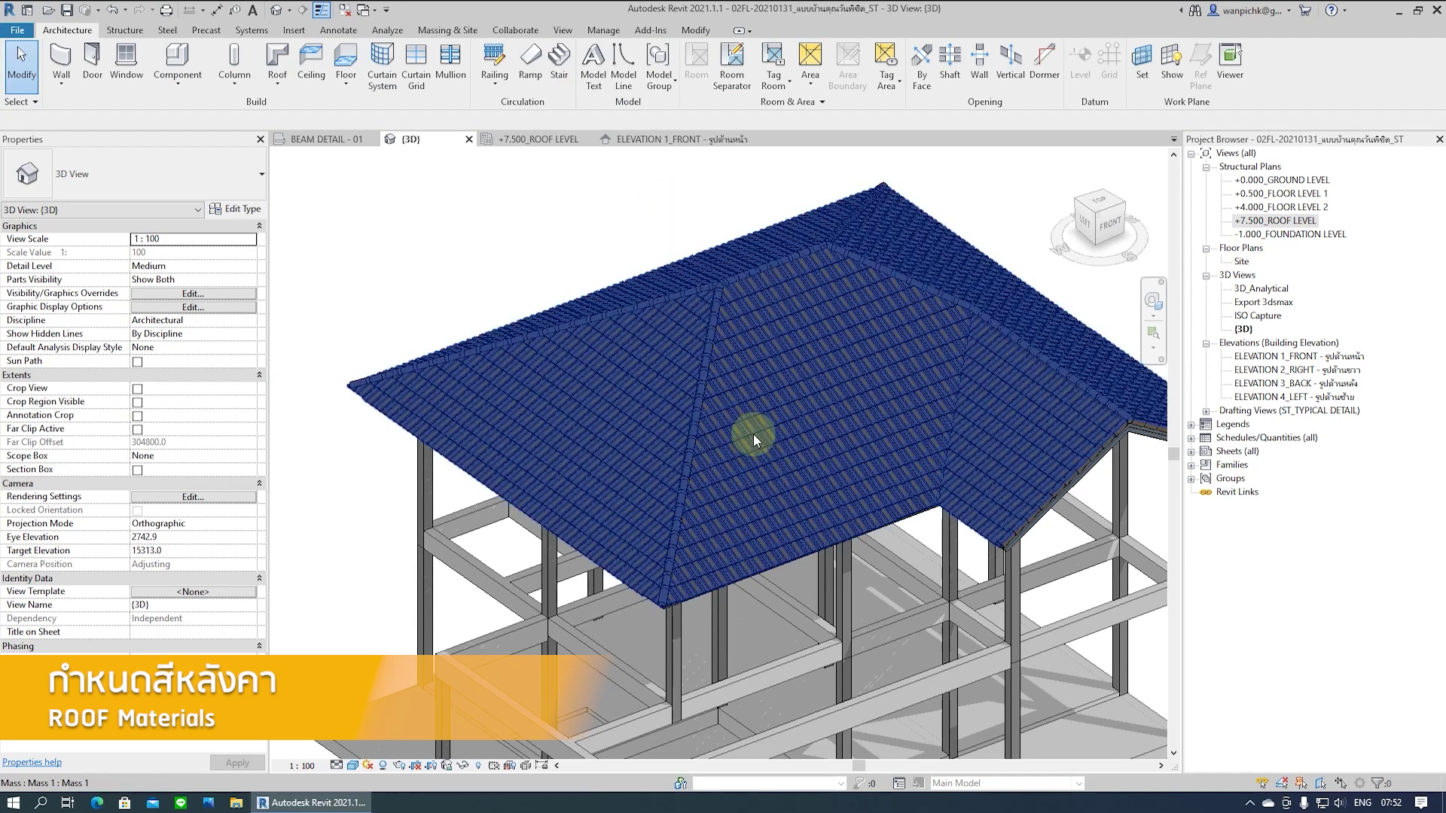
scroll(753, 428, up, 5)
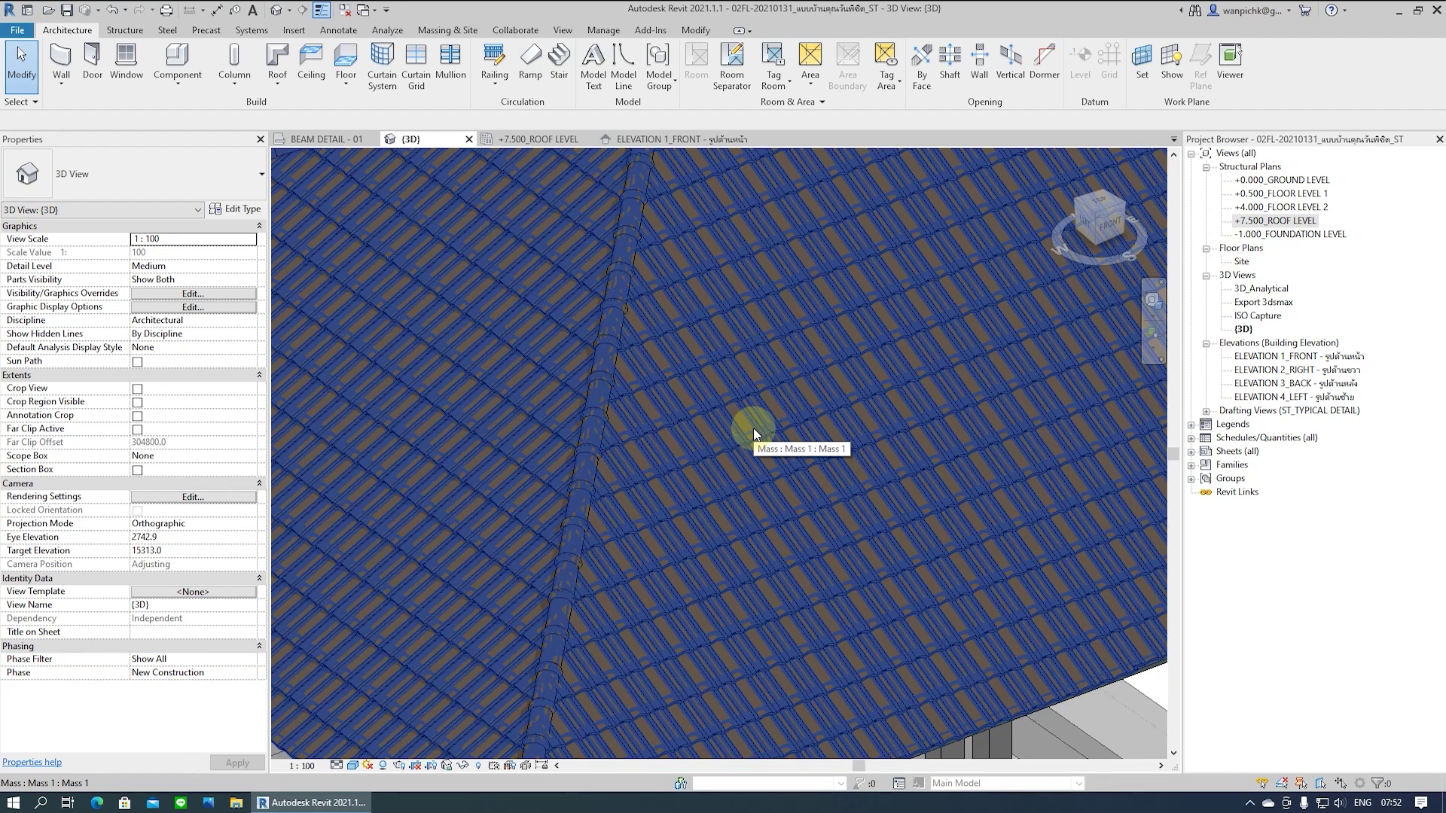
key(Tab)
click(753, 428)
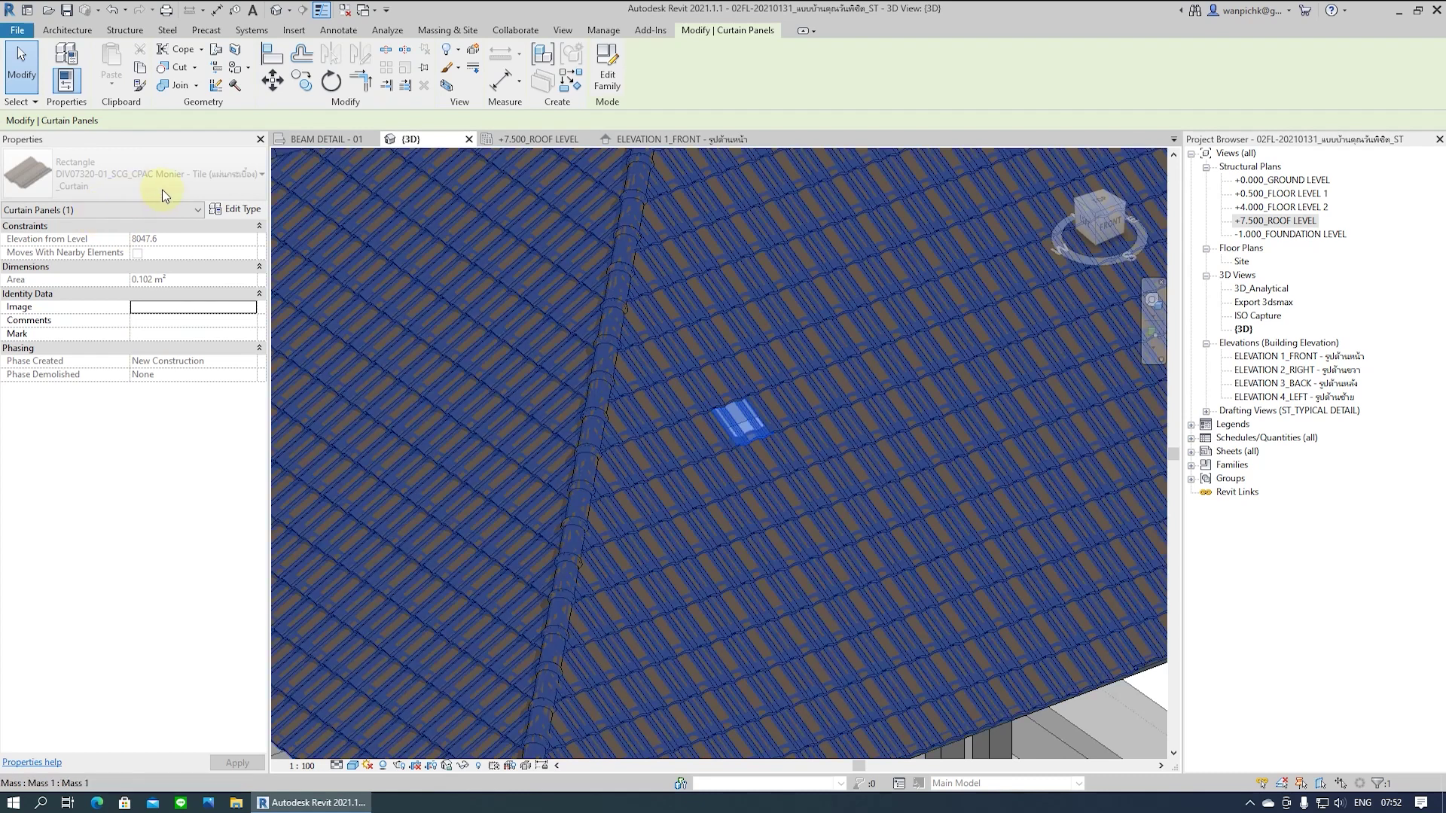
click(241, 211)
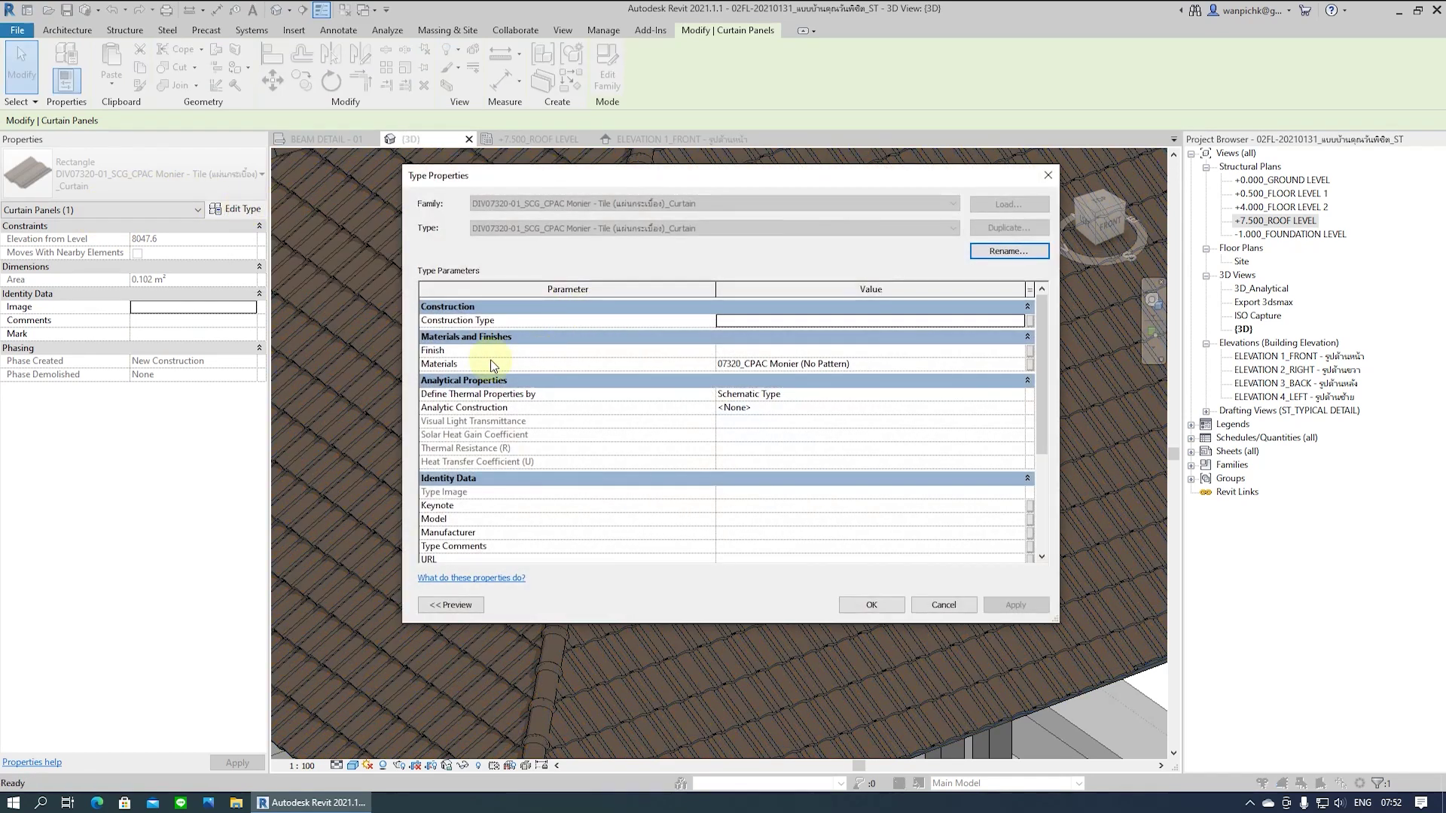
click(1018, 366)
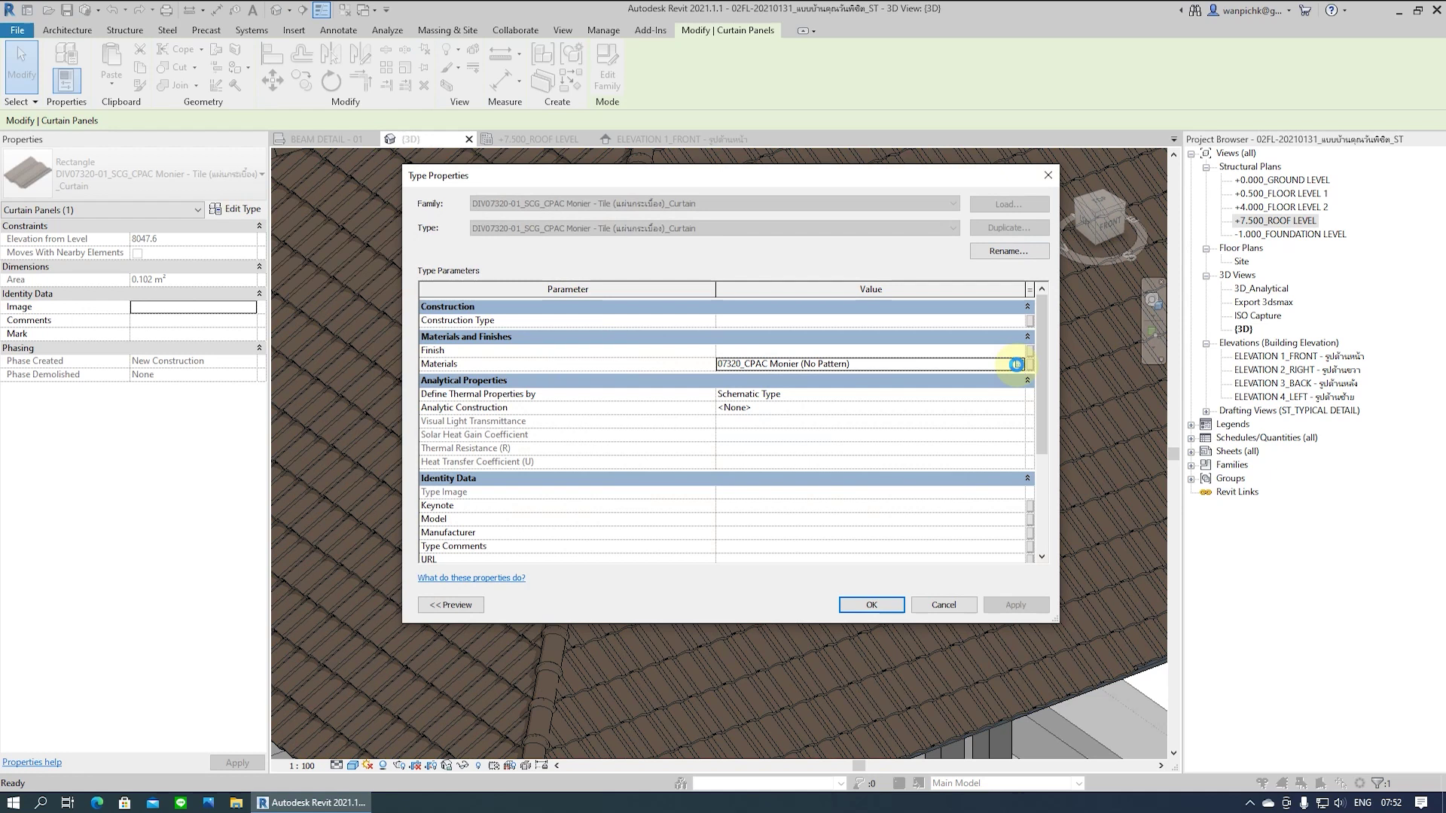
click(1017, 365)
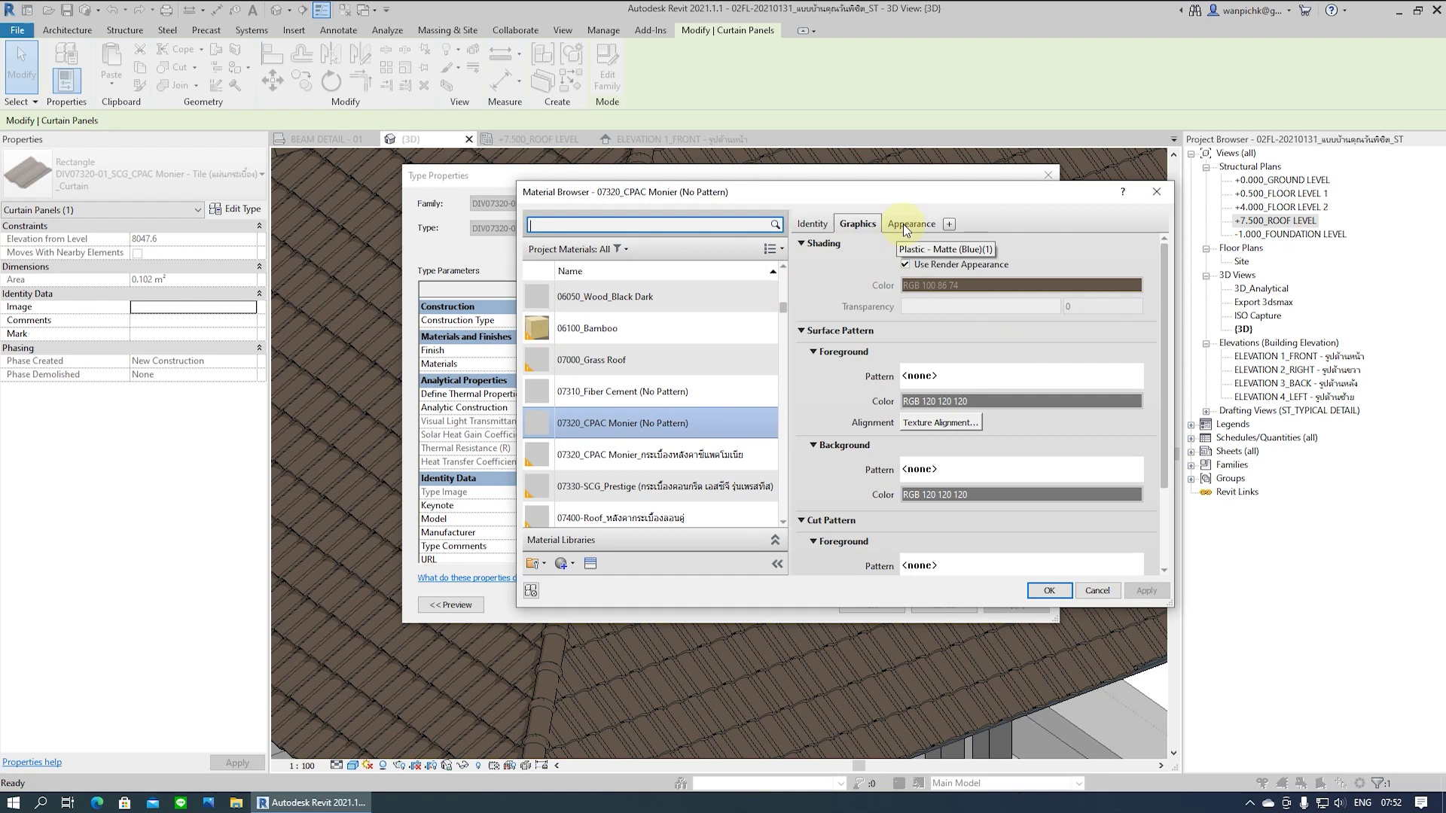
Set the tile material's appearance colour to PANTONE 7545 C slate grey (RGB 84 97 110)
click(903, 223)
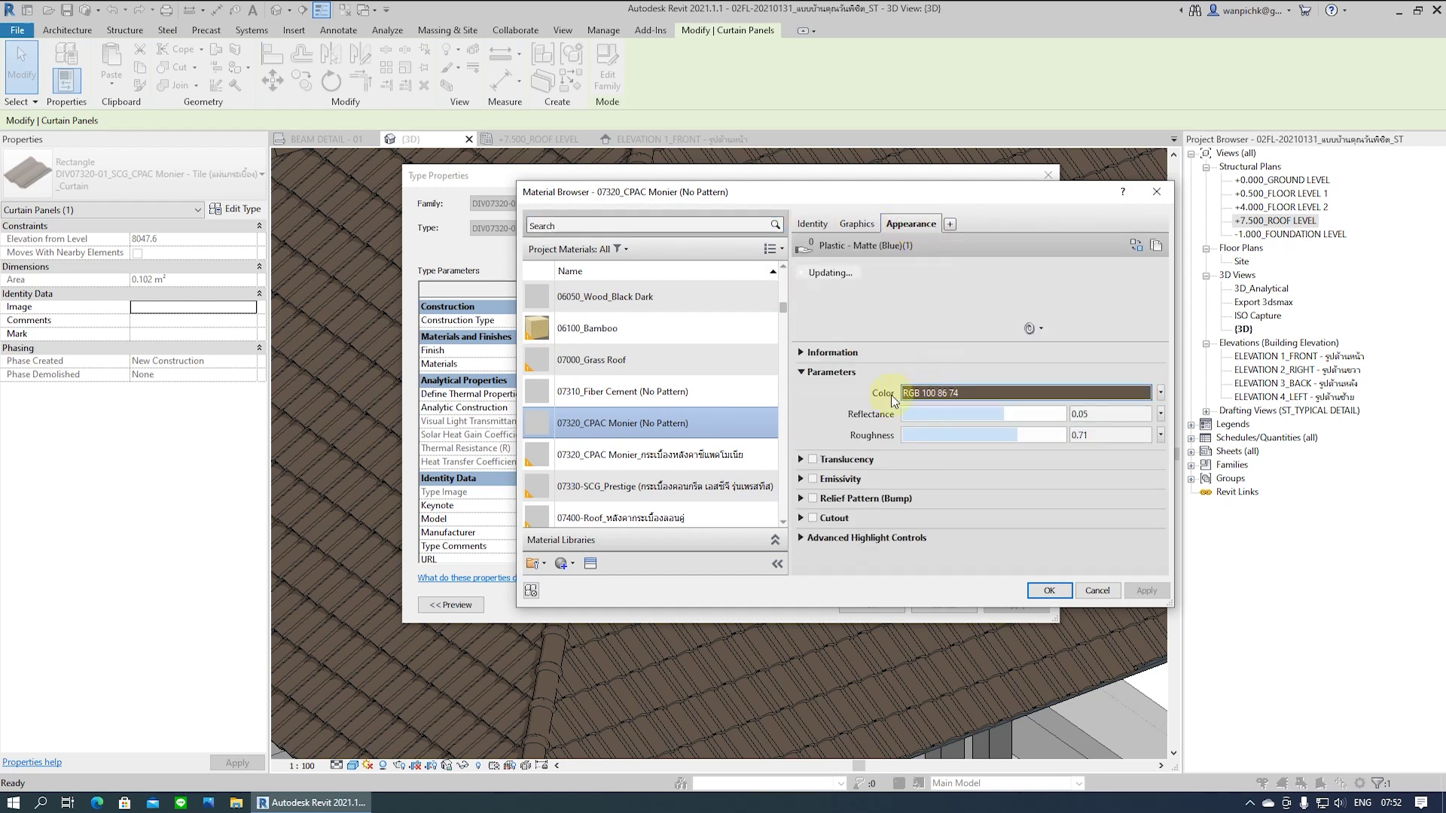
click(968, 391)
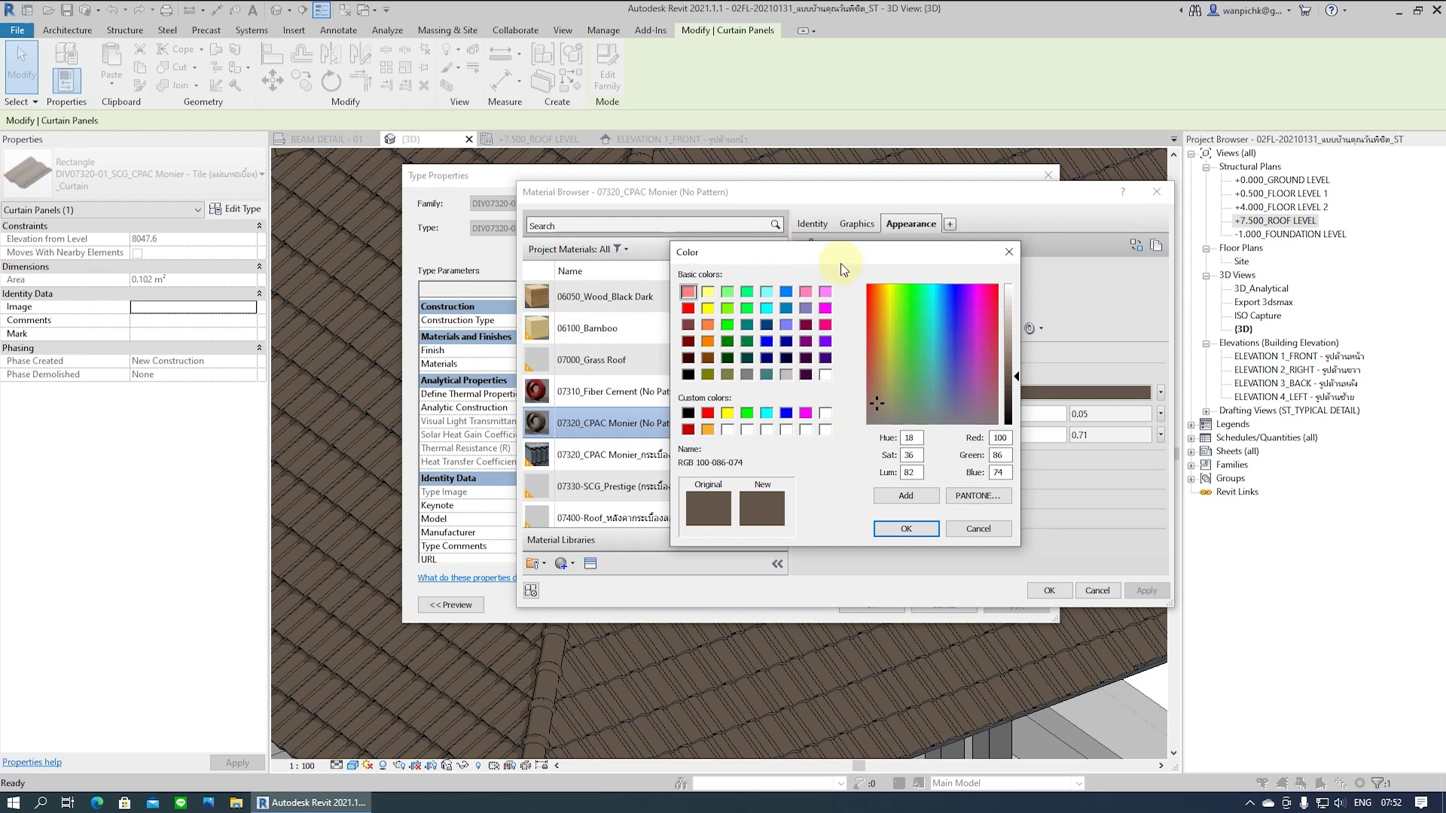
click(993, 495)
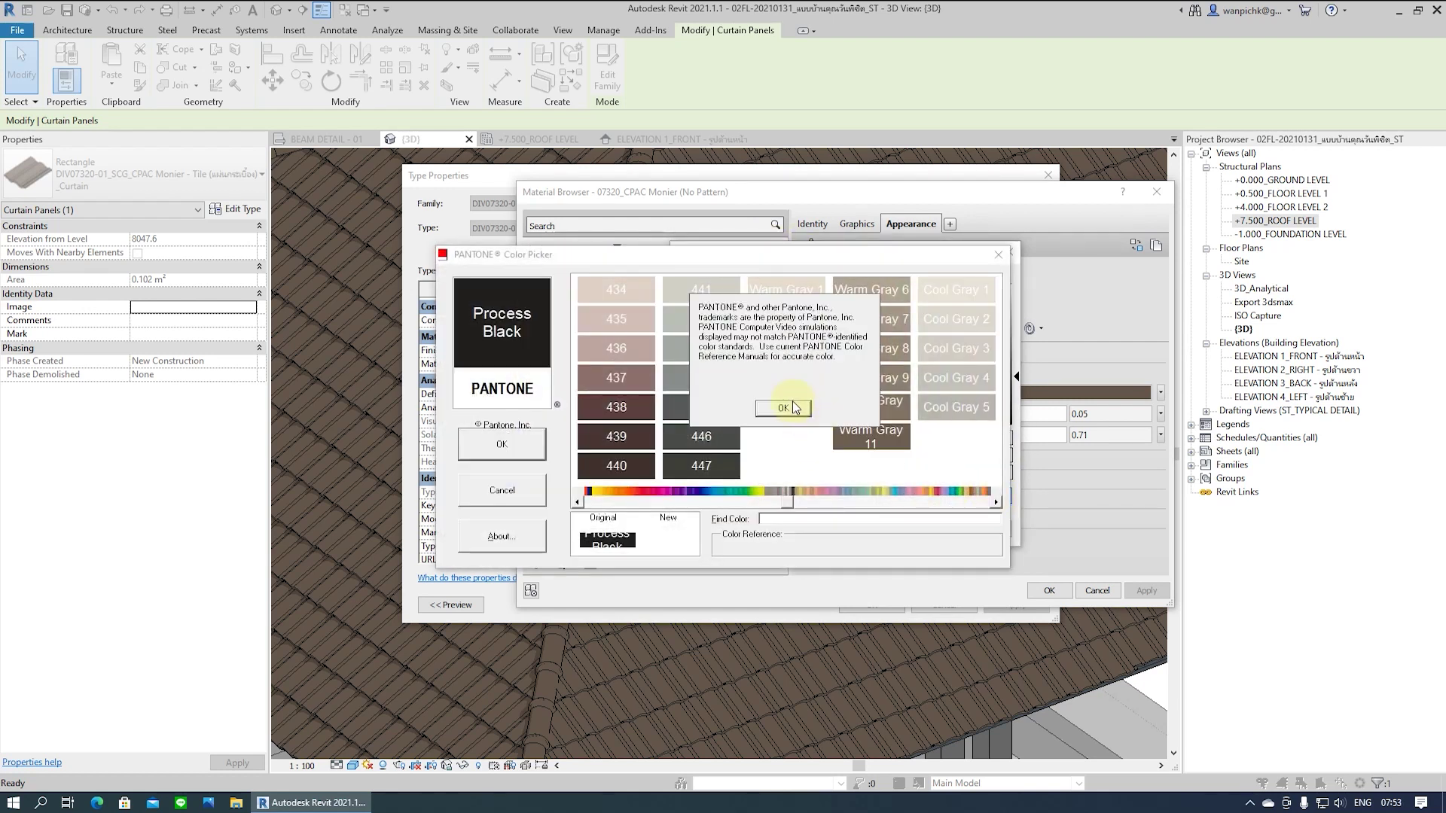
mouse_move(864, 498)
mouse_down()
mouse_move(957, 496)
mouse_move(888, 496)
mouse_move(927, 499)
mouse_up()
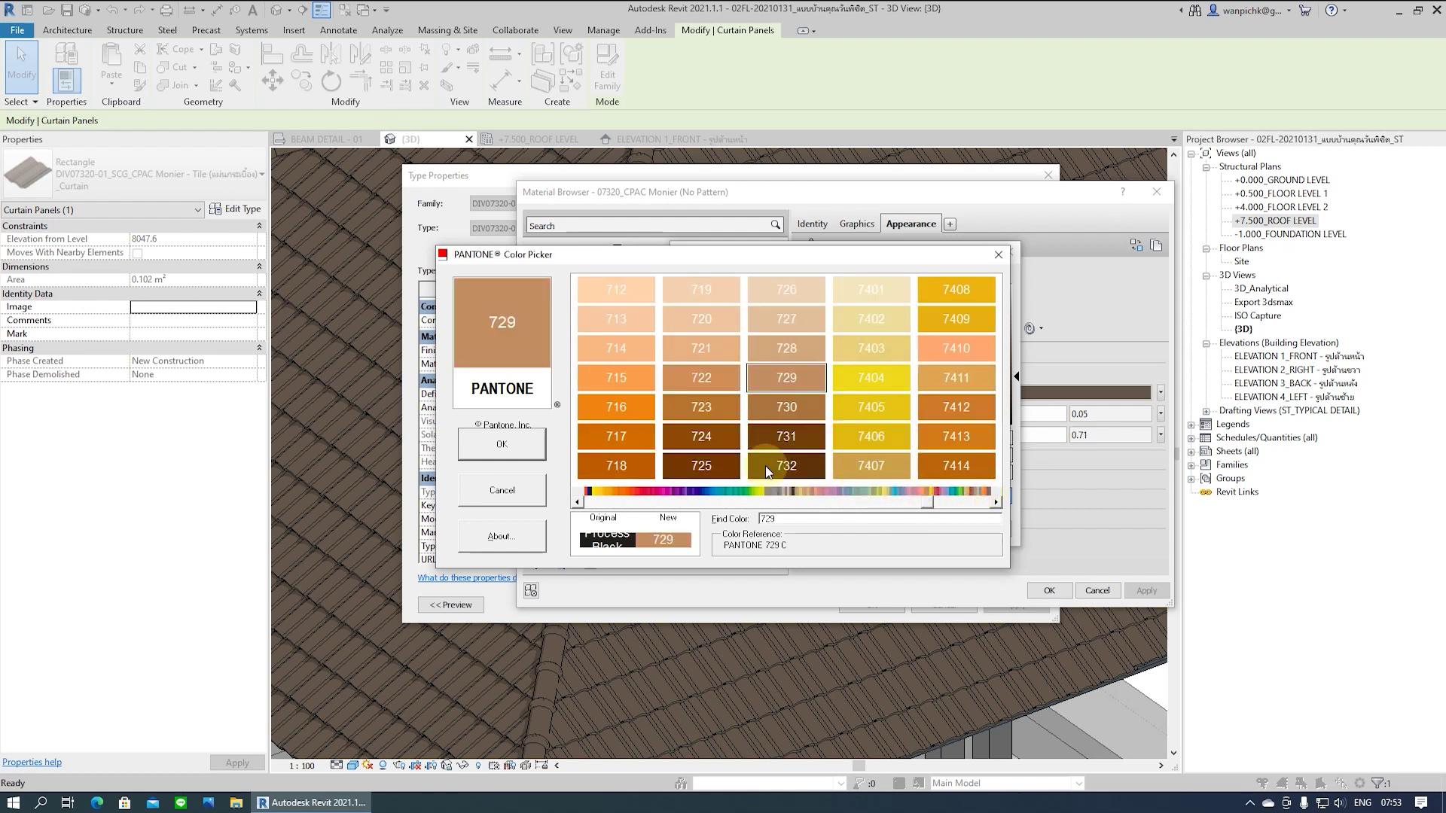
click(730, 440)
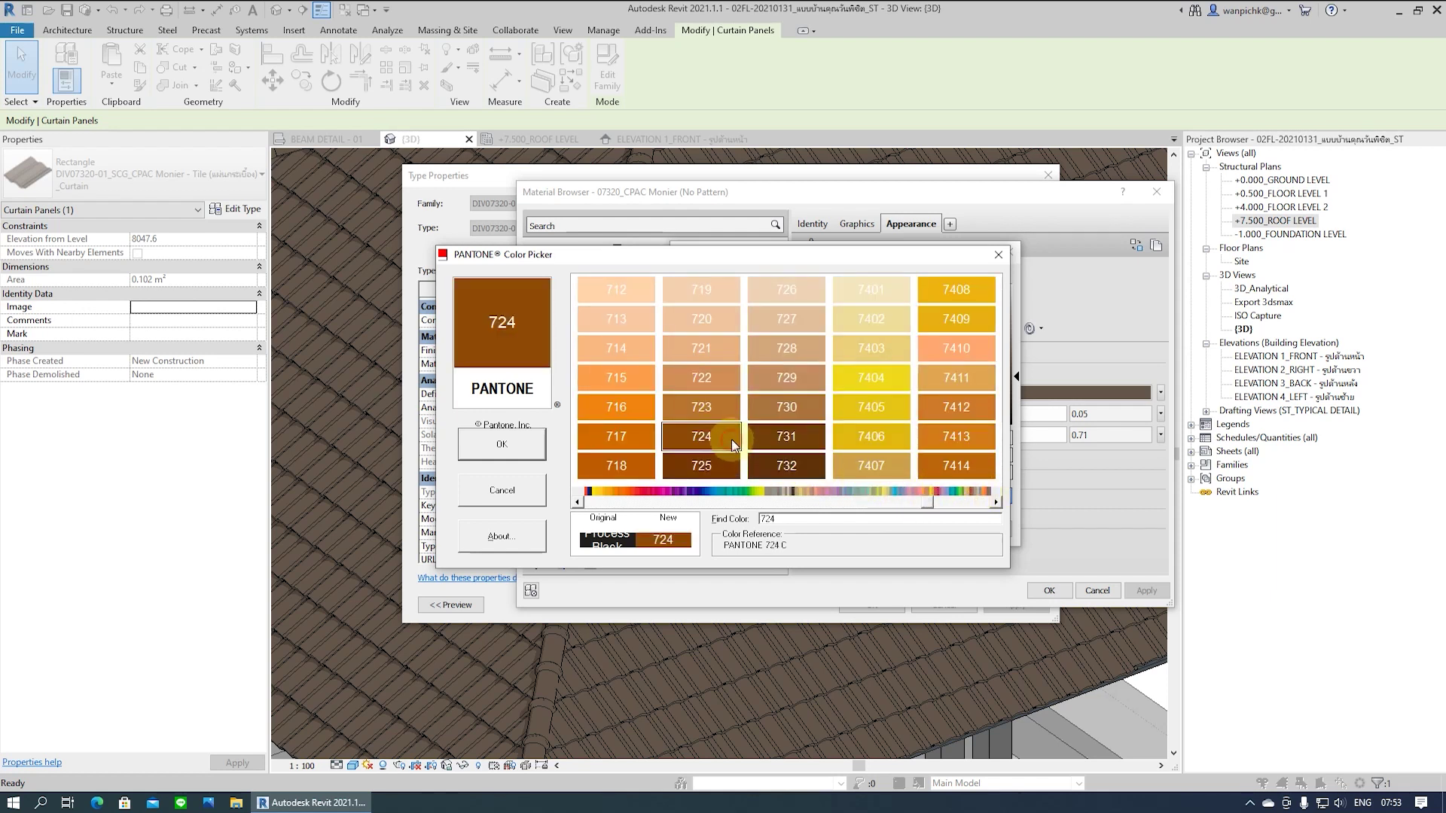
click(968, 494)
drag(928, 499, 982, 497)
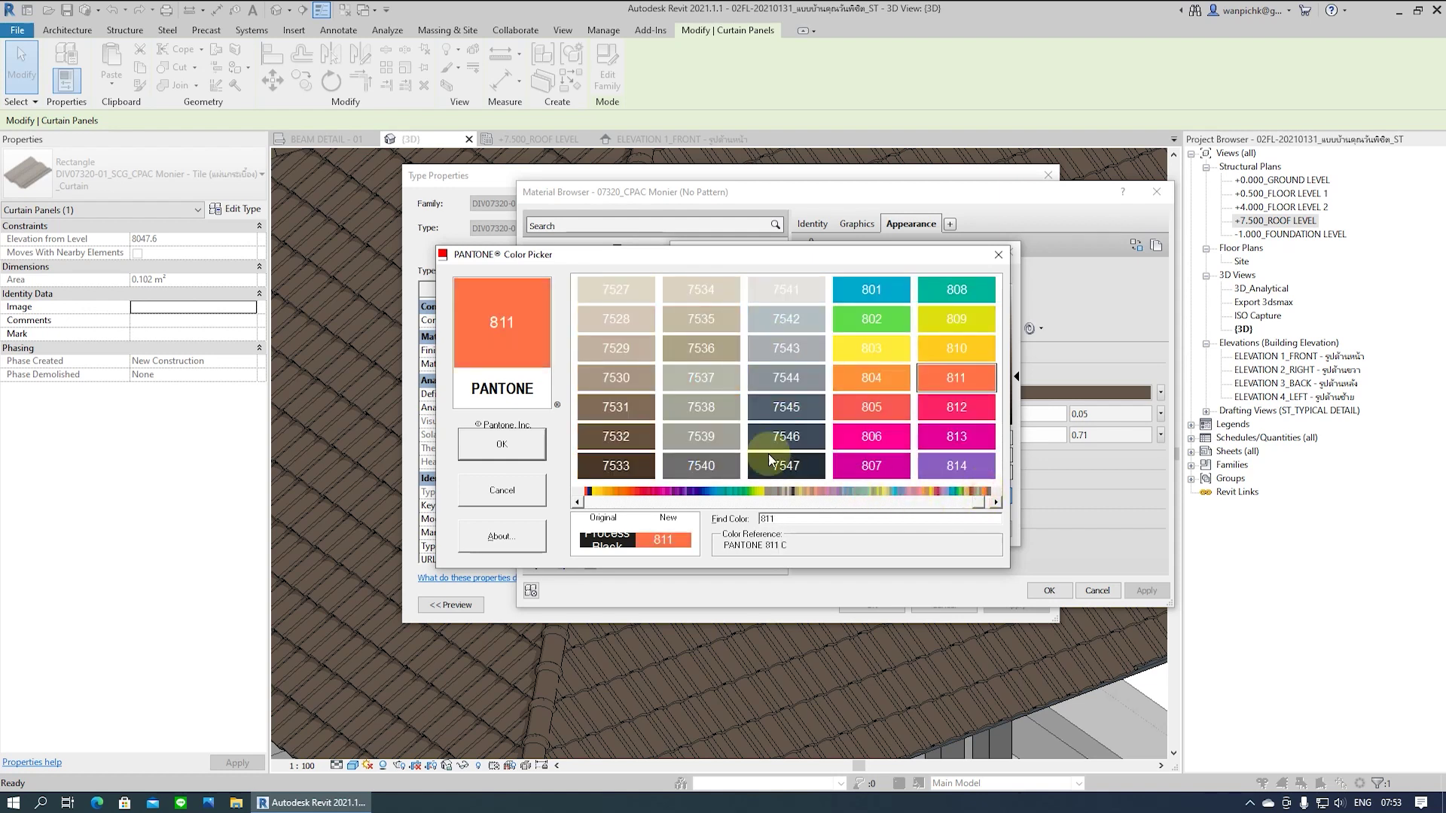
click(771, 412)
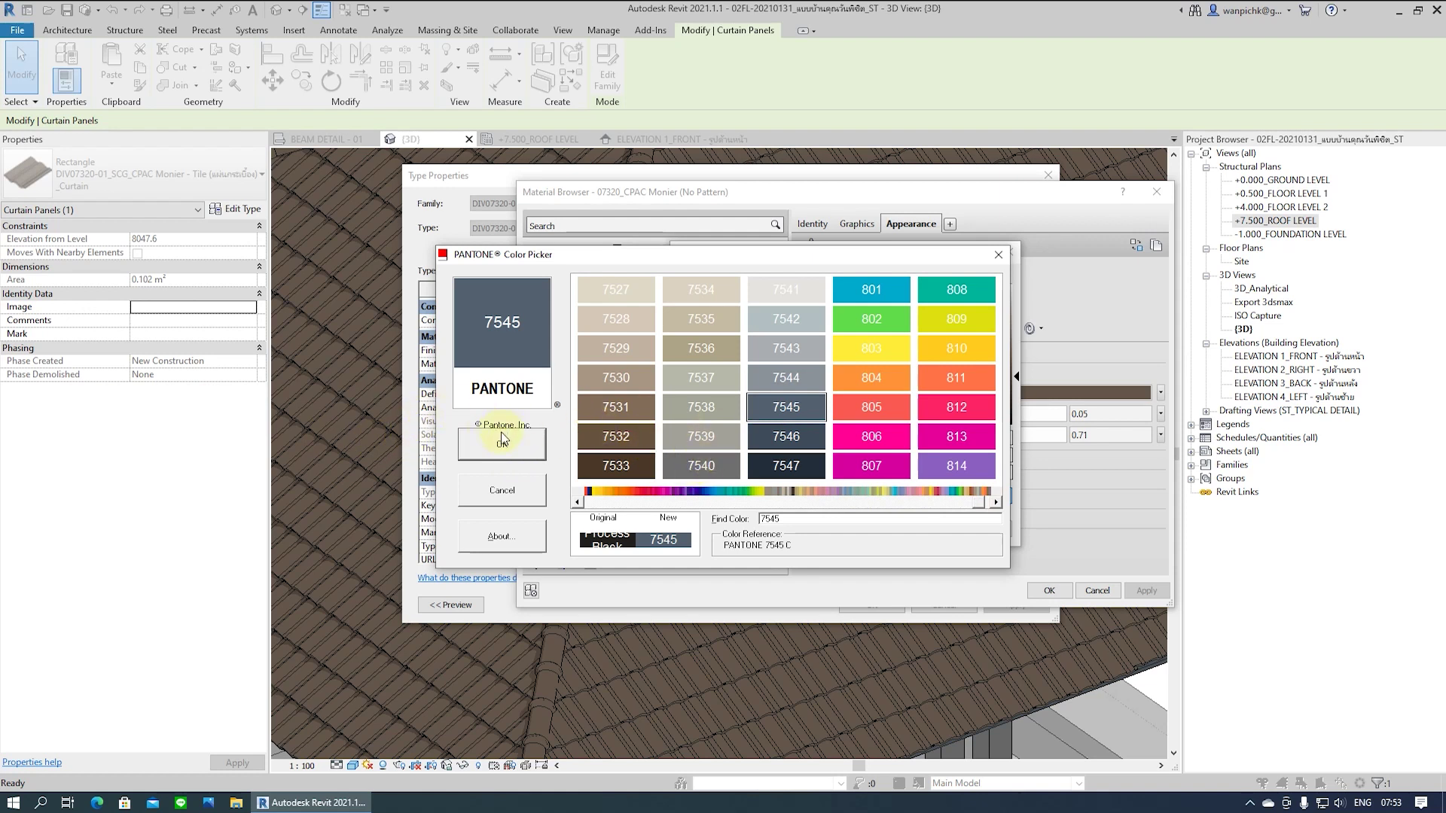
click(503, 448)
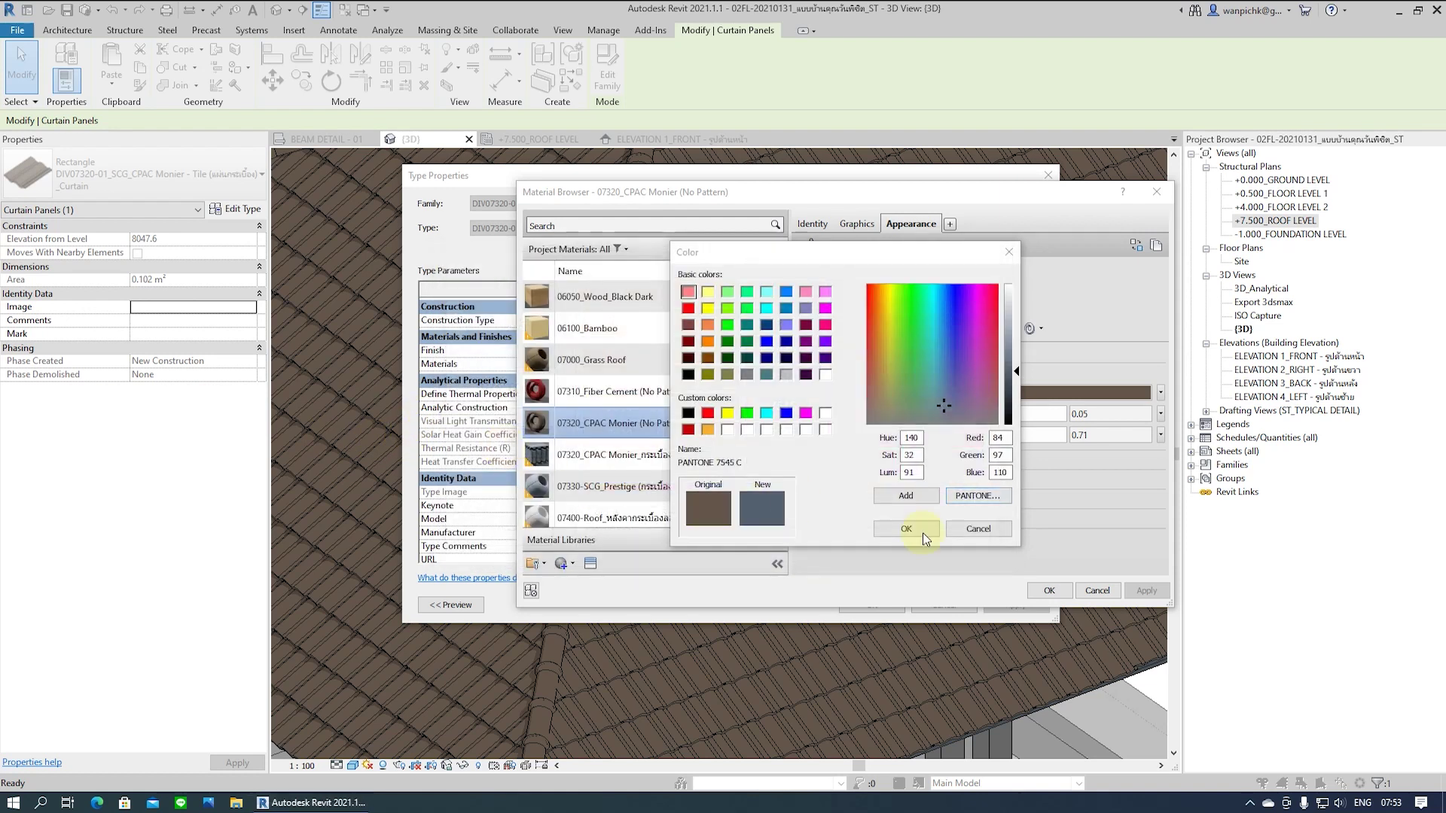
click(916, 531)
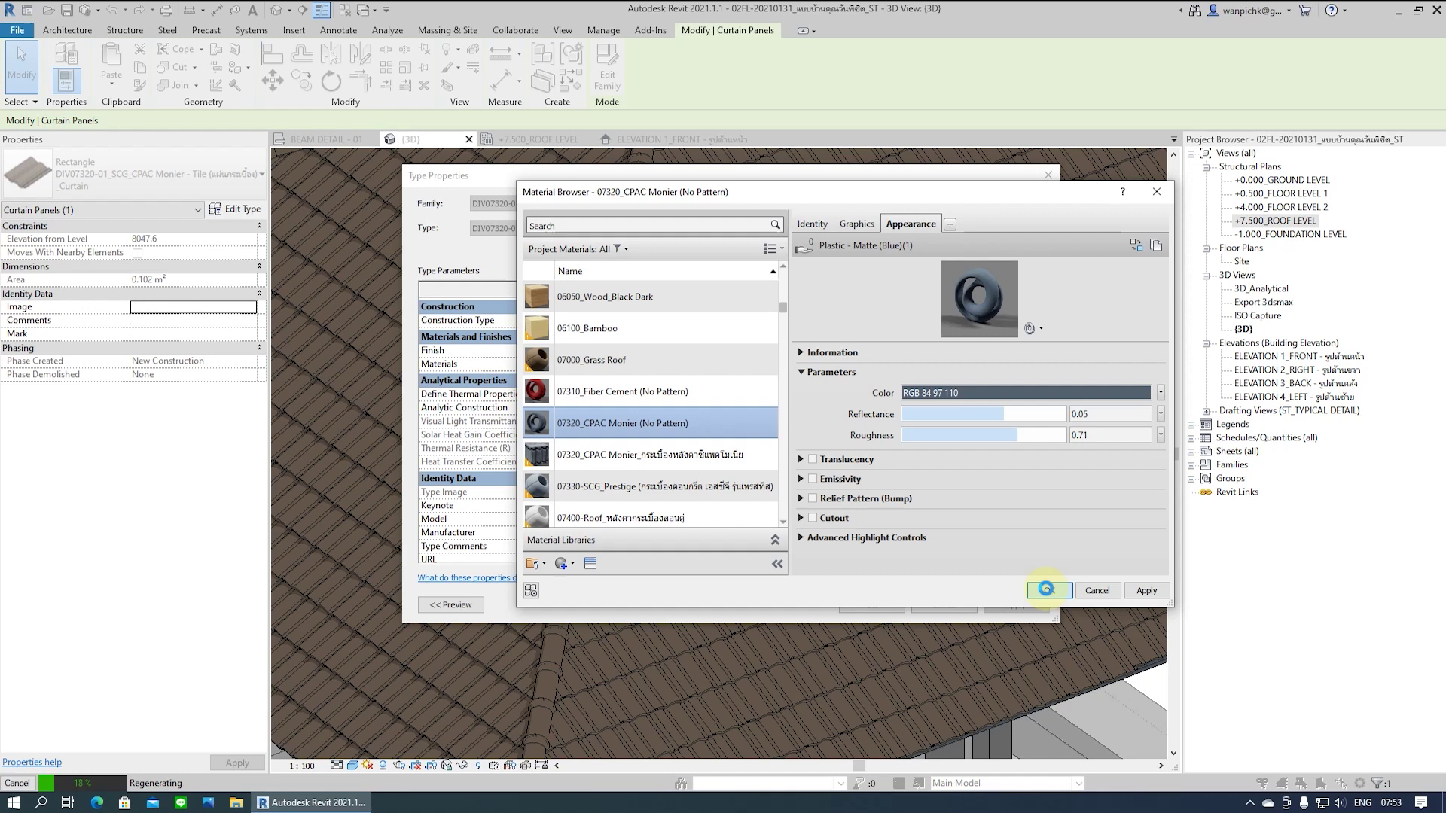
Apply the recoloured material to the tiles, clear the selection and orbit the roof
click(871, 605)
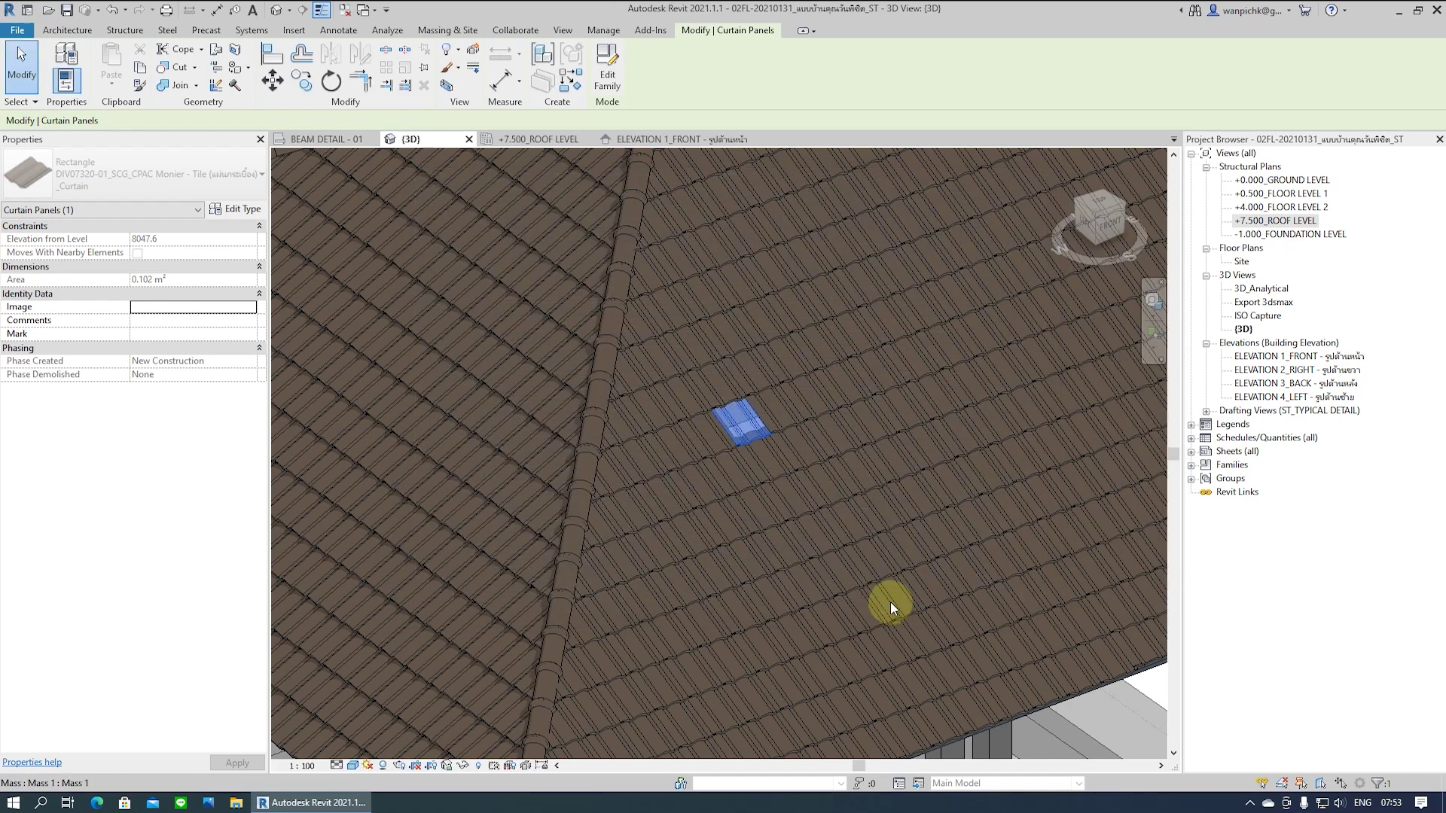
scroll(748, 535, down, 5)
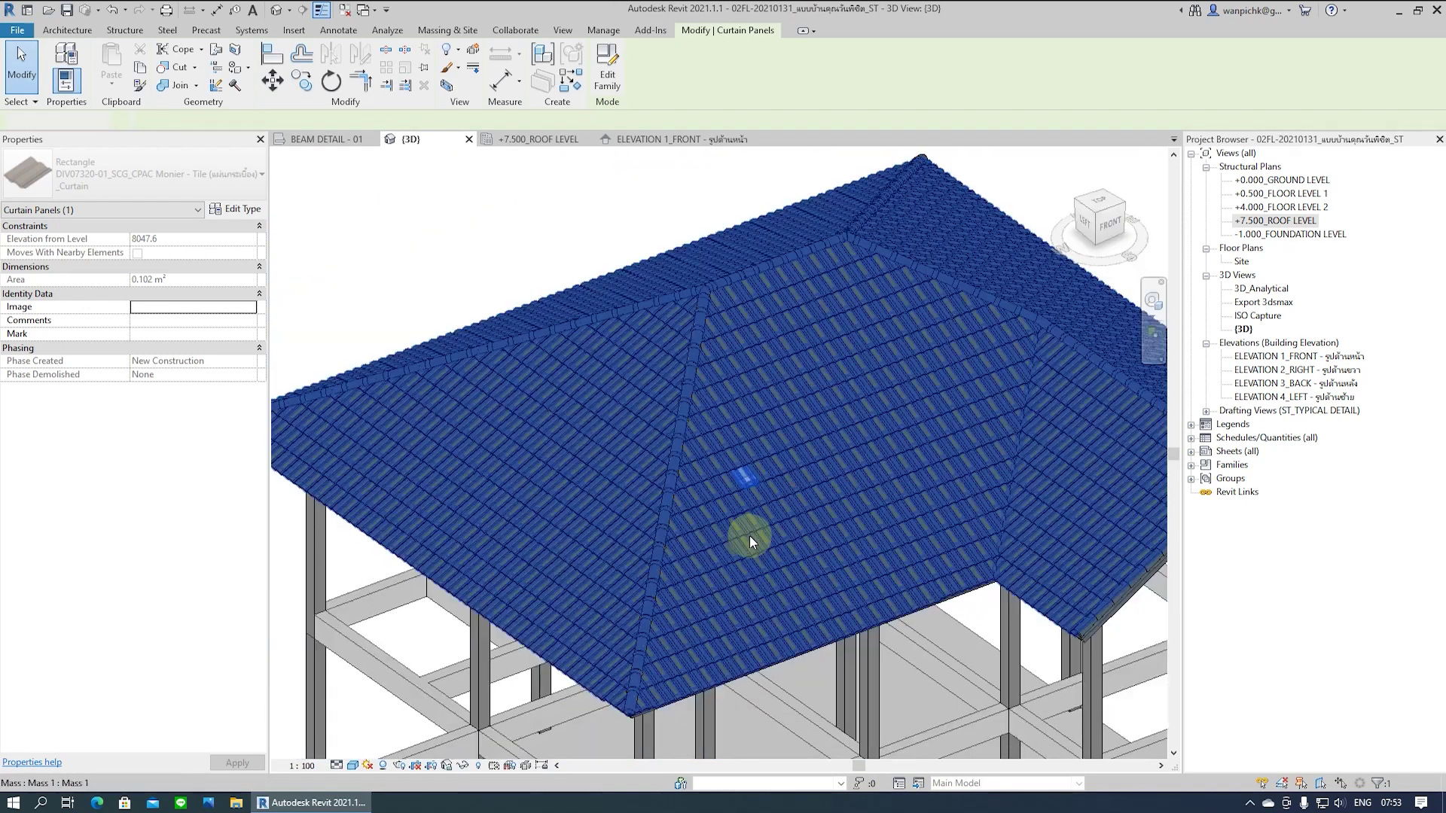
key(Escape)
click(620, 183)
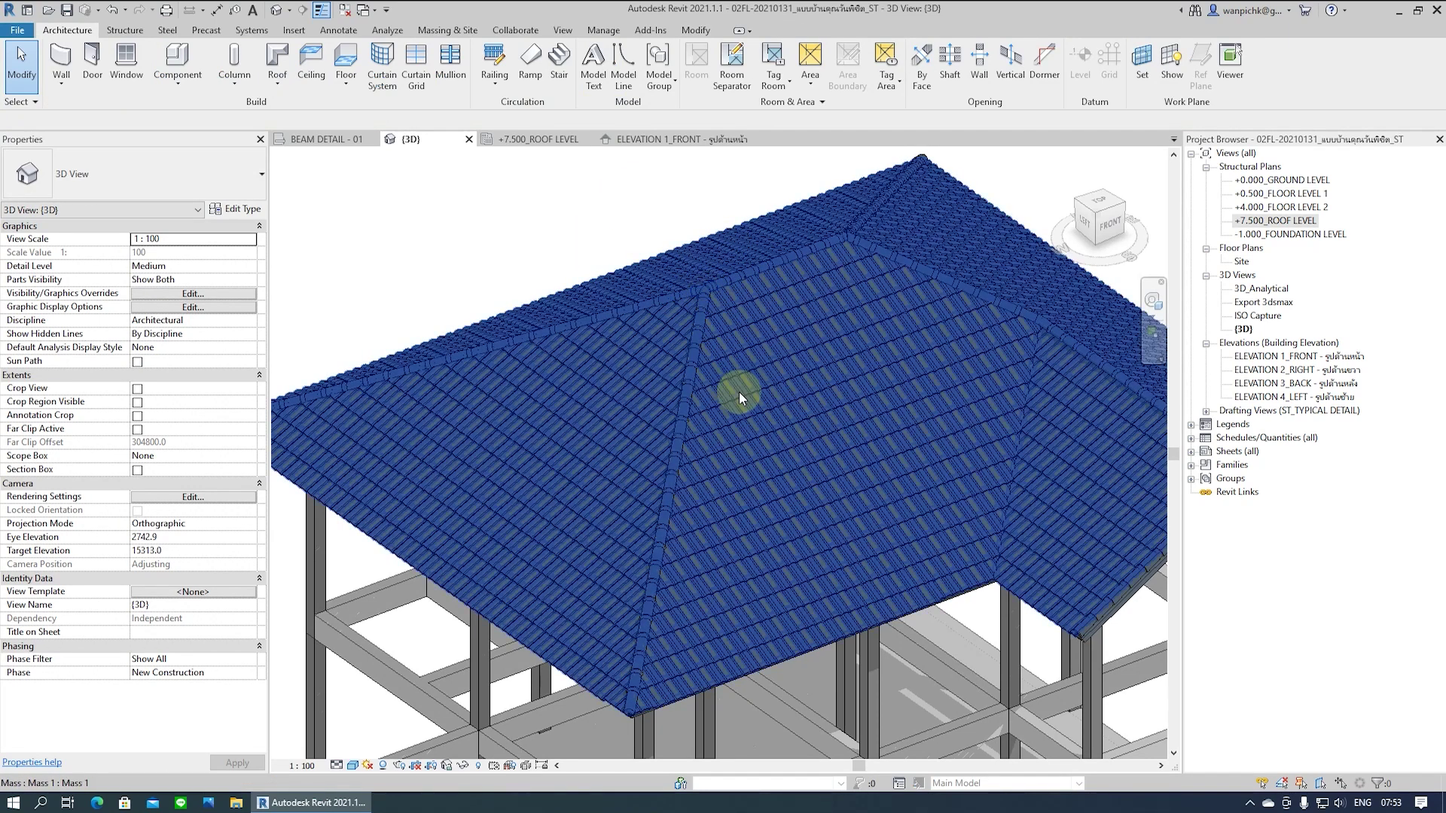
scroll(542, 302, down, 2)
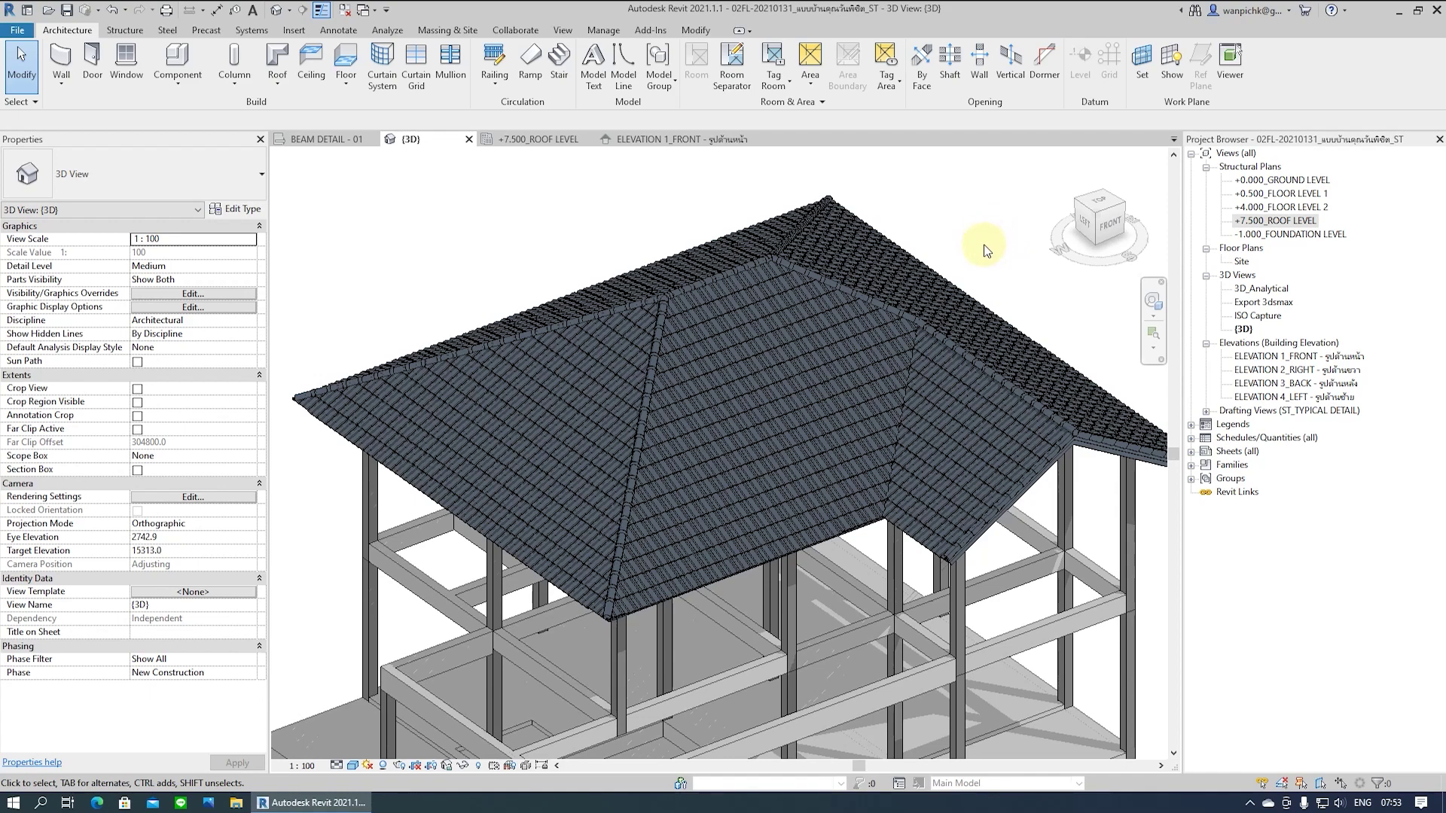
mouse_move(558, 668)
shift+middle_down()
mouse_move(587, 647)
mouse_move(593, 616)
shift+middle_up()
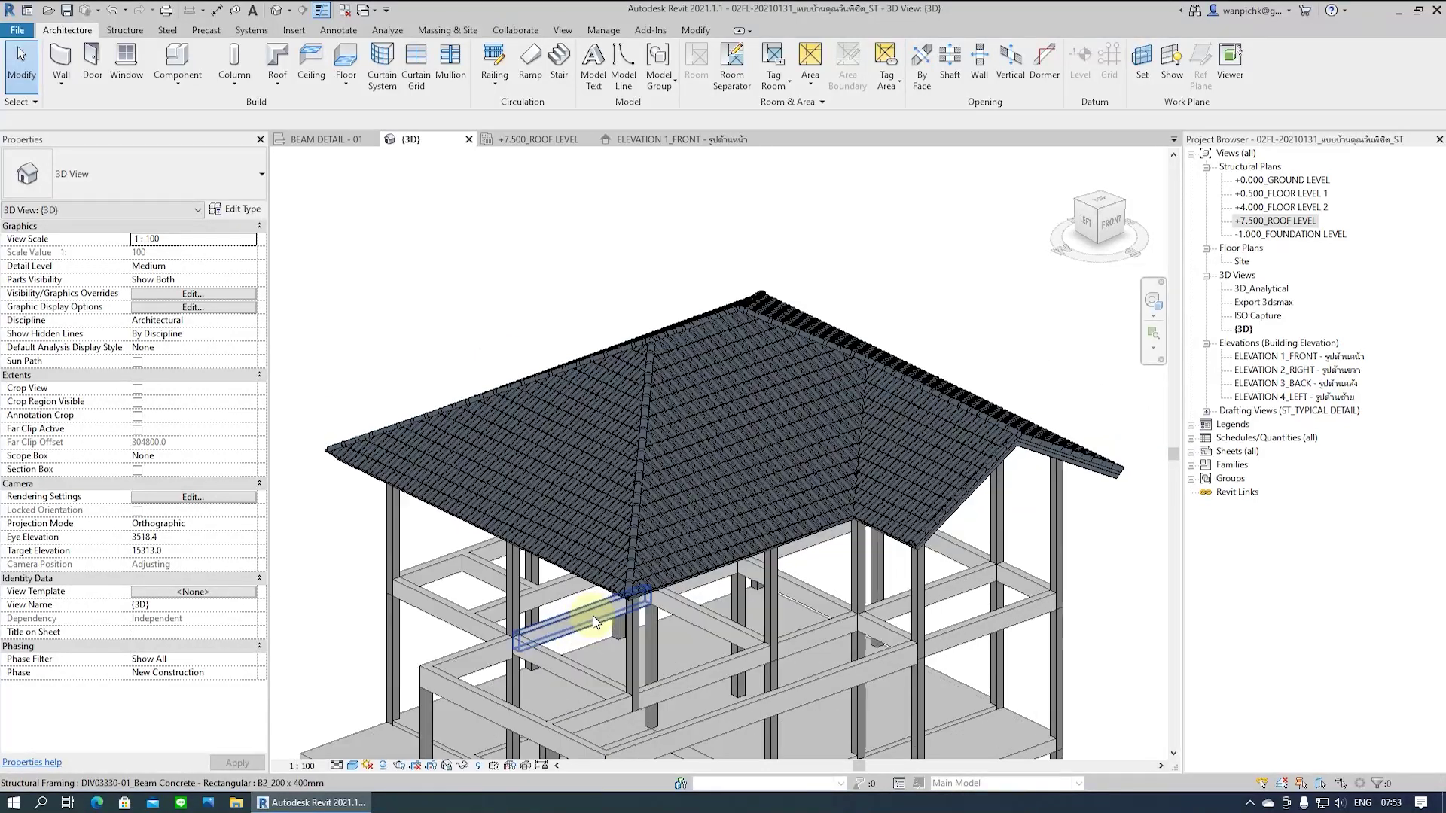
middle_drag(828, 718, 848, 684)
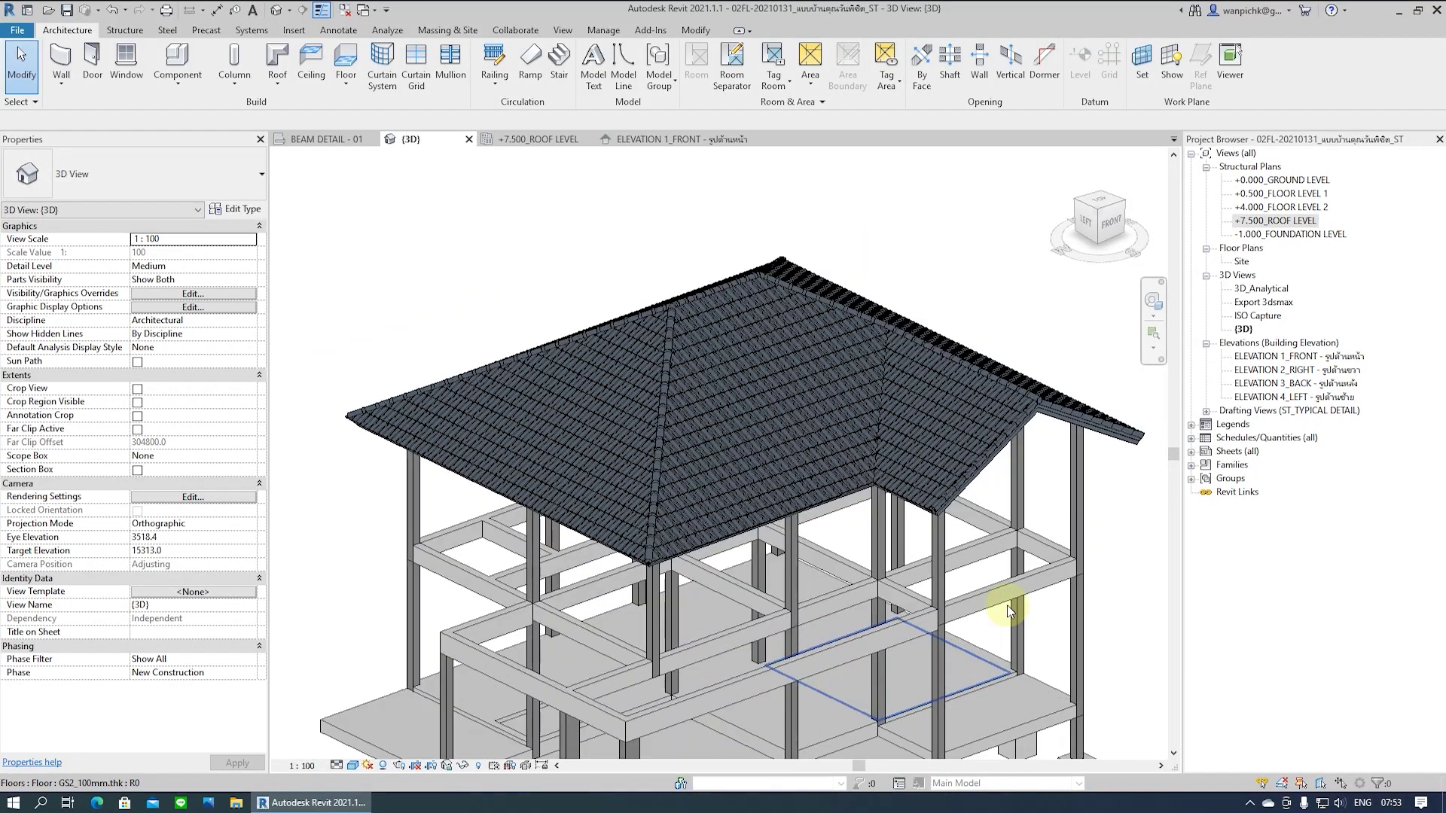
Undo and redo to keep the recoloured tile material, then frame the whole roof
click(110, 13)
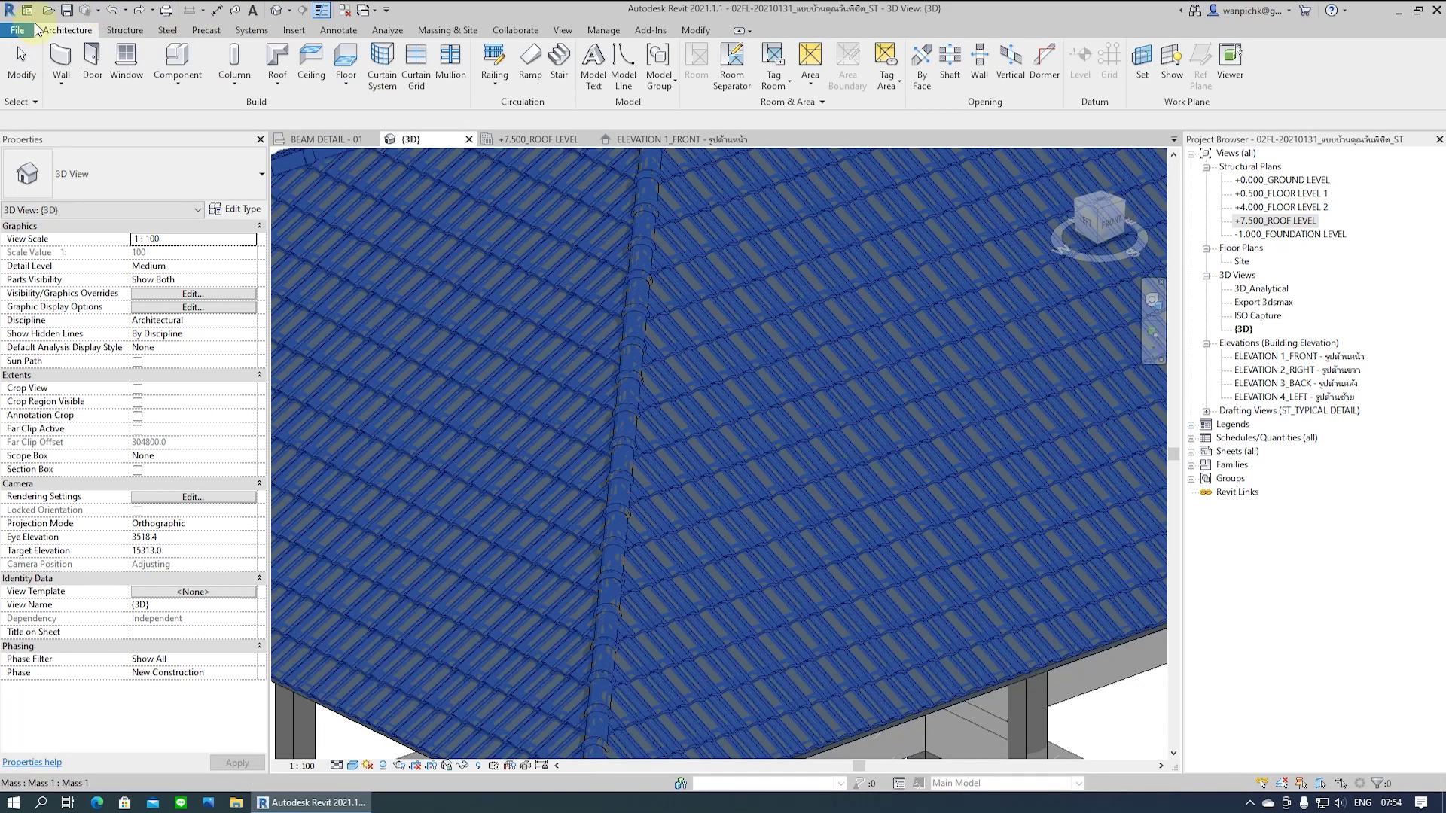
click(110, 12)
click(110, 11)
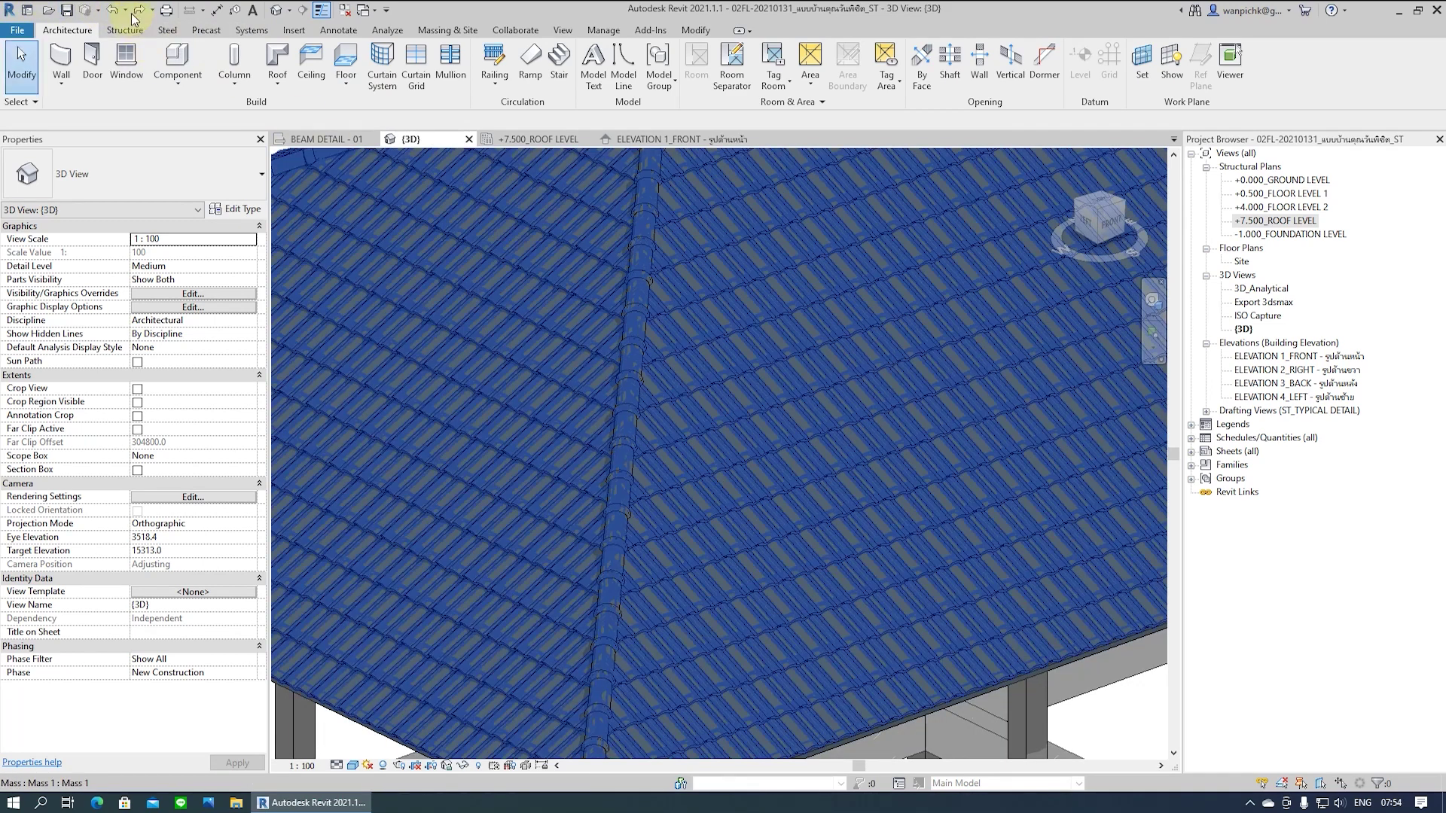
click(111, 13)
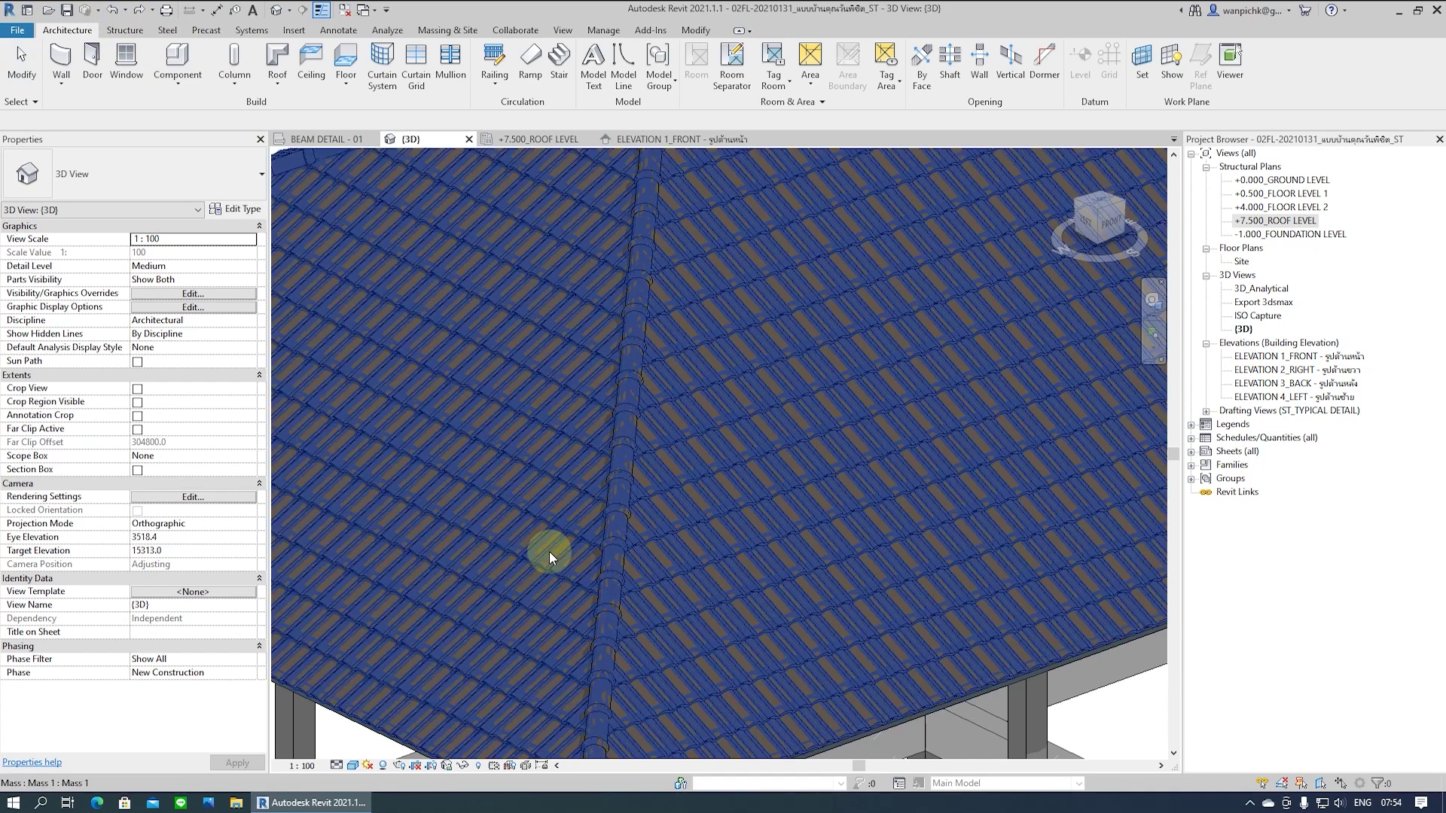
scroll(549, 557, down, 5)
key(Escape)
middle_drag(675, 663, 1015, 543)
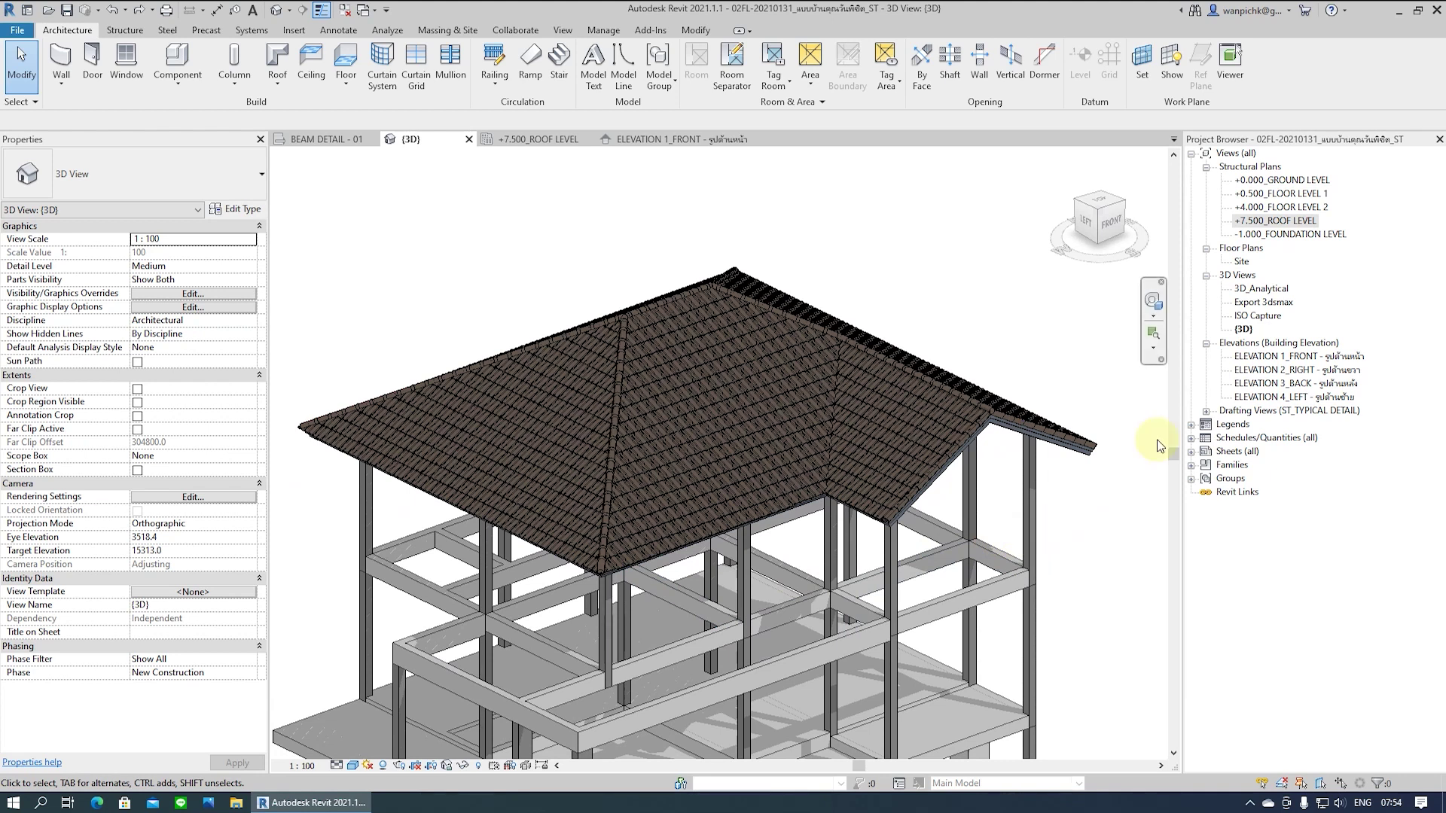
Inspect a tile panel and a ridge piece, then expand Schedules/Quantities (all) in the Project Browser
click(1102, 492)
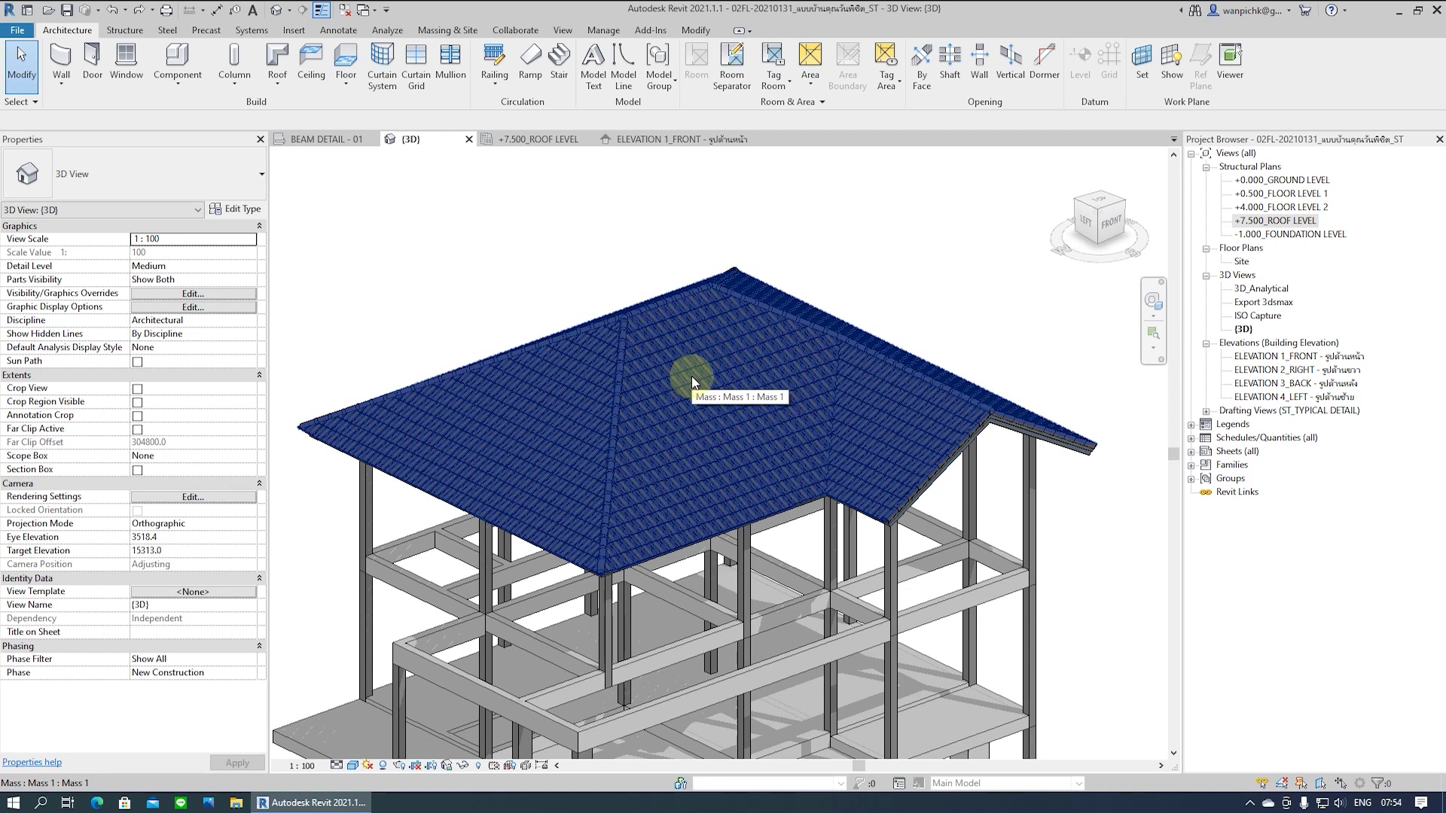
key(Tab)
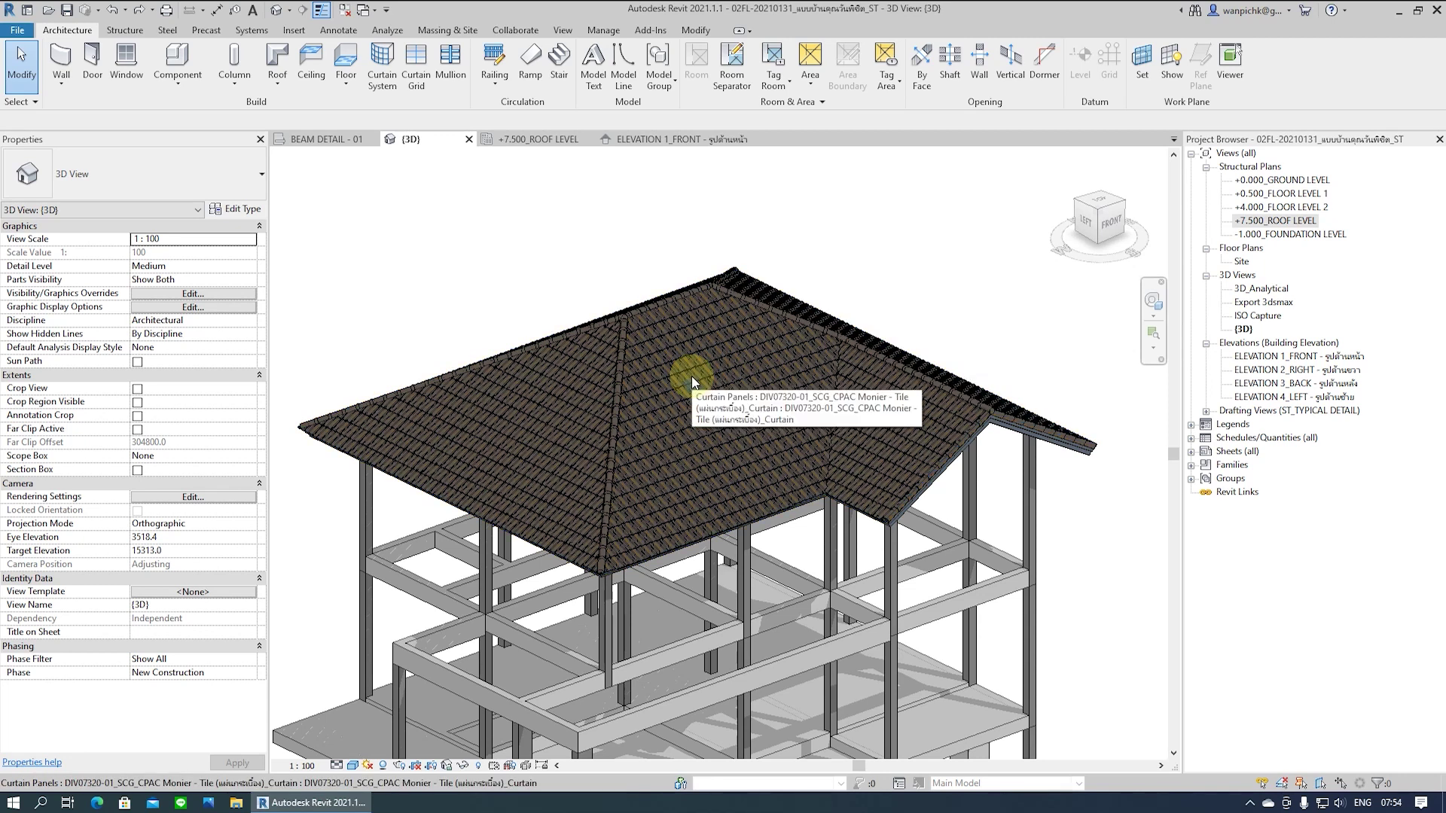
click(691, 376)
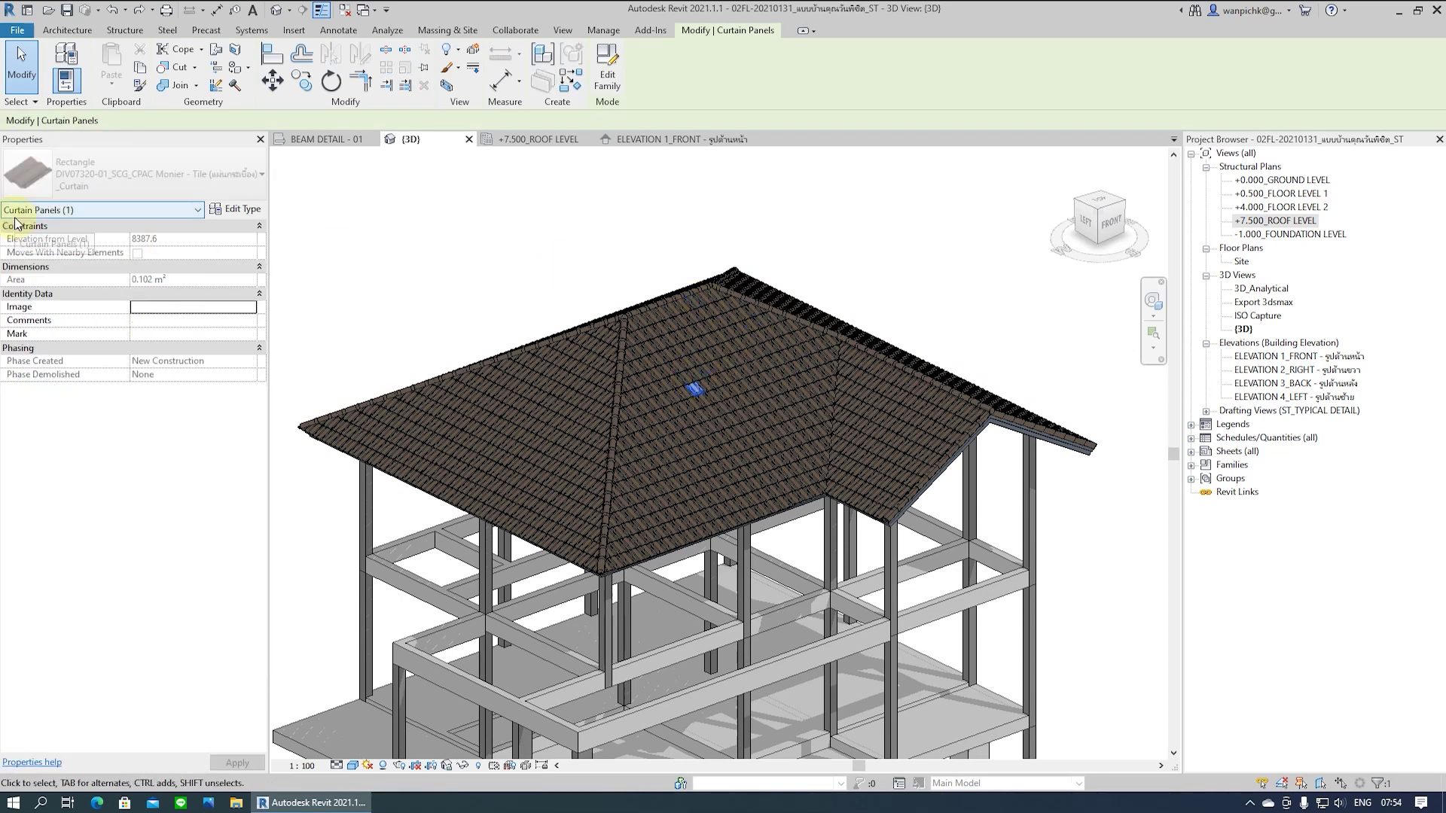
click(603, 253)
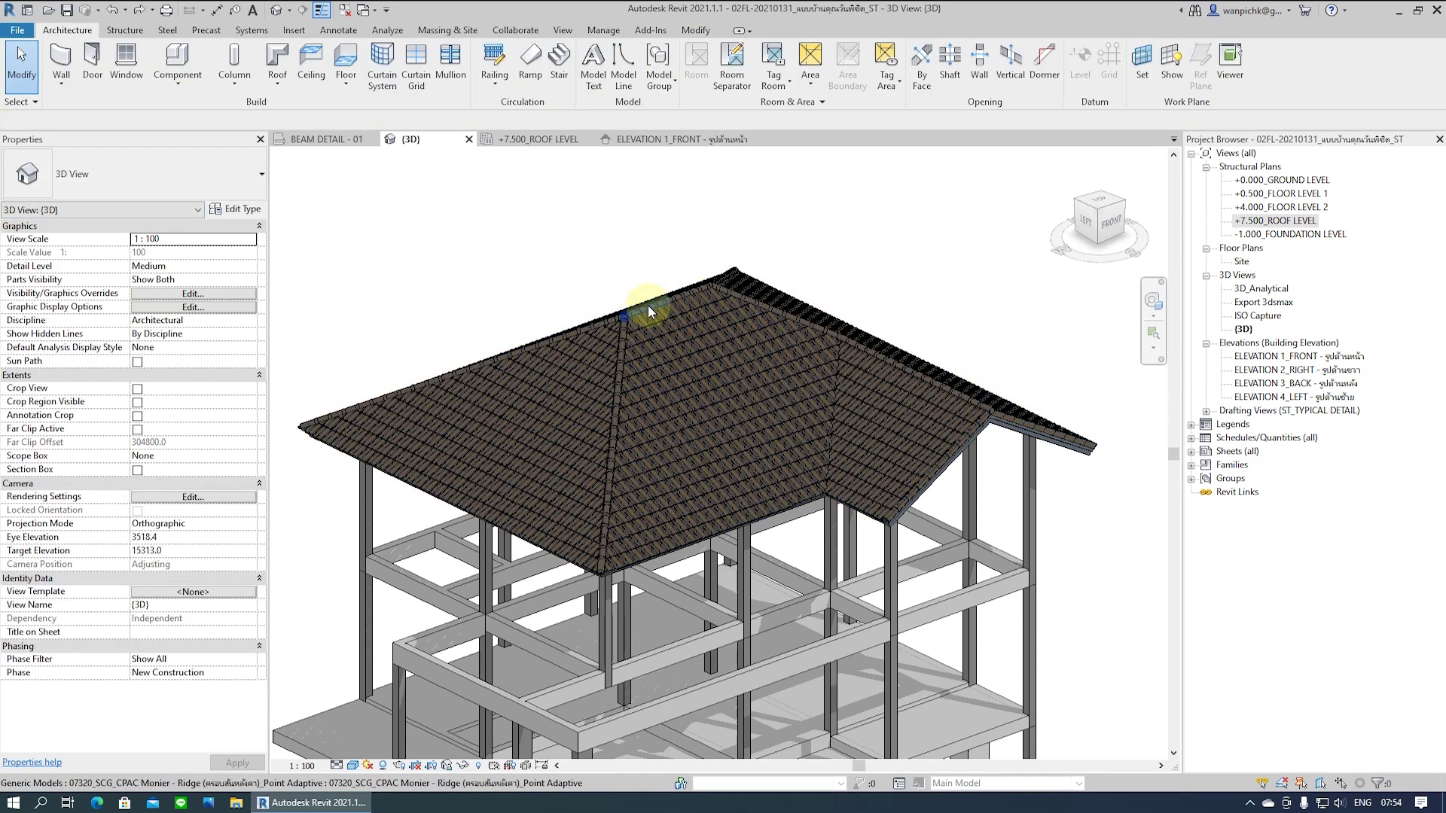
click(647, 305)
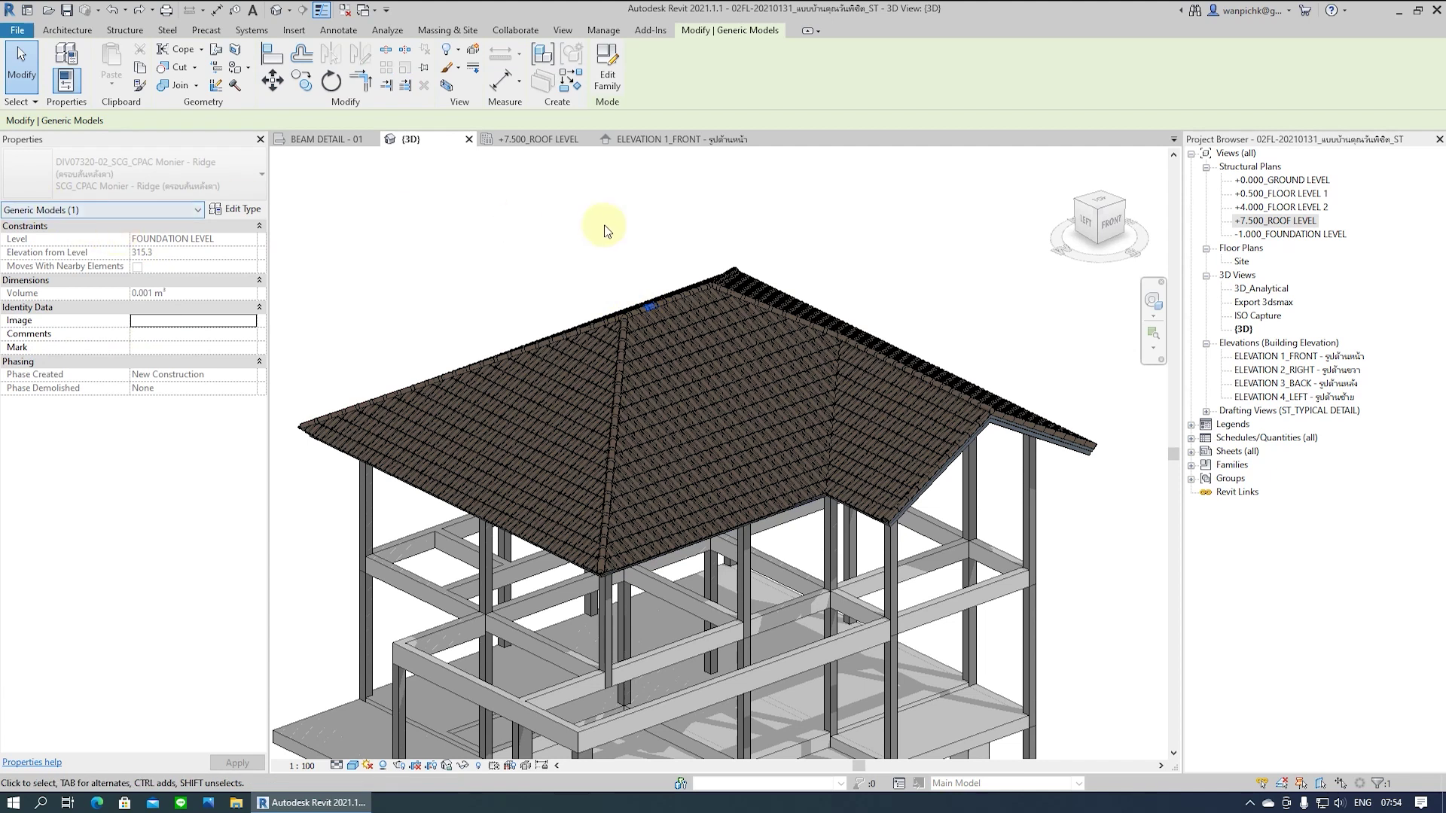
click(625, 224)
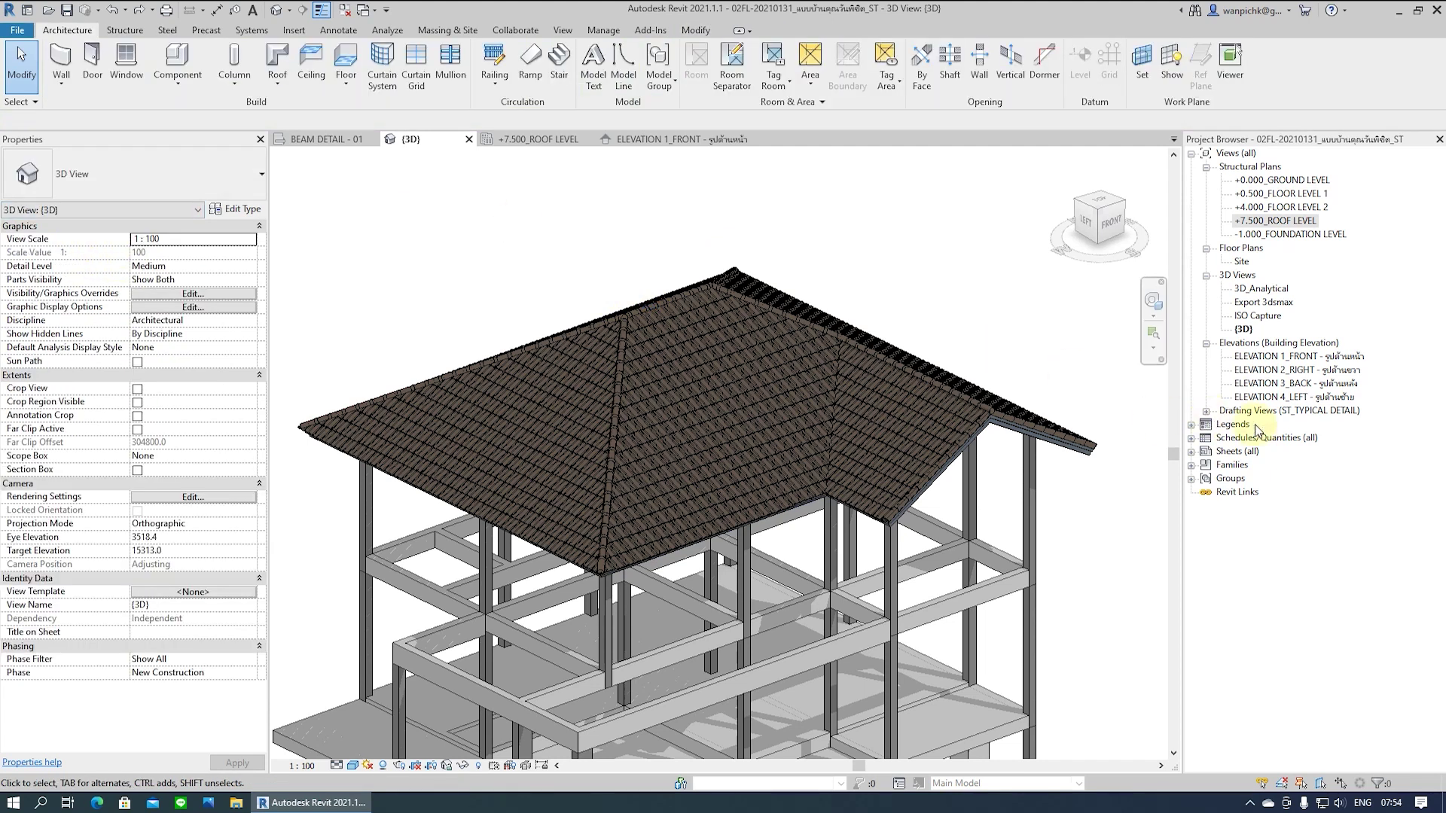
double_click(1238, 441)
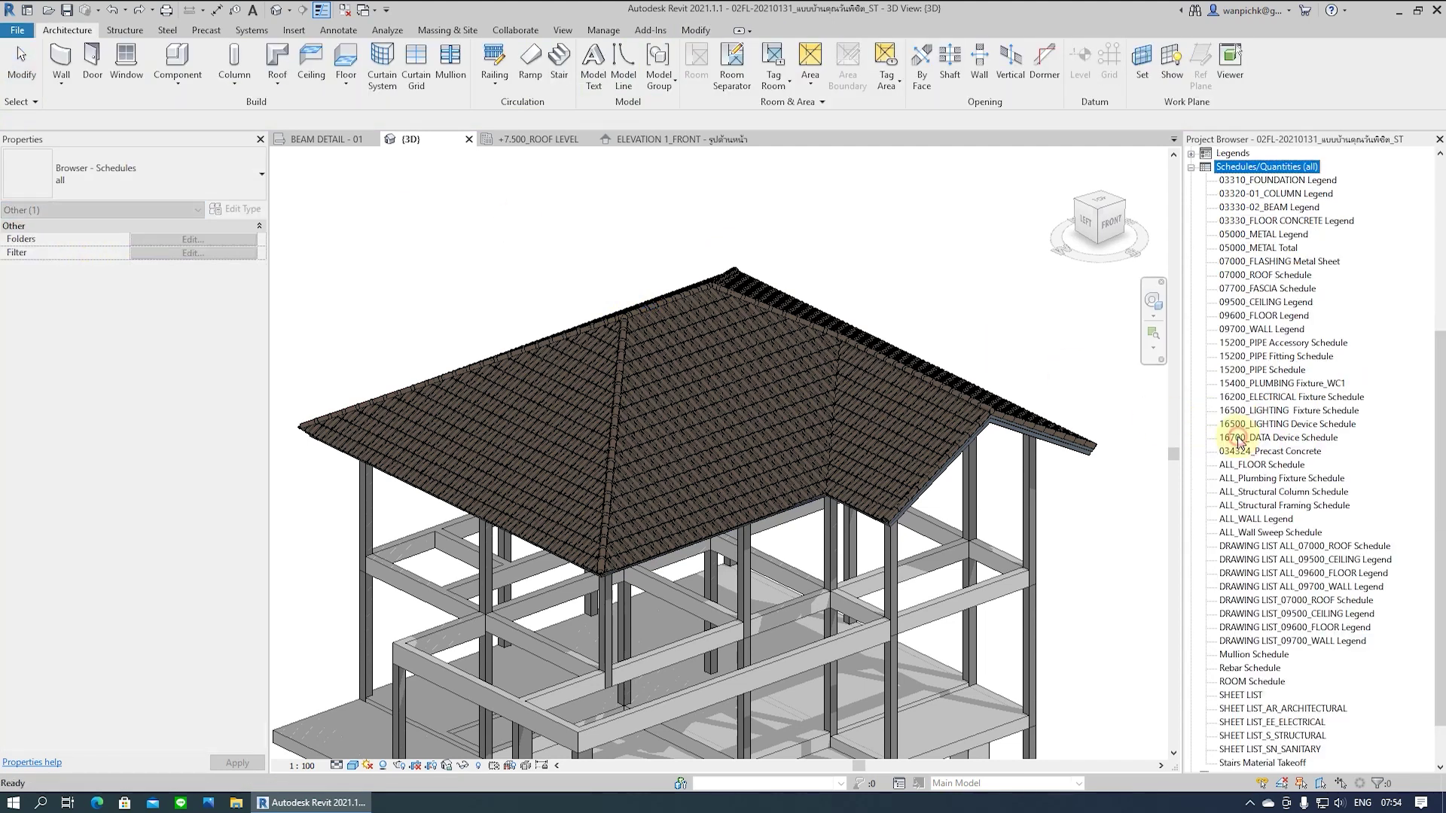
Create a new Curtain Panels schedule named '00 - Panel Schedule'
right_click(1246, 167)
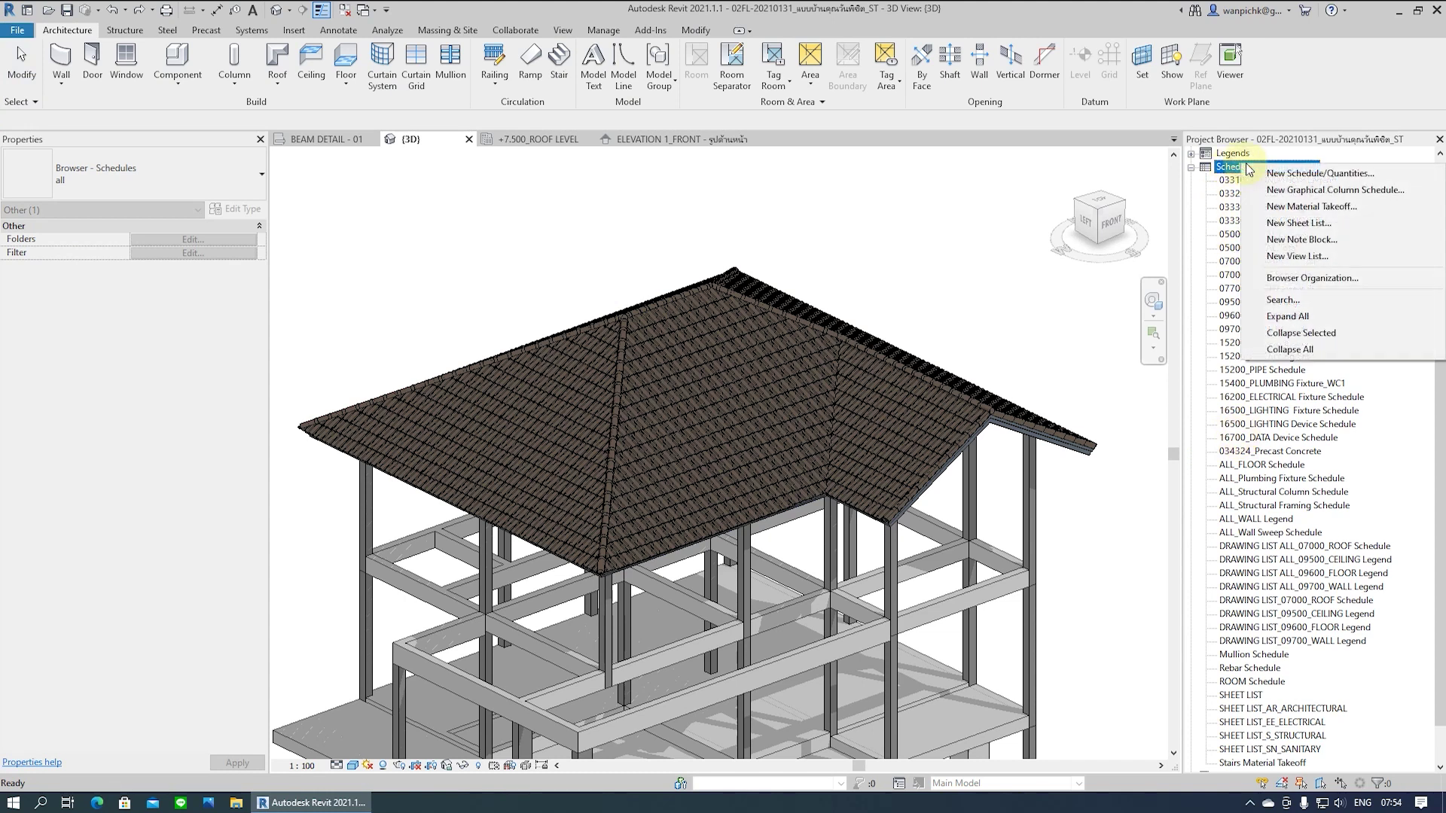
click(1296, 176)
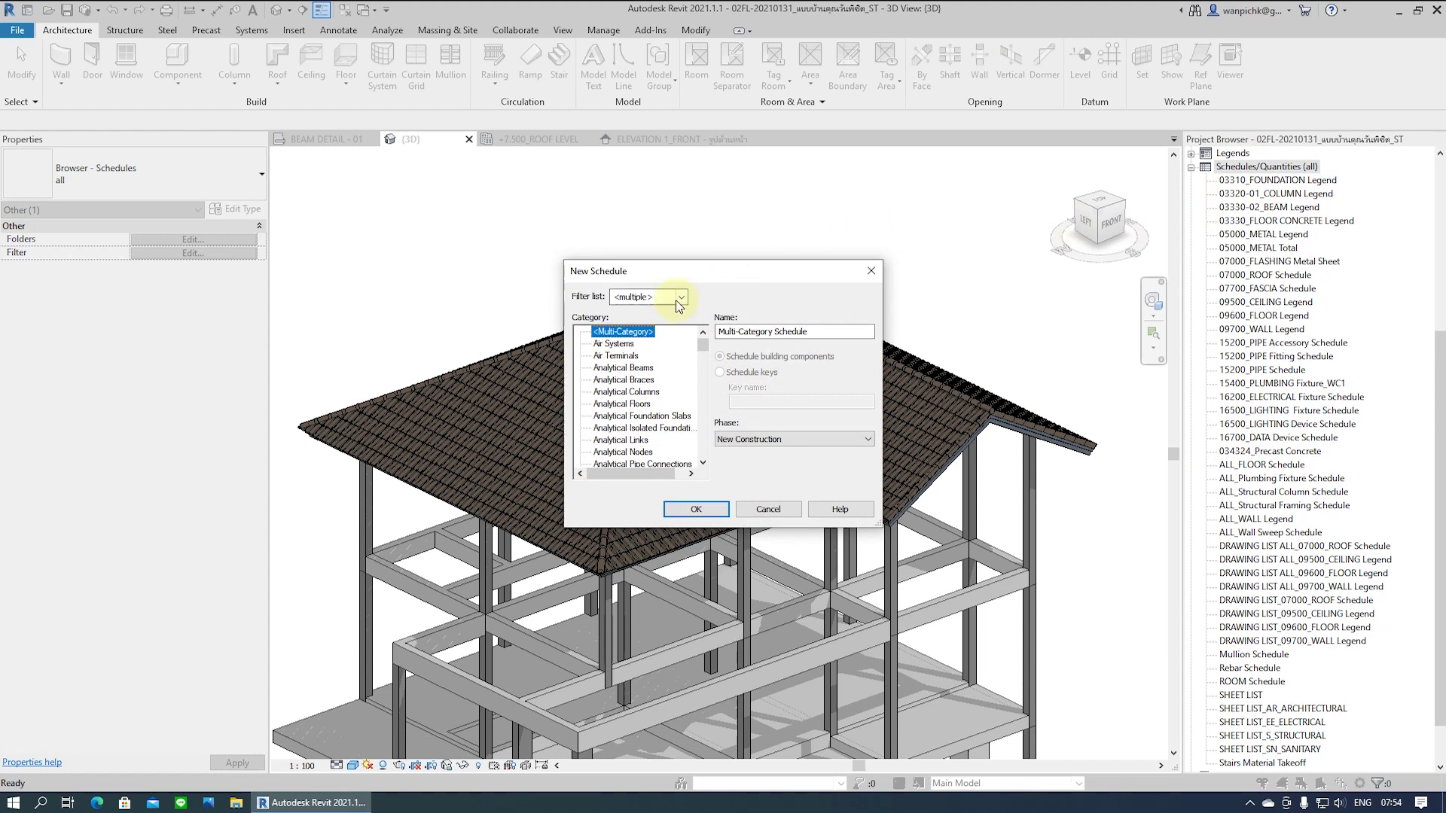
scroll(608, 620, down, 1)
scroll(608, 620, down, 1)
scroll(608, 619, down, 1)
click(611, 608)
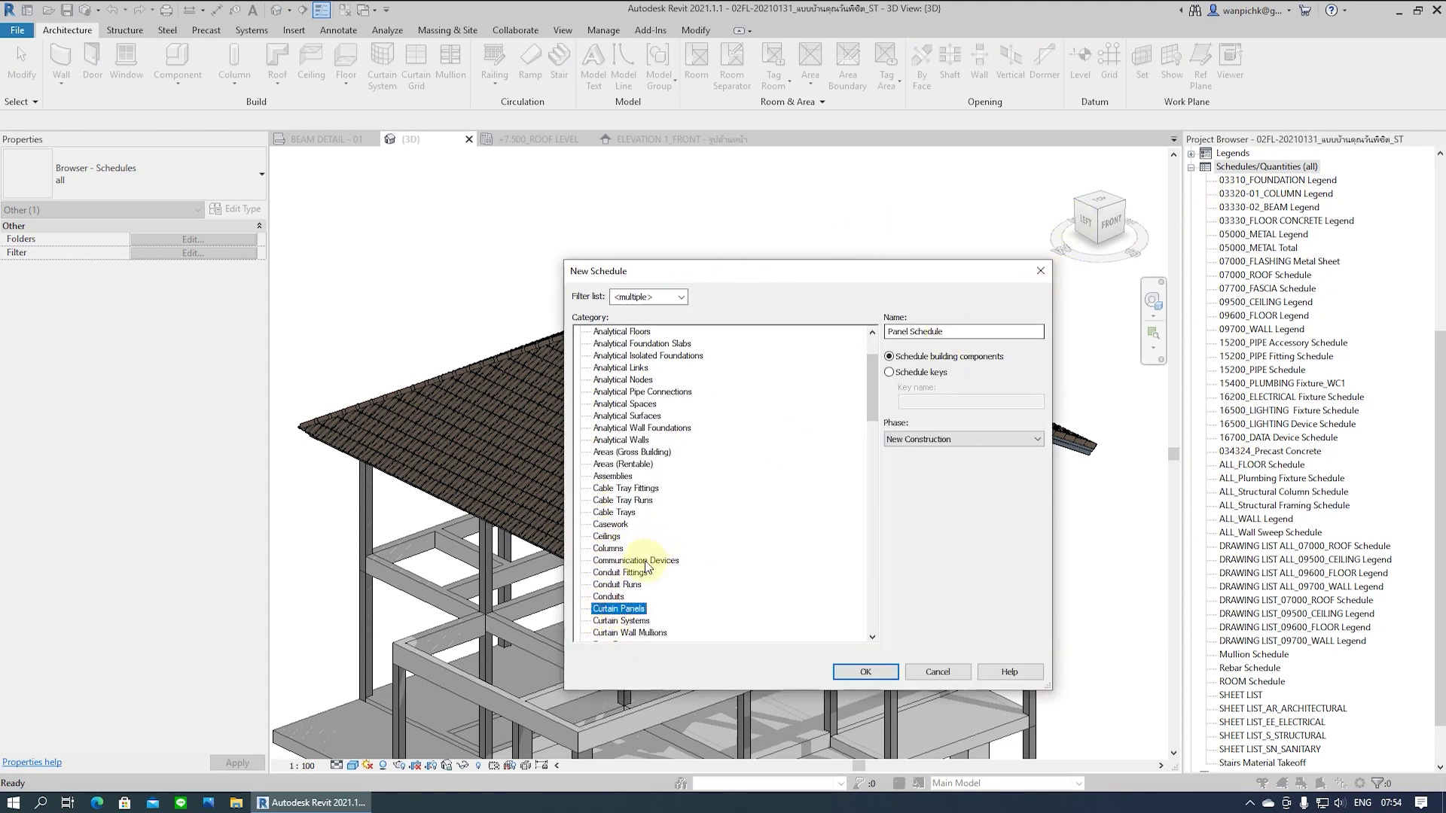
click(970, 332)
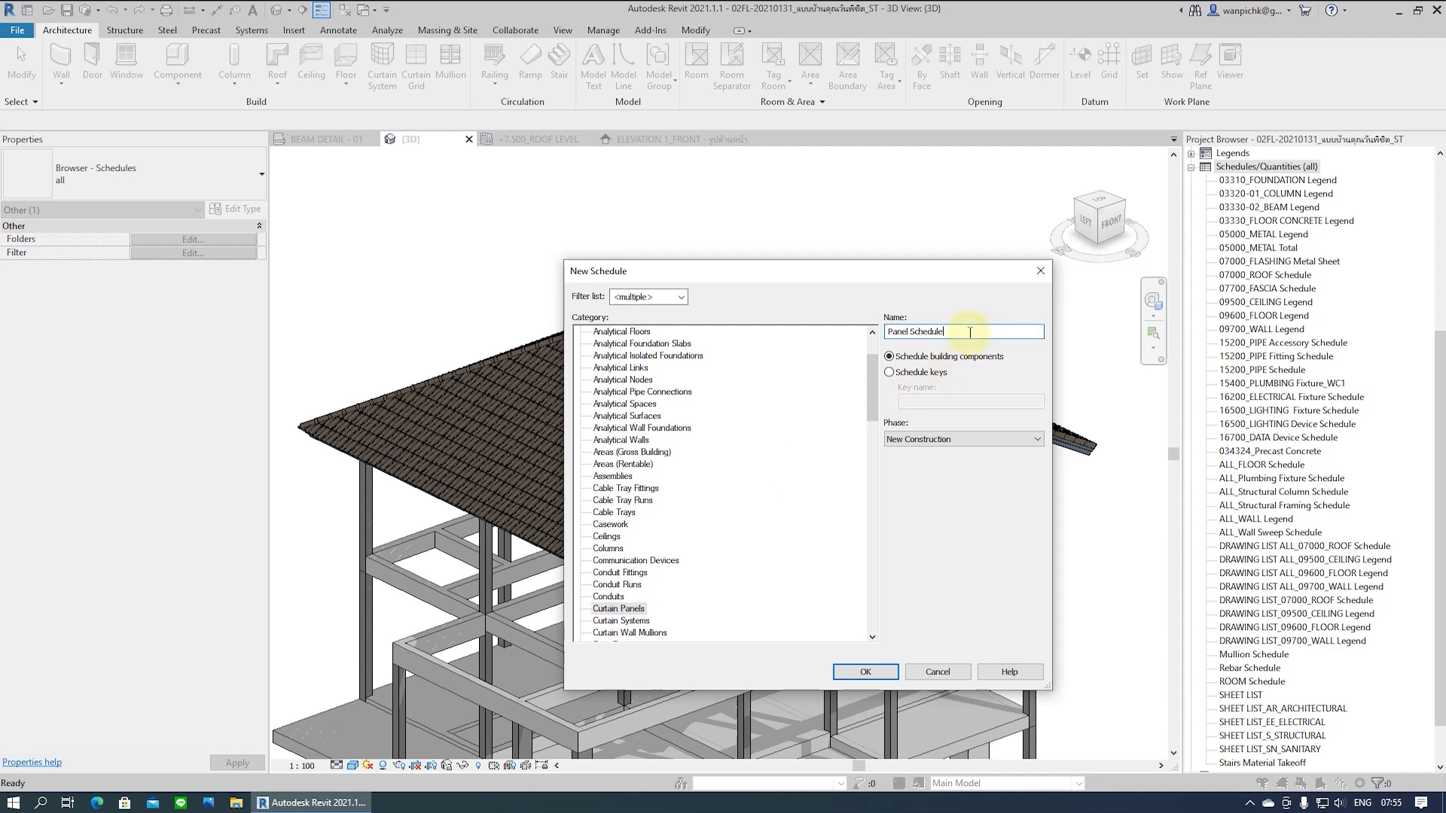
click(889, 332)
text(00)
text( -)
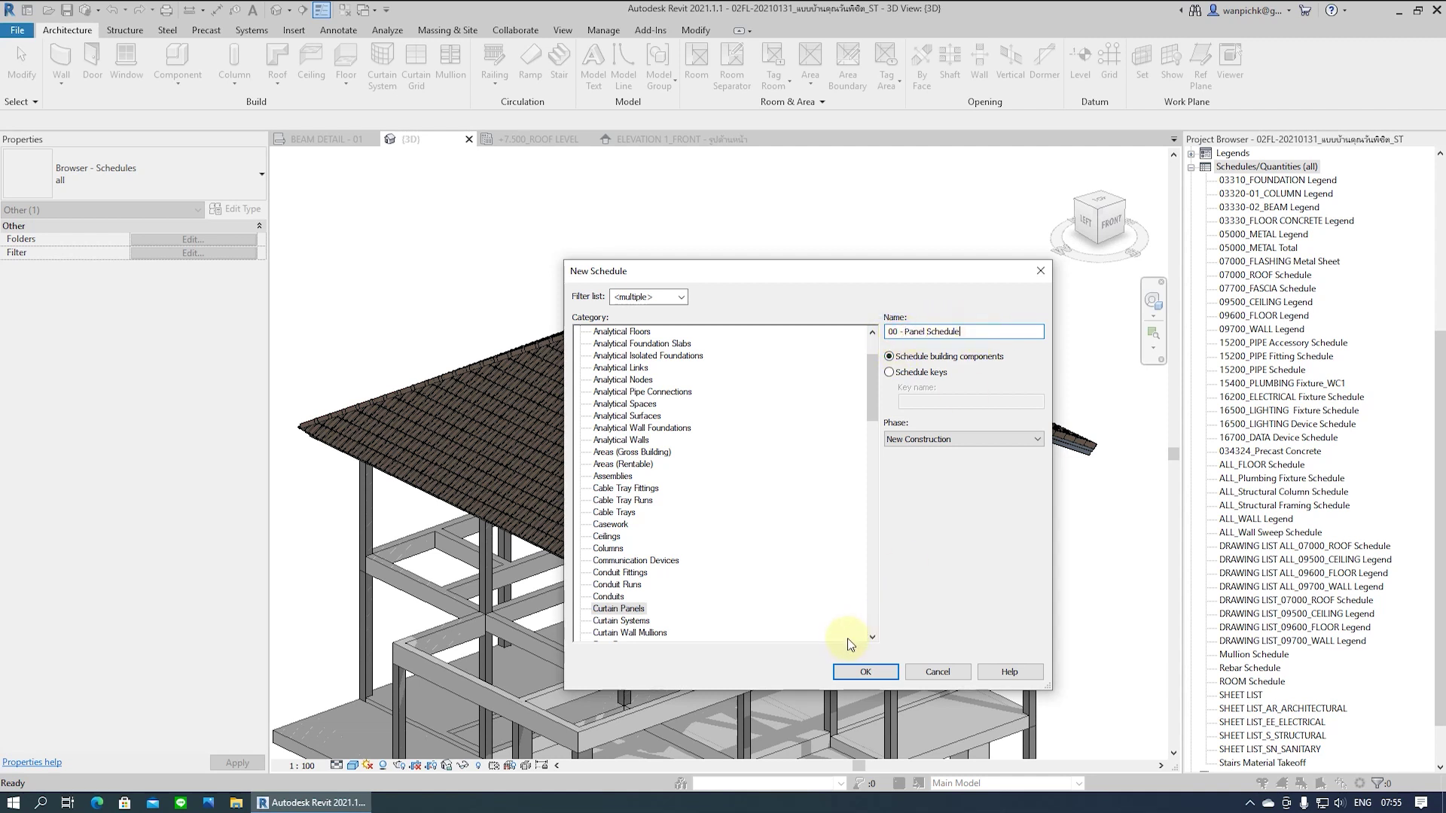
click(877, 673)
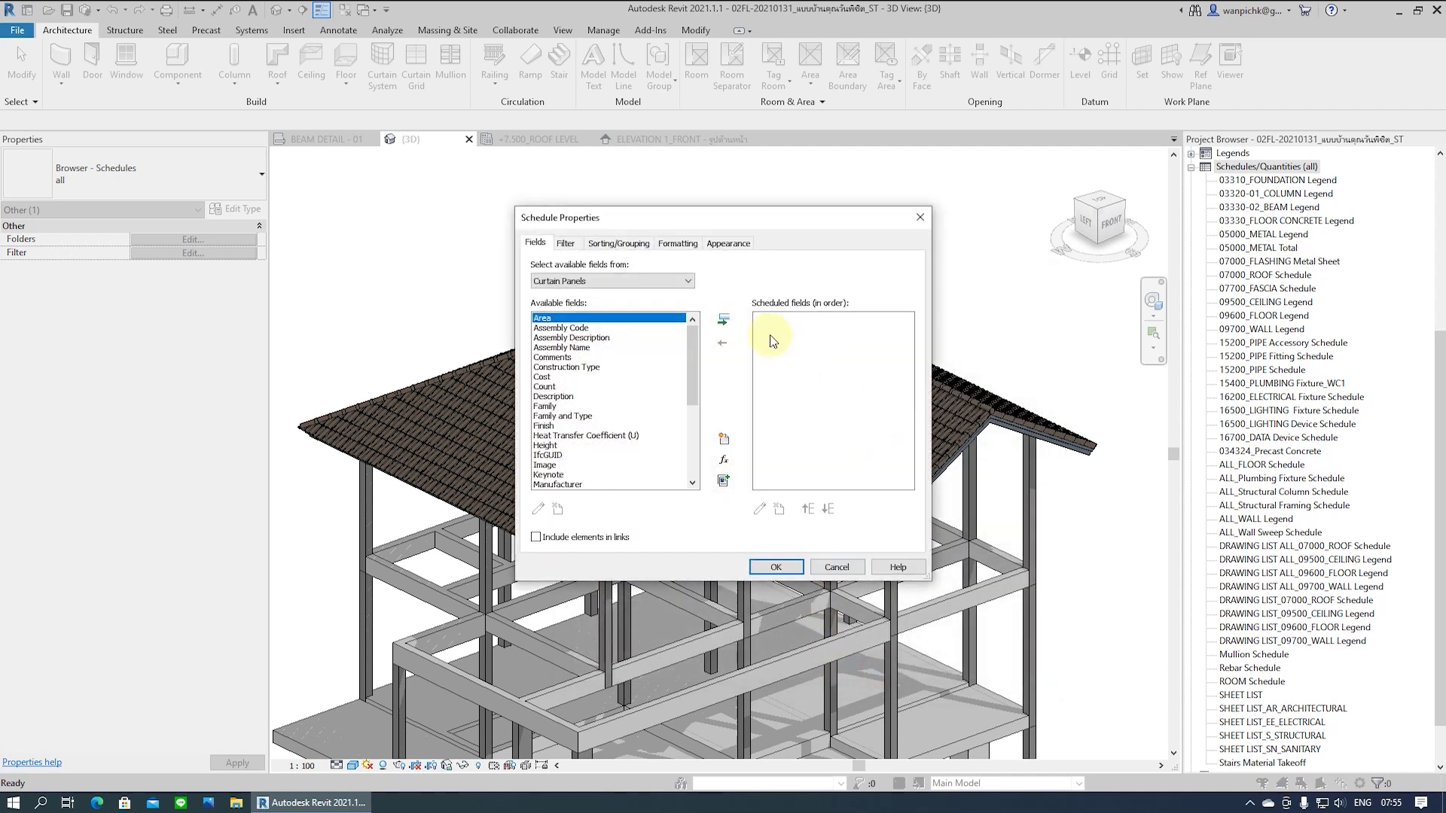
Add the Family and Type, Description, Area and Count fields to the schedule
drag(689, 364, 681, 333)
click(602, 416)
click(723, 320)
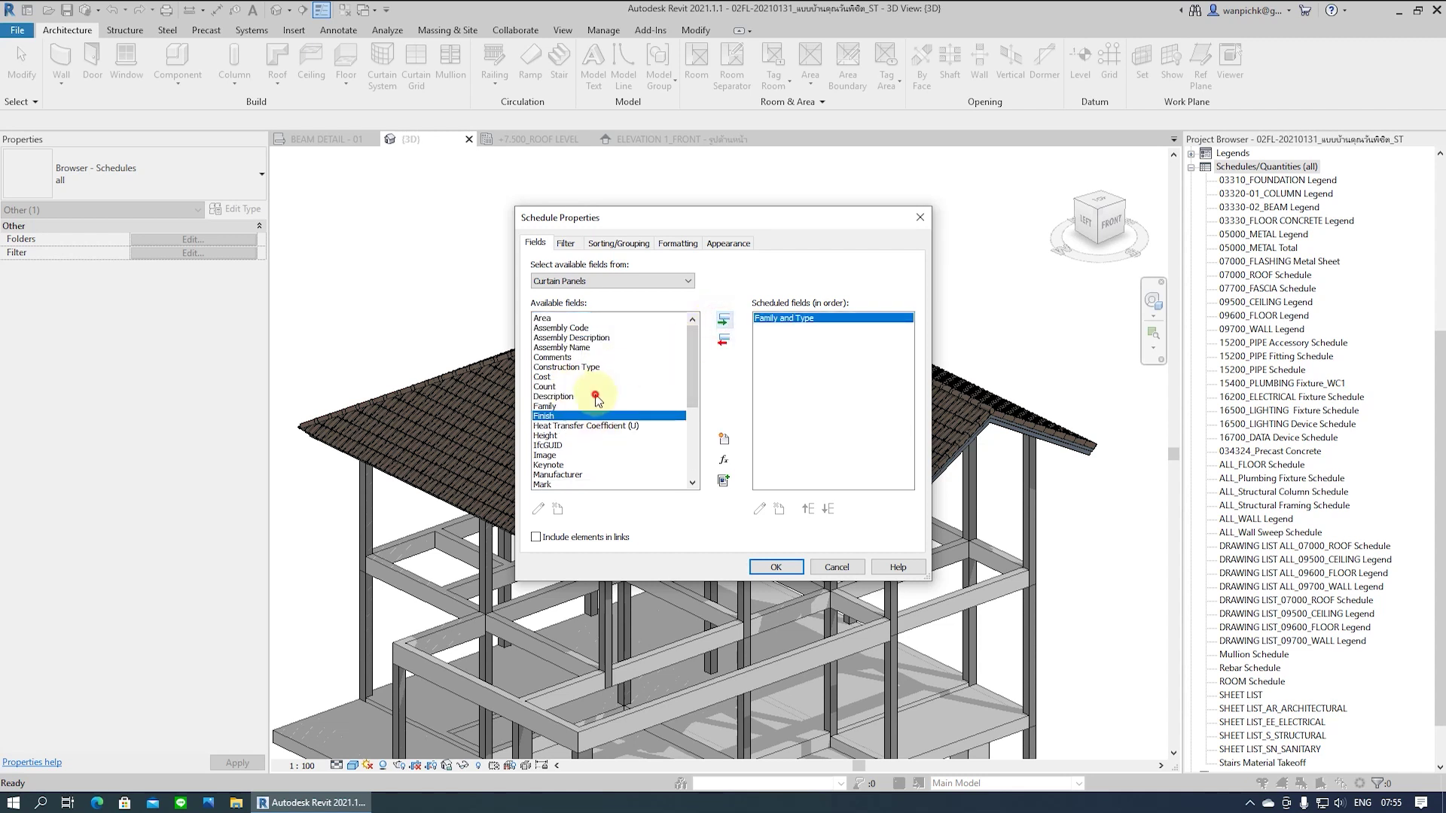
click(591, 396)
click(723, 320)
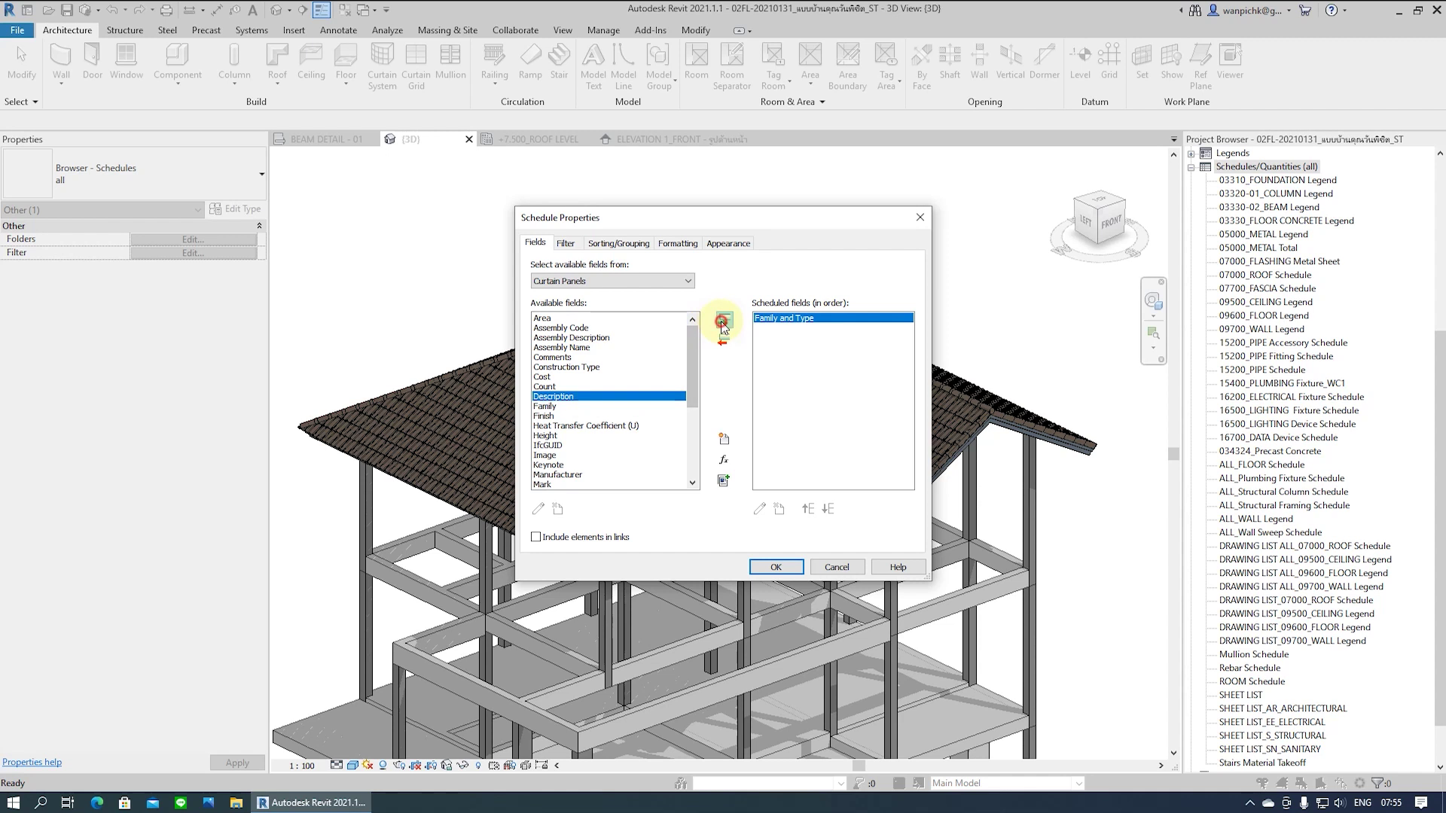
mouse_move(694, 367)
mouse_down()
mouse_move(692, 436)
mouse_move(688, 331)
mouse_up()
click(594, 319)
click(721, 320)
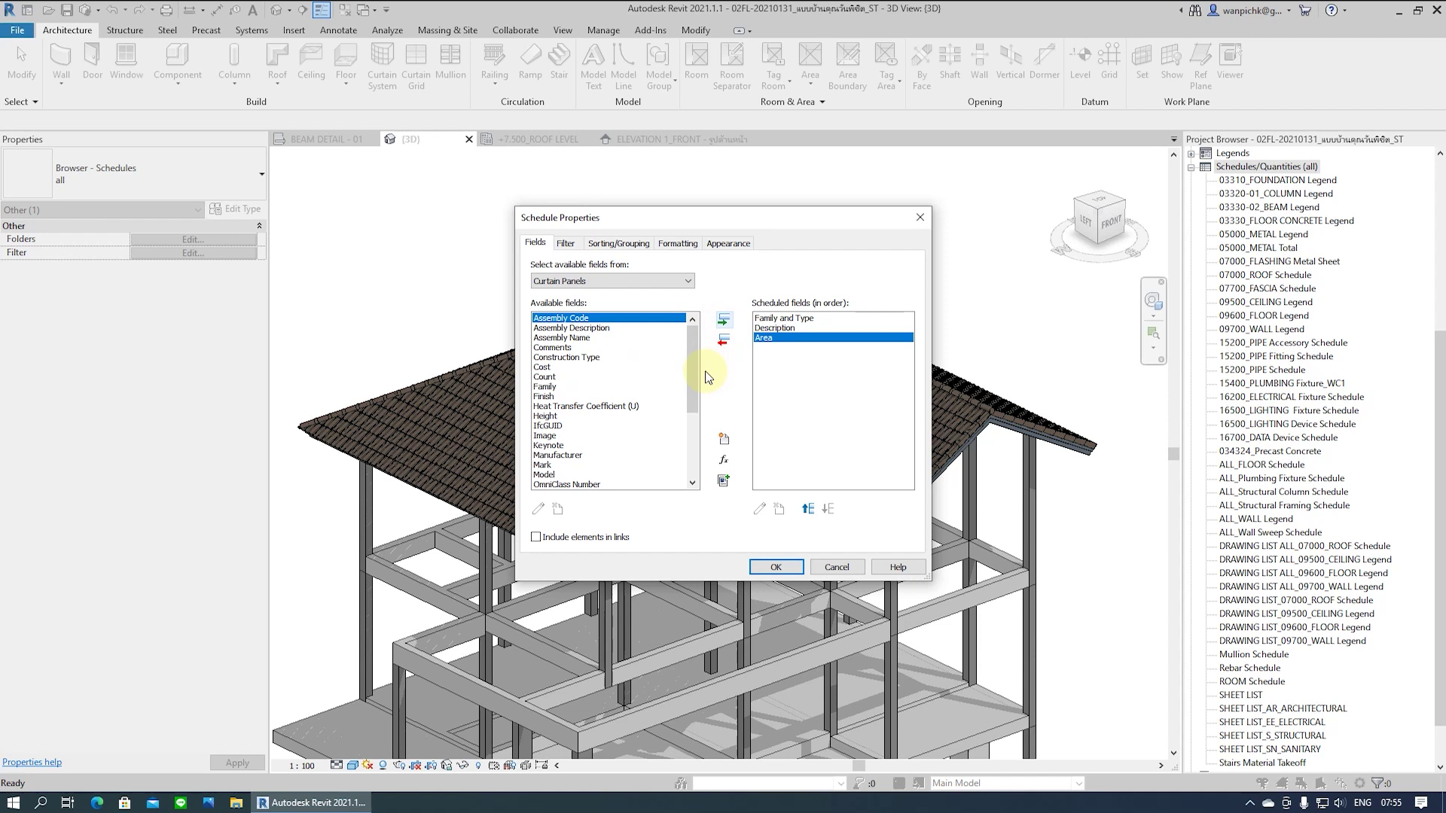
click(561, 377)
click(723, 320)
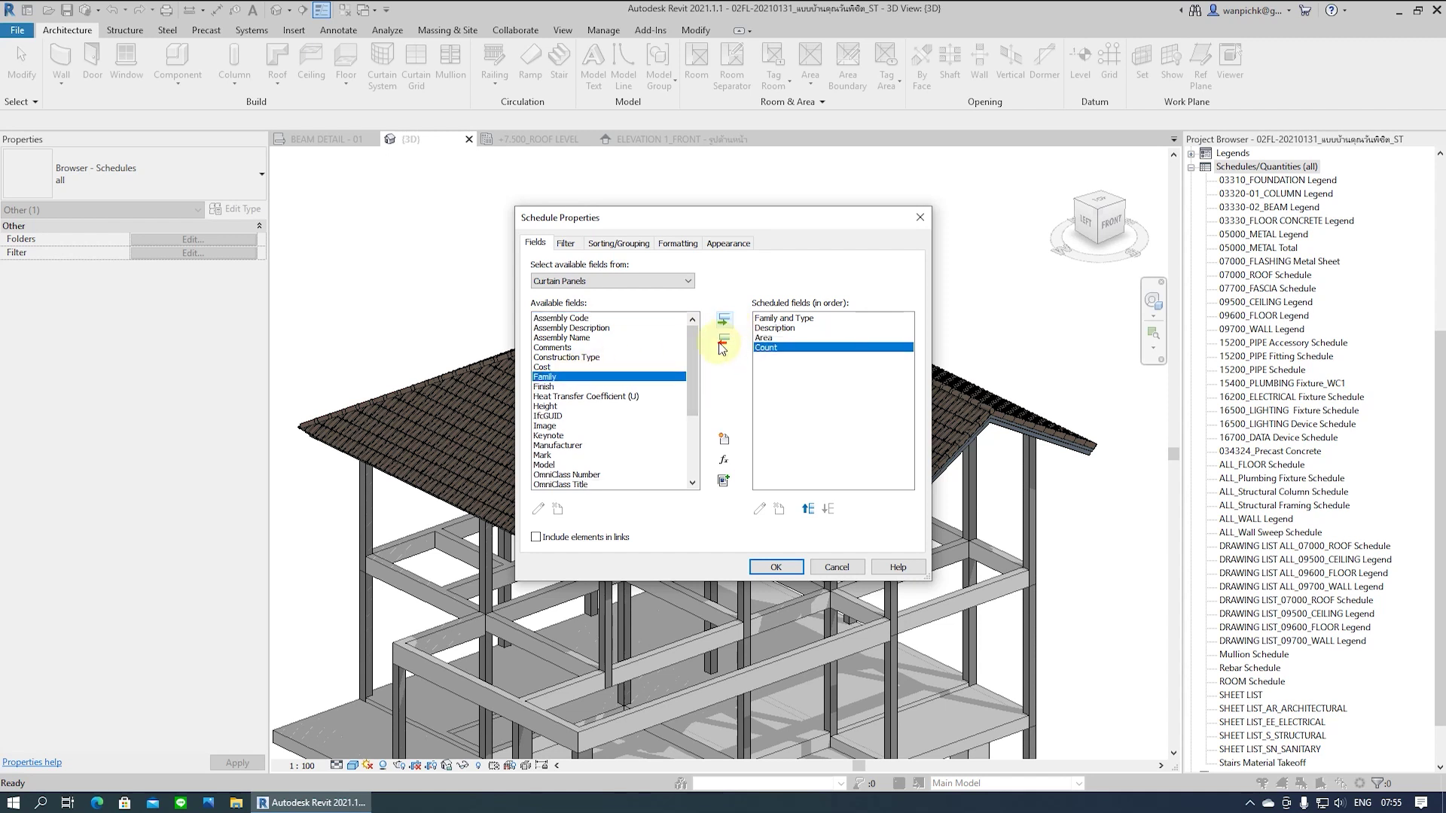
Sort the schedule by Family and Type, then Description, then Area
click(612, 247)
click(681, 269)
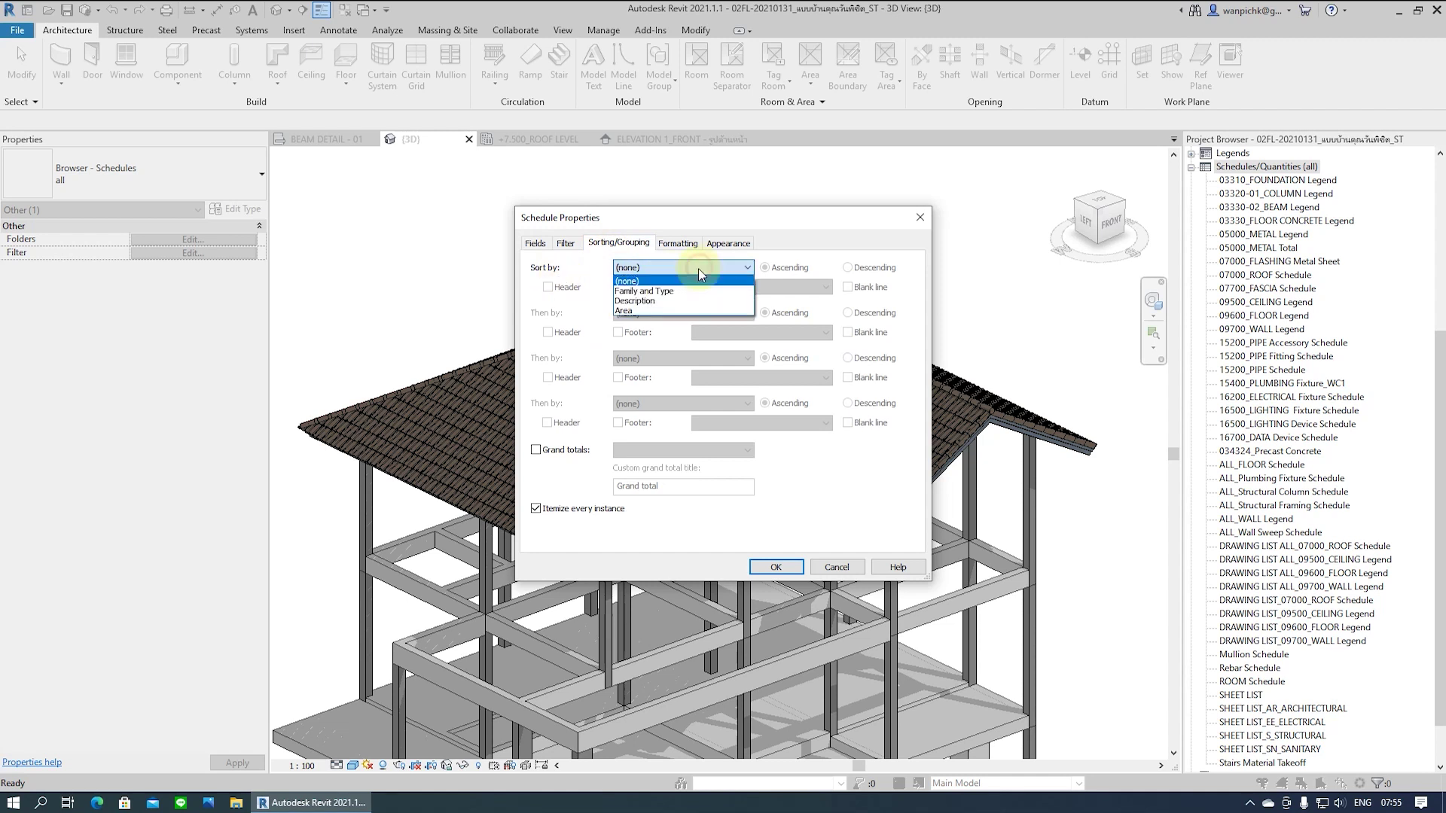
click(667, 288)
click(647, 315)
click(637, 347)
click(634, 358)
click(643, 401)
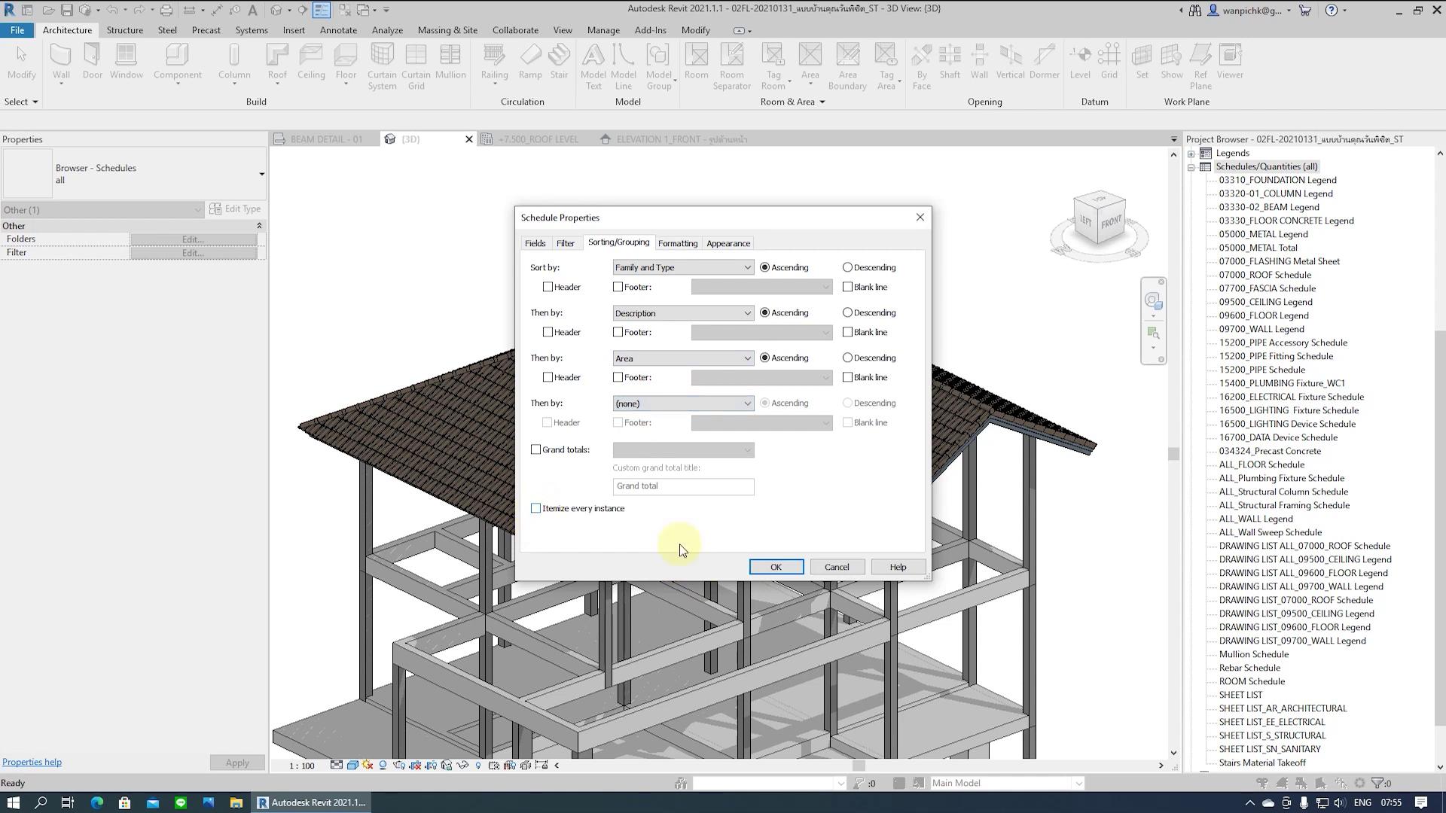
click(776, 569)
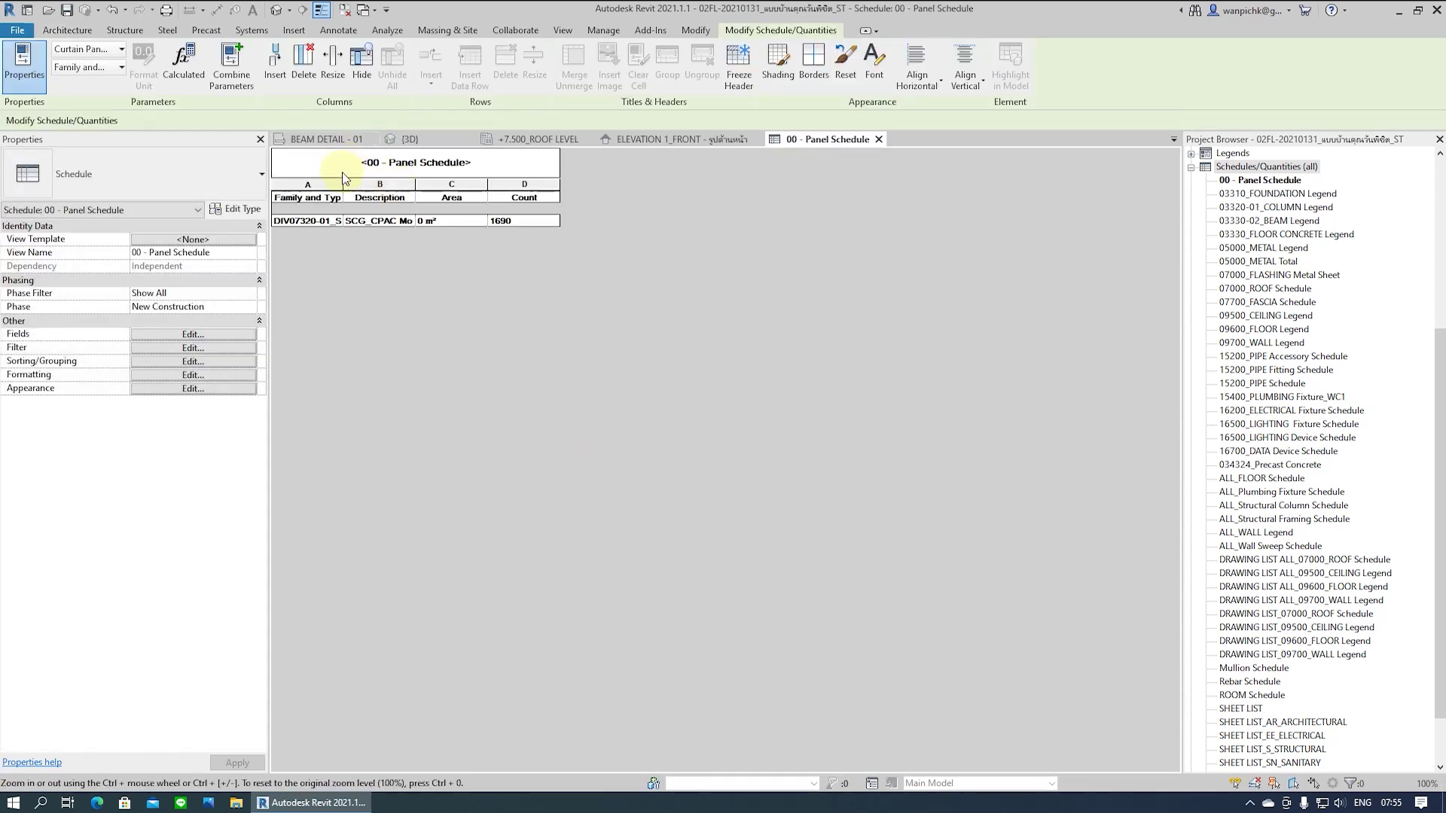
Widen the Family and Type and Description columns of the schedule
drag(342, 188, 687, 188)
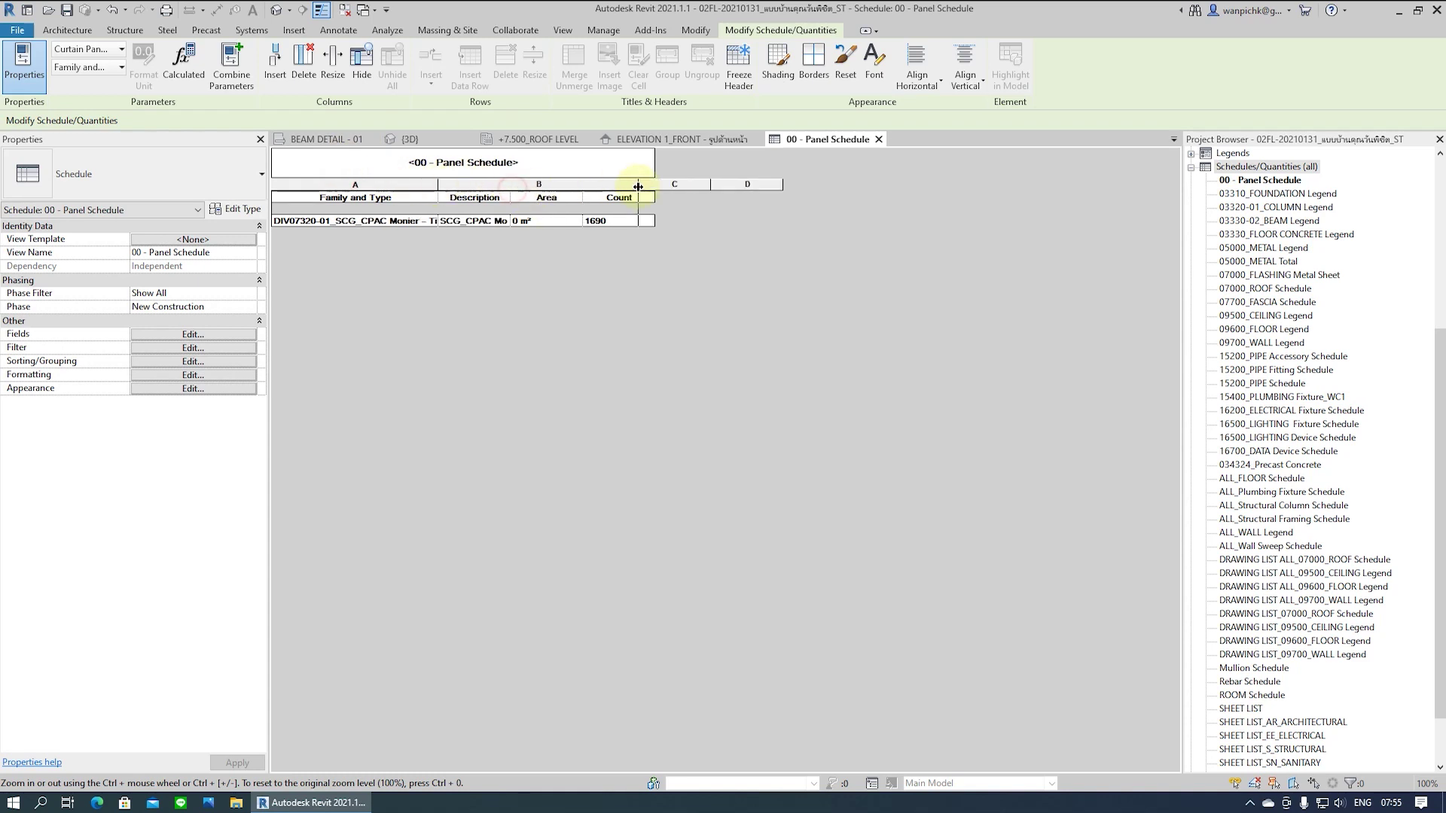
drag(440, 187, 695, 184)
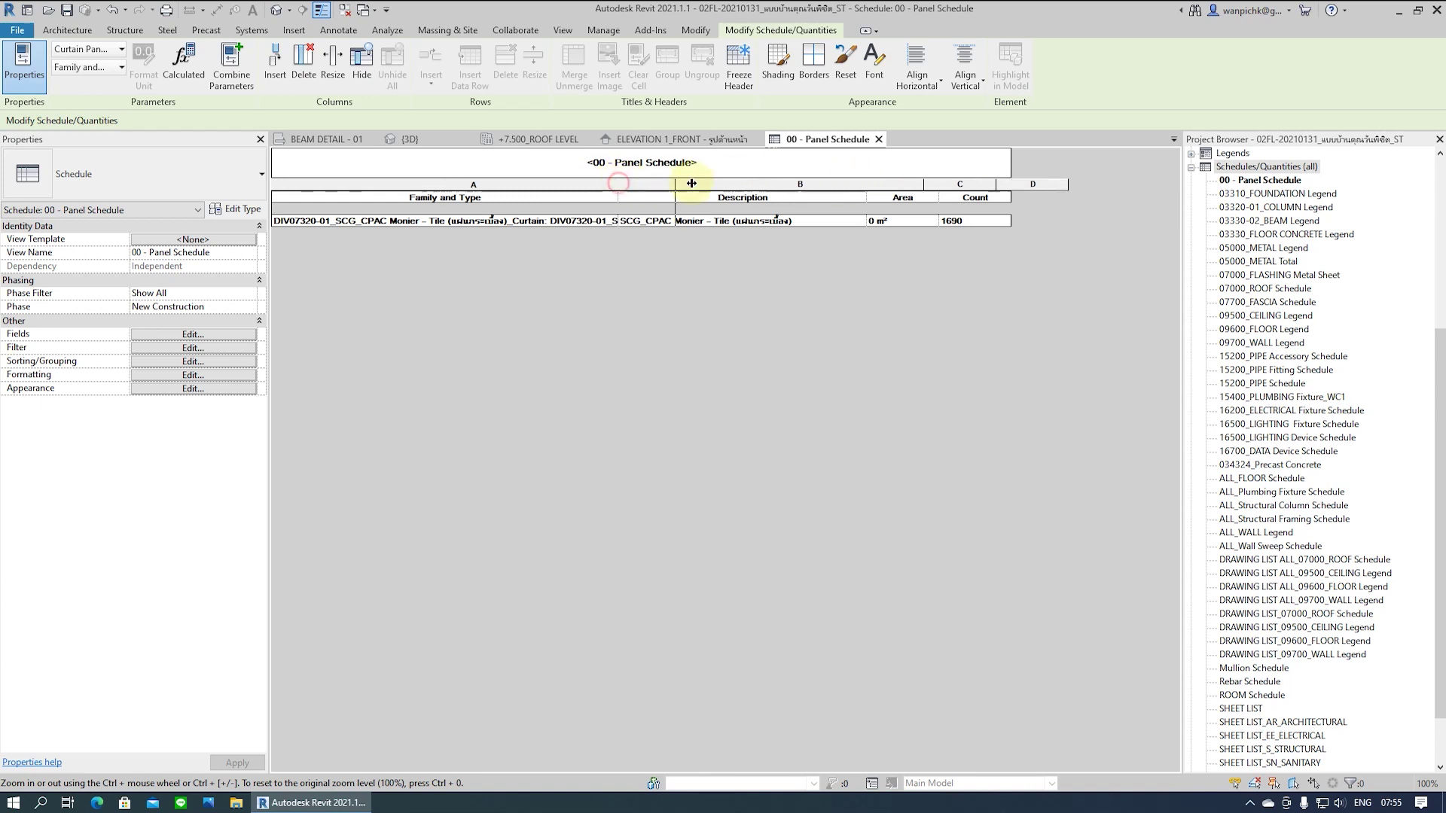
drag(943, 184, 962, 184)
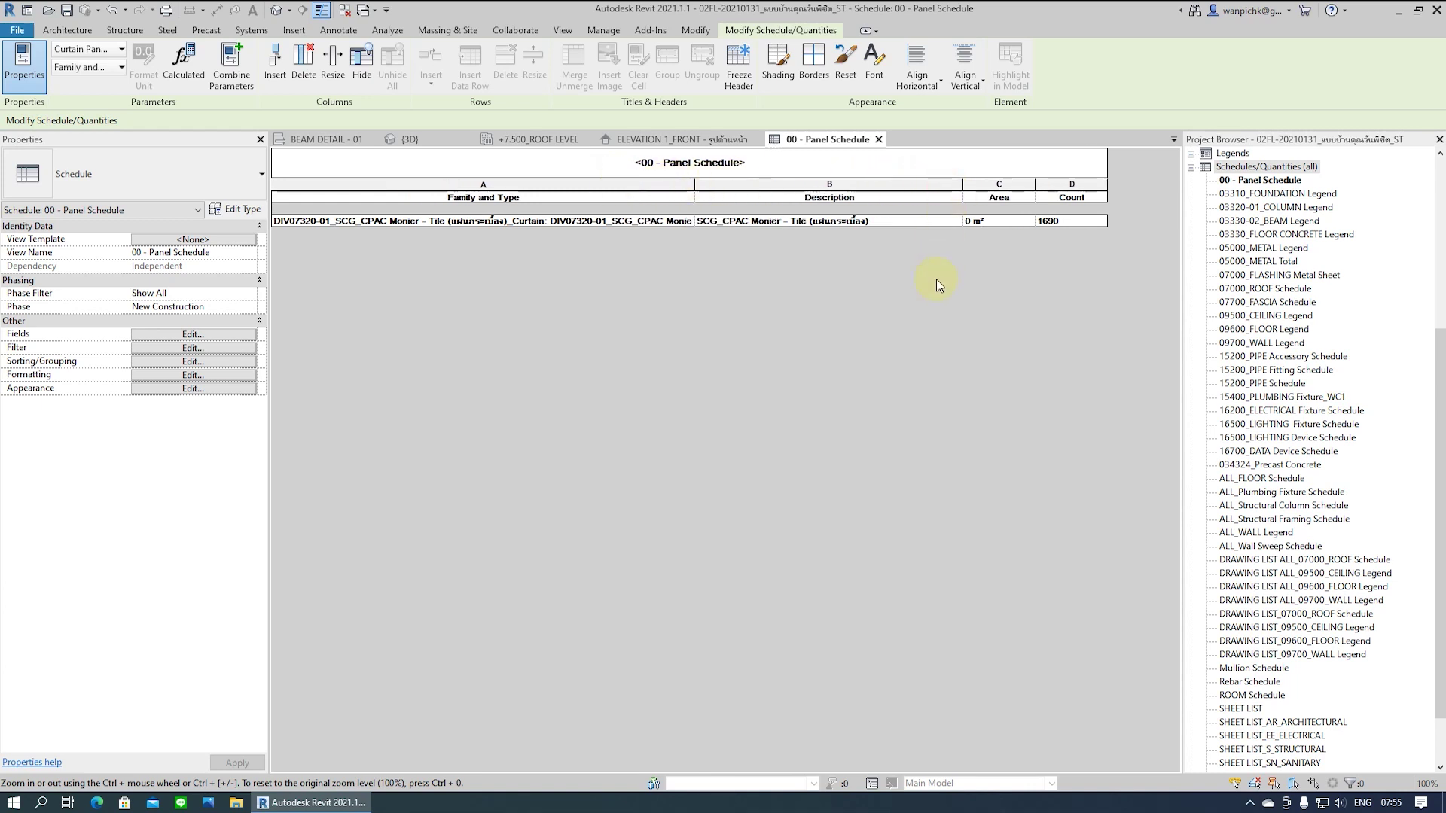
Format the Area field to round to 2 decimal places instead of project settings
click(192, 376)
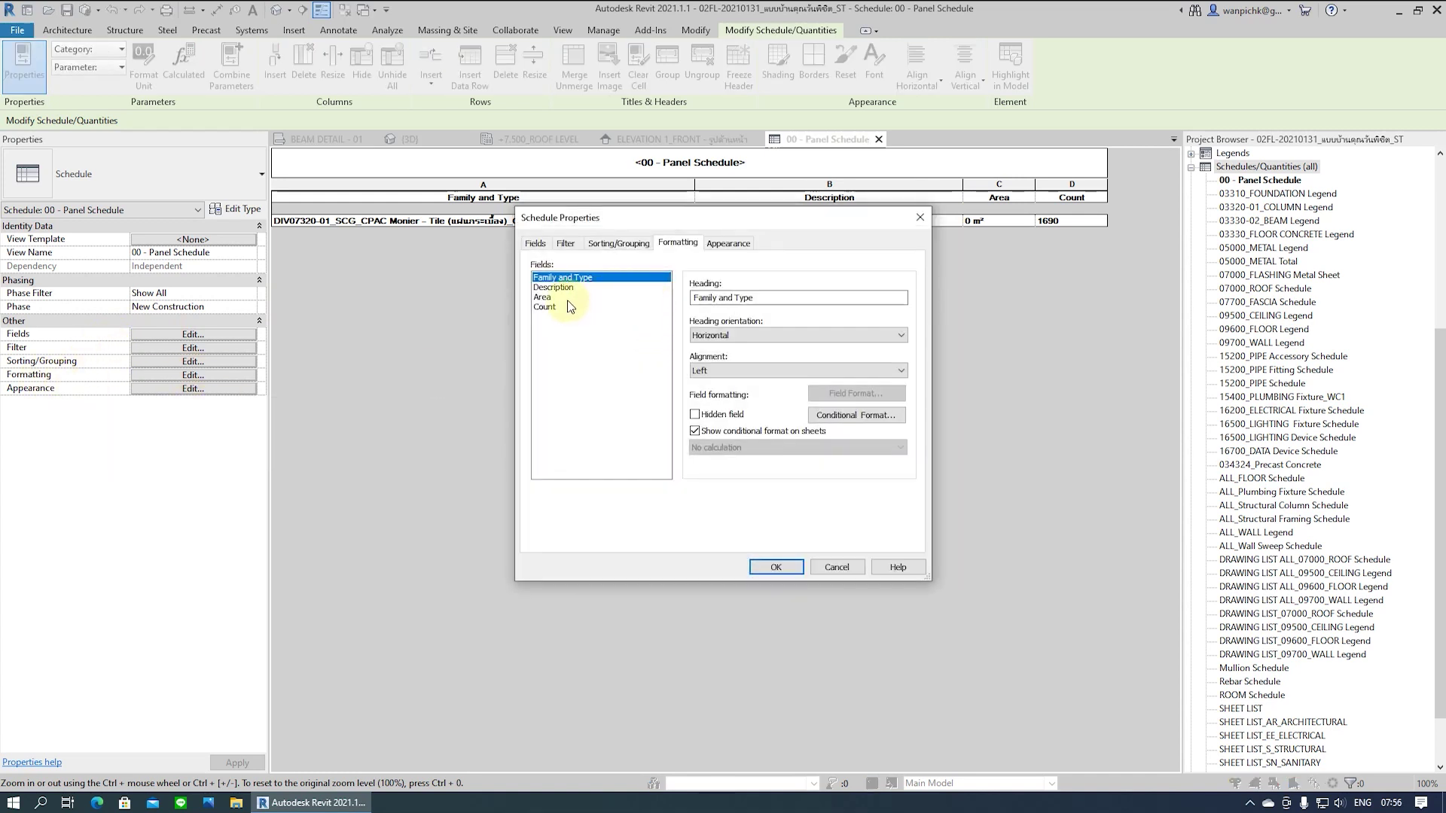
click(570, 297)
click(863, 395)
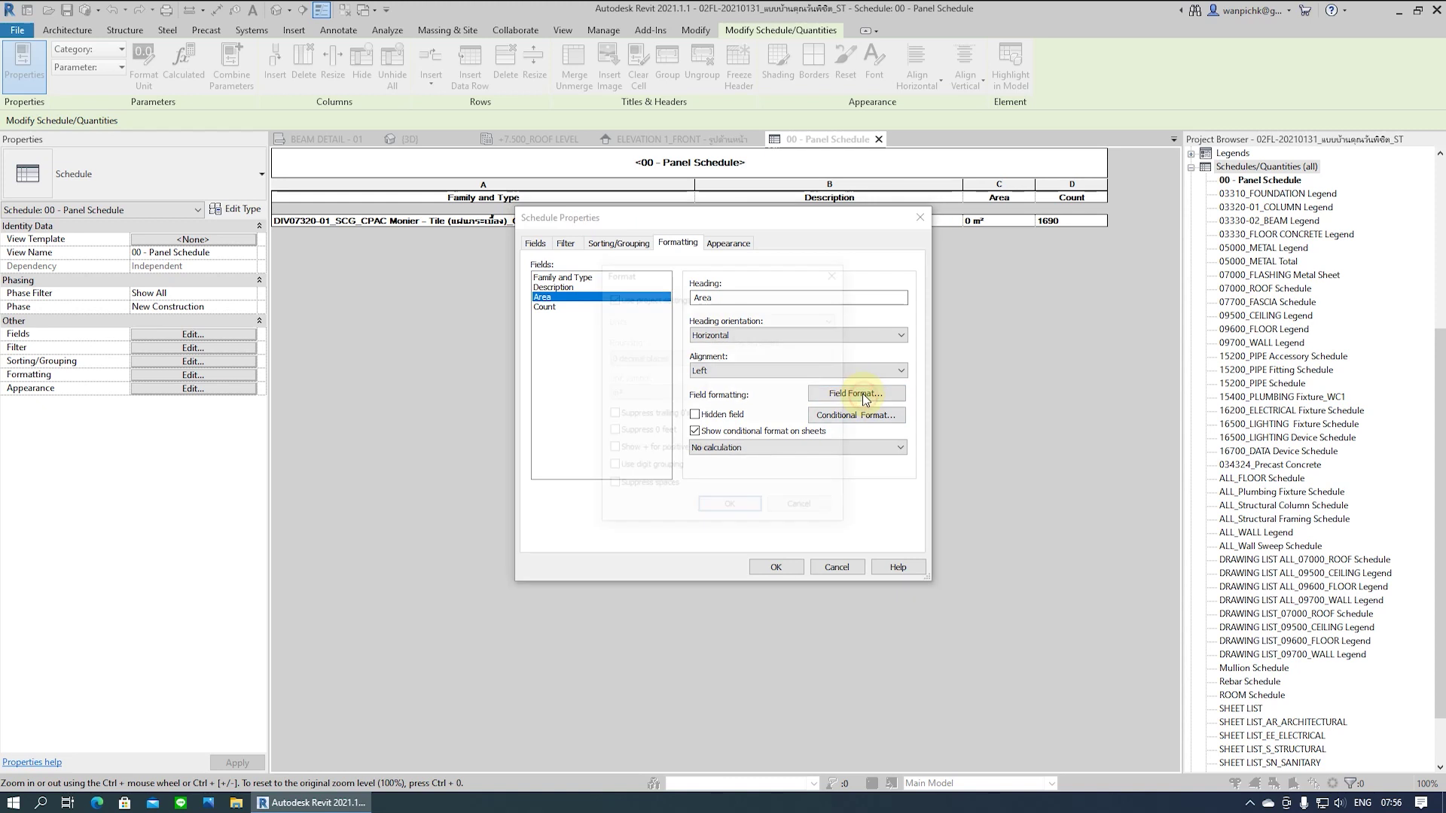
click(611, 300)
click(640, 357)
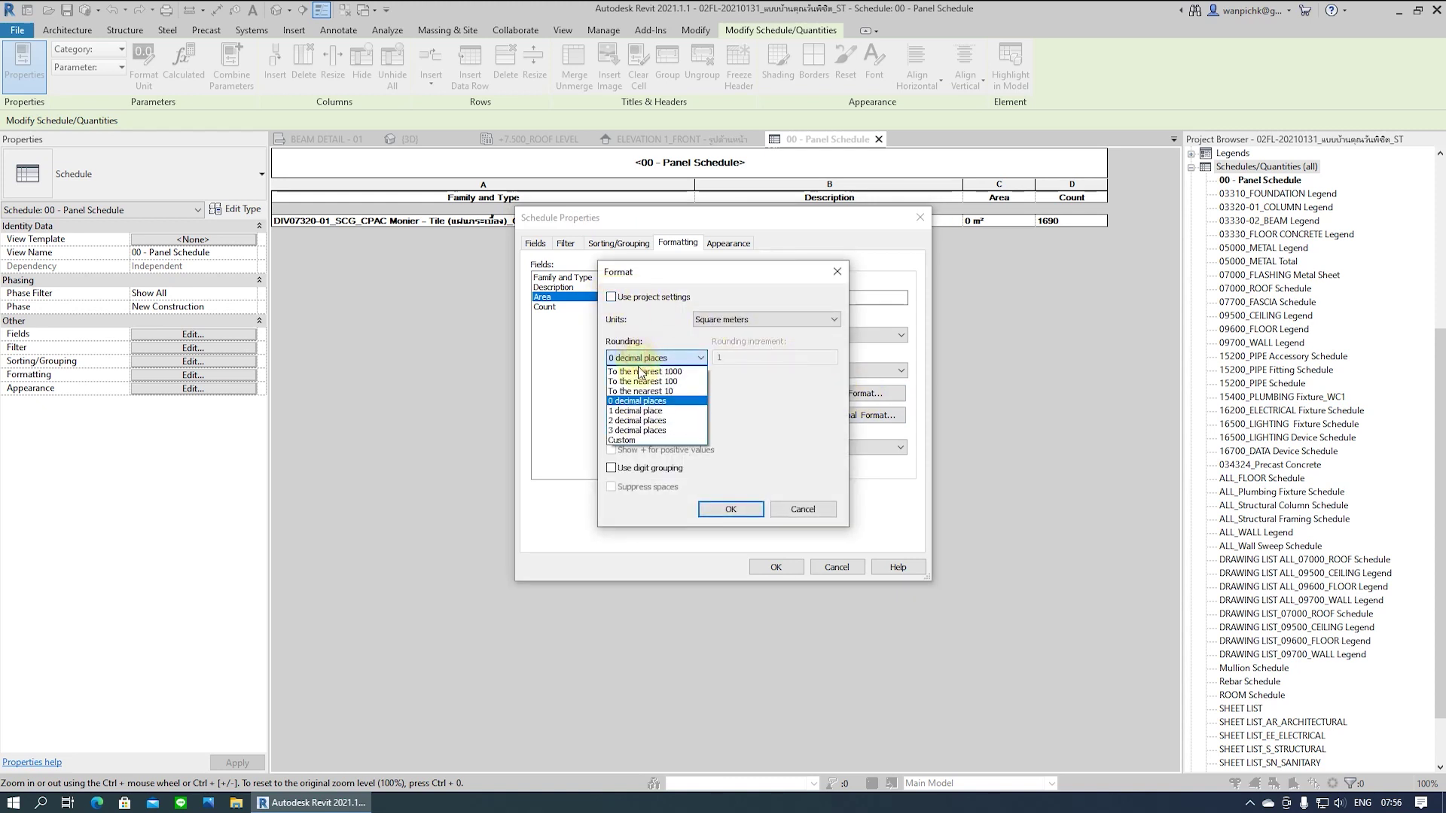
click(646, 422)
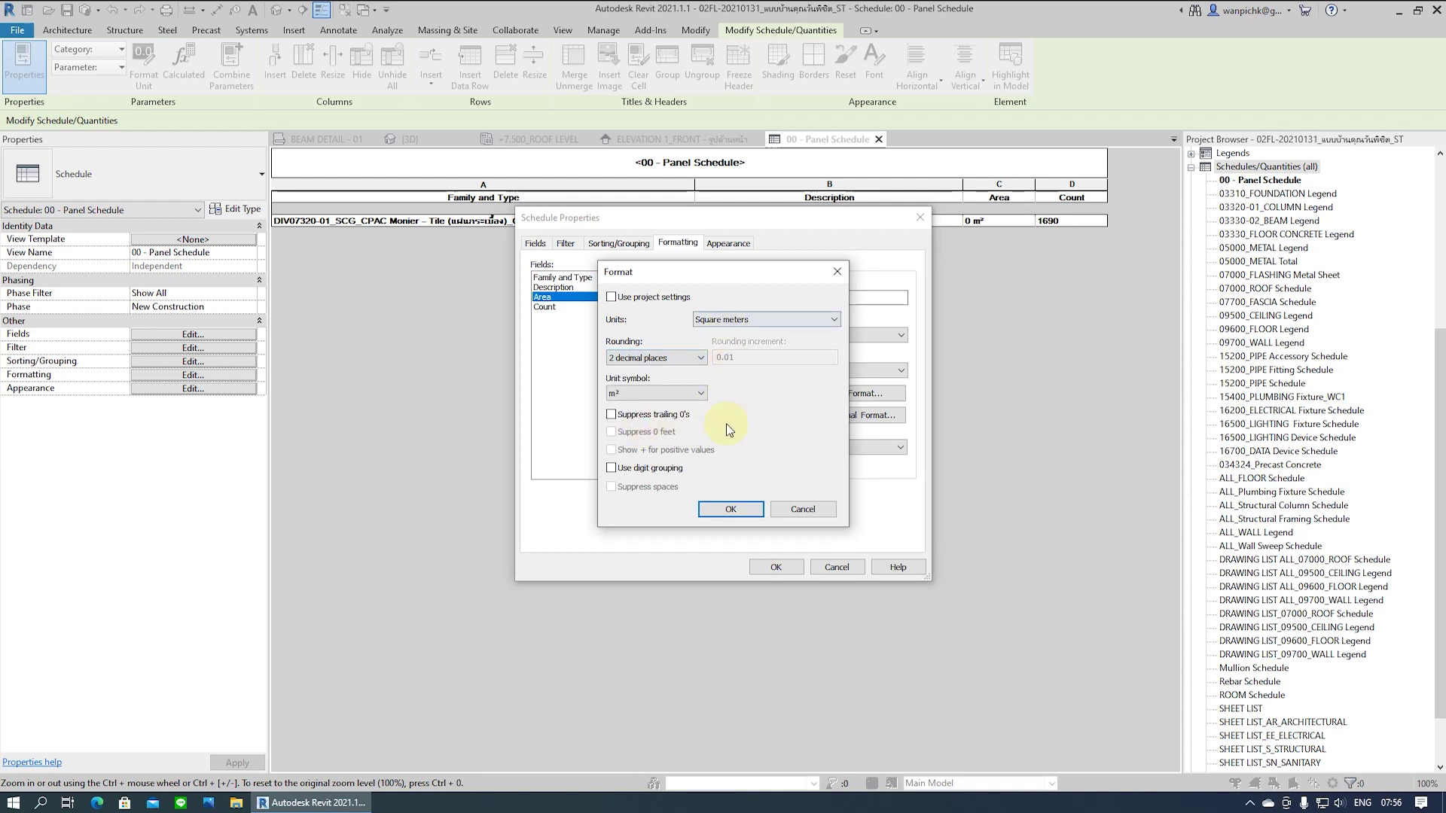
click(717, 510)
click(777, 567)
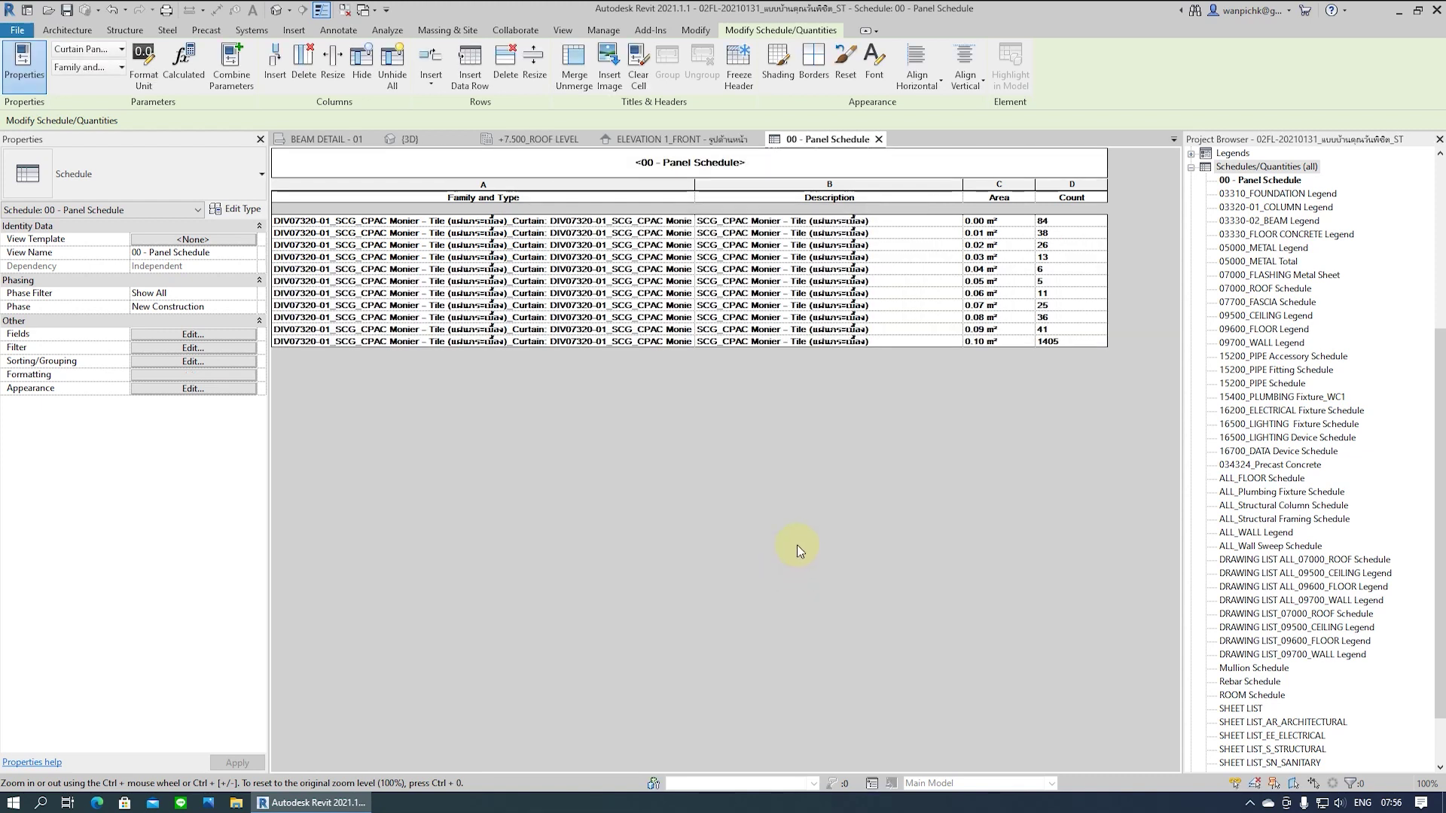
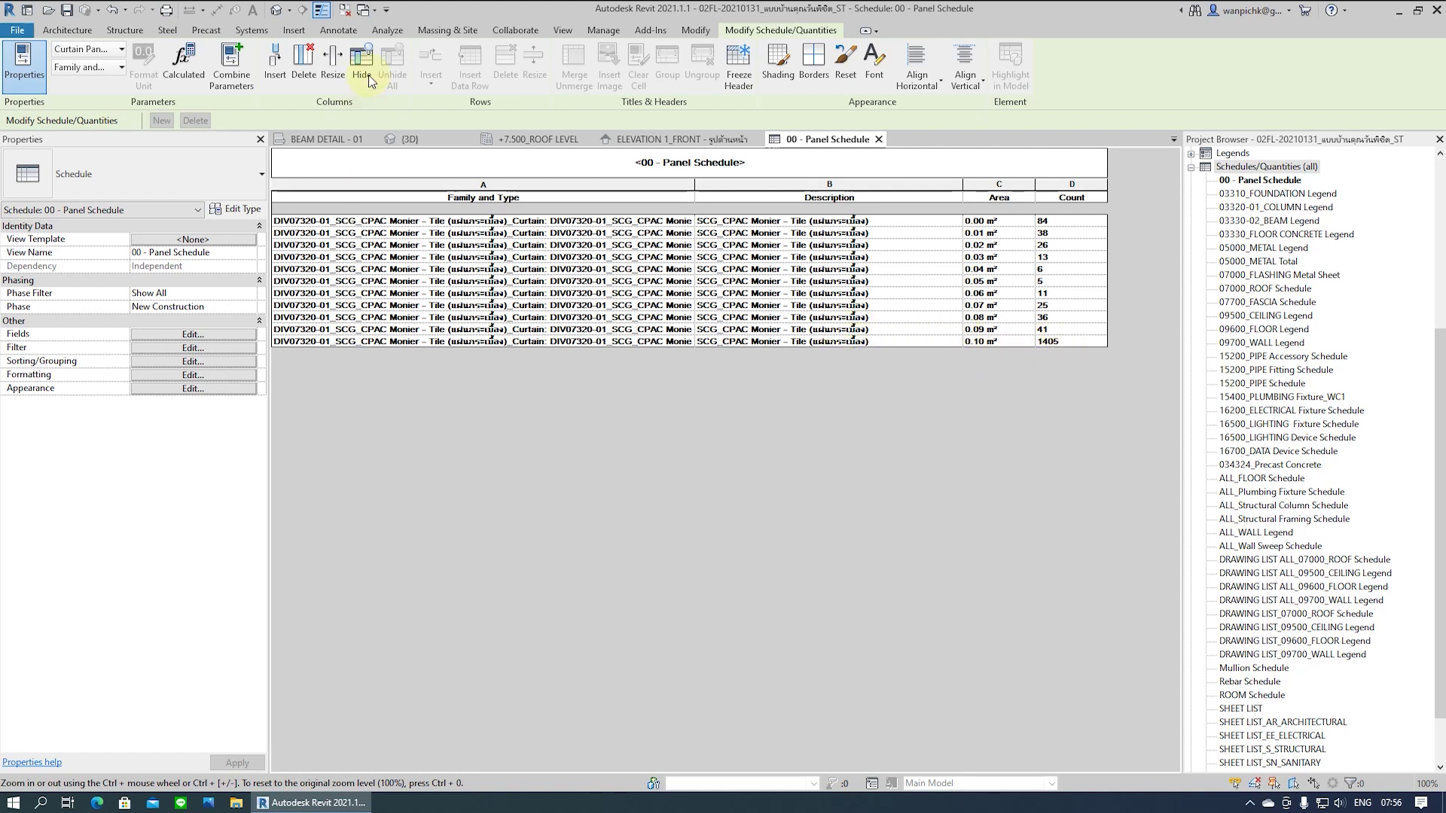
Close inactive views, open the default 3D view, and tile it beside the Panel Schedule
click(346, 11)
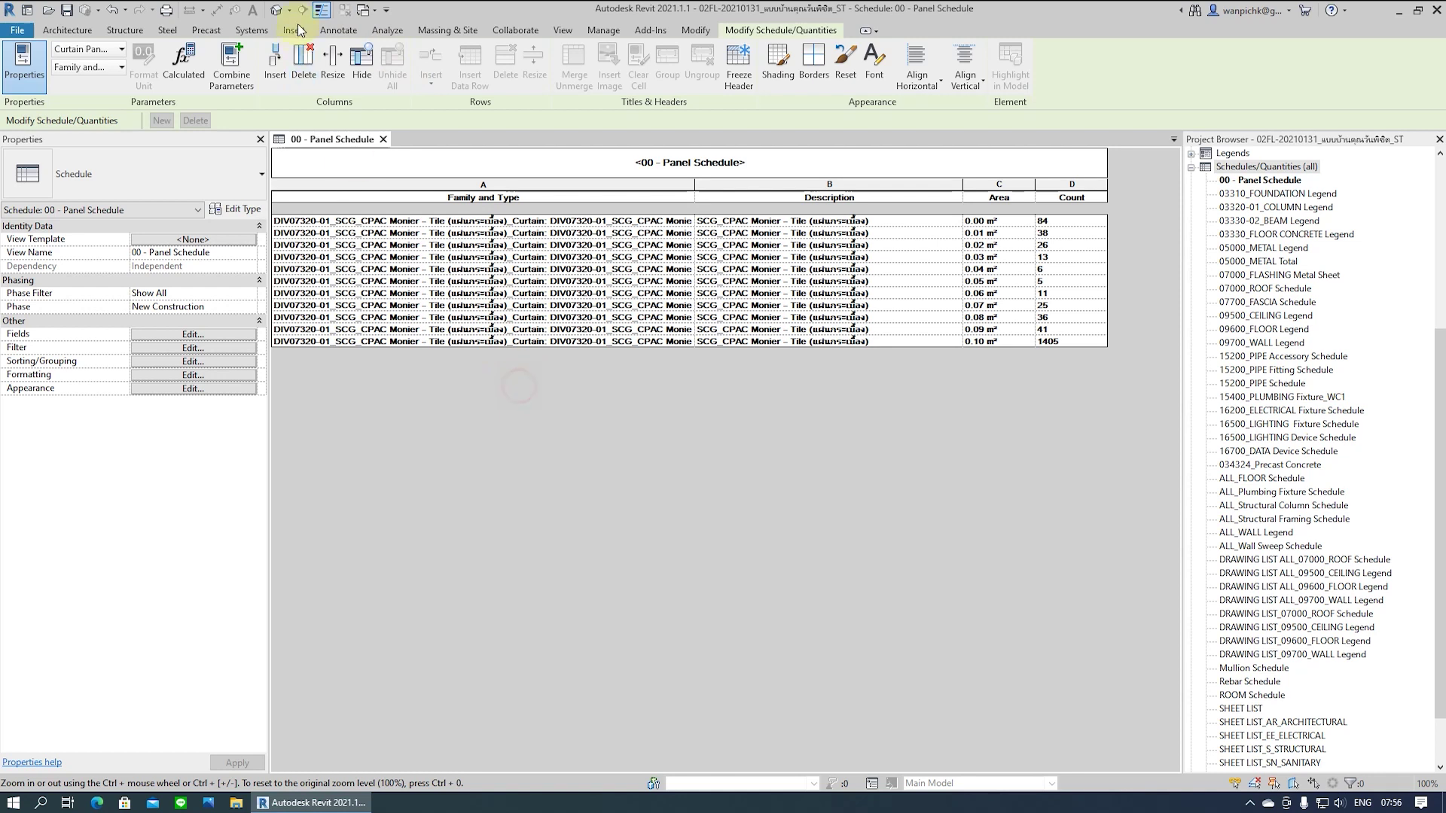
click(277, 10)
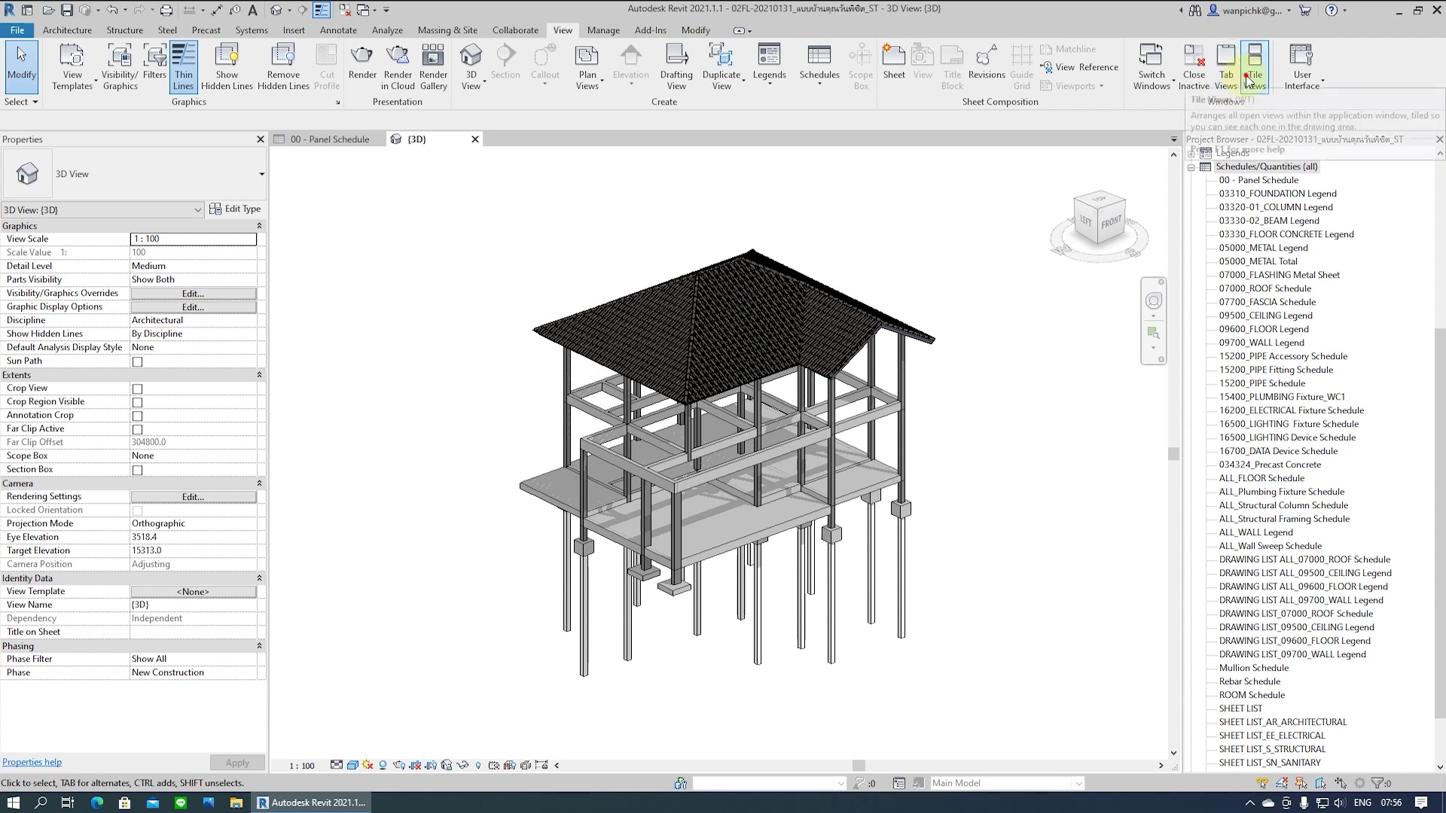
click(1254, 64)
middle_drag(570, 458, 380, 471)
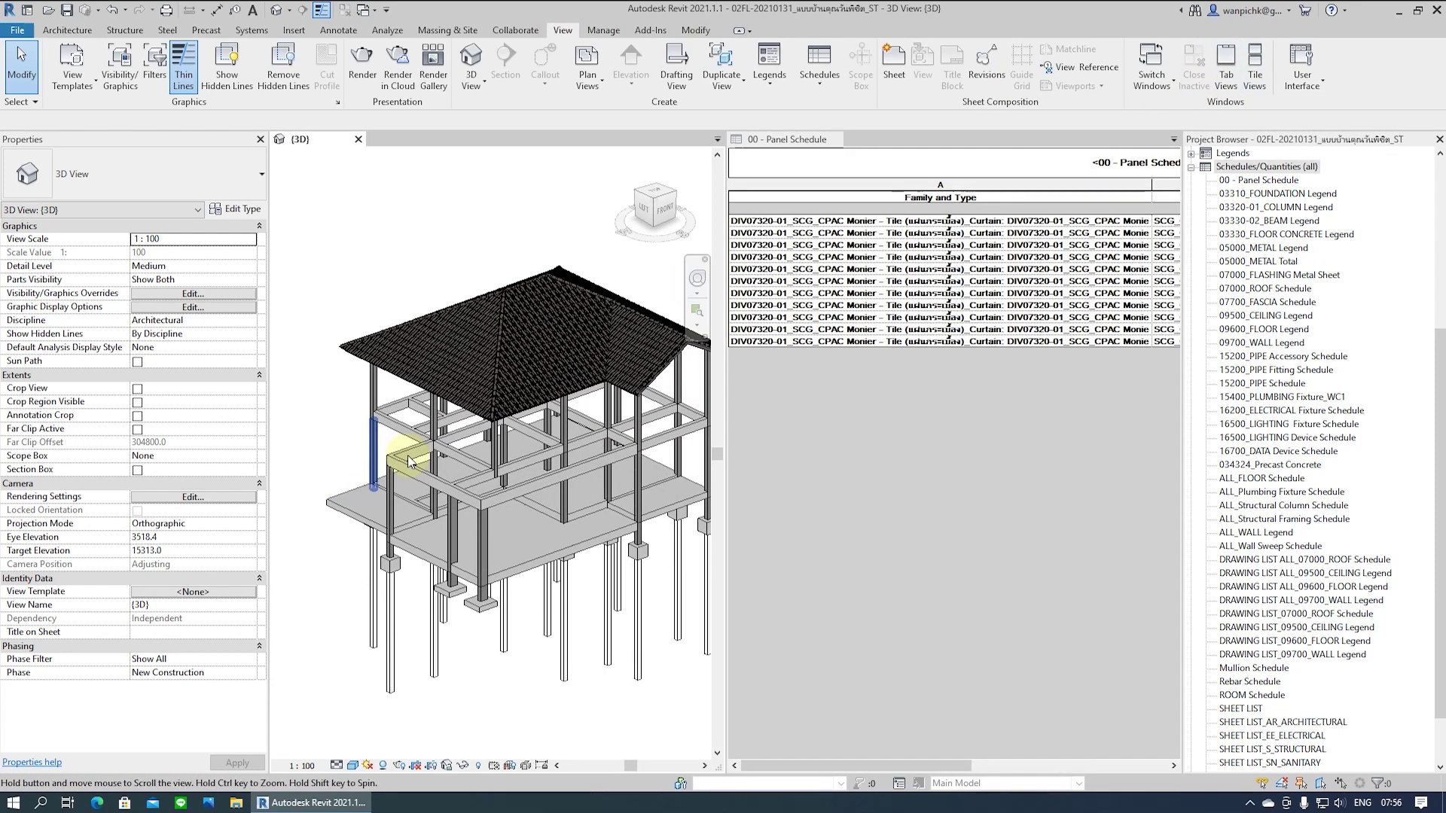
click(1179, 444)
drag(1182, 439, 1310, 440)
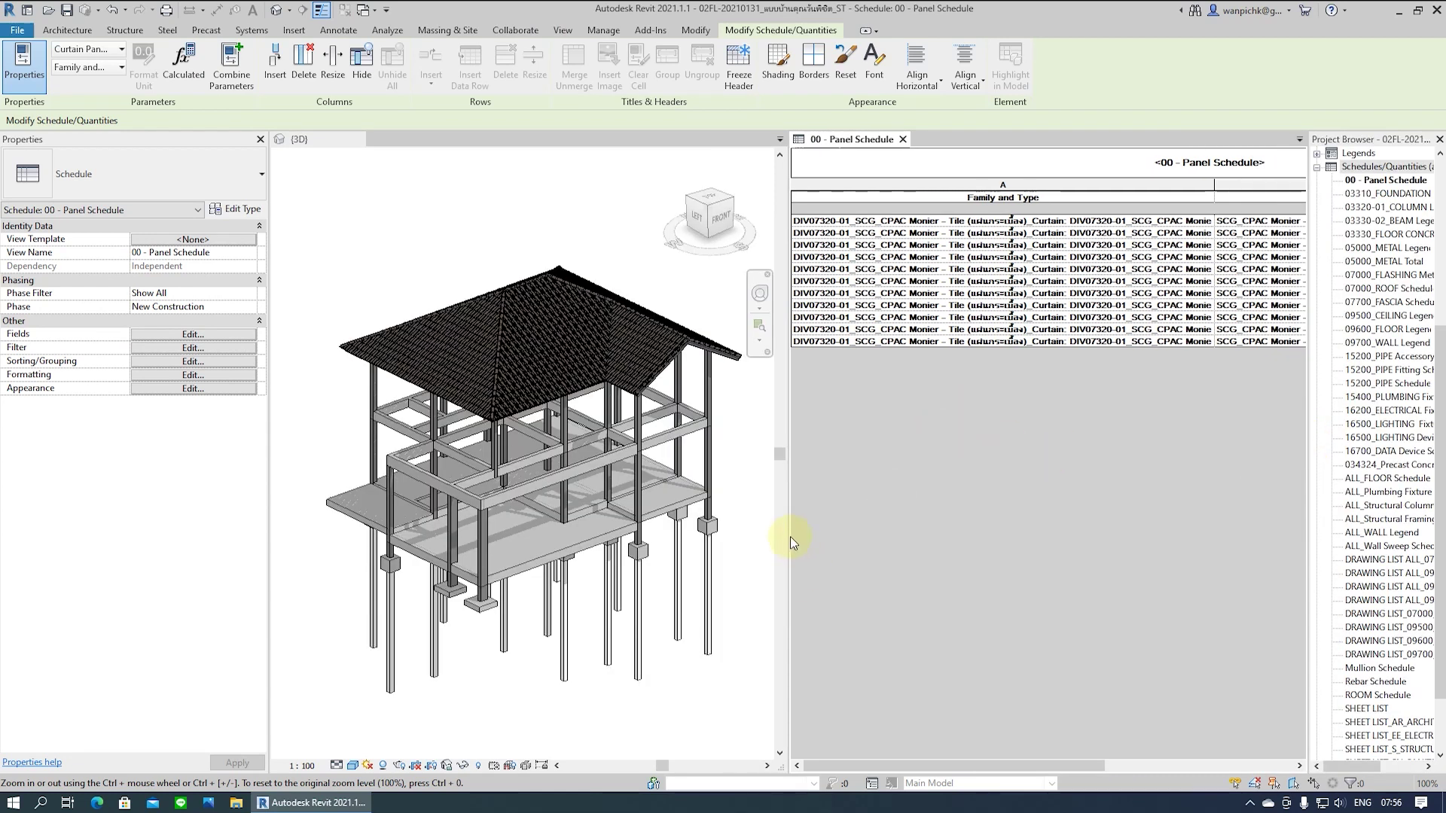
Select the 1405-count schedule row and orbit the 3D view to see its highlighted roof tiles
click(848, 342)
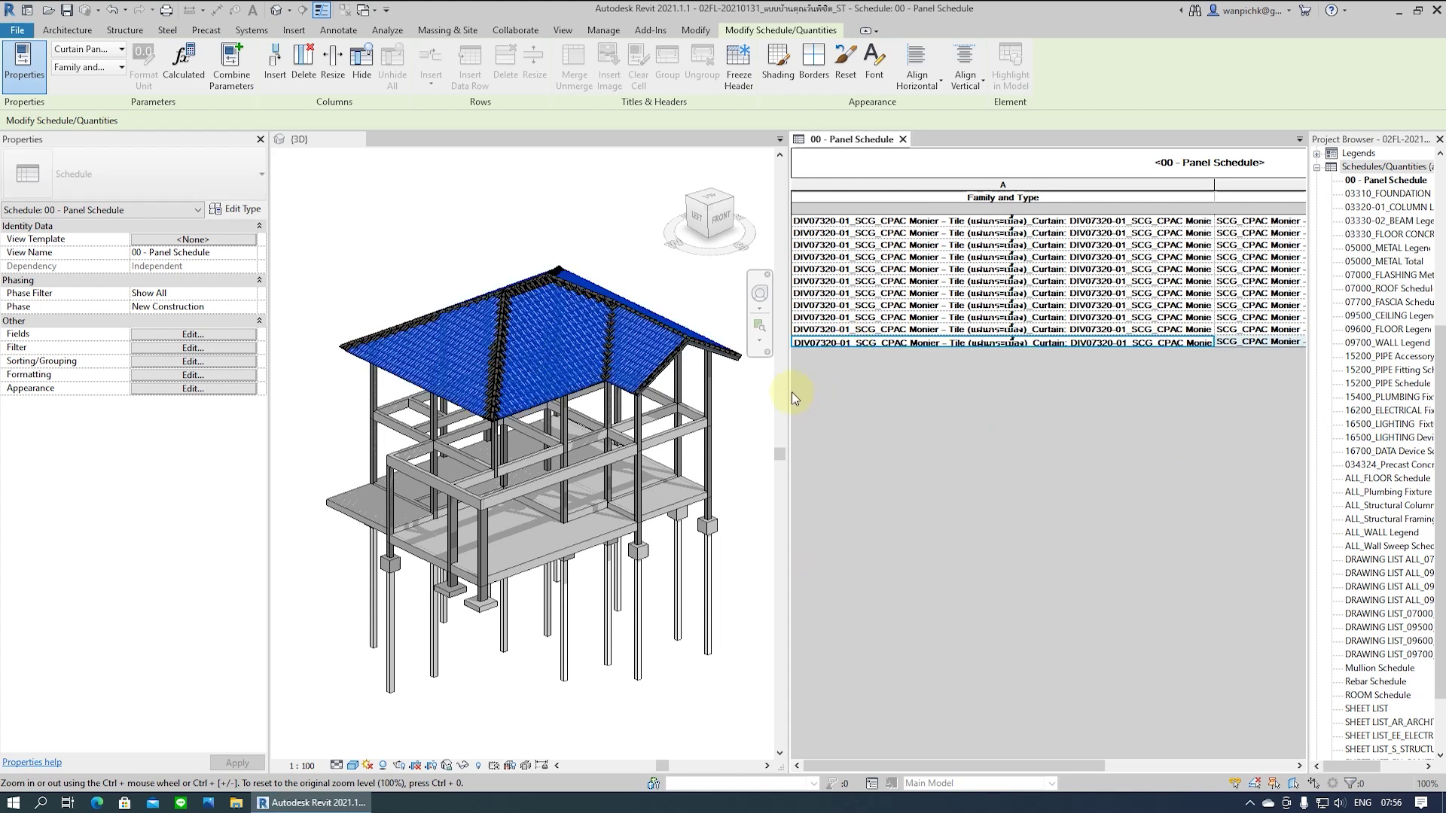
scroll(558, 332, up, 3)
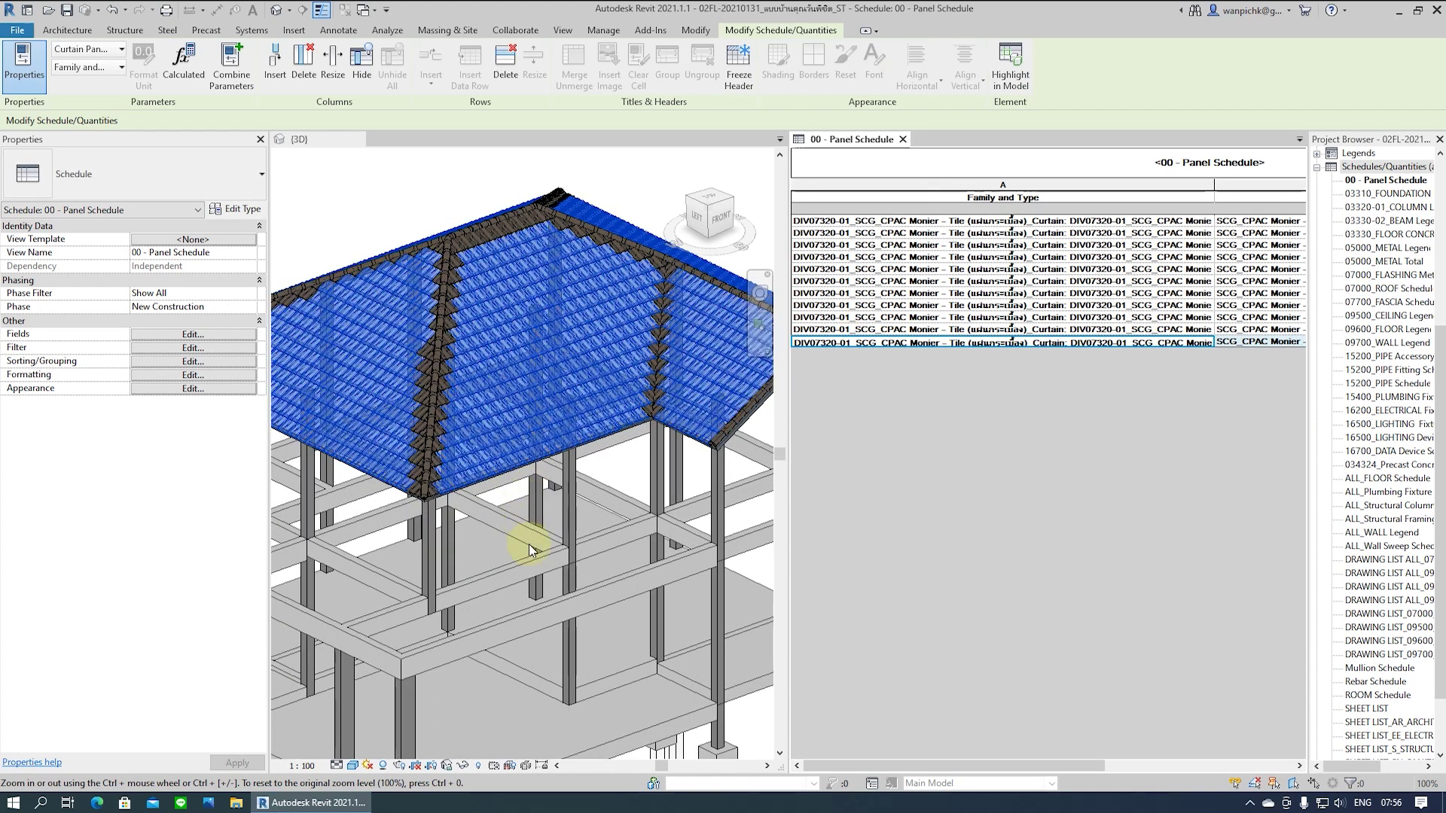
click(517, 644)
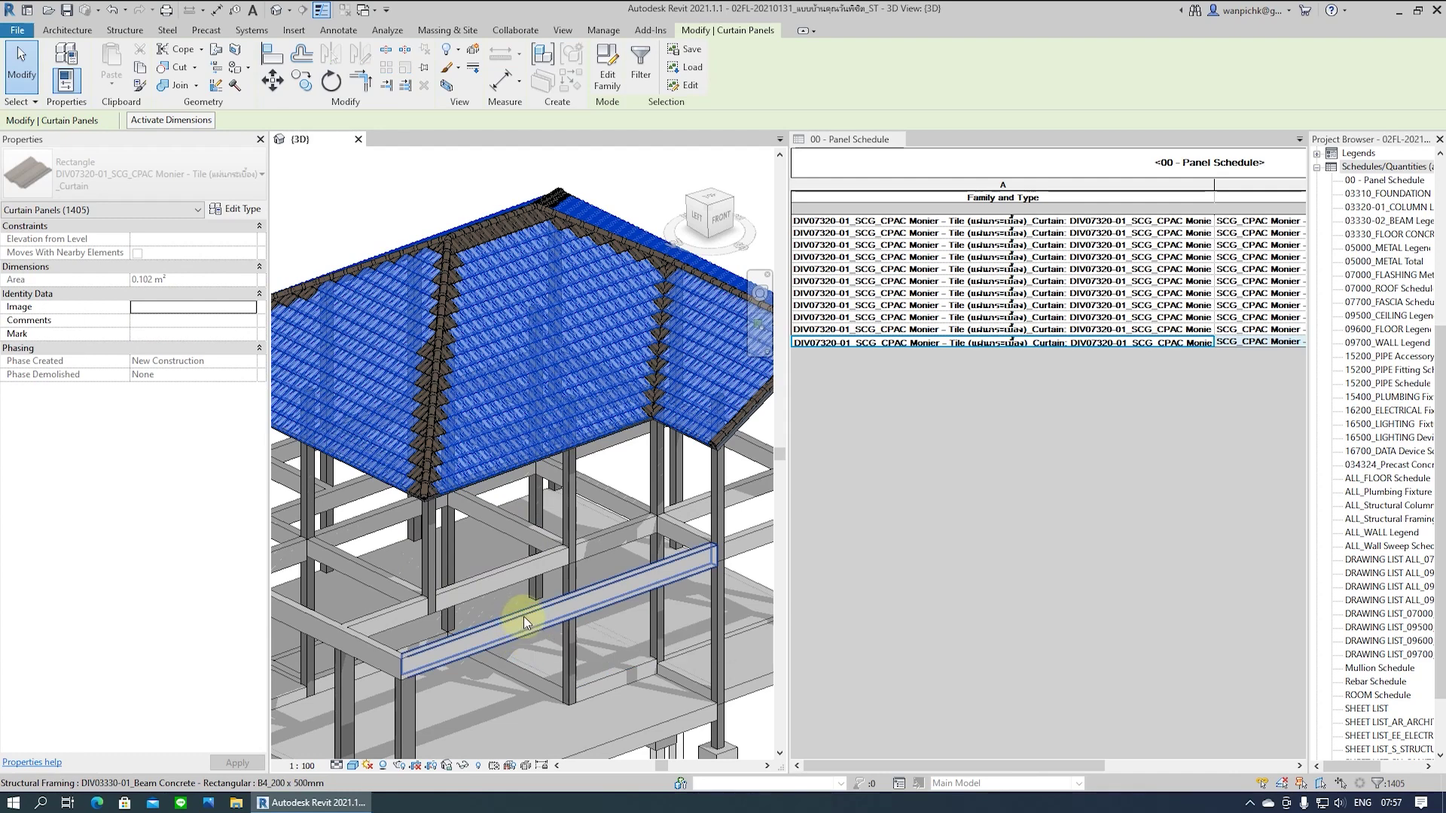
scroll(524, 616, down, 2)
mouse_move(530, 612)
shift+middle_down()
mouse_move(418, 628)
mouse_move(520, 640)
shift+middle_up()
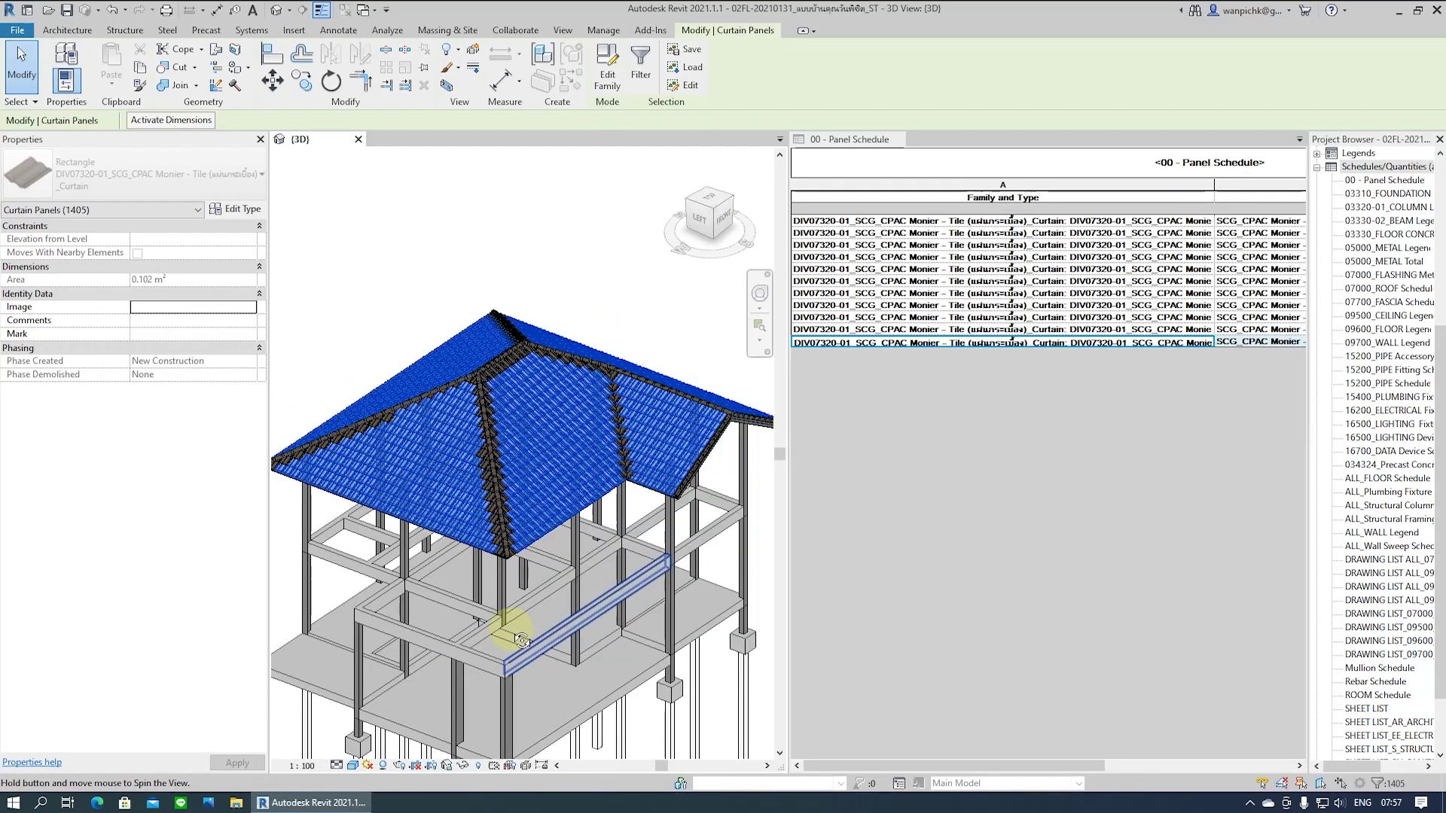
mouse_move(880, 765)
mouse_down()
mouse_move(1096, 771)
mouse_move(860, 748)
mouse_up()
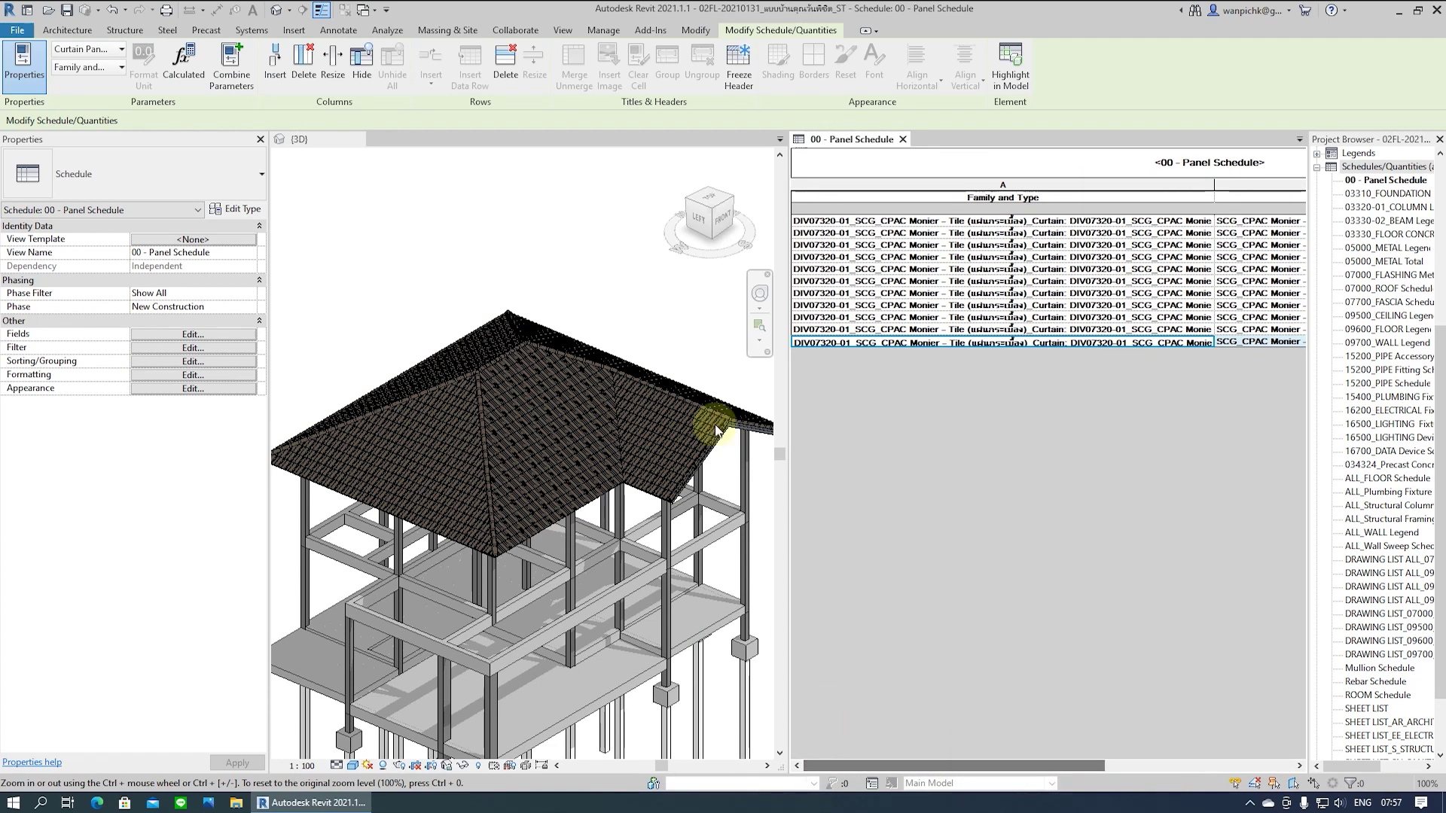
Select and orbit the roof tiles in the {3D} view, then close that view
click(644, 308)
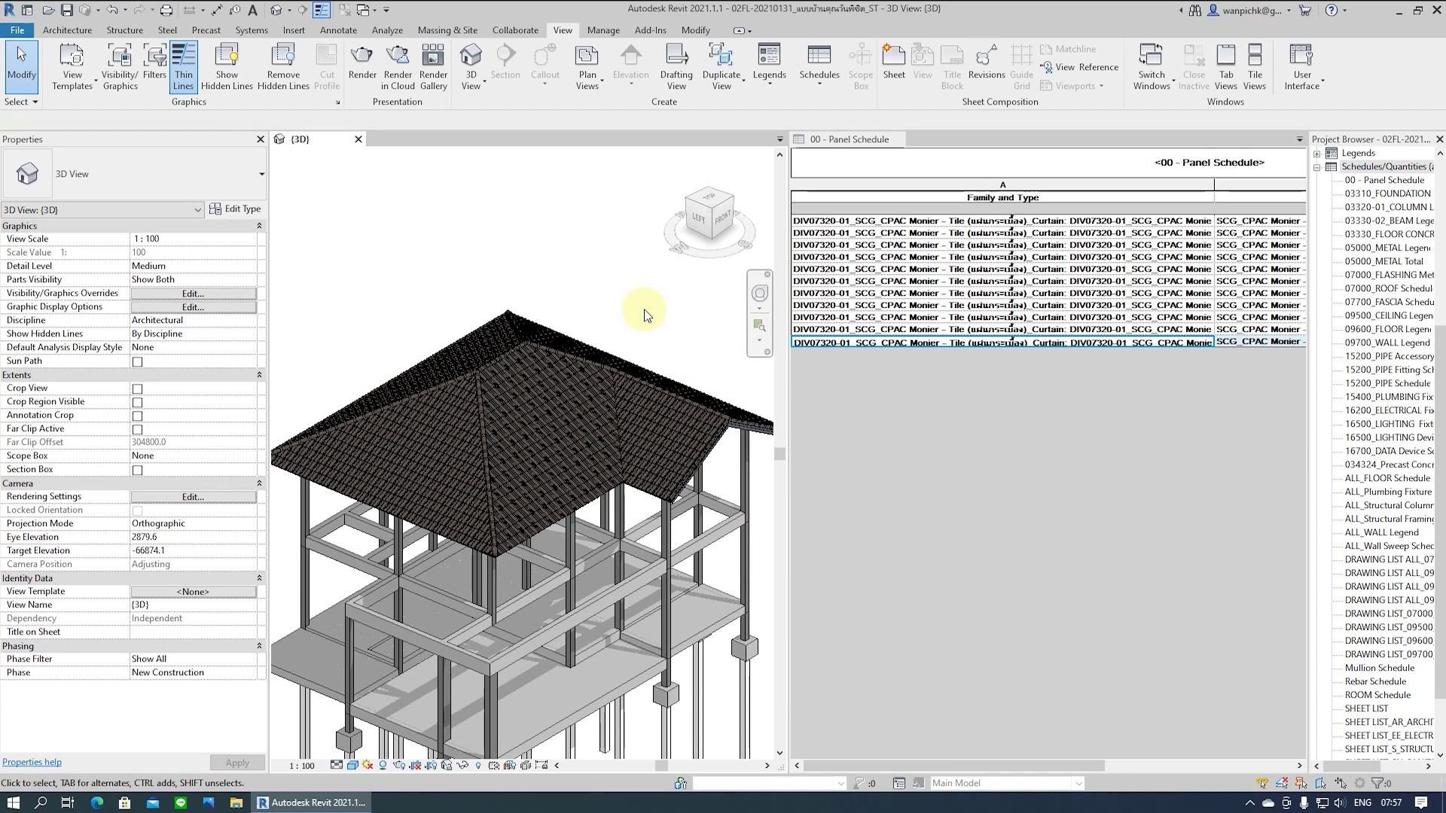
click(481, 336)
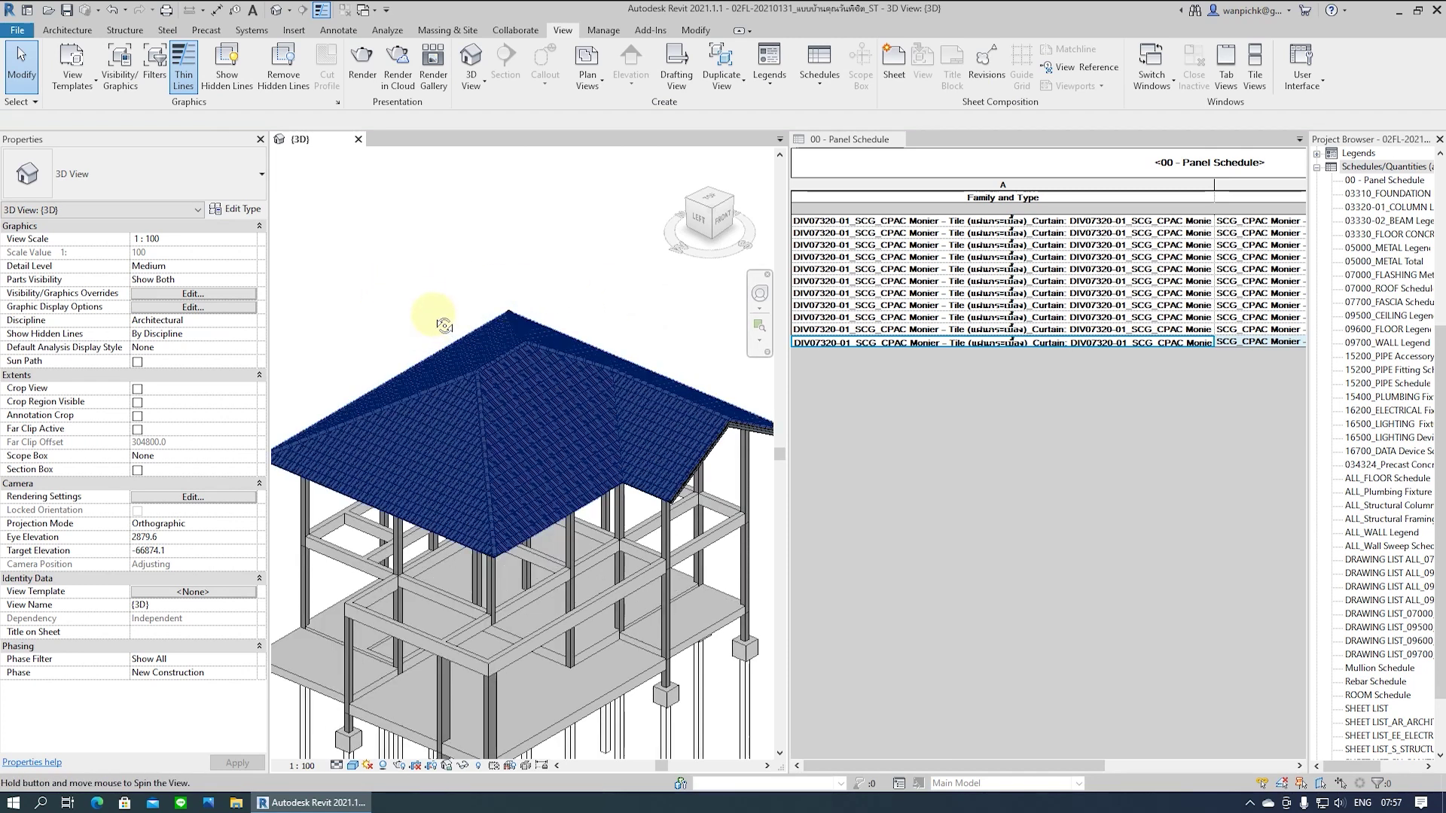
shift+middle_drag(444, 325, 419, 299)
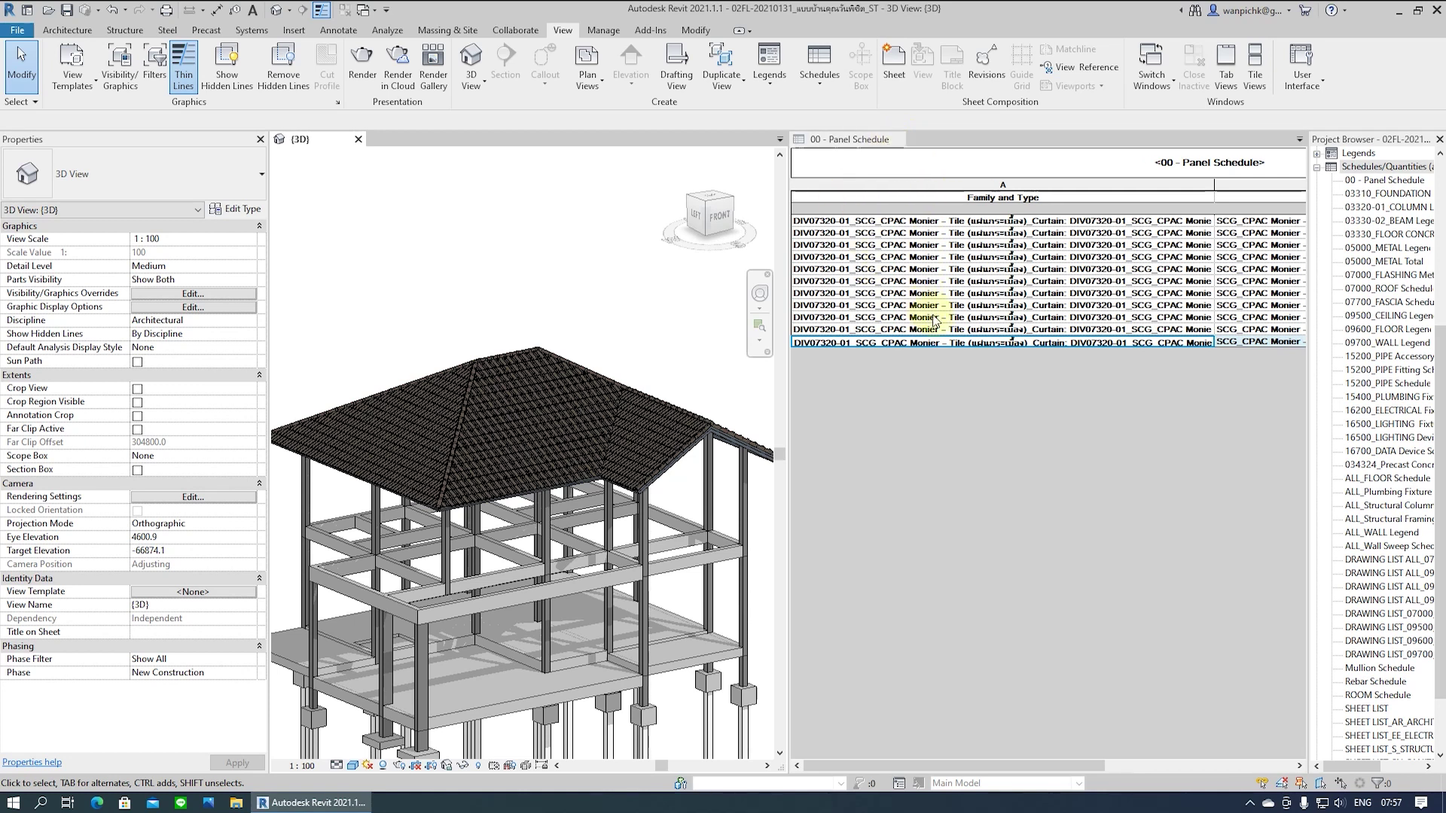
click(1194, 768)
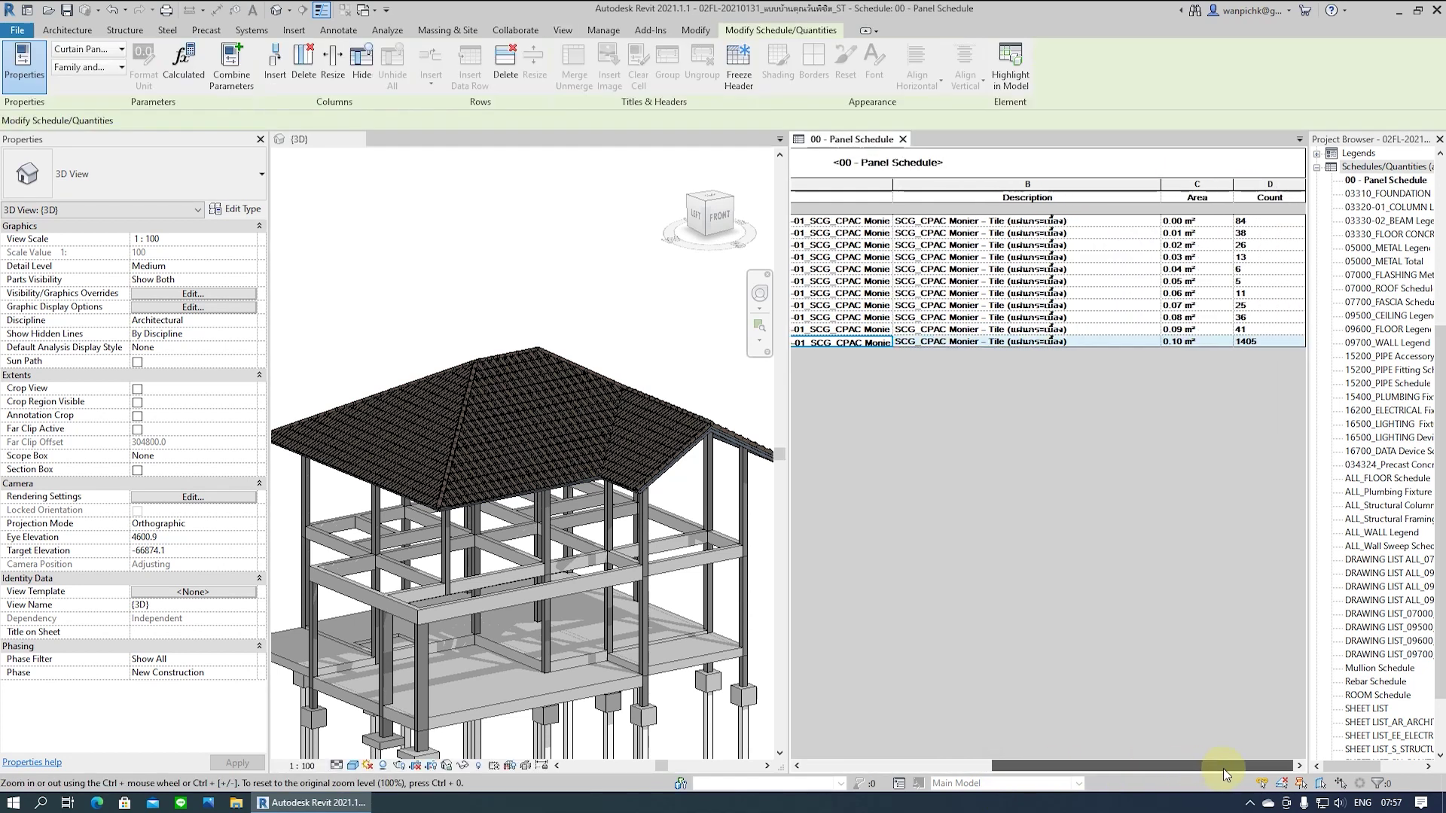
drag(1222, 768, 961, 743)
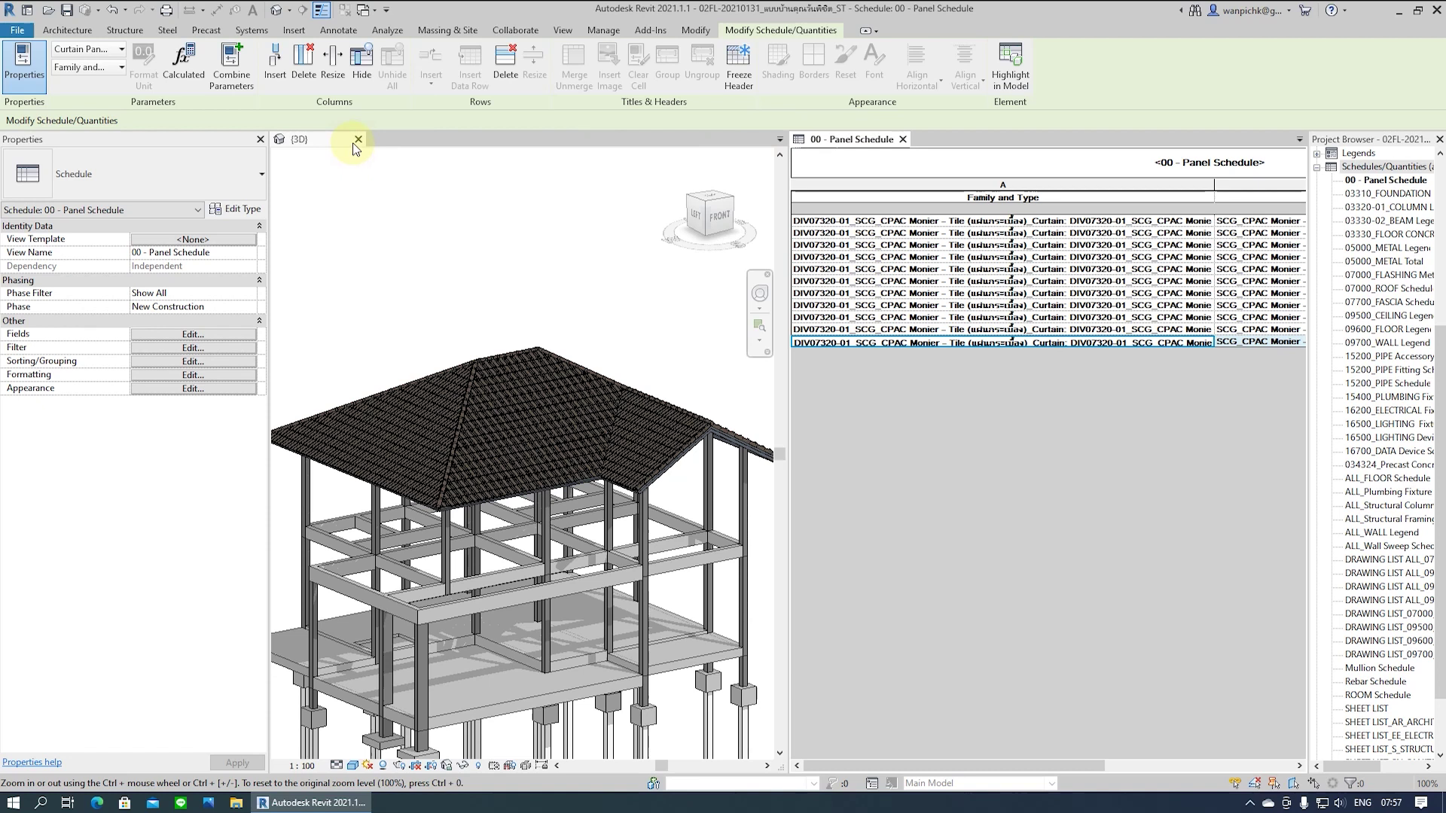
click(359, 138)
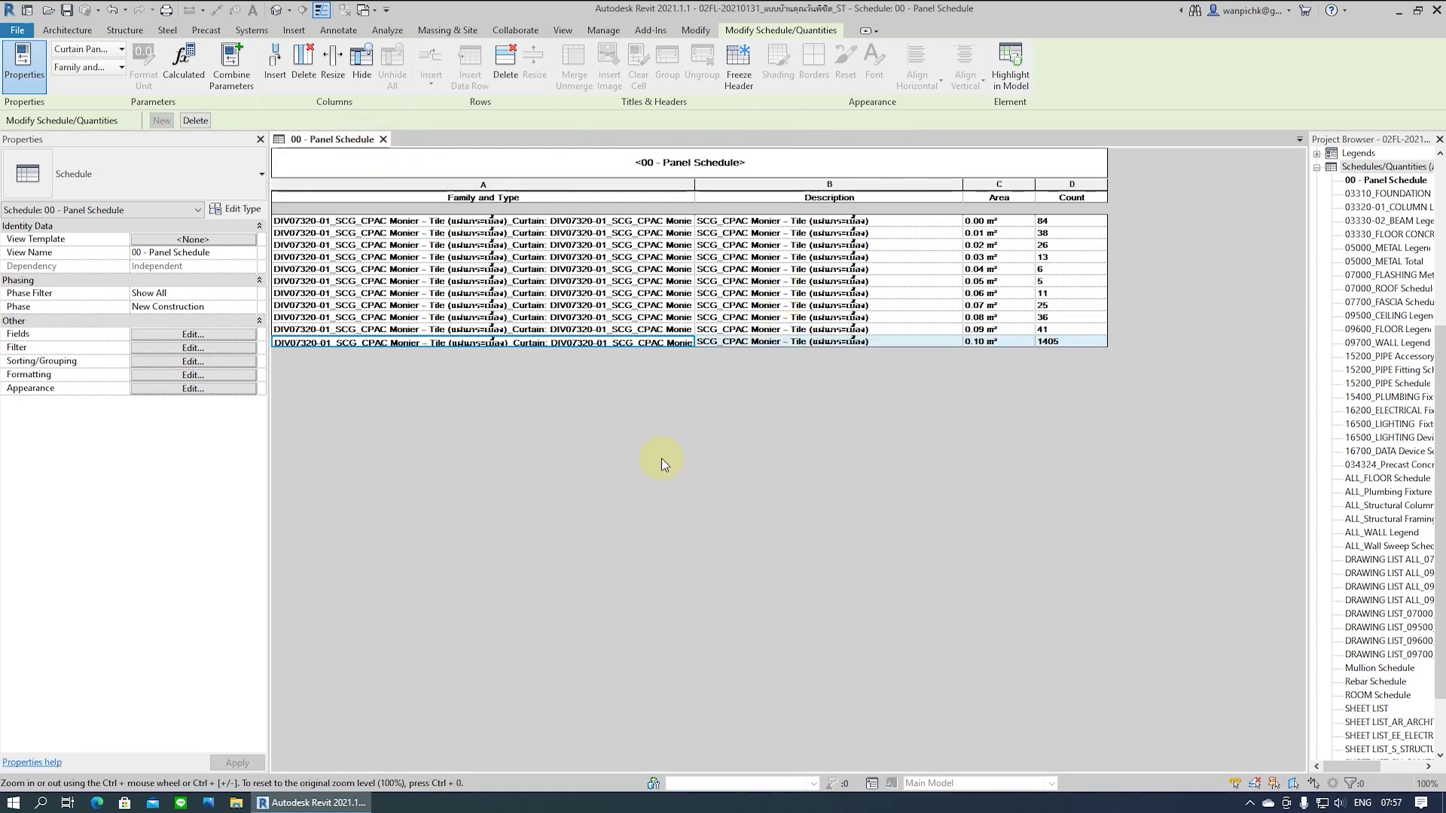
Widen the Family and Type column and append 'A' to a tile type's Description
drag(694, 179, 845, 181)
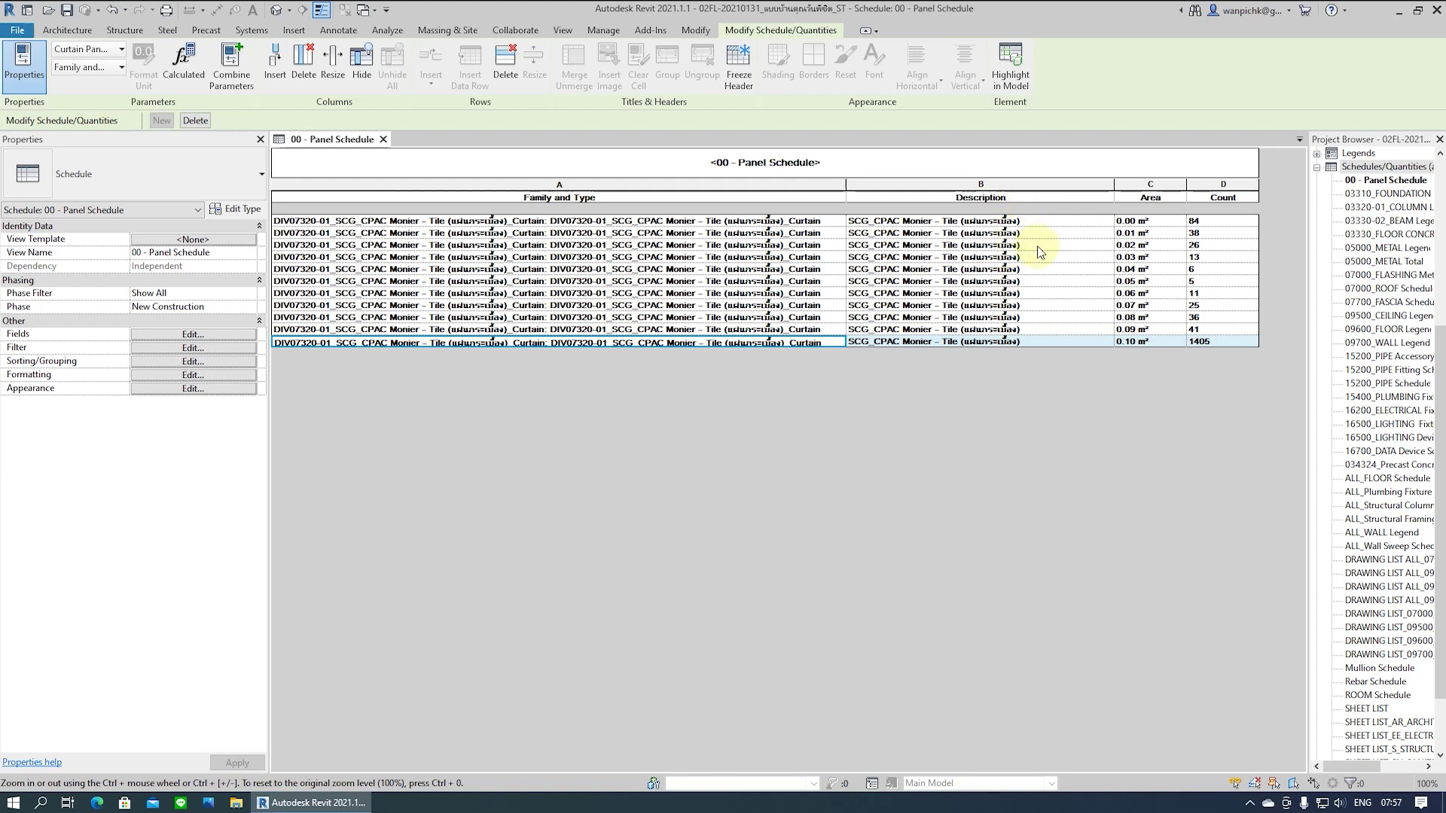
click(1036, 223)
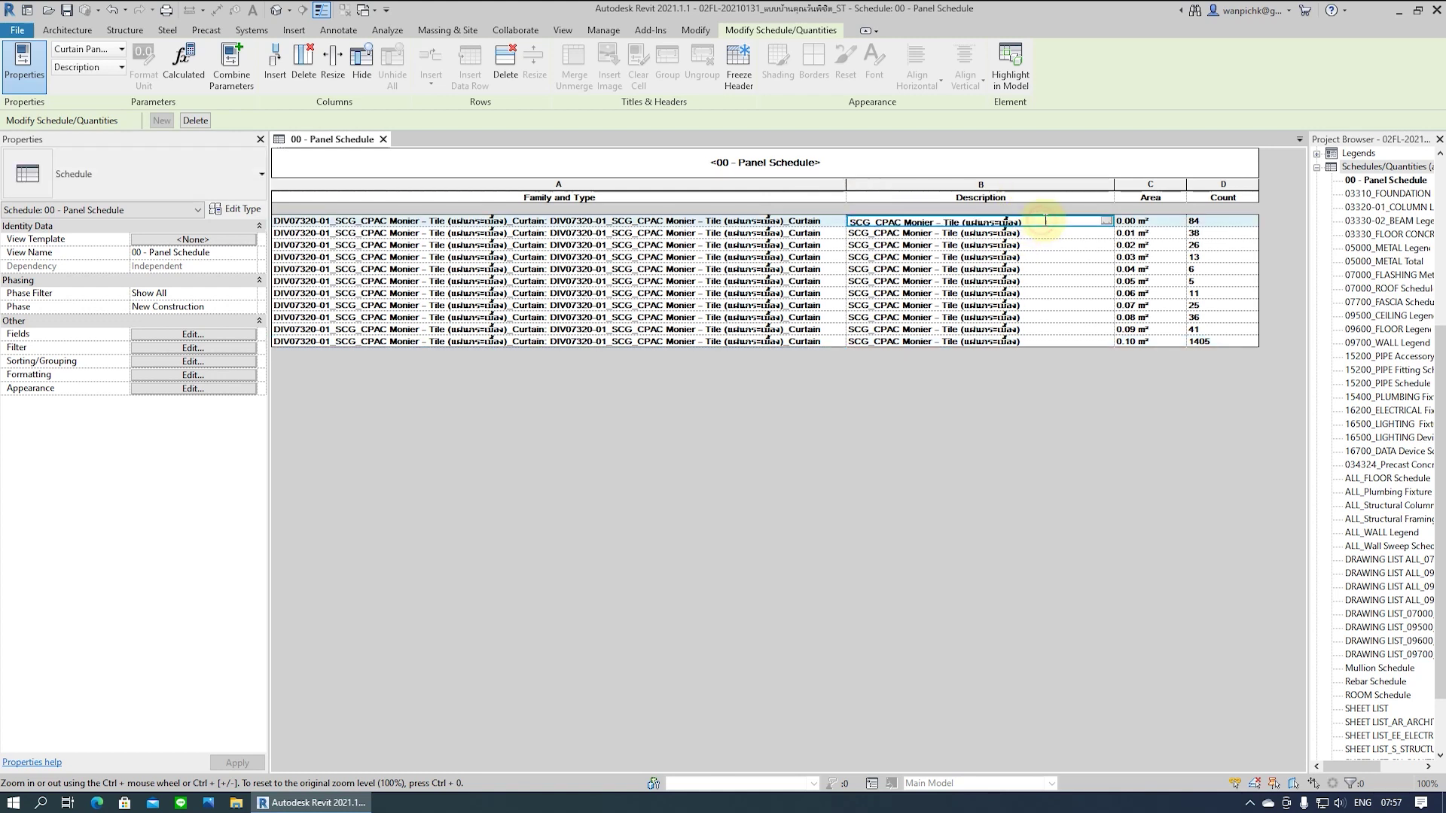
text(AA)
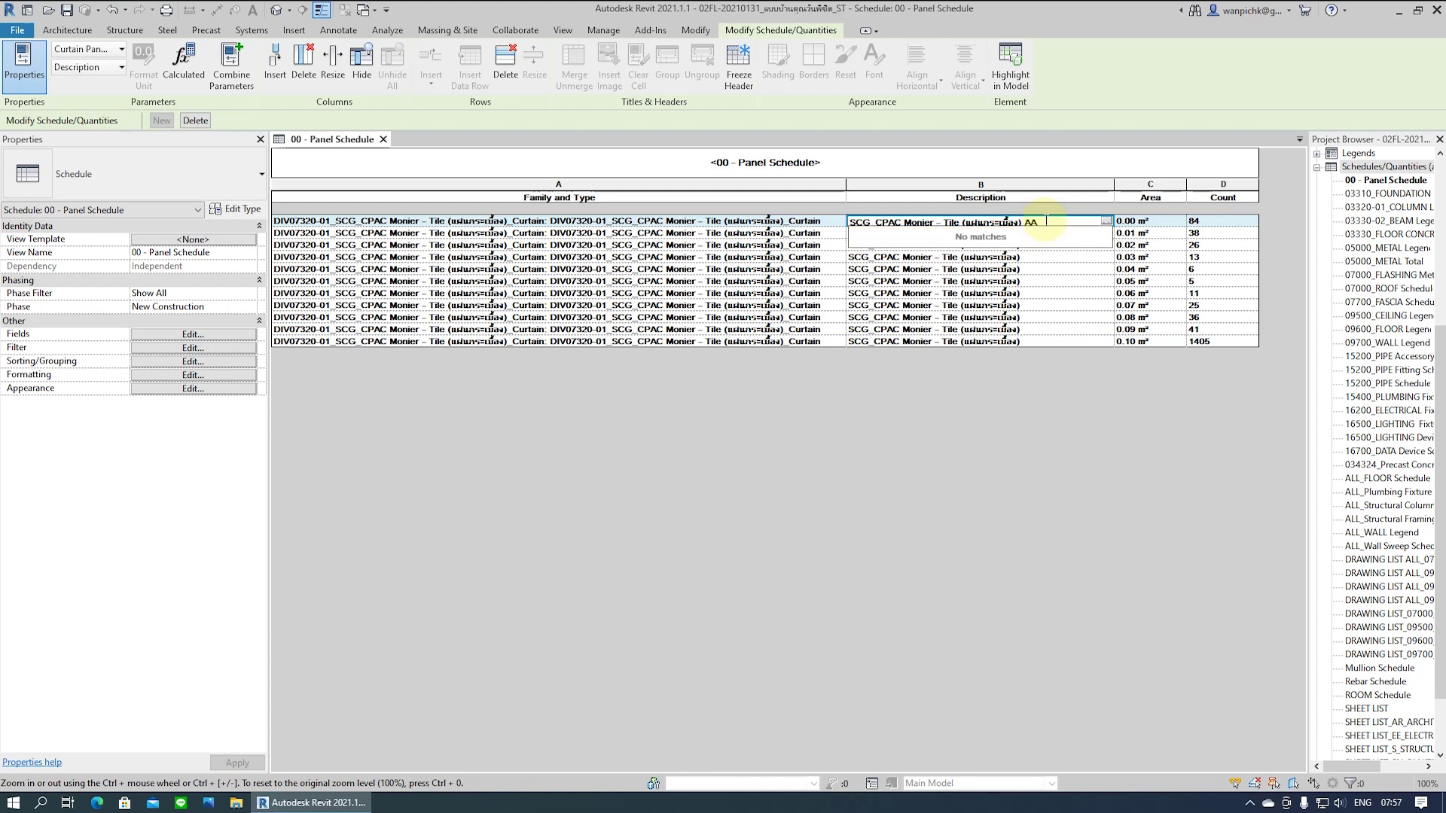
key(Return)
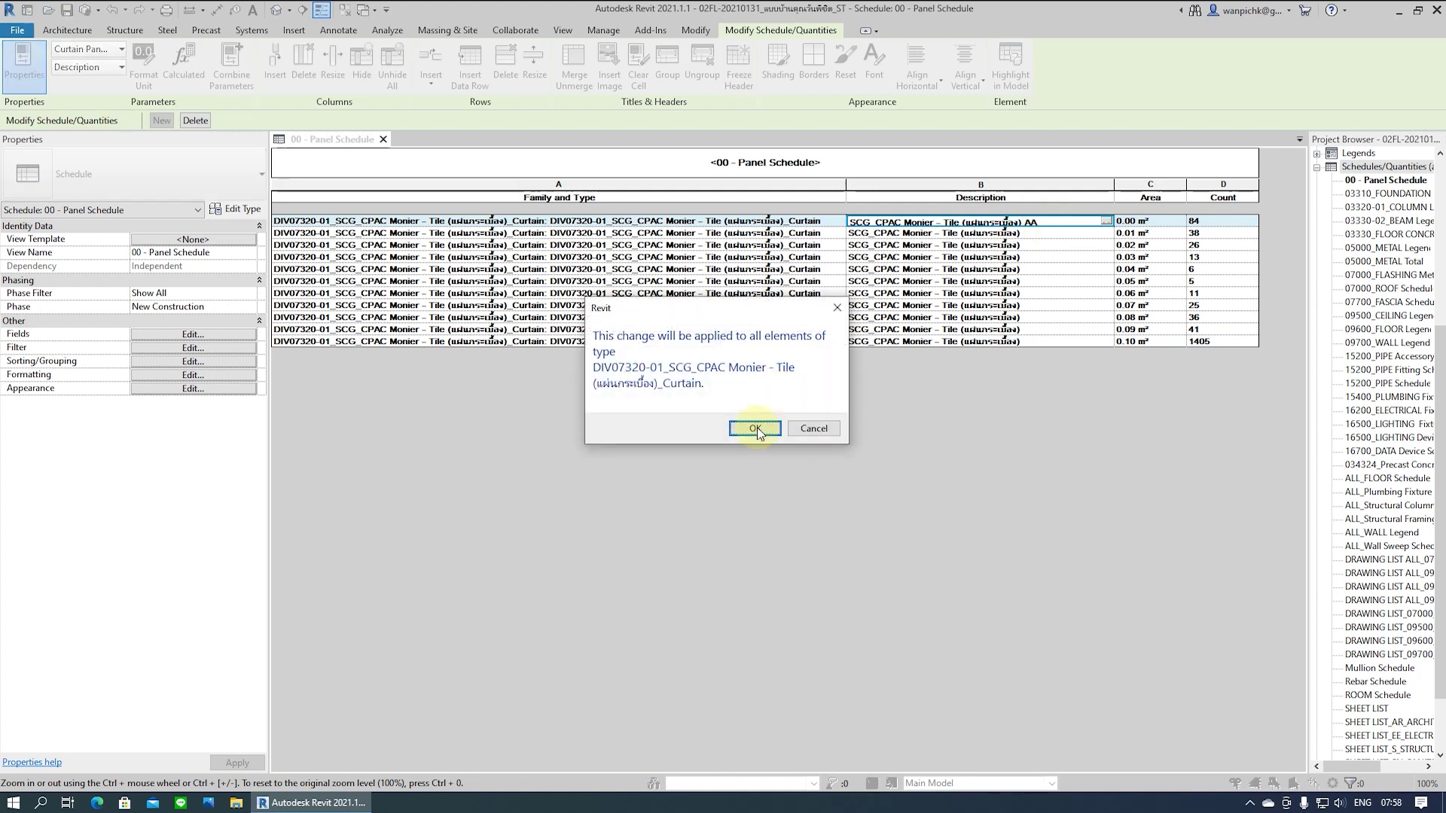
click(751, 430)
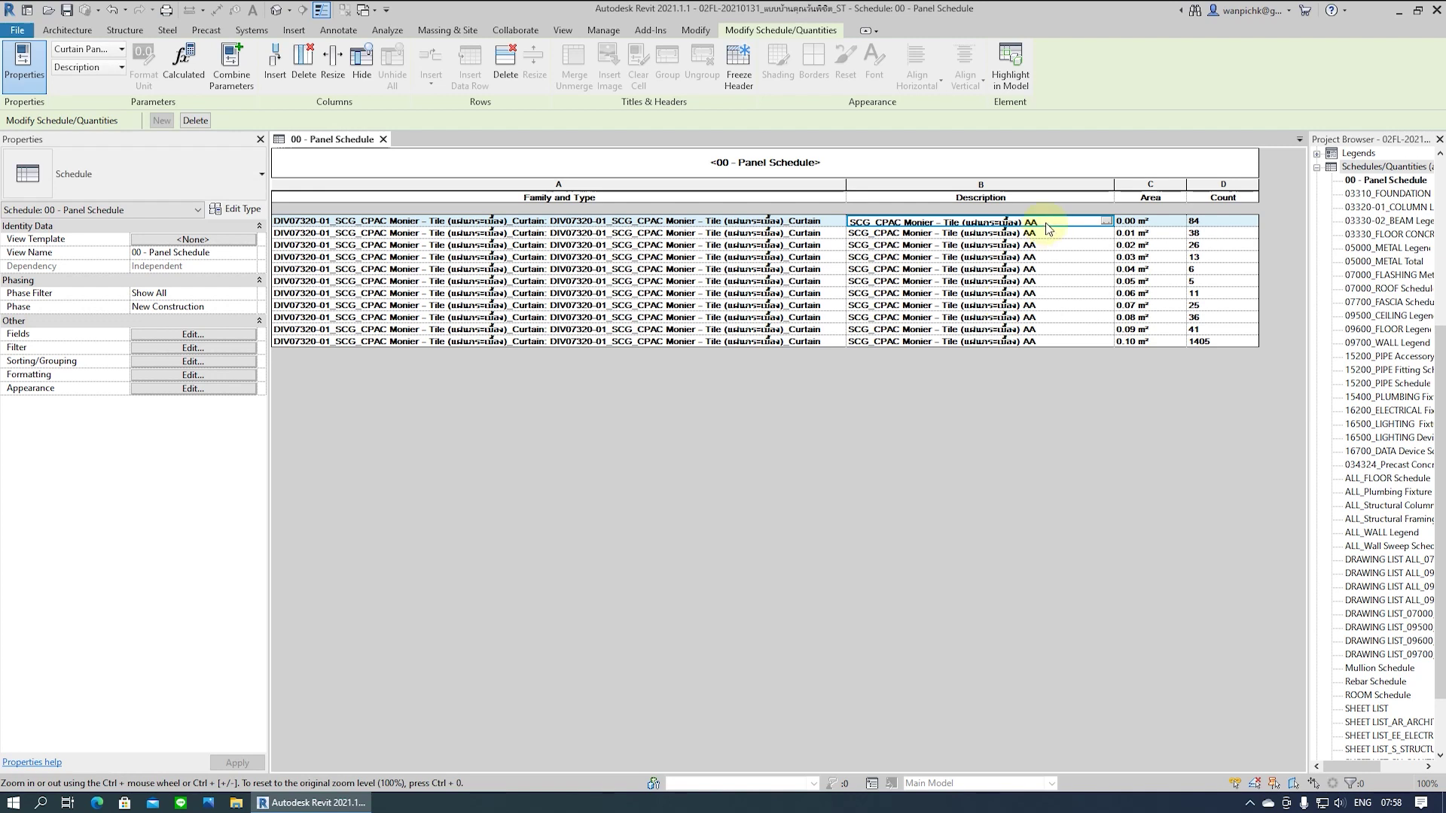
Delete the added text to restore the original tile Description for that type
drag(1047, 228, 1024, 230)
key(Return)
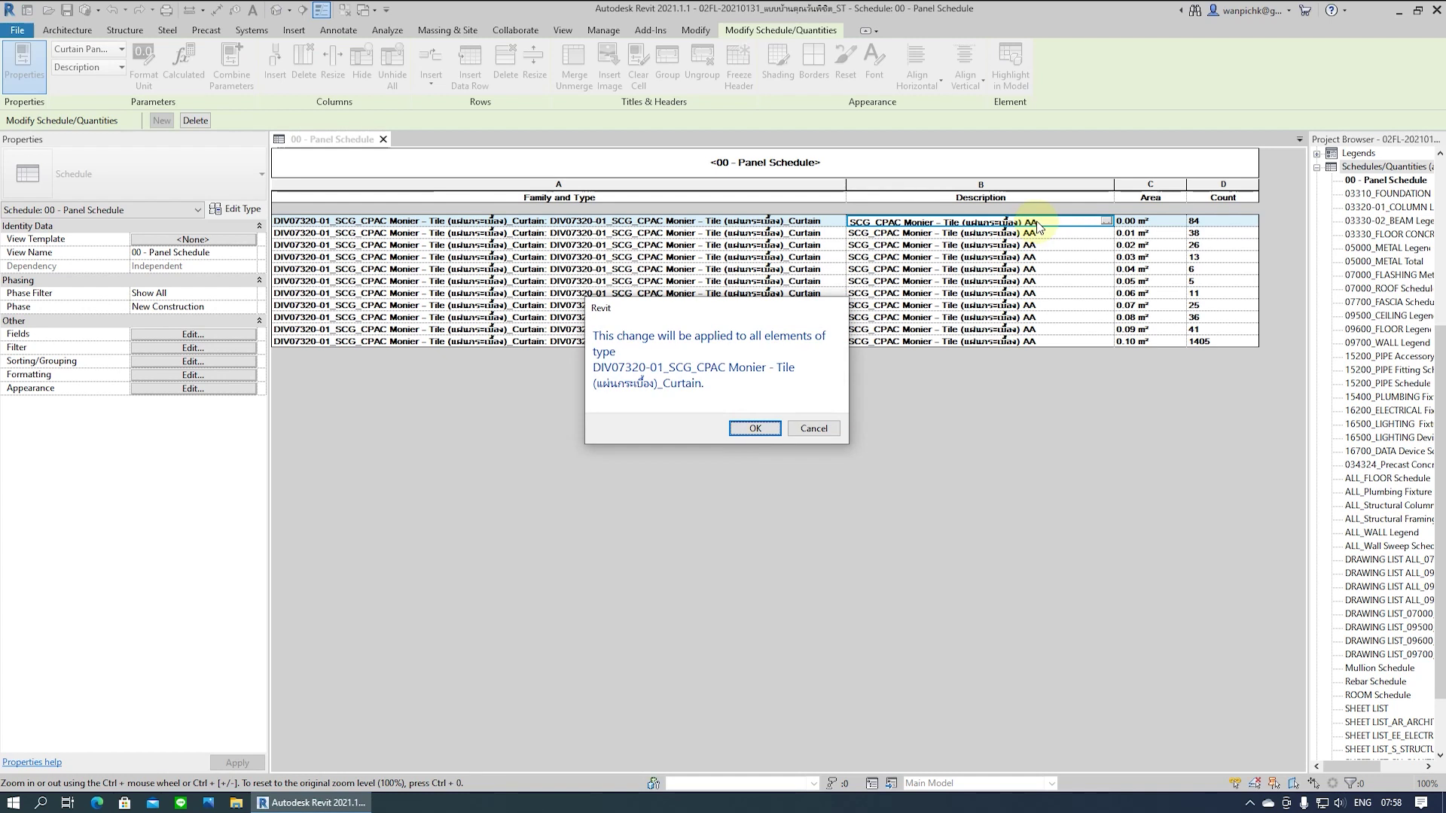
key(Return)
key(Return)
click(753, 428)
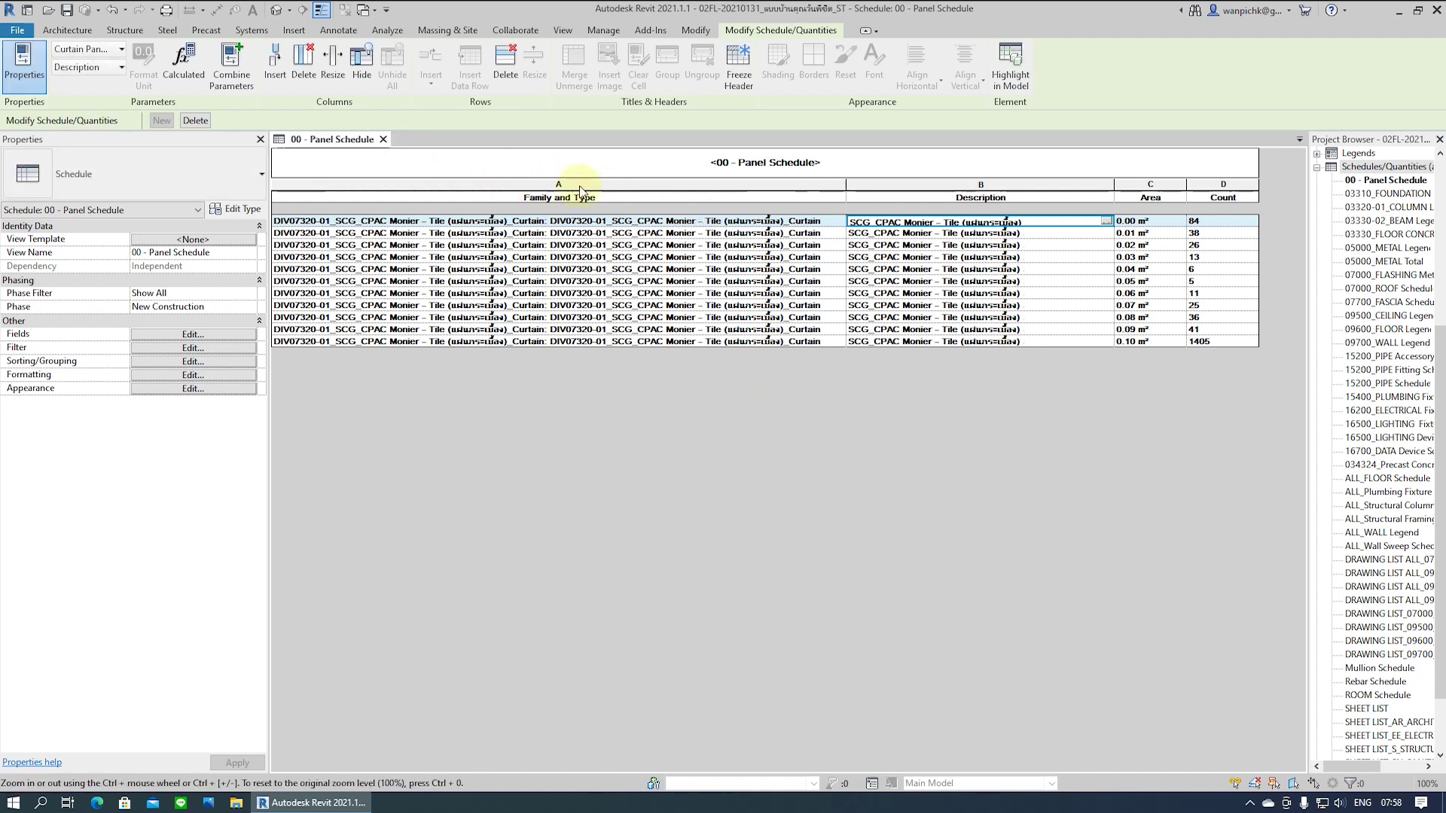
Hide the Family and Type column and drag the Description column narrower
click(497, 183)
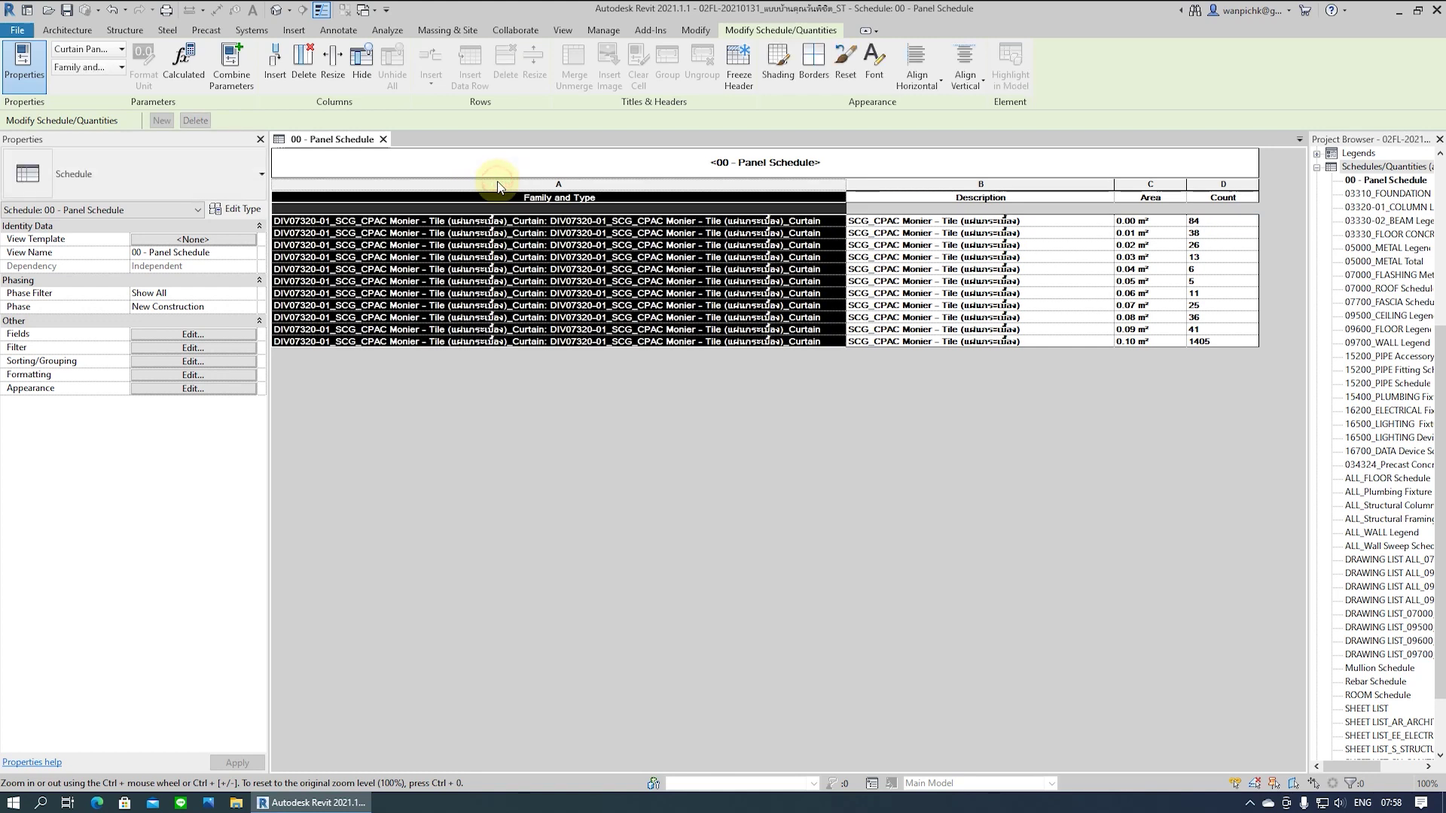
click(361, 64)
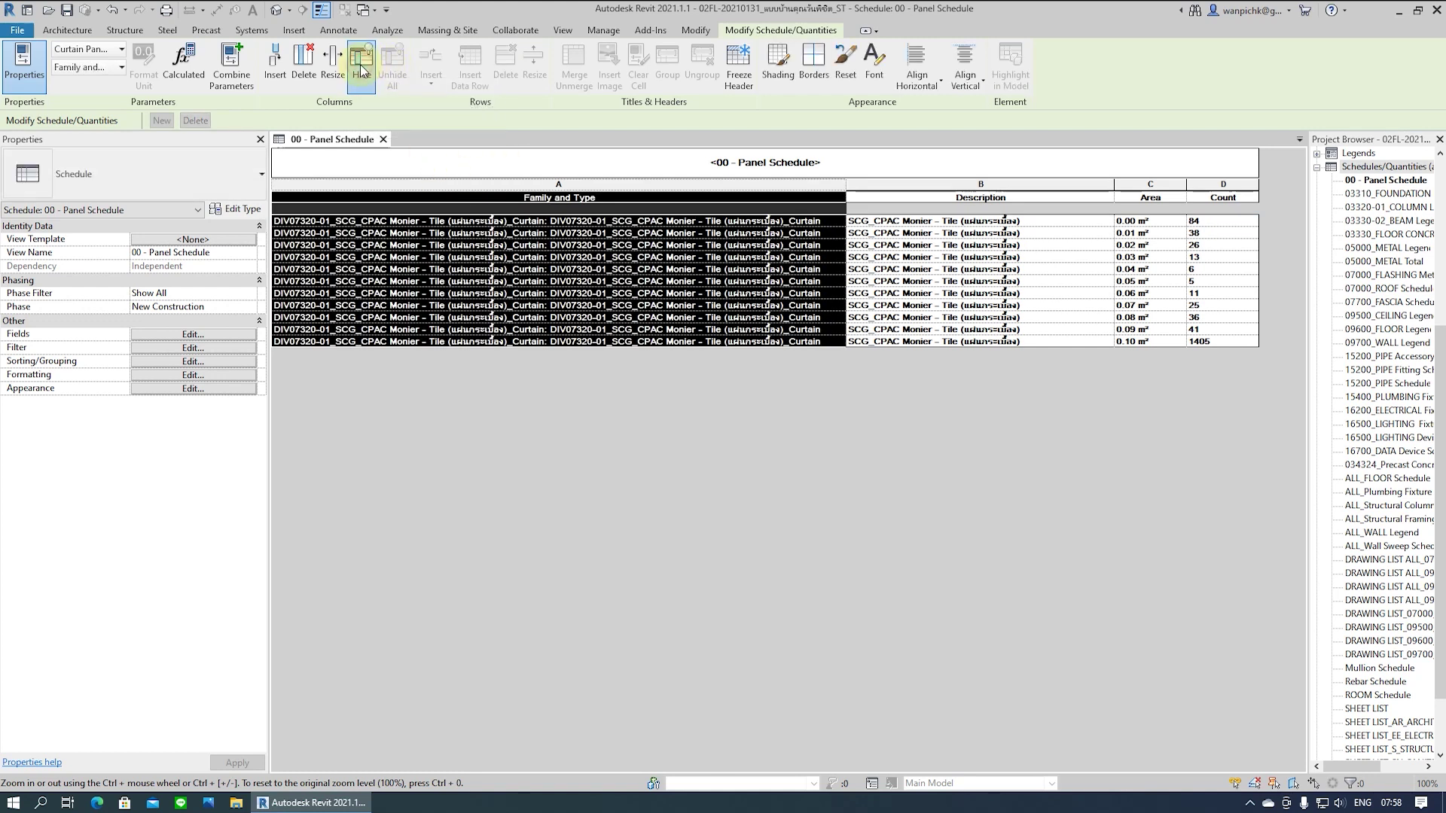
click(393, 72)
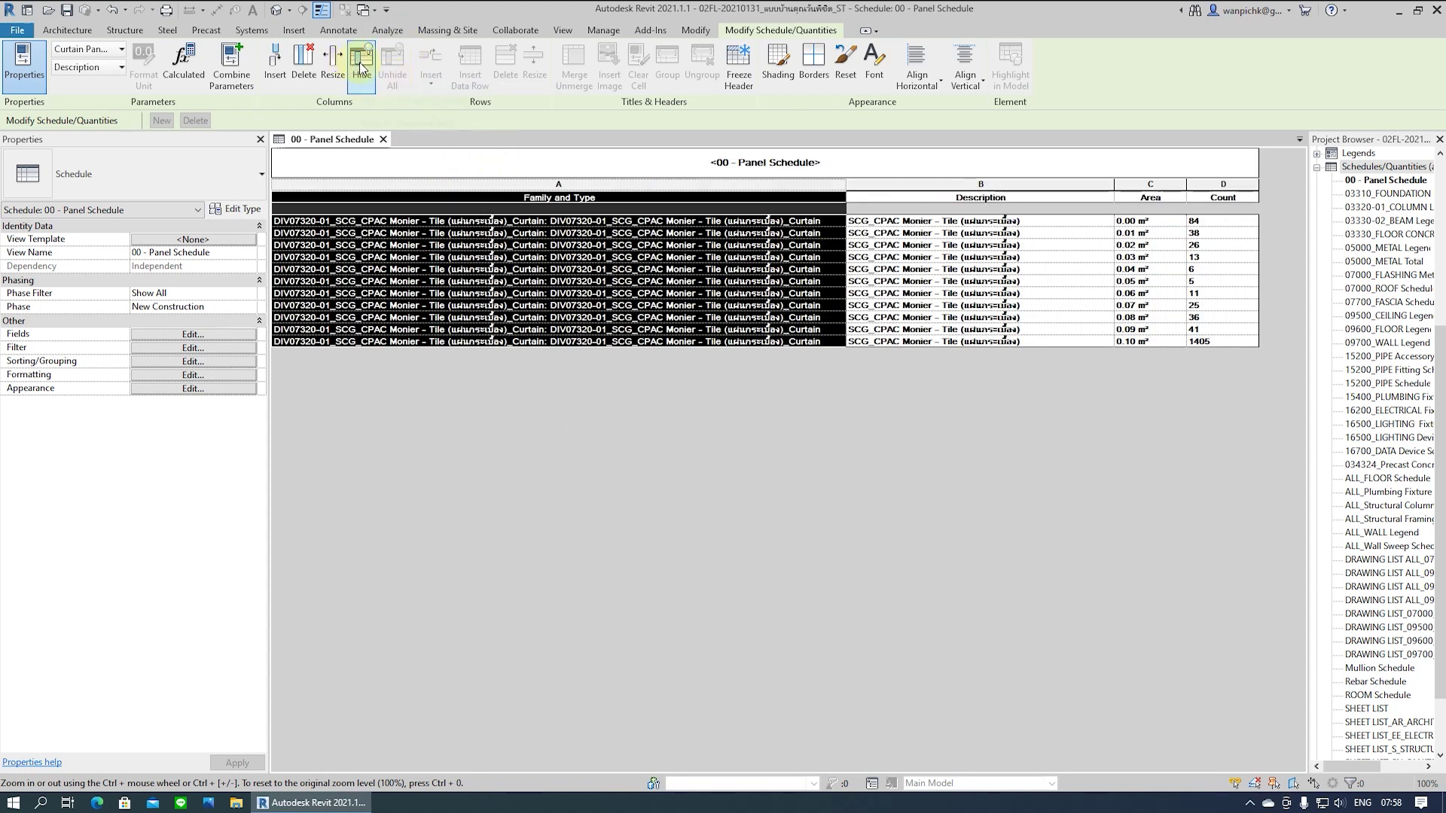
drag(539, 188, 499, 188)
click(472, 223)
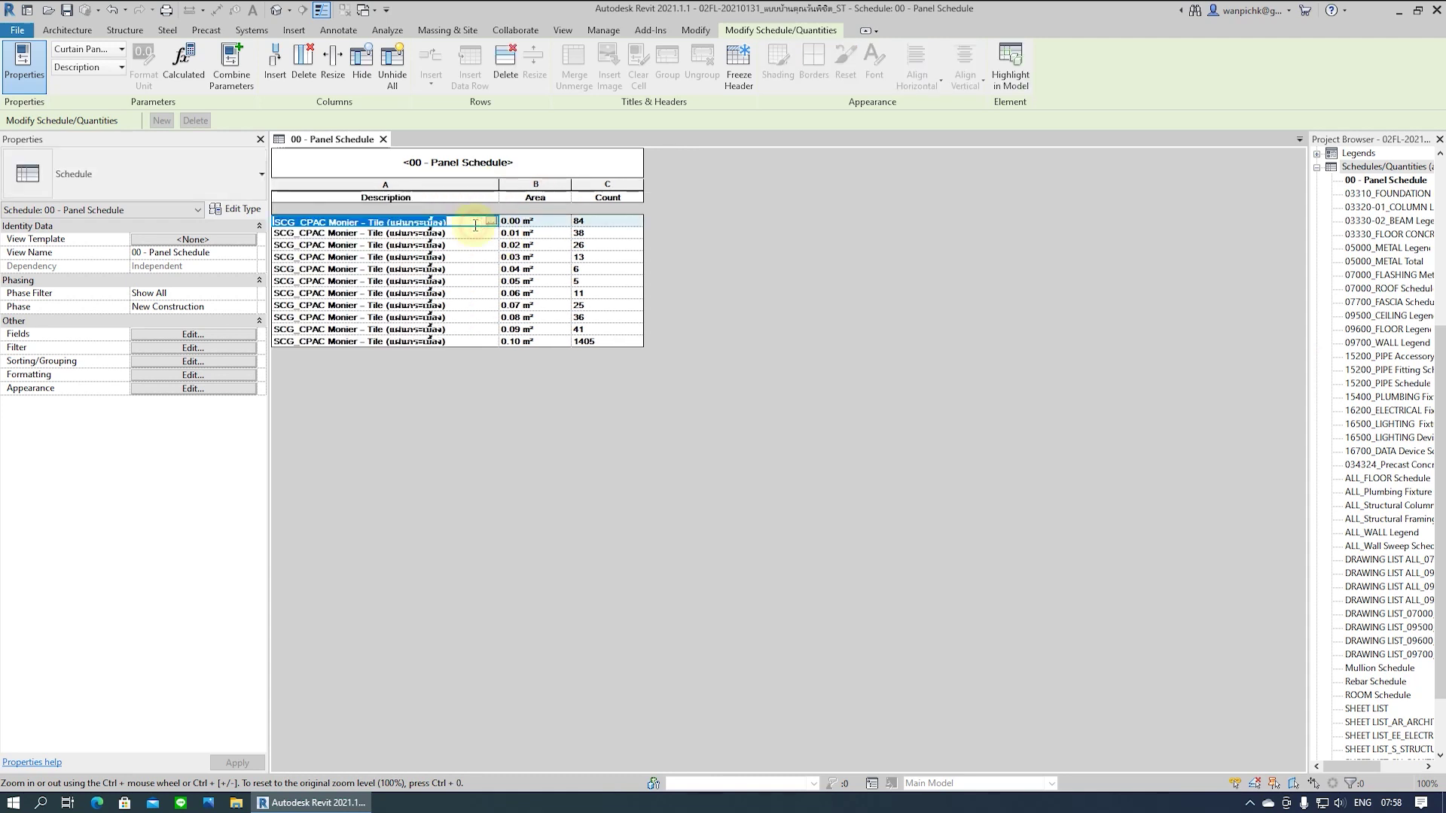
click(482, 289)
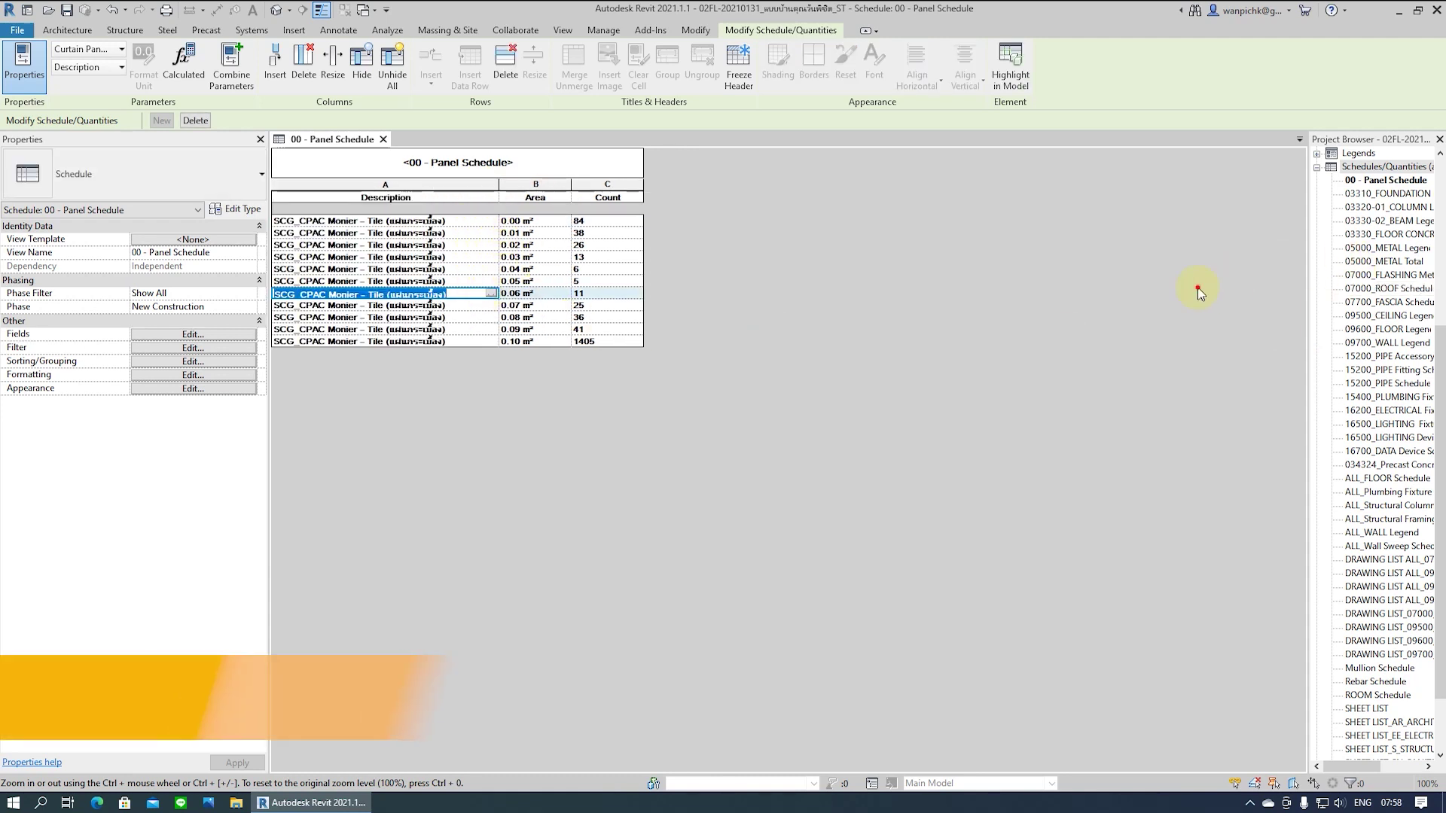
Open the default 3D view, inspect a ridge tile, and widen the Project Browser
click(276, 11)
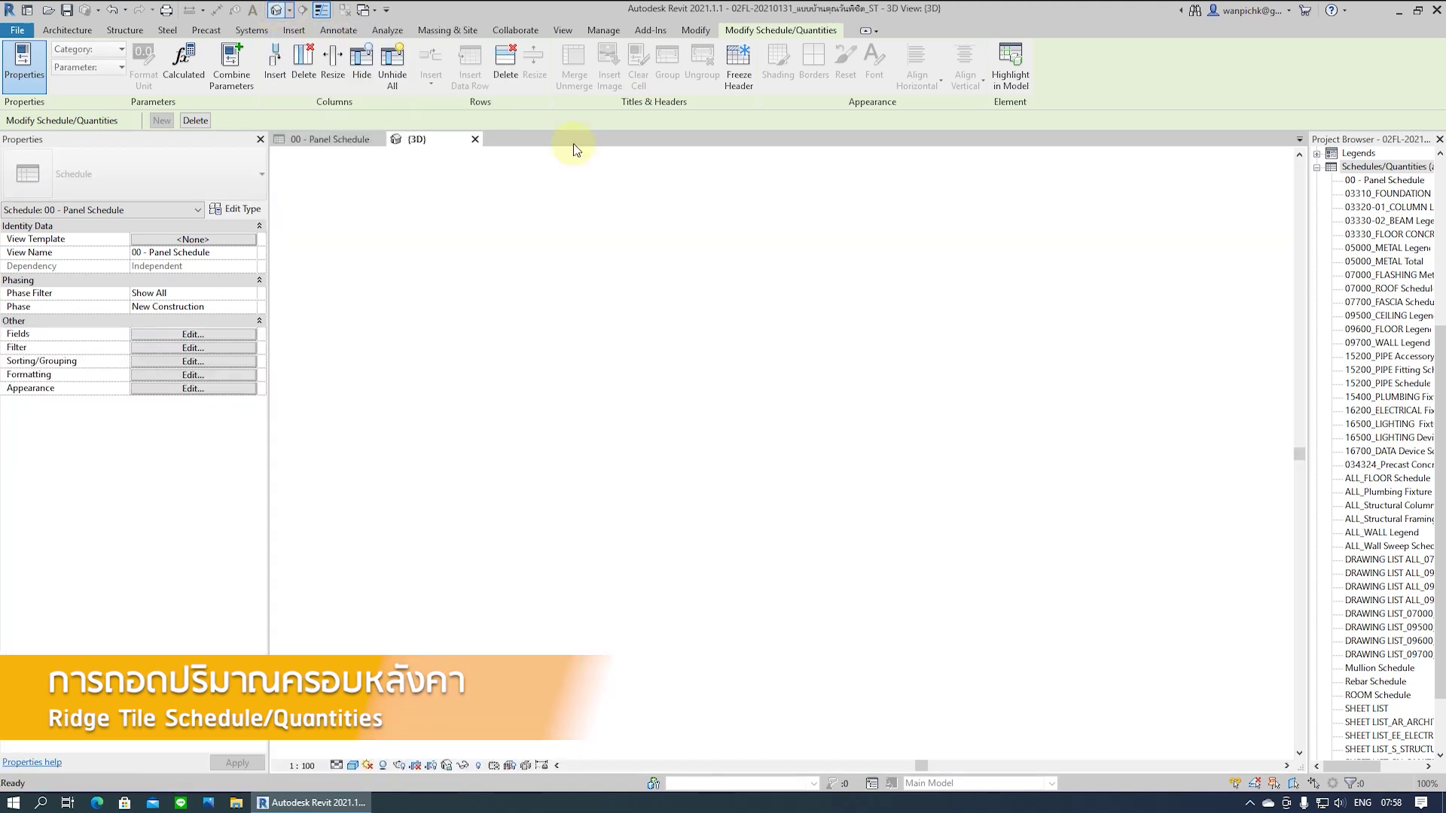
scroll(956, 246, up, 5)
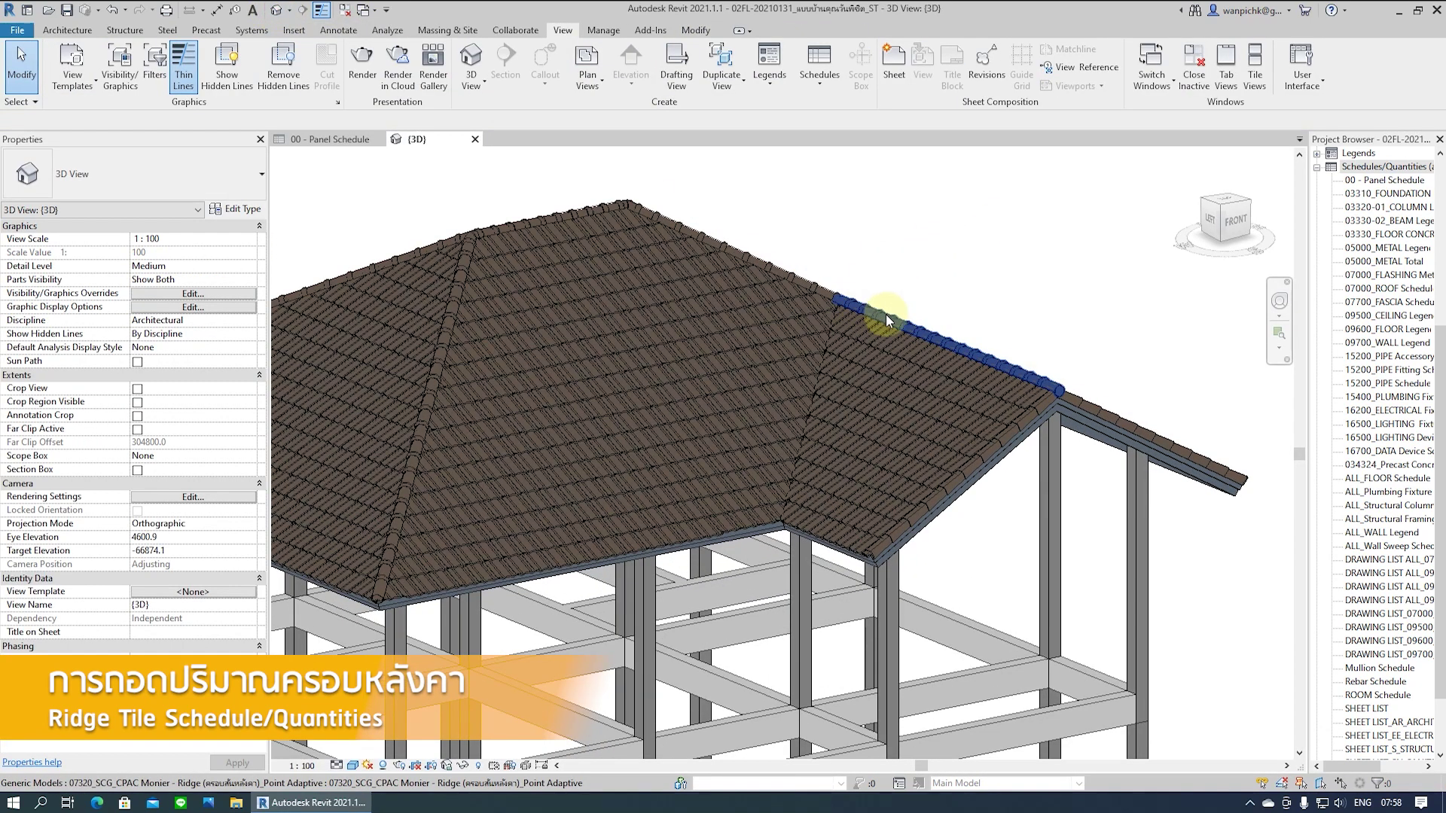
click(885, 316)
click(1006, 220)
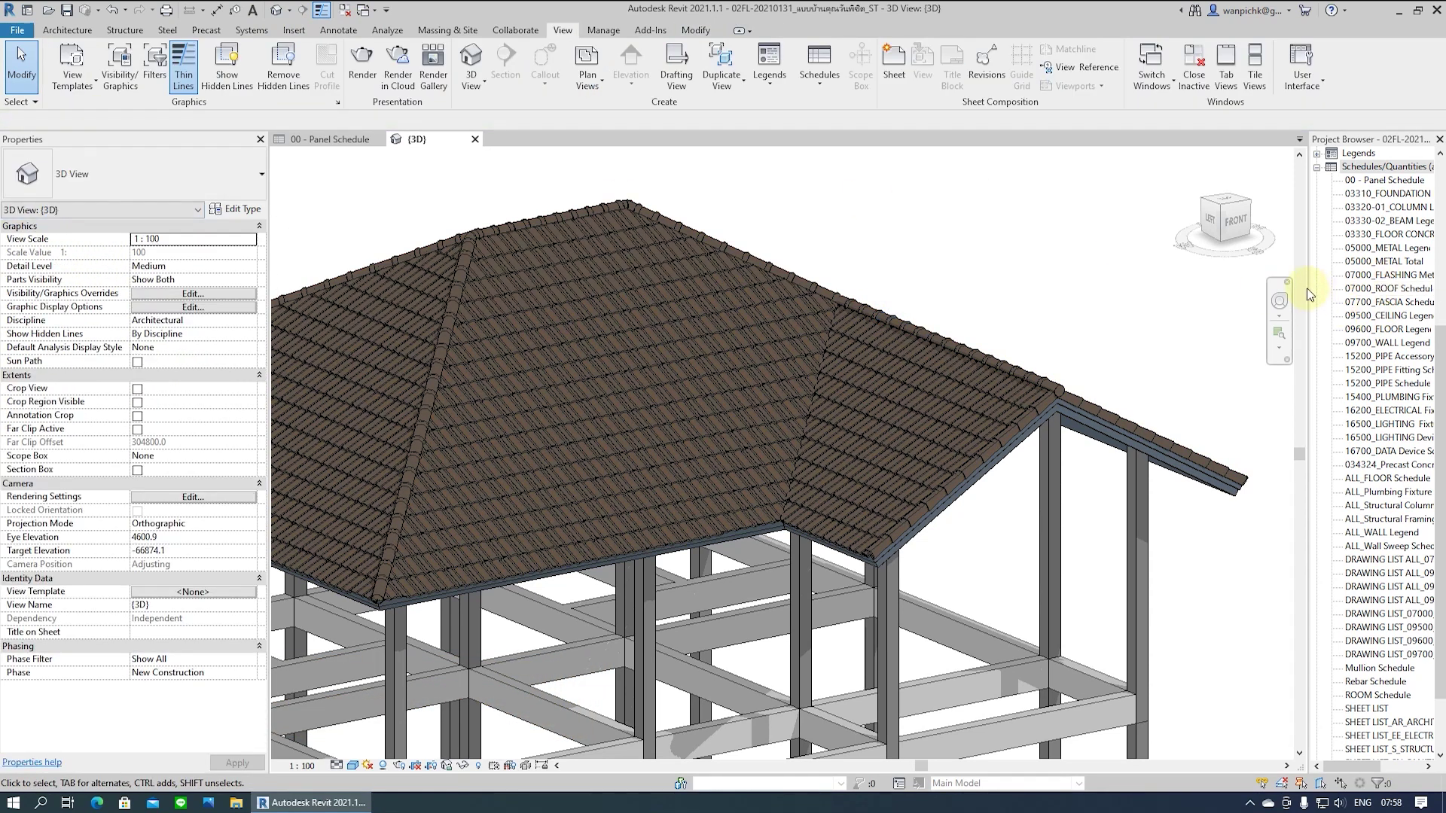
drag(1307, 288, 1179, 287)
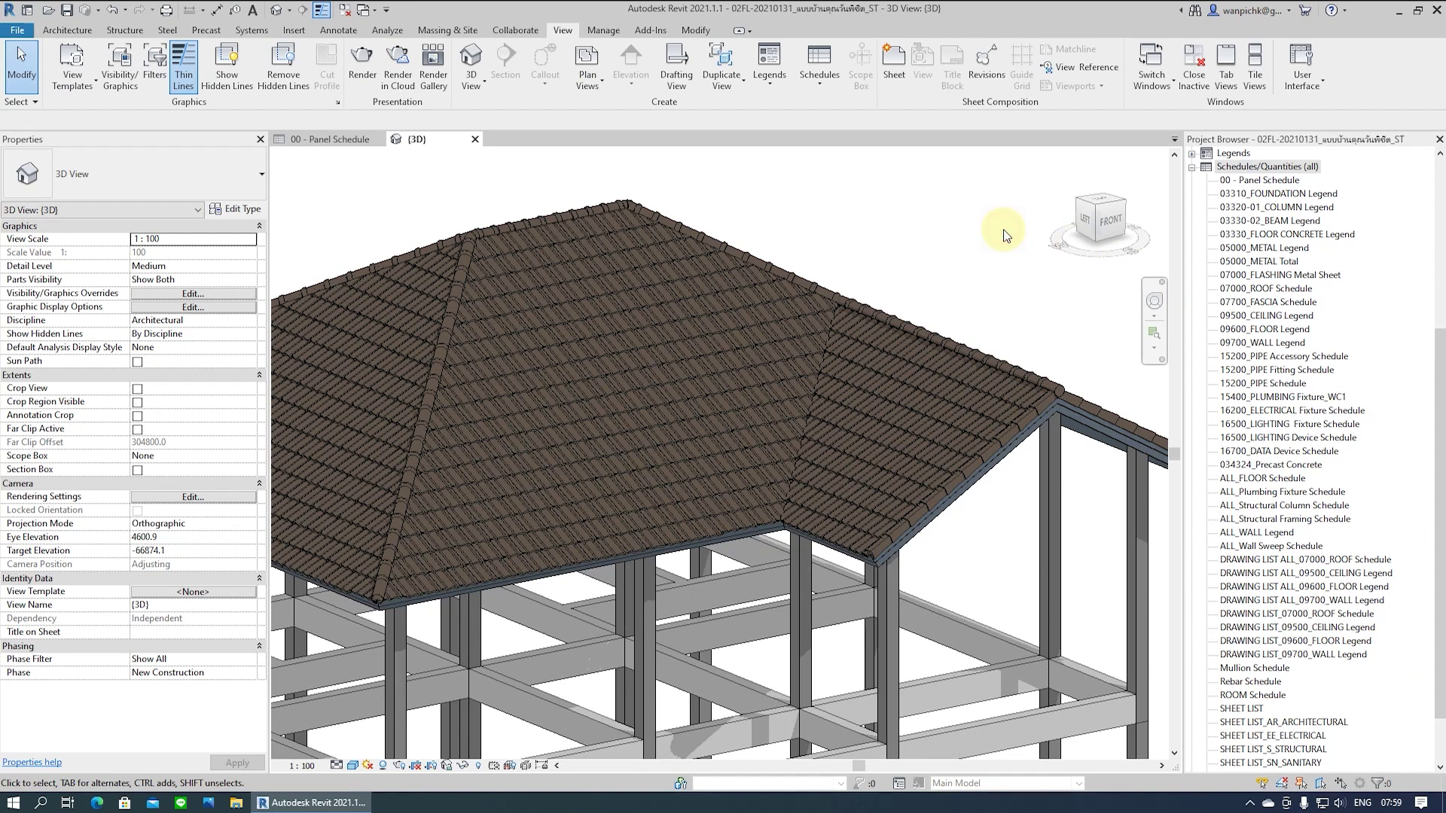
Start a New Schedule/Quantities from the Schedules group and choose the Generic Models category
right_click(1259, 165)
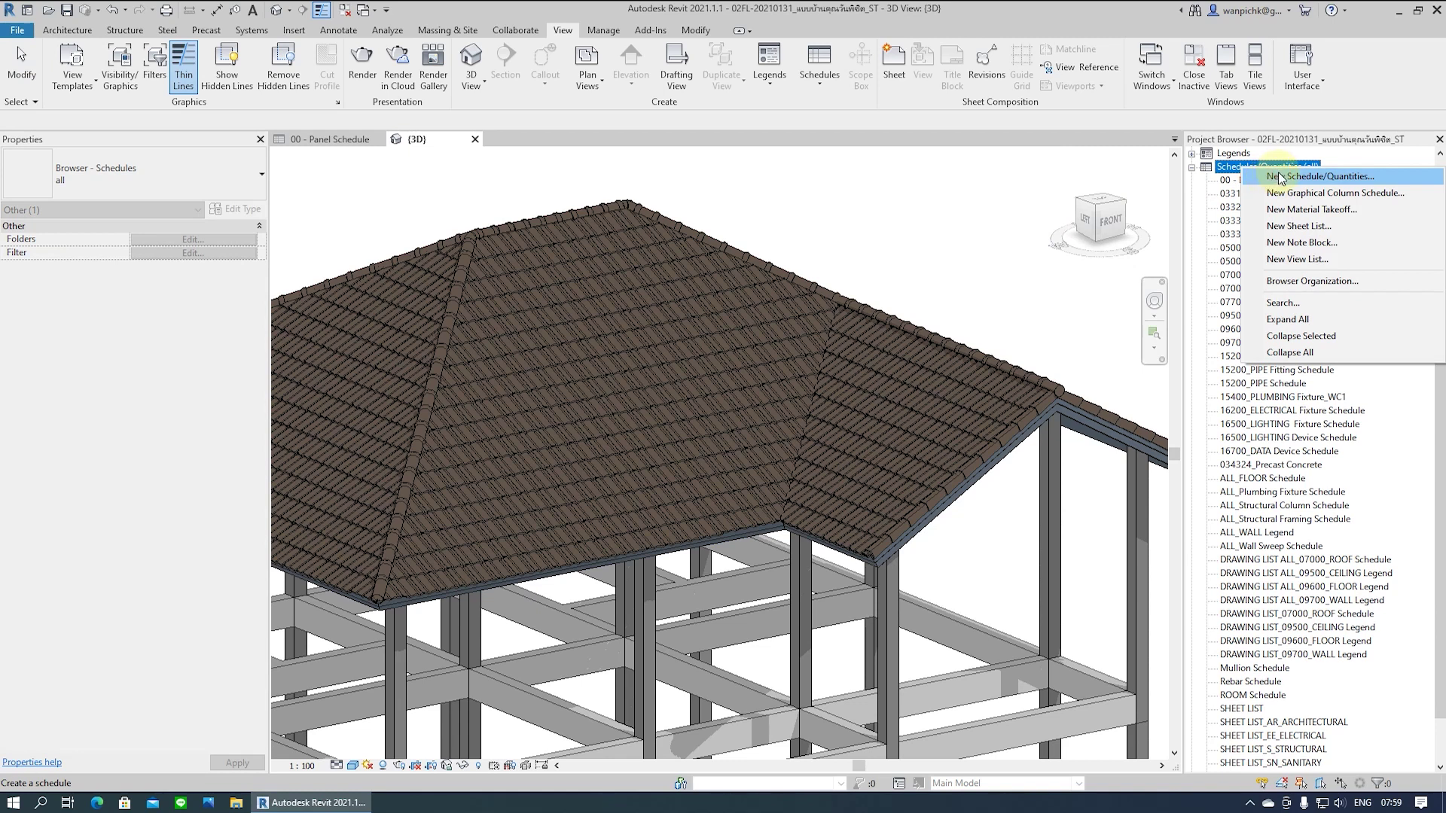
click(1285, 179)
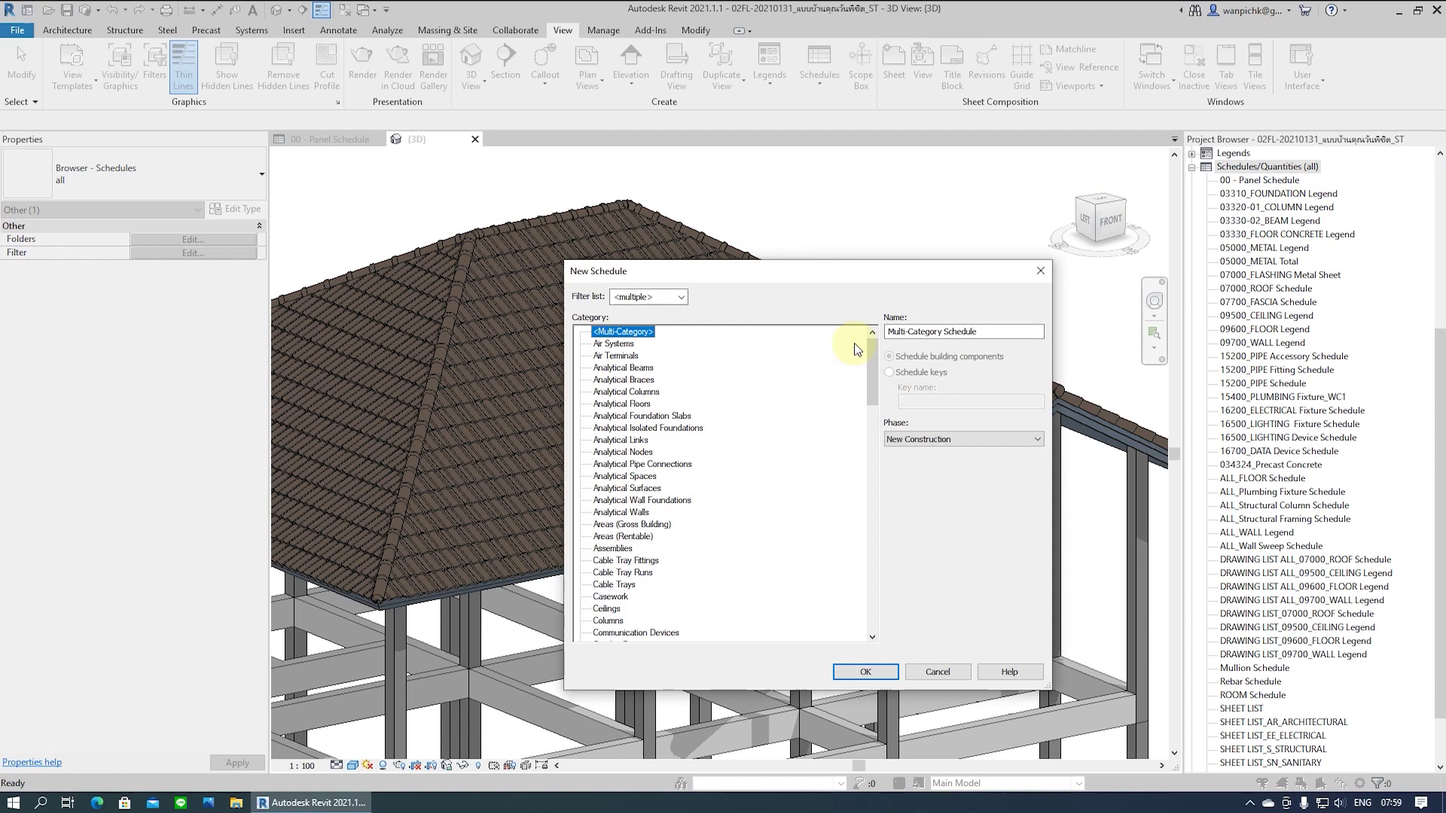
drag(873, 360, 859, 454)
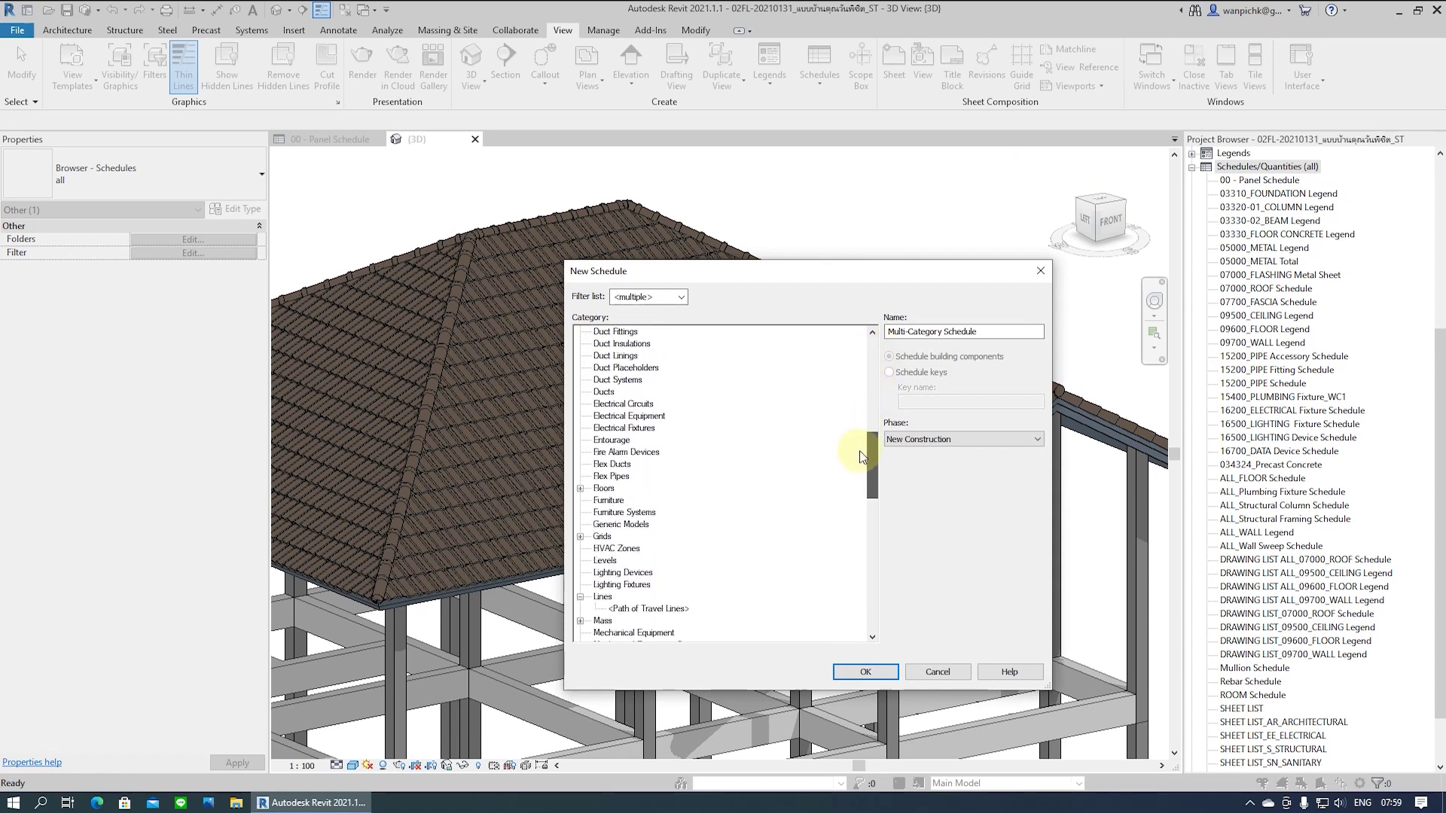
click(621, 512)
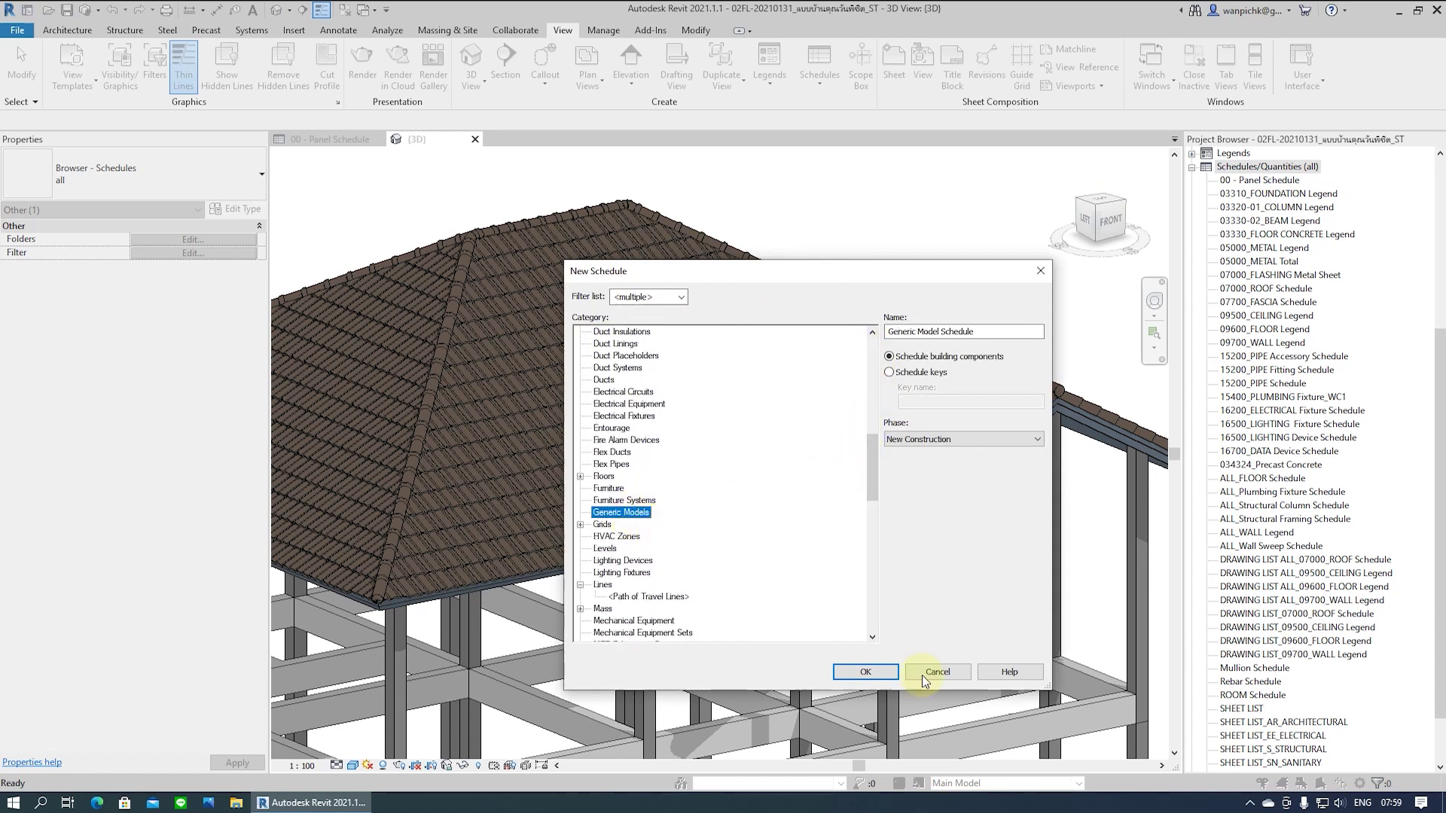
Add the Family and Type, Description and Count fields to the schedule
click(885, 674)
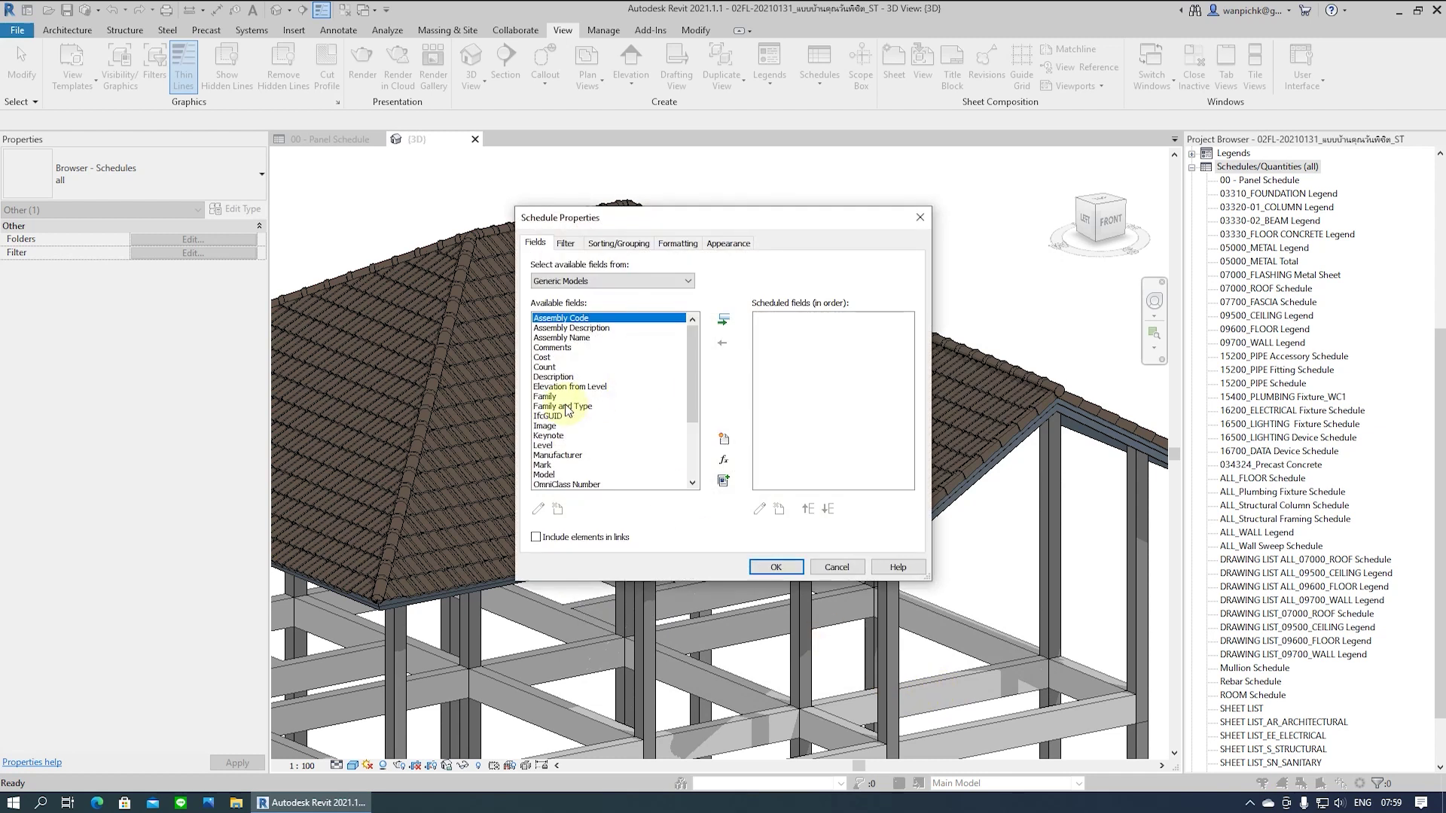
click(576, 407)
click(722, 319)
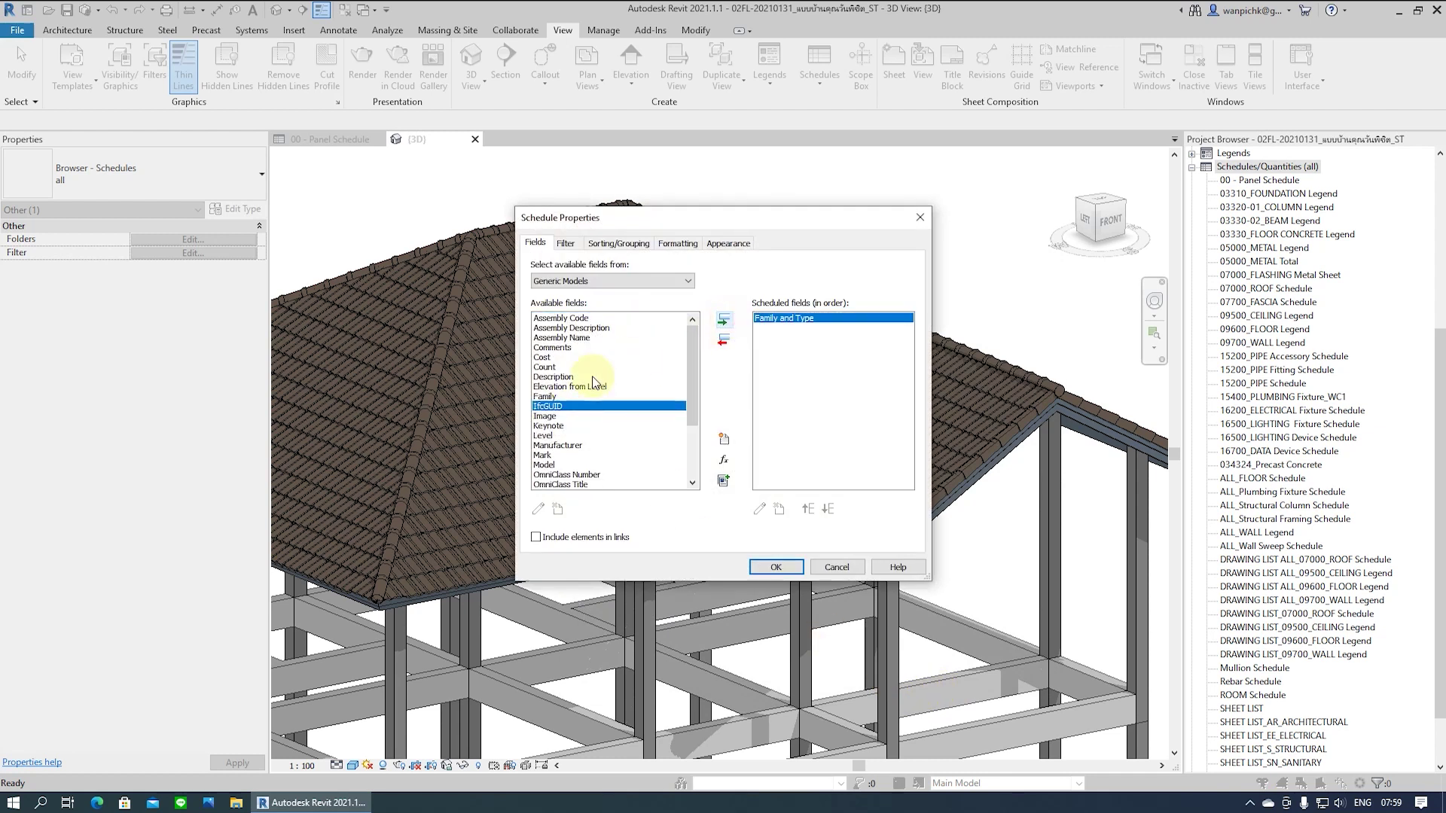
click(587, 376)
click(723, 319)
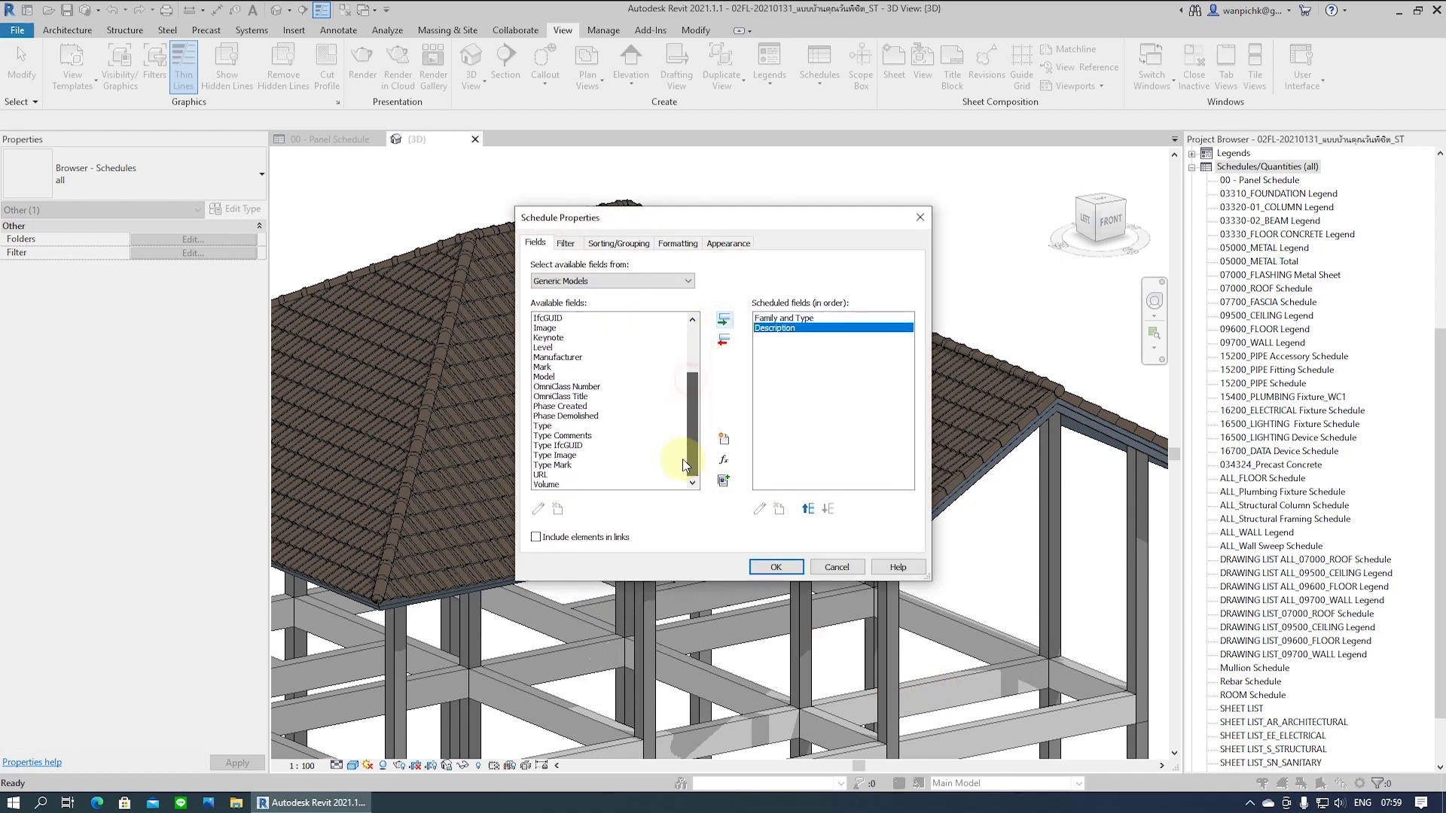
click(692, 472)
click(678, 485)
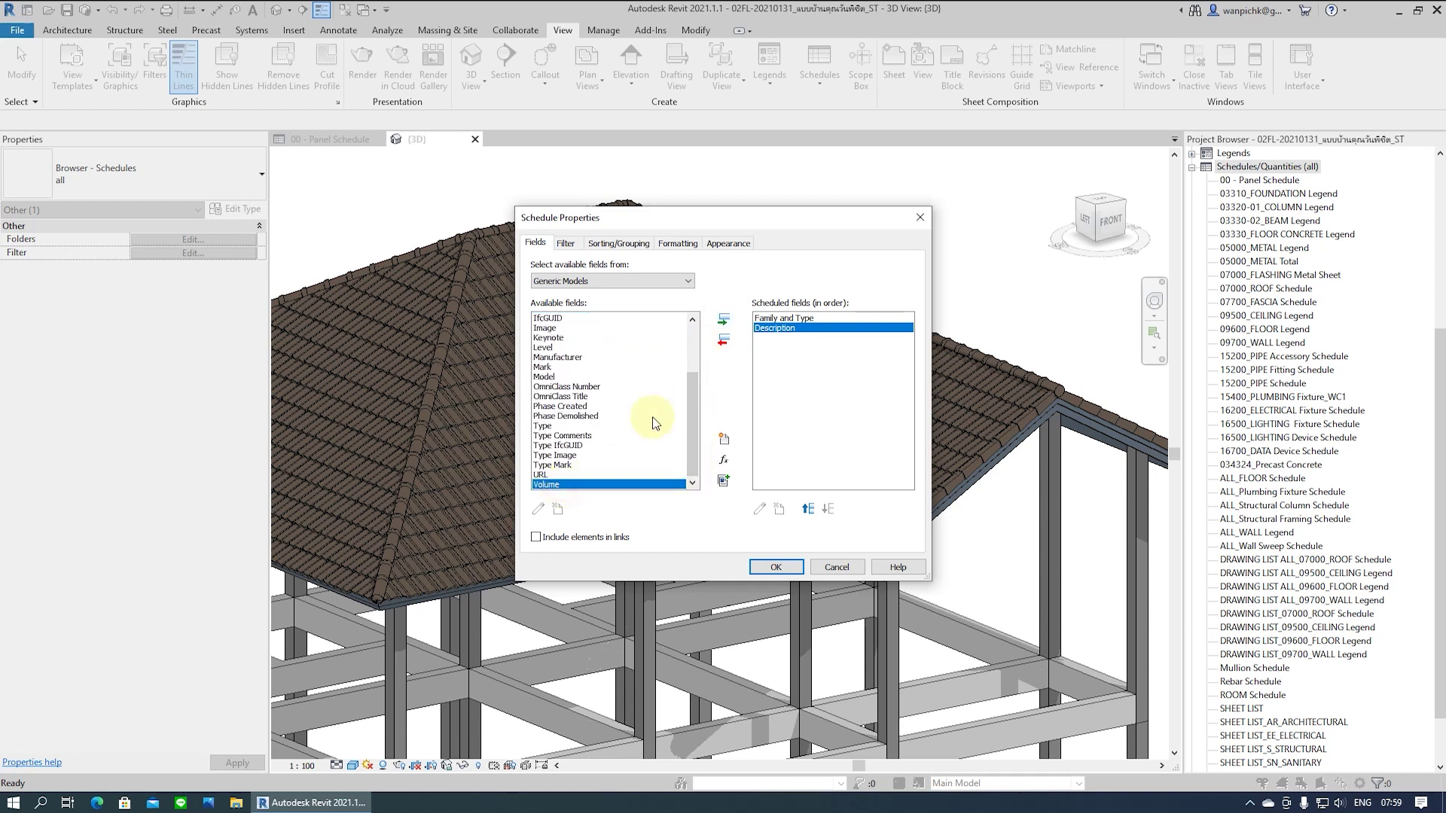
drag(694, 386, 685, 319)
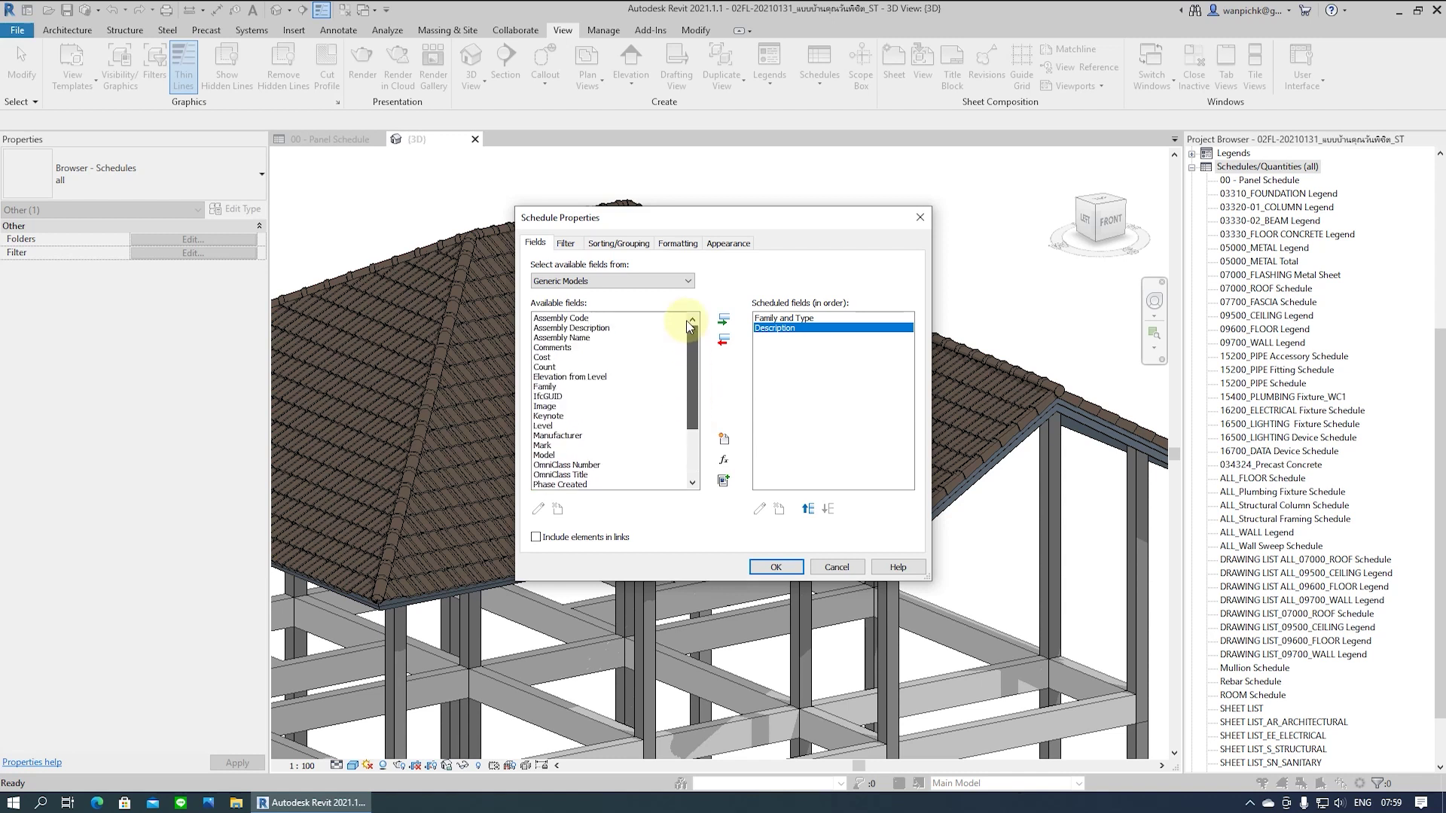
click(544, 367)
click(723, 319)
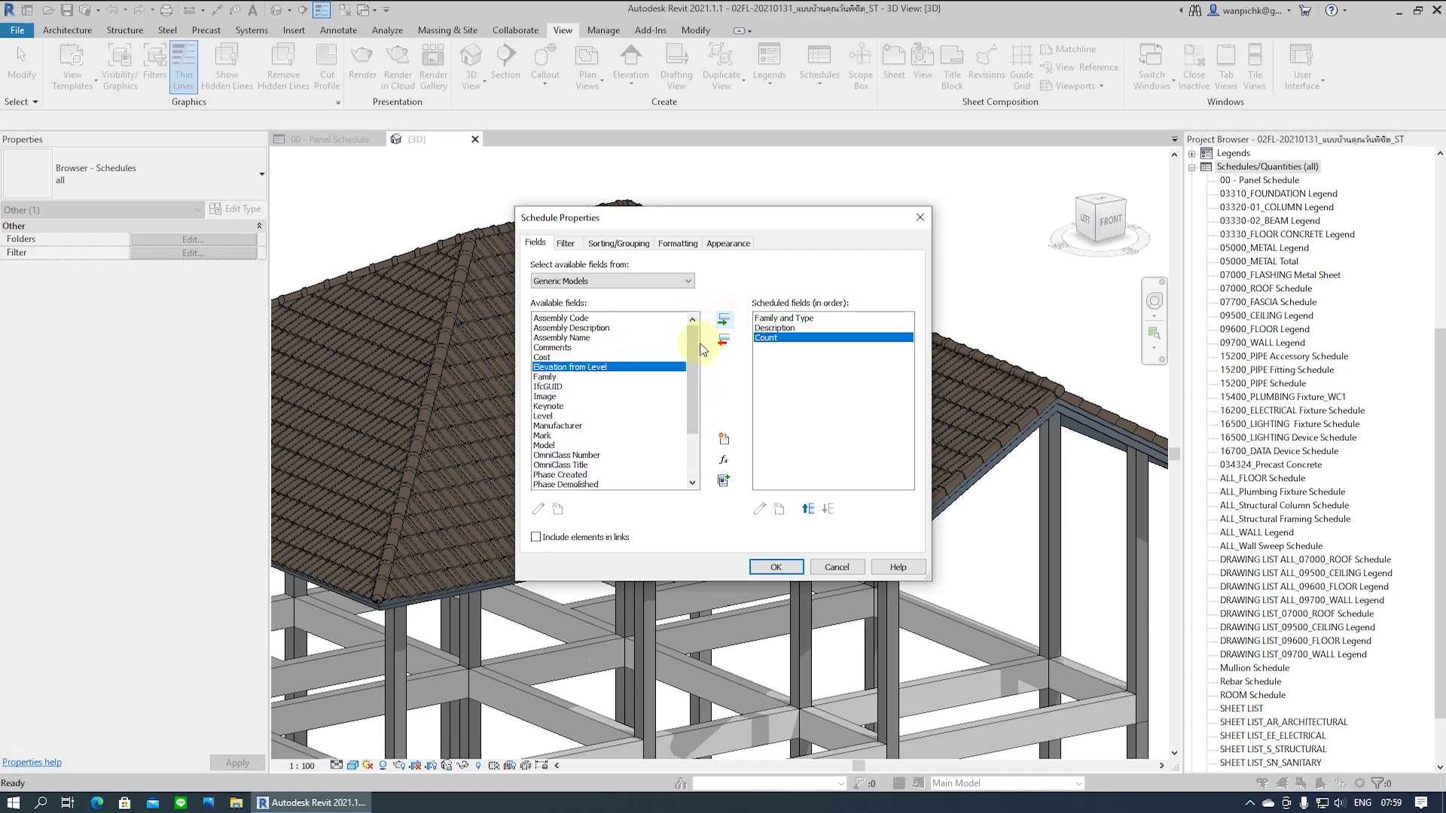
drag(685, 337, 675, 413)
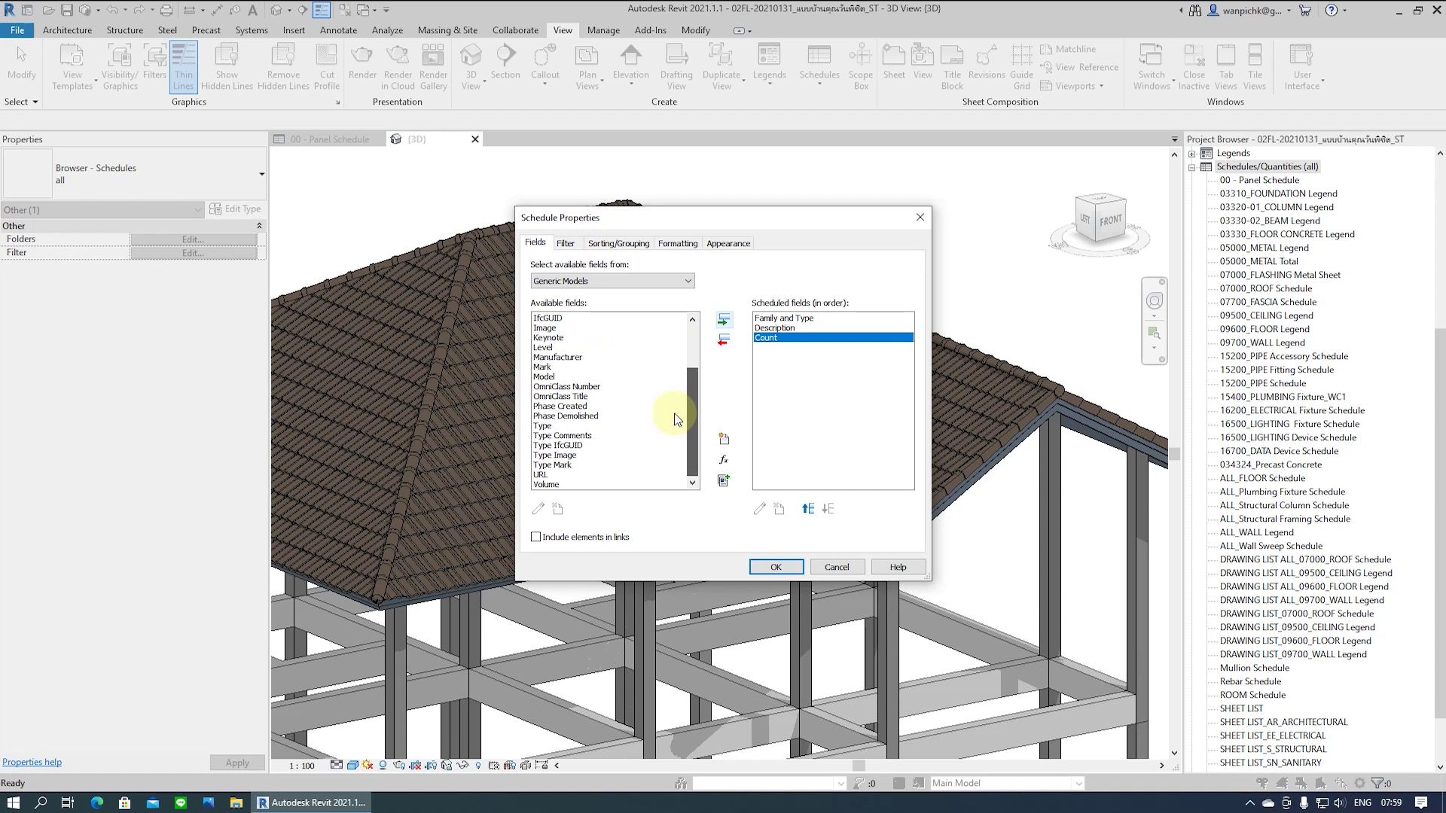
Add Assembly Code and move it to the top of the field order
scroll(640, 328, up, 3)
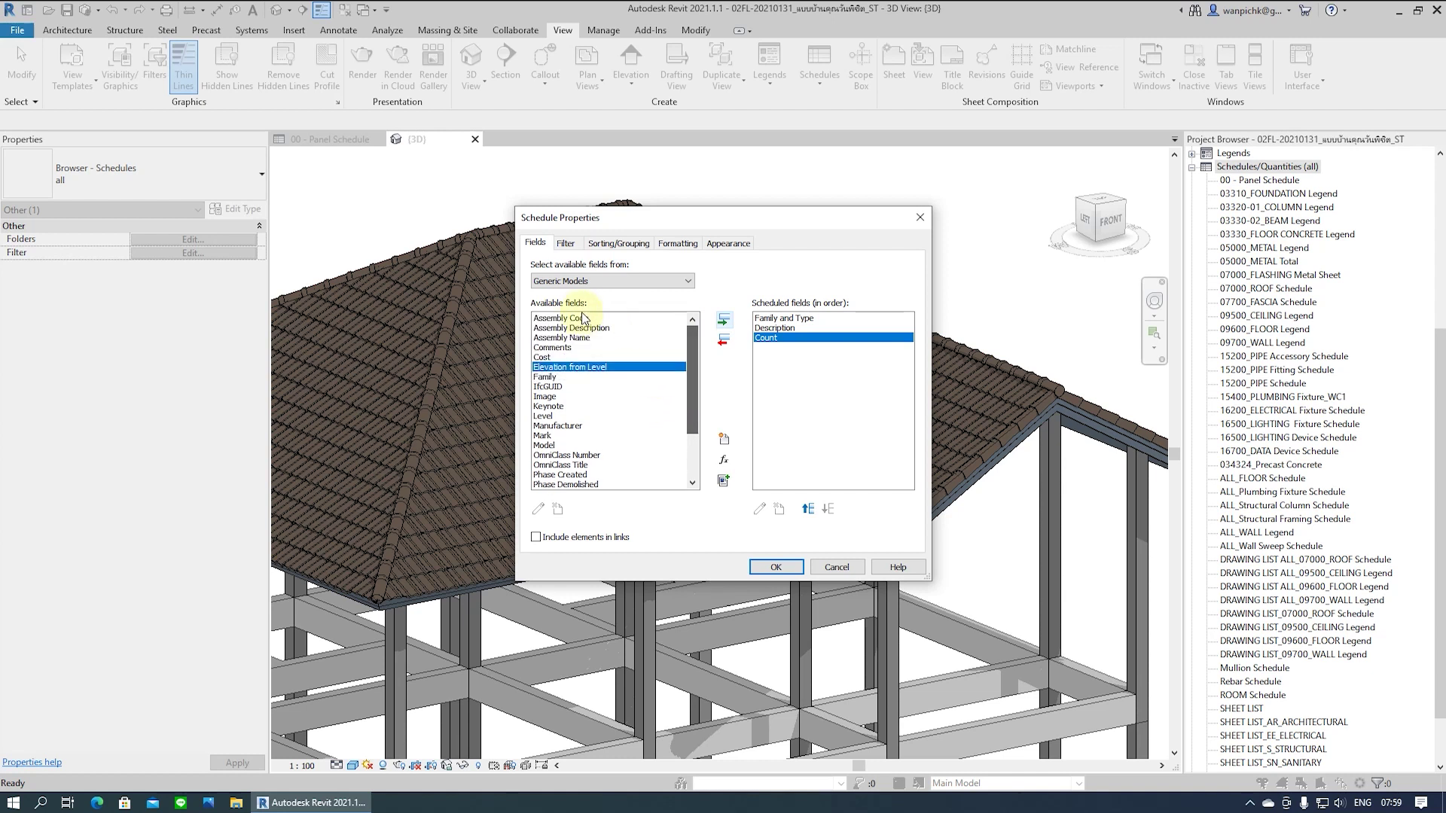
click(573, 317)
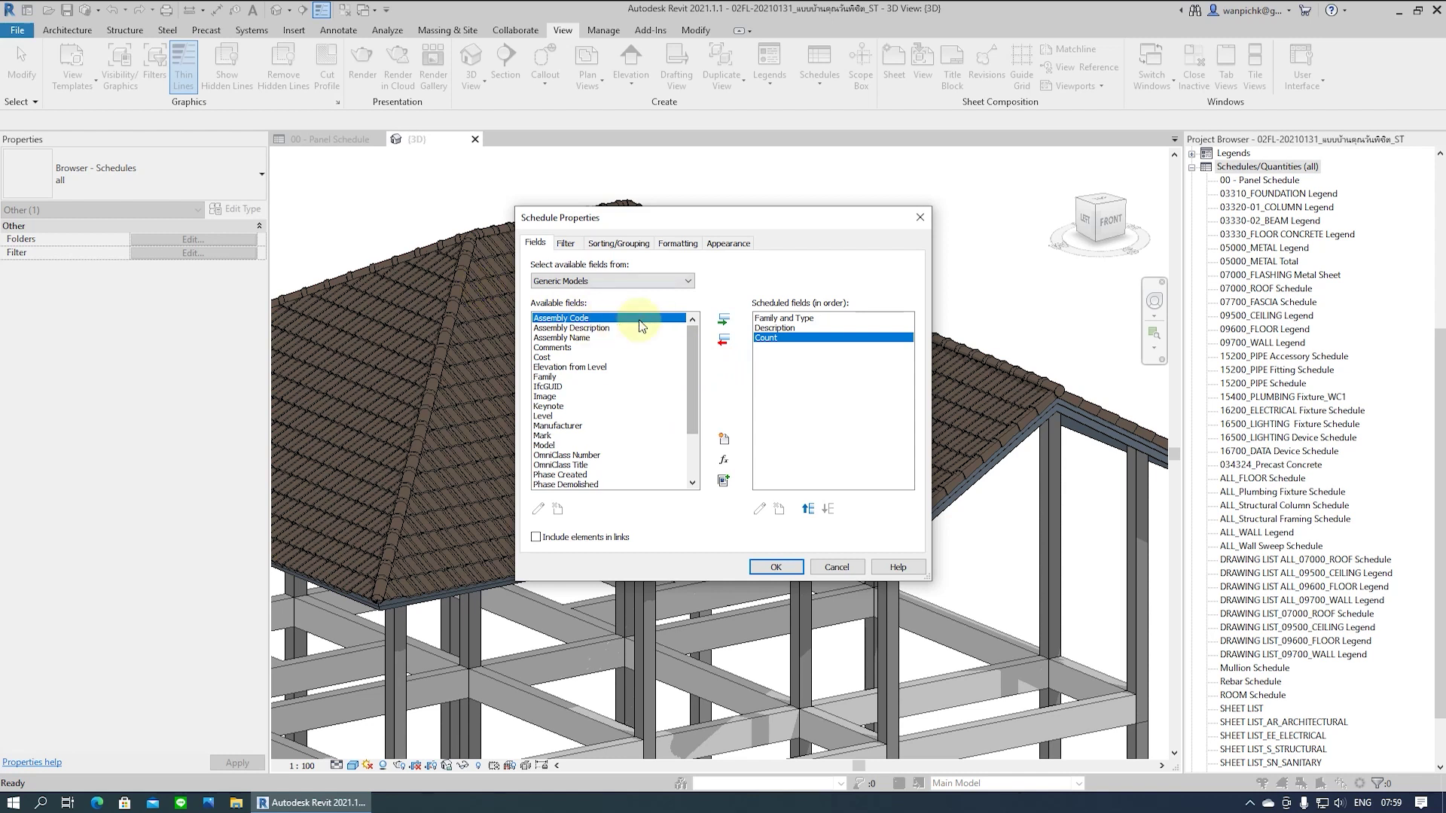
mouse_move(694, 368)
mouse_down()
mouse_move(684, 440)
mouse_move(693, 344)
mouse_up()
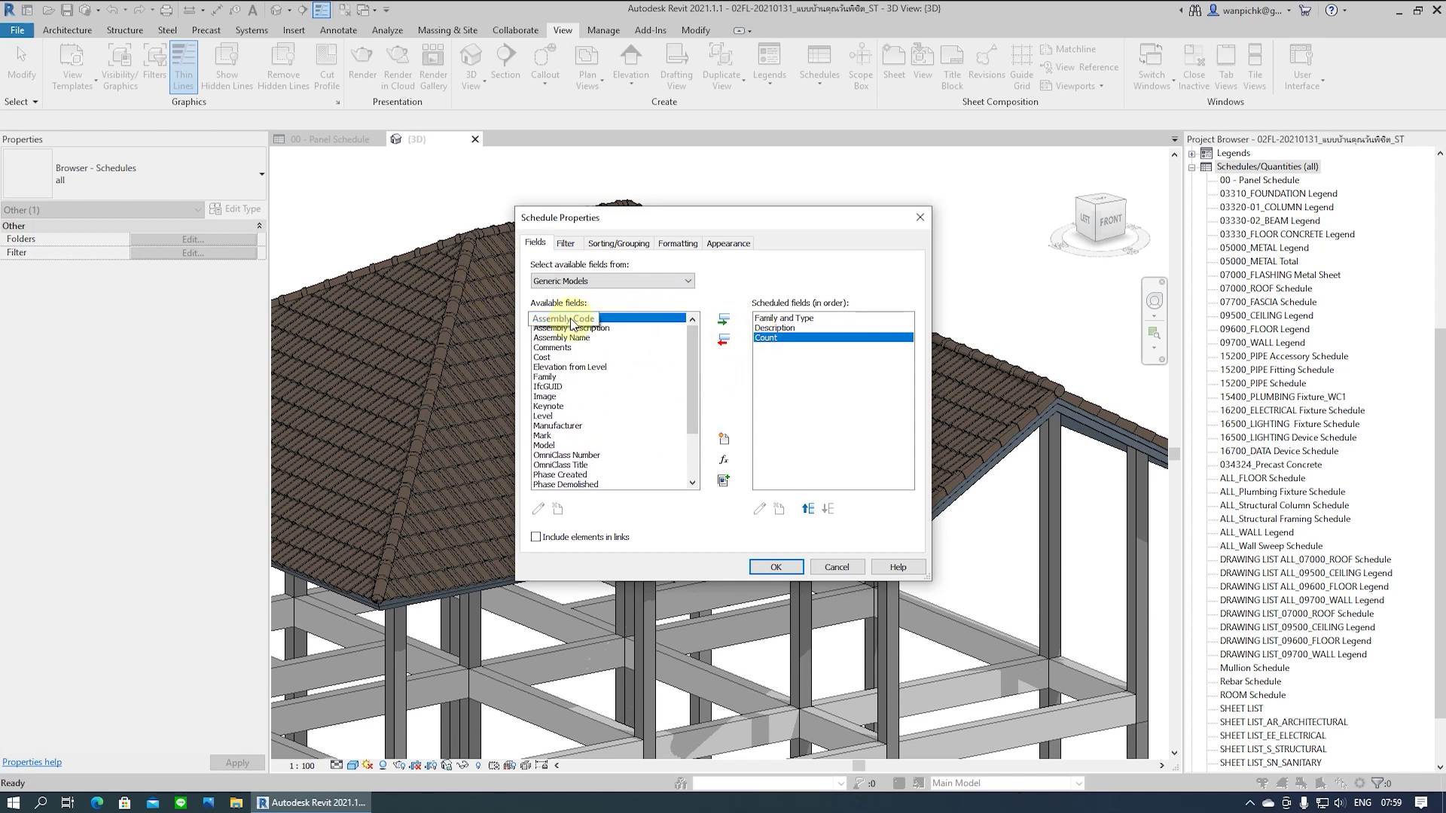
click(725, 322)
click(810, 510)
click(811, 511)
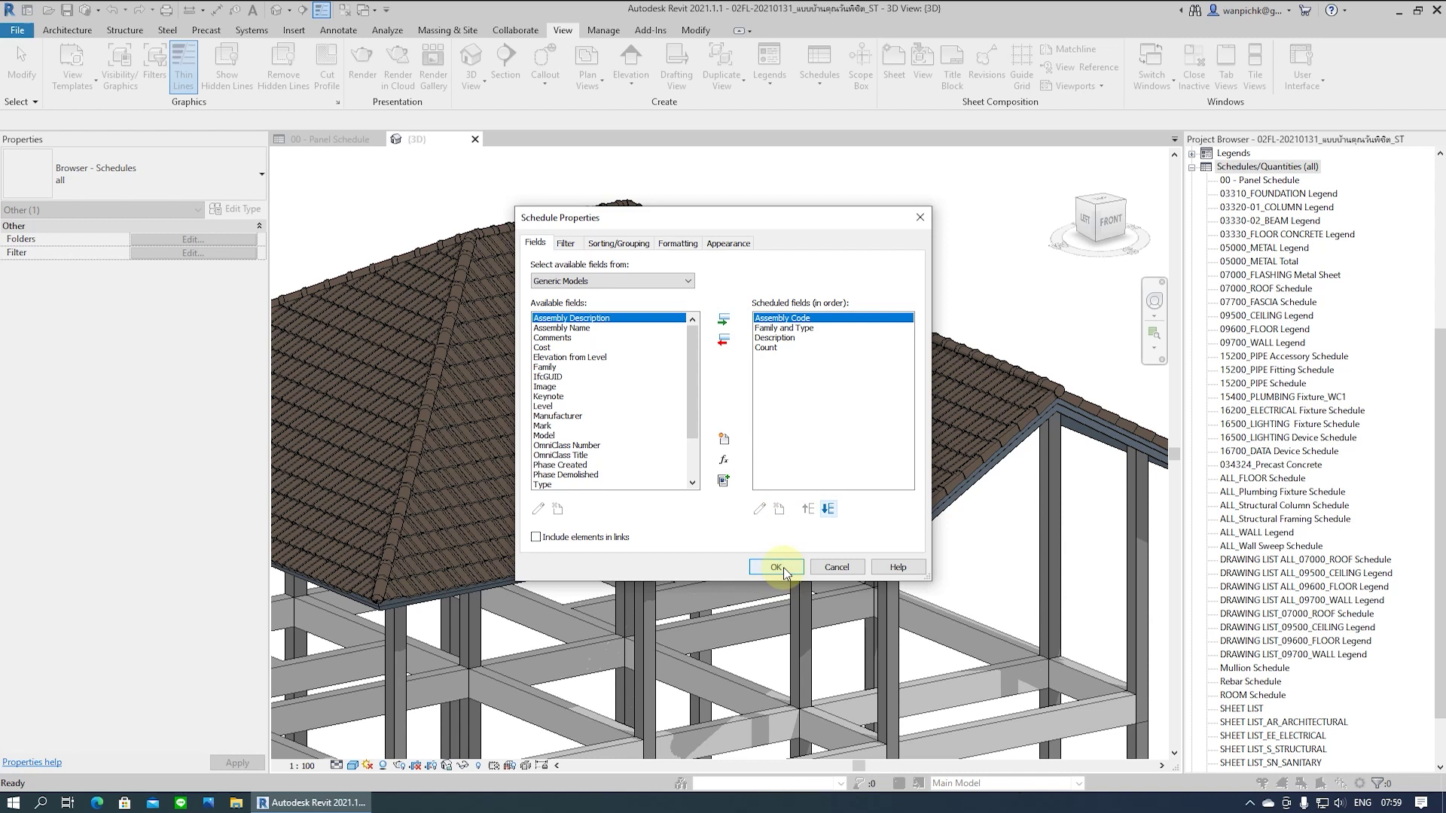
click(775, 320)
click(775, 328)
click(774, 338)
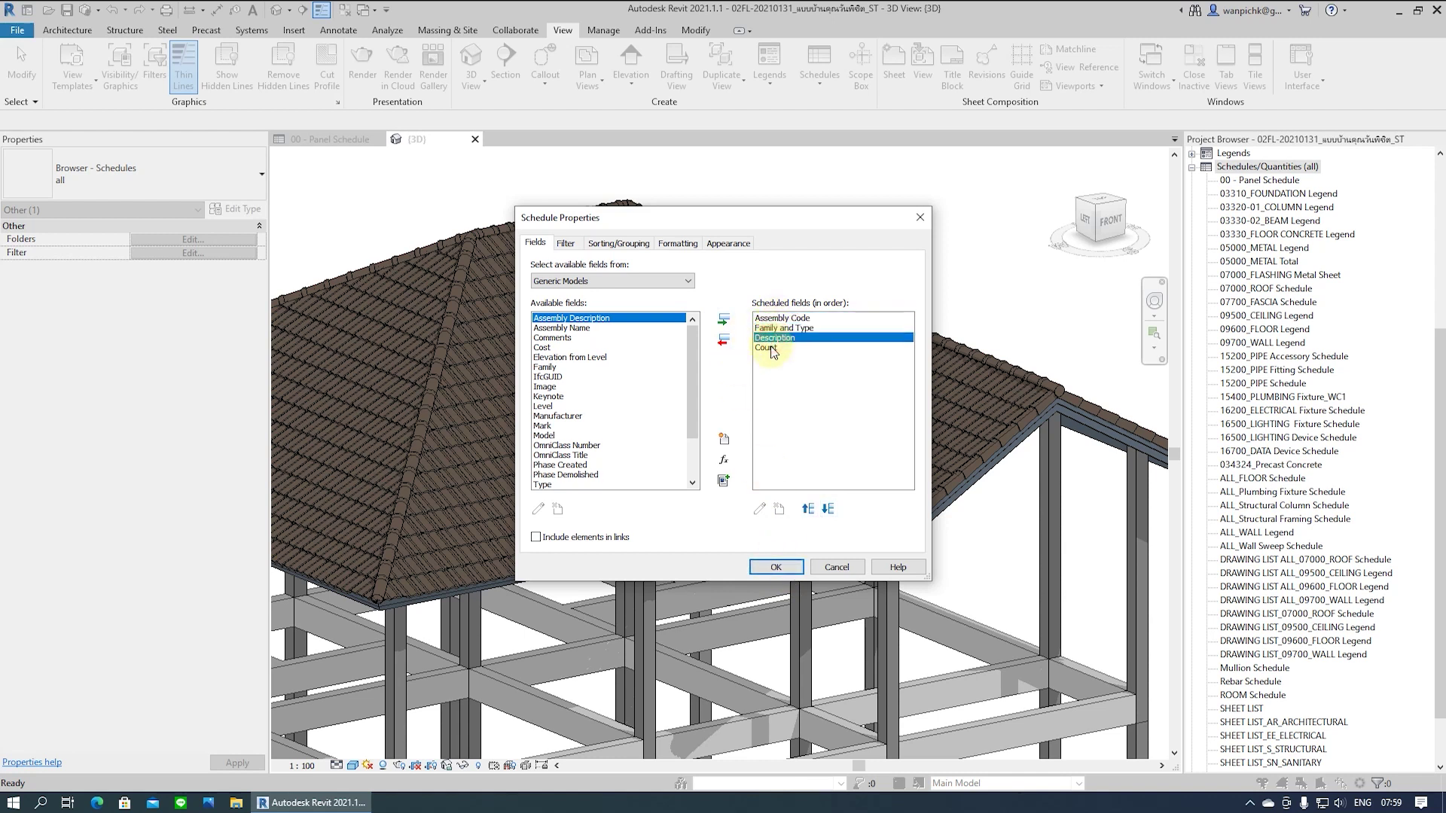
Sort by Assembly Code, Family and Type, then Description, with Itemize every instance unchecked
click(617, 242)
click(655, 270)
click(652, 291)
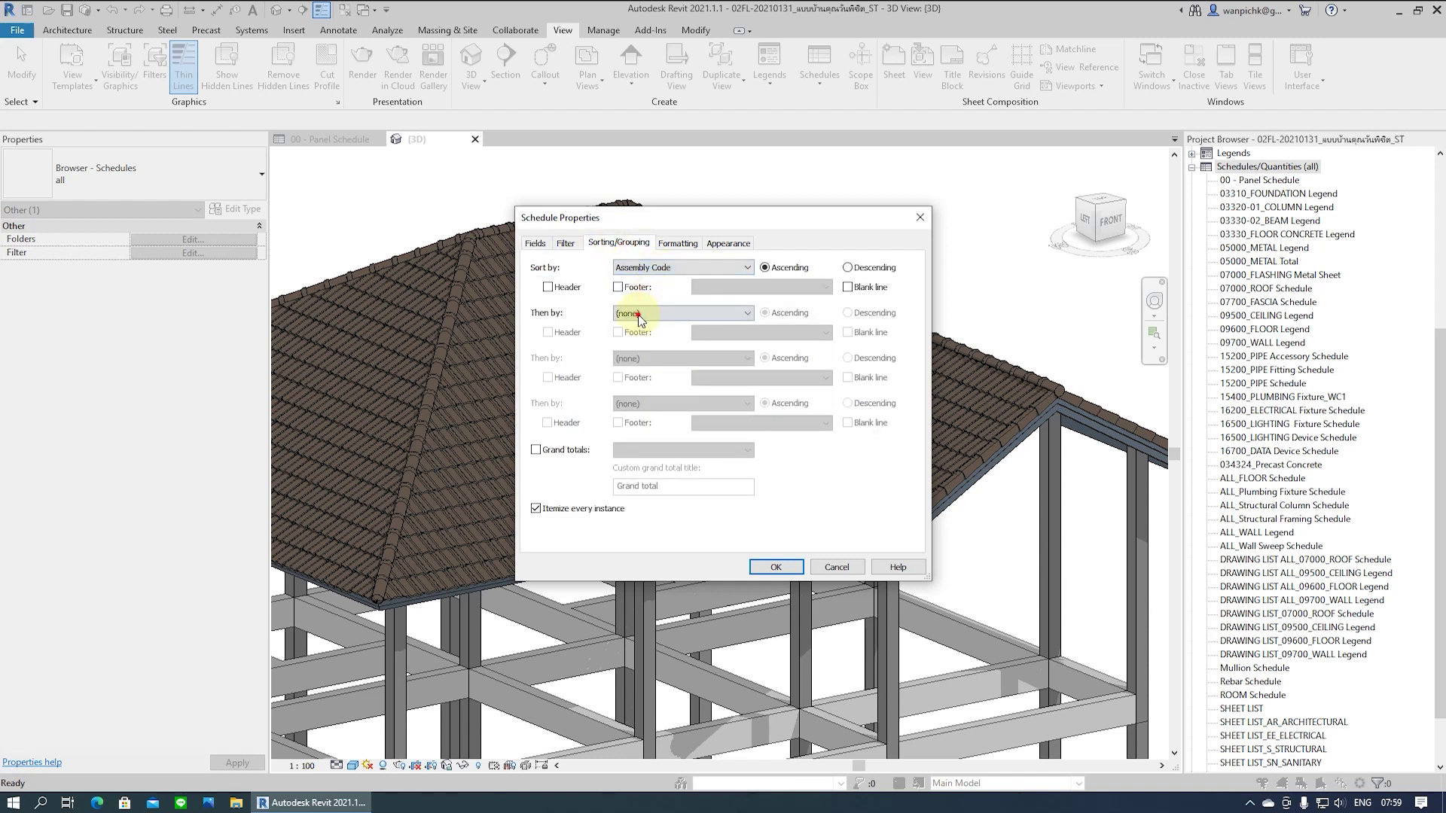
click(626, 348)
click(632, 359)
click(642, 399)
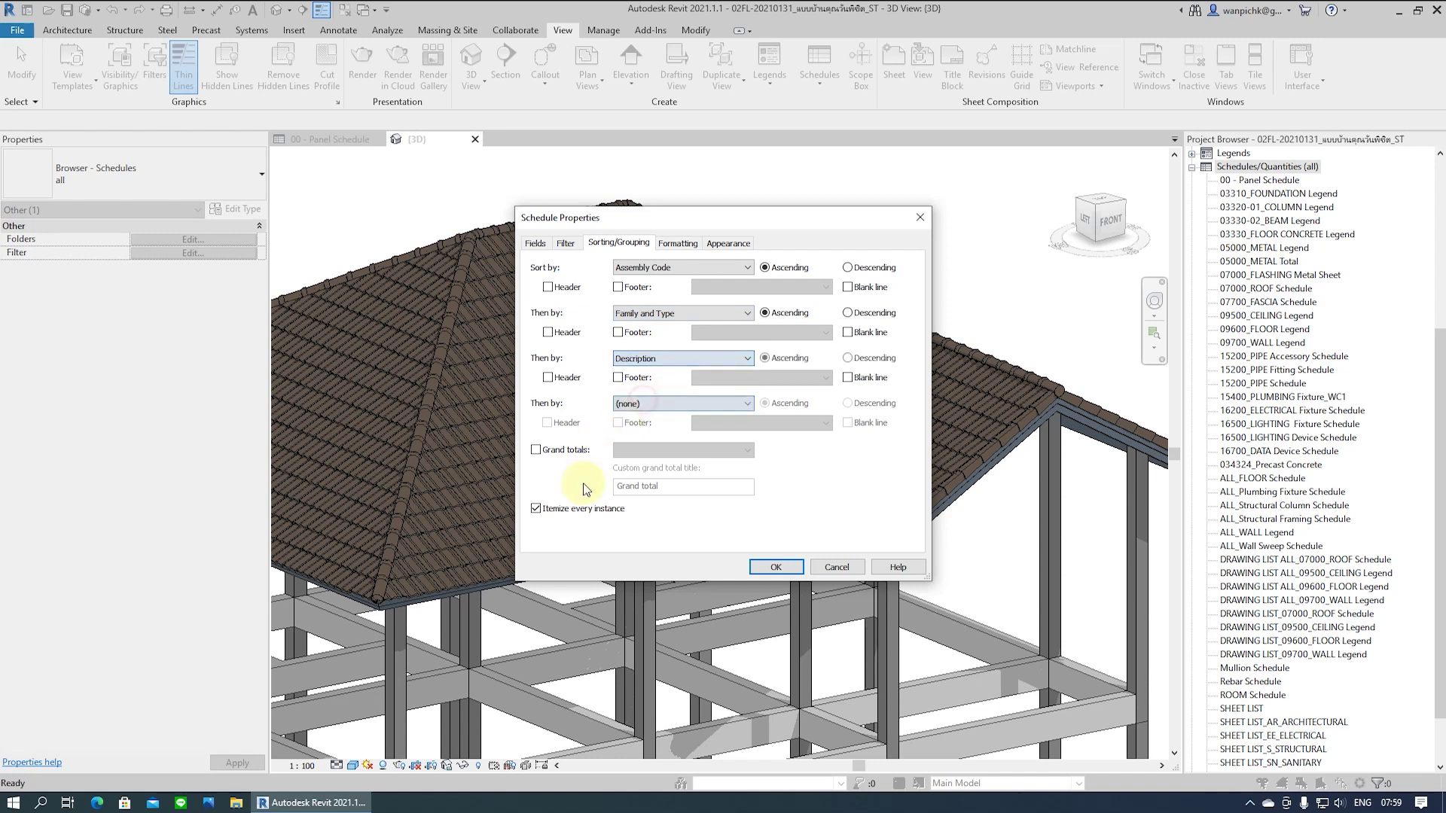
click(536, 510)
click(795, 569)
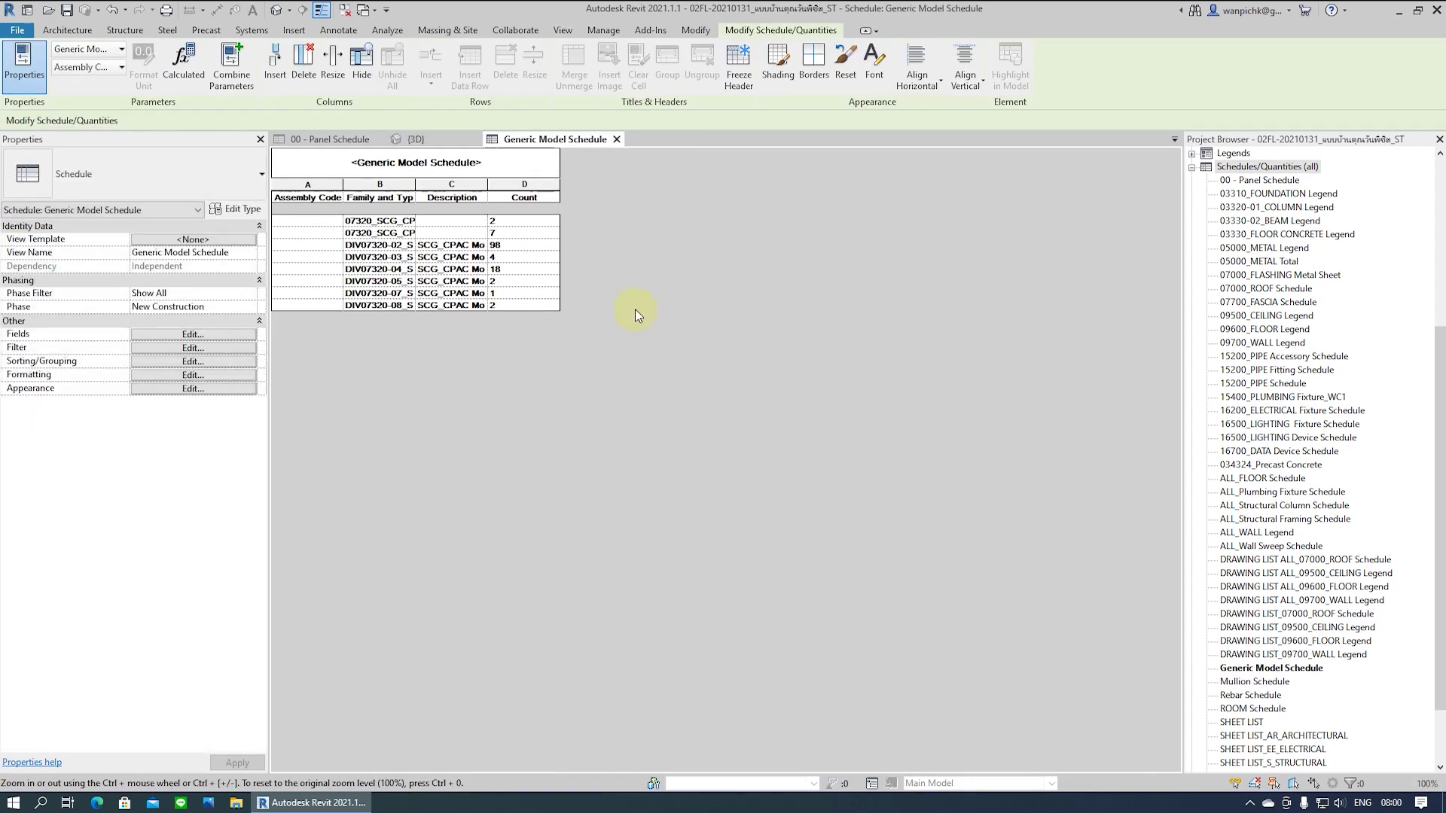
Widen the Family and Type and Description columns and narrow the Project Browser to show full names
drag(417, 189, 939, 187)
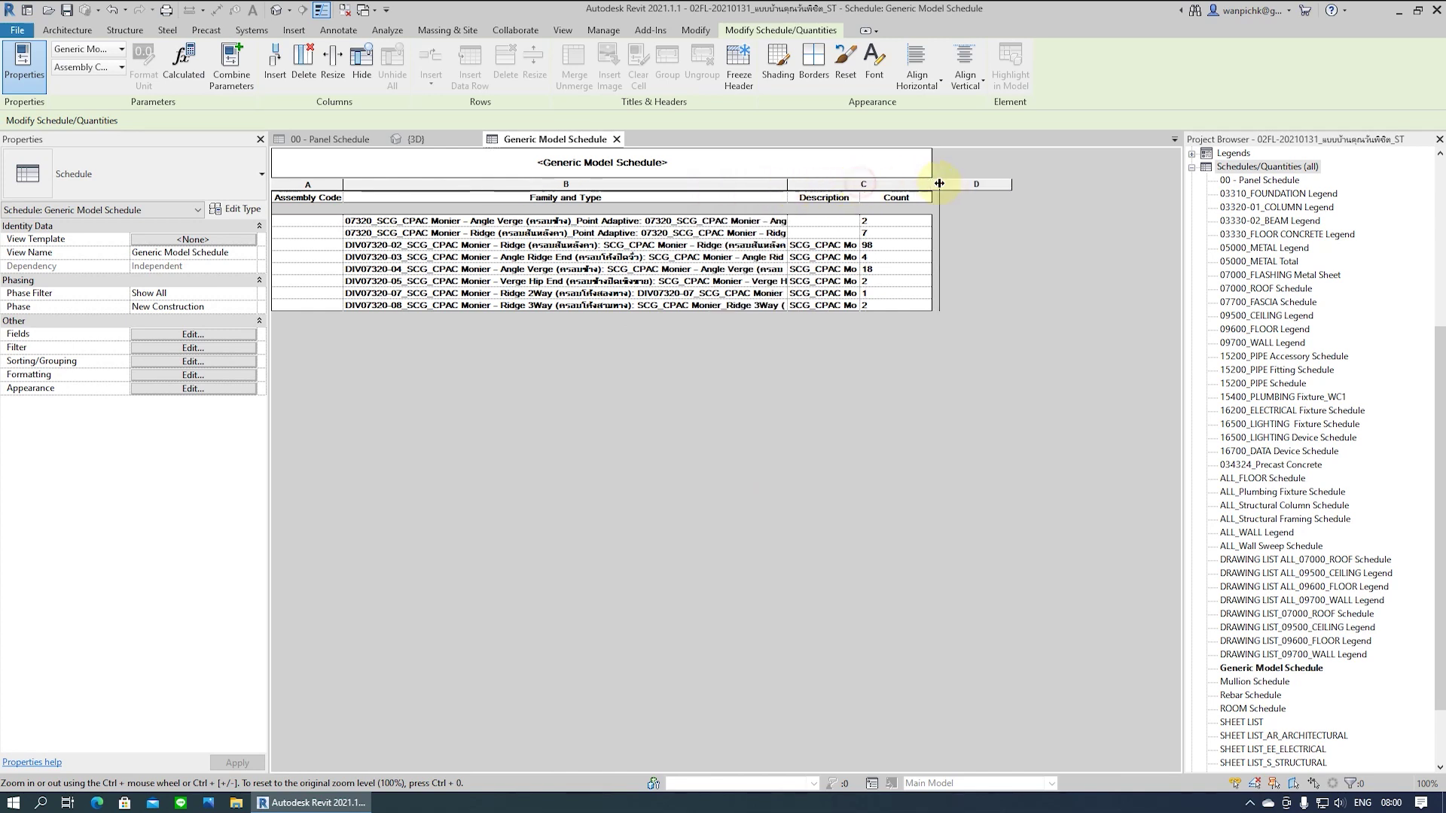
mouse_move(788, 188)
mouse_down()
mouse_move(887, 188)
mouse_move(724, 190)
mouse_up()
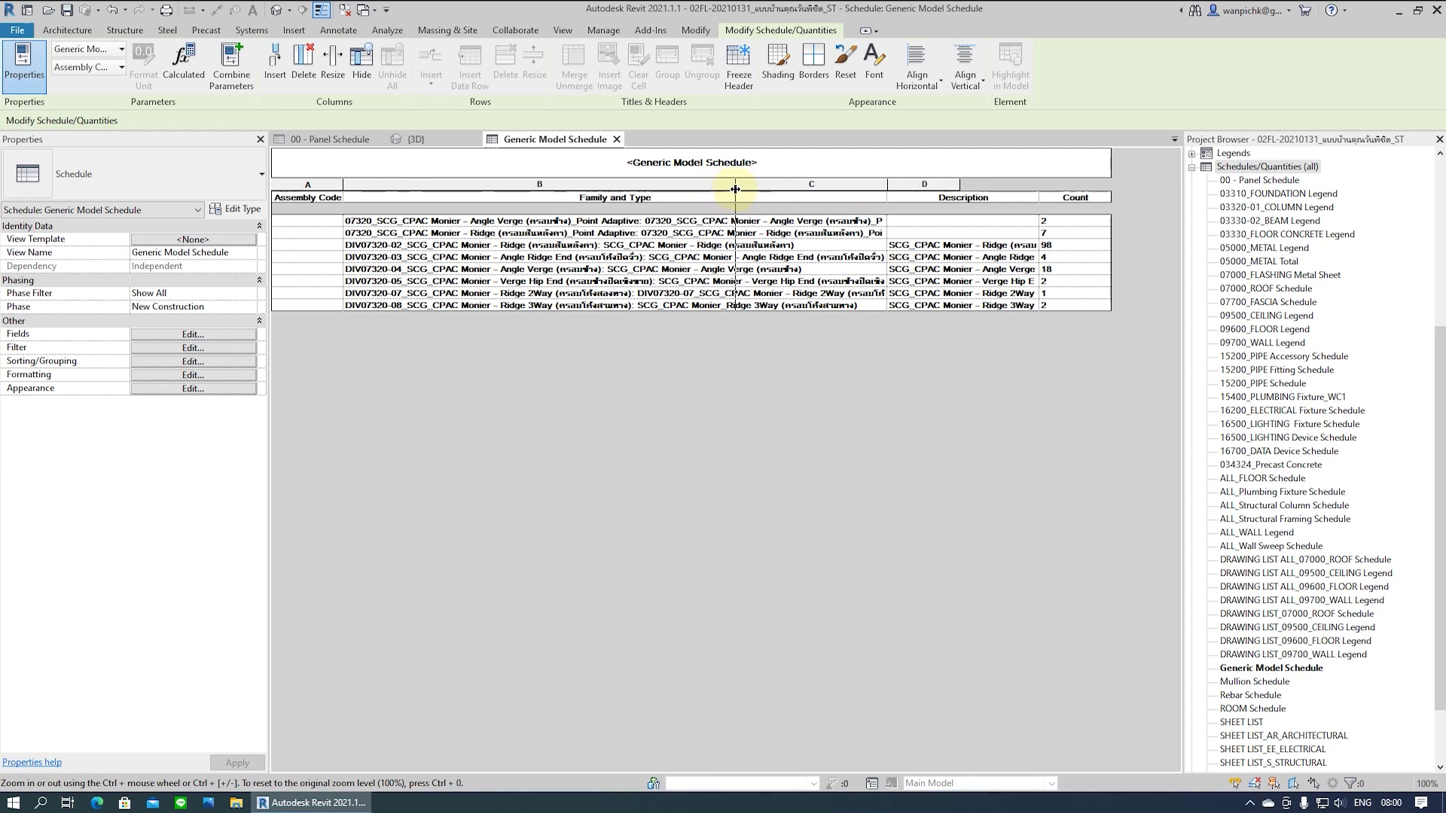
mouse_move(725, 190)
mouse_down()
mouse_move(984, 185)
mouse_move(957, 187)
mouse_up()
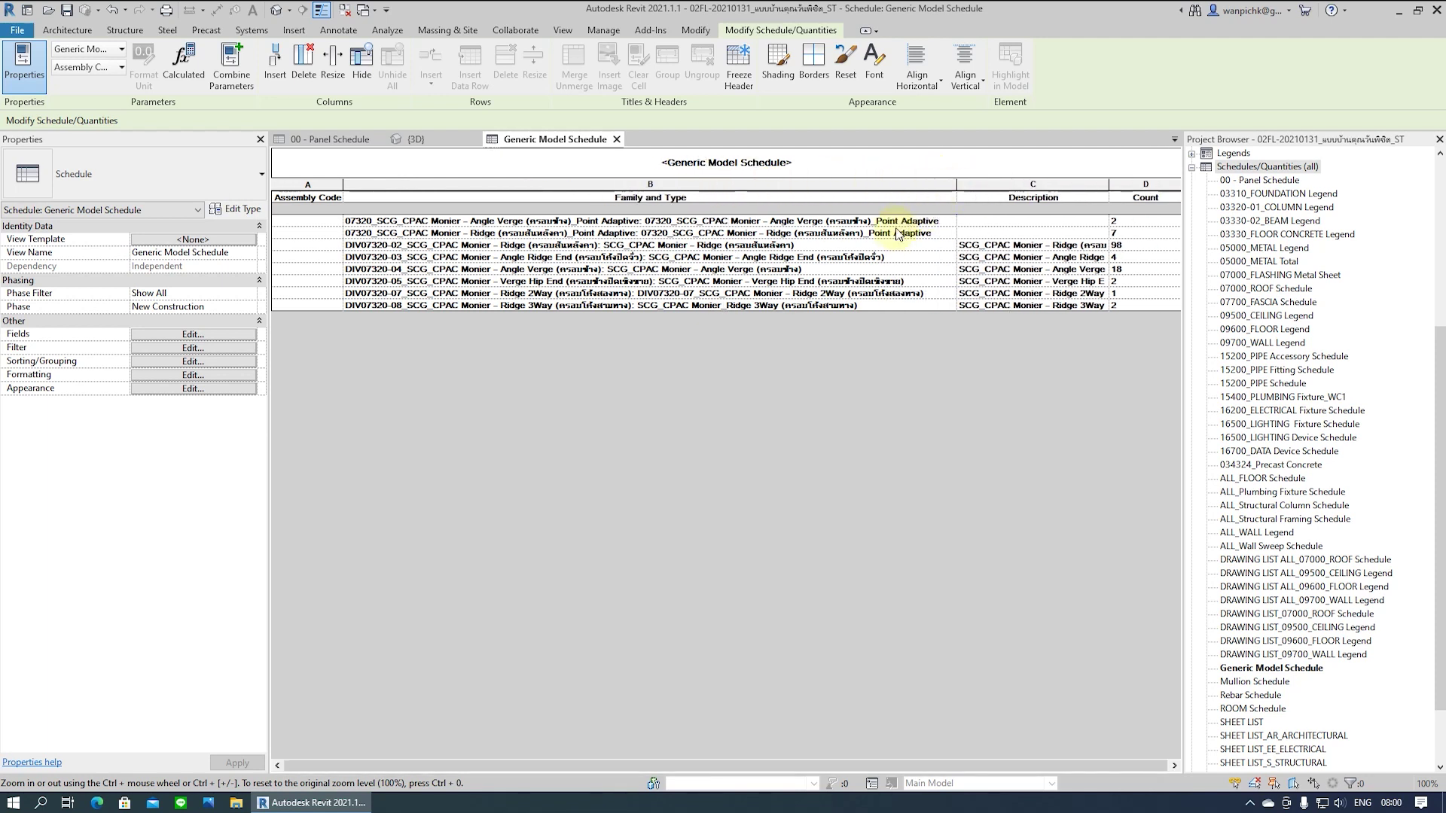
mouse_move(1110, 184)
mouse_down()
mouse_move(1212, 181)
mouse_move(1172, 184)
mouse_up()
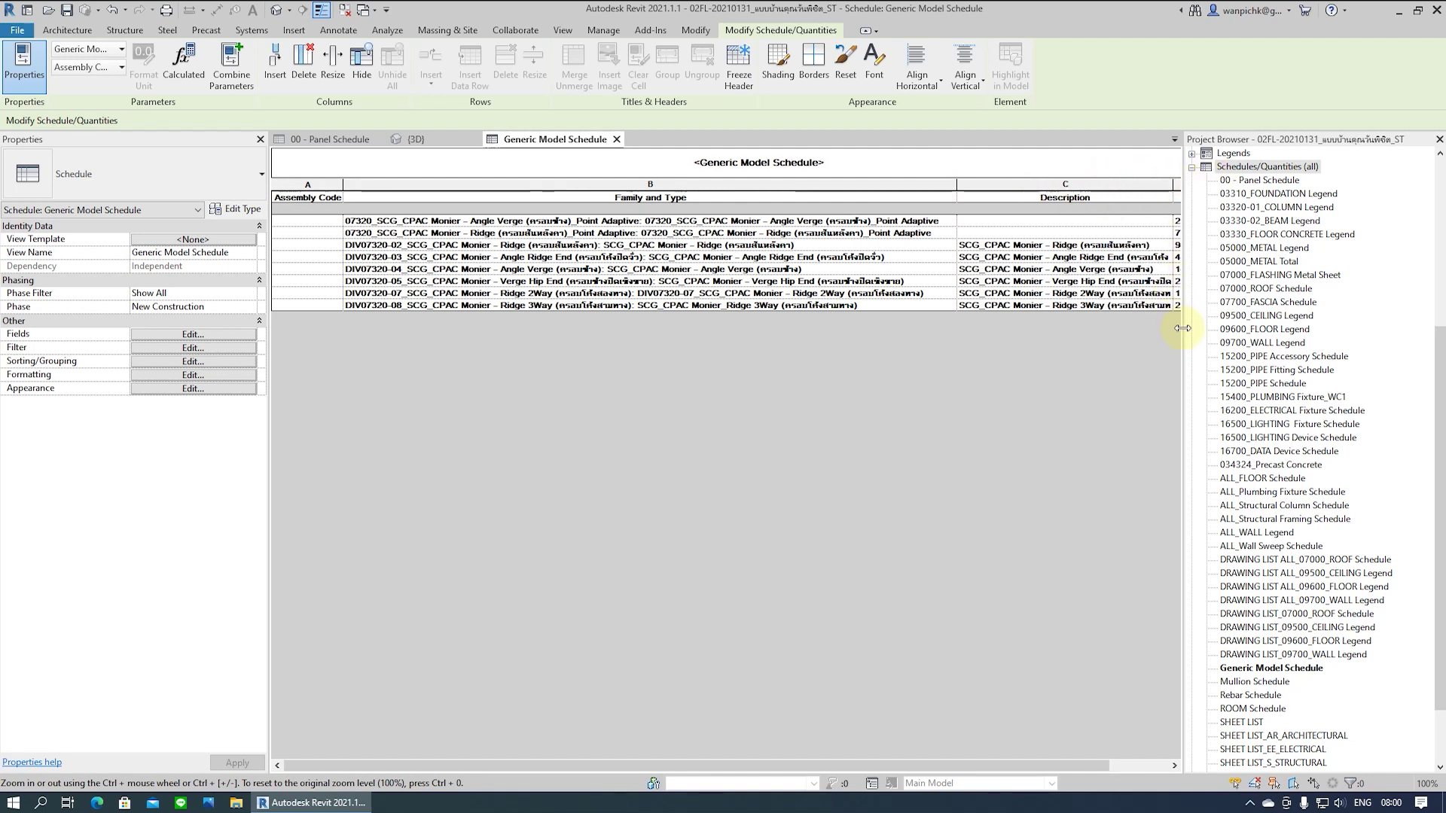
drag(1184, 328, 1312, 323)
drag(1171, 181, 1219, 183)
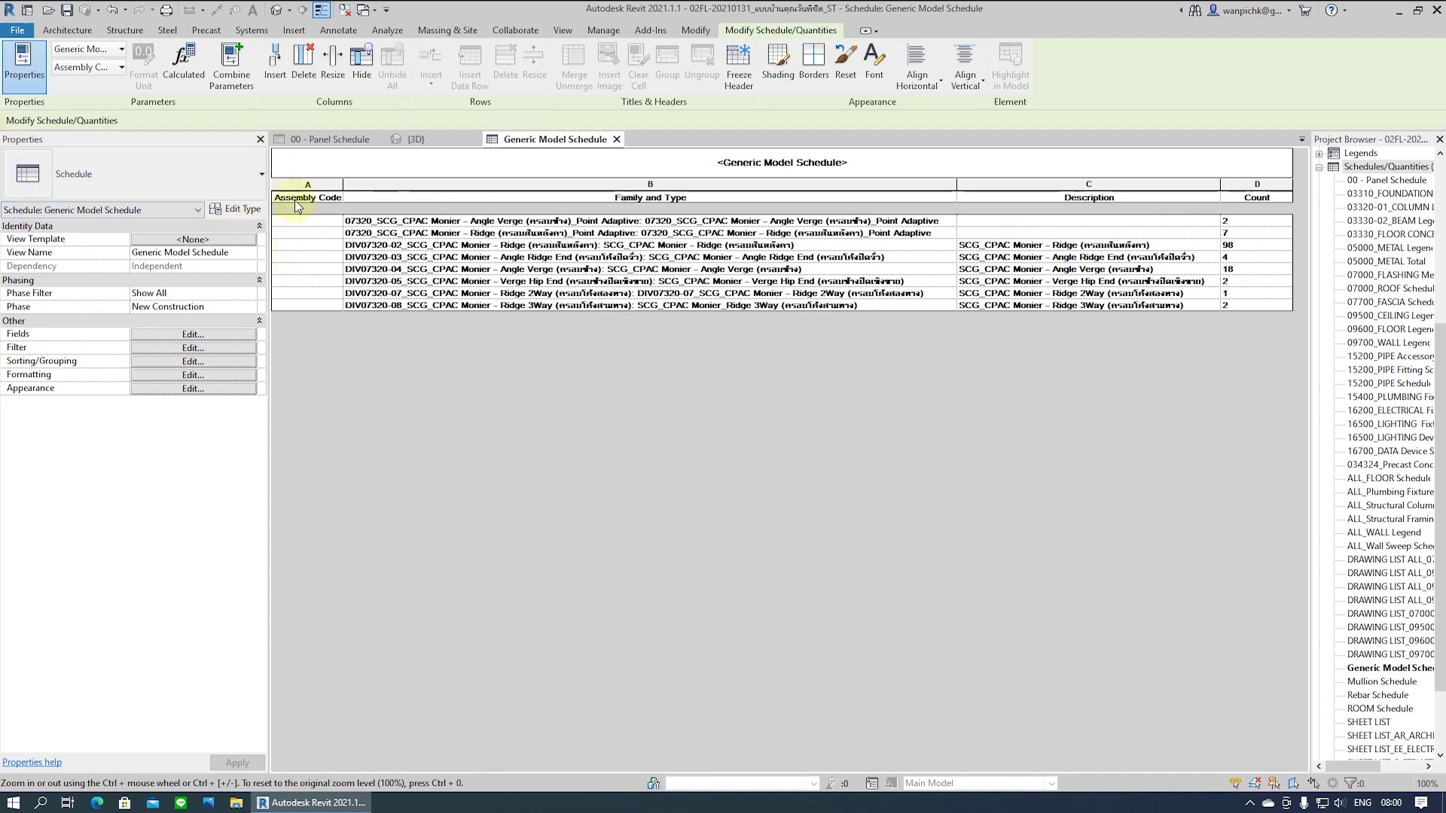
Enter Assembly Codes DIV07320-02 and DIV07320-03 on the first tile rows, applying to each type
click(289, 244)
text(DIV07320)
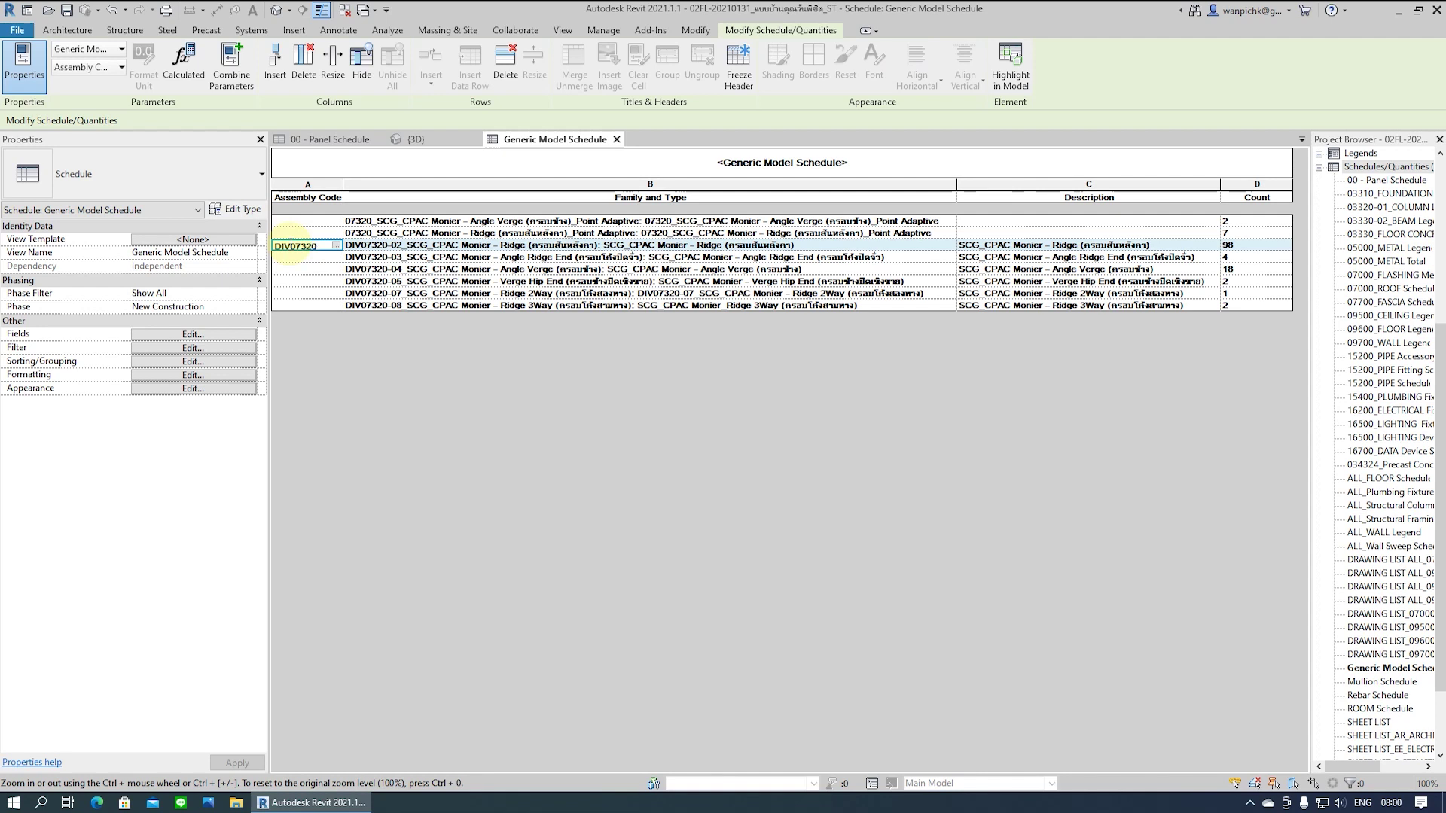
key(Return)
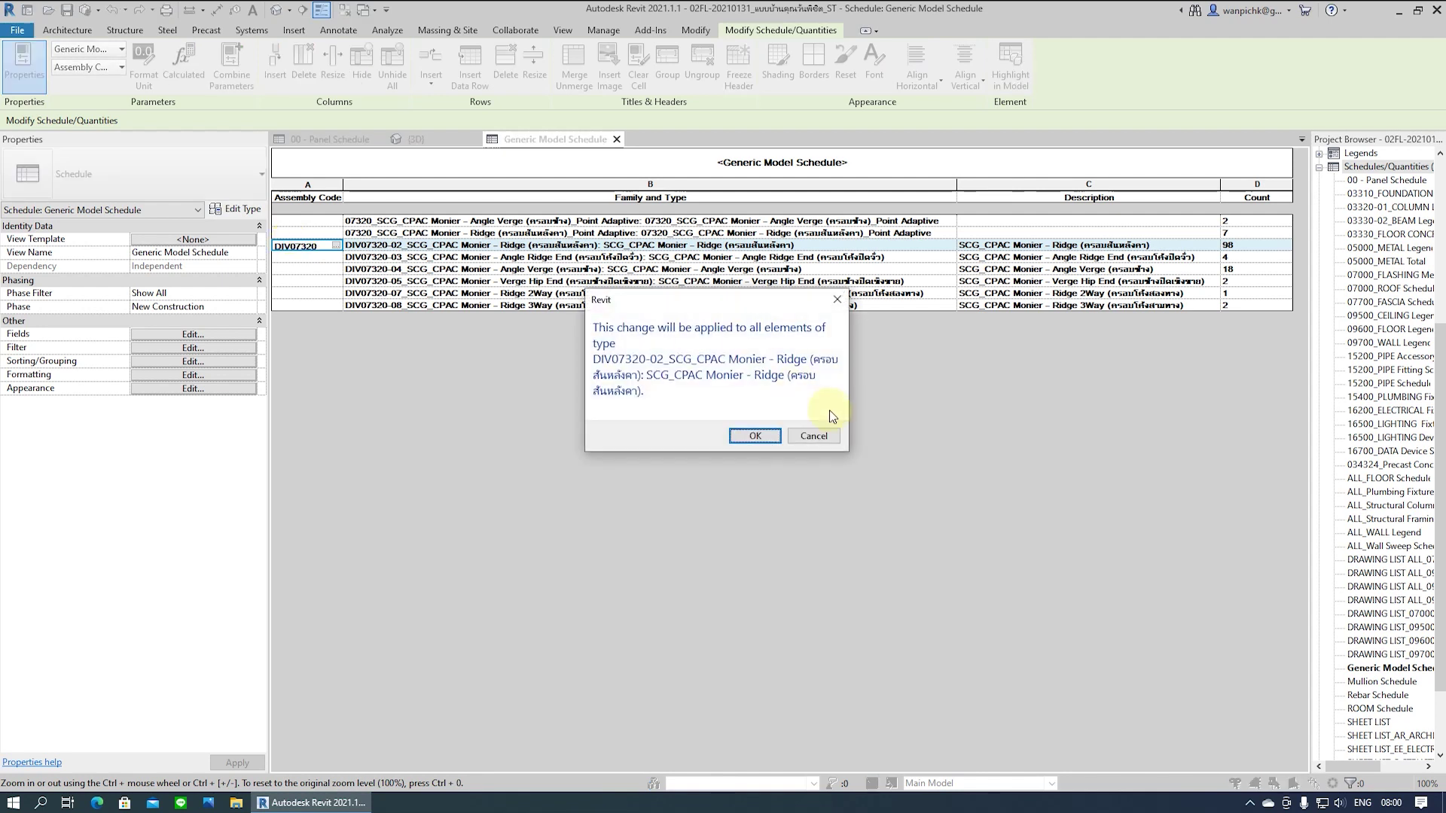
click(757, 436)
click(299, 244)
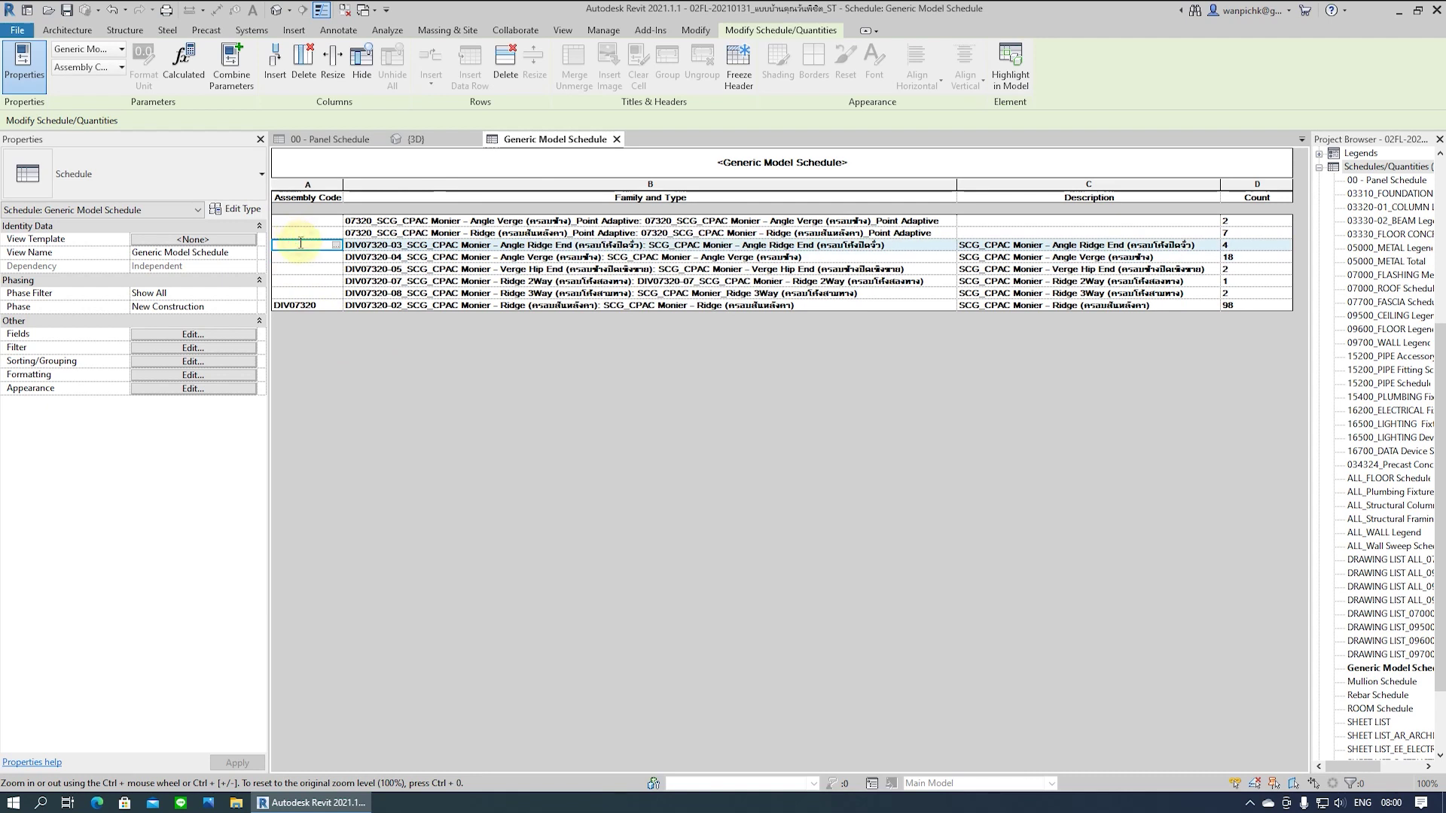
text(D)
key(Return)
key(Return)
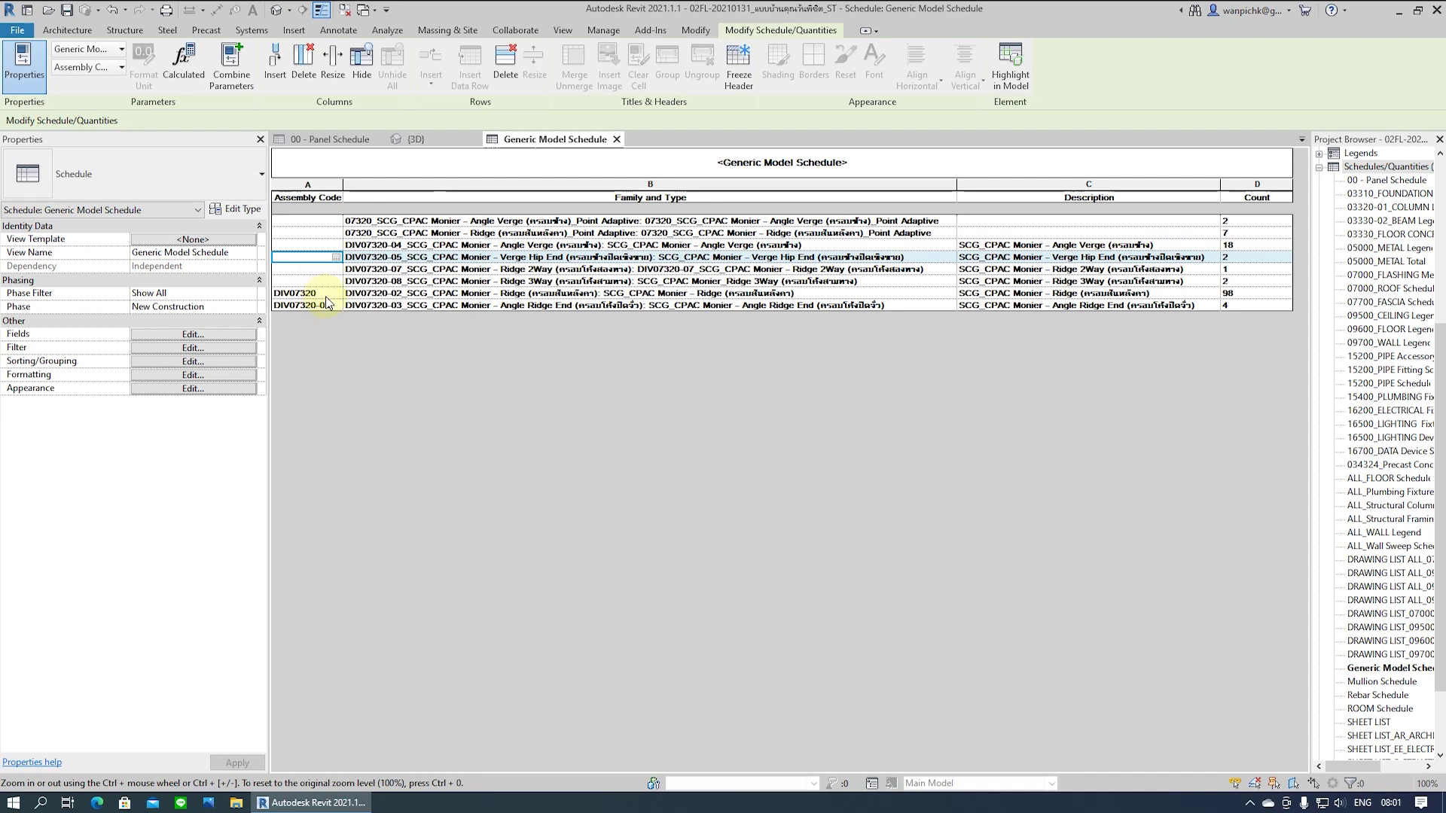
click(326, 293)
text(2)
key(Return)
key(Return)
click(332, 248)
click(316, 293)
double_click(316, 293)
key(ctrl+c)
Assign DIV07320-04, then DIV07320-05 to the Verge Hip End row
click(329, 243)
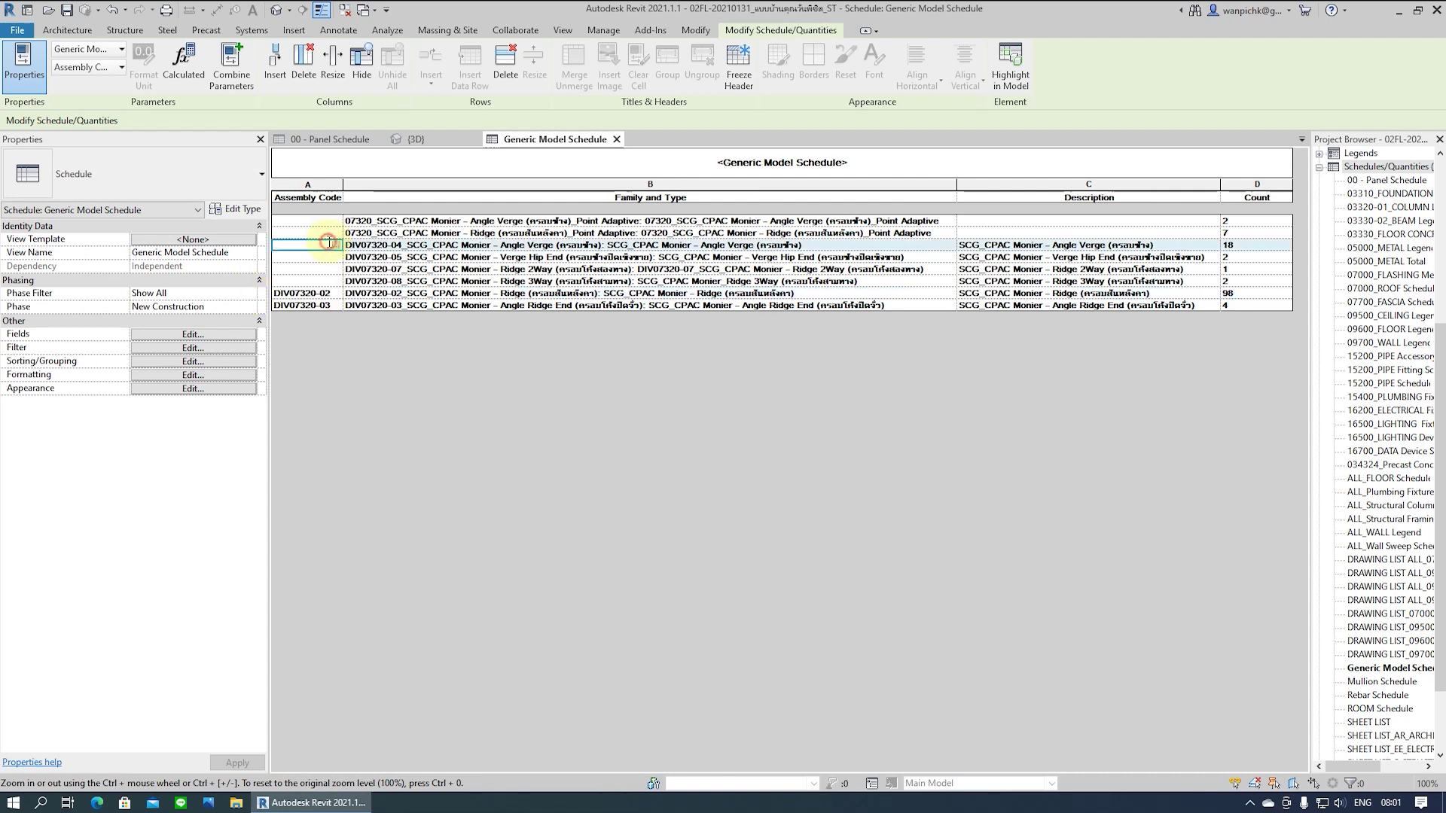
text(4)
key(Return)
key(Return)
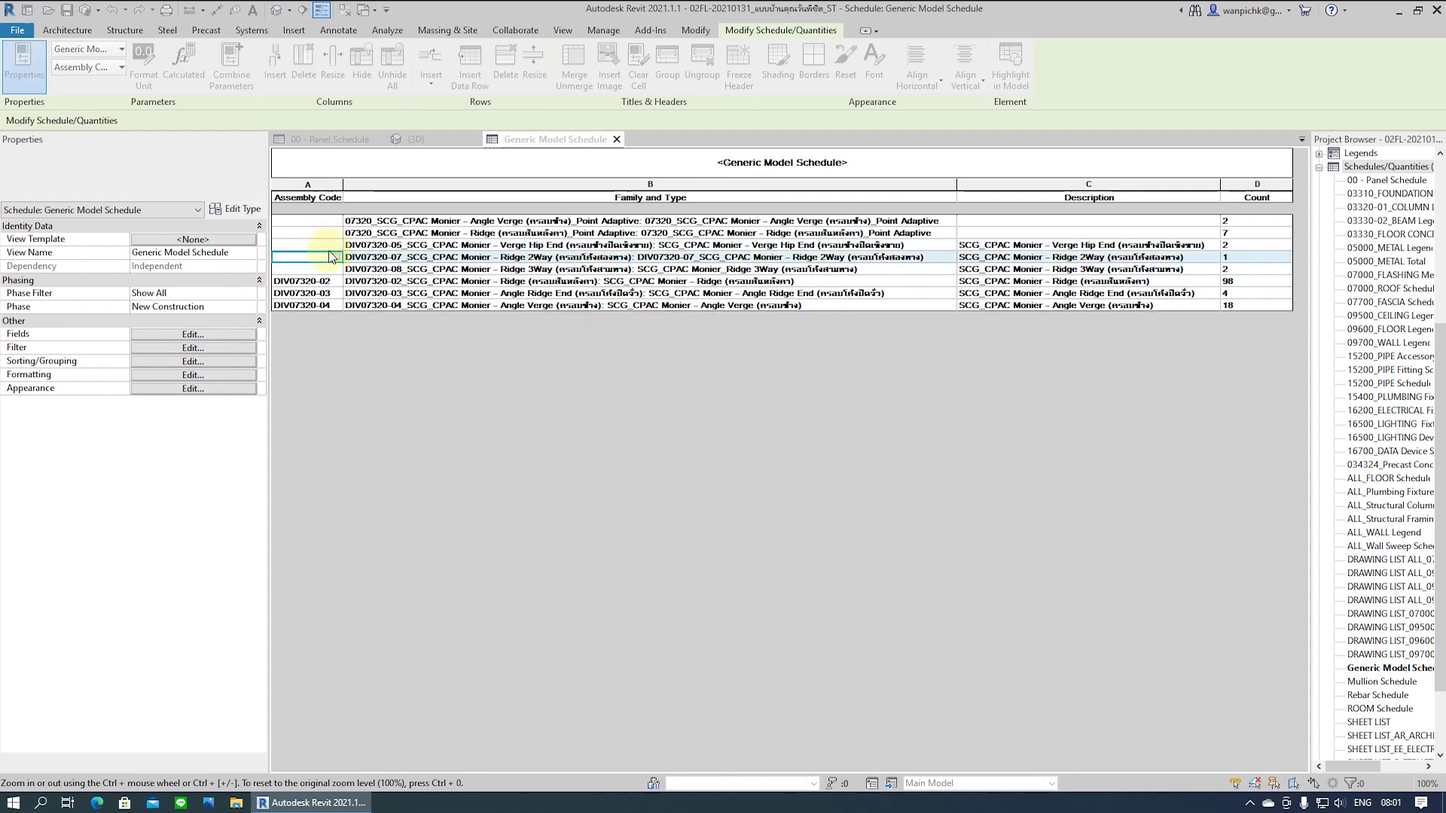
click(331, 244)
key(ctrl+v)
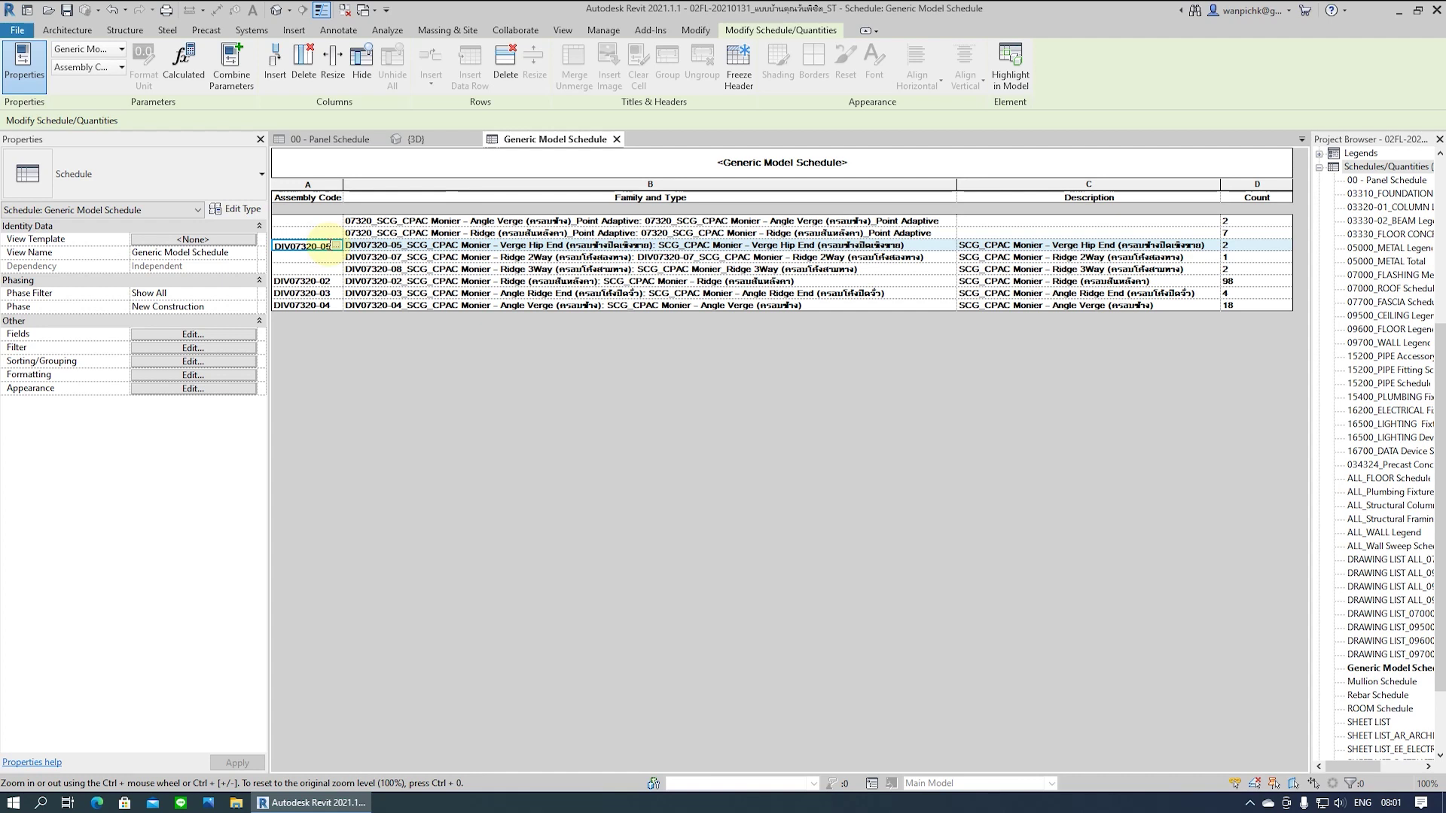
key(Return)
Assign DIV07320-07 to Ridge 2Way and DIV07320-08 to Ridge 3Way
key(Return)
click(329, 244)
key(ctrl+v)
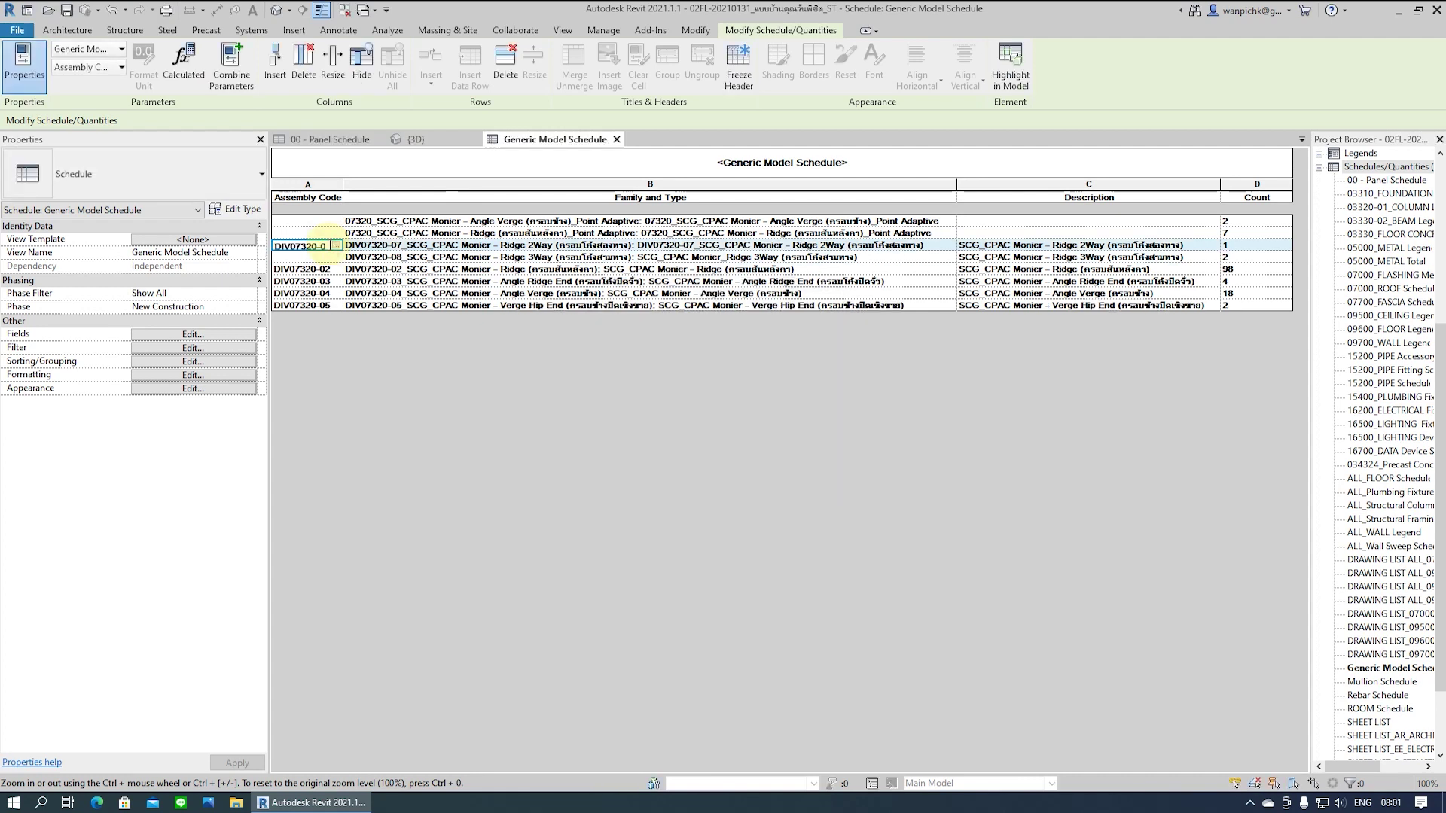
key(Return)
key(Return)
click(323, 245)
key(ctrl+v)
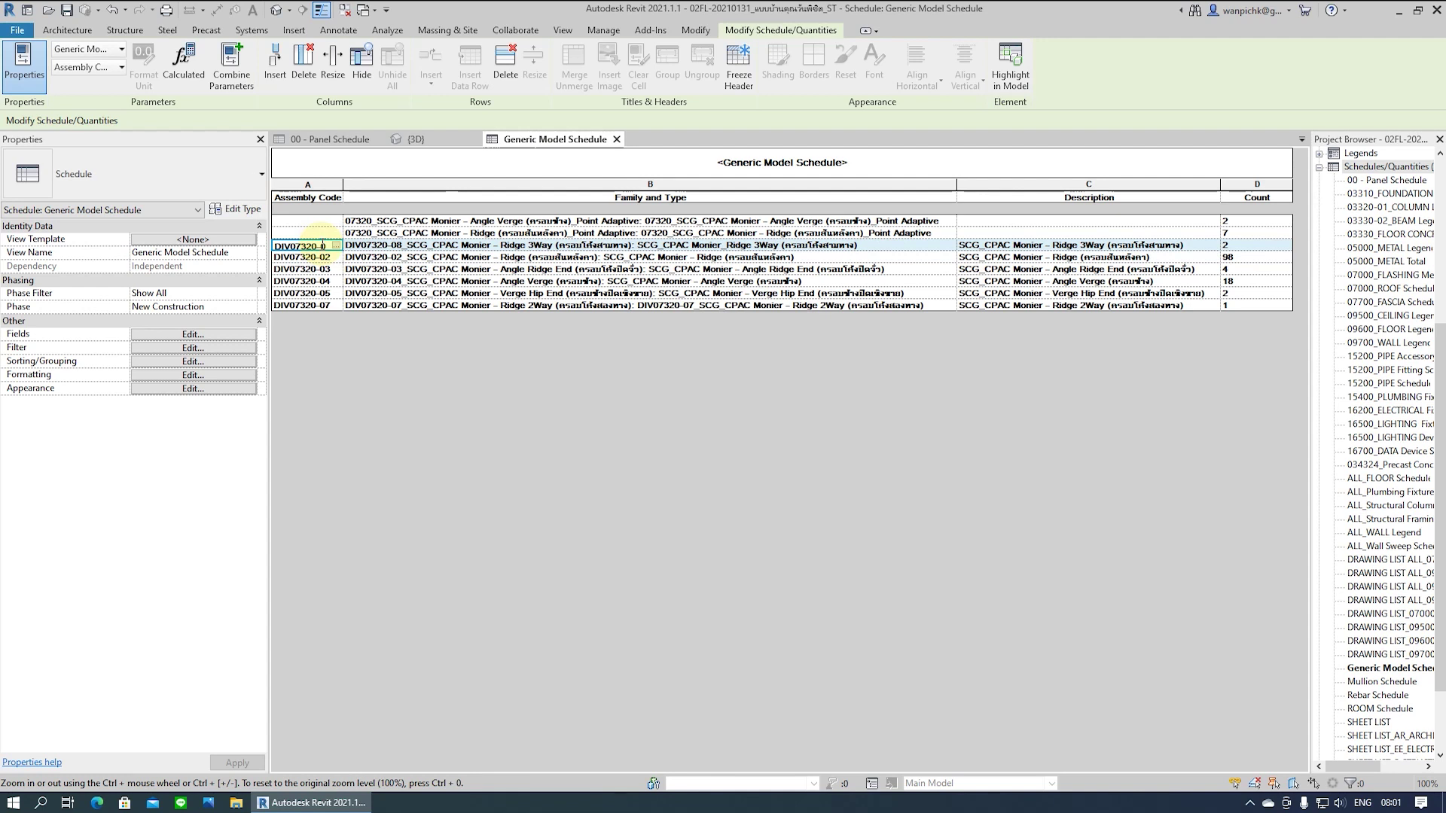
key(Return)
key(Return)
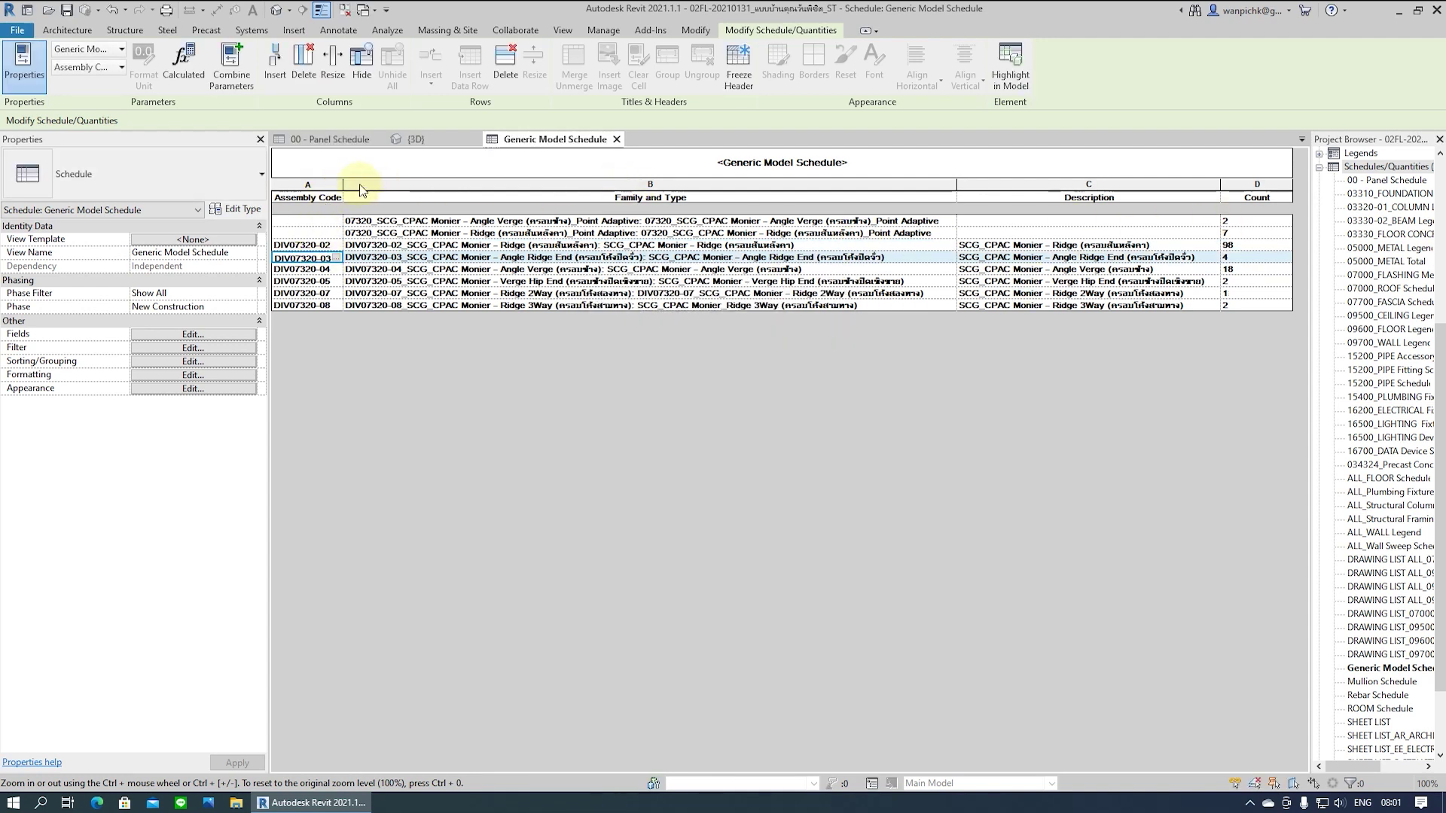
click(1046, 430)
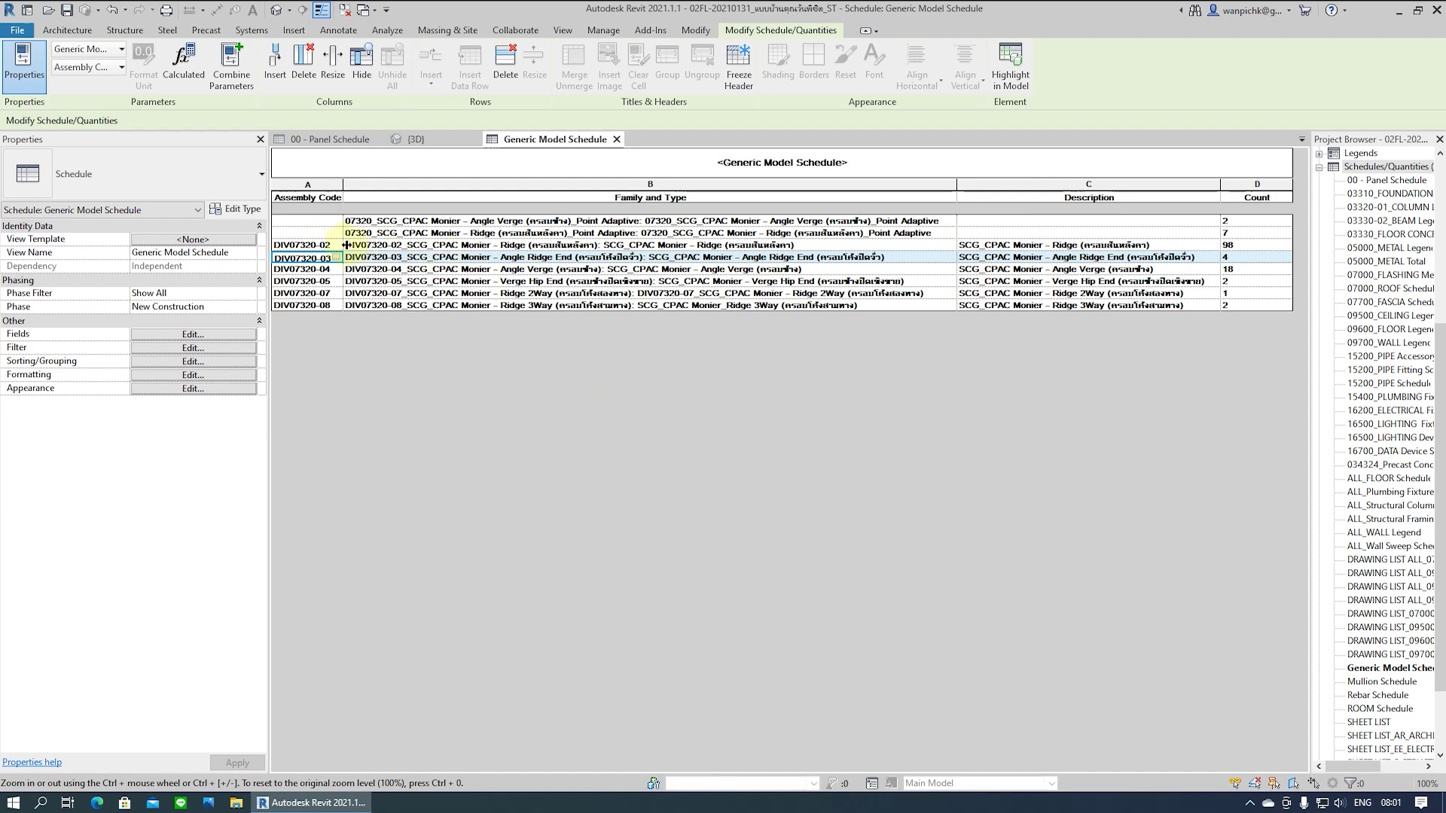
Retitle the schedule 'DIV07320_SCG CPAC Monier (ครอบกระเบื้อง)', deleting the stray Thai characters
click(709, 165)
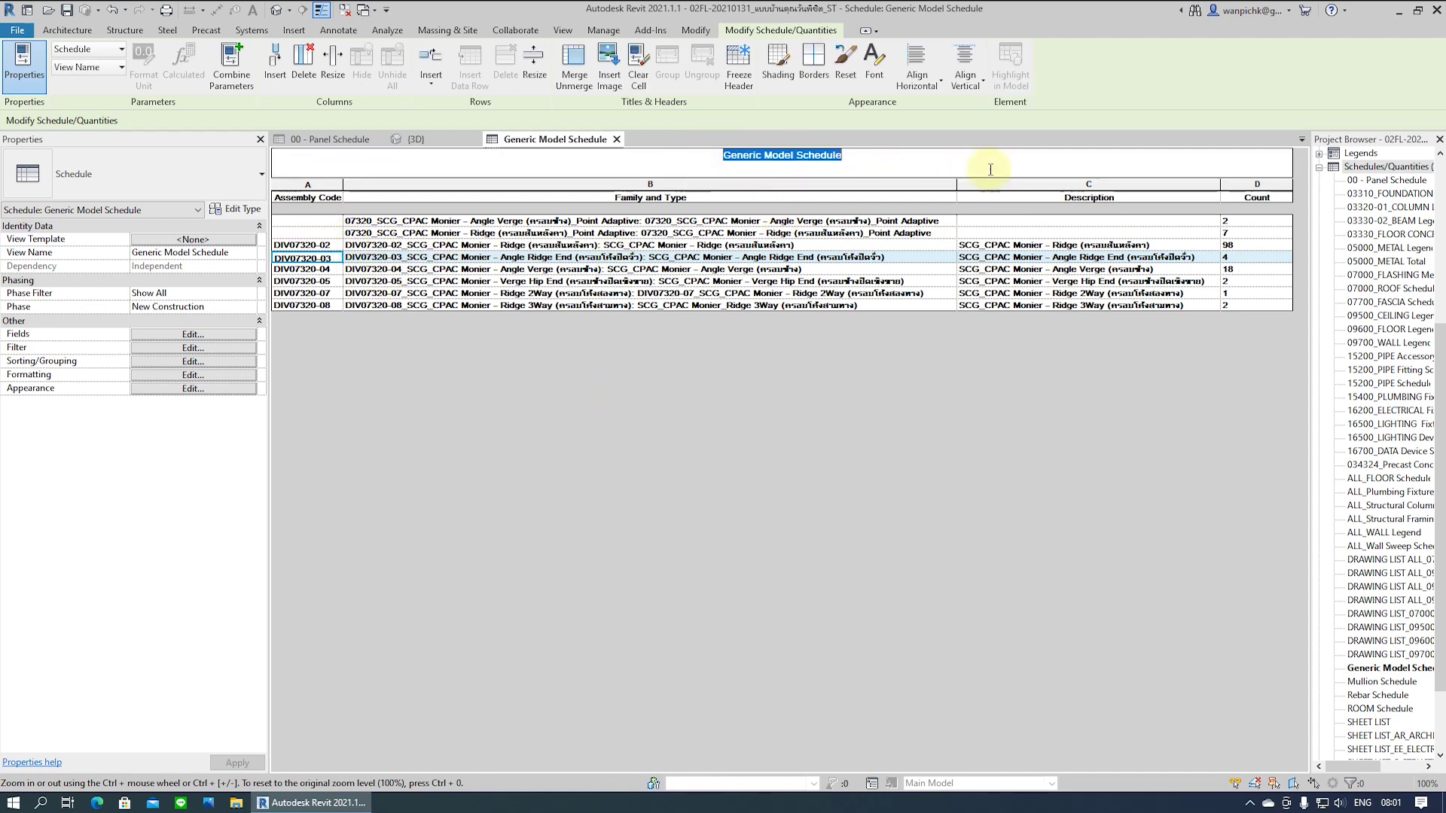
text(DIV)
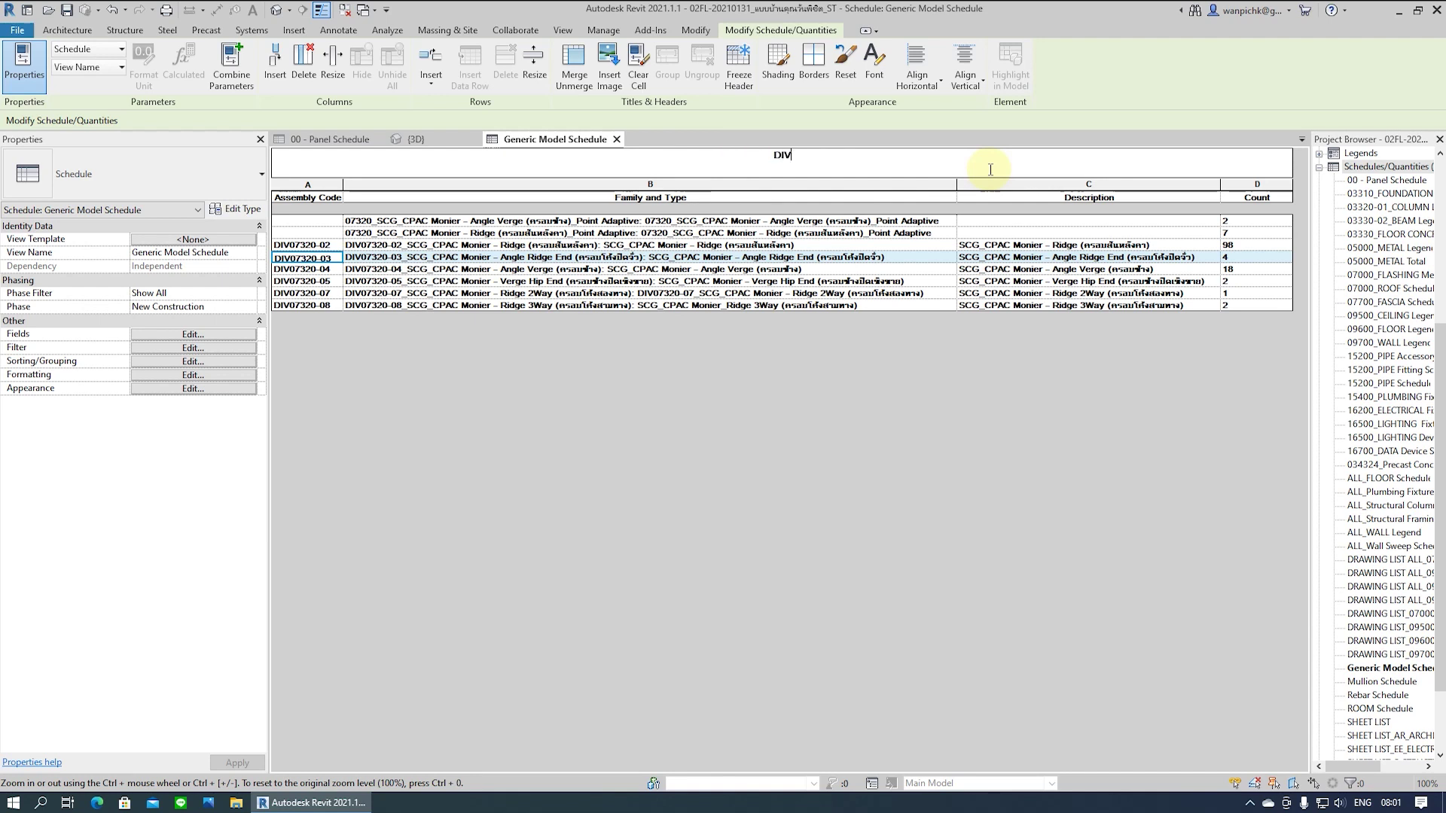
text(07320)
text(_)
text(ข)
key(BackSpace)
text(ข)
key(BackSpace)
text(ข)
key(BackSpace)
key(alt+shift)
text(SCG CPAC Monier ()
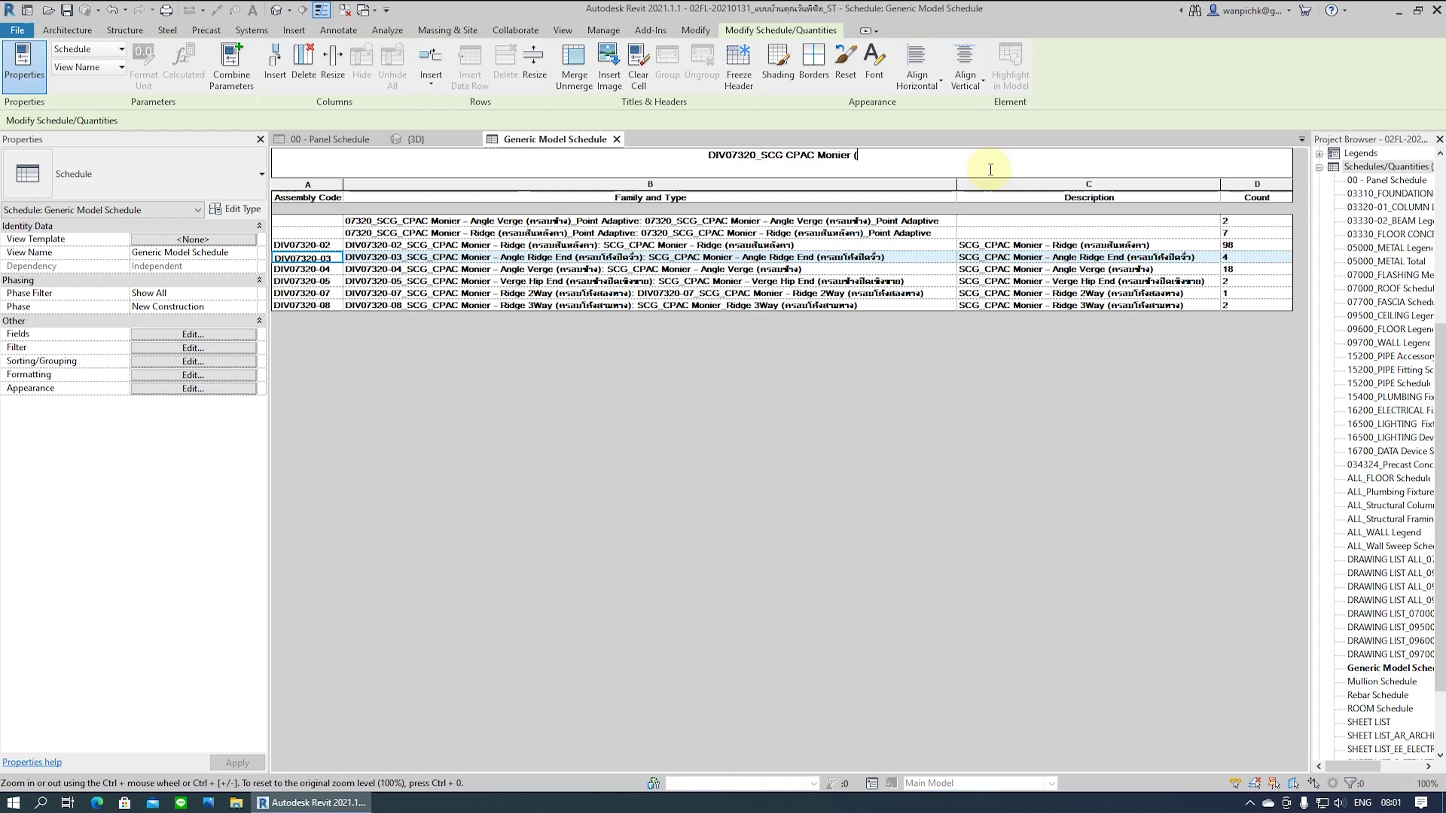
text(ครอบกระเบื้อง))
key(Return)
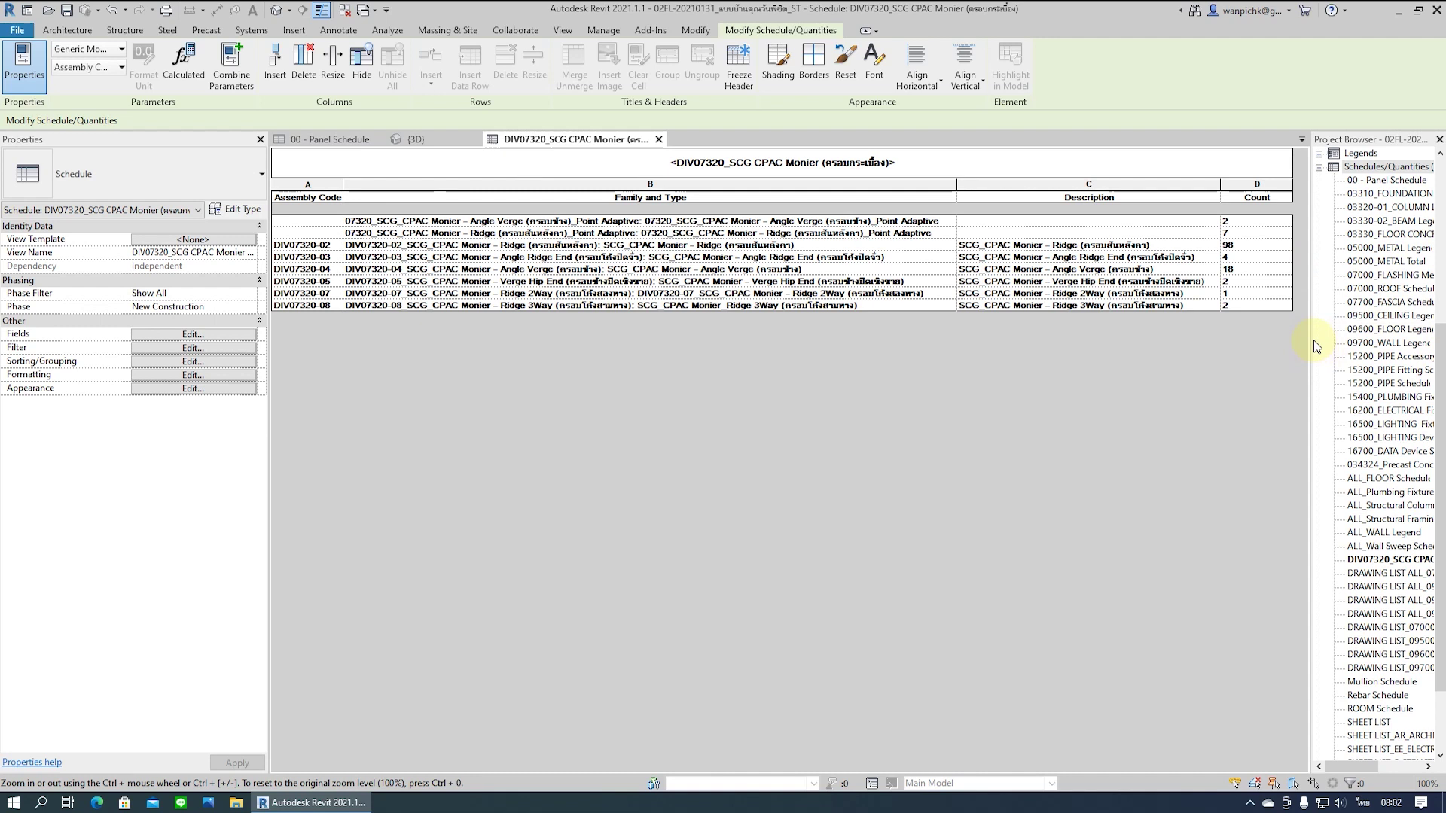
Add a schedule filter: Assembly Code contains DIV07320
drag(1312, 337, 1214, 336)
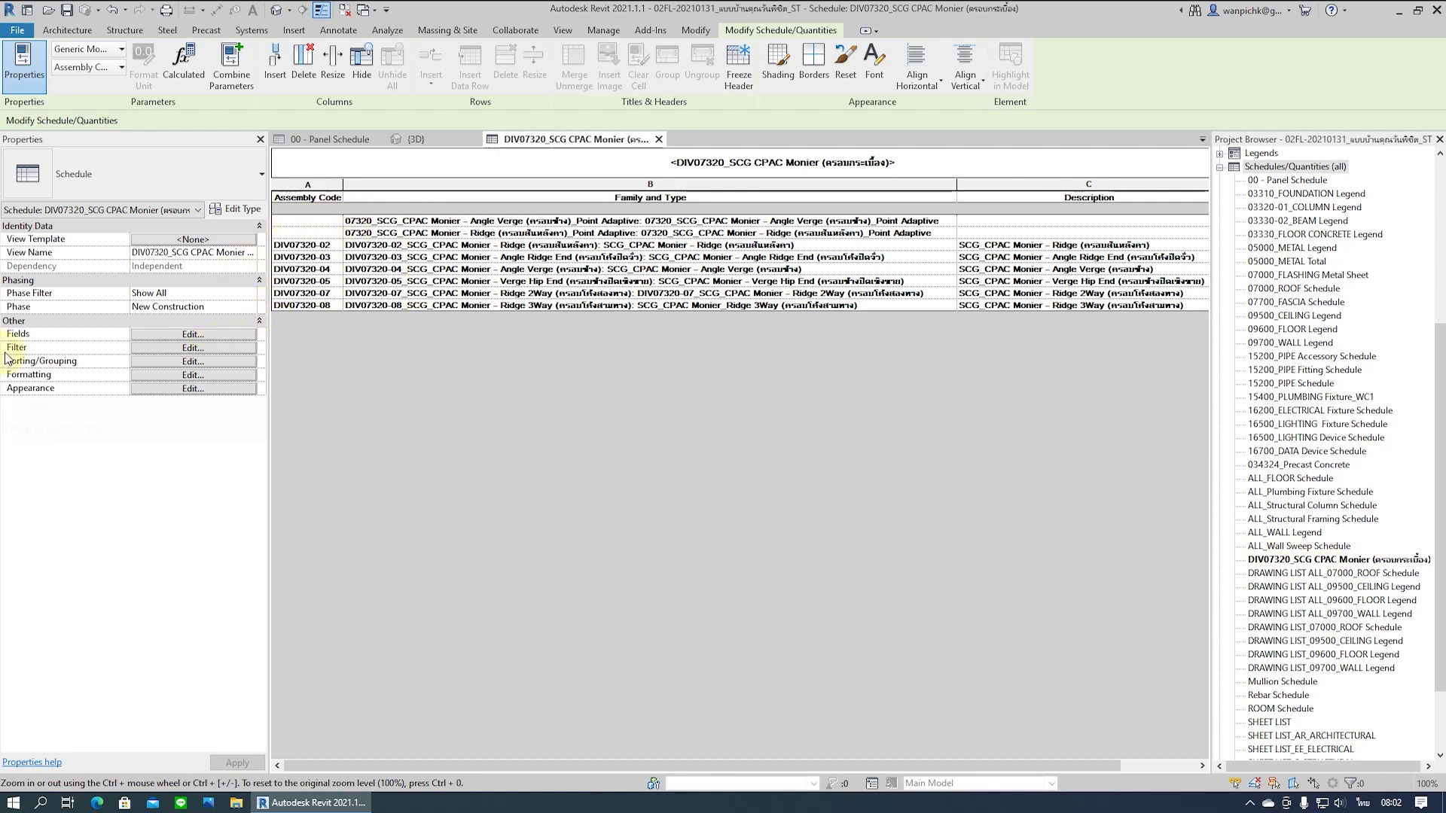
click(216, 346)
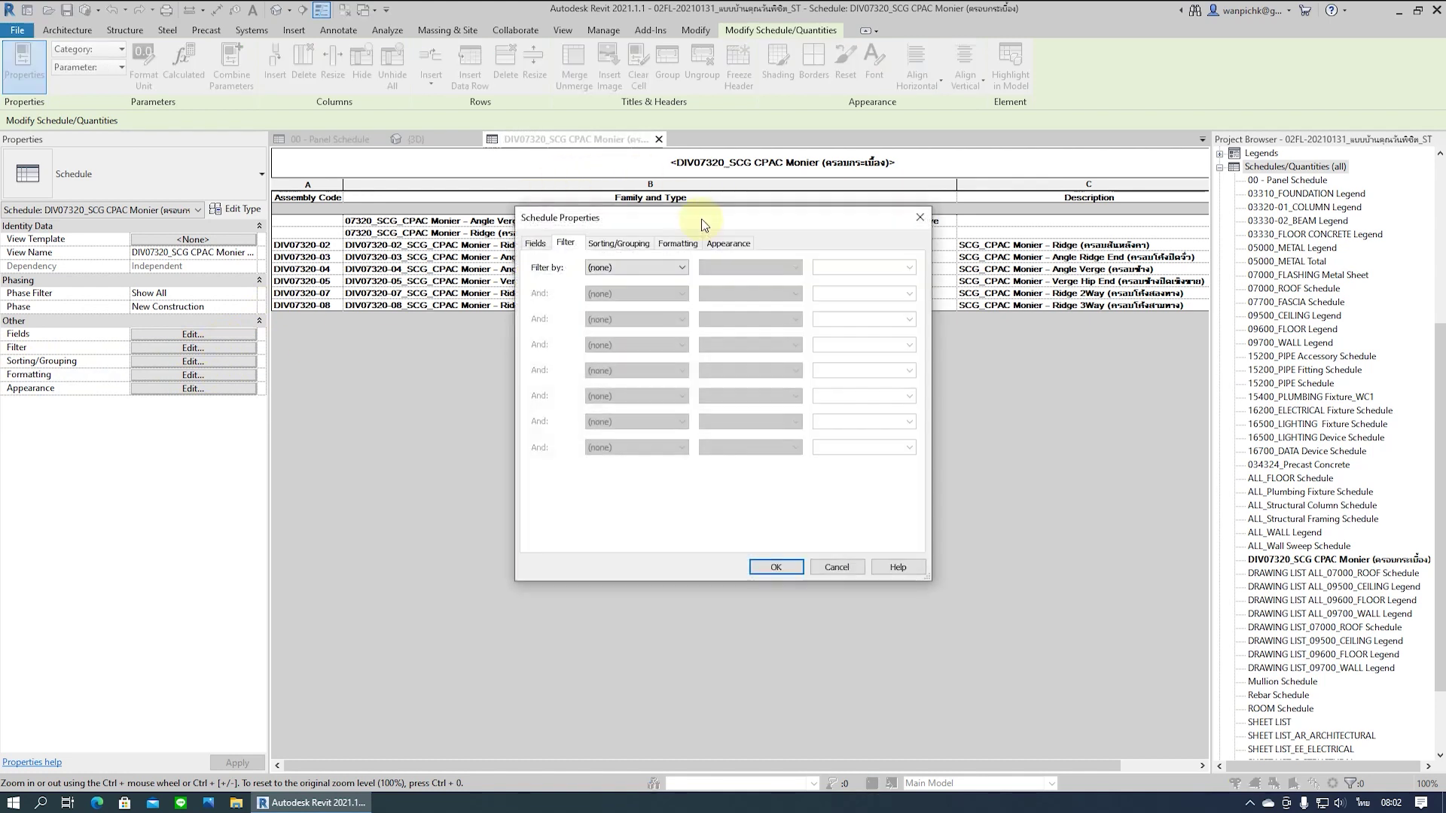
drag(702, 218, 910, 212)
click(842, 261)
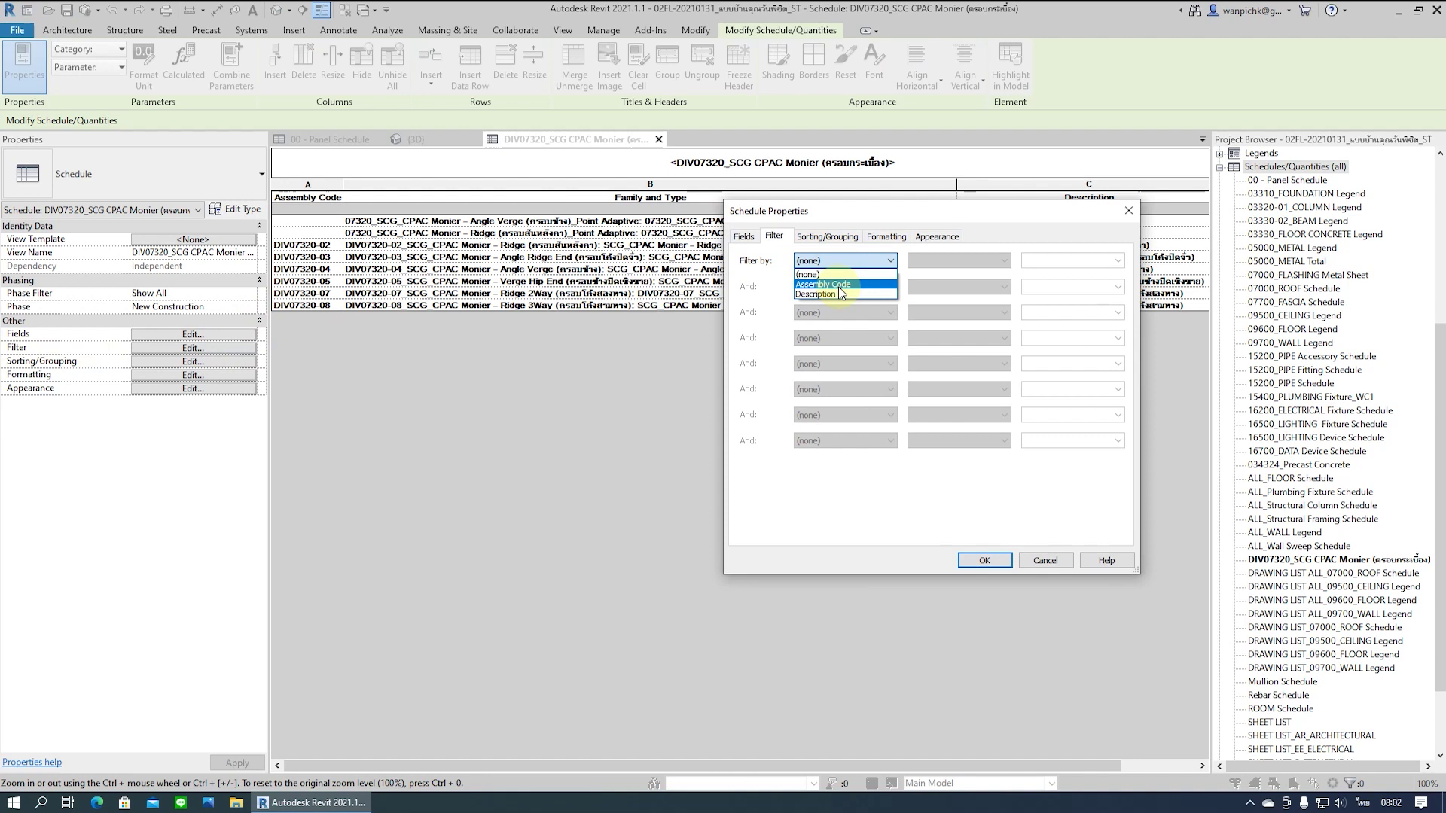
click(840, 286)
click(967, 259)
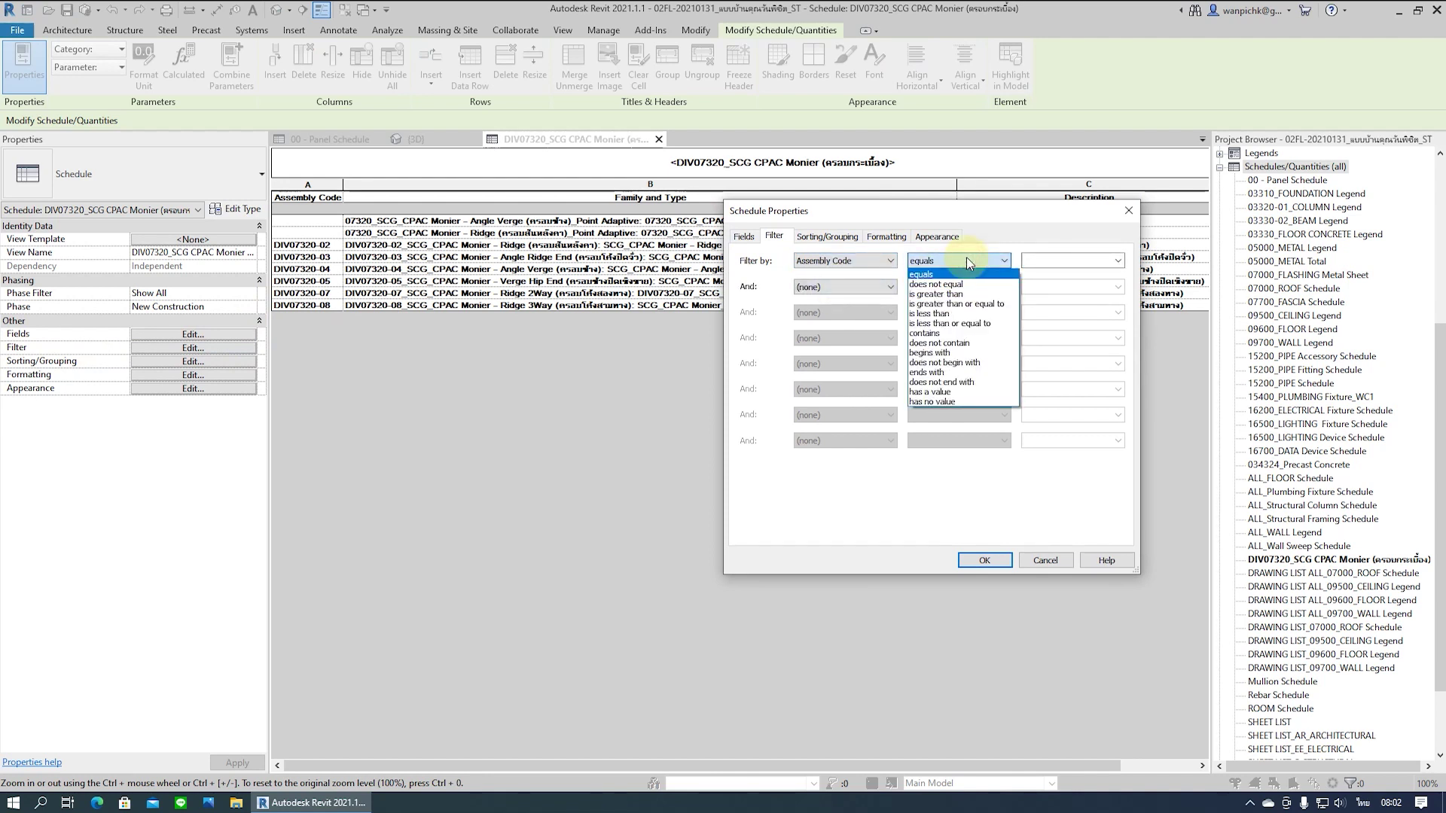
click(934, 333)
click(1049, 261)
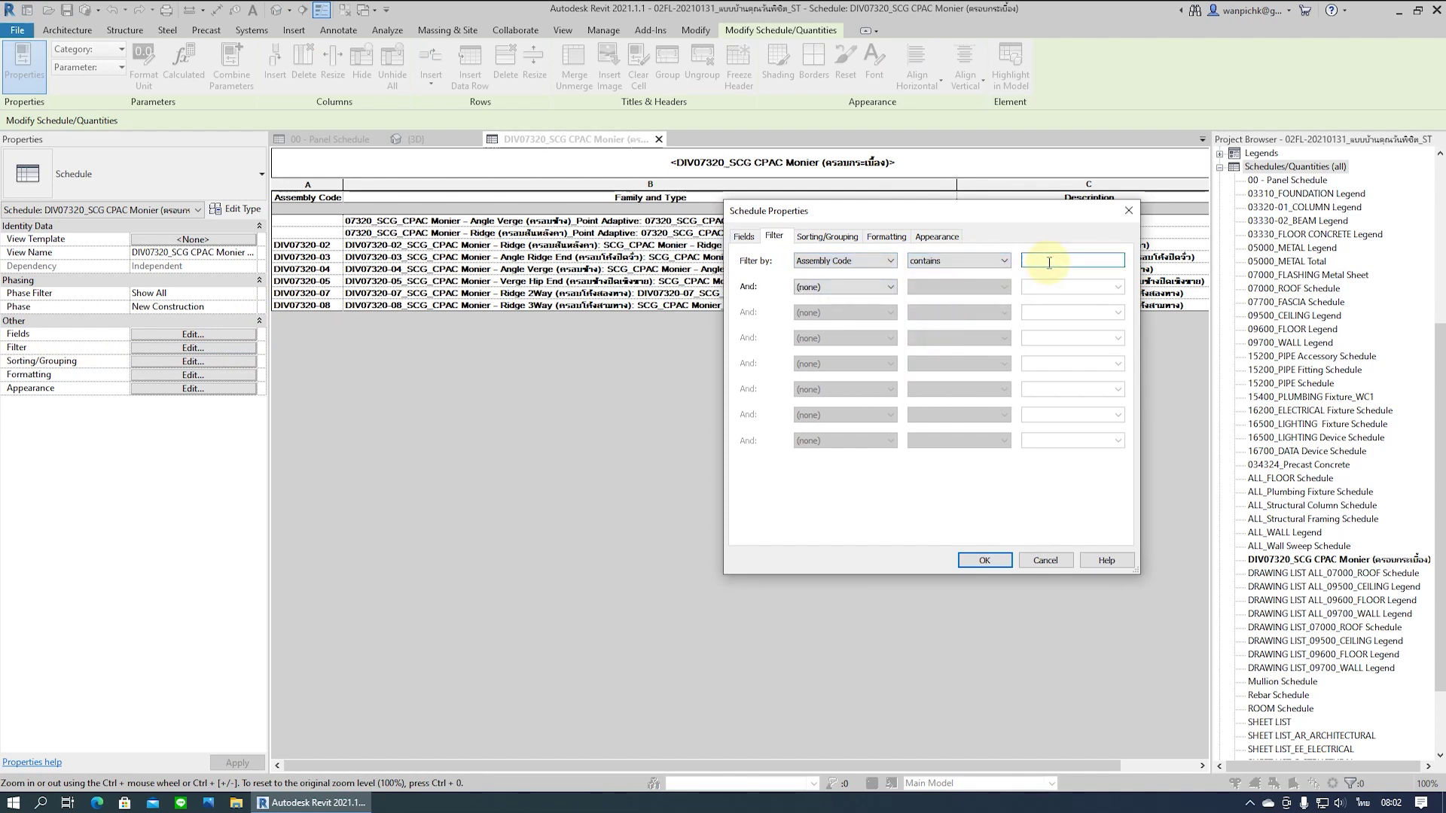
text(ฏ)
click(1000, 567)
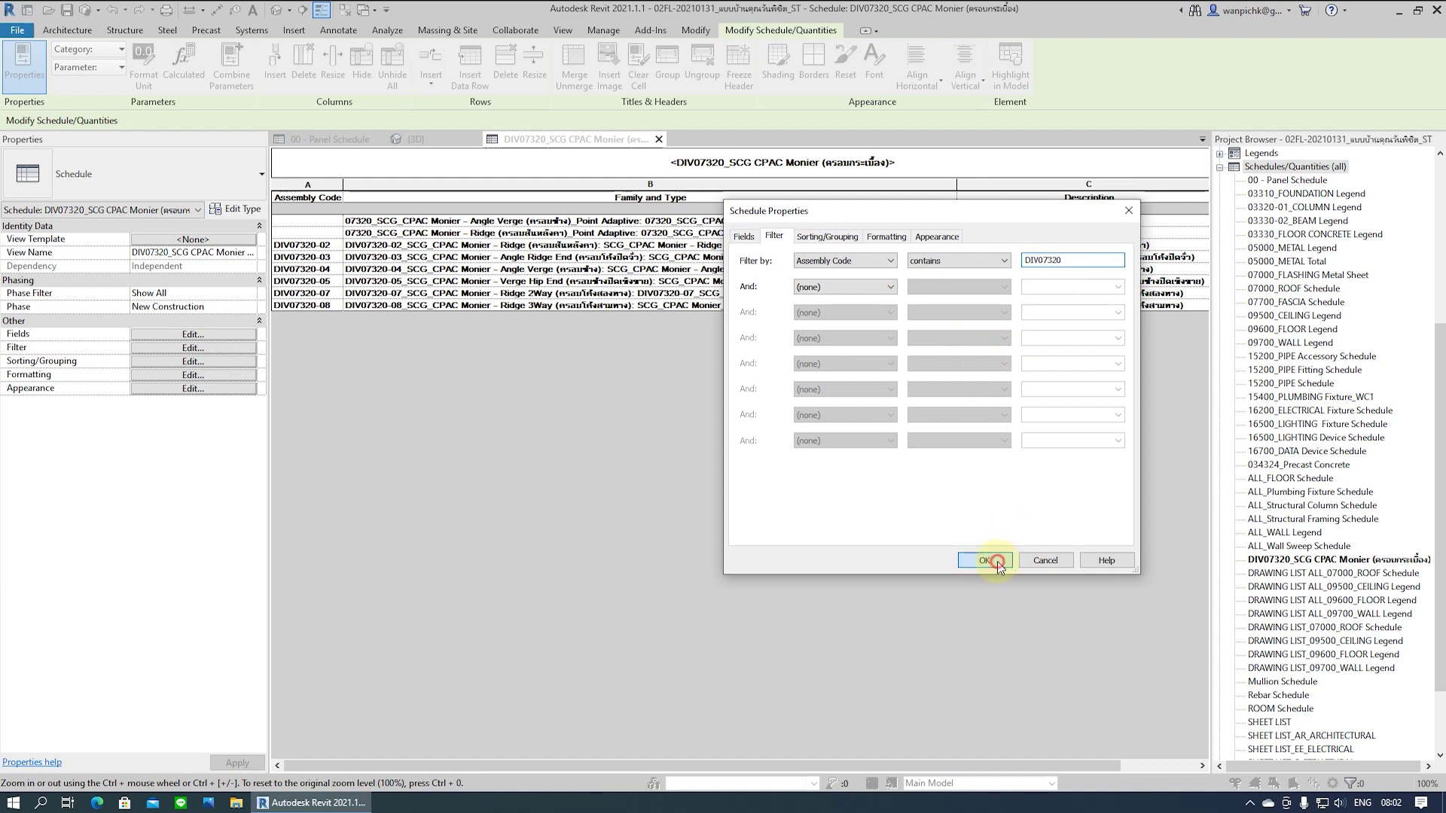
click(322, 250)
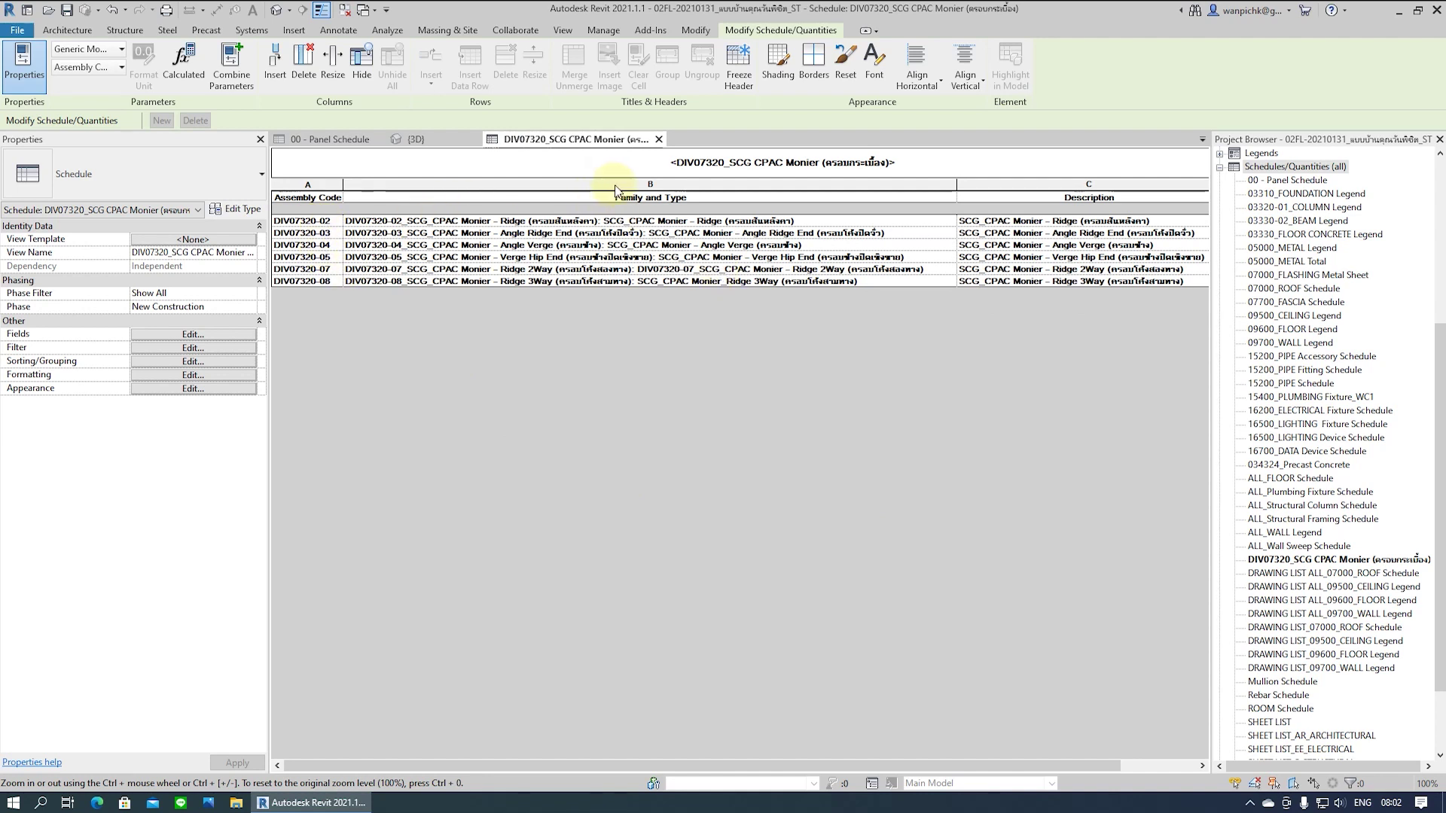
Hide the Family and Type column and right-align the Count values
click(645, 185)
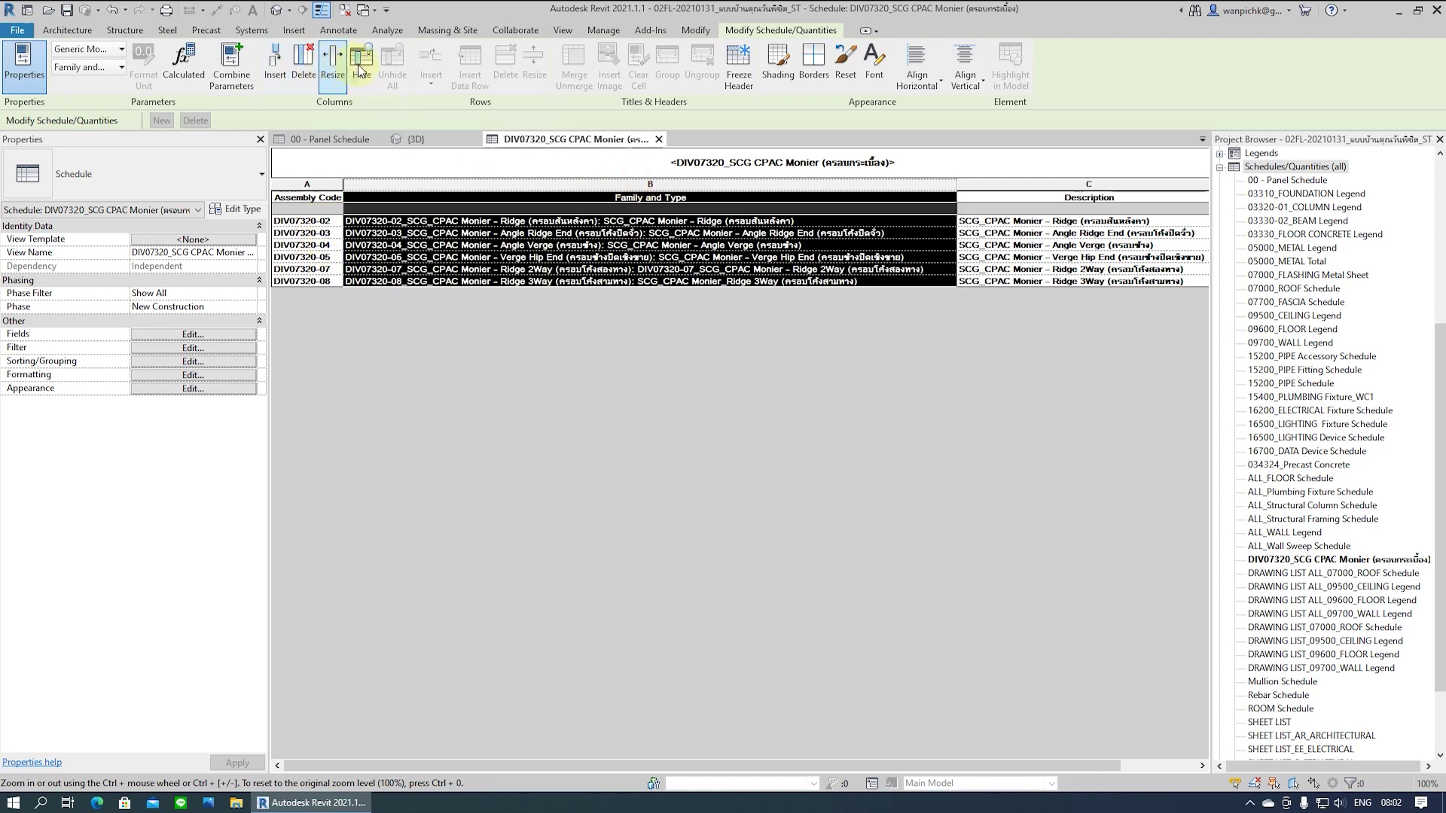
click(359, 69)
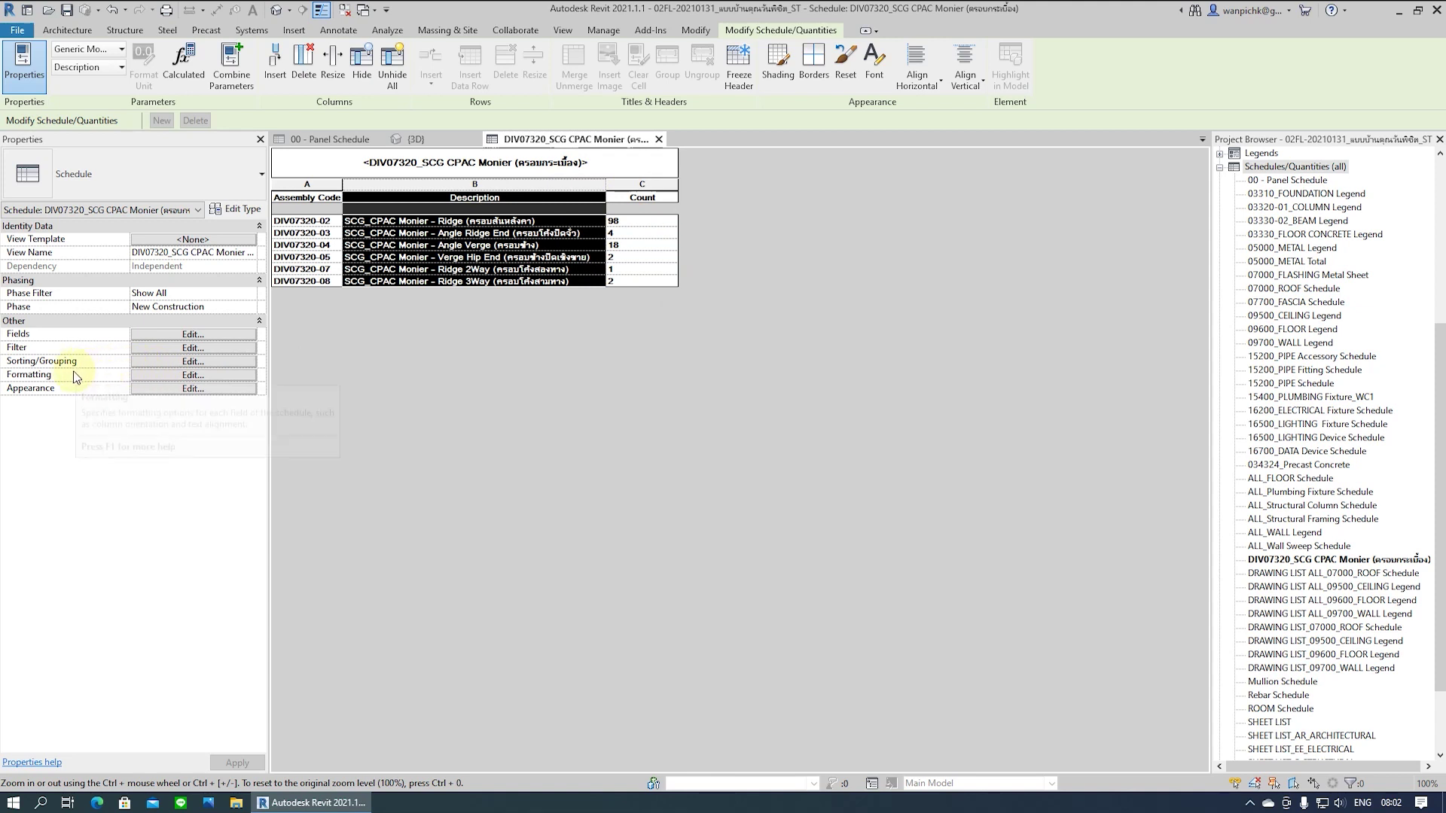
click(203, 375)
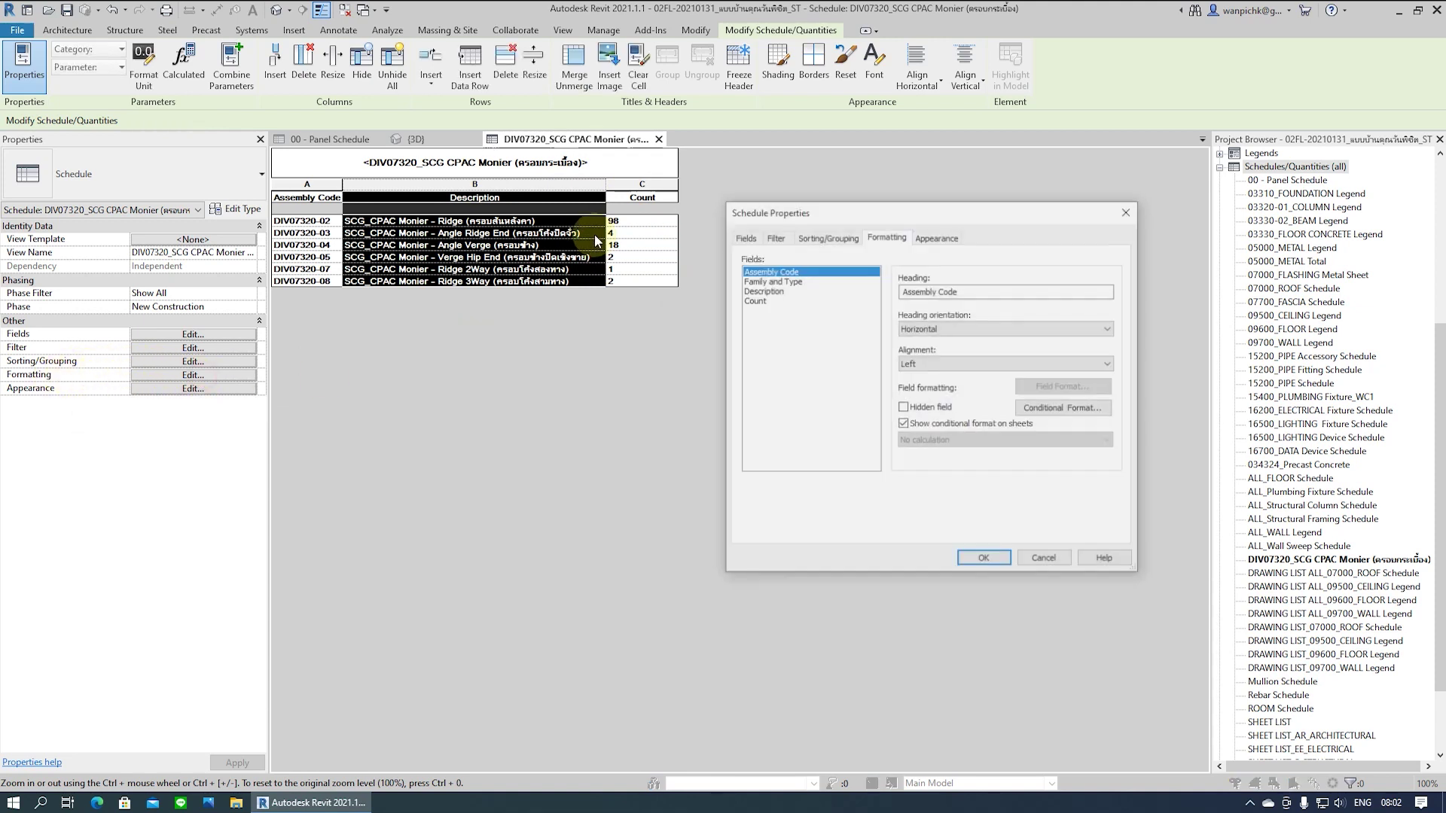
click(773, 300)
click(1059, 368)
click(934, 395)
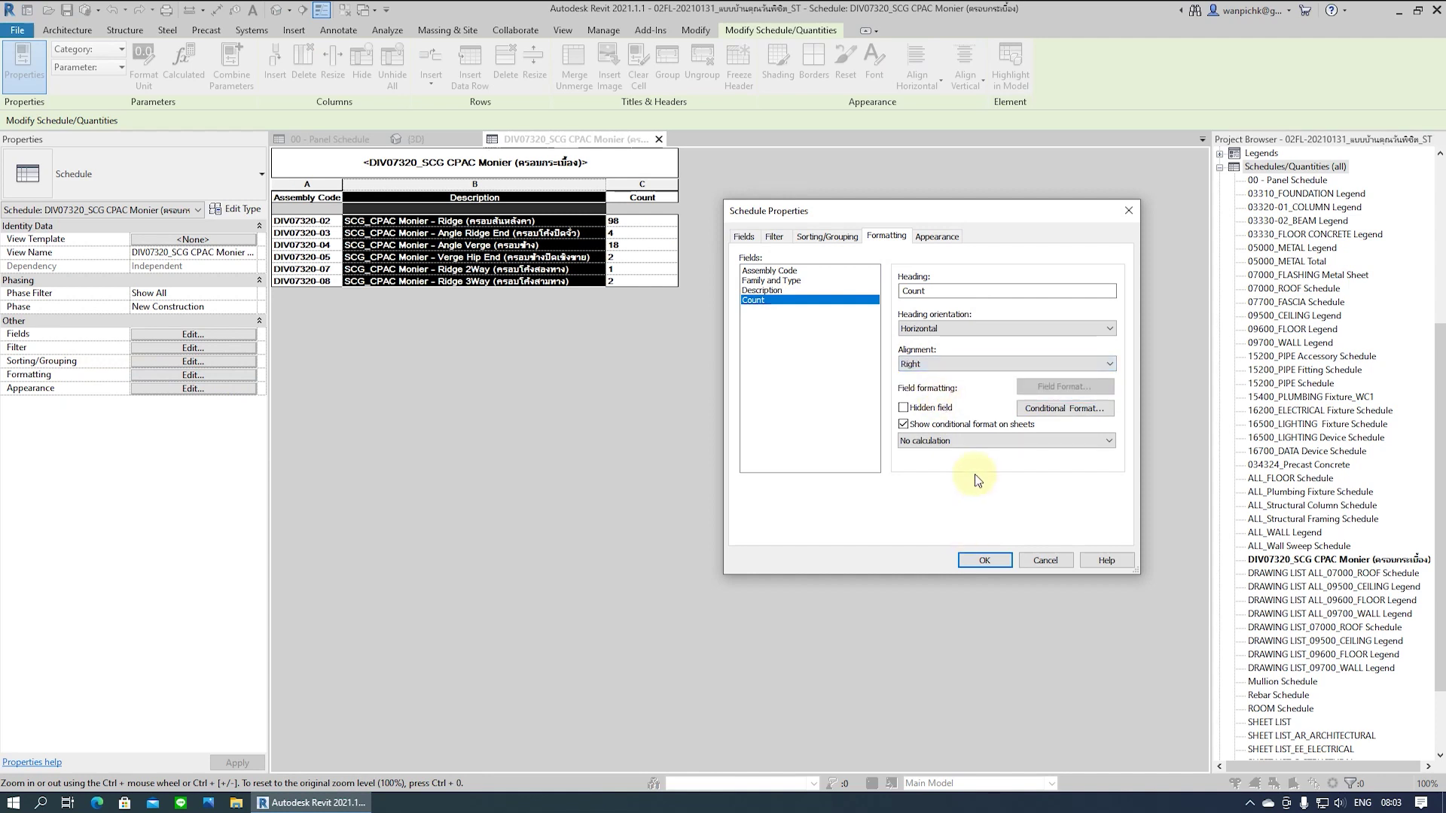
click(977, 560)
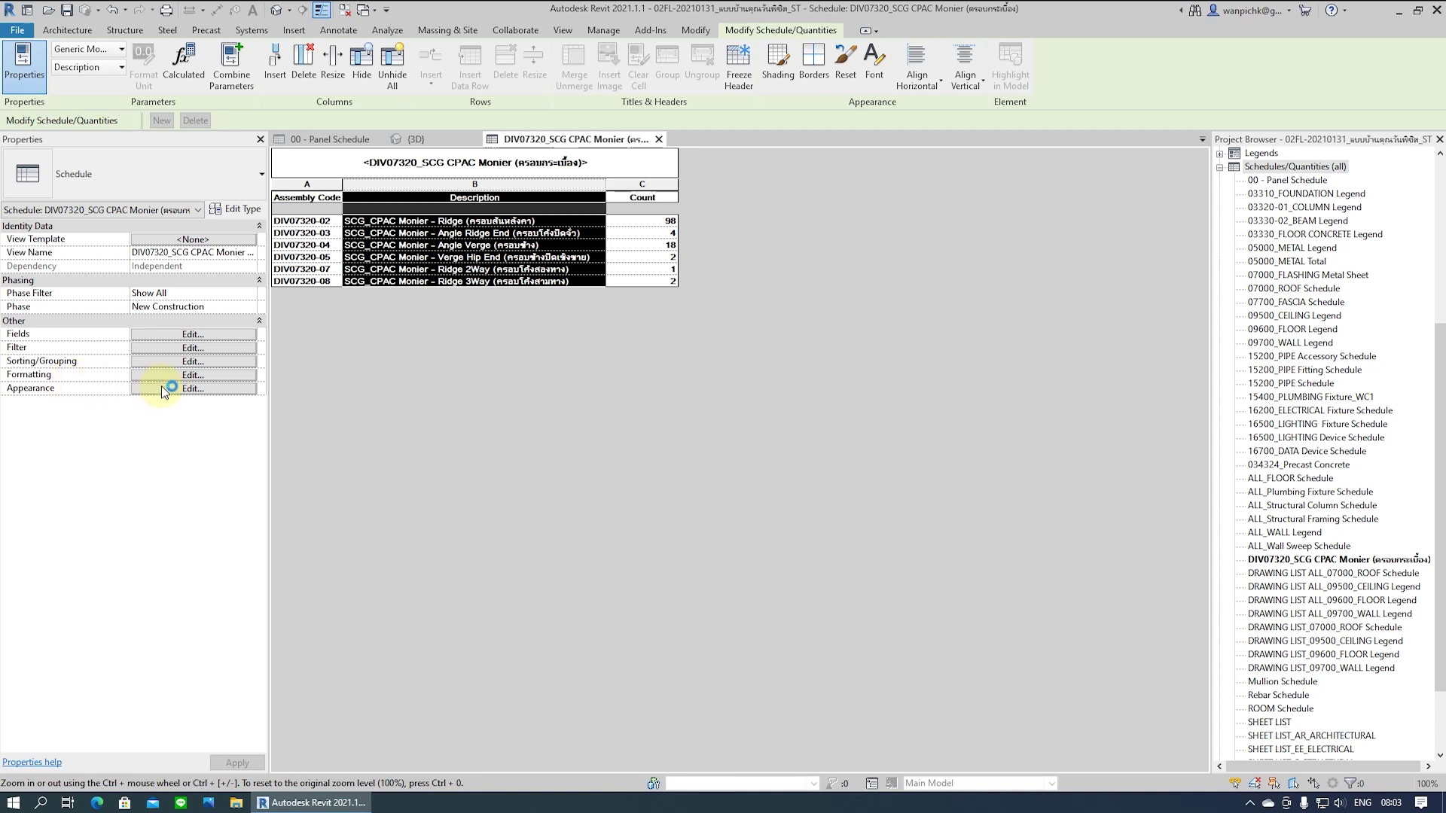
Turn off the blank row before data in the schedule's appearance settings
click(162, 387)
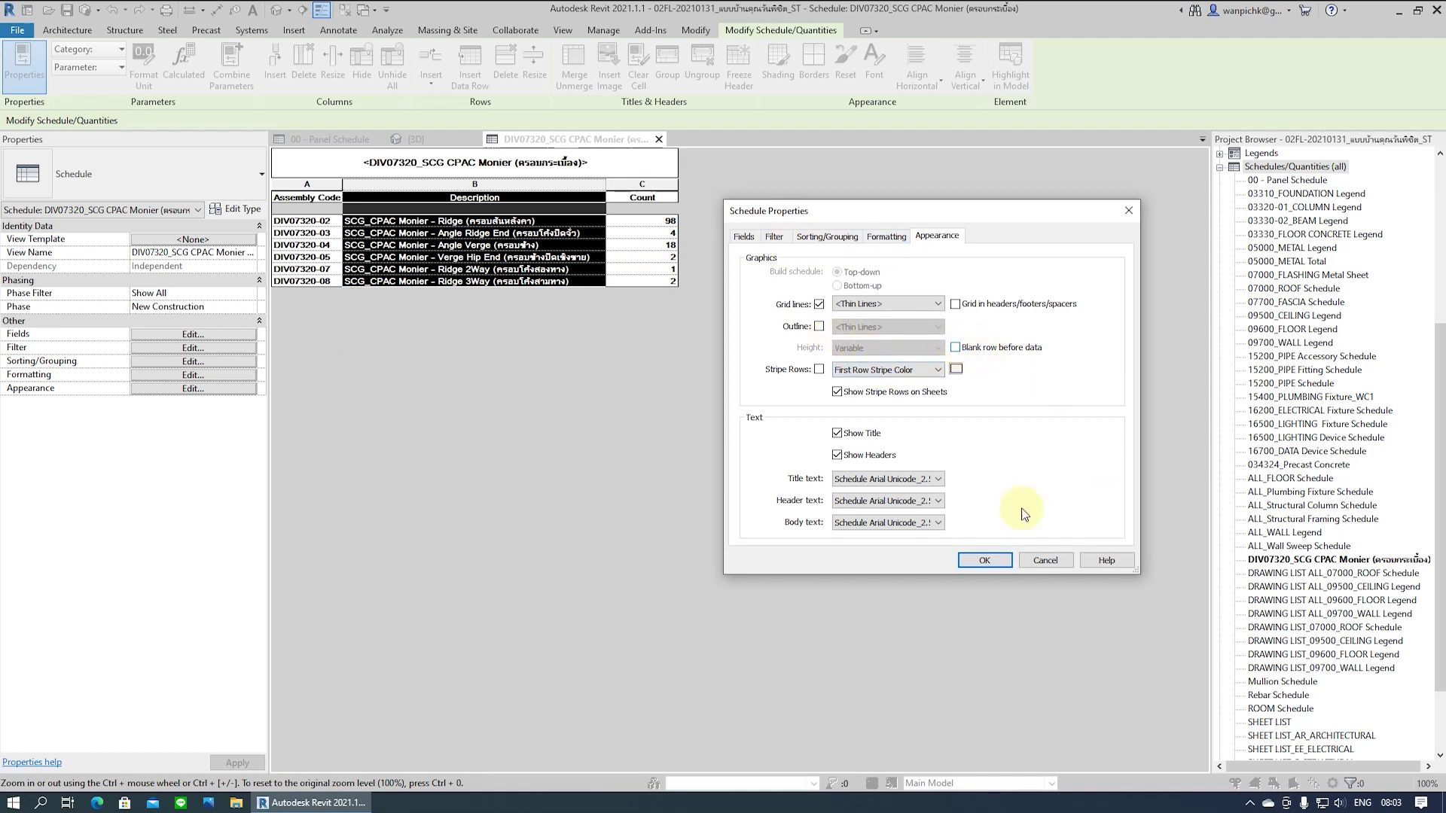
click(991, 563)
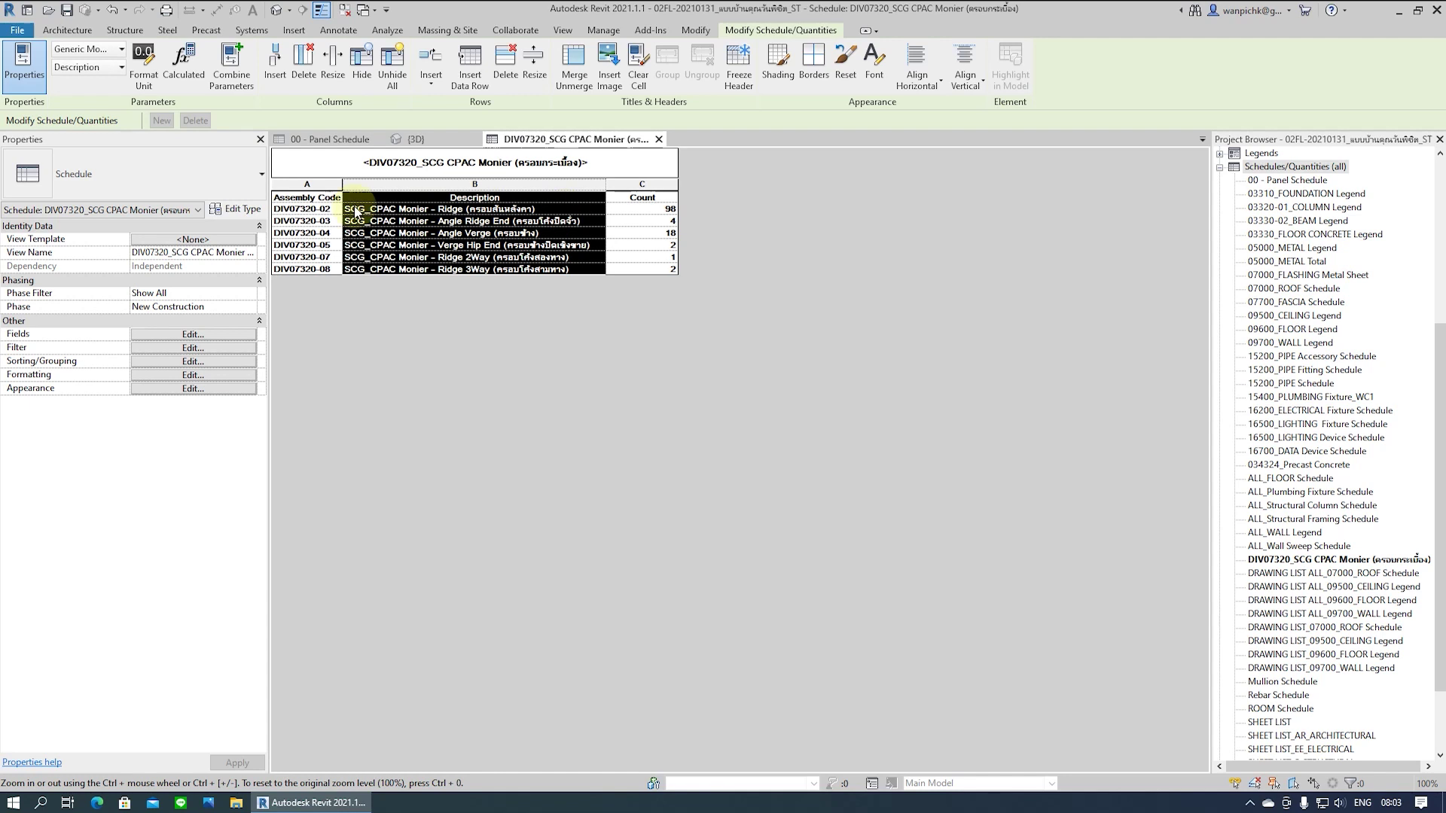
click(498, 223)
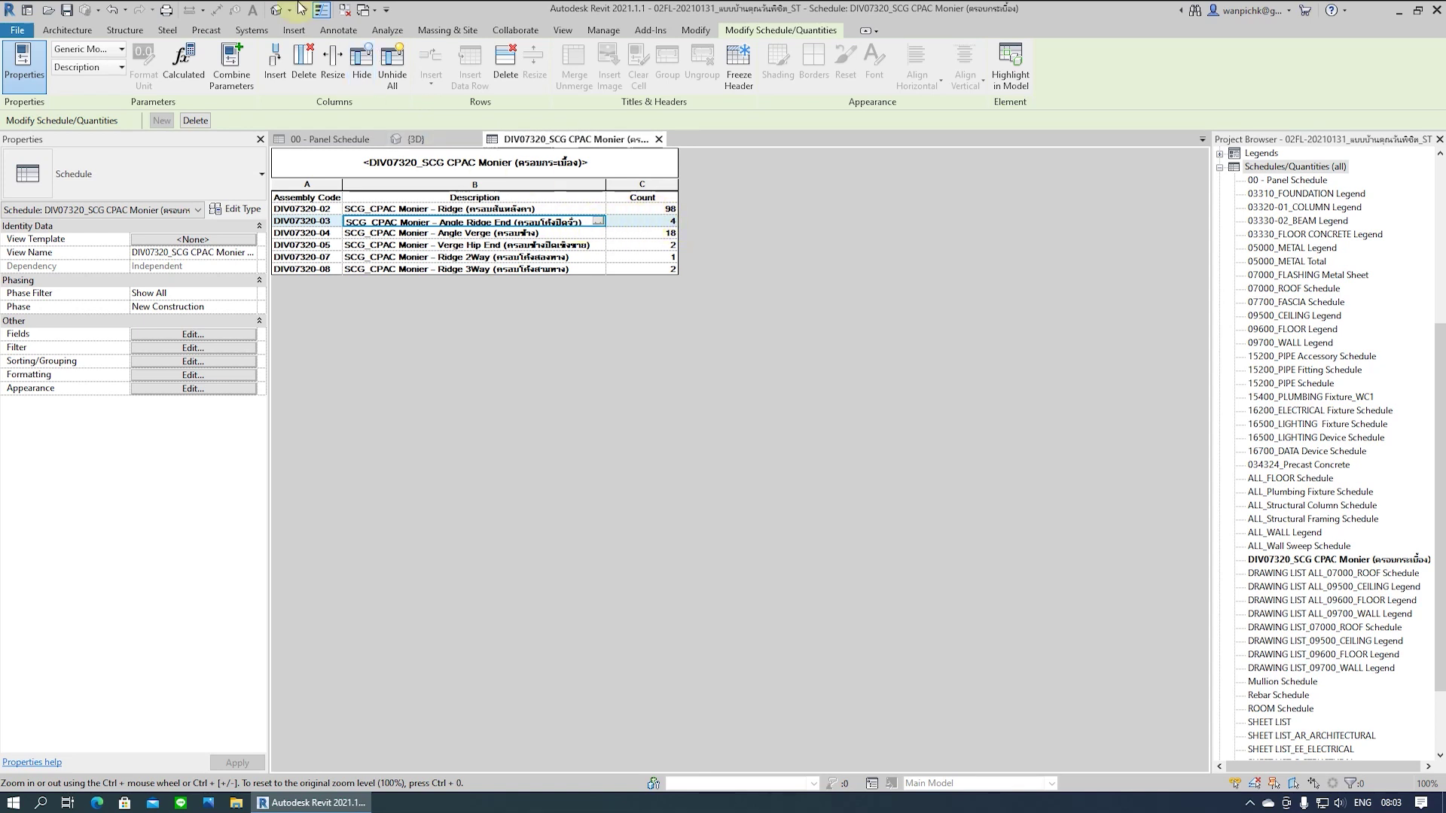
In the 3D roof view, select three CPAC Monier ridge components
click(276, 10)
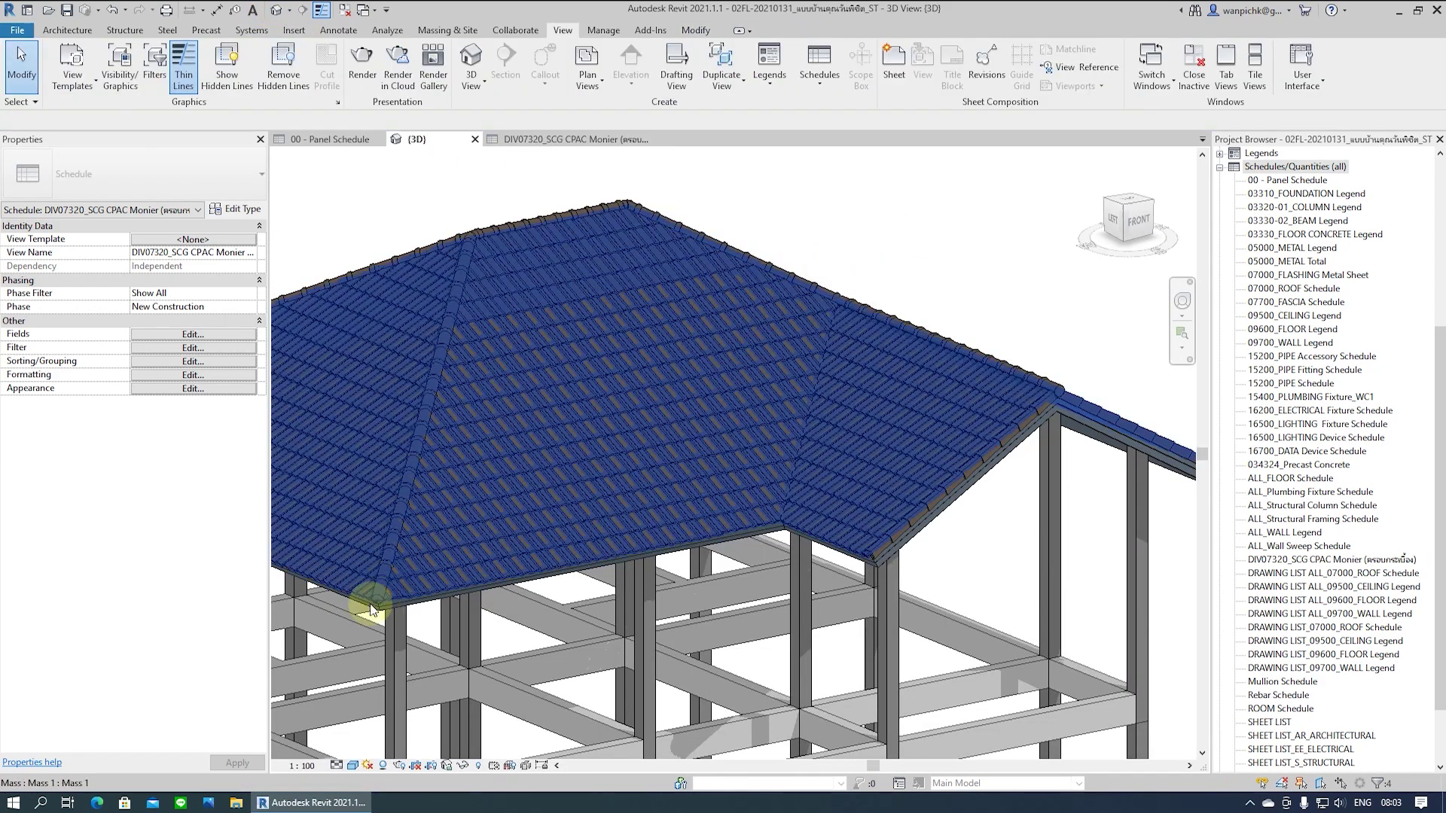
scroll(352, 609, up, 1)
scroll(352, 610, up, 2)
click(434, 562)
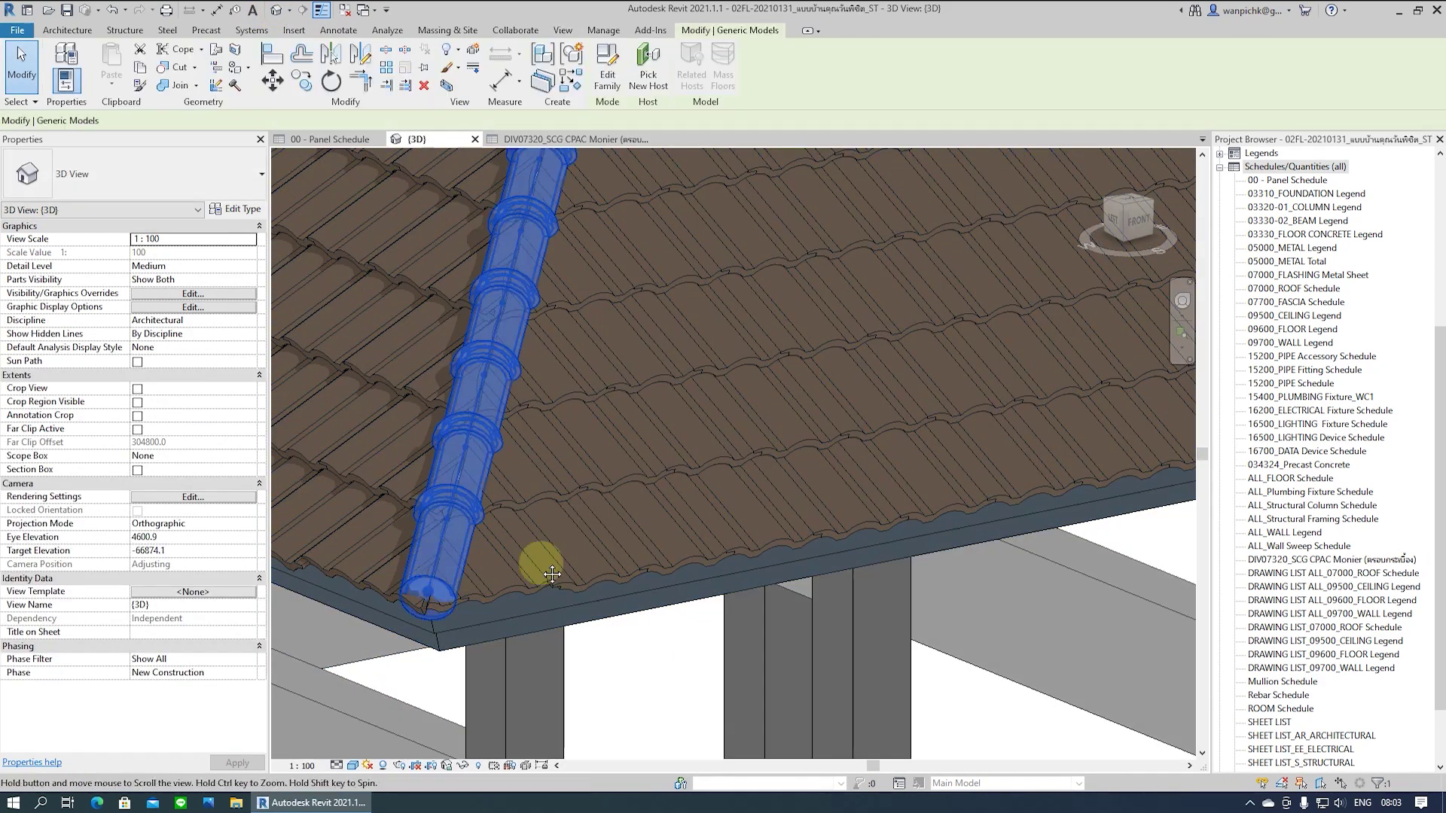
scroll(766, 560, up, 2)
scroll(767, 560, down, 2)
mouse_move(687, 591)
shift+middle_down()
mouse_move(473, 591)
mouse_move(531, 657)
mouse_move(494, 322)
shift+middle_up()
scroll(530, 652, down, 2)
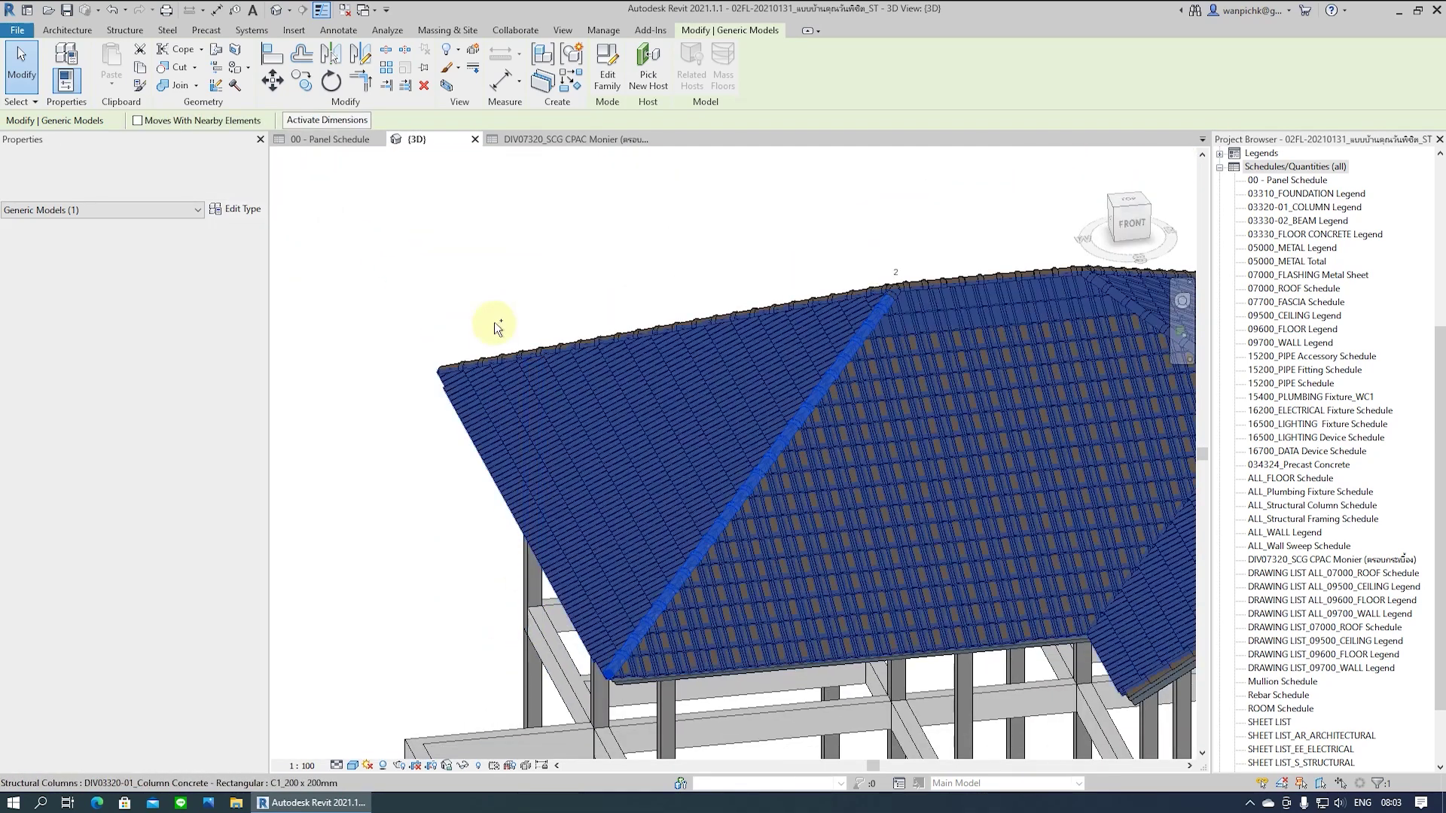
middle_drag(866, 534, 545, 638)
ctrl+click(961, 370)
mouse_move(965, 373)
shift+middle_down()
mouse_move(775, 549)
mouse_move(735, 644)
shift+middle_up()
ctrl+click(734, 644)
scroll(736, 644, up, 3)
scroll(699, 649, up, 3)
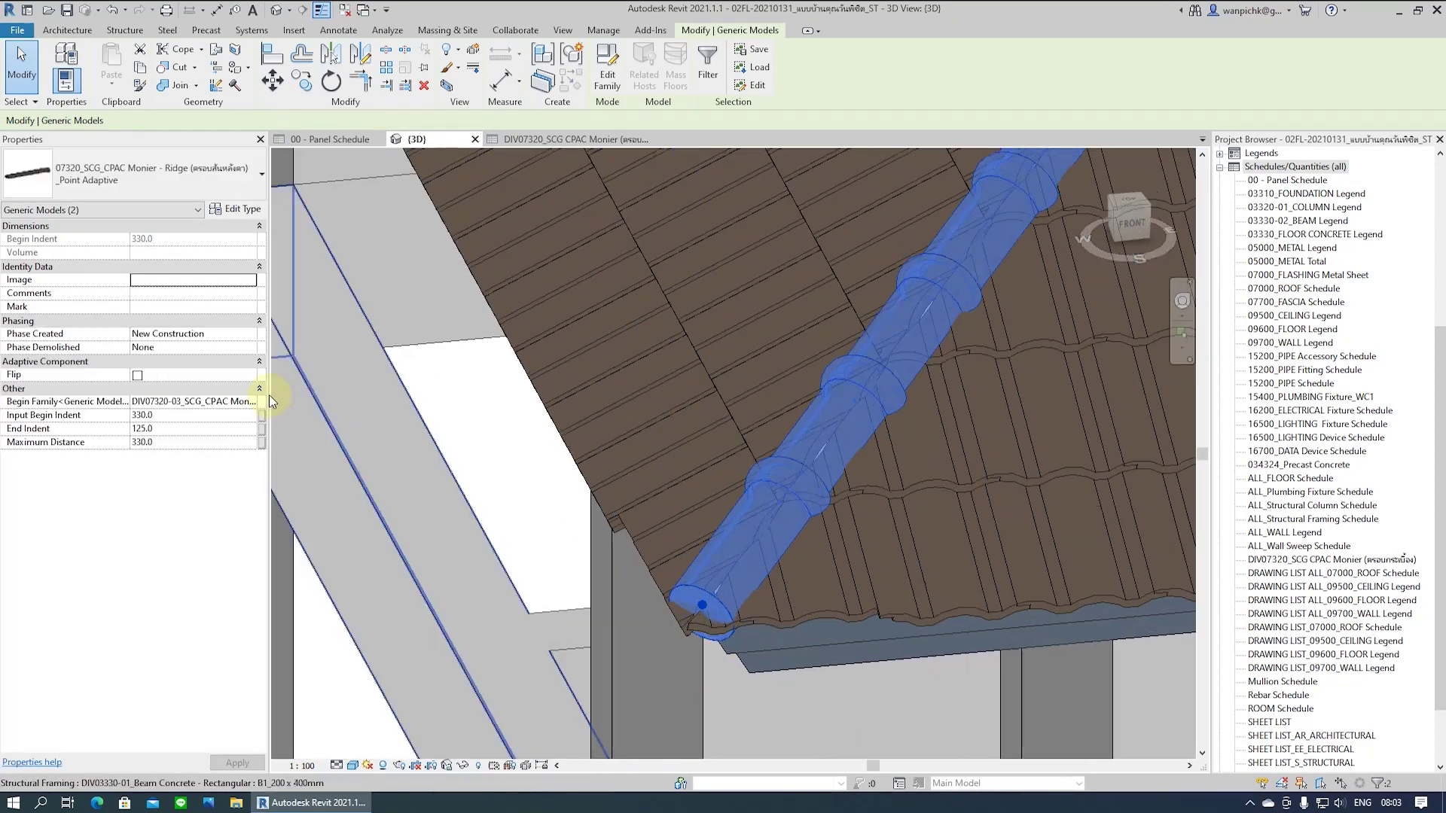
Set the ridges' begin family to Angle Hip End and Input Begin Indent to 175
click(254, 402)
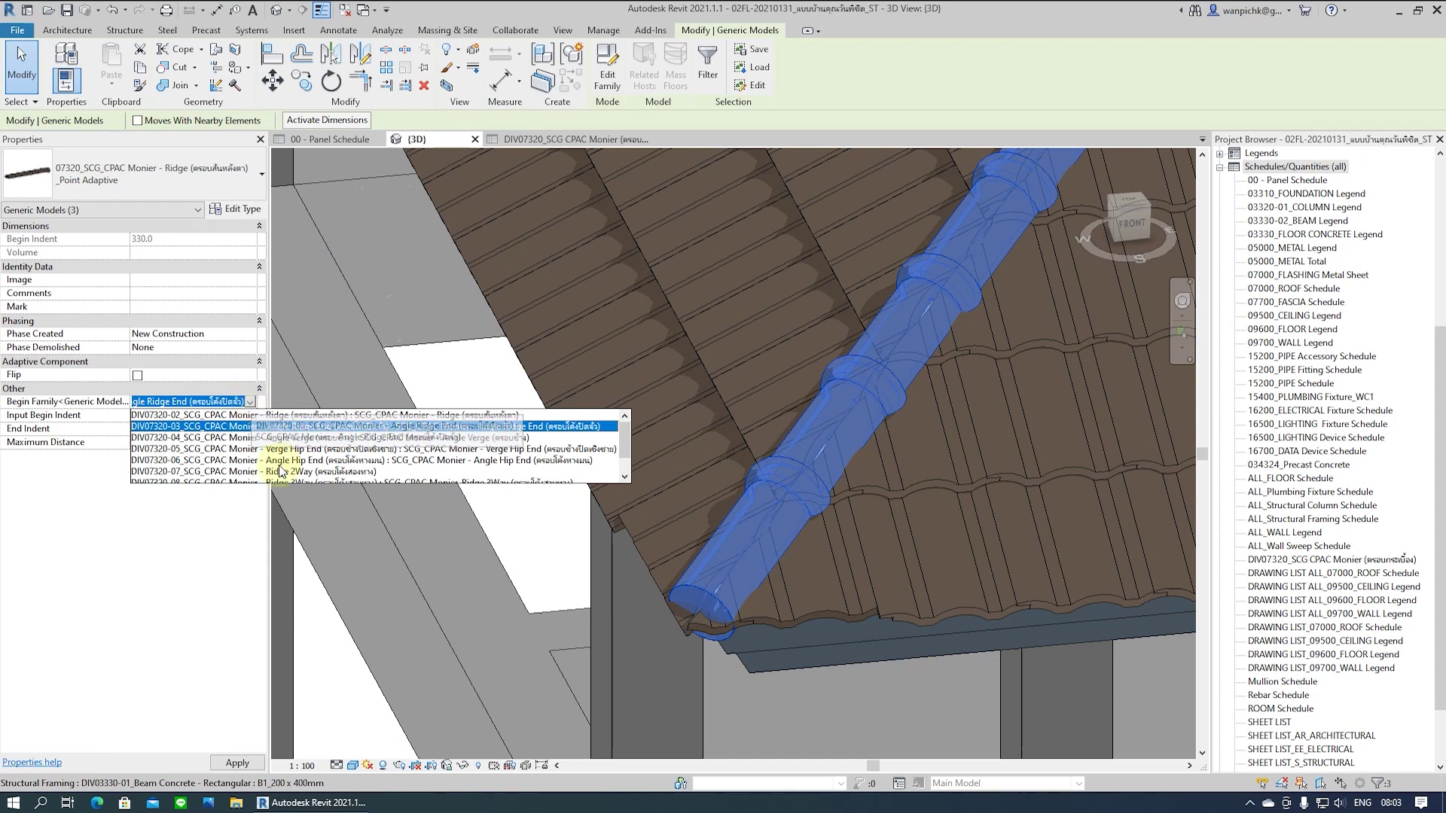
click(350, 461)
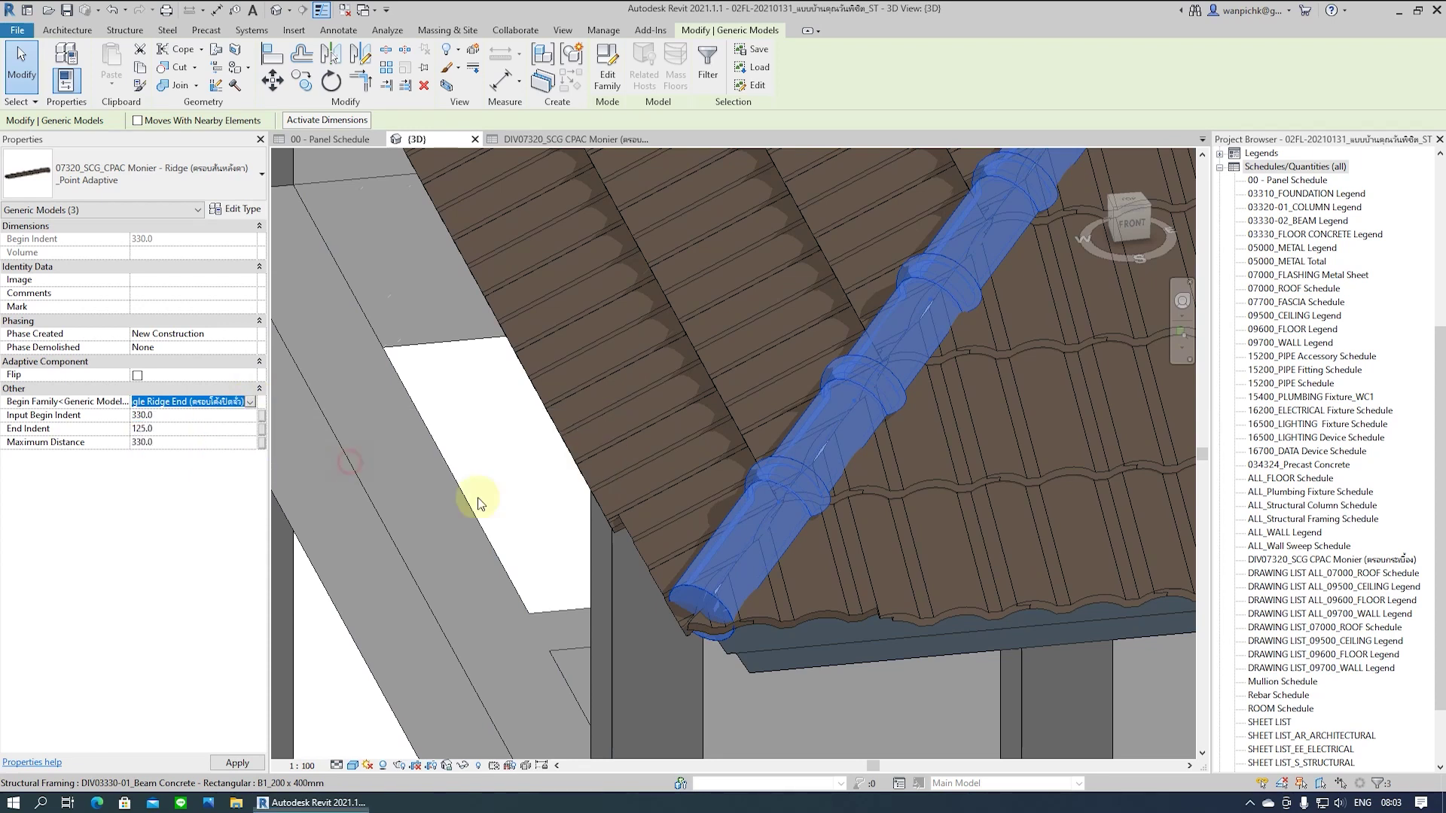
scroll(678, 616, down, 3)
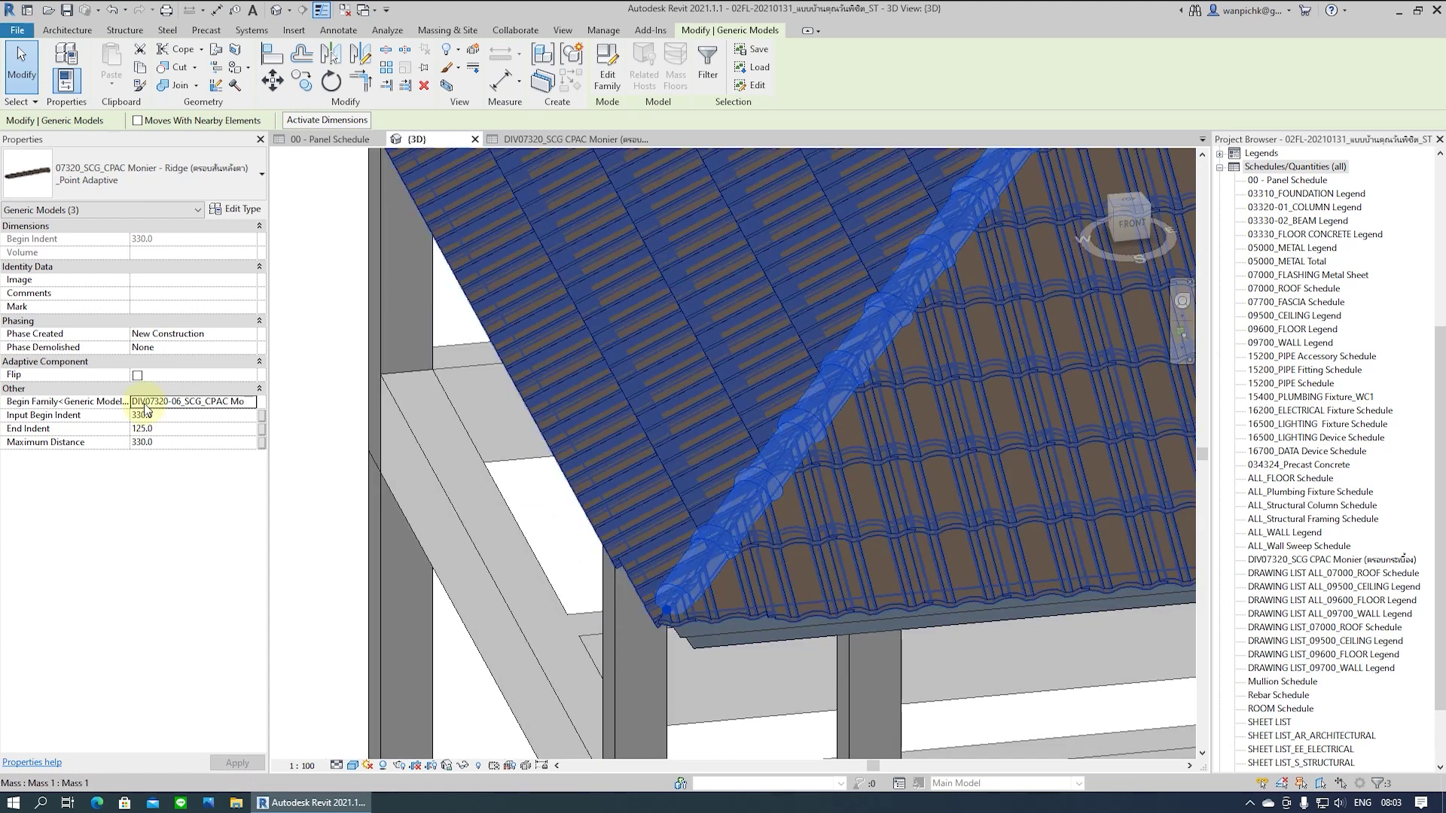
click(171, 416)
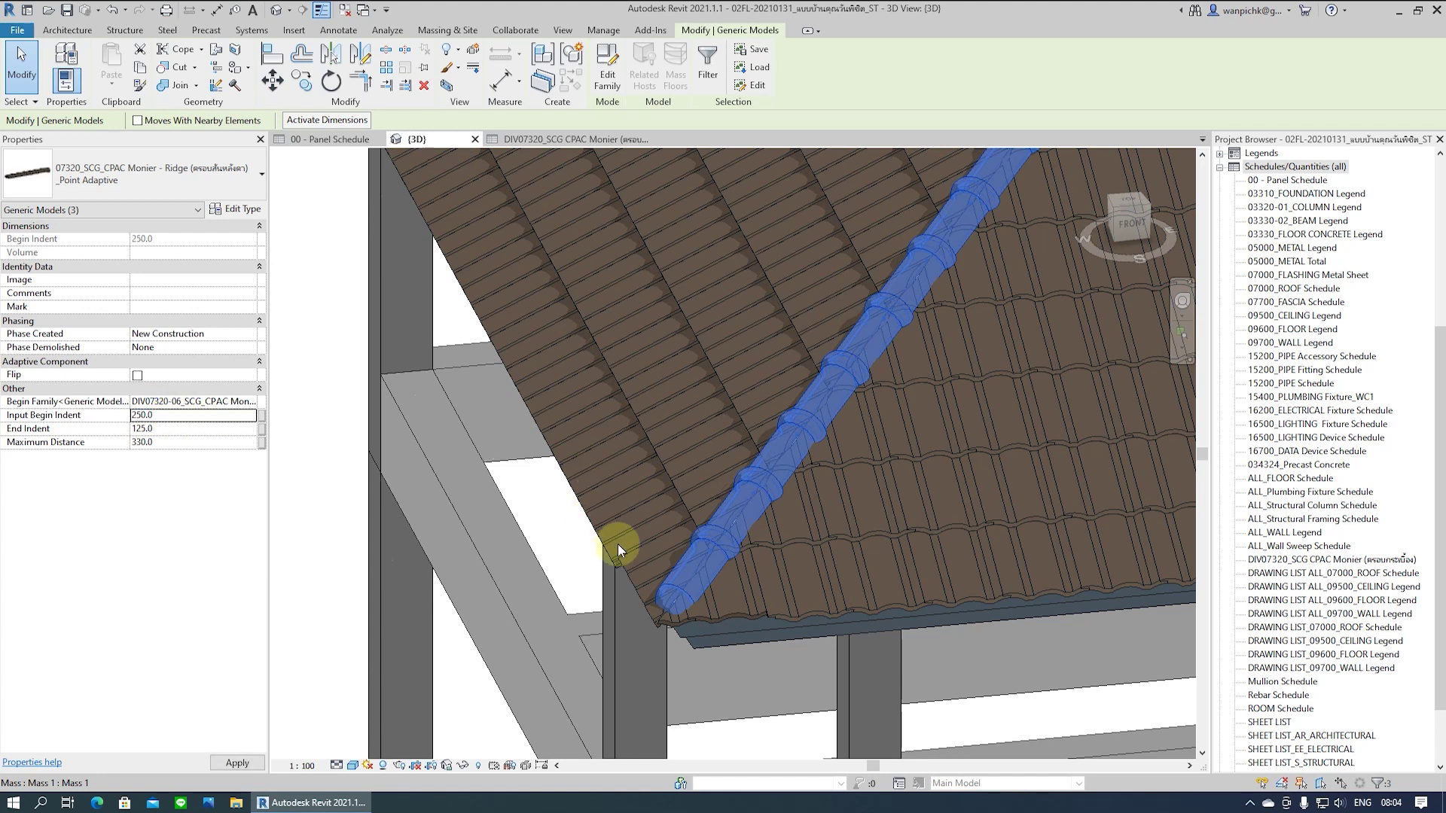
text(200)
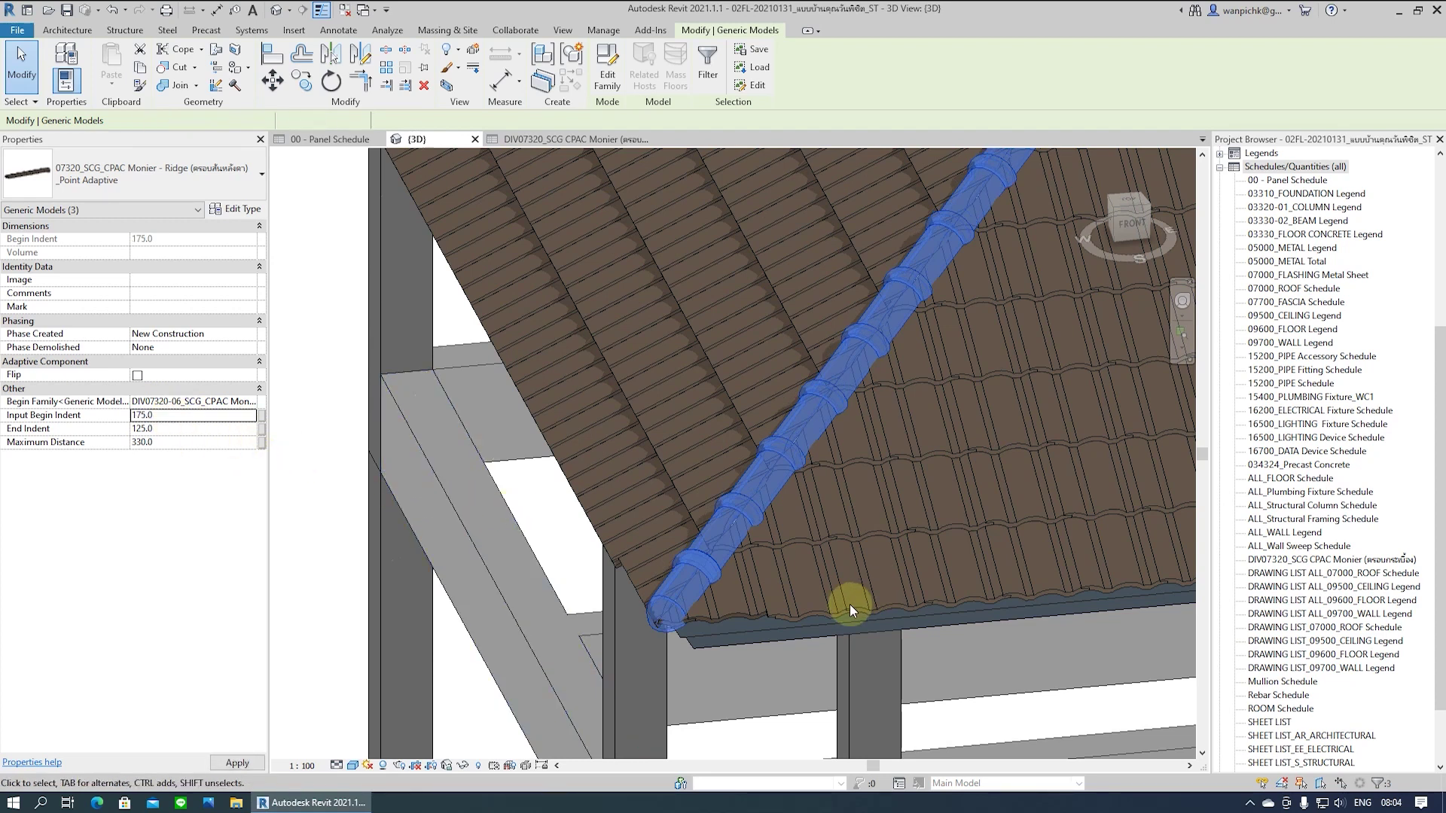
scroll(634, 607, down, 2)
scroll(634, 607, down, 2)
mouse_move(634, 607)
shift+middle_down()
mouse_move(487, 645)
mouse_move(919, 636)
mouse_move(887, 668)
mouse_move(586, 663)
shift+middle_up()
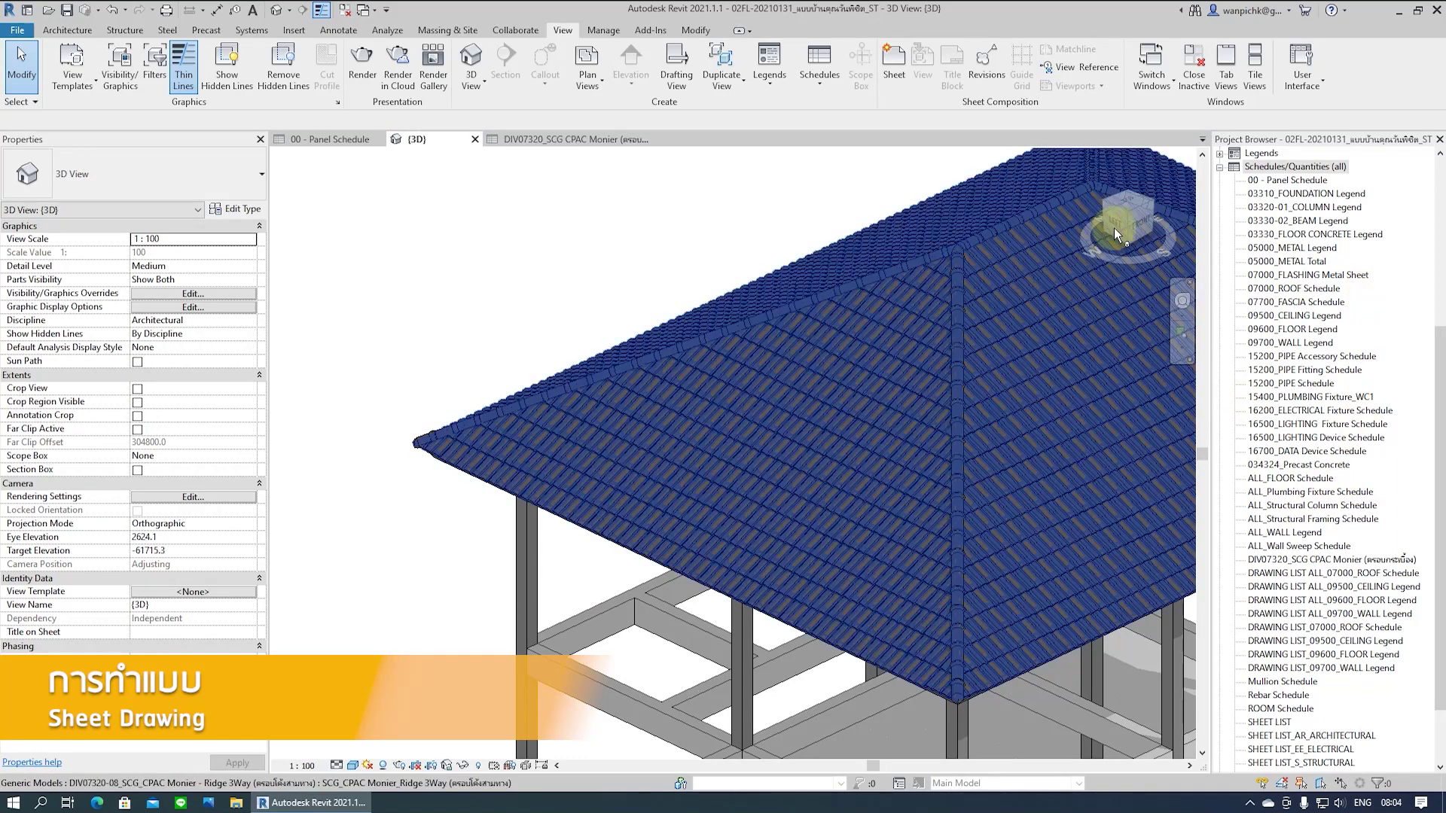
Duplicate the {3D} view with detailing
click(1141, 214)
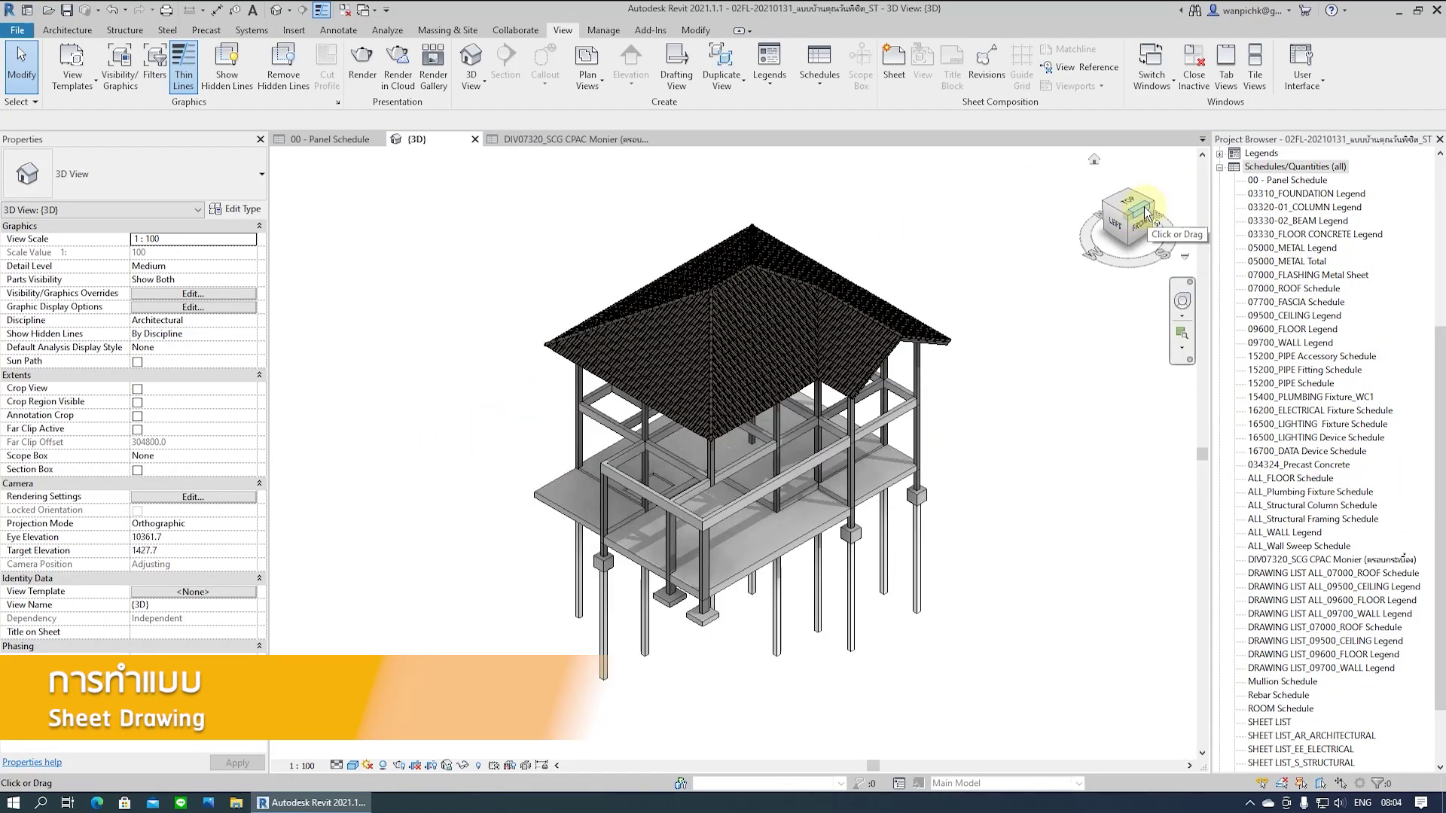
mouse_move(656, 512)
shift+middle_down()
mouse_move(648, 478)
mouse_move(662, 512)
shift+middle_up()
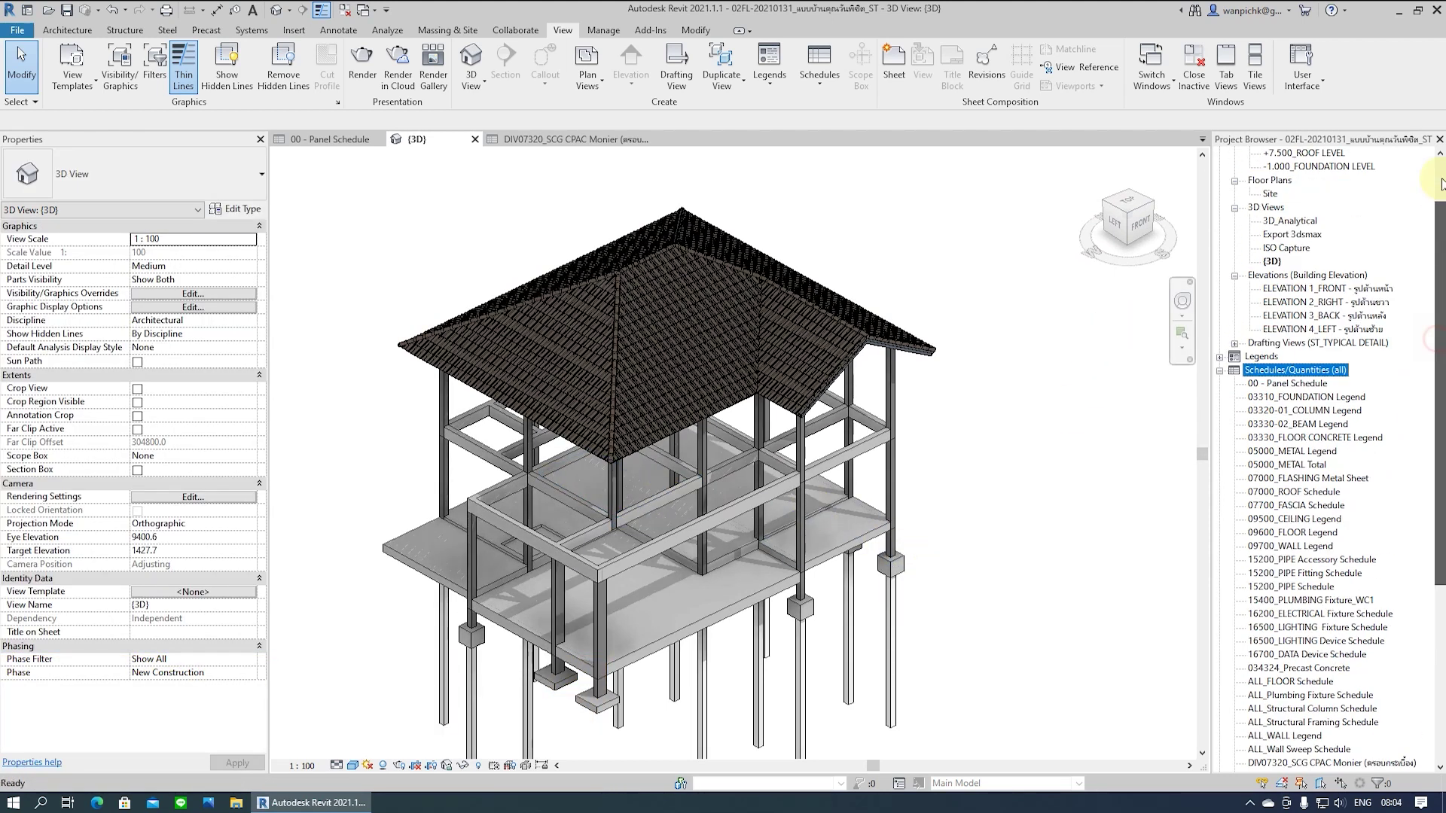
drag(1436, 348, 1436, 182)
click(1271, 330)
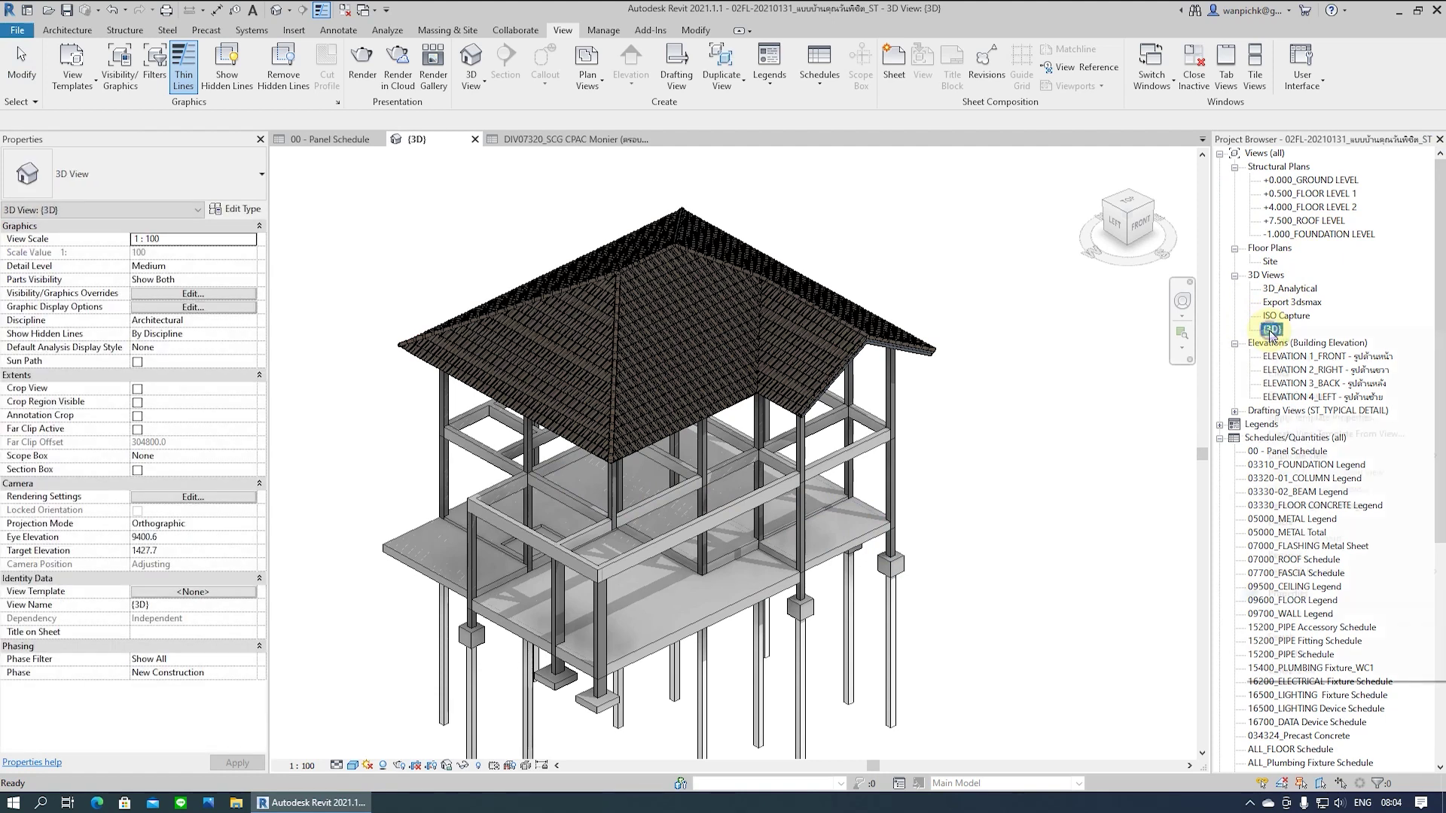
right_click(1271, 330)
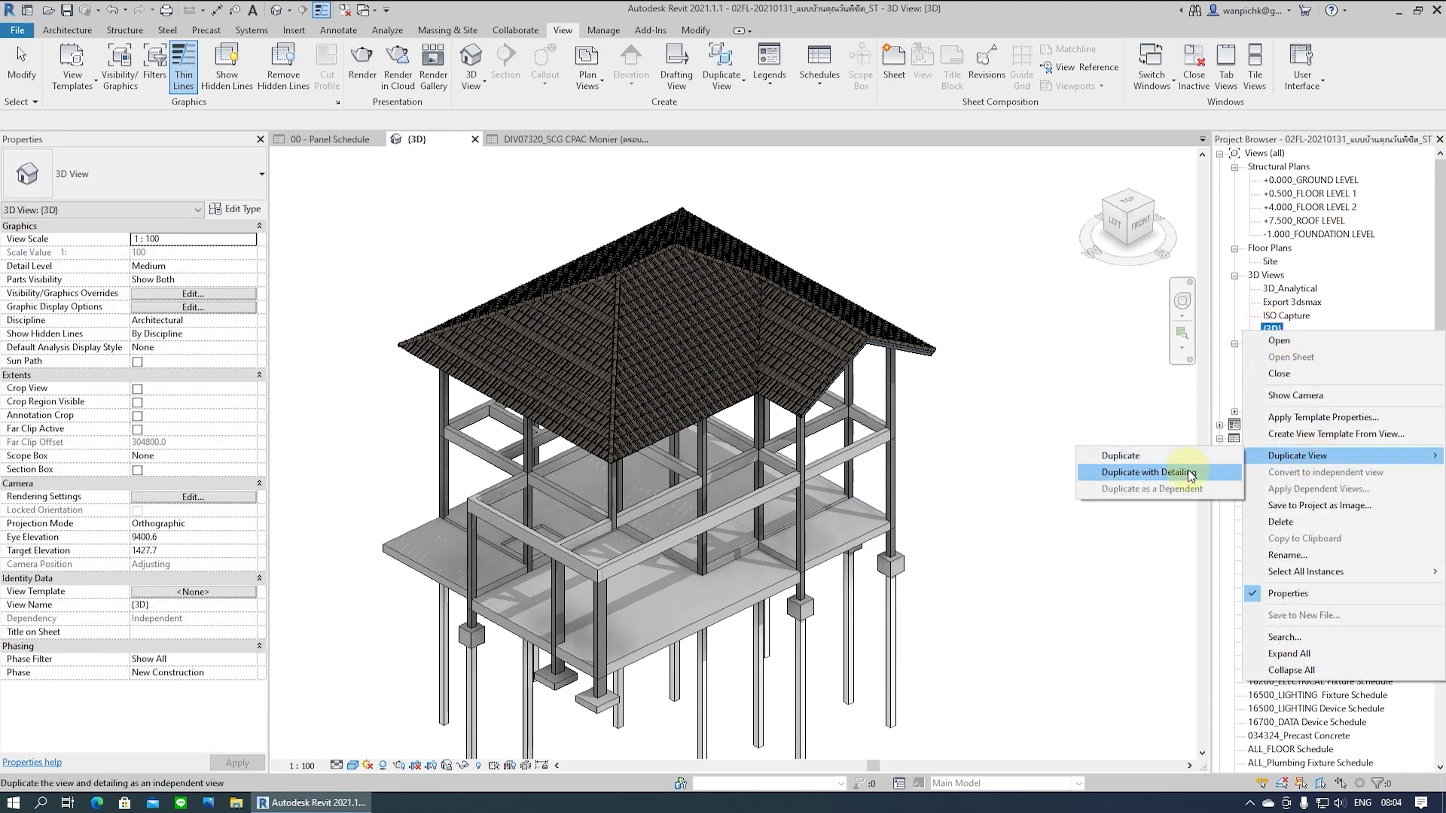
click(1191, 473)
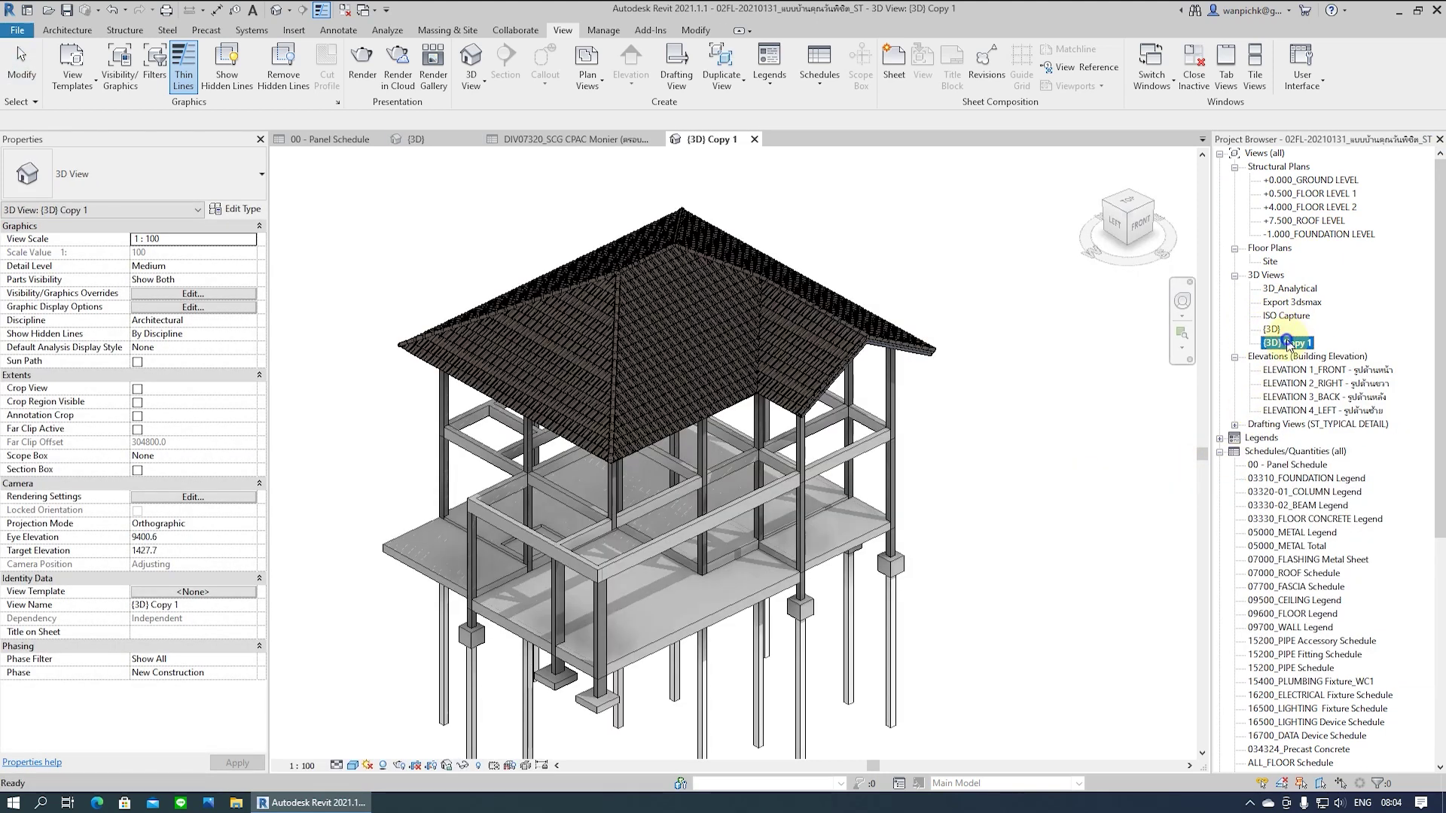
Rename the {3D} Copy 1 view to 3D_ROOF
right_click(1276, 343)
click(1288, 564)
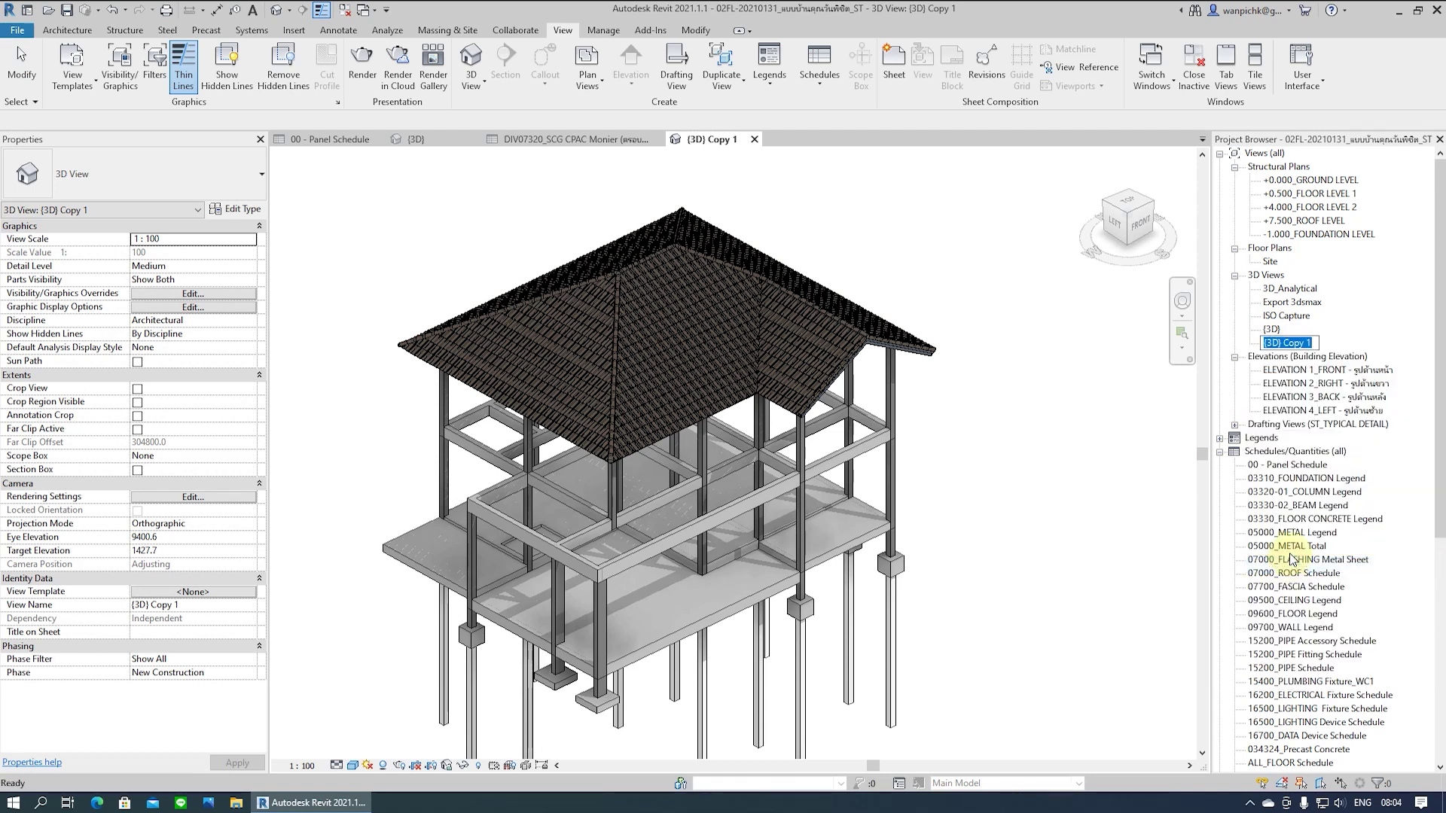
text(3D_ROOF)
key(Return)
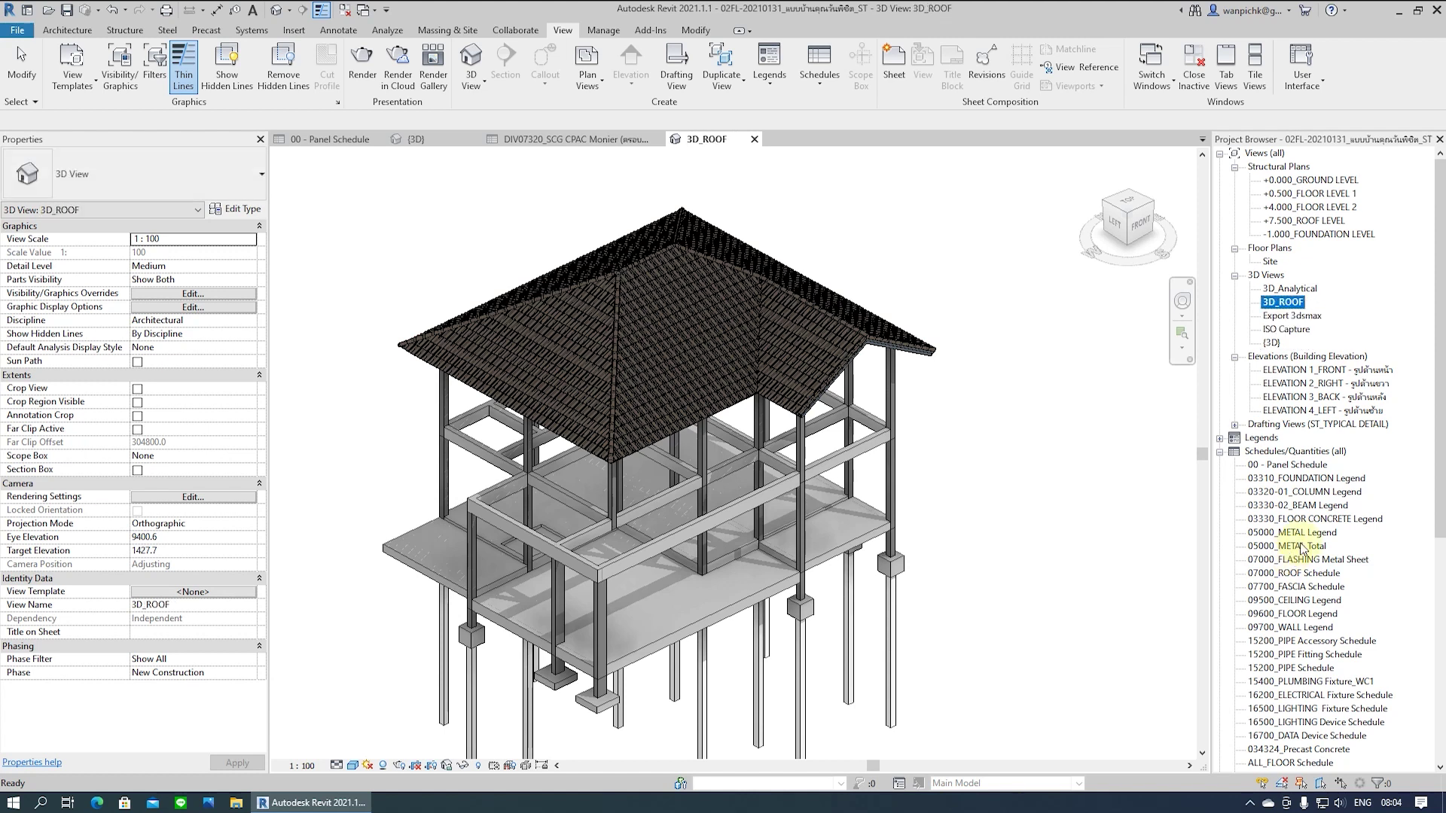
click(1219, 452)
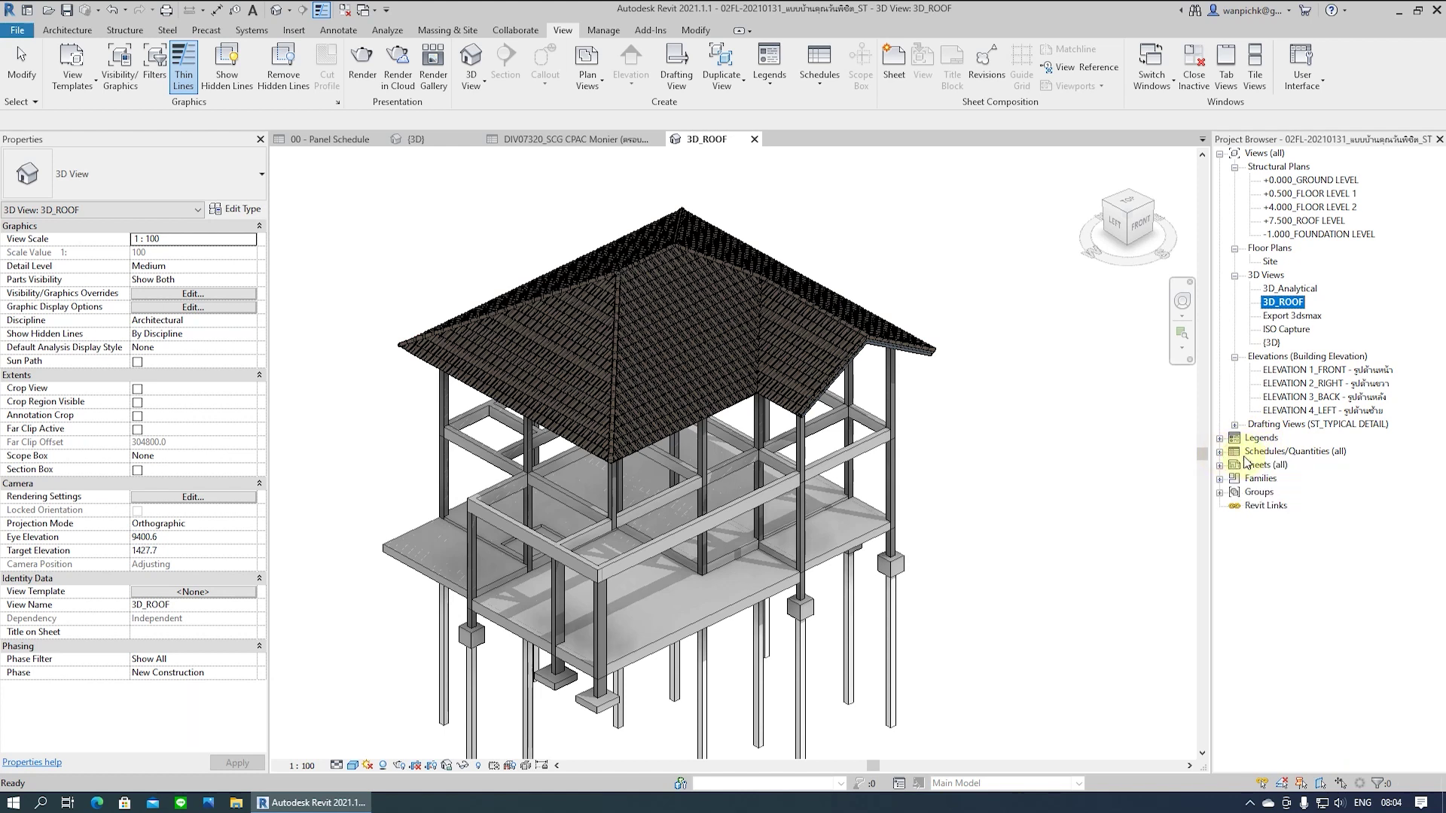
click(1265, 465)
Create sheet S908 on the A3 KNOWHOWKNOW title block and place the 3D_ROOF view
right_click(1264, 465)
click(1298, 474)
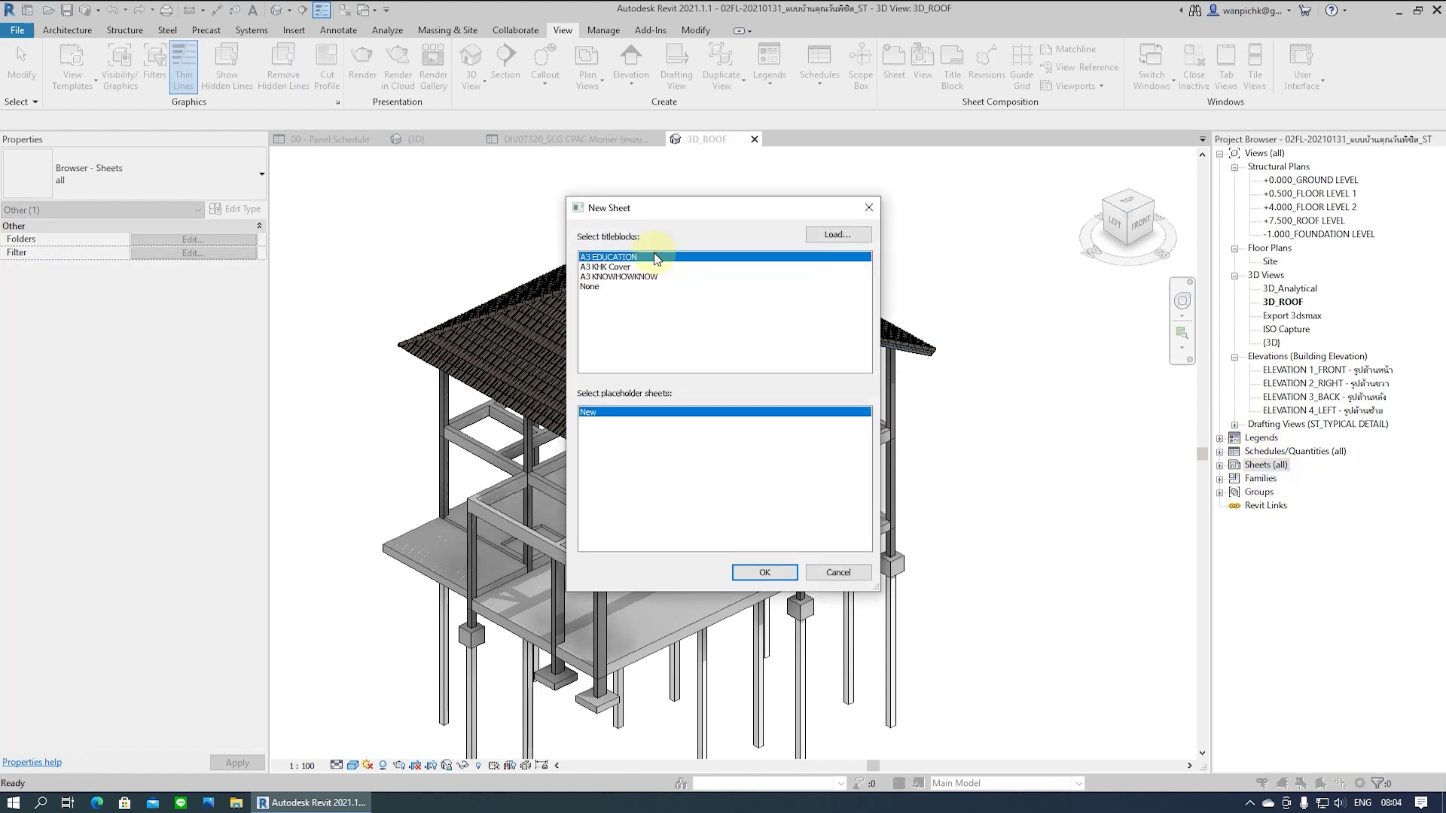
click(602, 277)
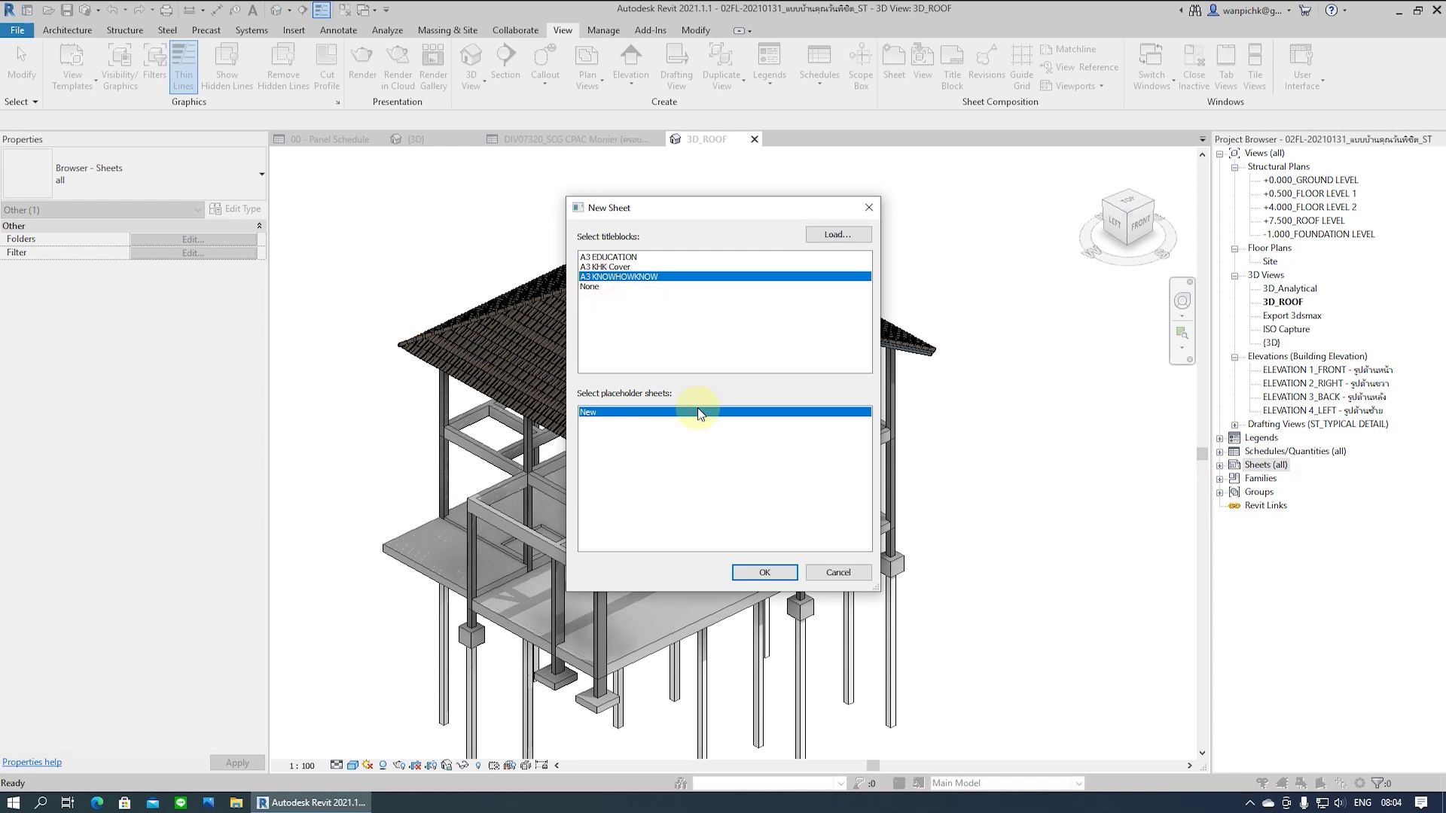
click(776, 572)
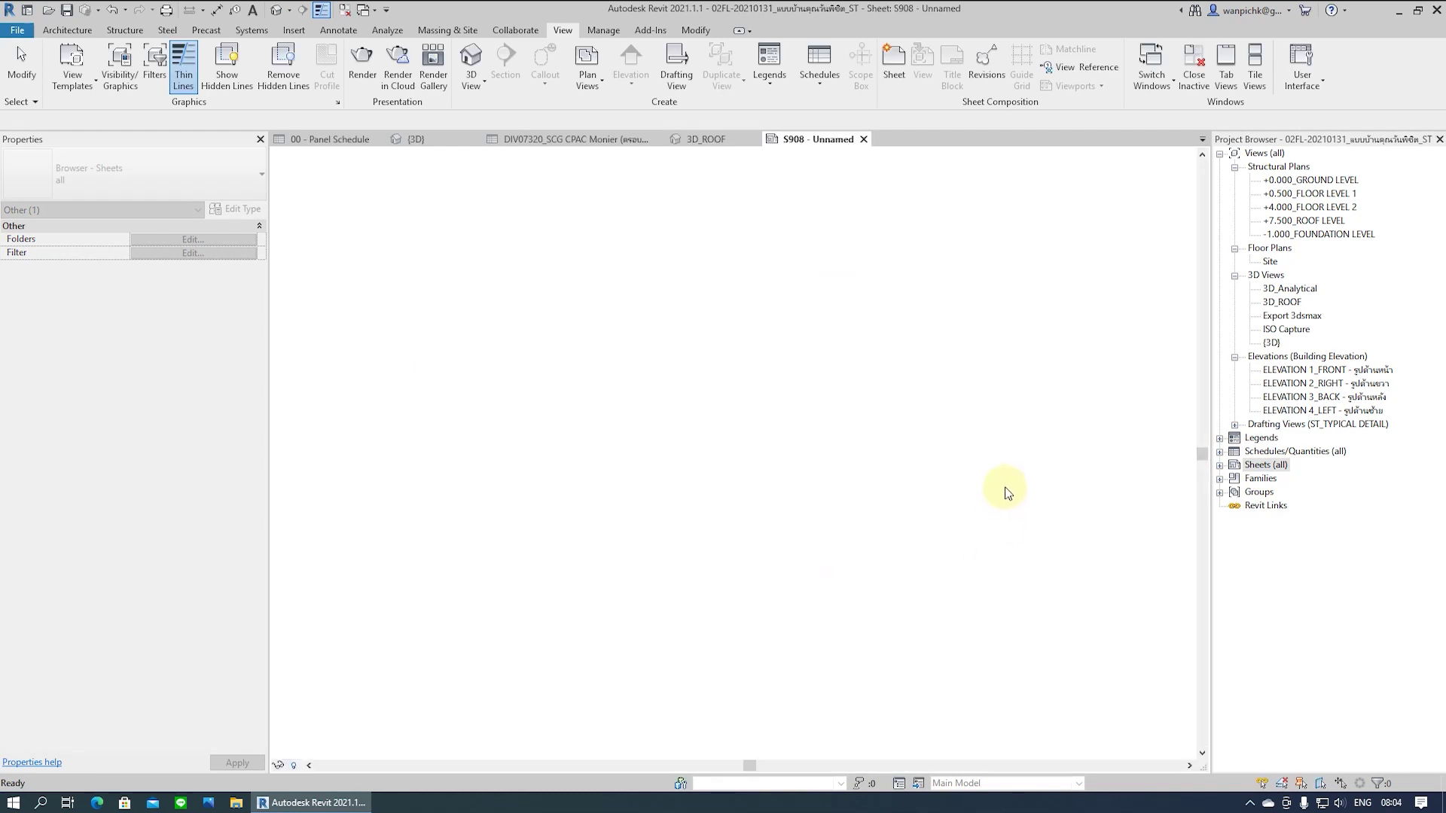
click(1281, 302)
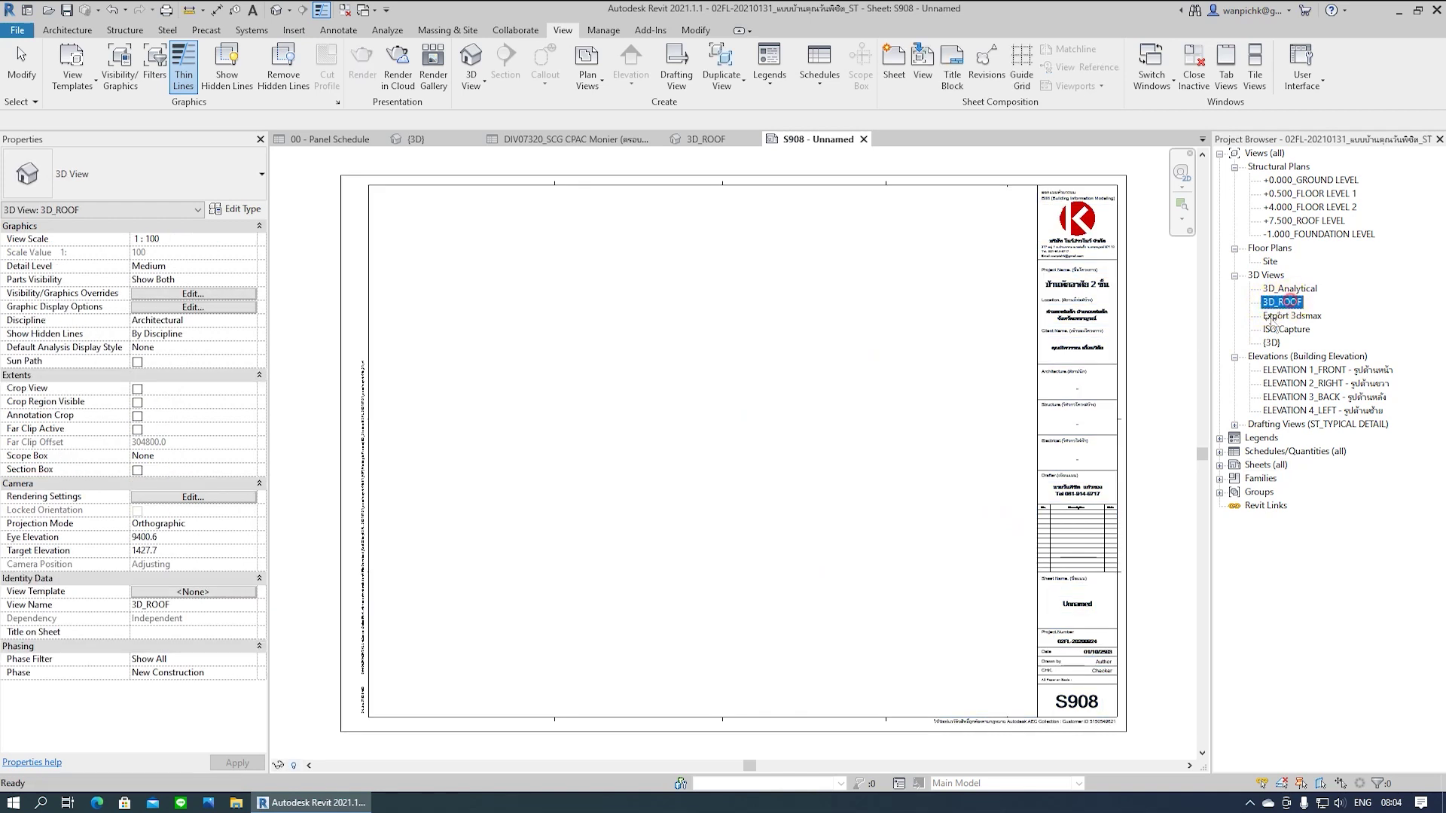
click(604, 436)
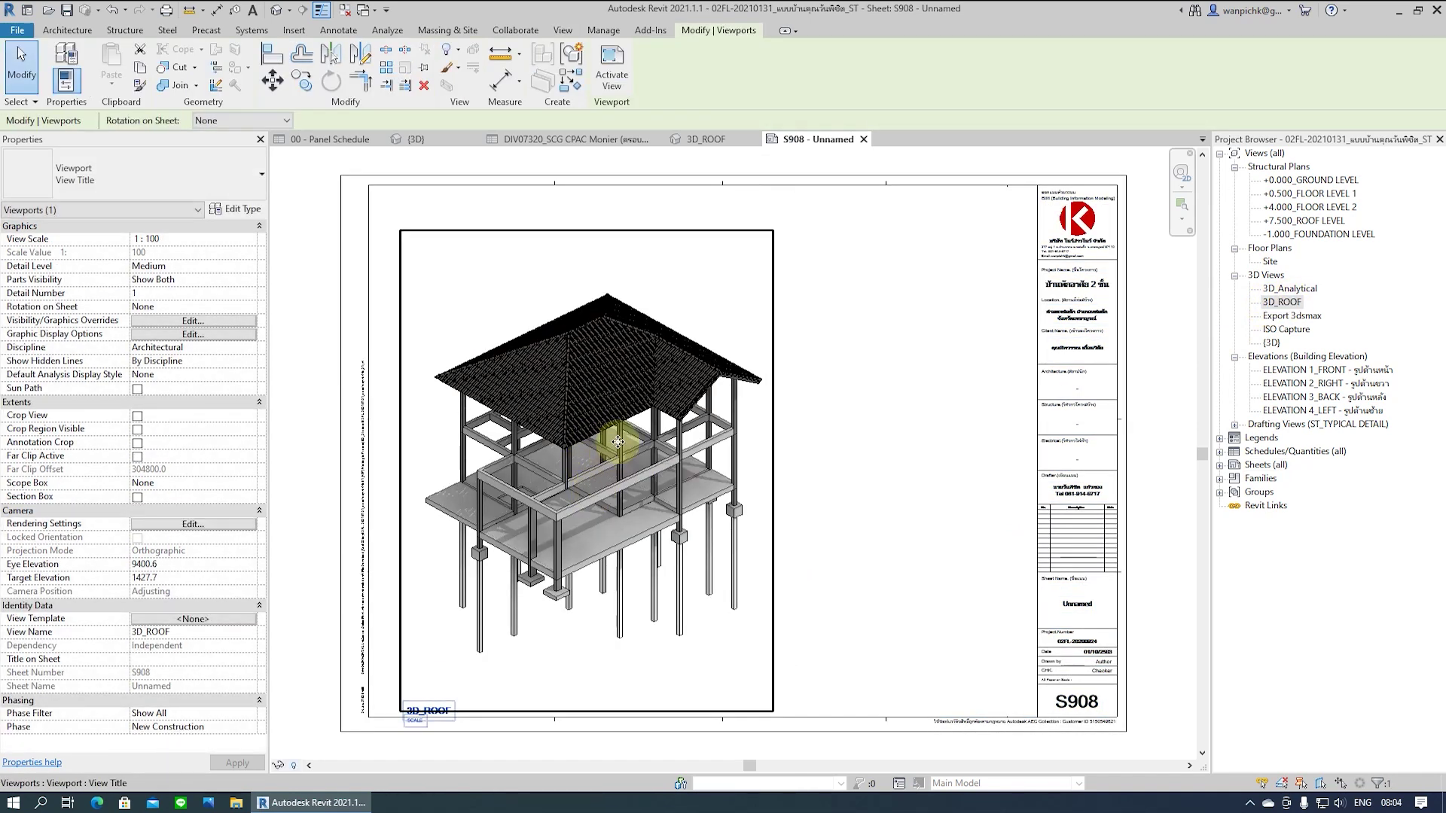
Enable the 3D_ROOF section box and raise its bottom to cut off the lower columns
double_click(617, 442)
shift+middle_drag(542, 655, 530, 612)
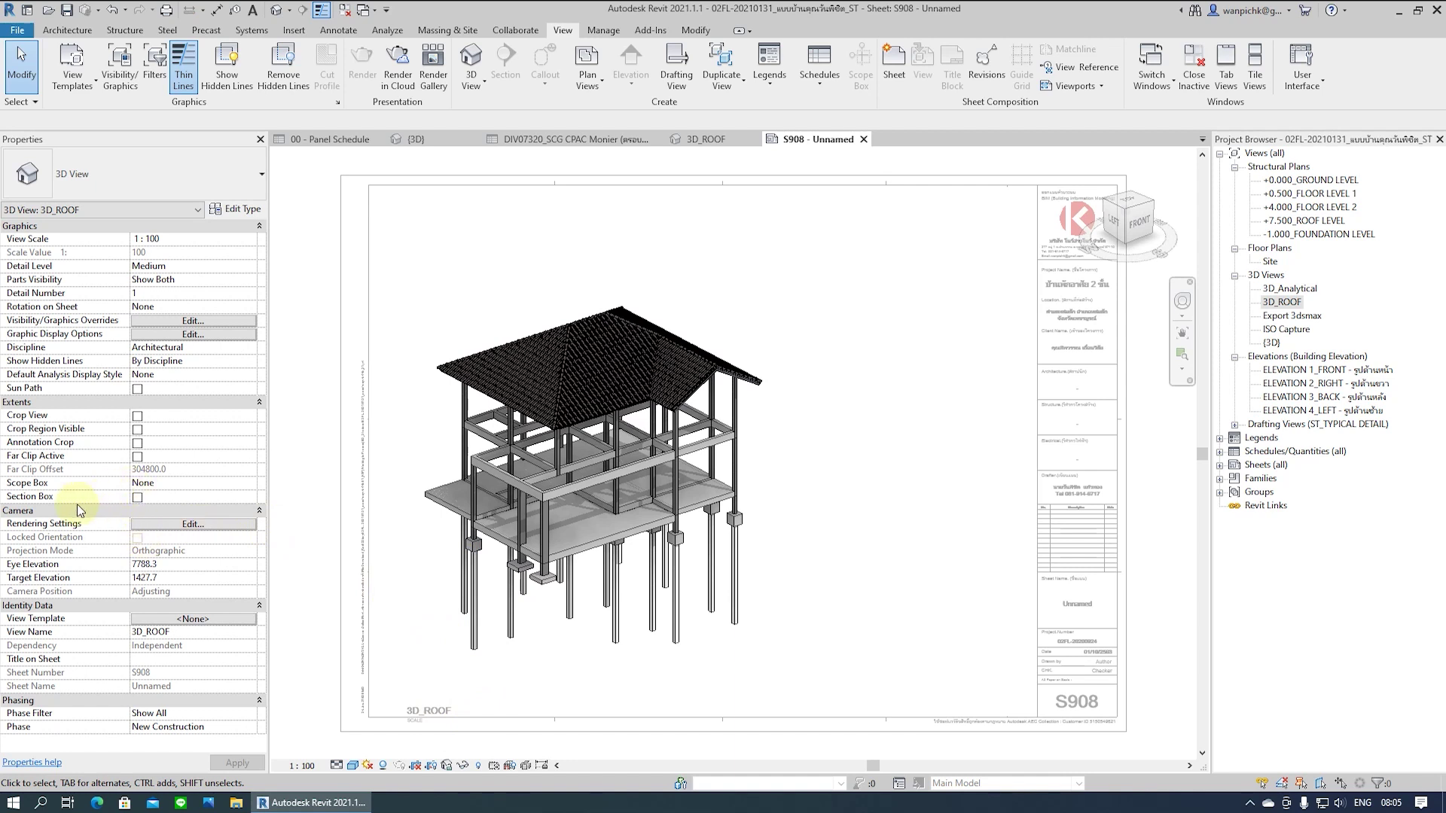
click(138, 498)
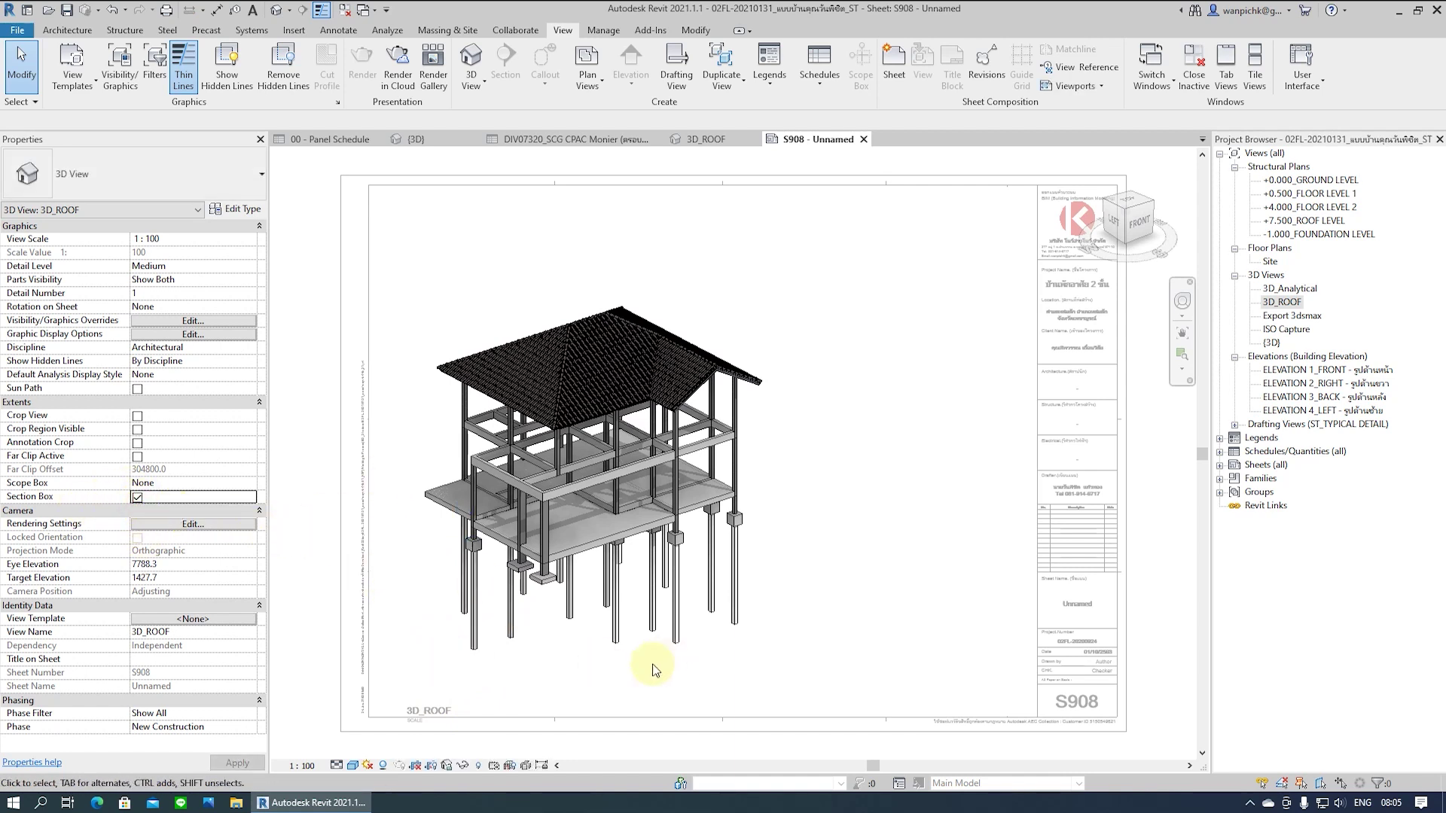
click(480, 765)
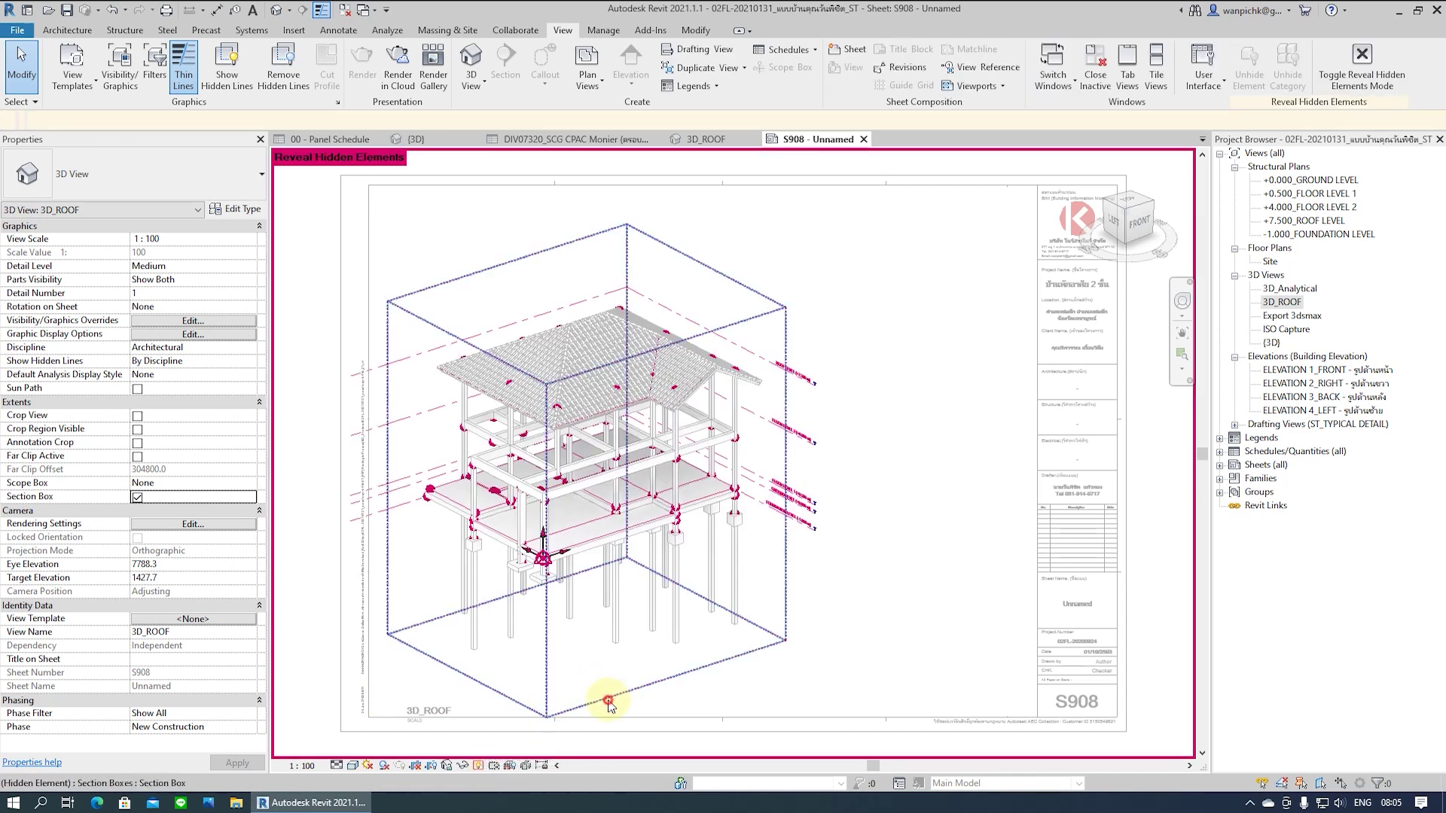
click(607, 697)
click(625, 62)
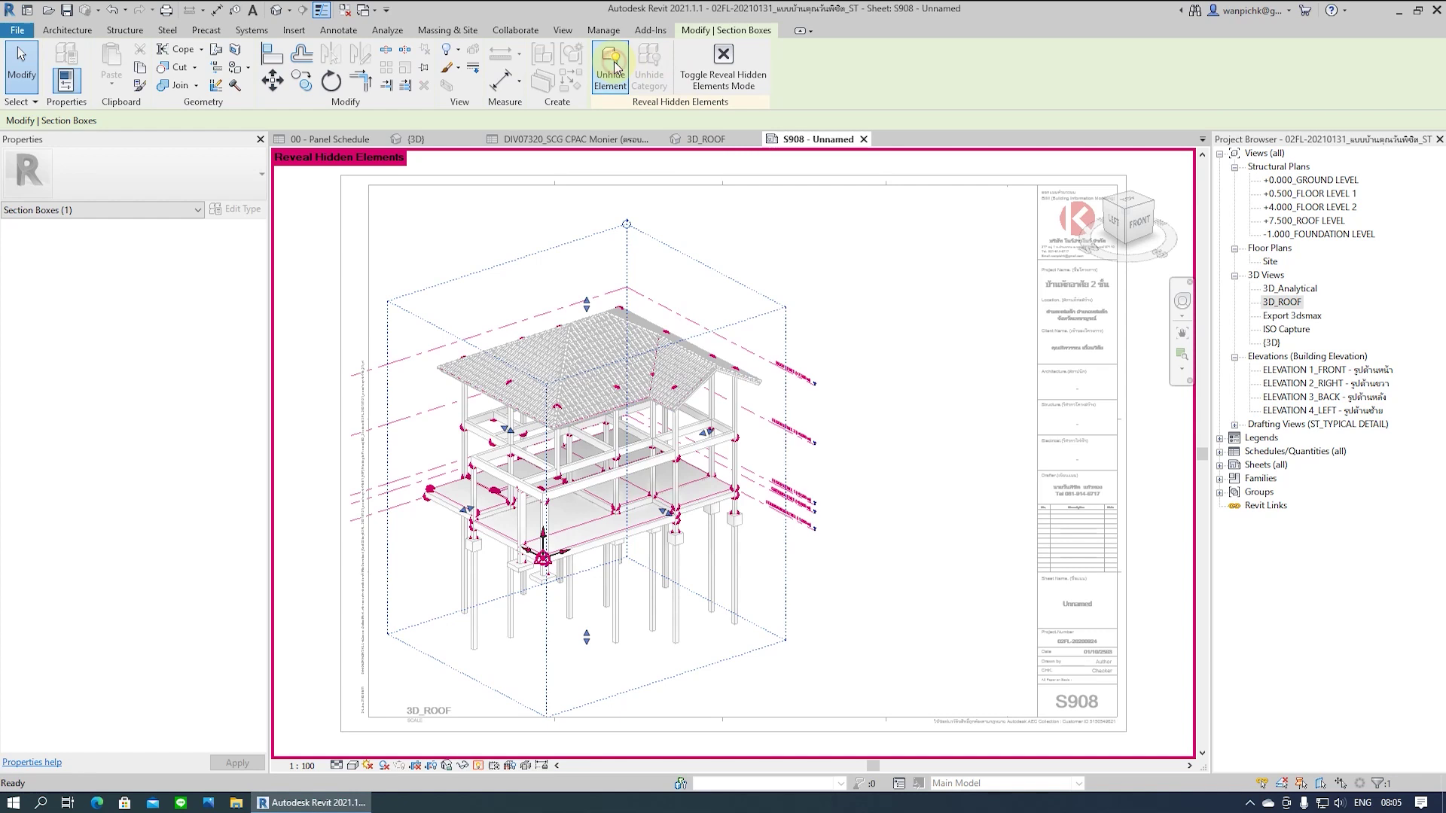
click(724, 76)
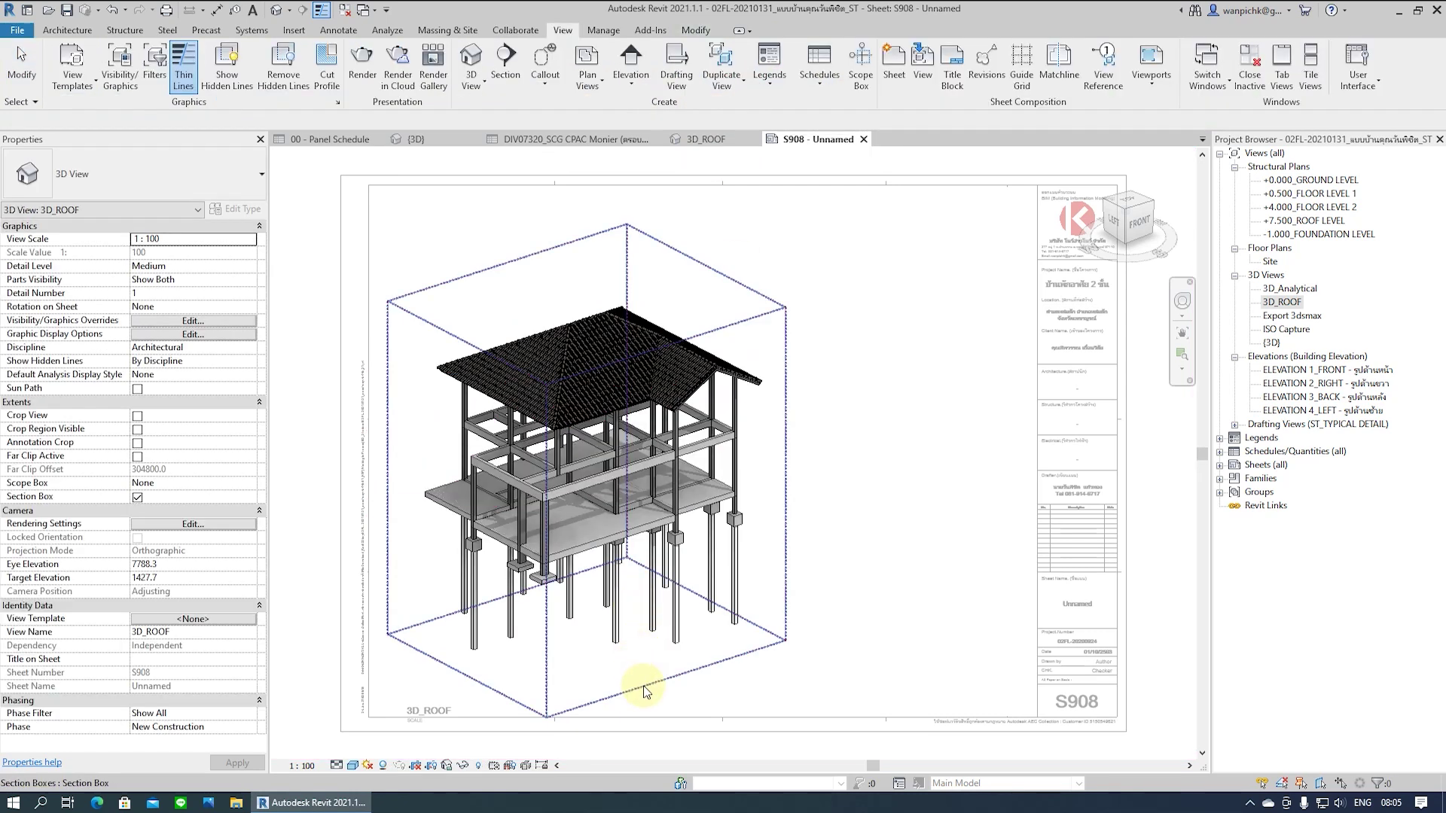
drag(587, 636, 590, 533)
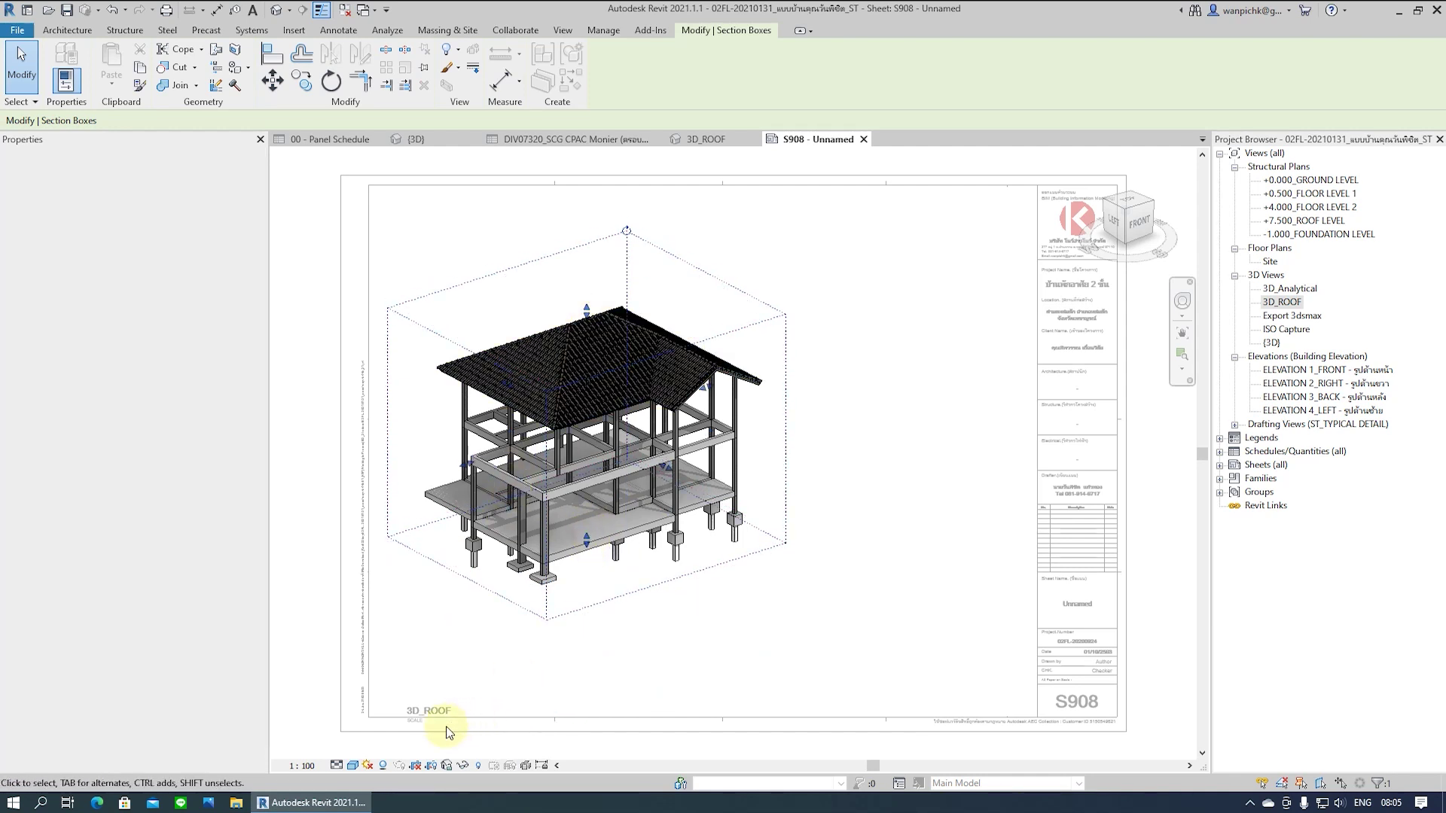
Hide the section box in the 3D_ROOF view
click(555, 679)
click(537, 622)
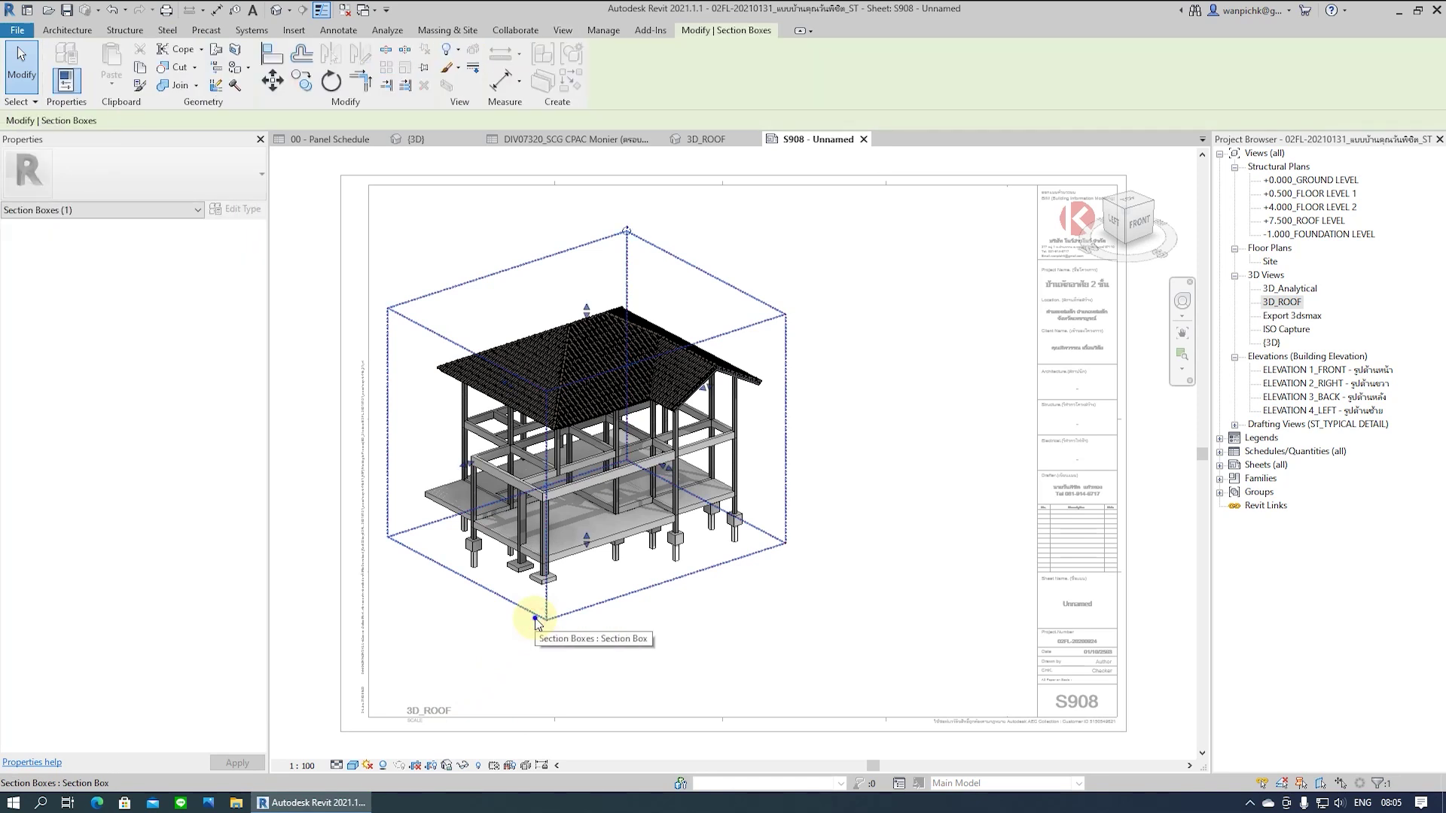
right_click(536, 622)
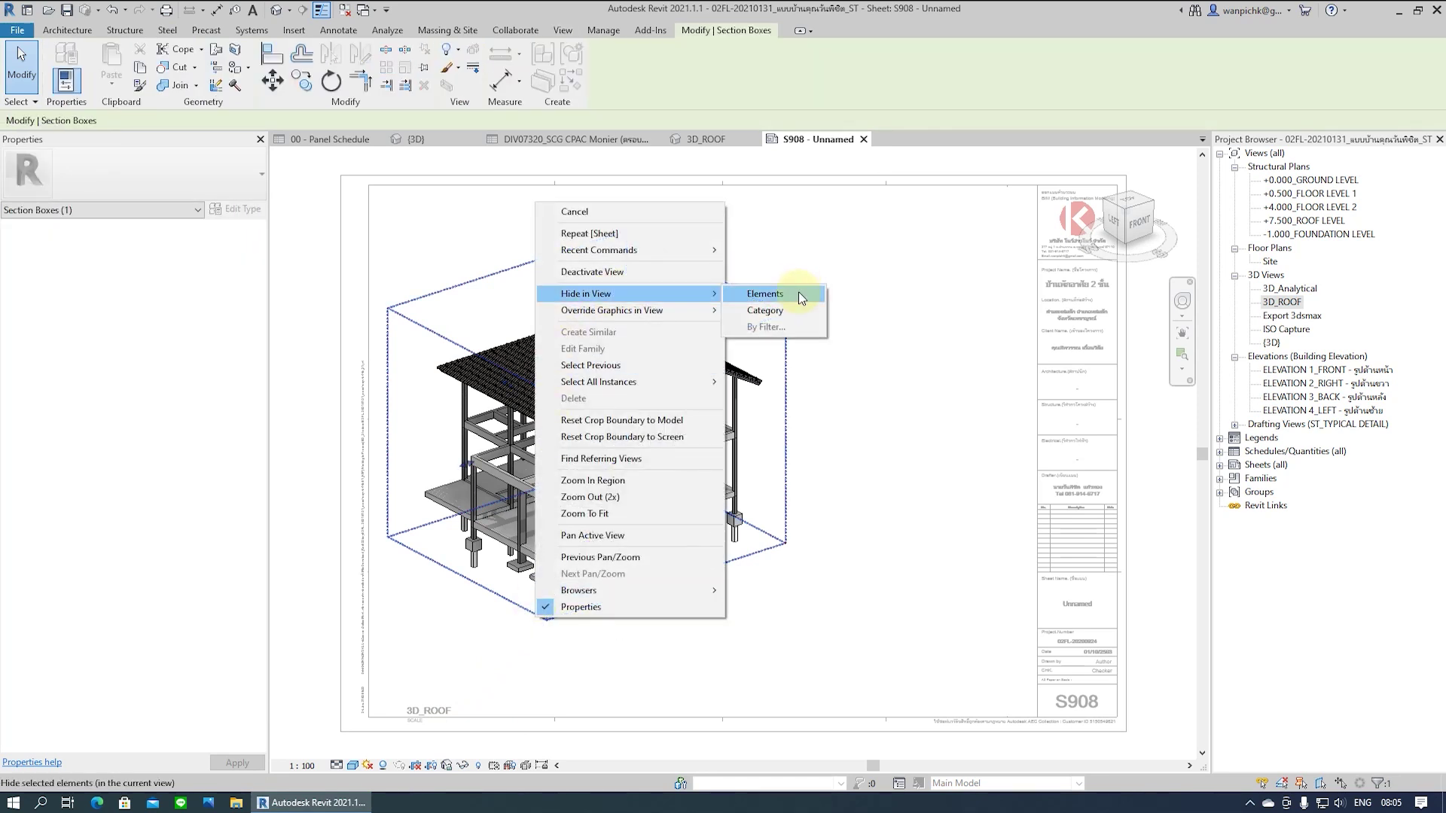
click(783, 294)
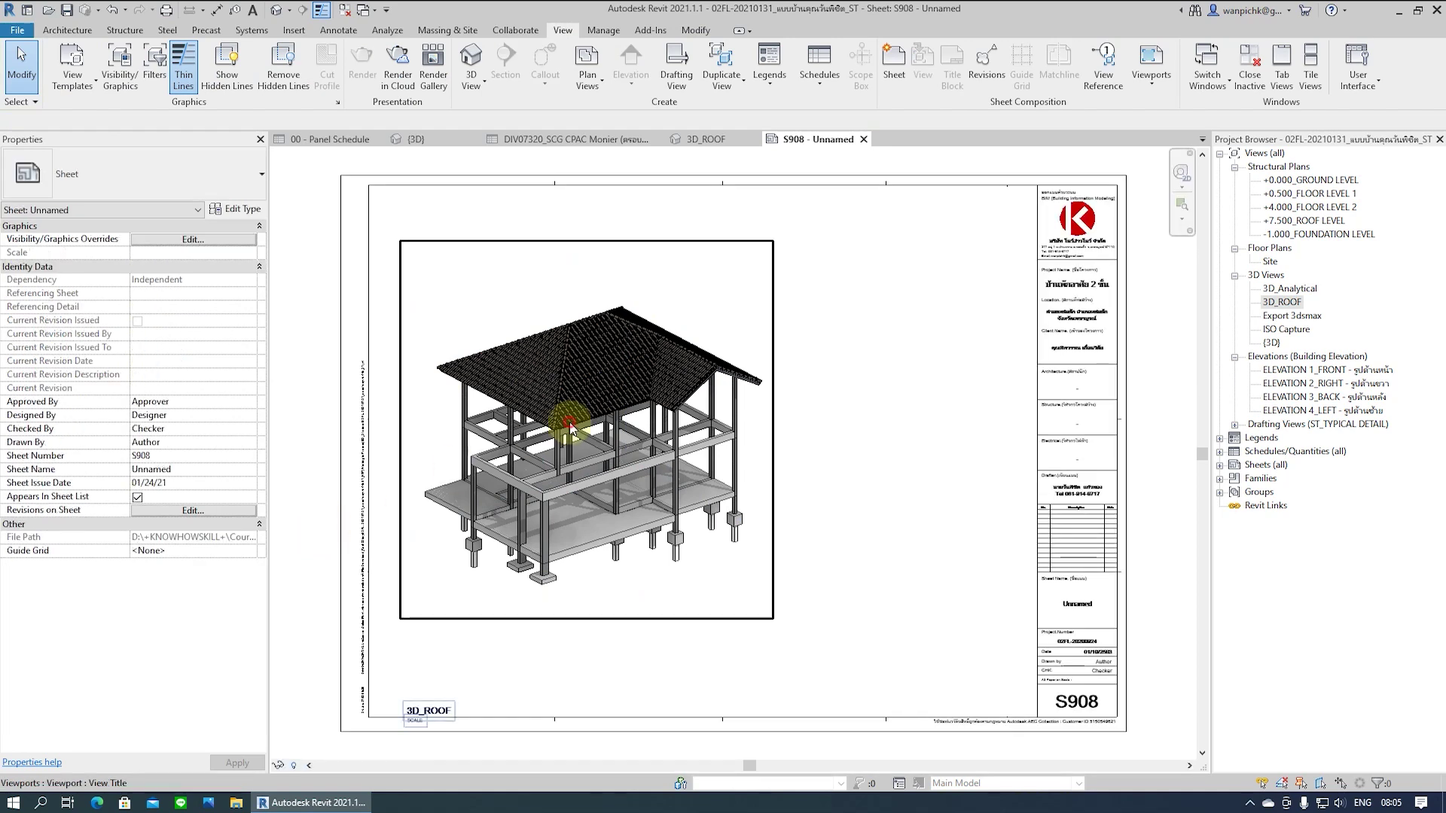
click(569, 422)
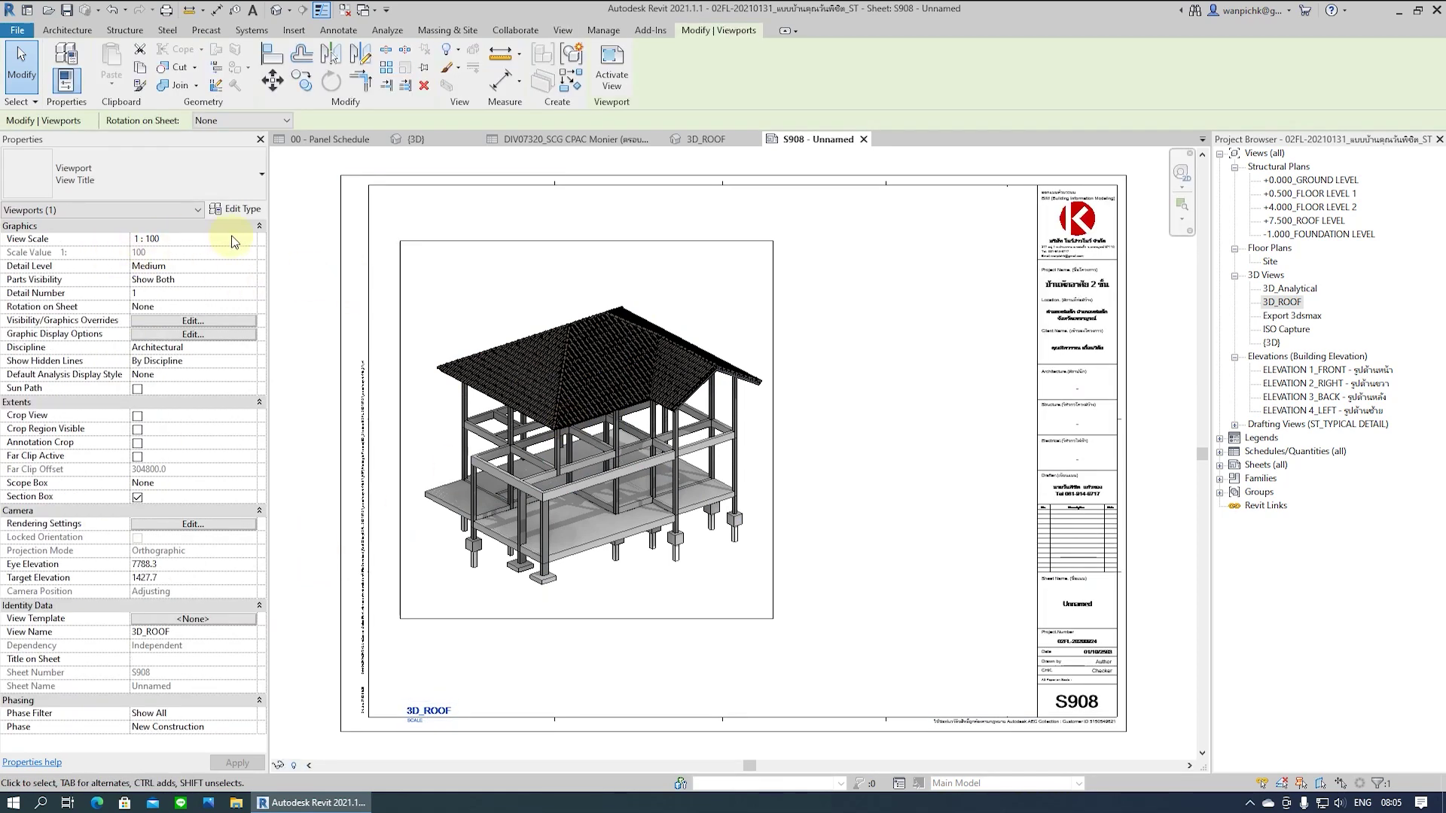
Give the 3D_ROOF viewport a custom scale and reposition it and its title
click(256, 238)
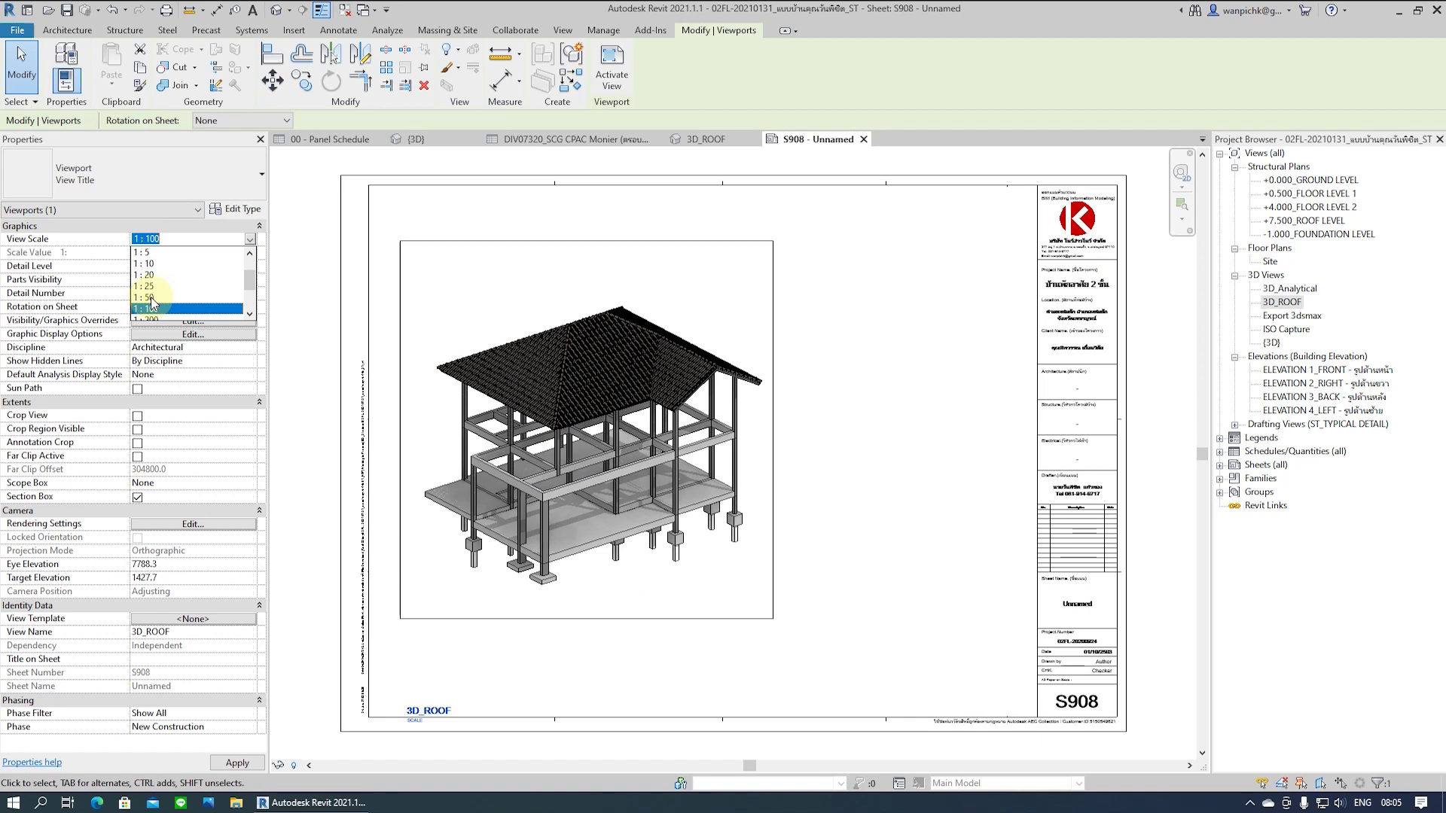
scroll(200, 257, up, 1)
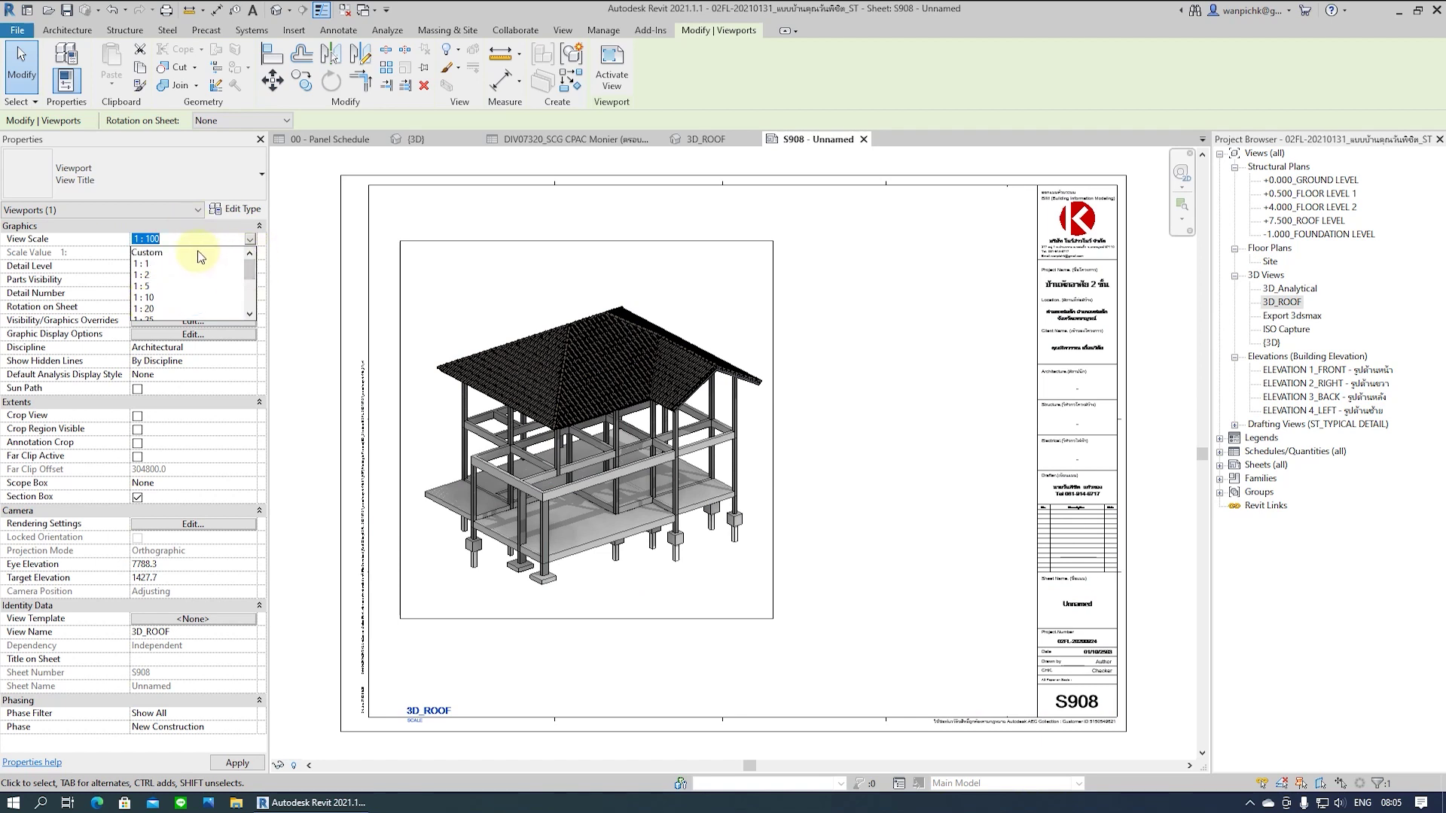
click(197, 253)
text(75)
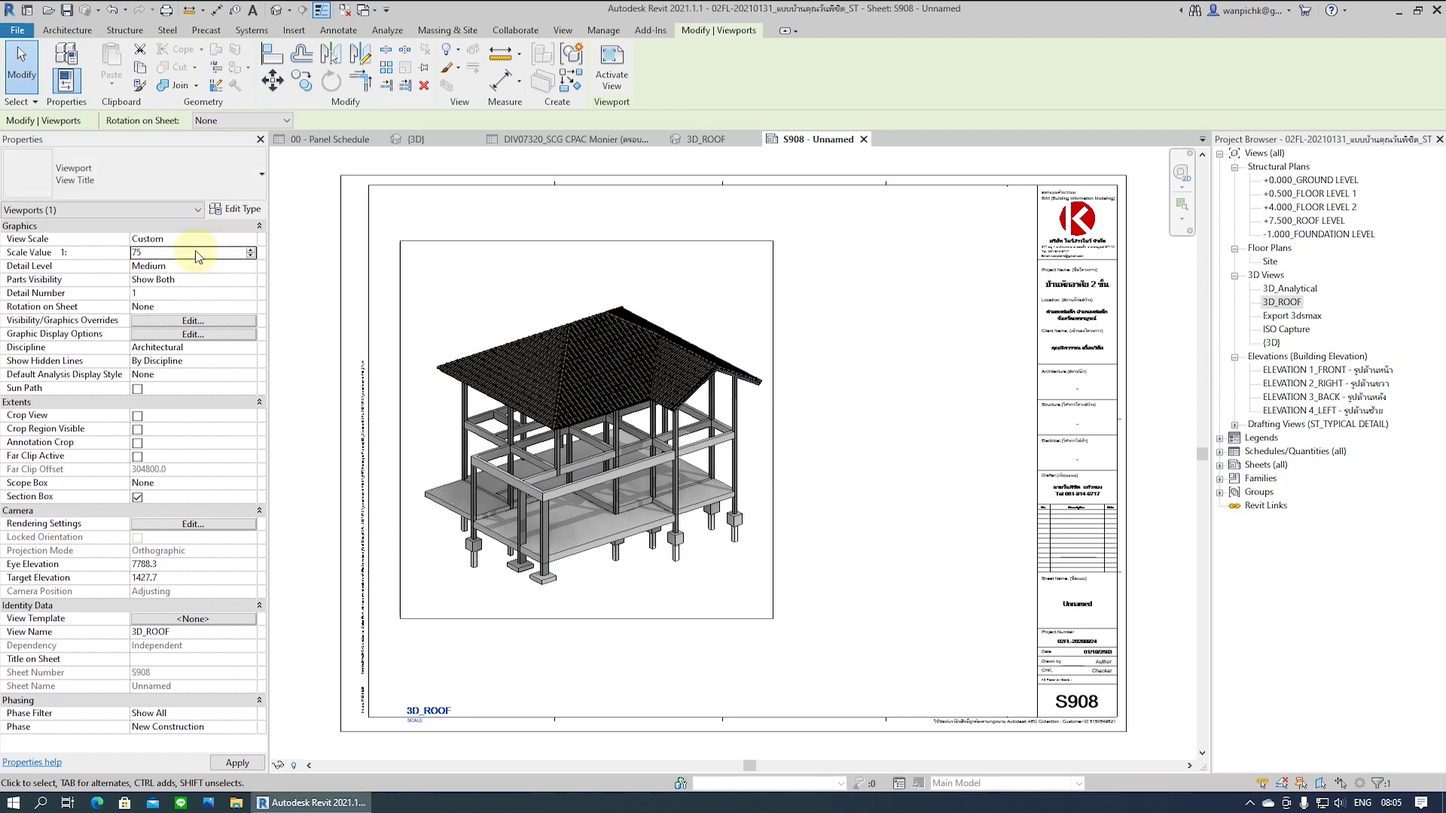
drag(563, 364, 548, 467)
scroll(549, 468, down, 3)
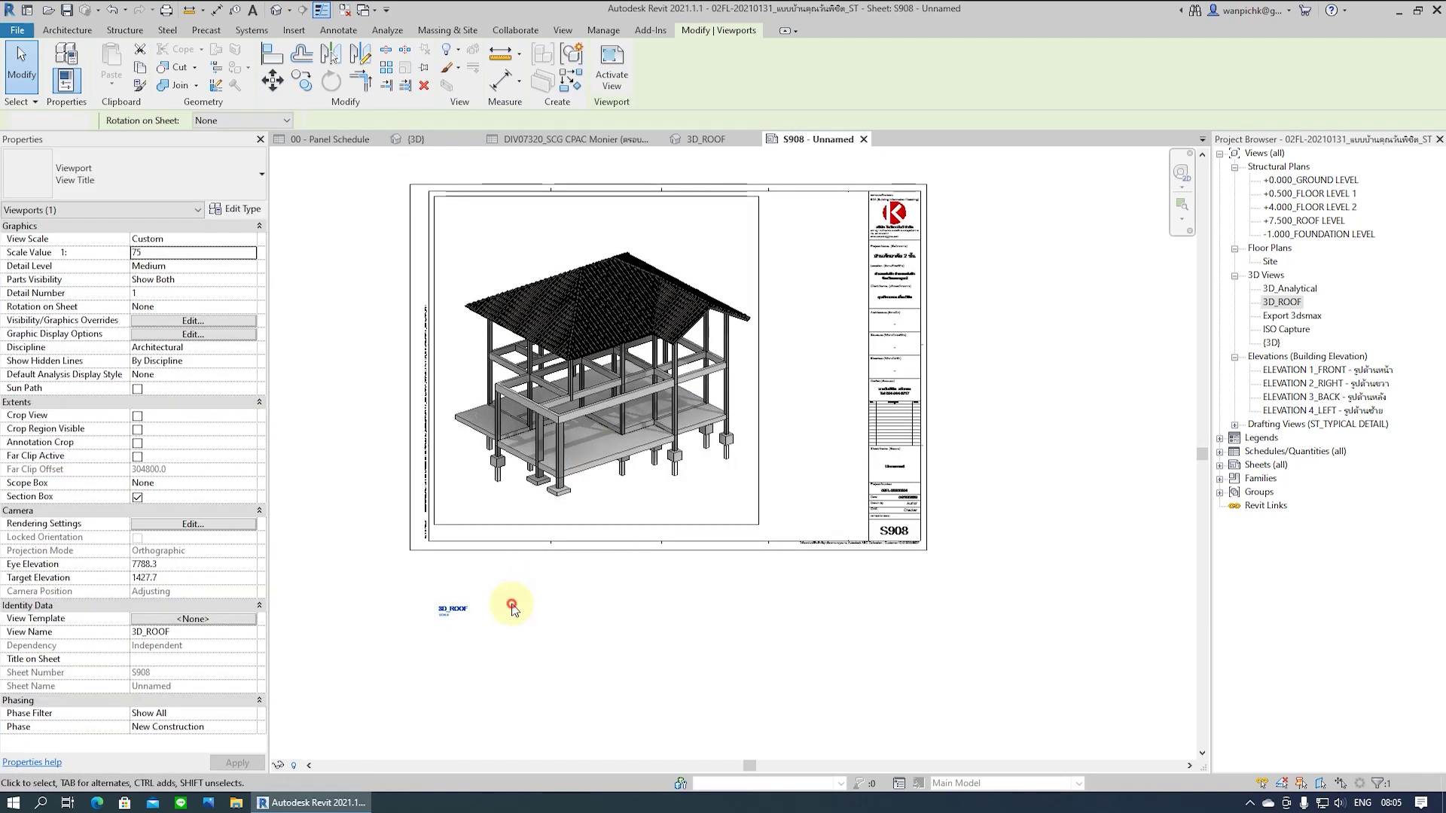
scroll(511, 607, up, 2)
drag(452, 516, 953, 484)
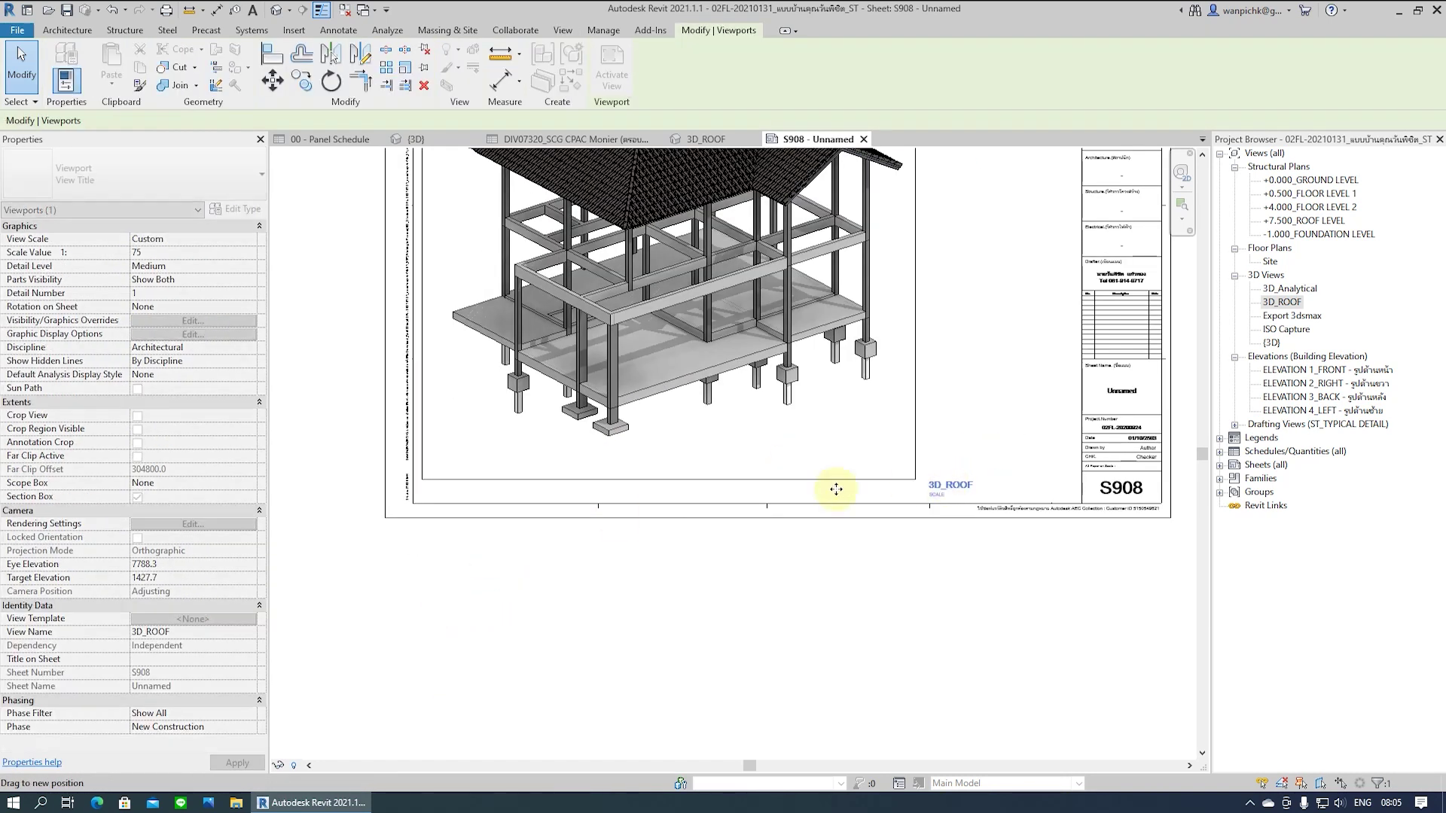
middle_drag(836, 489, 761, 634)
Set the 3D_ROOF viewport type to No Title
click(737, 688)
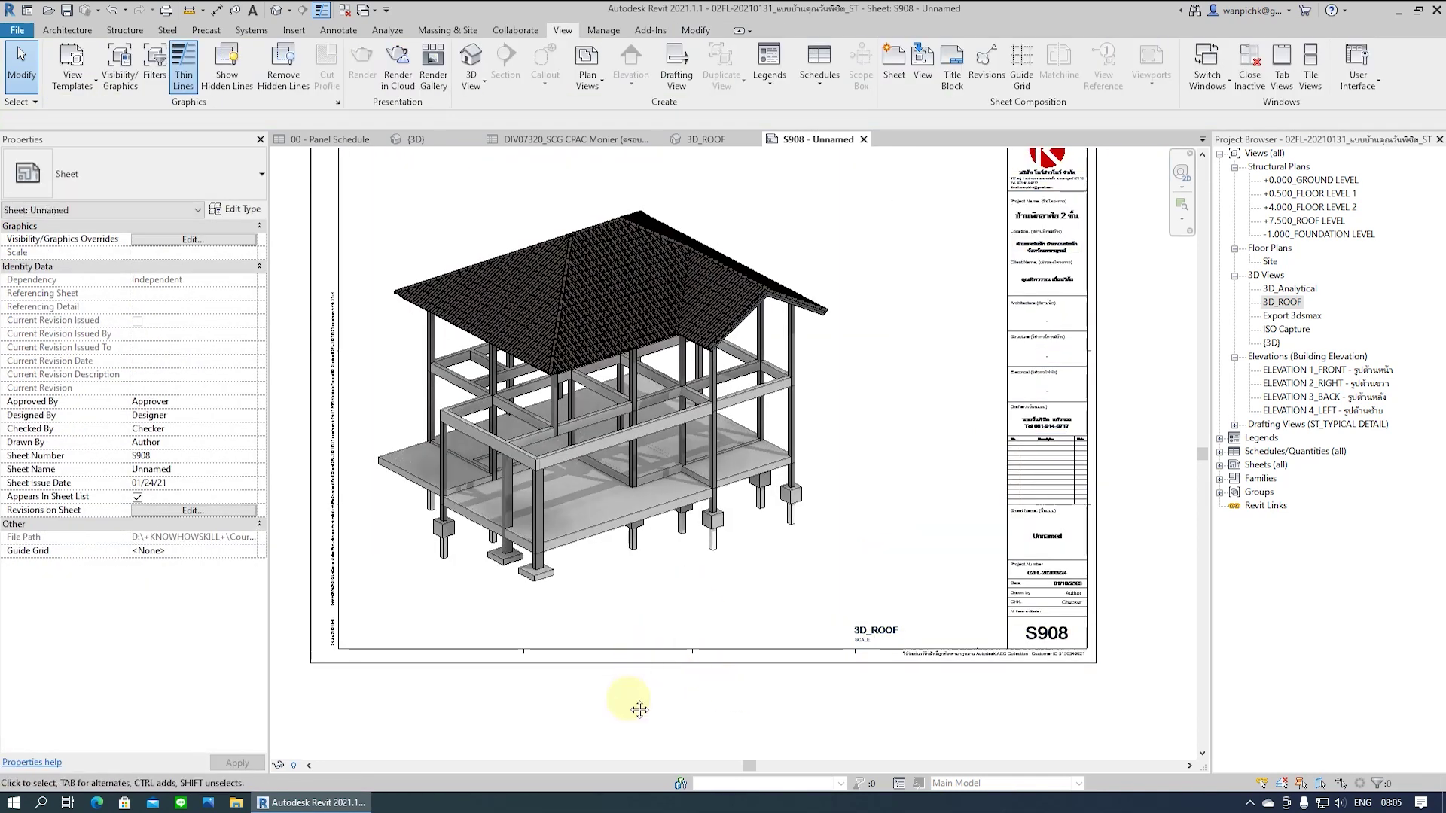
middle_drag(639, 709, 628, 758)
click(413, 306)
click(155, 174)
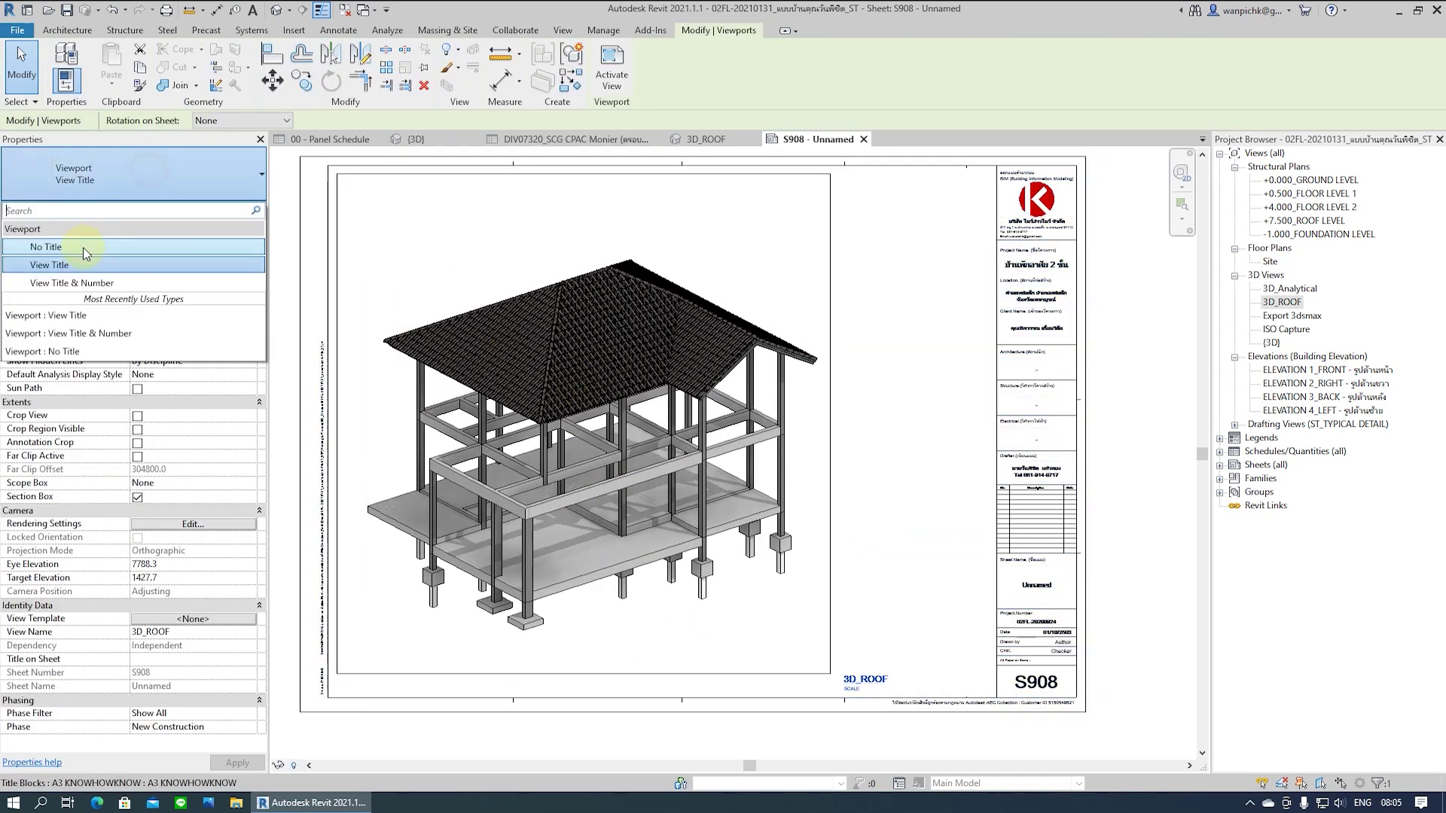
click(85, 248)
click(1116, 446)
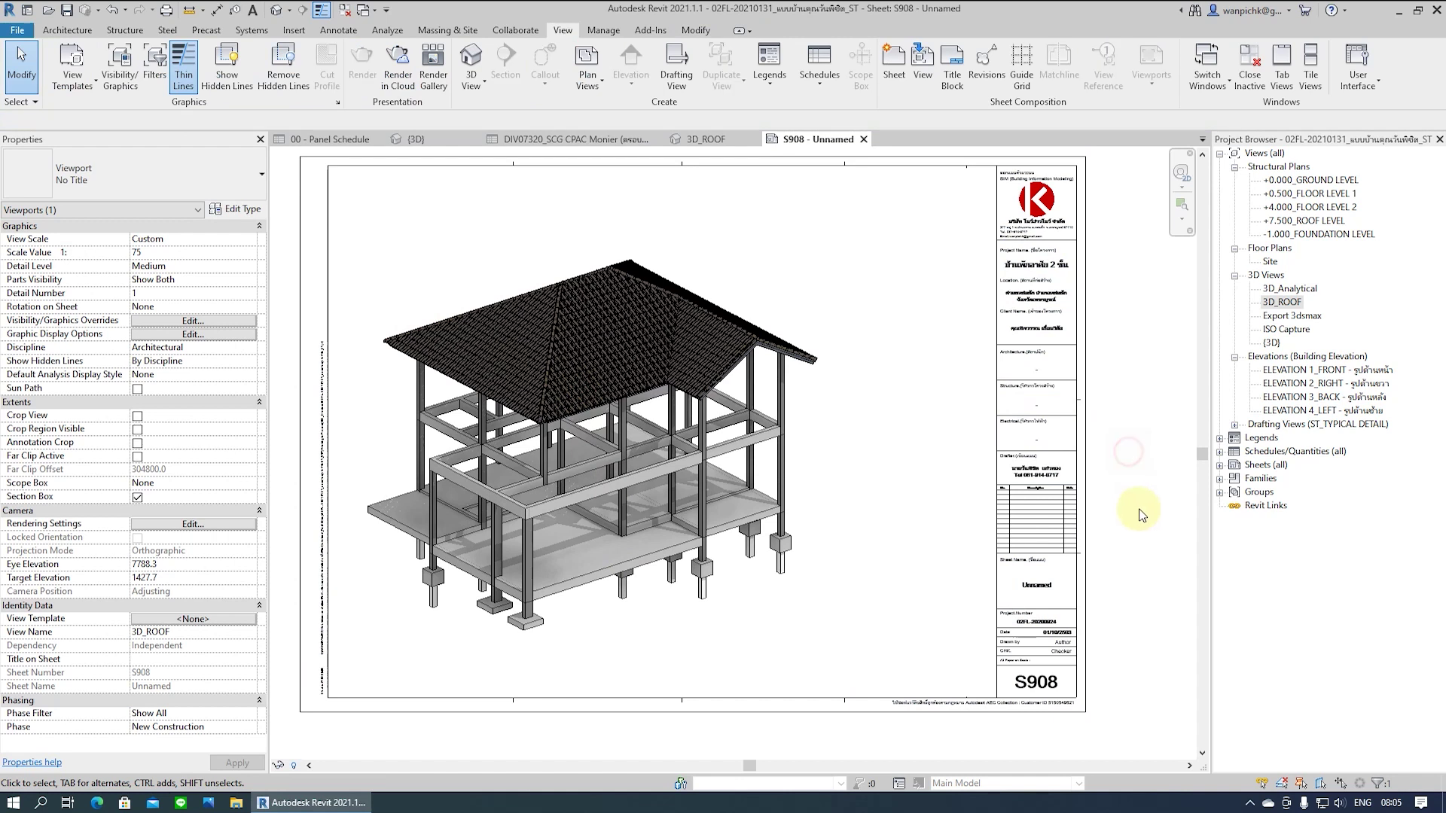
Nudge the roof viewport slightly left on the sheet
click(563, 425)
key(Left)
key(Left)
key(Left)
key(Left)
key(Left)
key(Left)
key(Left)
key(Left)
middle_drag(623, 419, 703, 402)
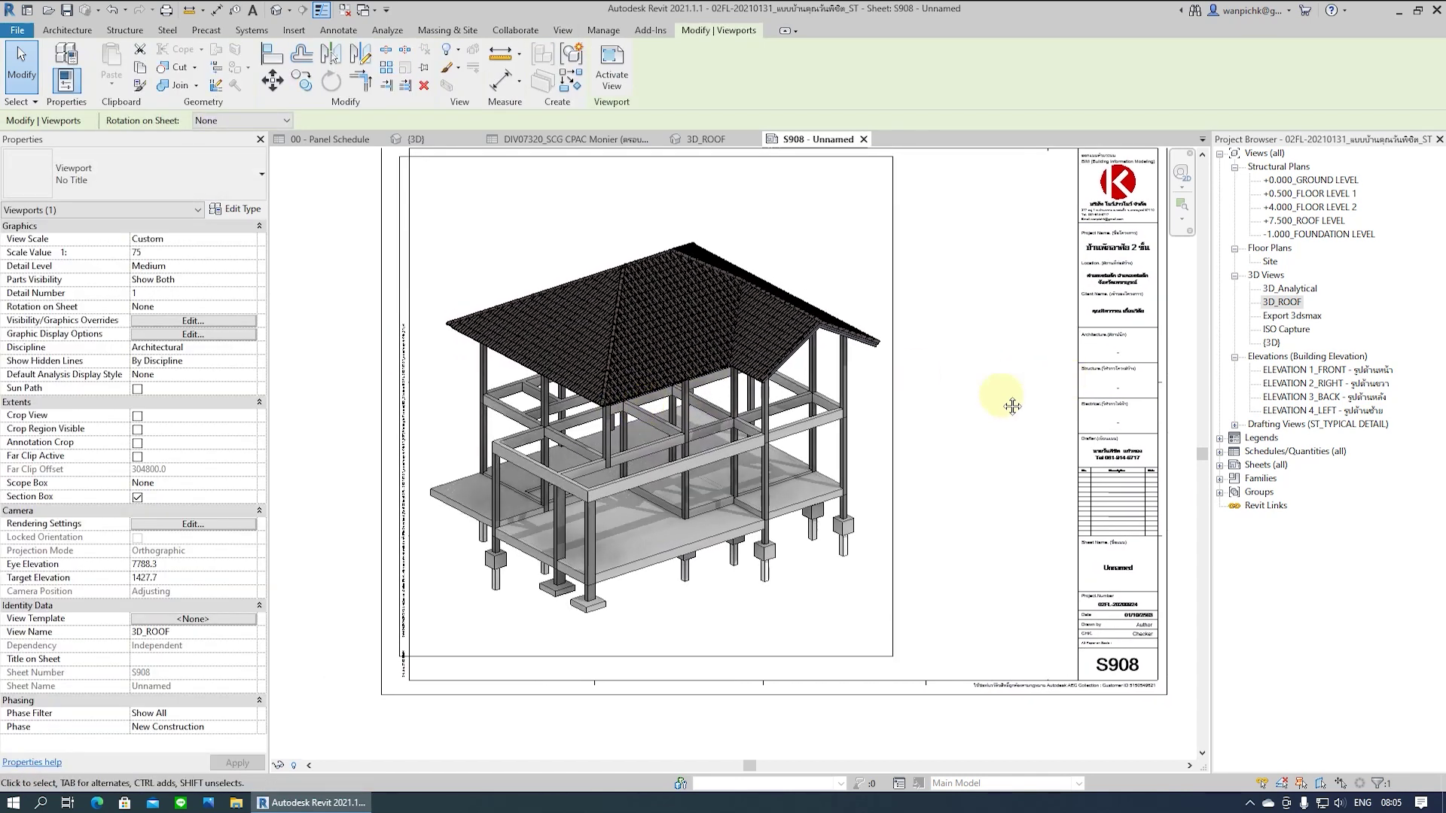
click(1146, 332)
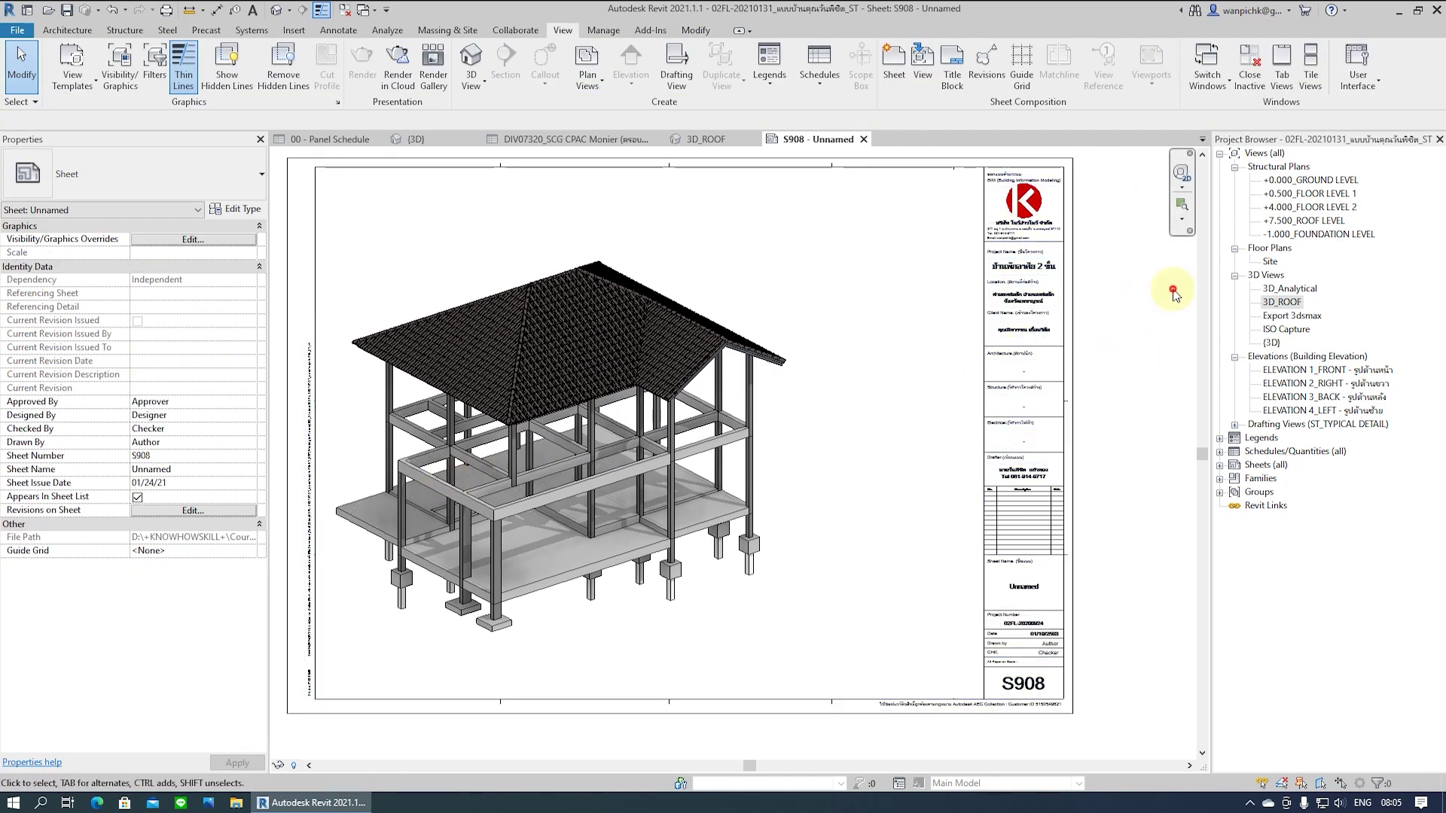
Remove the Area field from the 00 - Panel Schedule
click(1220, 451)
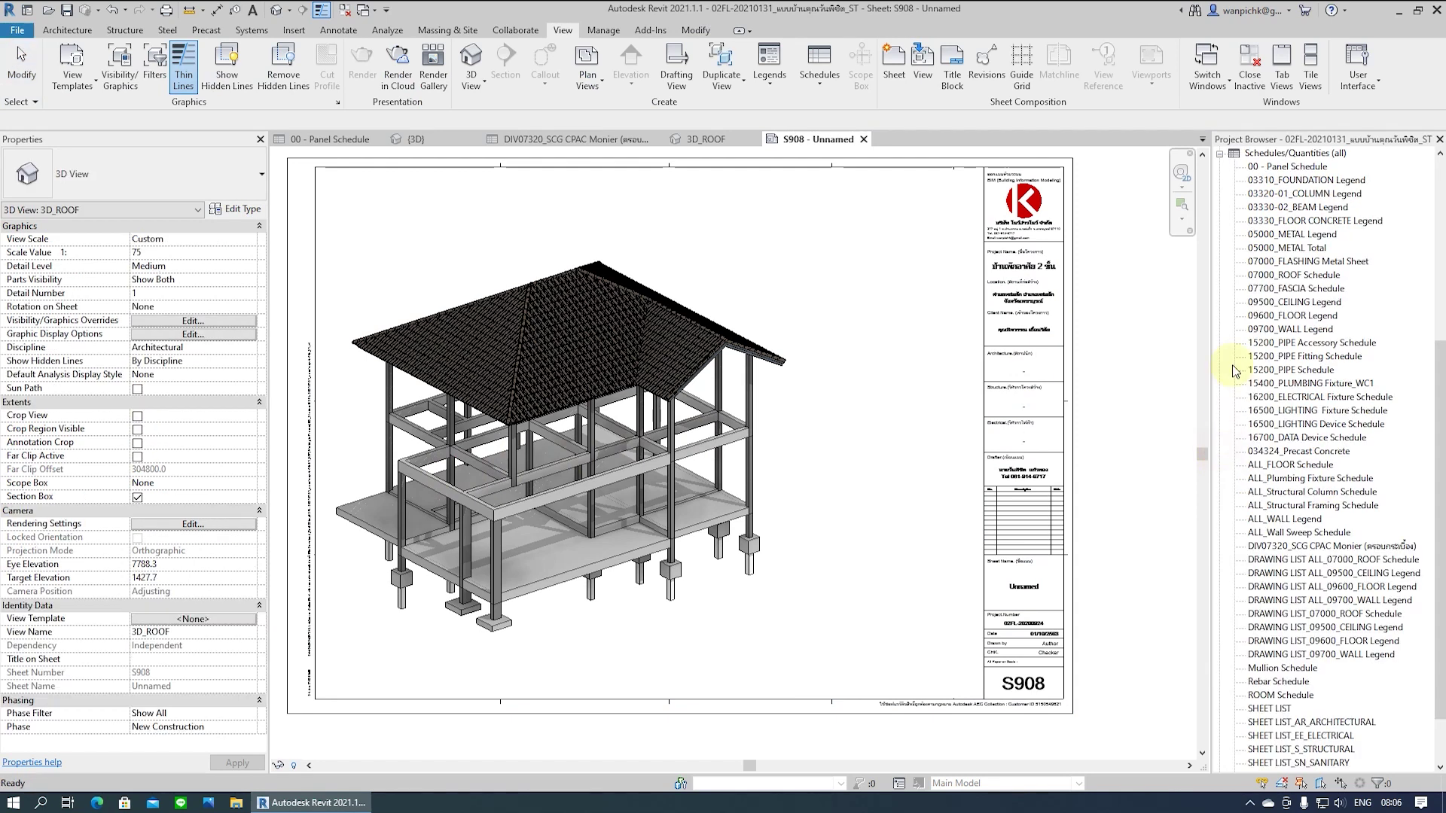
double_click(1289, 168)
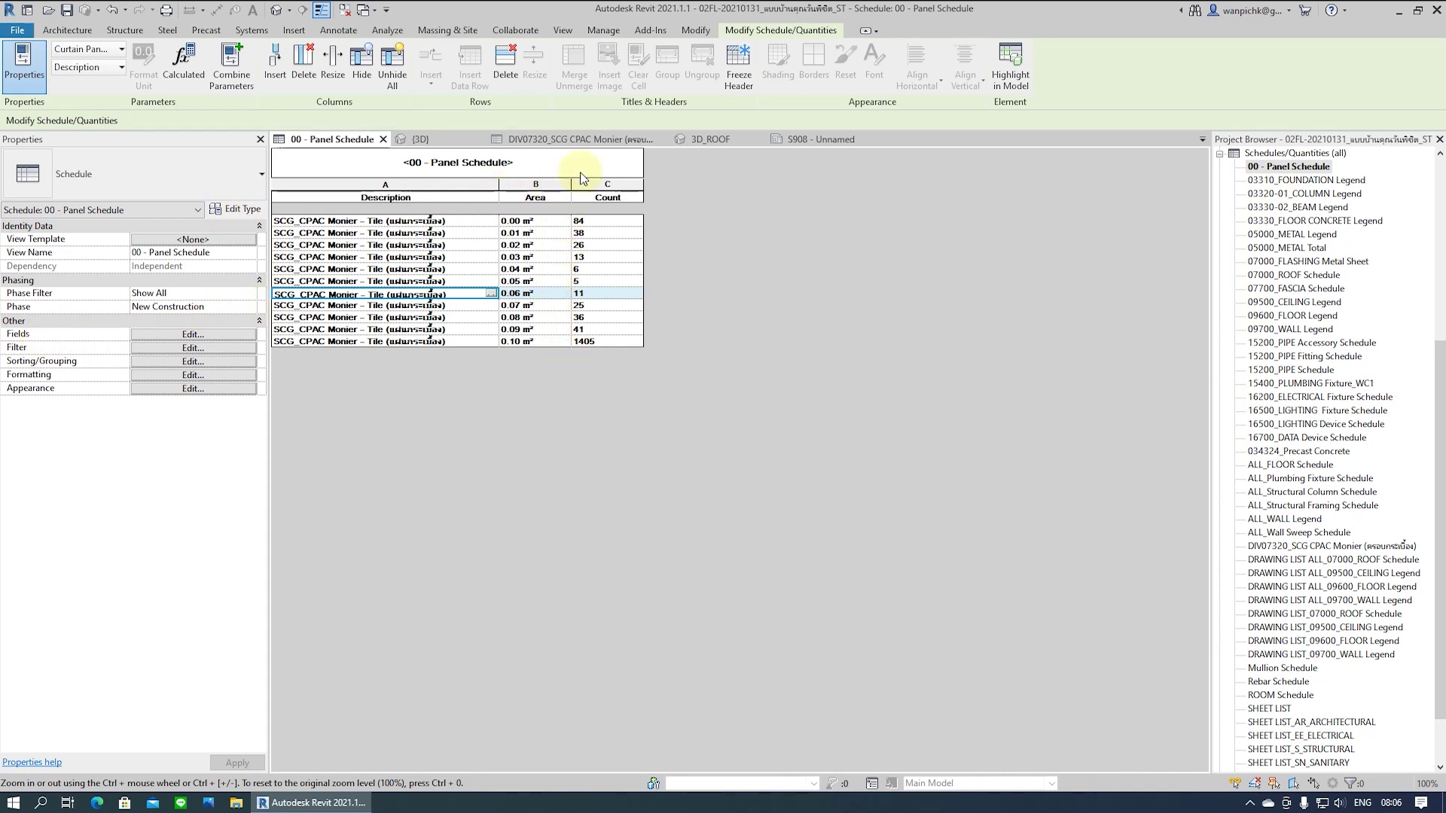
click(204, 363)
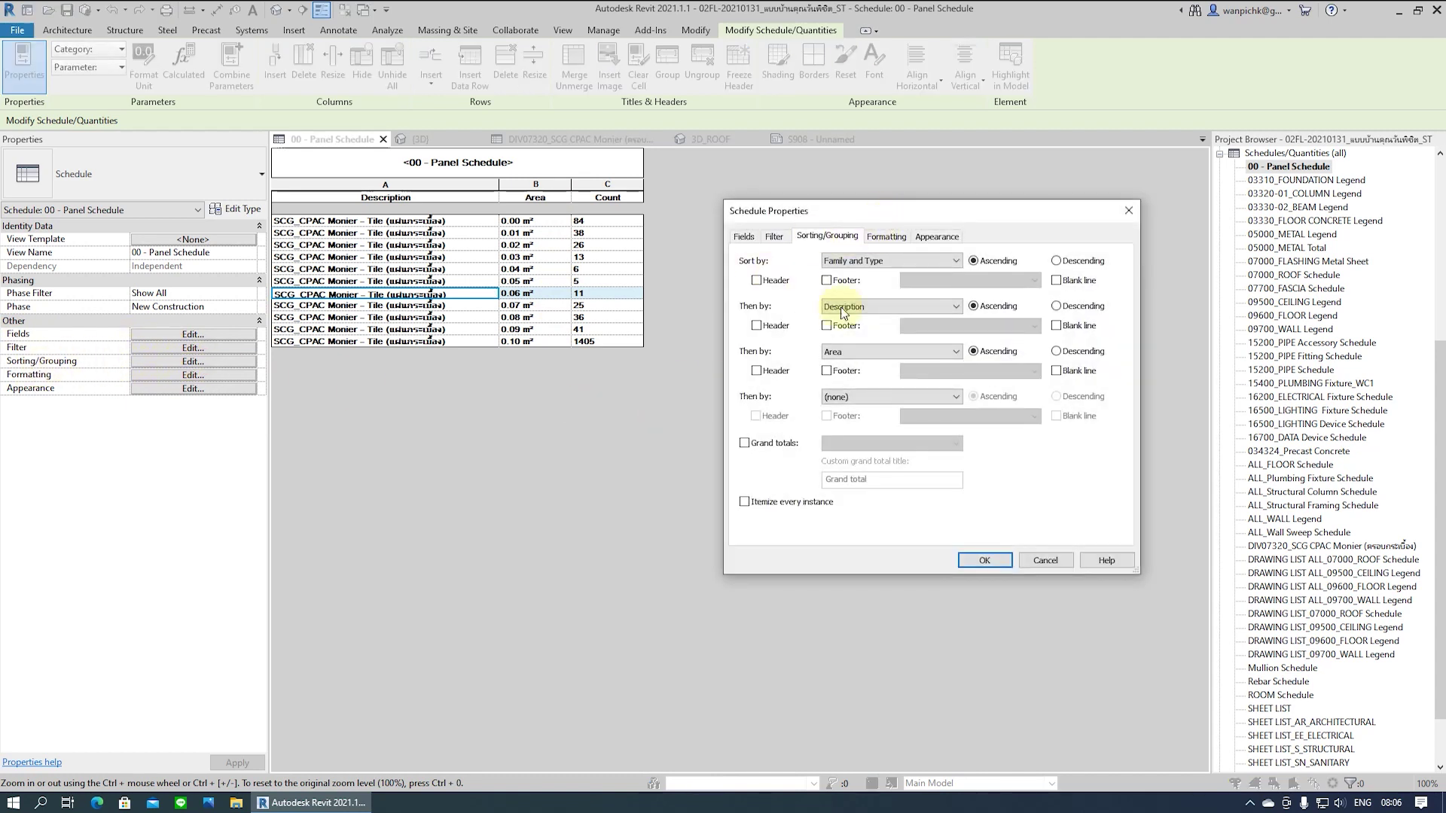
click(743, 240)
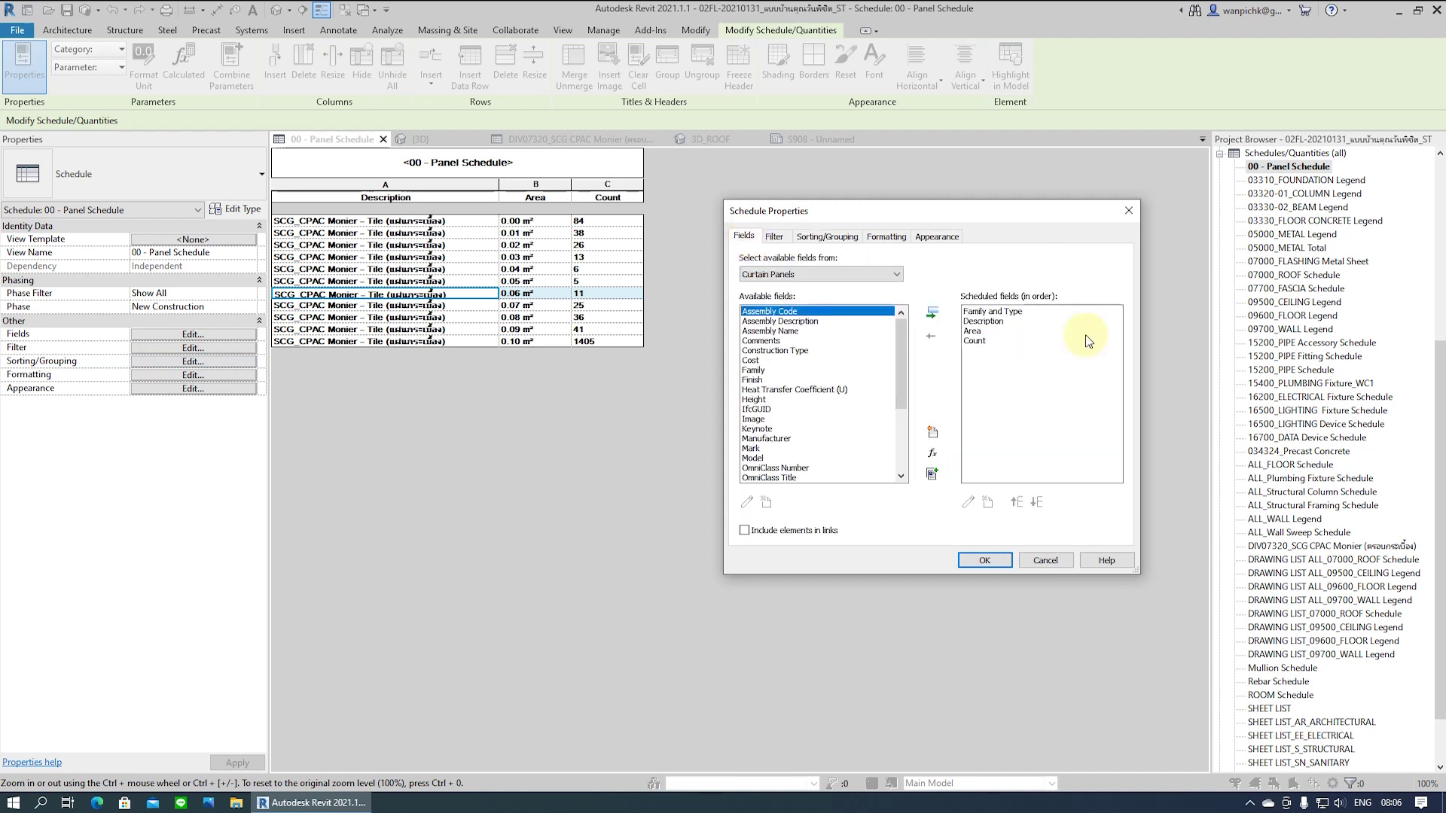
click(998, 332)
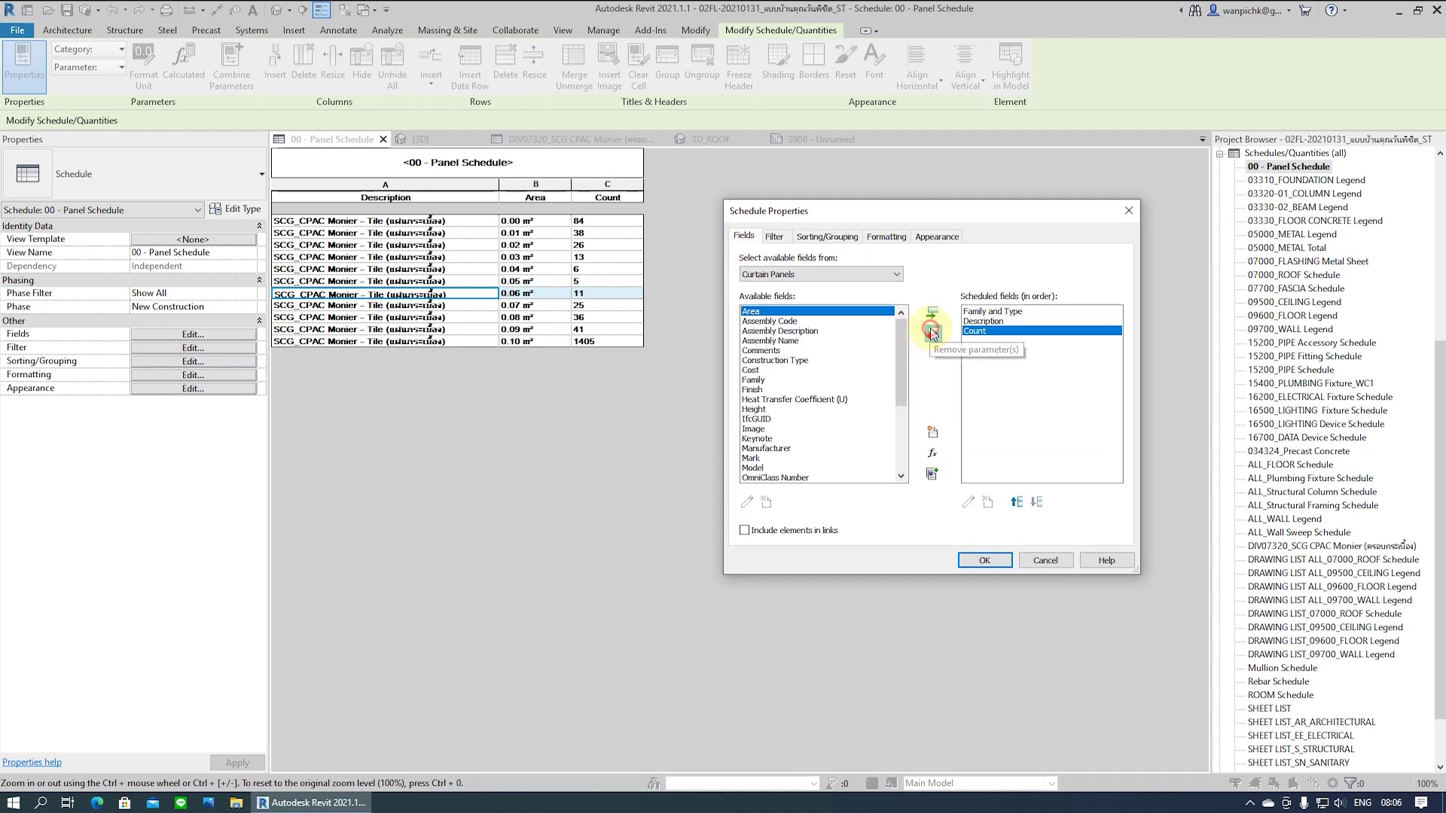
click(824, 238)
Right-align the Count column of the Panel Schedule
click(875, 239)
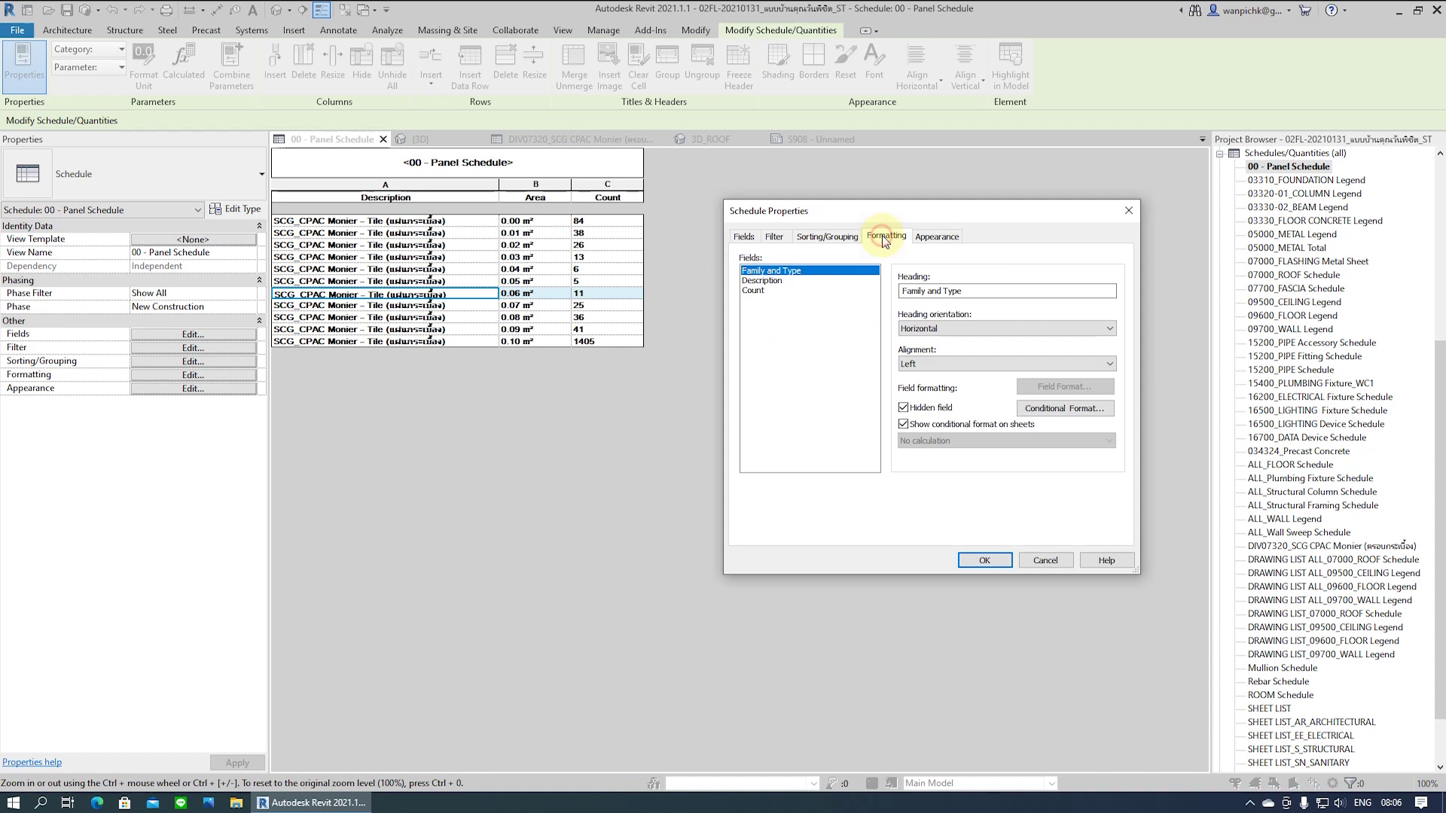
click(754, 292)
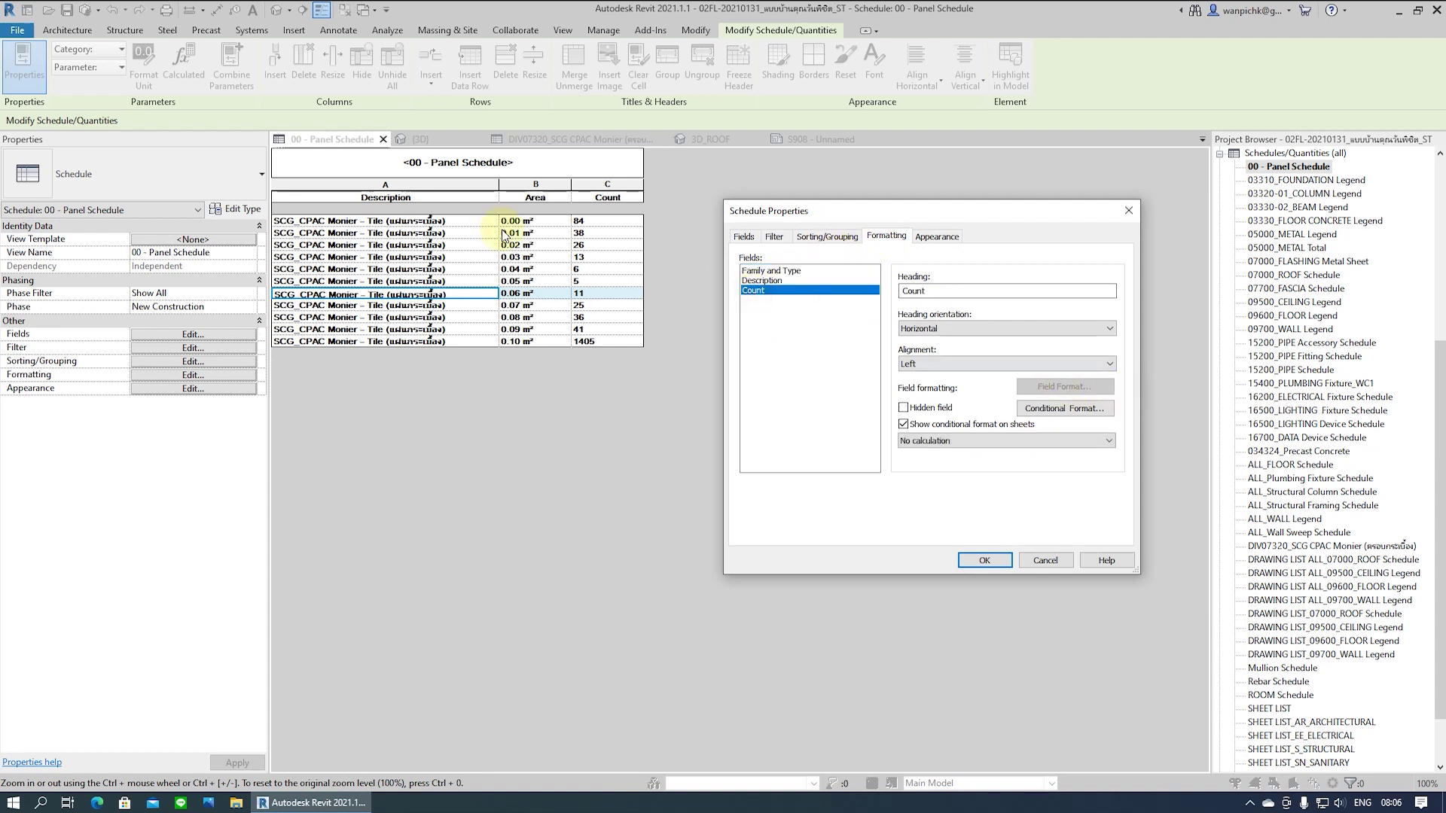
click(991, 364)
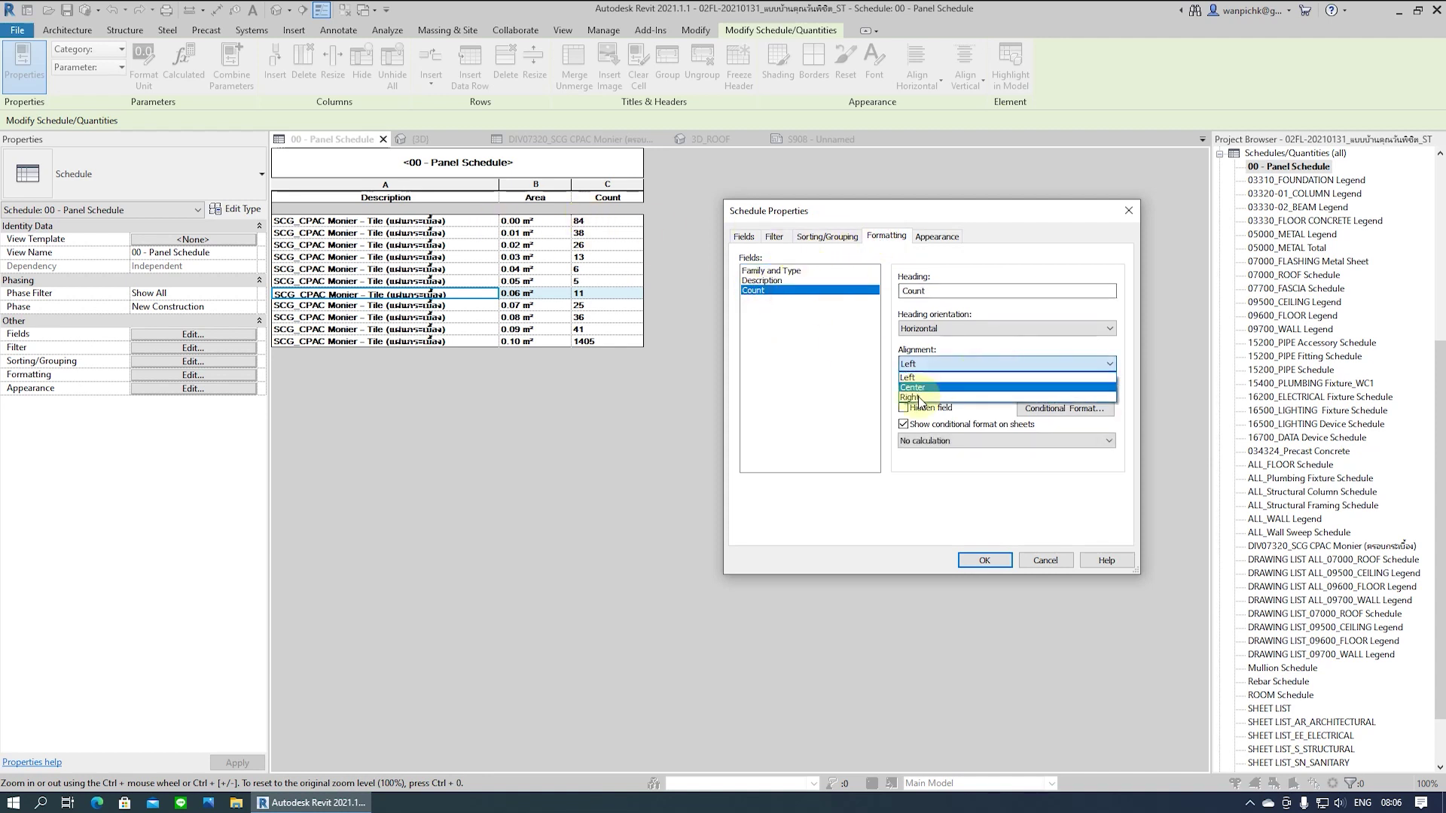
click(923, 385)
Turn off the blank row before data and set header and body text to 1.8mm
click(932, 236)
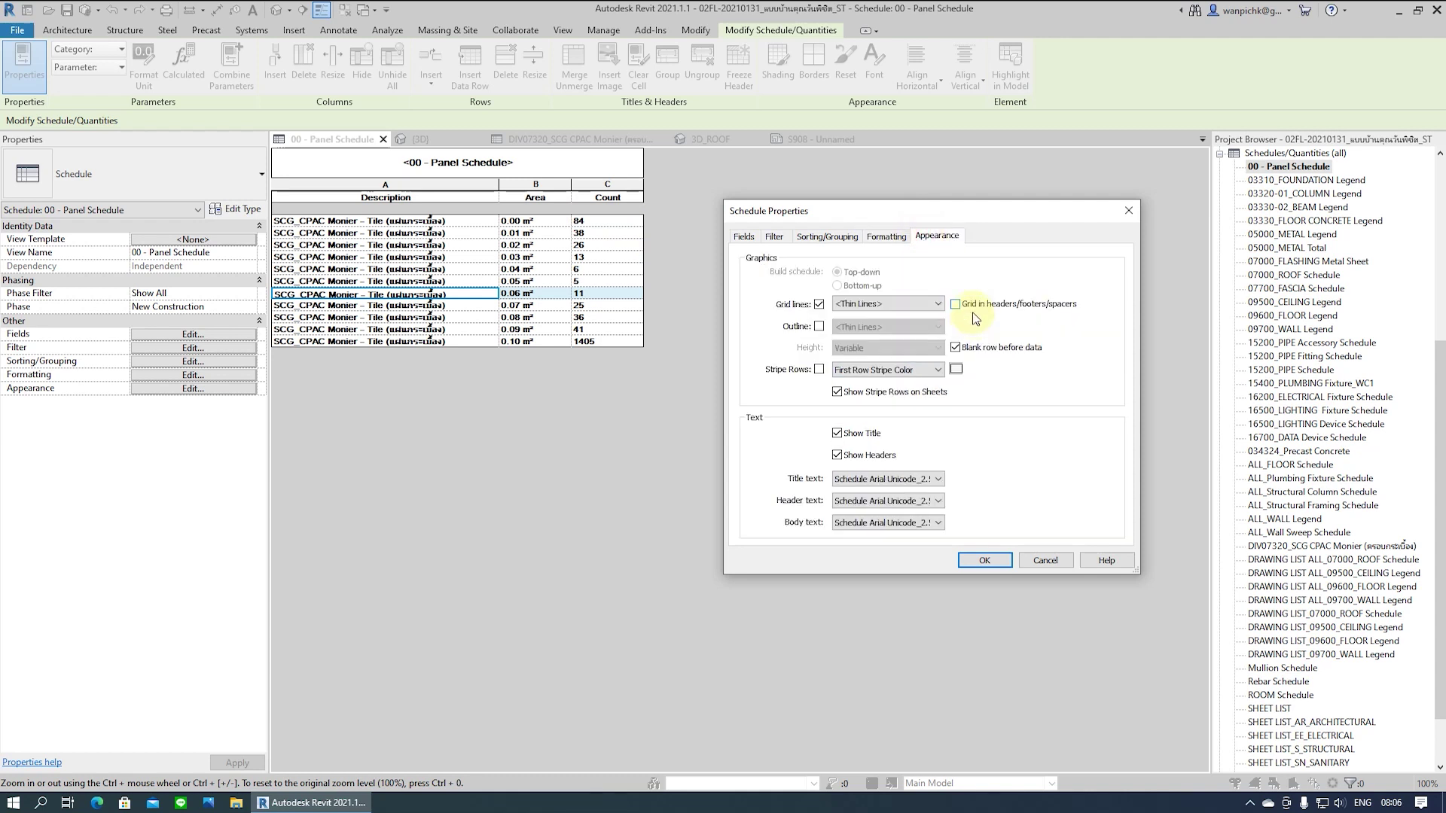
click(956, 347)
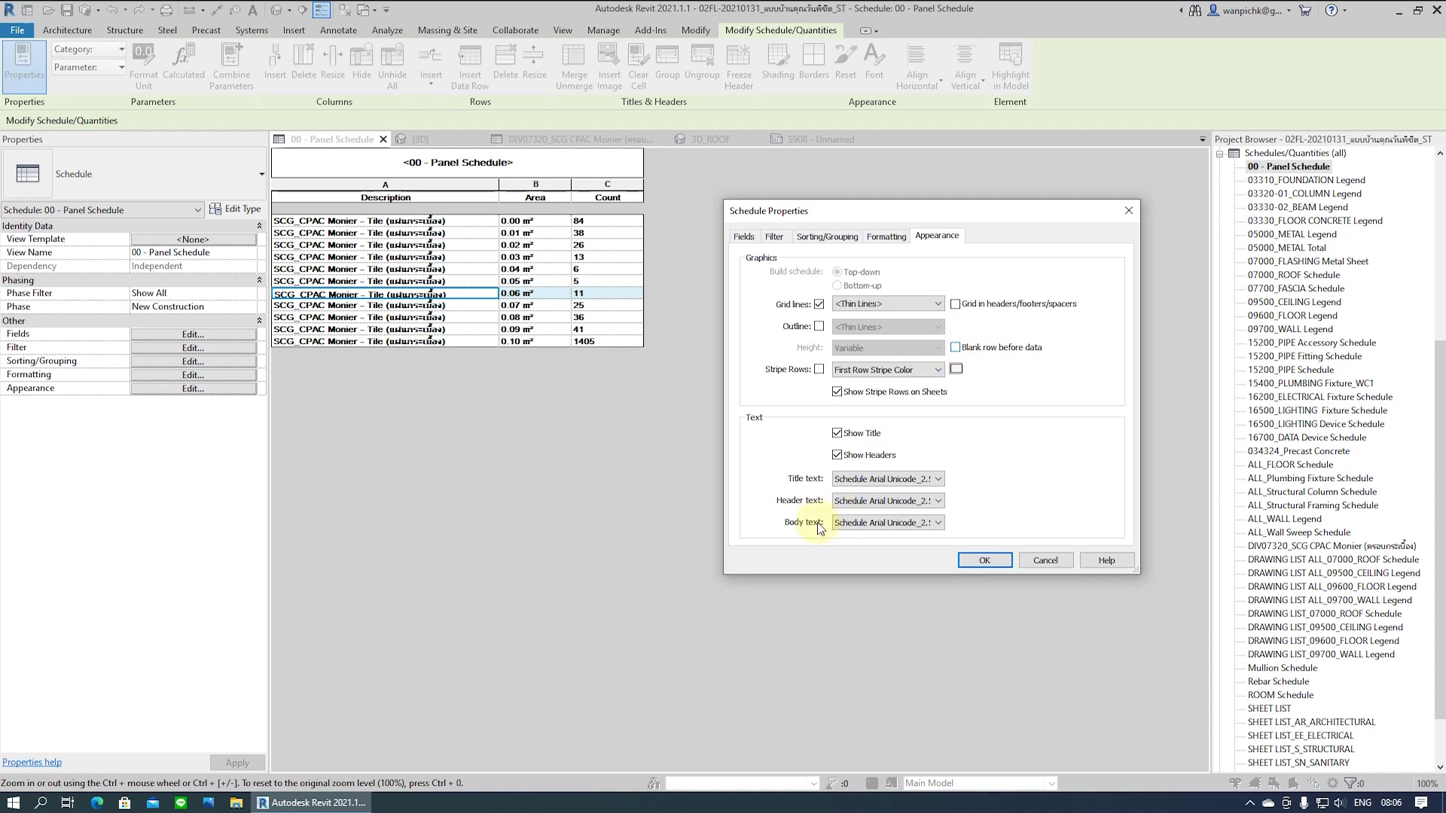
click(889, 482)
click(882, 569)
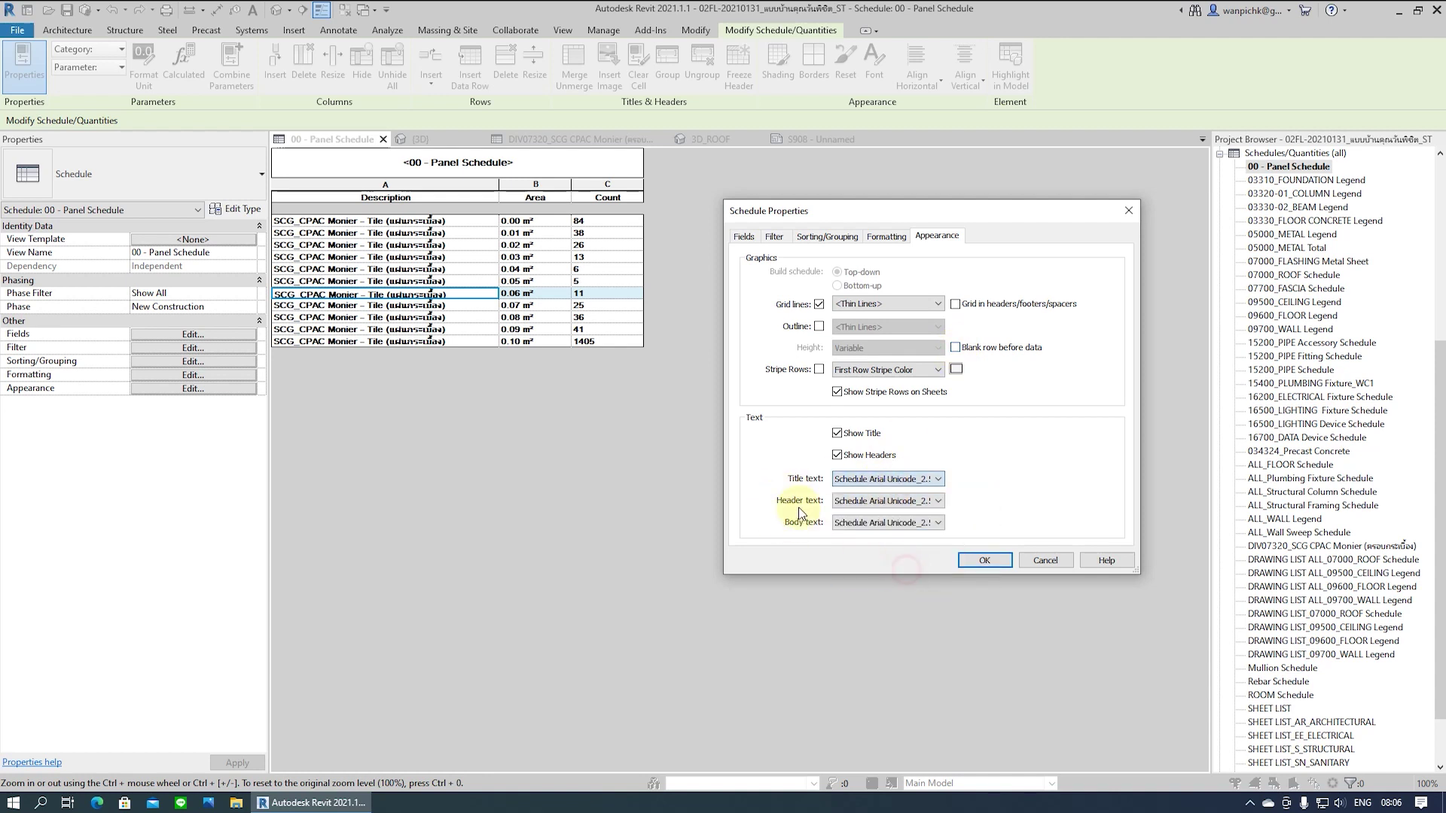
click(877, 501)
click(899, 581)
click(892, 522)
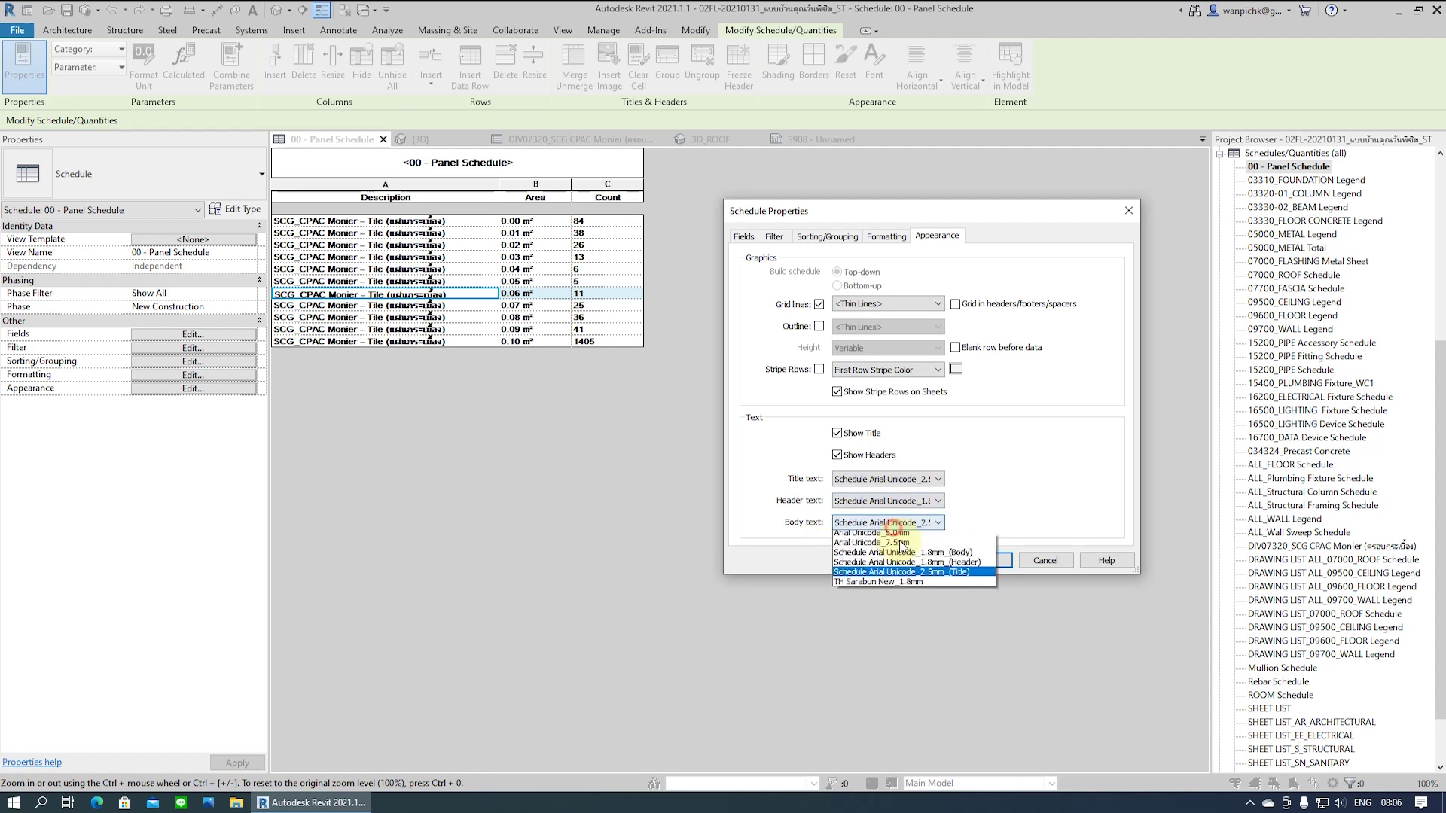
click(982, 552)
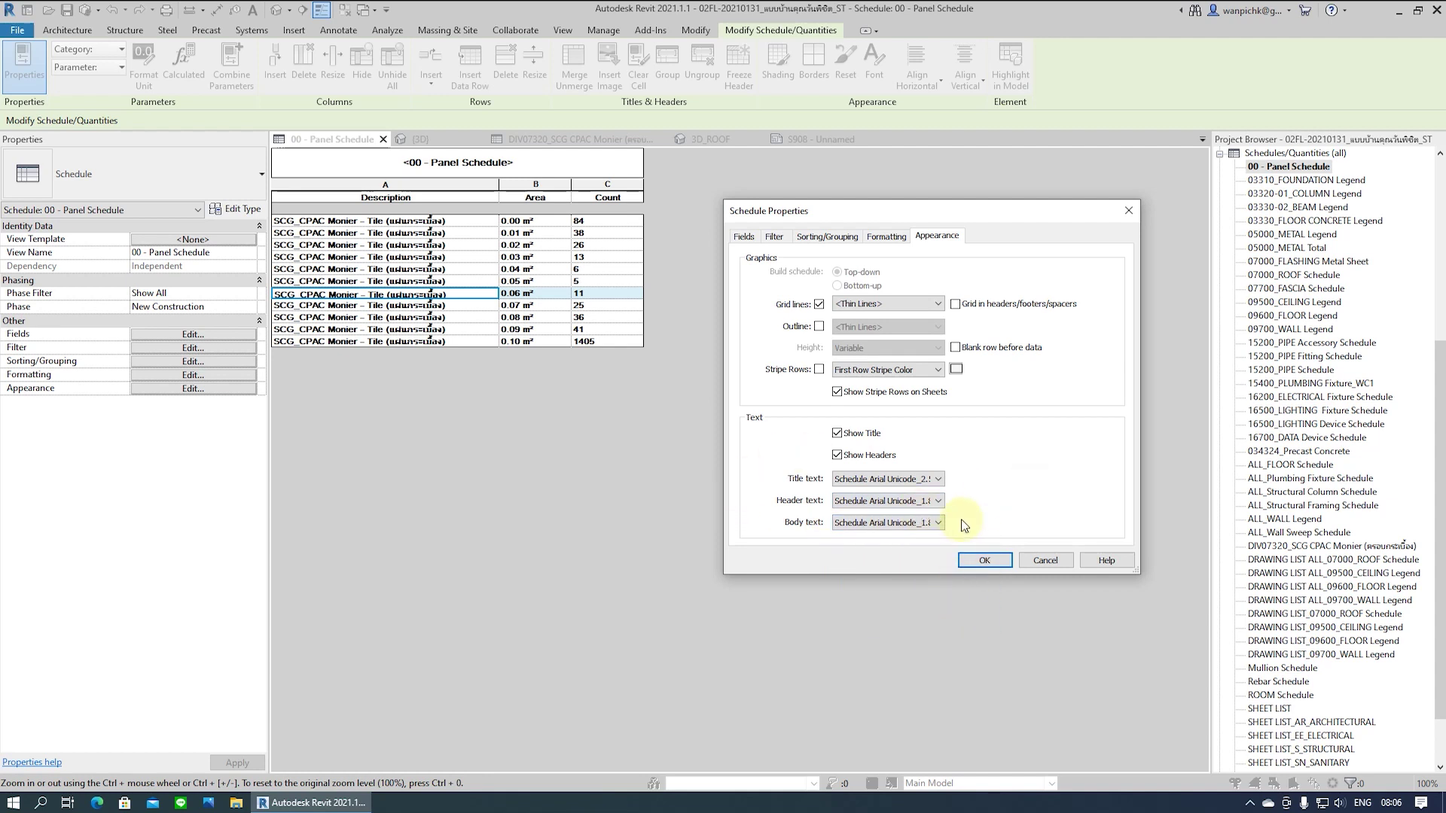
drag(718, 457, 583, 457)
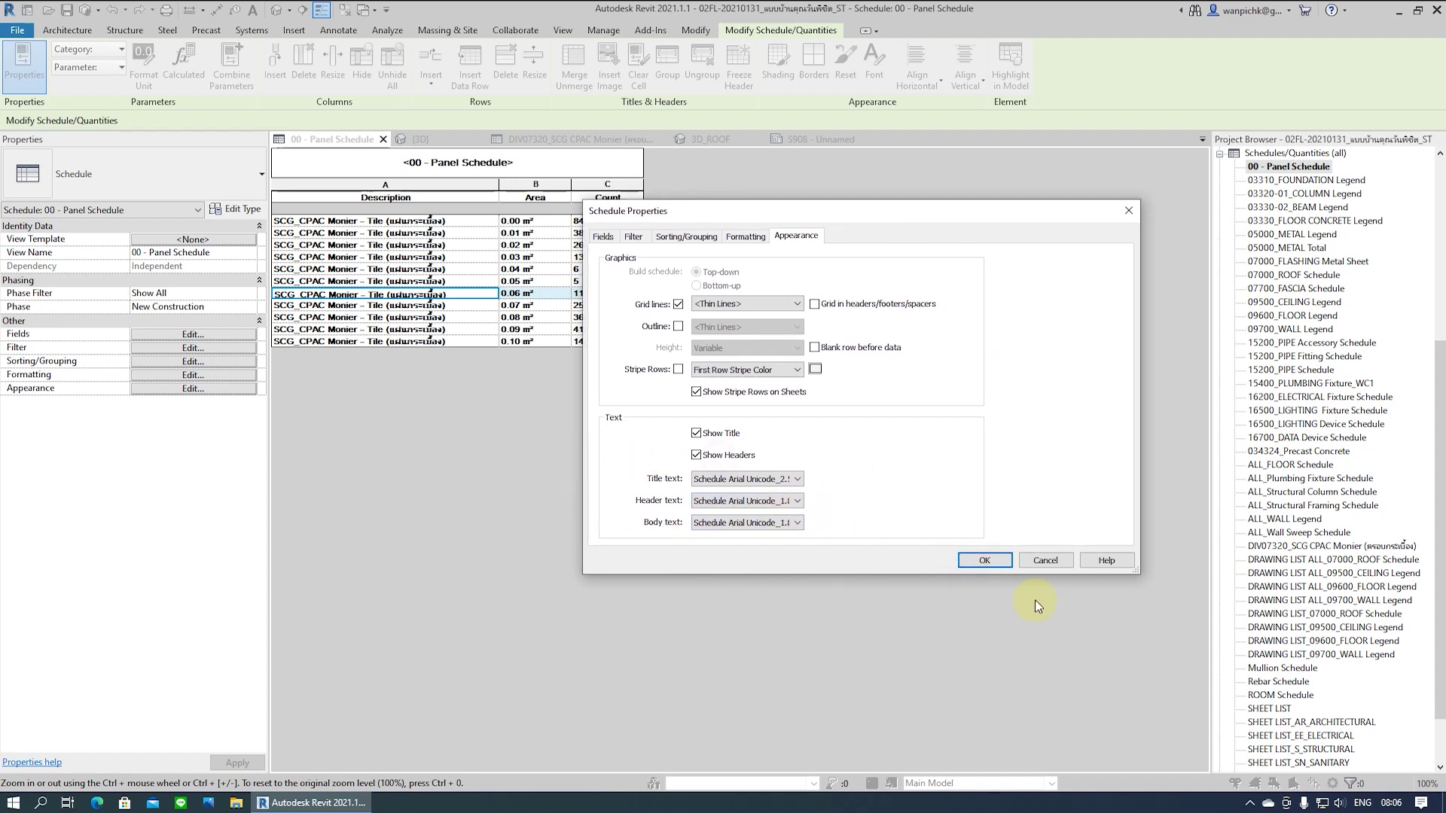
click(985, 565)
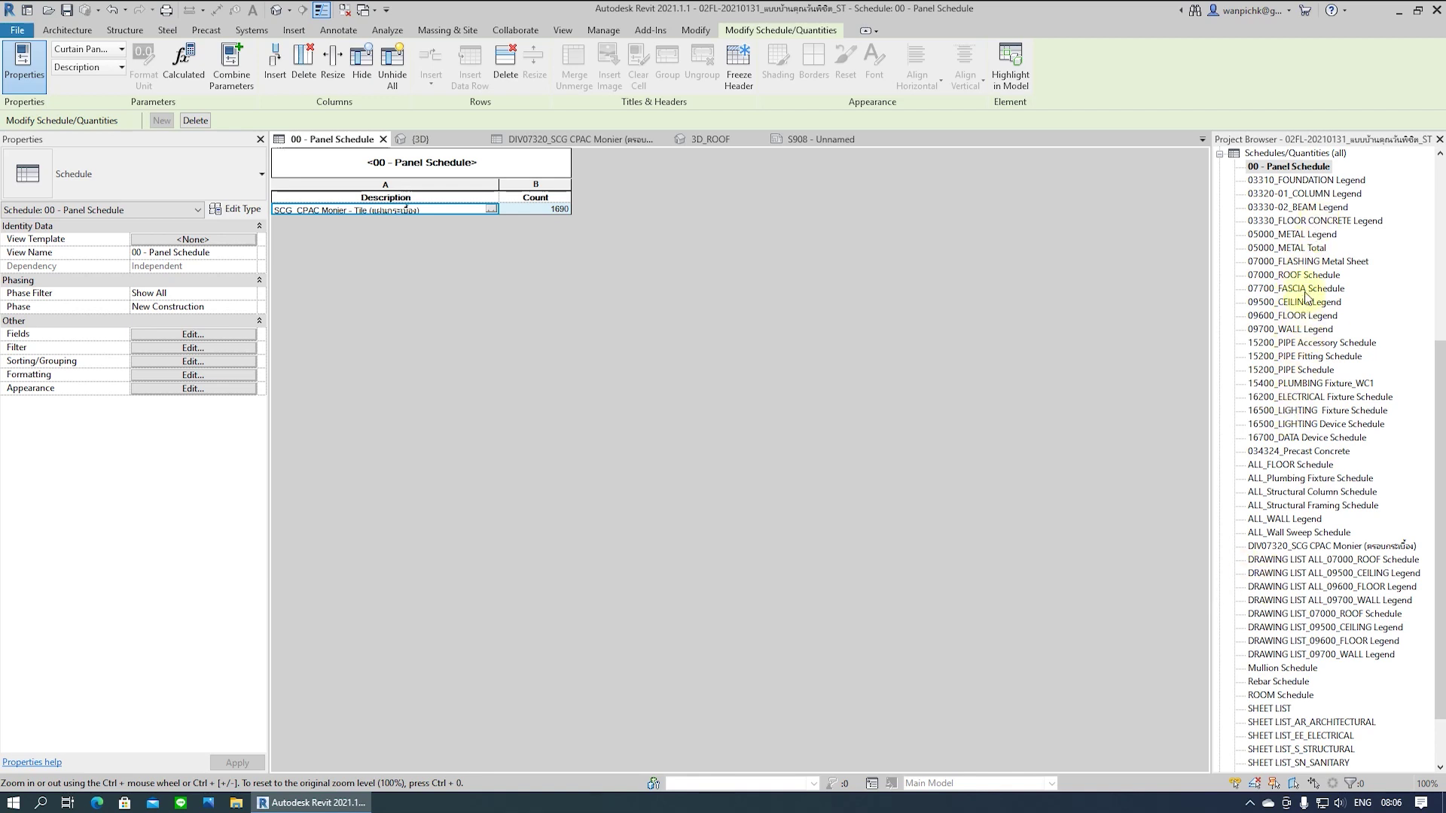
Set DIV07320_SCG header and body text to 1.8mm styles, keeping the 2.5mm title
double_click(1278, 547)
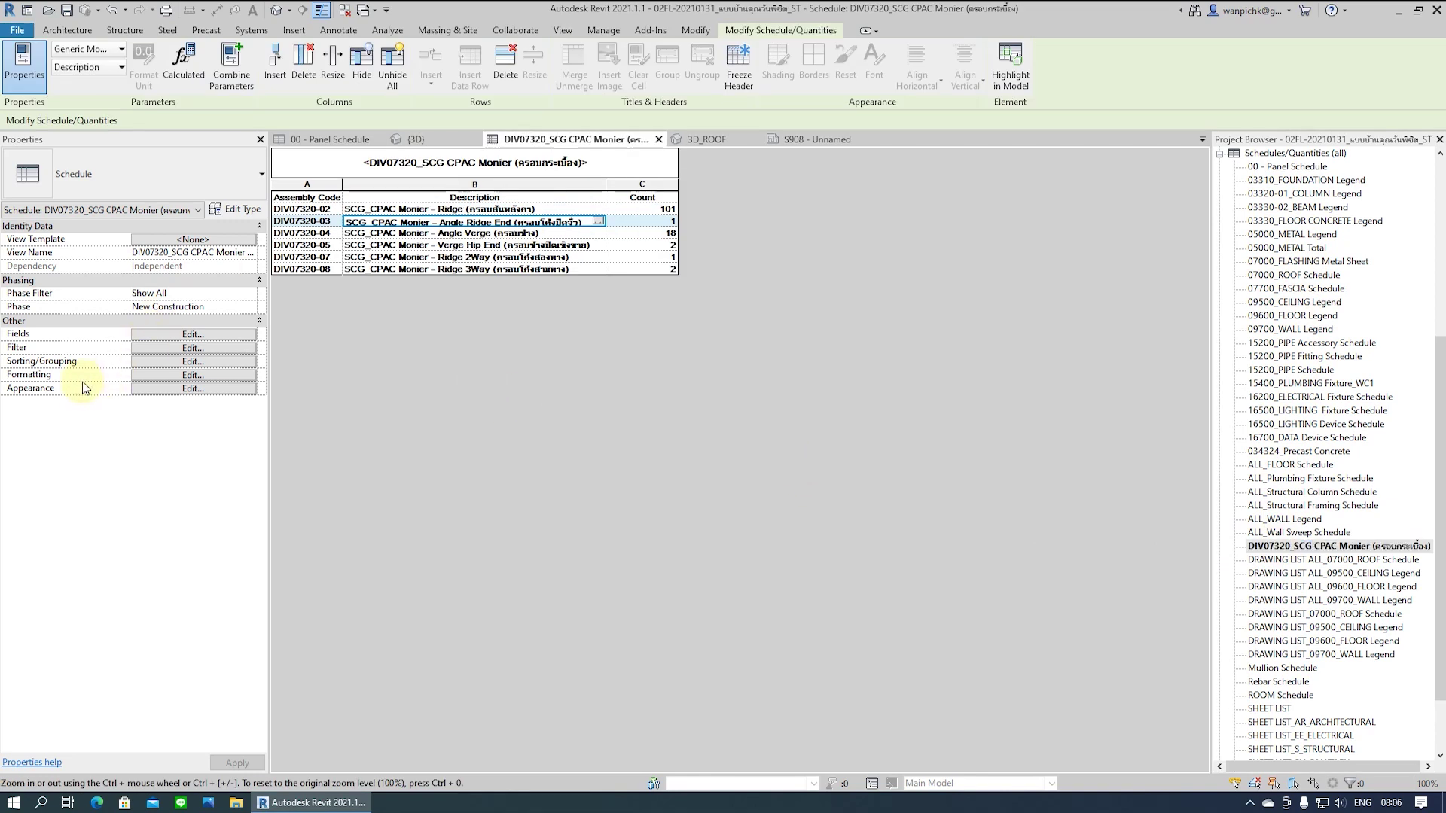
click(153, 389)
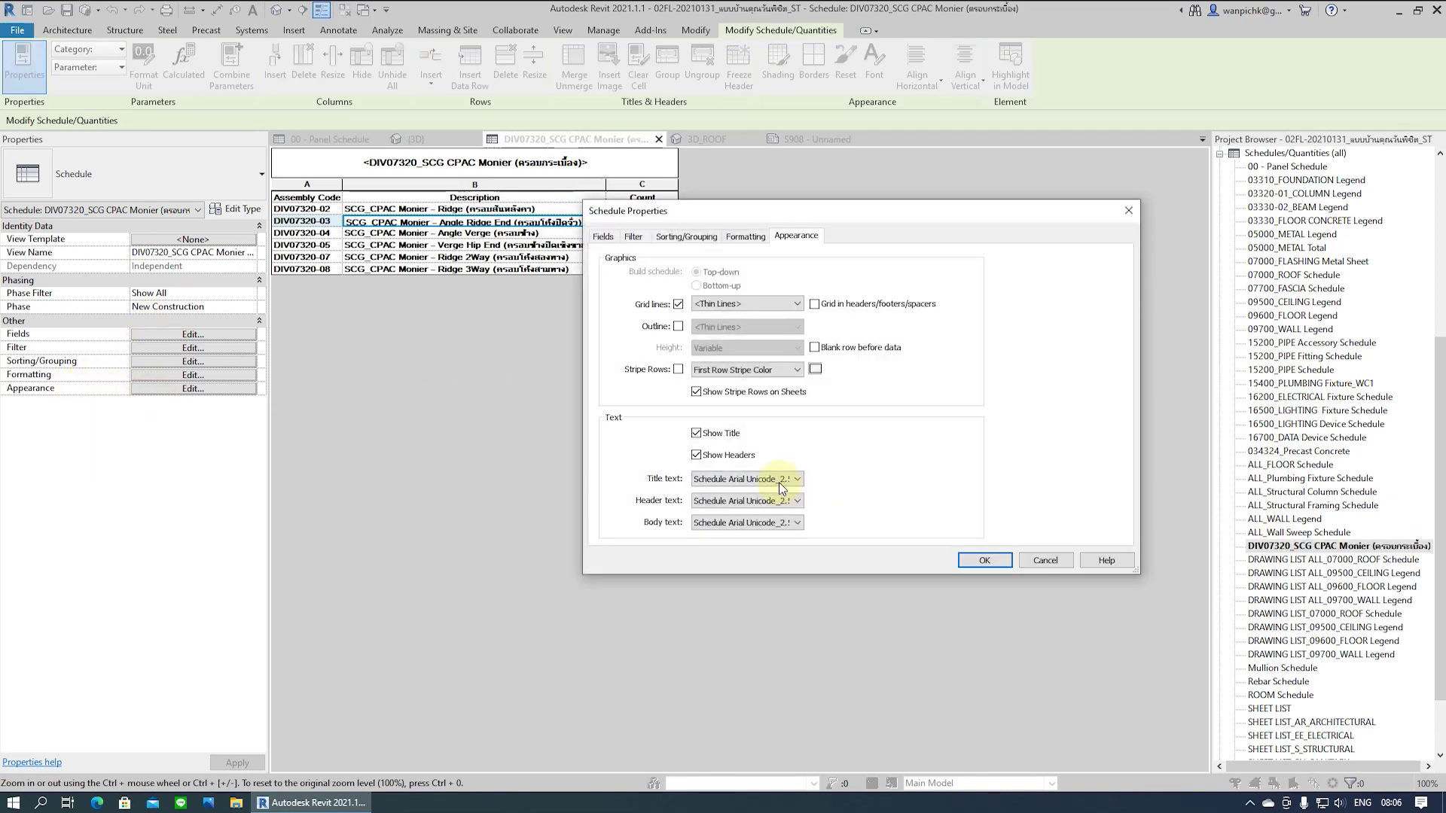
click(784, 481)
click(787, 570)
click(796, 500)
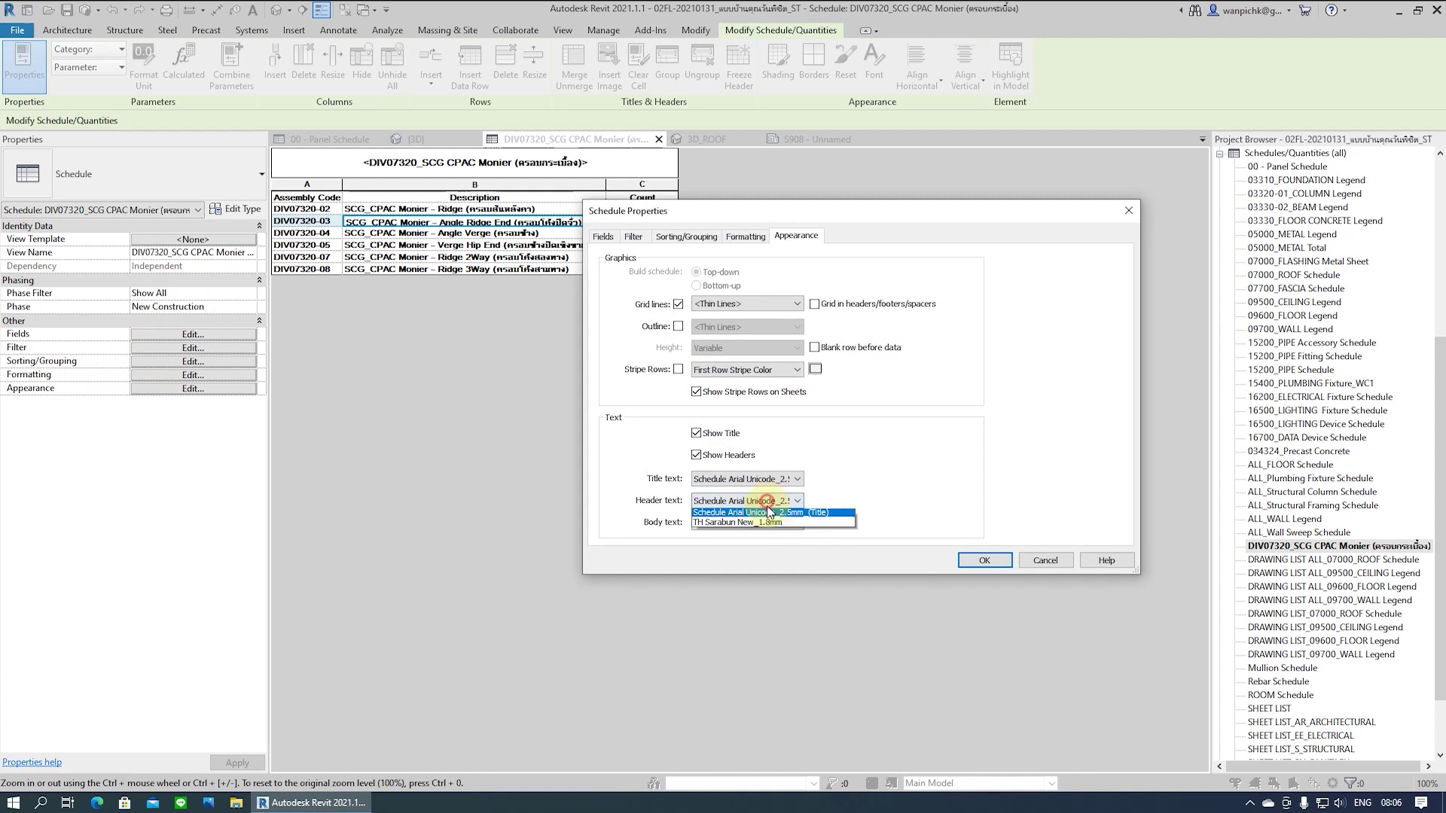
click(796, 584)
click(796, 522)
click(783, 594)
click(988, 564)
click(413, 280)
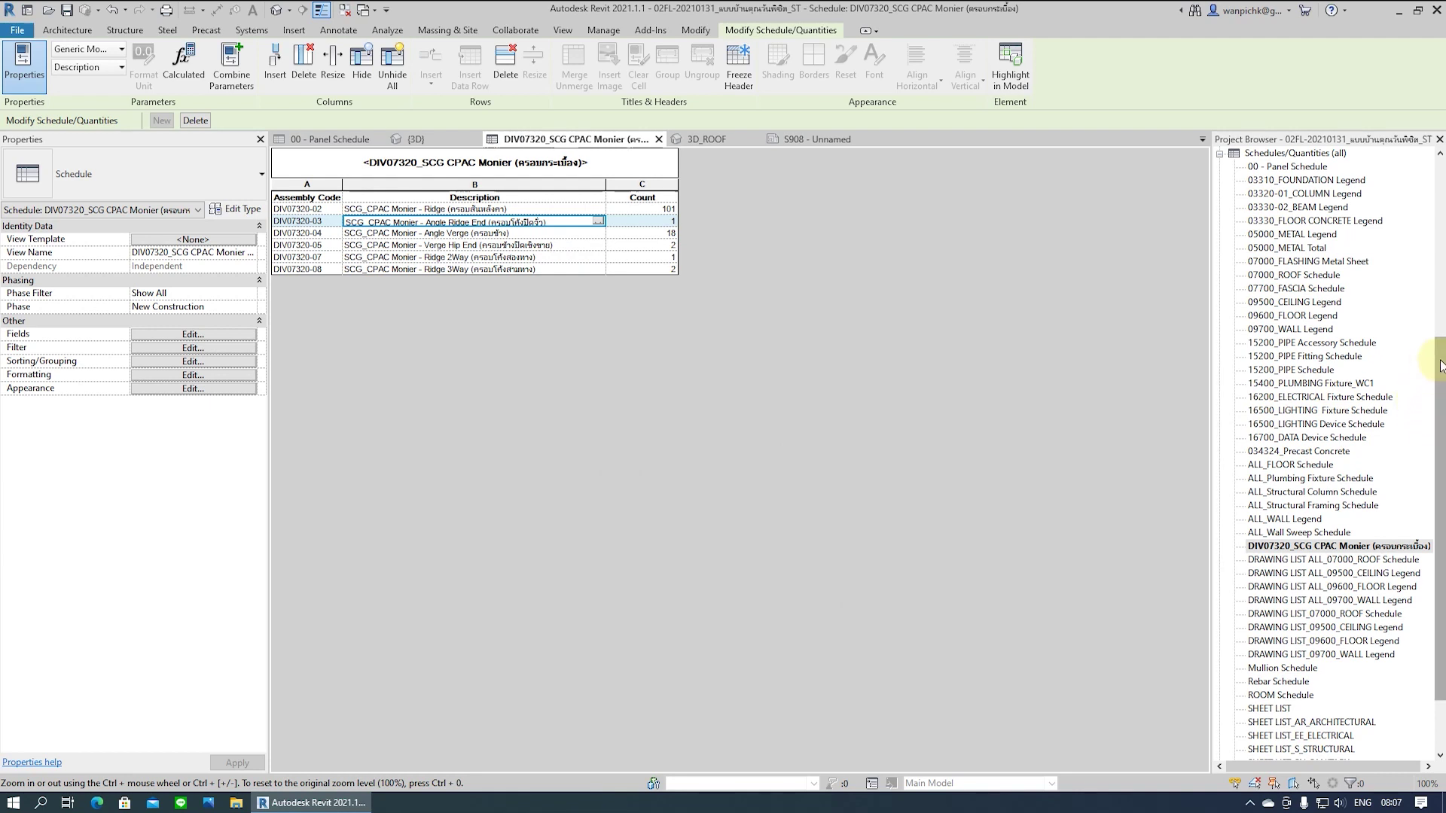
drag(1440, 445, 1440, 494)
Open sheet S908 and place the 00 - Panel Schedule at its top right
double_click(1276, 710)
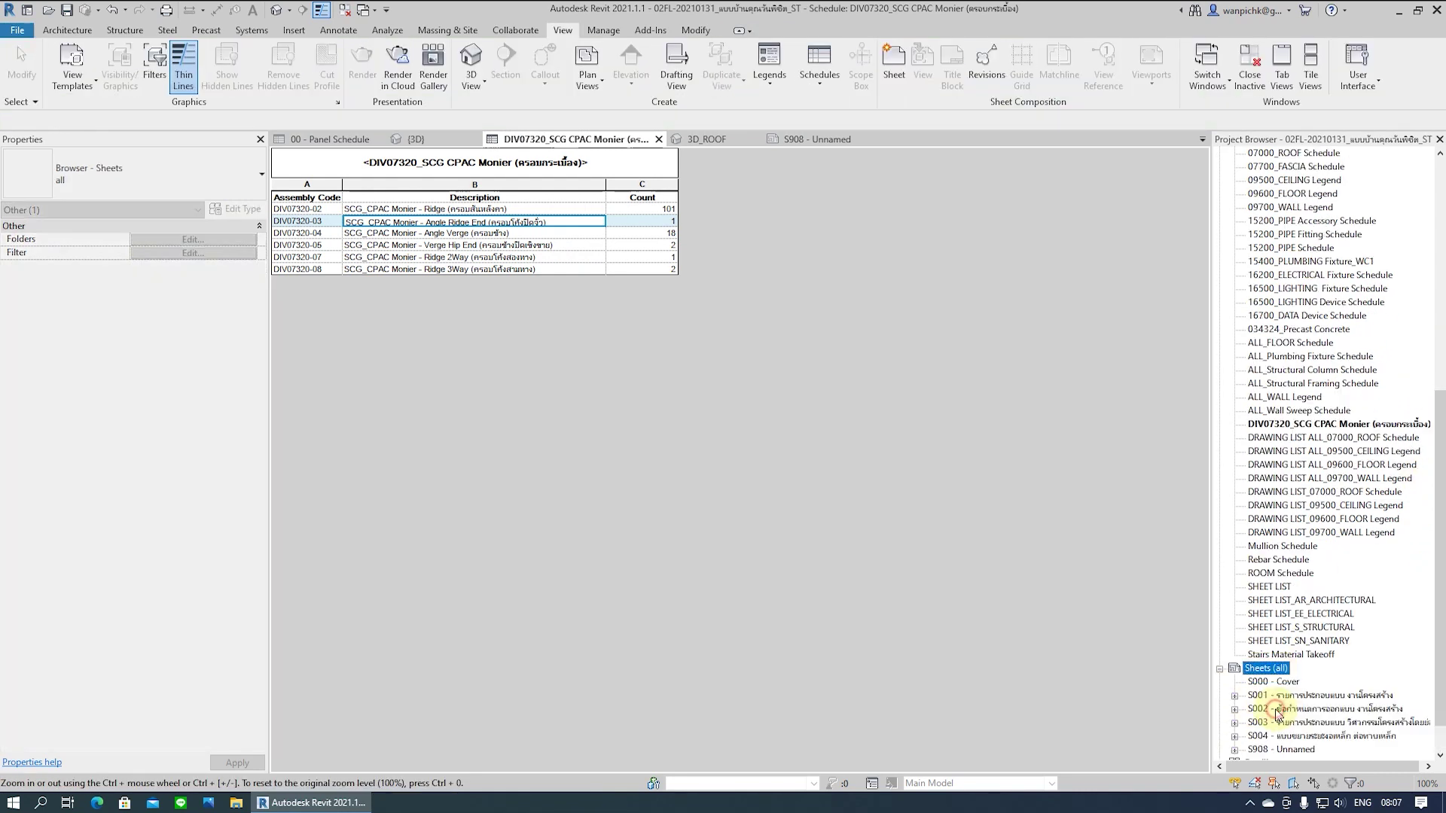
double_click(1295, 751)
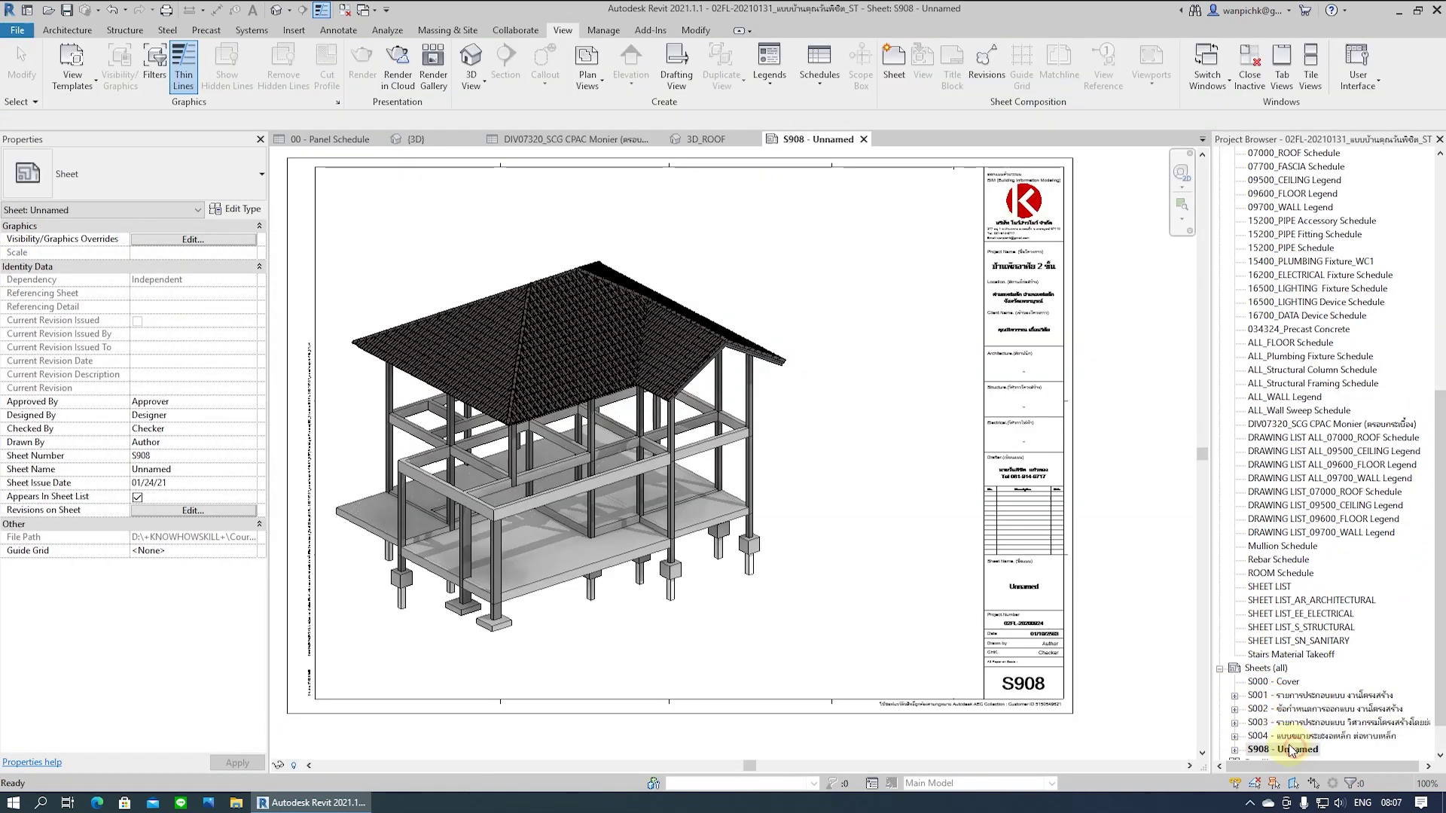
drag(1440, 399, 1442, 248)
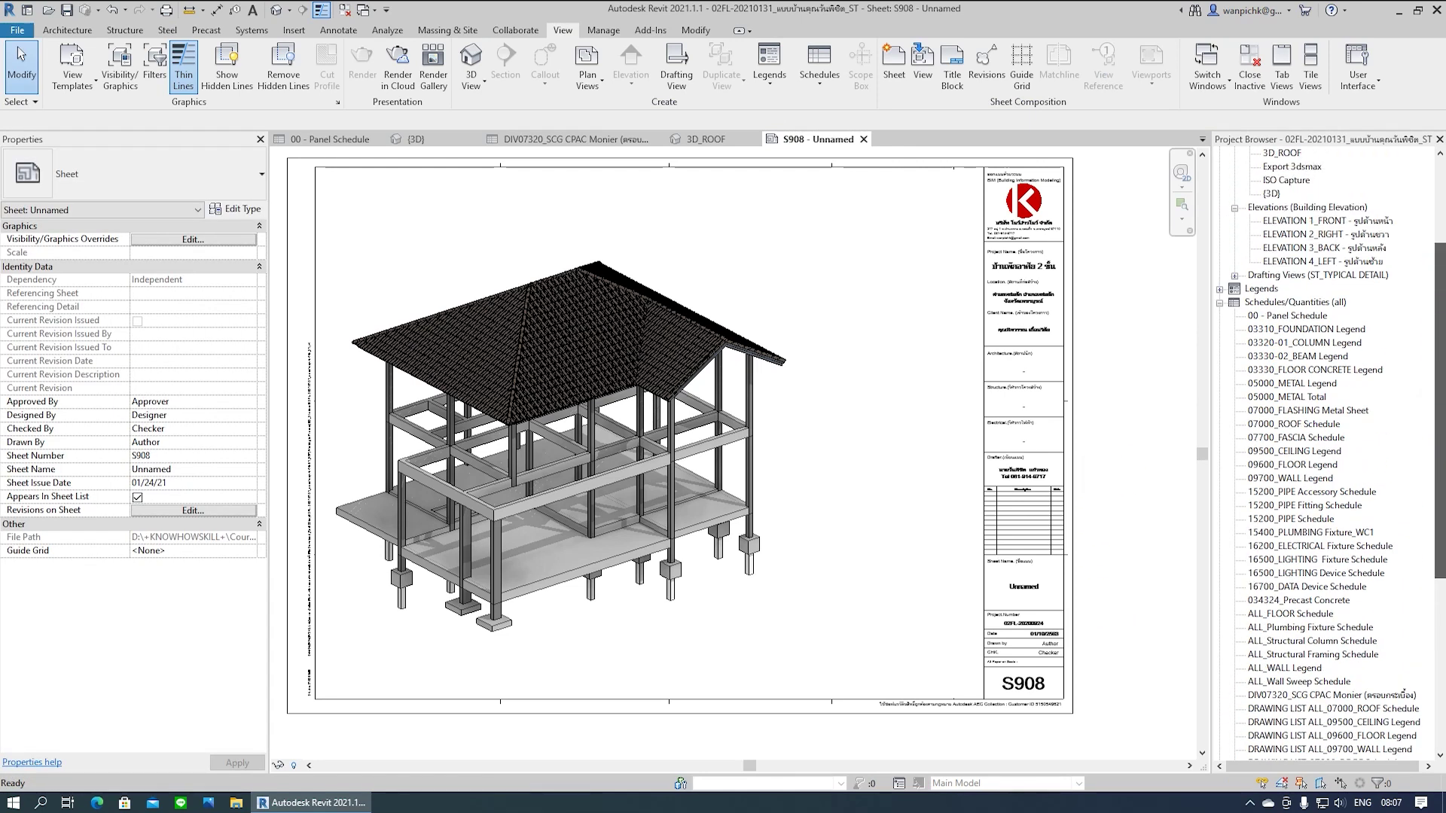
click(1307, 305)
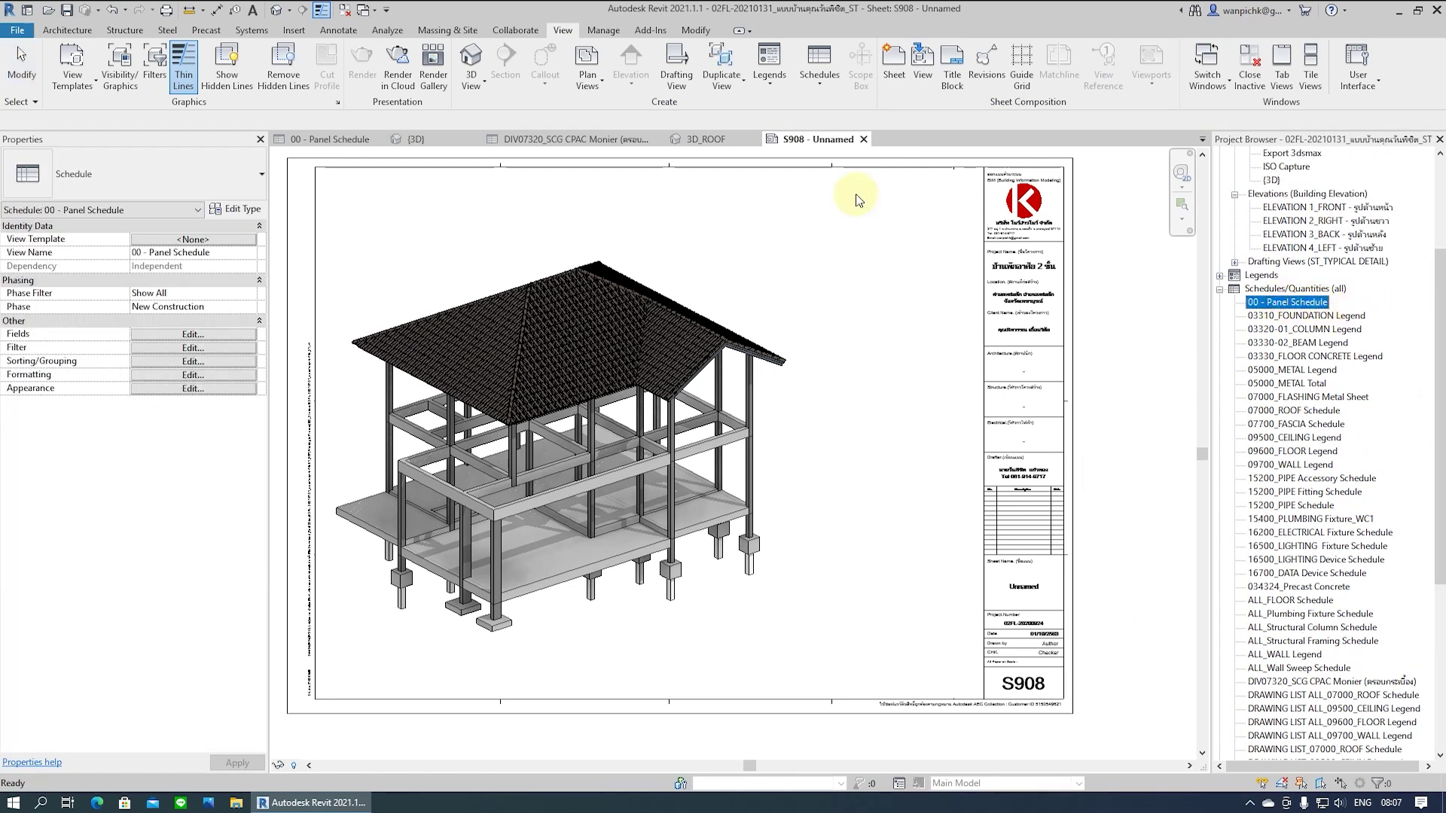
click(780, 173)
click(1117, 269)
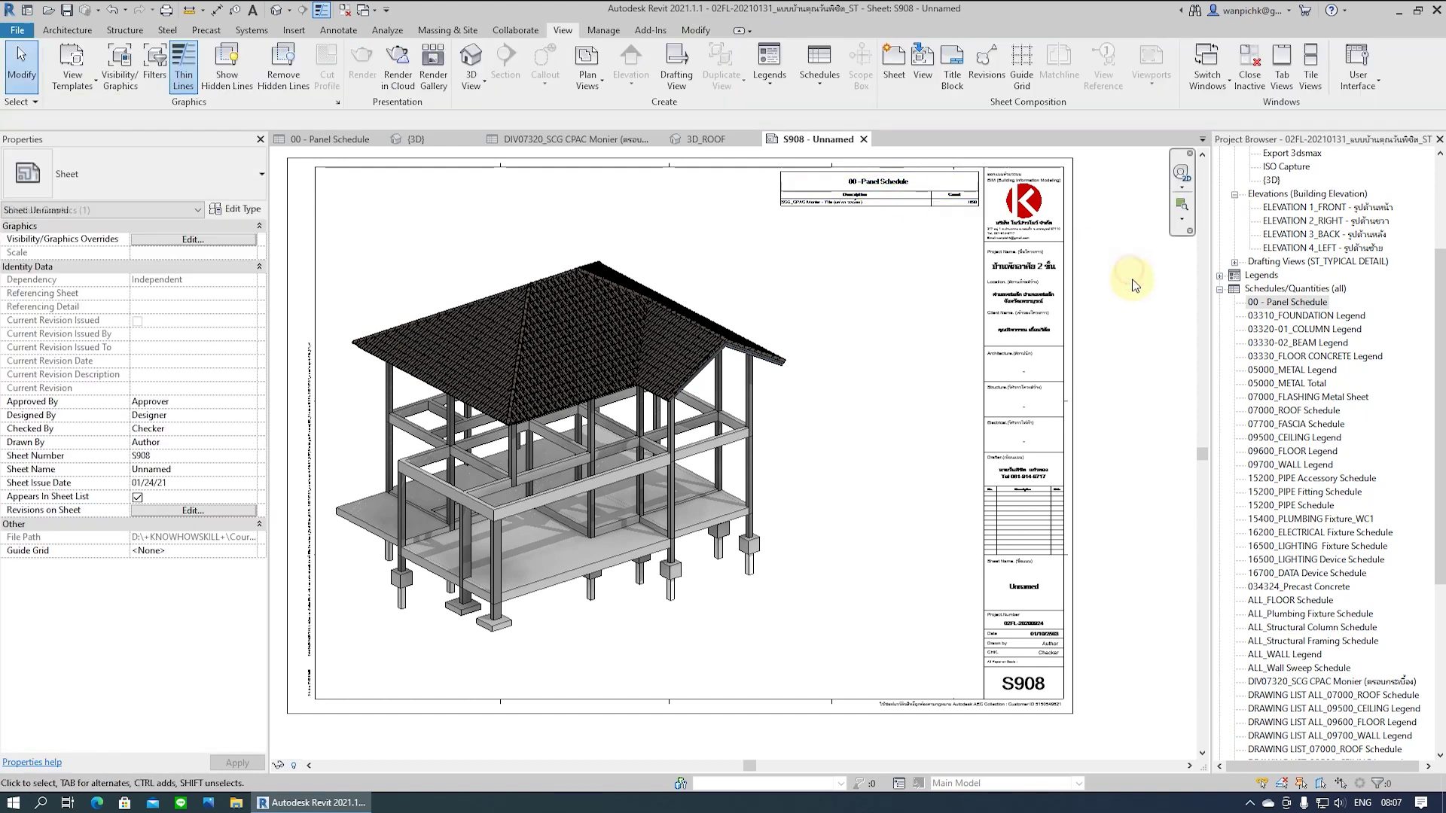
Place the DIV07320_SCG CPAC Monier schedule on sheet S908
scroll(1297, 602, down, 2)
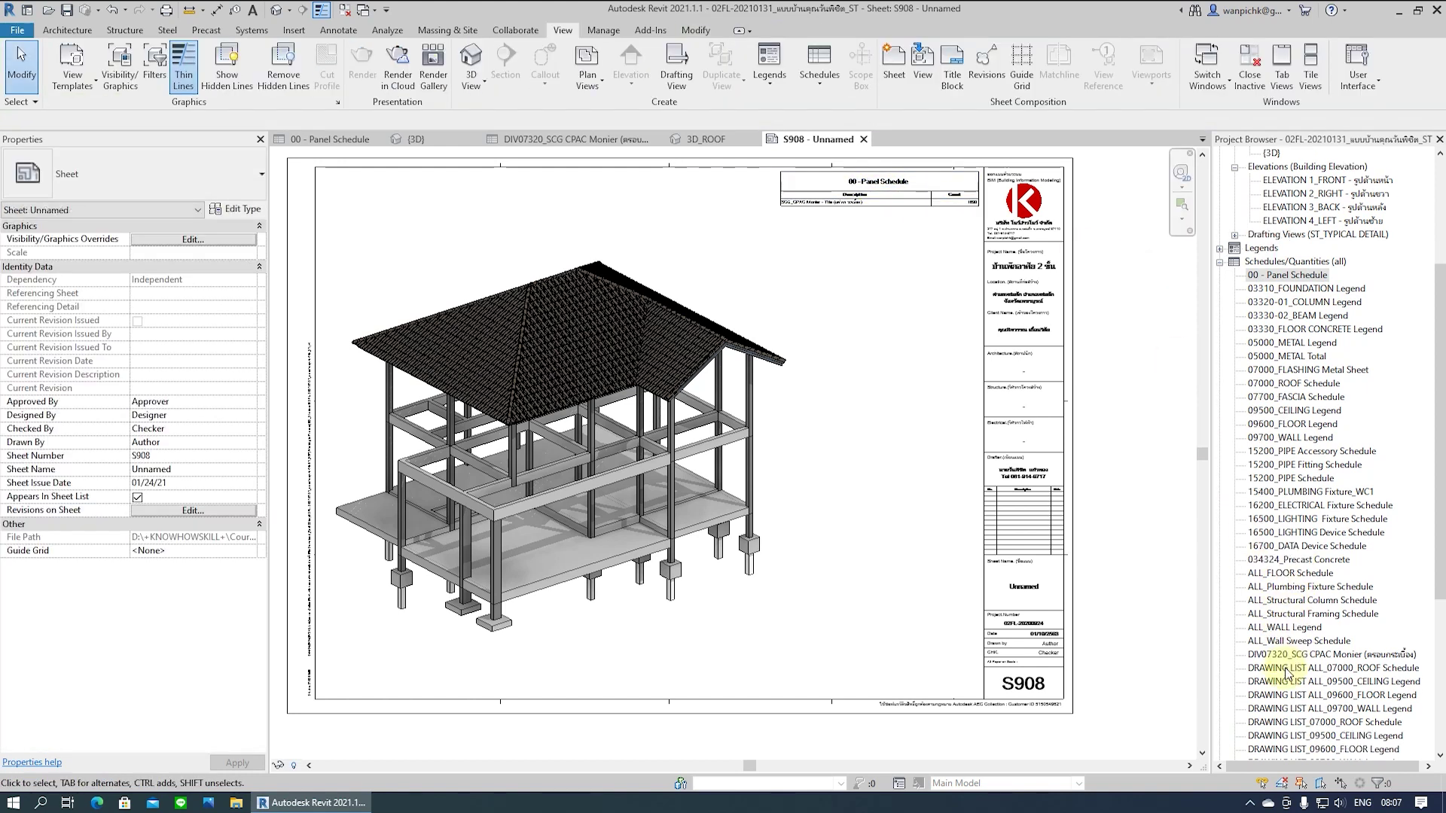
scroll(1287, 663, down, 3)
scroll(1295, 704, down, 1)
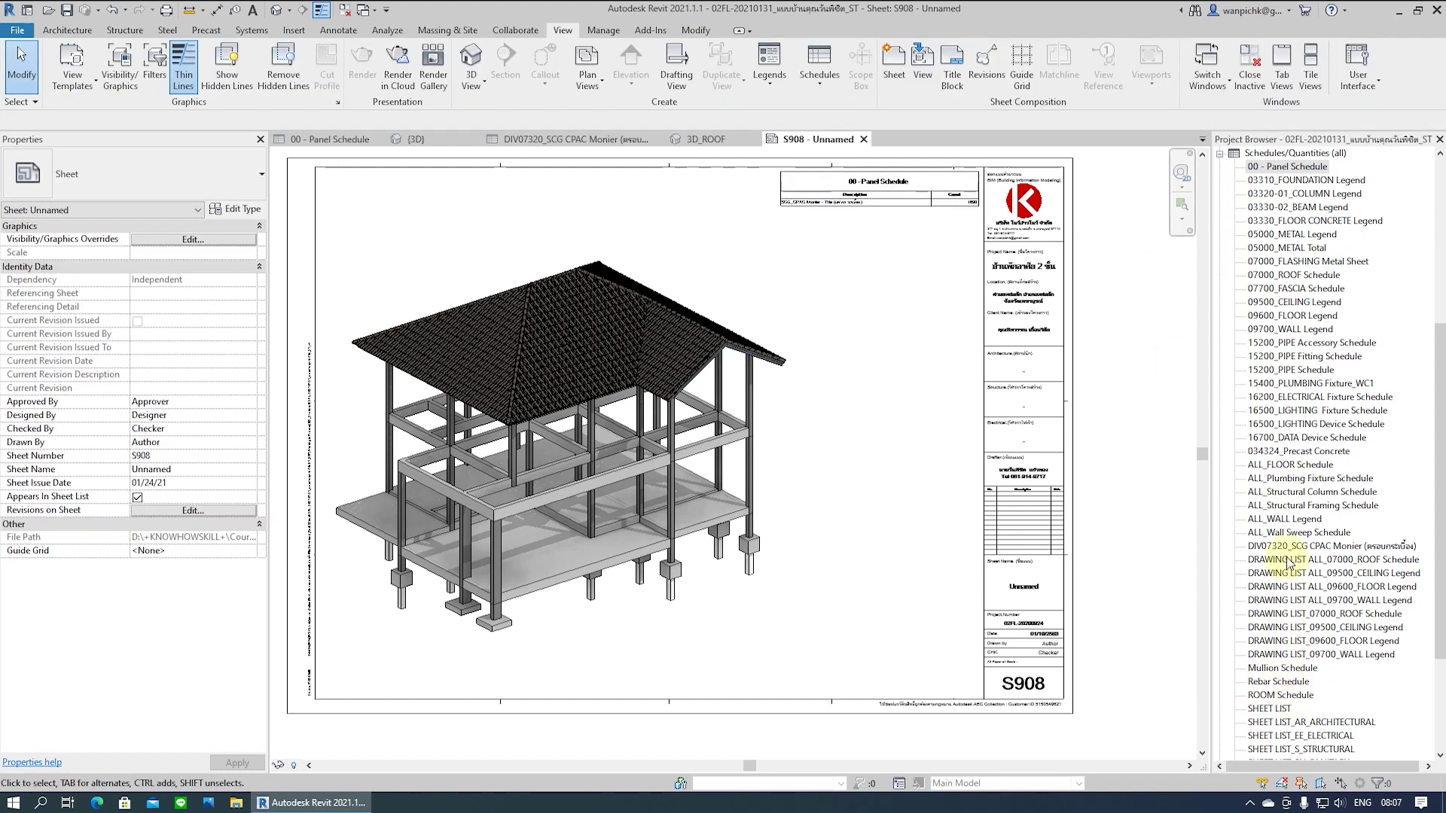
click(1310, 547)
drag(821, 286, 905, 256)
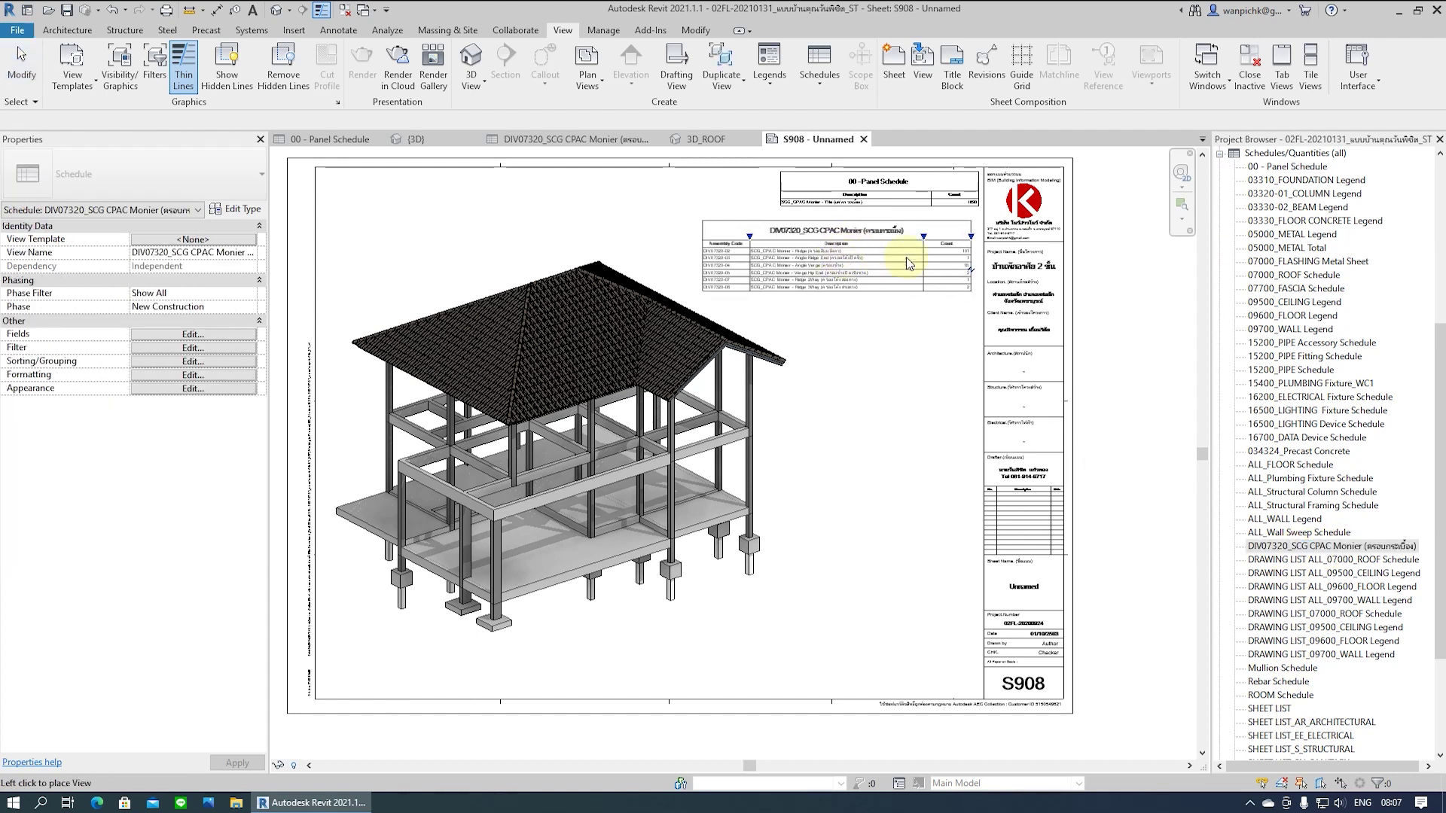
click(936, 232)
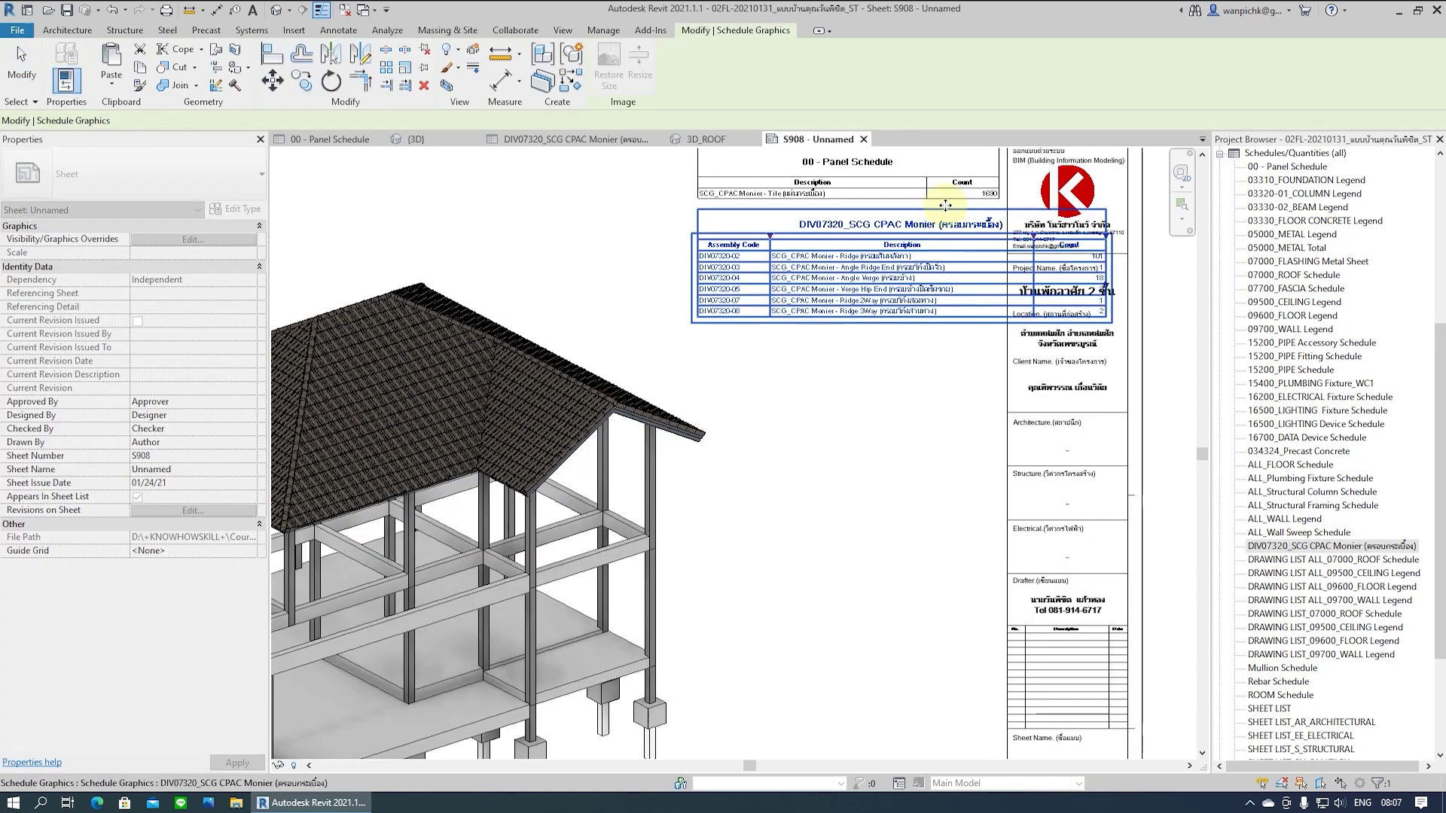
scroll(936, 233, up, 4)
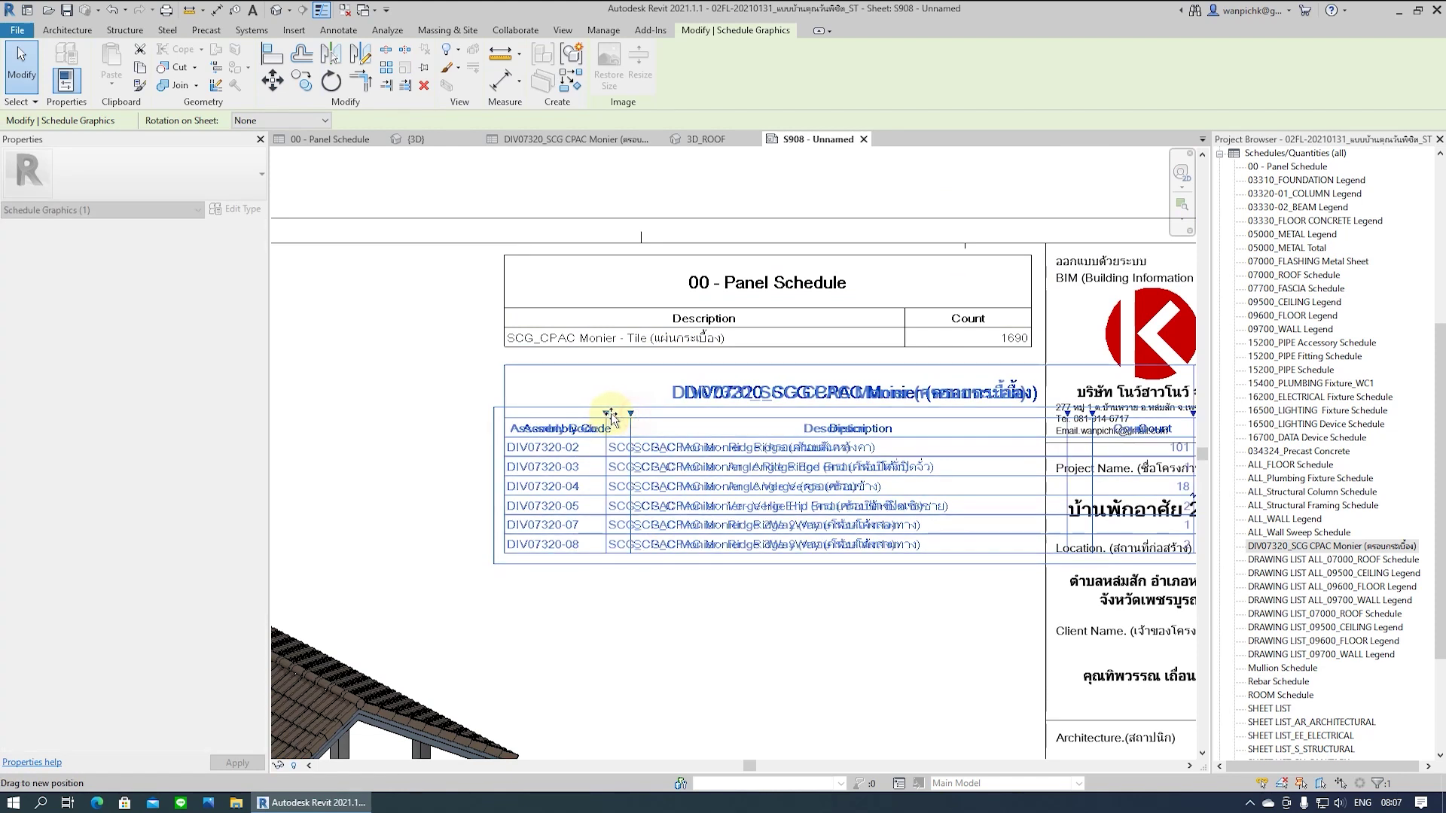
Narrow the DIV07320 columns and match the Panel Schedule's width to it
drag(631, 414, 612, 414)
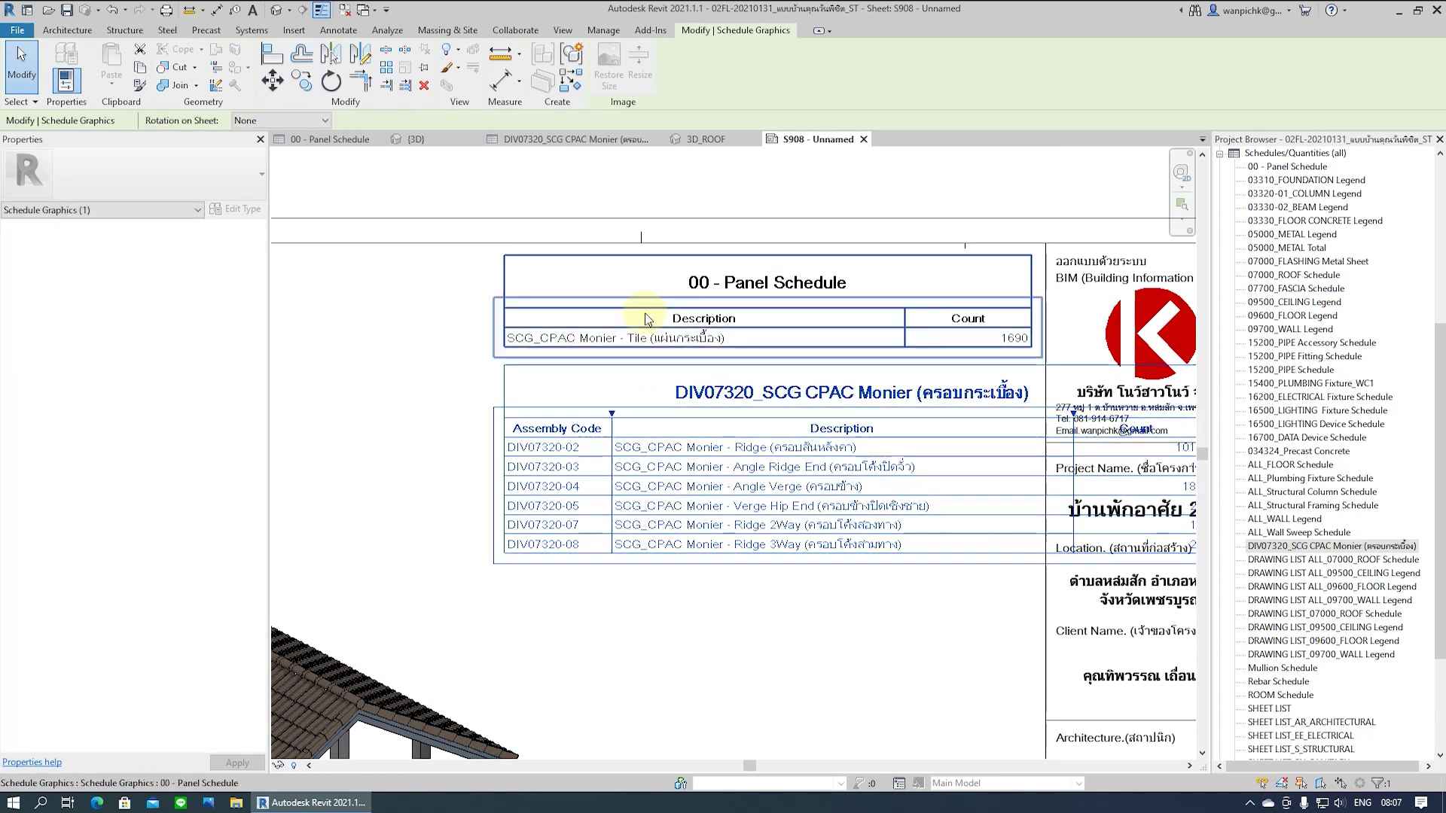
middle_drag(736, 381, 673, 417)
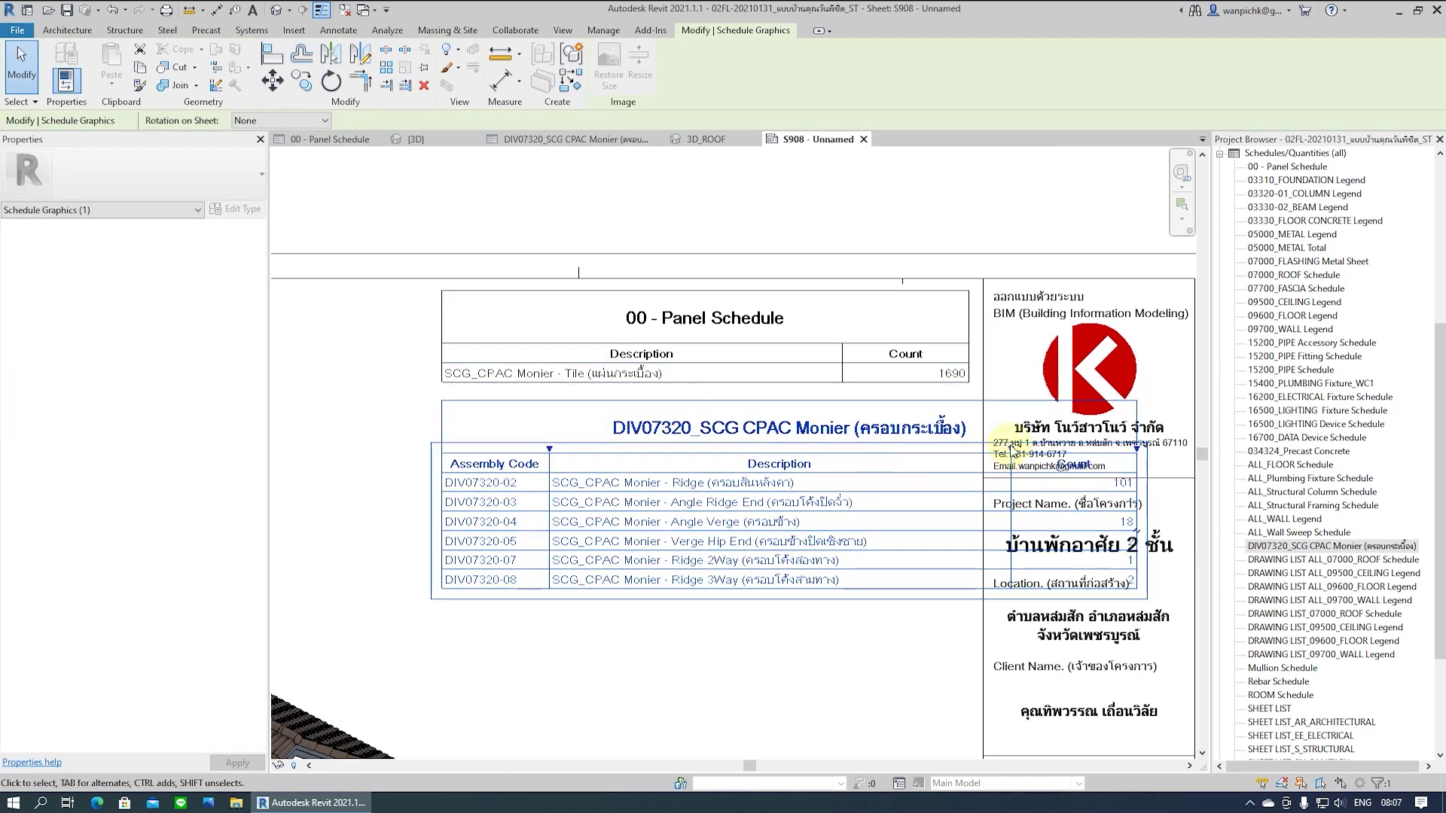
mouse_move(1011, 449)
mouse_down()
mouse_move(860, 452)
mouse_move(883, 450)
mouse_up()
drag(1009, 449, 969, 447)
click(941, 375)
drag(865, 345, 965, 338)
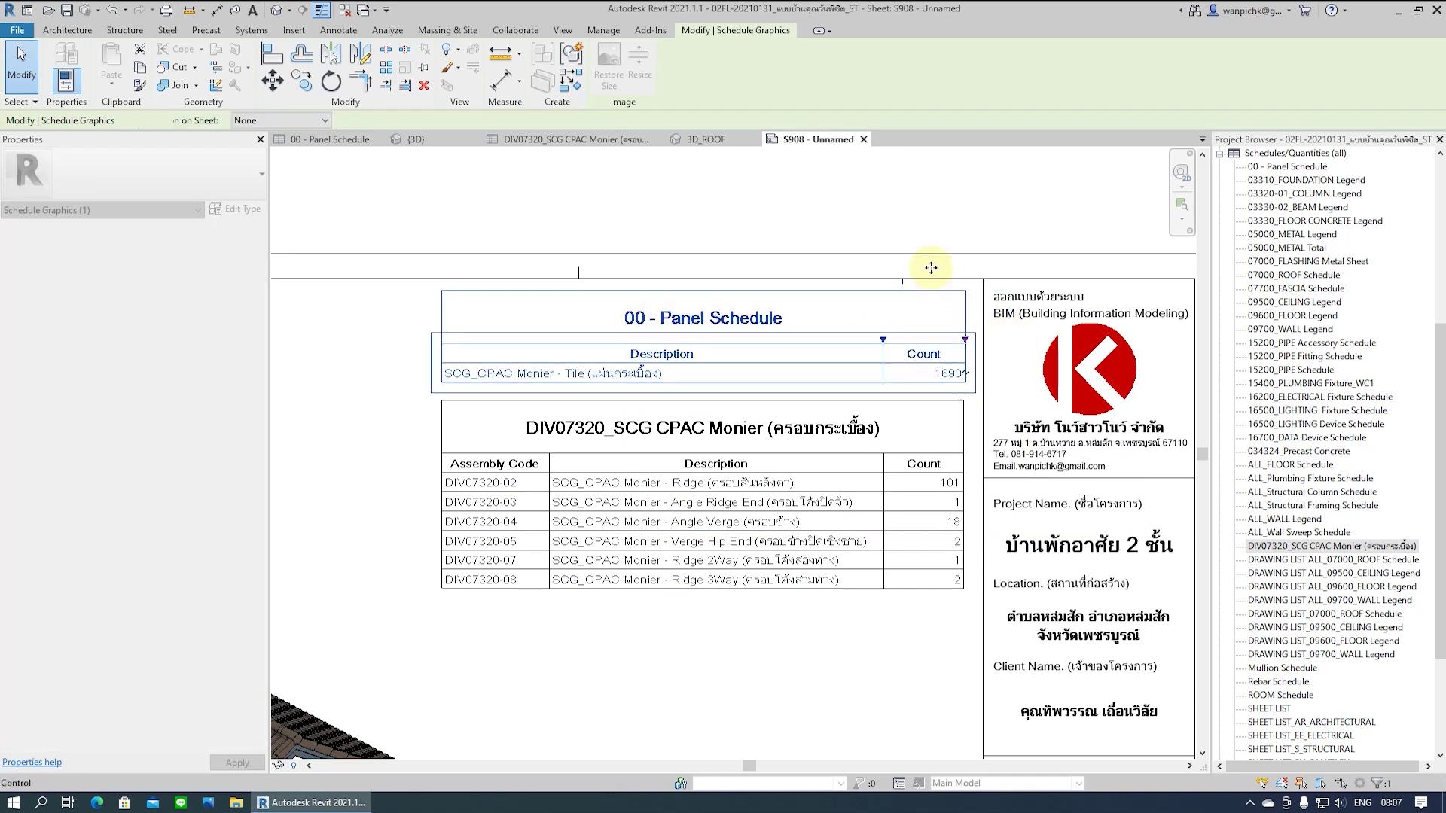
click(908, 226)
click(719, 436)
ctrl+click(752, 373)
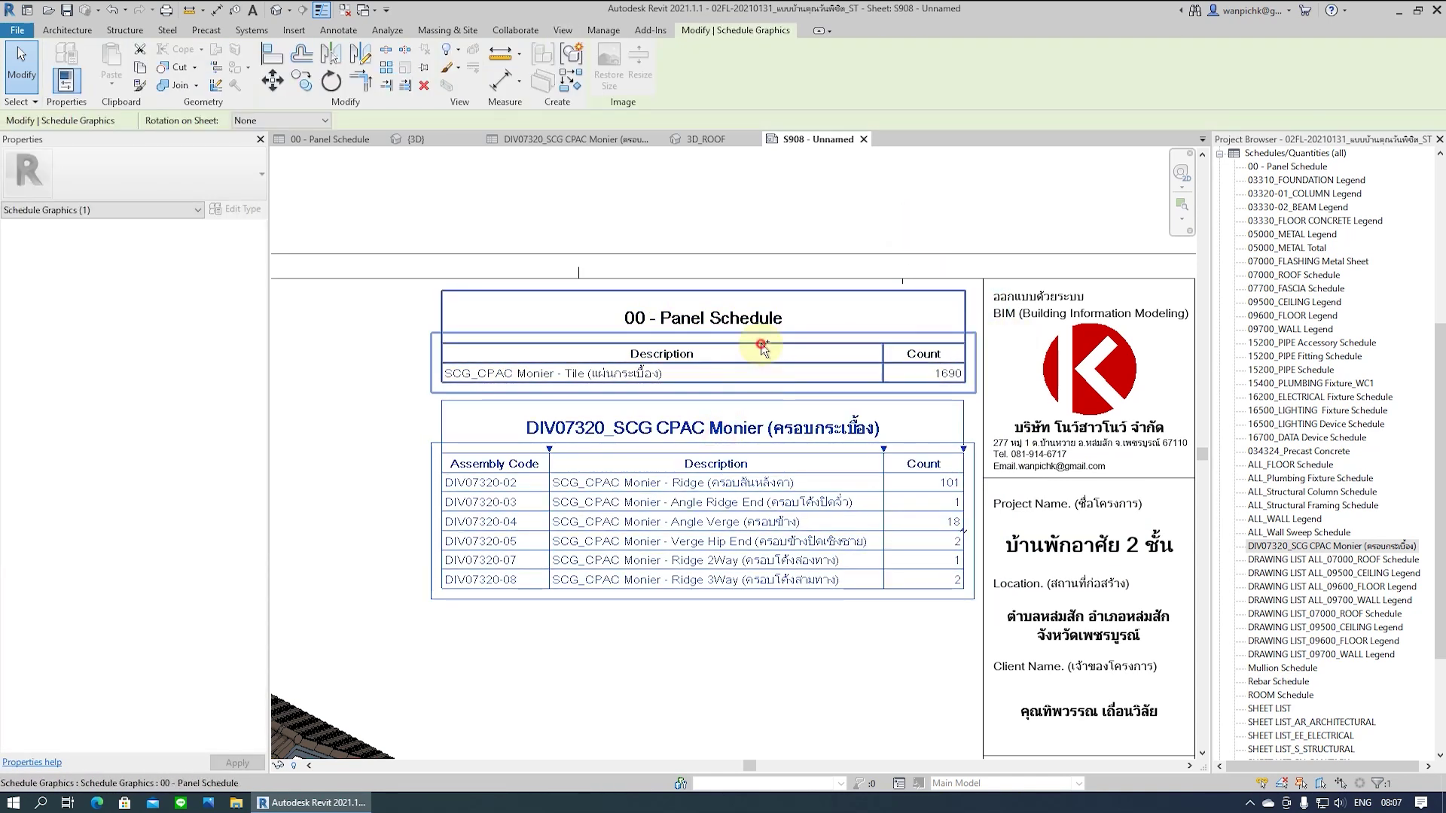
click(896, 216)
scroll(956, 196, down, 3)
scroll(1041, 244, down, 2)
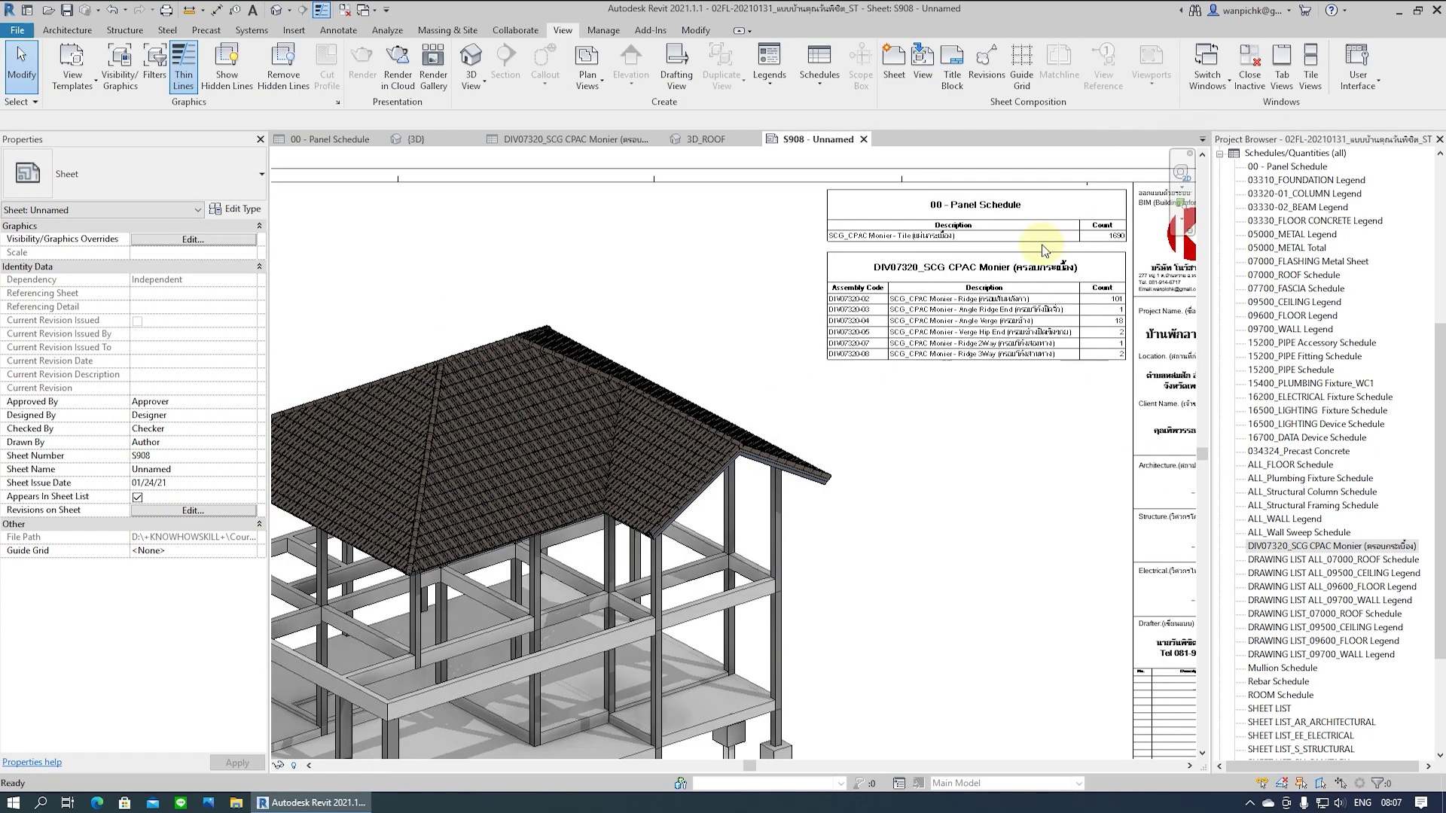
scroll(1041, 244, down, 2)
scroll(999, 406, up, 5)
scroll(999, 406, down, 2)
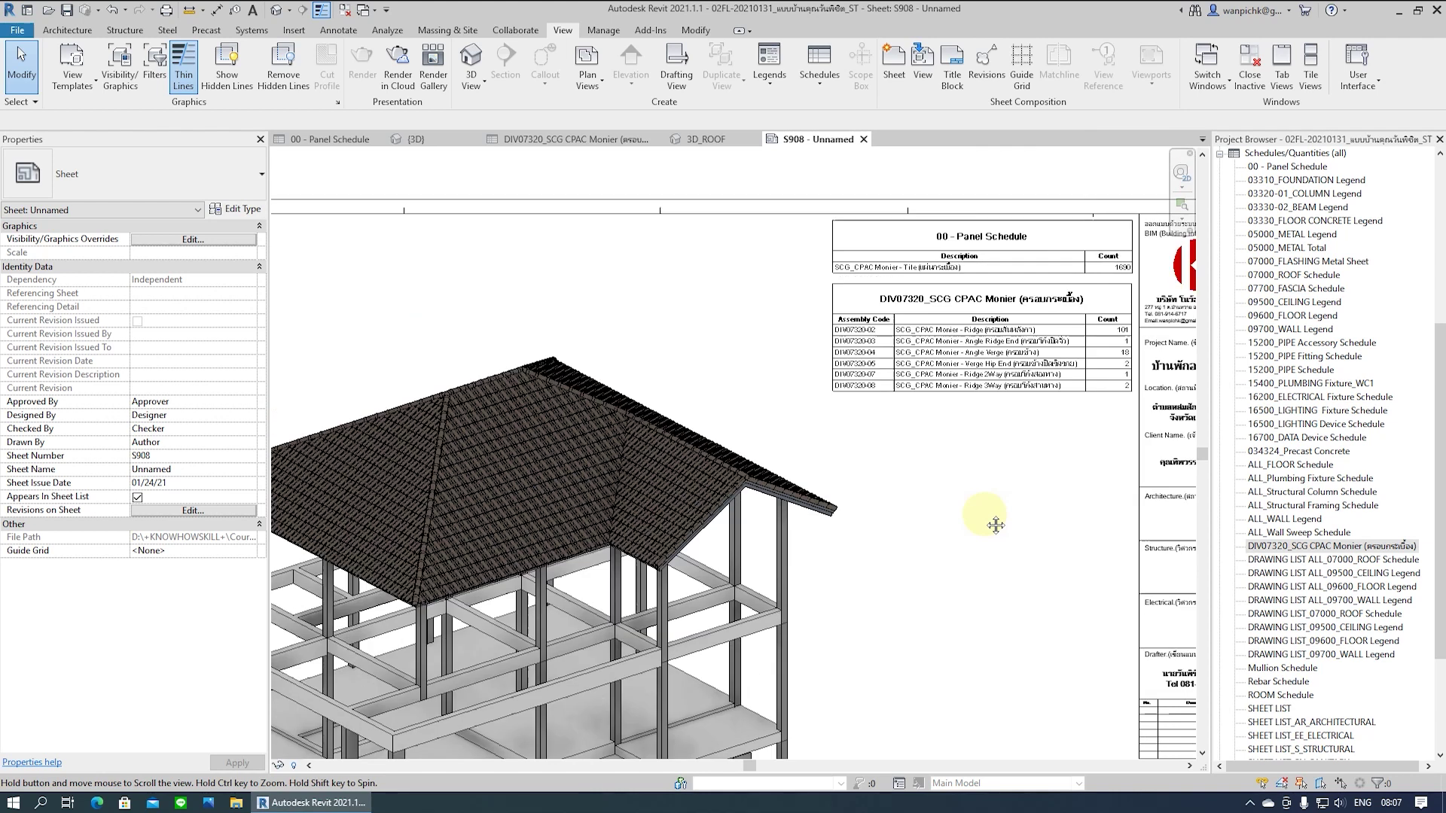
scroll(978, 527, up, 1)
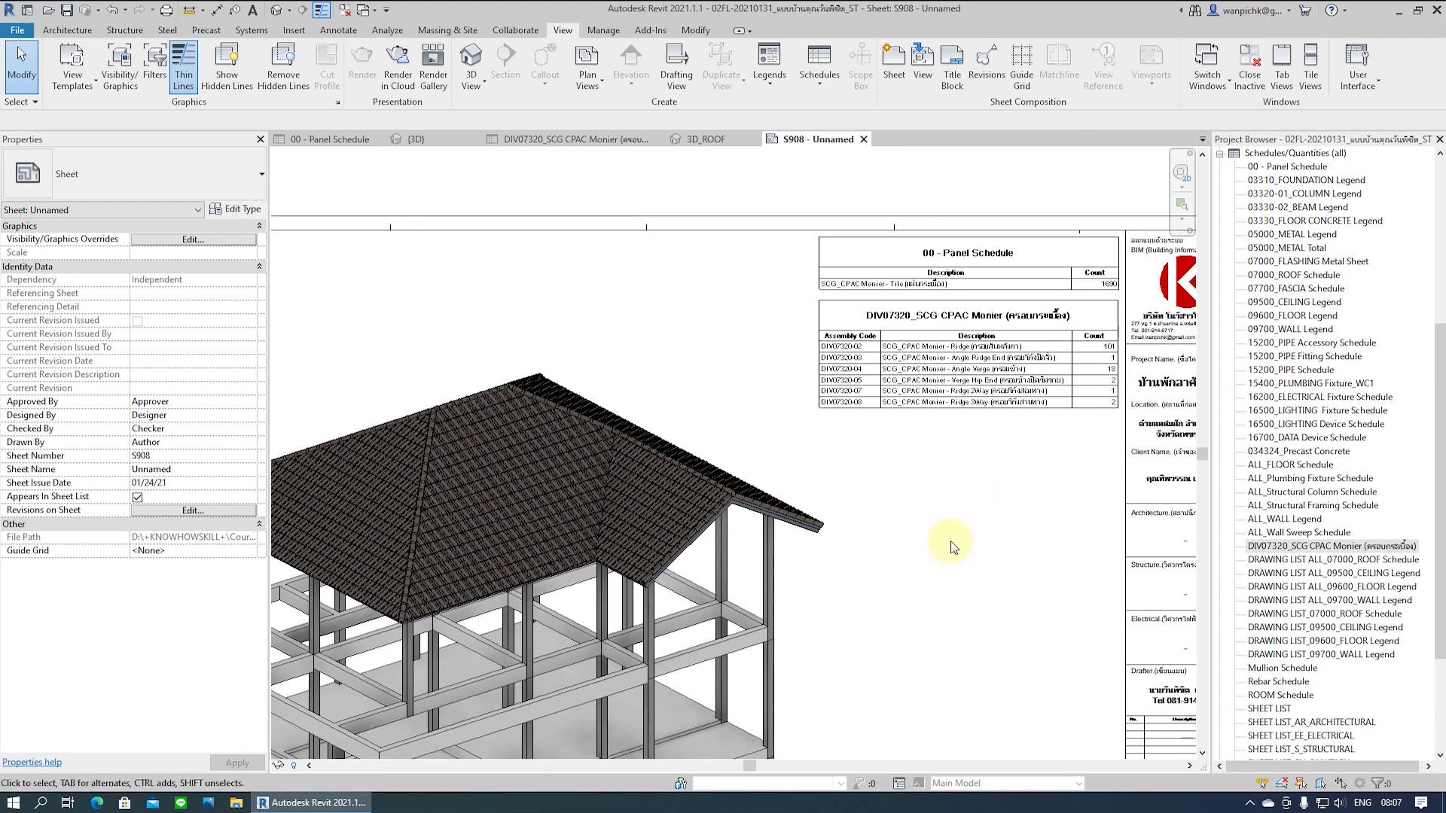
scroll(1049, 390, up, 3)
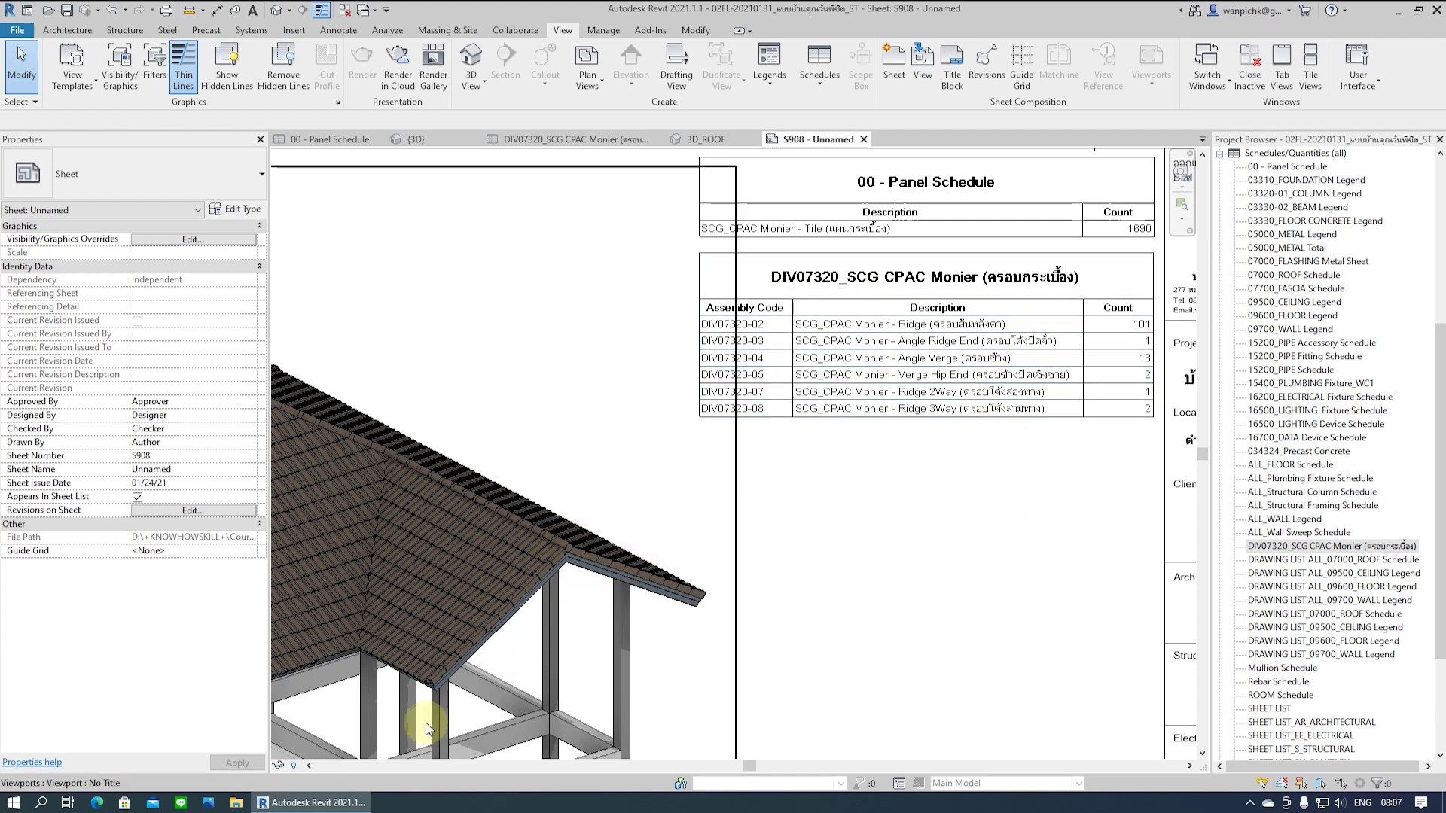
scroll(427, 721, up, 2)
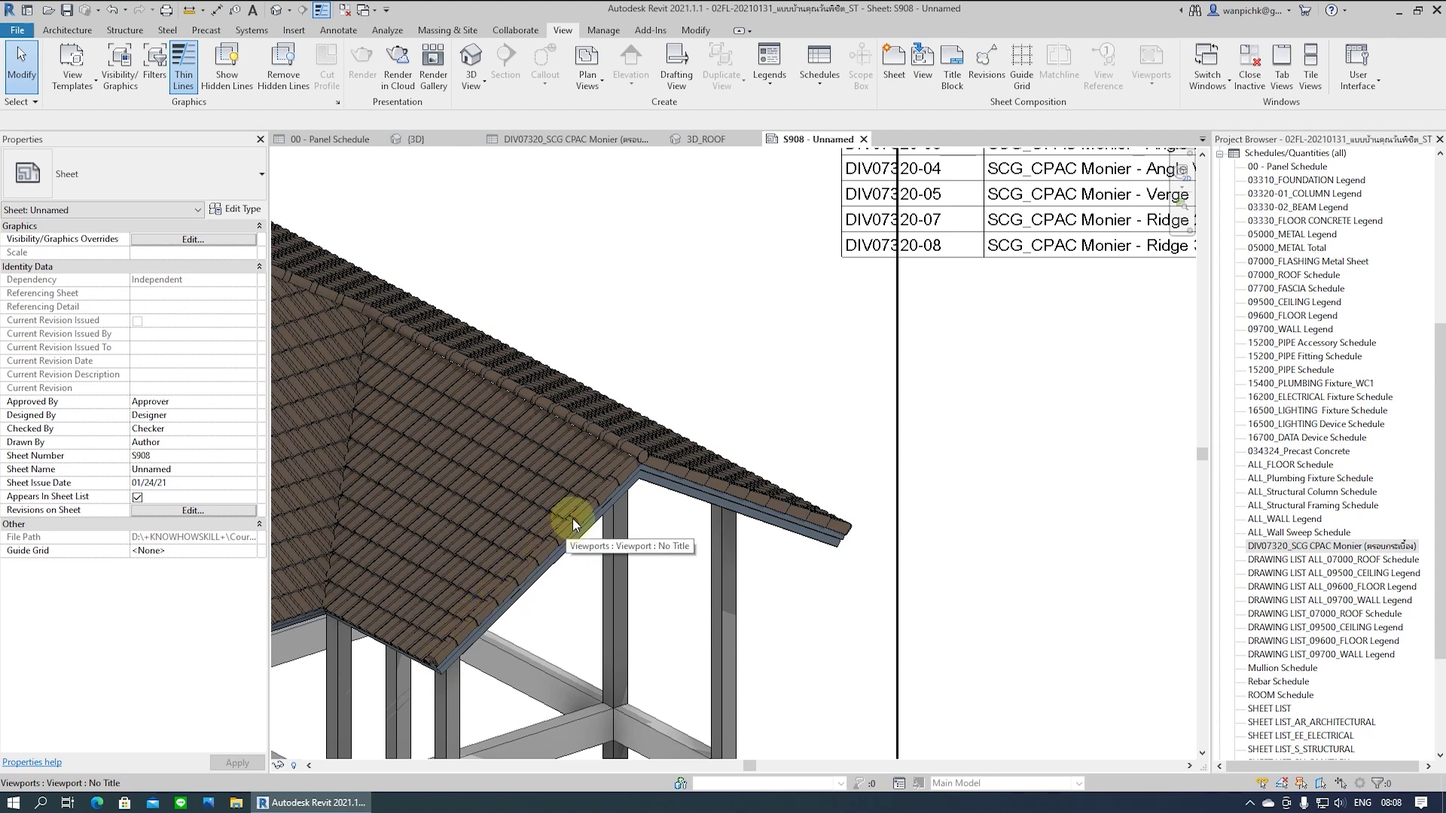
scroll(522, 581, down, 2)
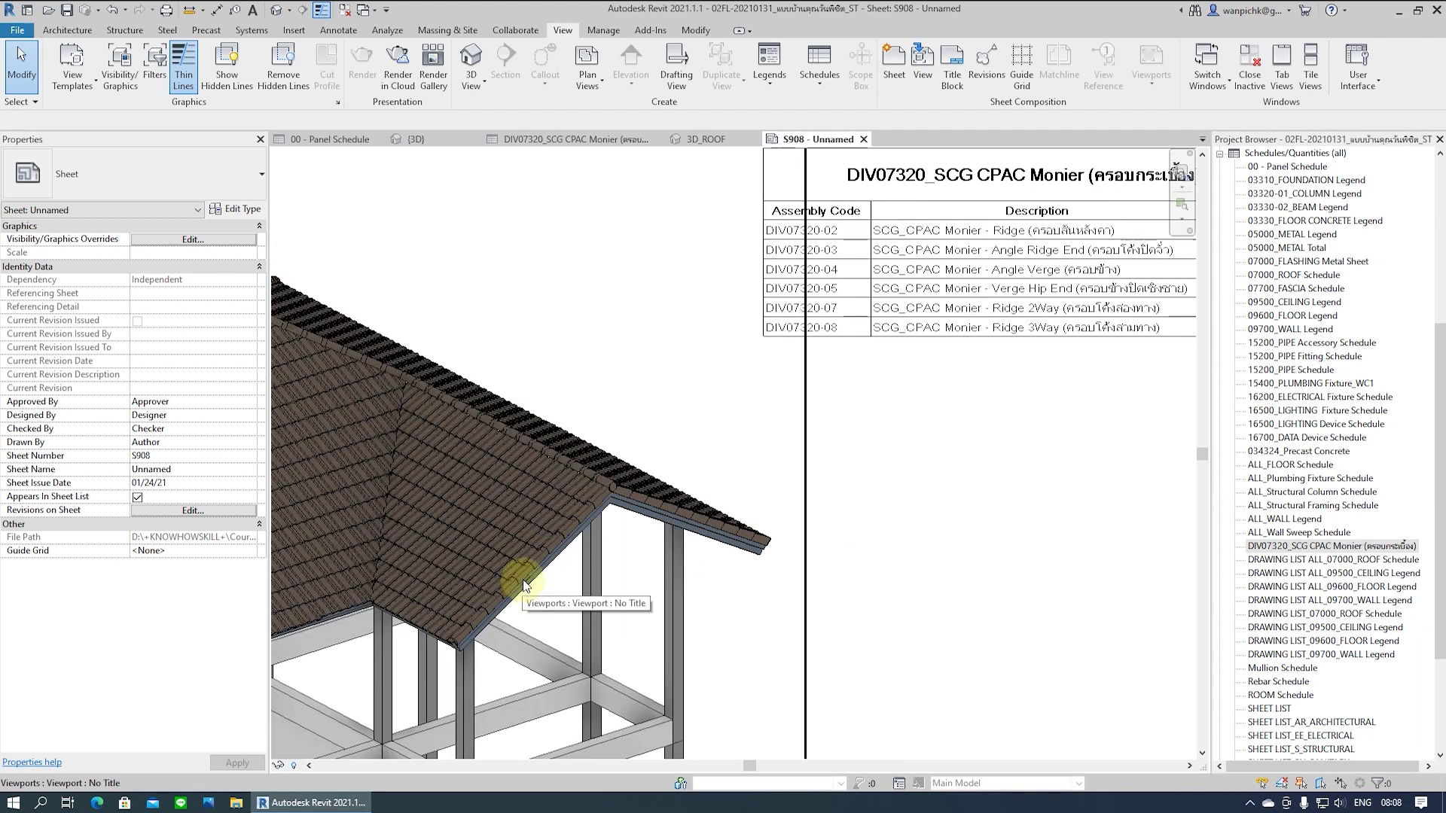
scroll(736, 613, up, 1)
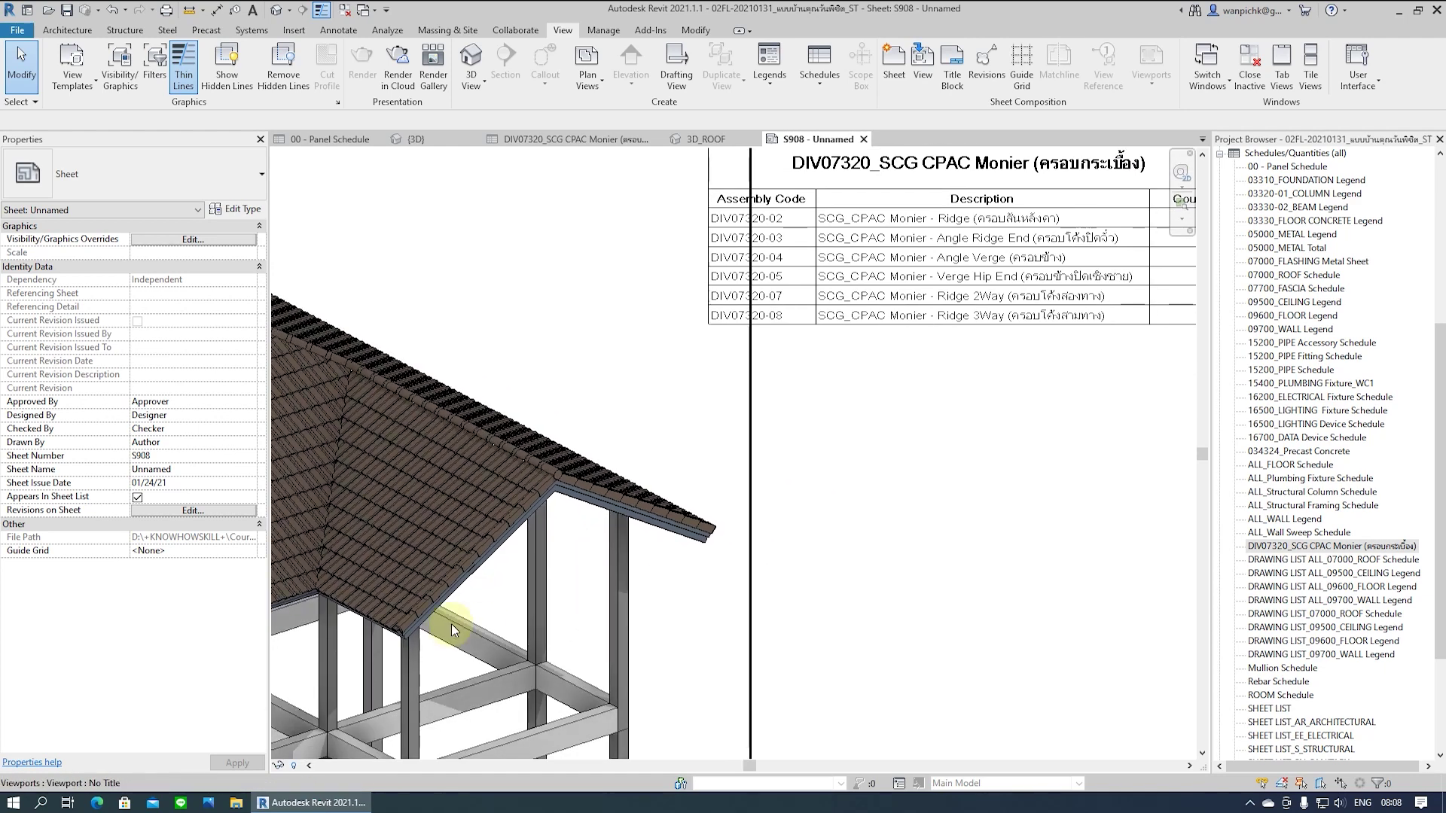
scroll(450, 624, down, 1)
scroll(409, 632, up, 3)
scroll(420, 628, up, 2)
scroll(425, 637, down, 1)
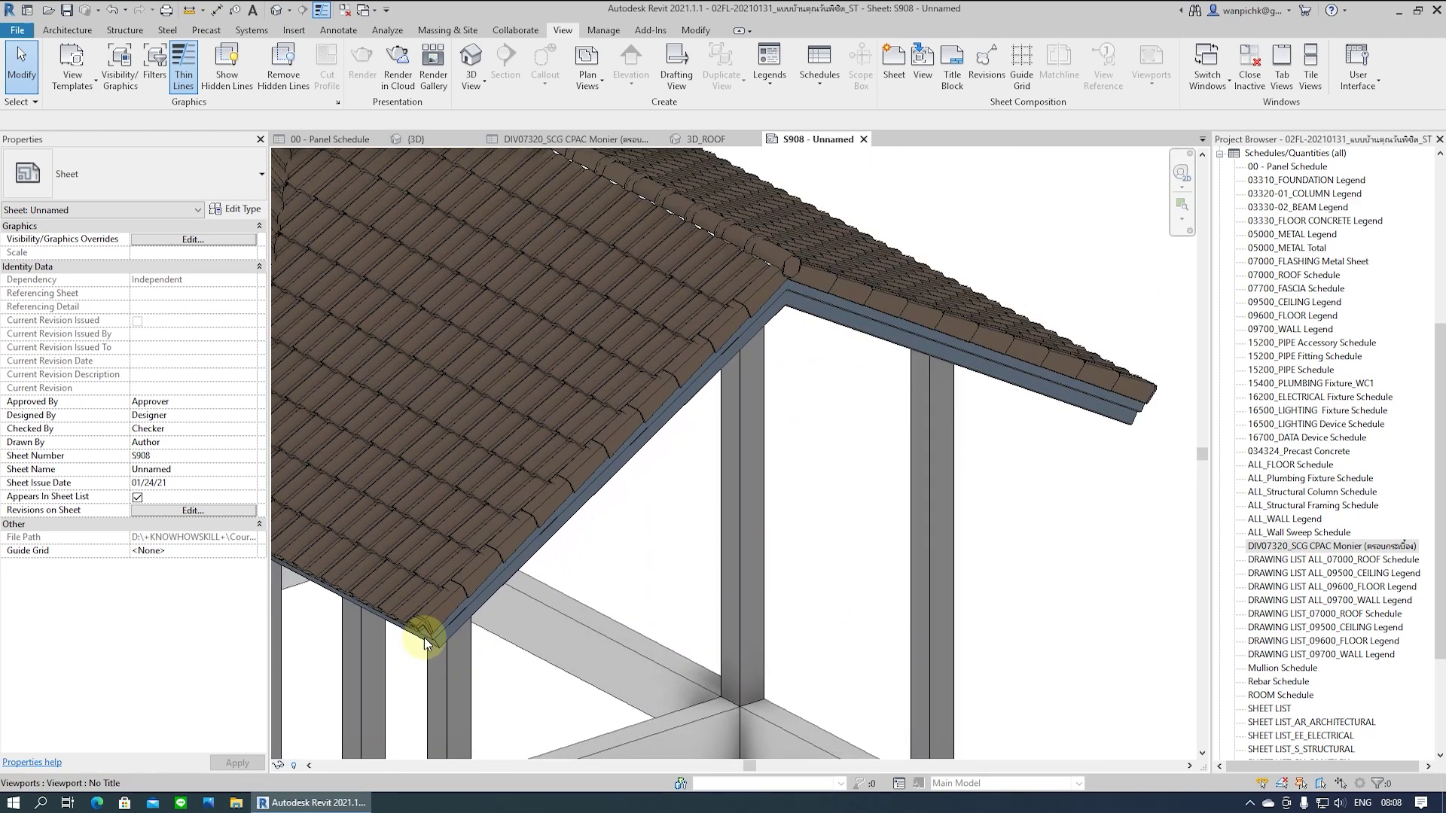
scroll(430, 634, down, 2)
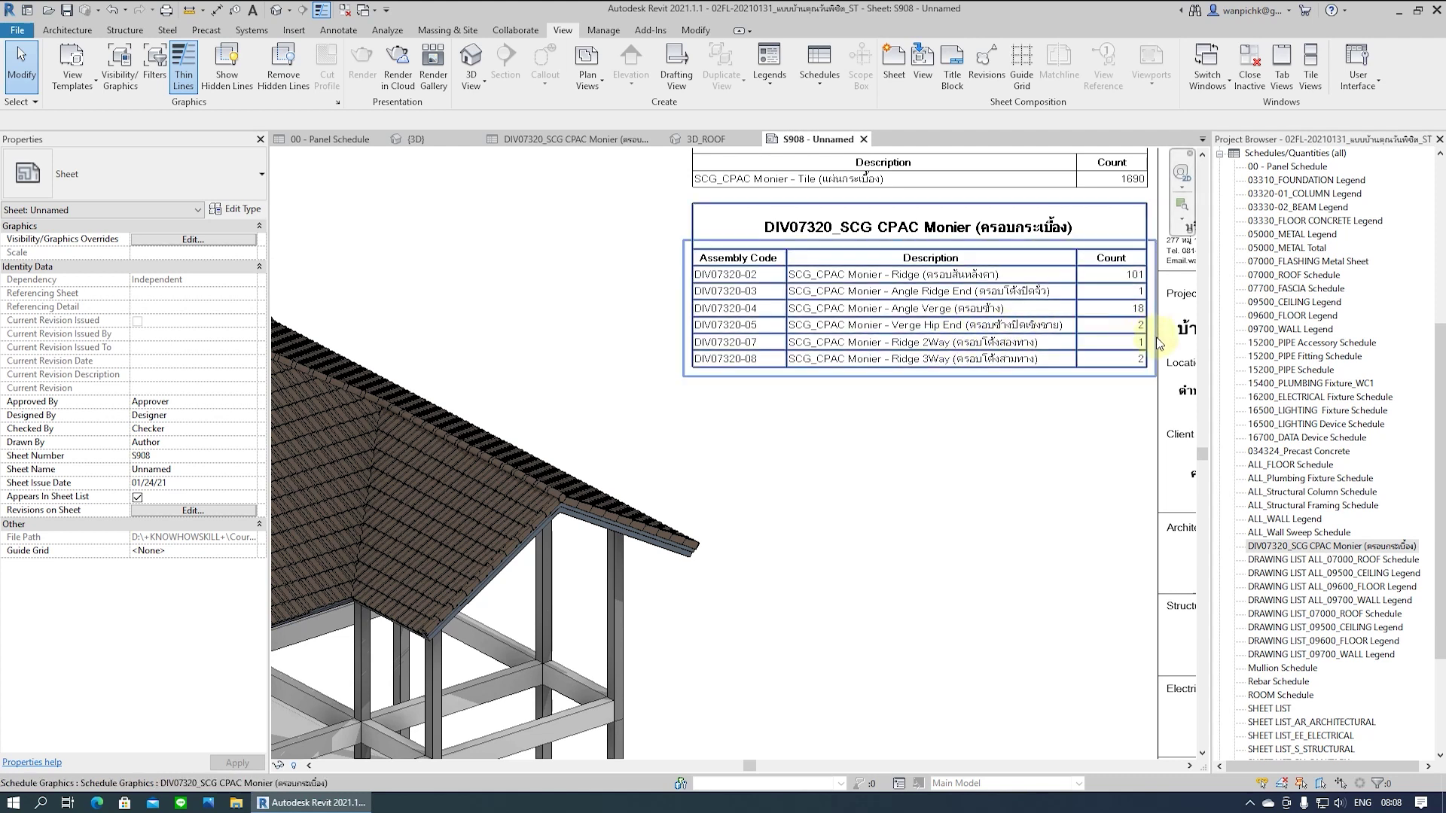
mouse_move(746, 597)
middle_down()
mouse_move(931, 624)
mouse_move(767, 600)
middle_up()
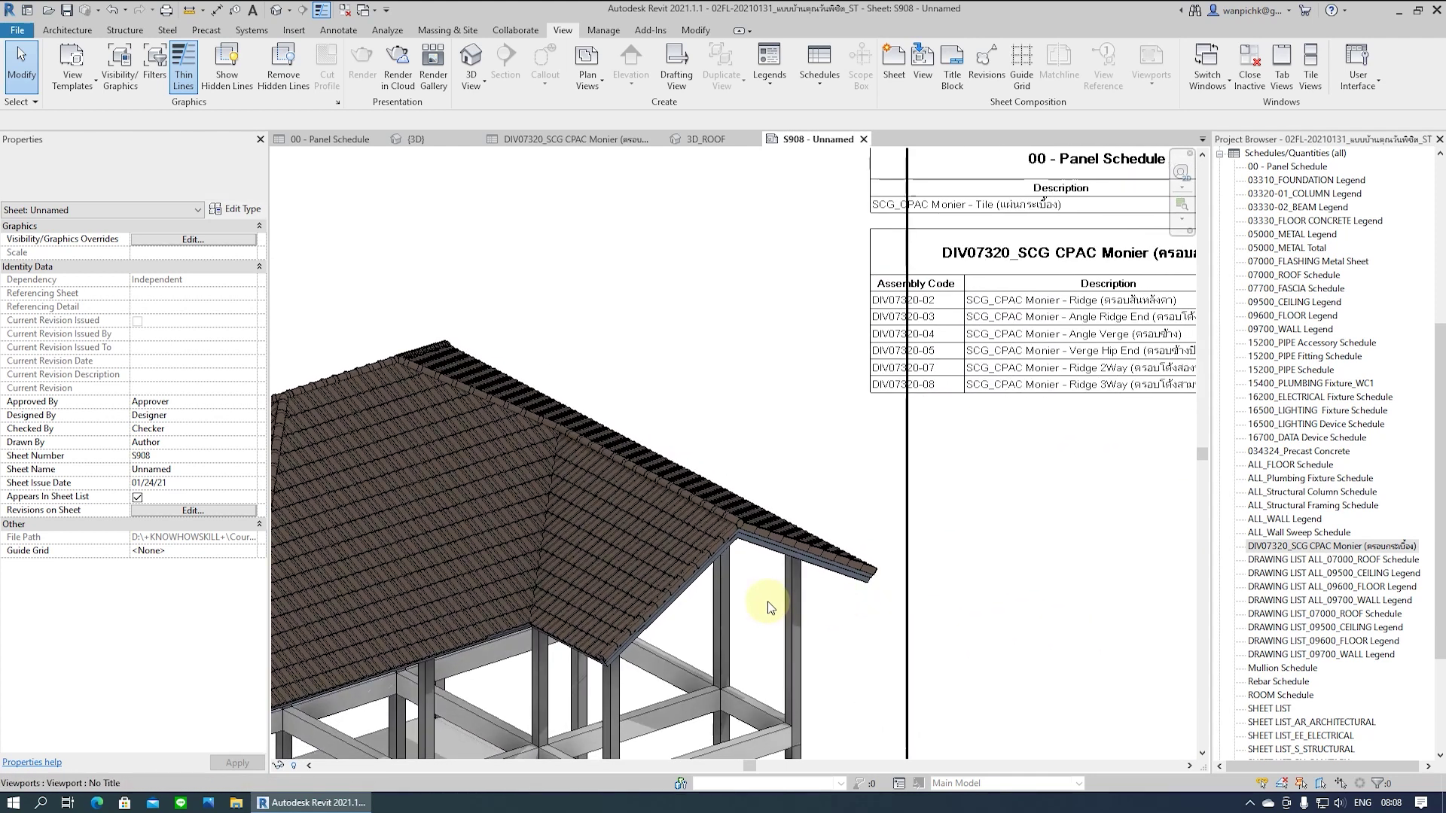
scroll(766, 601, down, 2)
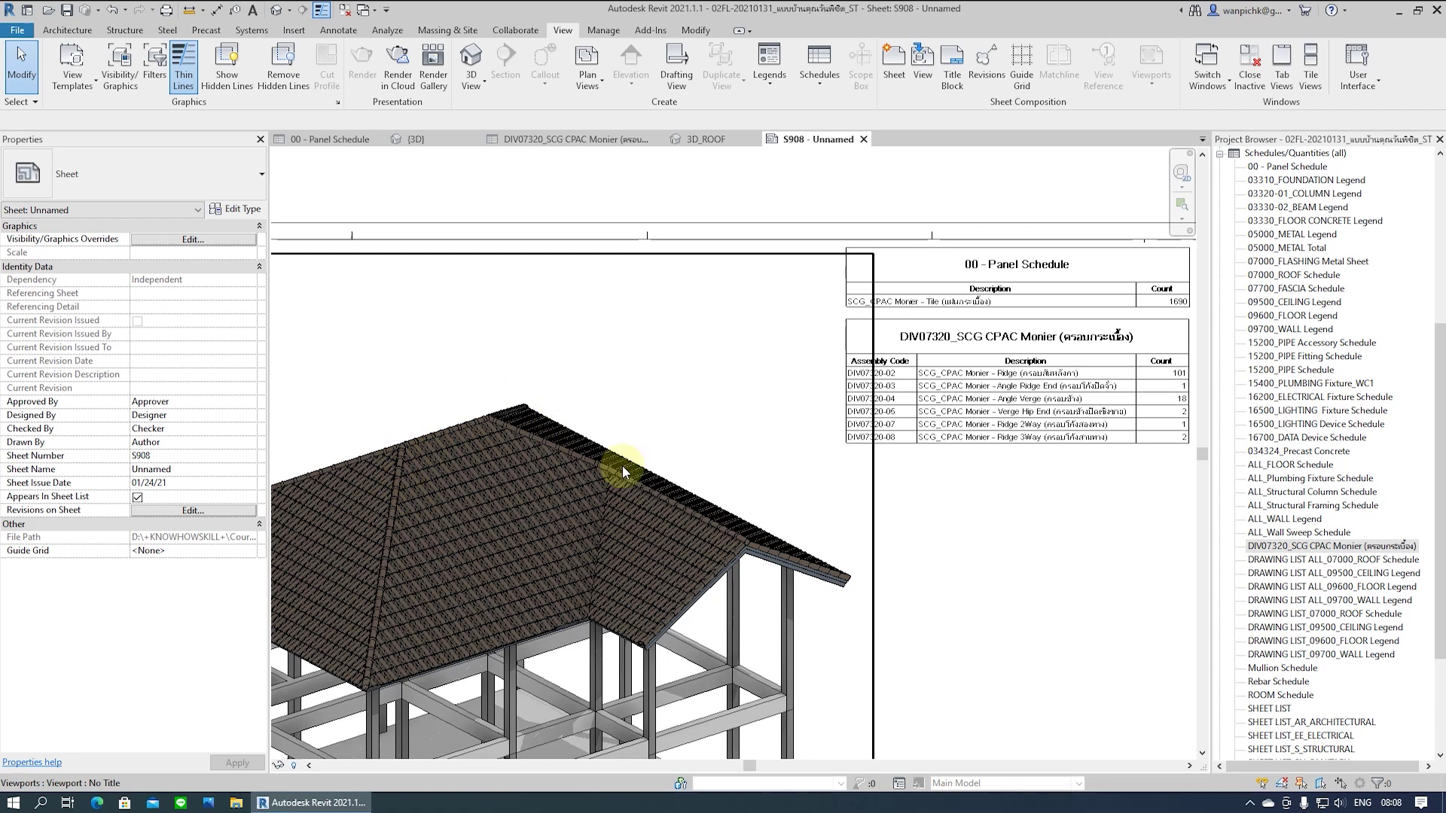
click(1180, 221)
click(1137, 282)
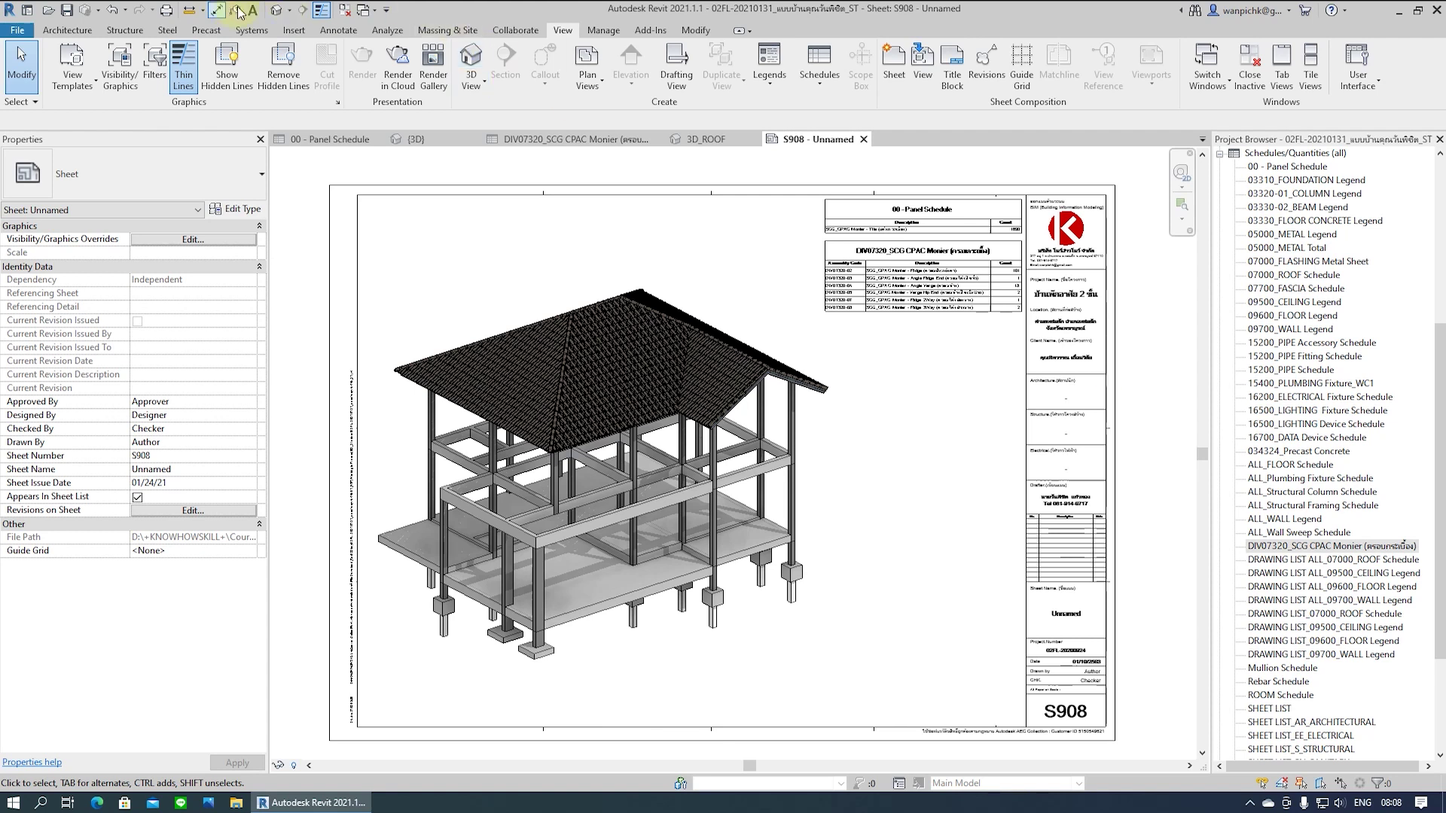
Switch to the {3D} view of the house and reposition the model
click(277, 10)
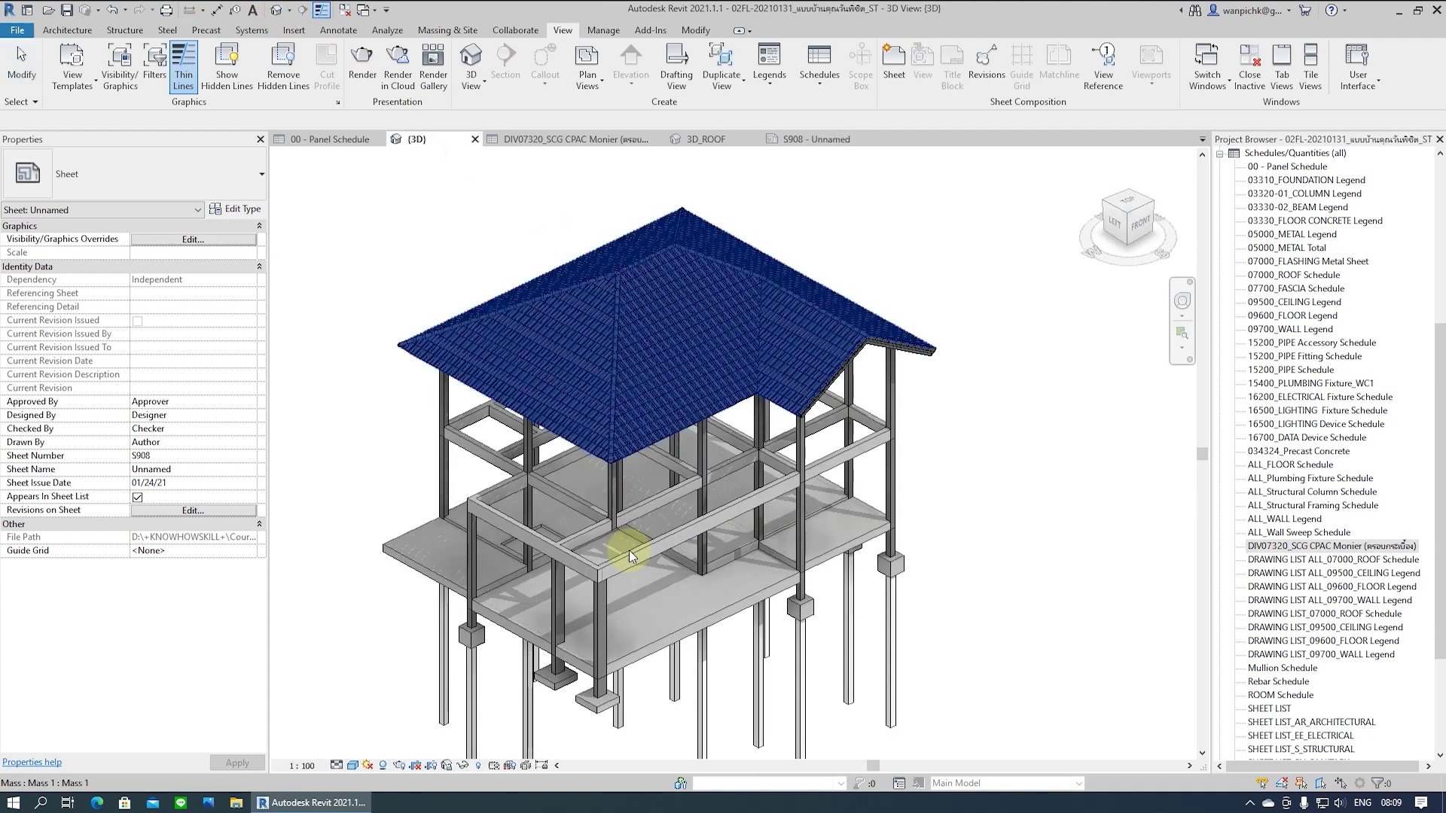
scroll(307, 281, up, 2)
middle_drag(365, 377, 378, 341)
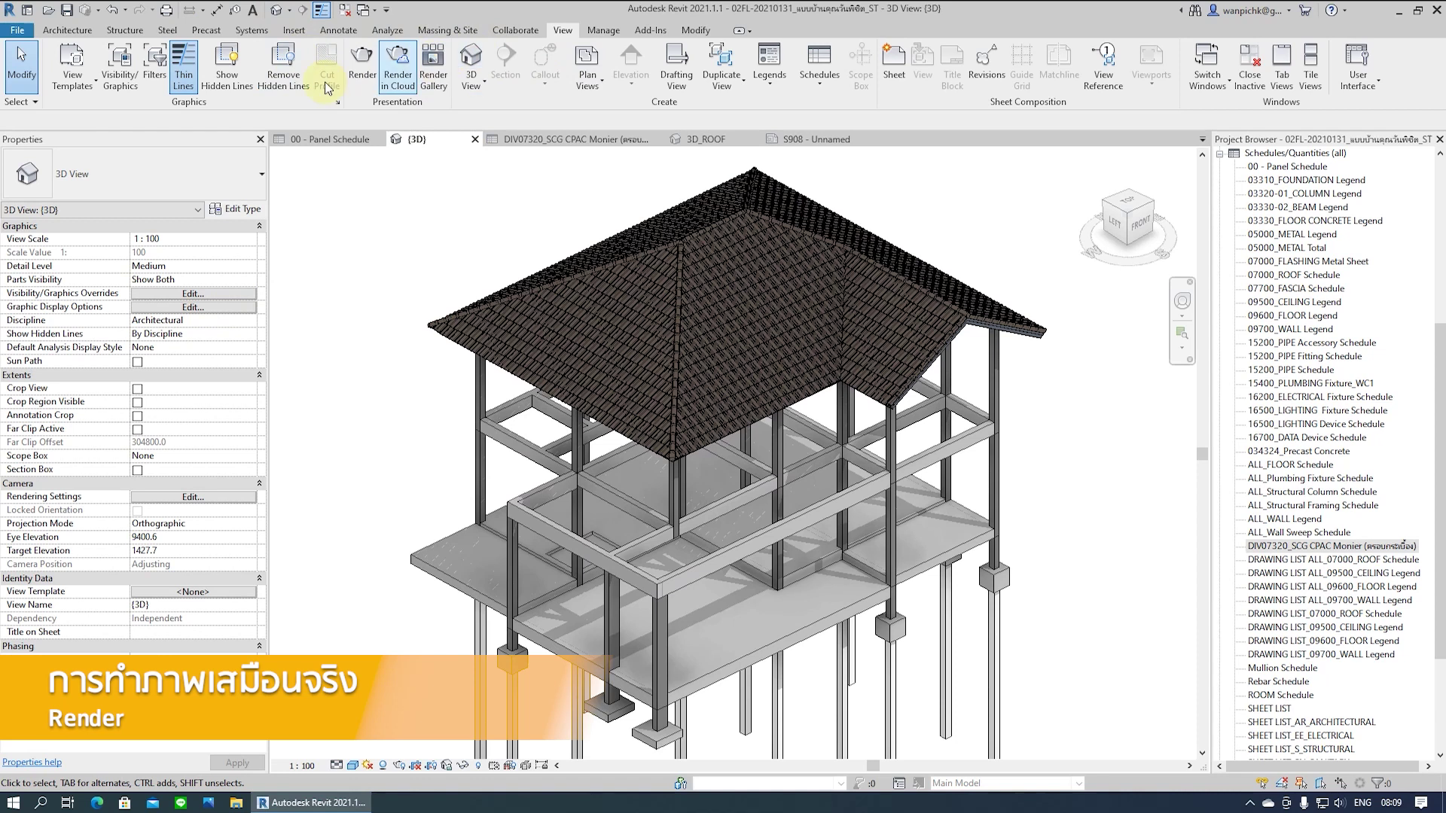
Configure rendering at High quality with a solid white Color background
click(347, 76)
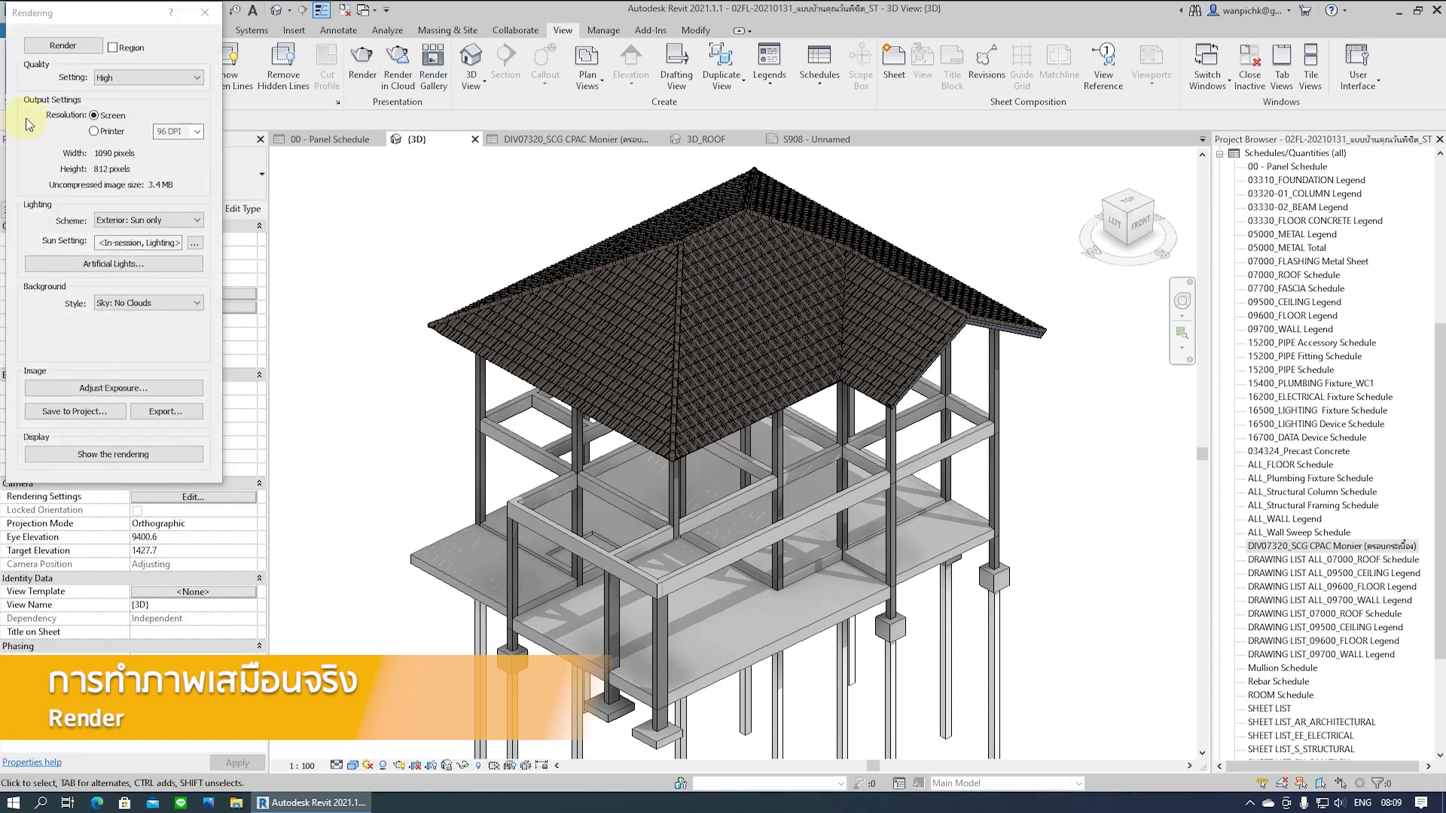
click(115, 79)
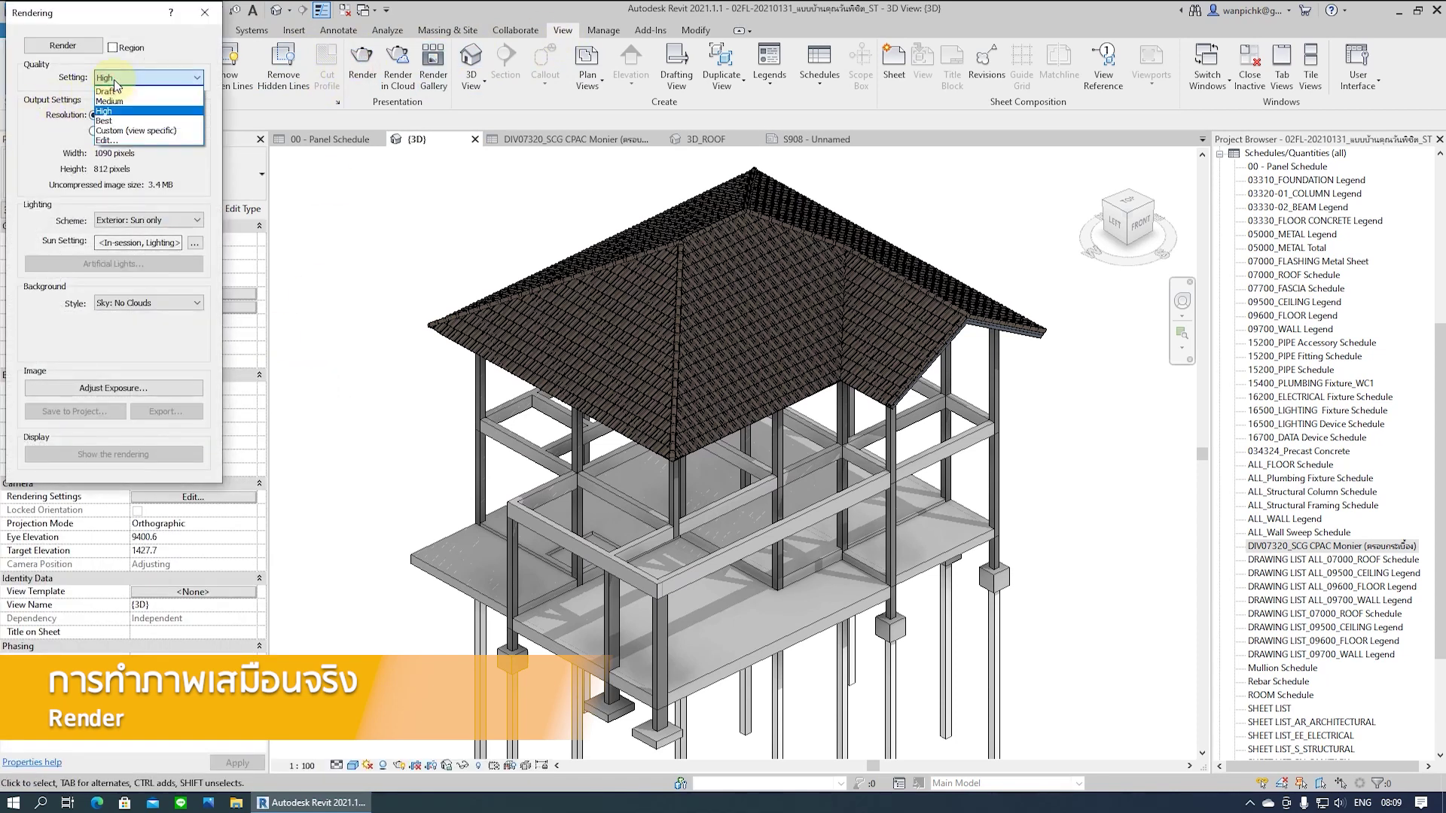
click(145, 111)
click(149, 303)
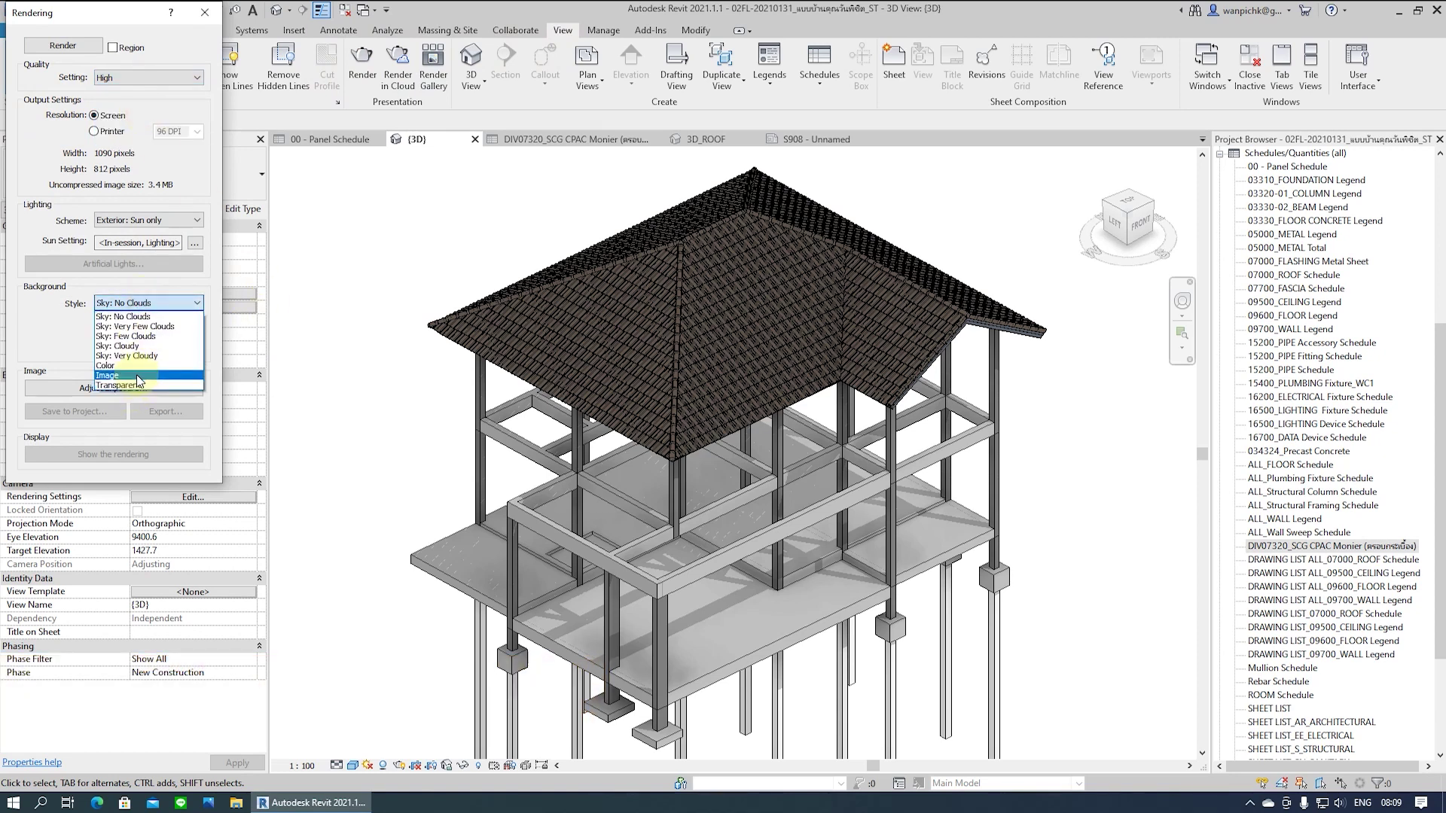
click(113, 365)
click(147, 328)
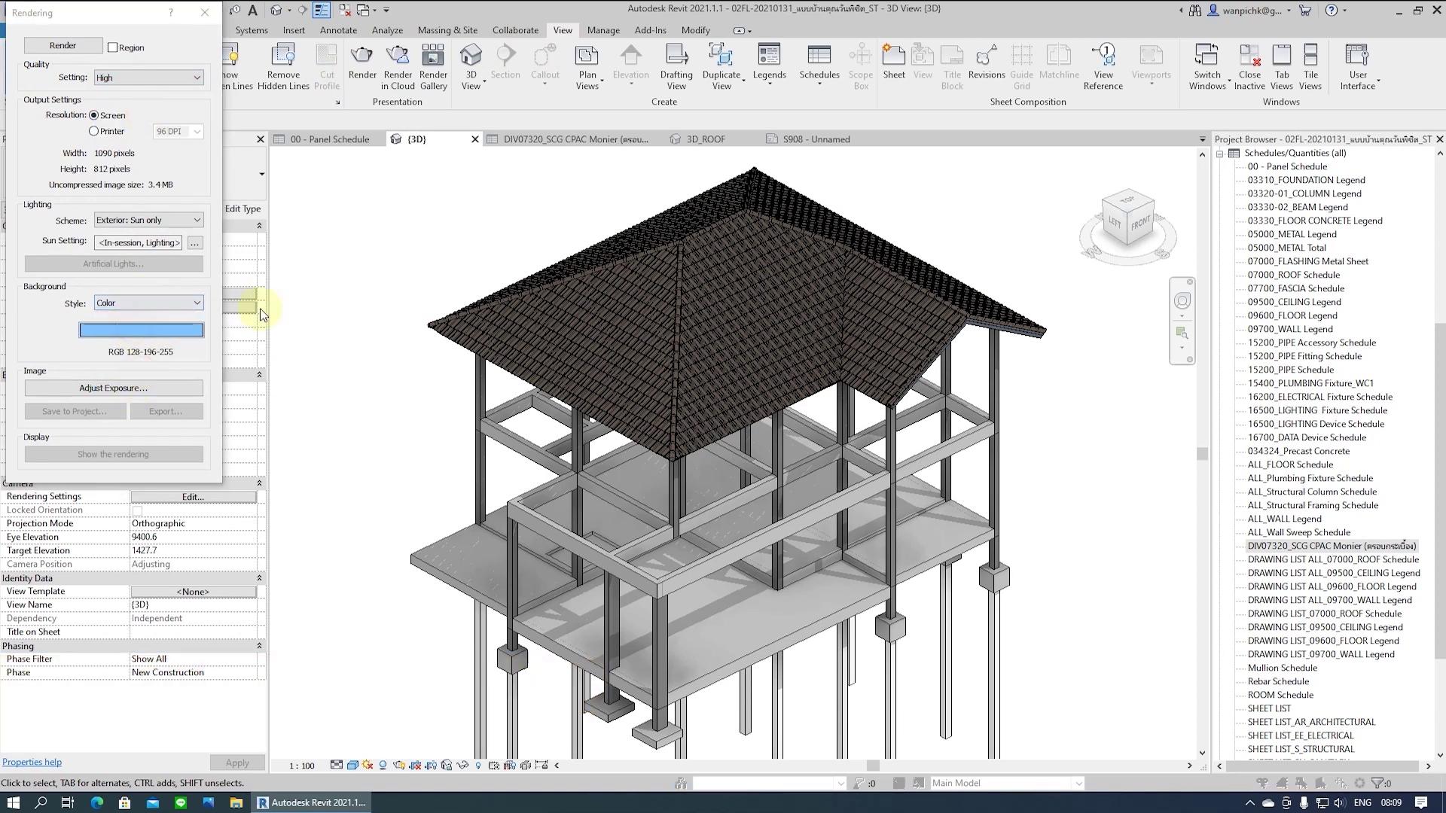
click(161, 262)
click(242, 376)
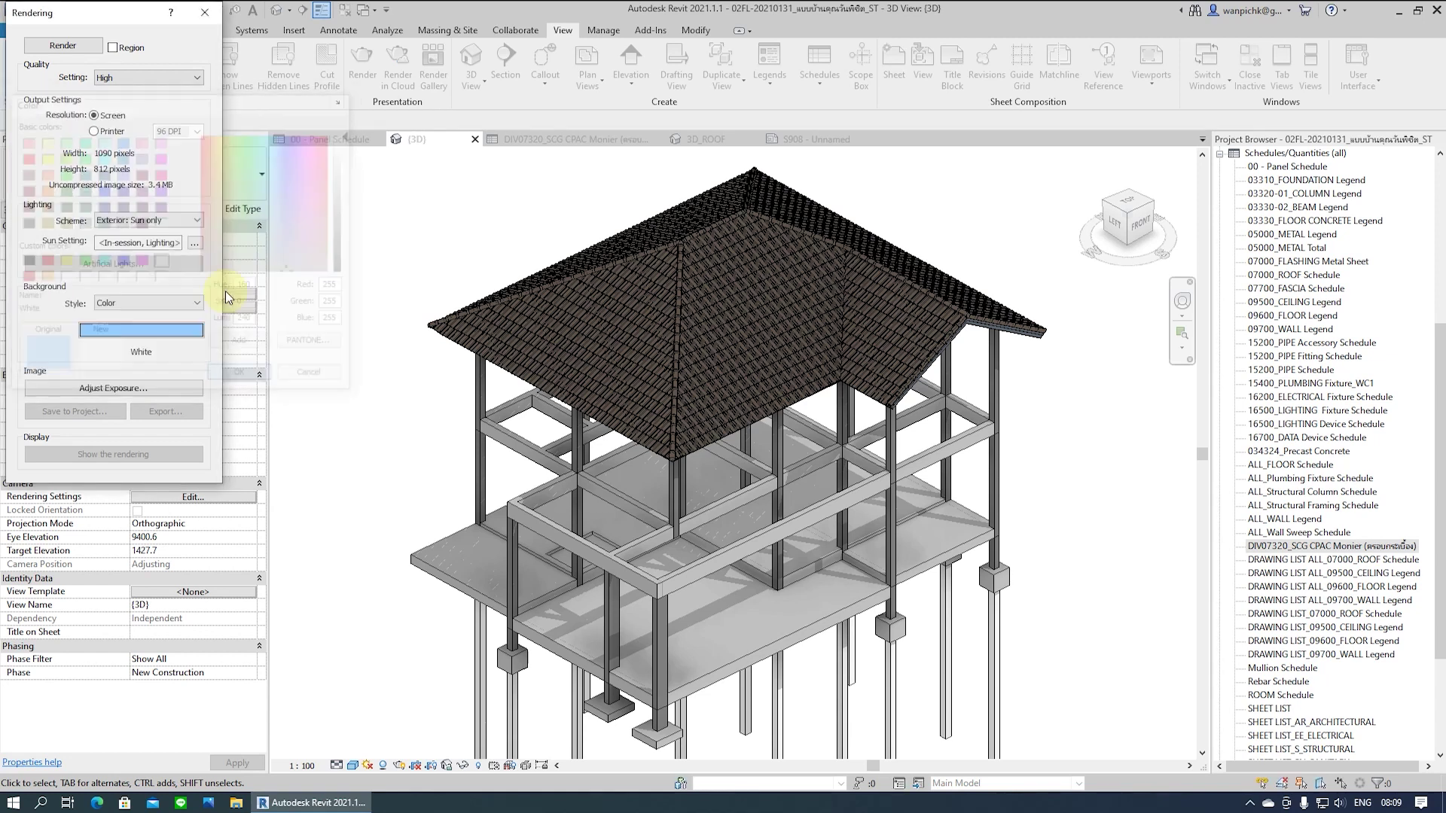